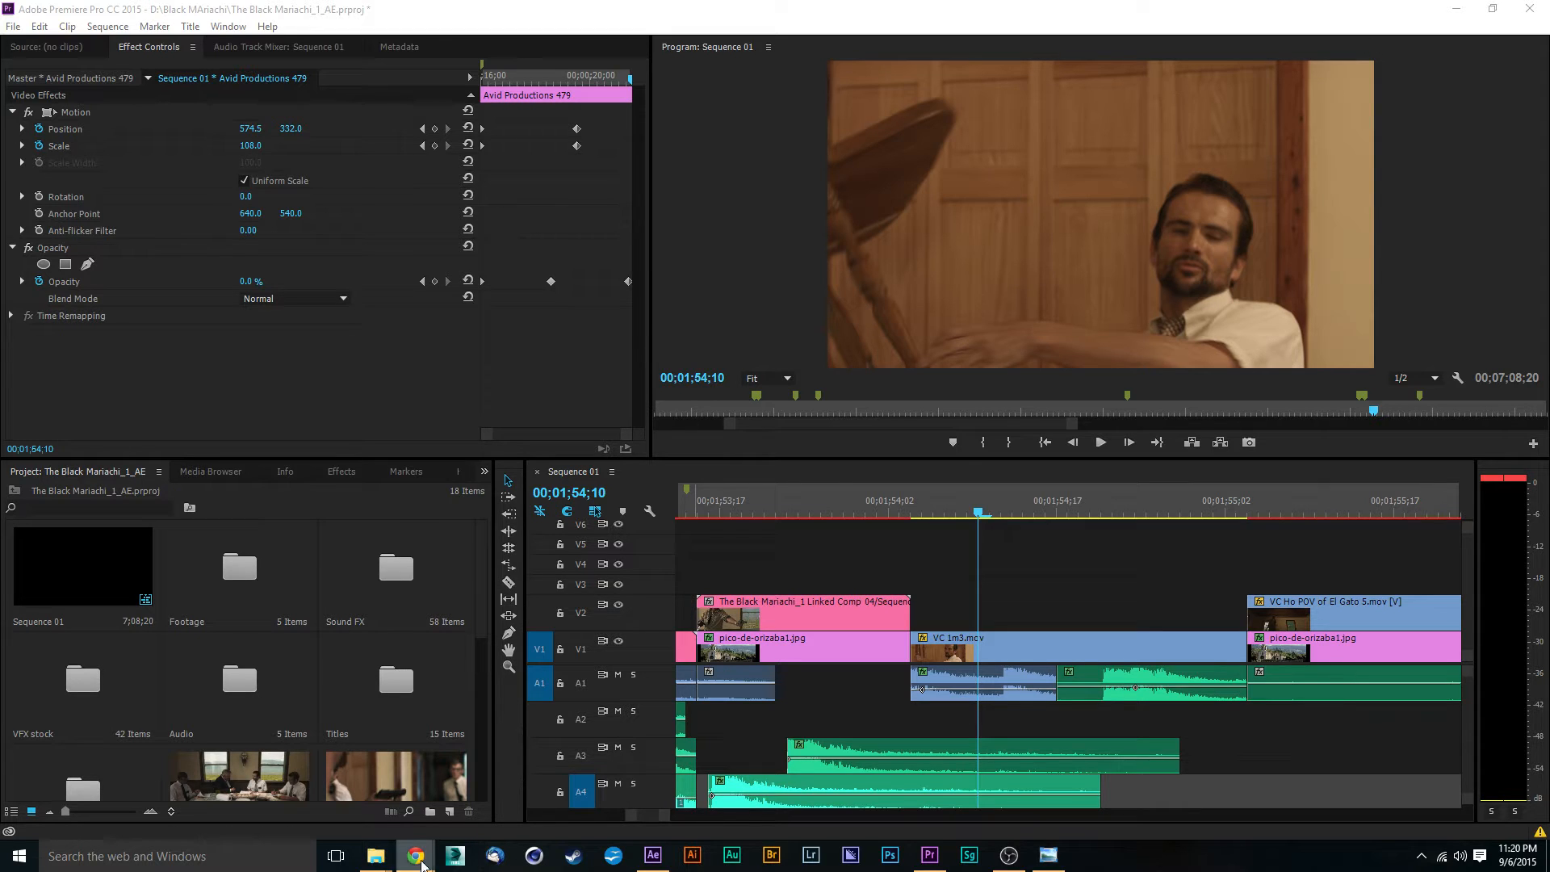
- View the Avid Productions 479 Facebook page, the Twitter notifications, The Black Mariachi cover and the SiteGround logo image
mouse_move(418, 862)
click(348, 787)
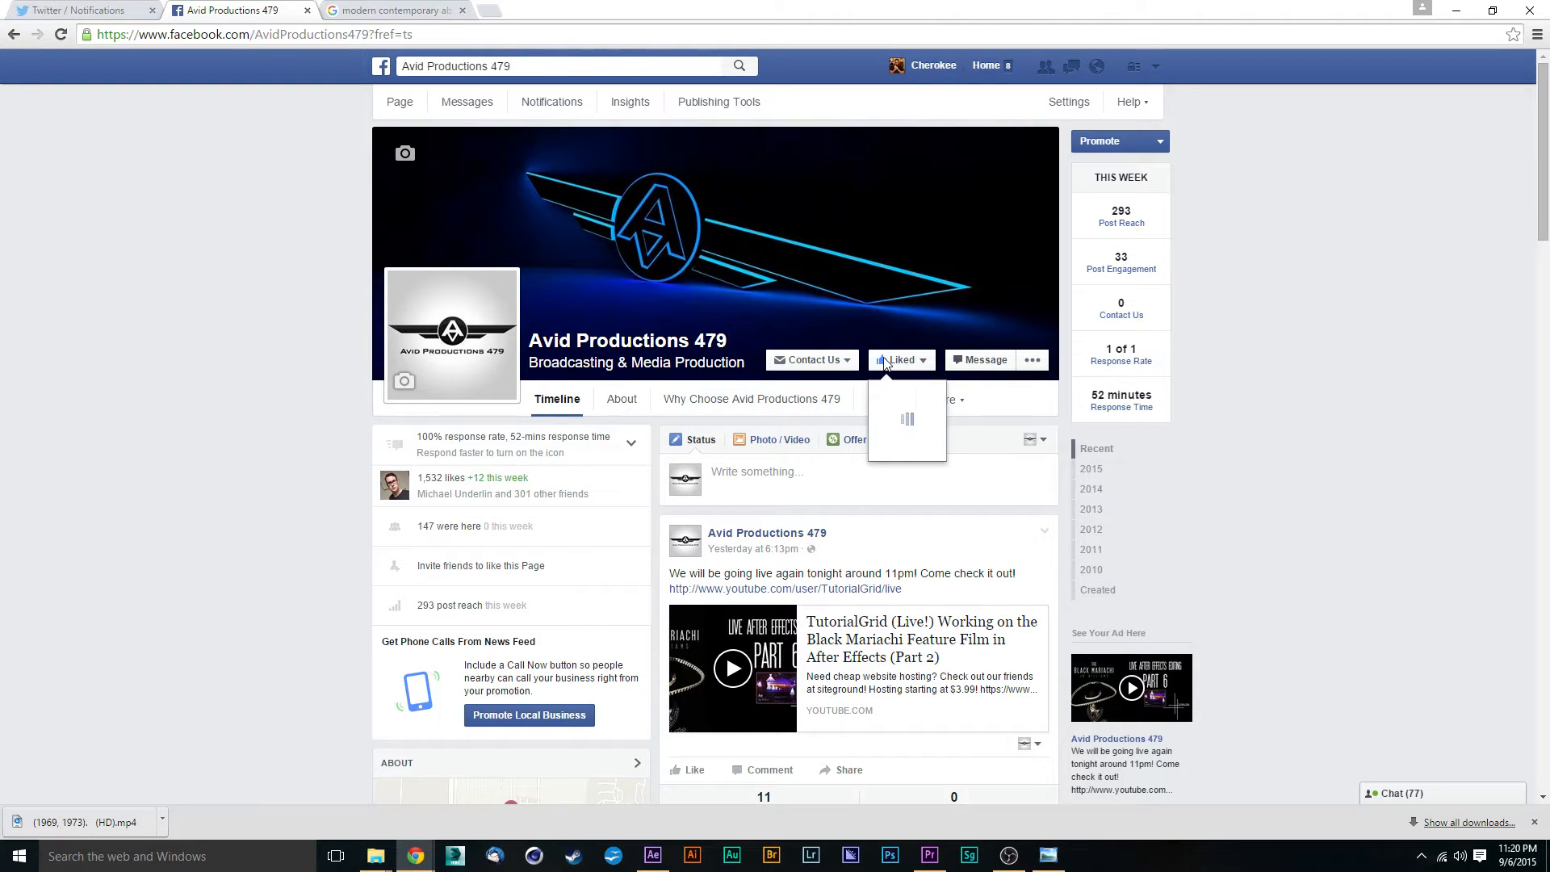
click(95, 10)
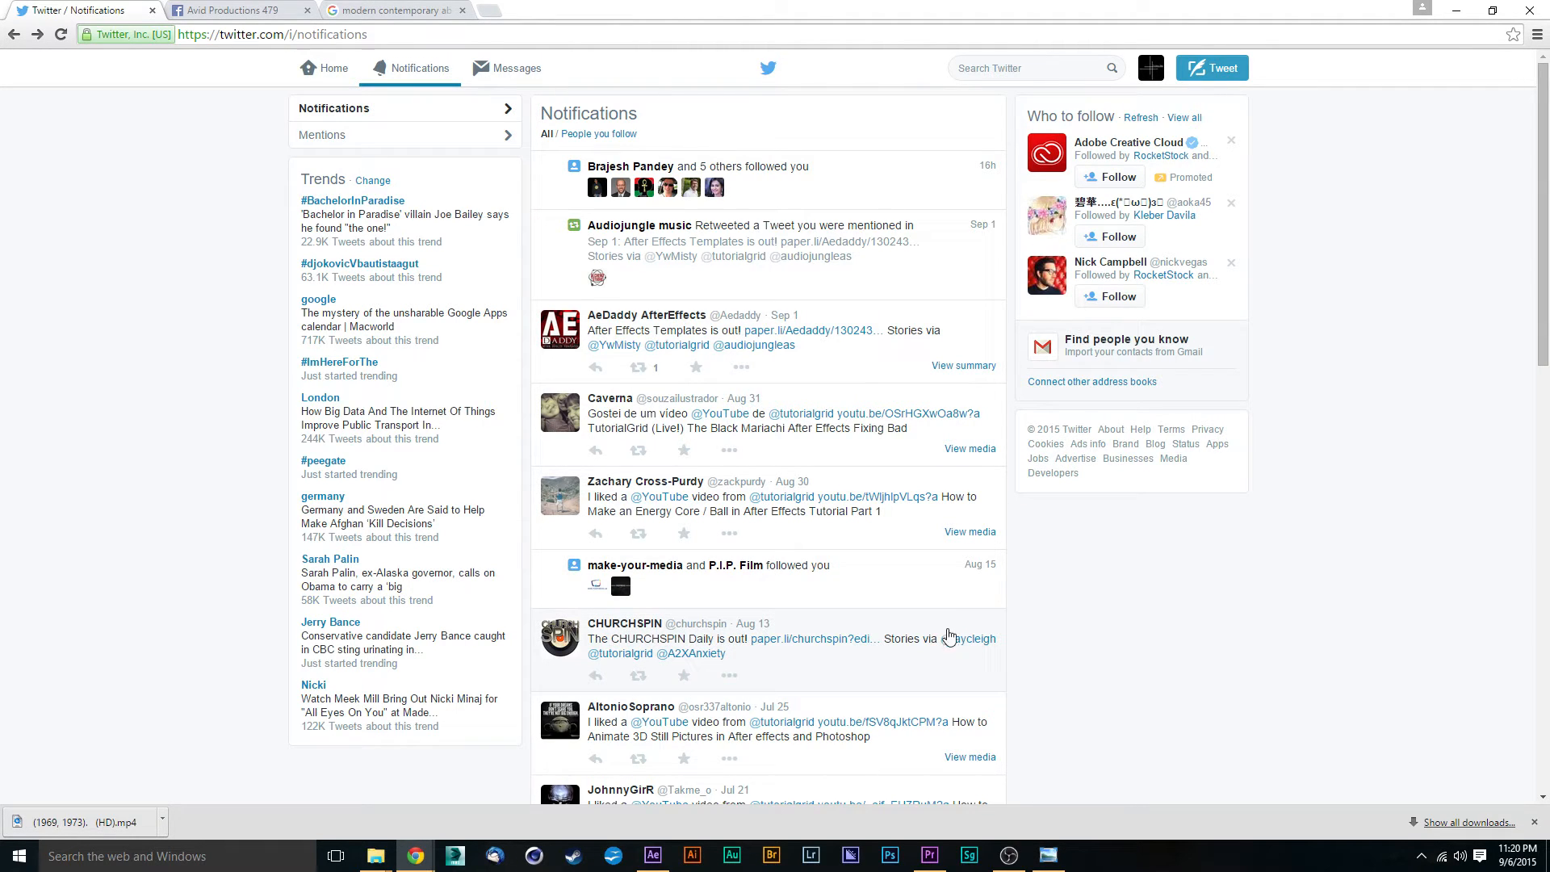
click(1048, 855)
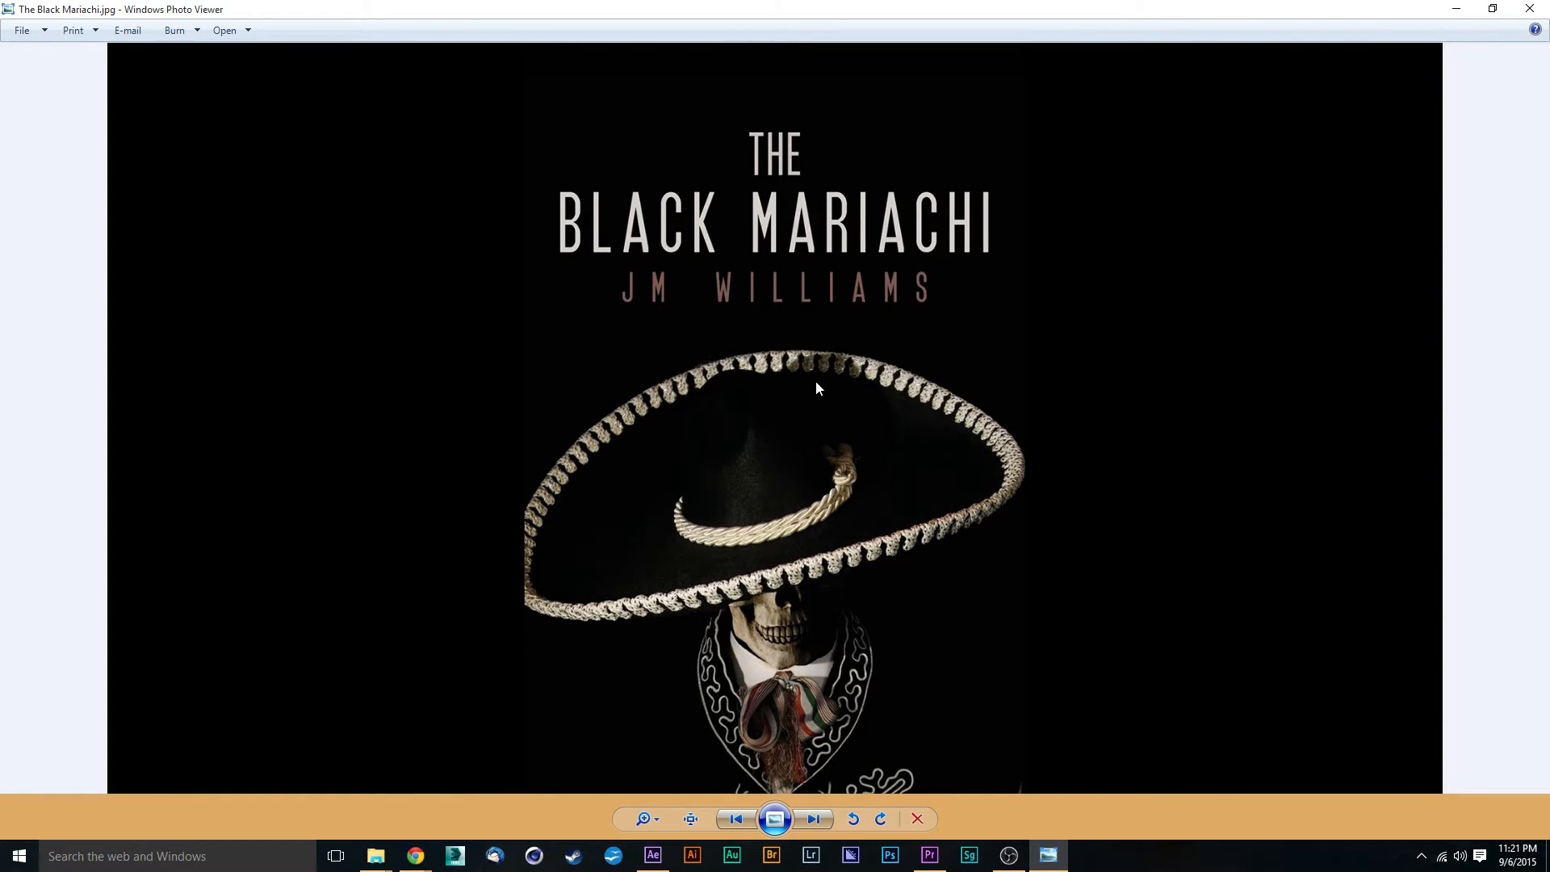
click(822, 822)
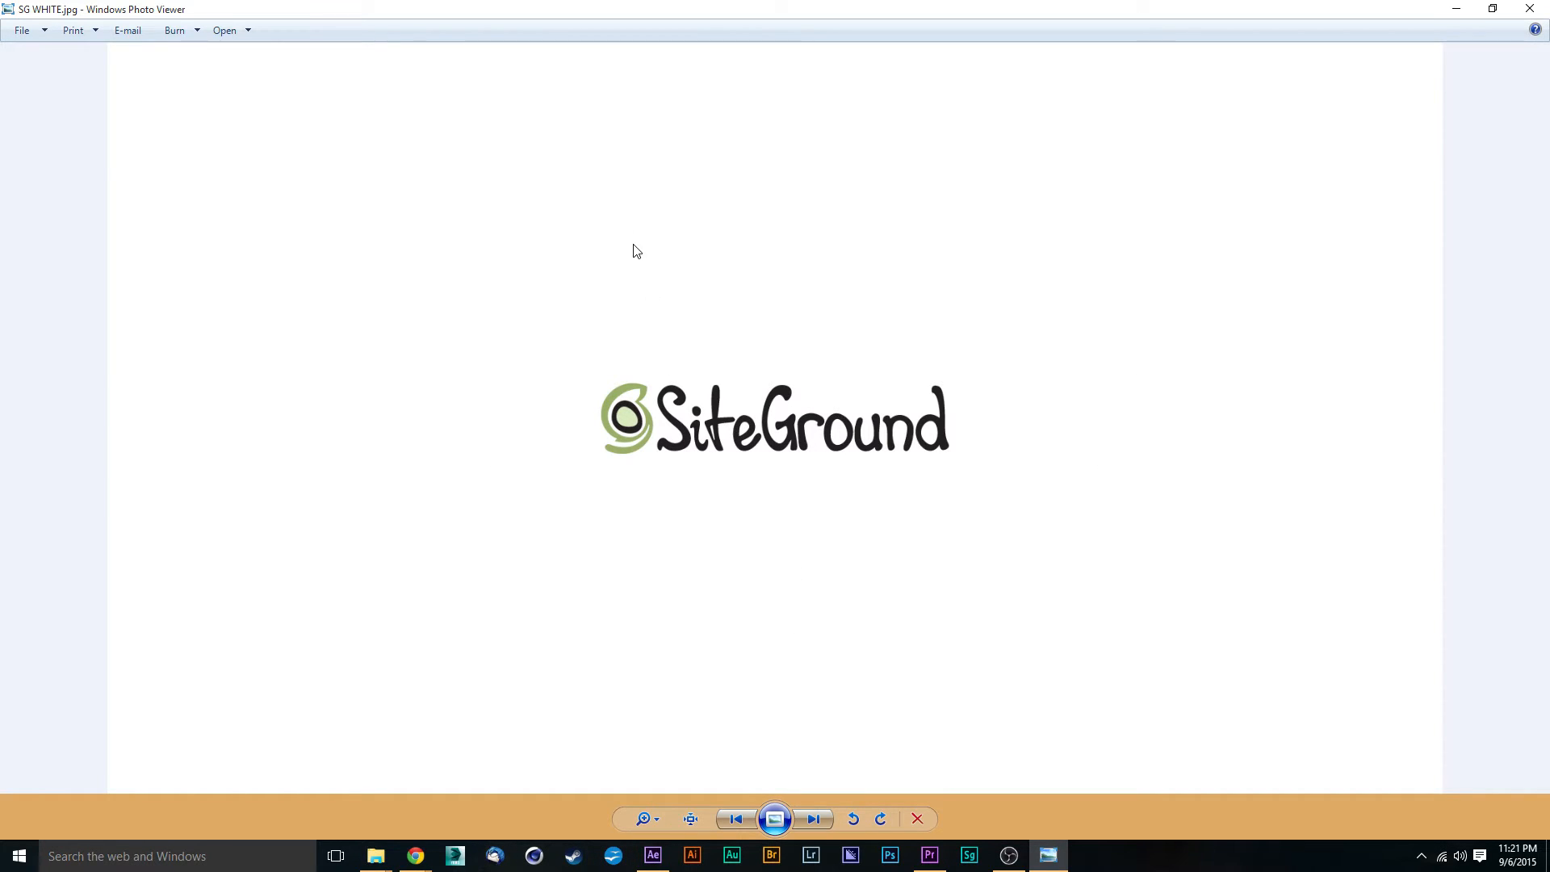
- Play part of the "BLOW UP THE DAMN SHIP!" YouTube video, view the abstract art image results, and return to Premiere Pro
click(929, 855)
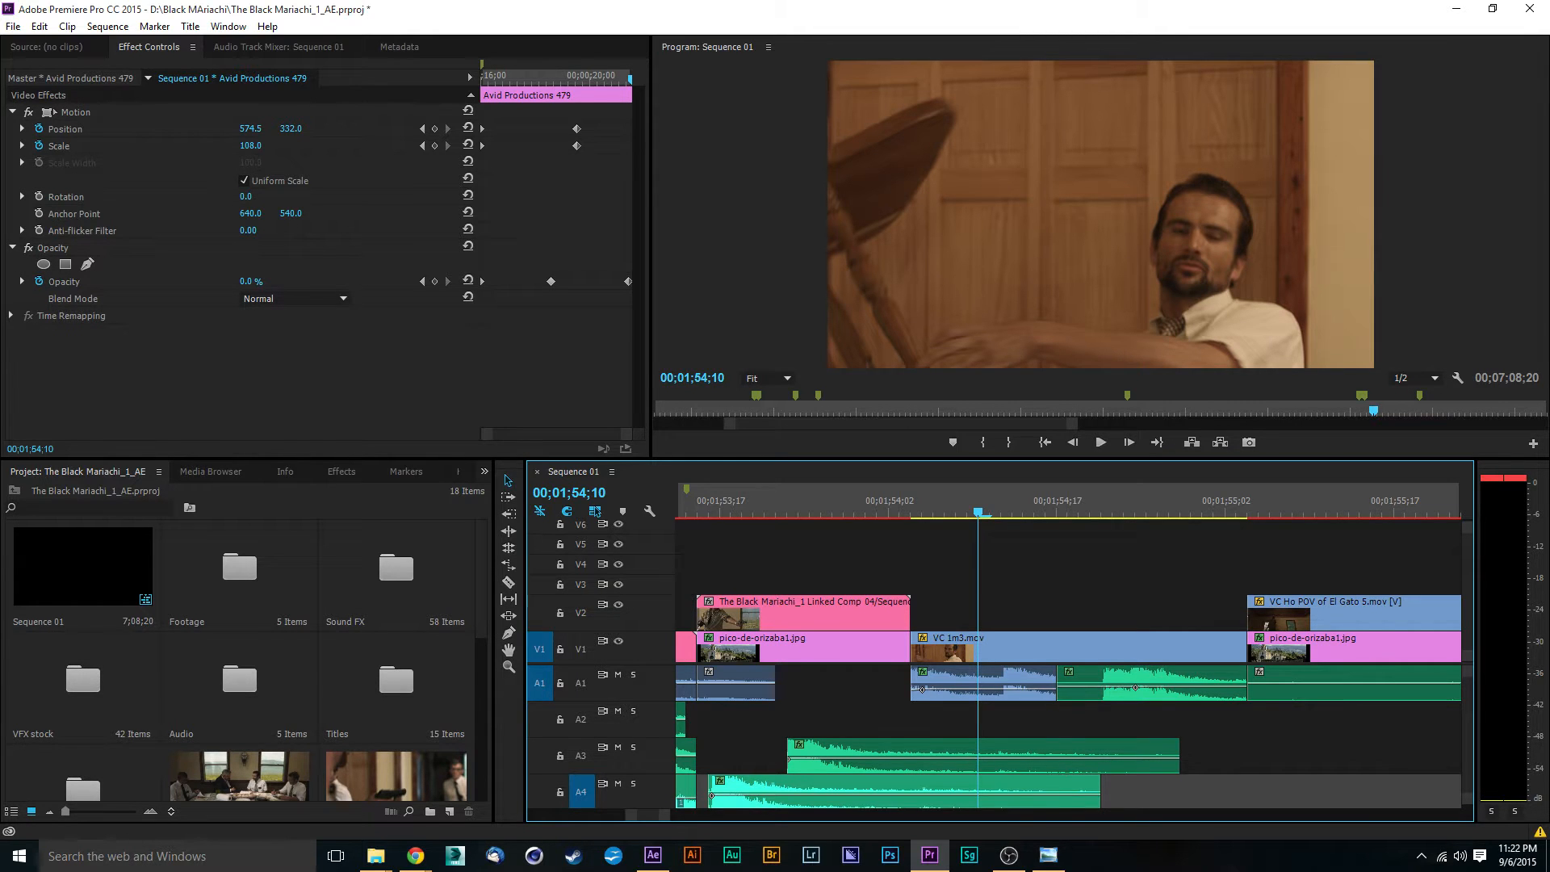
key(alt+Tab)
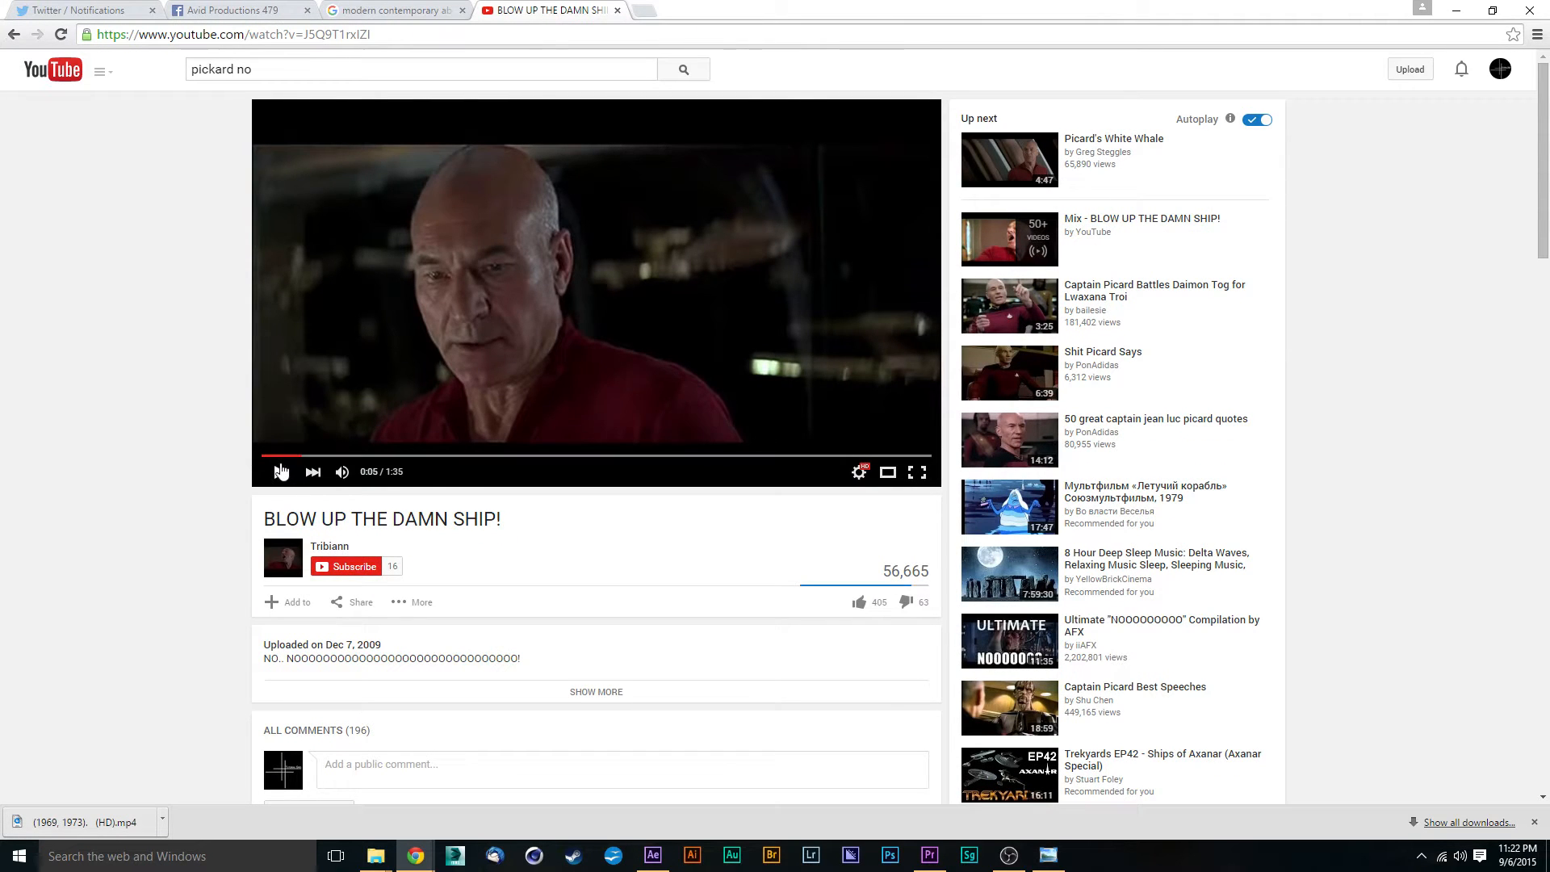
click(279, 482)
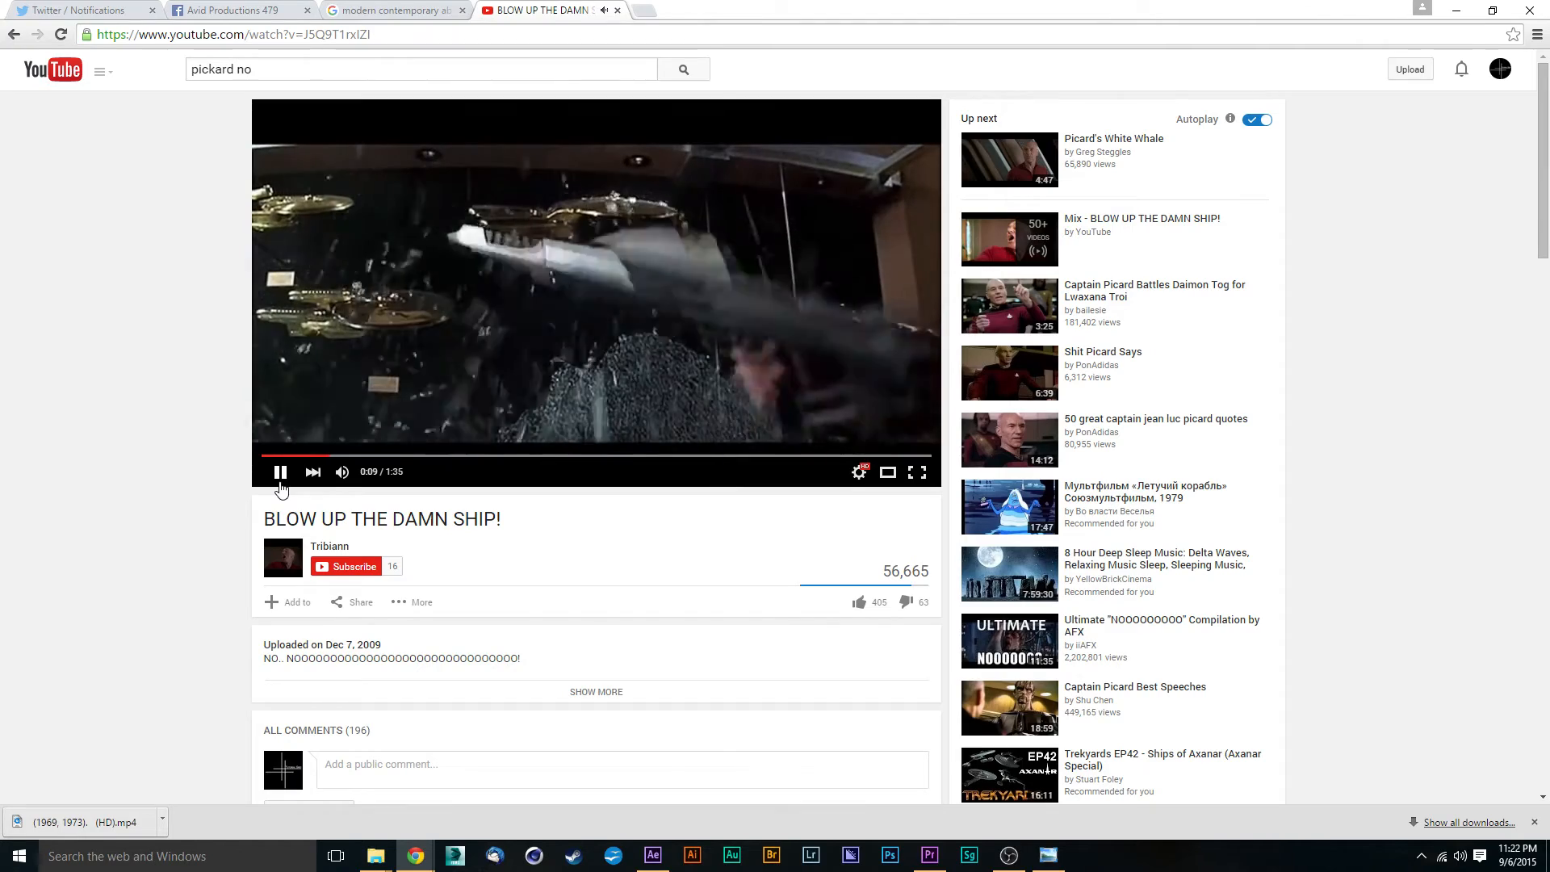
click(280, 482)
key(ctrl+shift+Tab)
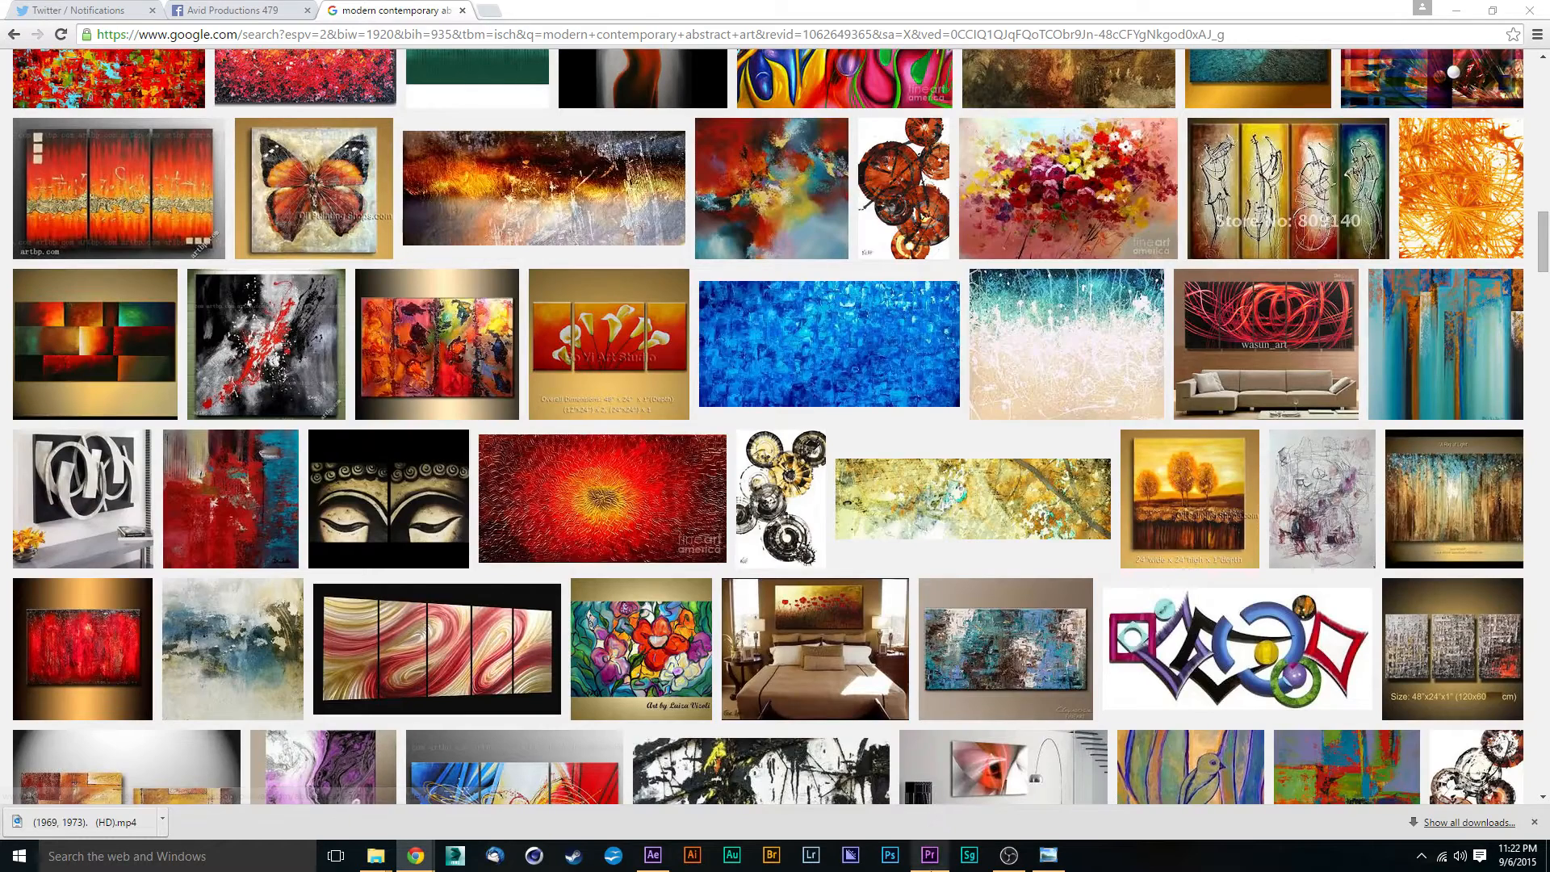
click(929, 858)
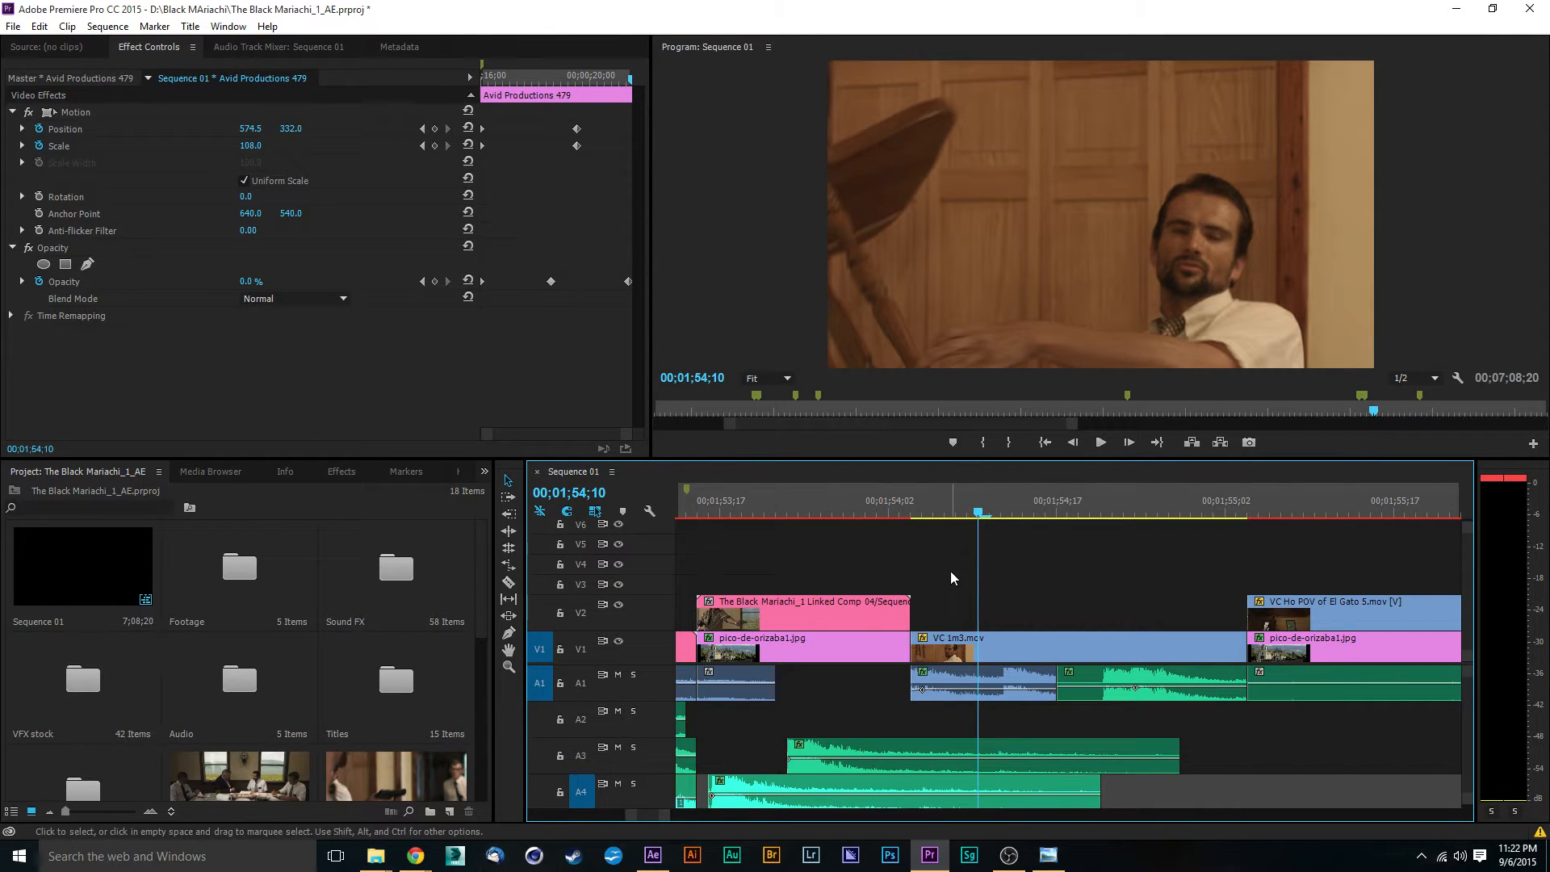
- Review the VC 1m3.mov clip in Sequence 01, replace it with an After Effects composition, and switch to After Effects
drag(961, 514, 1063, 529)
click(1009, 641)
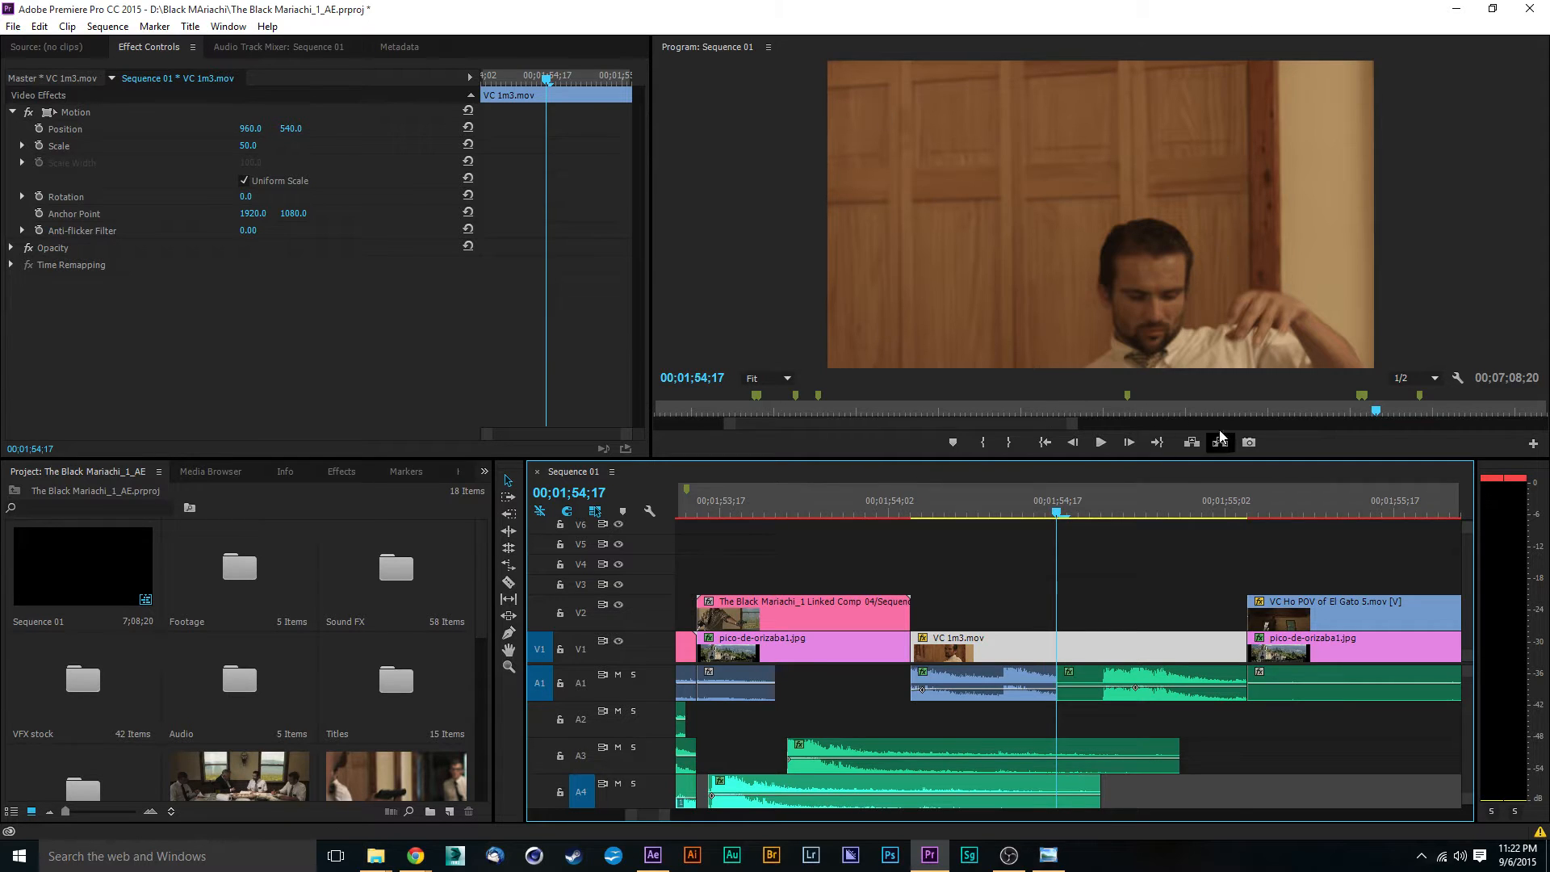
drag(1046, 518, 1150, 524)
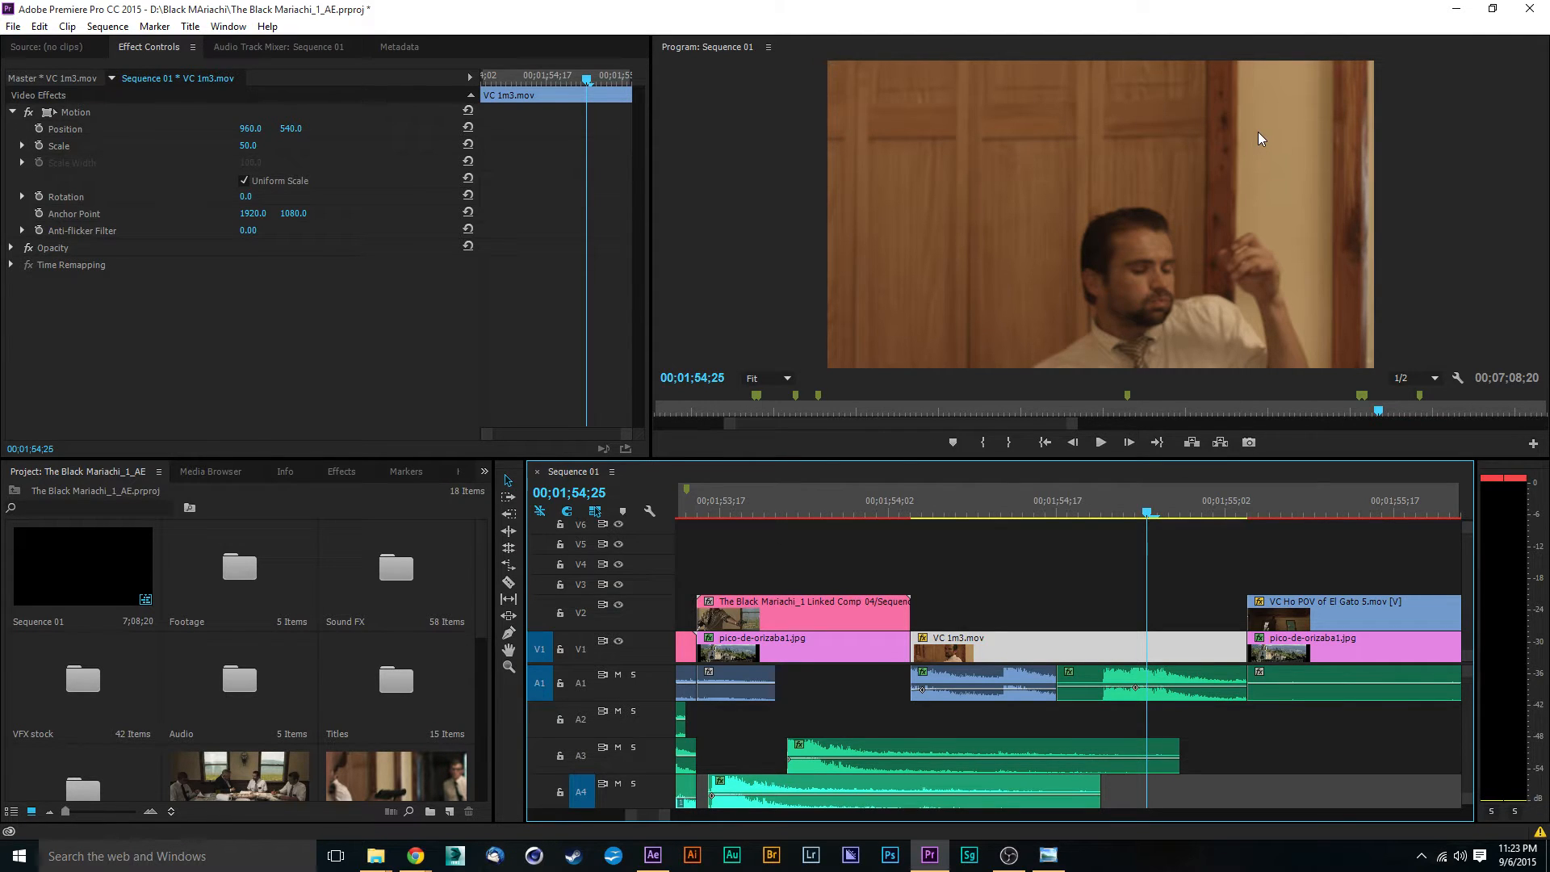
drag(1103, 514, 1024, 512)
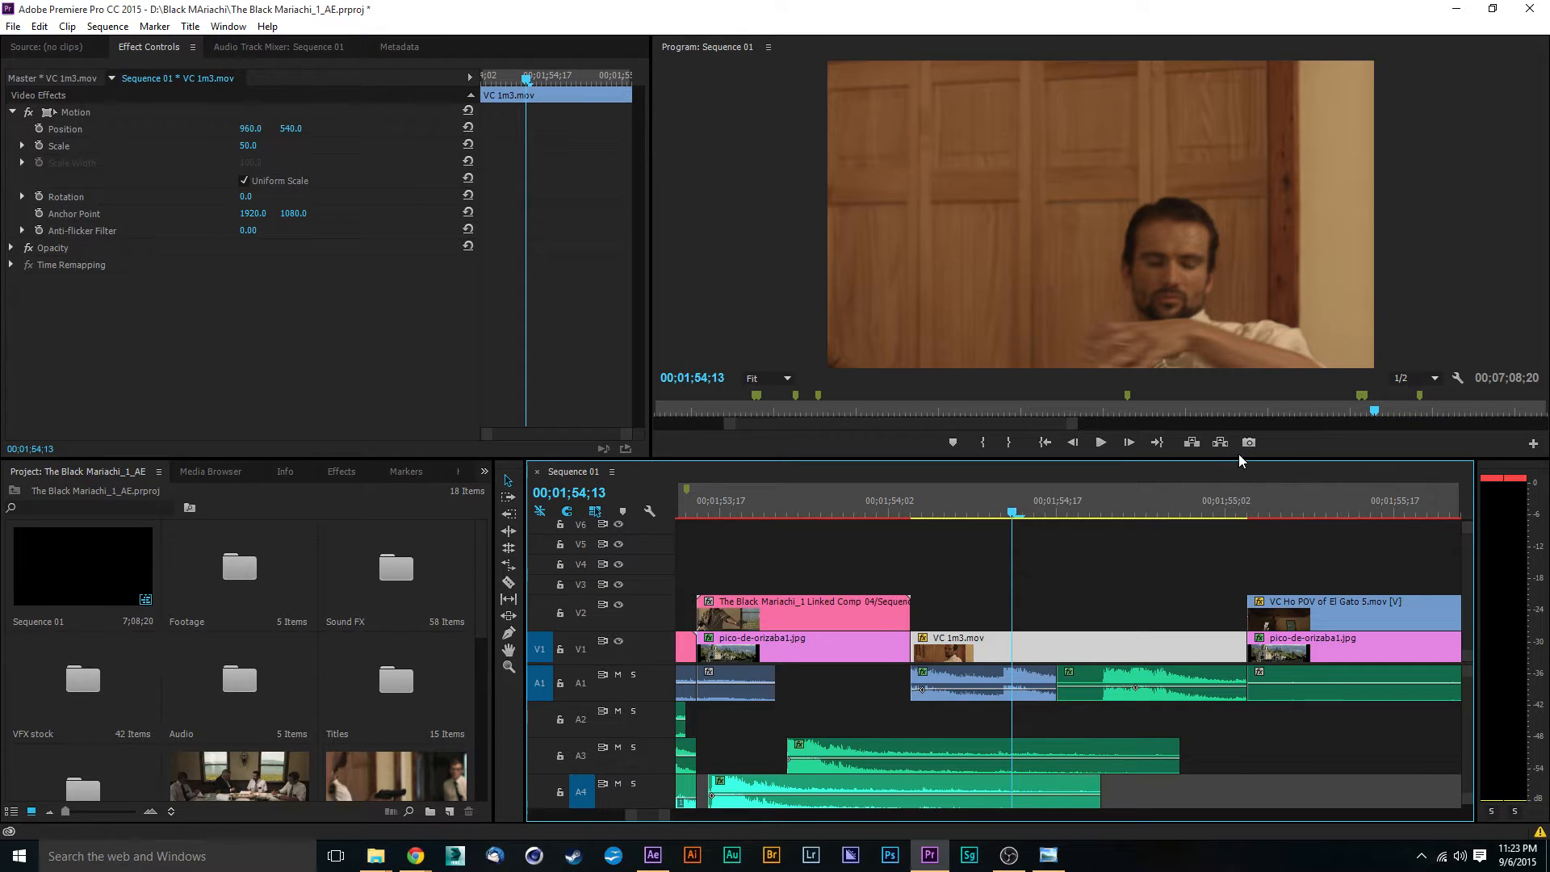
right_click(1050, 656)
click(1145, 256)
click(654, 855)
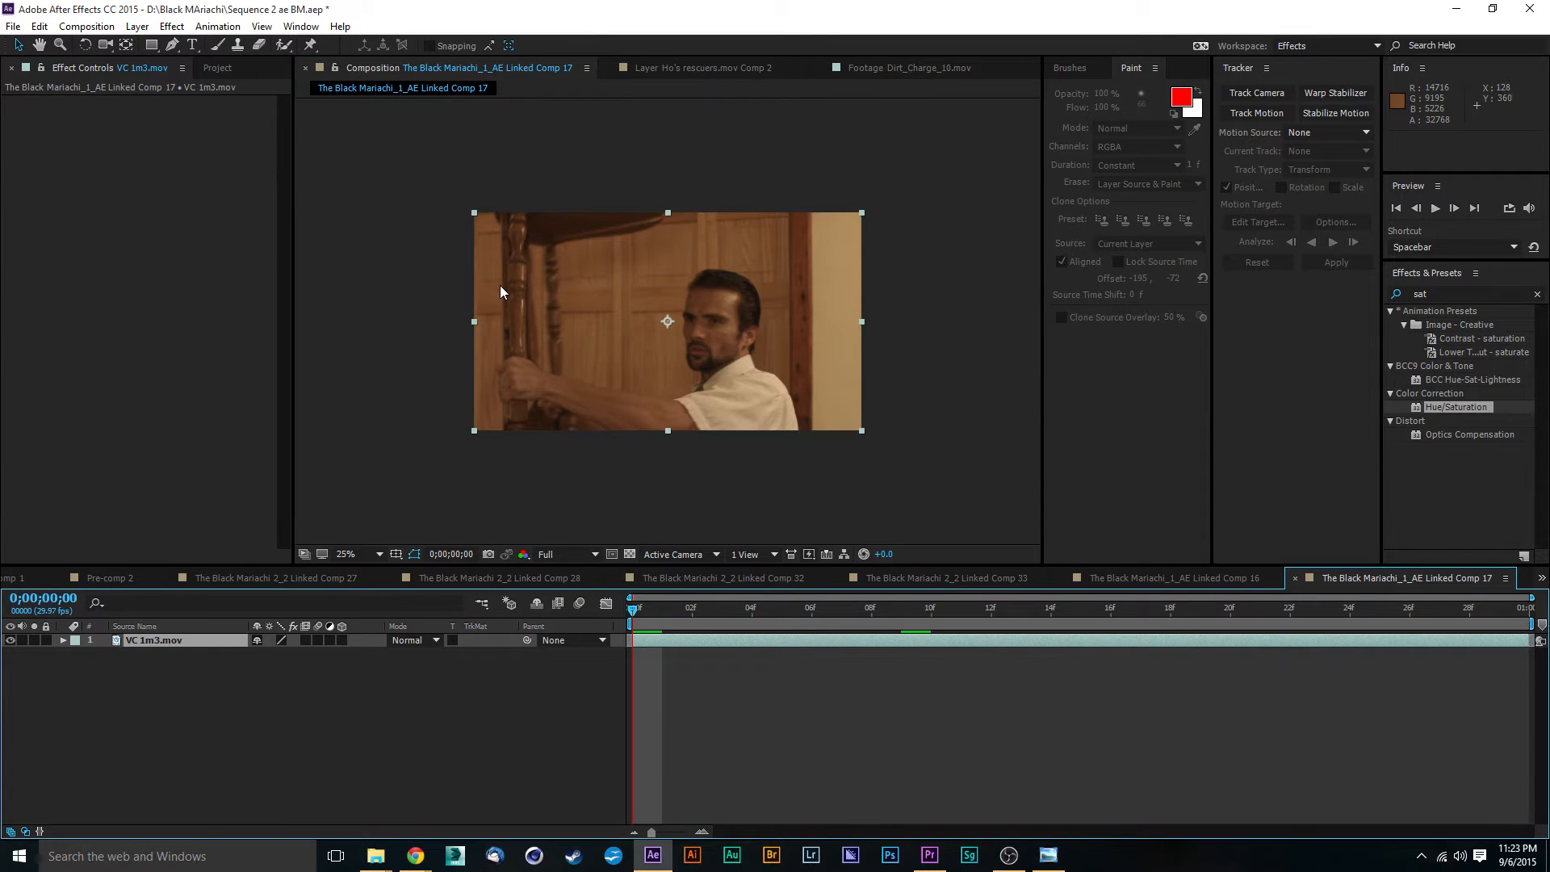
- Examine the VC 1m3.mov shot up close and preview the linked composition's playback
scroll(691, 360, up, 4)
scroll(704, 357, down, 4)
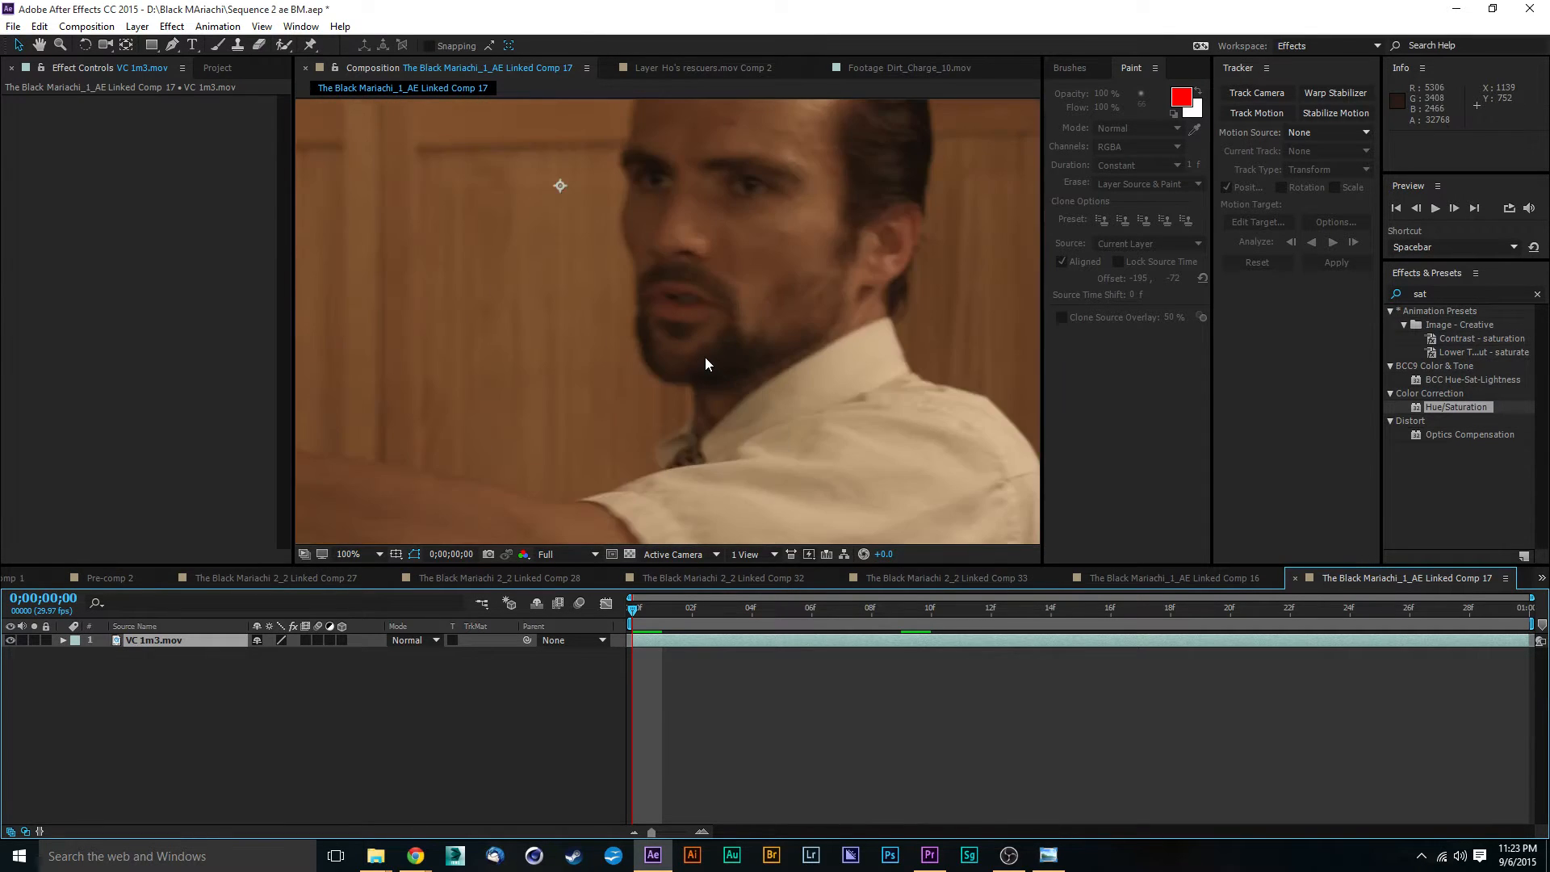
scroll(620, 287, up, 2)
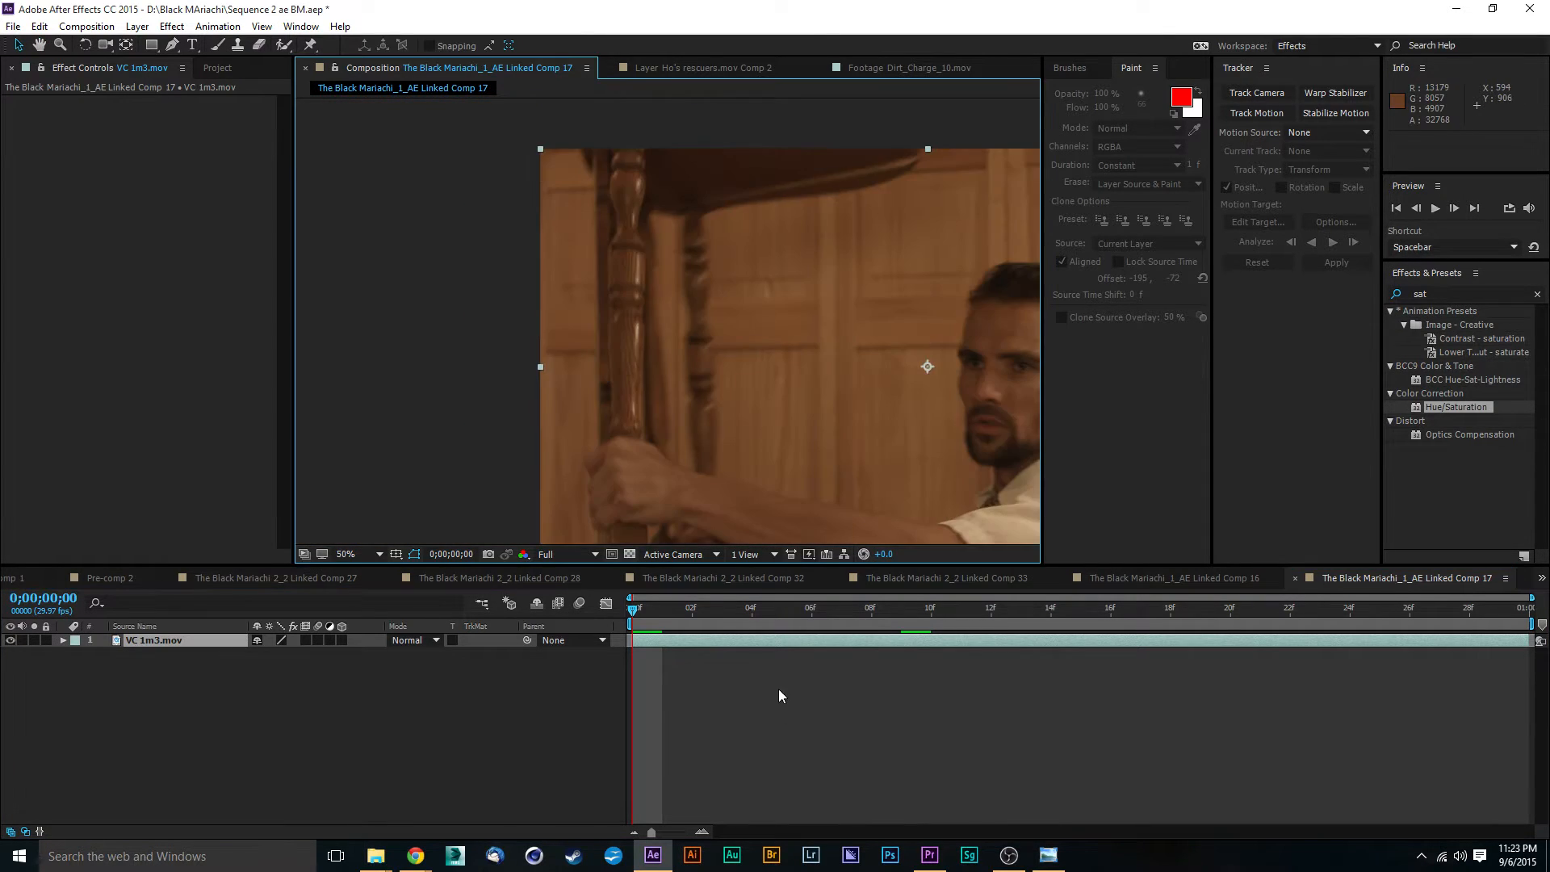
scroll(795, 451, down, 2)
key(space)
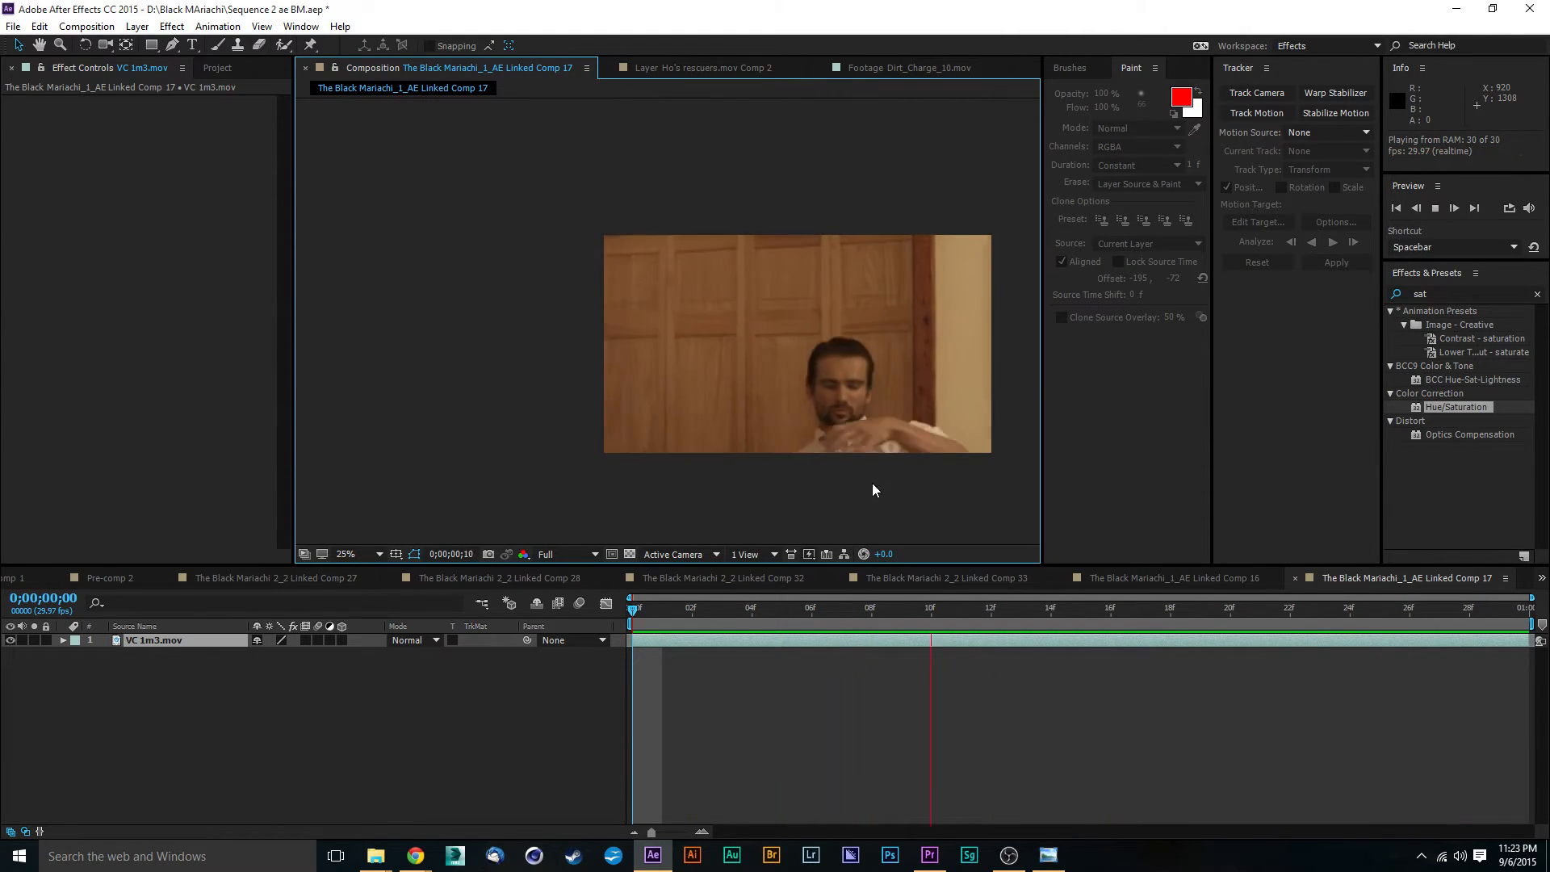
key(space)
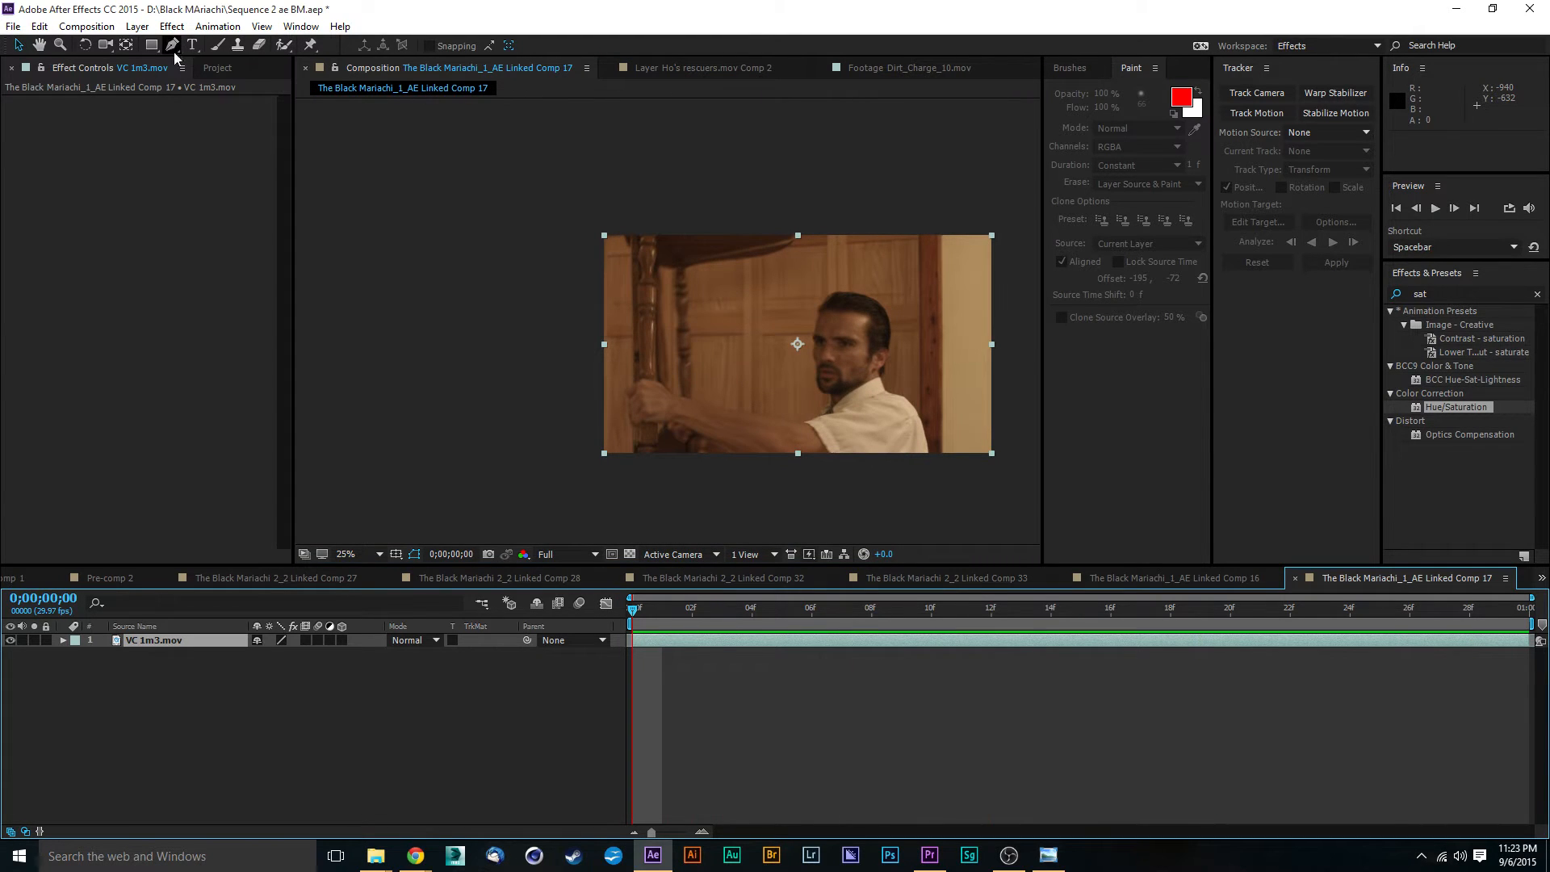
- Add a null object above the VC 1m3.mov layer in the linked composition
click(137, 27)
mouse_move(161, 45)
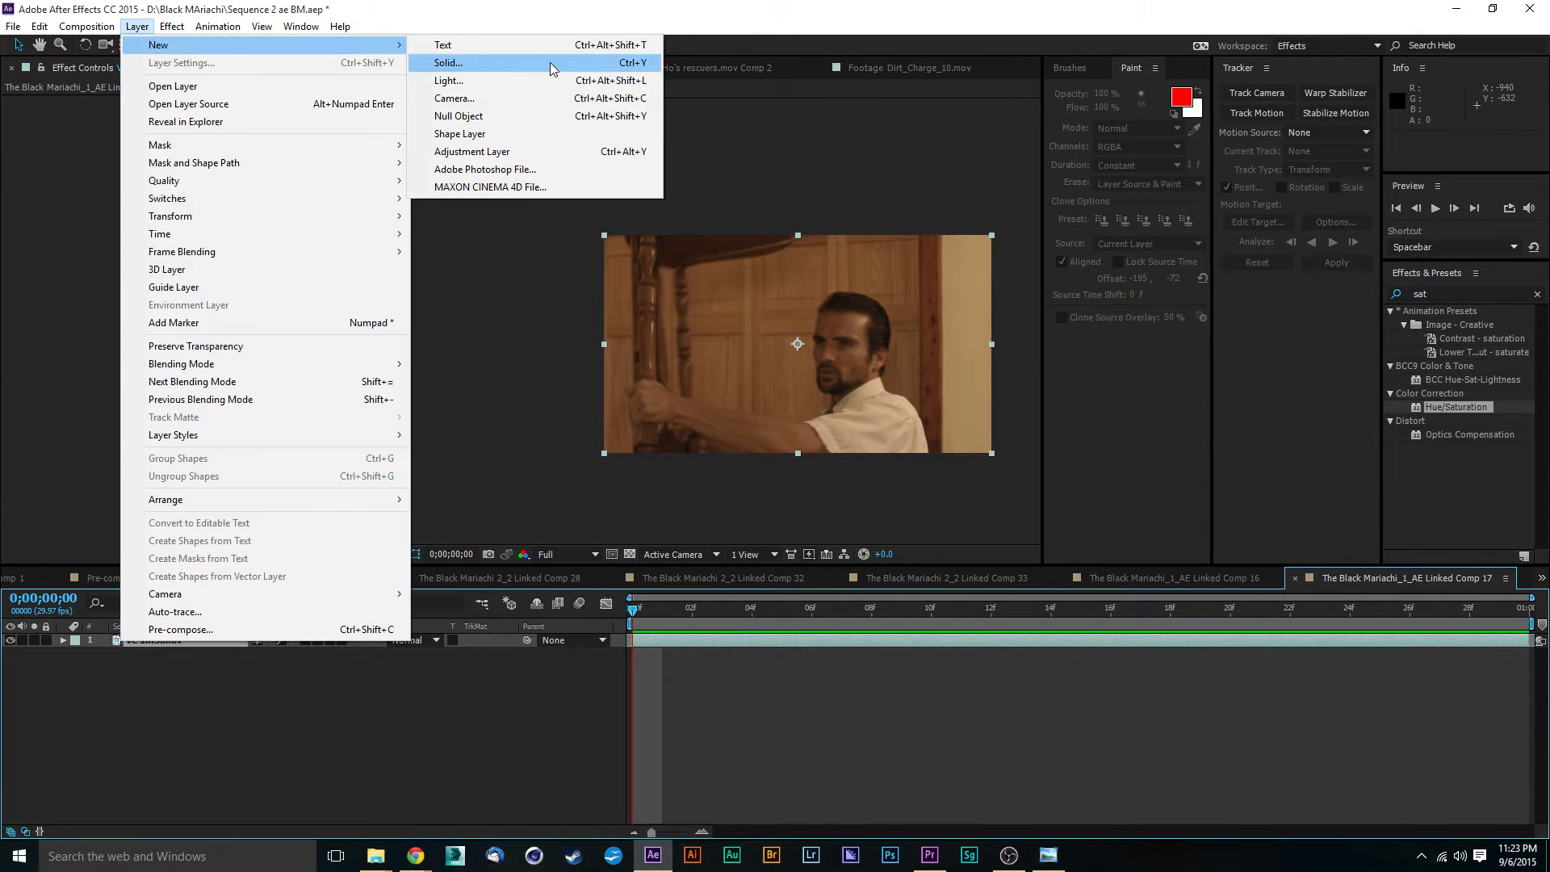
click(457, 116)
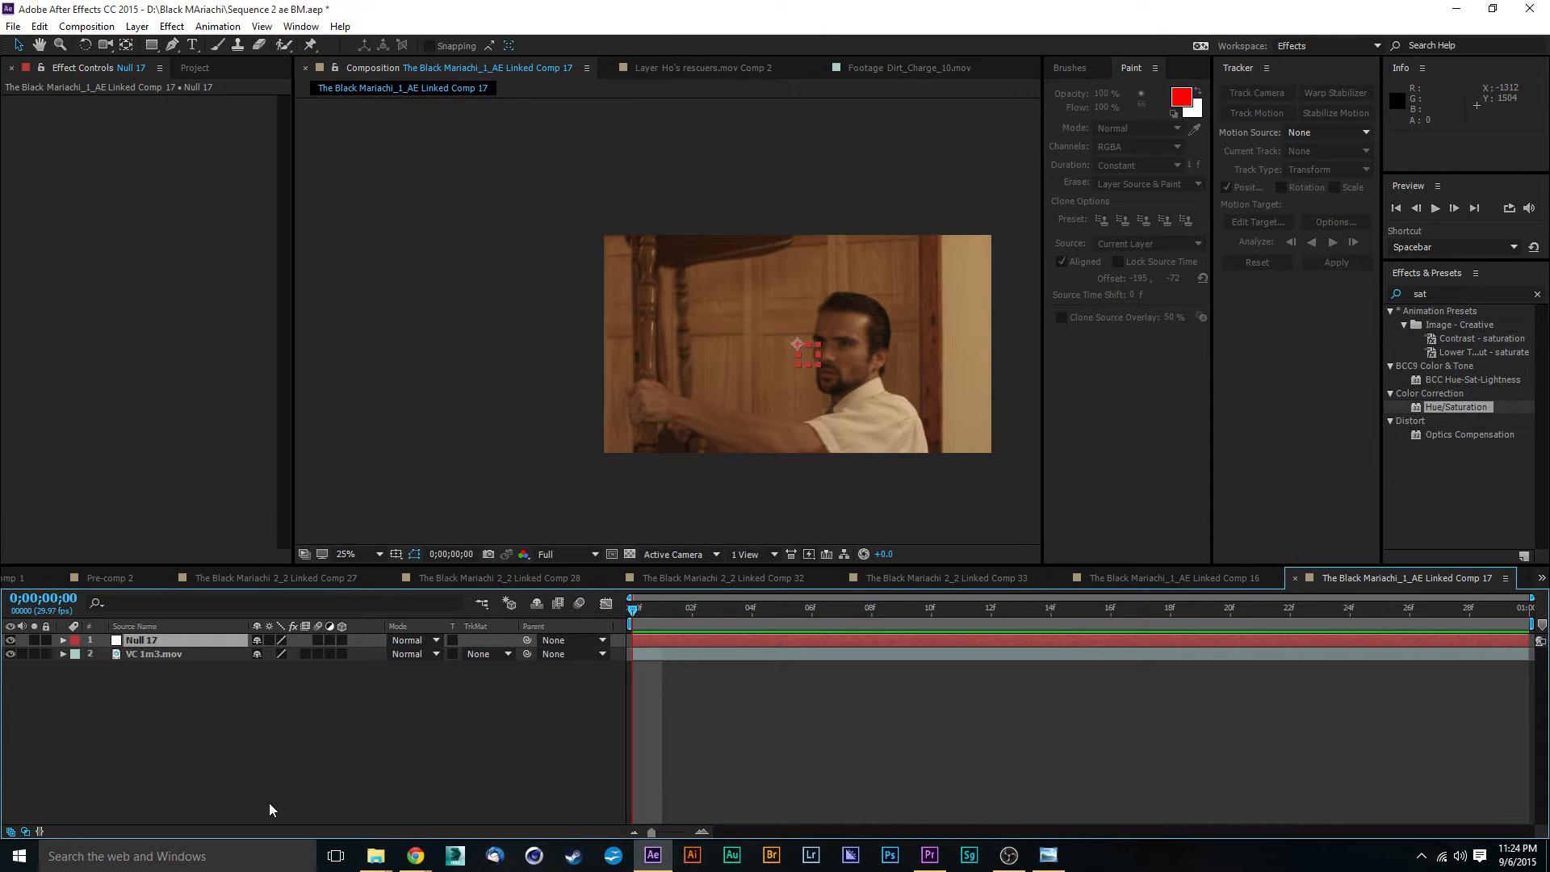
- Review the VC 1m3.mov layer's camera movement, return to the first frame, and start Track Motion on the layer
click(183, 654)
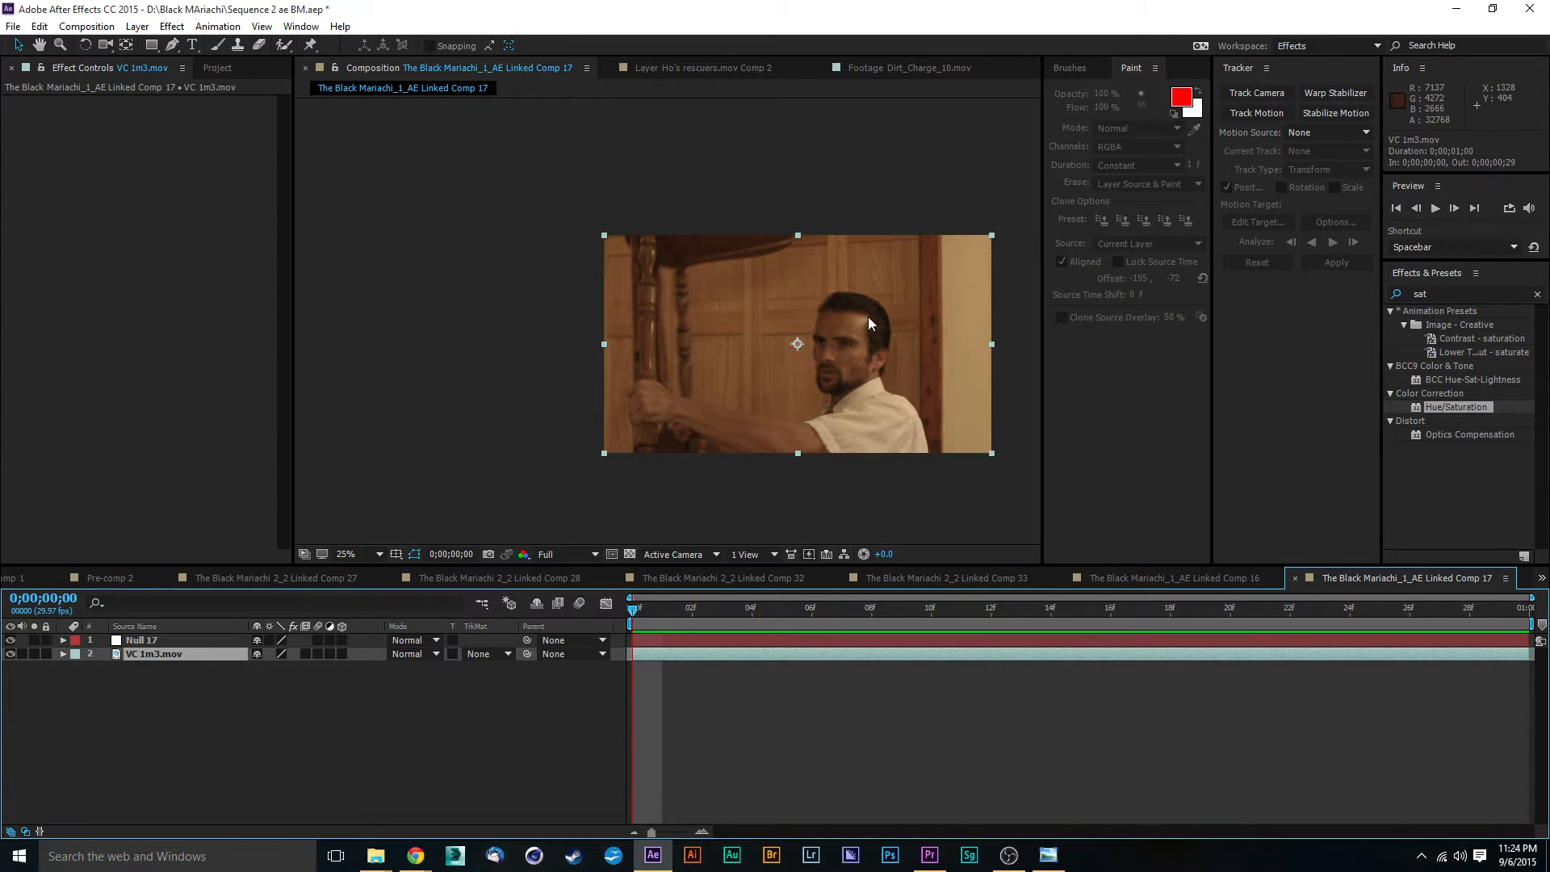
drag(637, 608, 570, 613)
drag(631, 543, 1200, 687)
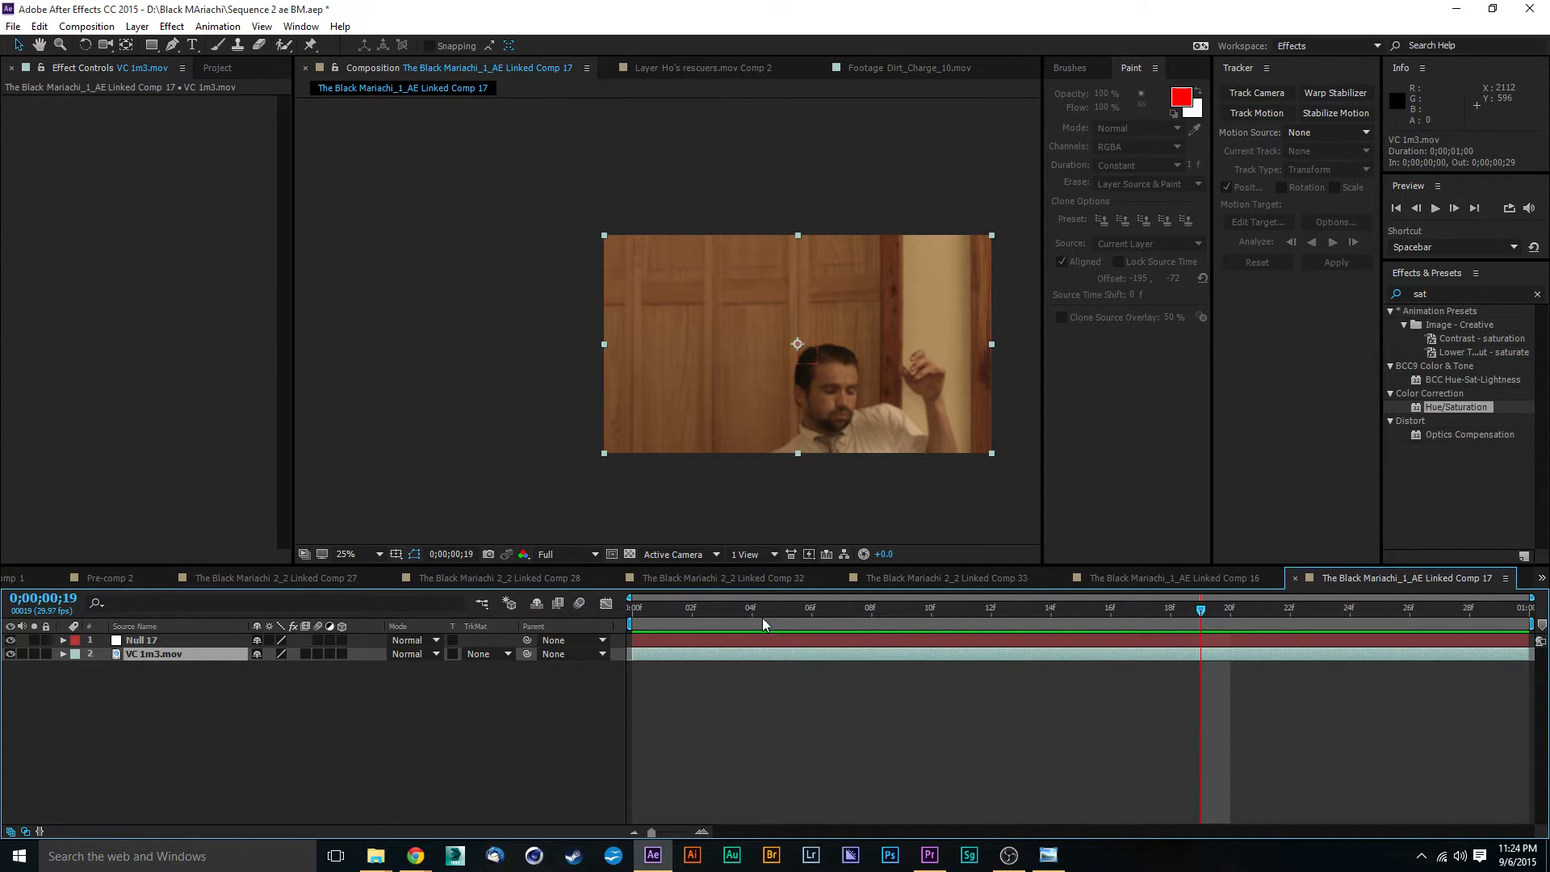
drag(678, 615, 566, 614)
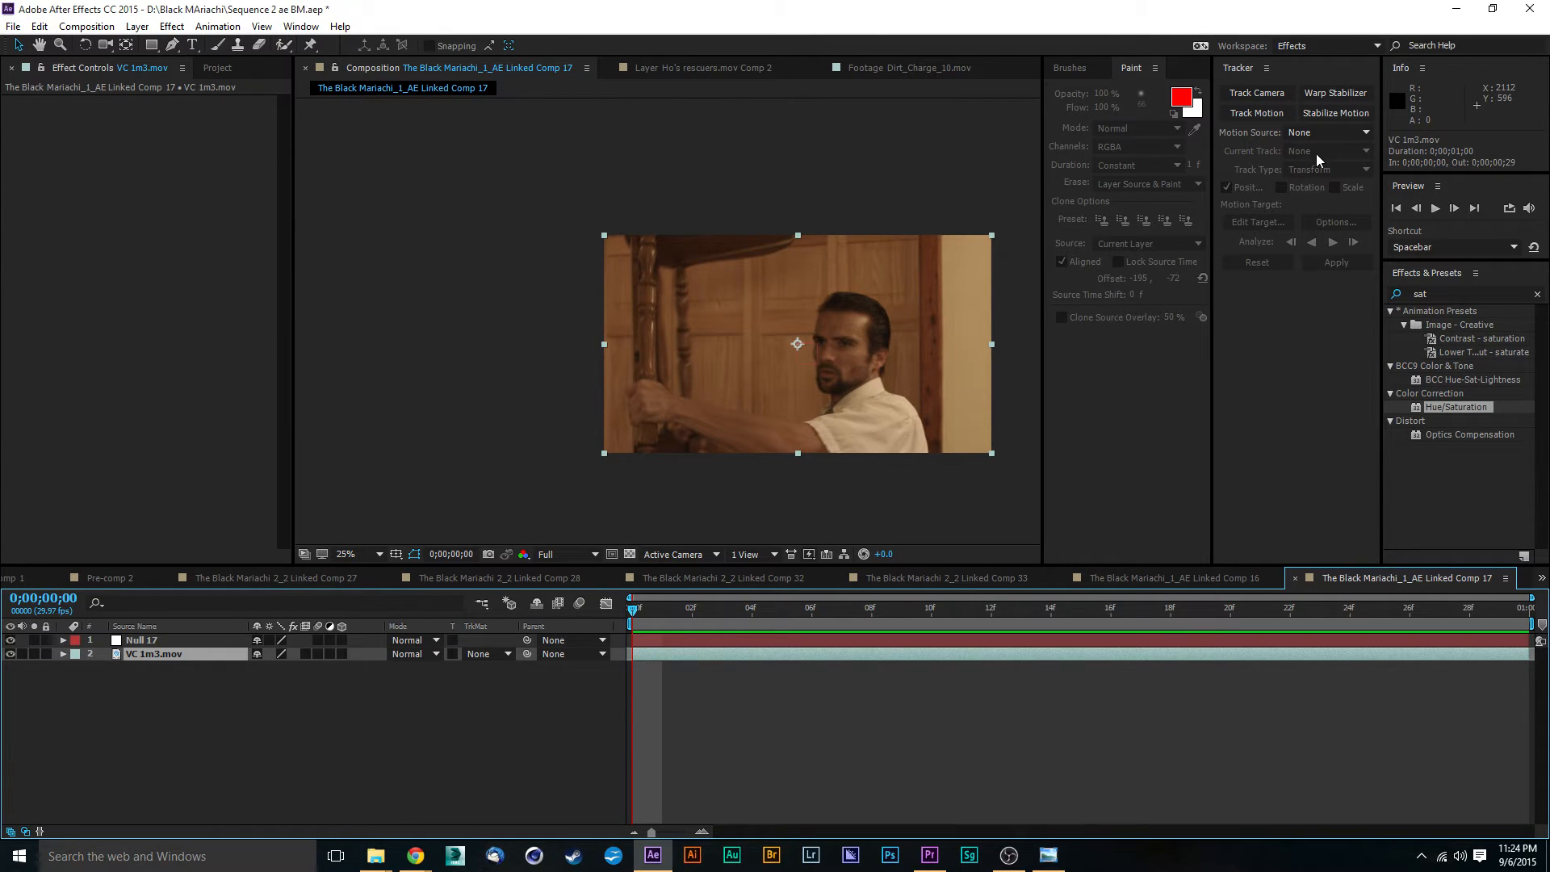
click(1272, 114)
- Move the track point onto the dark wooden door trim beside the man's head and enlarge its regions
drag(831, 297, 479, 278)
click(360, 285)
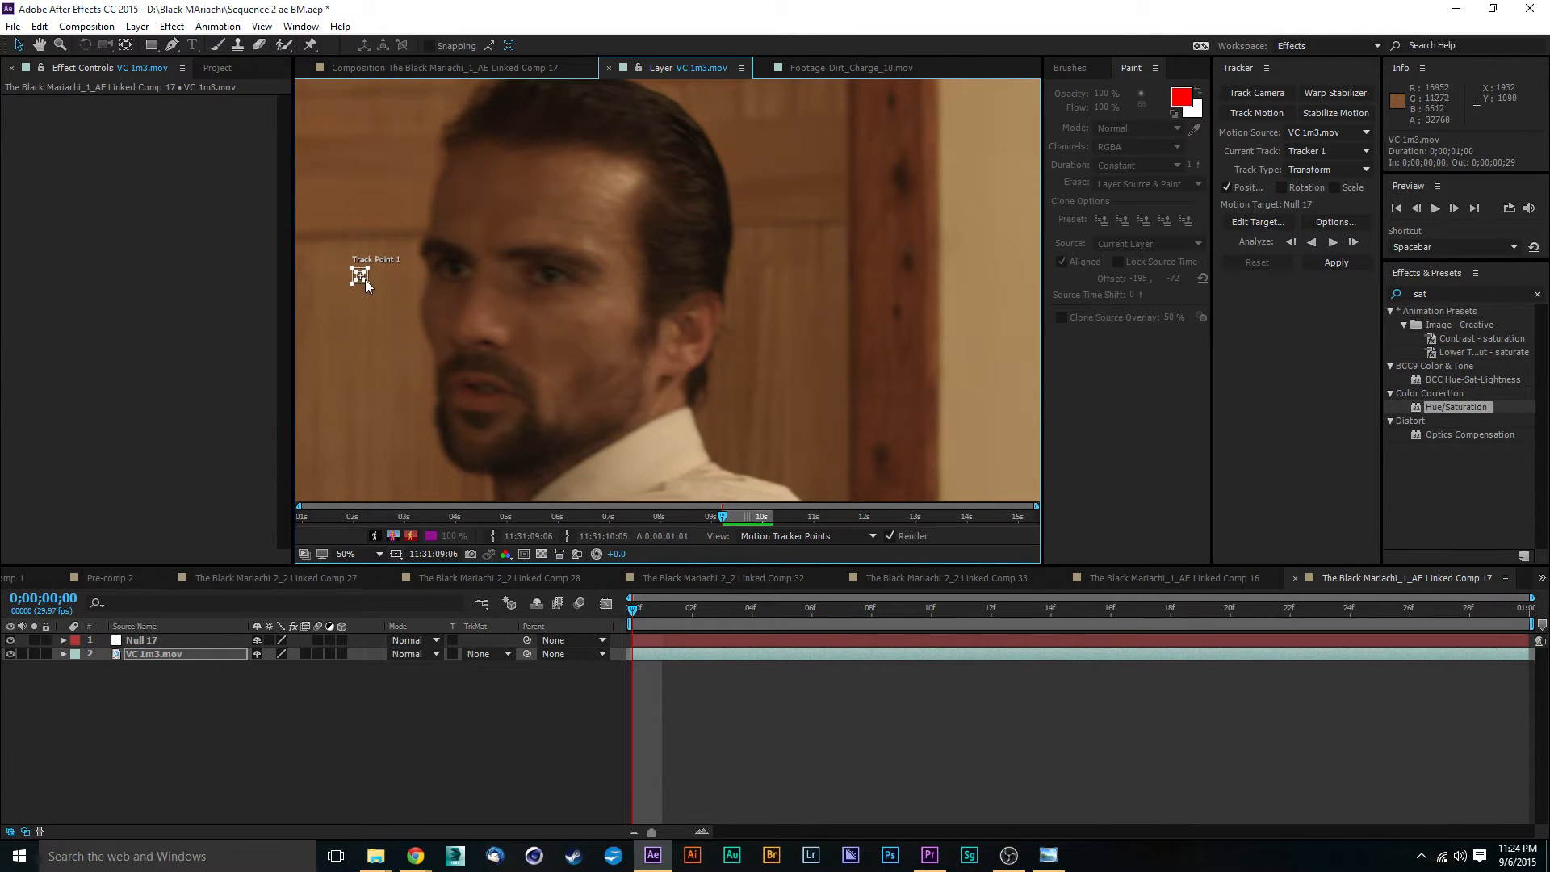
drag(365, 280, 916, 328)
scroll(937, 364, down, 2)
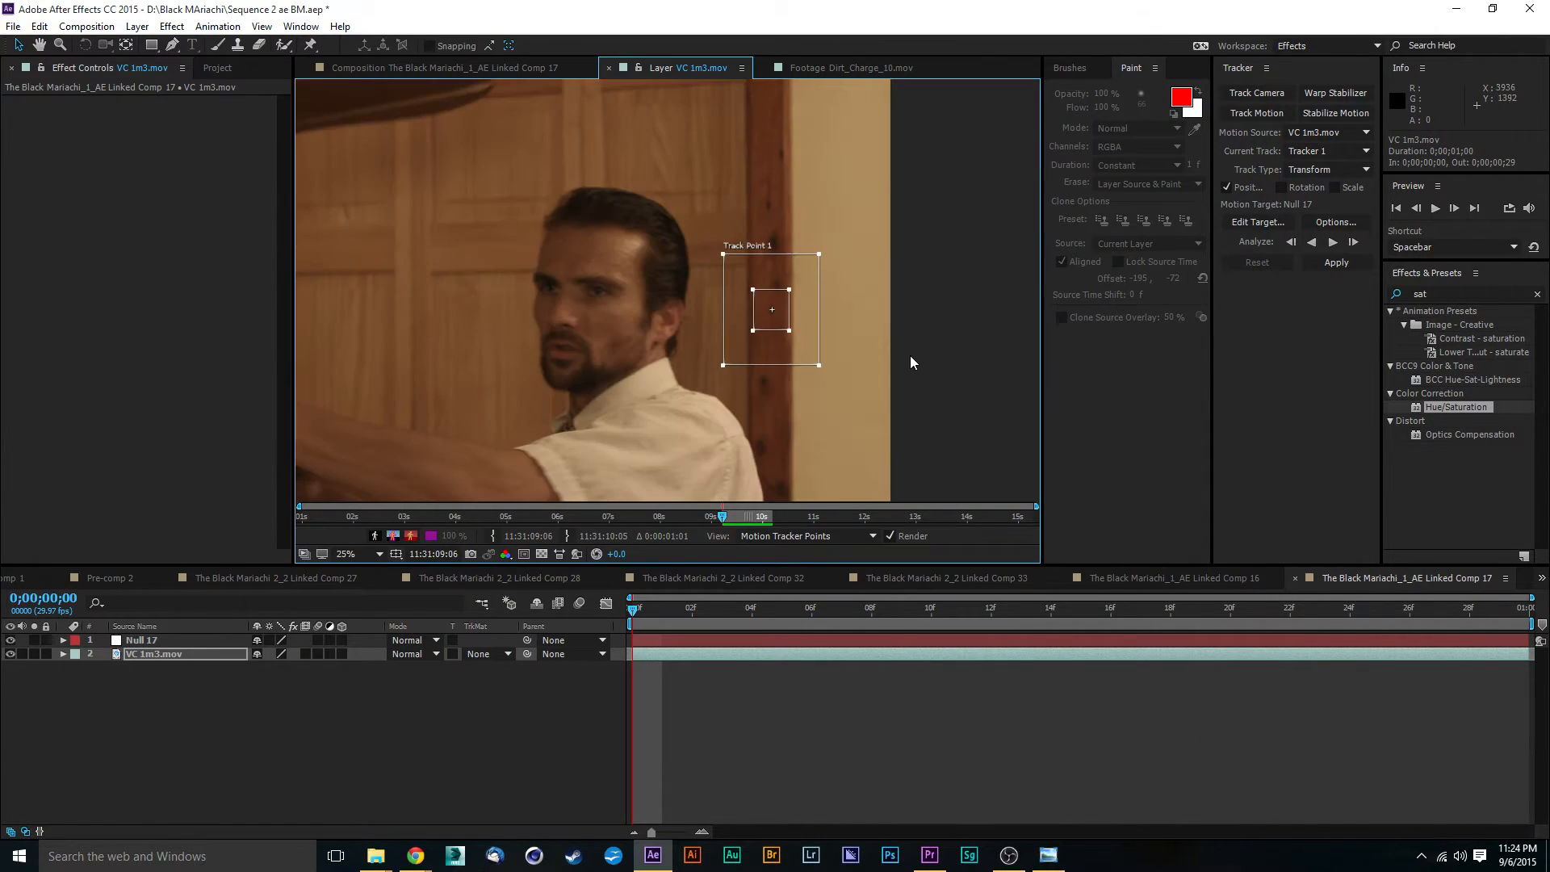
scroll(766, 307, down, 2)
scroll(687, 269, up, 2)
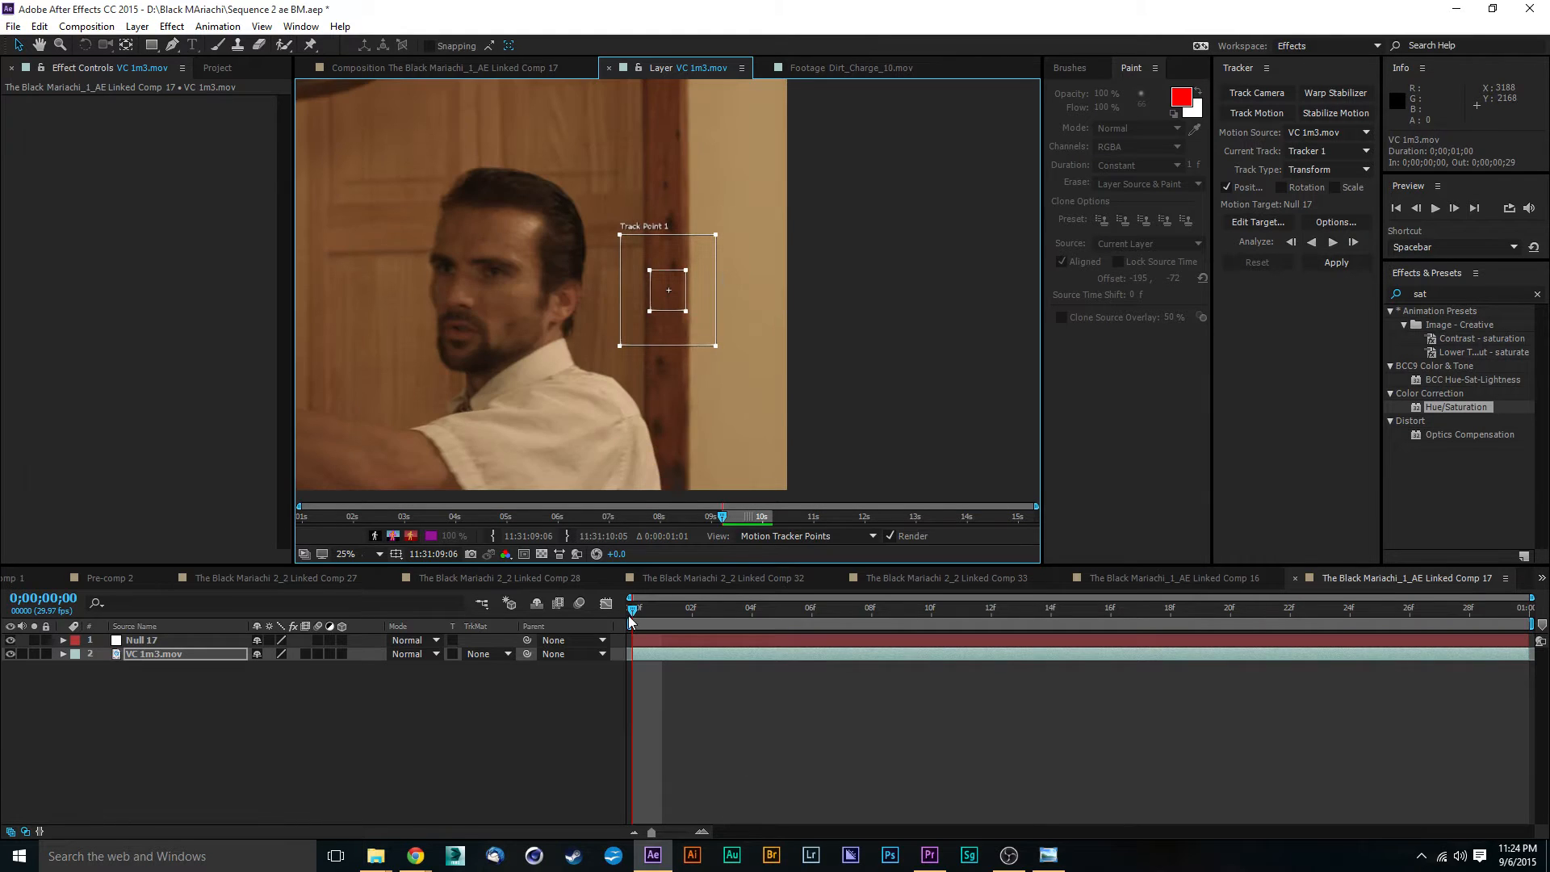
- At the first frame, reshape the track point's feature region into a tall rectangle within the trim and tighten the search region around it
drag(630, 620, 476, 560)
scroll(740, 276, up, 2)
drag(736, 278, 758, 227)
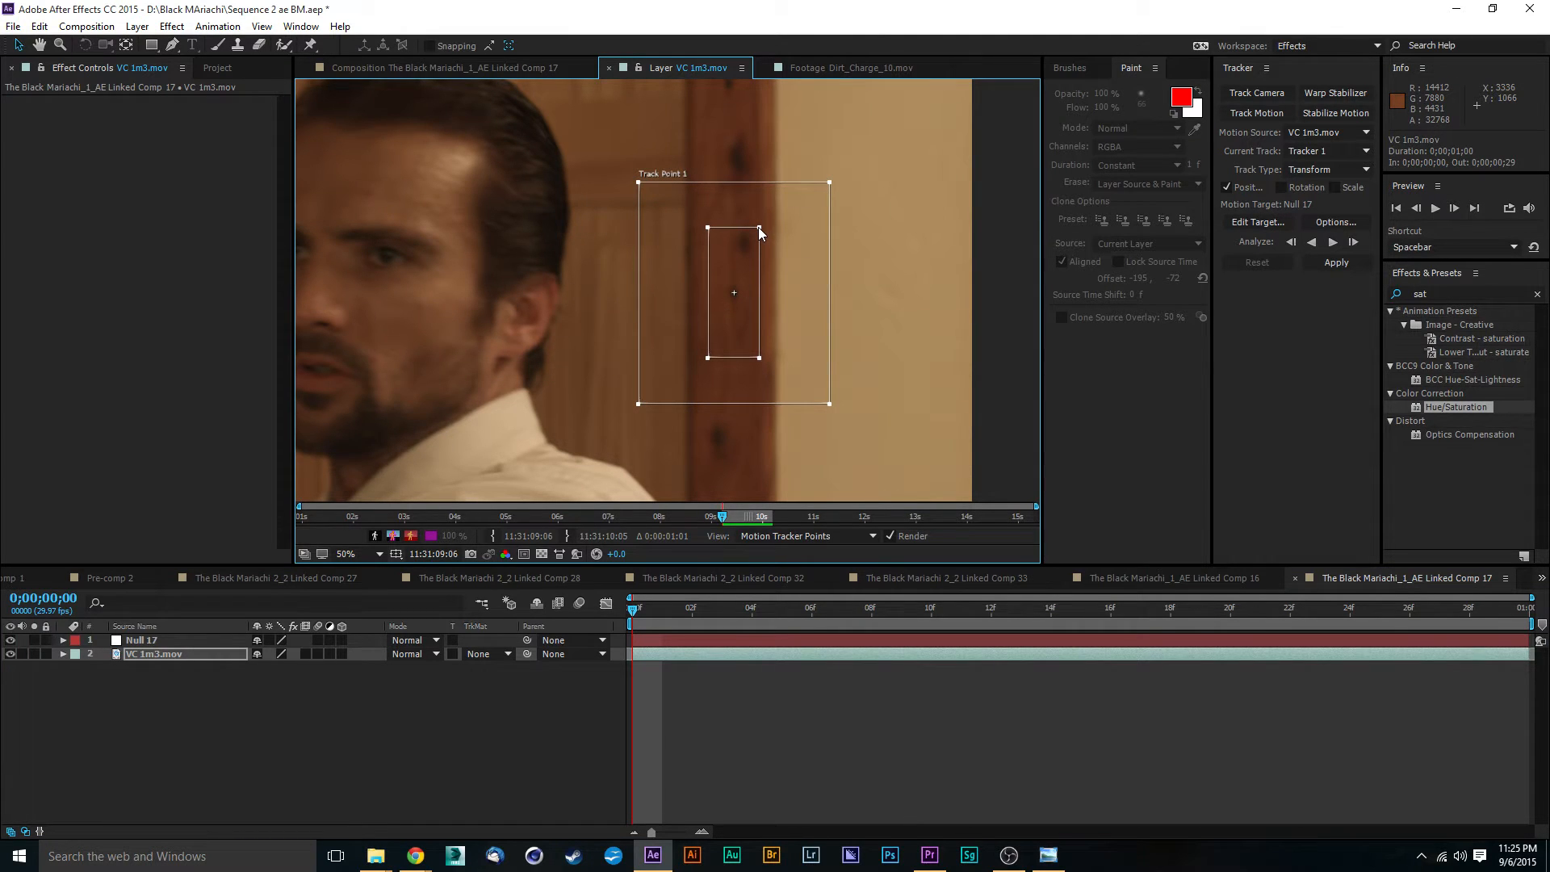
drag(830, 403, 799, 377)
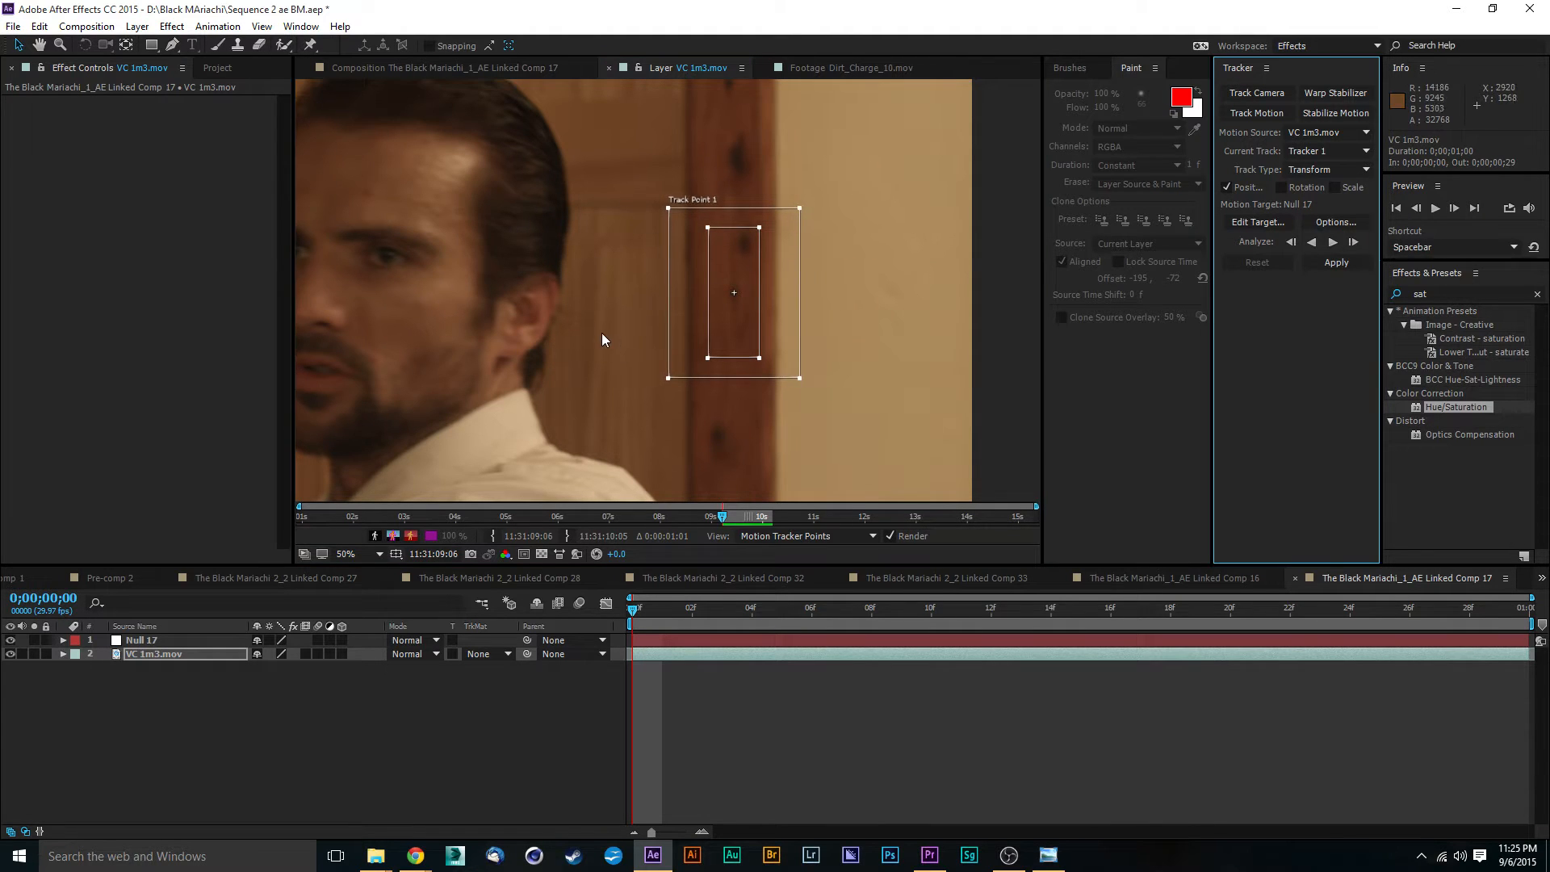
- Analyze the door trim track point forward through the VC 1m3.mov footage from the first frame
scroll(602, 339, down, 4)
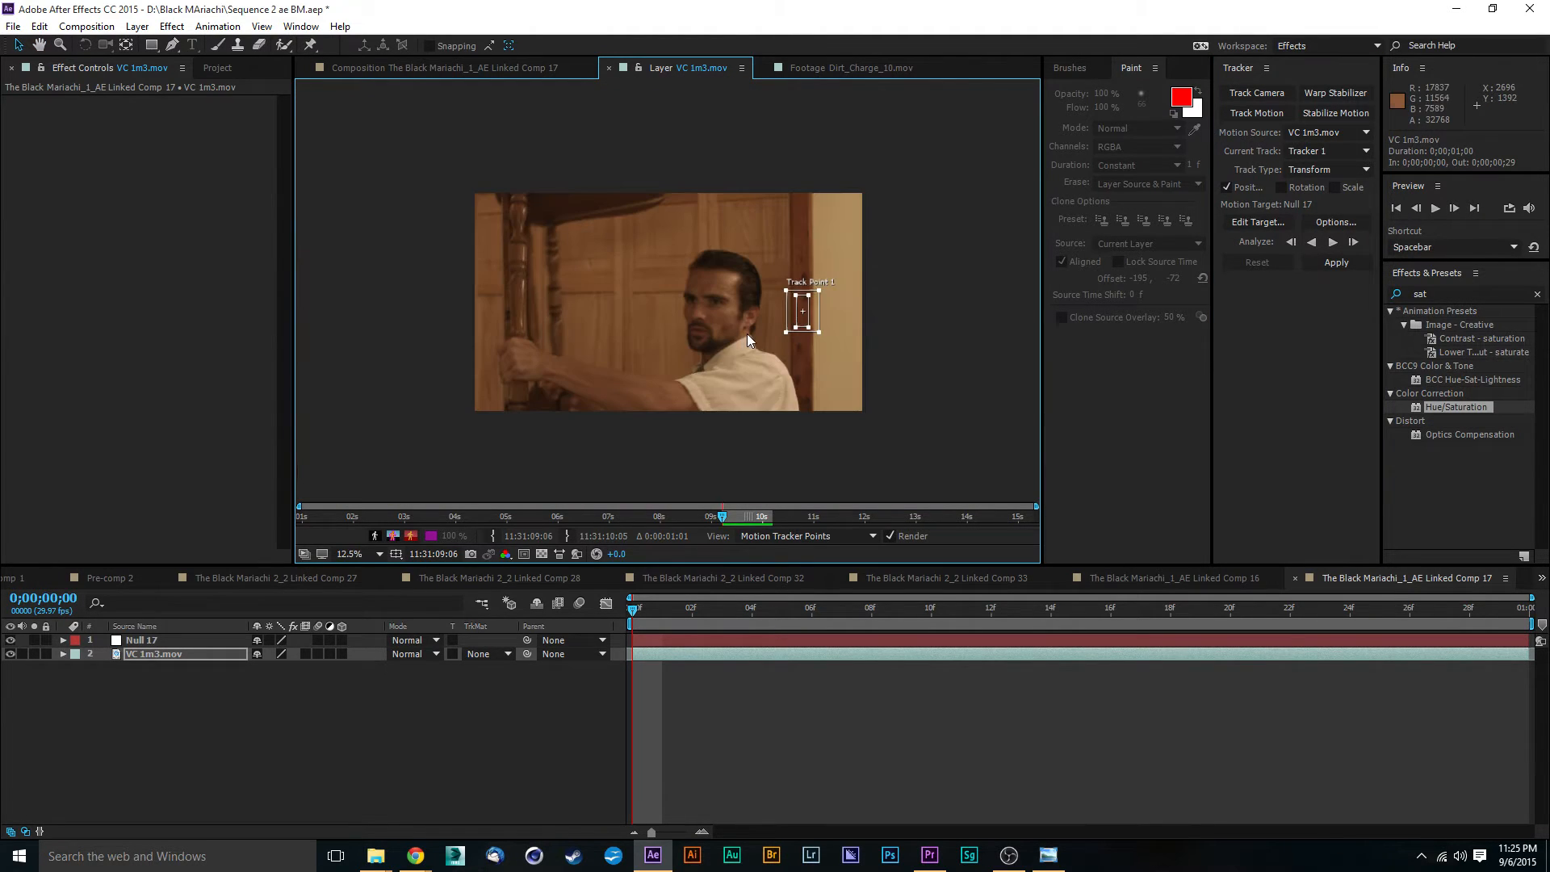
click(1332, 242)
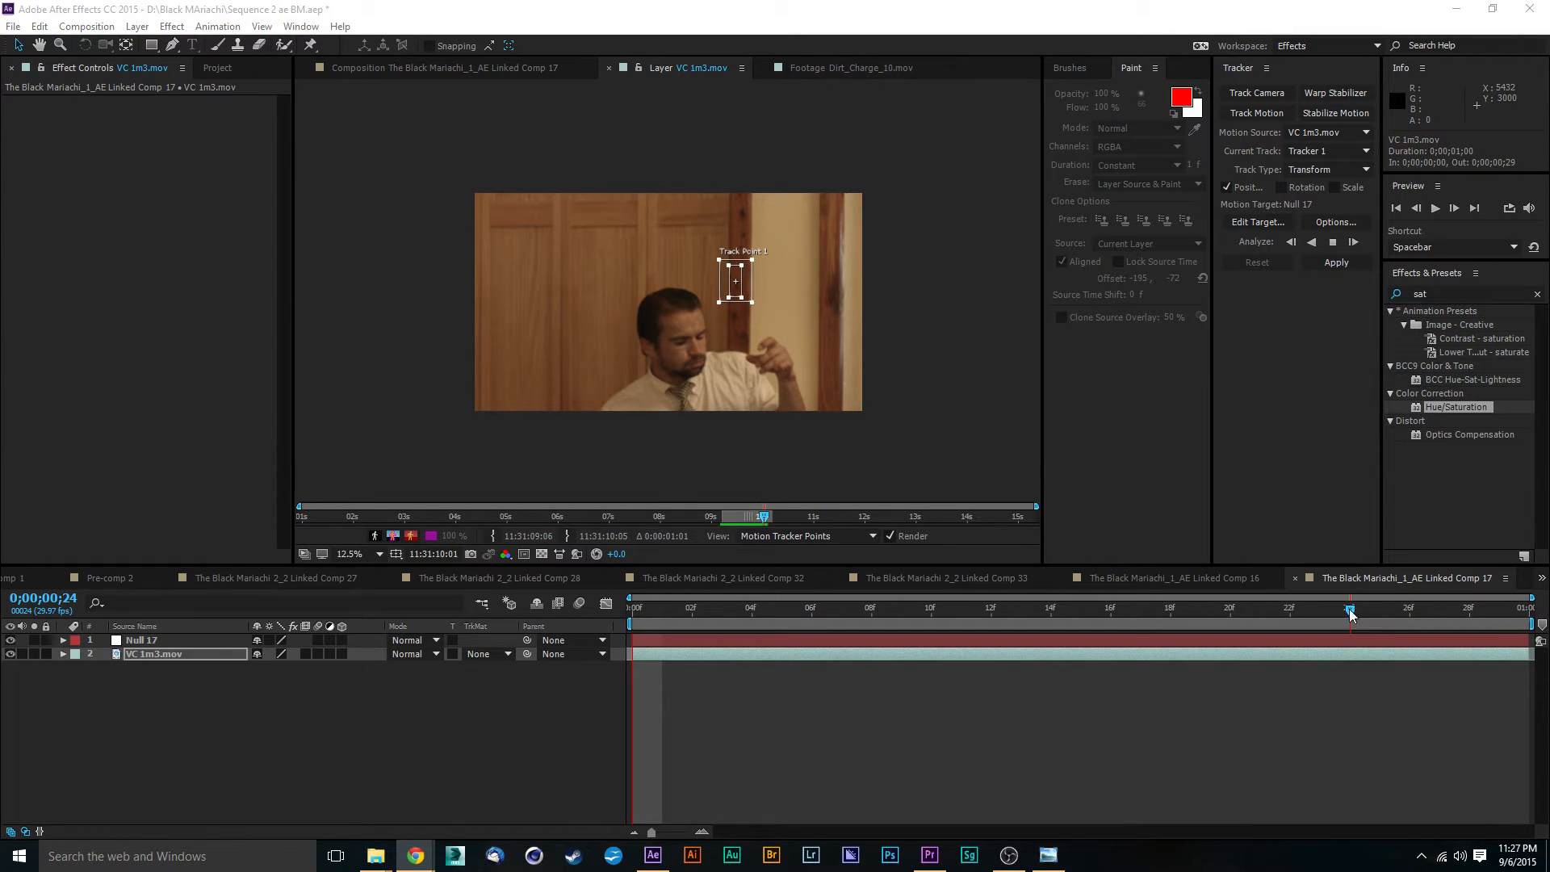
key(Page_Down)
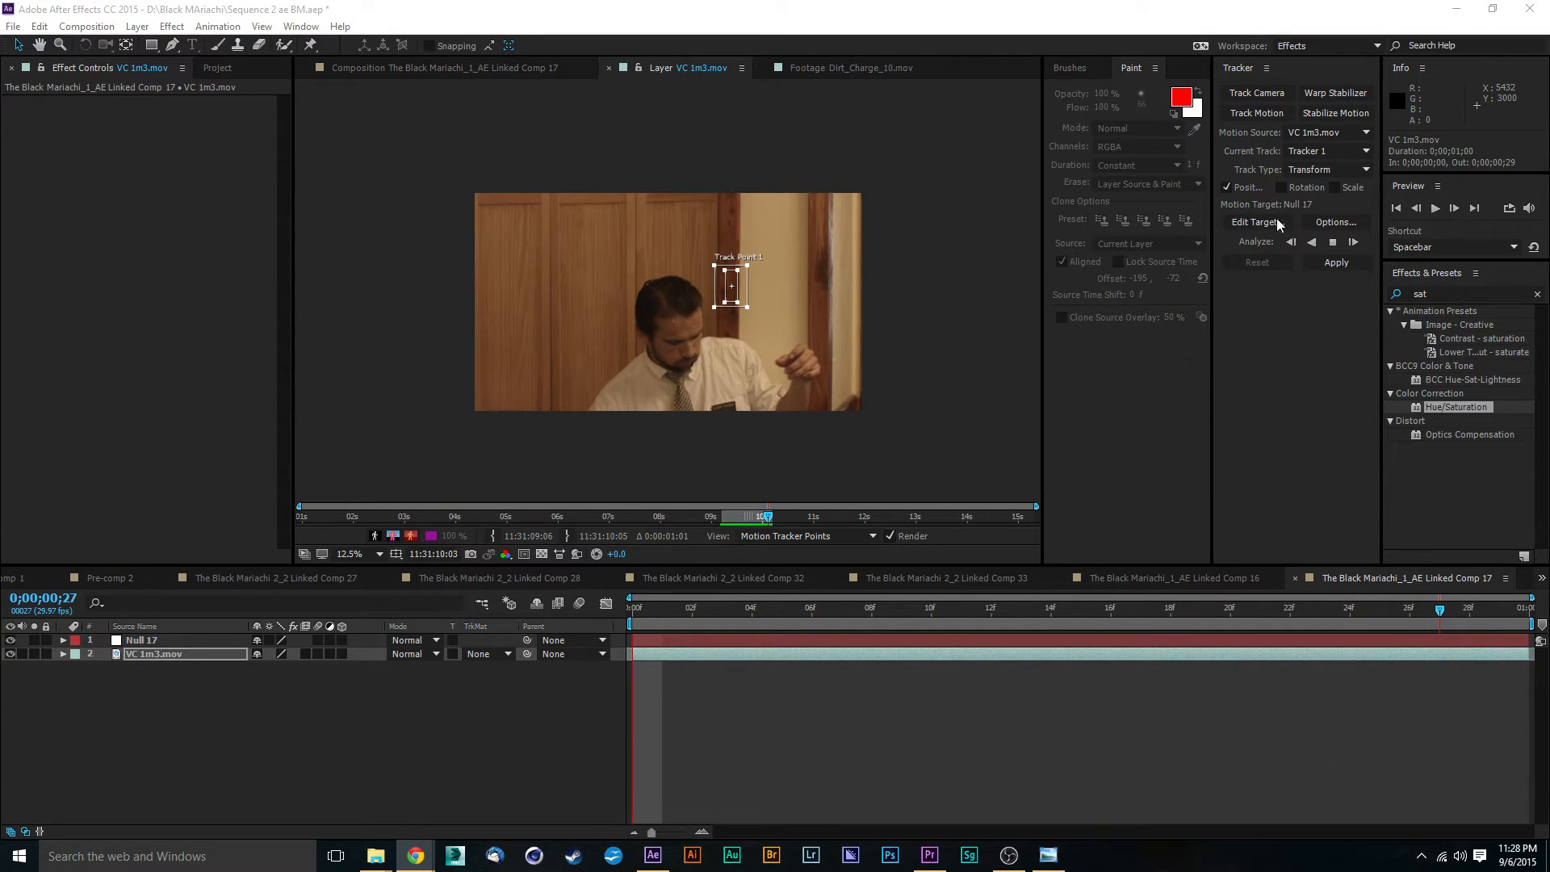
click(1334, 241)
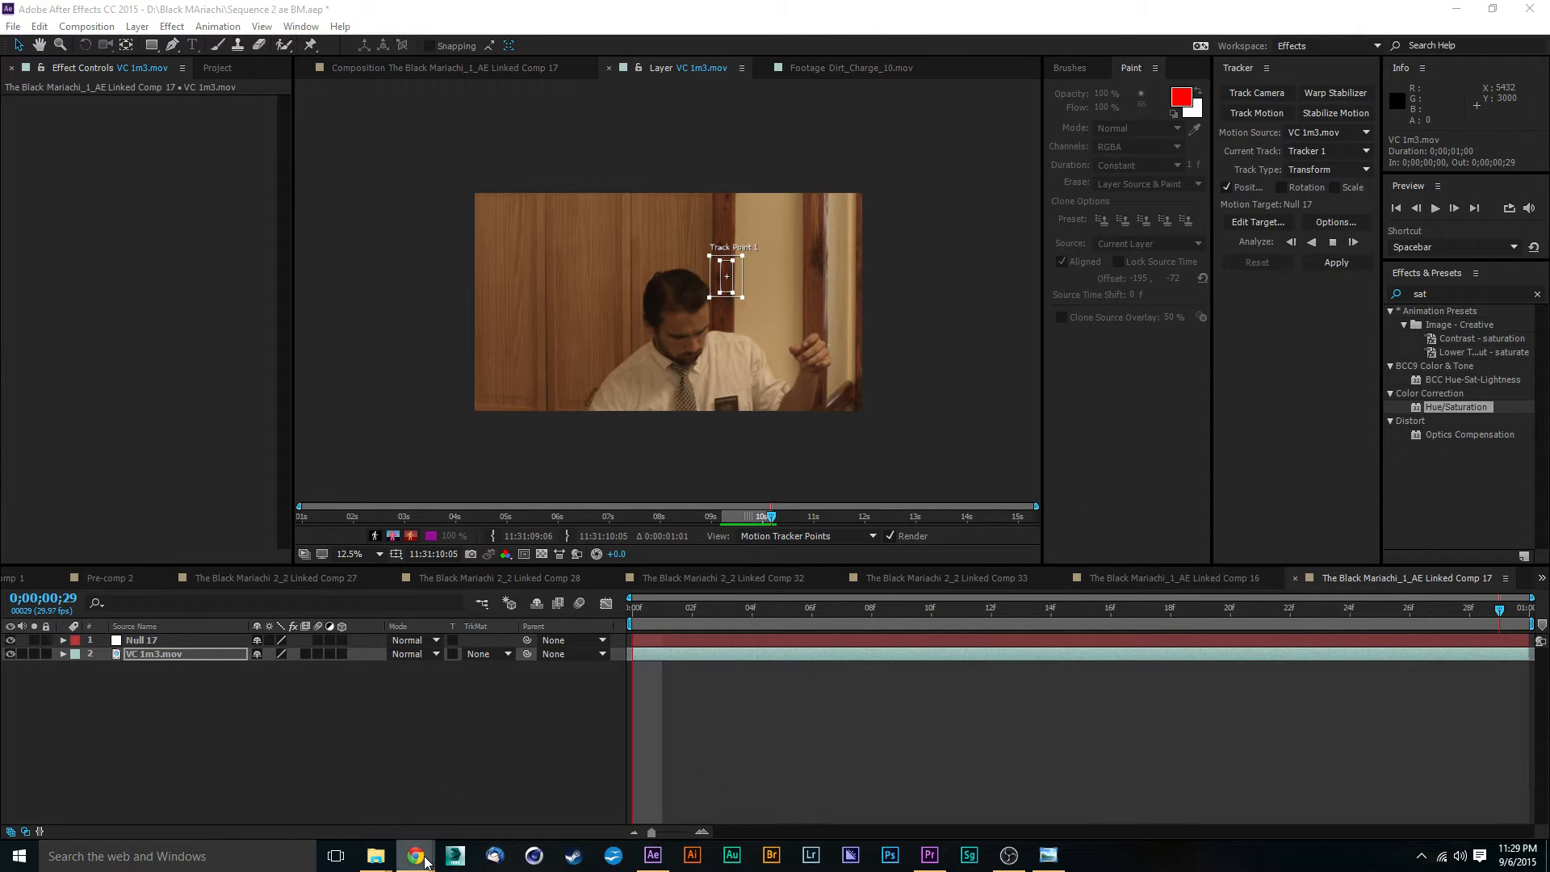
- Check the Avid Productions 479 Facebook page in Chrome while the track analysis runs, then return to After Effects
mouse_move(424, 859)
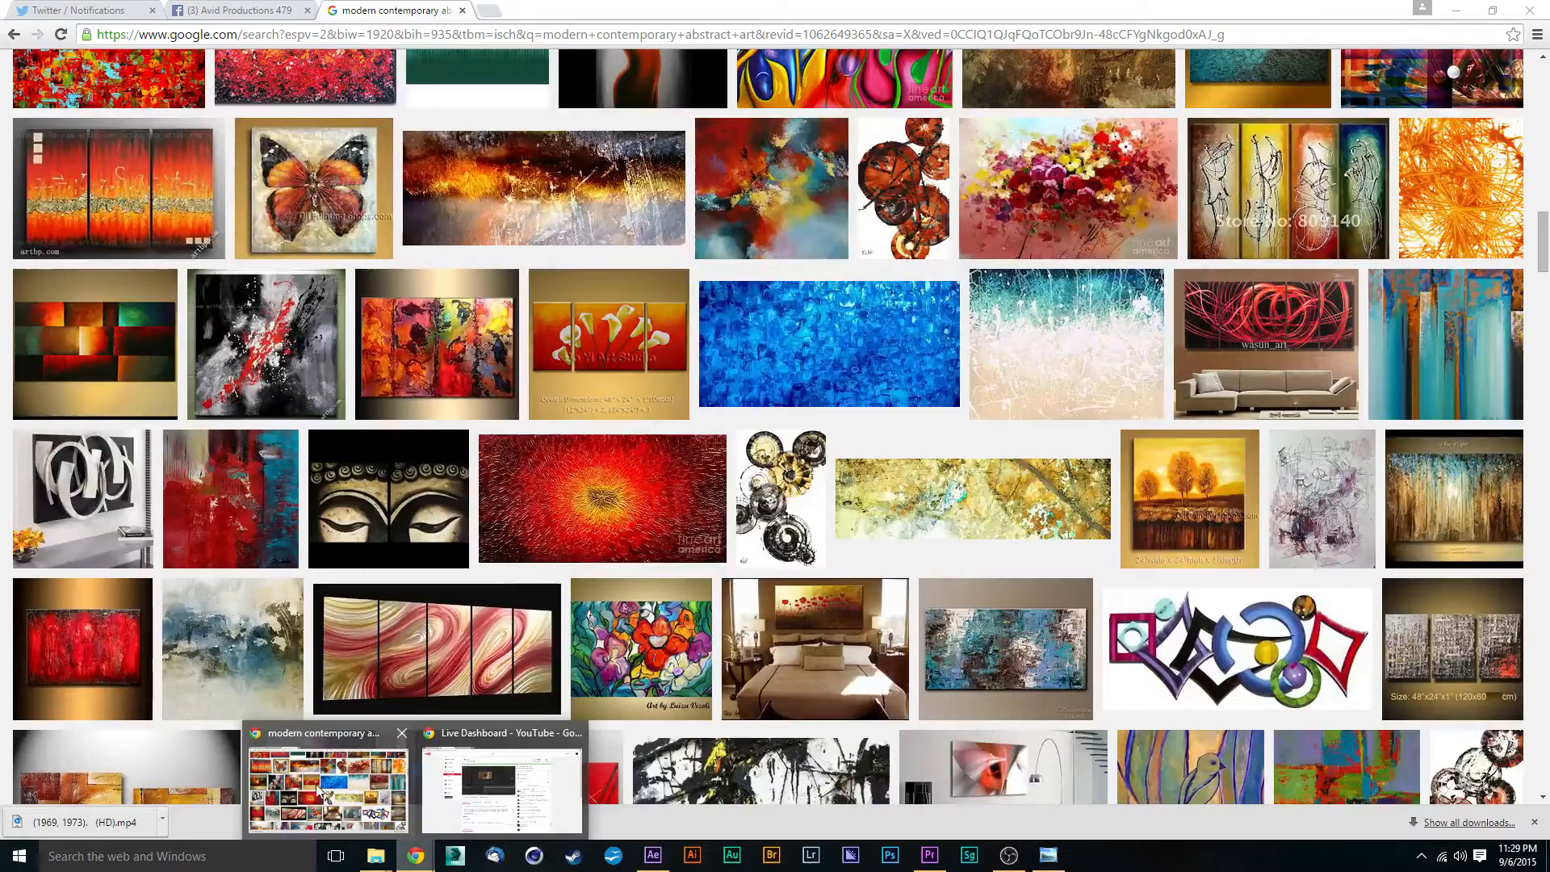
click(327, 789)
click(267, 10)
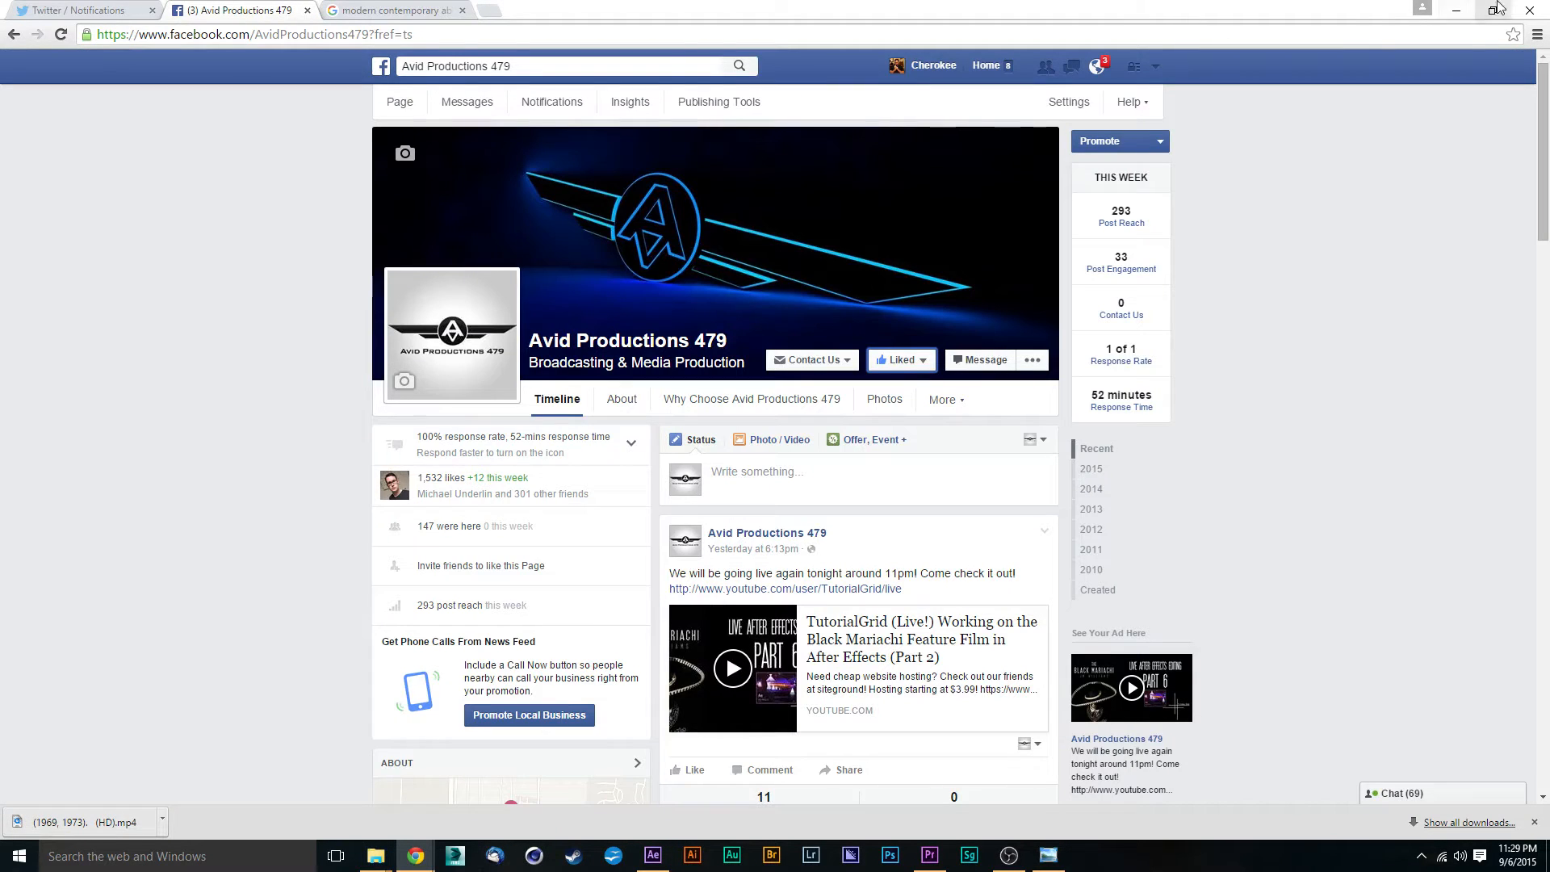
click(1456, 11)
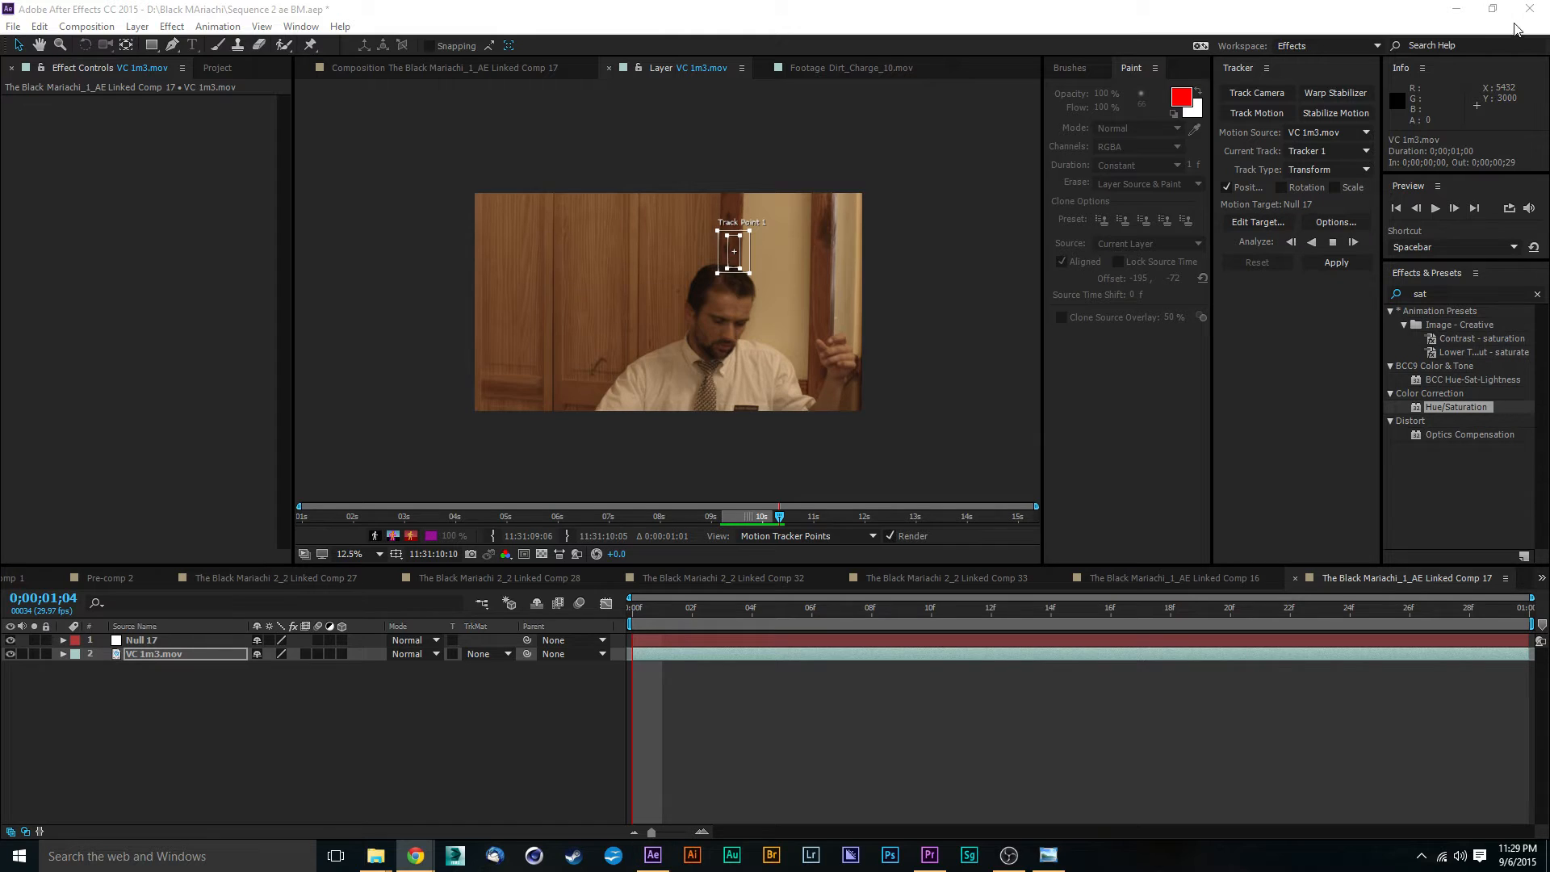
right_click(646, 860)
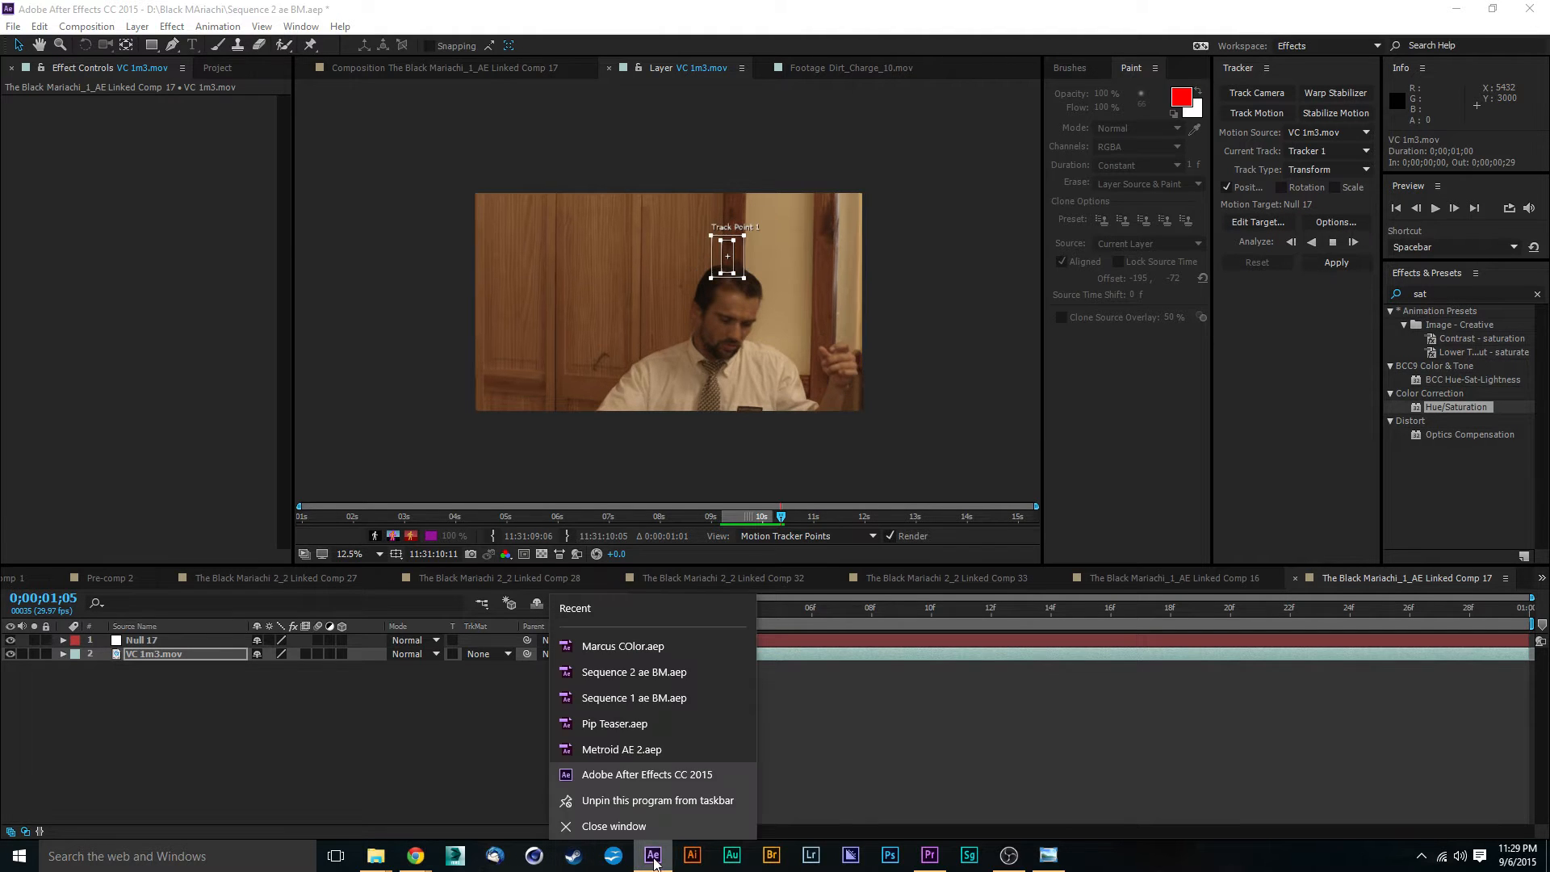
click(622, 823)
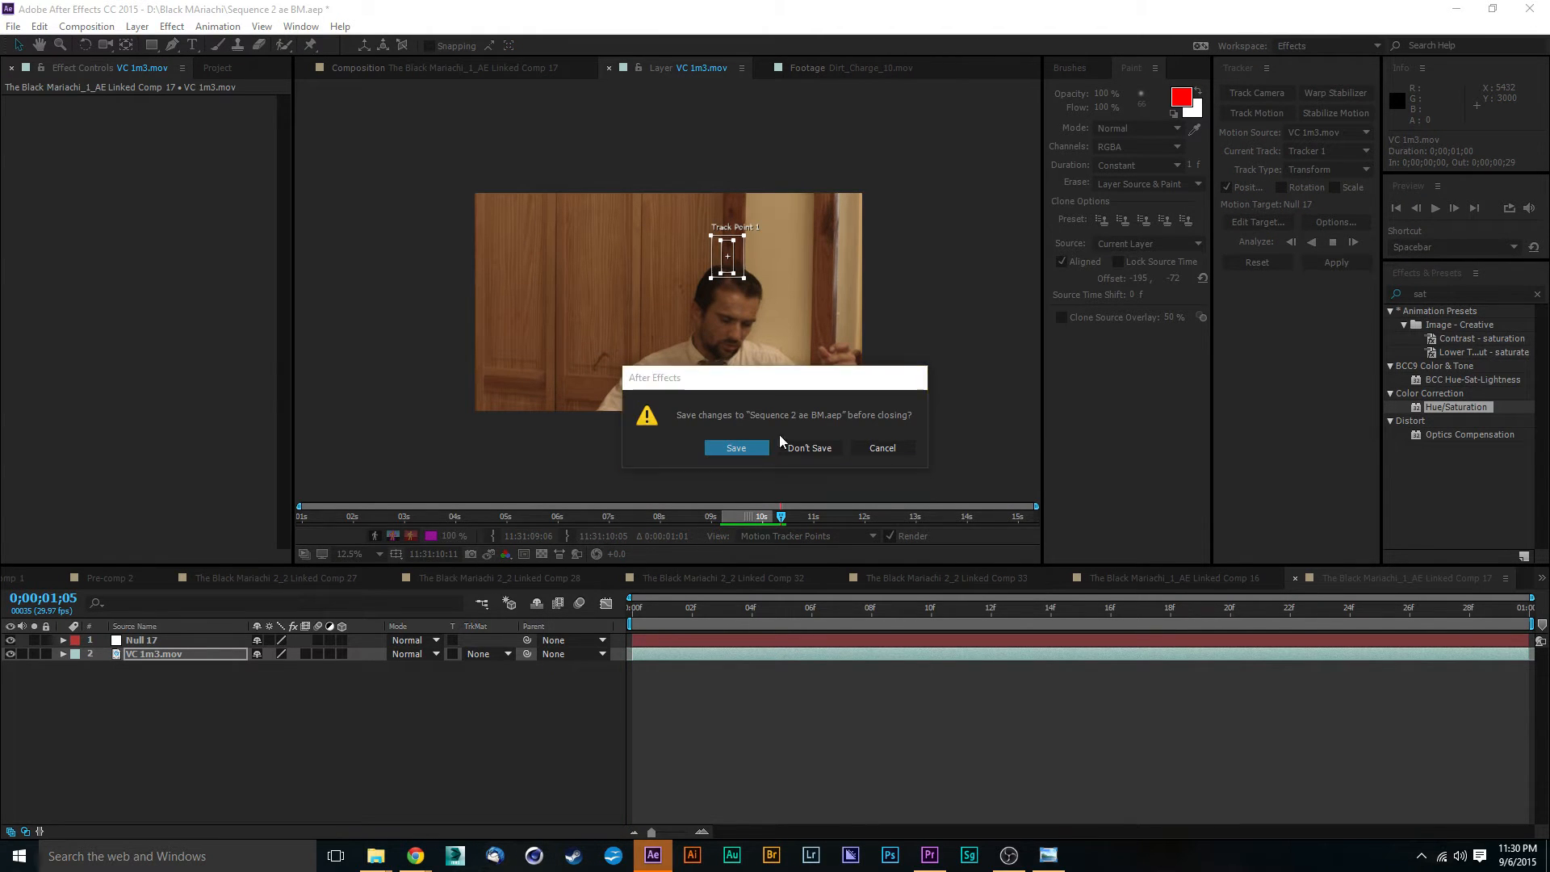
click(870, 447)
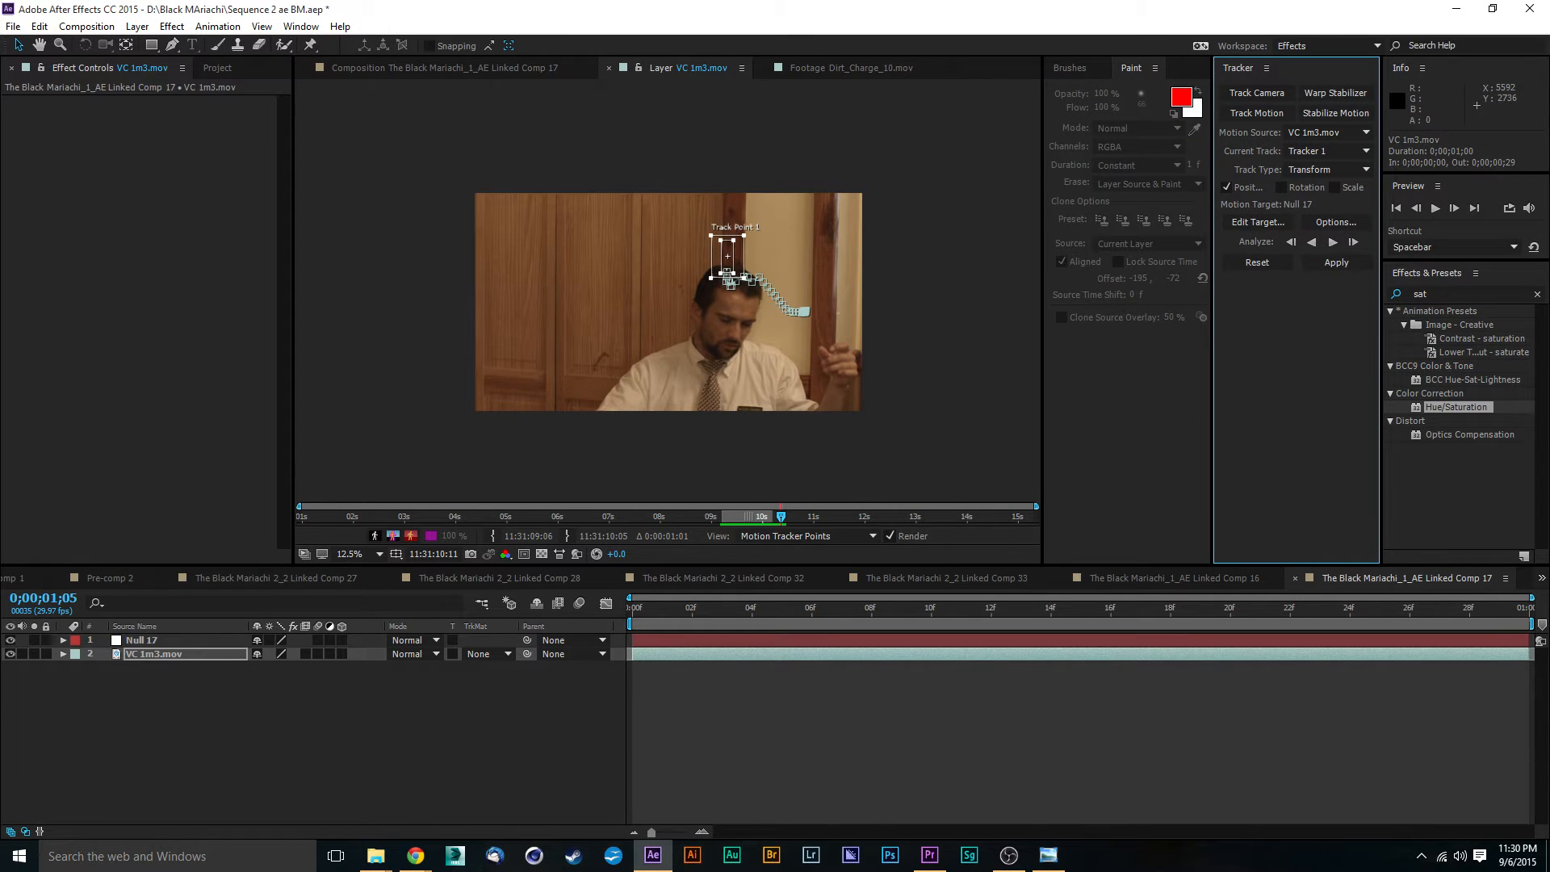
- Correct the drifting track point by hand at frames 21 and 22, moving it up onto the same spot of the dark door trim
drag(1350, 617, 1260, 628)
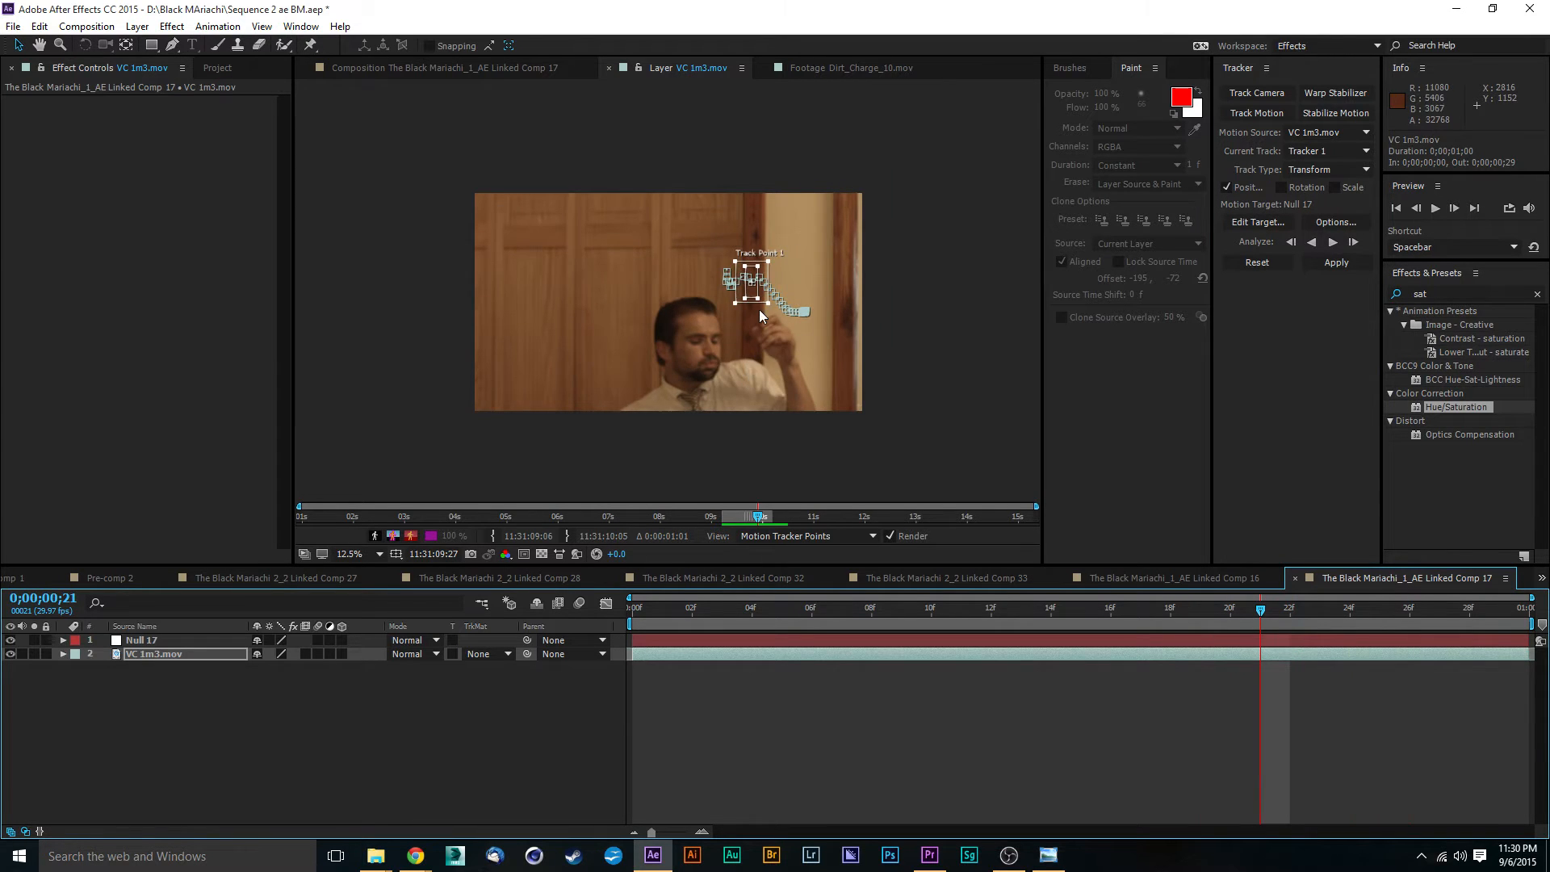
scroll(759, 309, up, 6)
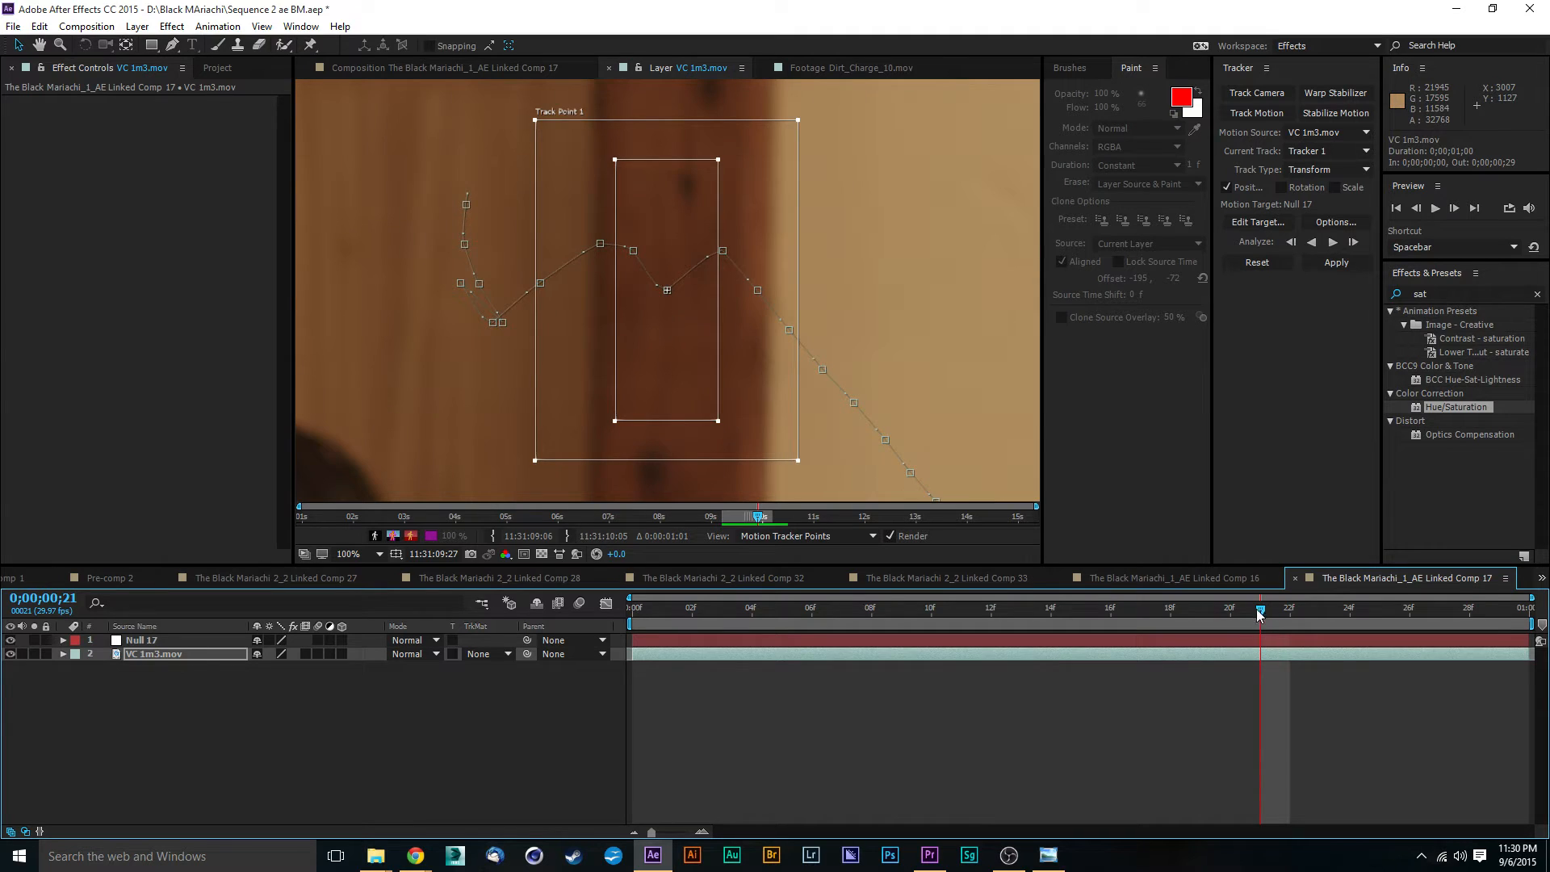
mouse_move(1260, 616)
mouse_down()
mouse_move(1127, 631)
mouse_move(1246, 637)
mouse_up()
mouse_move(699, 165)
mouse_down()
mouse_move(702, 153)
mouse_move(675, 156)
mouse_up()
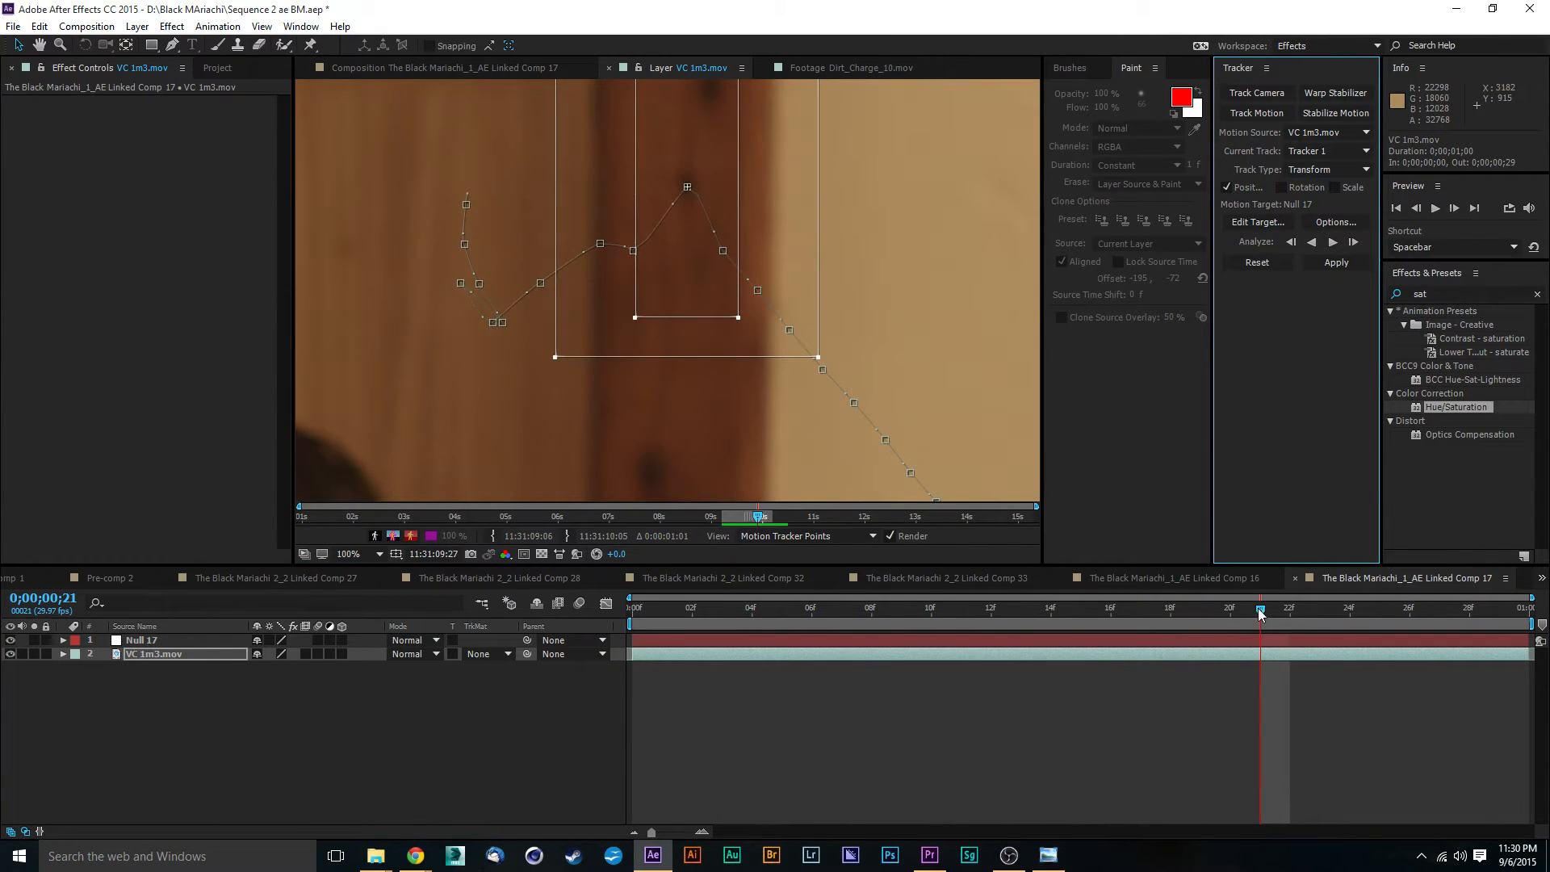
drag(1261, 614, 1290, 615)
drag(675, 184, 650, 188)
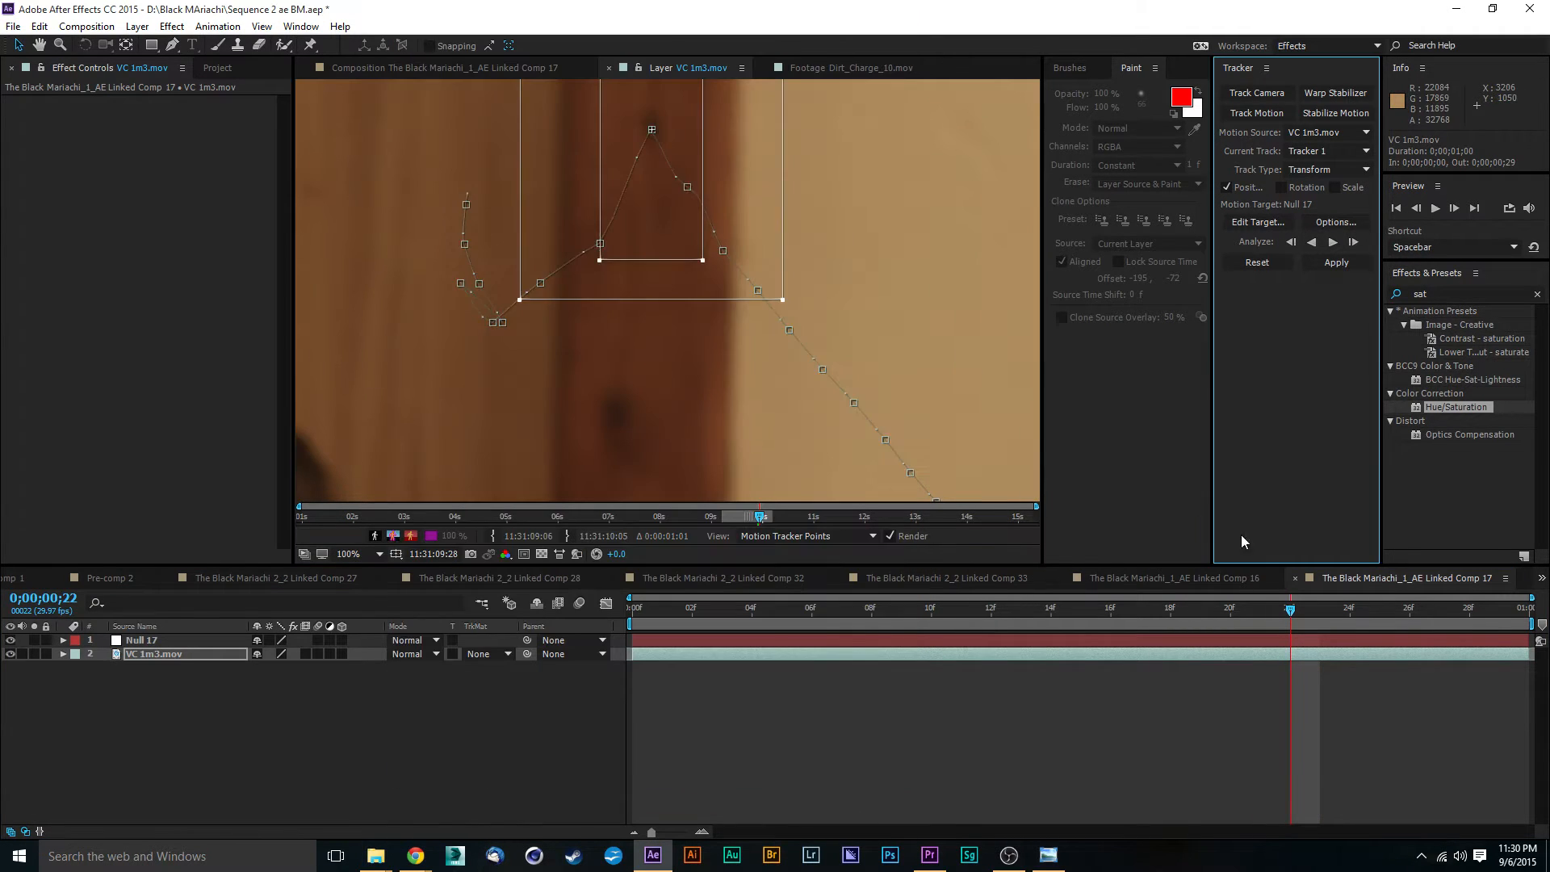
- Reposition the track point upward along the door trim at frames 23 and 24 to follow the same wood knot
click(1354, 619)
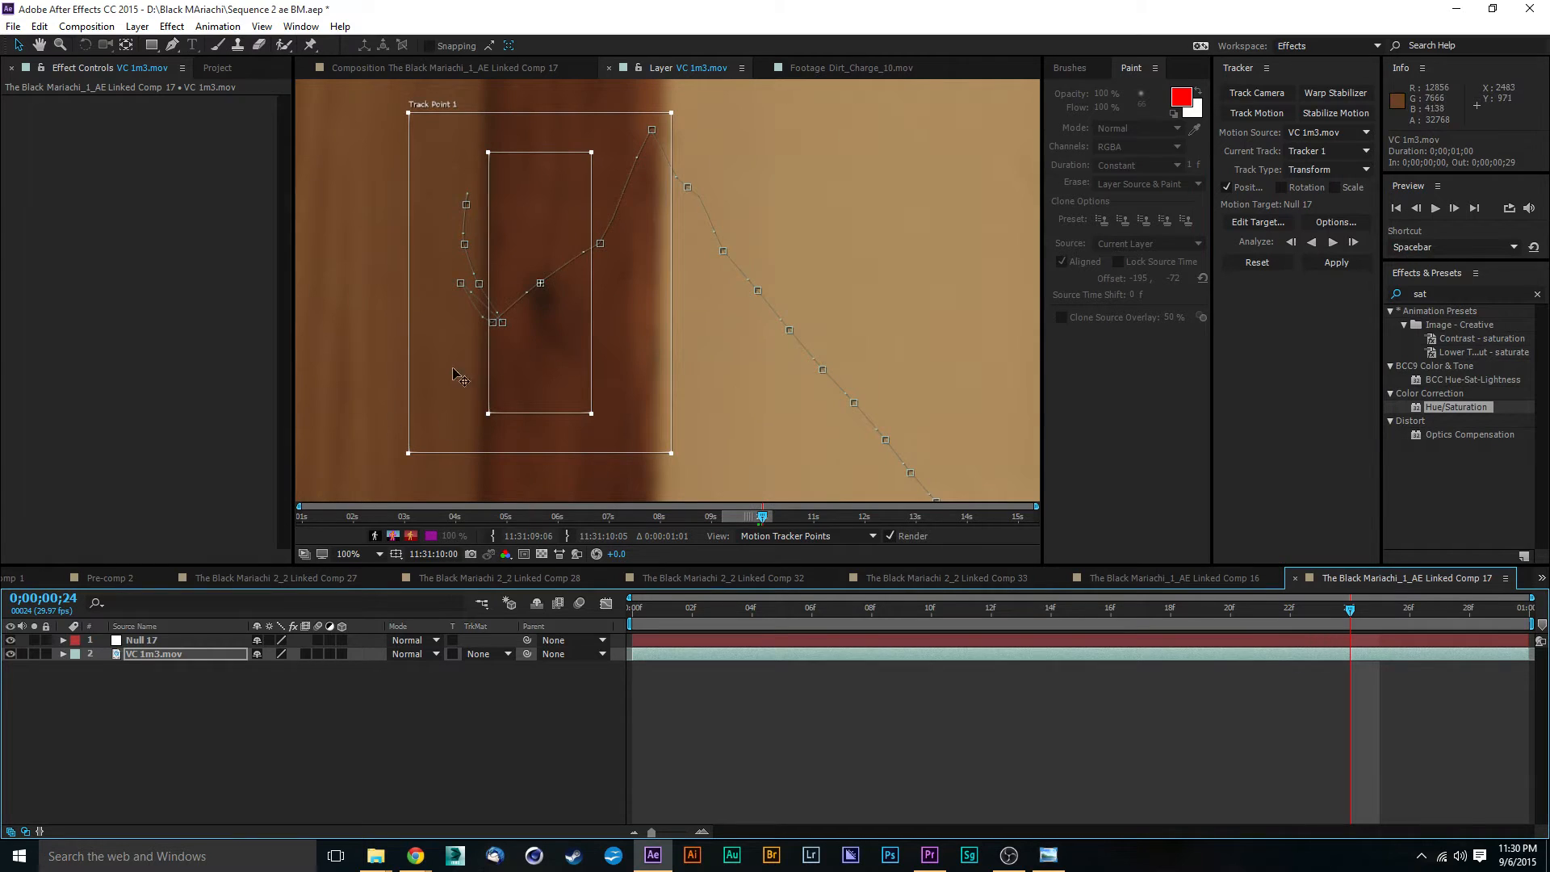
drag(1353, 615, 1320, 615)
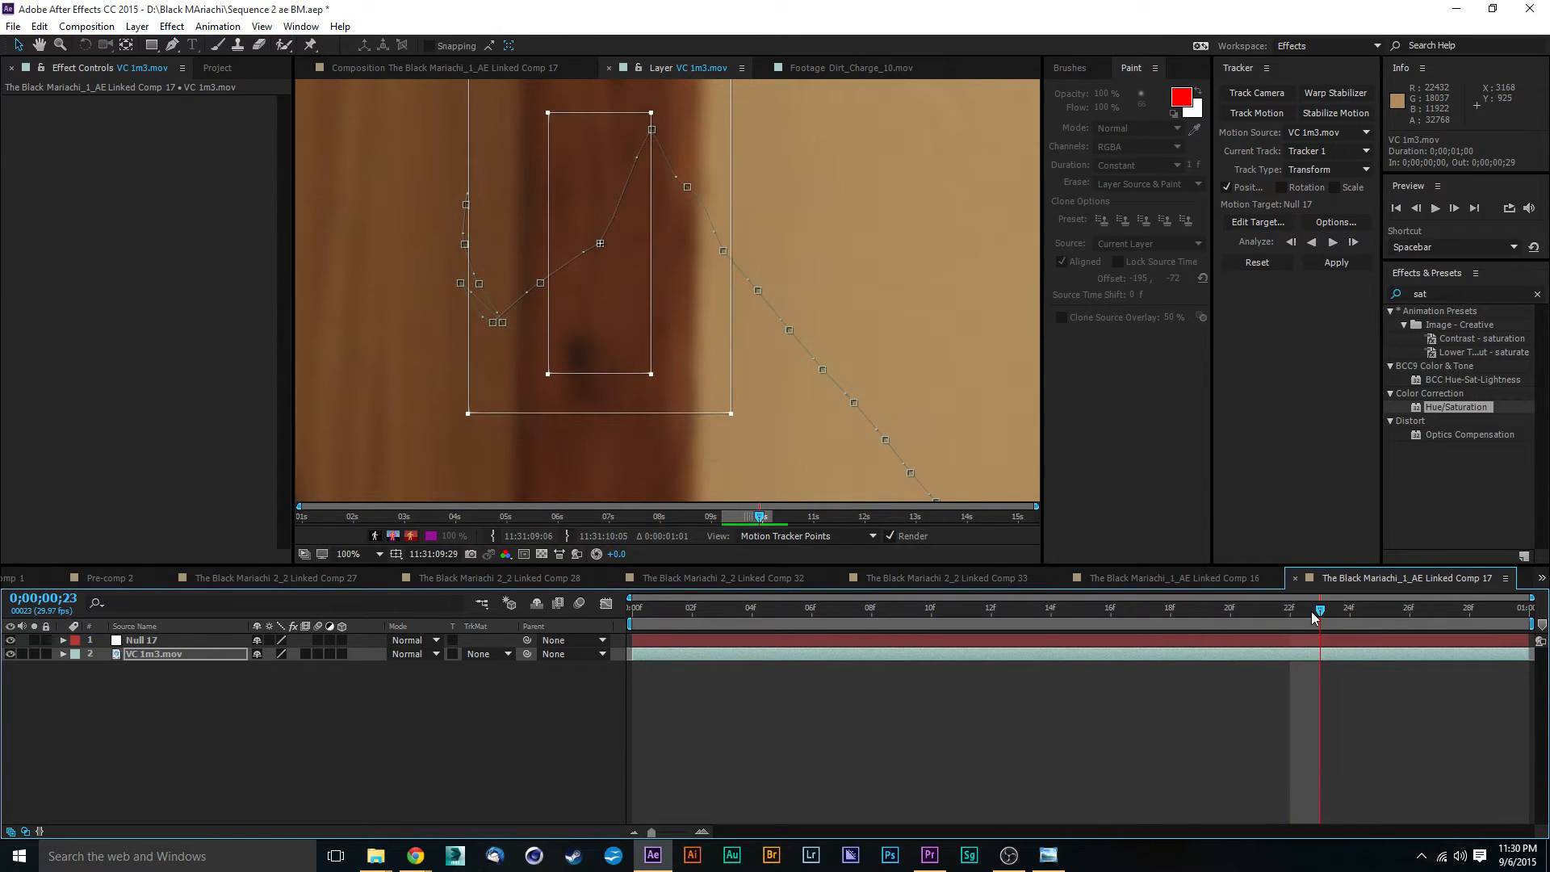
drag(759, 134, 789, 235)
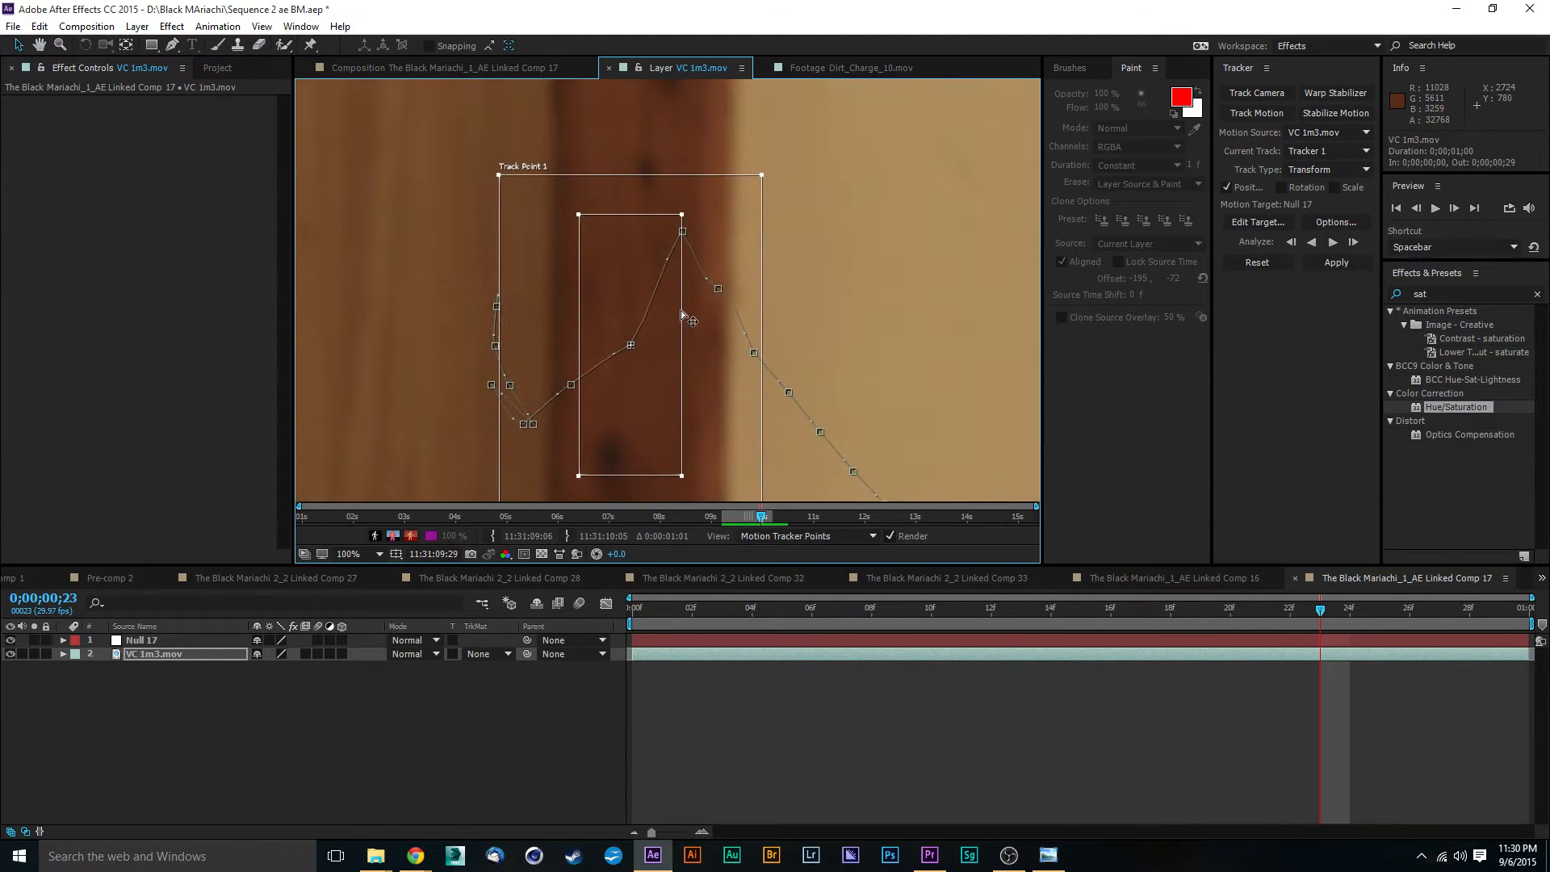
drag(668, 316, 689, 154)
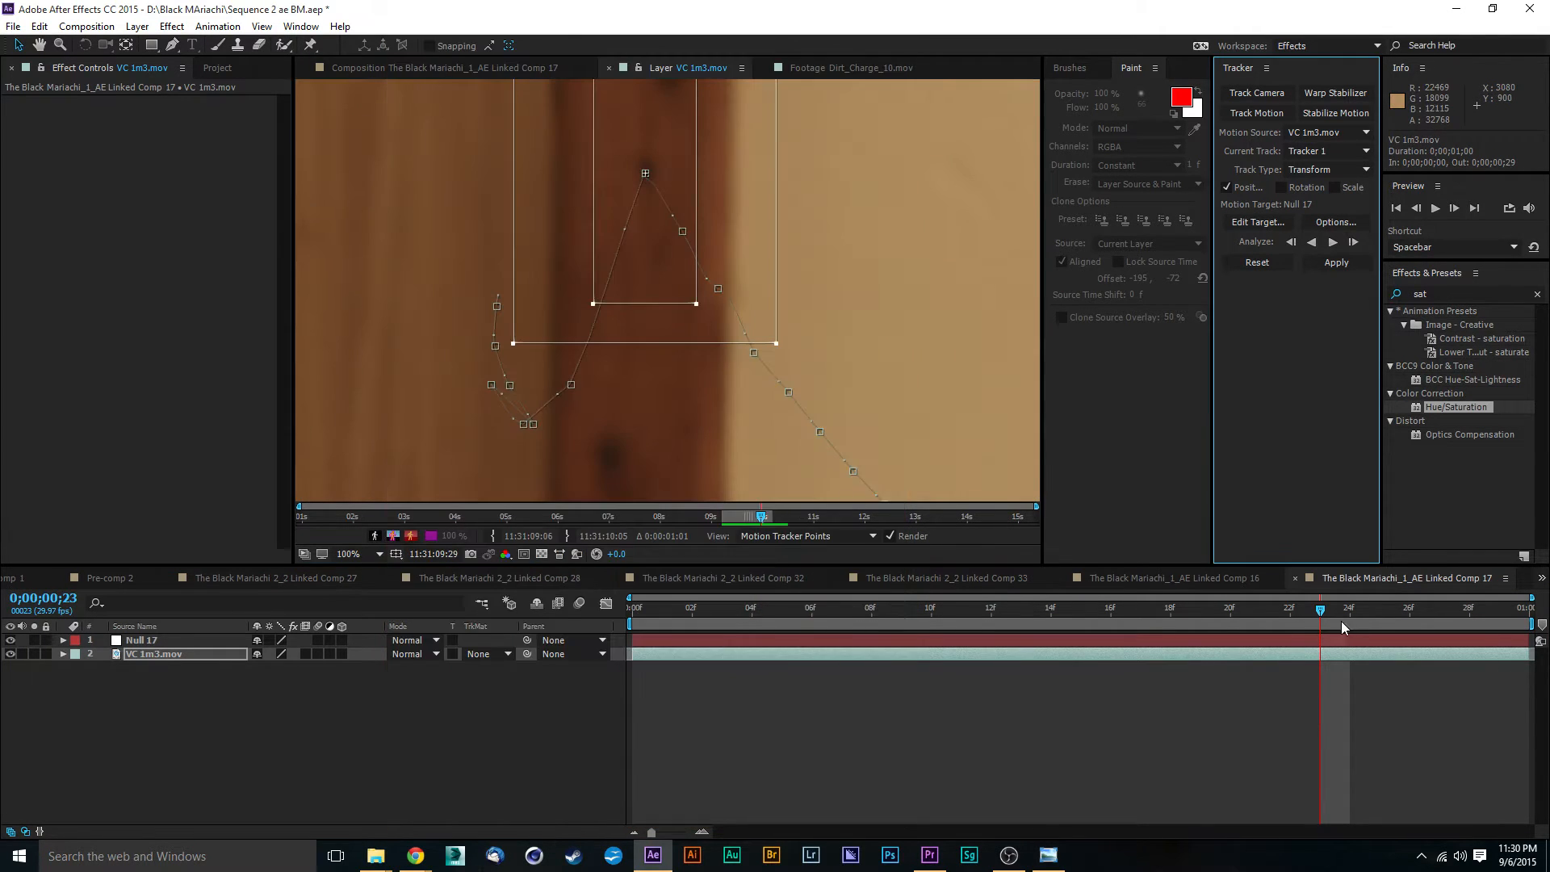
drag(1321, 614, 1350, 611)
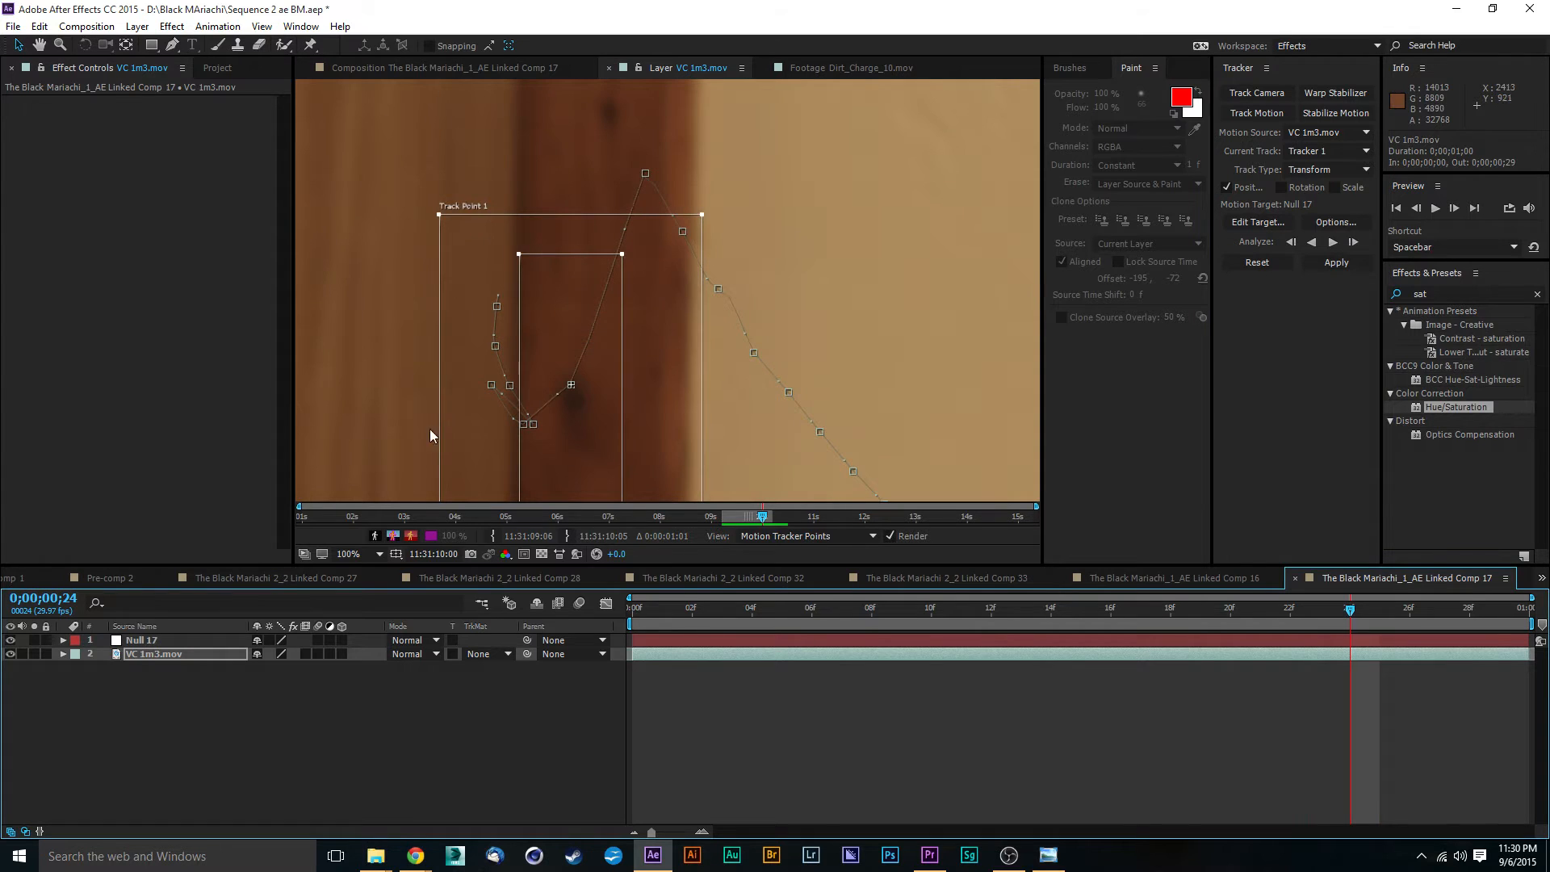
drag(556, 301, 607, 271)
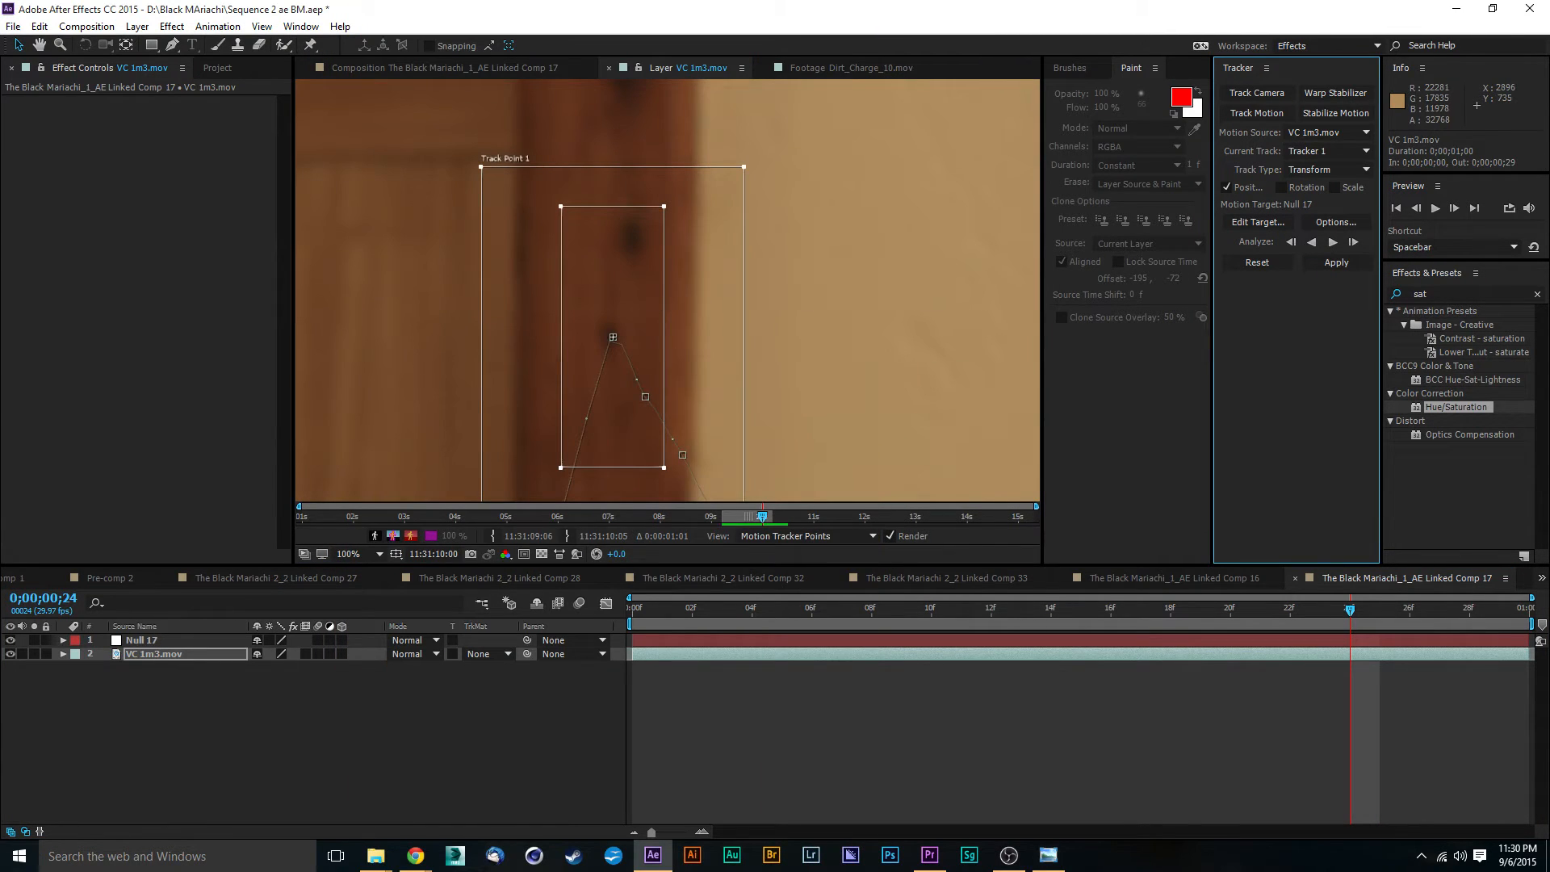
- Move the track point back up beside the trim's dark knot at frames 25 and 26
drag(1361, 616, 1379, 614)
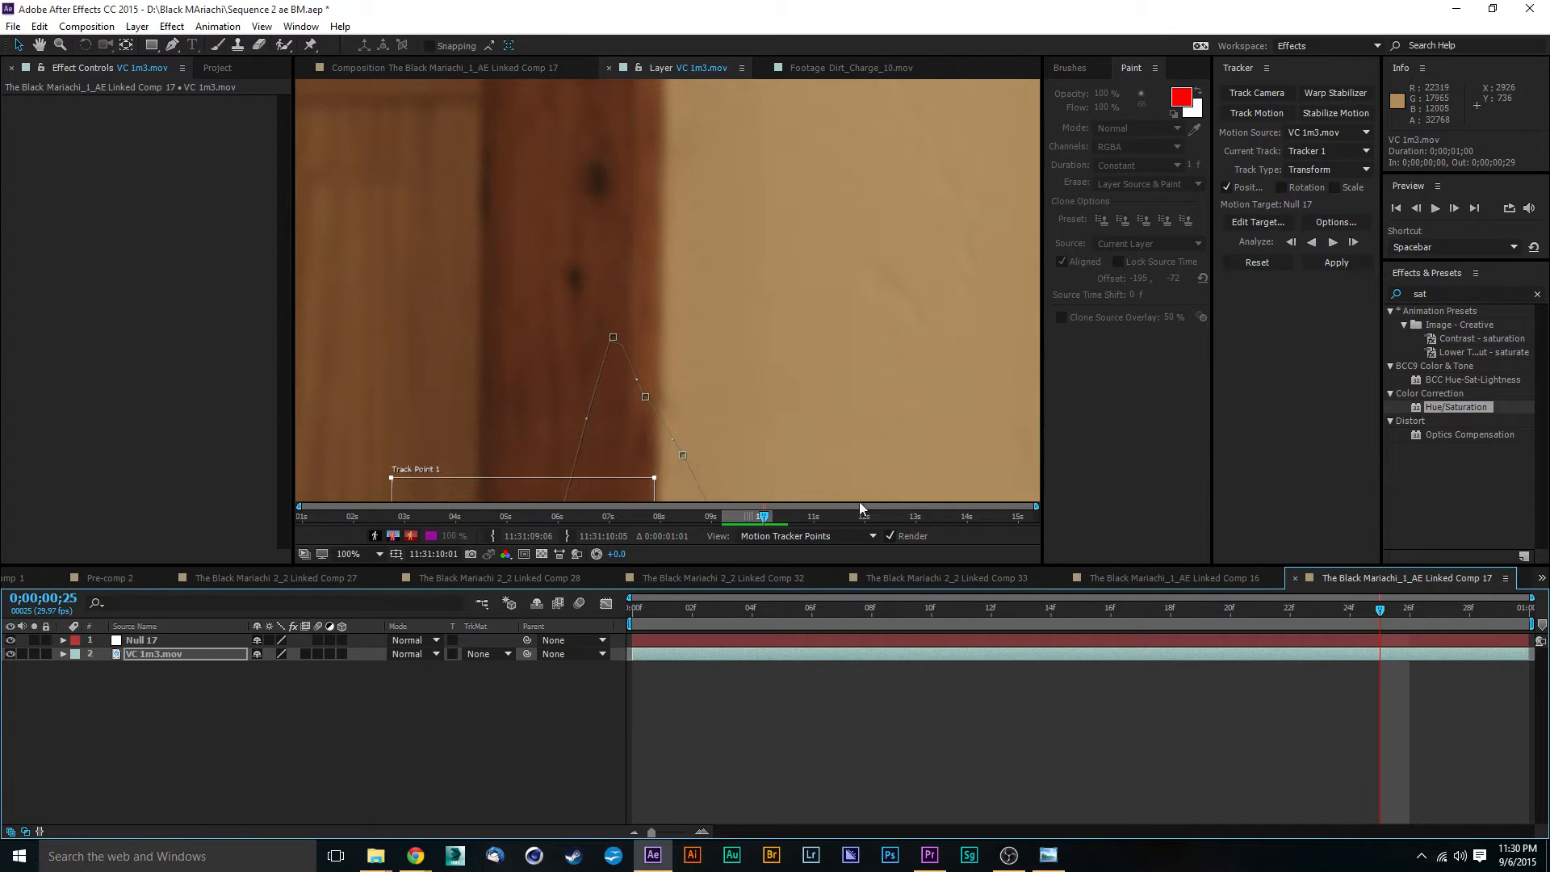
drag(476, 493, 537, 131)
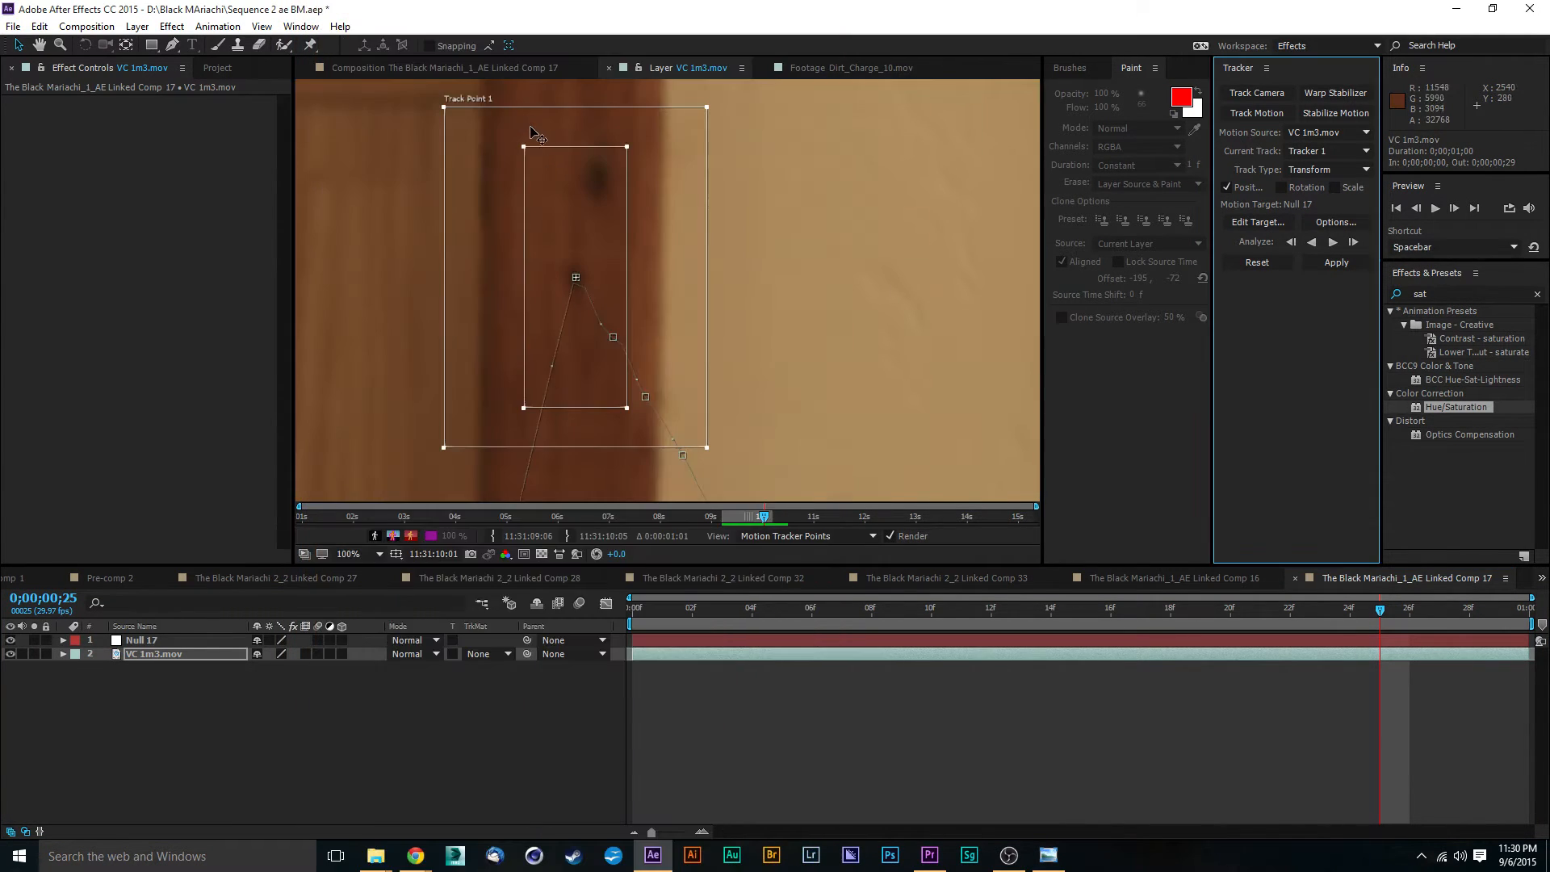
drag(806, 318, 917, 278)
key(comma)
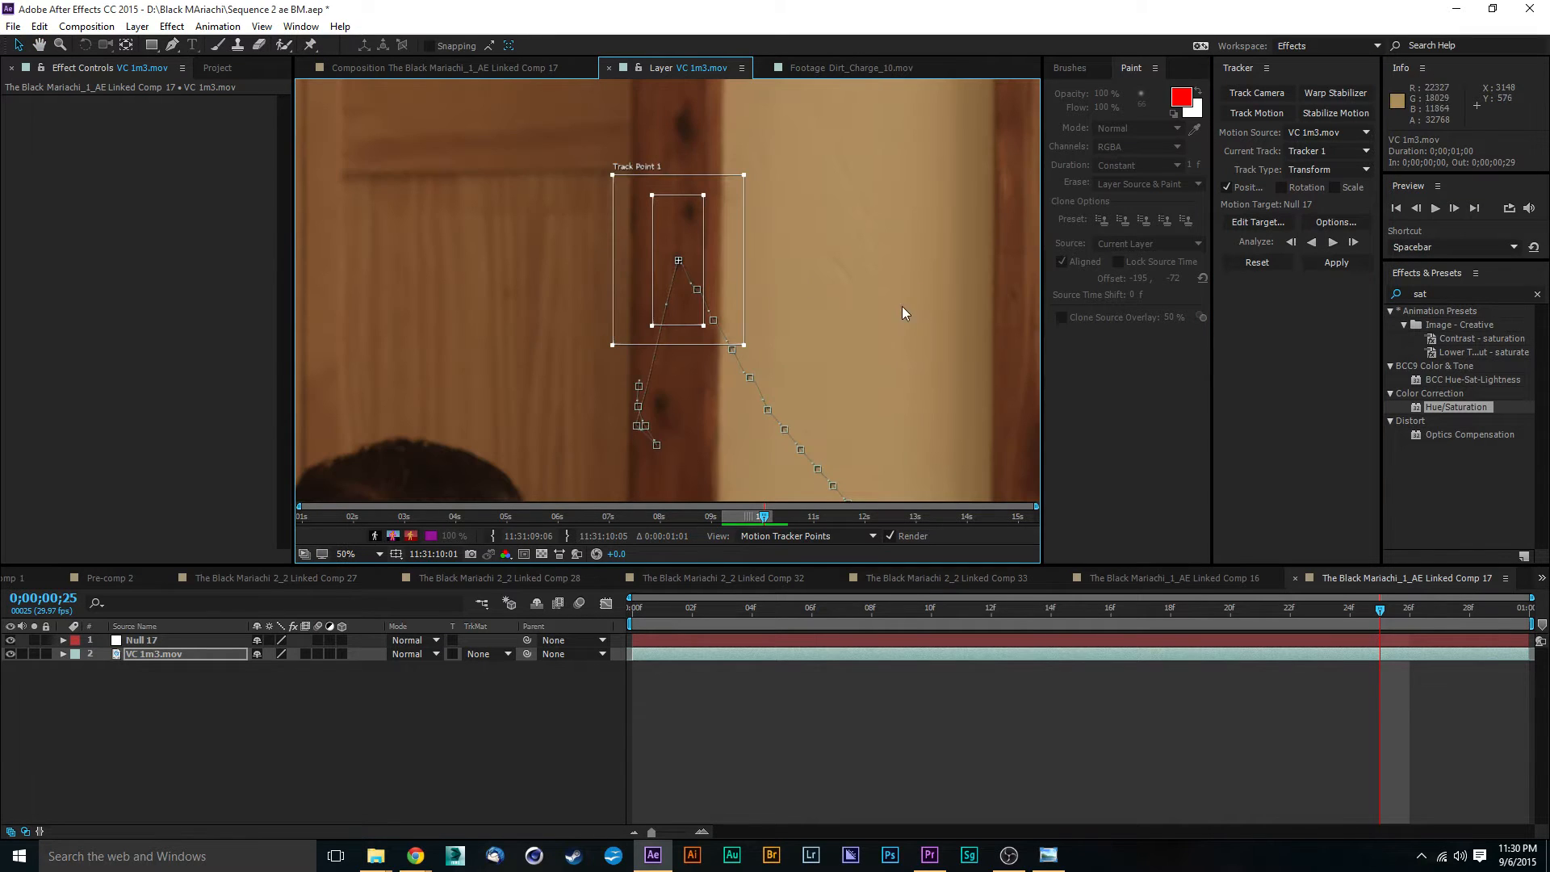
key(Page_Down)
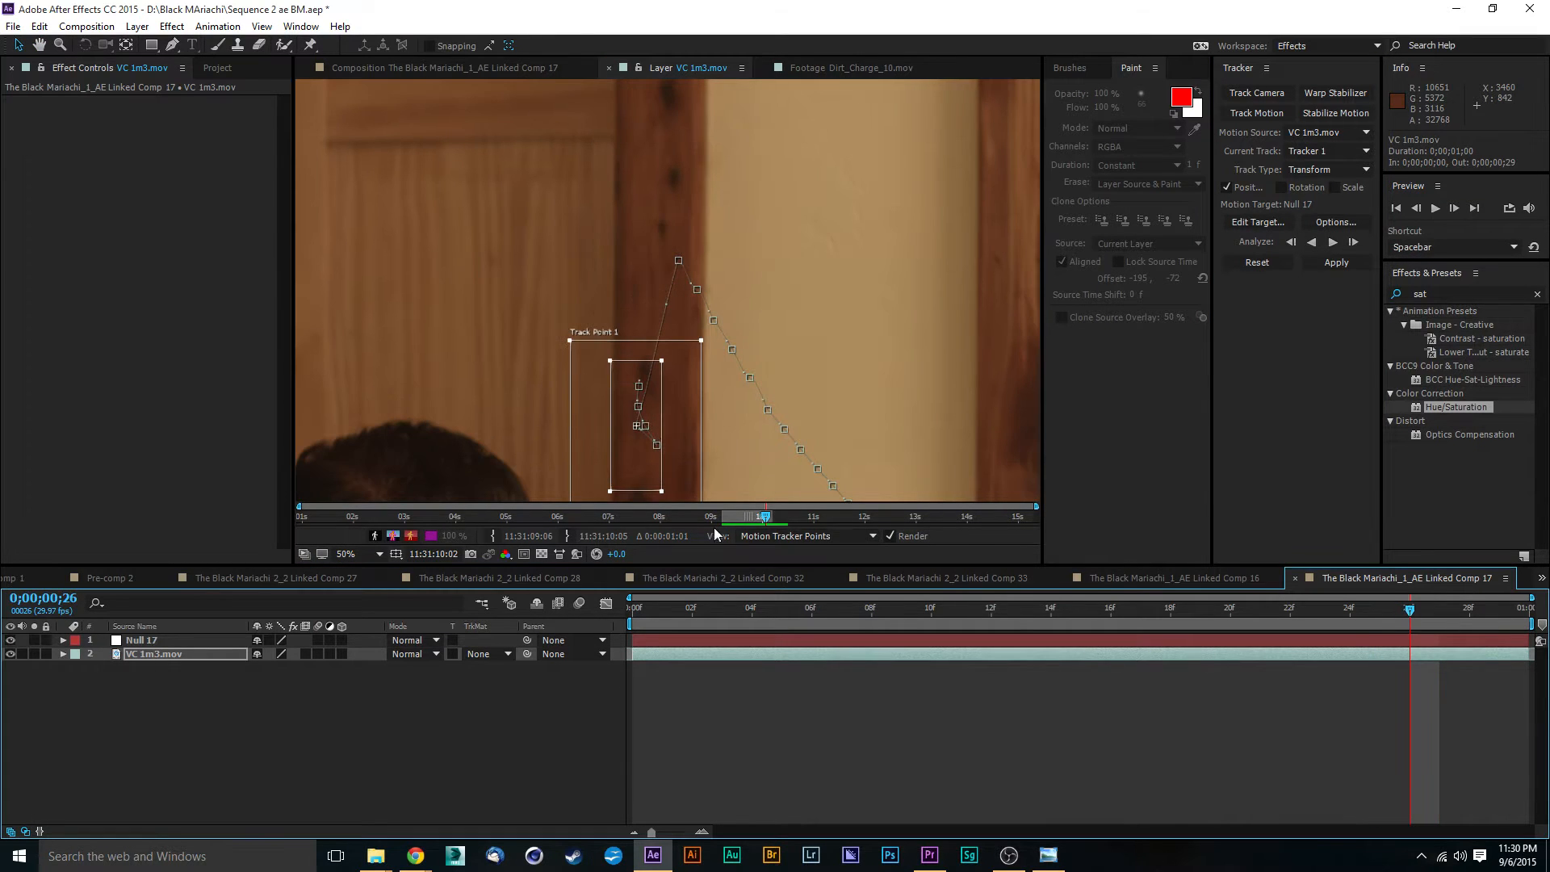
drag(630, 470, 662, 283)
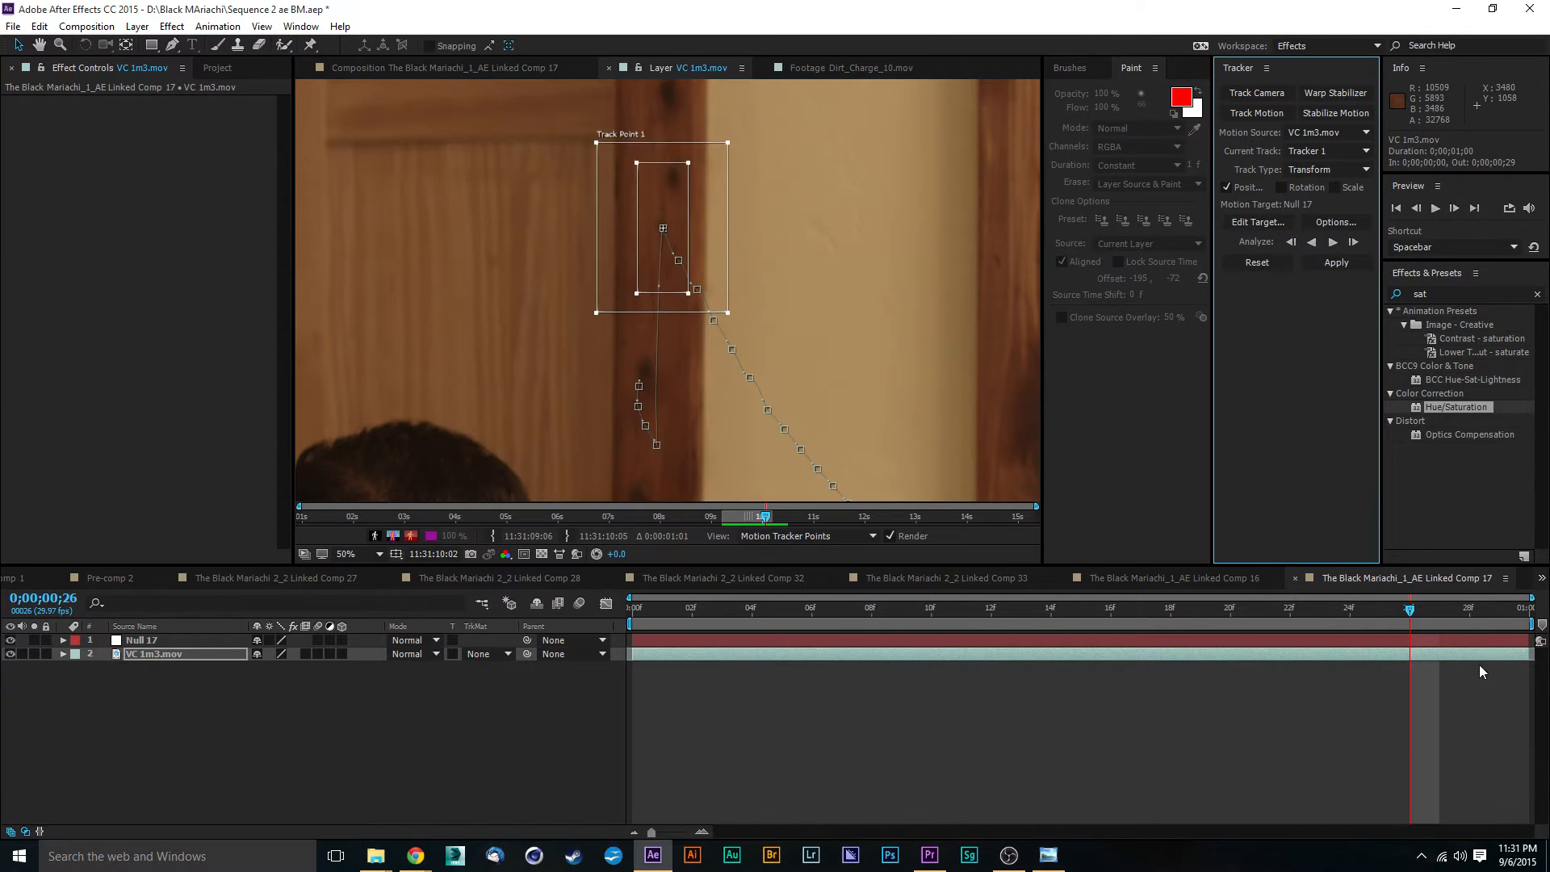
- Realign the track point with the same upper knot on the door trim at frames 27, 28 and 29
key(Page_Down)
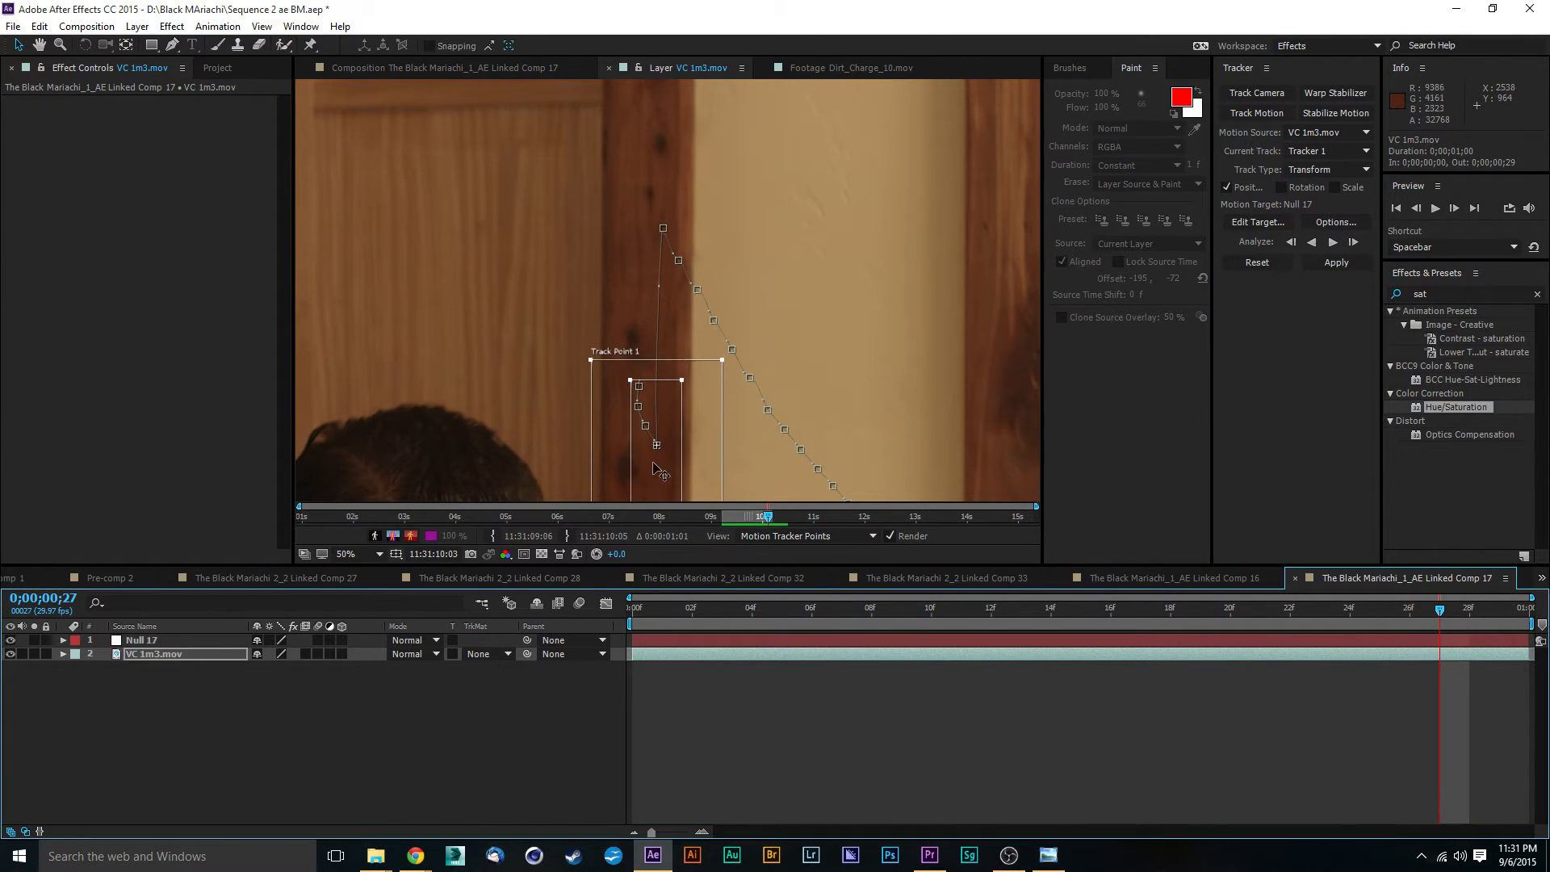
drag(654, 464, 656, 220)
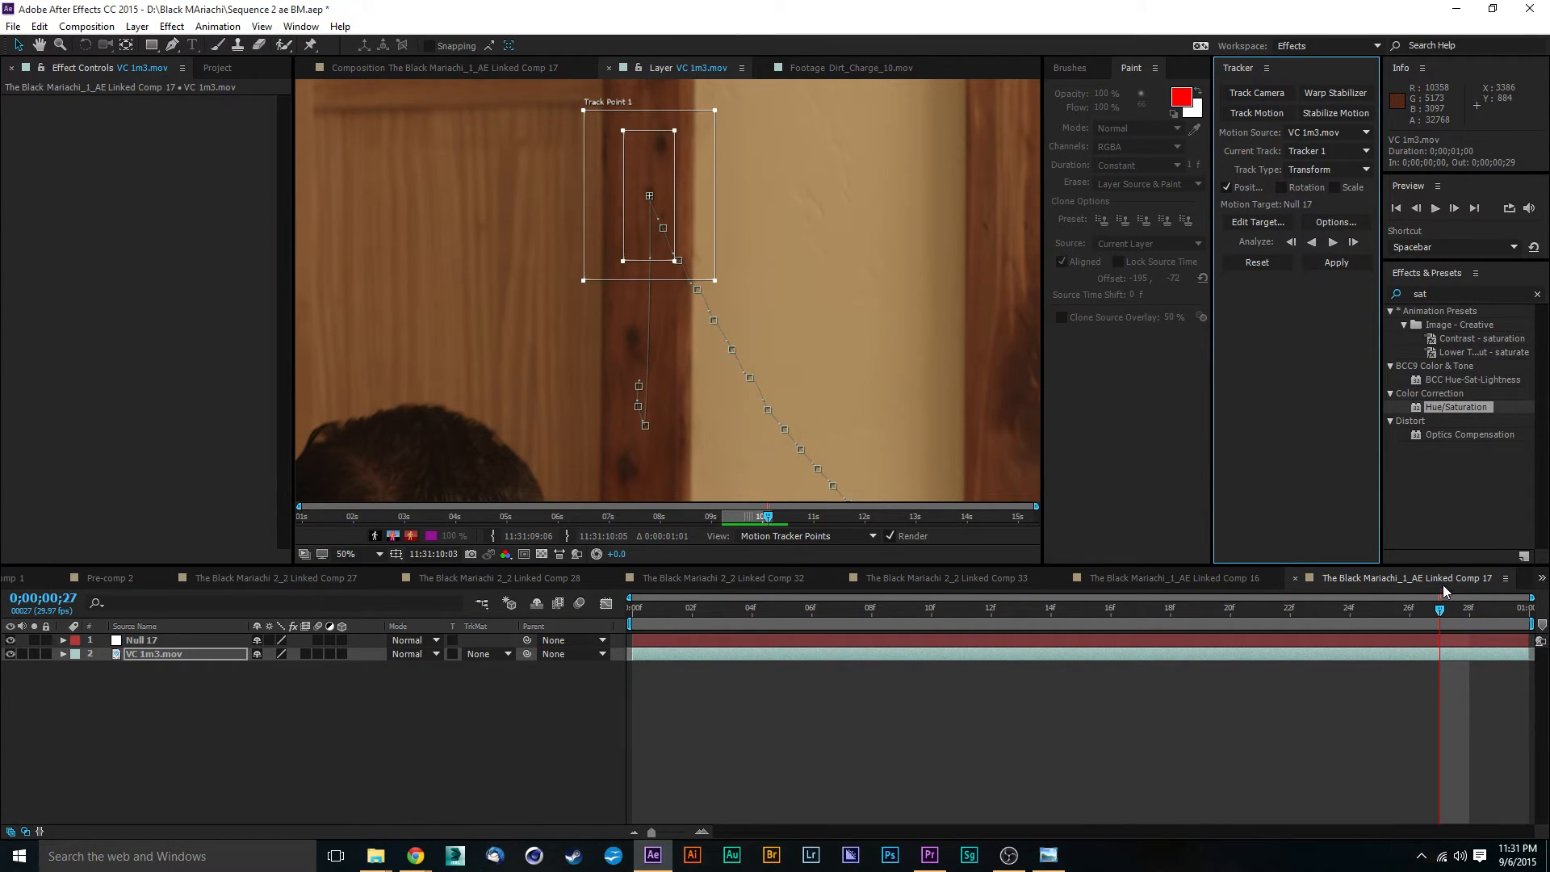
drag(1442, 616, 1469, 611)
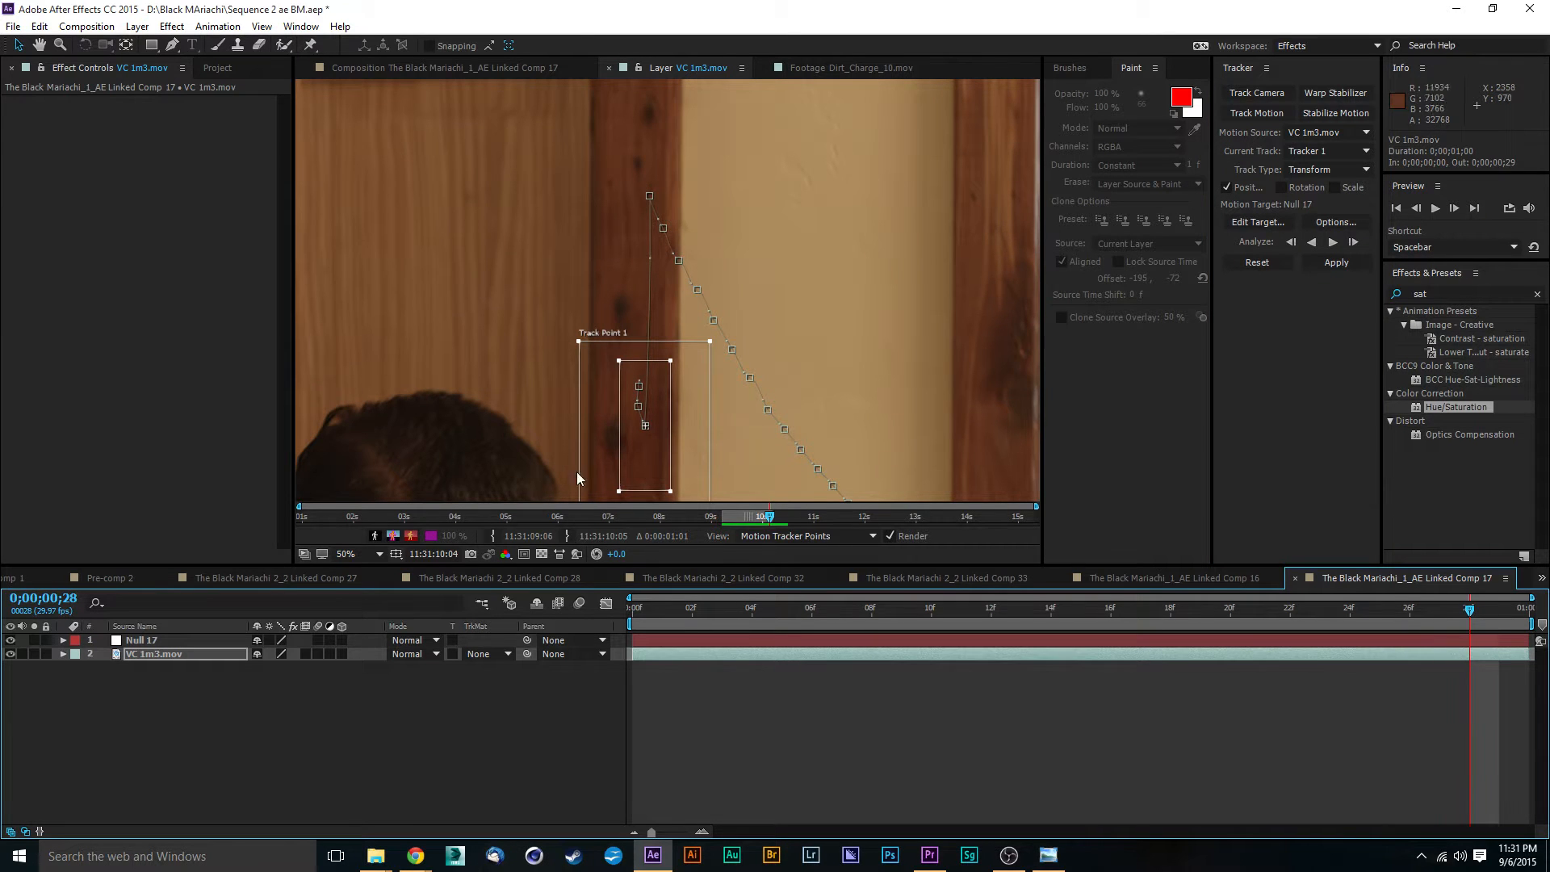
drag(655, 456, 649, 204)
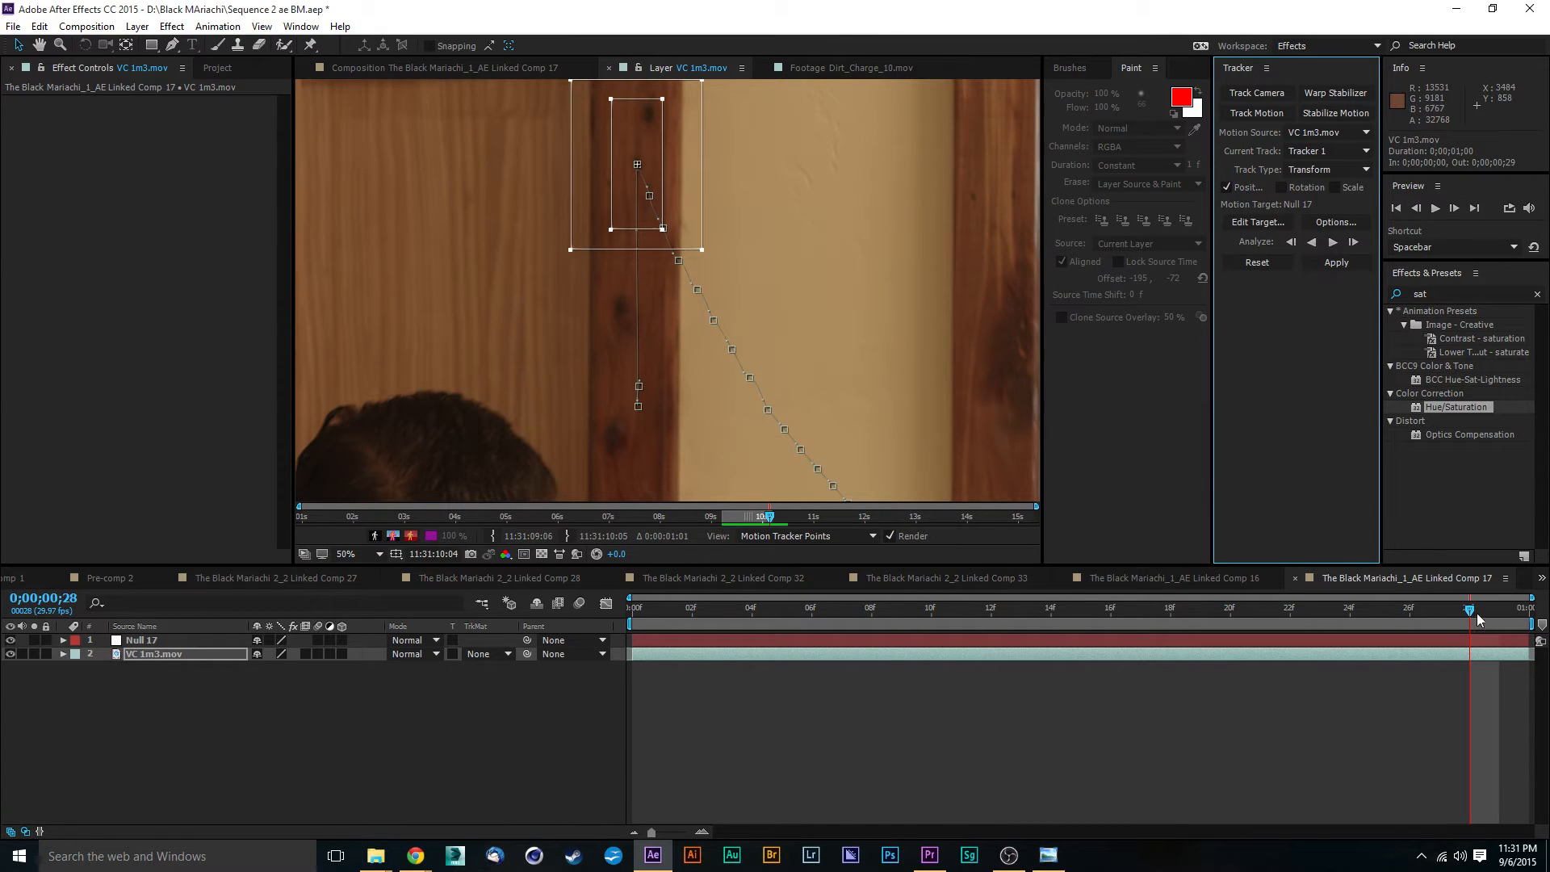
key(Page_Down)
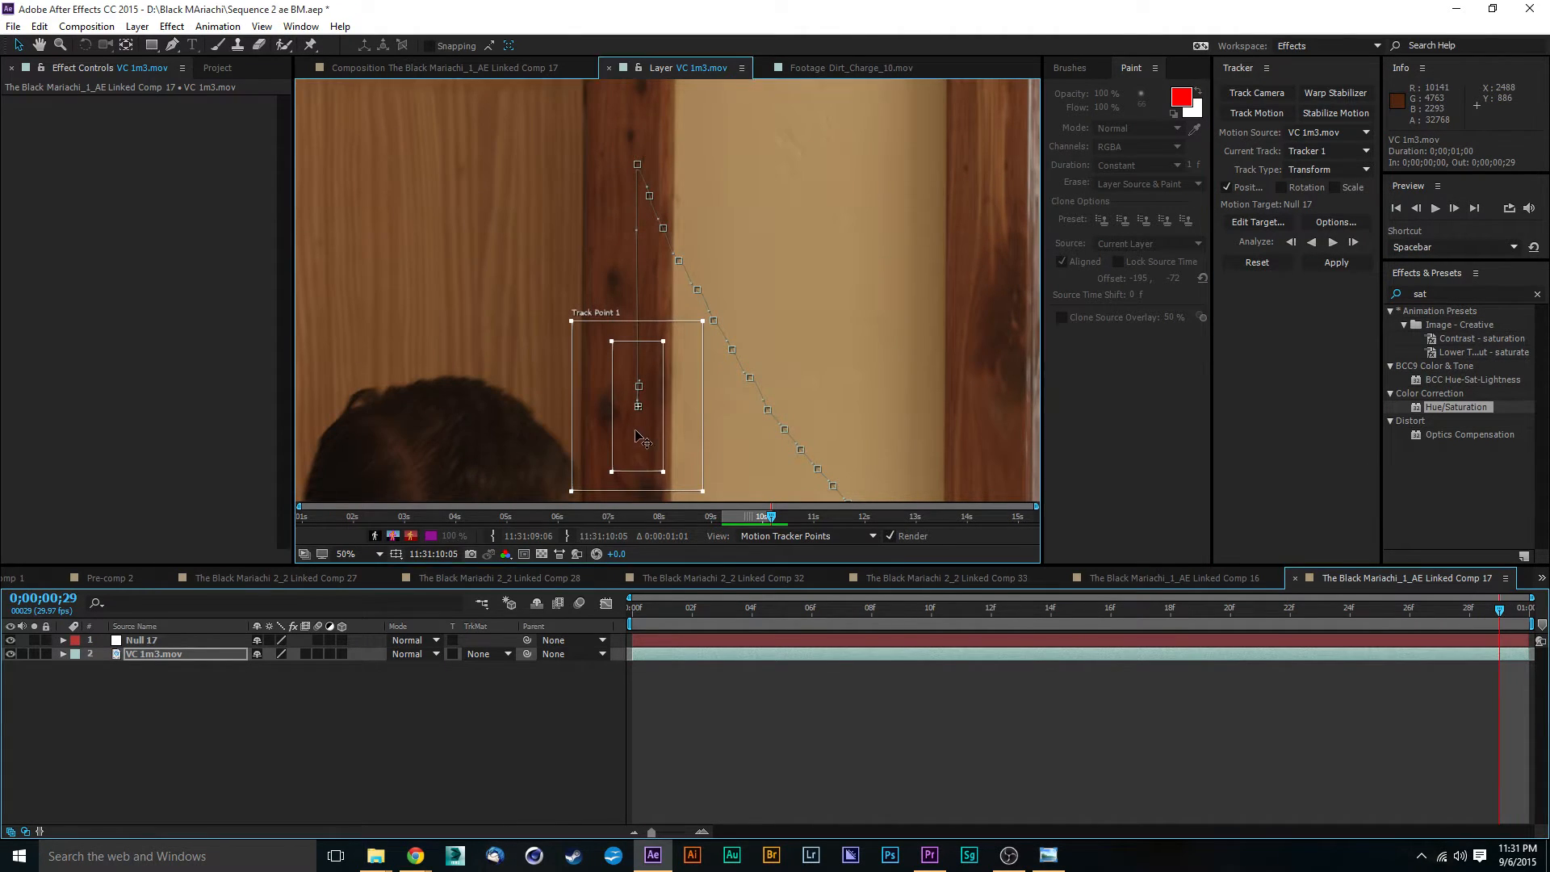
drag(636, 433, 634, 153)
drag(761, 196, 763, 249)
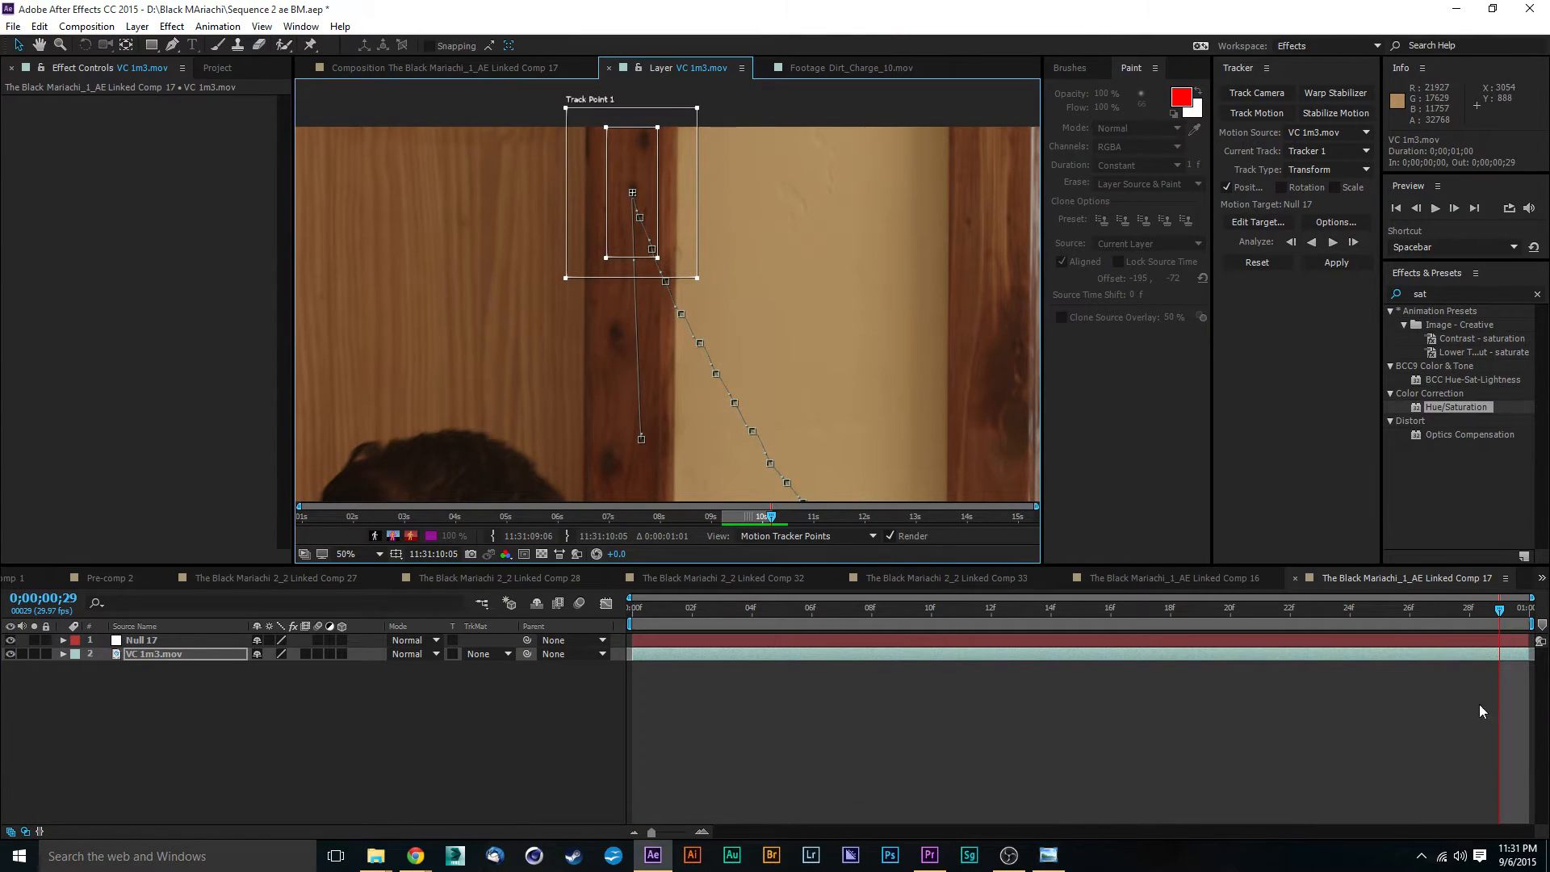
- Review the corrected track back to the first frame and apply it to Null 17 in the X and Y dimensions
click(1504, 612)
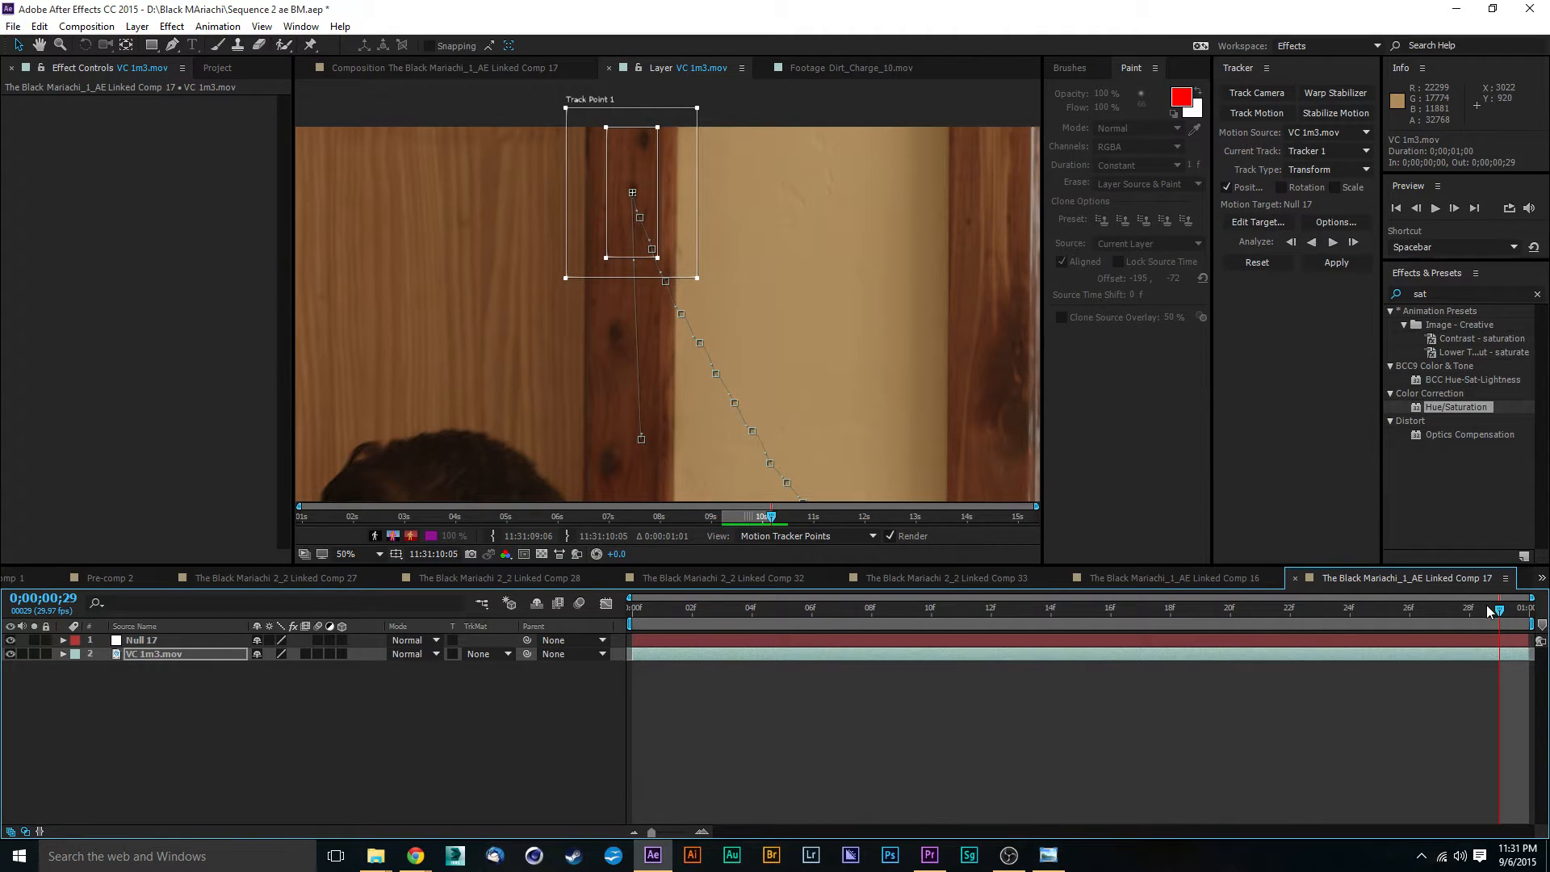
drag(1489, 612, 1165, 618)
drag(884, 347, 682, 159)
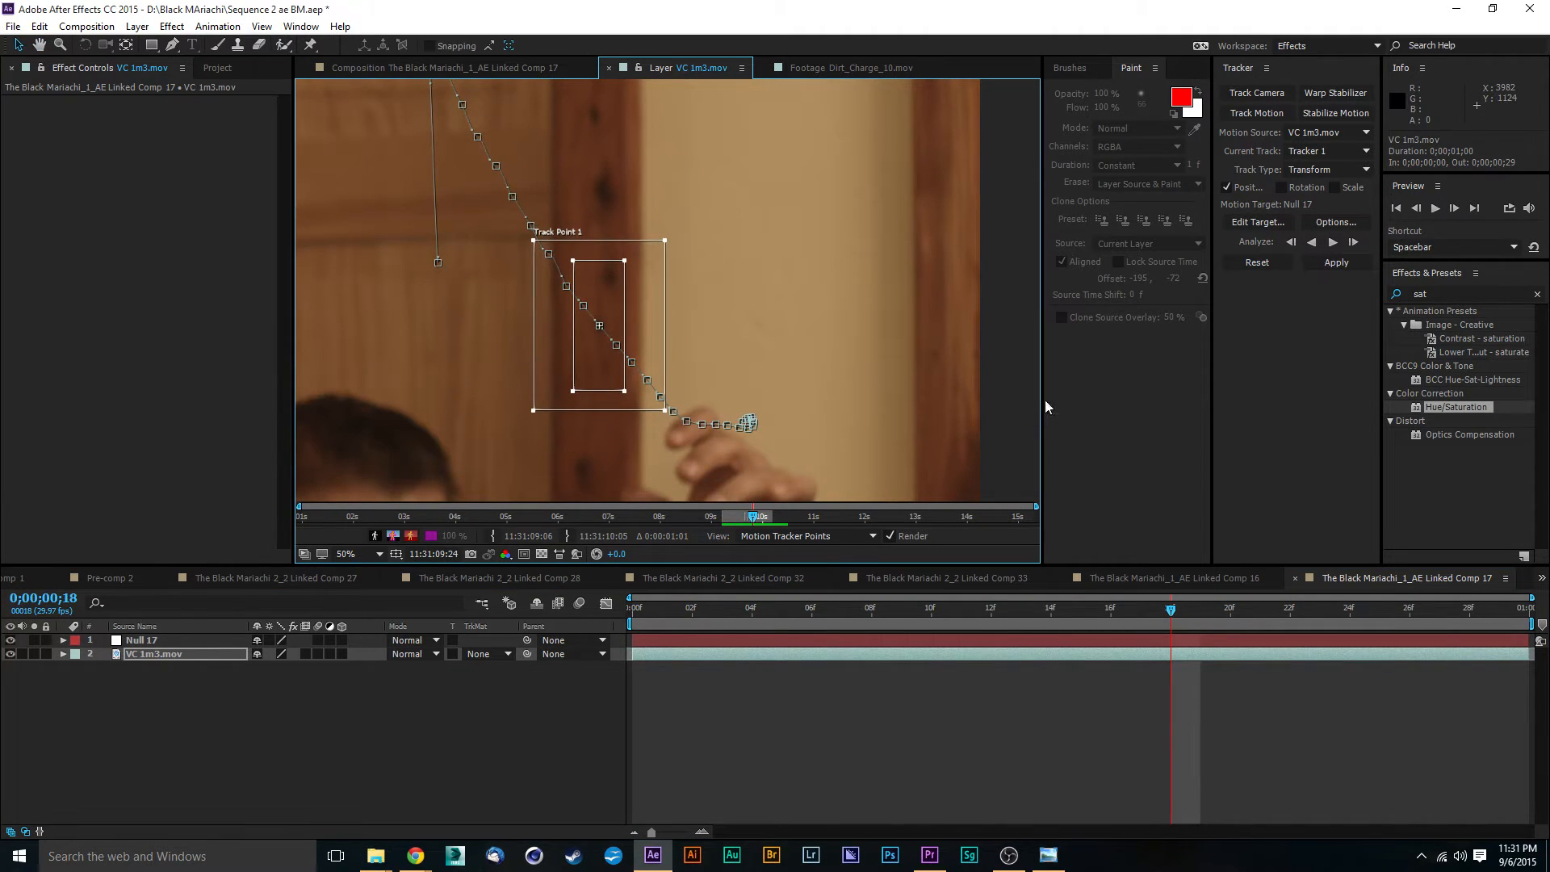
drag(1168, 617, 584, 592)
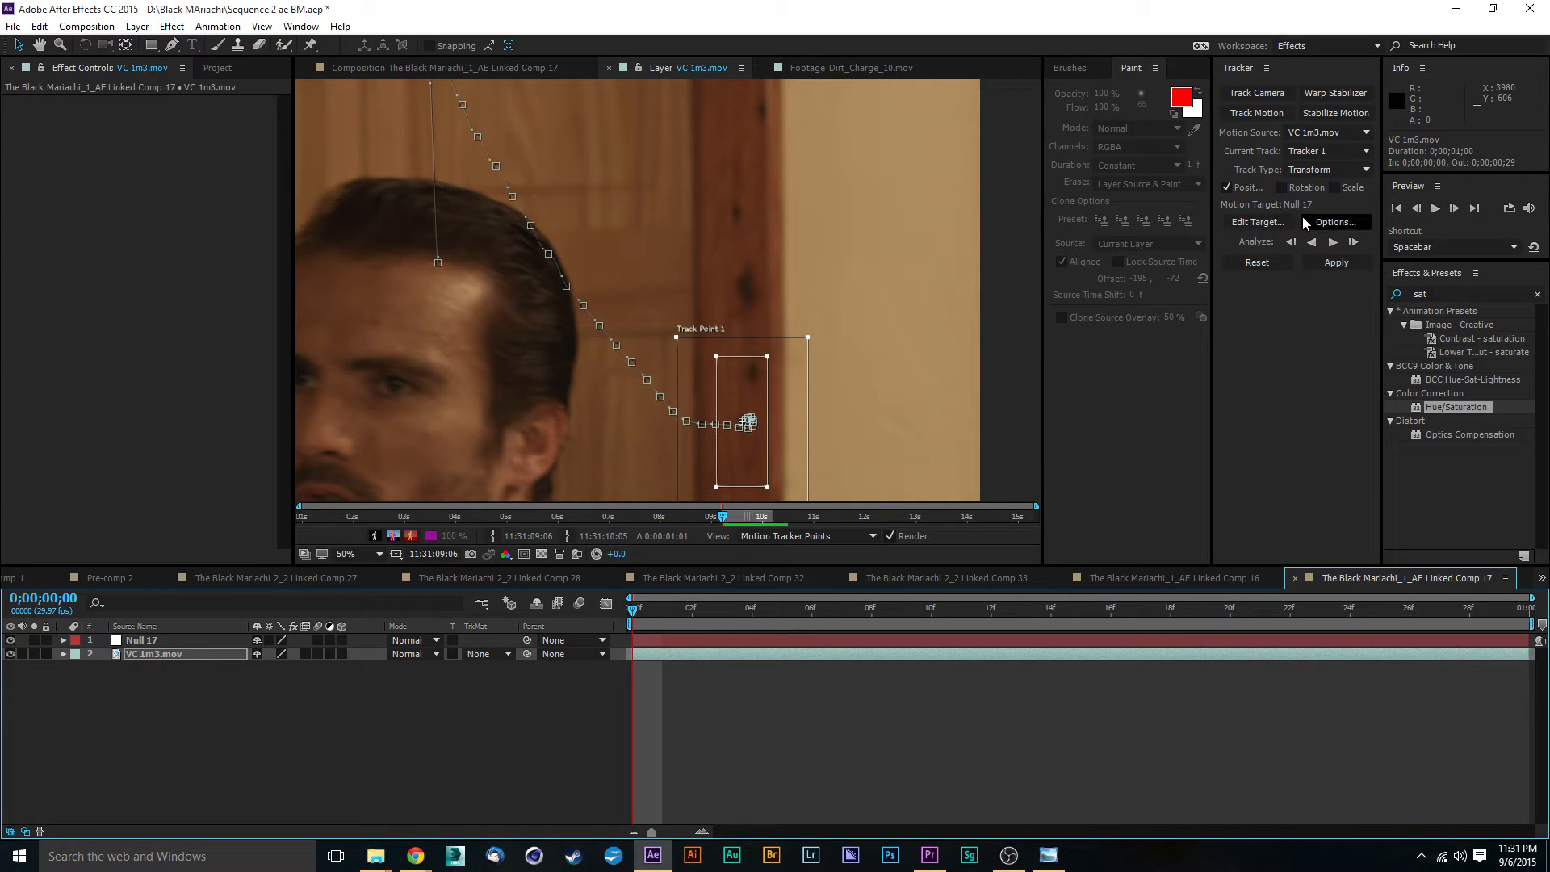
click(1340, 264)
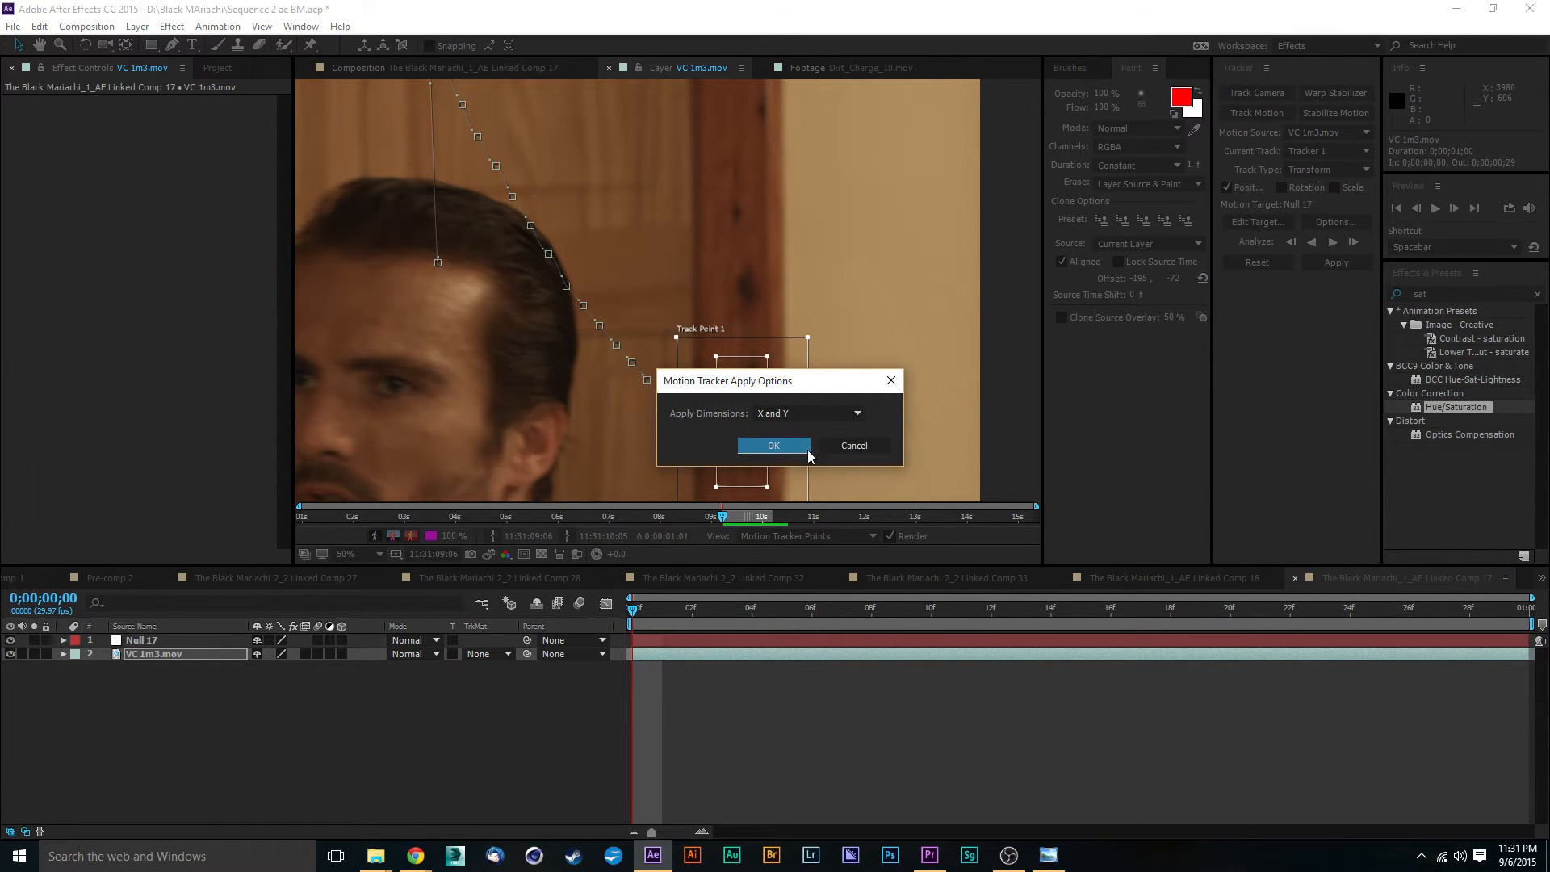
click(774, 445)
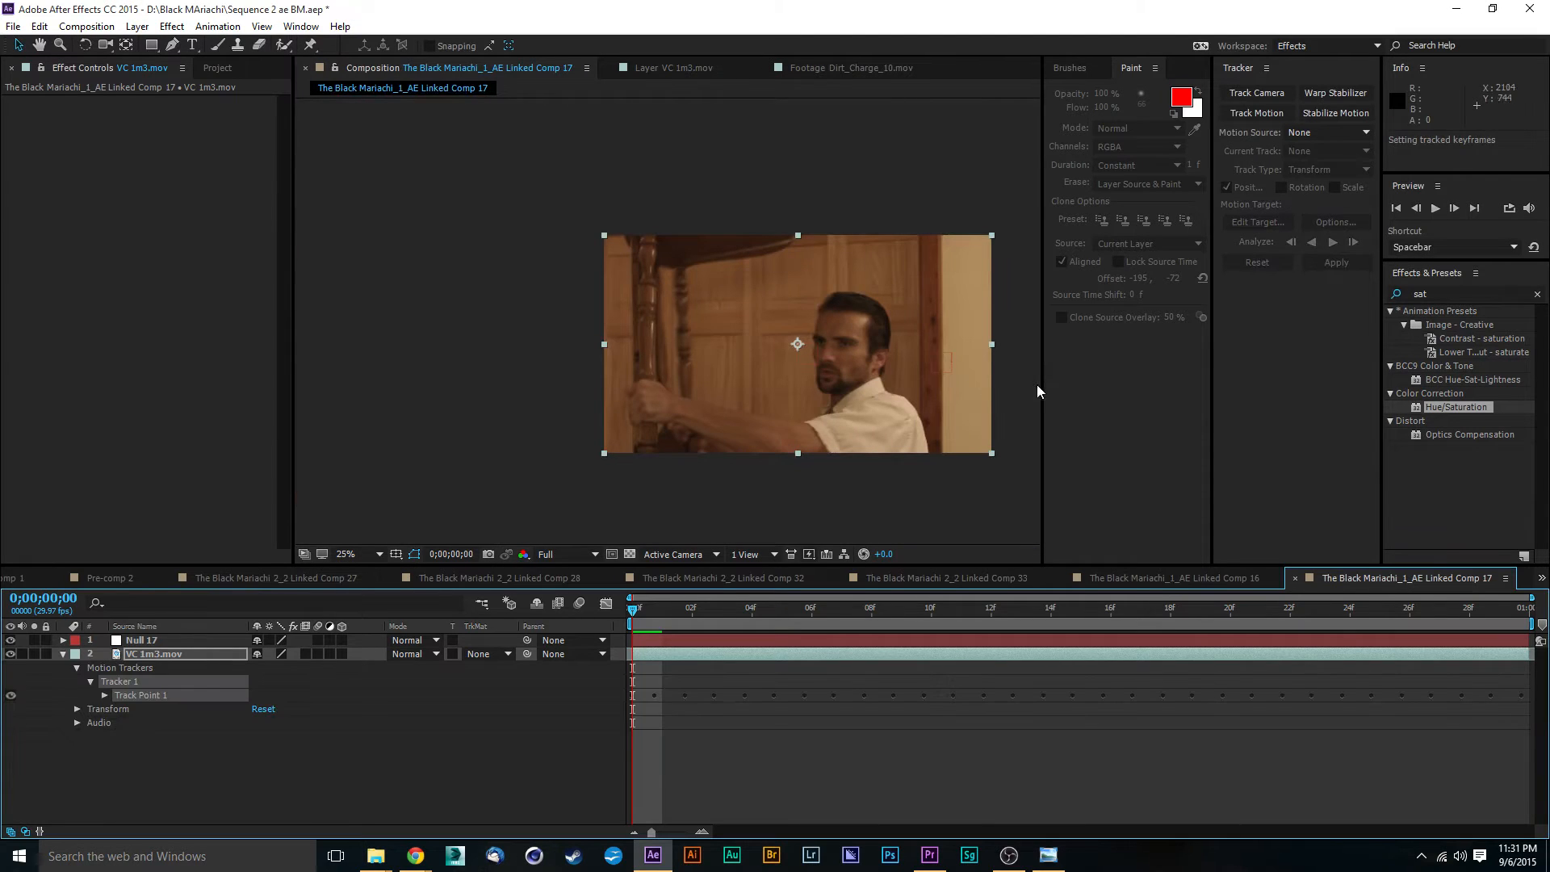
- Examine the composition up close with the tracked motion applied and return to the first frame
key(period)
drag(849, 410, 518, 356)
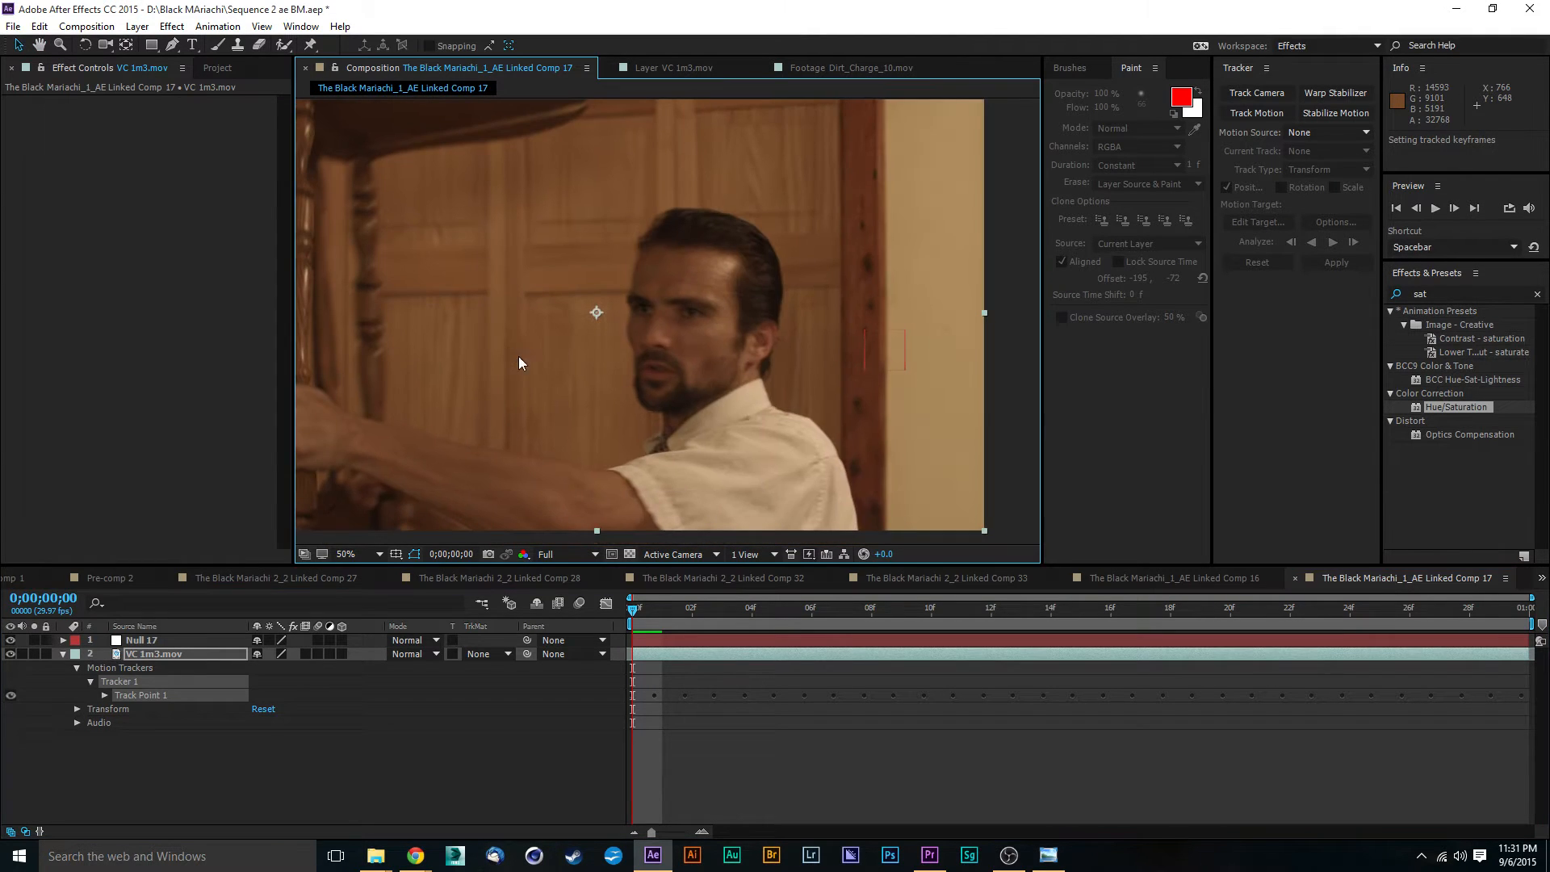
click(658, 614)
mouse_move(658, 619)
mouse_down()
mouse_move(1059, 649)
mouse_move(1264, 622)
mouse_move(1414, 579)
mouse_move(673, 620)
mouse_move(1364, 602)
mouse_move(632, 617)
mouse_up()
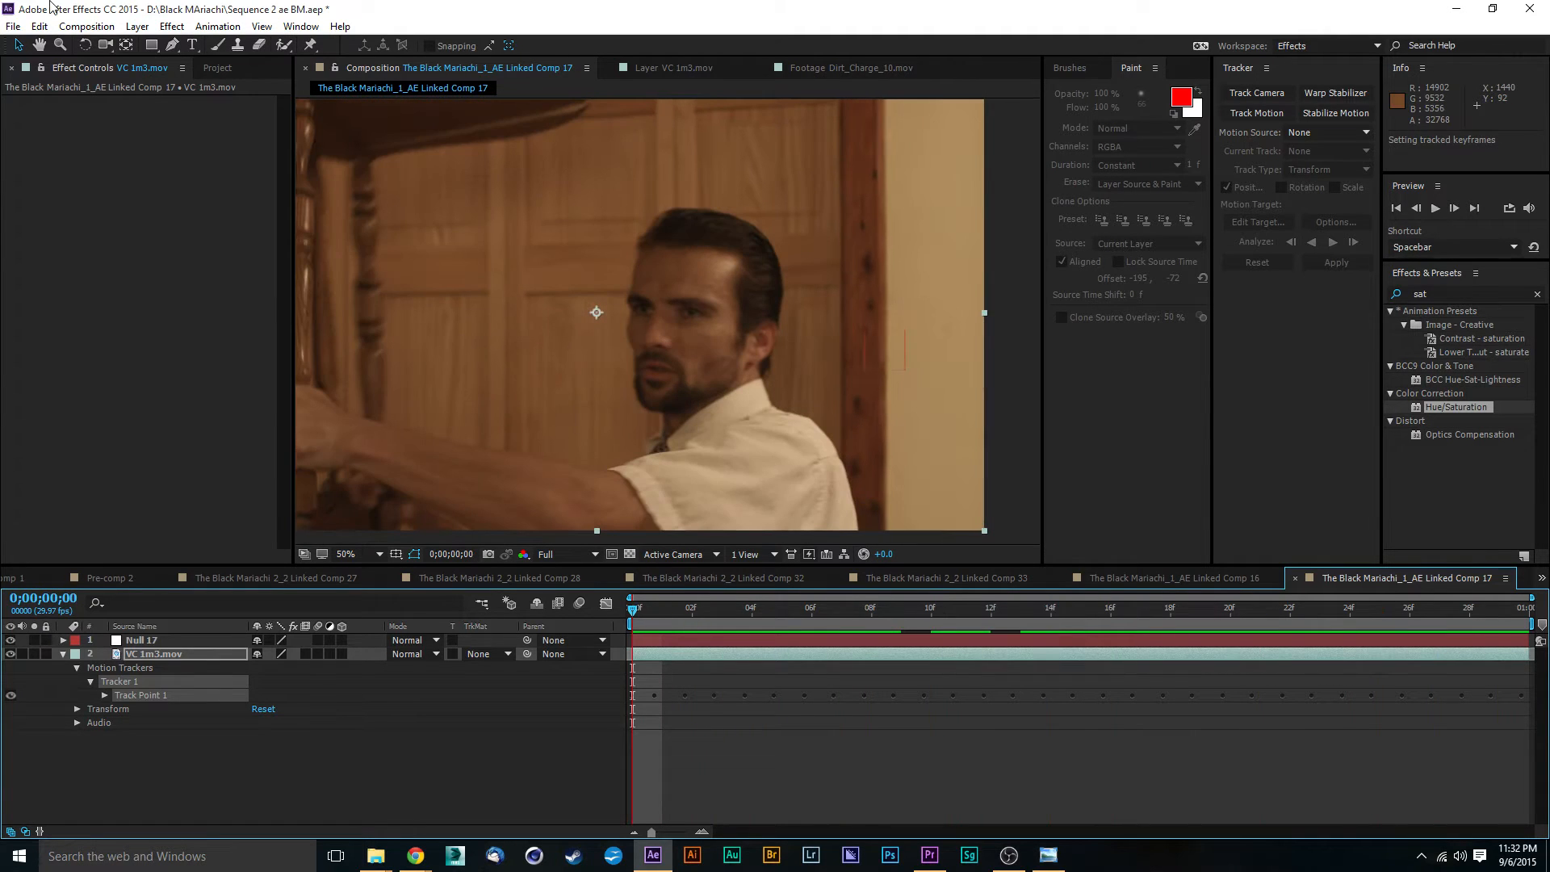
- Open the project's Blood footage folder and preview the Blood_Hit_07.mov clip
click(218, 68)
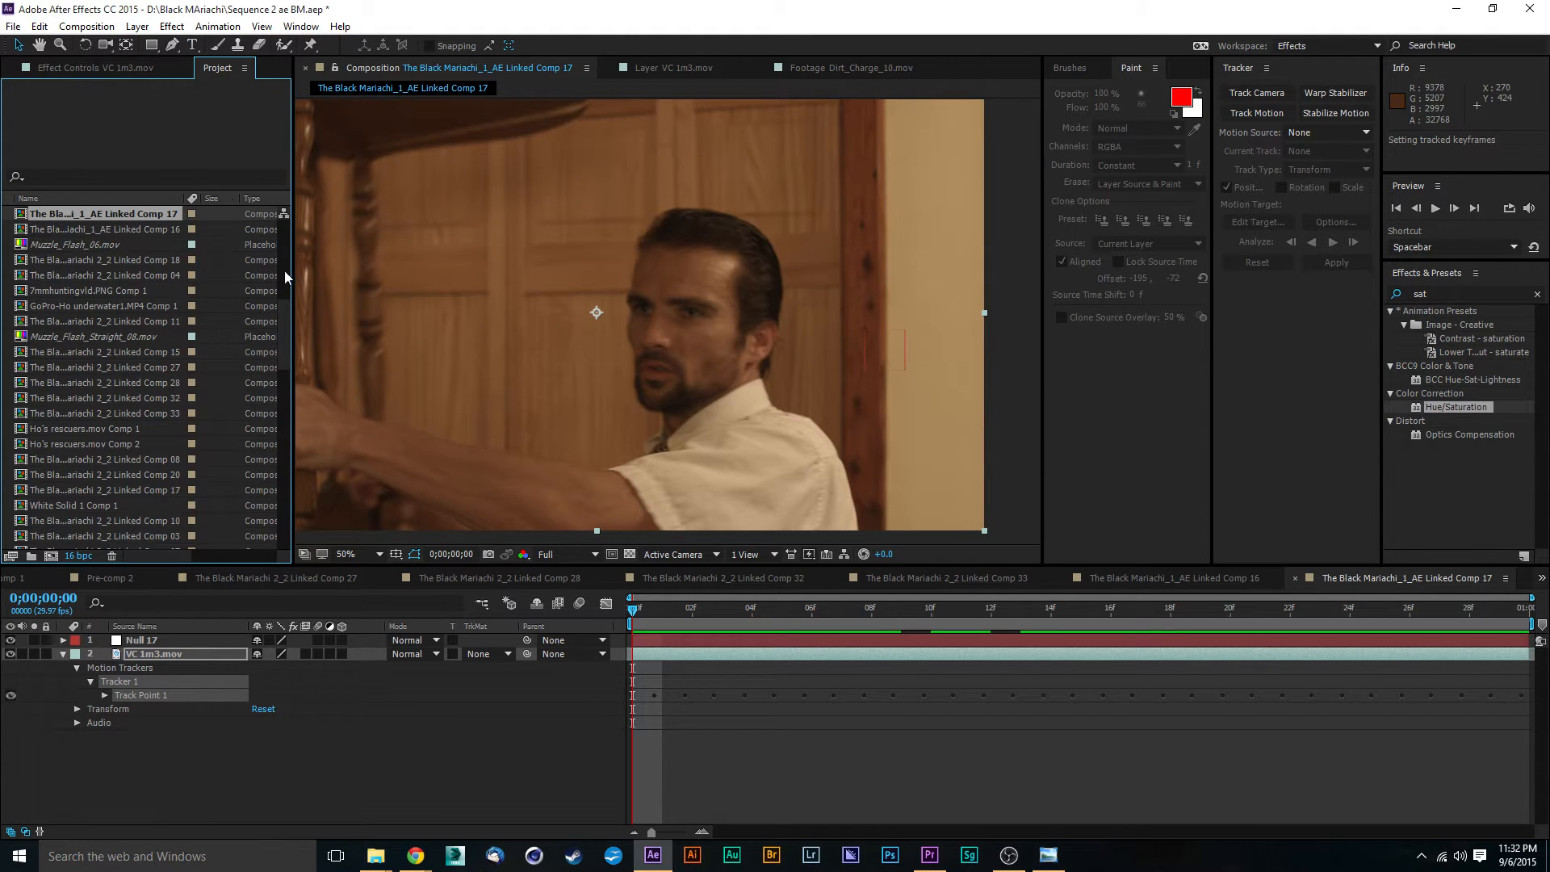
drag(287, 339, 289, 186)
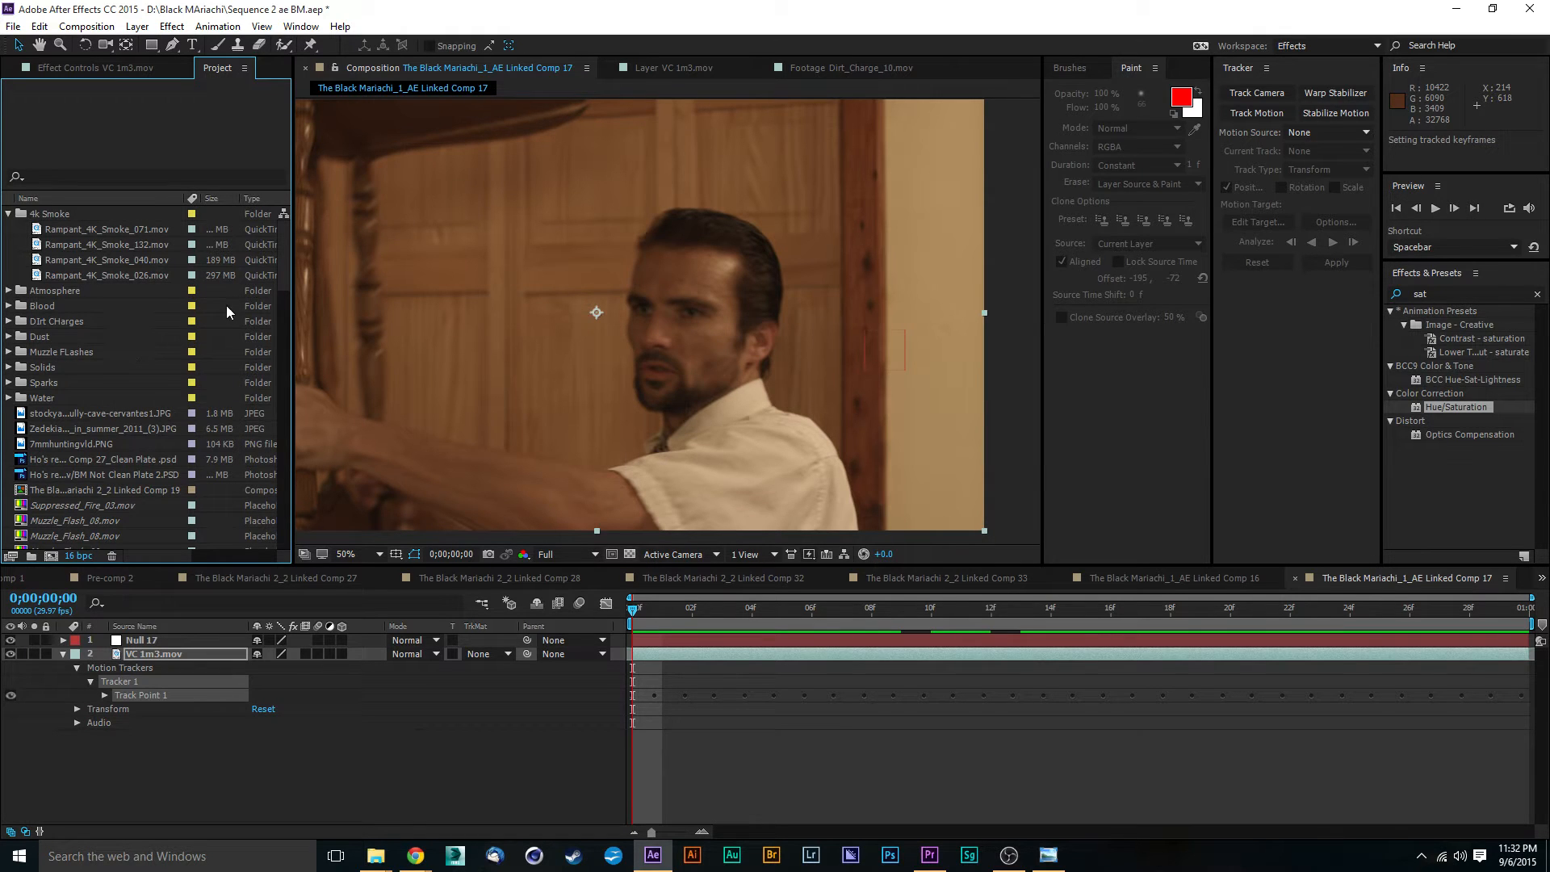
click(9, 306)
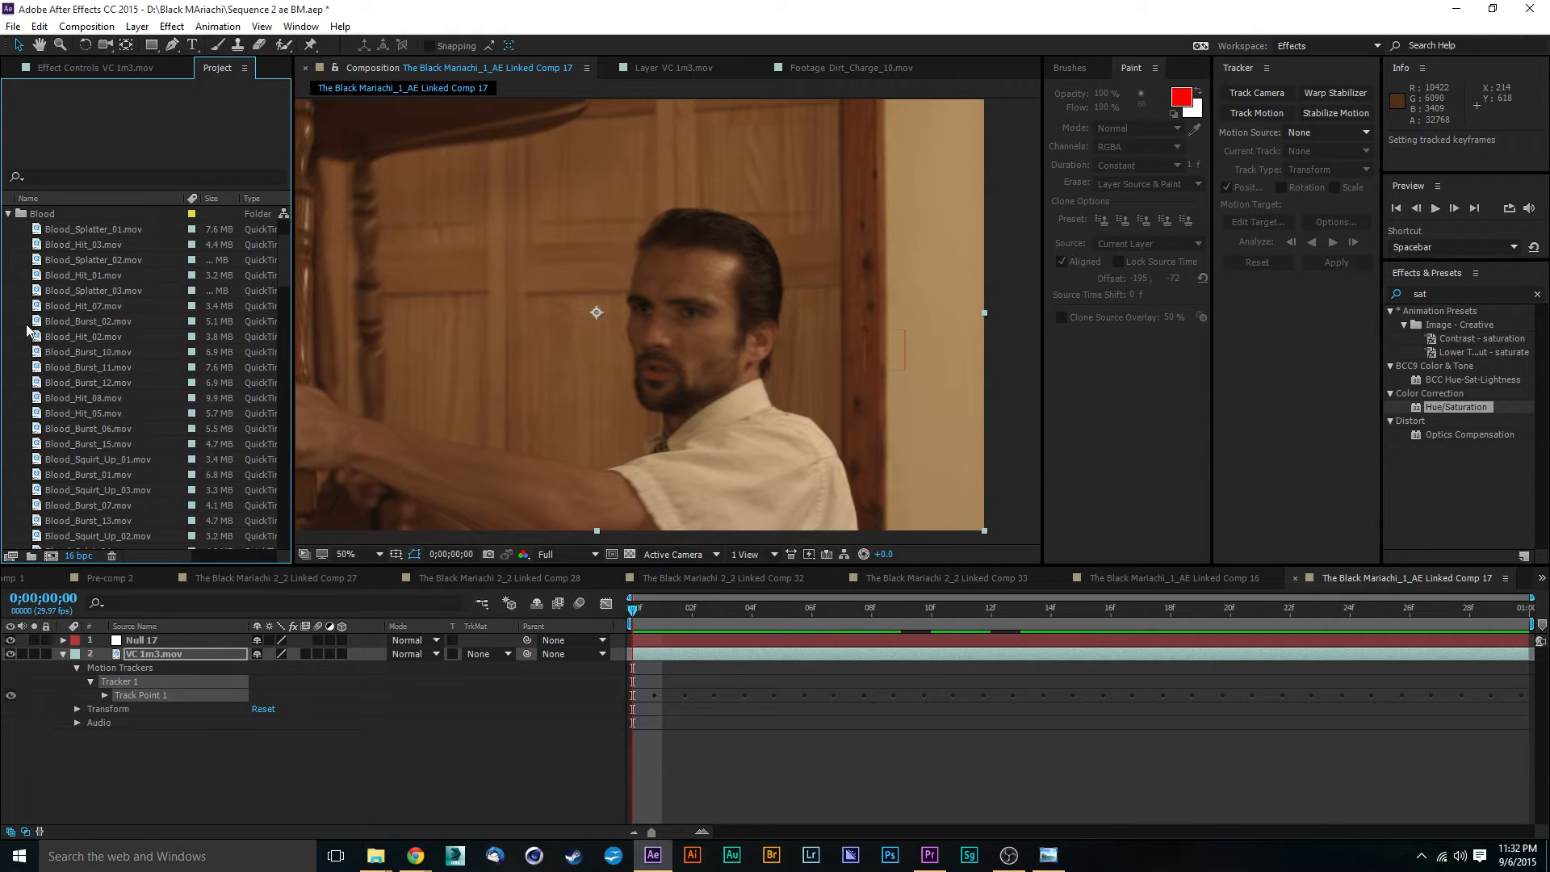
click(101, 367)
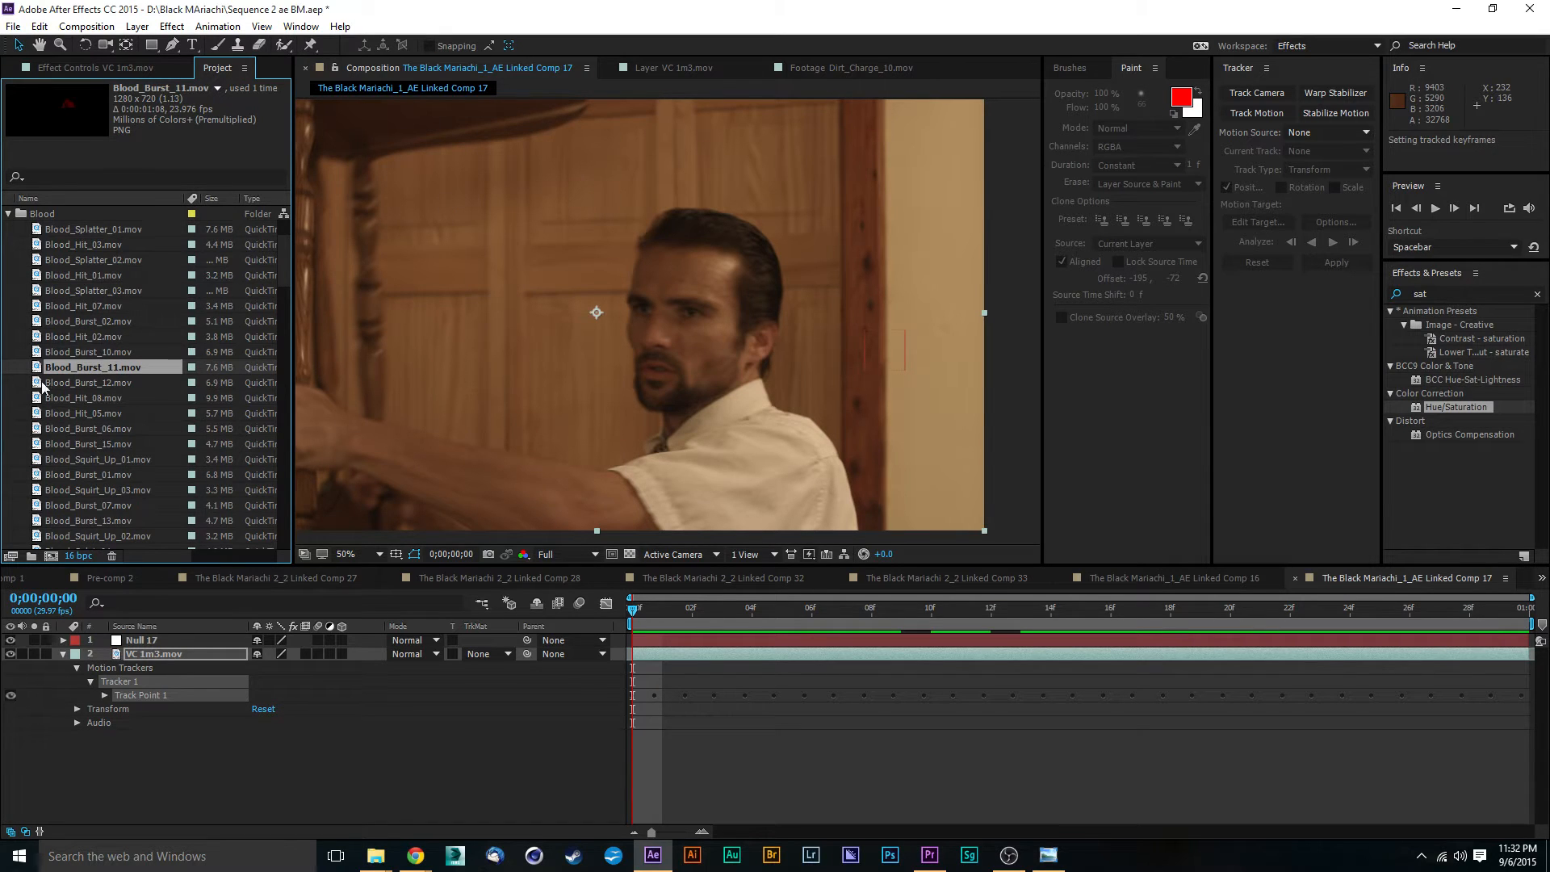
click(89, 307)
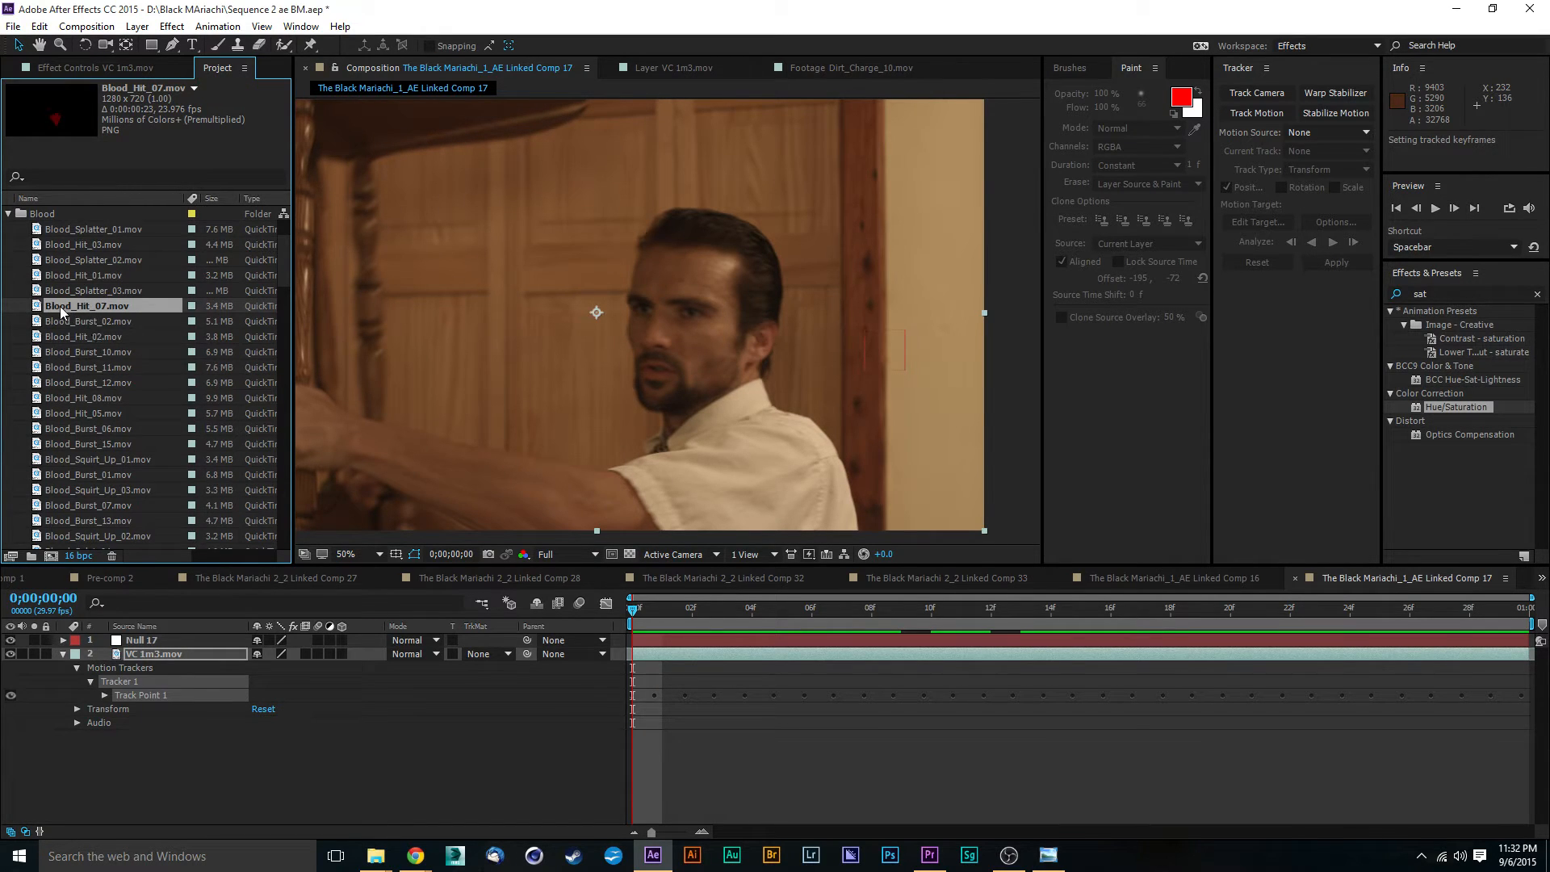
double_click(55, 305)
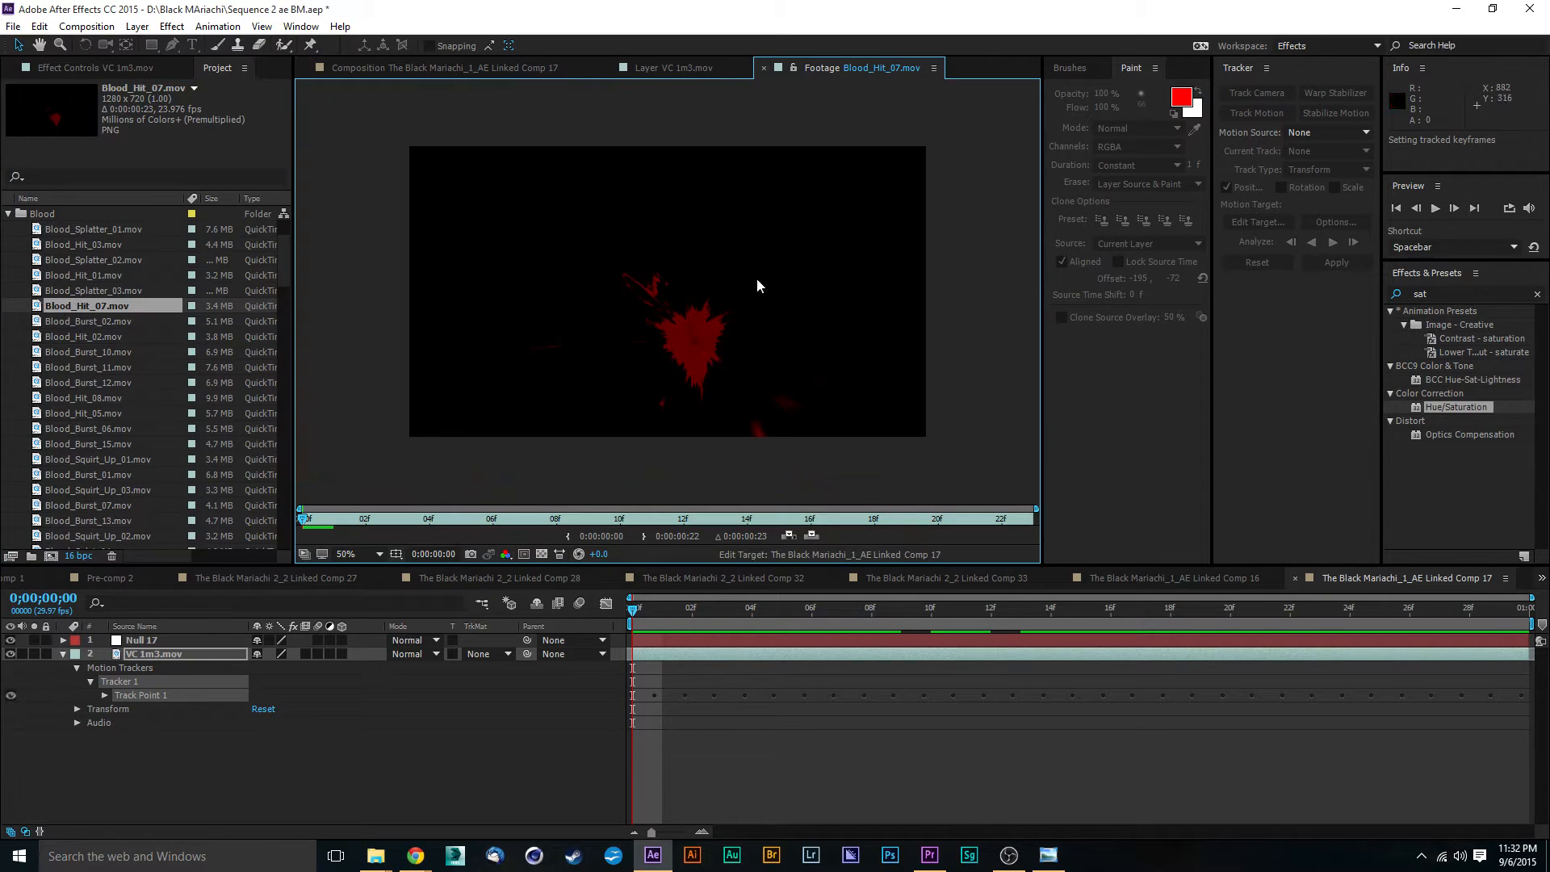
key(space)
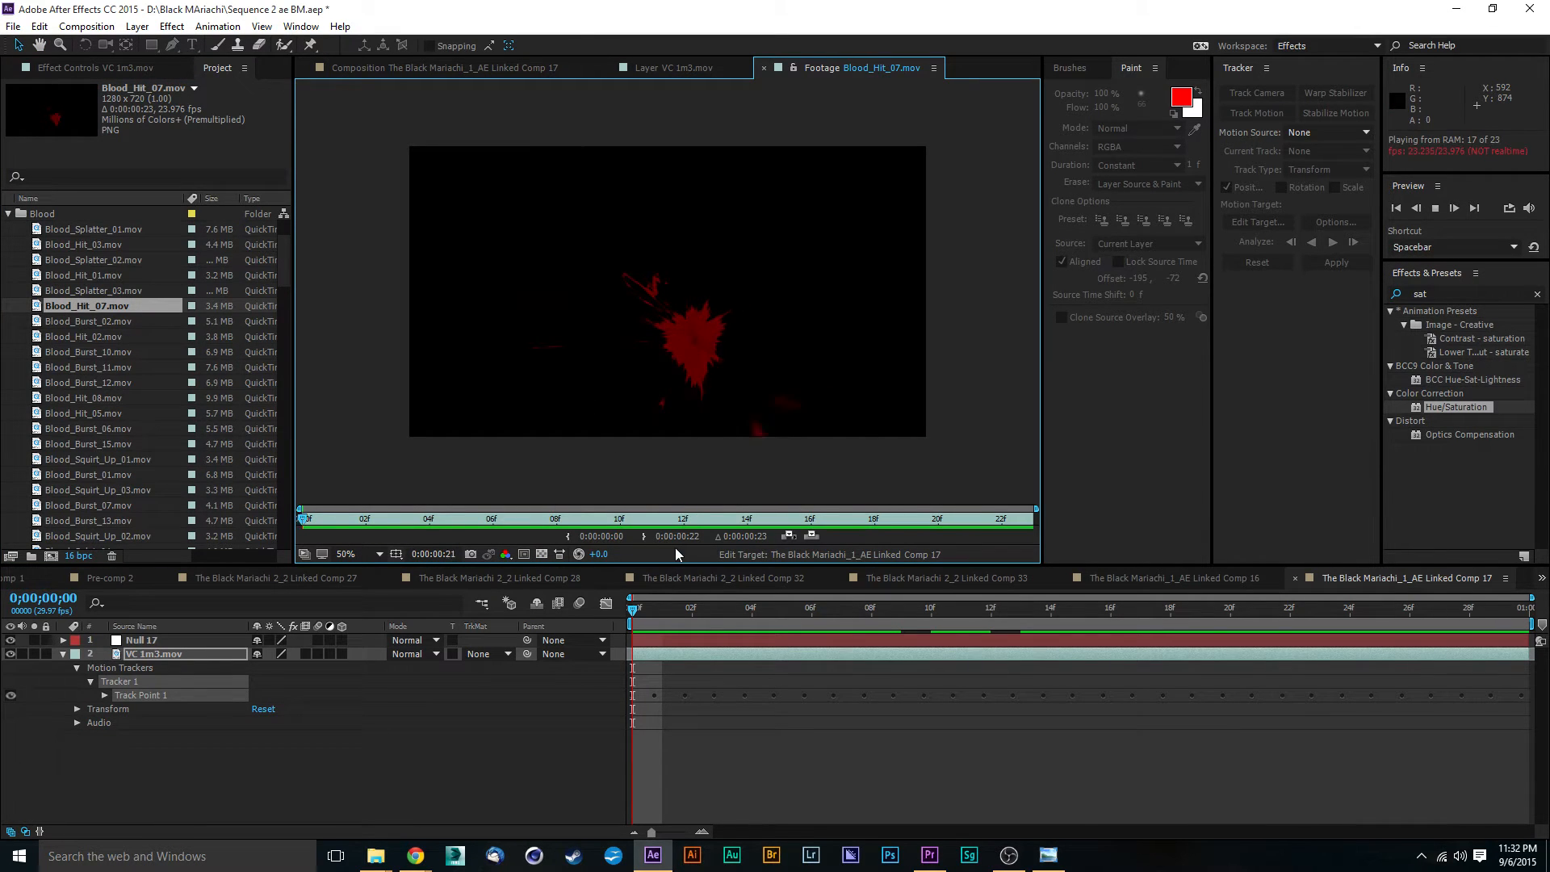
key(space)
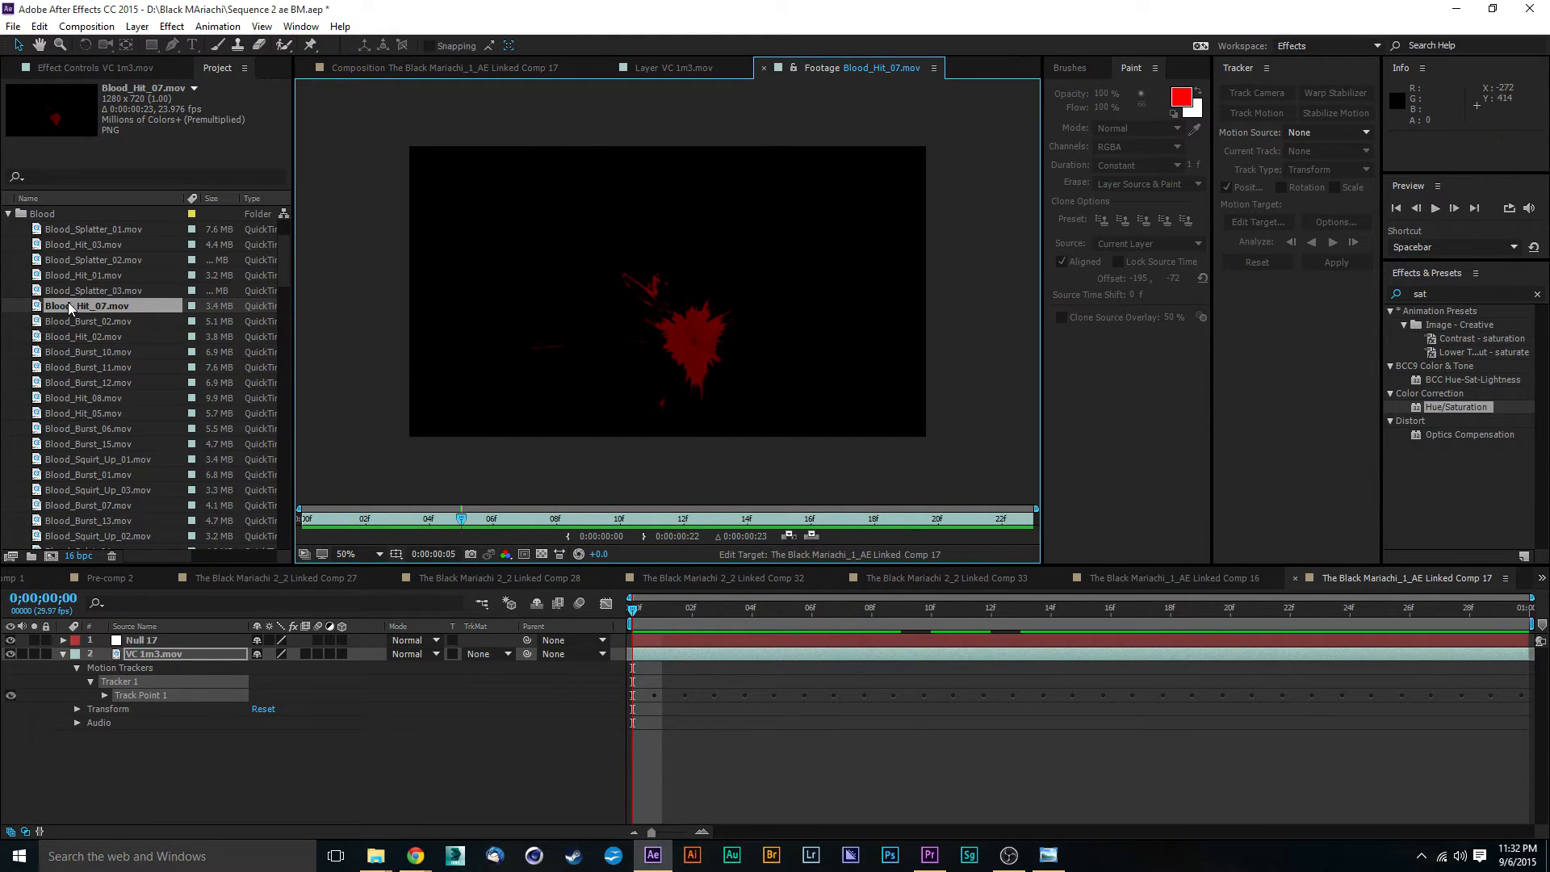
- Preview the Blood_Hit_01.mov and Blood_Squirt_Up_01.mov clips from the Blood folder
click(42, 277)
double_click(37, 276)
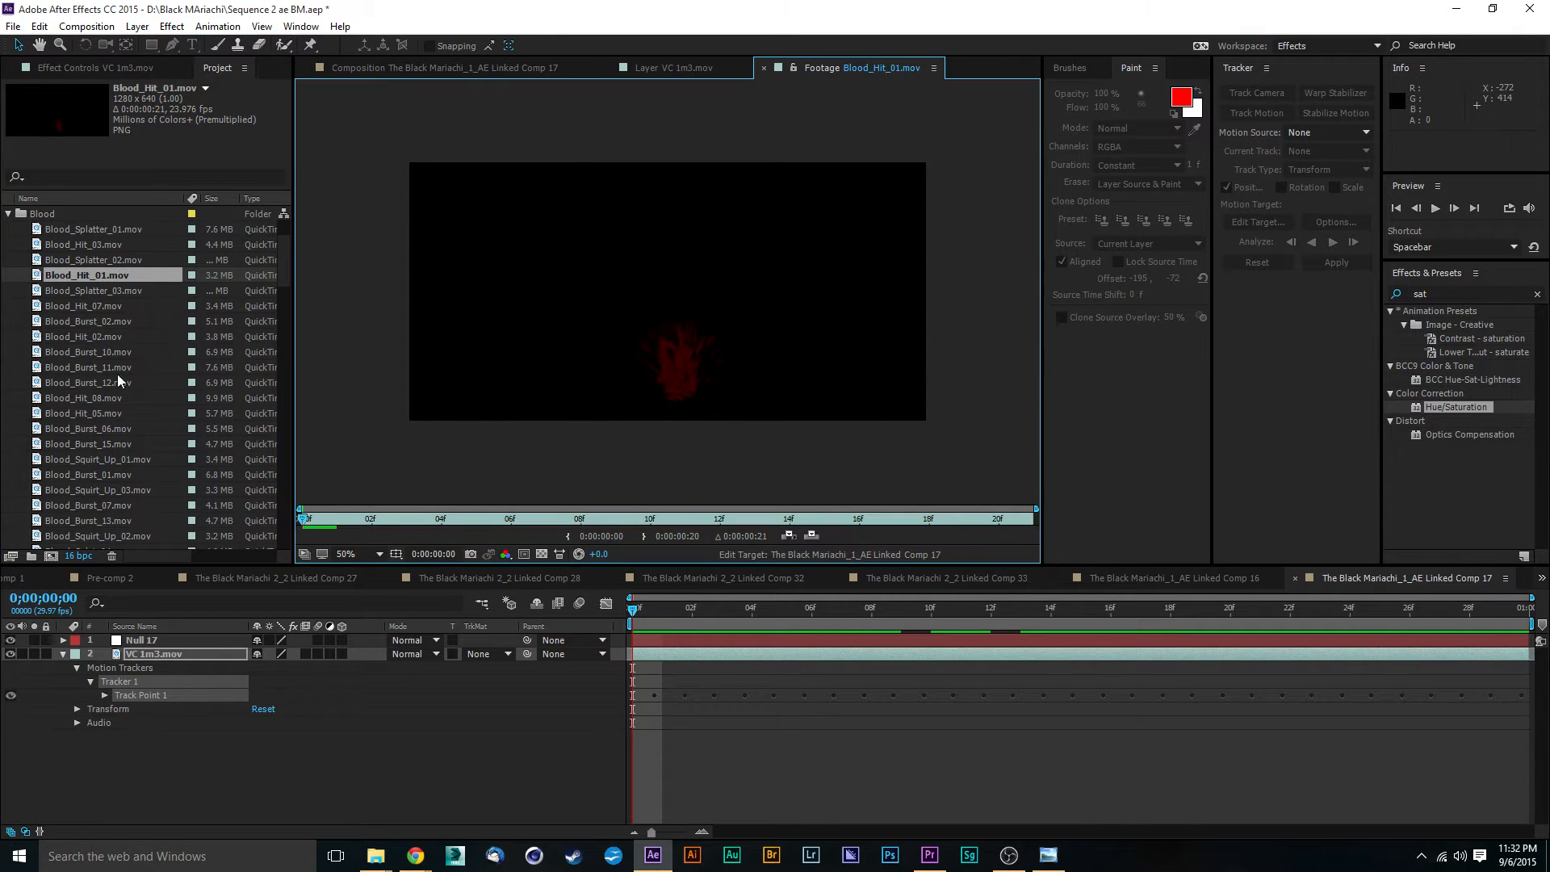
key(space)
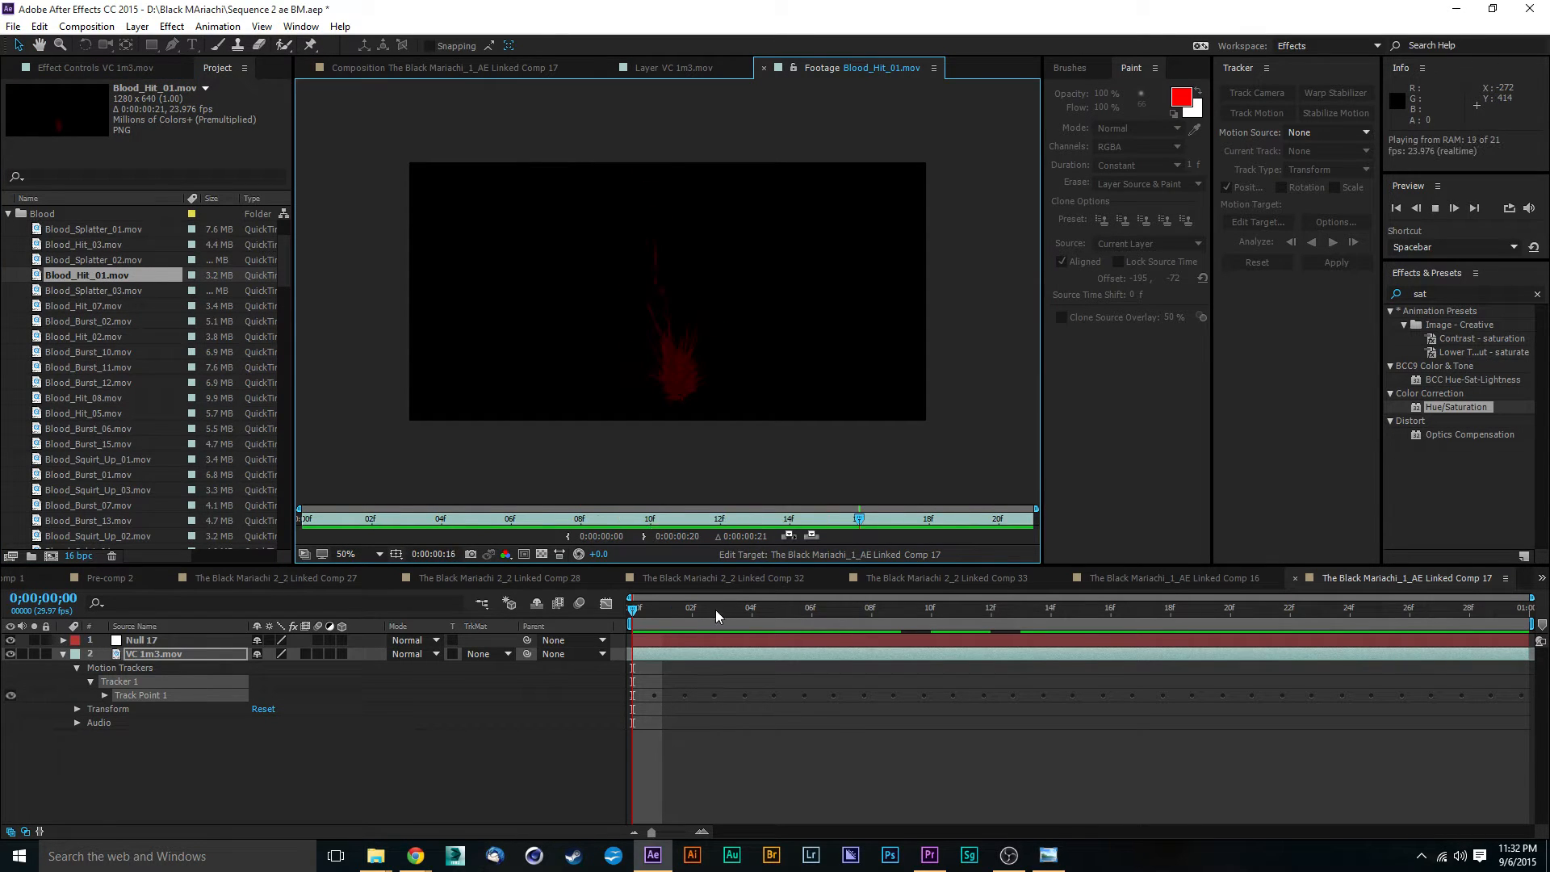
key(space)
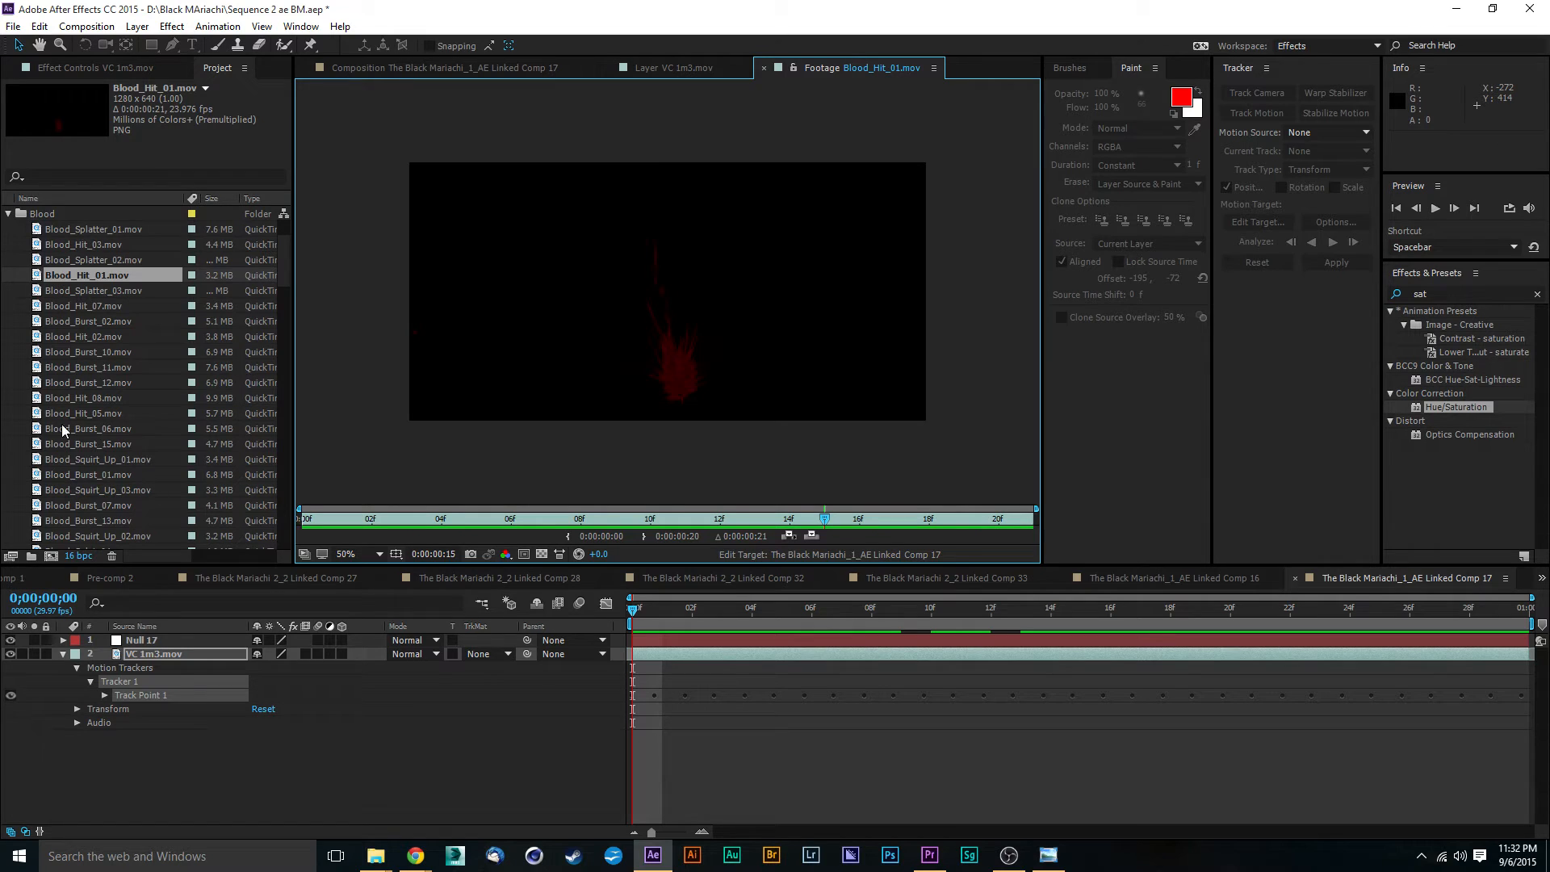
double_click(55, 461)
key(space)
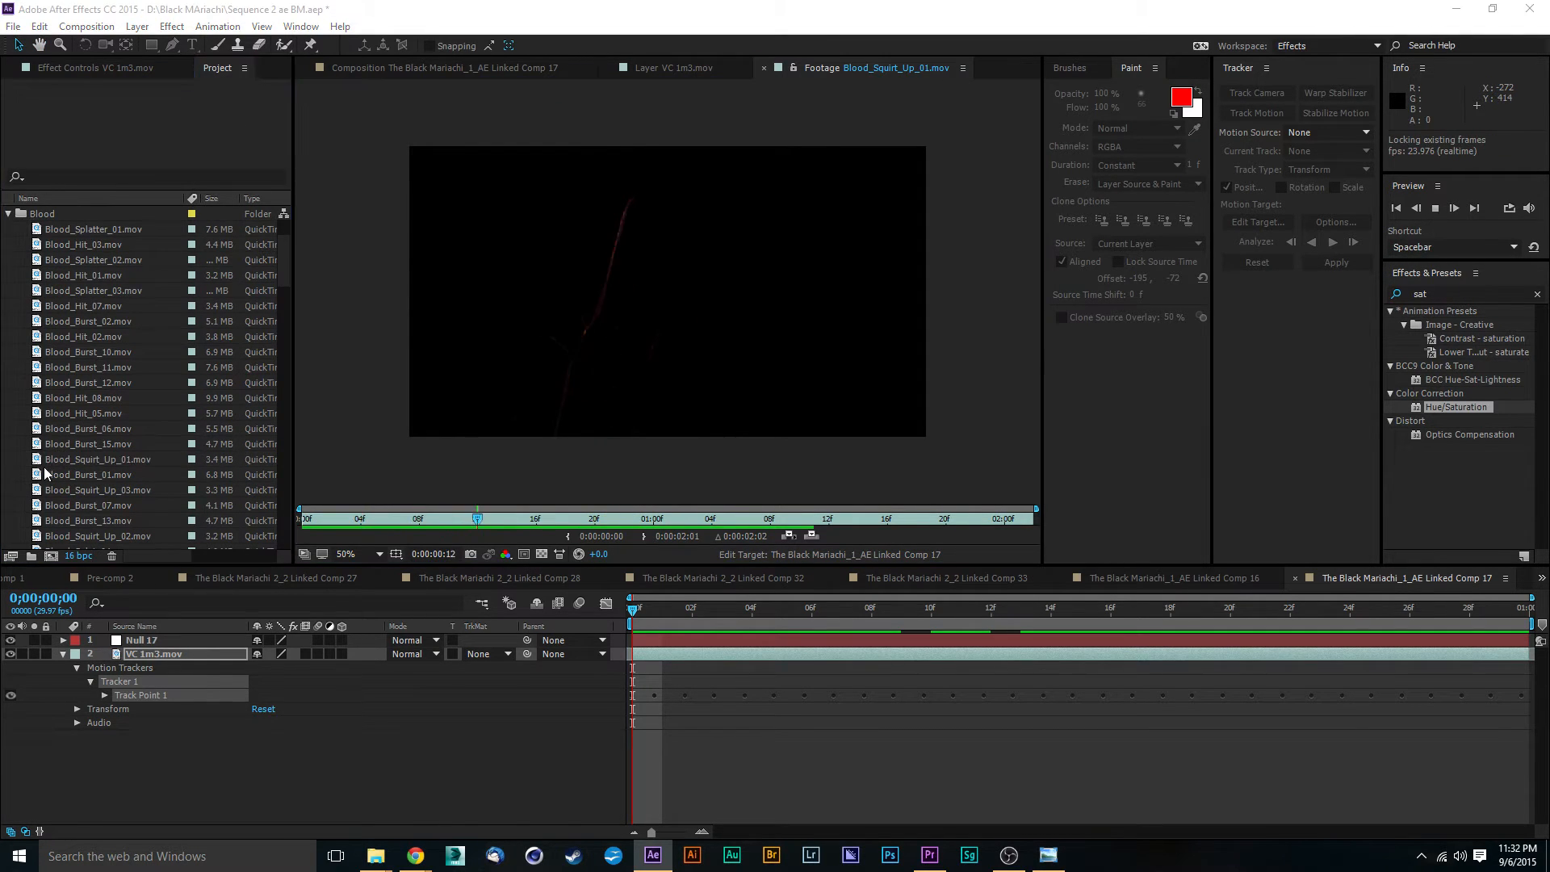
key(ctrl+i)
click(719, 521)
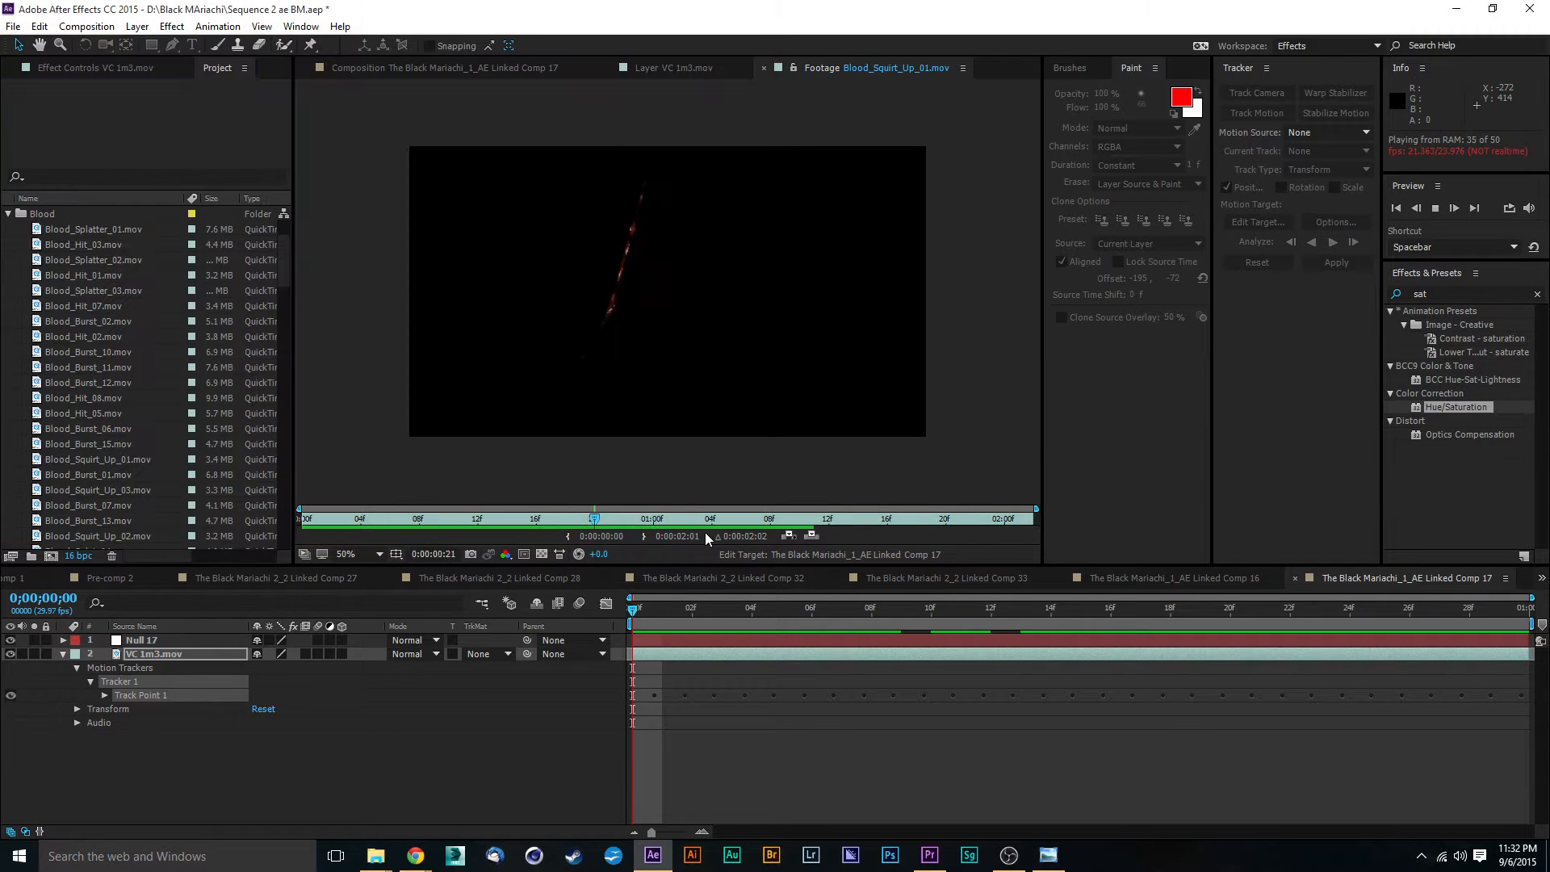
- Preview the Blood_Burst_01.mov and Blood_Hit_06.mov clips from the Blood folder
double_click(88, 474)
key(space)
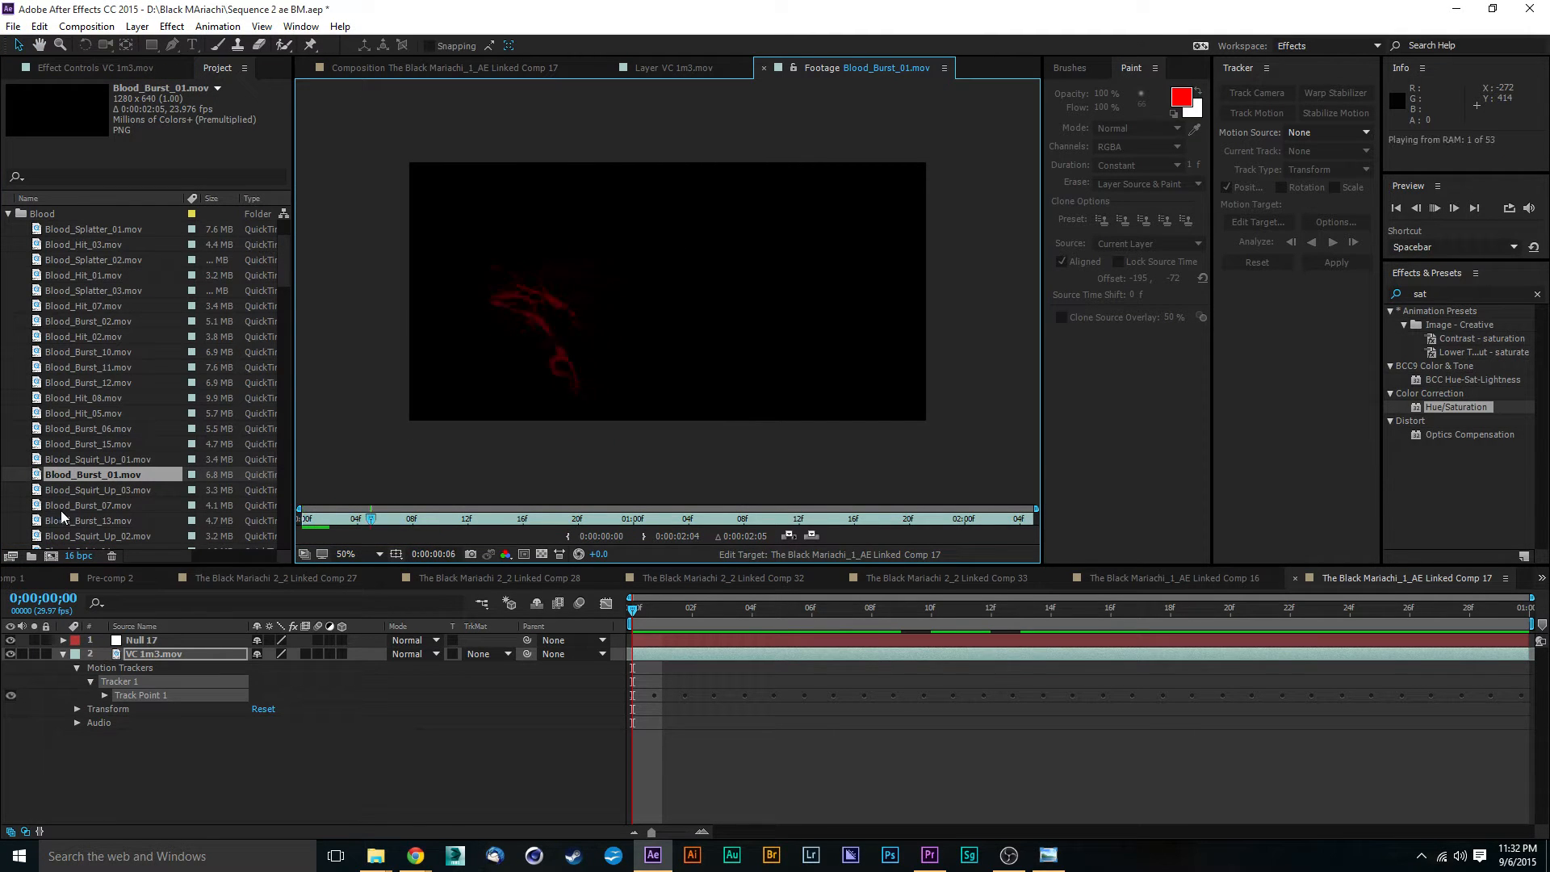
scroll(96, 484, down, 2)
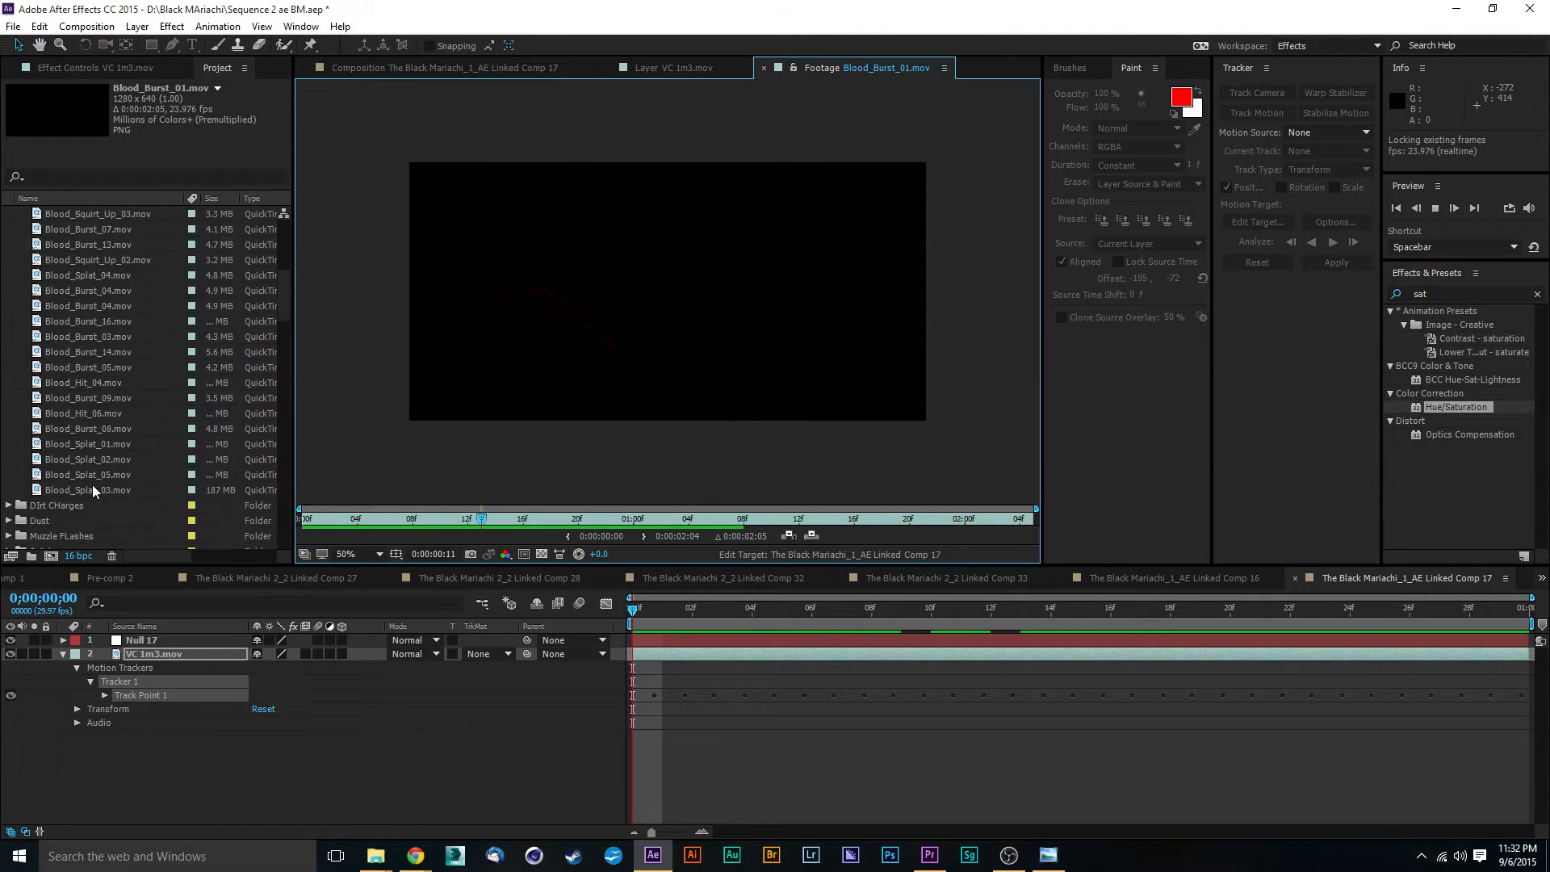
scroll(42, 418, down, 4)
double_click(42, 418)
key(space)
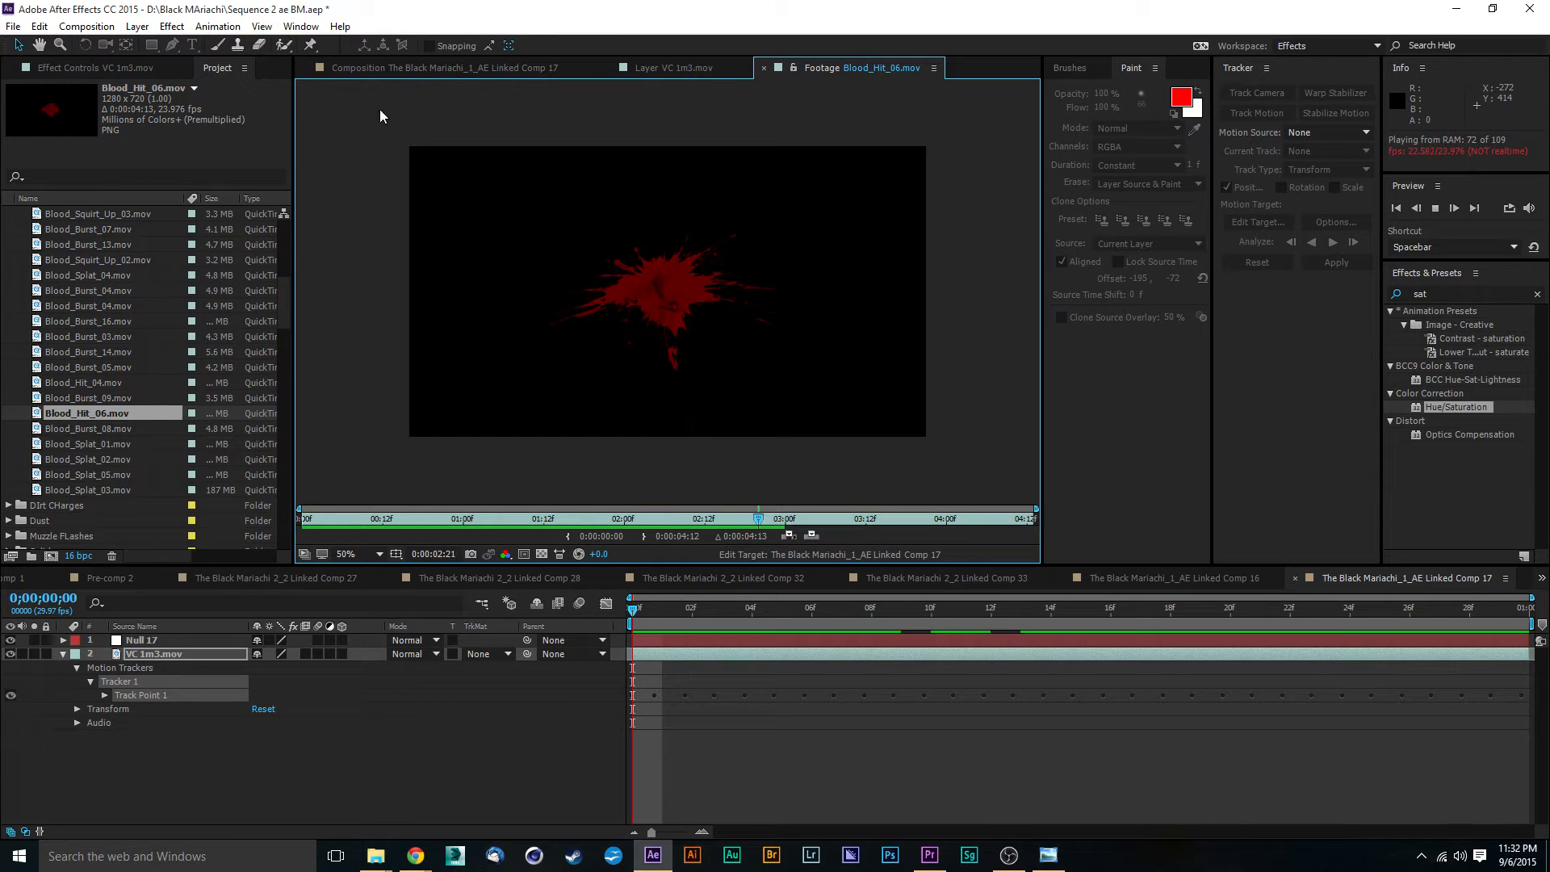
- Add Blood_Hit_06.mov to Linked Comp 17 as a layer between Null 17 and VC 1m3.mov
click(428, 67)
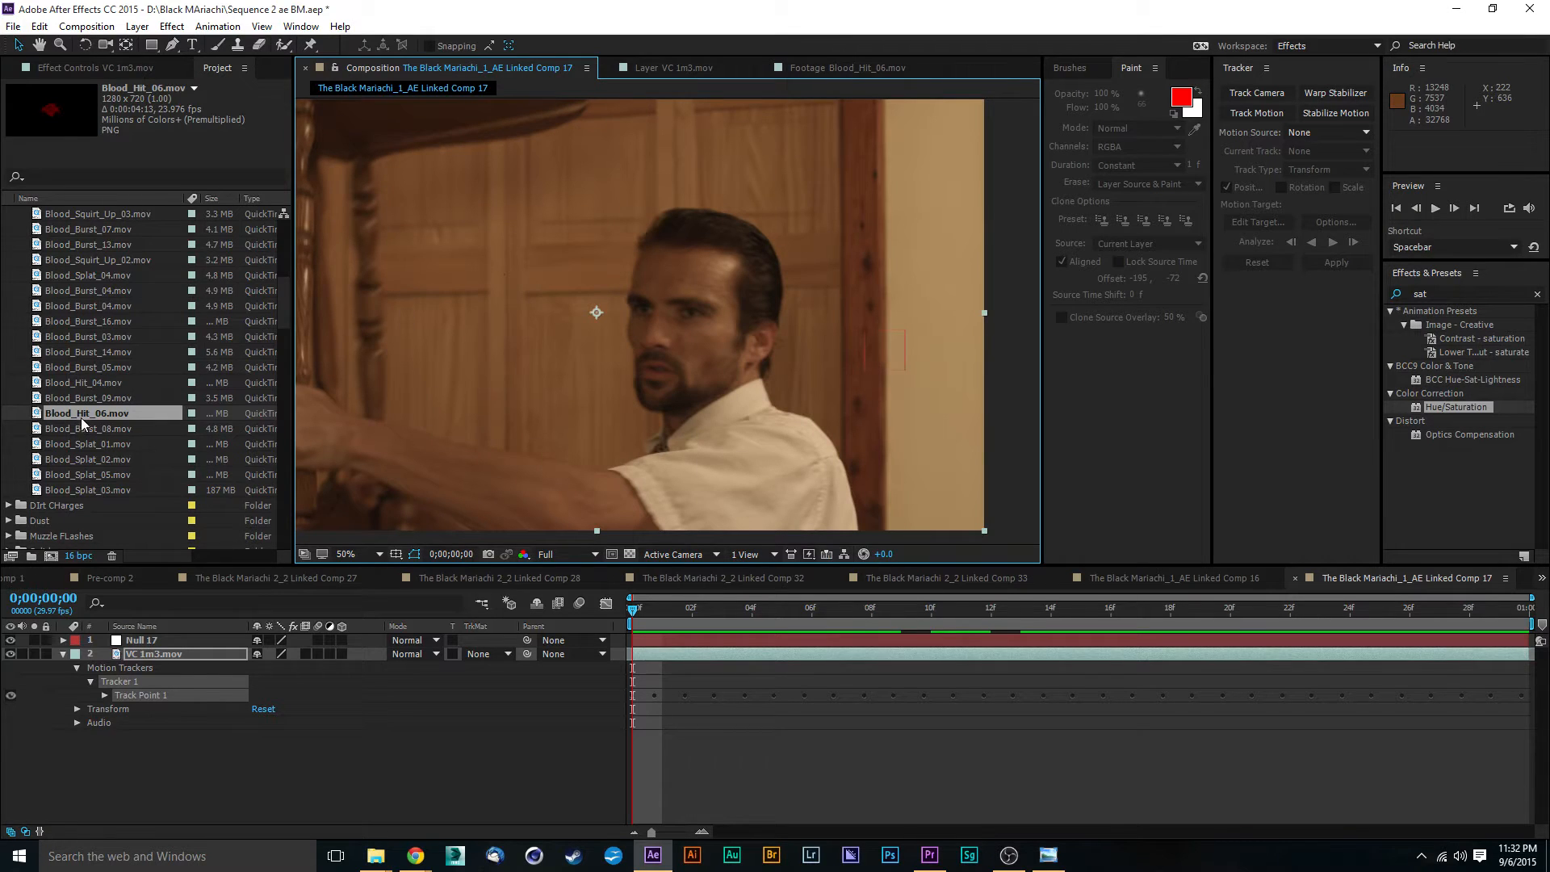
drag(80, 418, 150, 642)
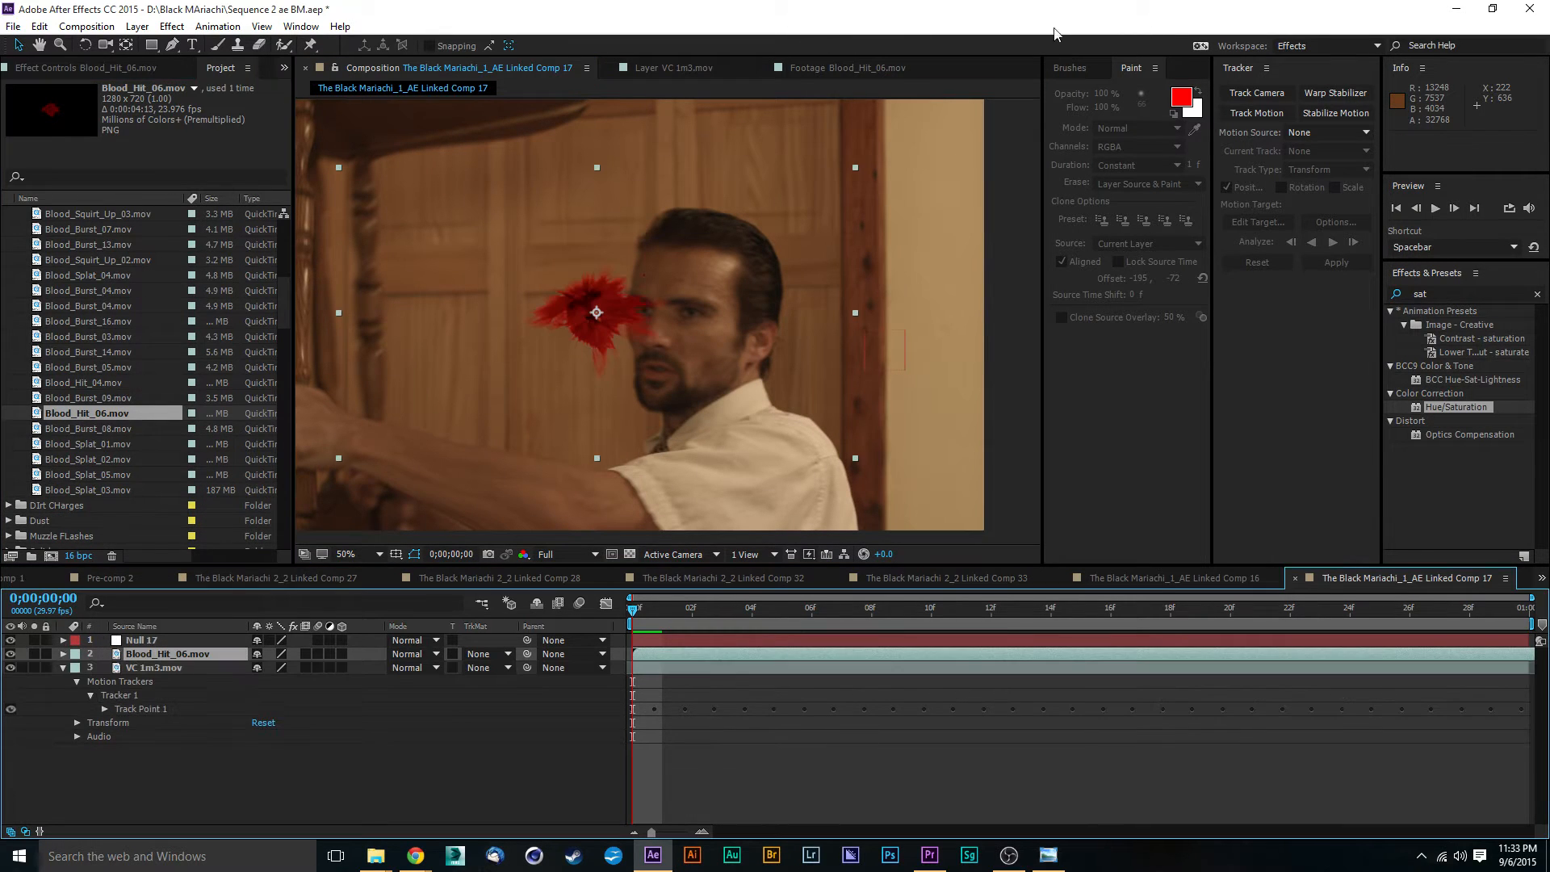
key(comma)
key(comma)
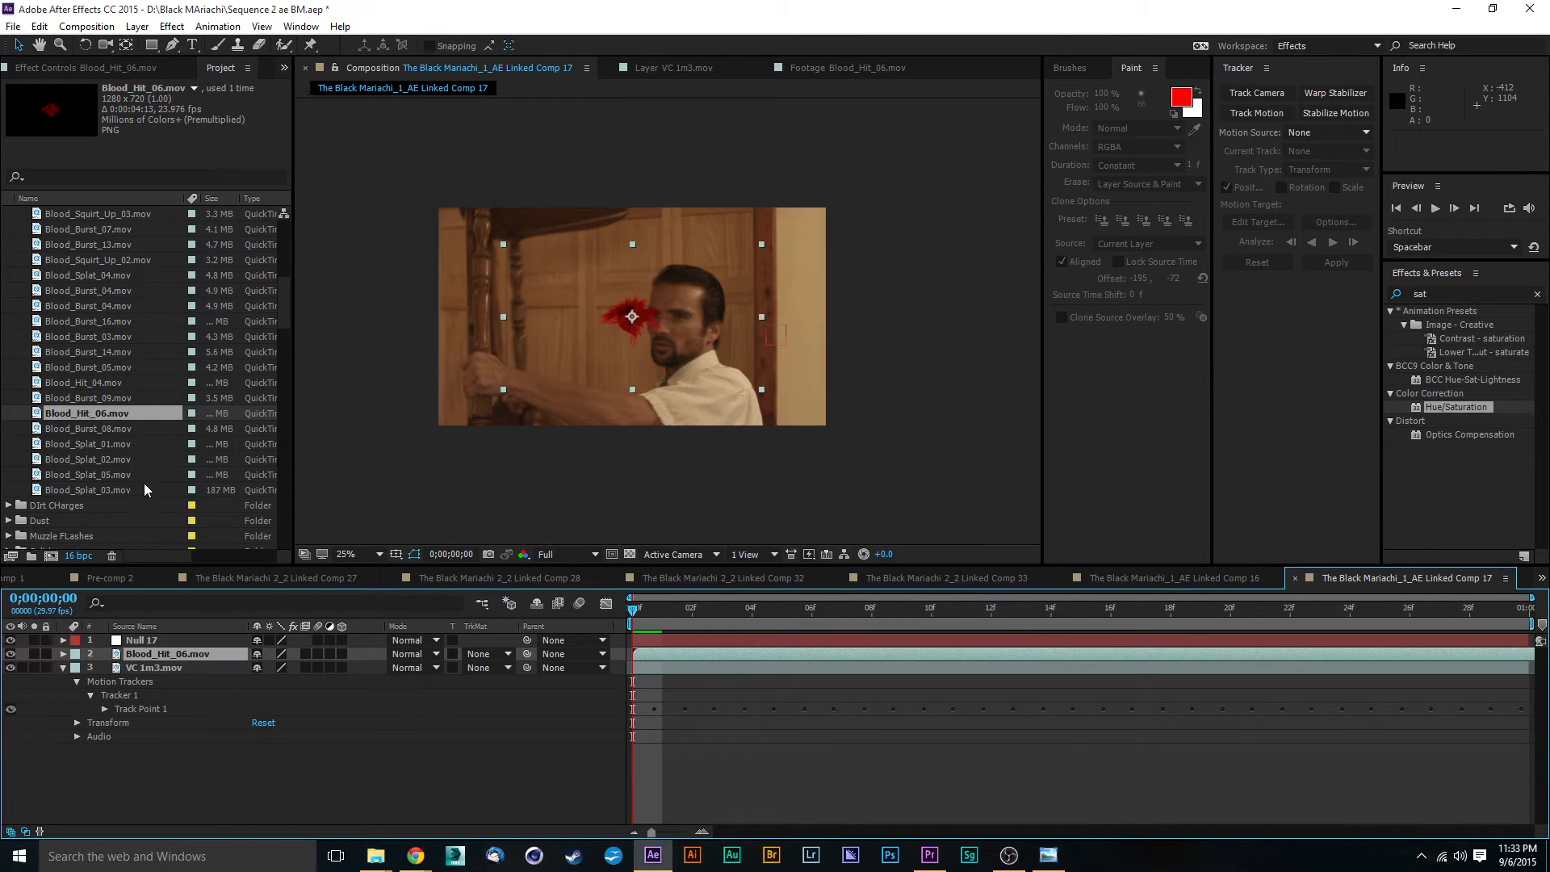
- Parent the Blood_Hit_06.mov layer to Null 17
key(p)
click(171, 642)
key(p)
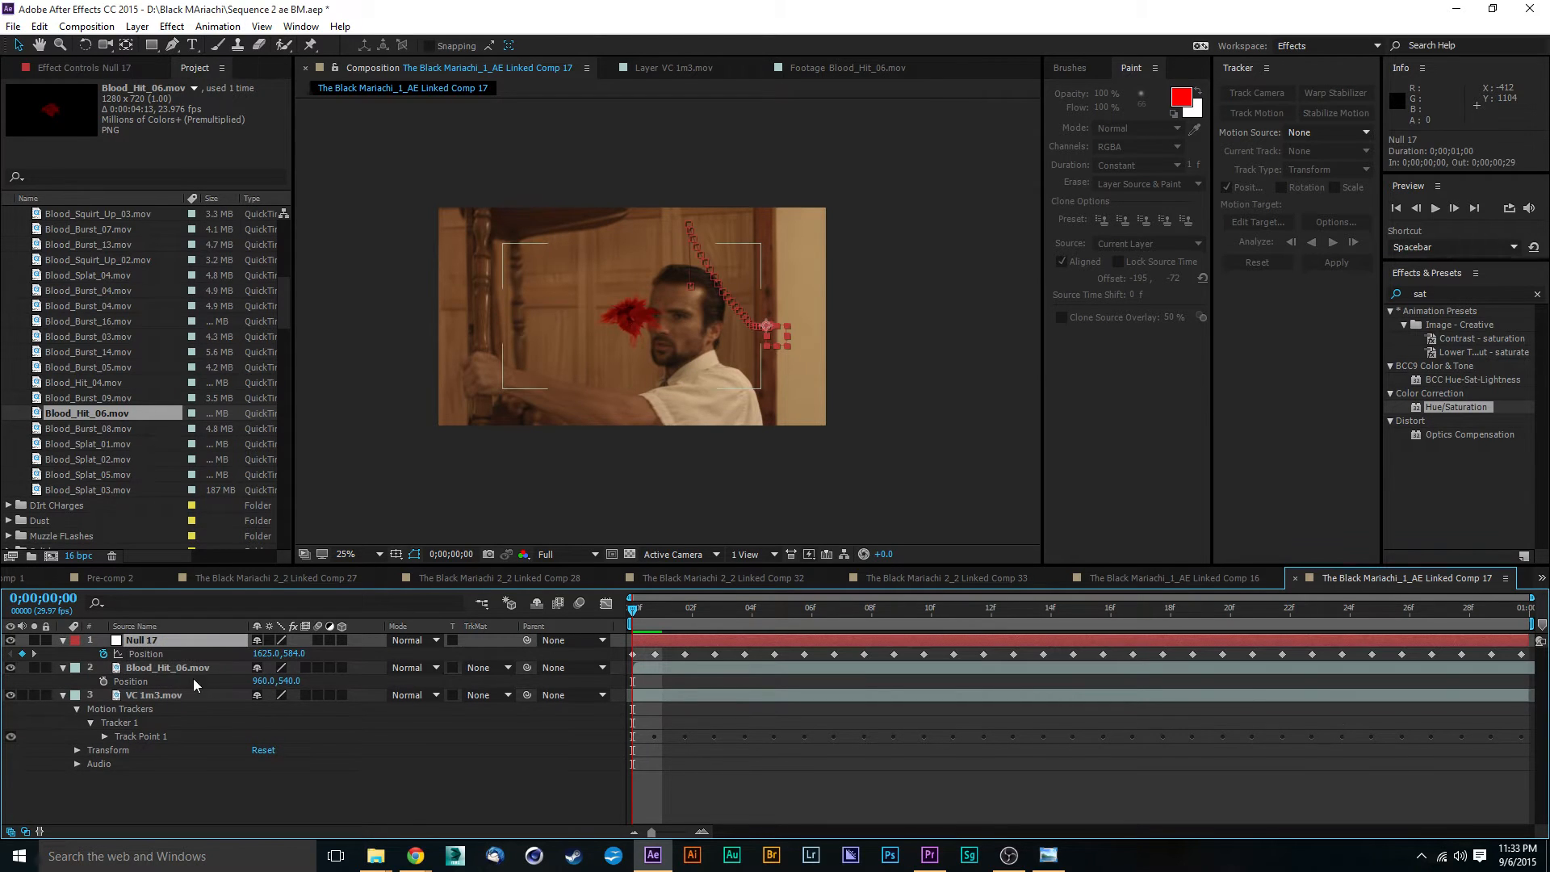
key(p)
click(151, 655)
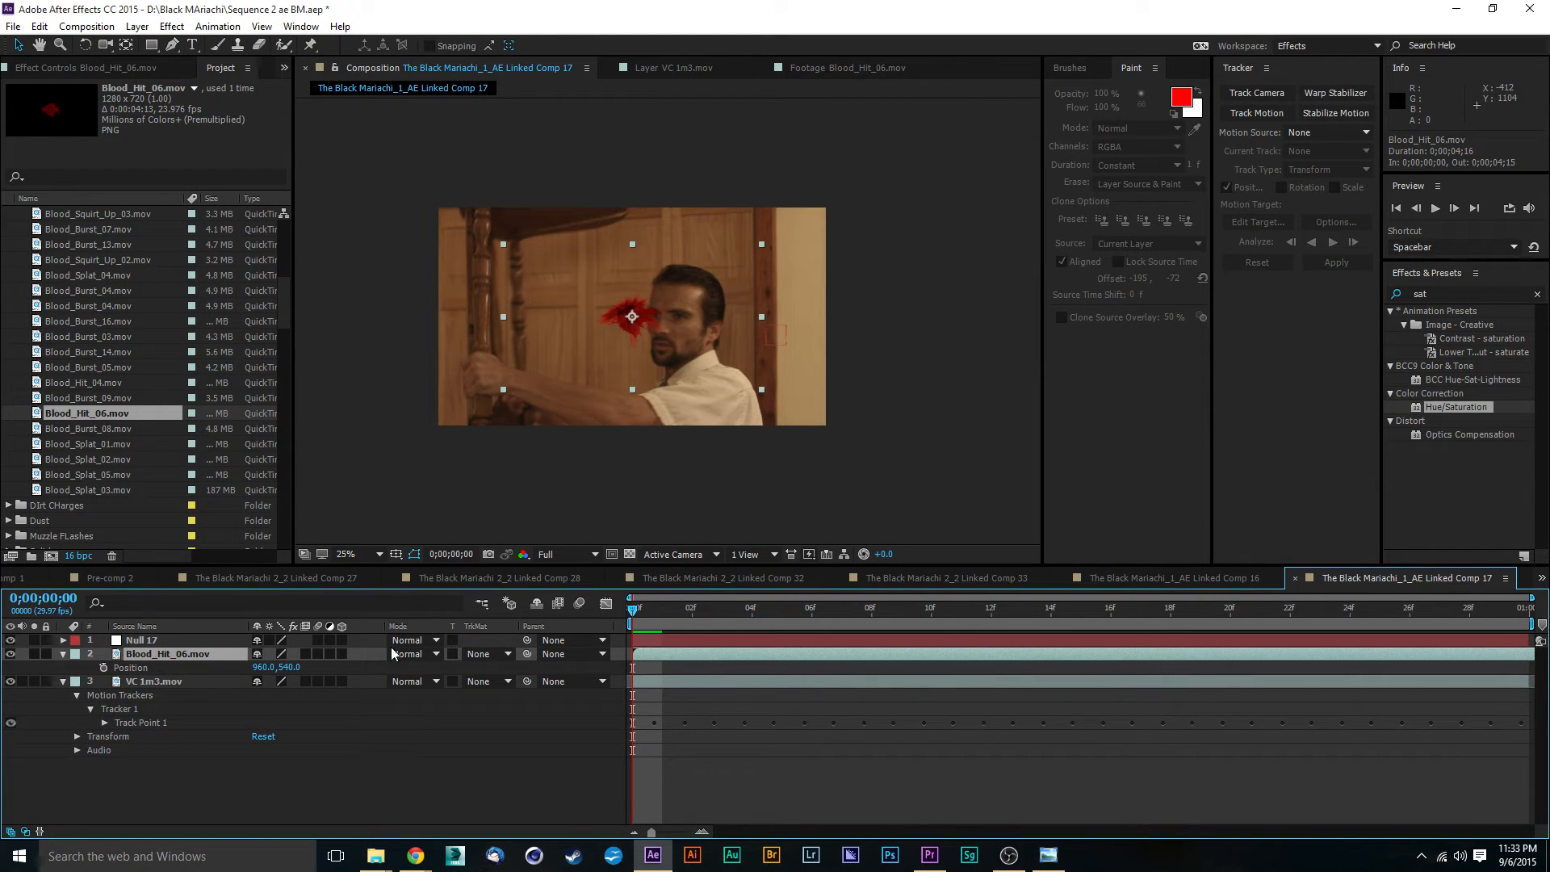
drag(527, 654, 150, 638)
click(250, 754)
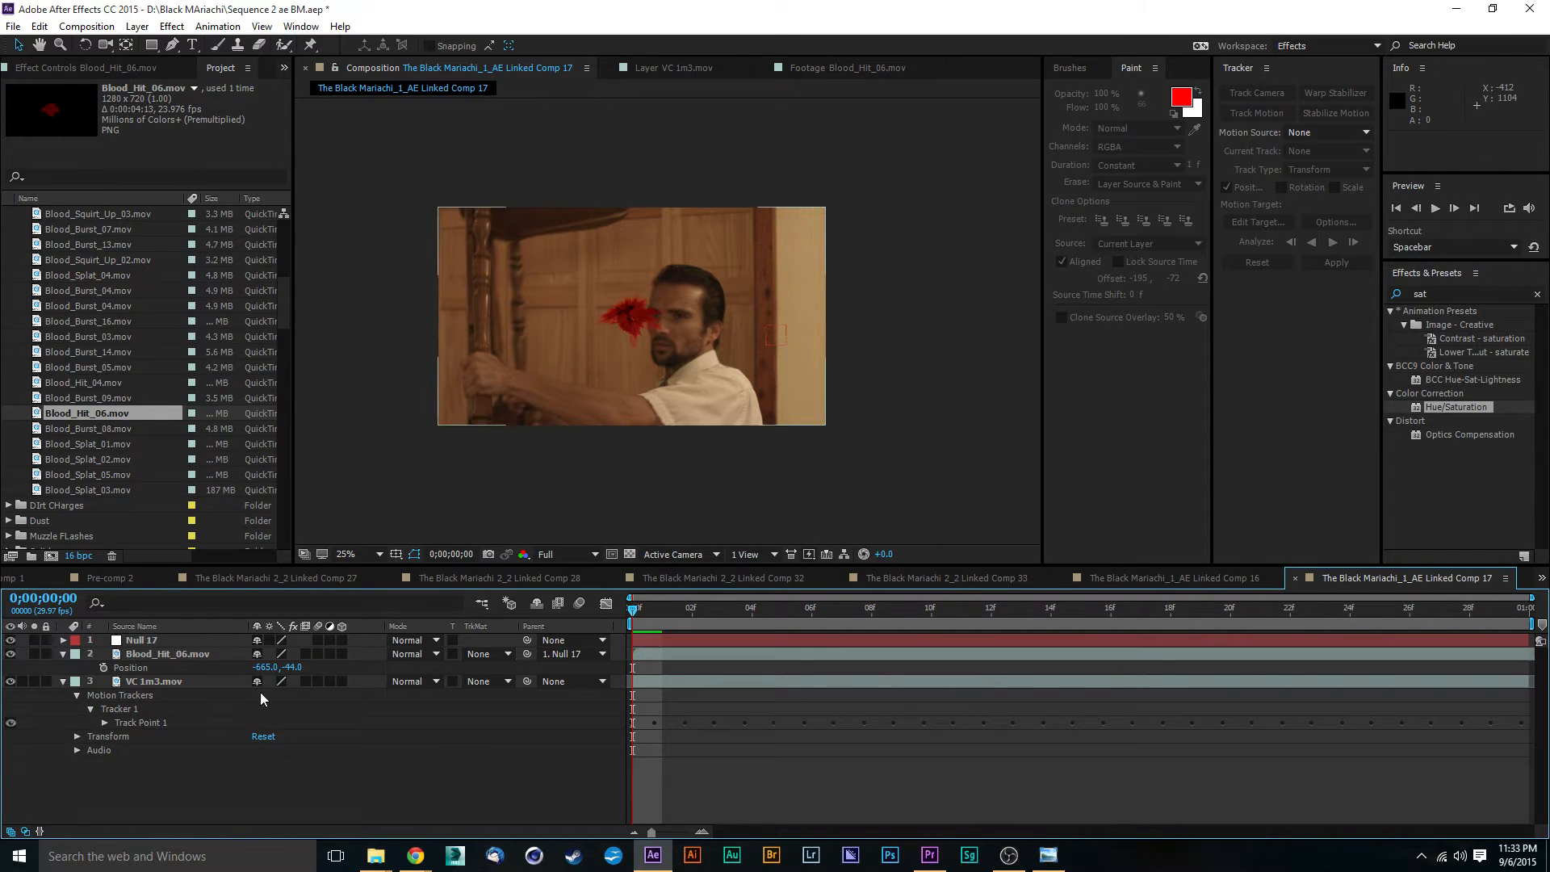
- Set the Blood_Hit_06.mov layer's anchor point to -244, 8 and its X position to -655, placing the blood on the wall
click(150, 638)
click(152, 651)
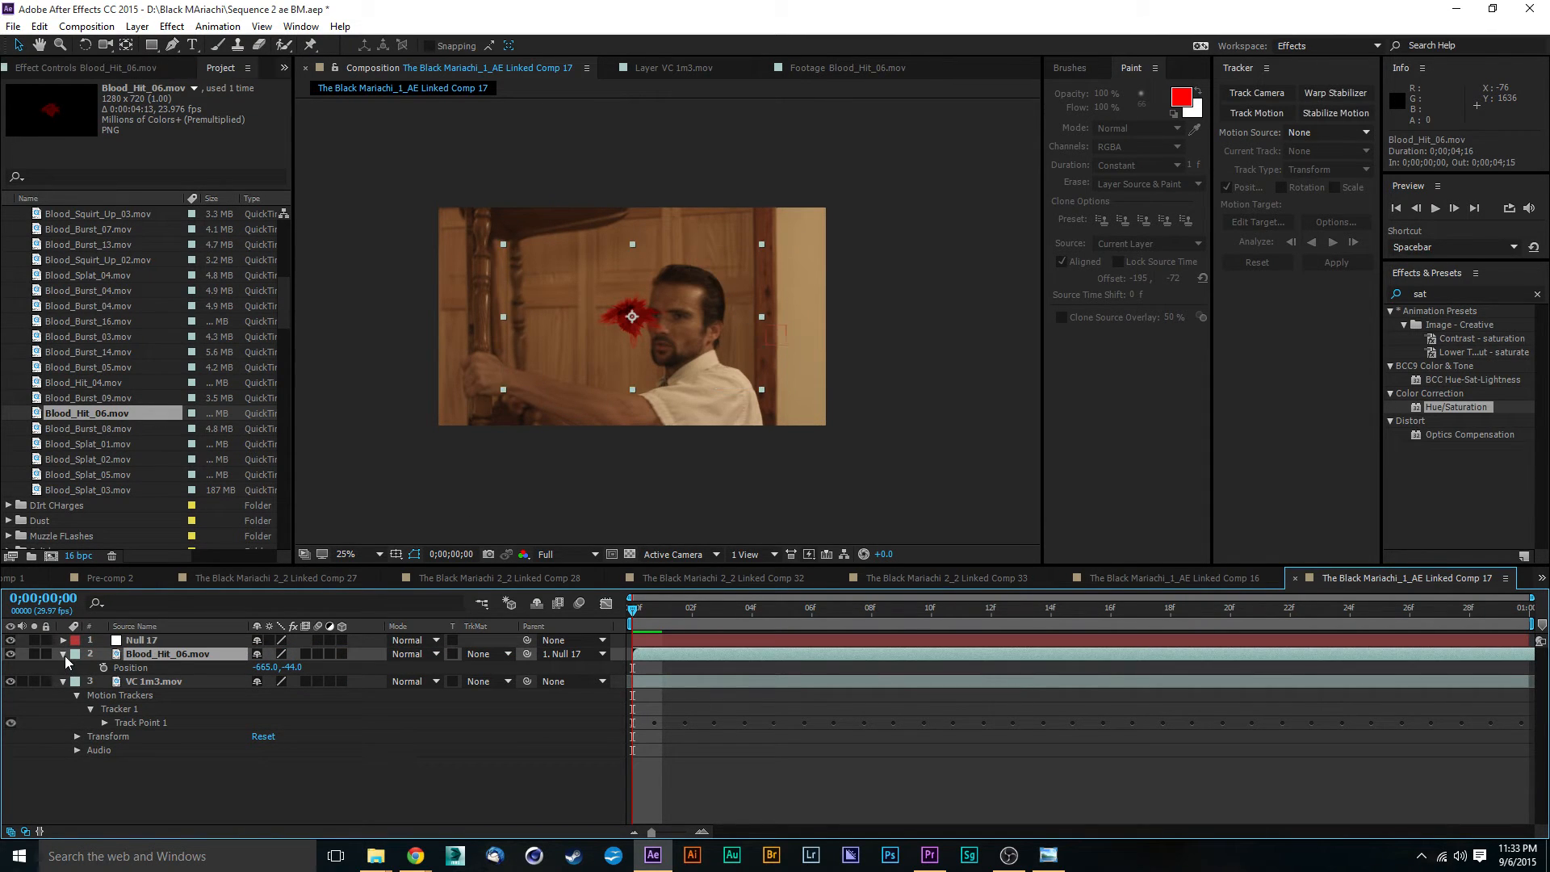
click(63, 653)
click(64, 654)
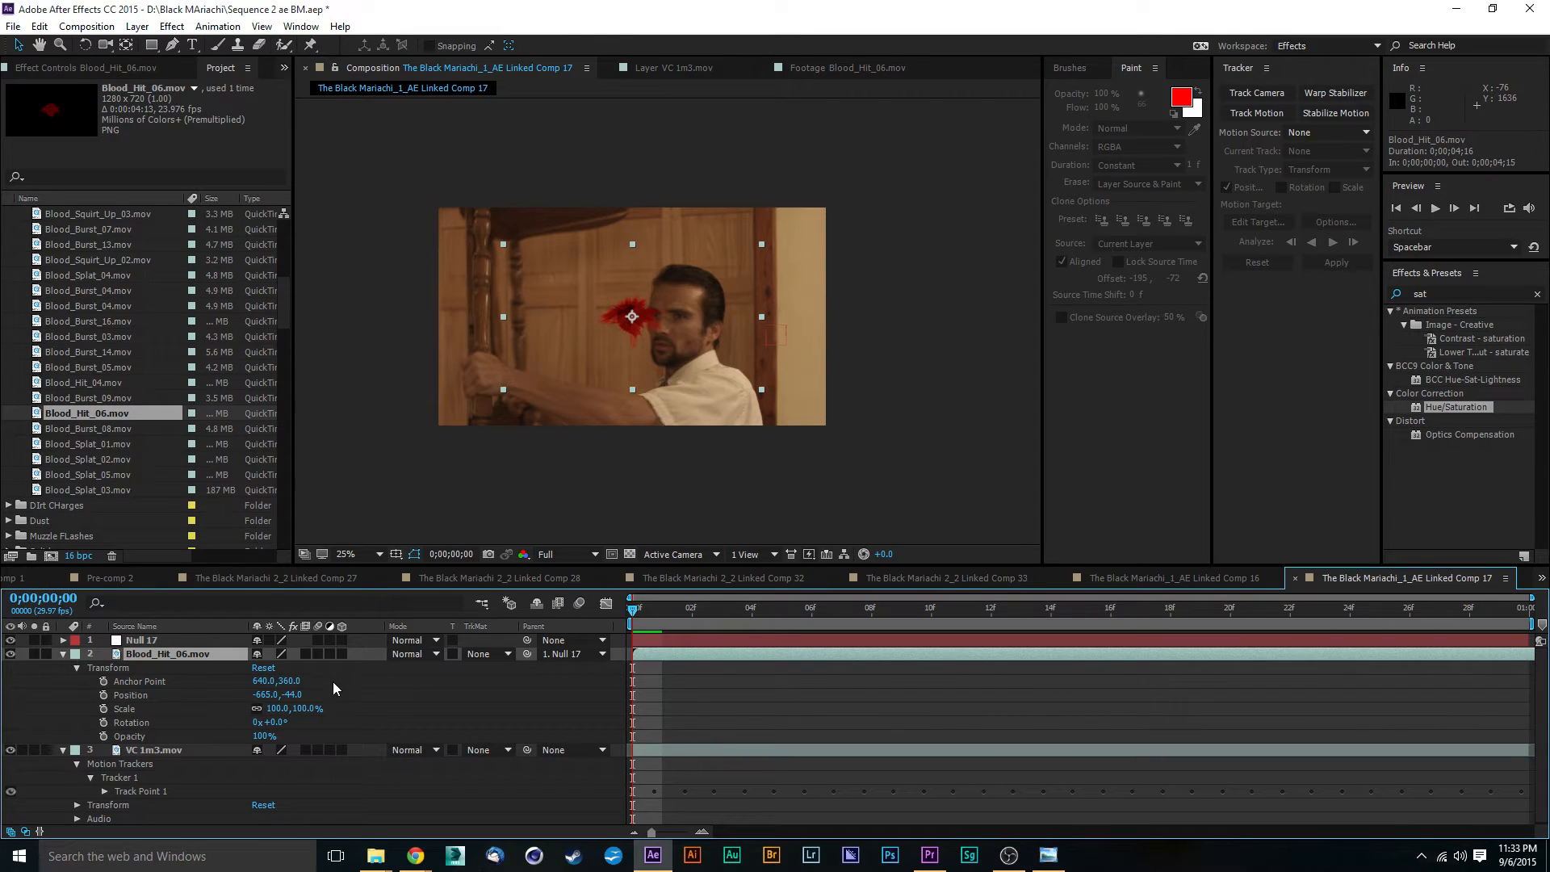
drag(292, 680, 3, 688)
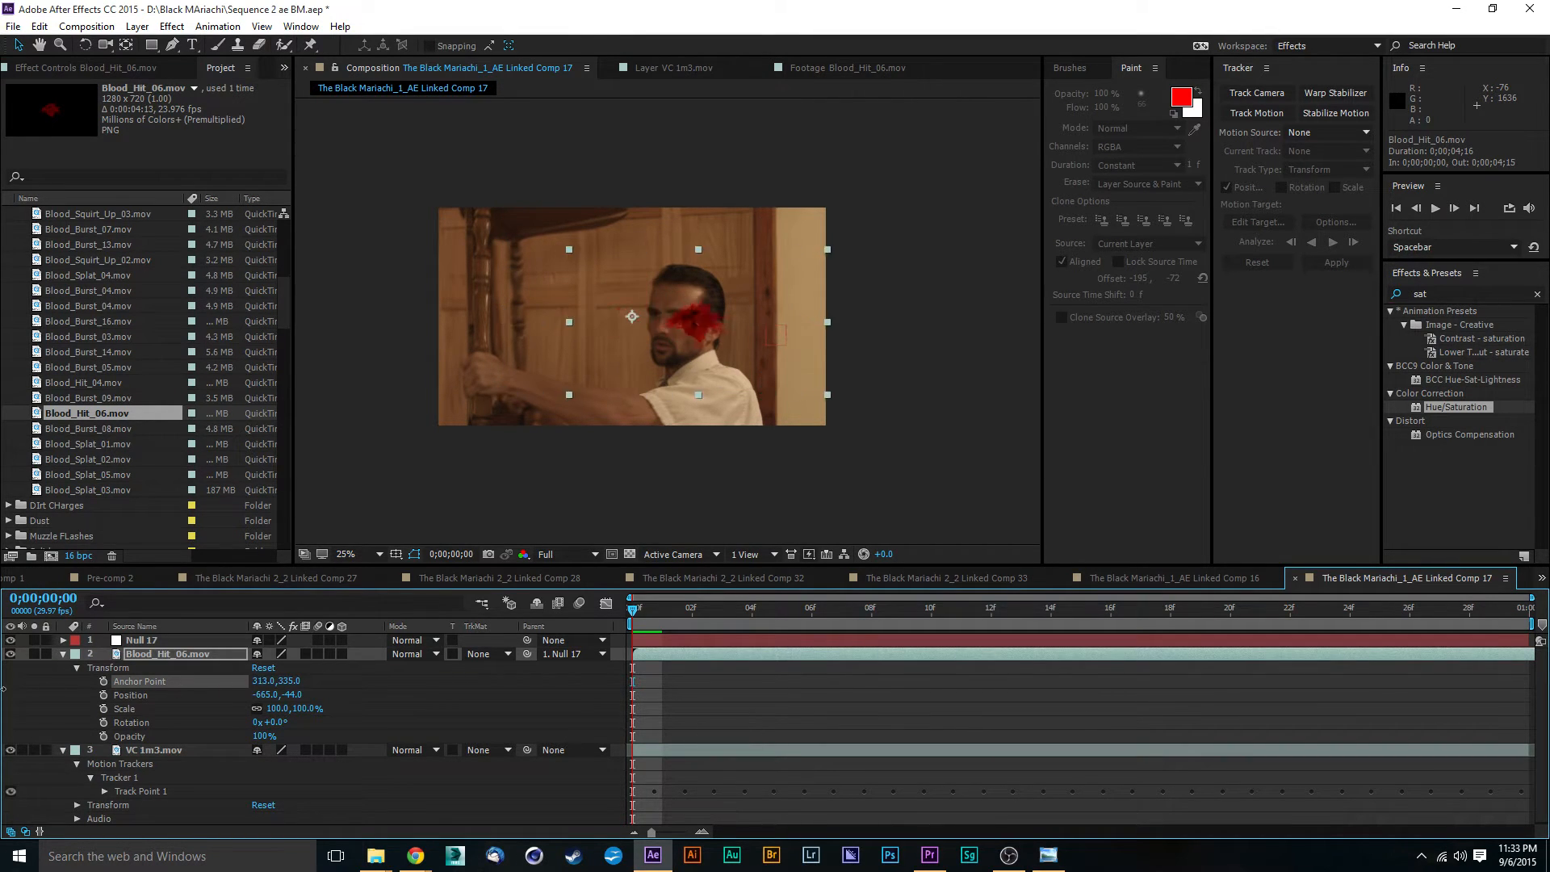
drag(257, 686, 25, 697)
drag(263, 688, 111, 696)
drag(111, 696, 103, 695)
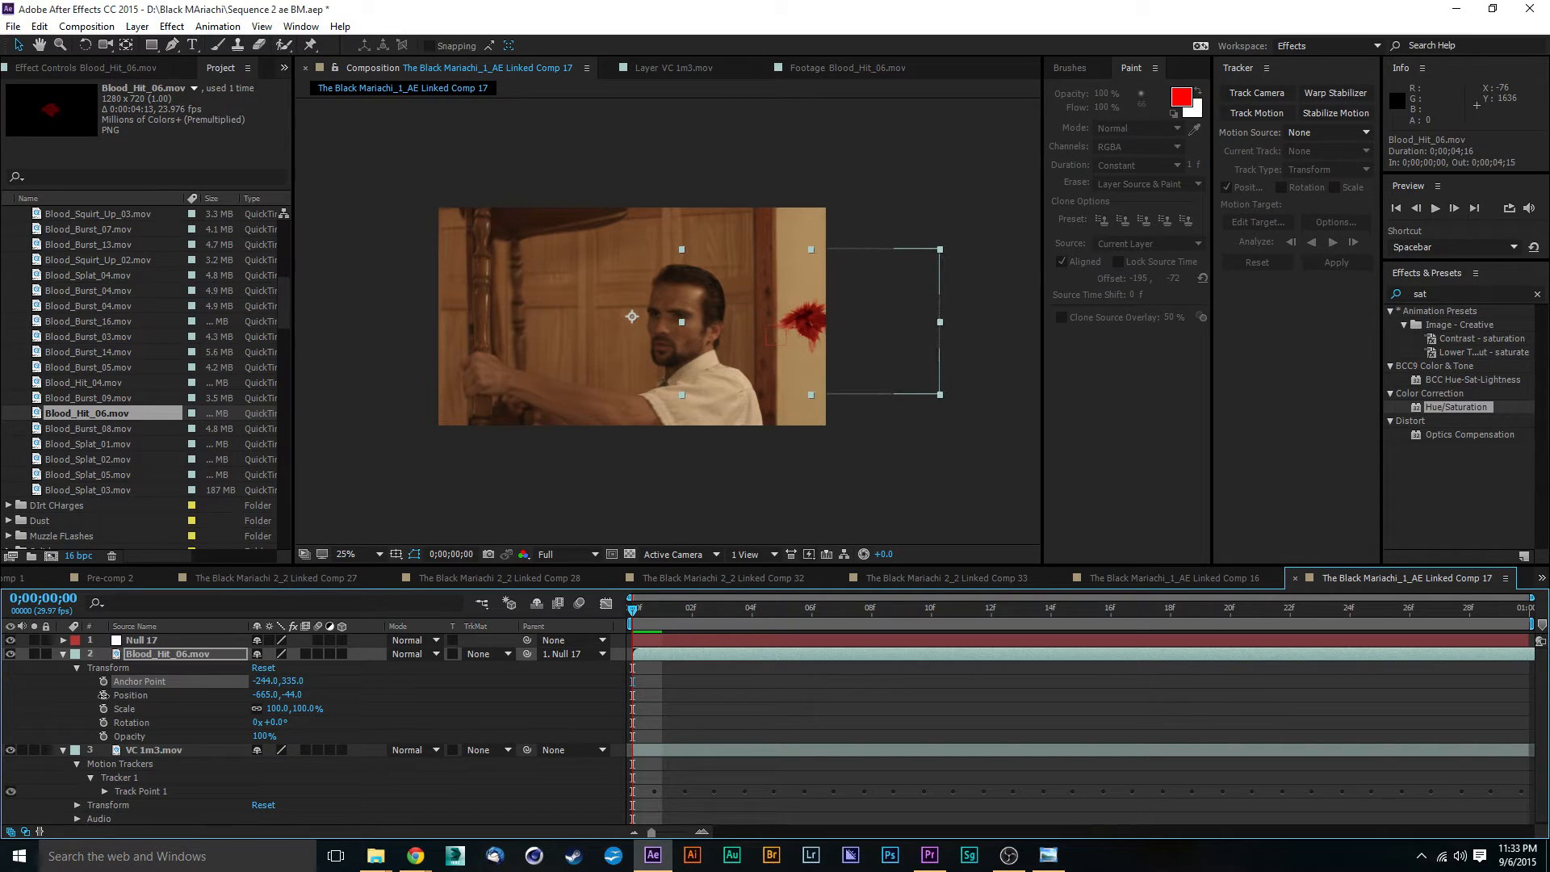
drag(292, 681, 71, 696)
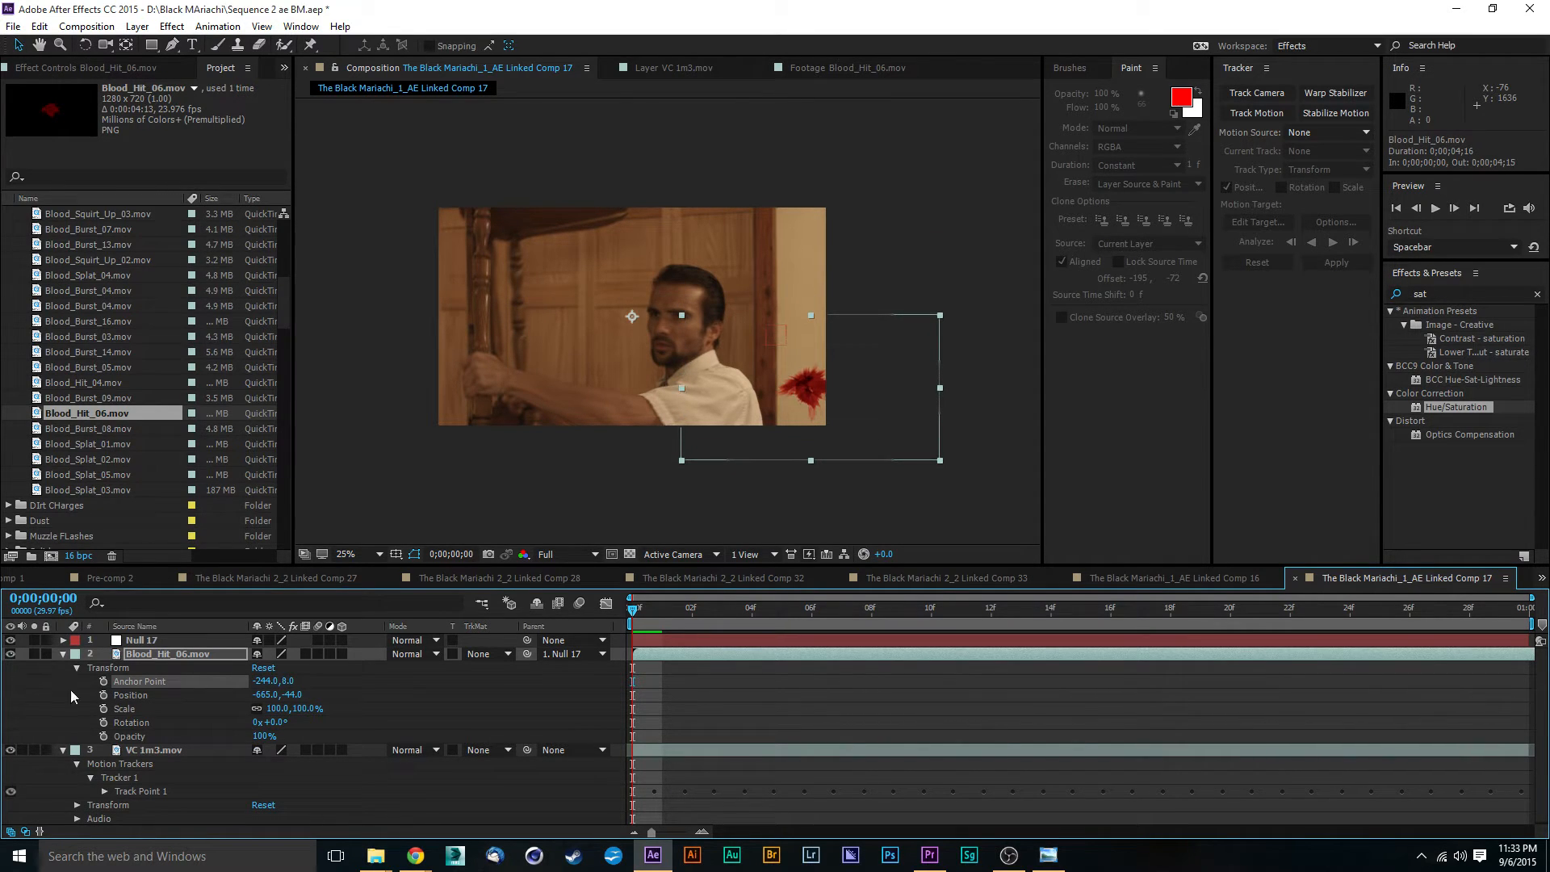
drag(264, 694, 277, 699)
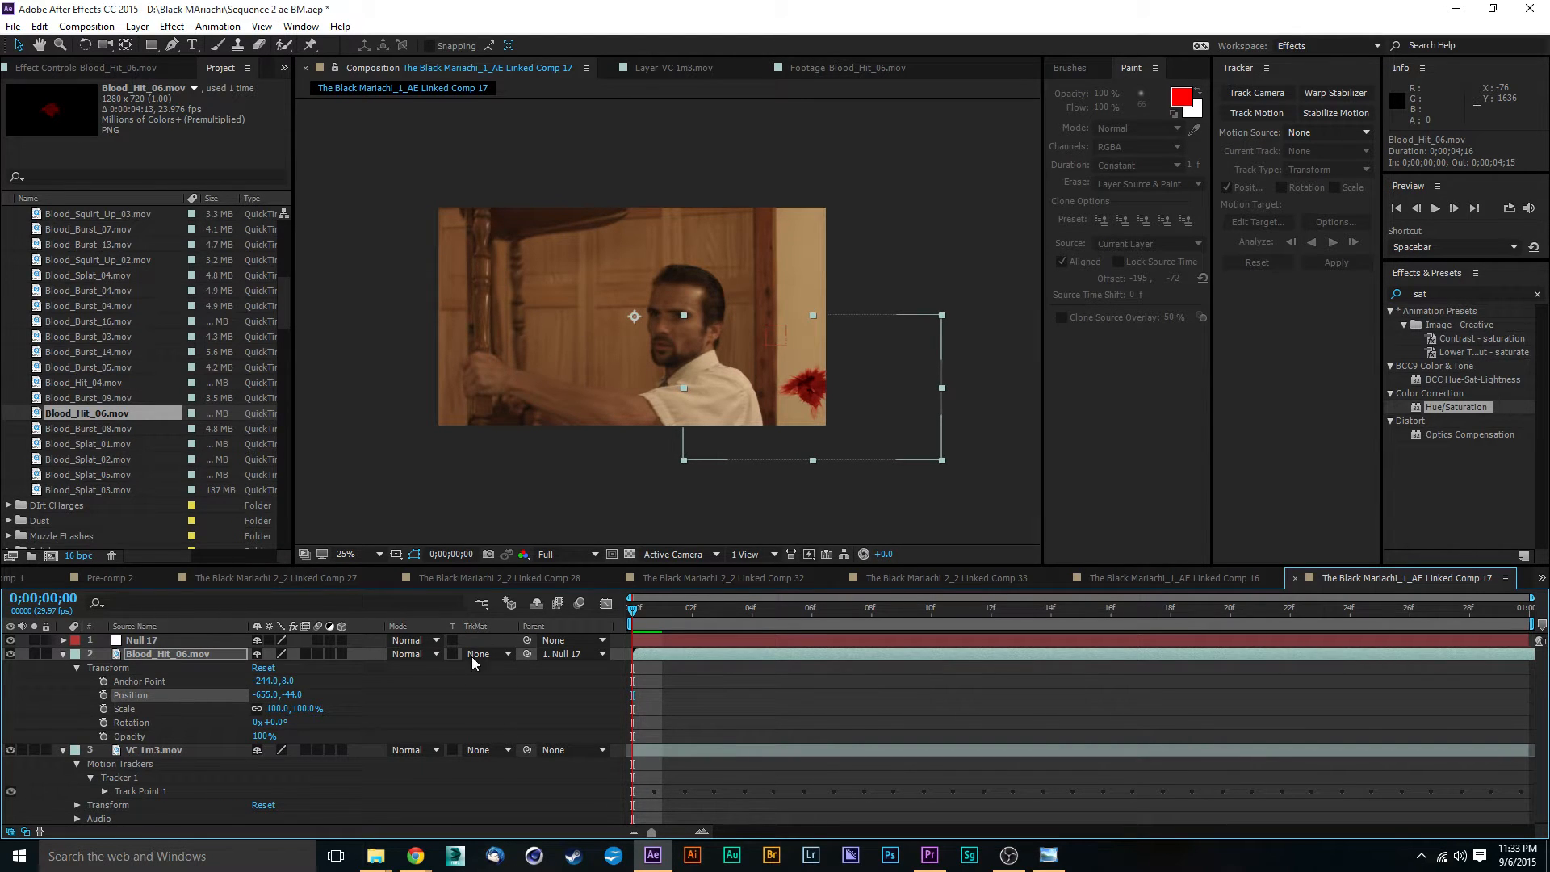
- Play the composition and examine at frame 20 how the blood hit follows the wall and overlaps the actor's hand
click(501, 462)
key(space)
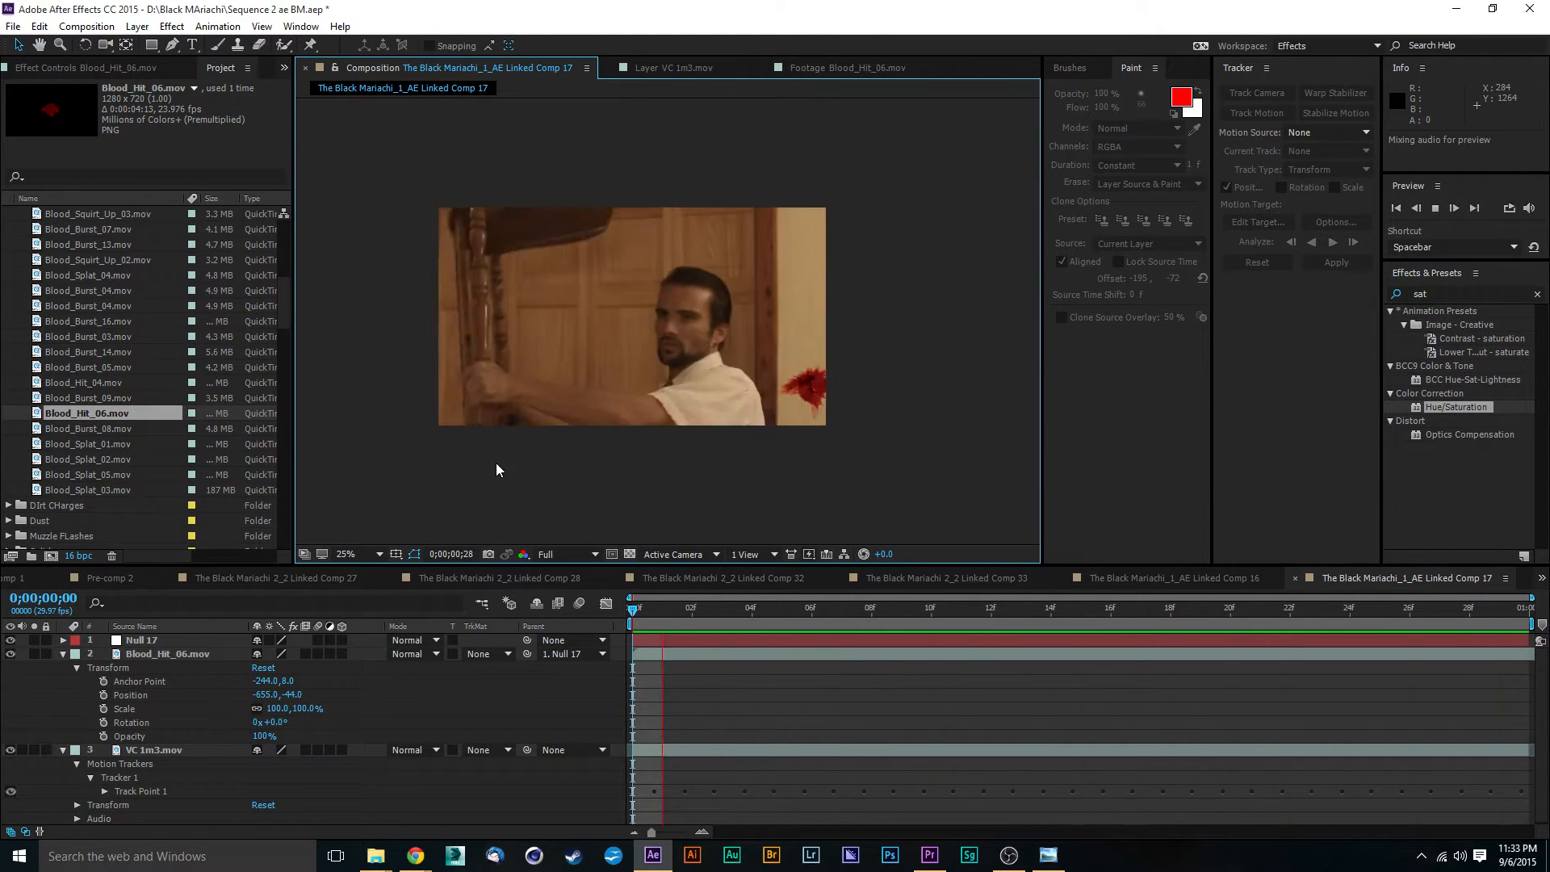
key(space)
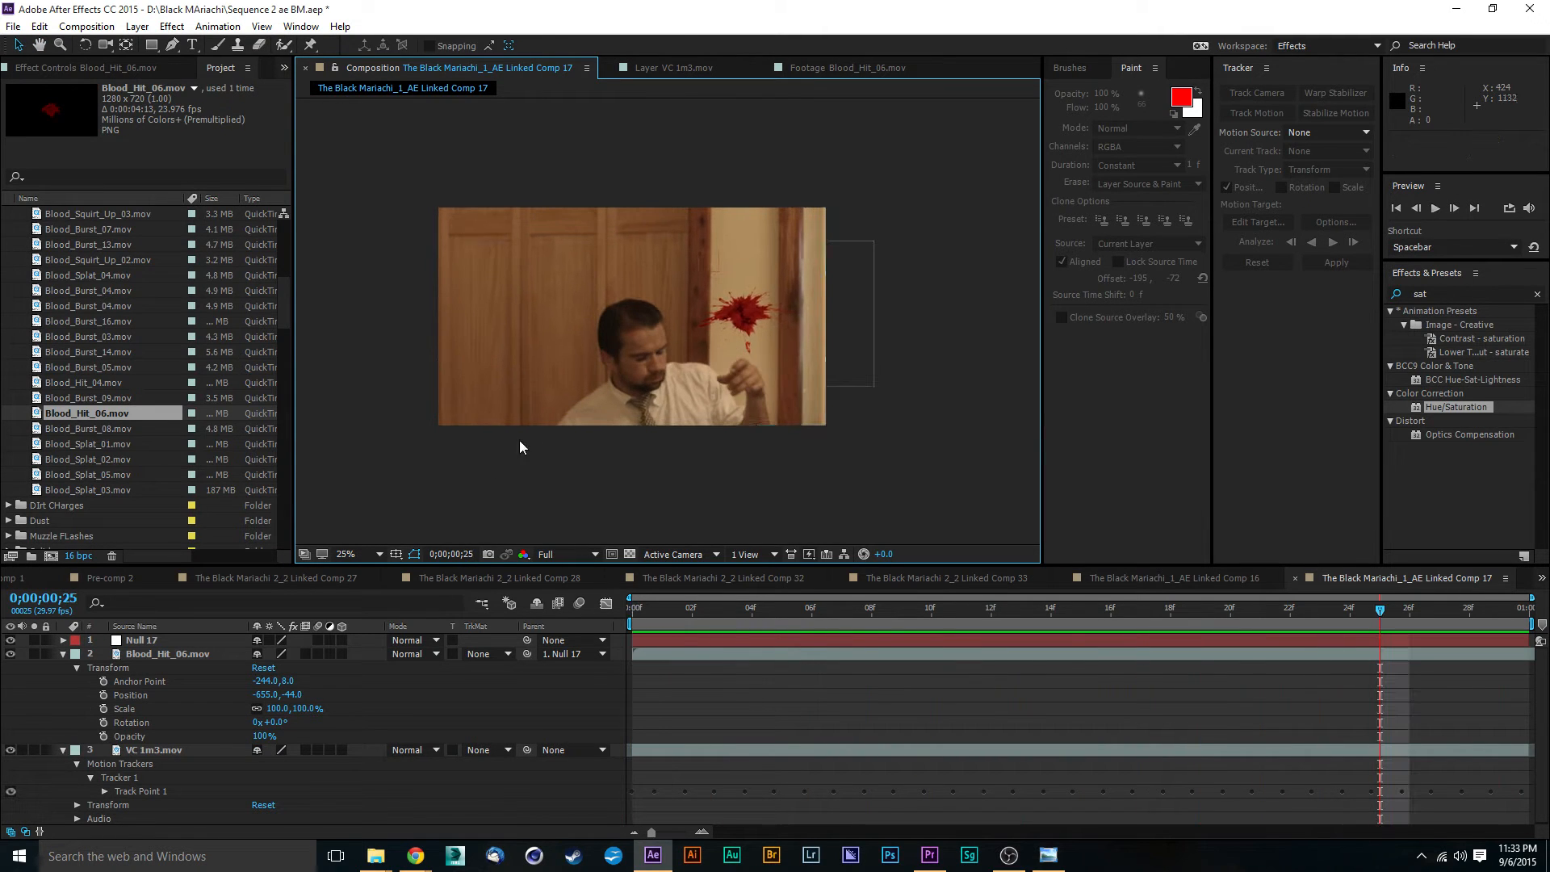
key(space)
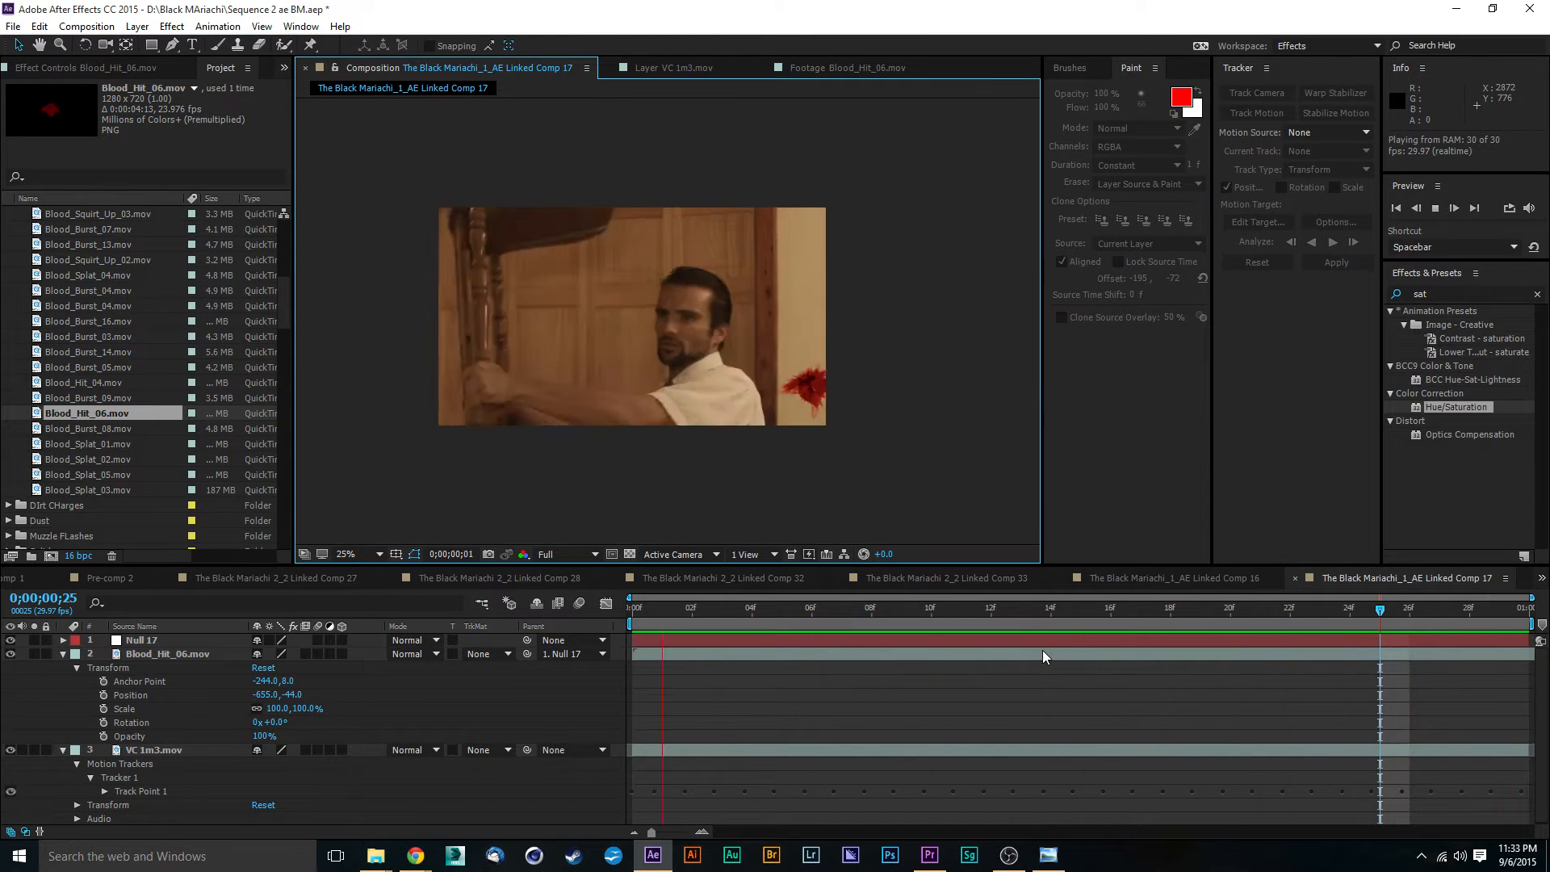
key(space)
drag(751, 614, 1229, 572)
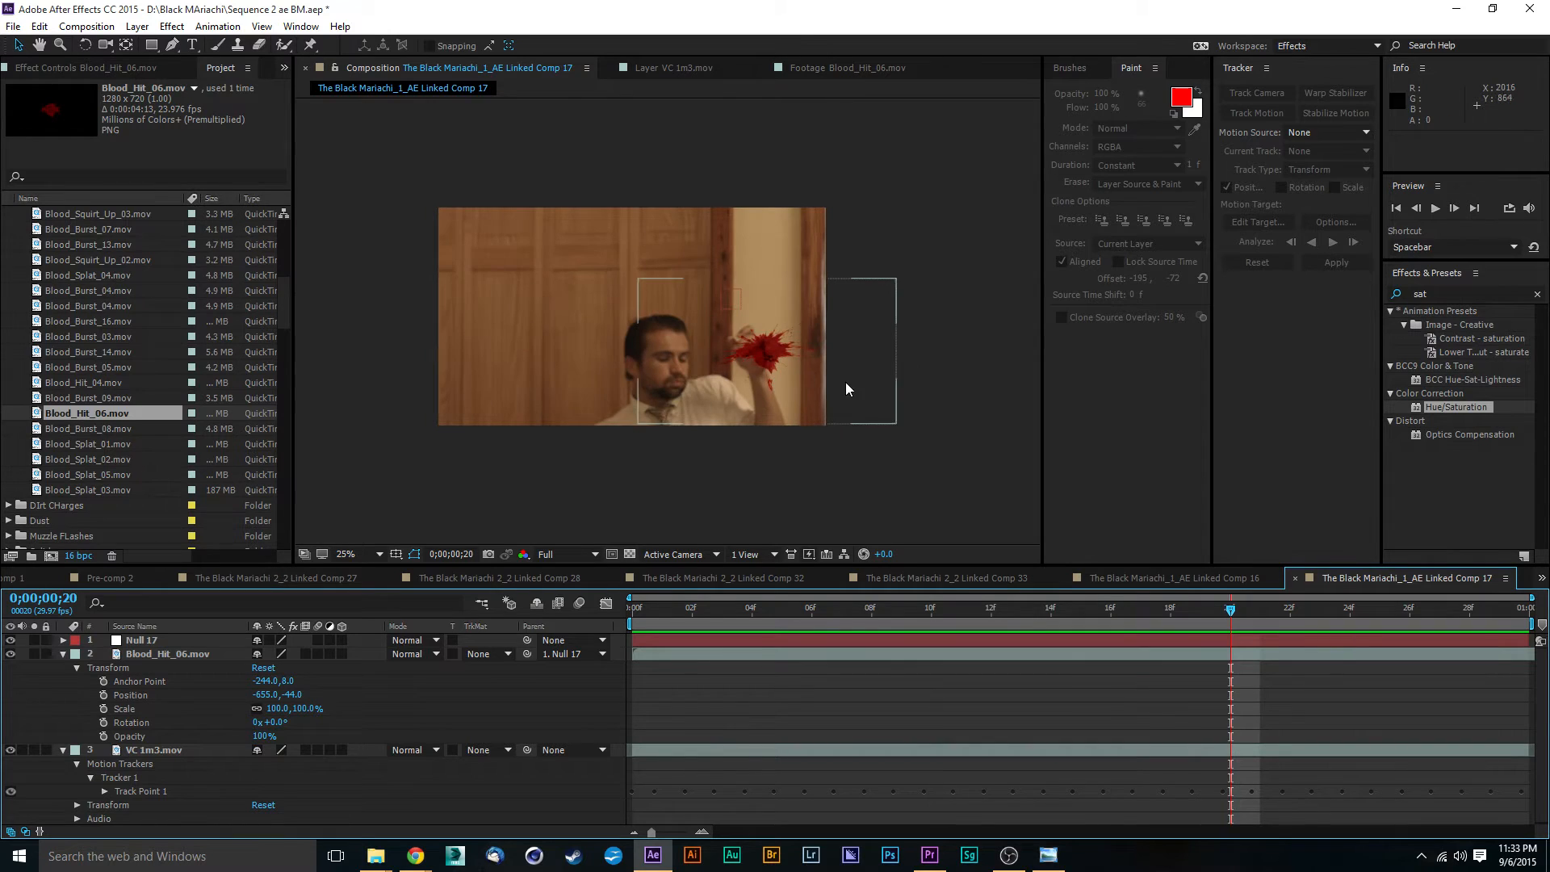
scroll(798, 390, up, 4)
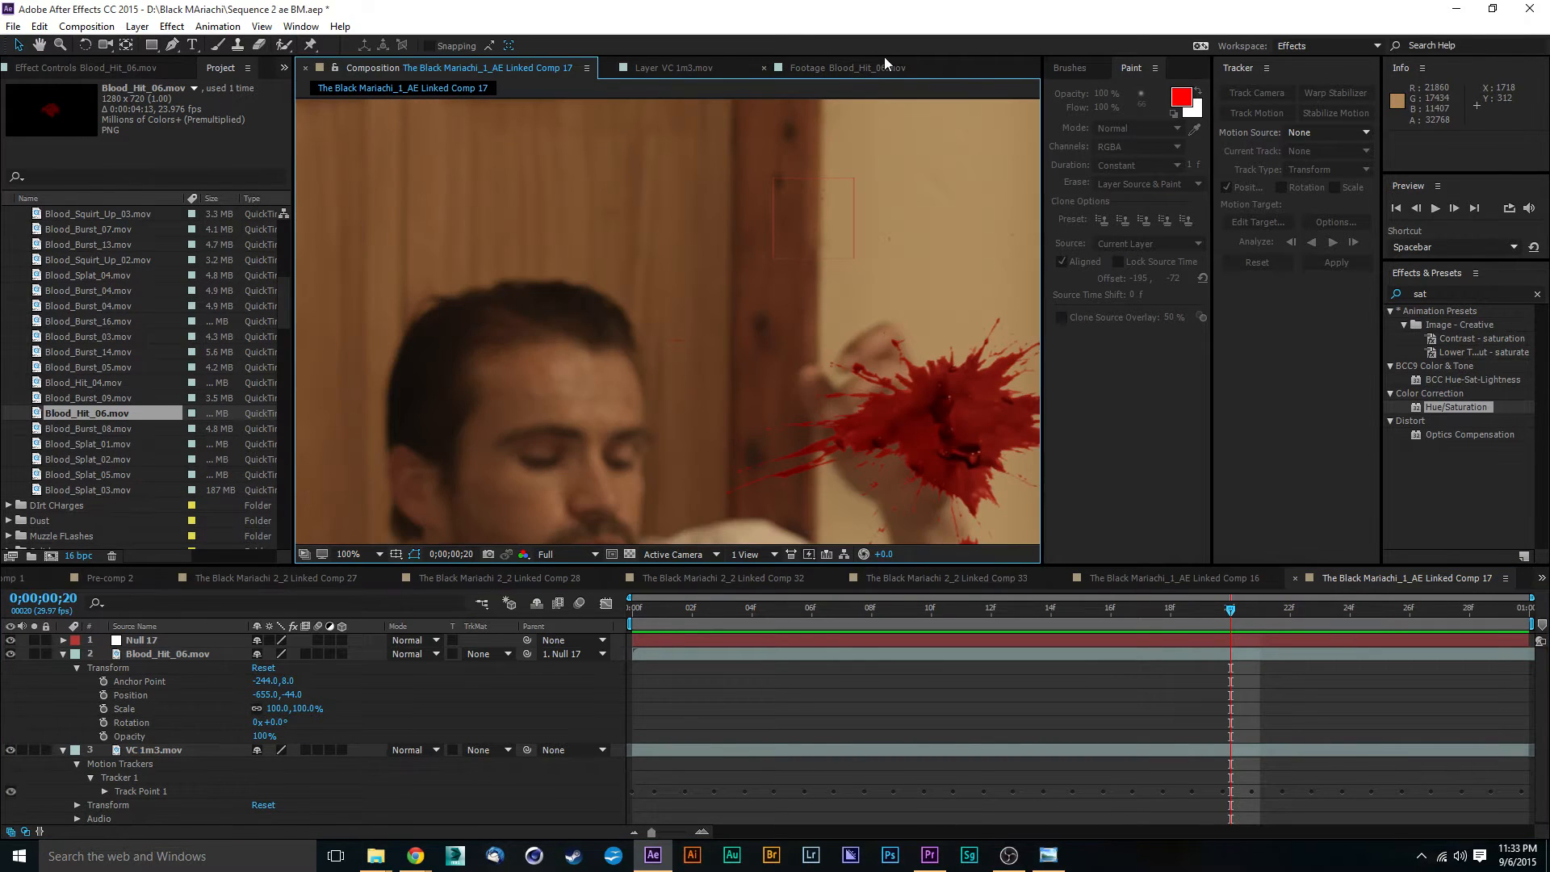
scroll(827, 263, down, 2)
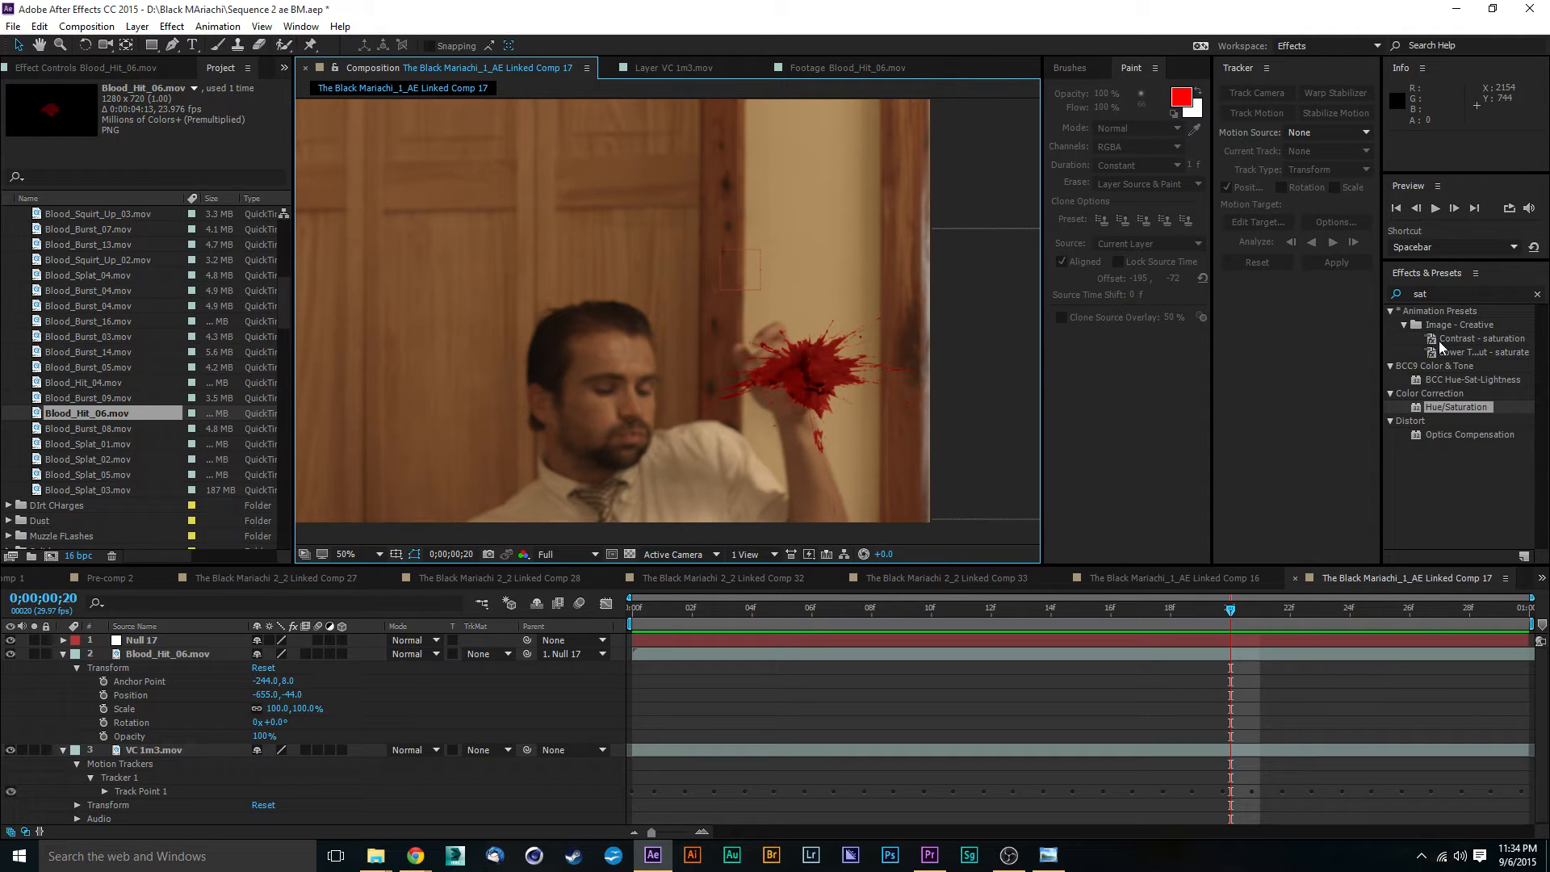
- Apply a Curves effect to the Blood_Hit_06.mov layer and pull the RGB curve's midtones and shadows down to darken the blood
click(1461, 295)
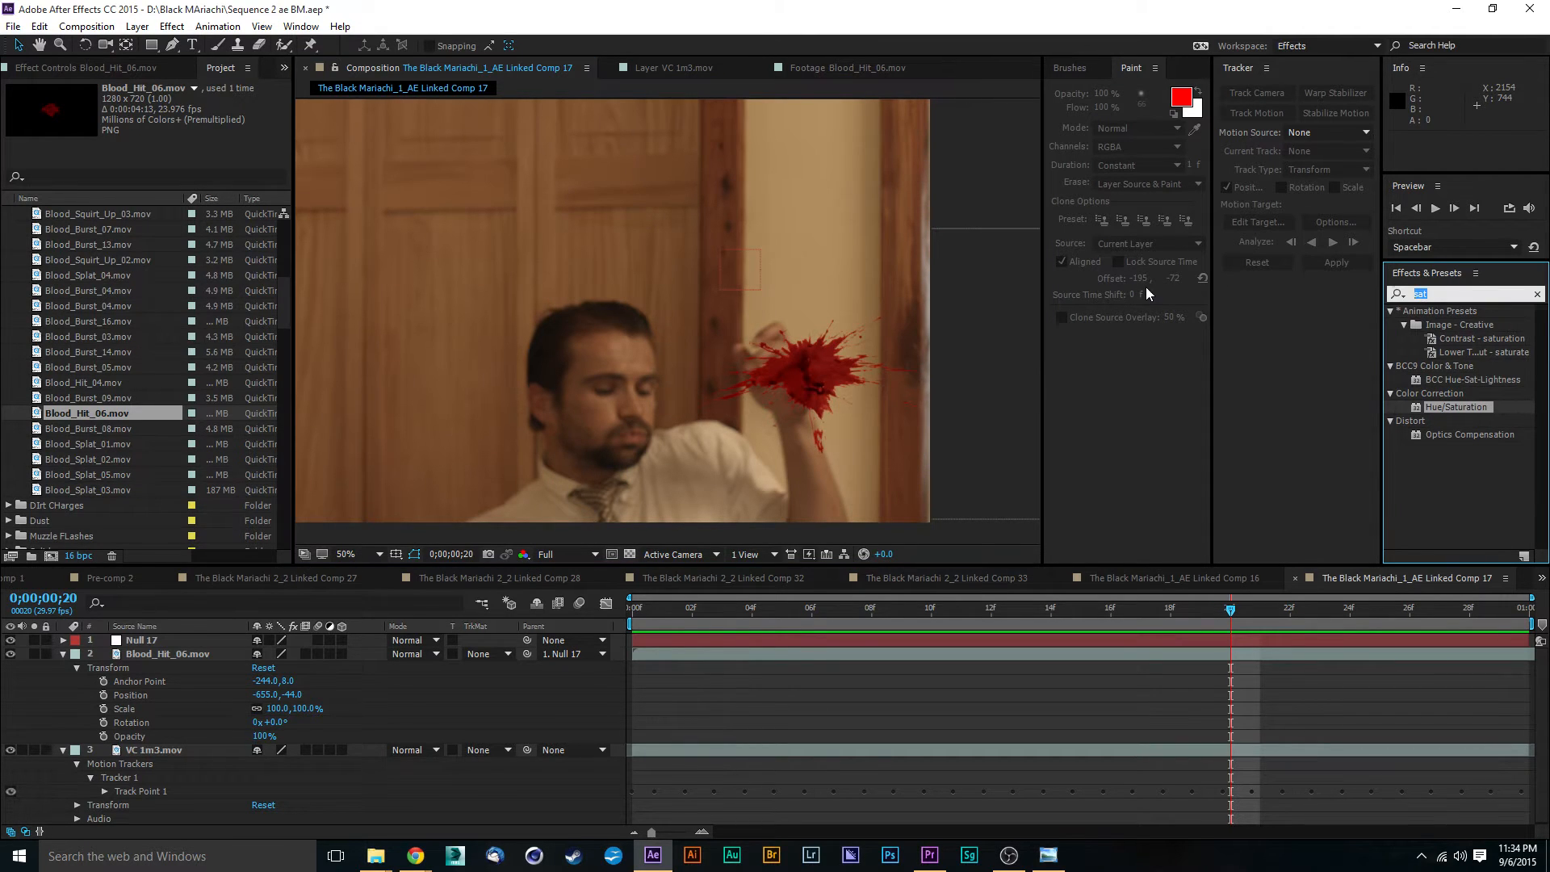
text(curves)
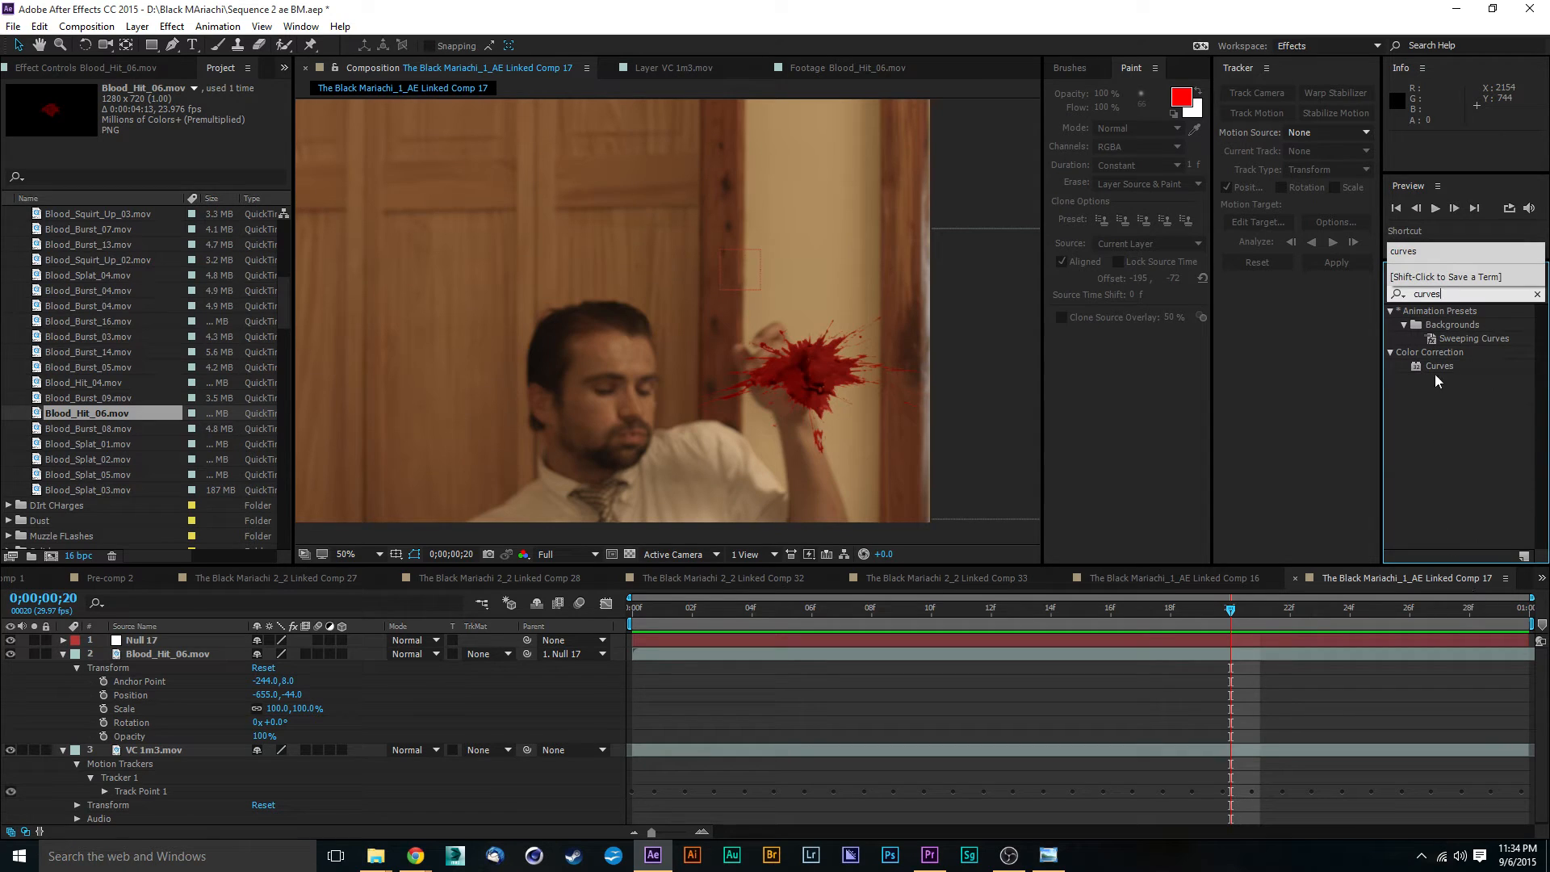
drag(1429, 368, 168, 656)
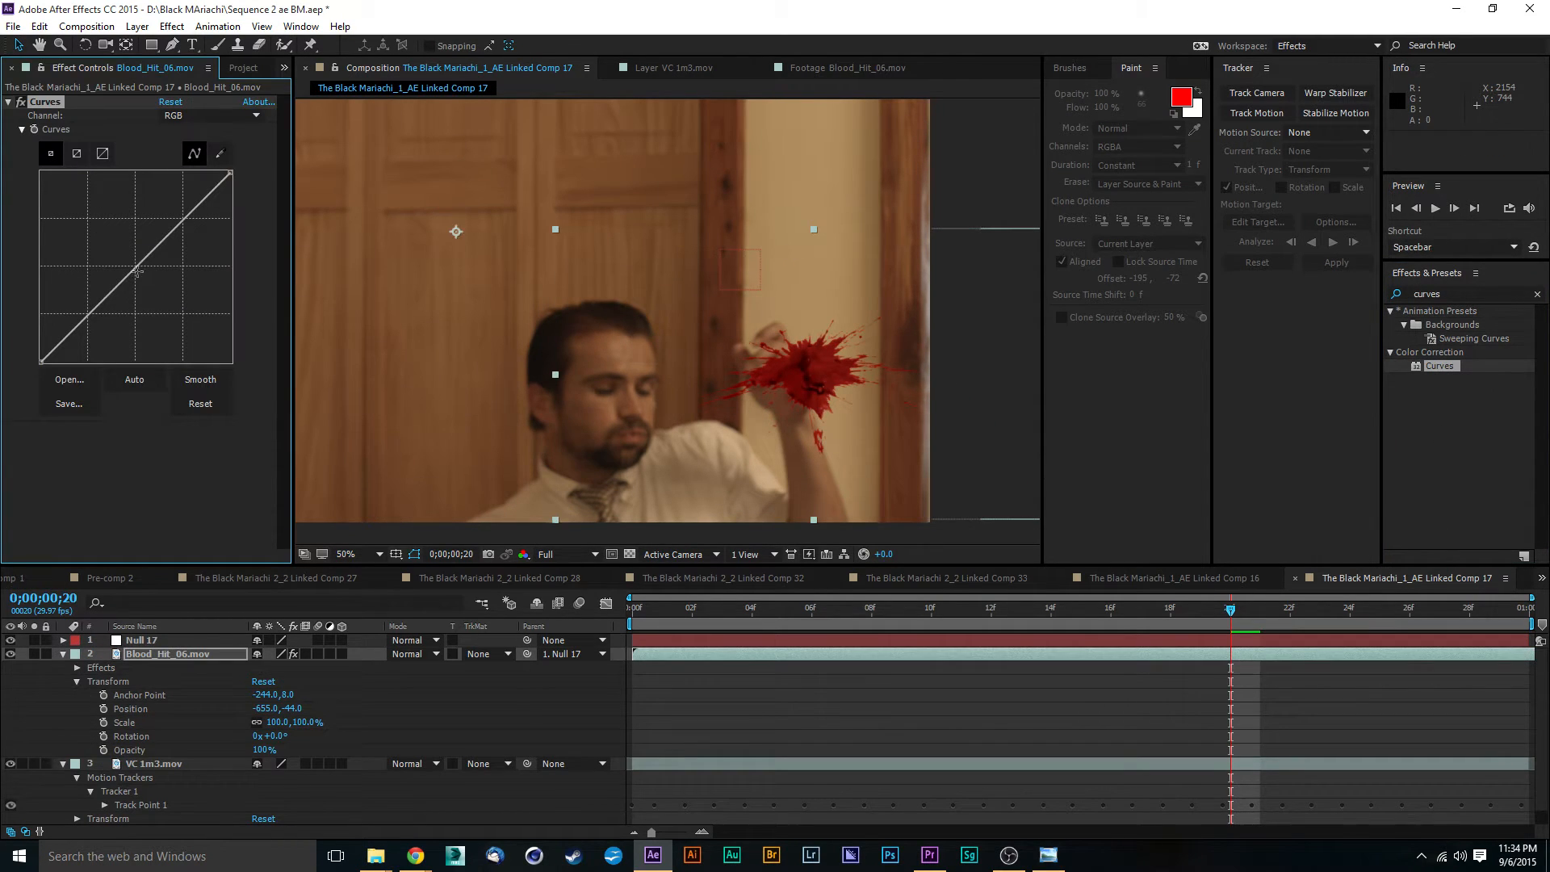
mouse_move(138, 271)
mouse_down()
mouse_move(154, 290)
mouse_move(147, 279)
mouse_up()
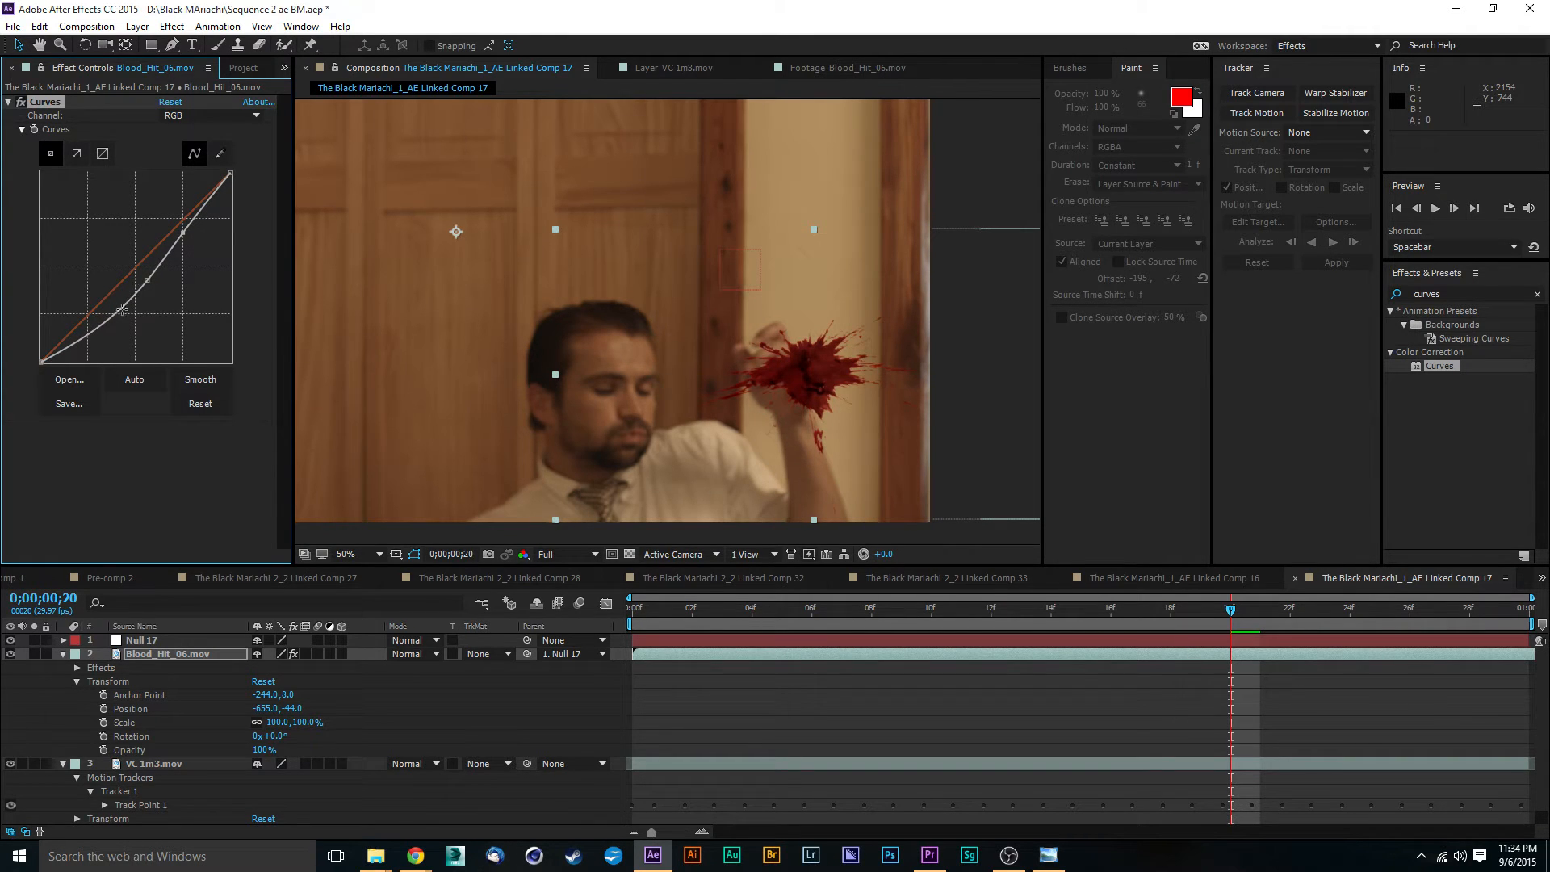
drag(122, 310, 118, 309)
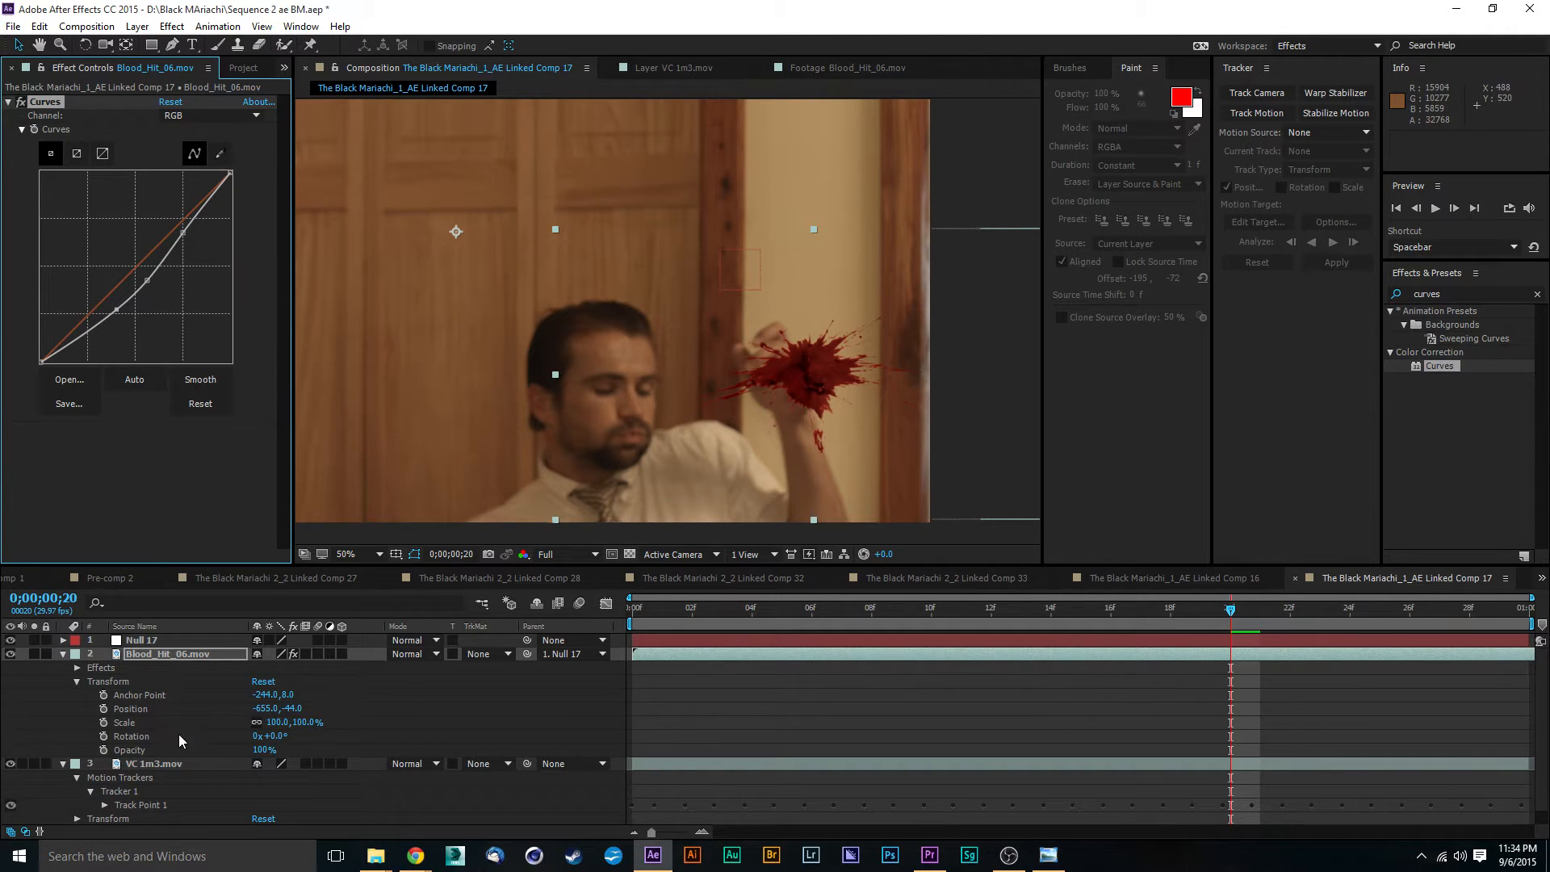
- Hide the Blood_Hit_06.mov layer, duplicate the VC 1m3.mov layer and place the copy directly above the blood layer
click(64, 653)
click(10, 653)
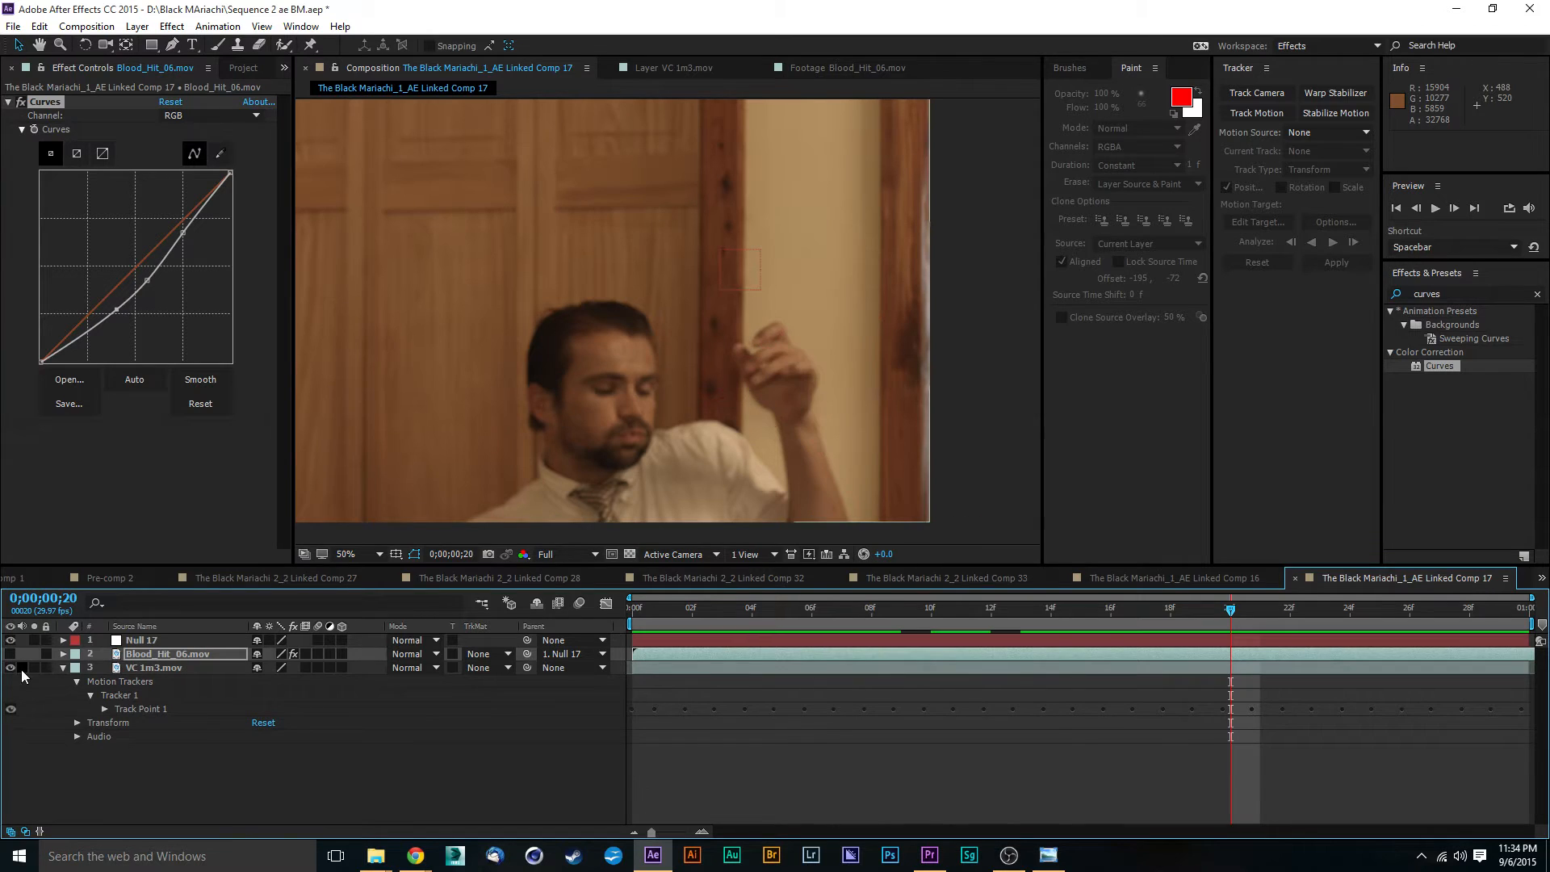
click(168, 668)
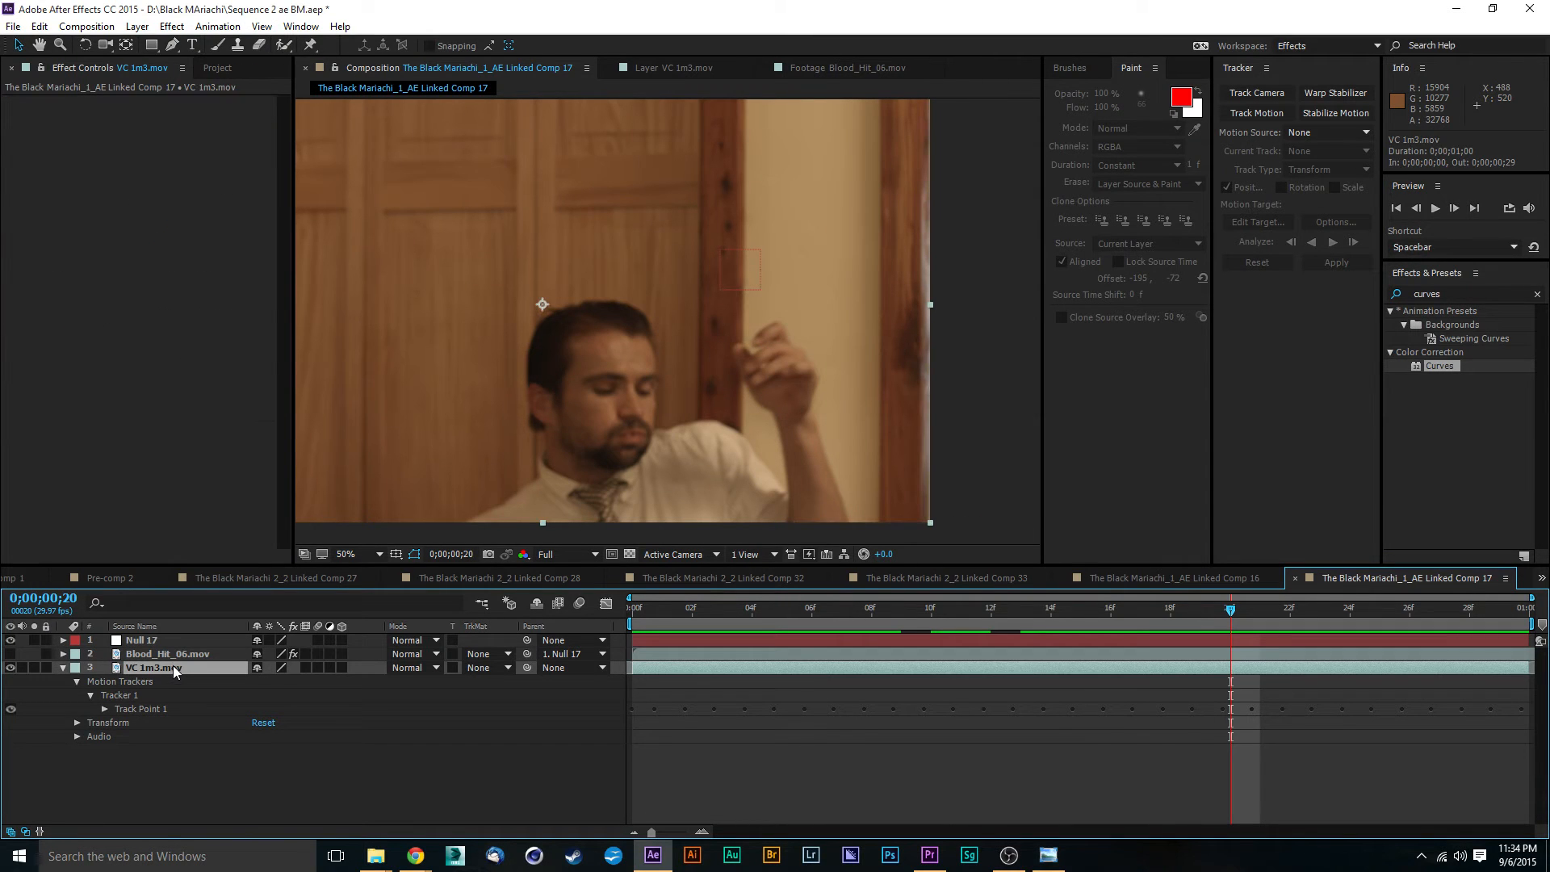
key(ctrl+d)
drag(162, 672, 163, 647)
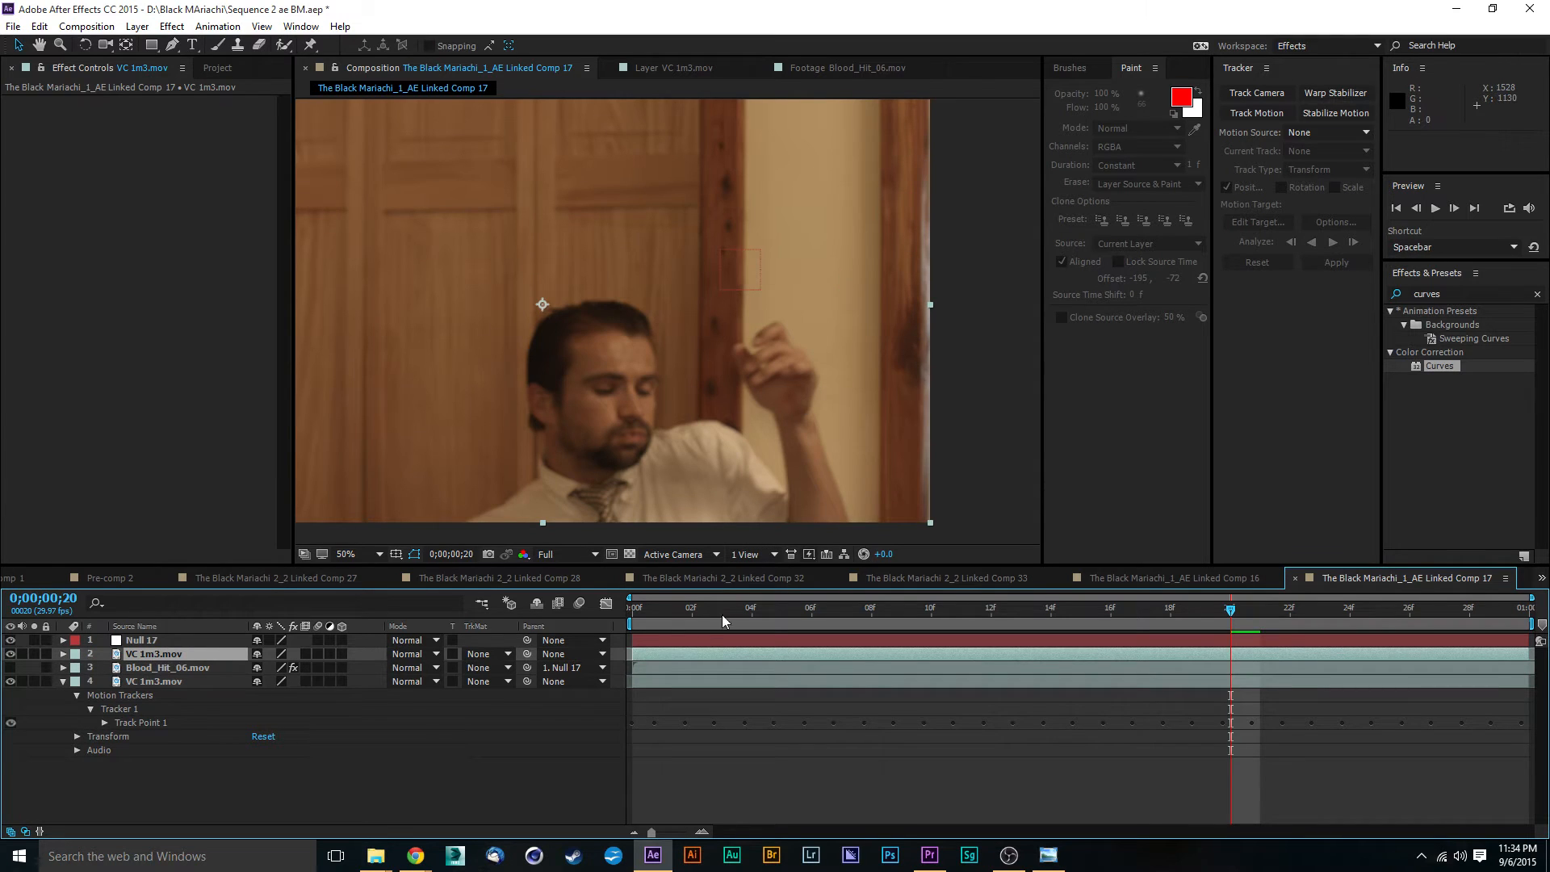
- Show Blood_Hit_06.mov with the VC 1m3.mov copy hidden, and examine between frames 0 and 13 where the actor overlaps the blood
drag(667, 616, 612, 623)
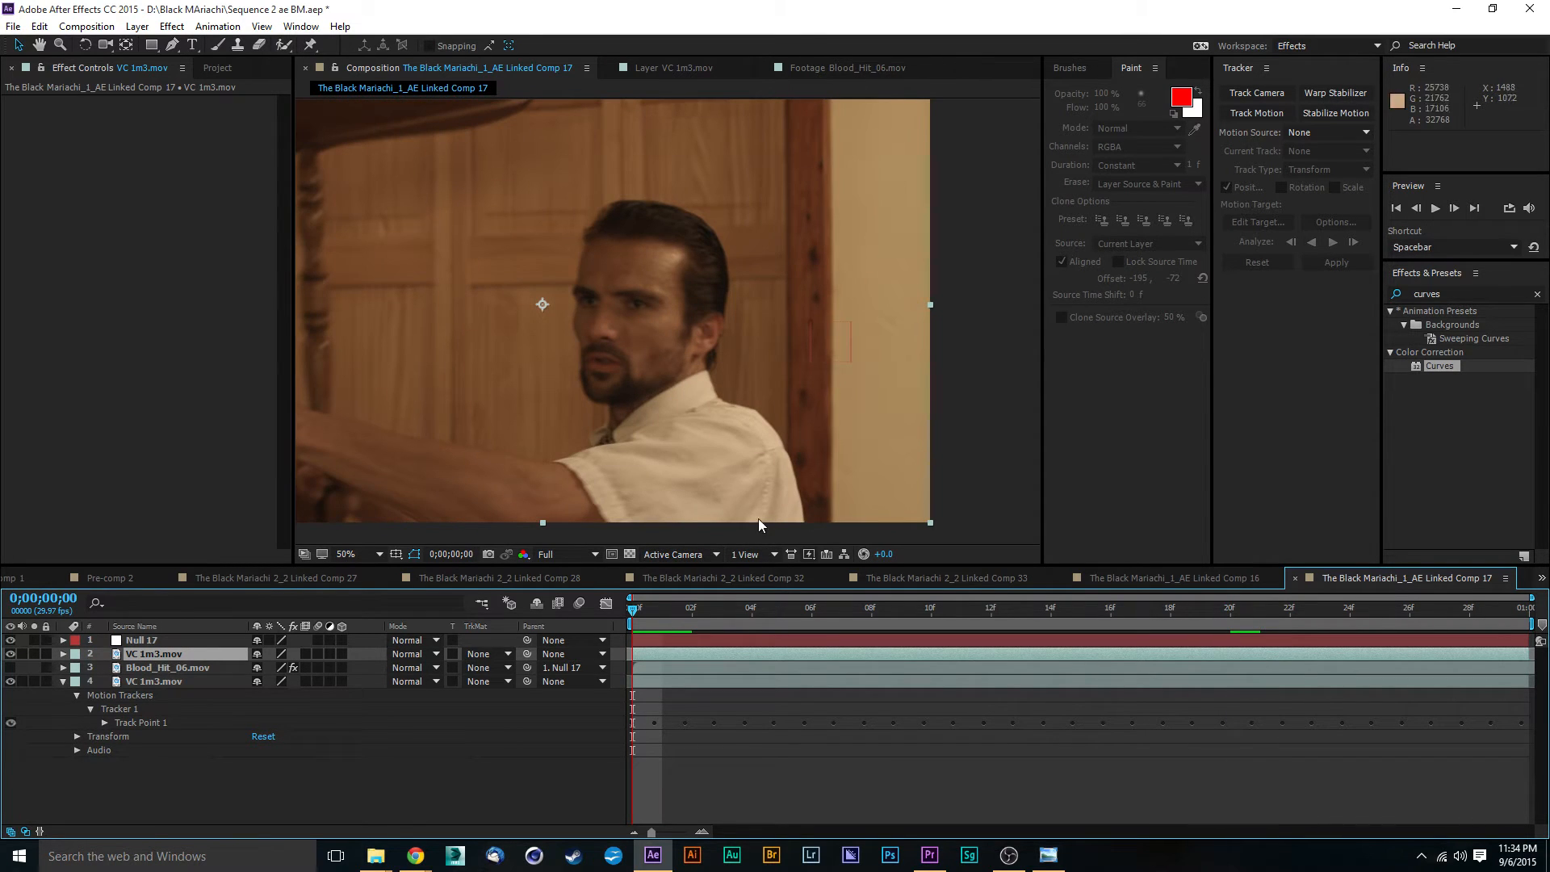
key(space)
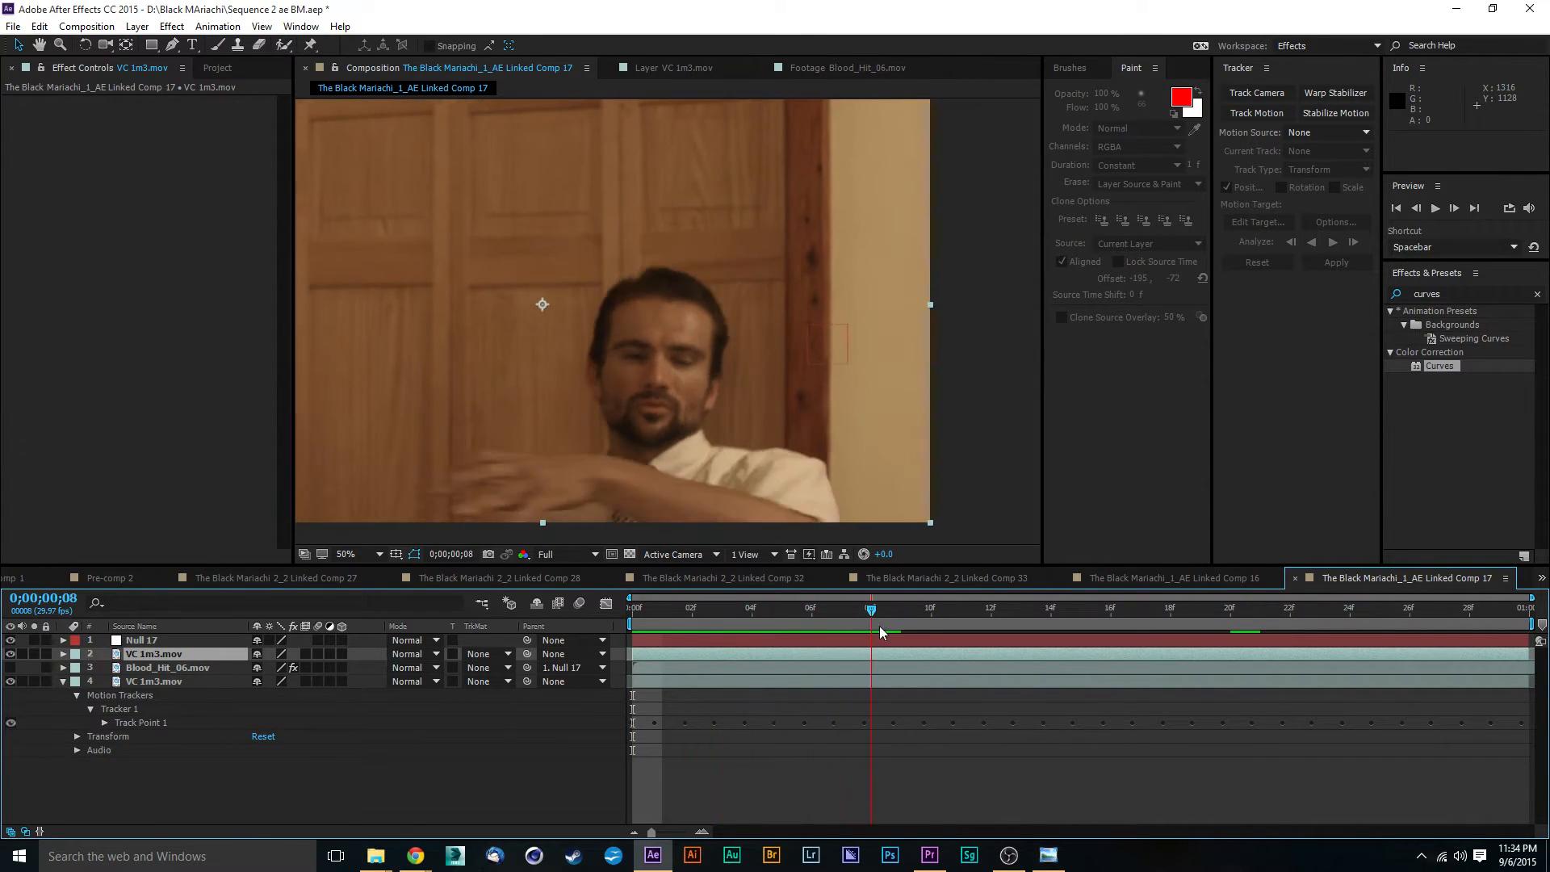
click(10, 654)
click(53, 669)
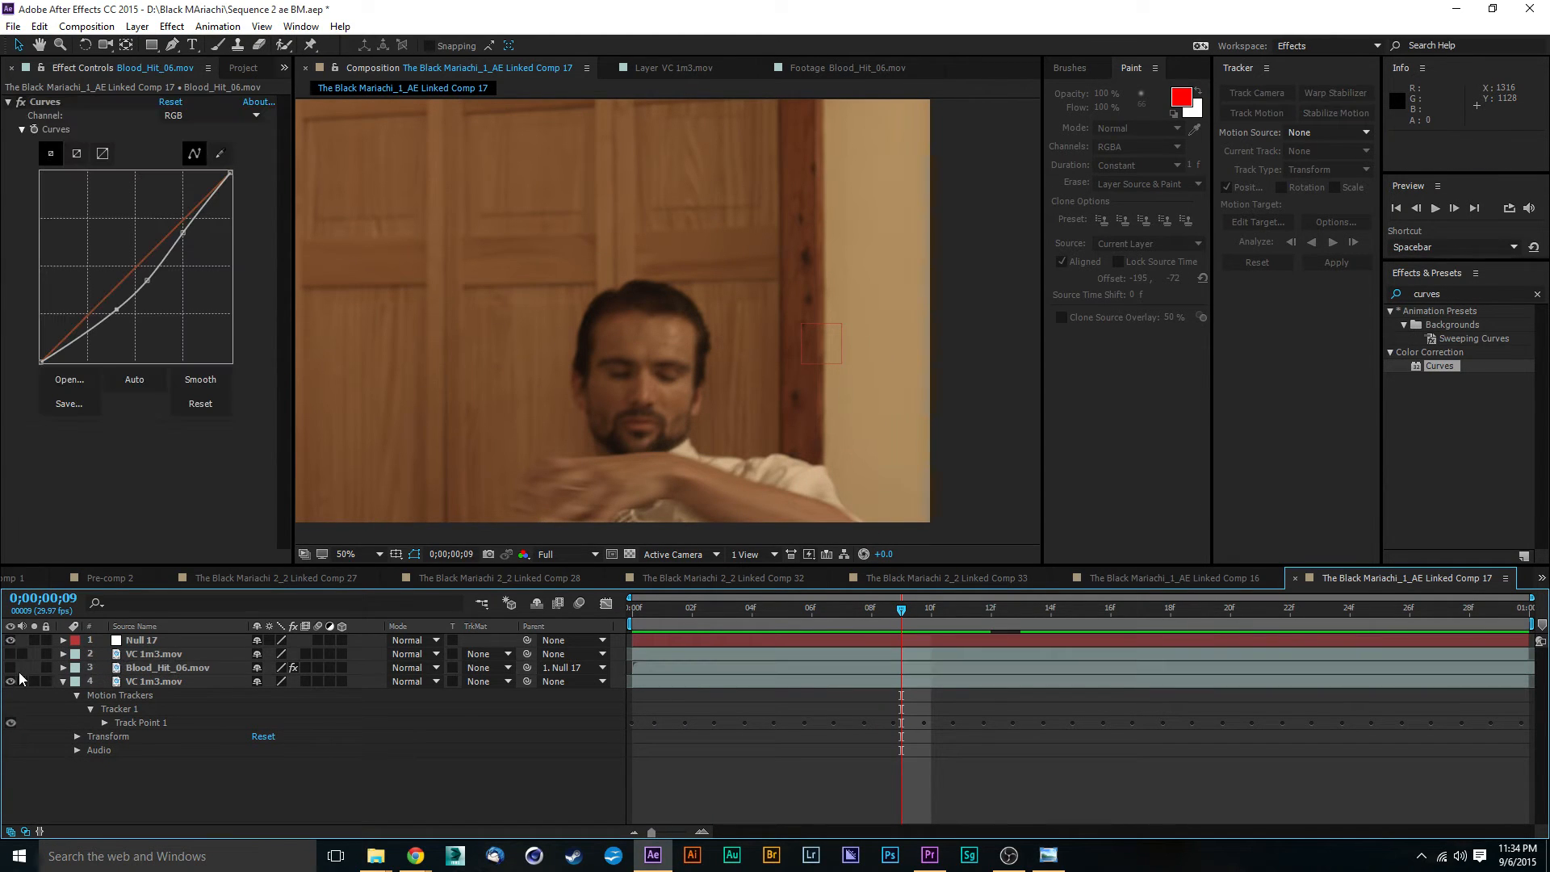
click(10, 667)
scroll(986, 477, down, 2)
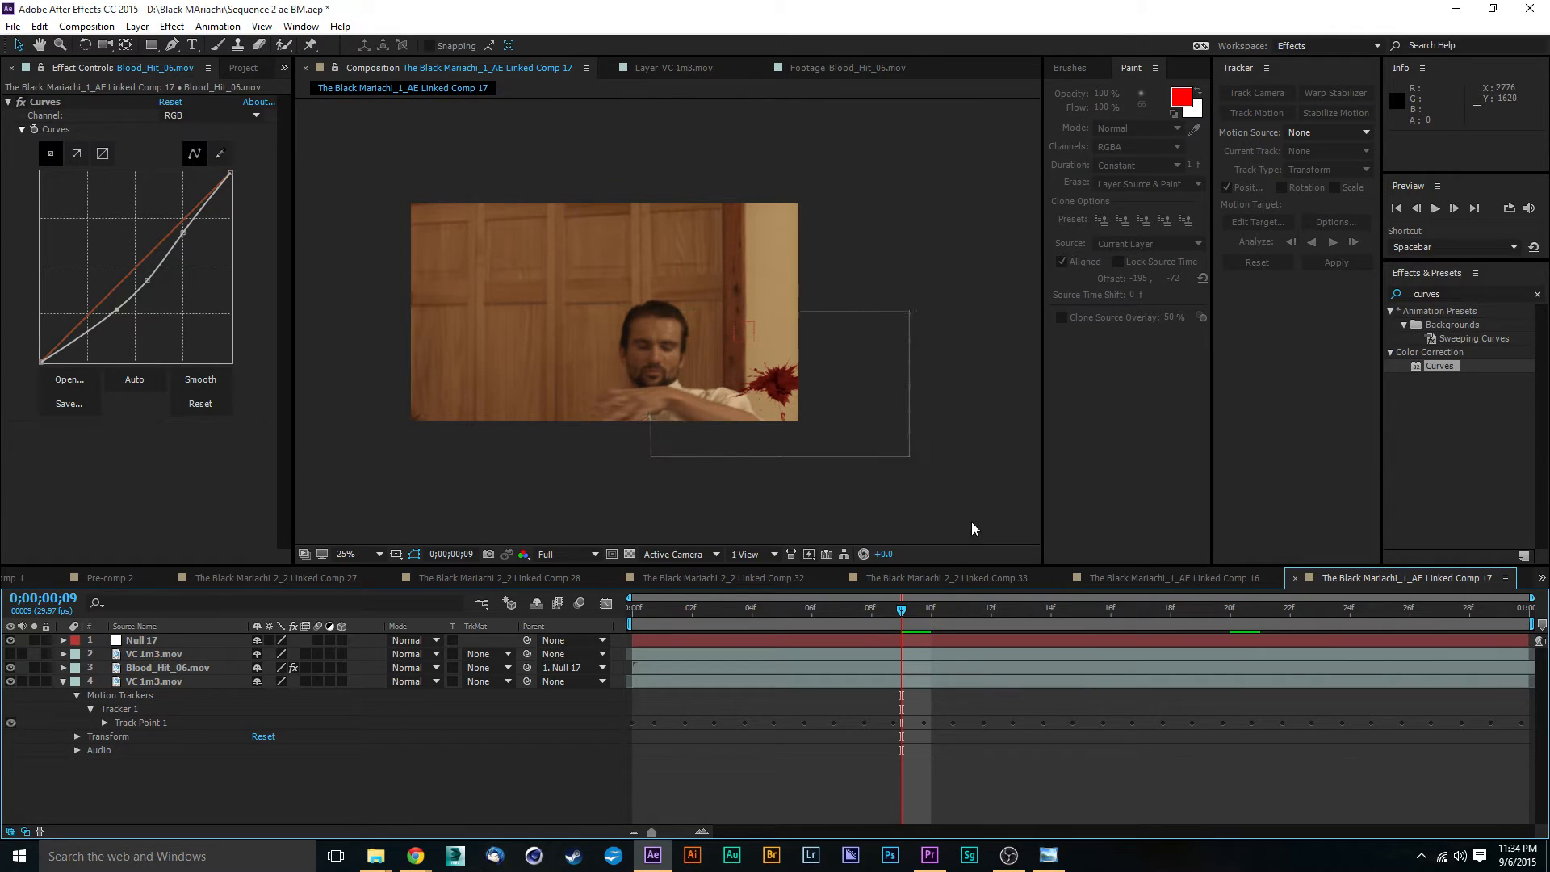
drag(886, 616, 718, 624)
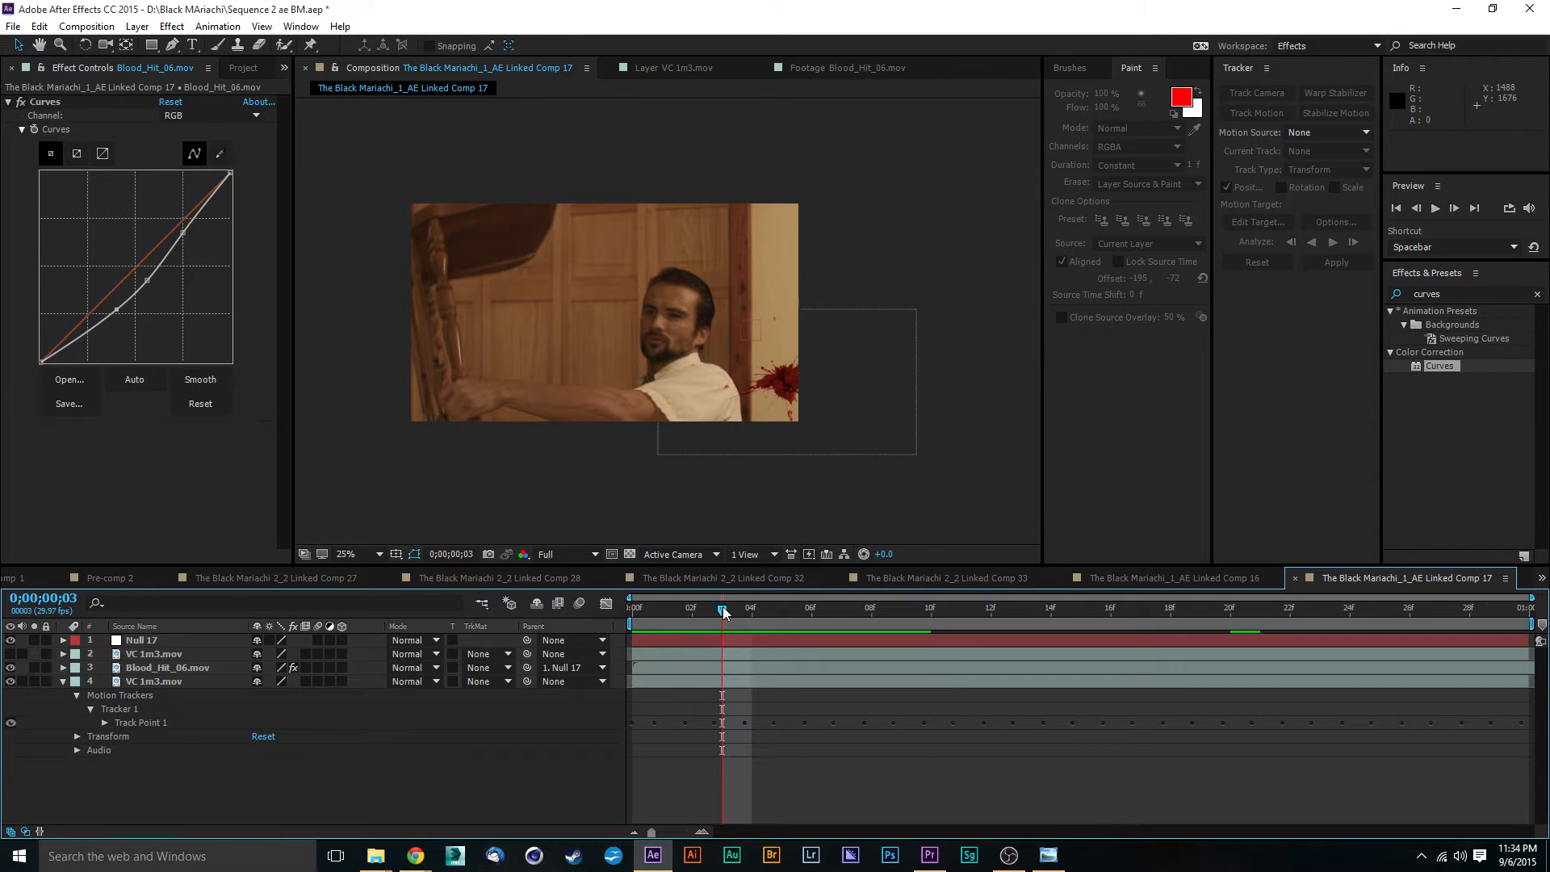
drag(725, 615, 662, 633)
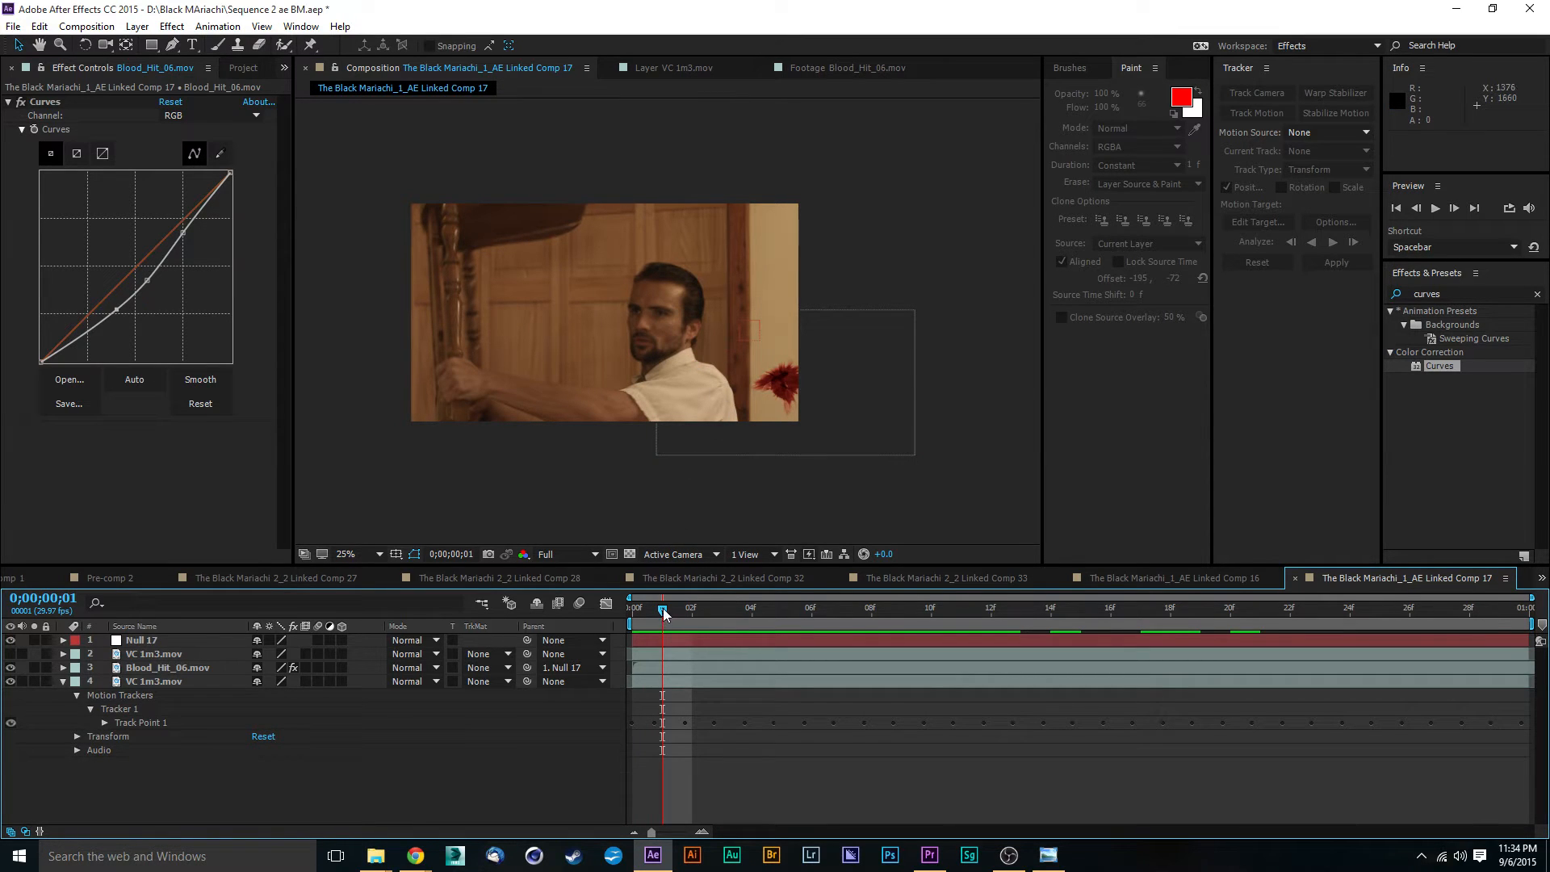
drag(668, 619, 1024, 610)
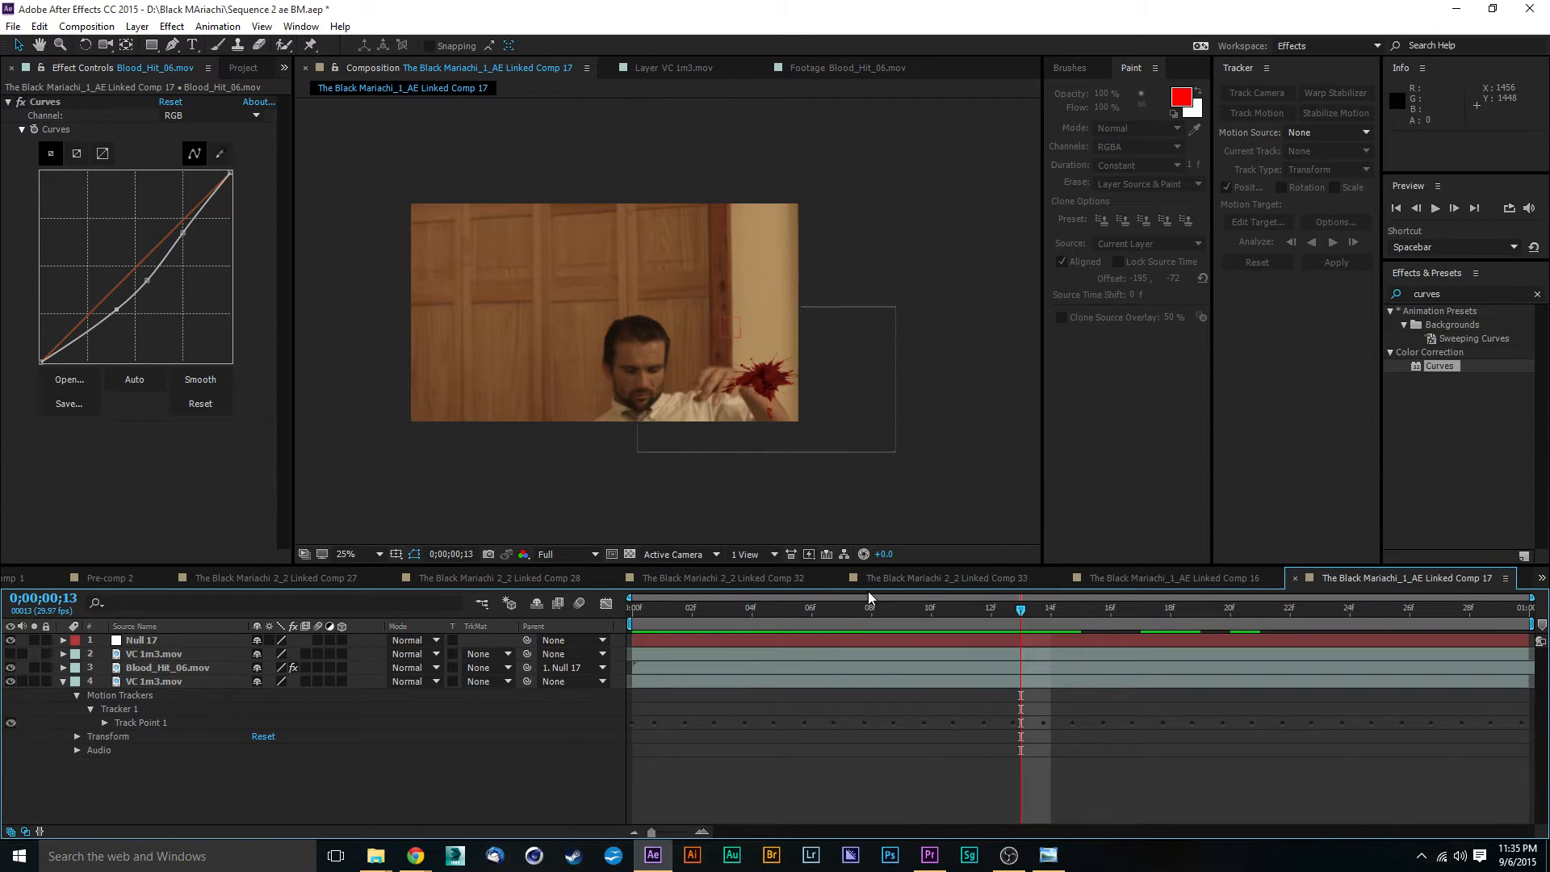
drag(652, 619, 523, 615)
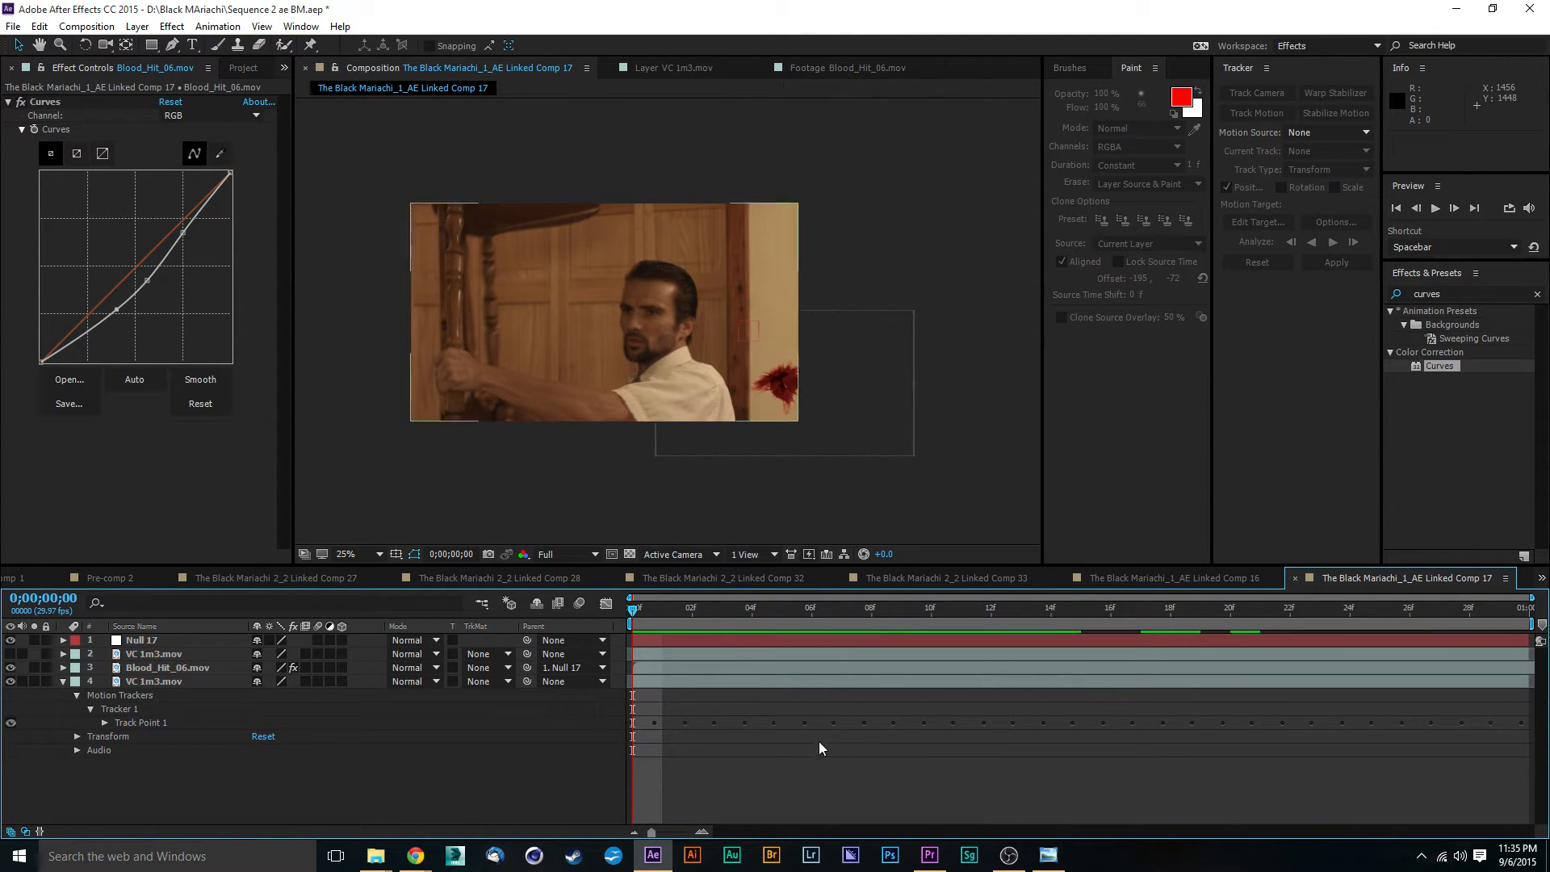
- Show the upper VC 1m3.mov copy and start a Pen mask at frame 0, tracing the actor's back and shoulder up to the collar
click(158, 656)
click(10, 653)
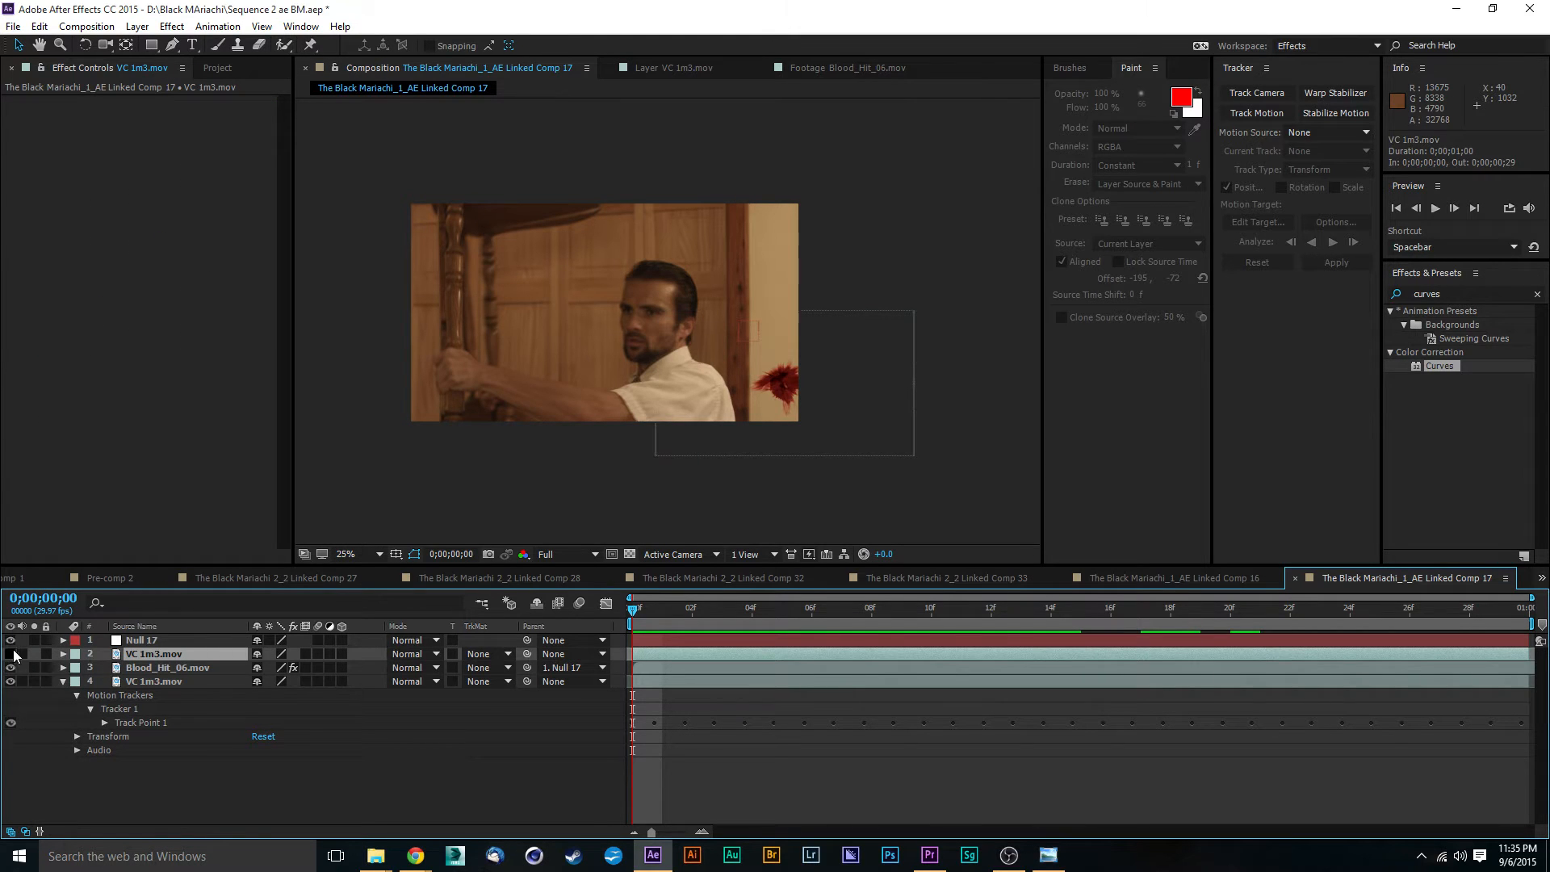
scroll(710, 395, up, 1)
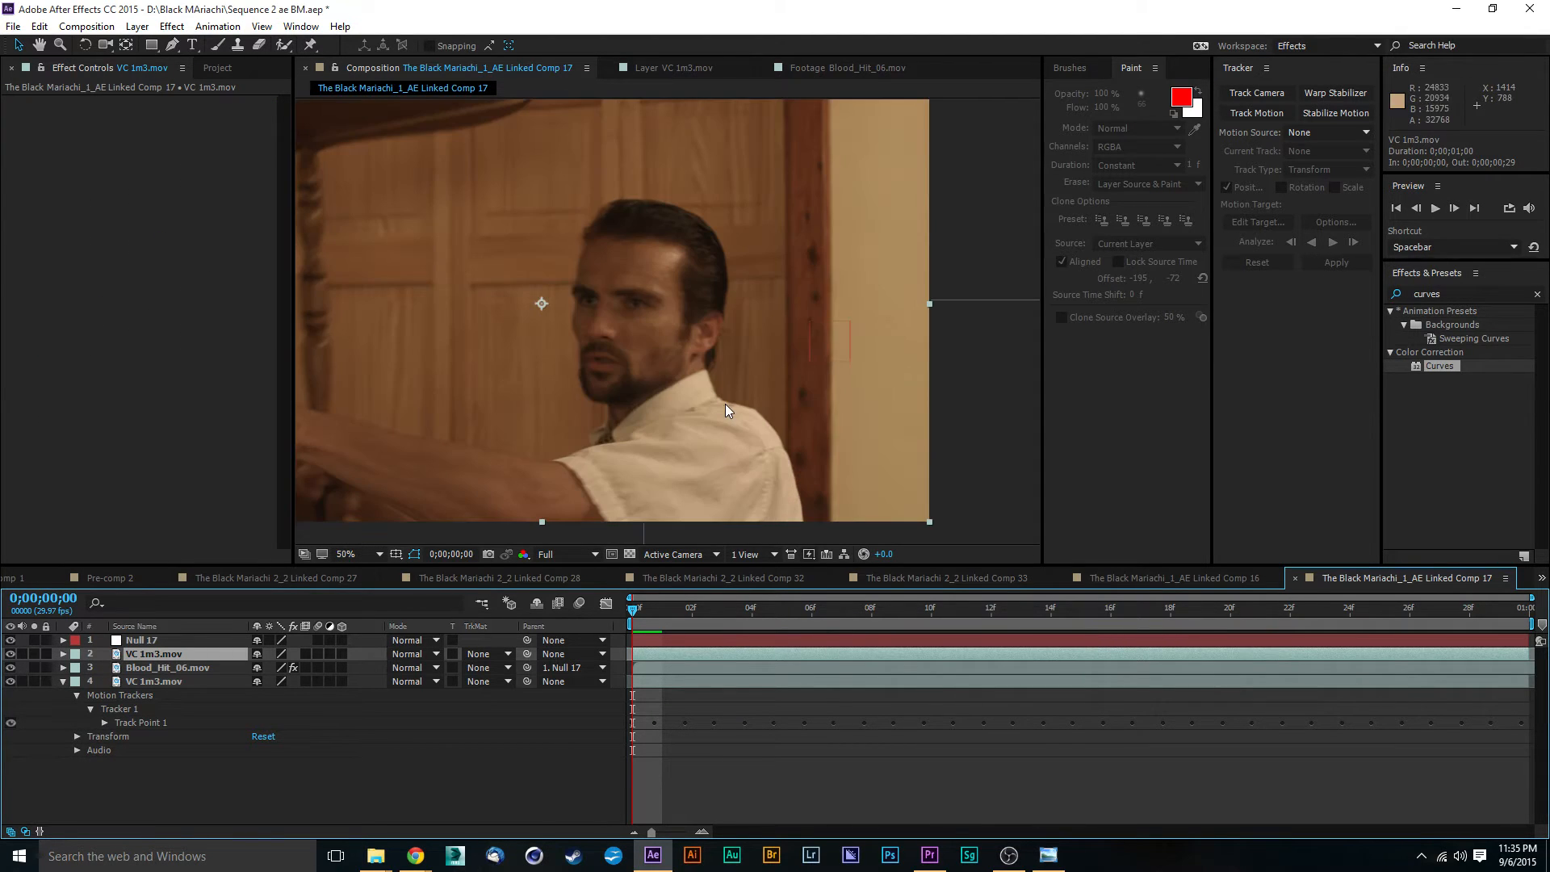
scroll(822, 339, up, 1)
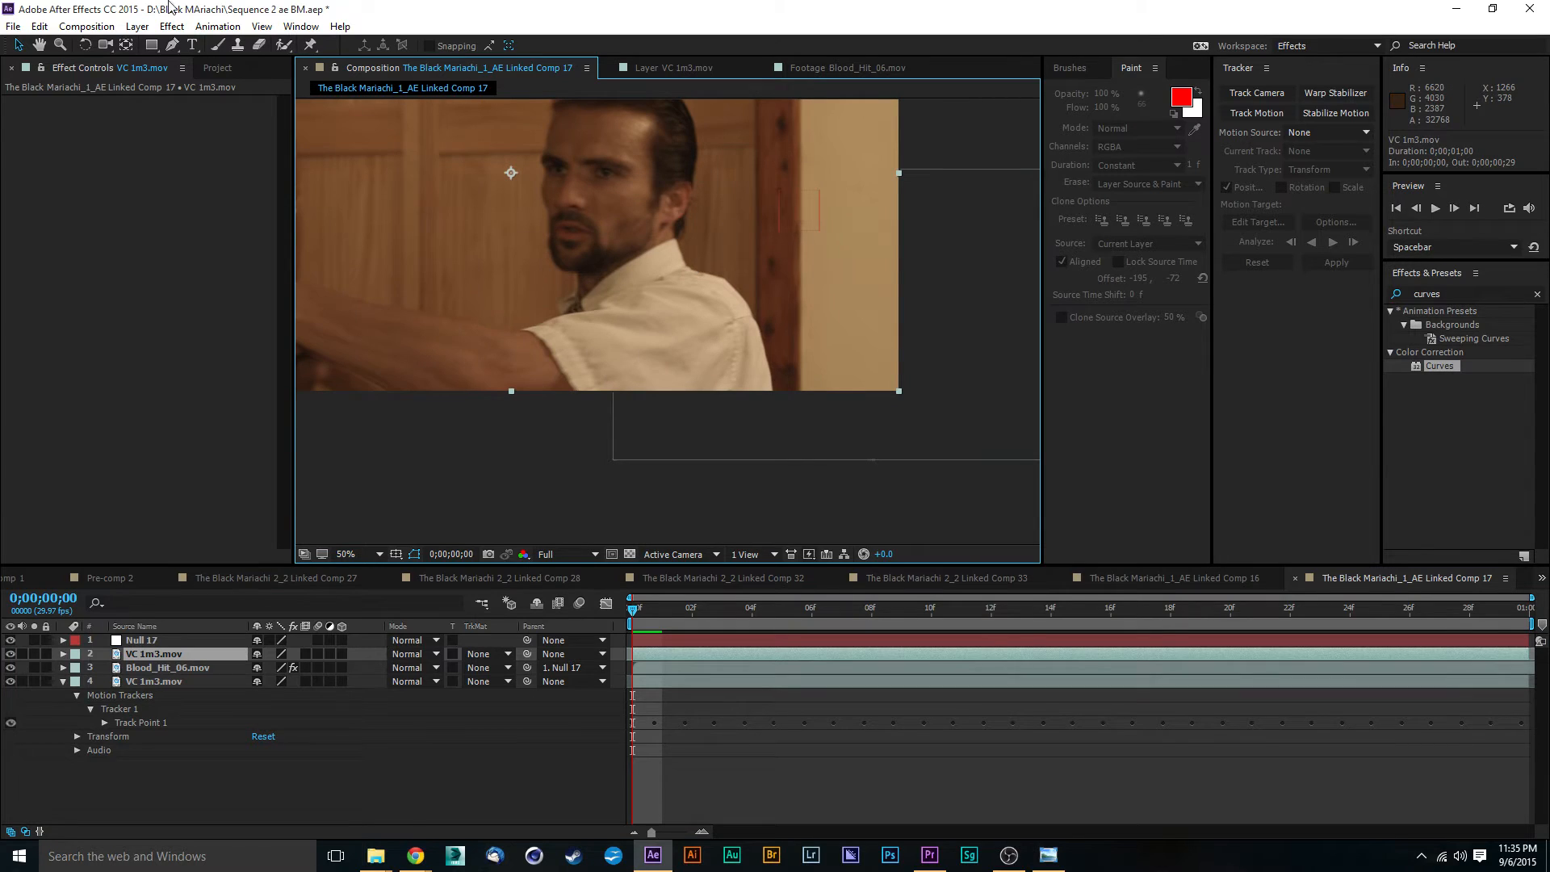
click(171, 46)
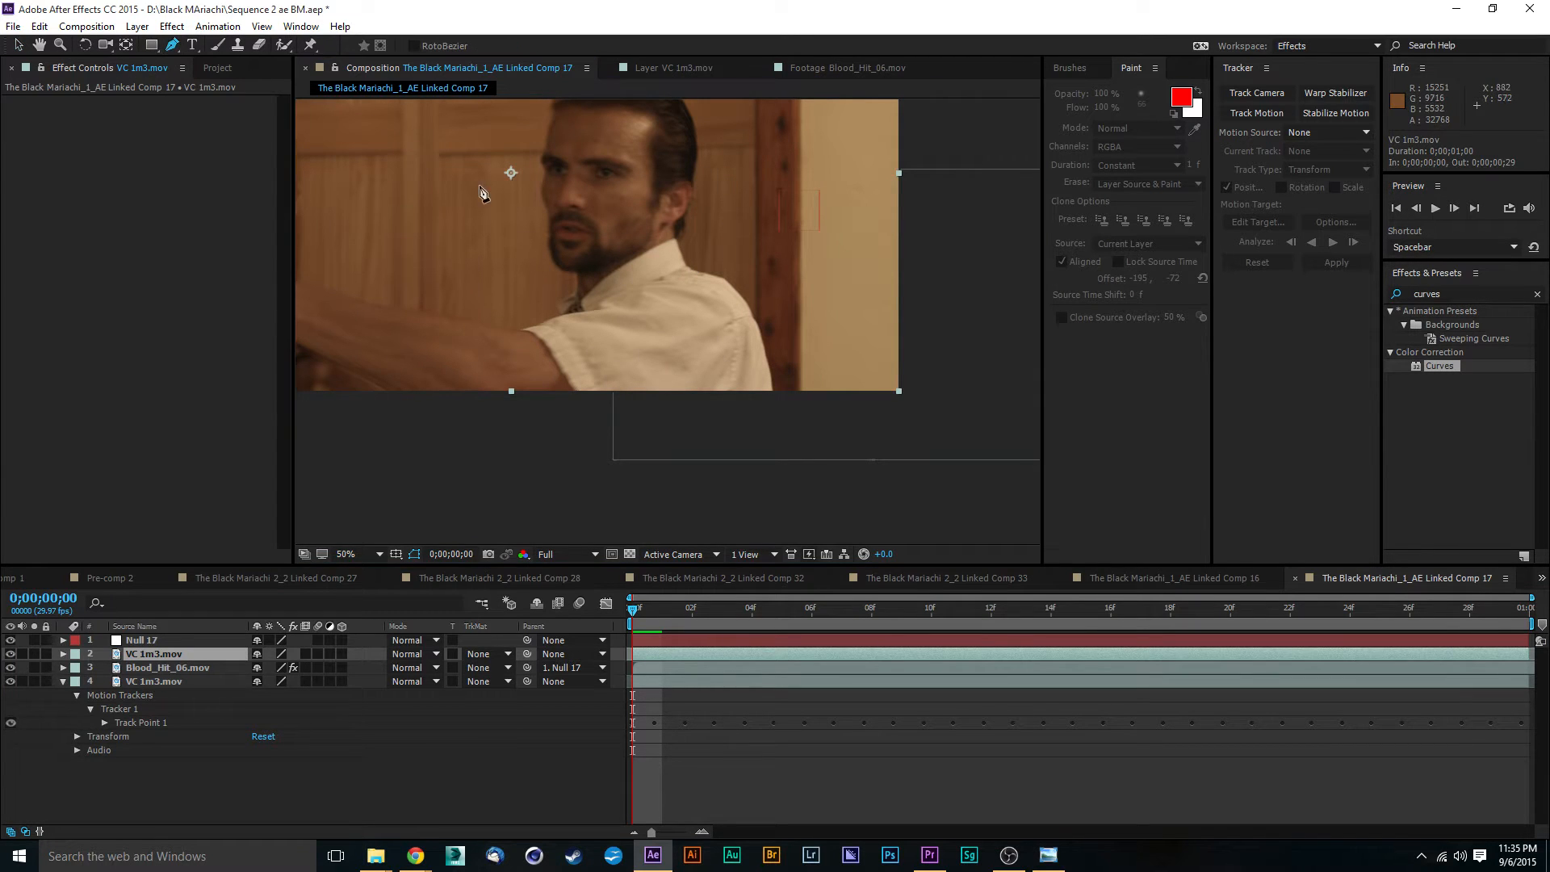
scroll(882, 433, up, 2)
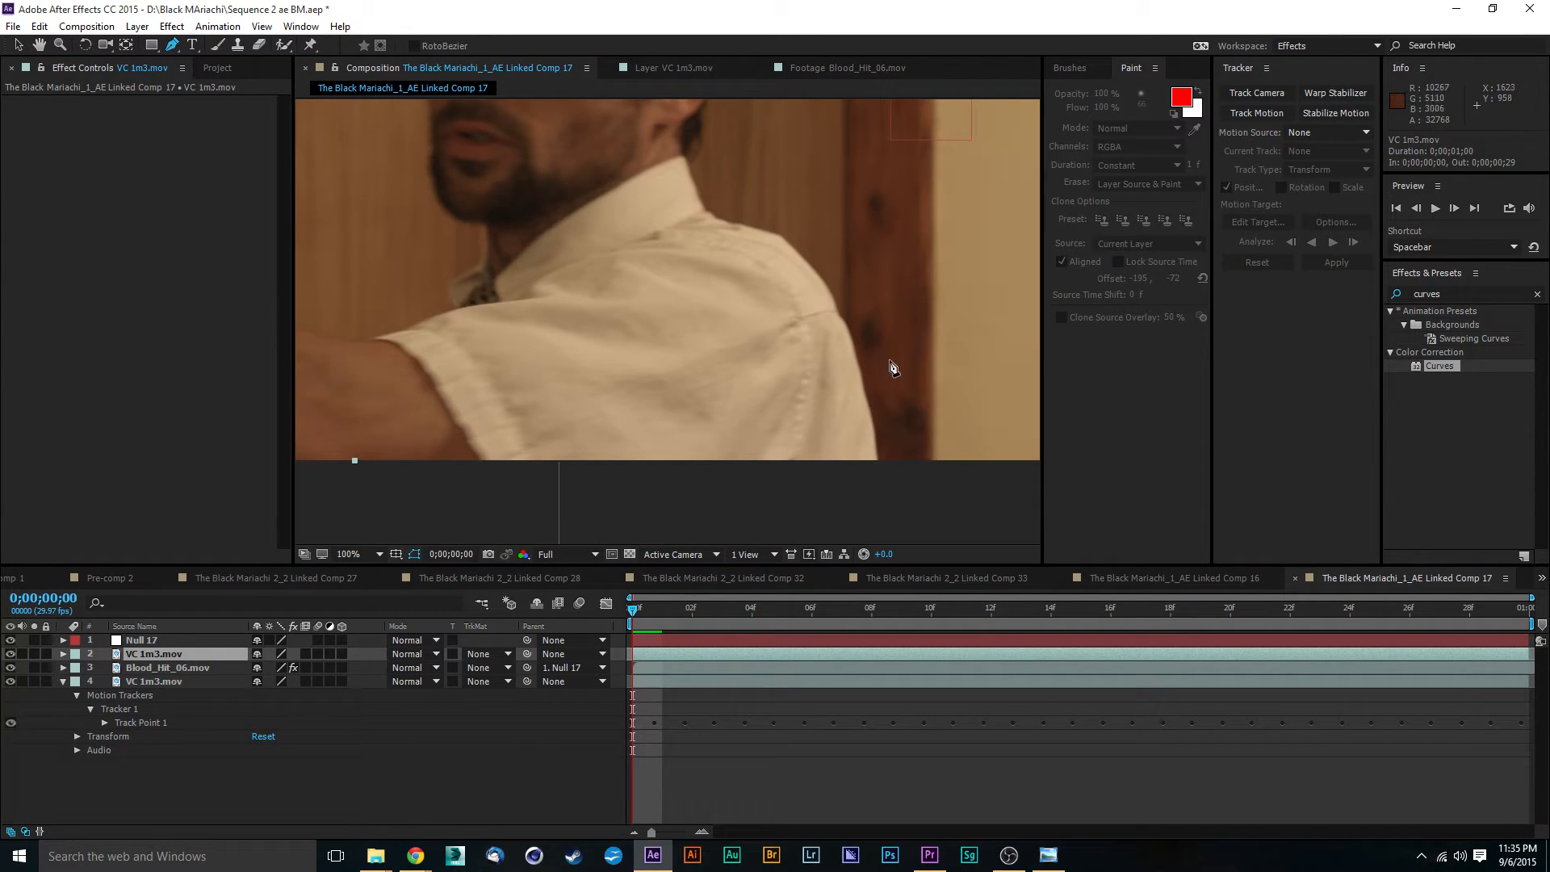
click(878, 460)
click(869, 415)
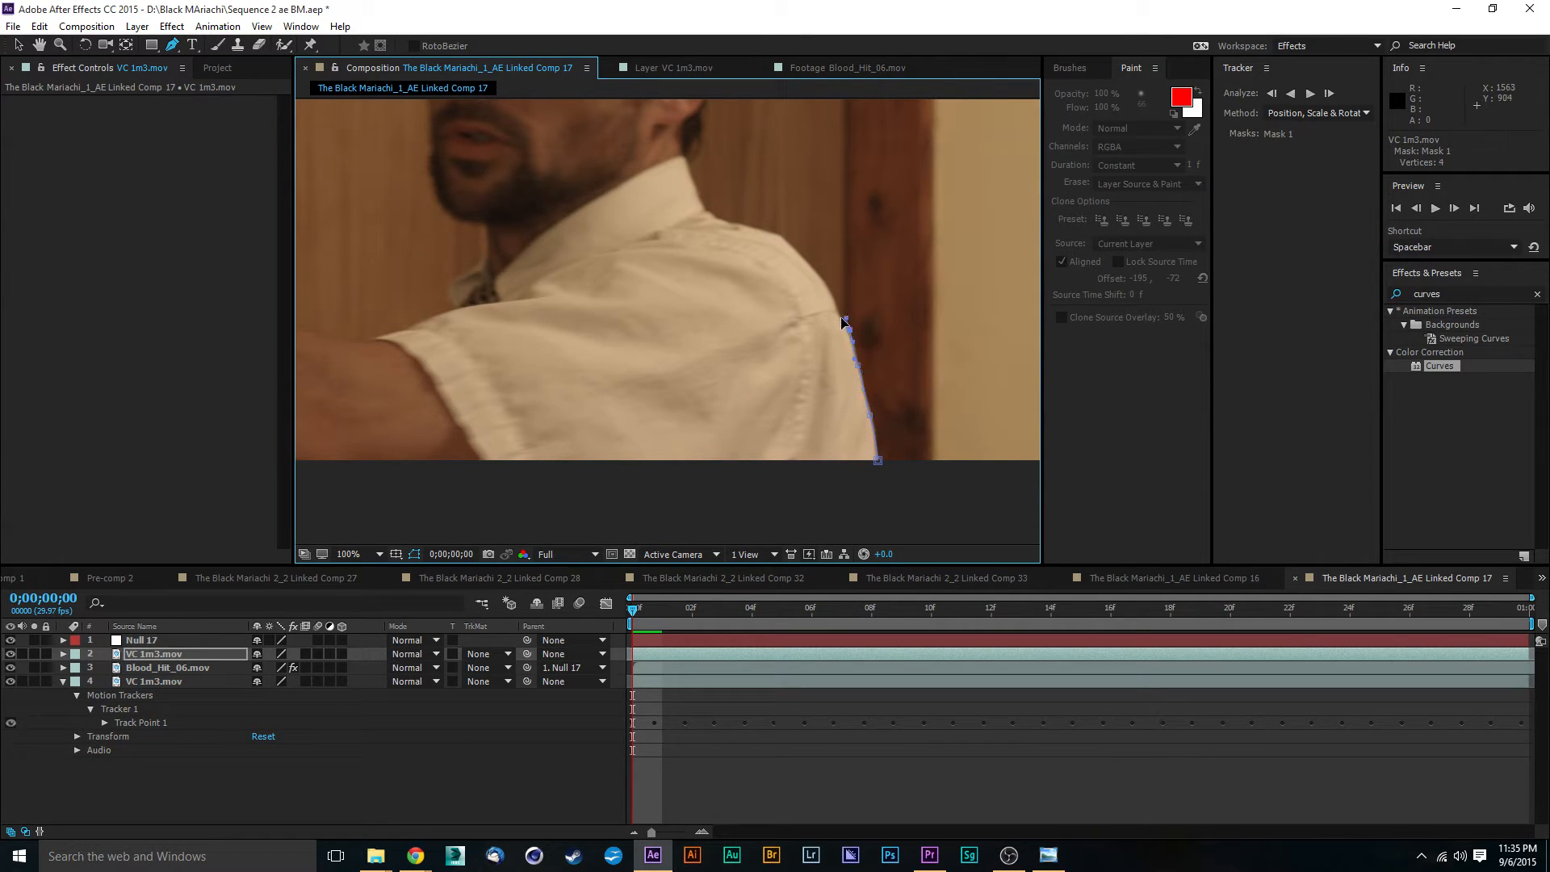
drag(841, 318, 837, 315)
drag(805, 269, 793, 255)
click(680, 140)
- Continue the mask across the actor's neck, tie and sleeve, and close it beneath the frame's lower edge
click(488, 229)
click(481, 267)
drag(453, 279, 445, 294)
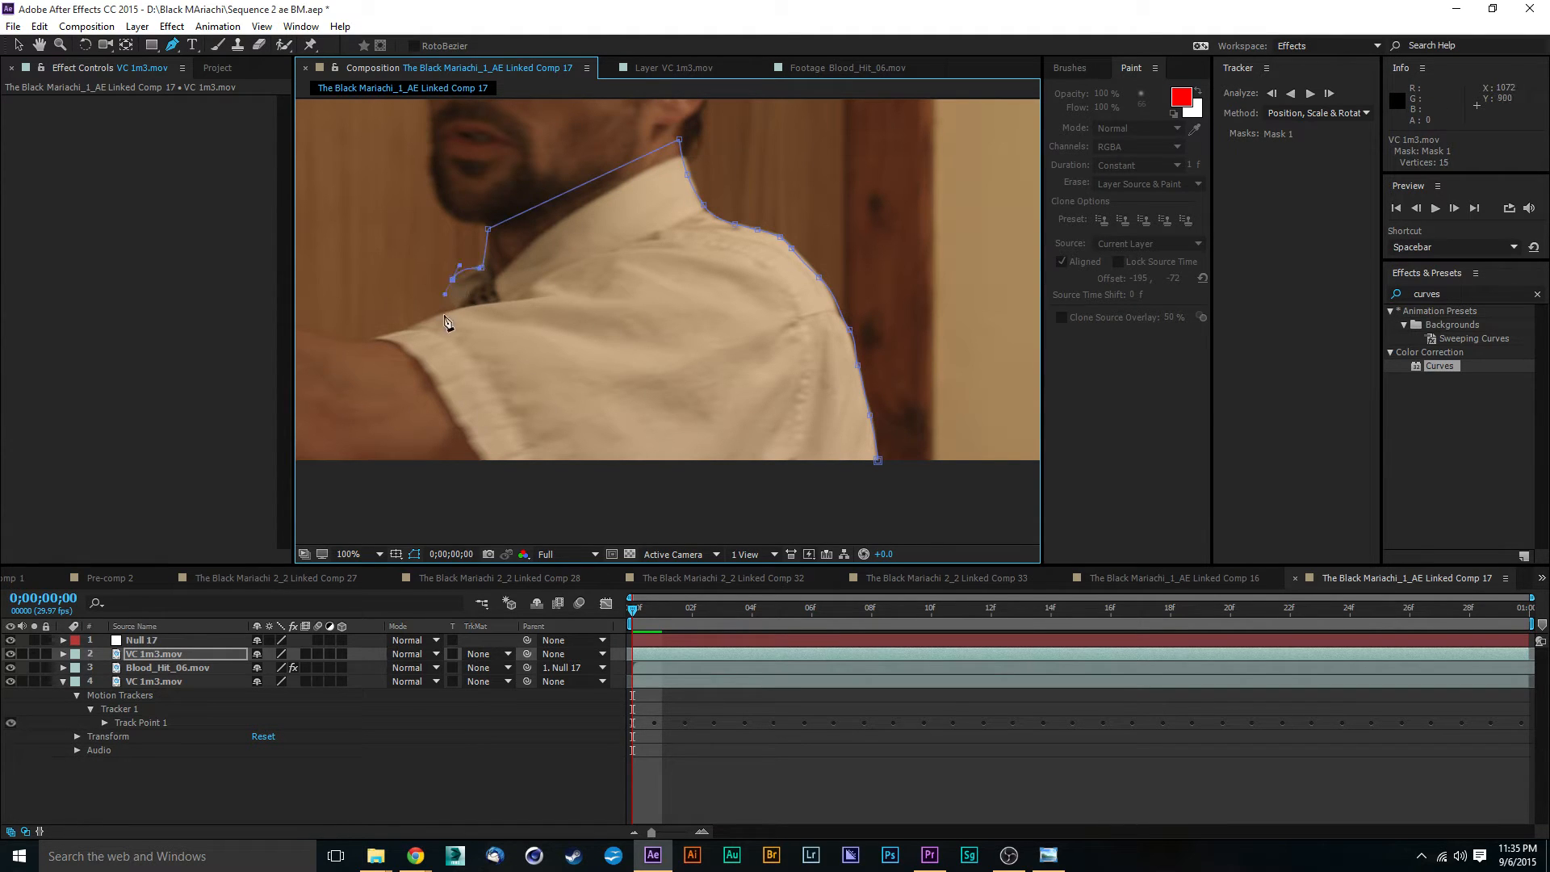
click(389, 345)
click(392, 418)
click(389, 486)
drag(862, 525, 867, 519)
click(878, 463)
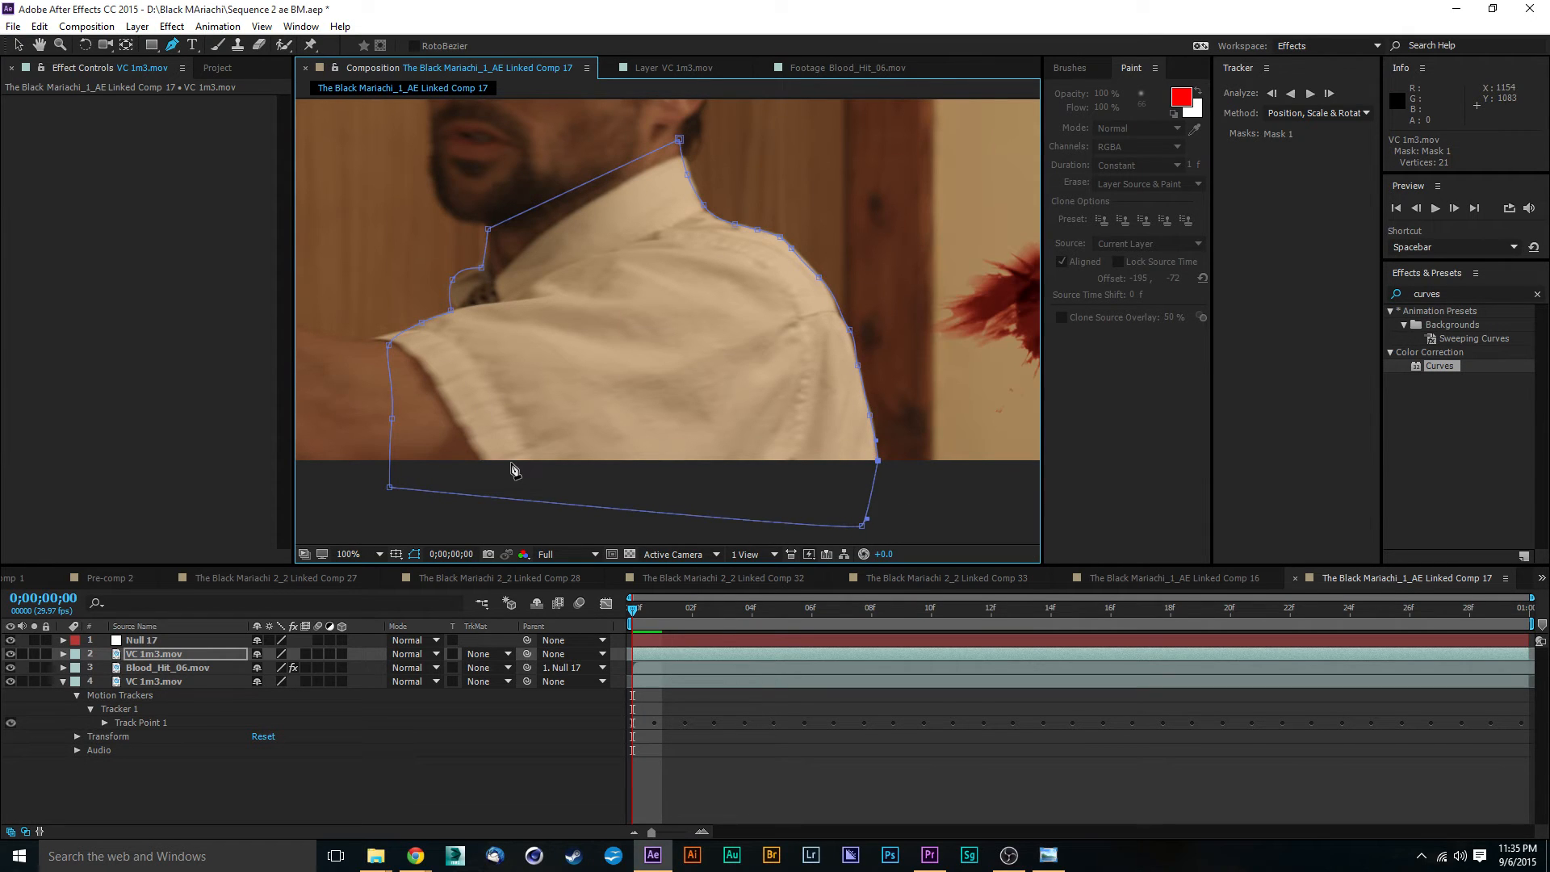
- Set the feather of Mask 1 on the VC 1m3.mov copy to 3 pixels
key(m)
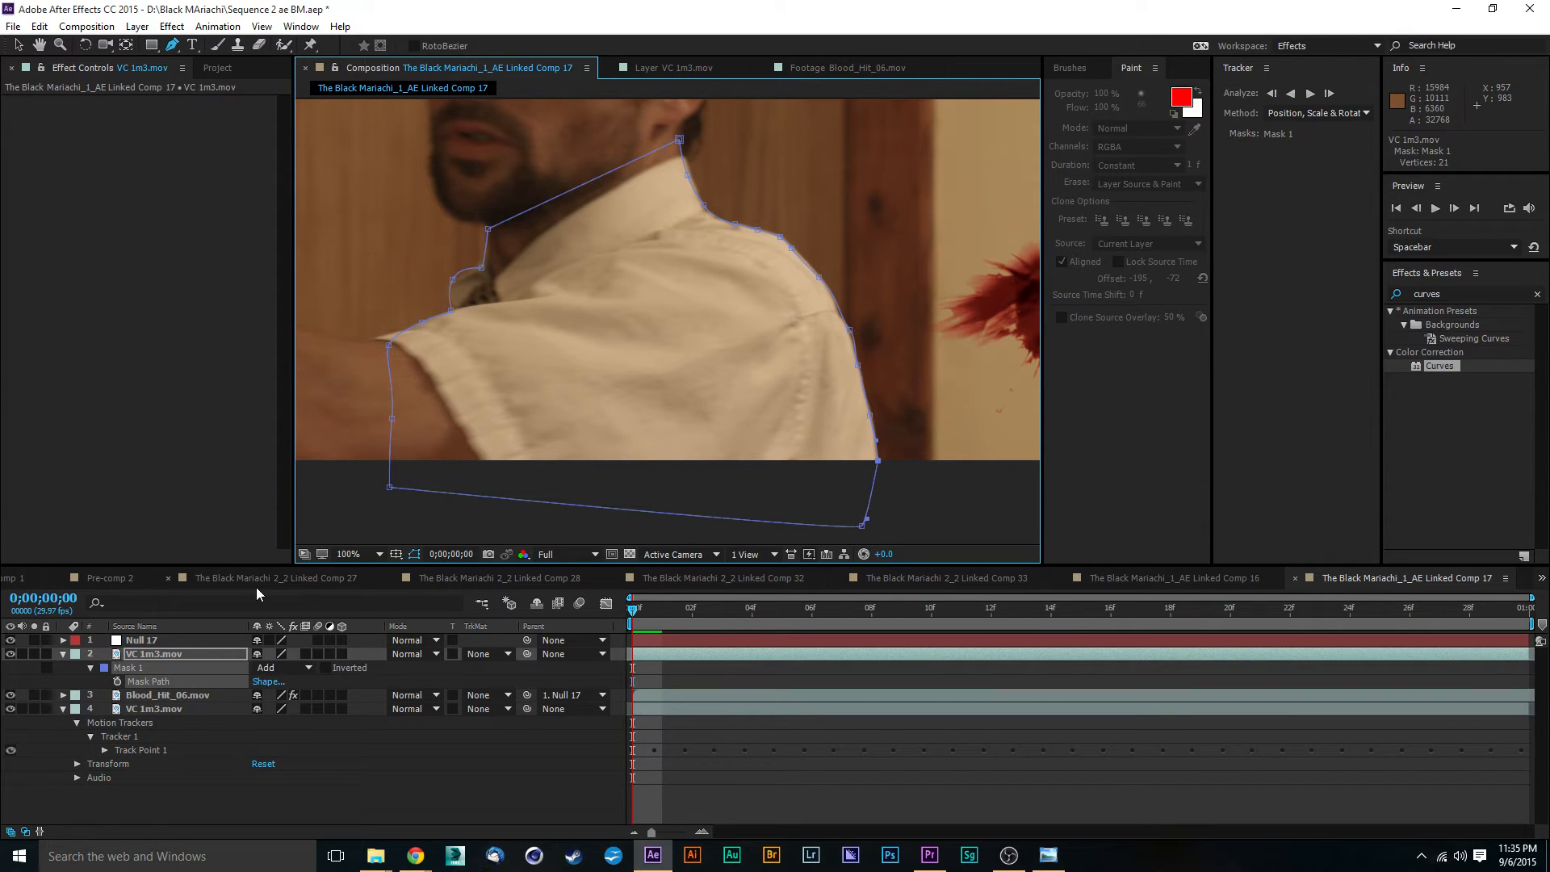
key(f)
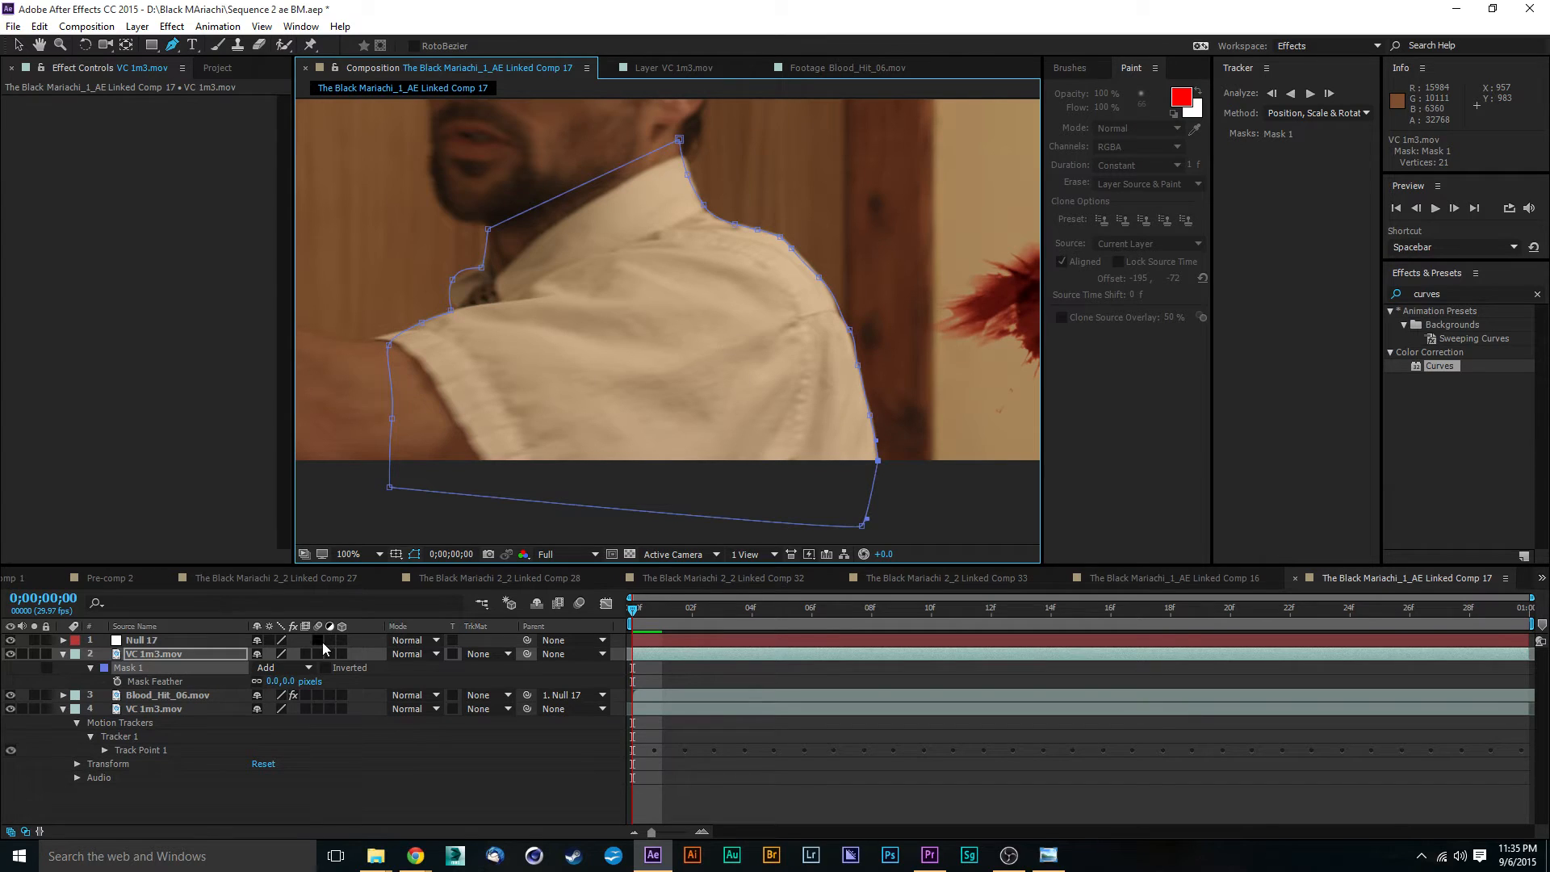
drag(291, 681, 290, 680)
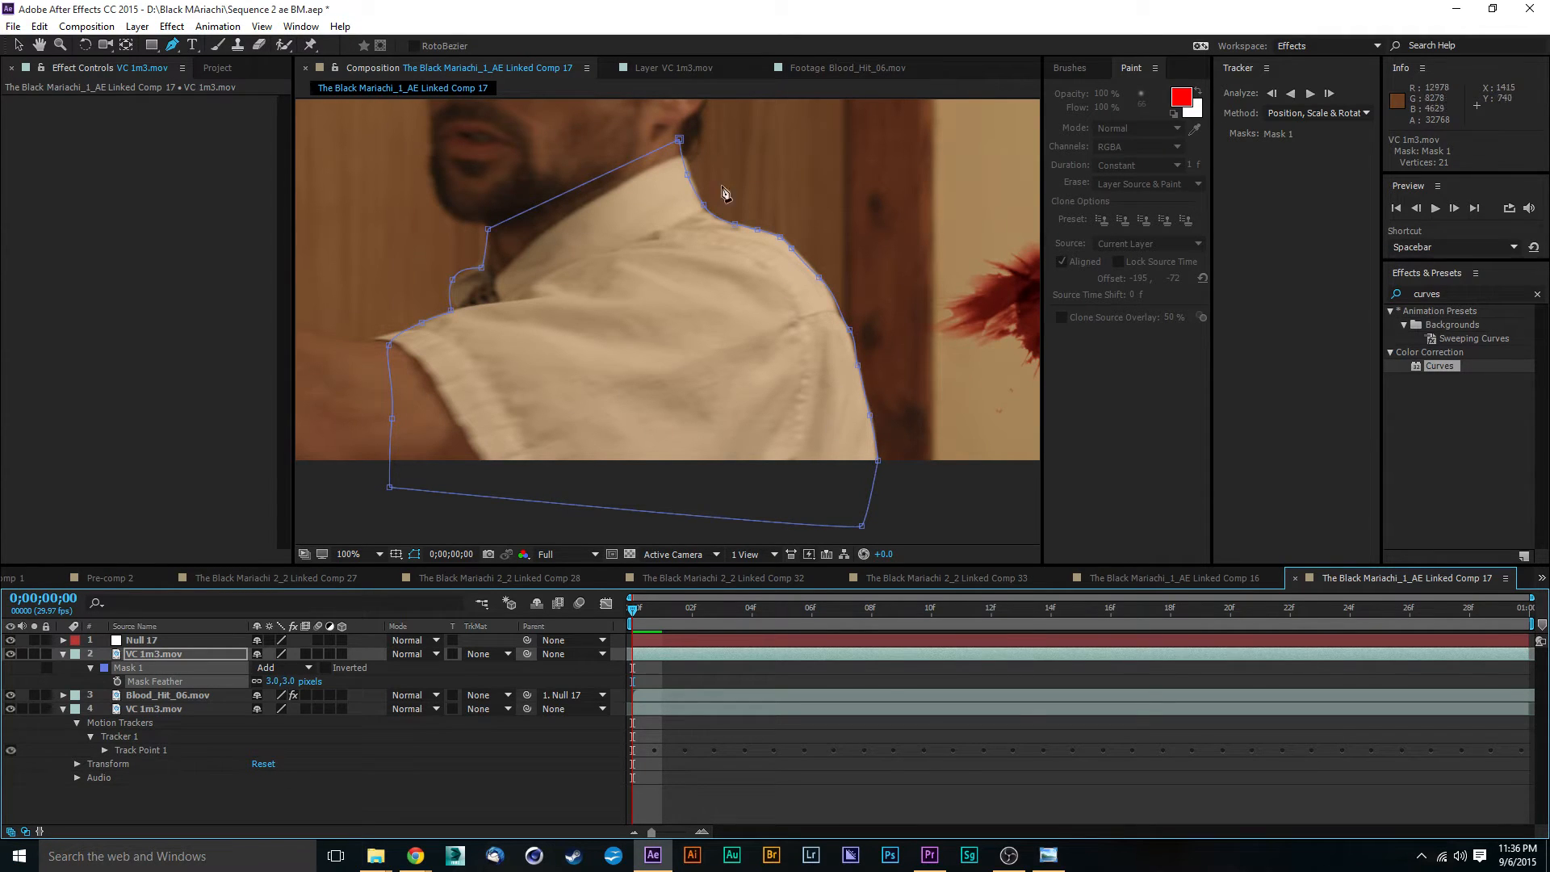
- Refine the Mask 1 points along the actor's collar and the top of the shoulder to follow the shirt edge
click(18, 46)
scroll(895, 295, up, 1)
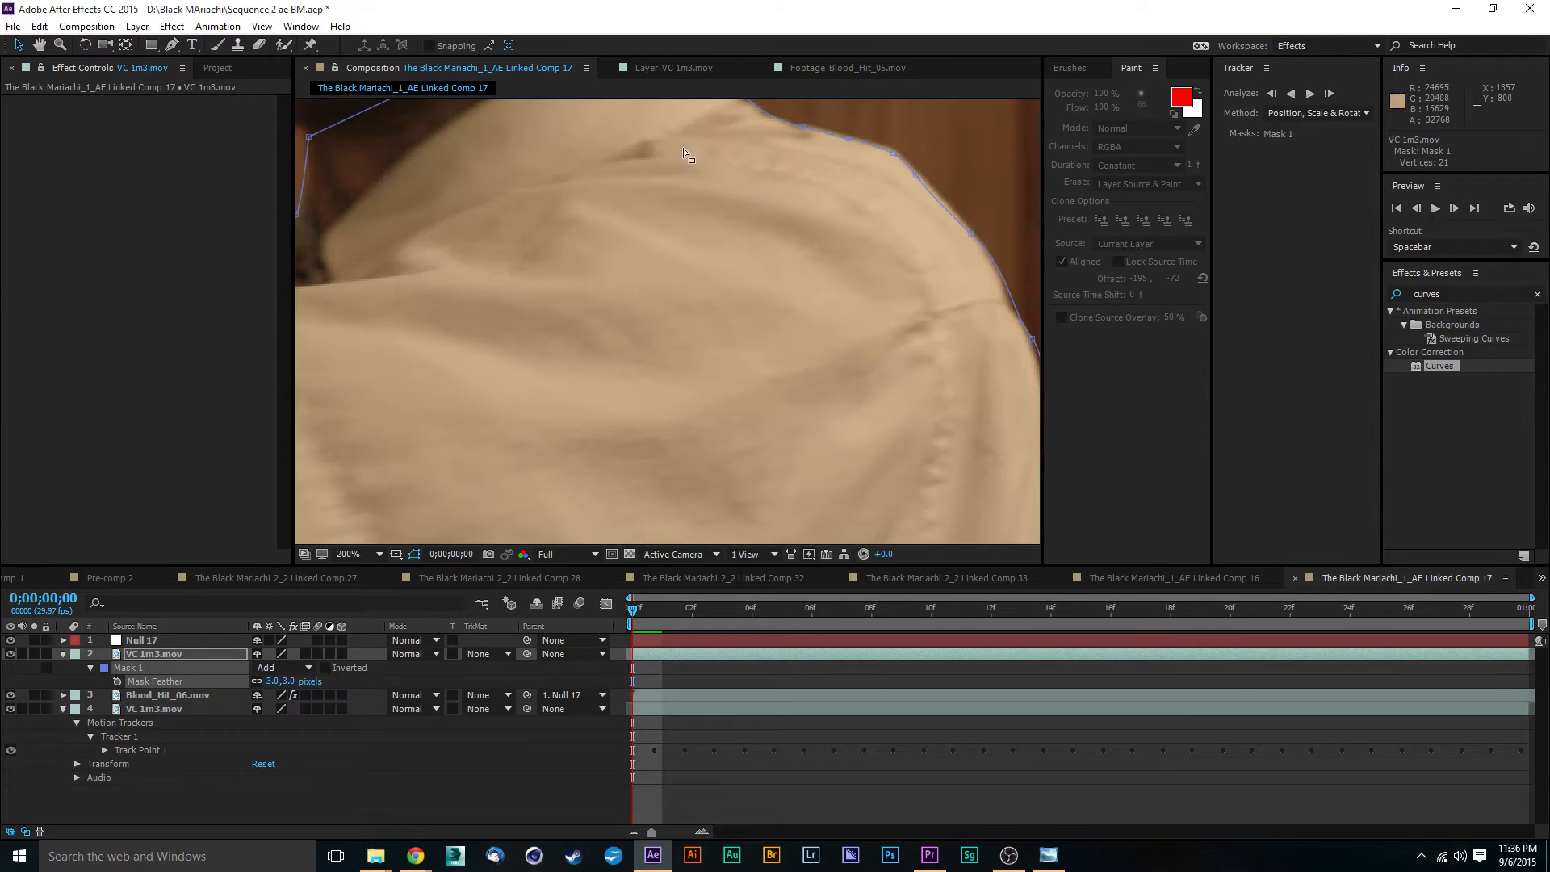
drag(709, 121, 733, 363)
click(729, 270)
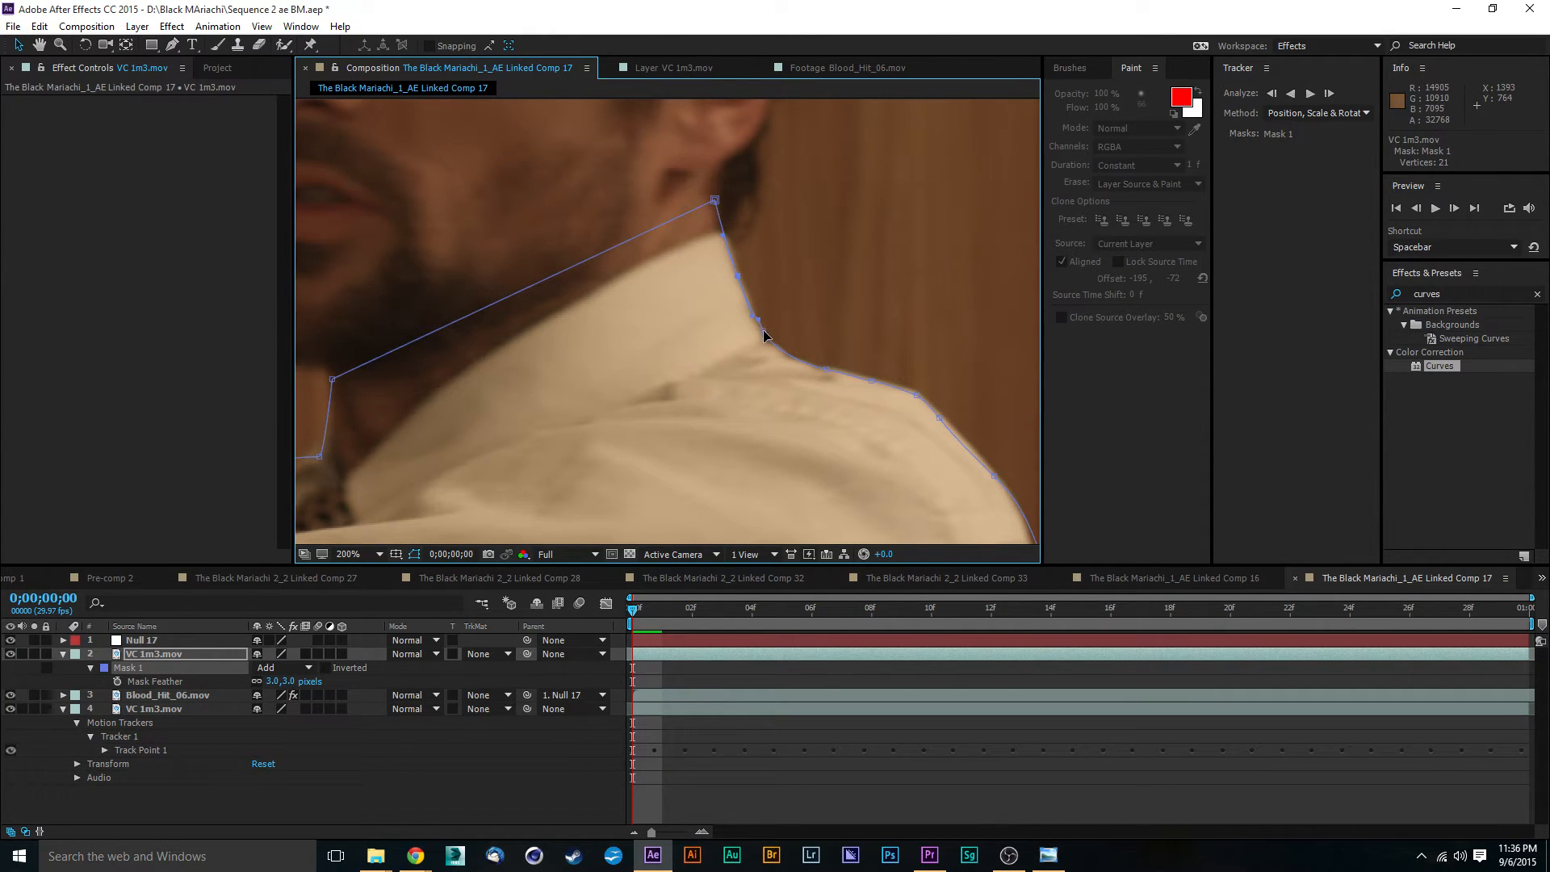
scroll(973, 404, up, 2)
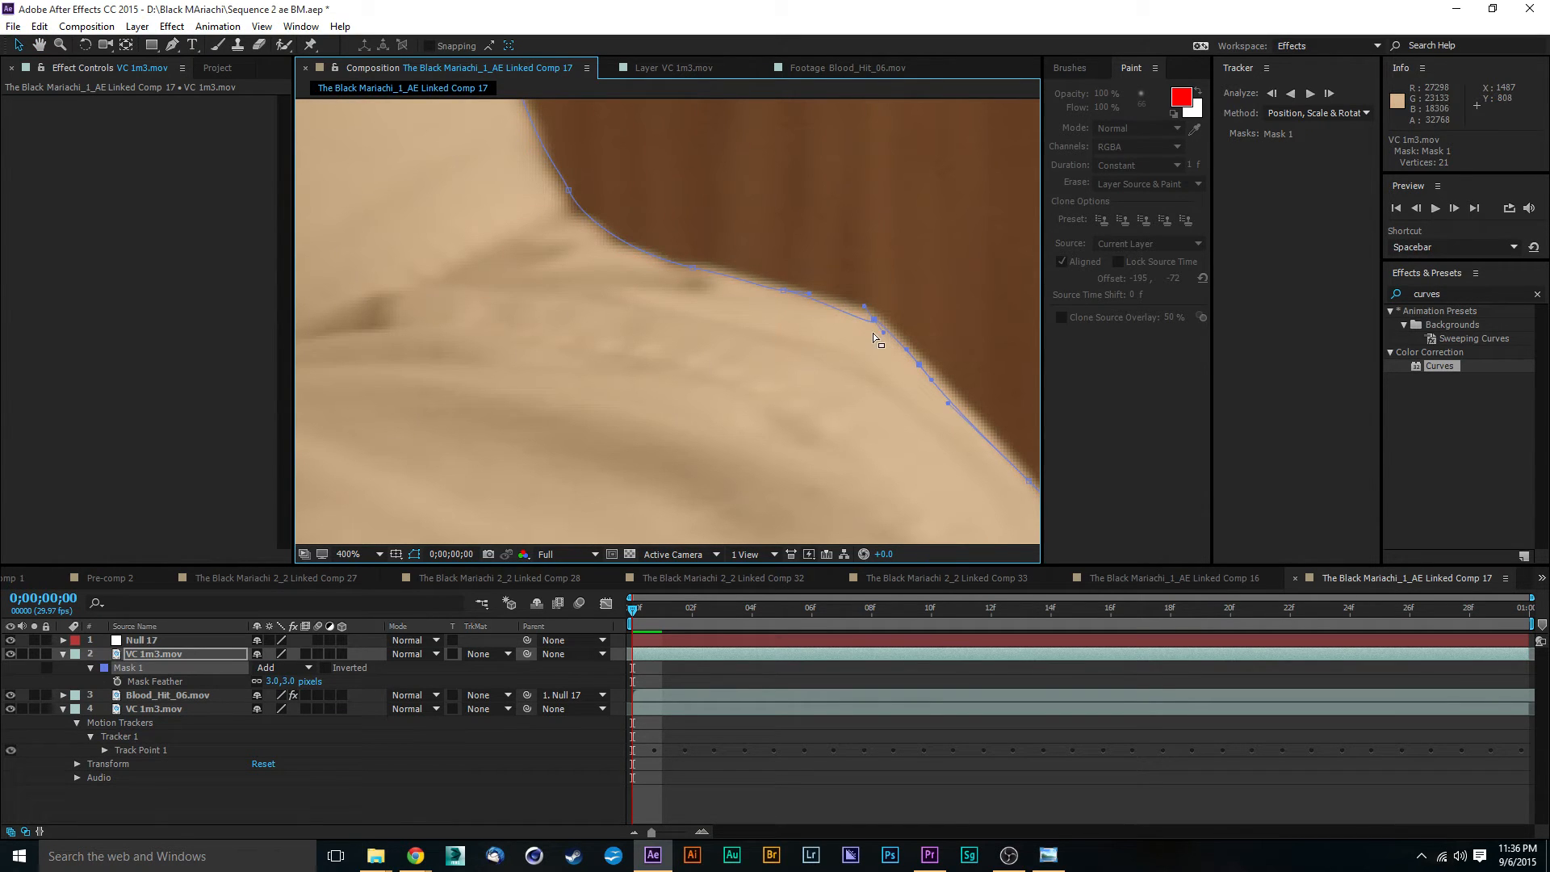
key(ctrl+z)
key(ctrl+shift+z)
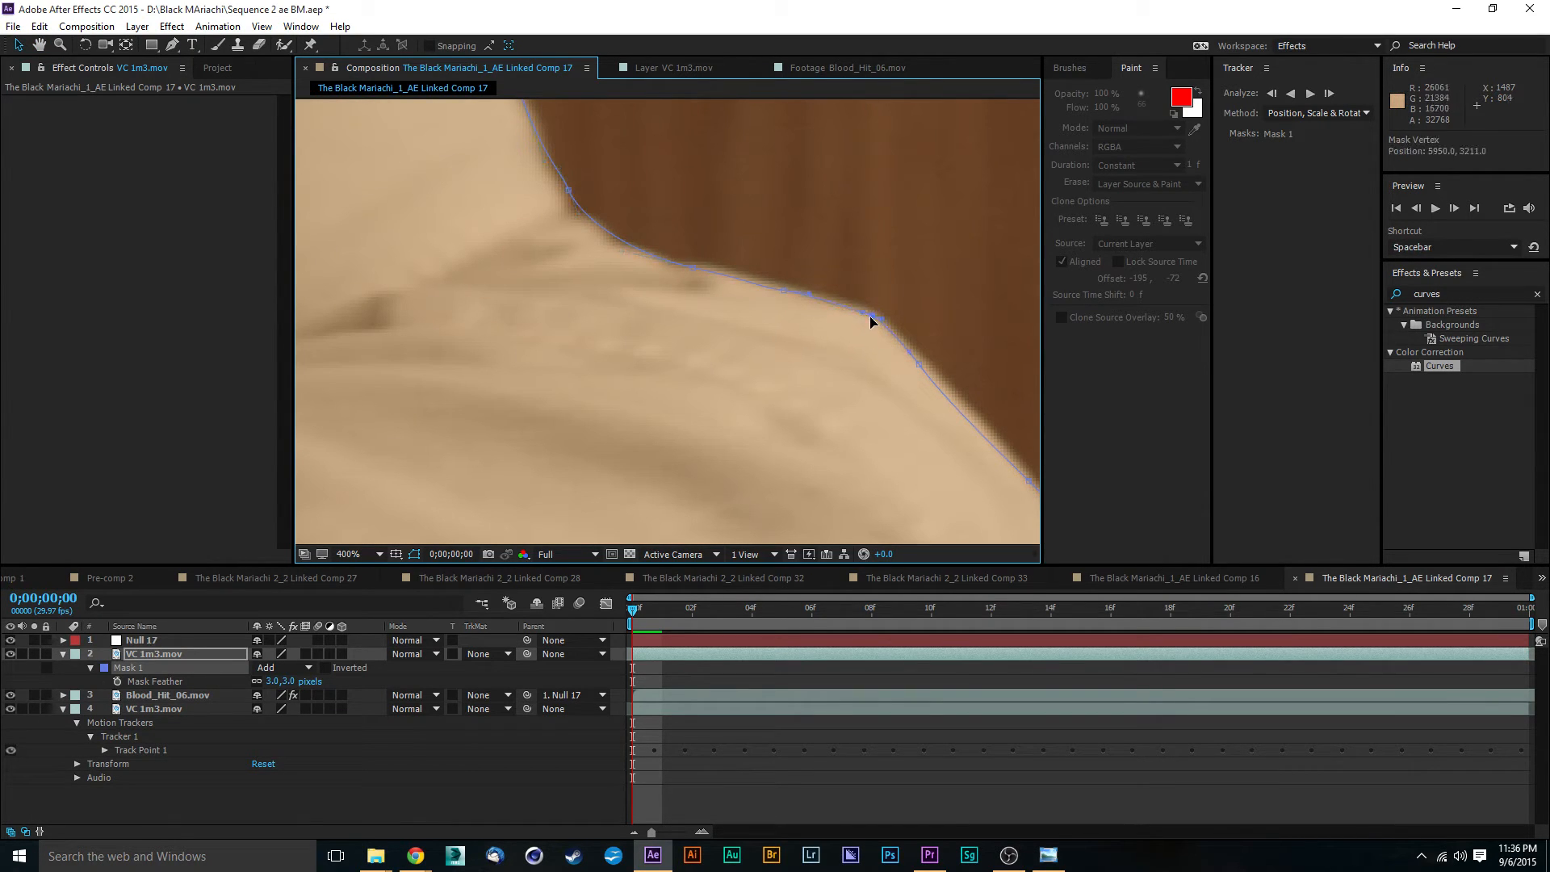
- Refine the Mask 1 points and handles from the outer shoulder down the actor's back to the frame's lower edge
drag(933, 393, 650, 294)
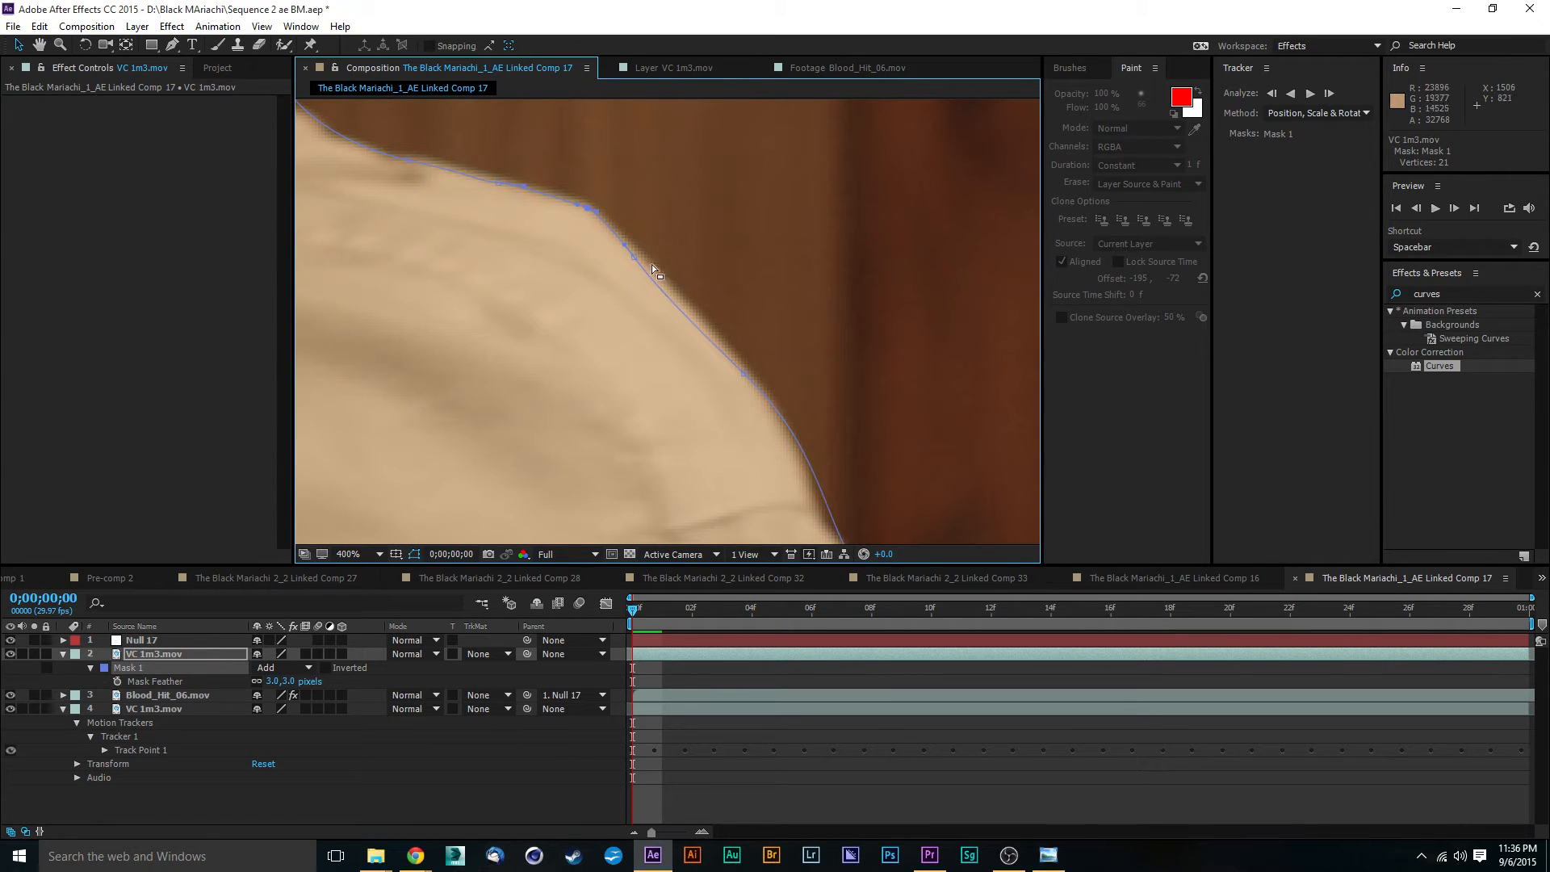
drag(934, 373, 840, 266)
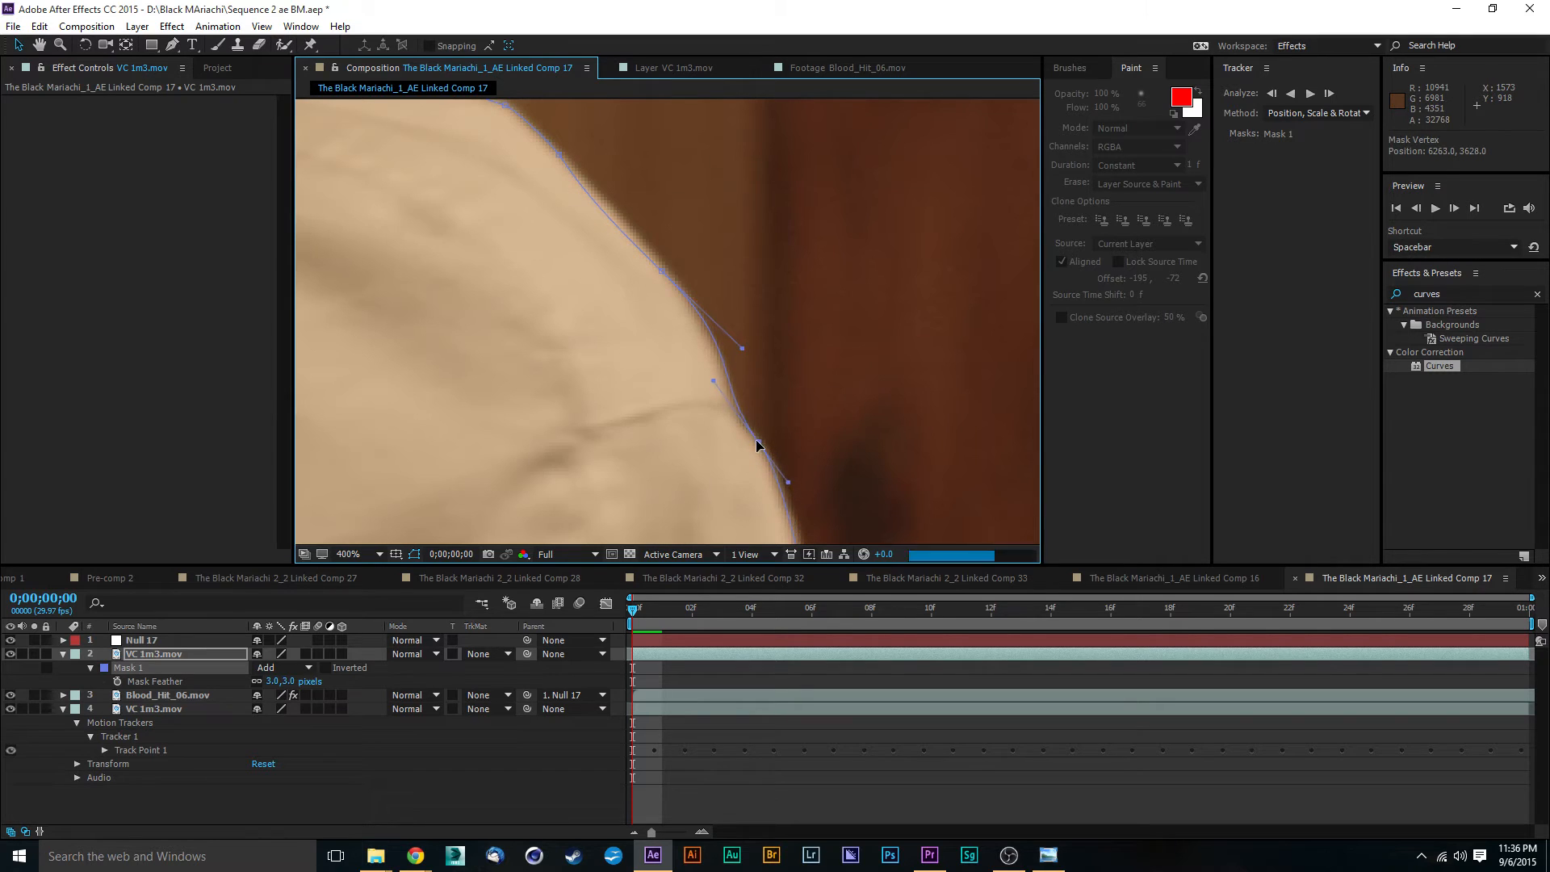
drag(831, 460, 704, 257)
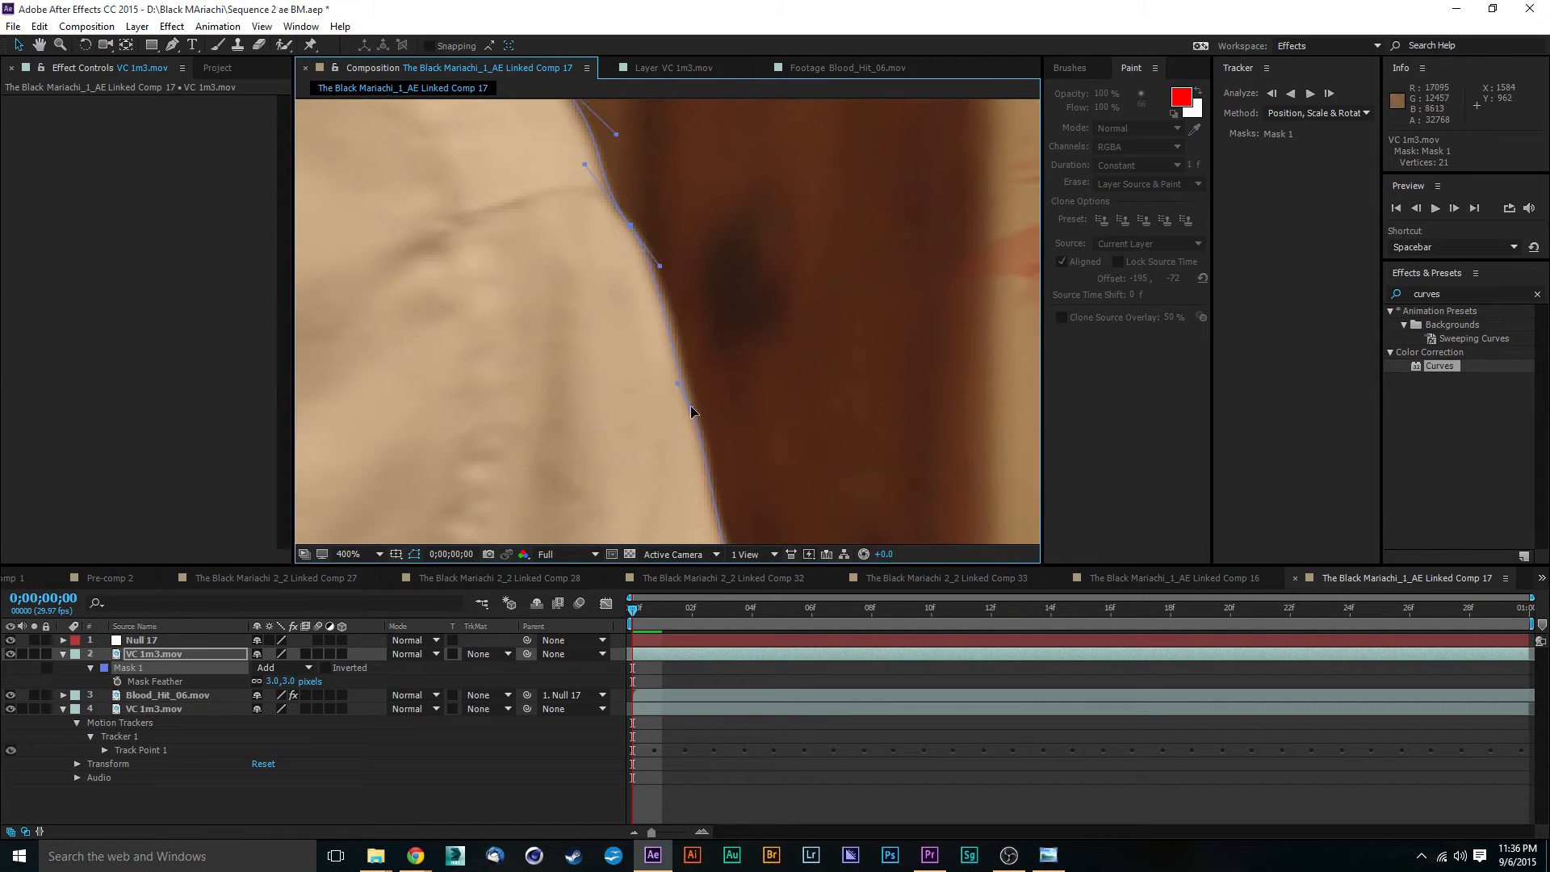
drag(691, 410, 704, 216)
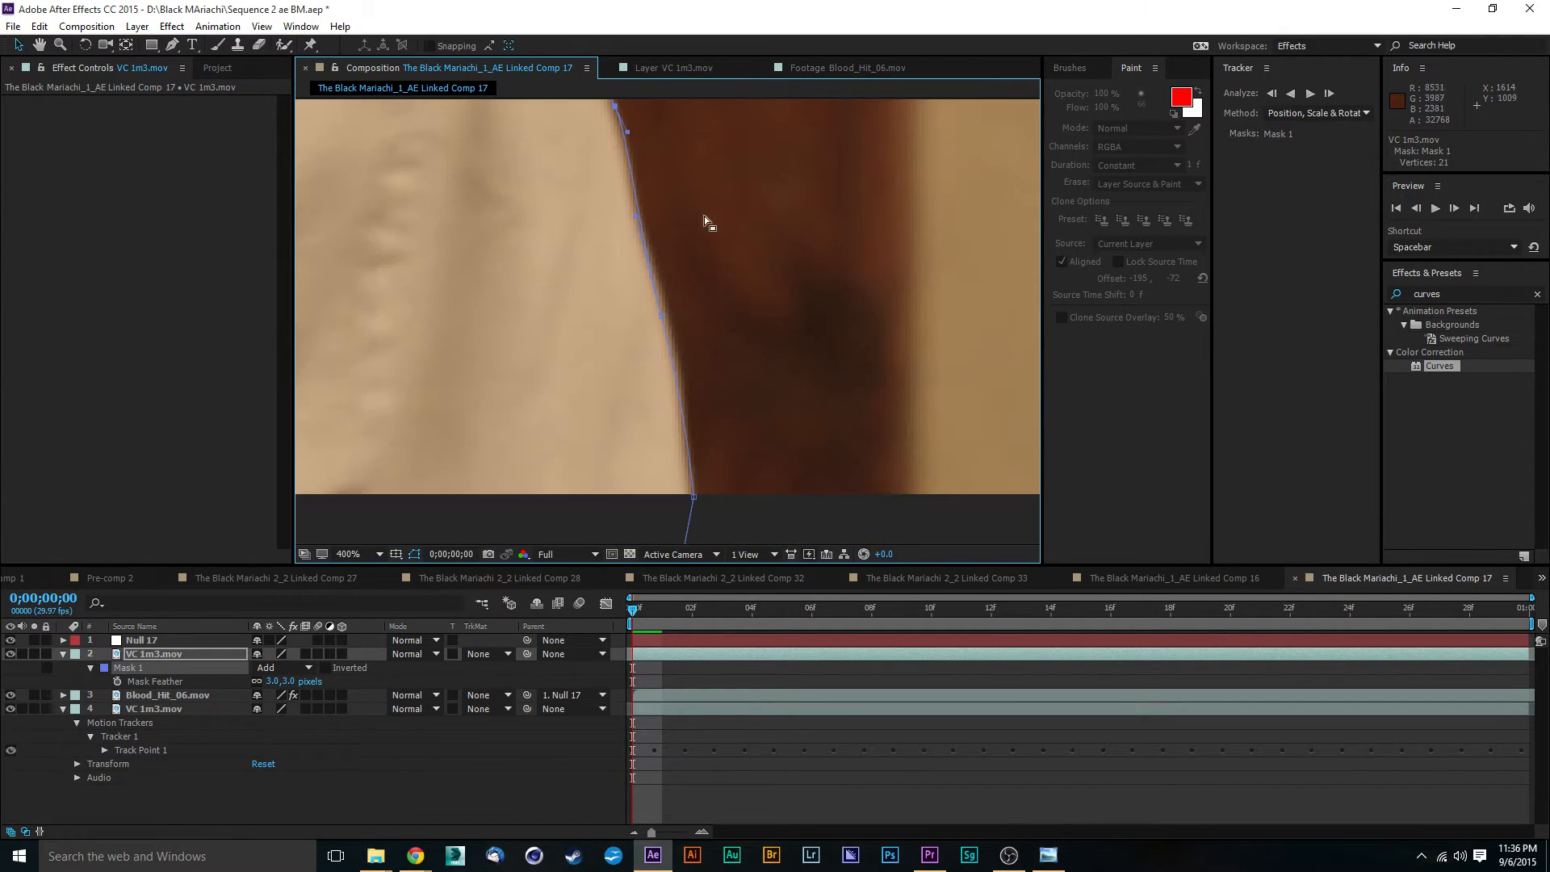
- Enable Mask Path keyframing for Mask 1 on the VC 1m3.mov copy at 0;00;00;00
key(comma)
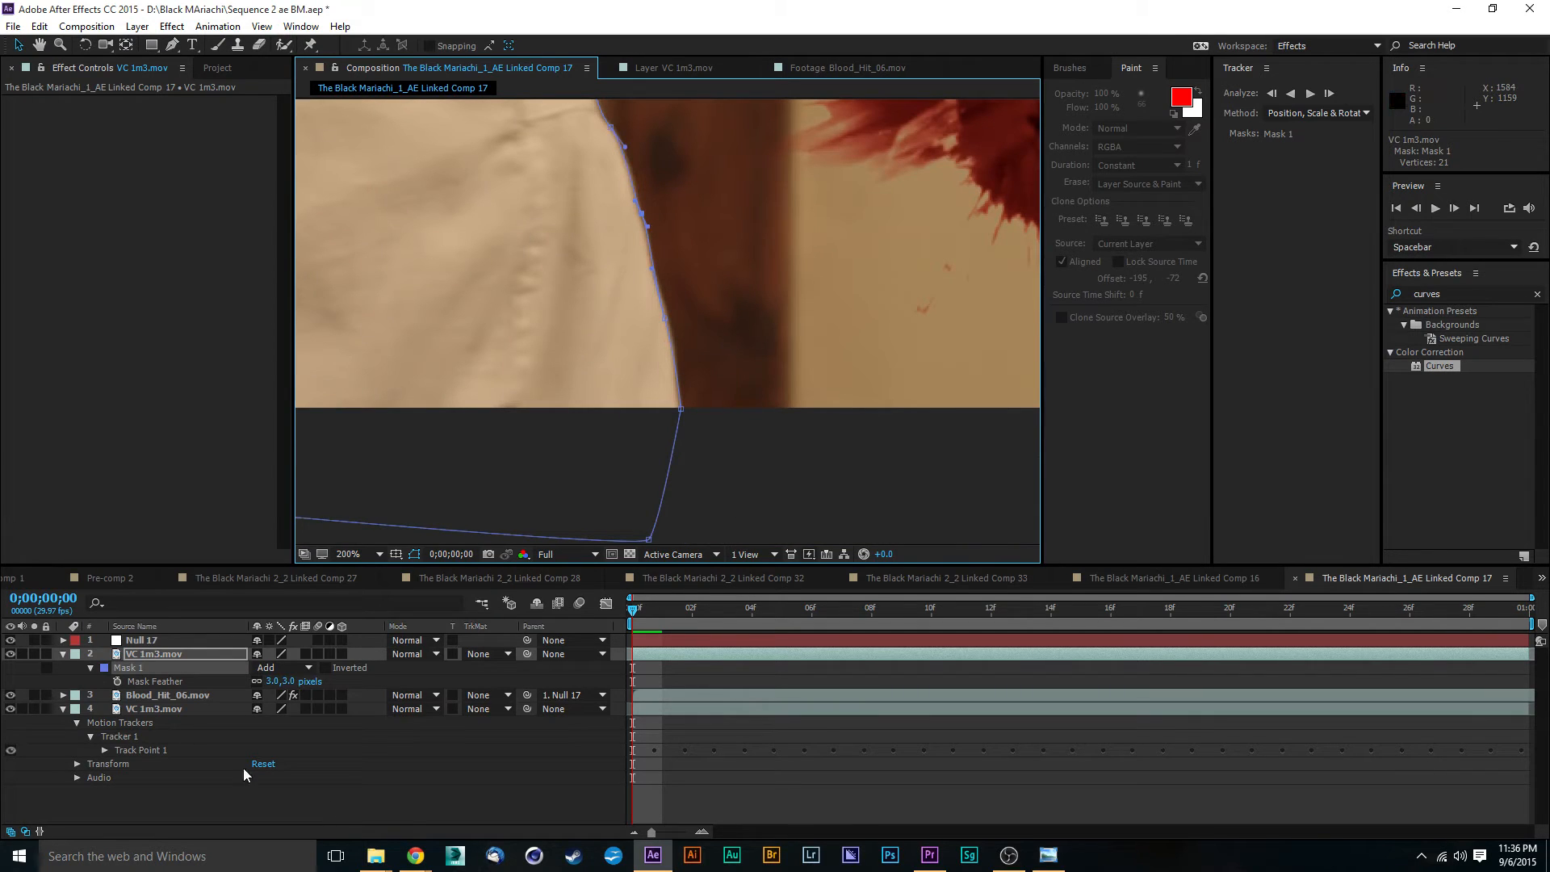
click(87, 669)
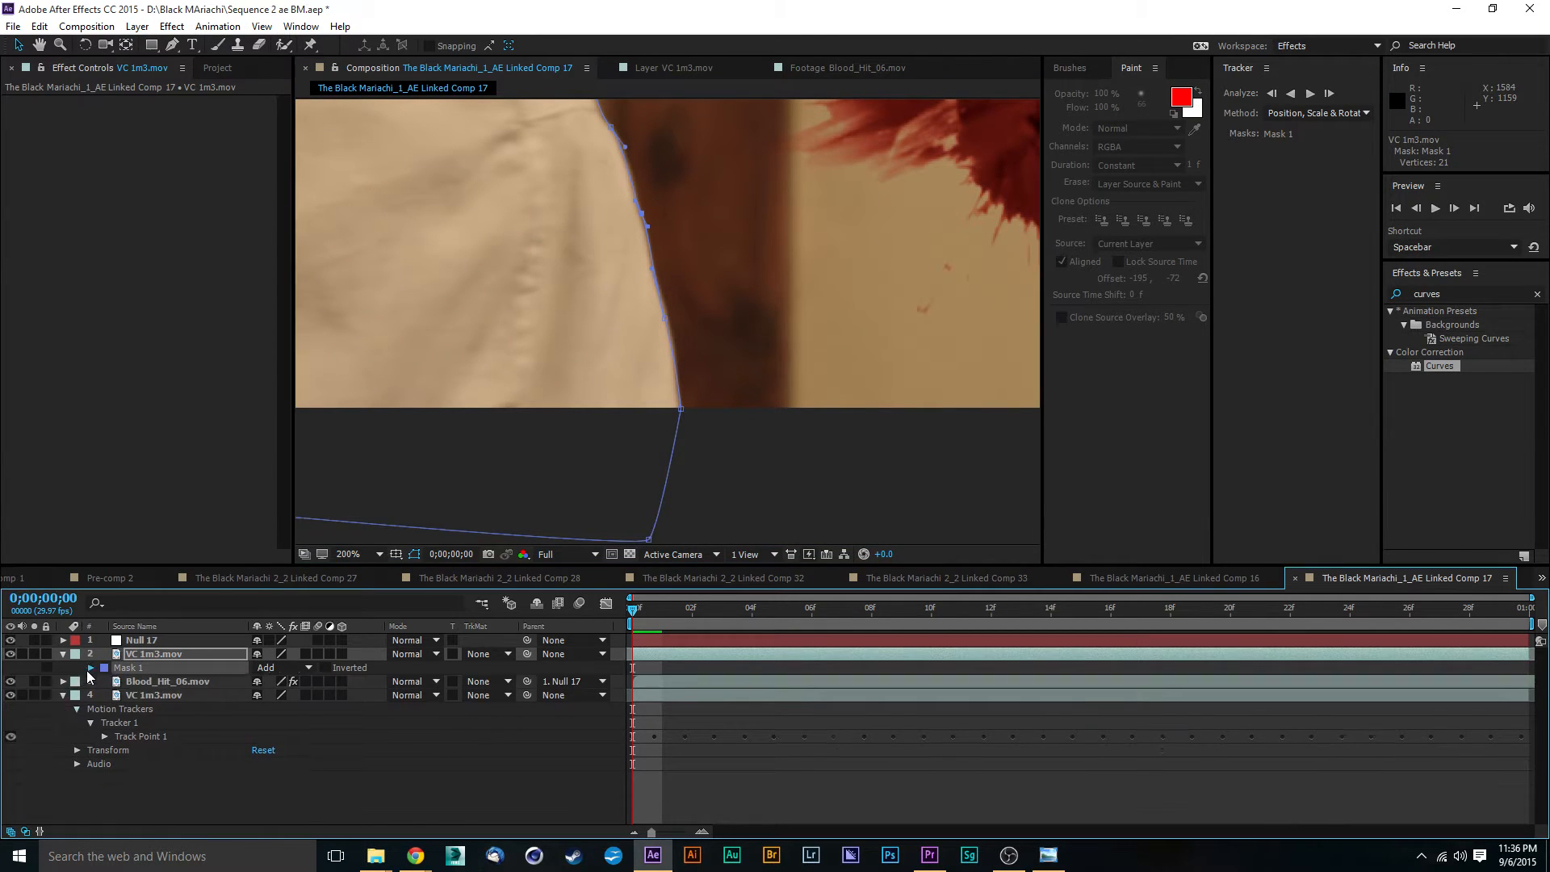
click(87, 669)
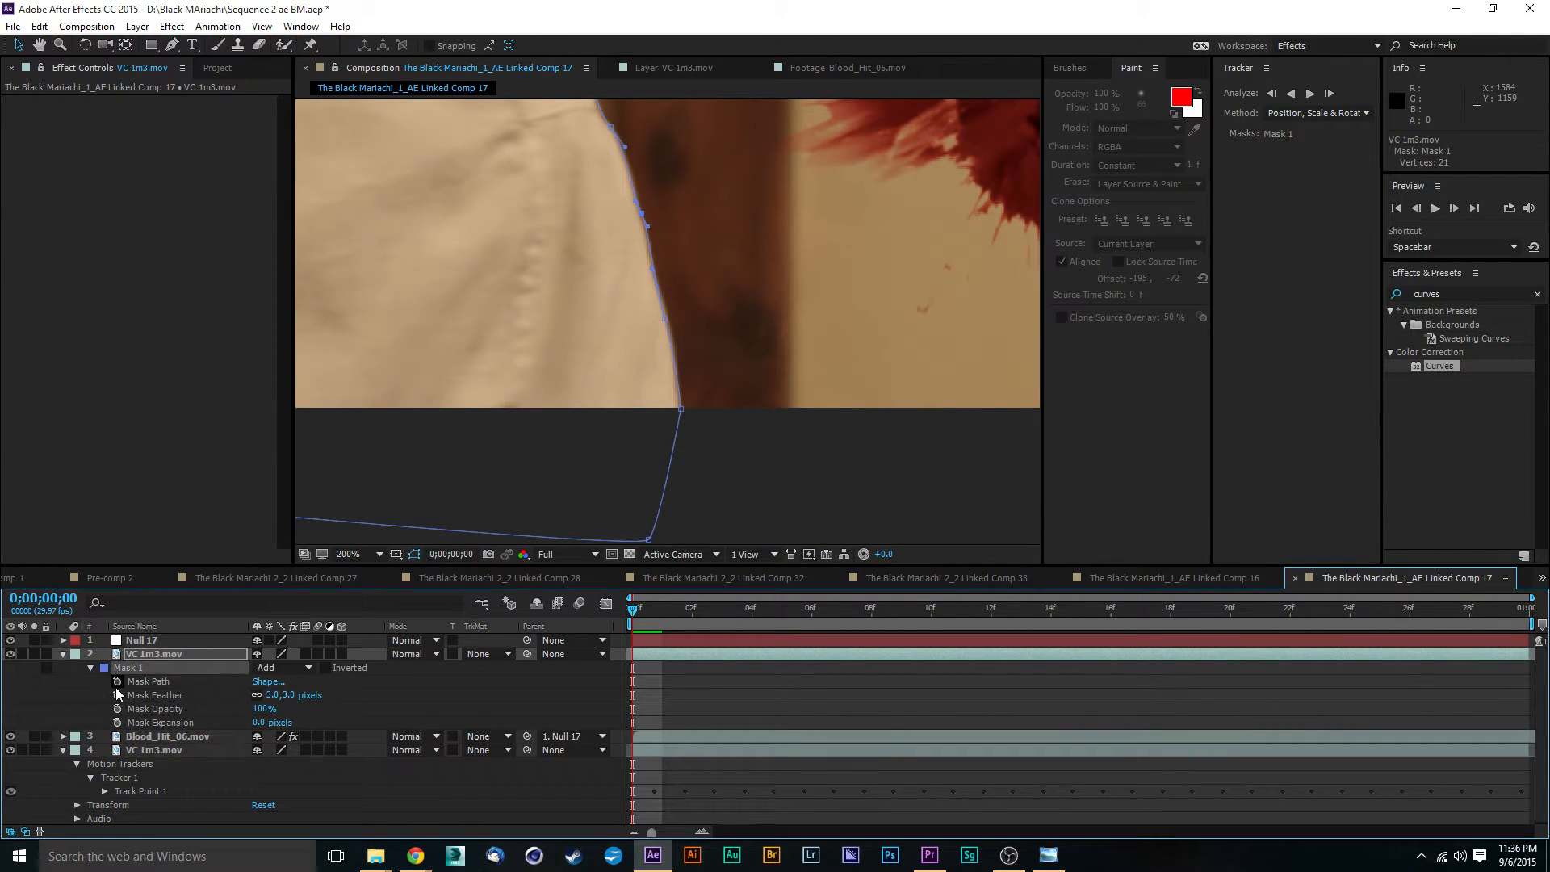
click(117, 683)
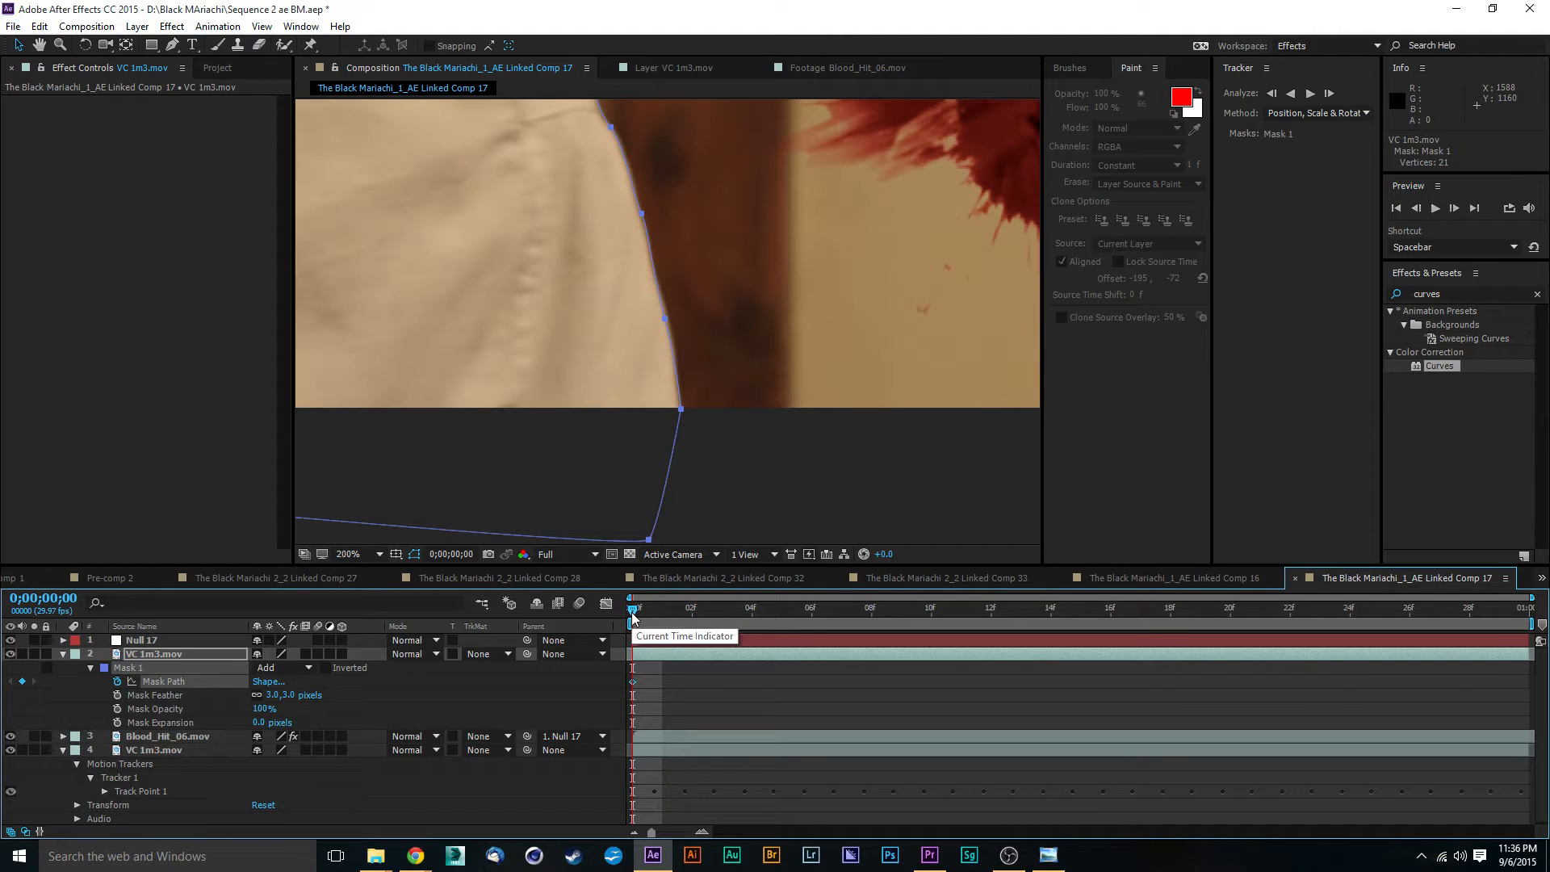
- At 0;00;00;01, move the Mask 1 points along the actor's back, starting at the frame's lower edge, onto the shirt edge
drag(634, 619, 651, 652)
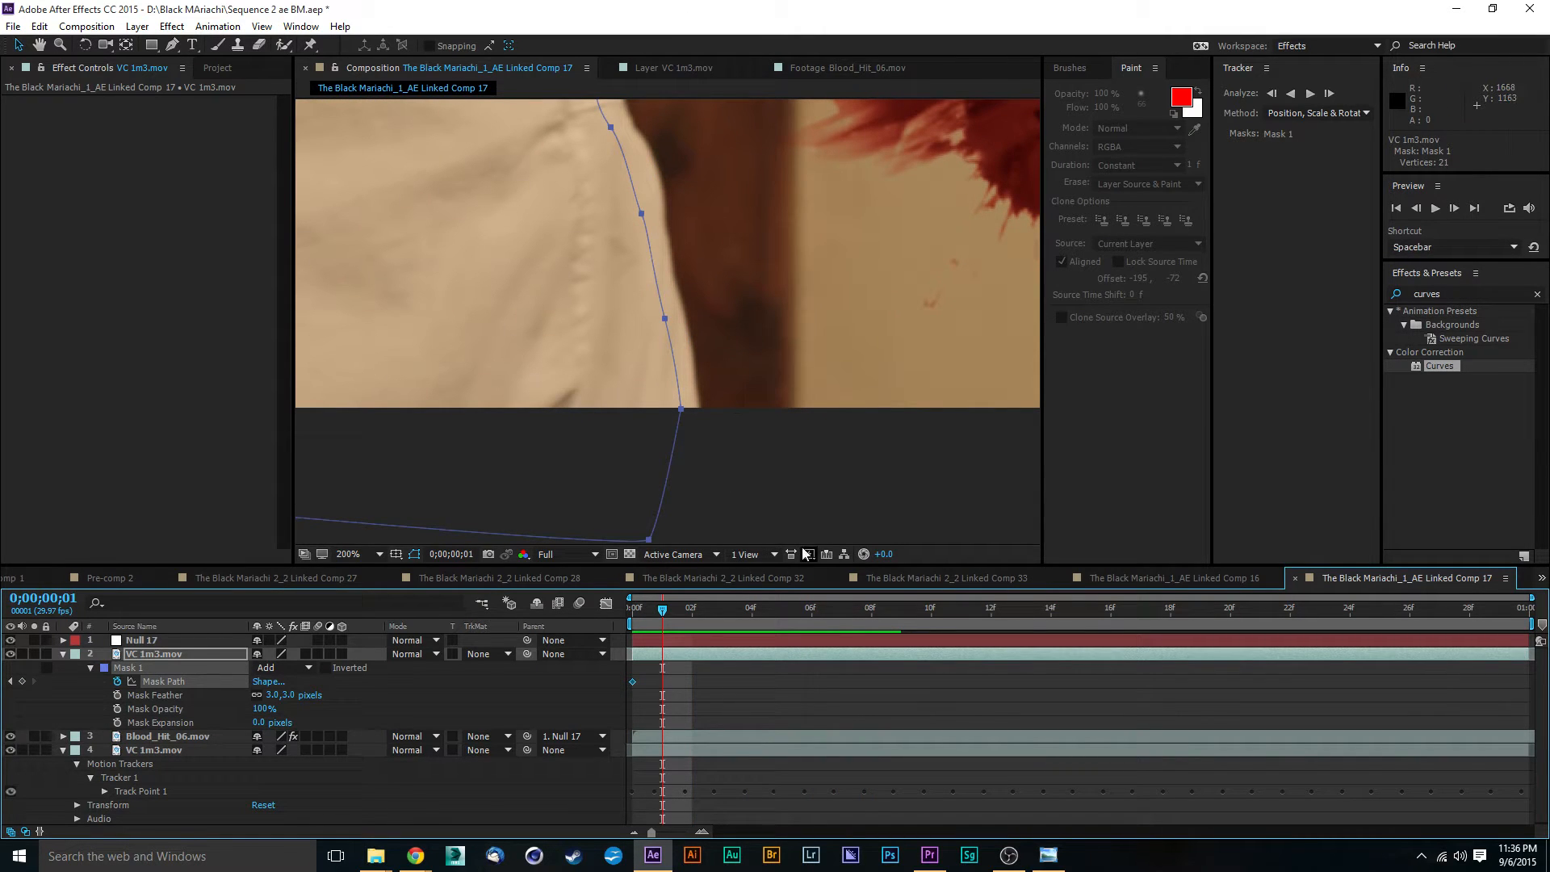
drag(679, 409, 700, 412)
key(ctrl+z)
click(775, 461)
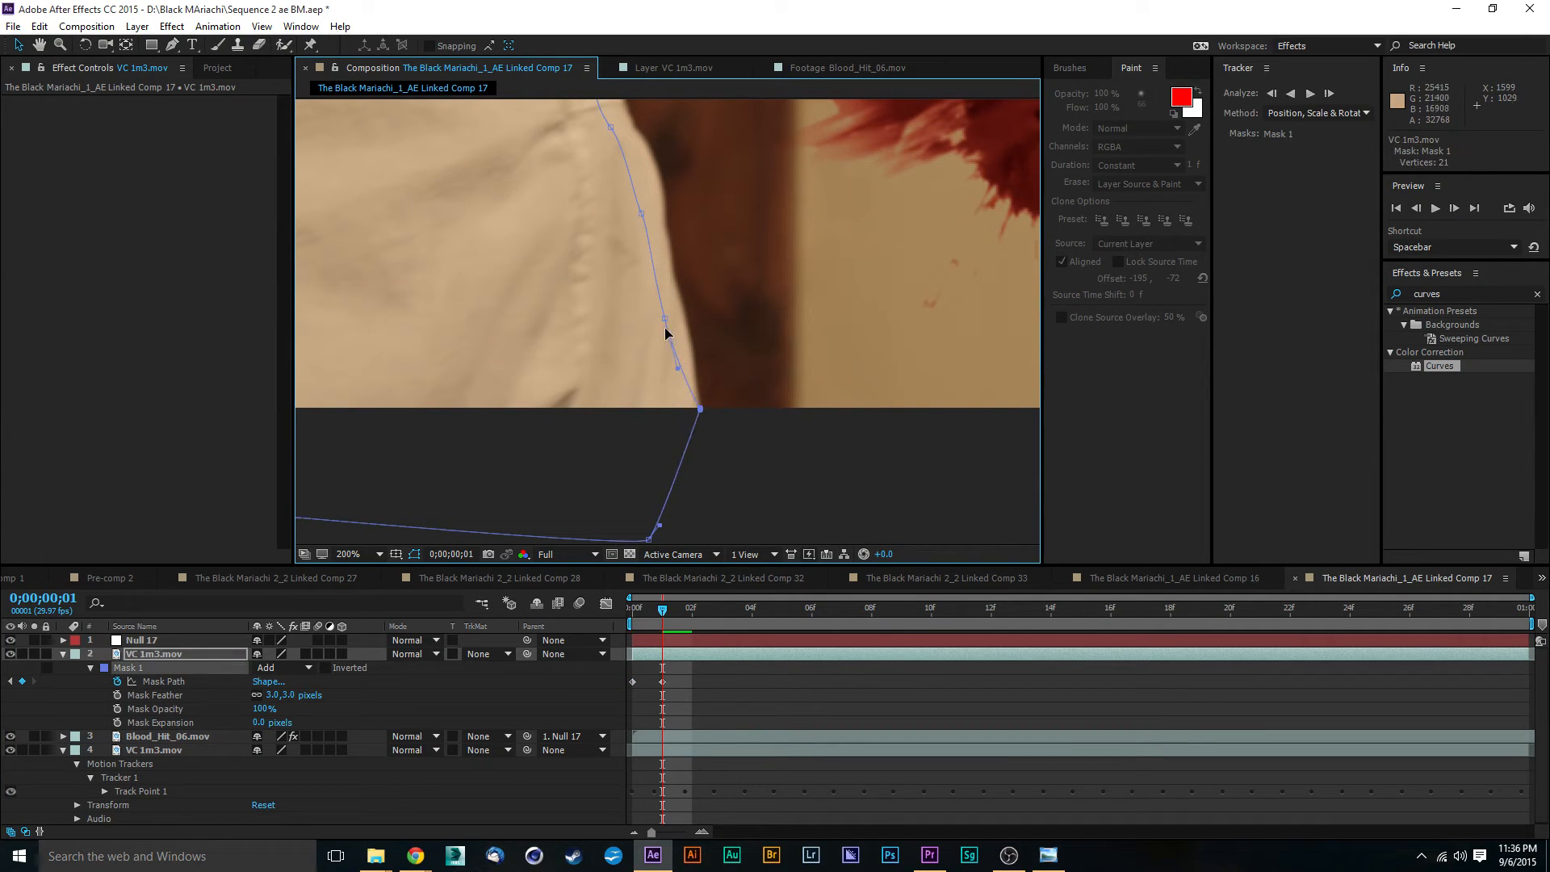
drag(666, 318, 684, 306)
drag(641, 213, 662, 197)
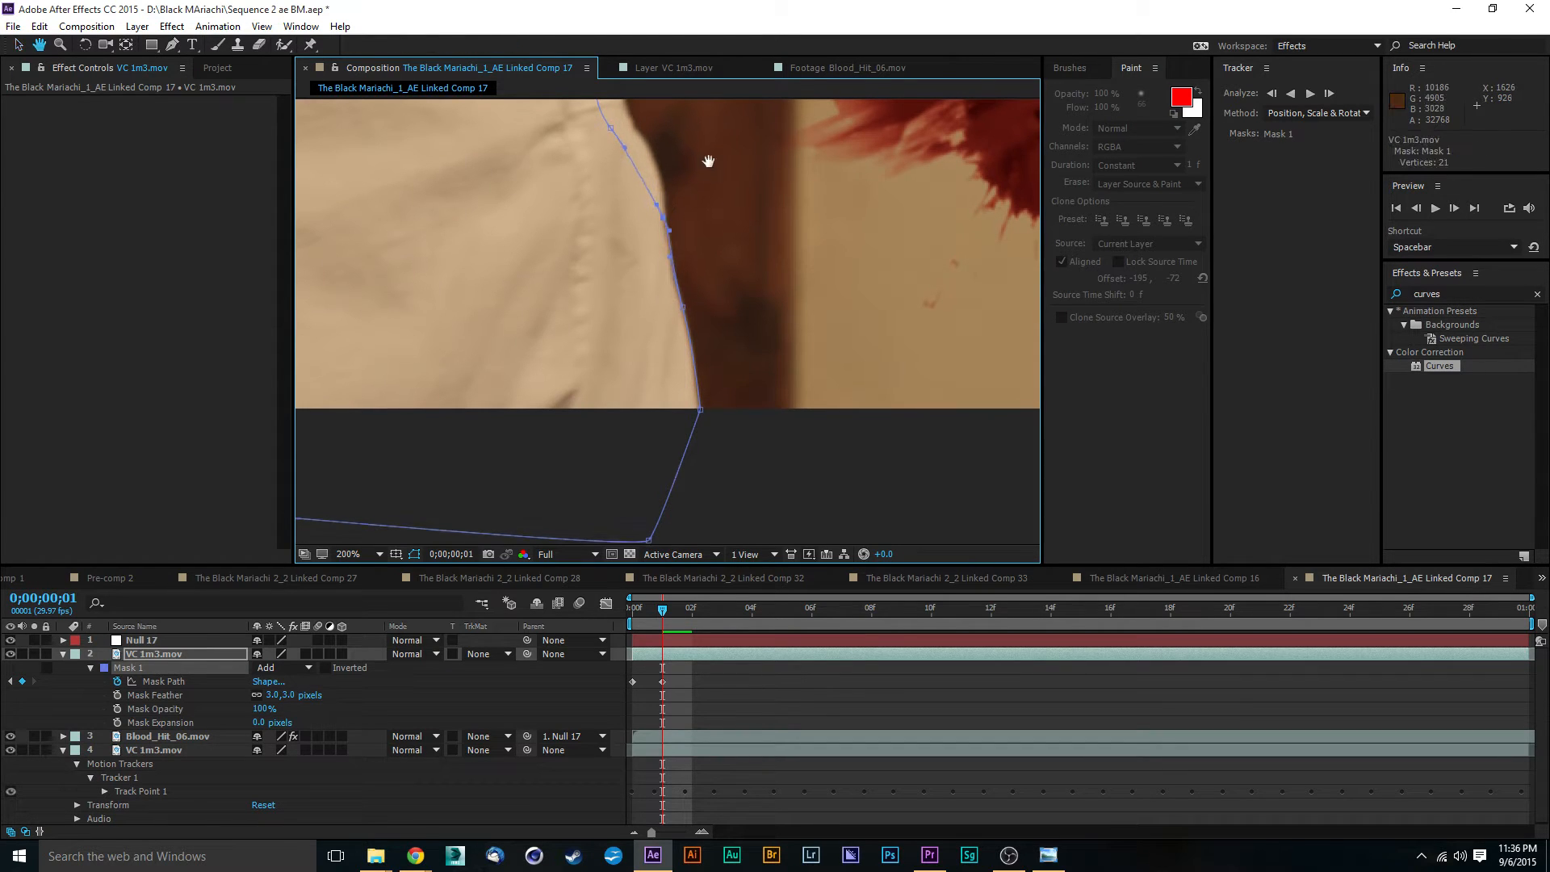
- Fit the Mask 1 points around the actor's outer shoulder to the shirt edge at frame 1
scroll(693, 327, up, 5)
drag(616, 297, 651, 317)
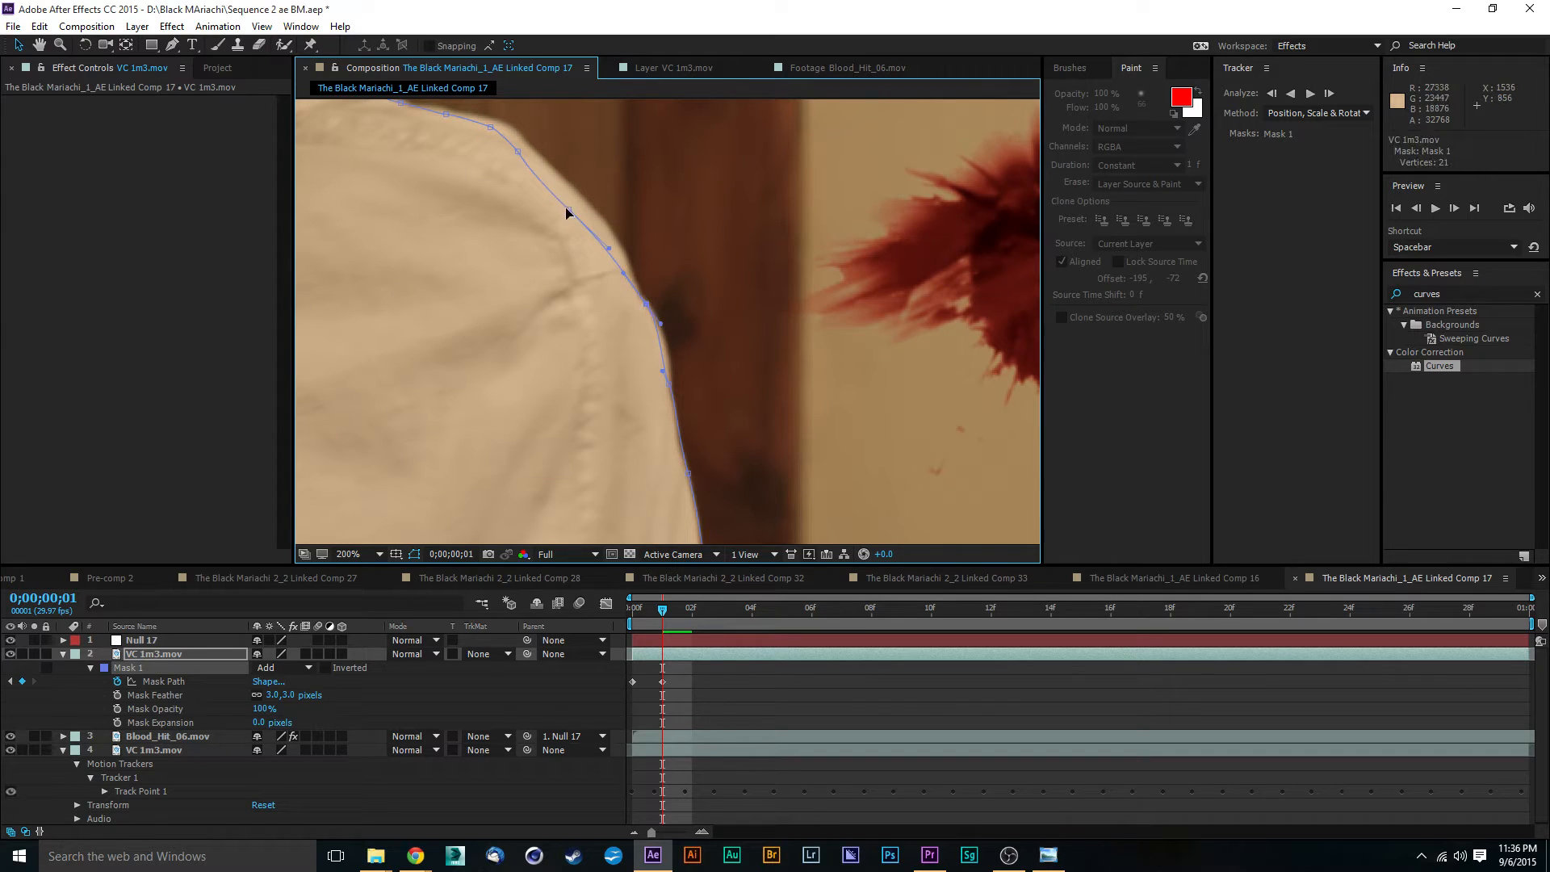
drag(572, 212, 593, 213)
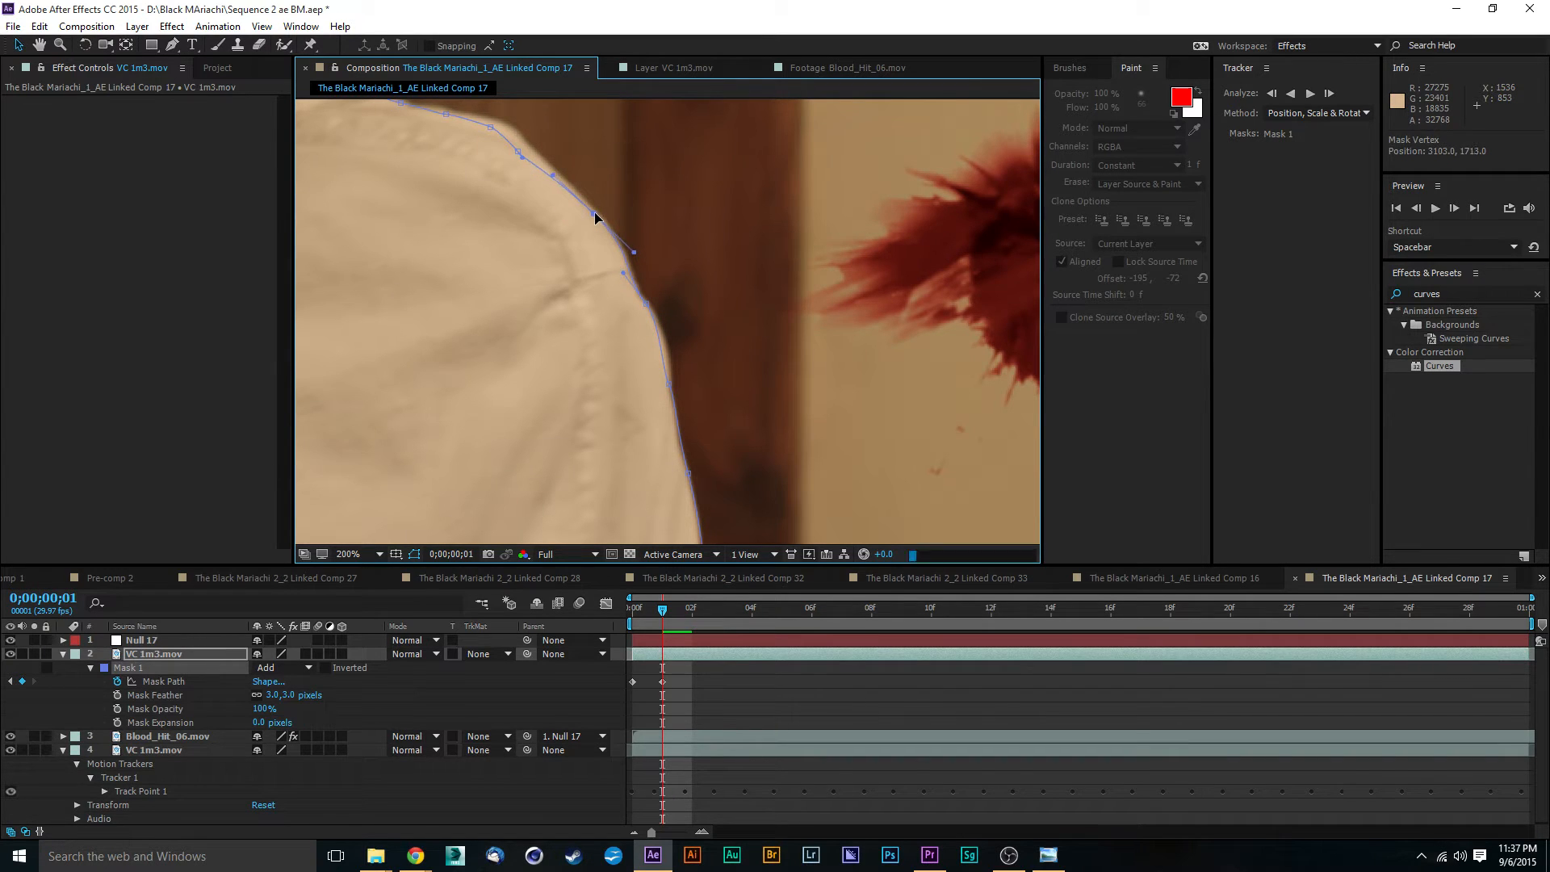
mouse_move(644, 306)
mouse_down()
mouse_move(660, 327)
mouse_move(655, 313)
mouse_up()
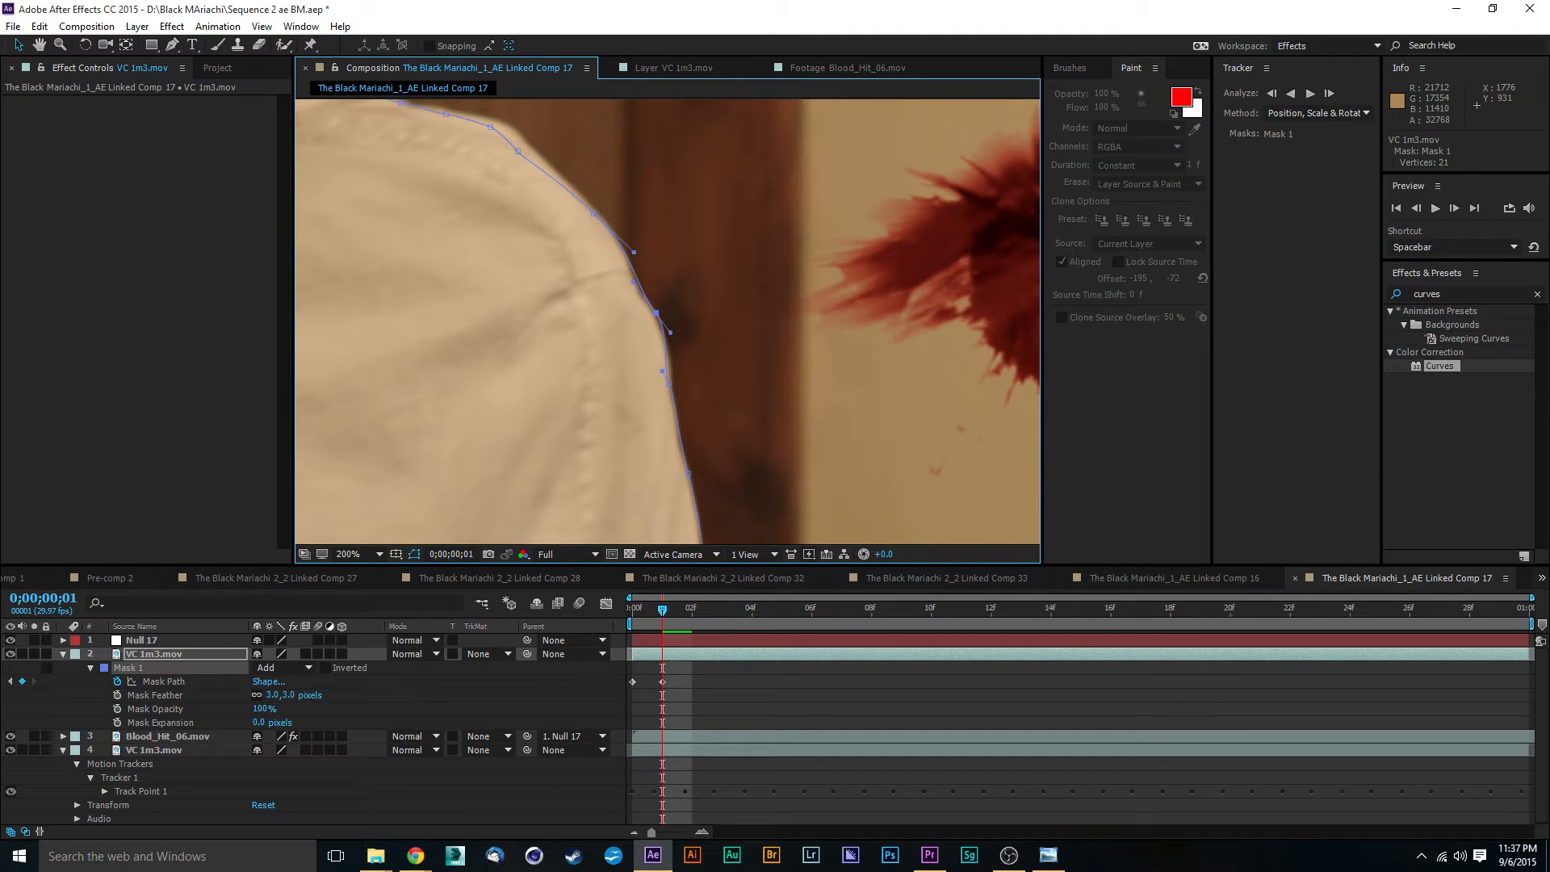
key(alt+Tab)
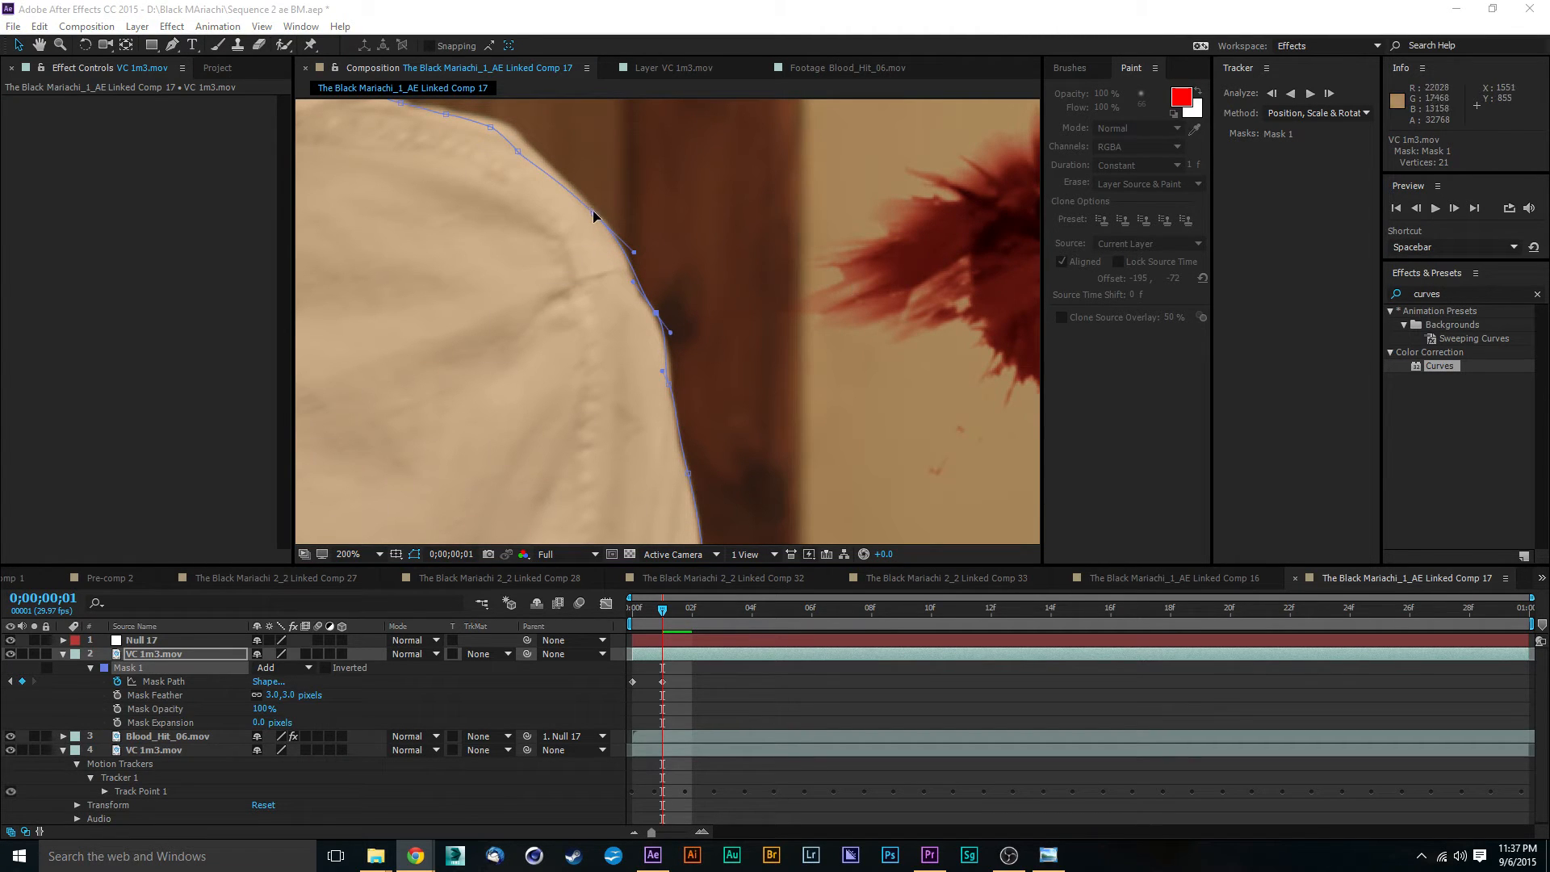
- Fit the Mask 1 points along the top of the shoulder and up the back of the collar at frame 1
drag(593, 212, 859, 398)
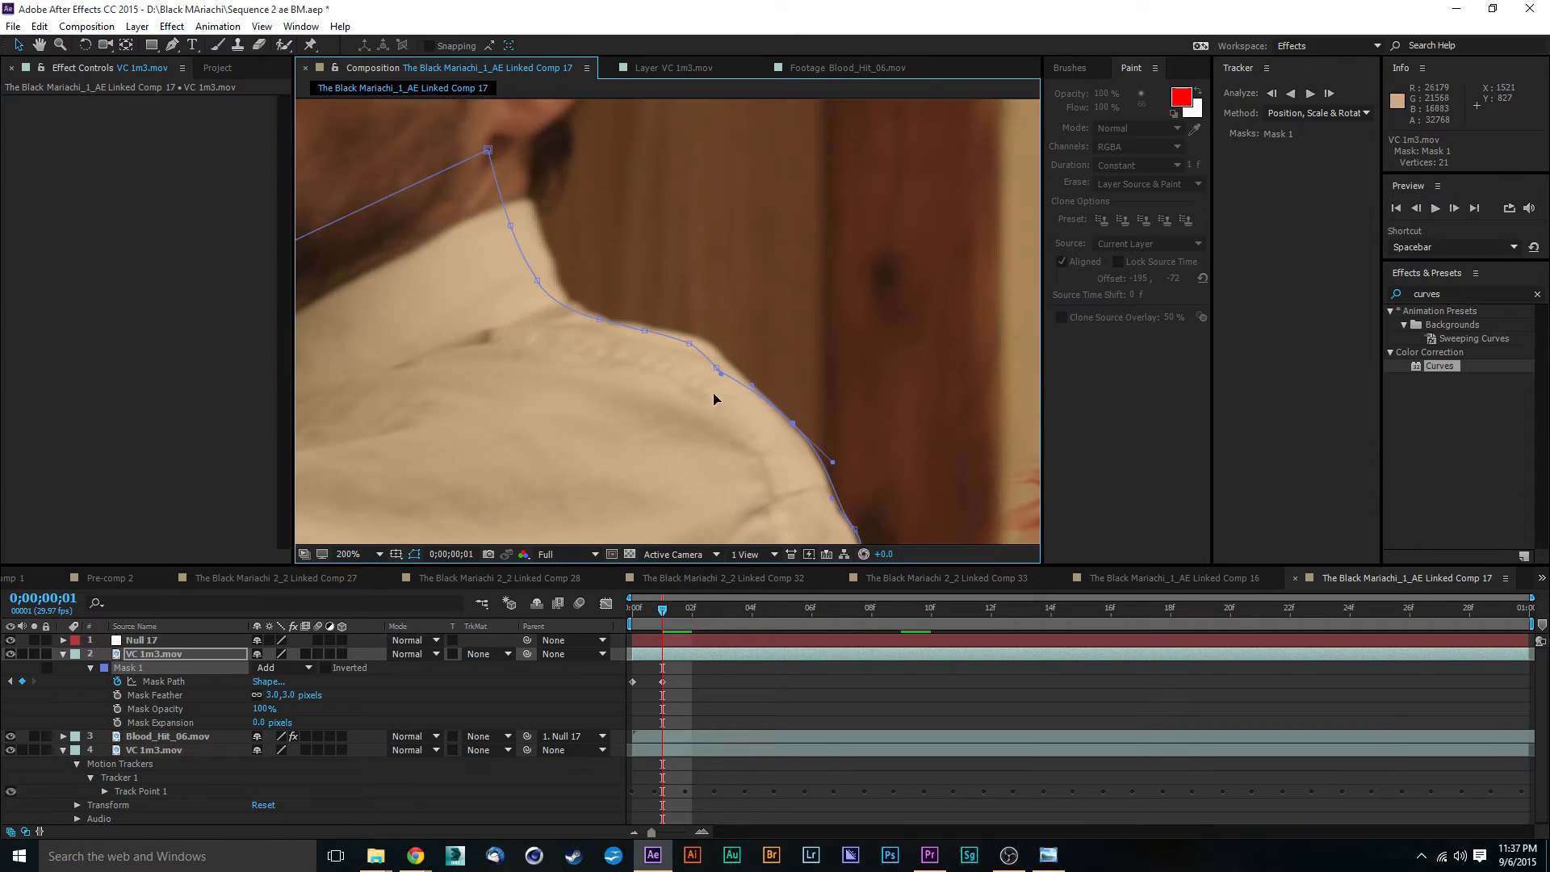
drag(716, 370, 645, 327)
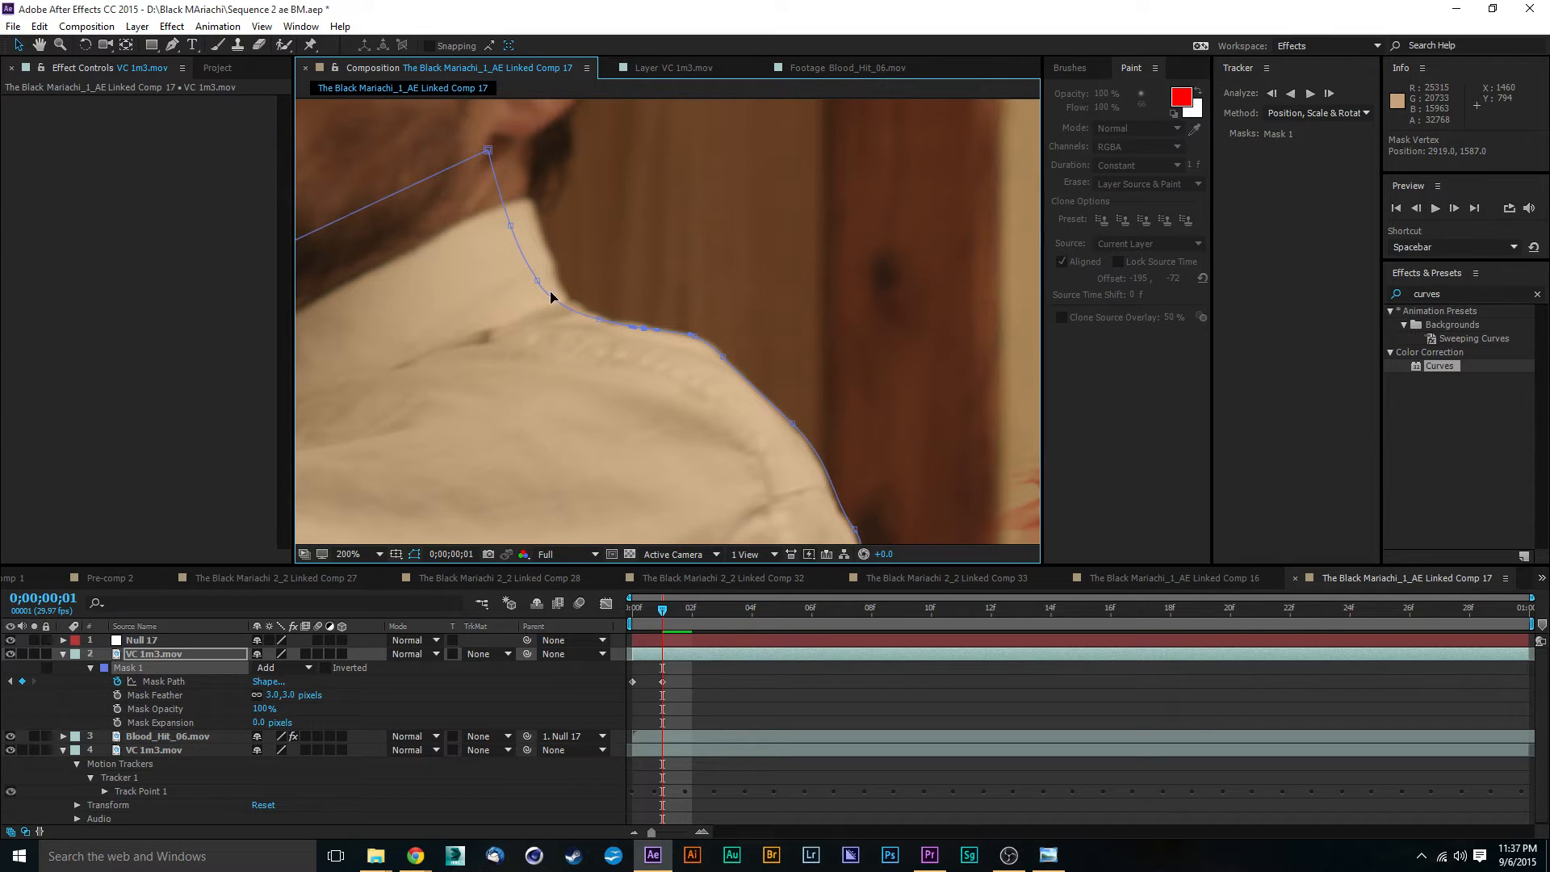
drag(540, 285, 562, 288)
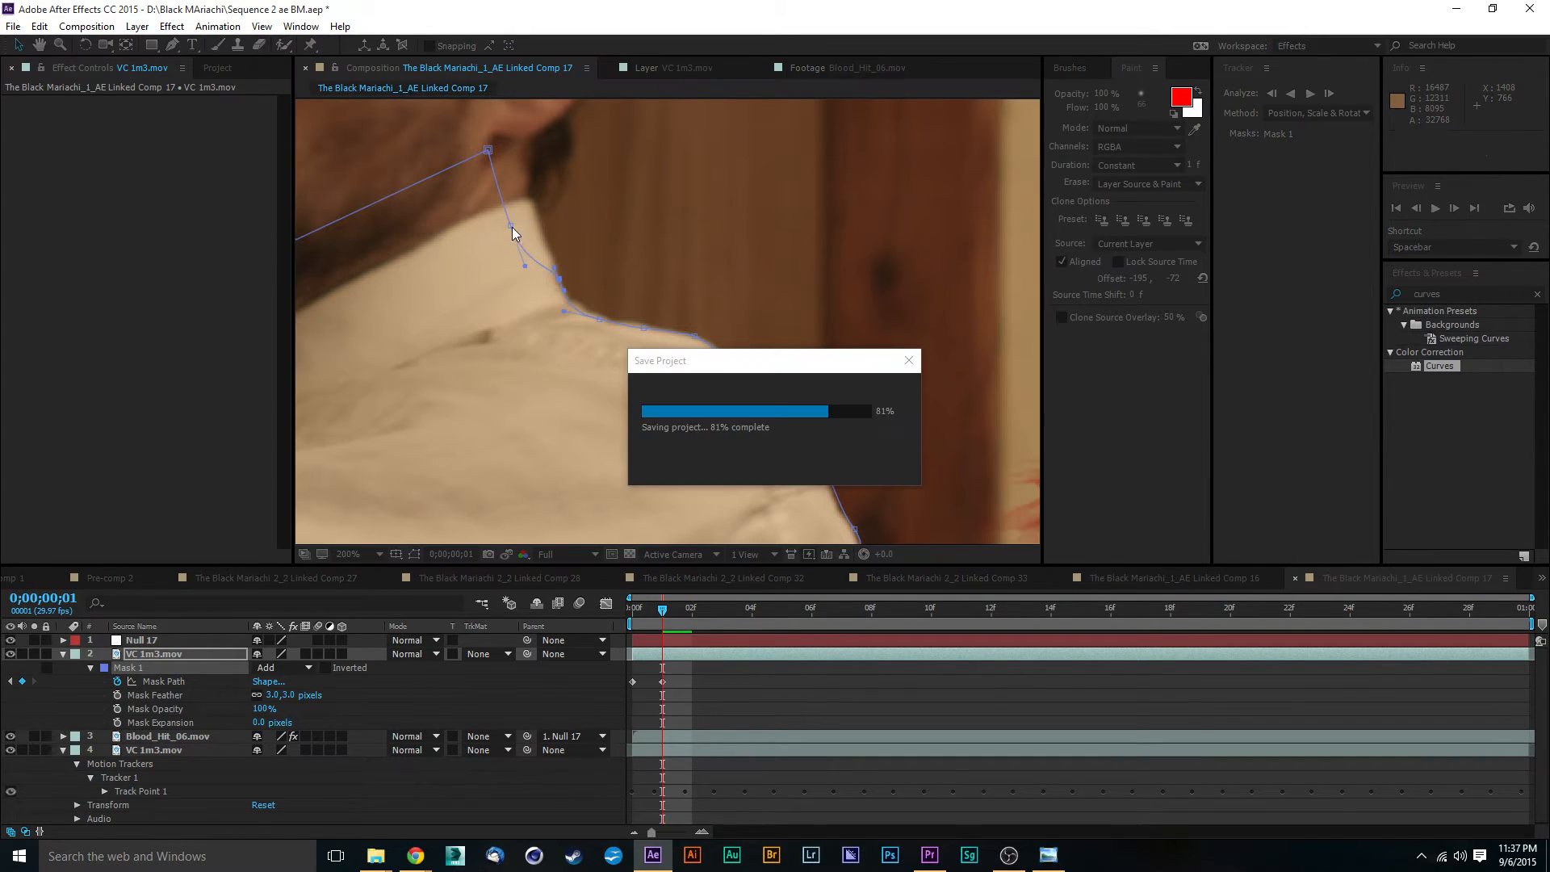
drag(512, 226, 539, 223)
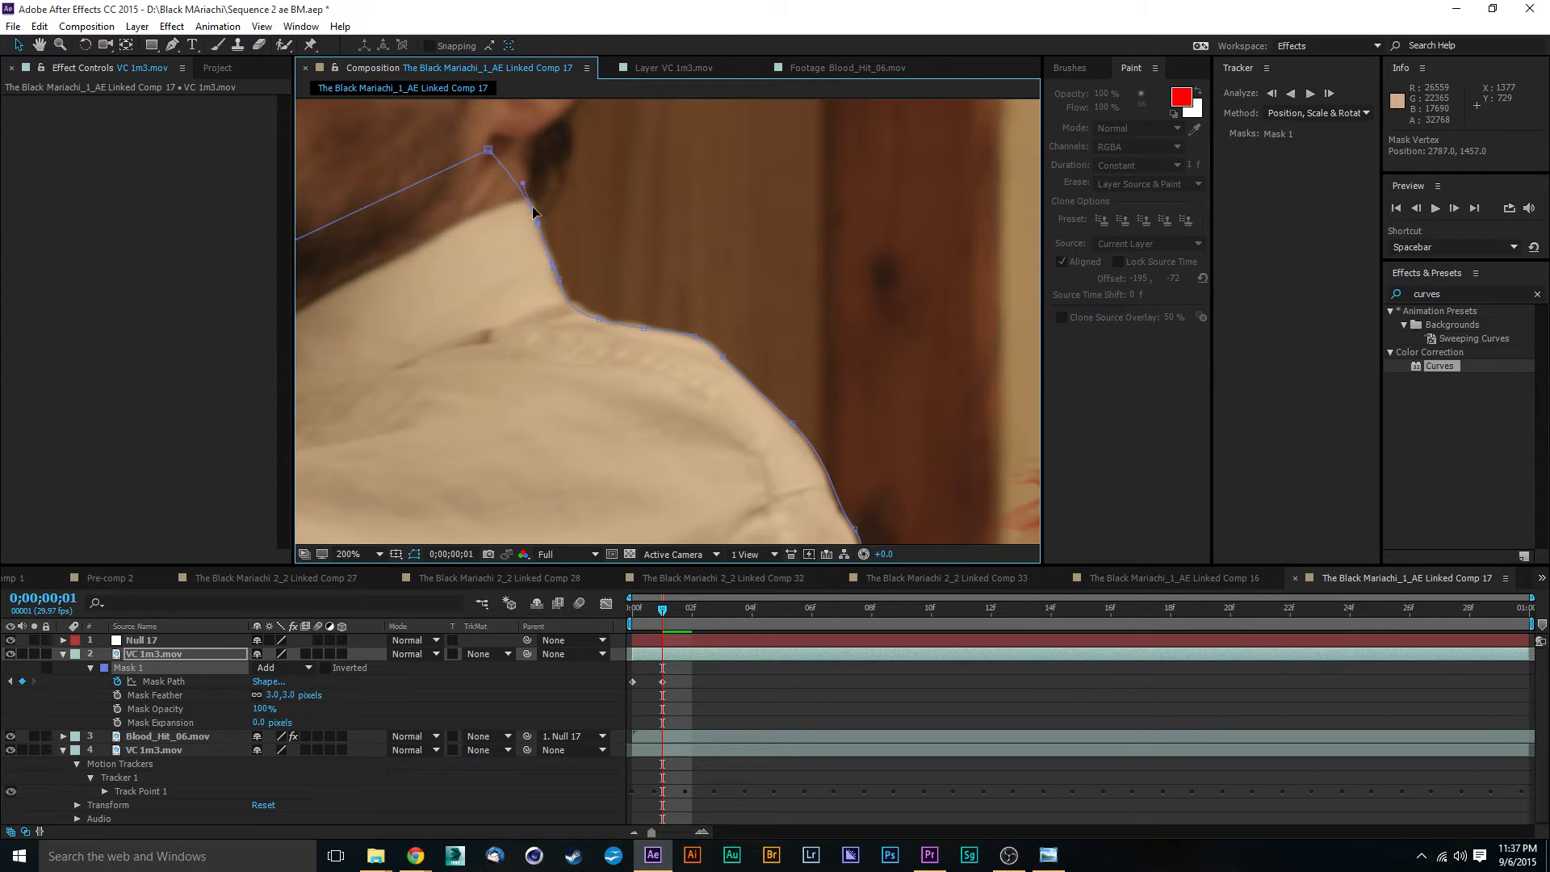
drag(488, 152, 527, 197)
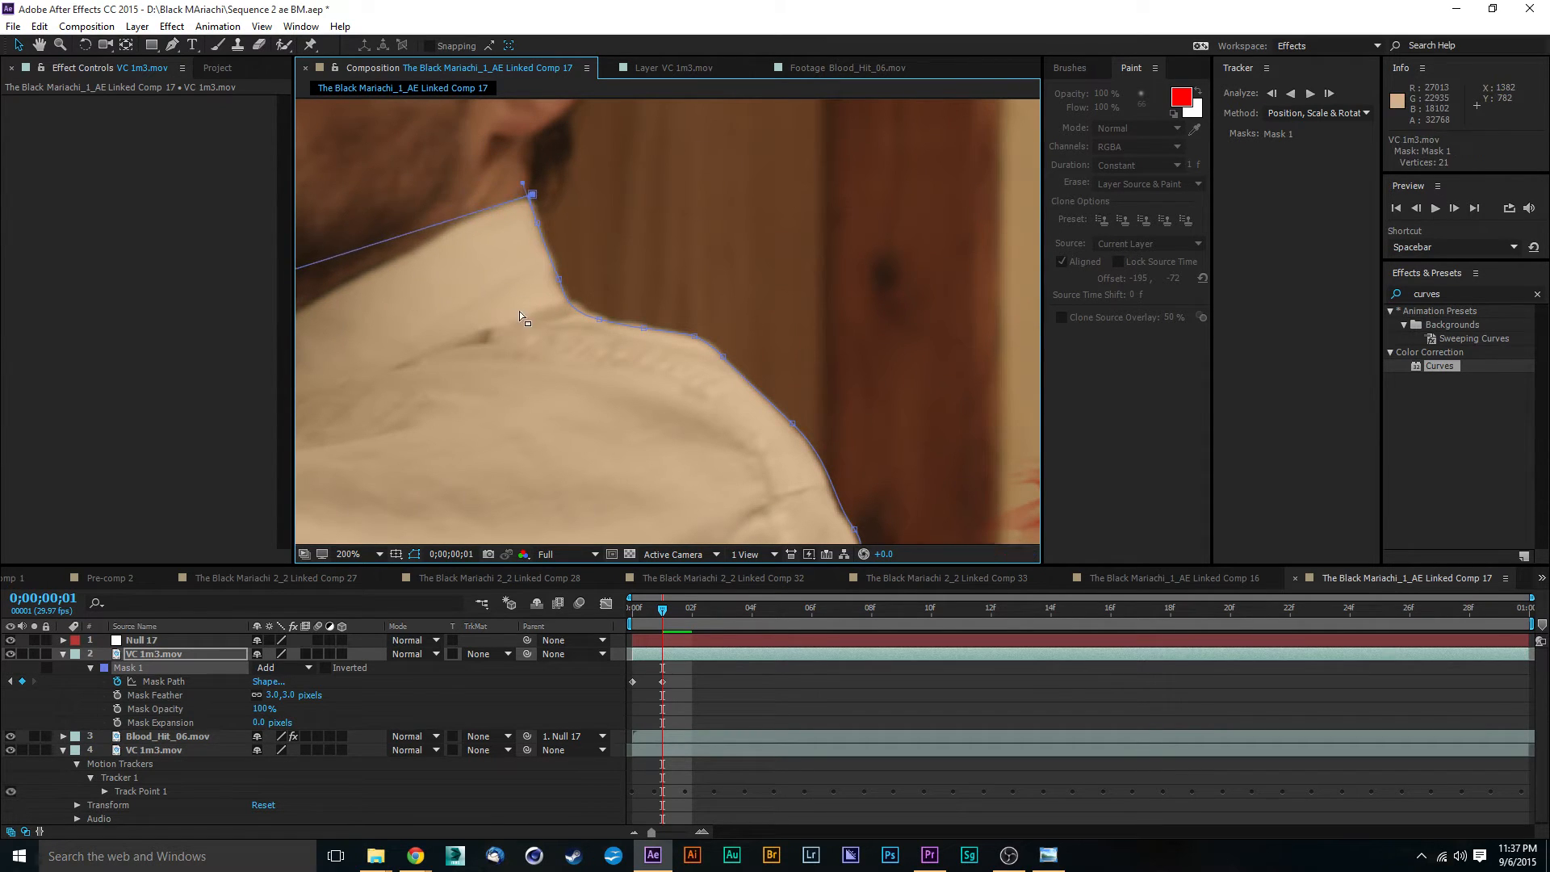
- Adjust the Mask 1 points at the front of the actor's collar and along the arm at frame 1
scroll(744, 310, down, 2)
drag(585, 318, 563, 360)
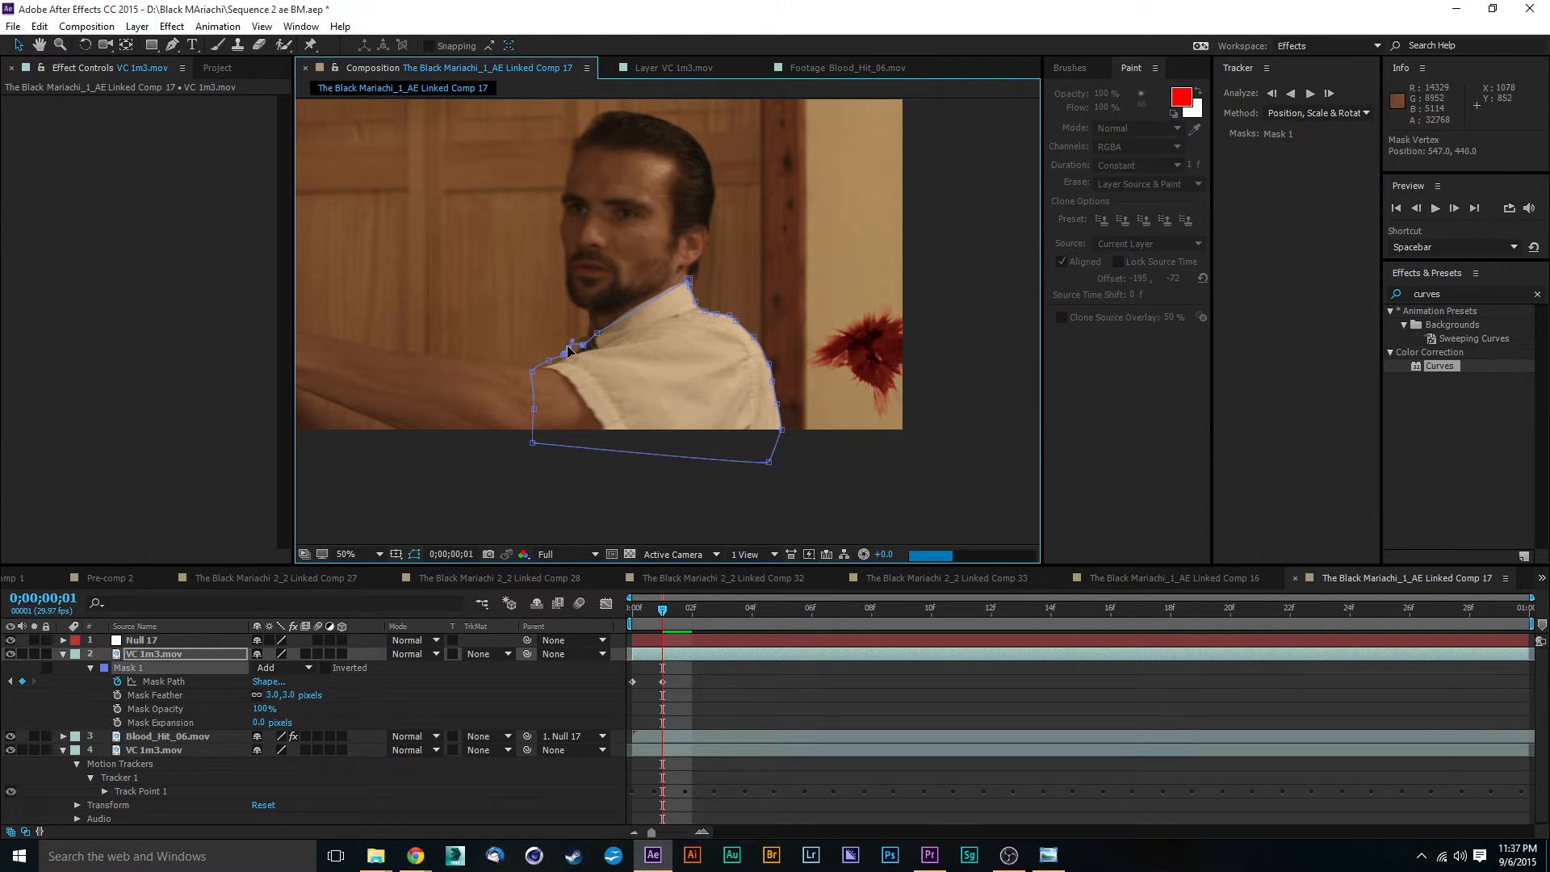
scroll(686, 322, up, 2)
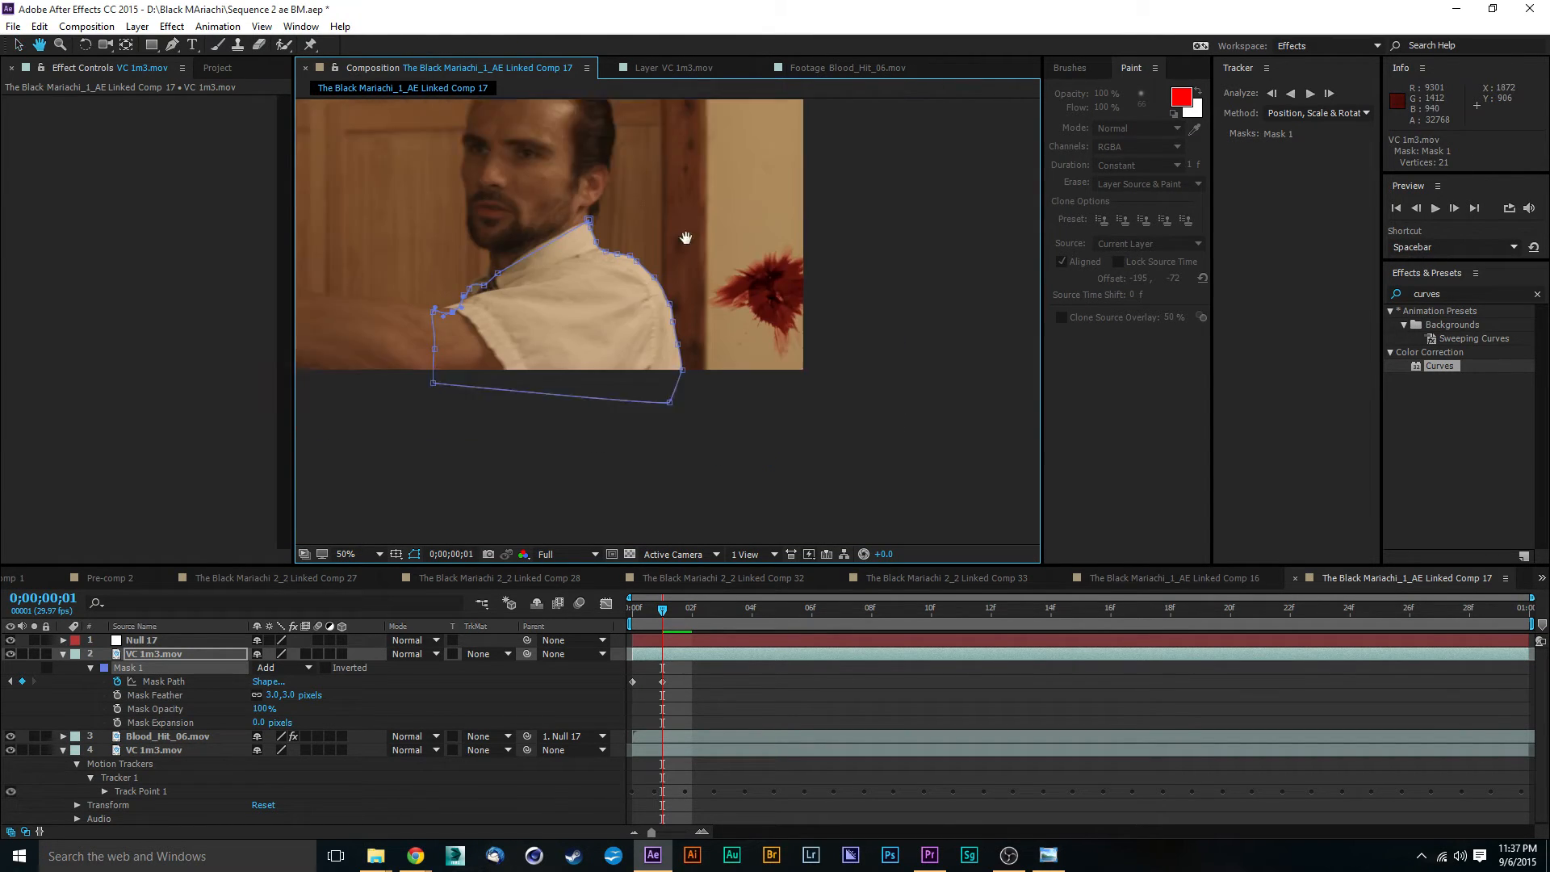
- At 0;00;00;02, move the Mask 1 points at the frame's lower edge and lower back onto the shirt edge
drag(666, 611, 692, 612)
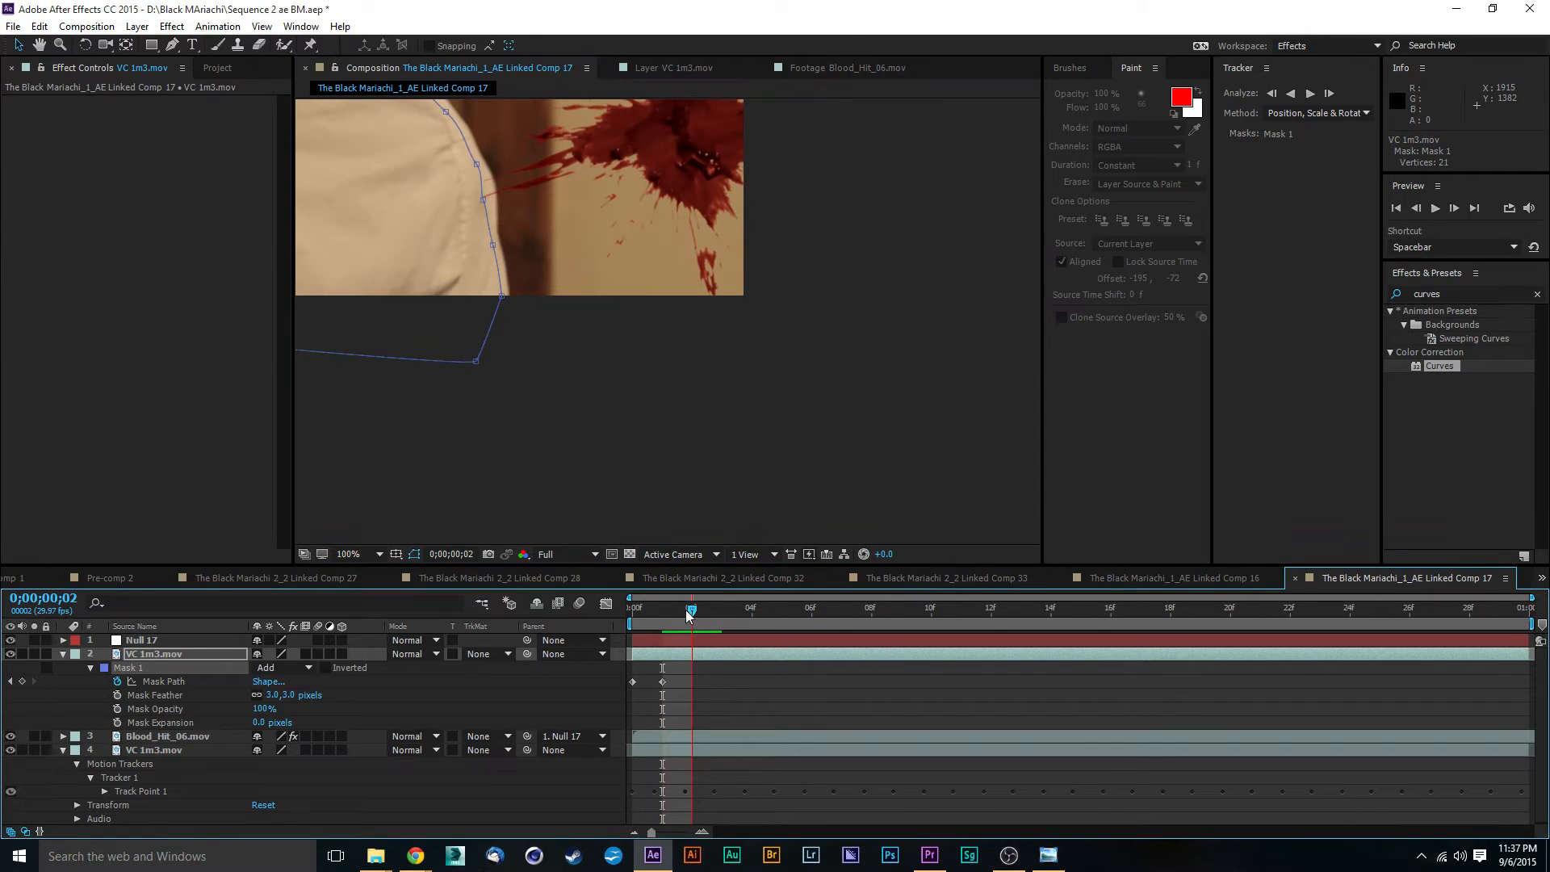
scroll(662, 290, up, 2)
drag(609, 352, 625, 351)
scroll(612, 325, up, 1)
key(space)
drag(654, 214, 774, 292)
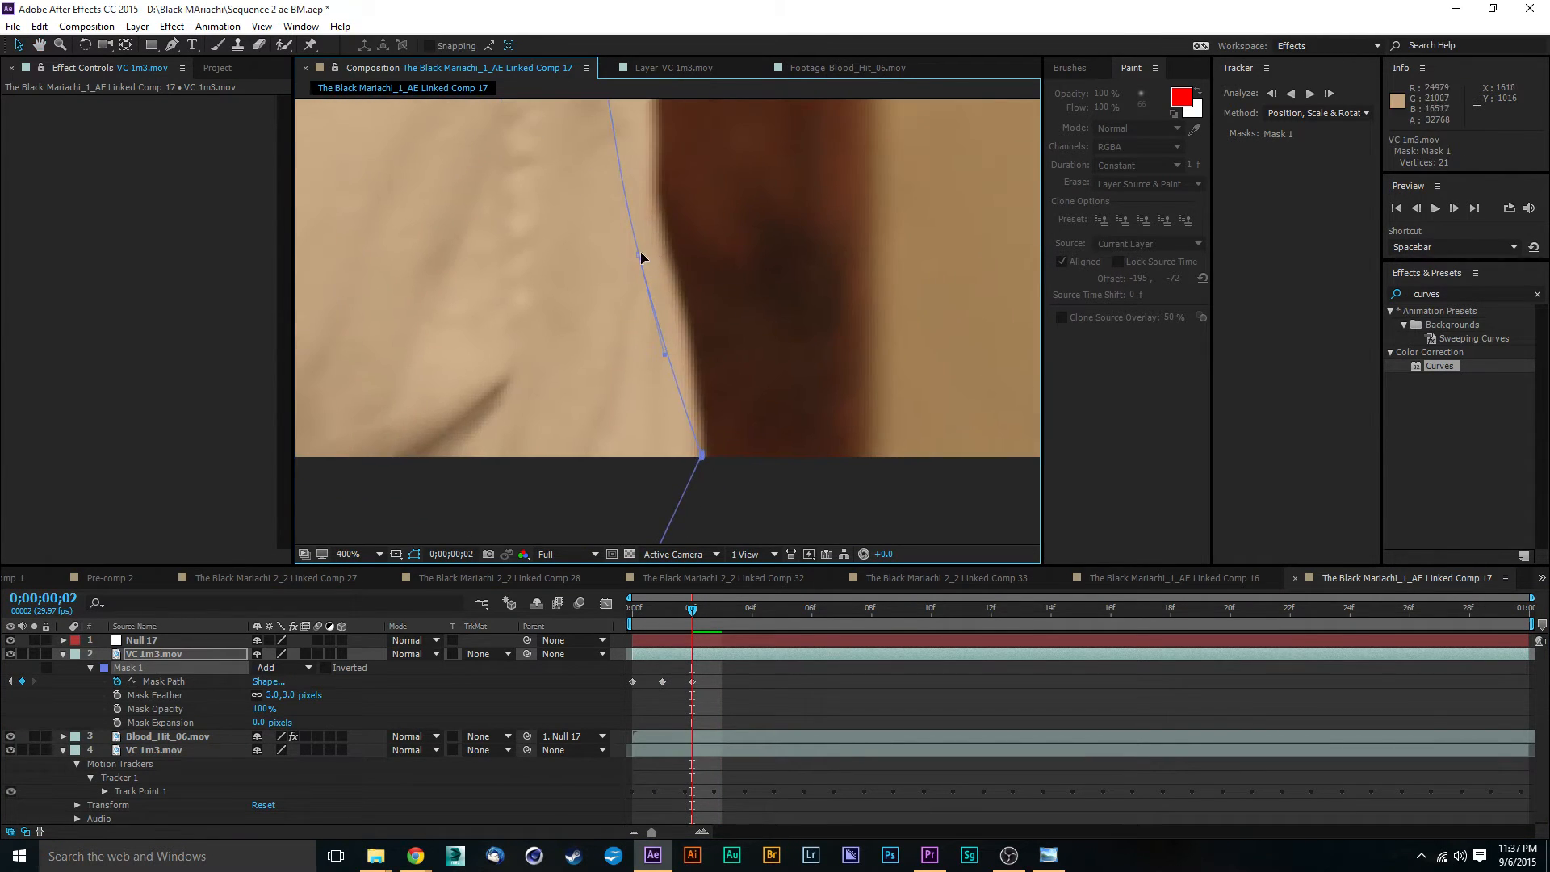
drag(639, 254, 672, 253)
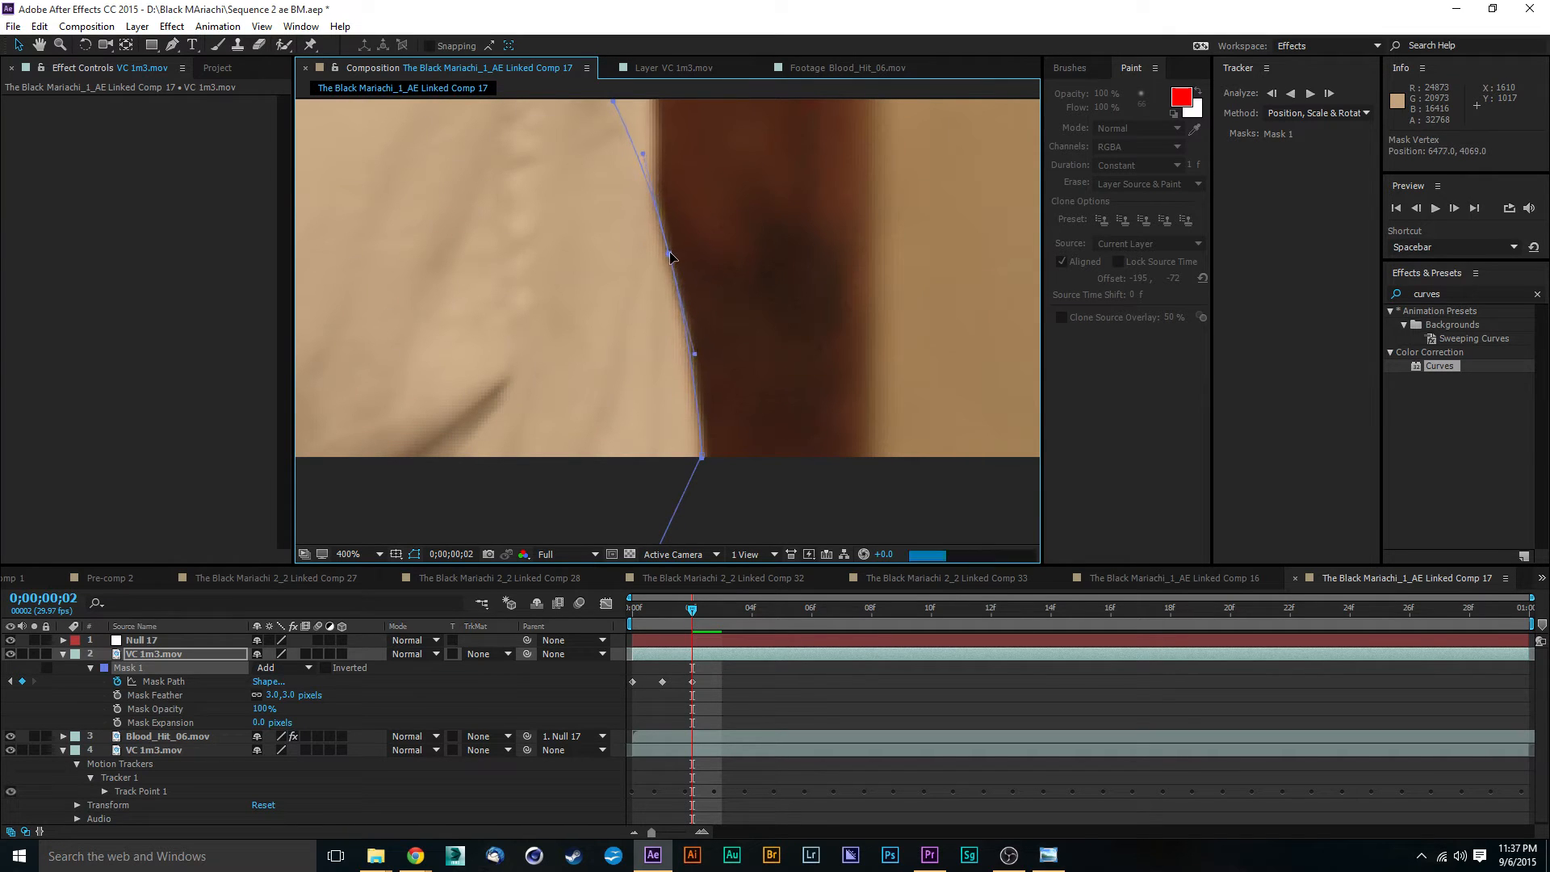
- Move the Mask 1 points on the upper back and outer shoulder onto the shirt edge at frame 2
drag(847, 225, 859, 423)
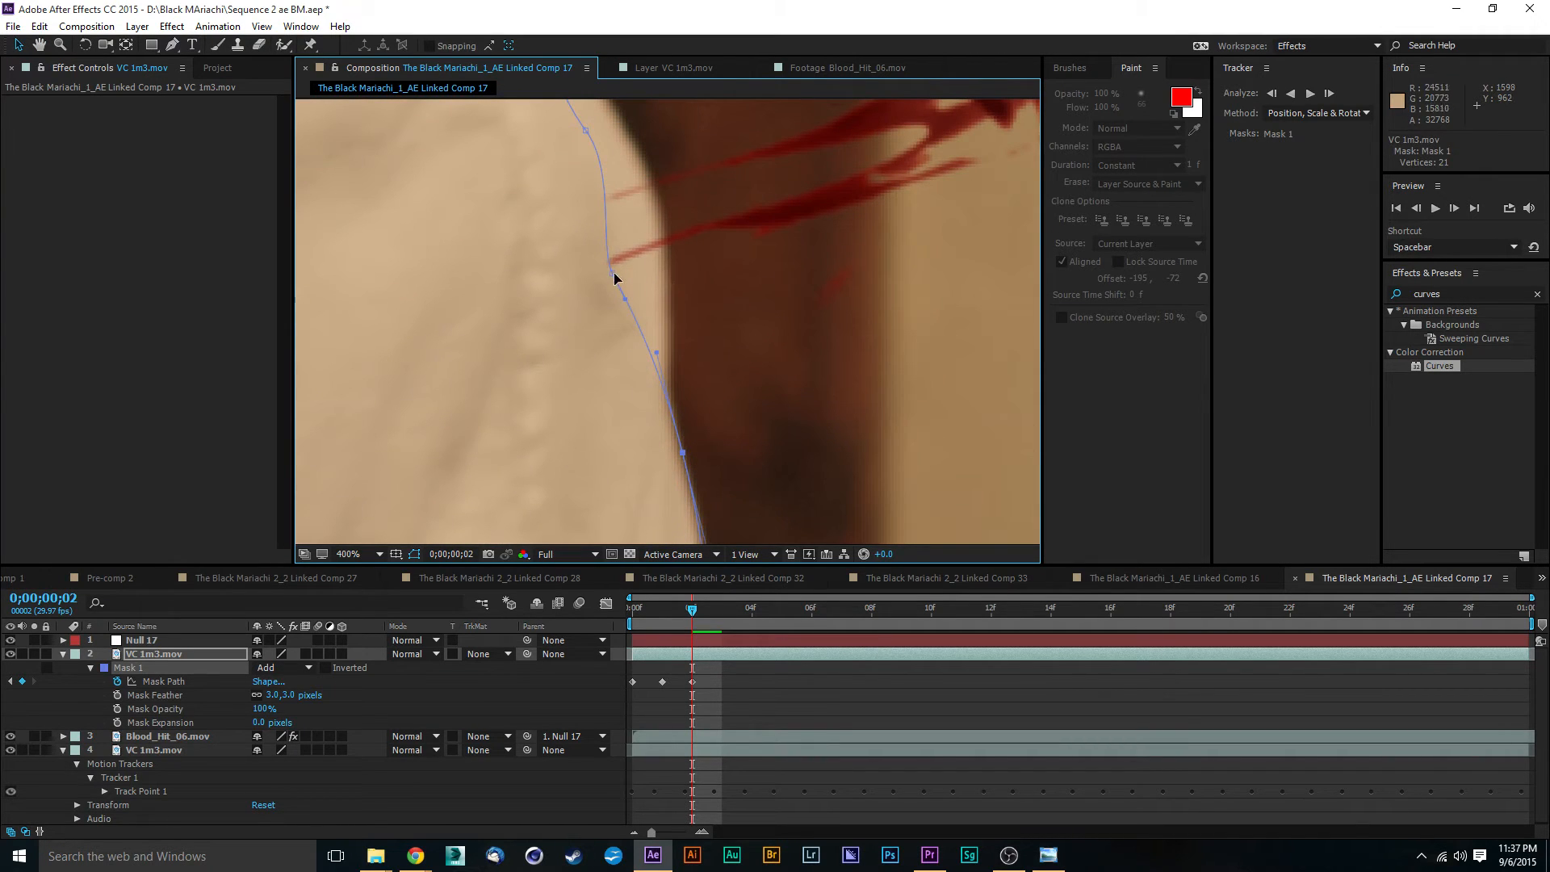
drag(613, 279, 666, 250)
drag(740, 137, 740, 258)
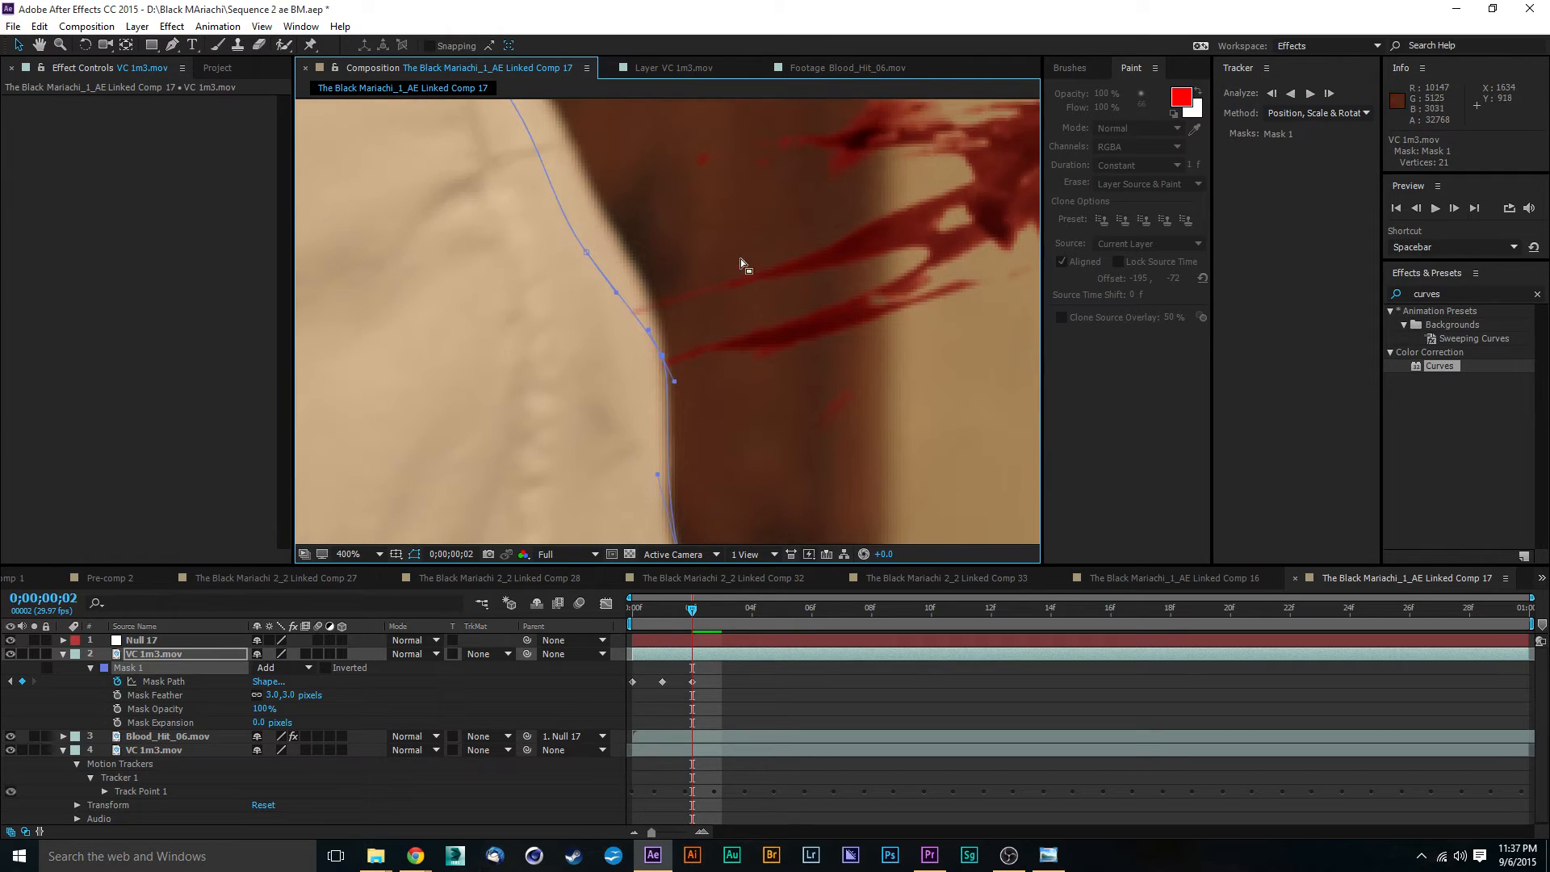
drag(587, 256, 609, 228)
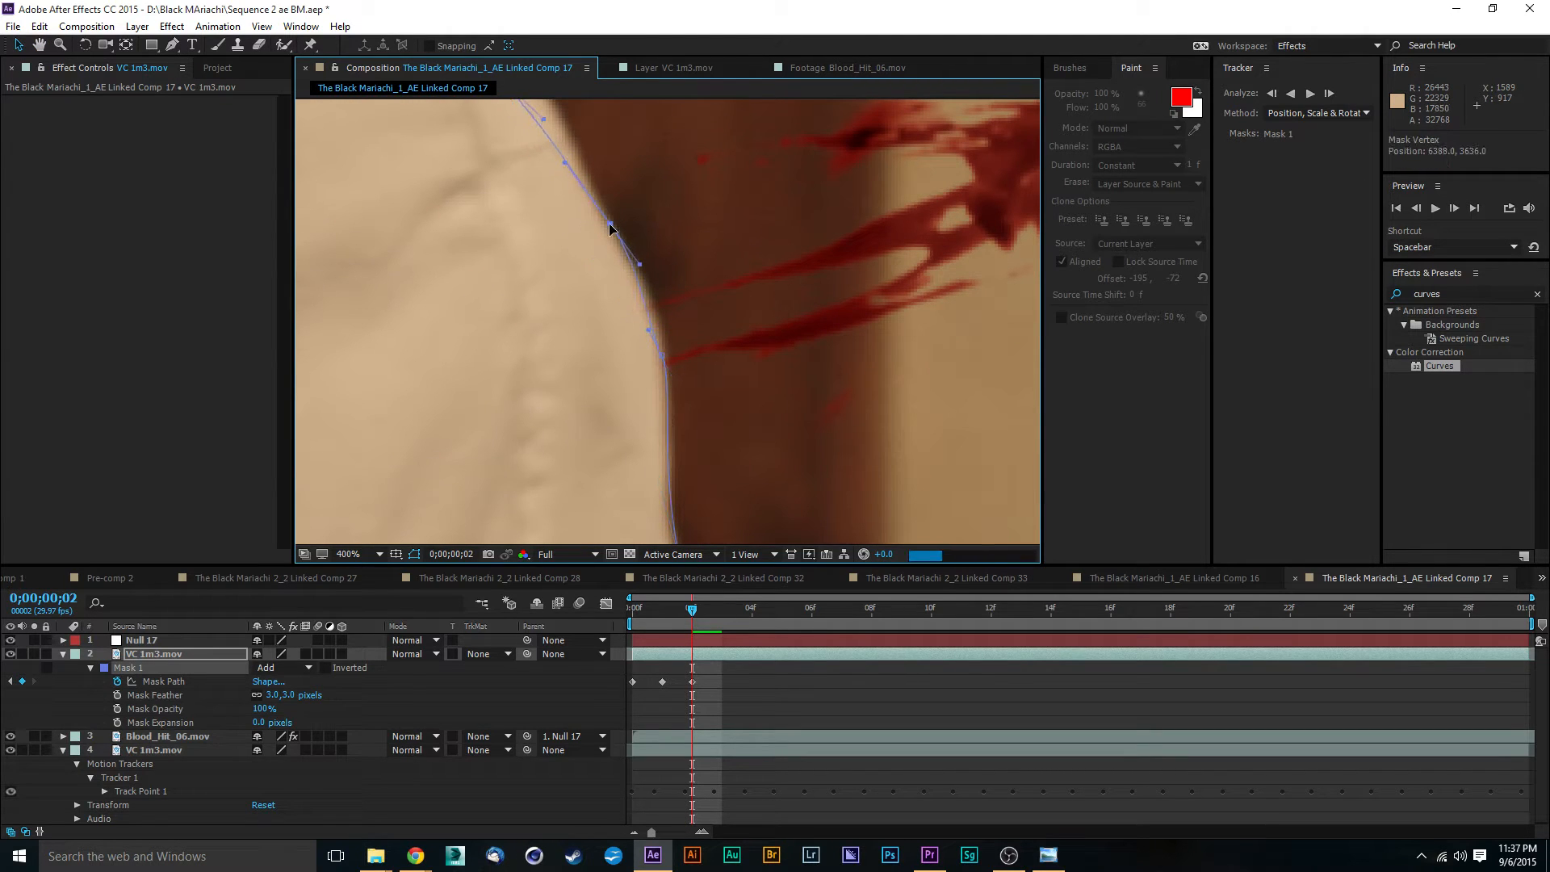
drag(685, 180, 701, 350)
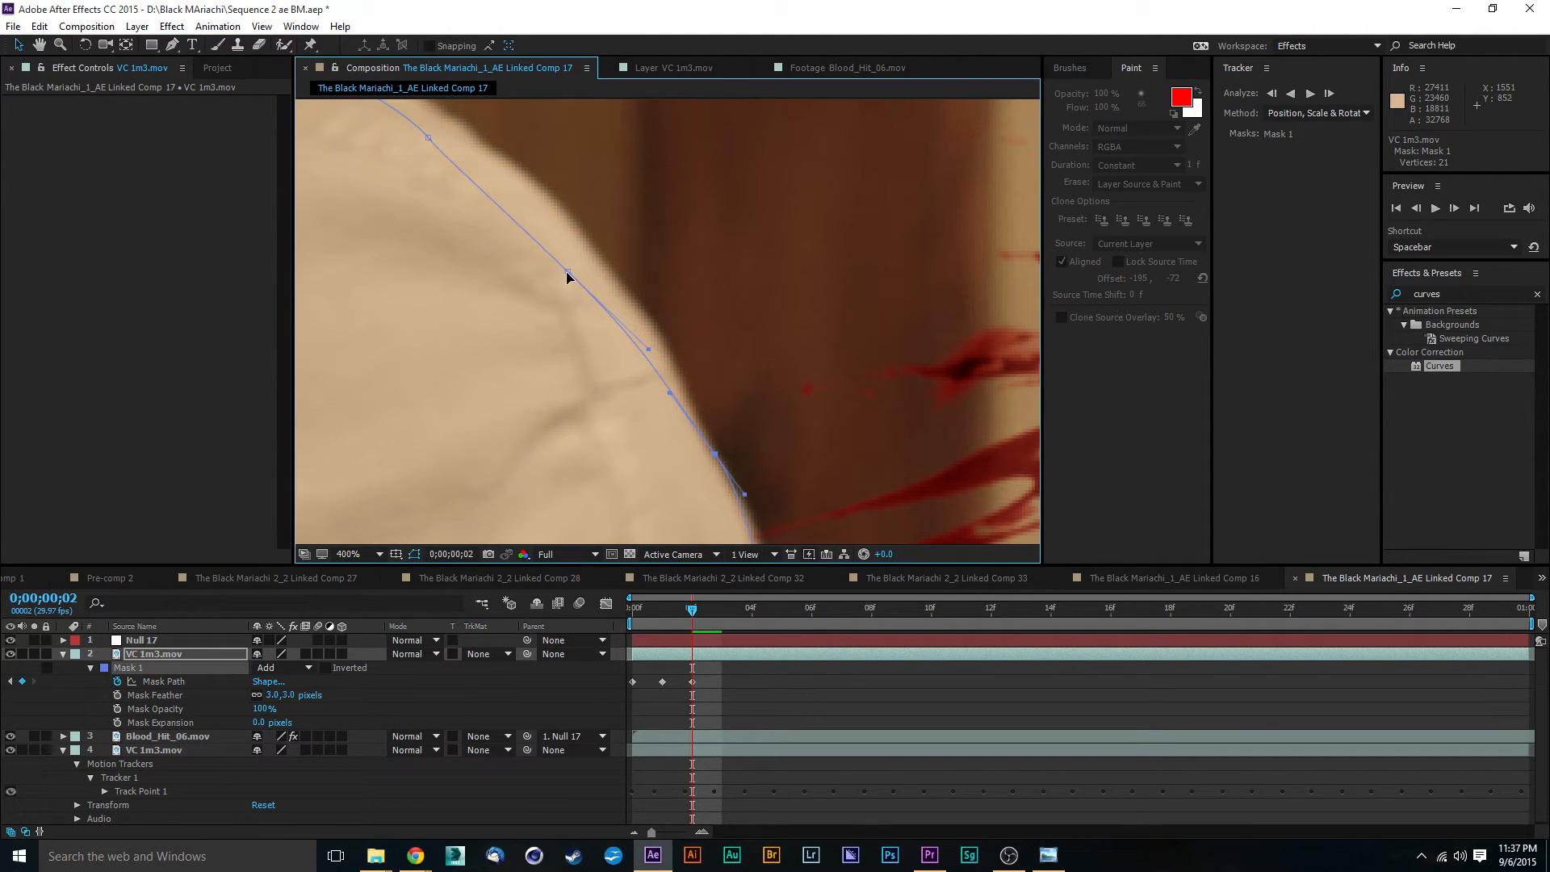
drag(566, 275, 864, 449)
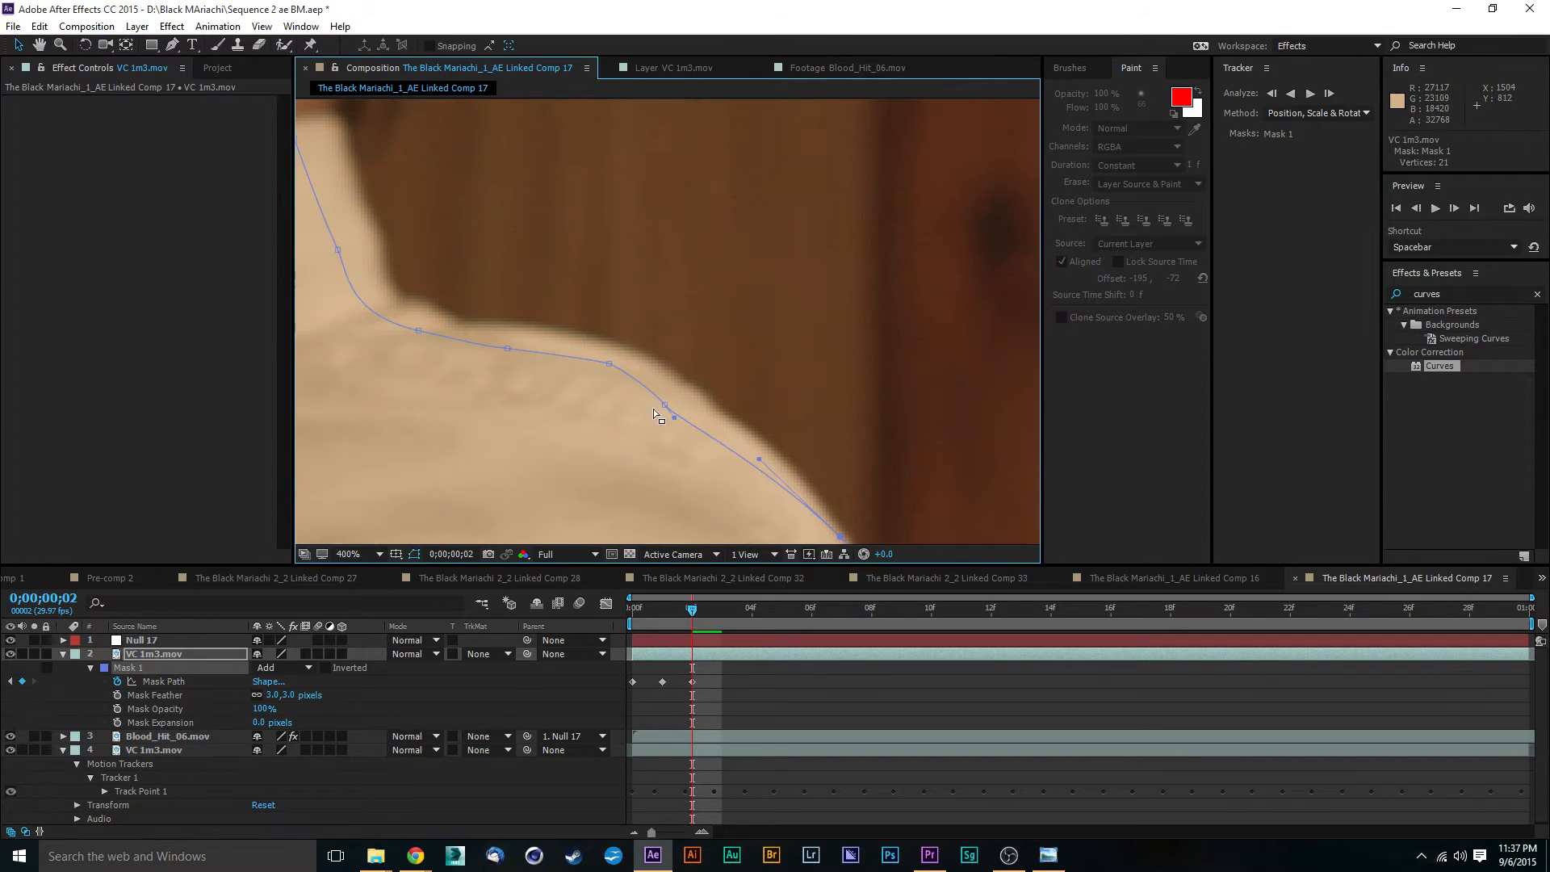
- Adjust the Mask 1 points and handles along the top of the shoulder to the collar's base at frame 2
drag(664, 410, 675, 370)
drag(759, 459, 789, 449)
drag(567, 298, 730, 351)
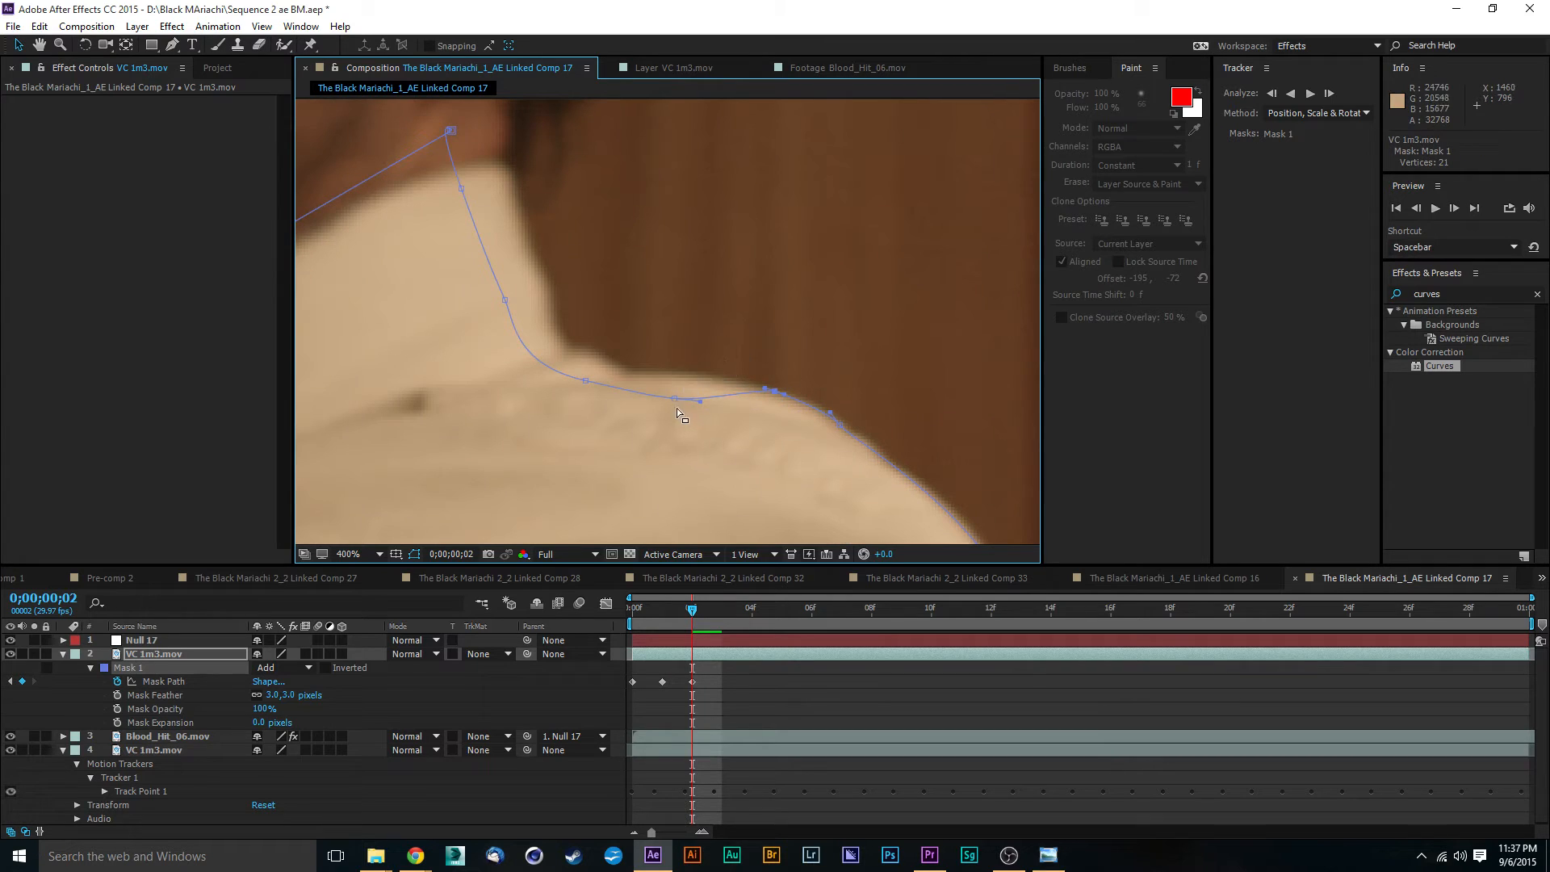
drag(675, 399, 582, 351)
- Fit the Mask 1 points and handles up the back of the collar to its upper corner at frame 2
drag(570, 208, 727, 276)
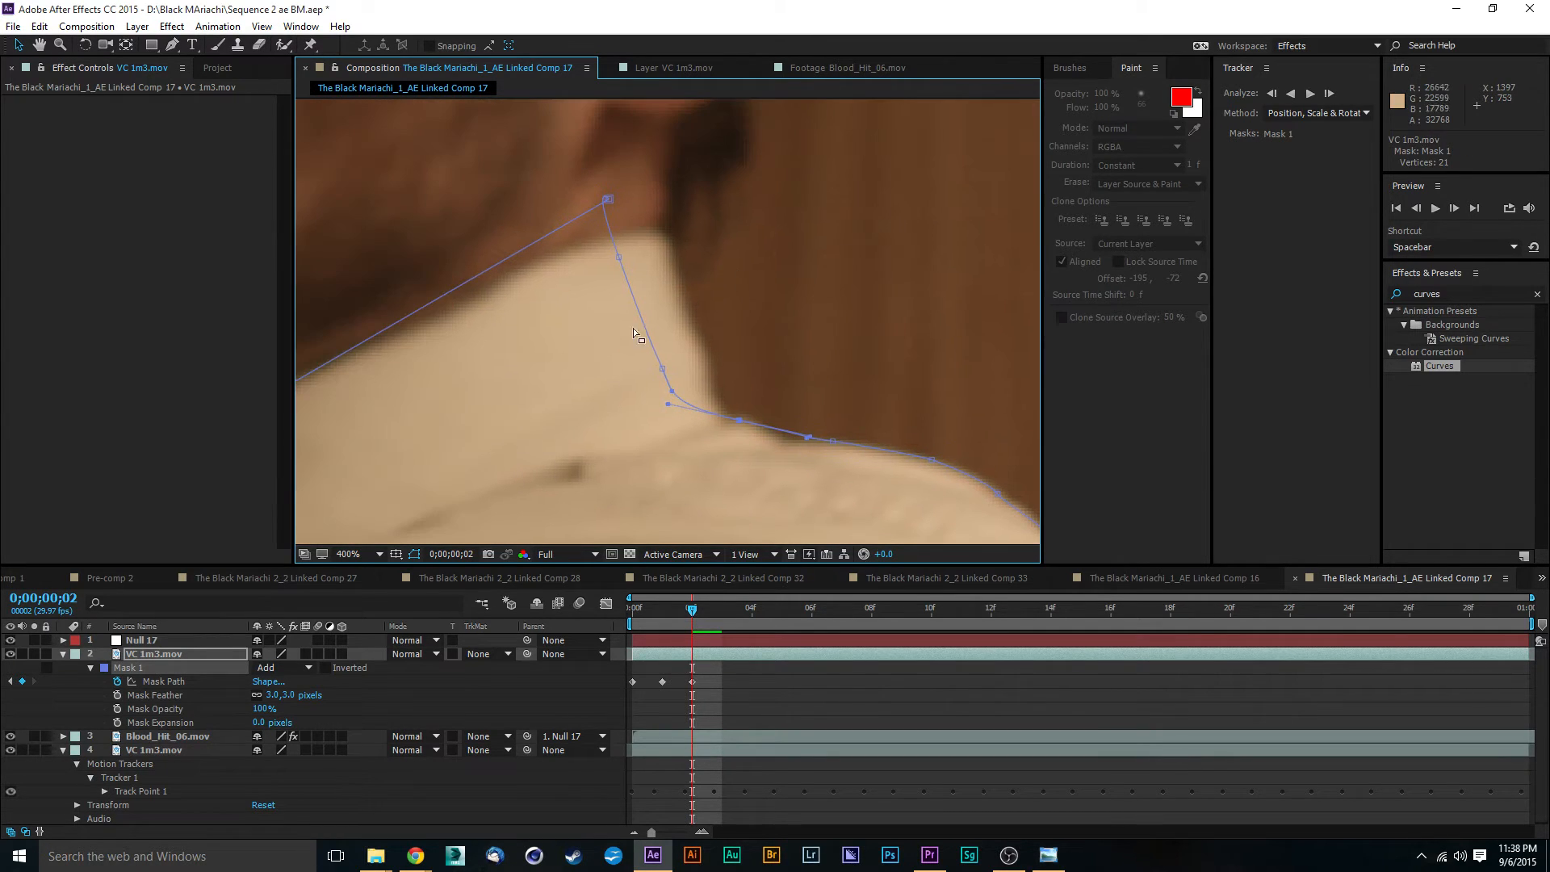
drag(672, 374, 695, 347)
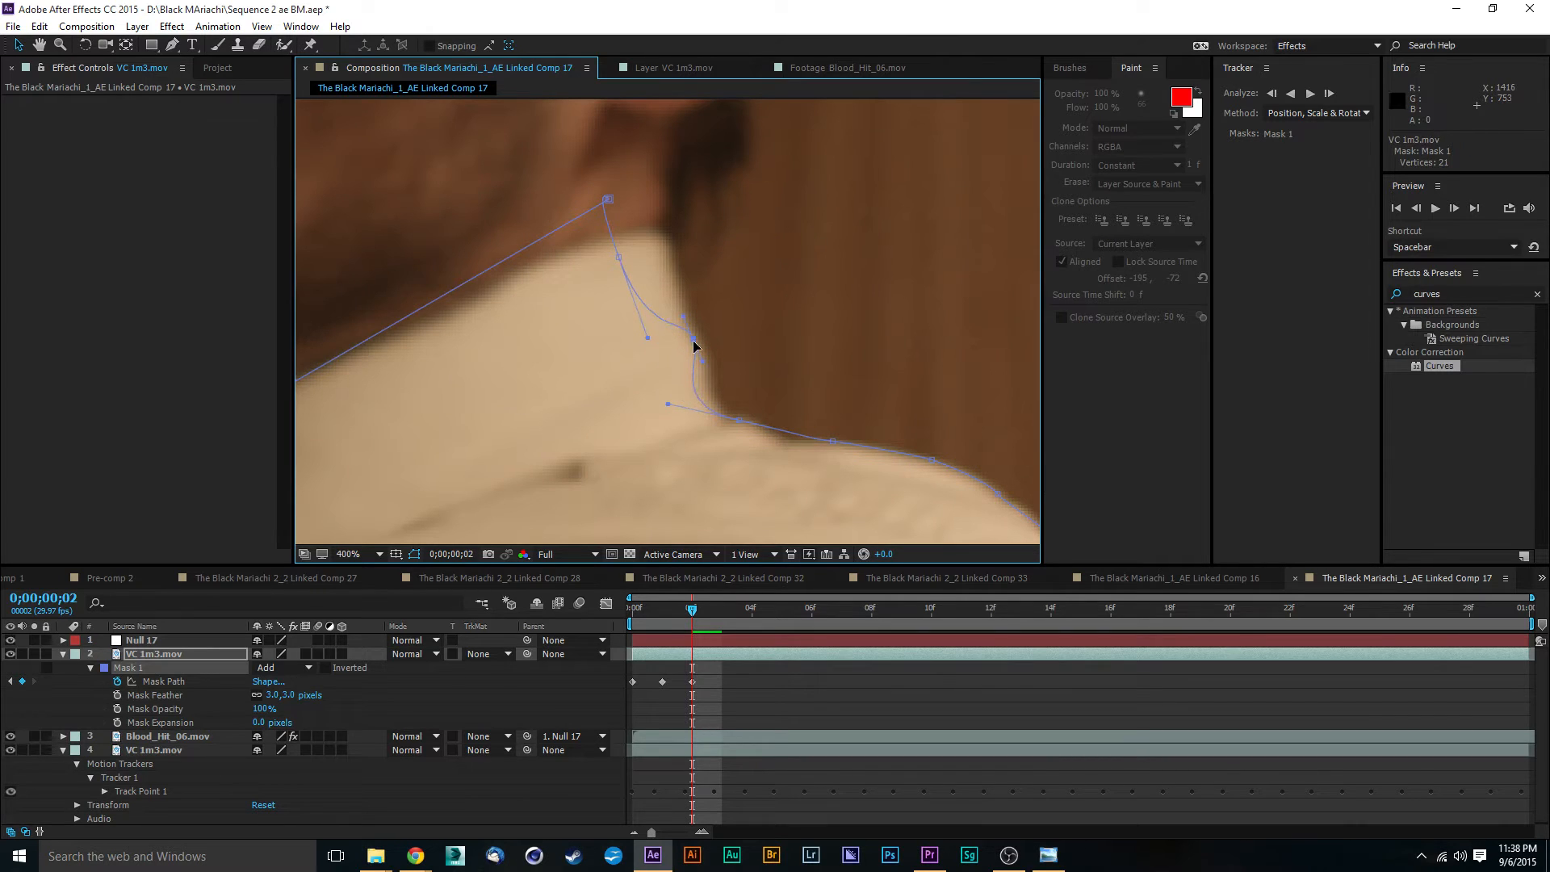
drag(669, 404, 699, 390)
drag(619, 256, 675, 266)
drag(611, 203, 655, 229)
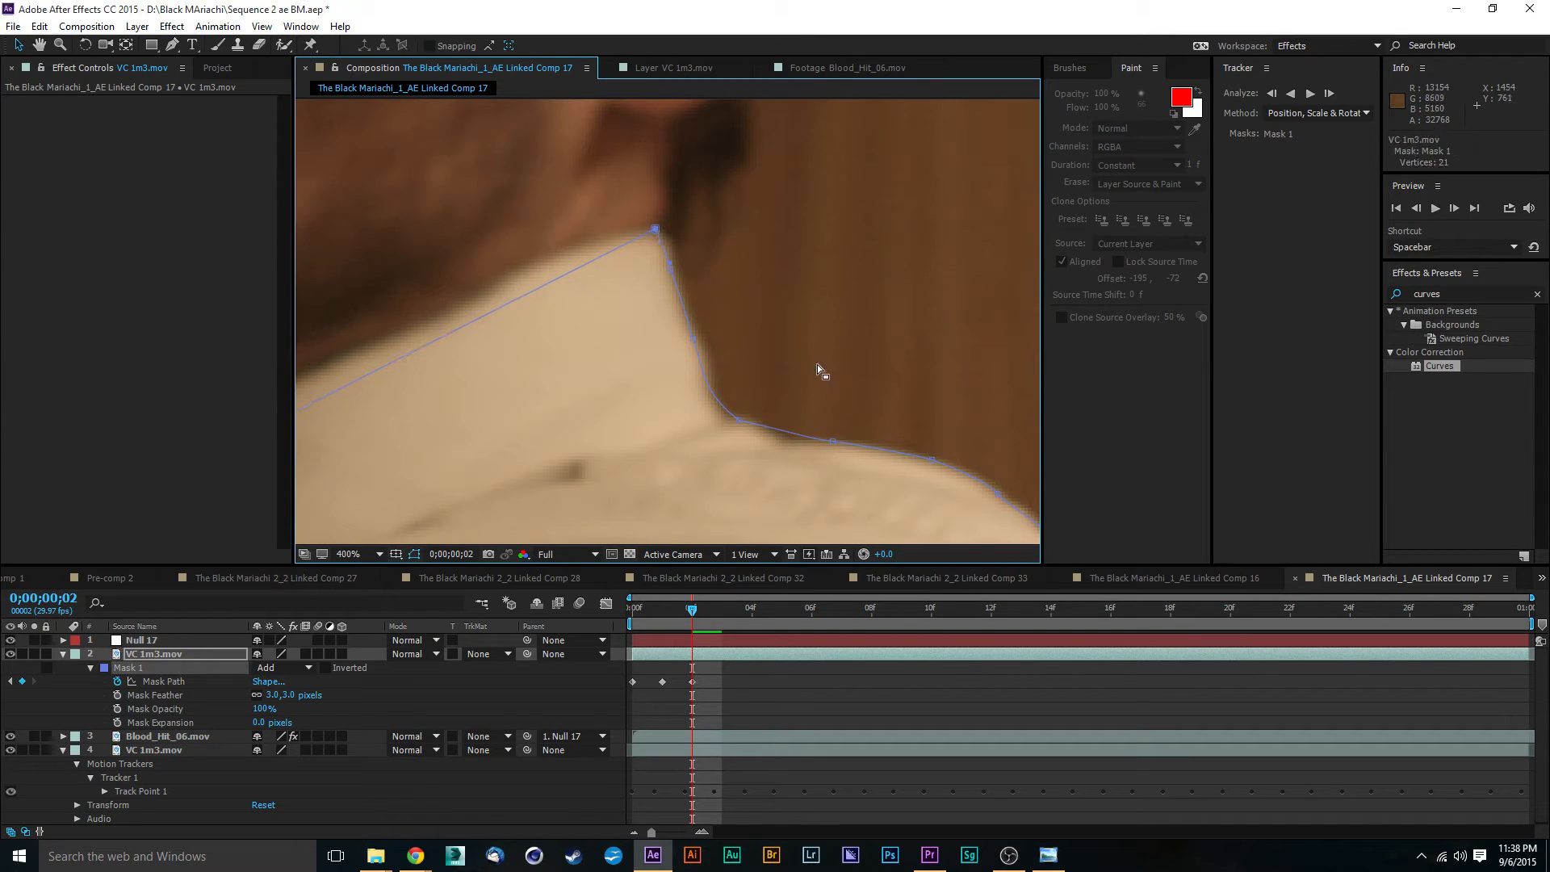
- Adjust the Mask 1 point at the front of the actor's collar at frame 2
scroll(817, 368, down, 6)
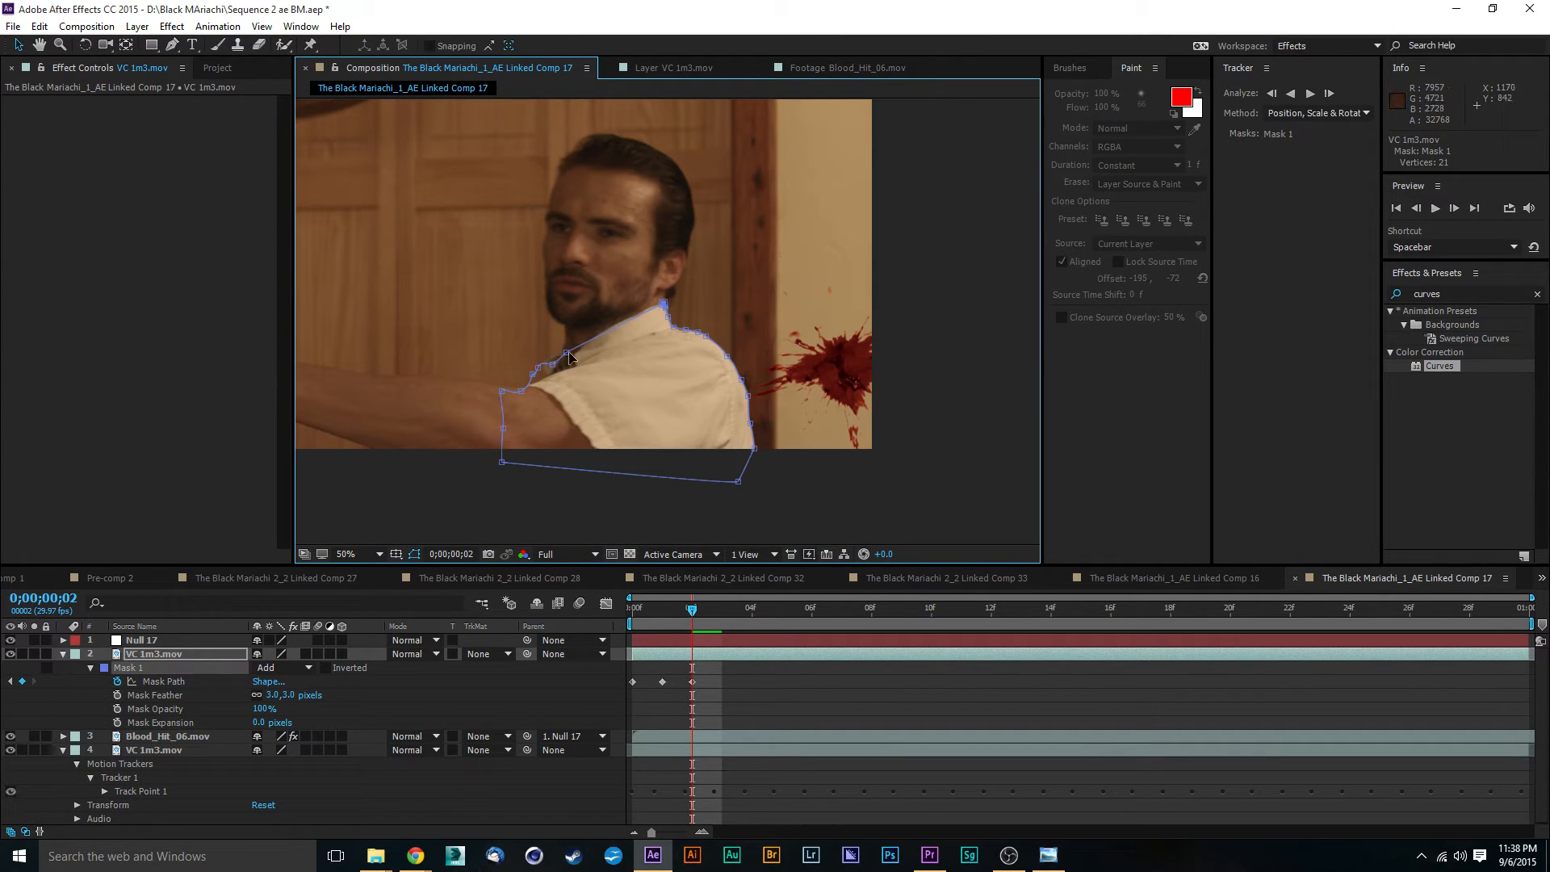
drag(567, 352, 576, 352)
key(space)
drag(747, 367, 748, 356)
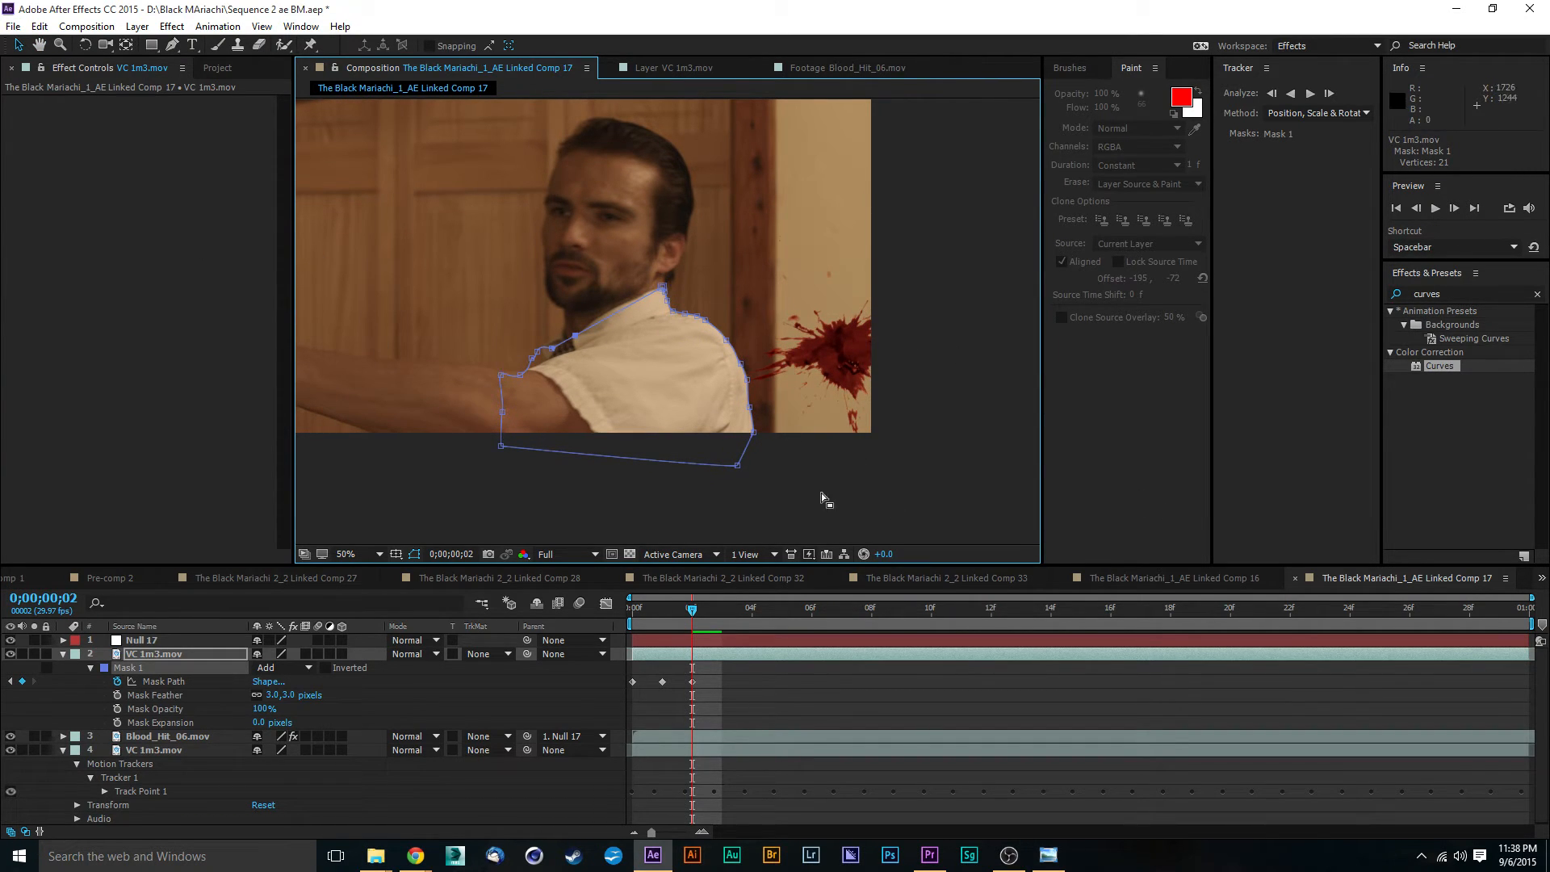
- At 0;00;00;03, shift the whole Mask 1 about 26 pixels toward the wall and rotate it about -0.3° to match the shirt
click(712, 620)
key(period)
drag(817, 434, 584, 213)
double_click(606, 324)
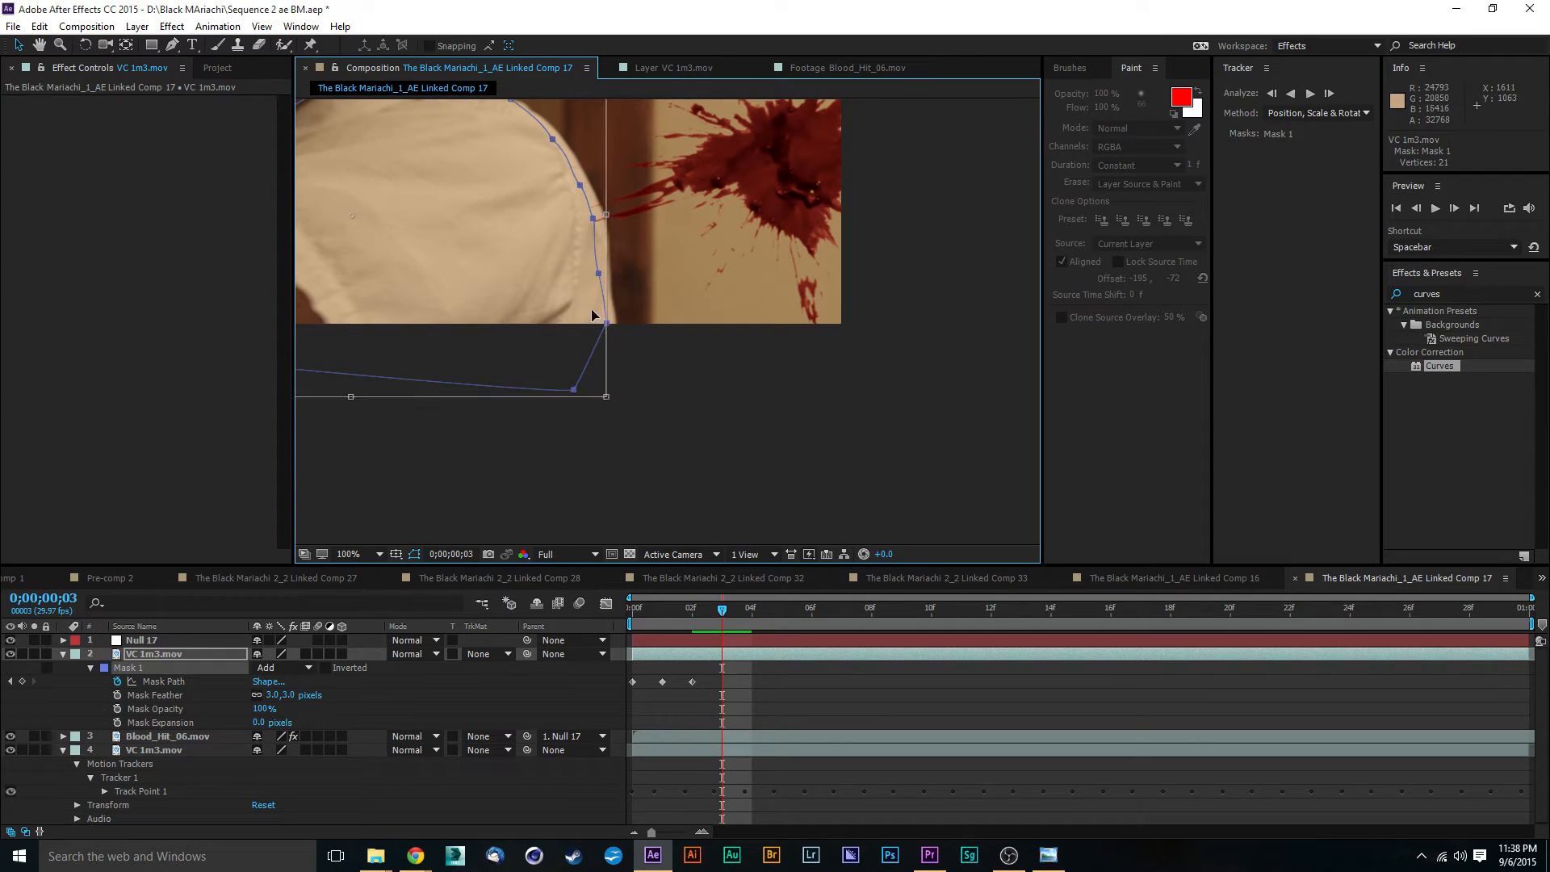
drag(565, 298, 573, 293)
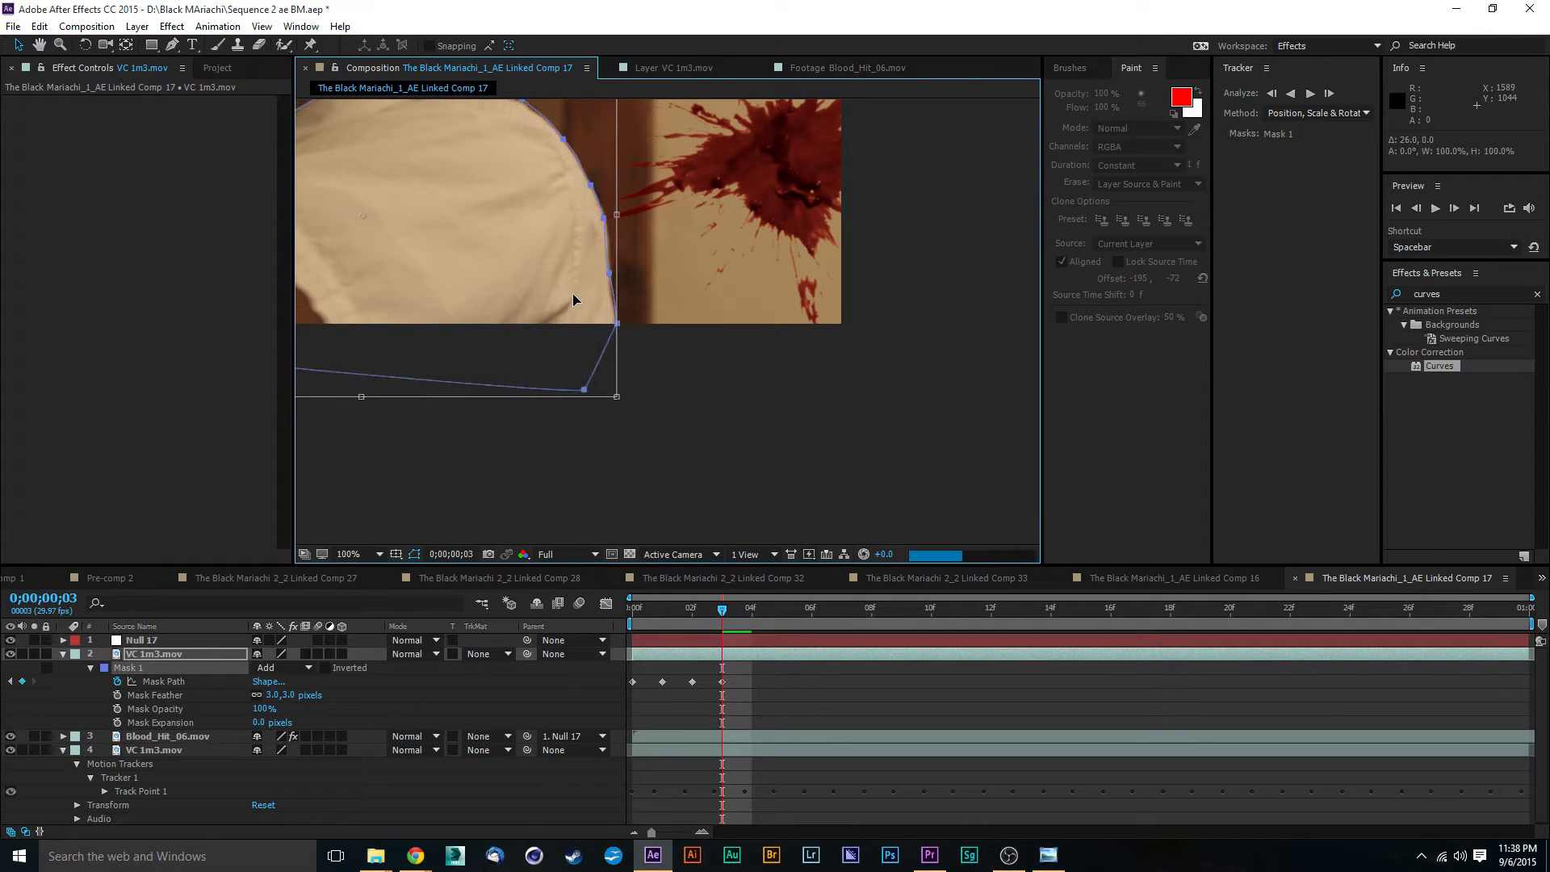
drag(632, 224, 721, 342)
scroll(680, 377, up, 1)
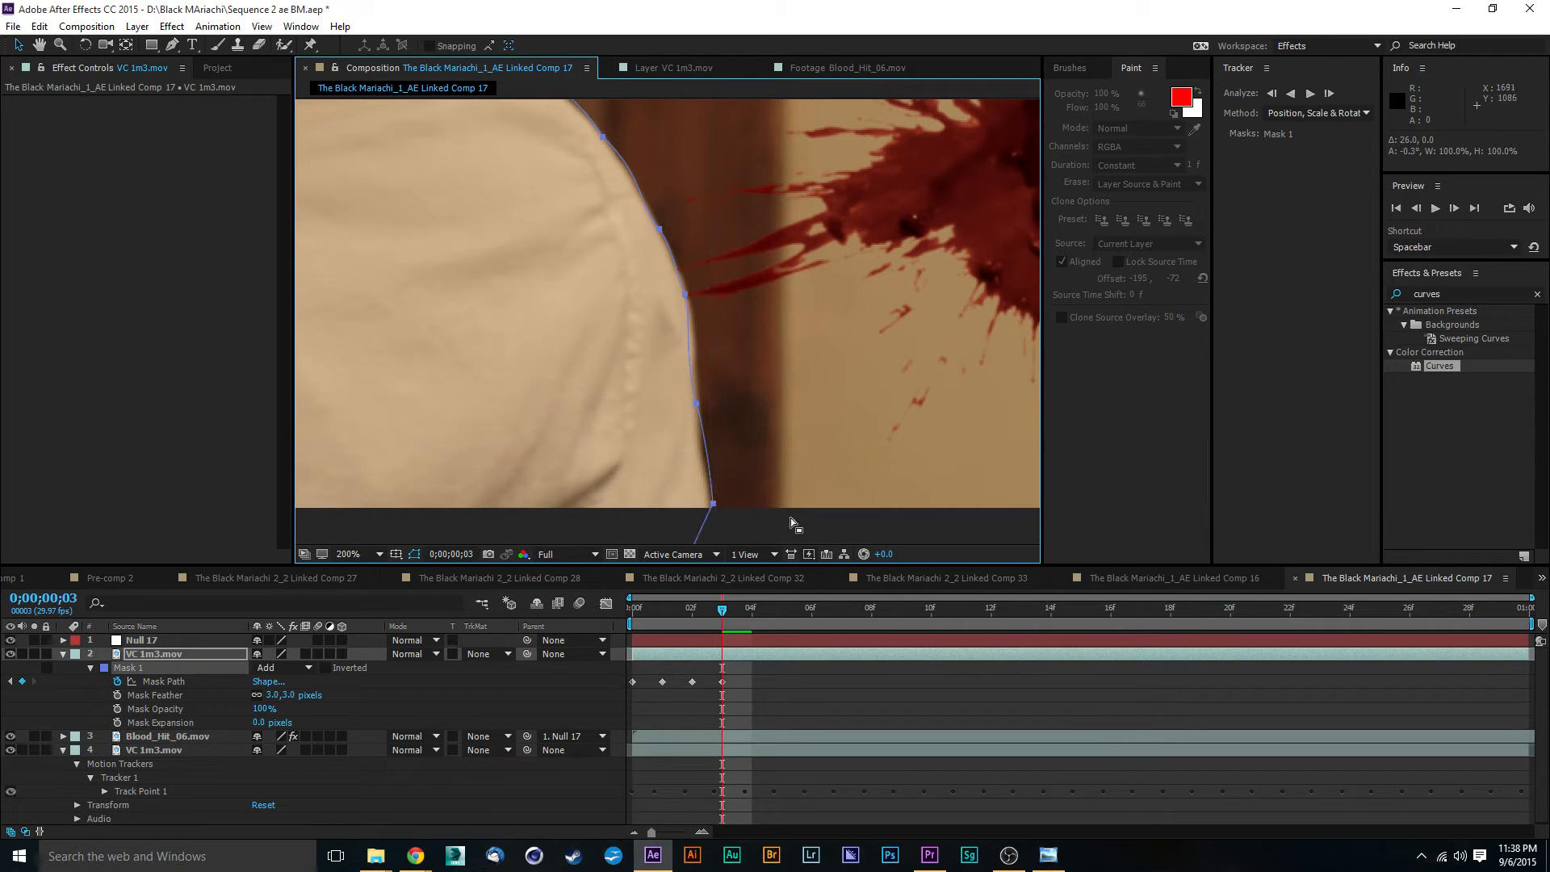
- Fit the Mask 1 points along the back of the sleeve to the shirt's edge at frame 3
click(736, 460)
click(696, 417)
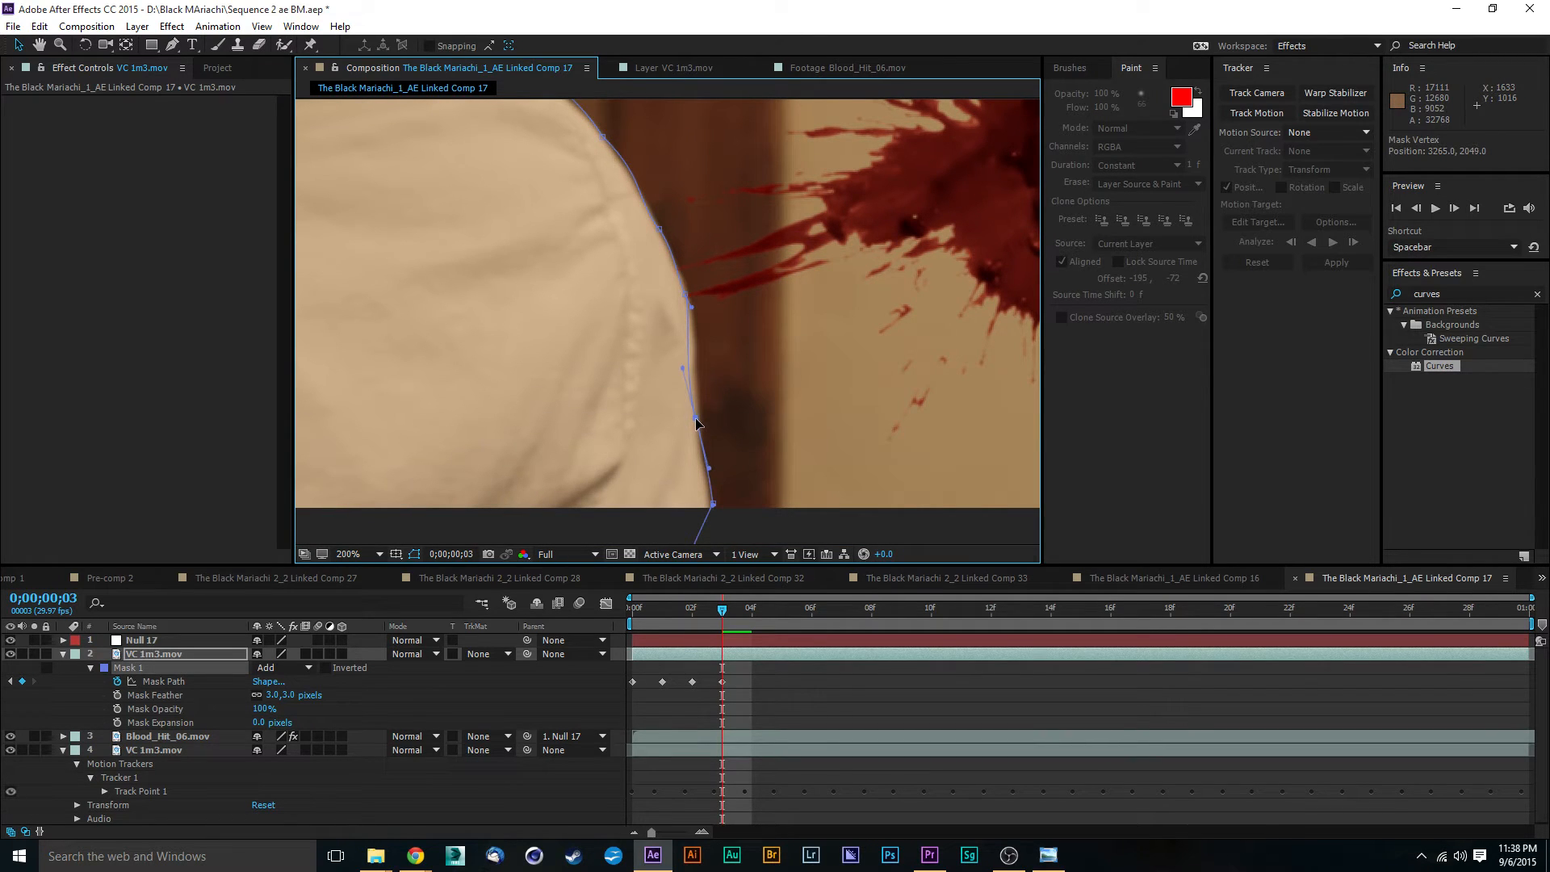
drag(696, 421, 701, 413)
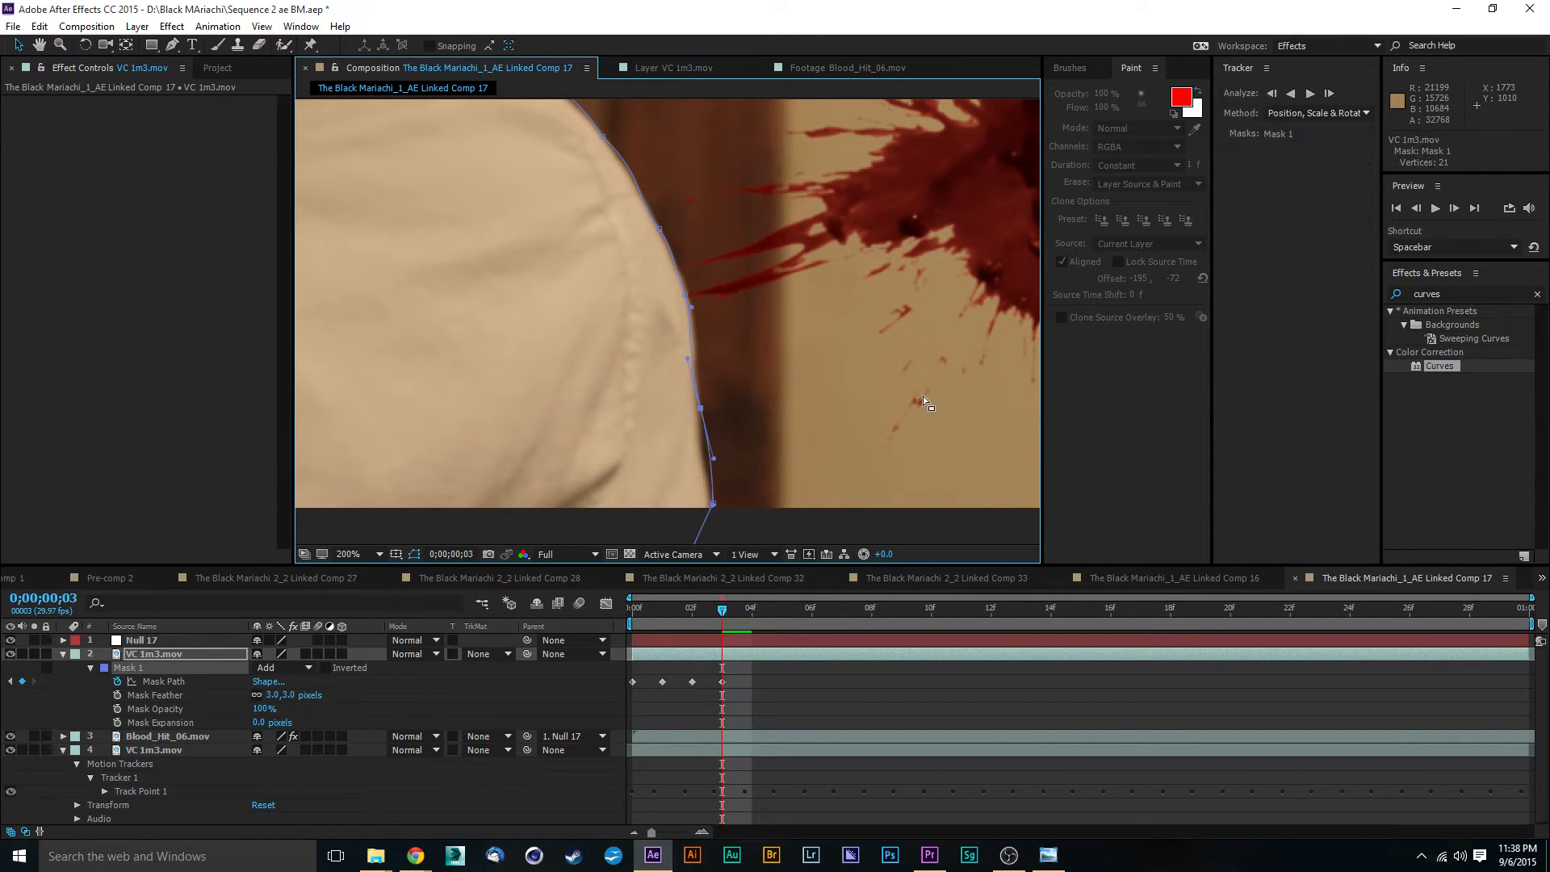
- Fit the Mask 1 points over the top of the shoulder and up to the collar's upper corner at frame 3
drag(758, 290, 804, 400)
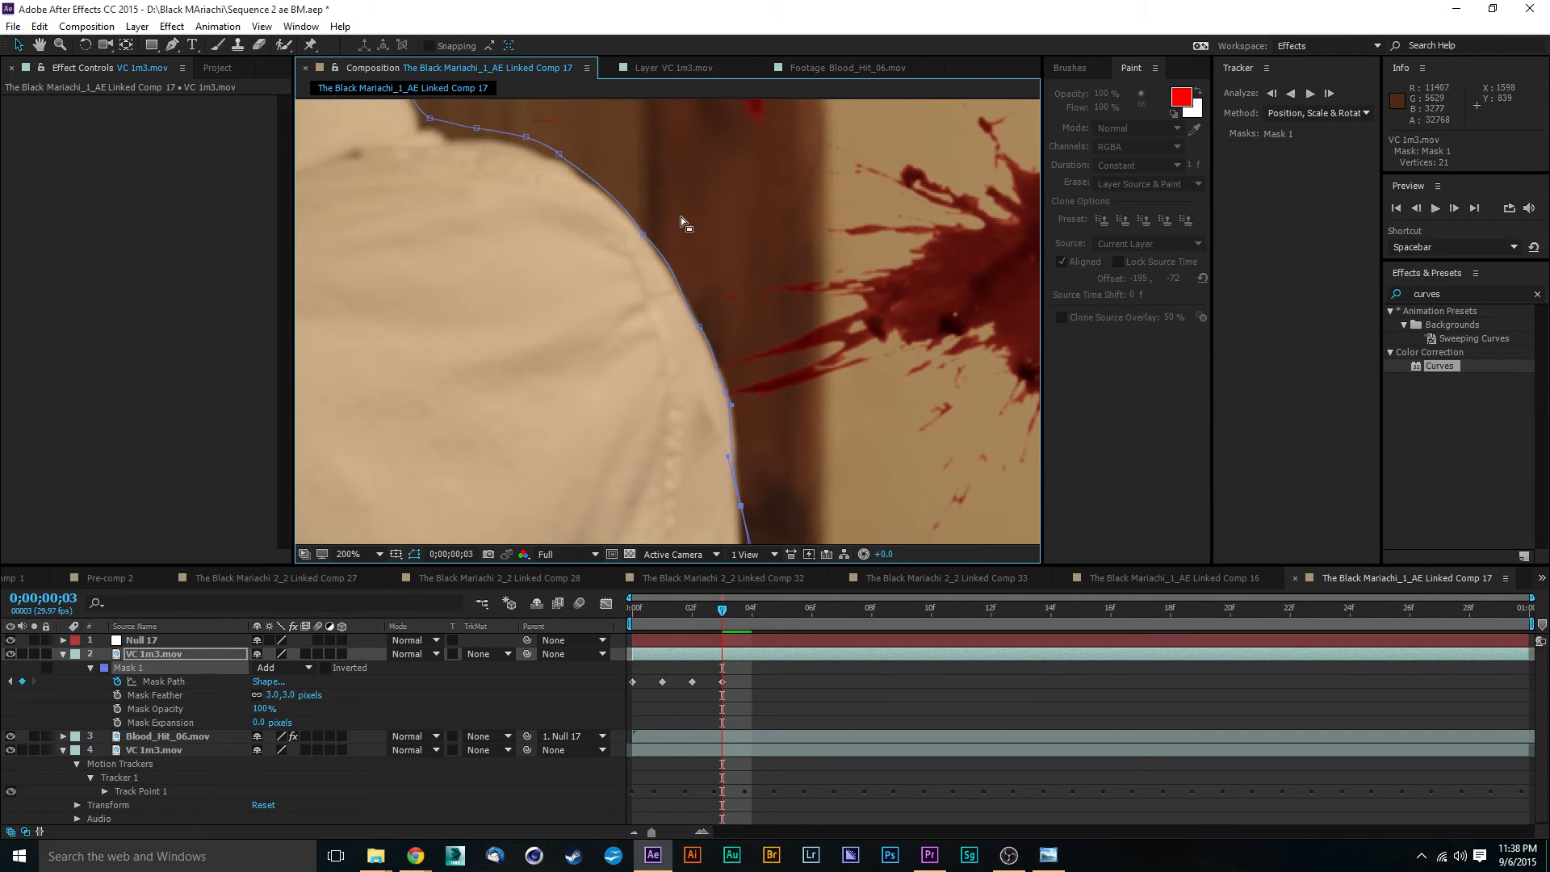
drag(680, 217, 744, 306)
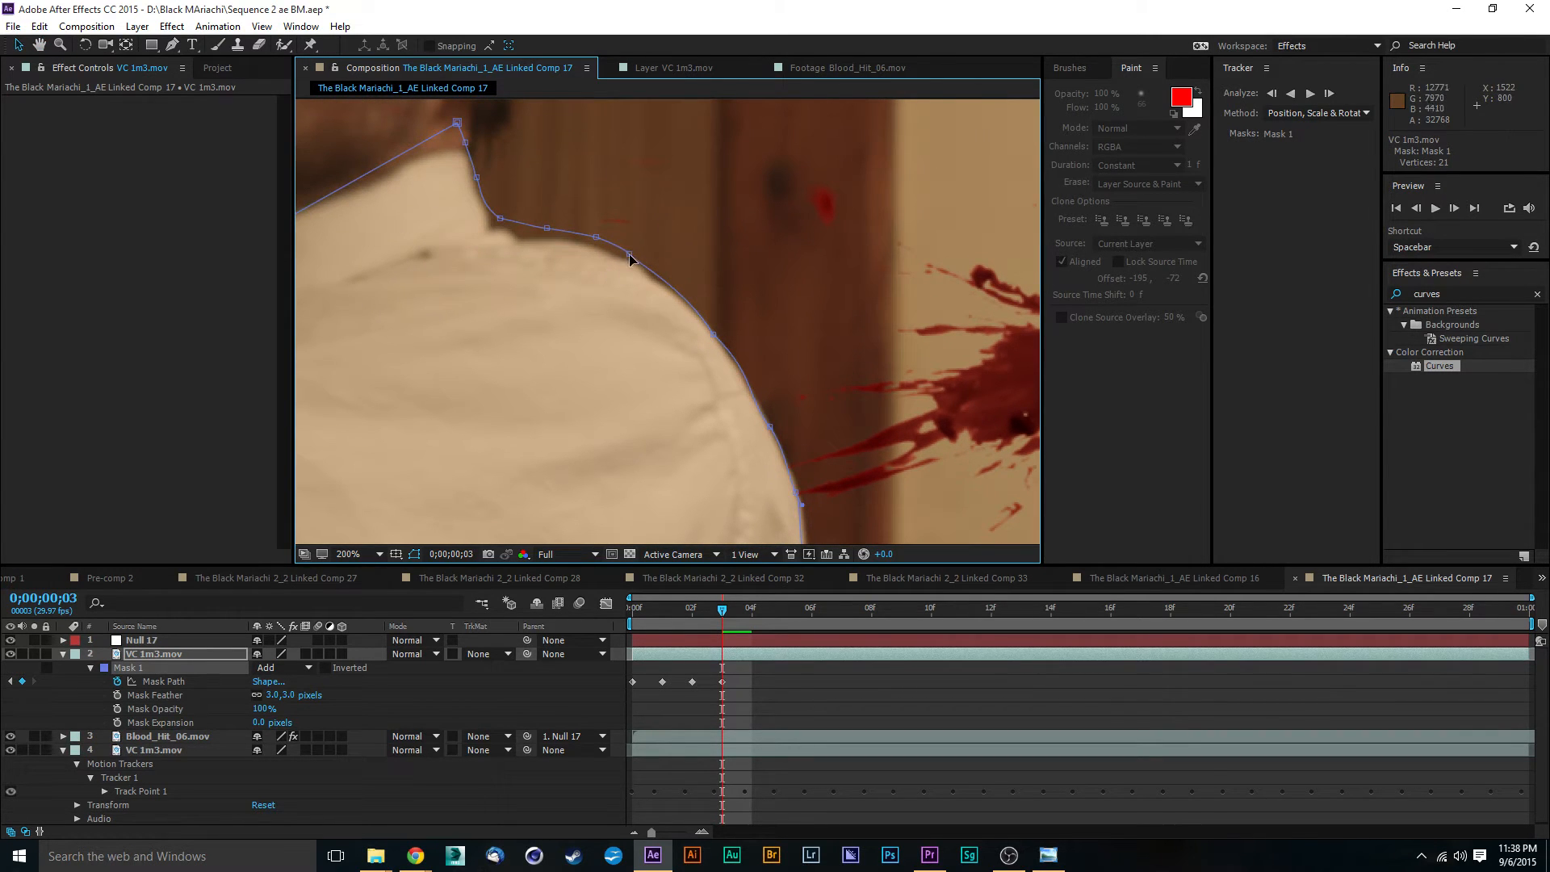
drag(631, 258, 519, 240)
mouse_move(477, 179)
mouse_down()
mouse_move(482, 203)
mouse_move(469, 153)
mouse_up()
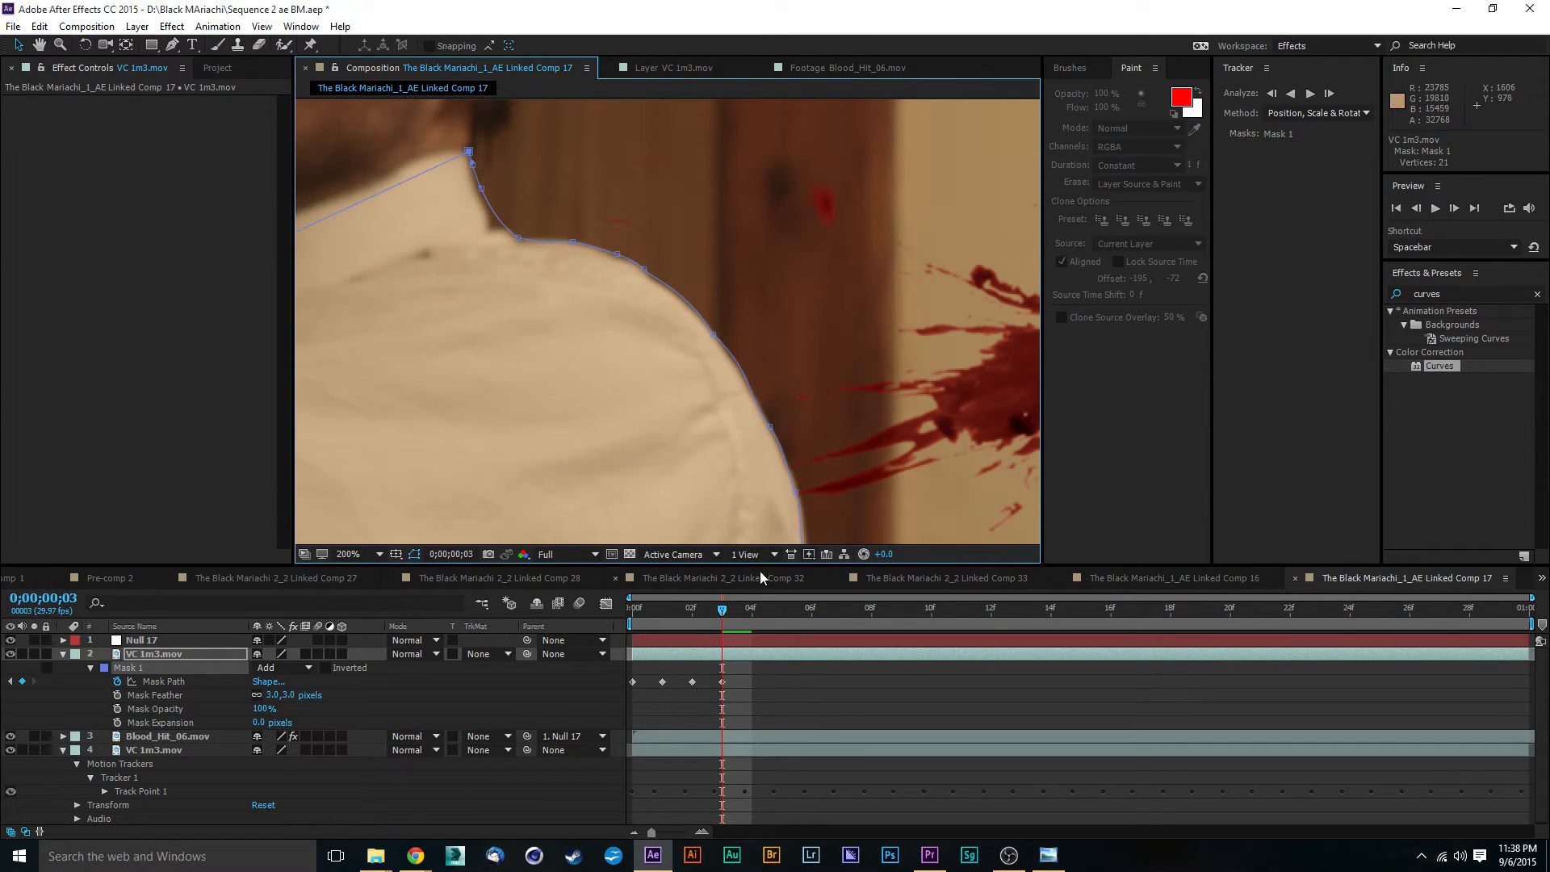
- At 0;00;00;04, shift the whole Mask 1 about 23 pixels toward the wall to match the shirt
drag(726, 616, 754, 620)
drag(846, 436, 734, 165)
key(v)
double_click(696, 394)
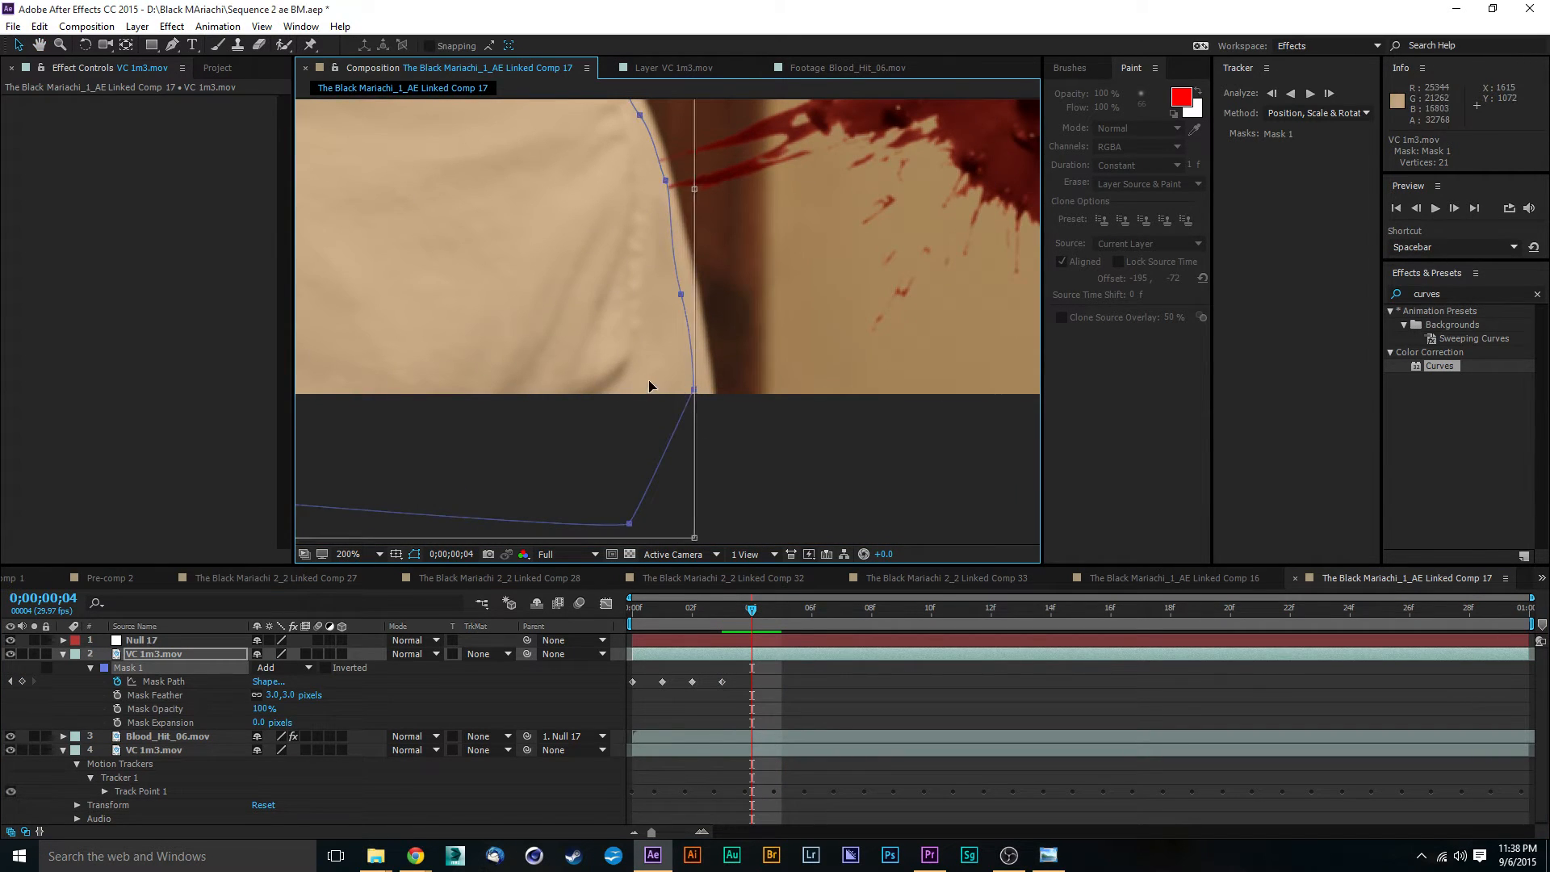
drag(646, 387, 668, 388)
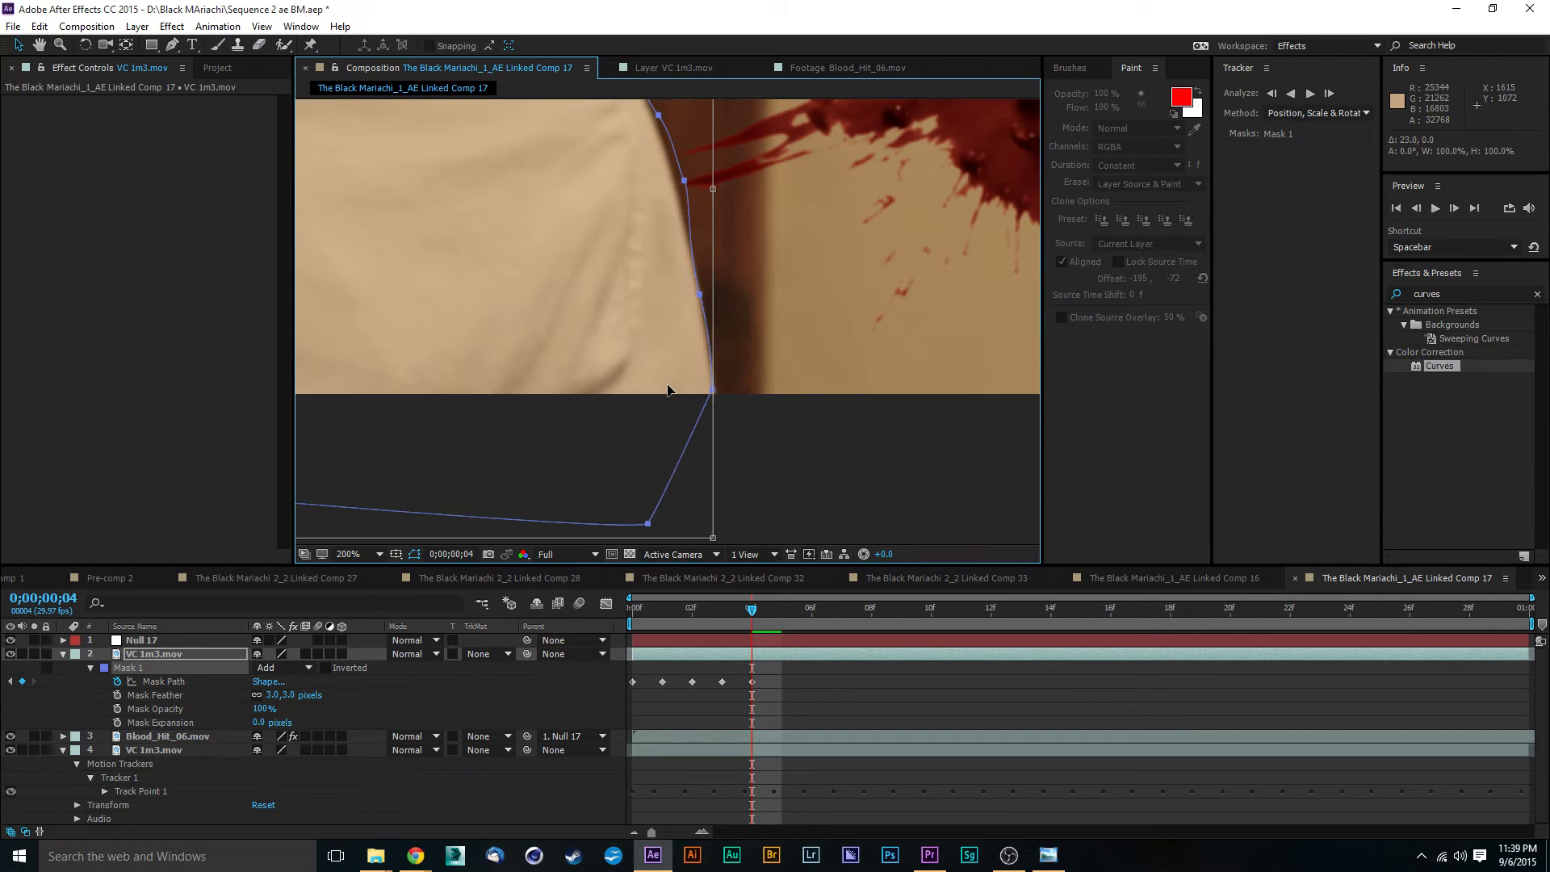
click(836, 430)
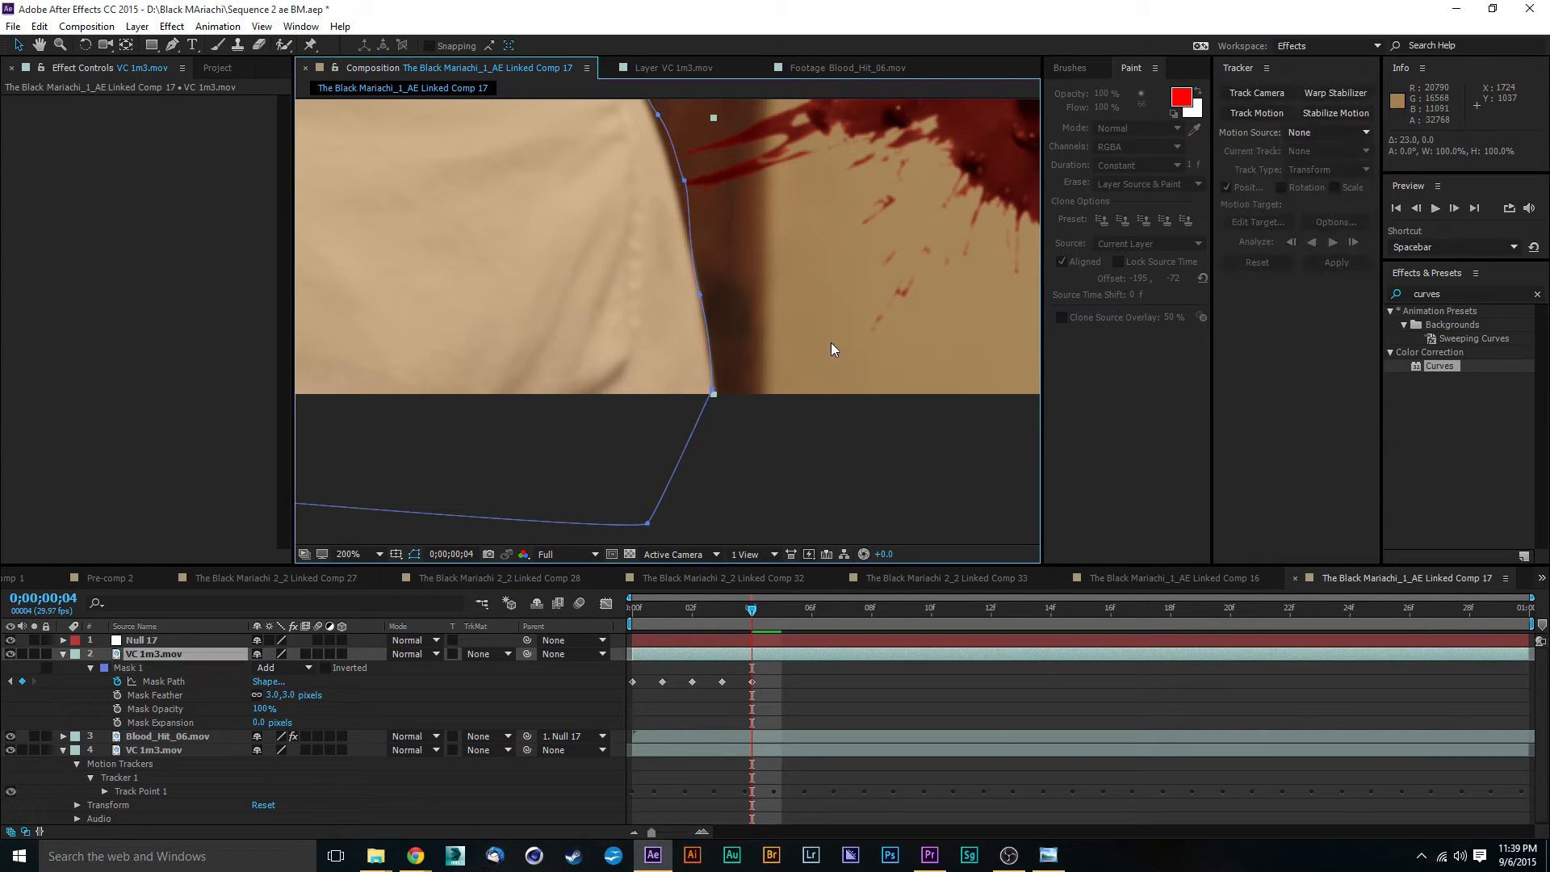
- Fit the Mask 1 points along the back of the sleeve and the outer shoulder curve at frame 4
scroll(831, 342, up, 5)
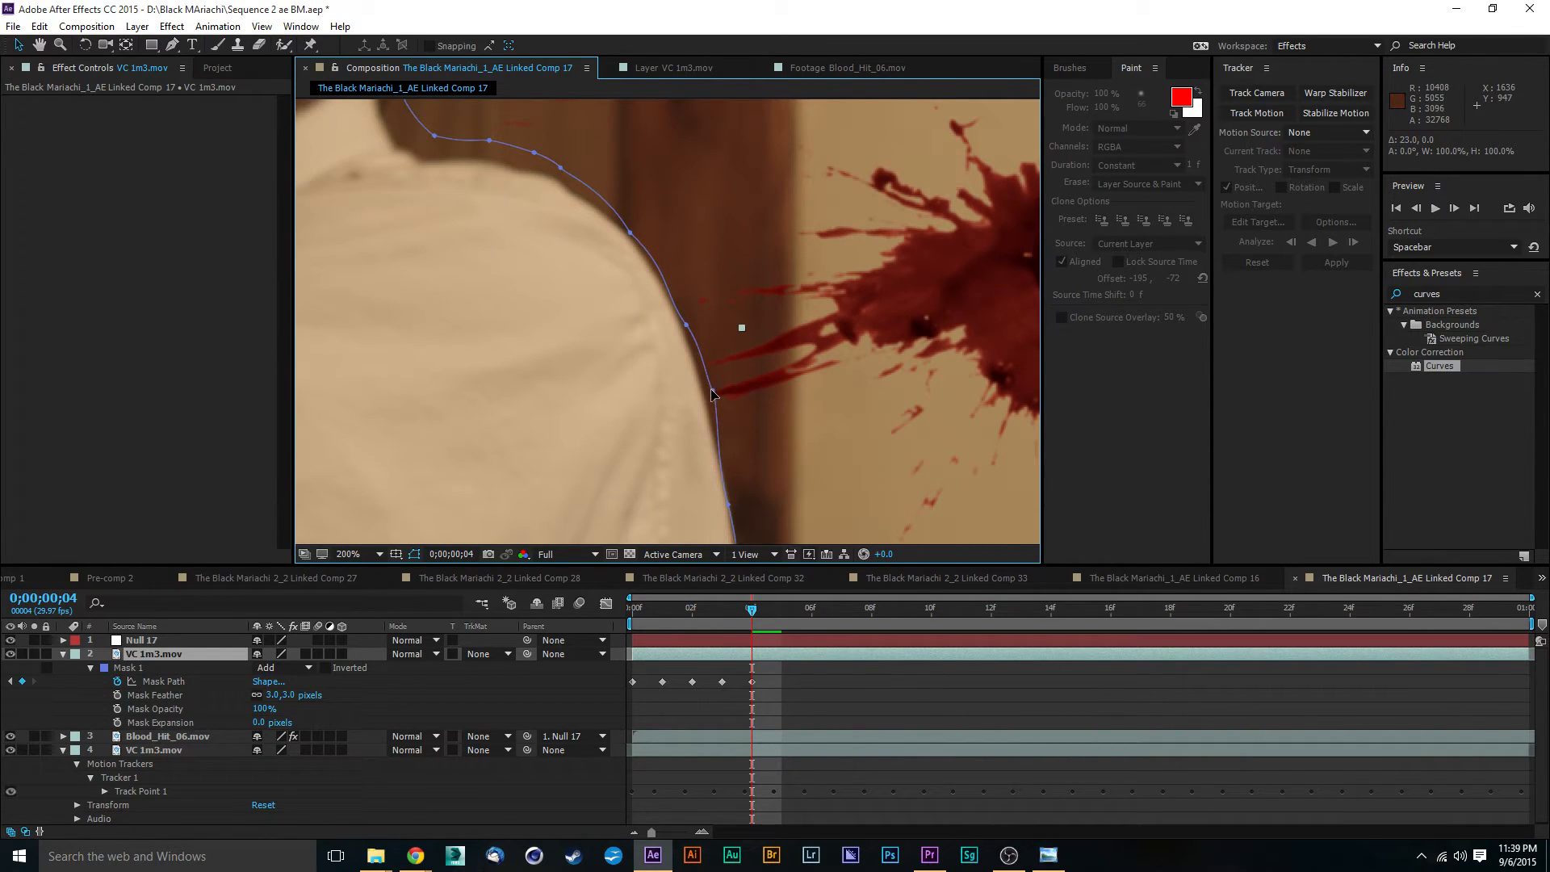
click(711, 394)
drag(687, 324, 674, 310)
scroll(678, 279, up, 1)
key(space)
scroll(679, 264, down, 1)
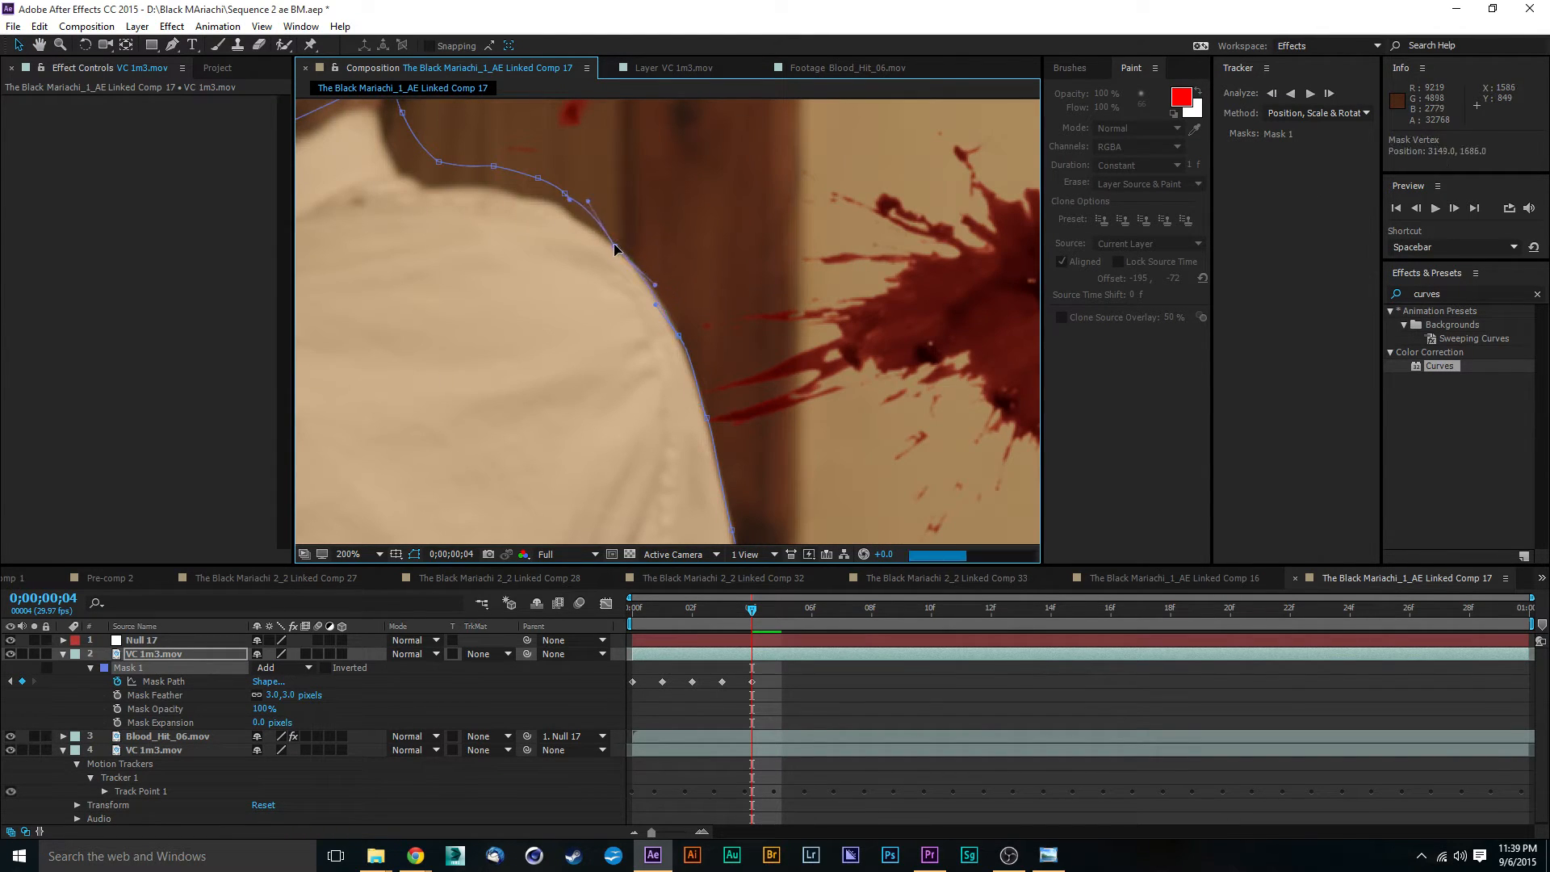
- Fit the Mask 1 points across the top of the shoulder and up the collar to its upper corner at frame 4
key(space)
drag(677, 224, 744, 289)
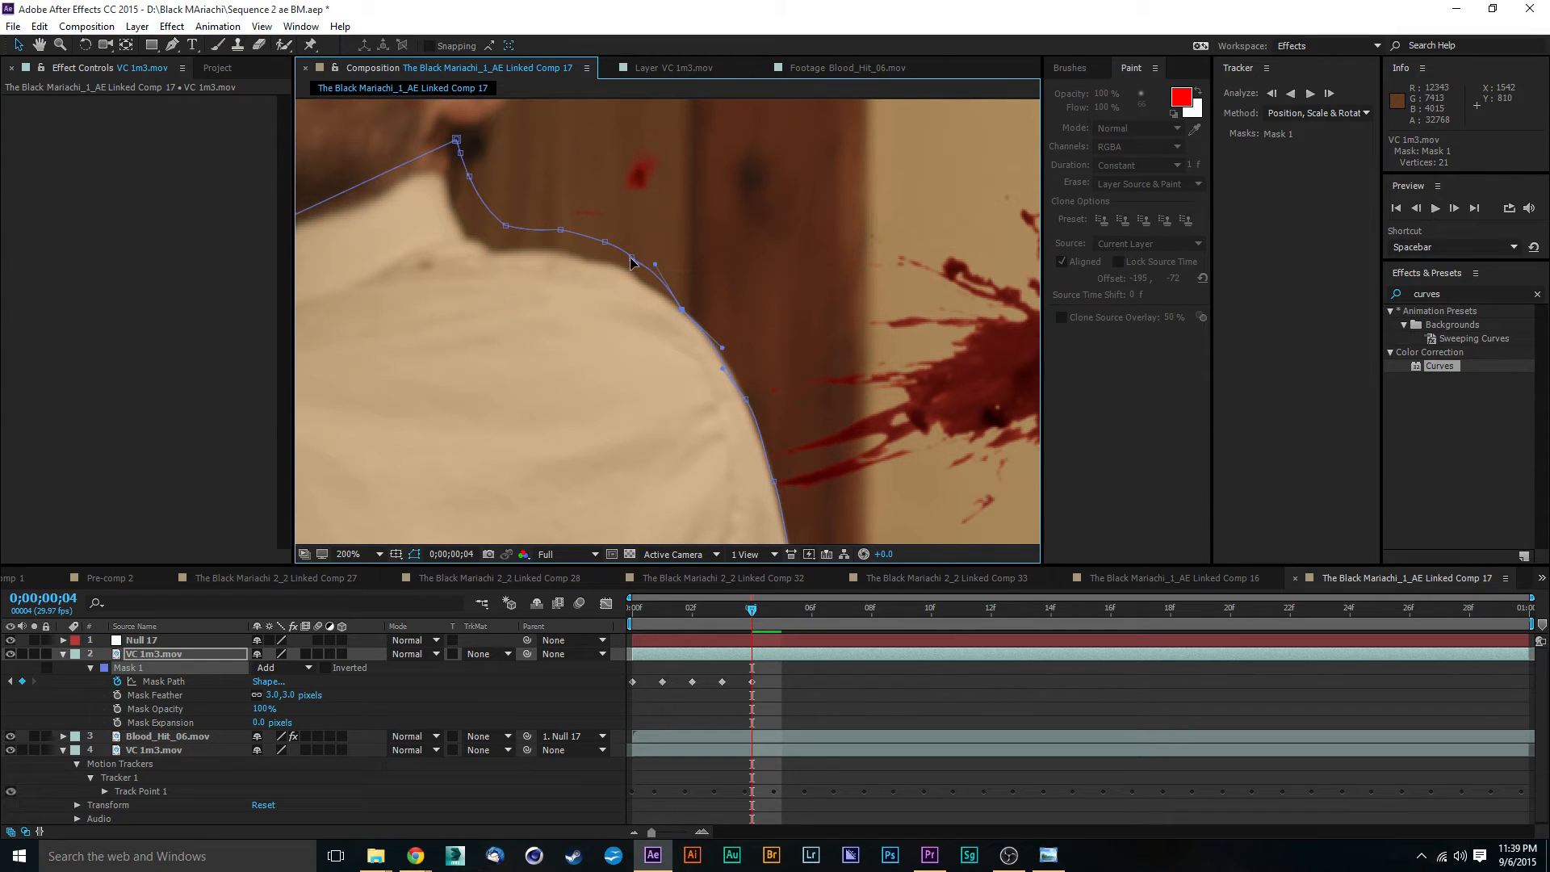
drag(632, 258, 660, 291)
drag(607, 247, 532, 247)
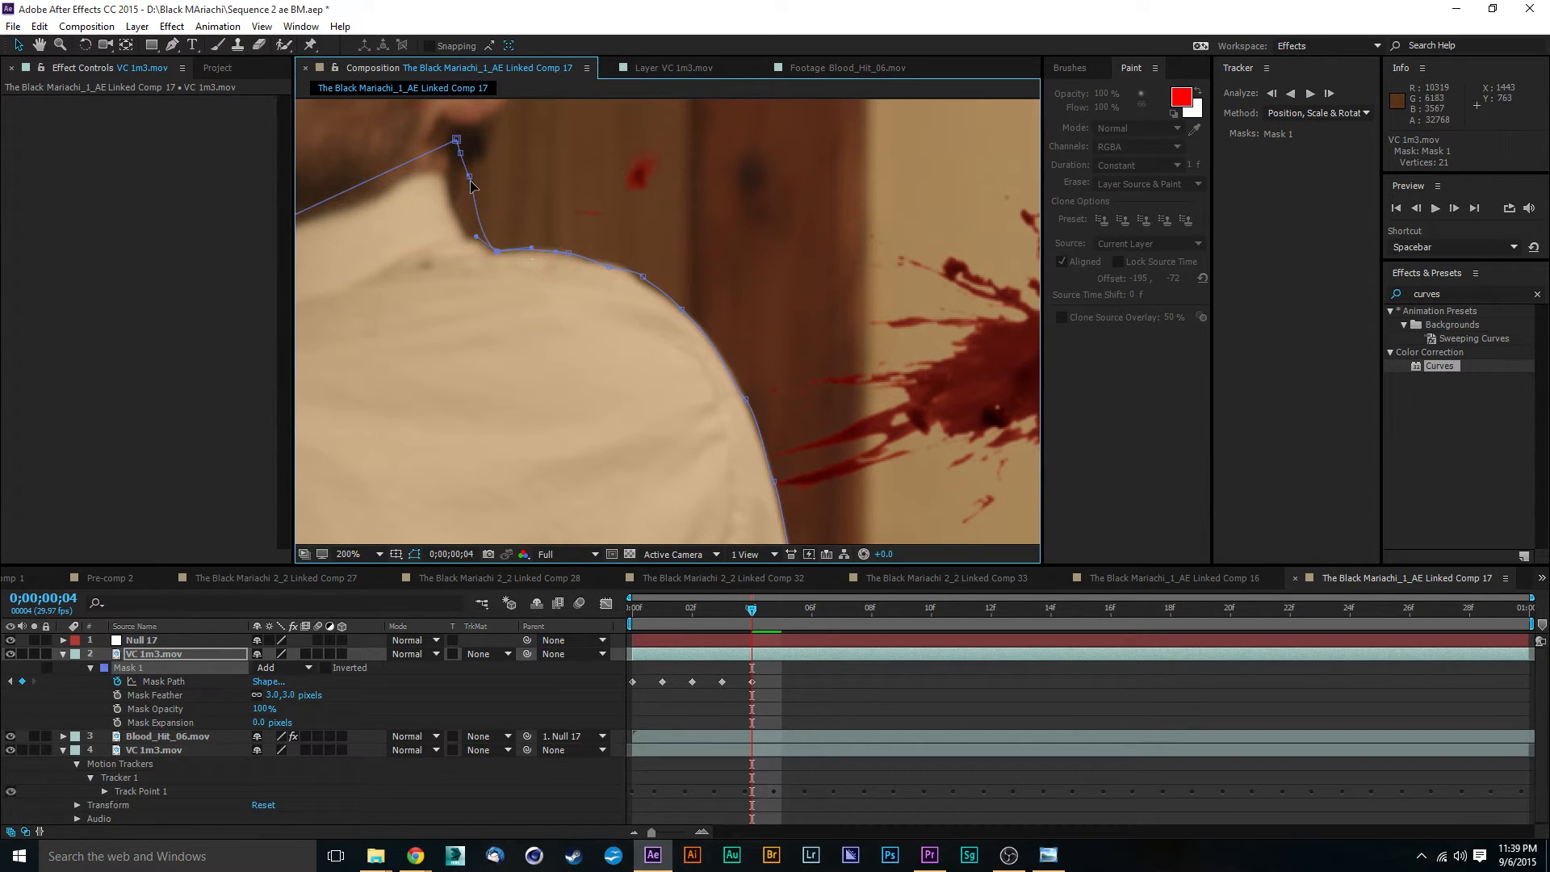
drag(471, 185, 474, 240)
mouse_move(461, 154)
mouse_down()
mouse_move(452, 190)
mouse_move(448, 174)
mouse_up()
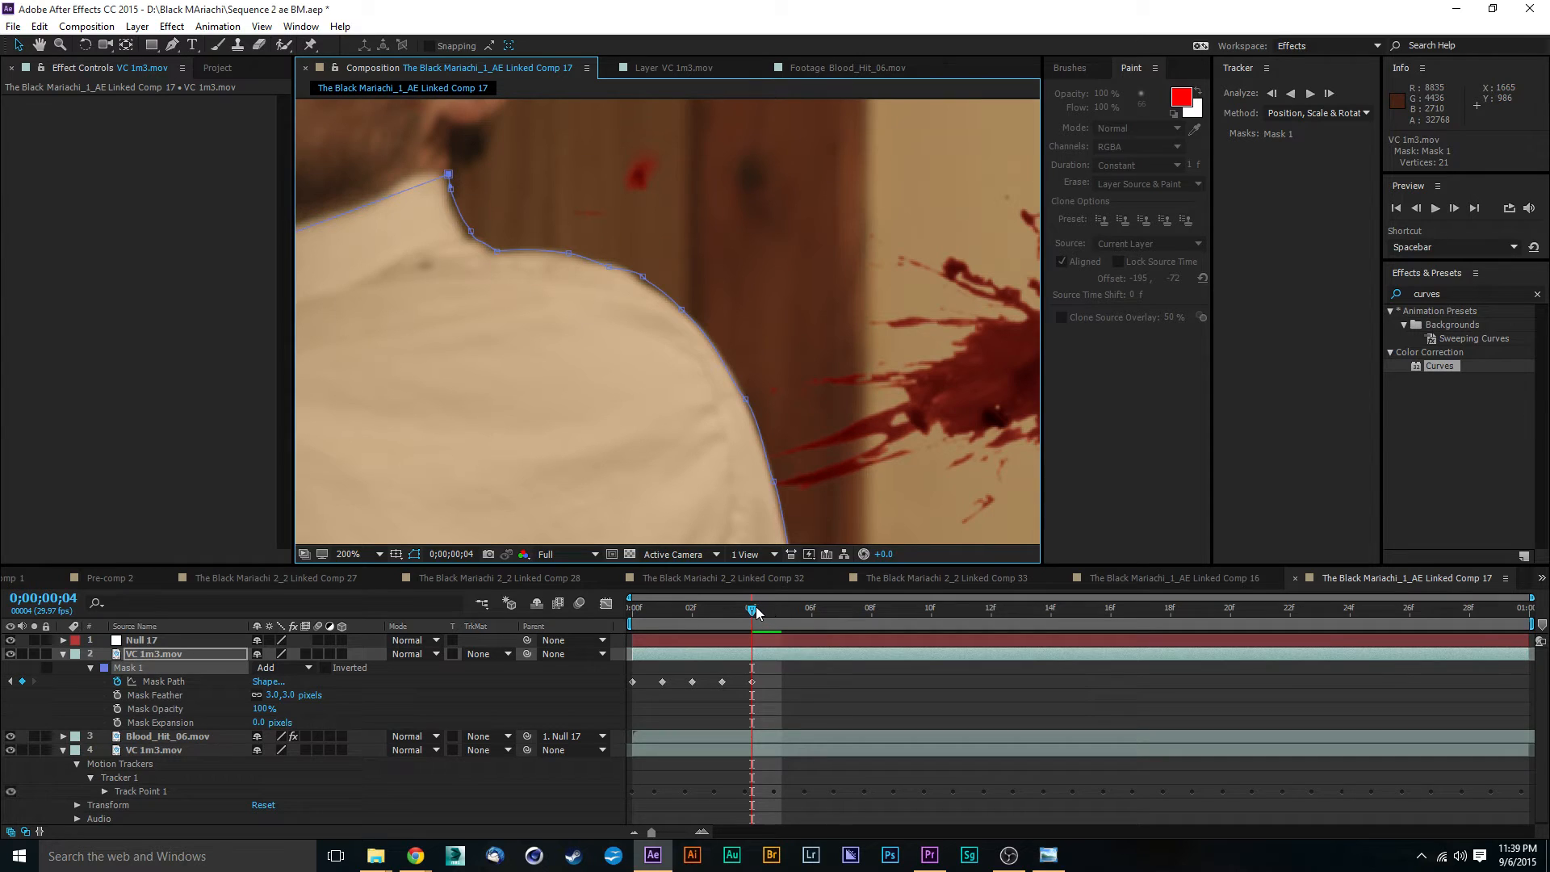
- At 0;00;00;05, shift the whole Mask 1 about 17 pixels toward the wall to match the shirt
drag(757, 612, 773, 615)
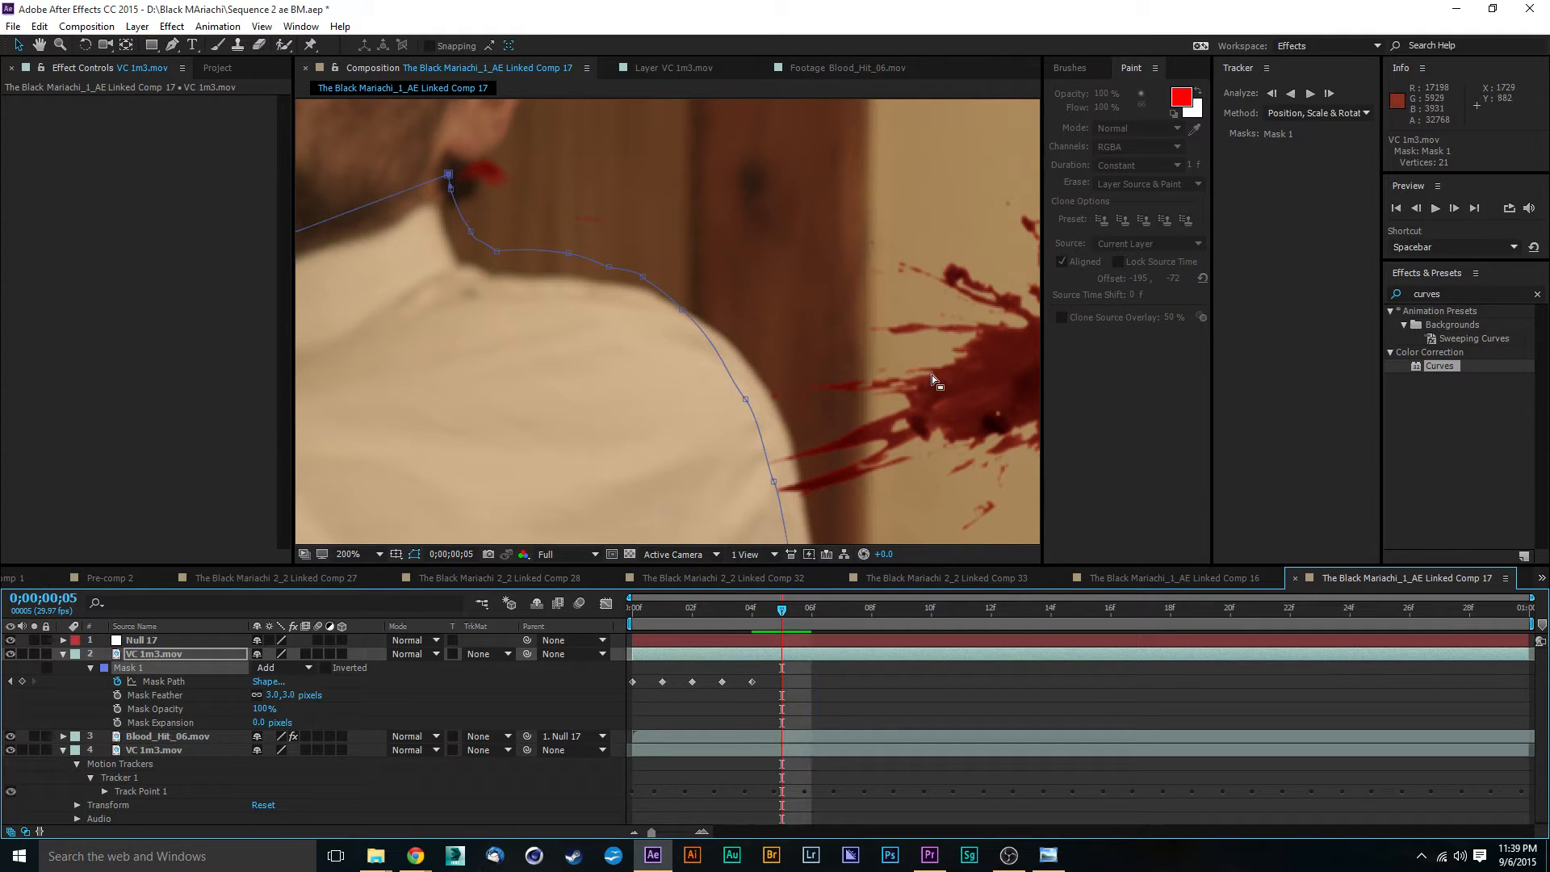
drag(928, 393, 842, 202)
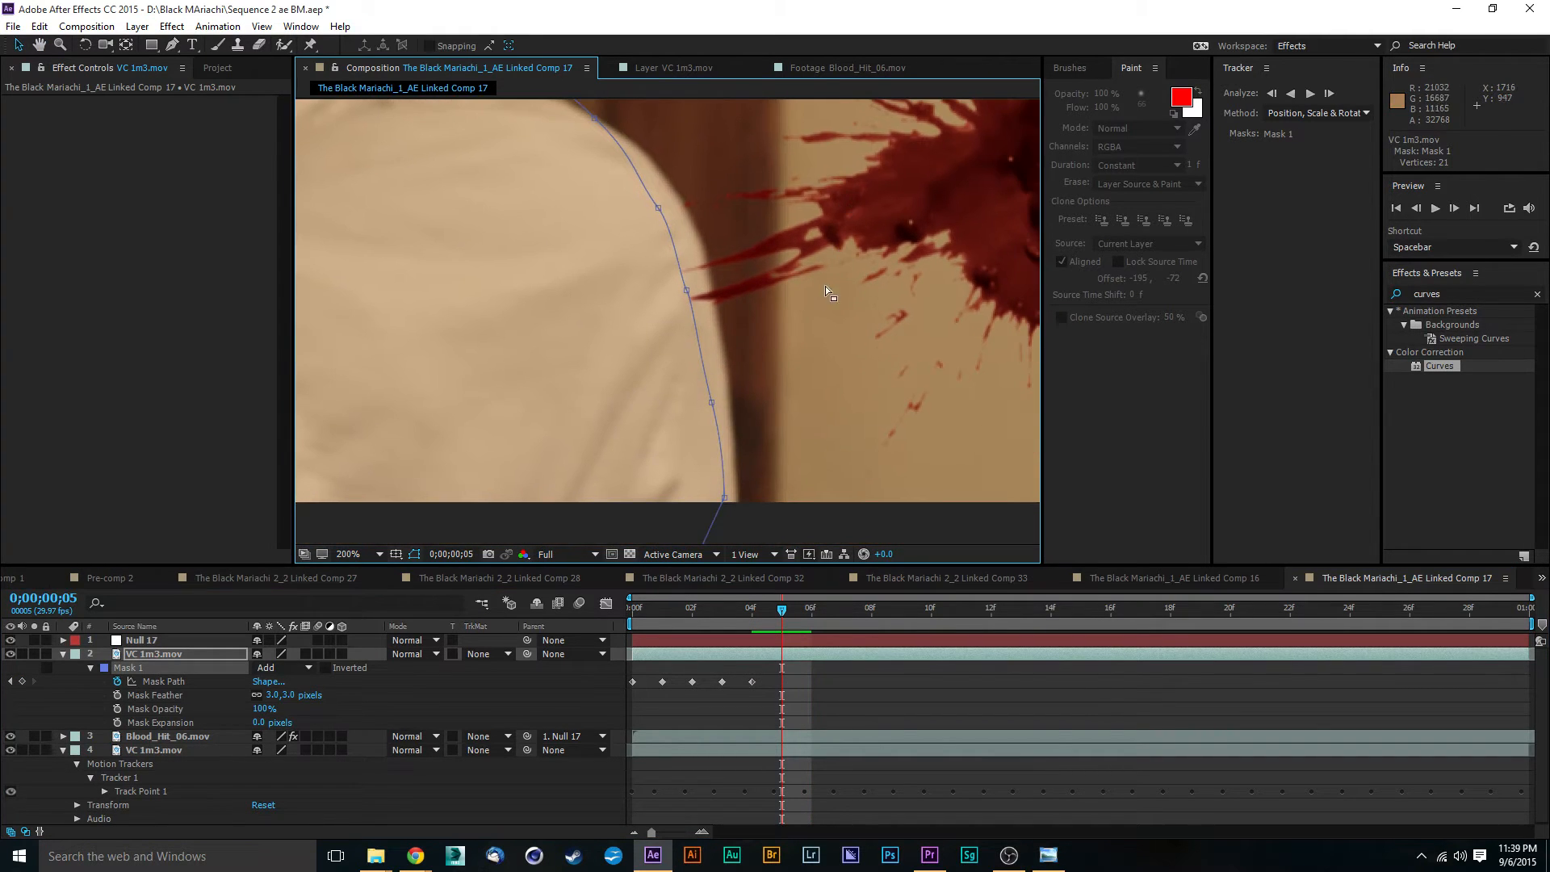
double_click(724, 499)
drag(671, 415, 687, 421)
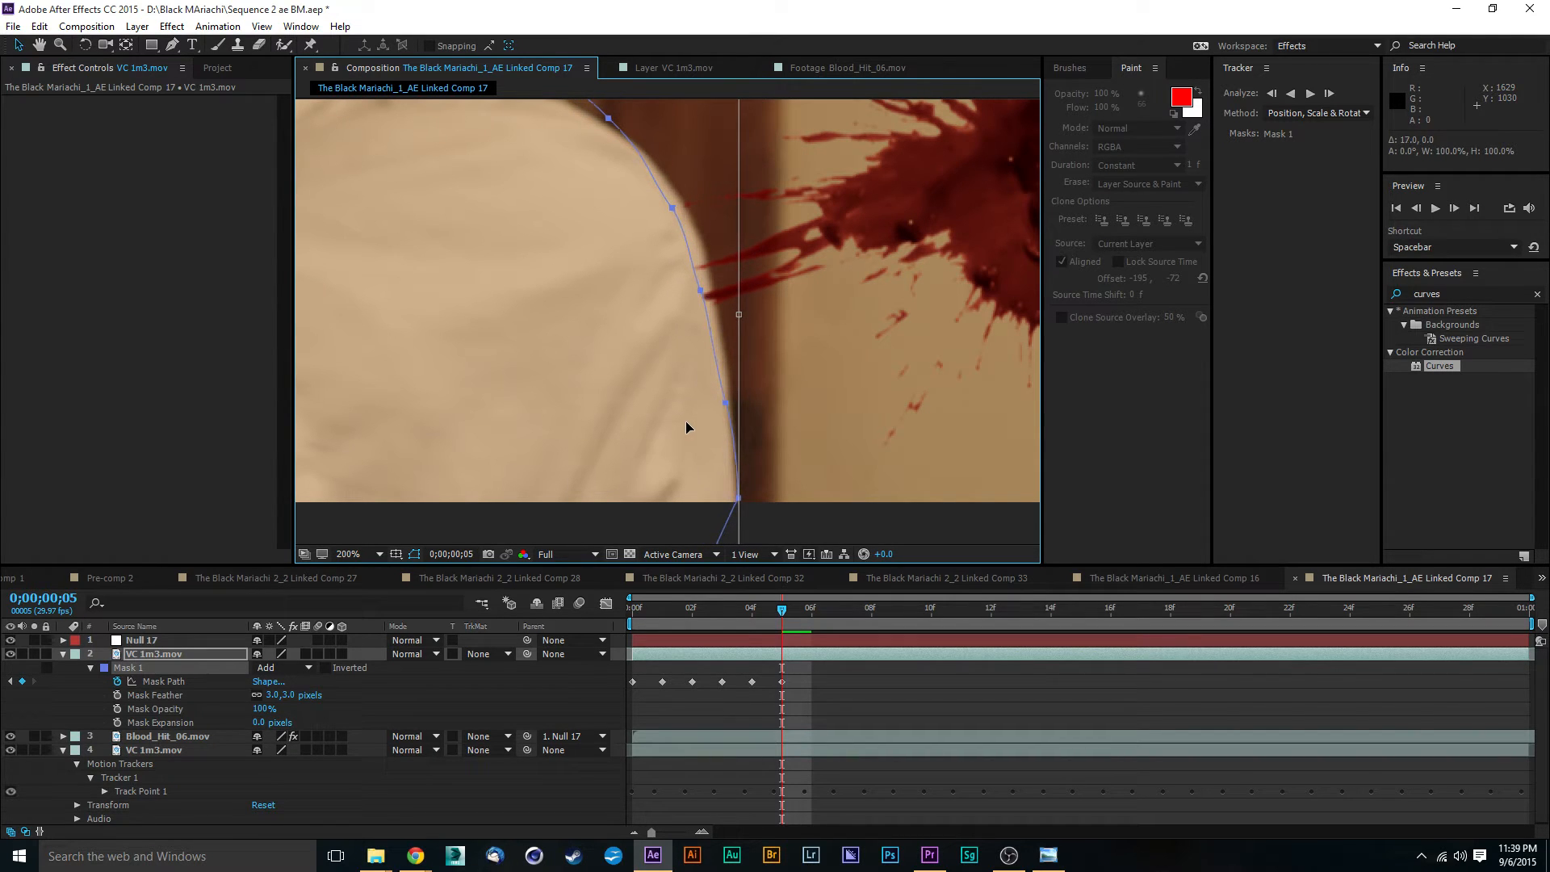
double_click(764, 523)
click(764, 522)
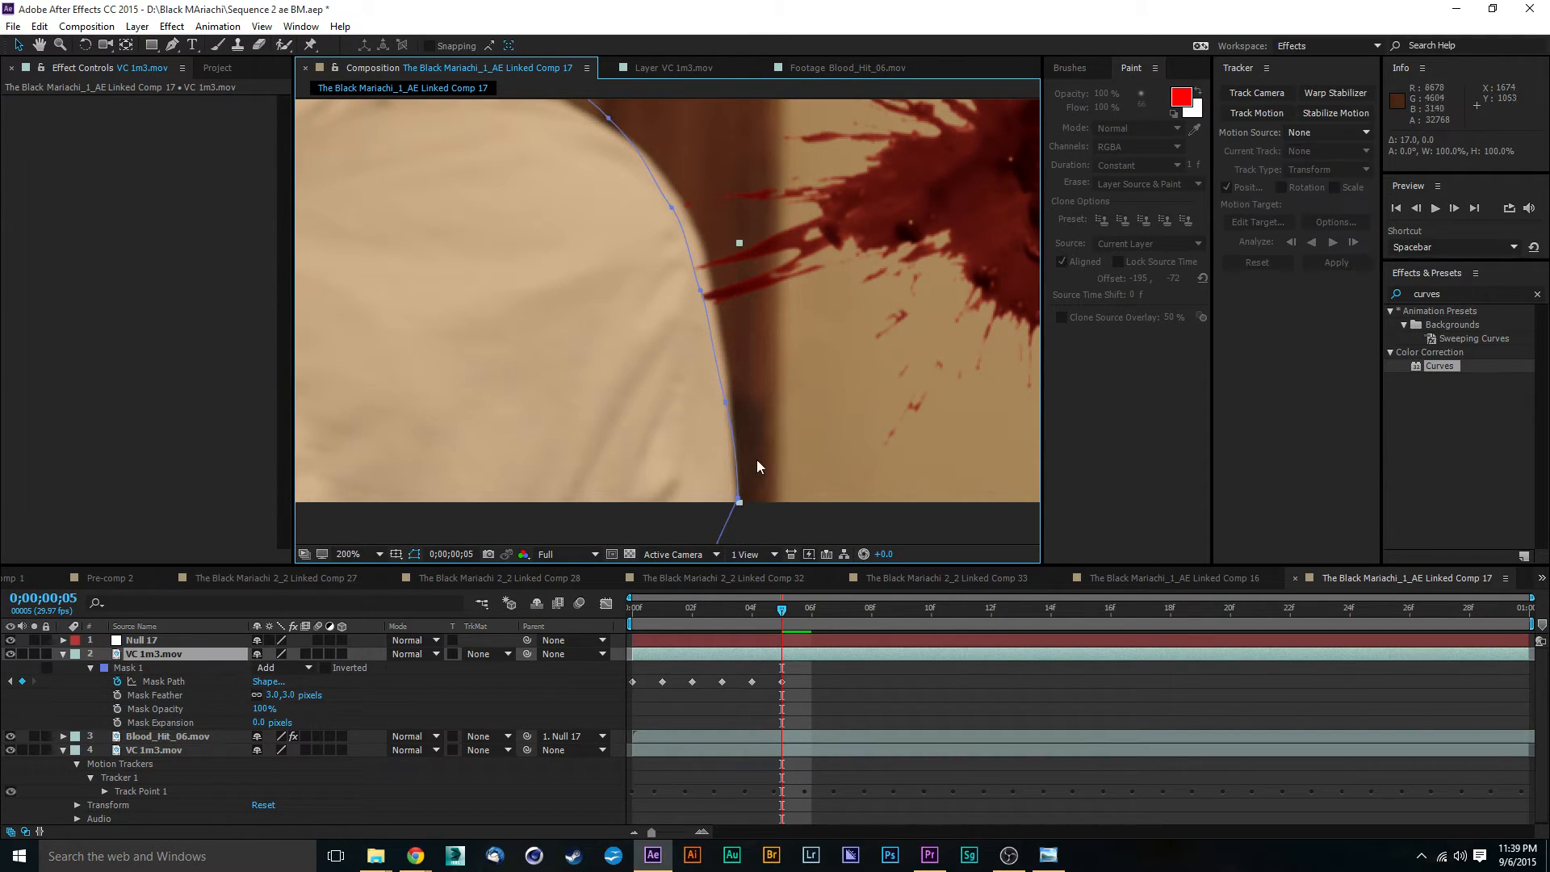
- Adjust the Mask 1 points along the back of the sleeve and outer shoulder to the shirt's edge at frame 5
click(730, 398)
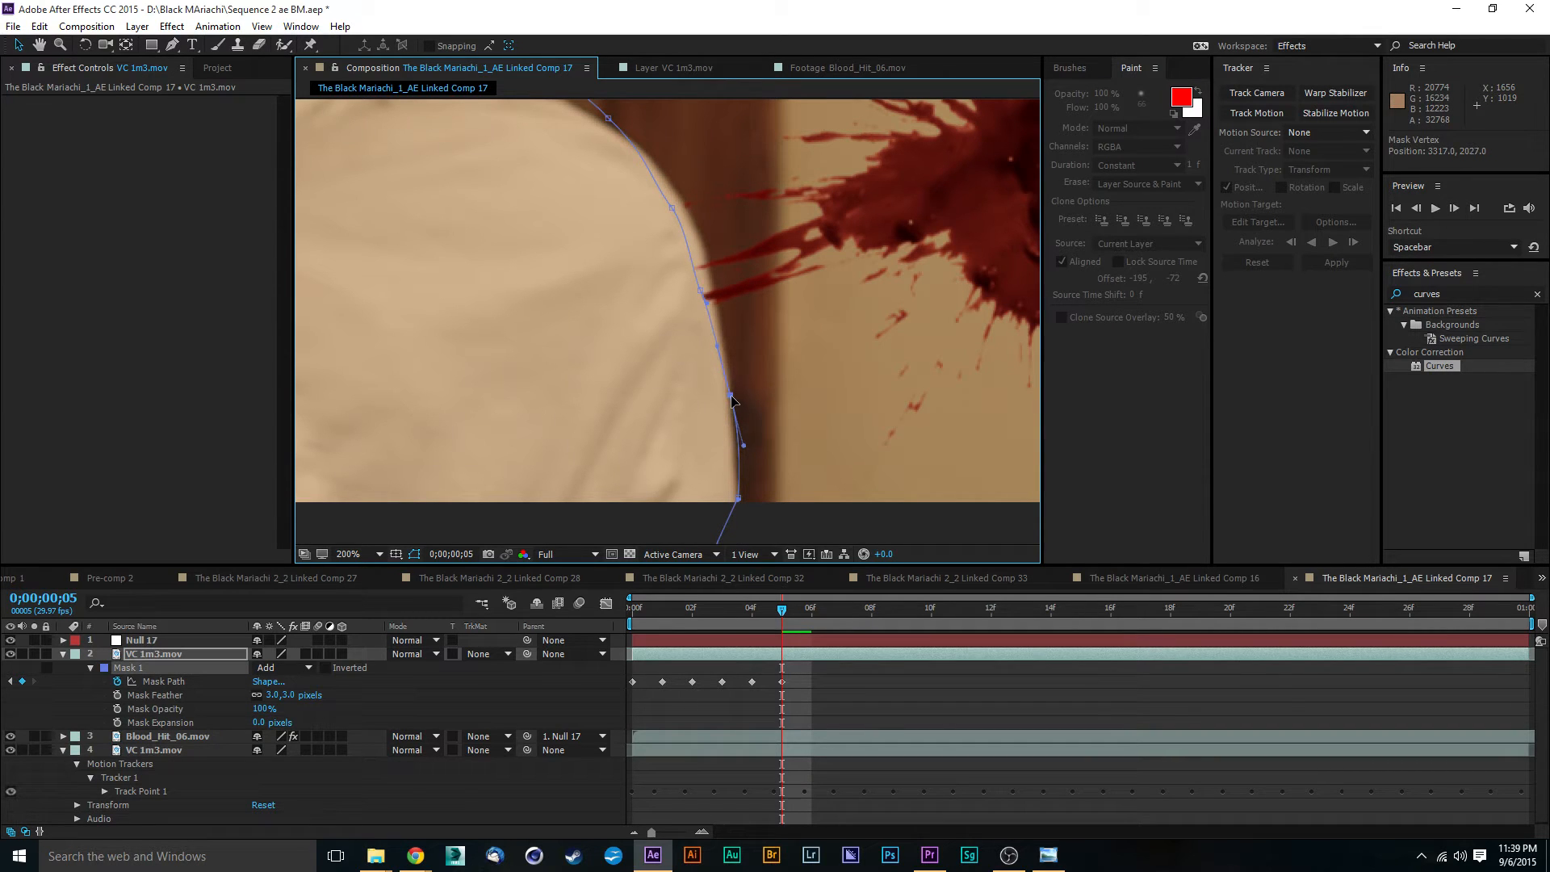
drag(731, 396, 730, 394)
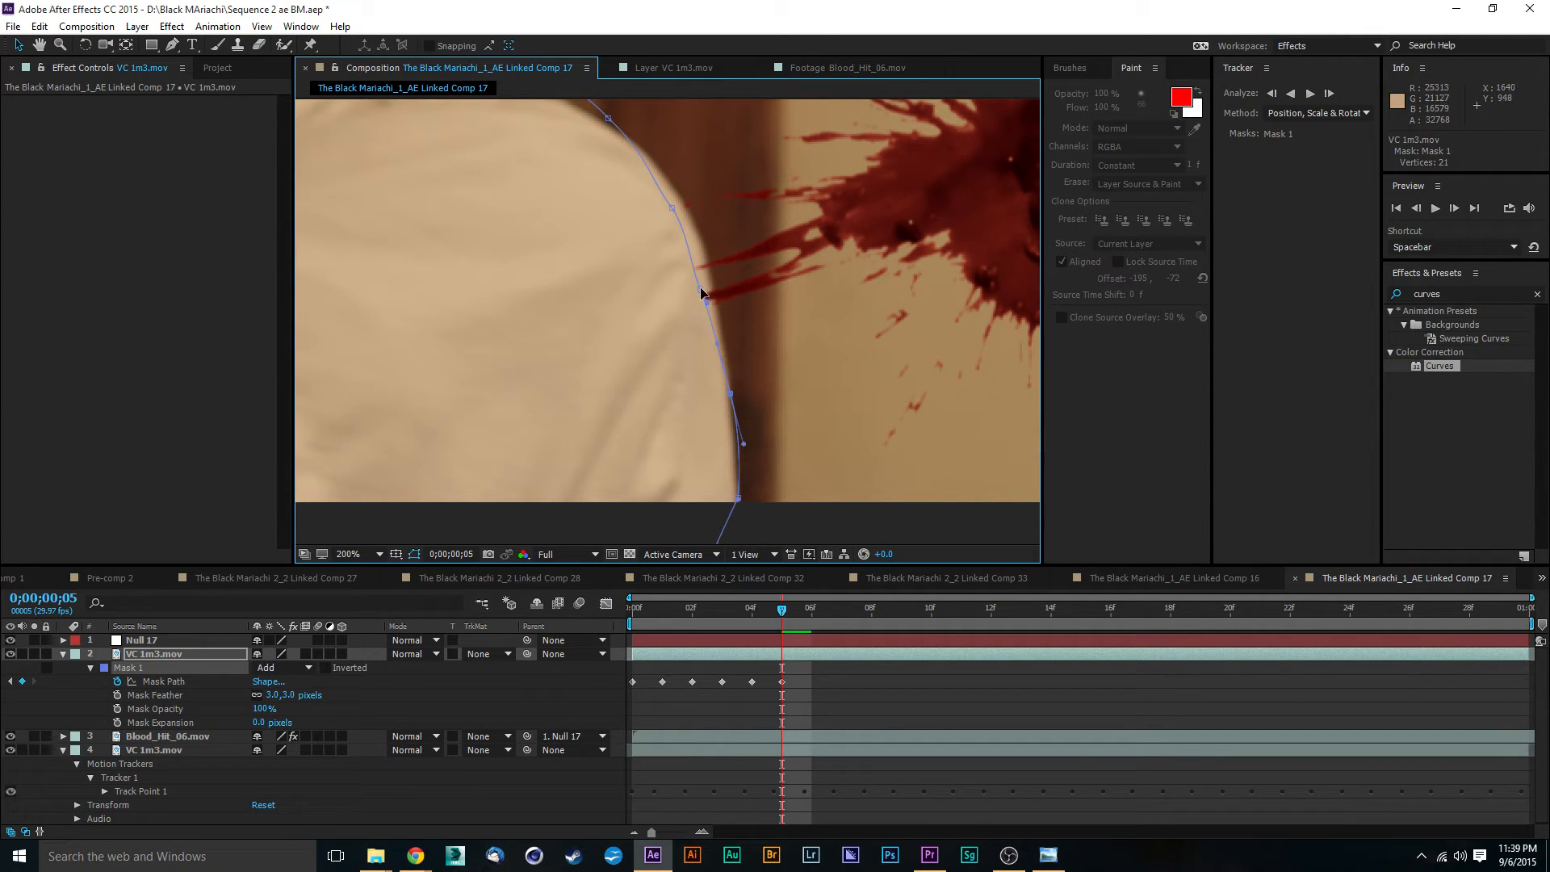
drag(701, 294, 710, 279)
drag(672, 208, 684, 208)
- Fit the Mask 1 points and handles across the top of the shoulder and up the collar at frame 5
drag(733, 162, 733, 318)
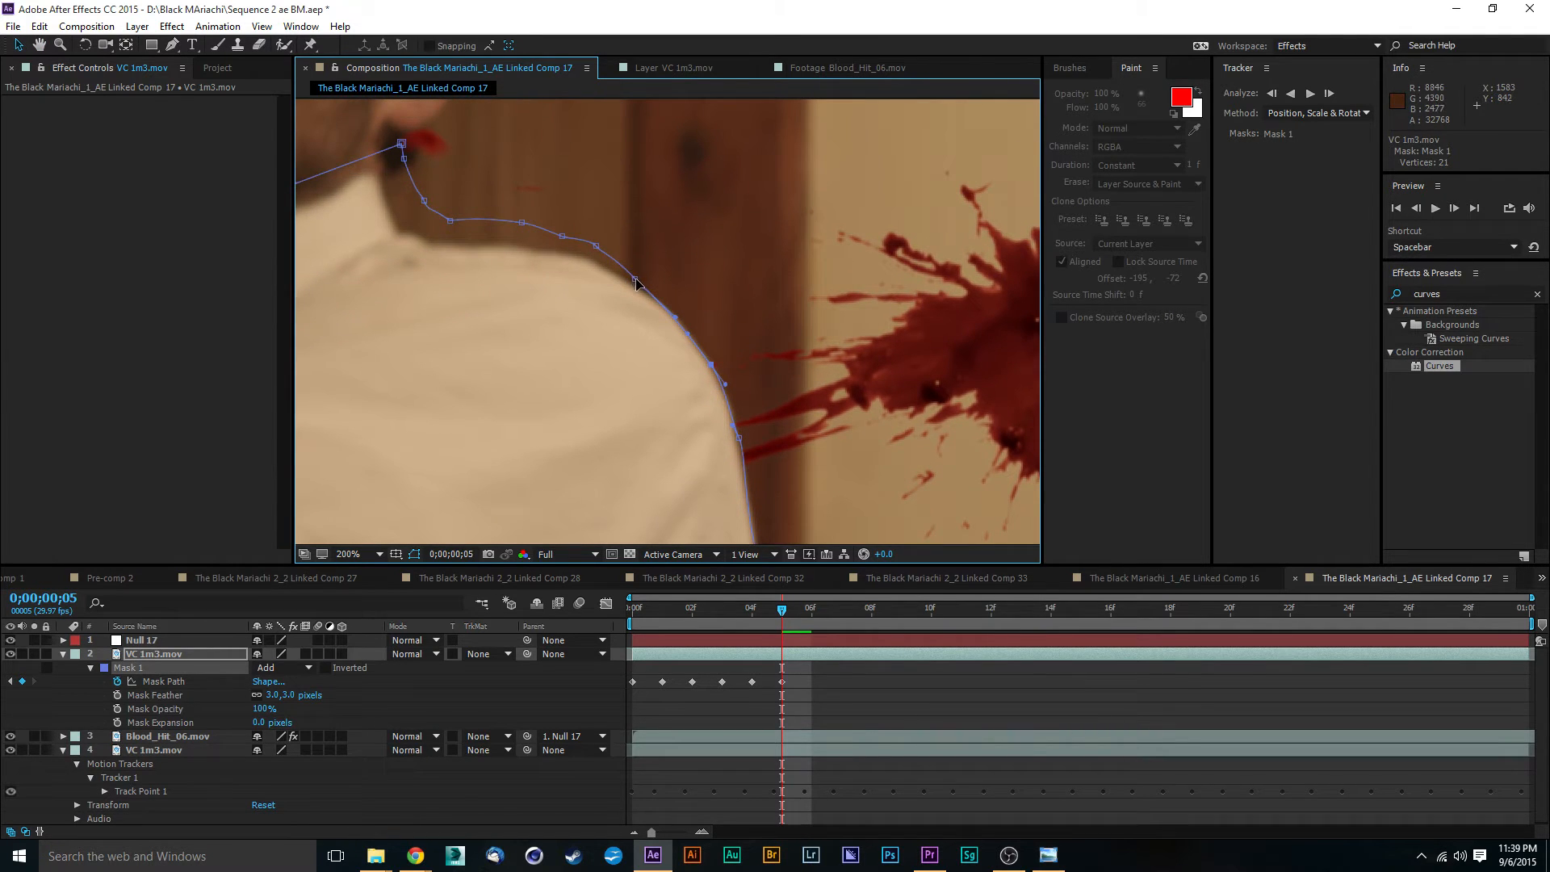
drag(636, 282, 683, 347)
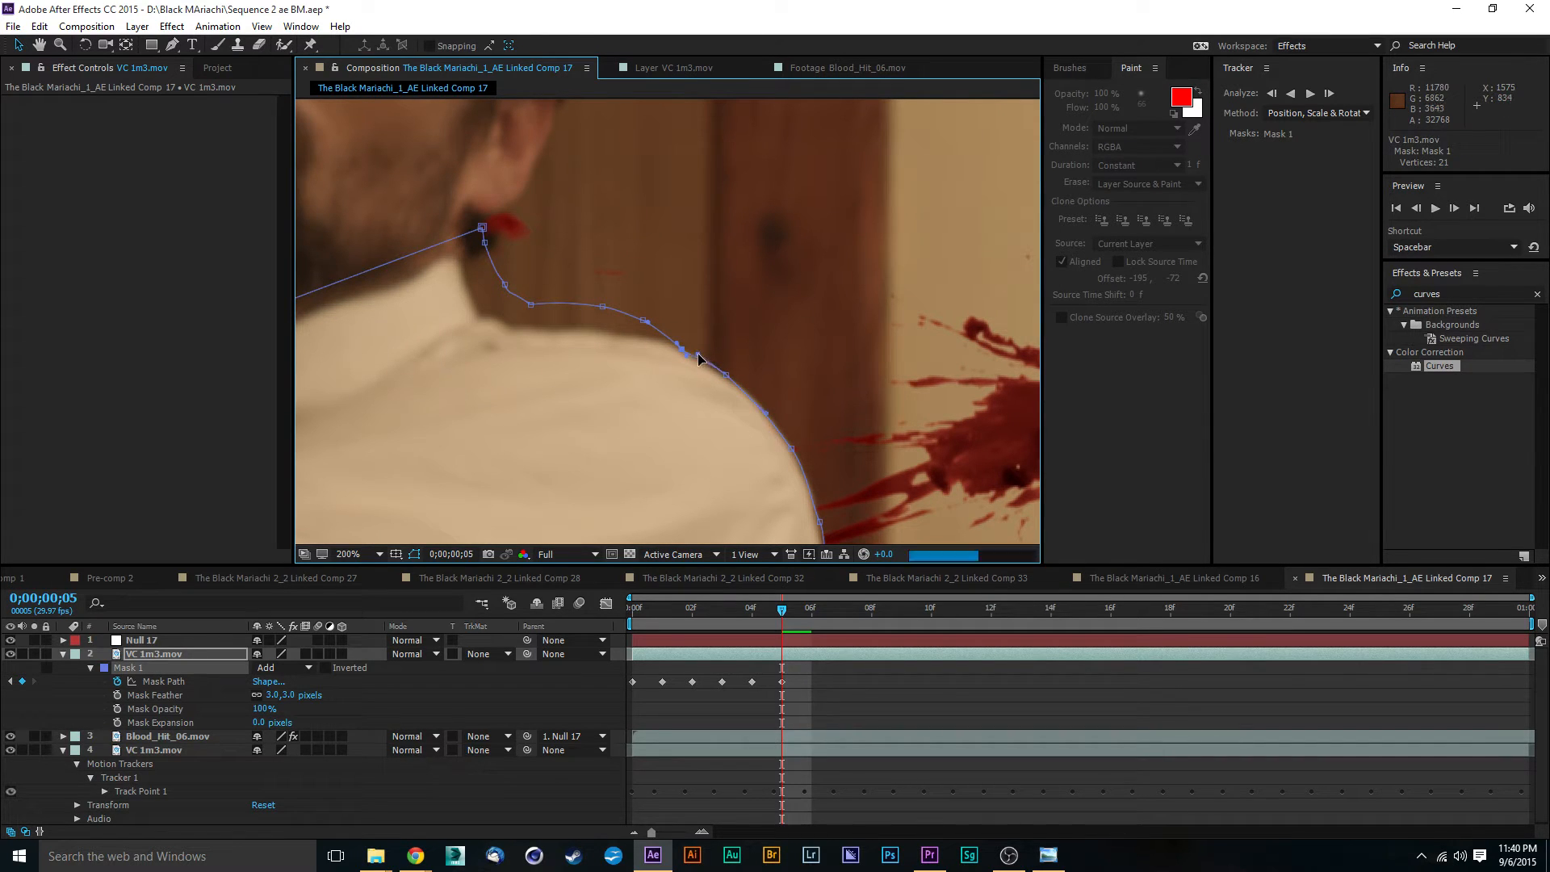
drag(646, 323, 616, 333)
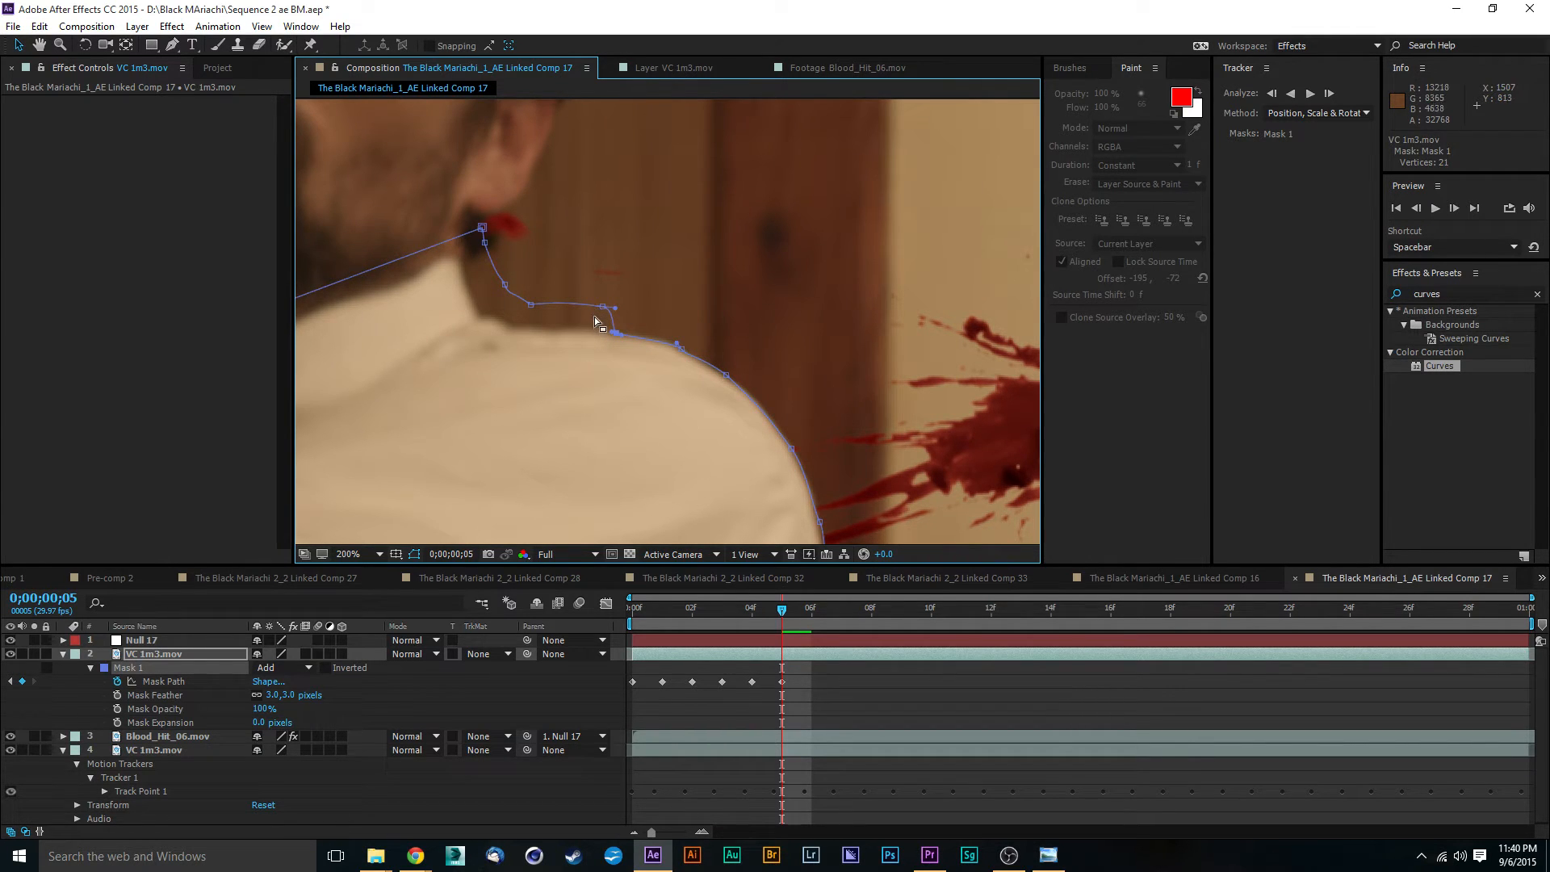
drag(602, 312, 471, 283)
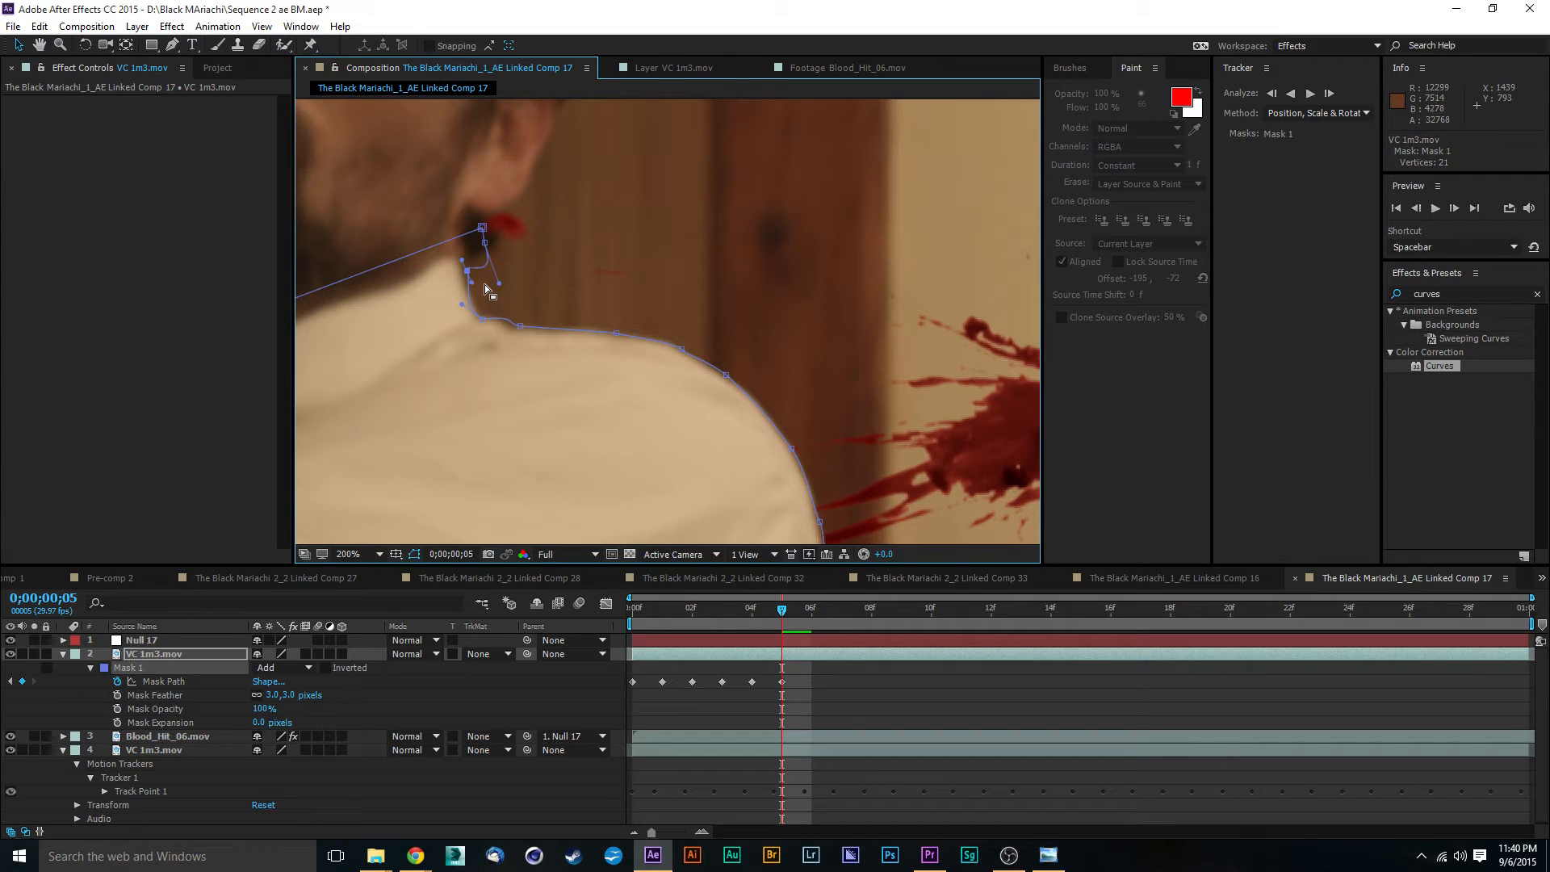
drag(498, 284, 484, 276)
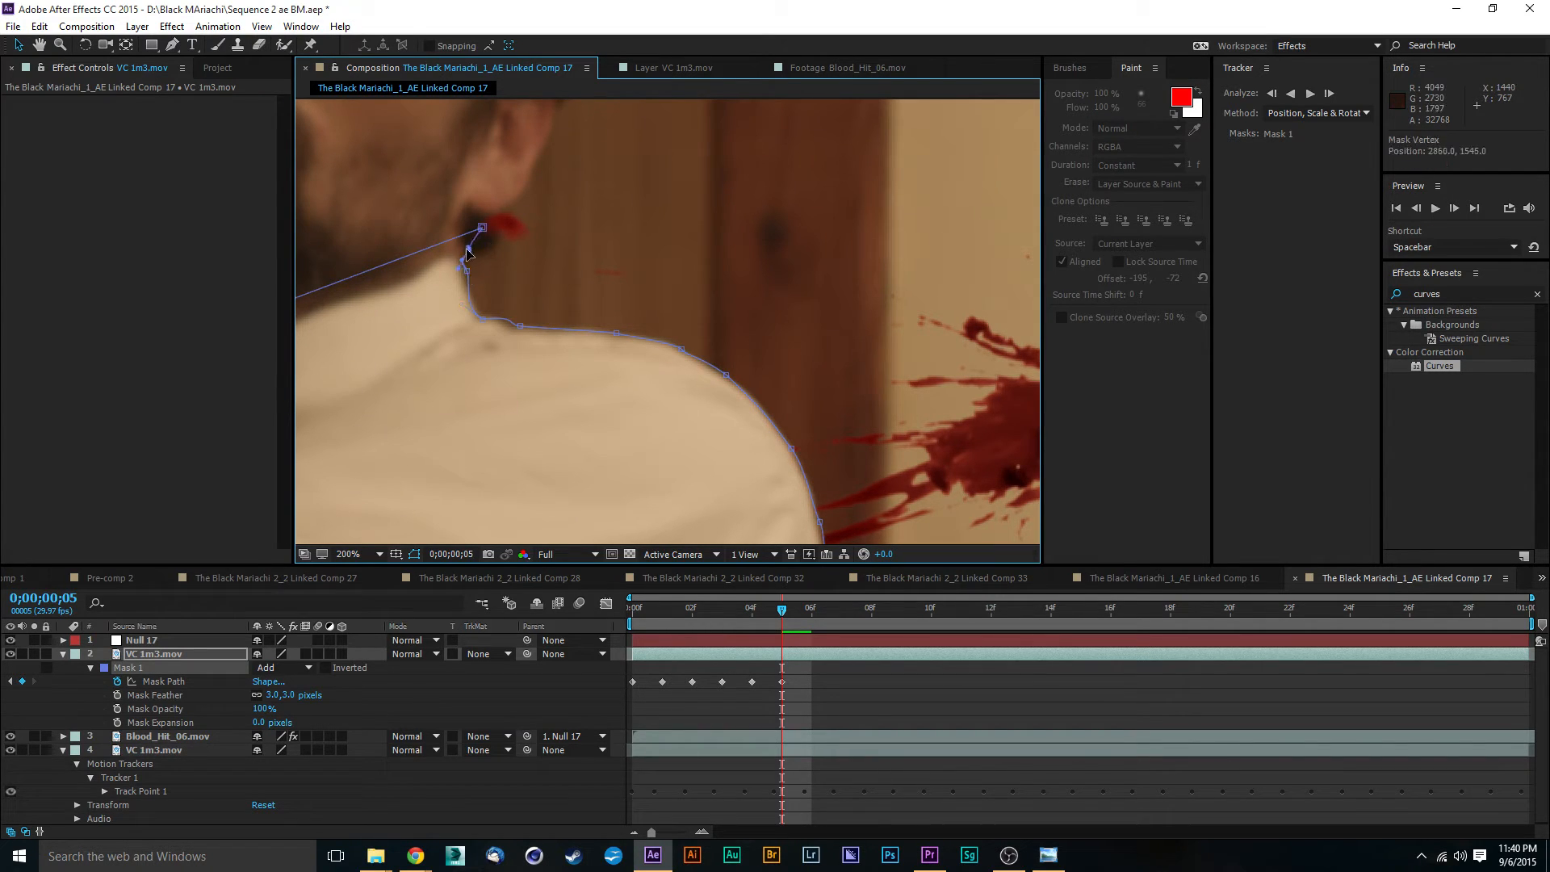
drag(482, 228, 458, 256)
- At 0;00;00;06, shift the whole Mask 1 about 27 pixels toward the wall to match the shirt
key(space)
mouse_move(861, 441)
mouse_down()
mouse_move(808, 319)
mouse_move(721, 233)
mouse_up()
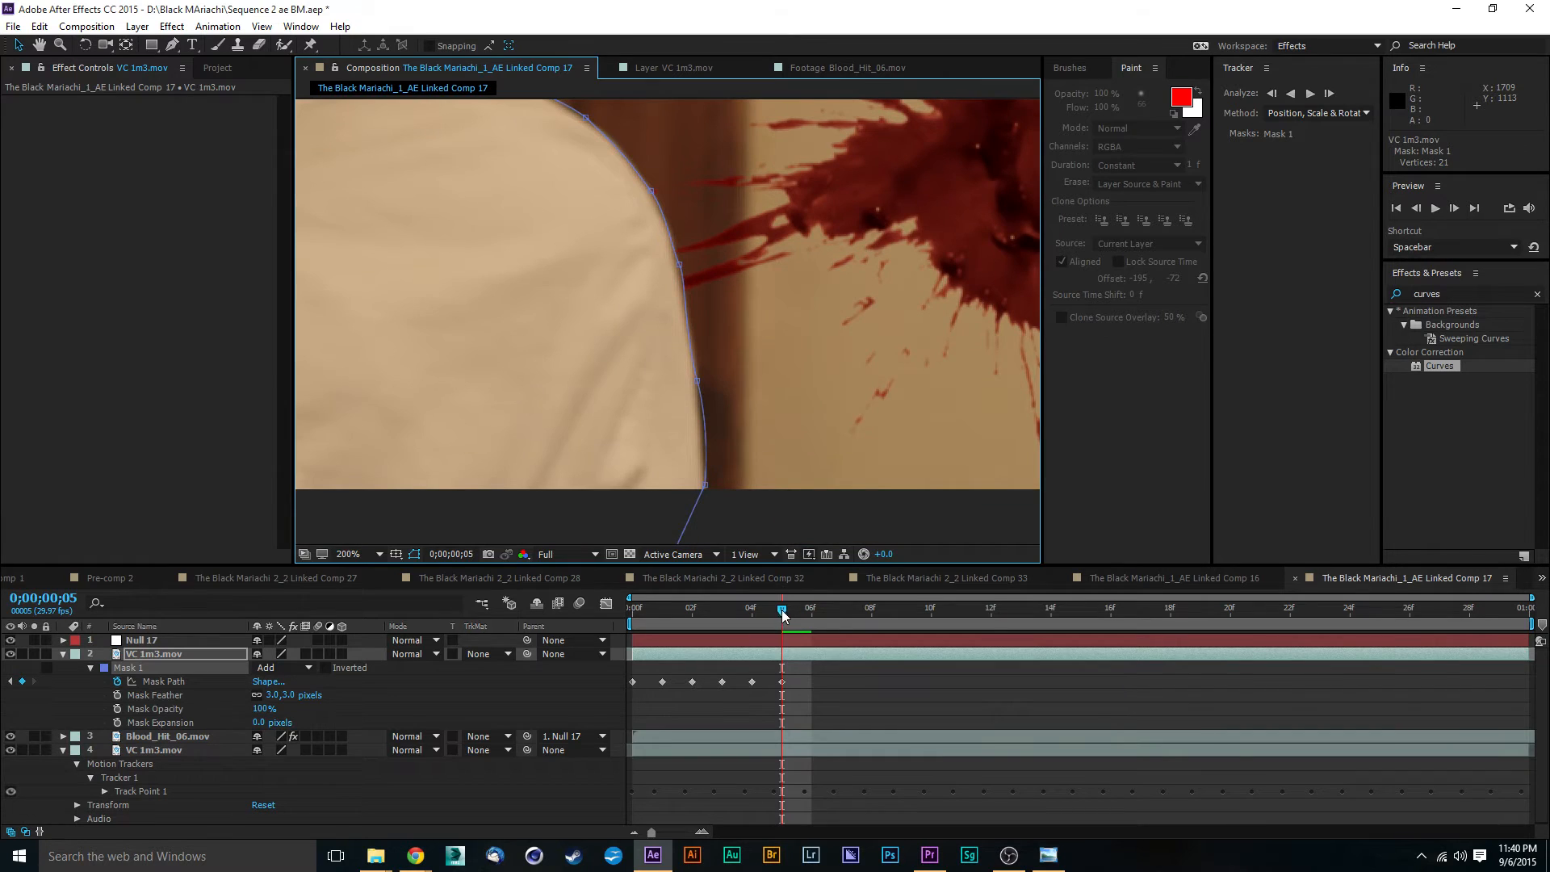
drag(781, 616, 812, 611)
key(space)
drag(816, 404, 794, 366)
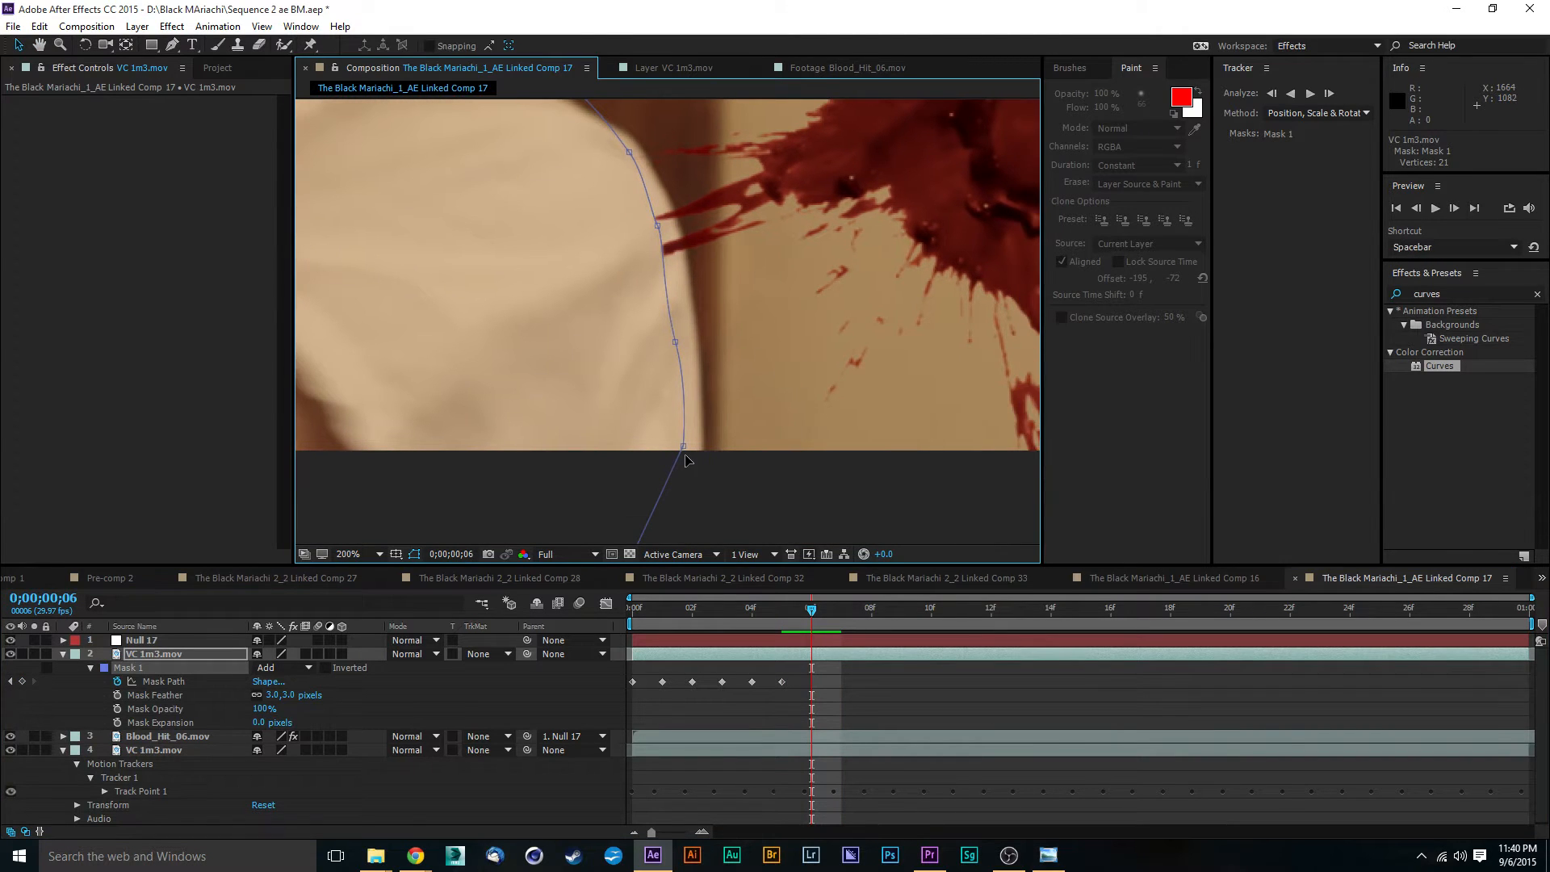
click(684, 448)
drag(637, 403, 661, 409)
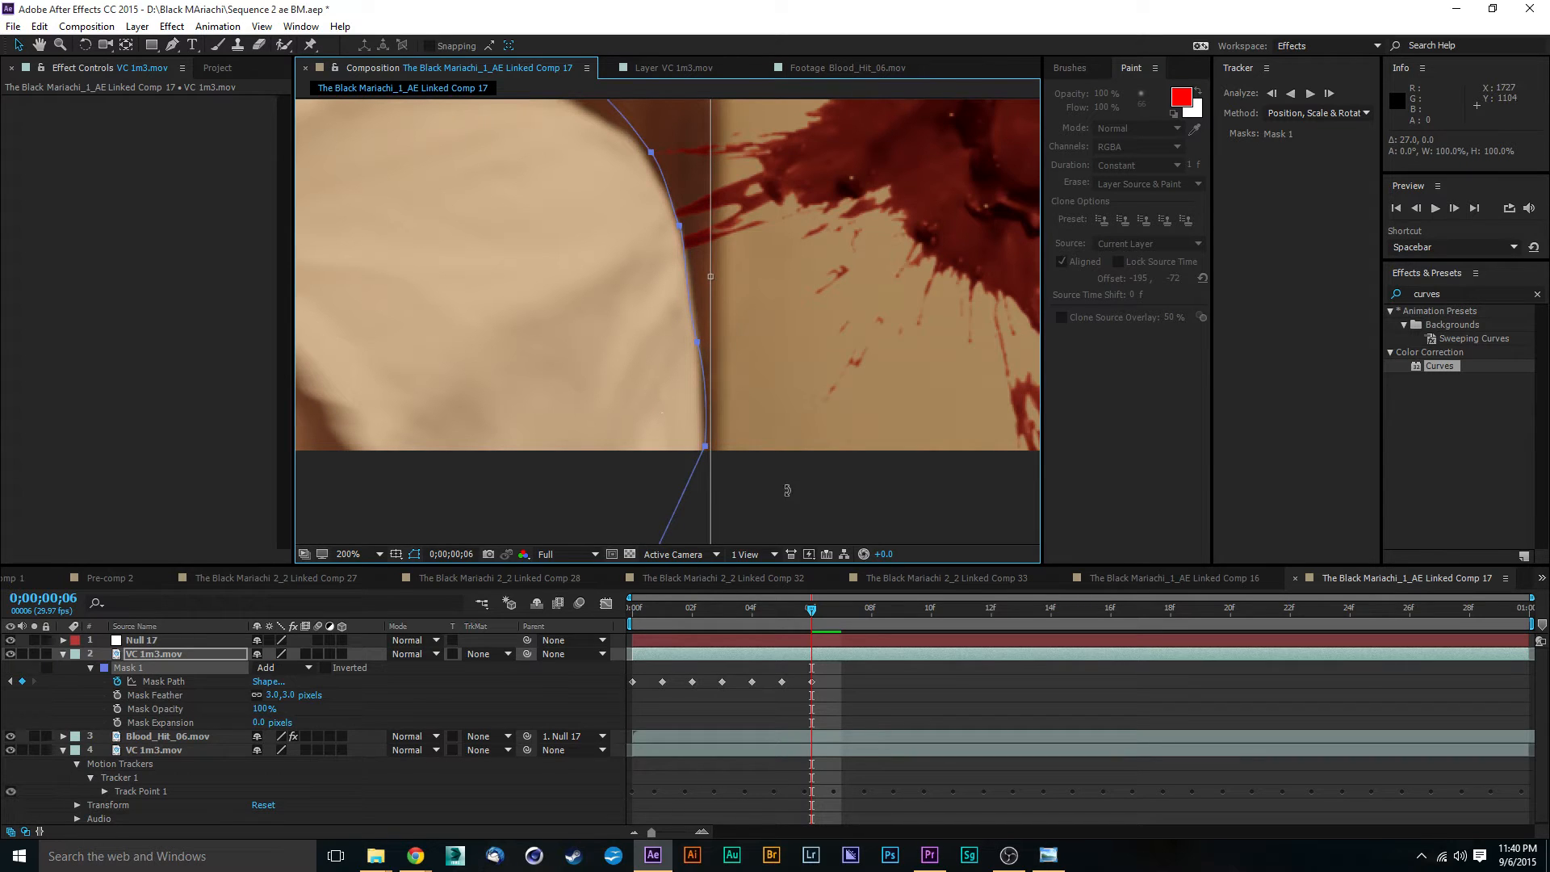
double_click(756, 482)
click(755, 480)
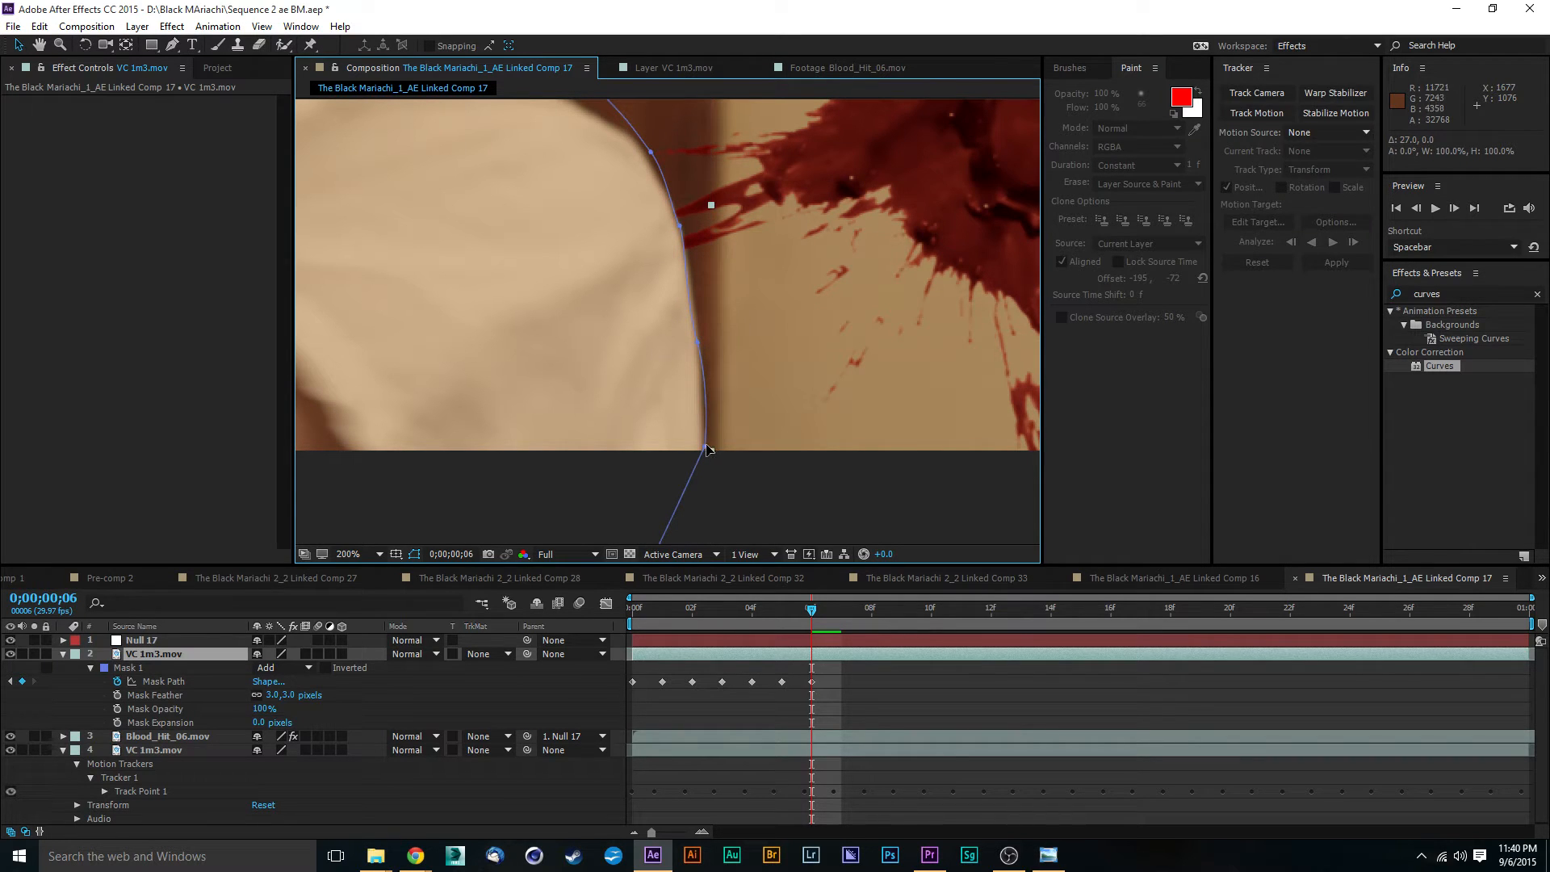
- Adjust the Mask 1 points along the back of the sleeve and outer shoulder curve at frame 6
click(707, 448)
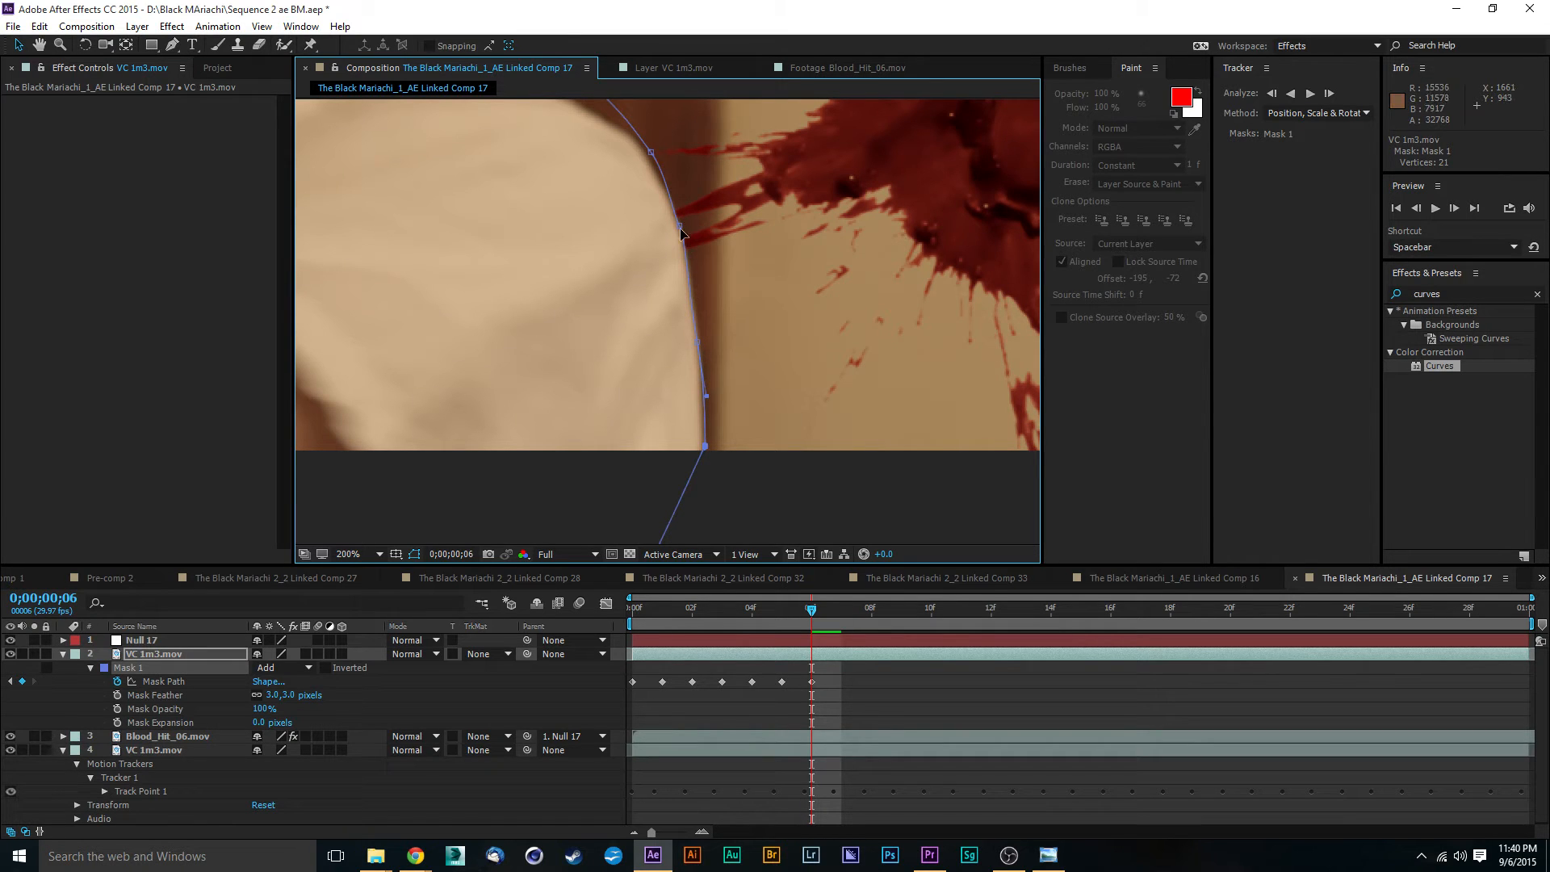
drag(737, 210, 762, 353)
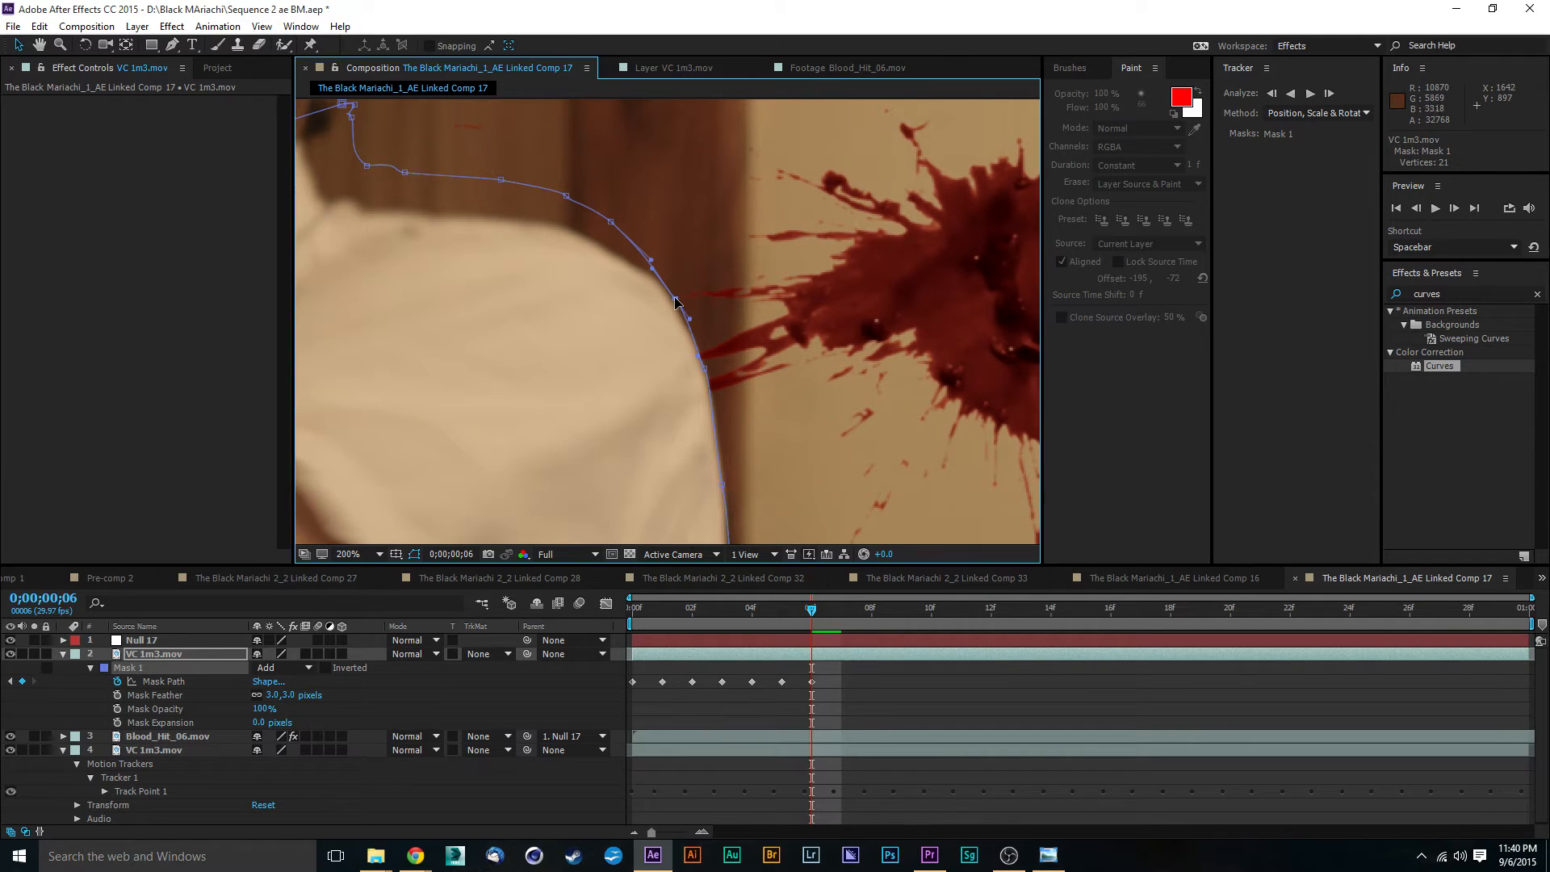
drag(785, 279, 816, 332)
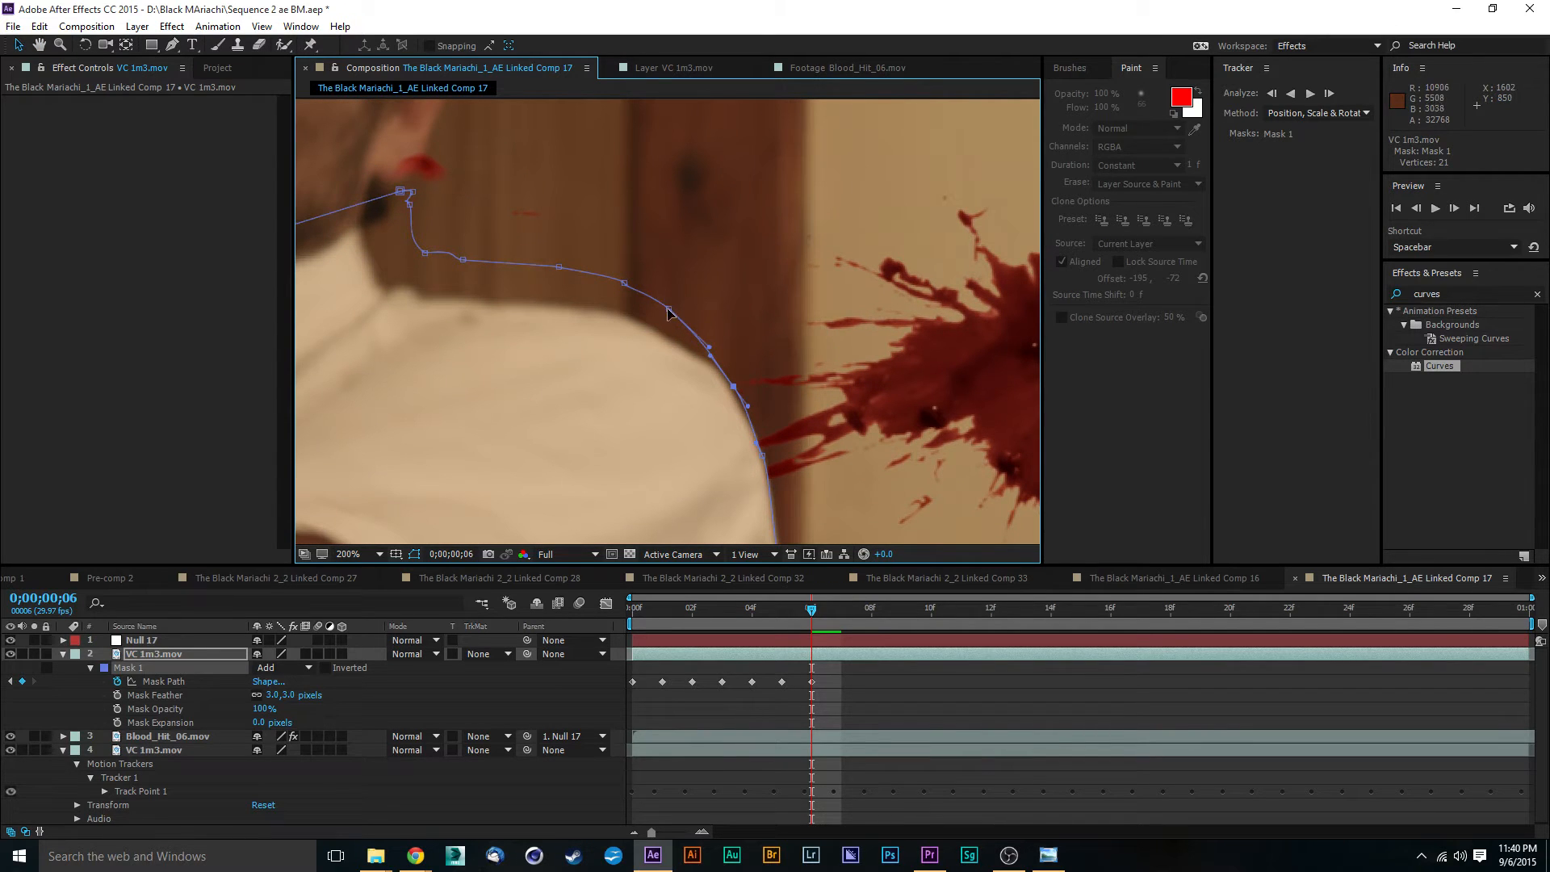
- Fit the Mask 1 points across the top of the shoulder and up the collar to its upper corner at frame 6
drag(669, 310, 591, 311)
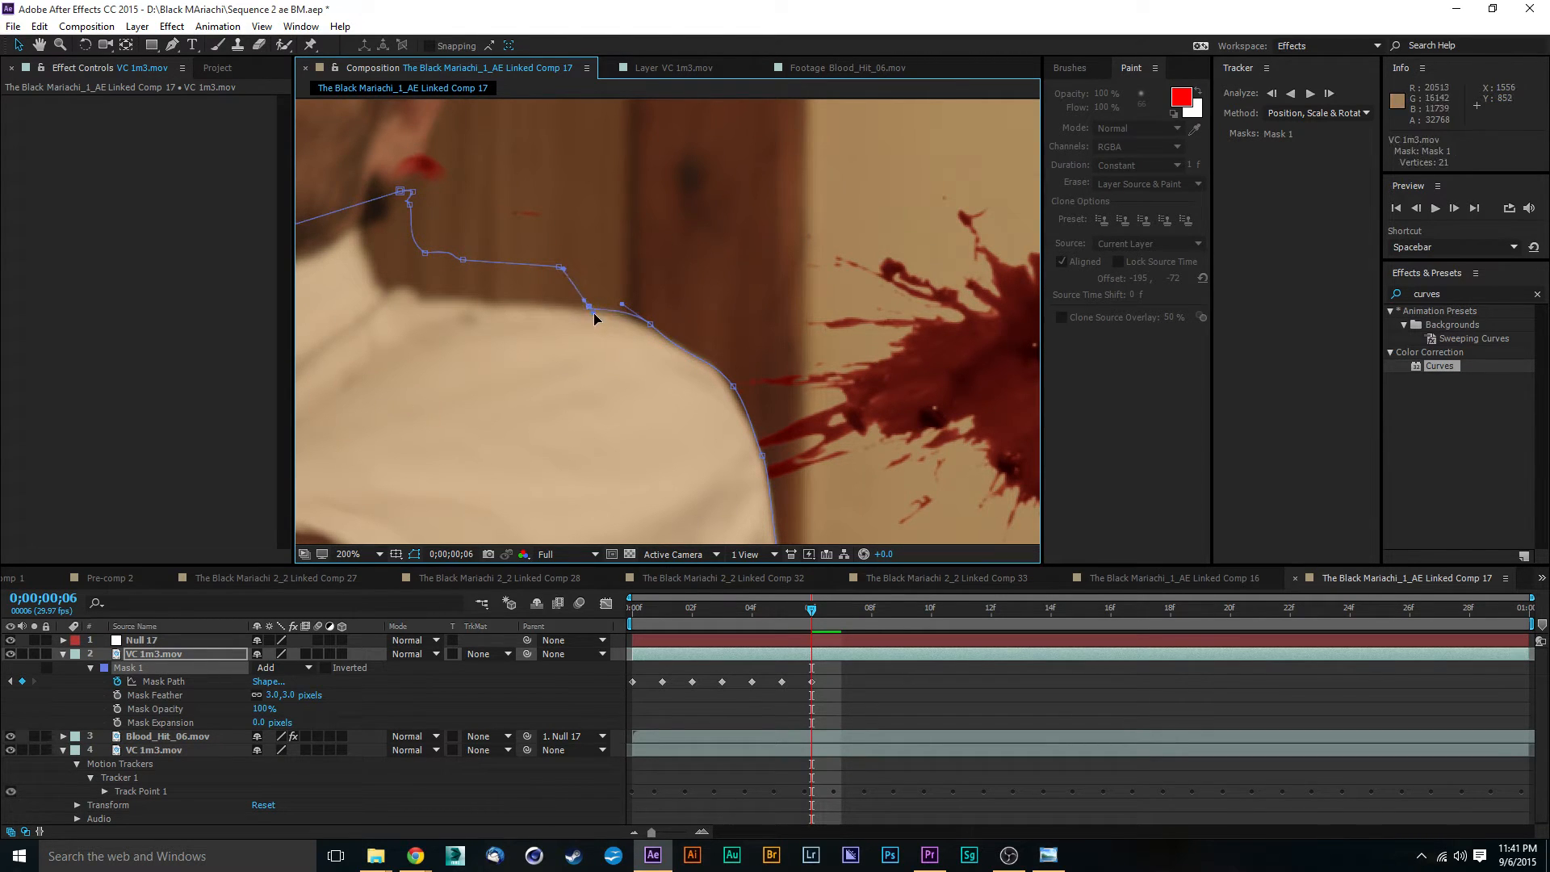
click(588, 308)
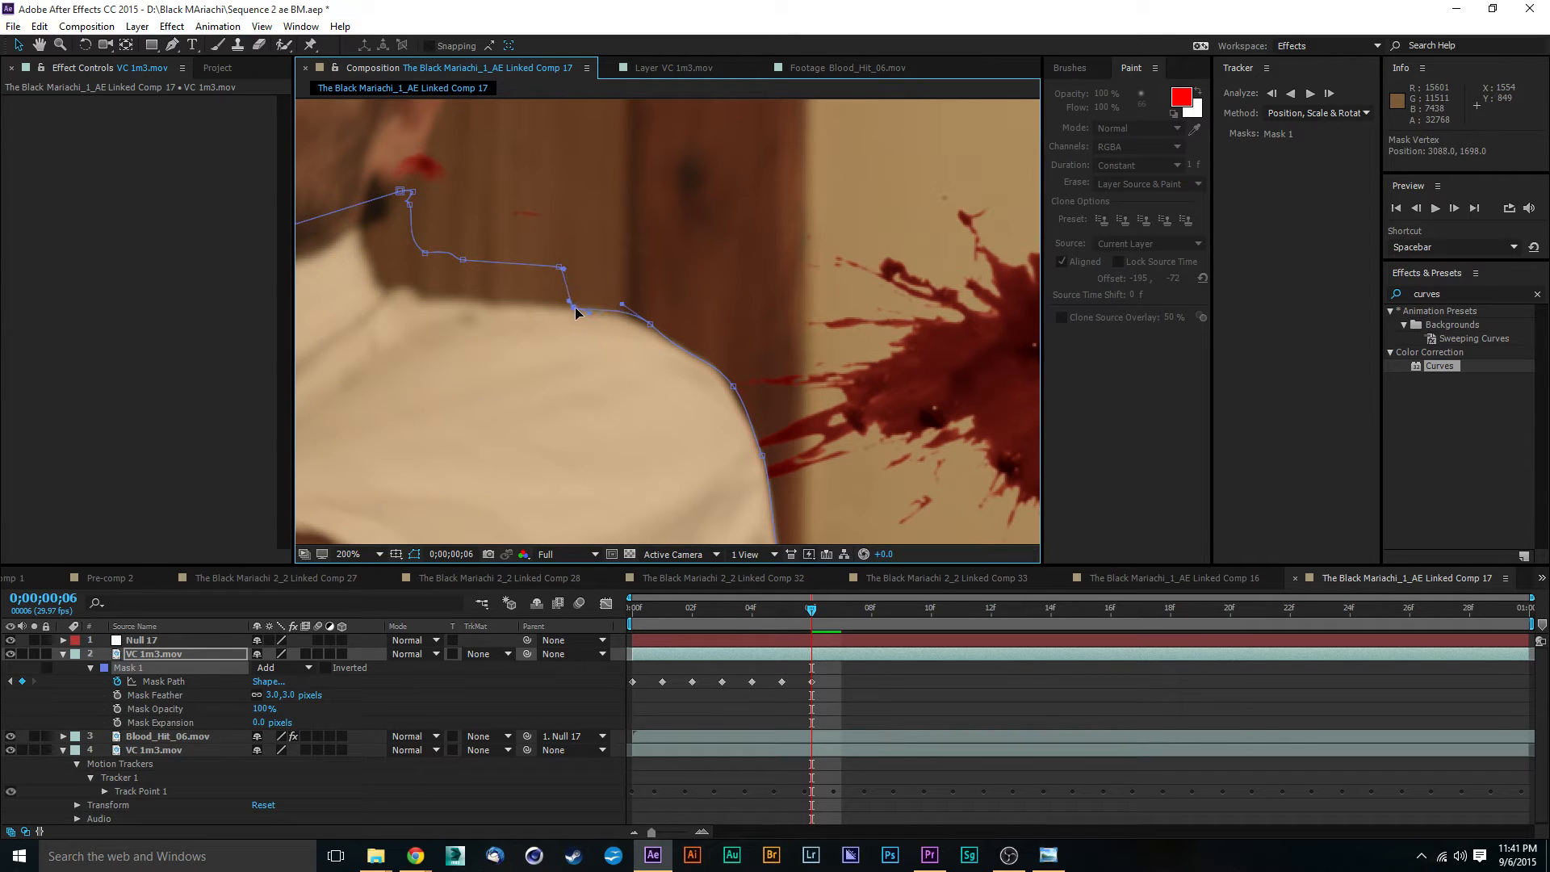
drag(575, 307, 391, 282)
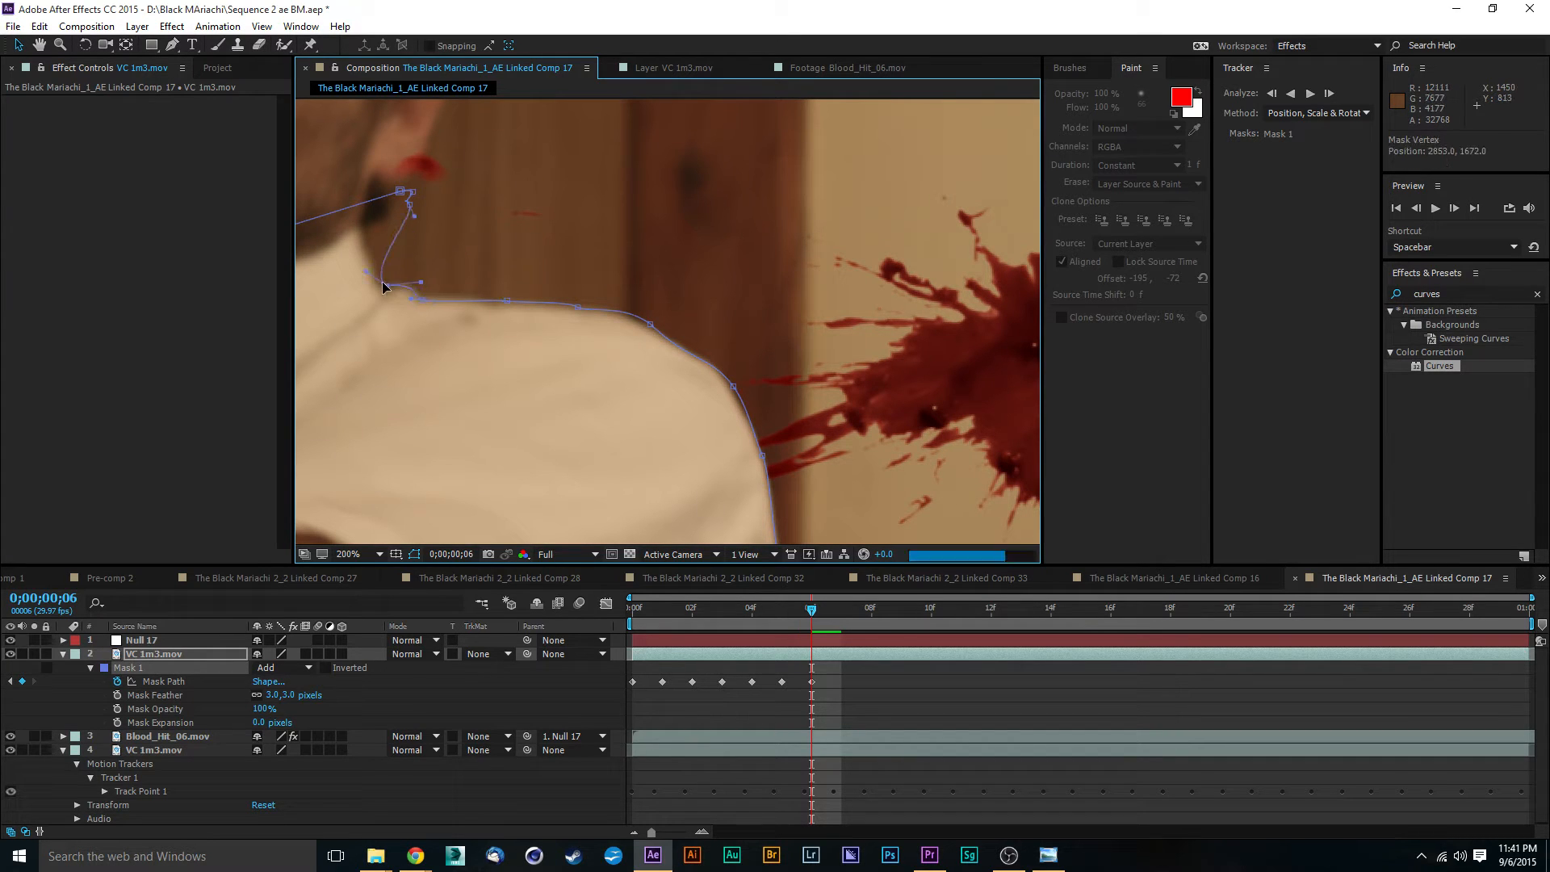
drag(410, 207, 358, 230)
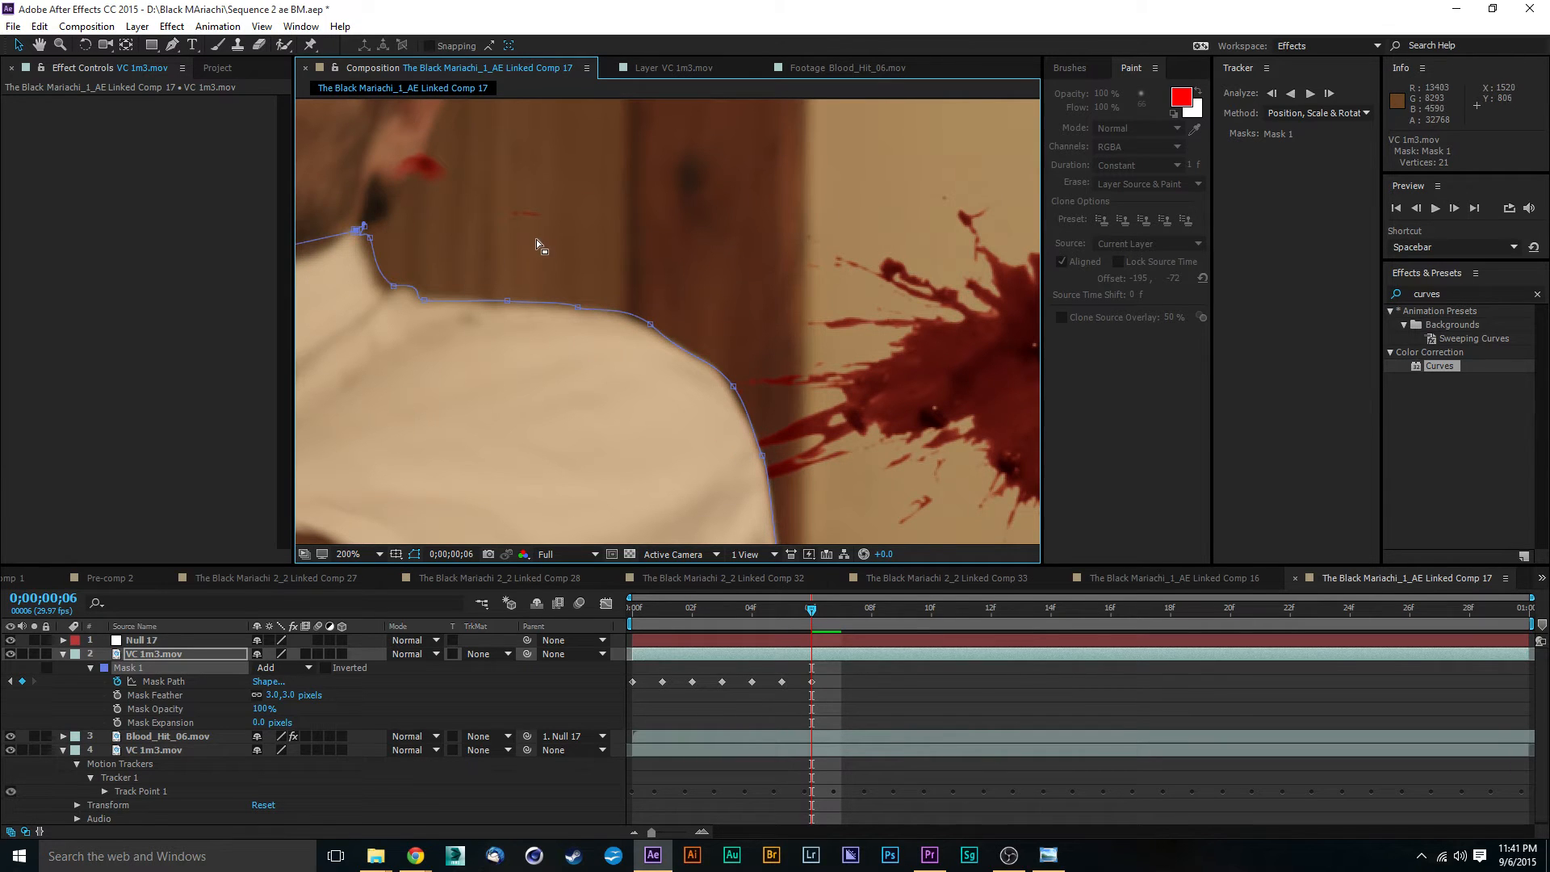
- Pull the upper collar points of Mask 1 up around the jaw and earlobe at frame 6
drag(536, 239, 758, 412)
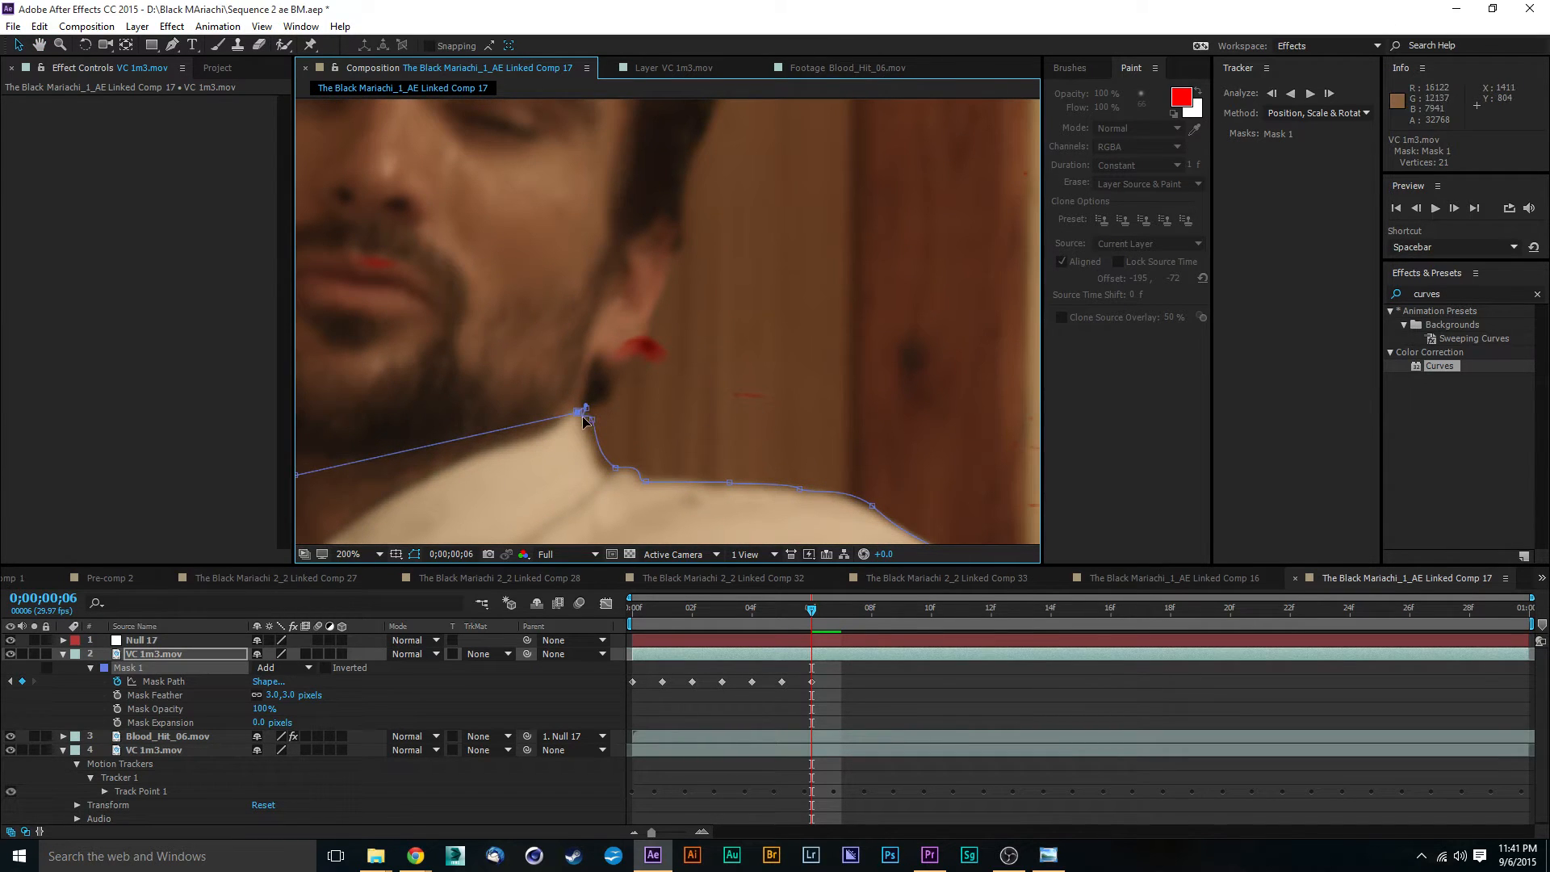
drag(586, 411, 652, 321)
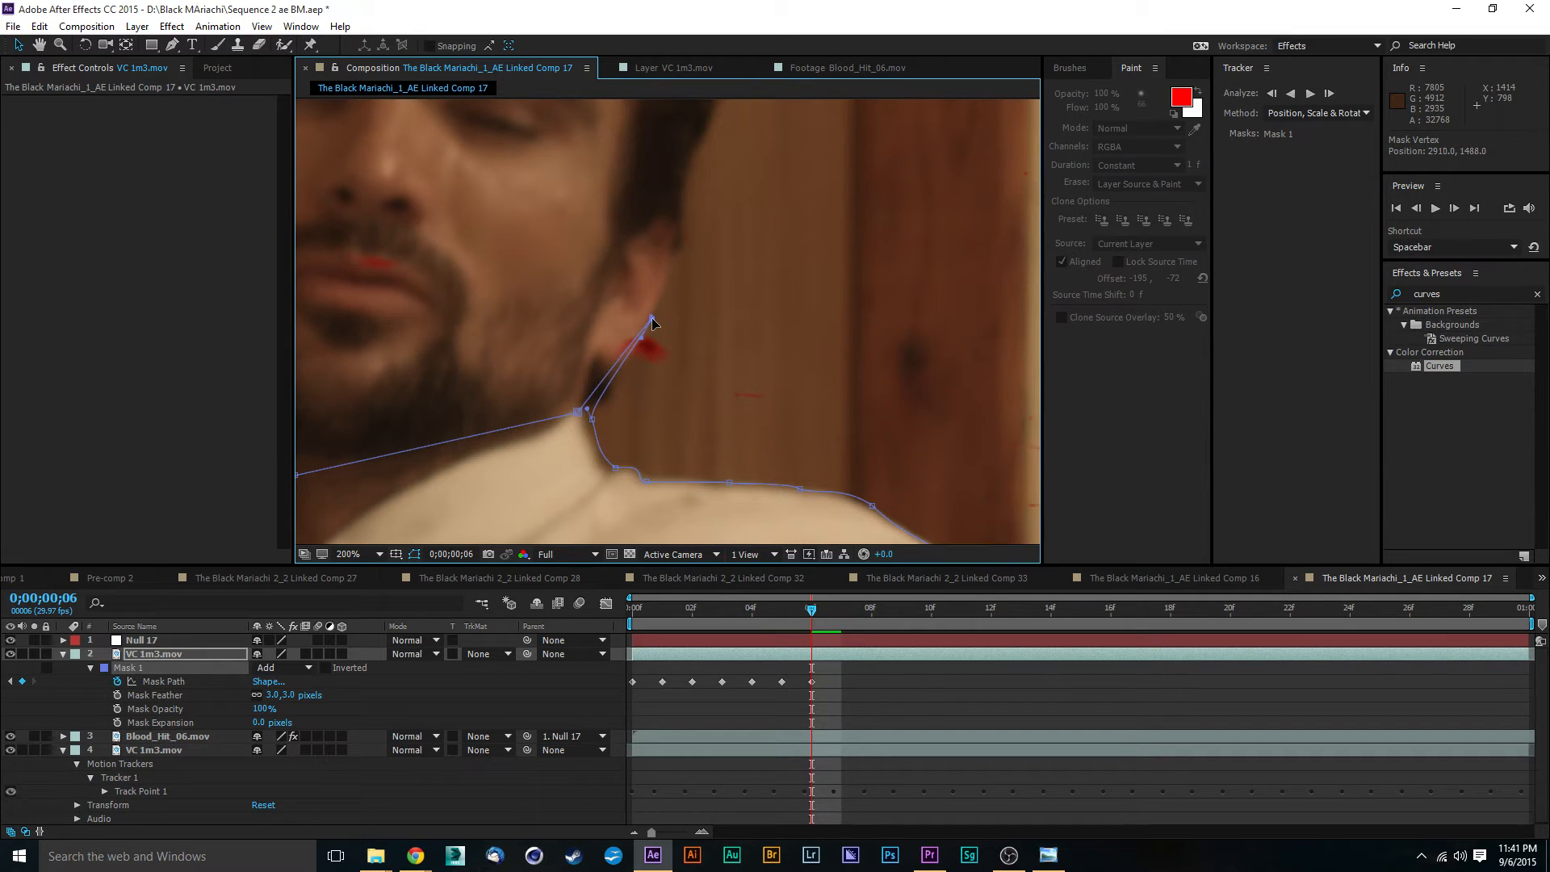
drag(578, 415, 570, 280)
mouse_move(593, 424)
mouse_down()
mouse_move(619, 393)
mouse_move(569, 410)
mouse_up()
right_click(569, 410)
click(515, 491)
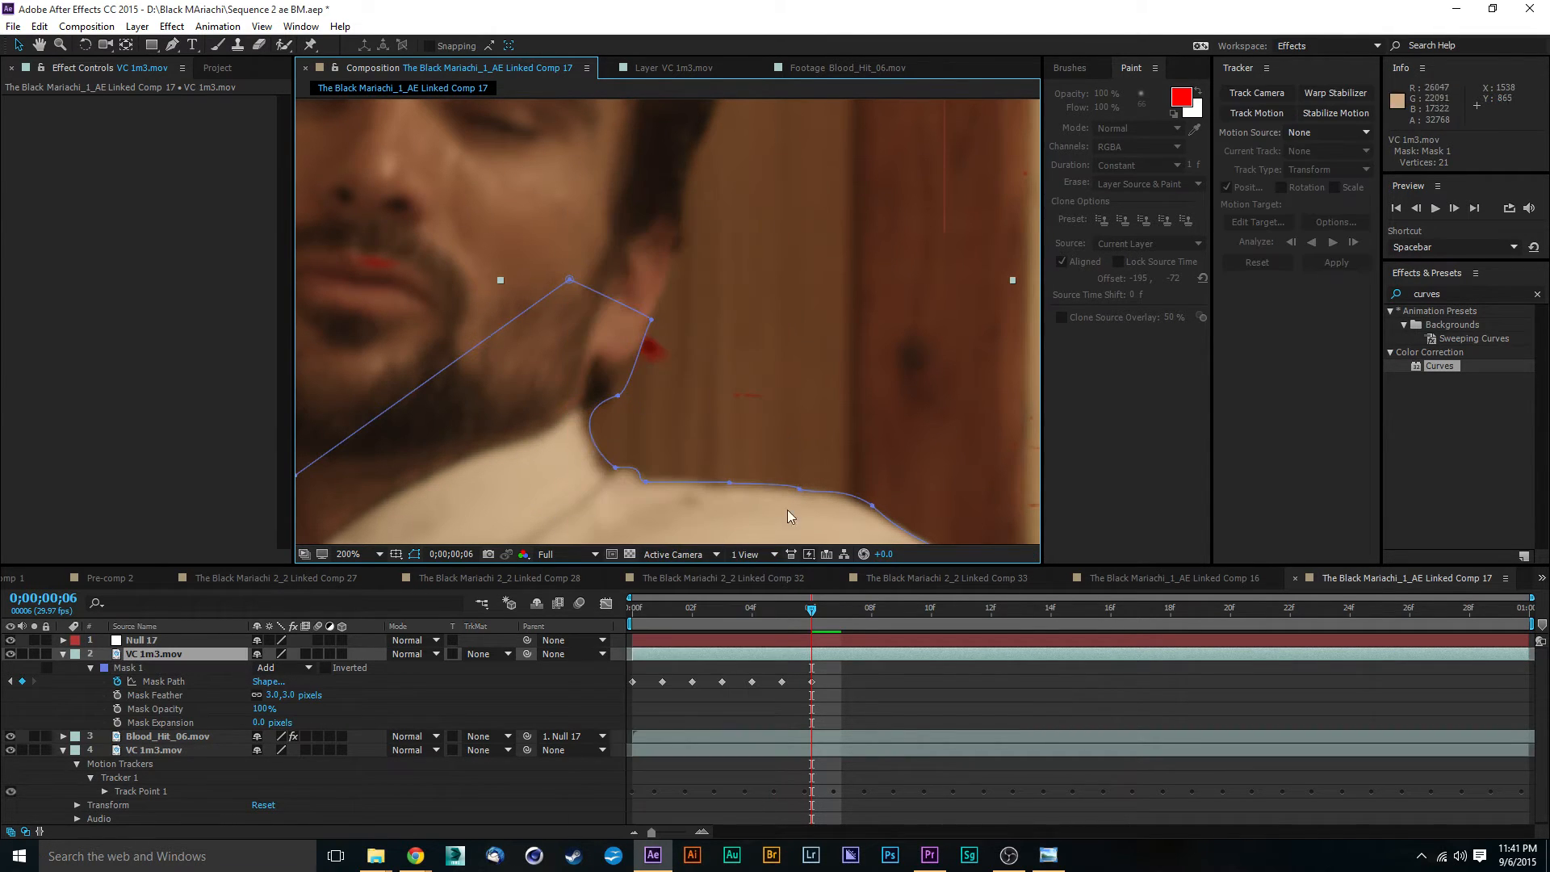
- At 0;00;00;07, fit the Mask 1 points along the back of the lower sleeve
drag(813, 615, 841, 615)
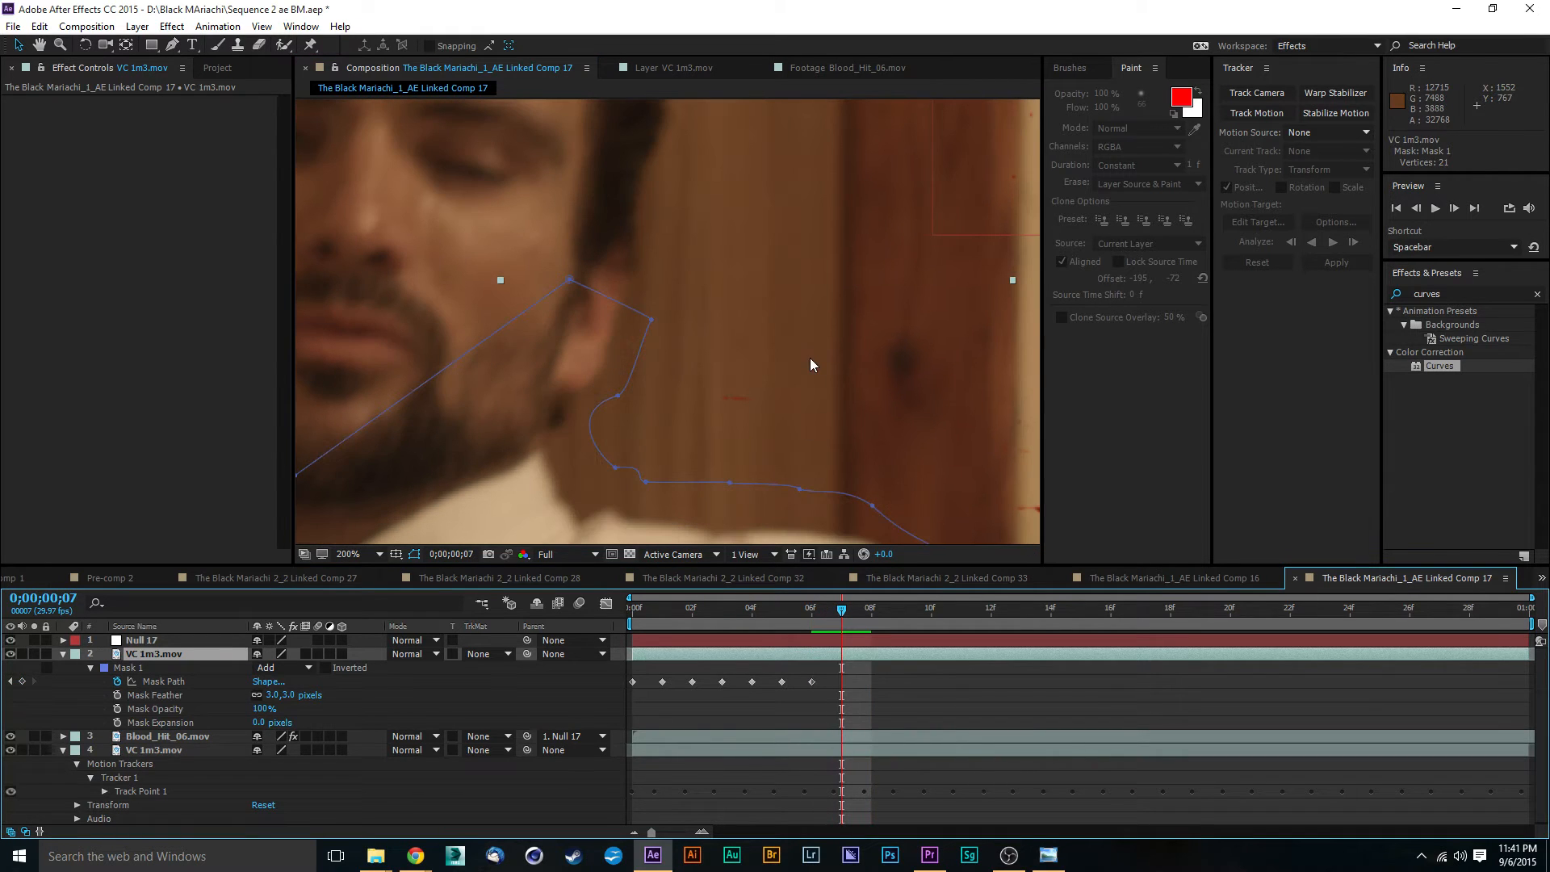
double_click(618, 396)
drag(818, 484, 820, 478)
drag(964, 517, 715, 93)
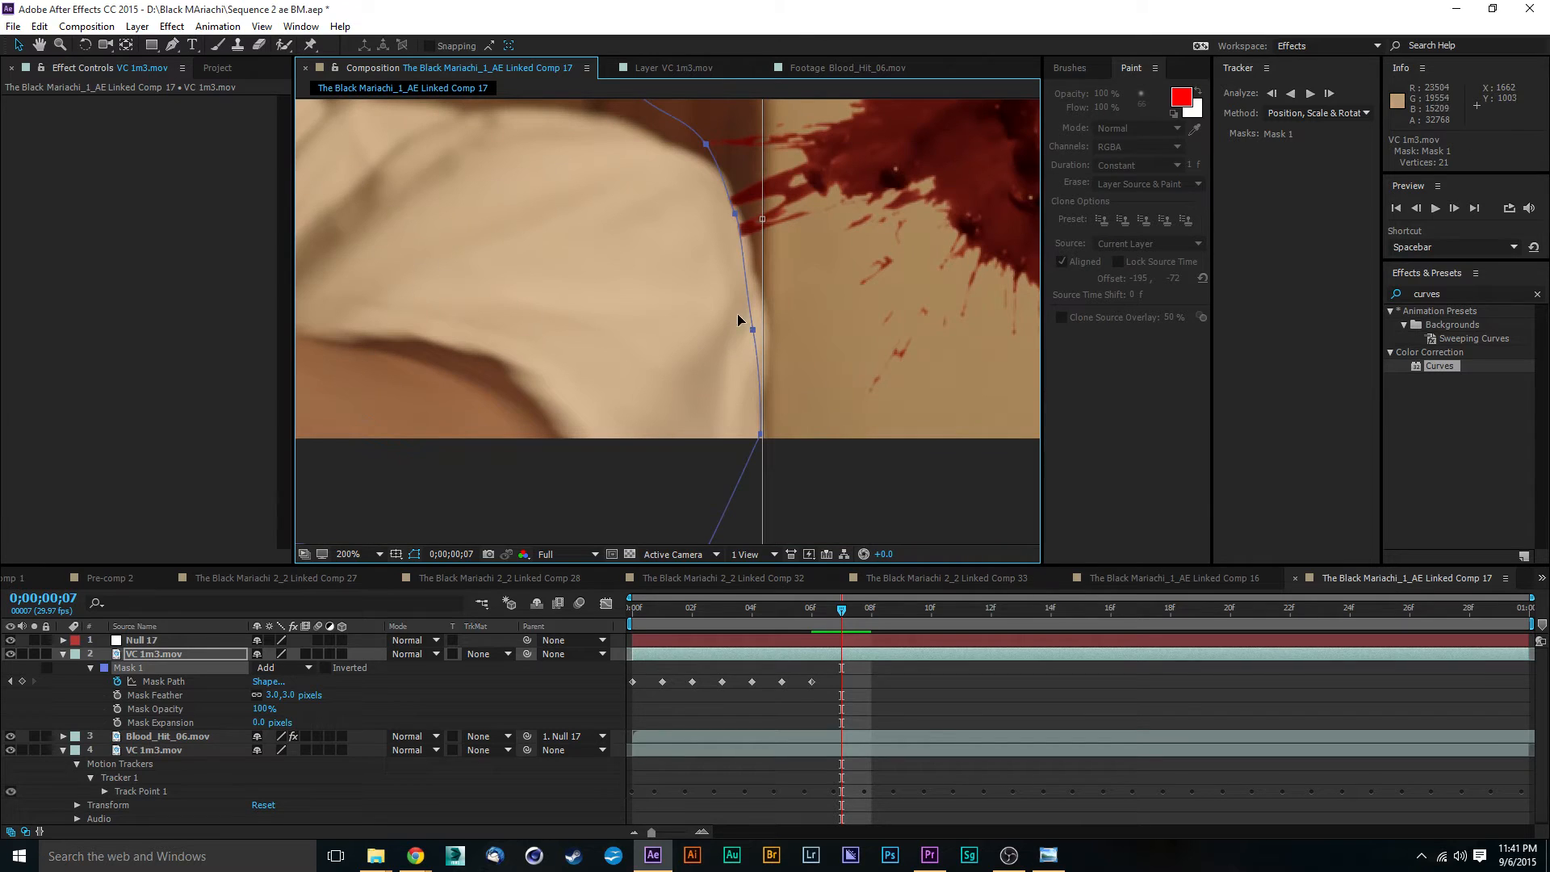
click(836, 492)
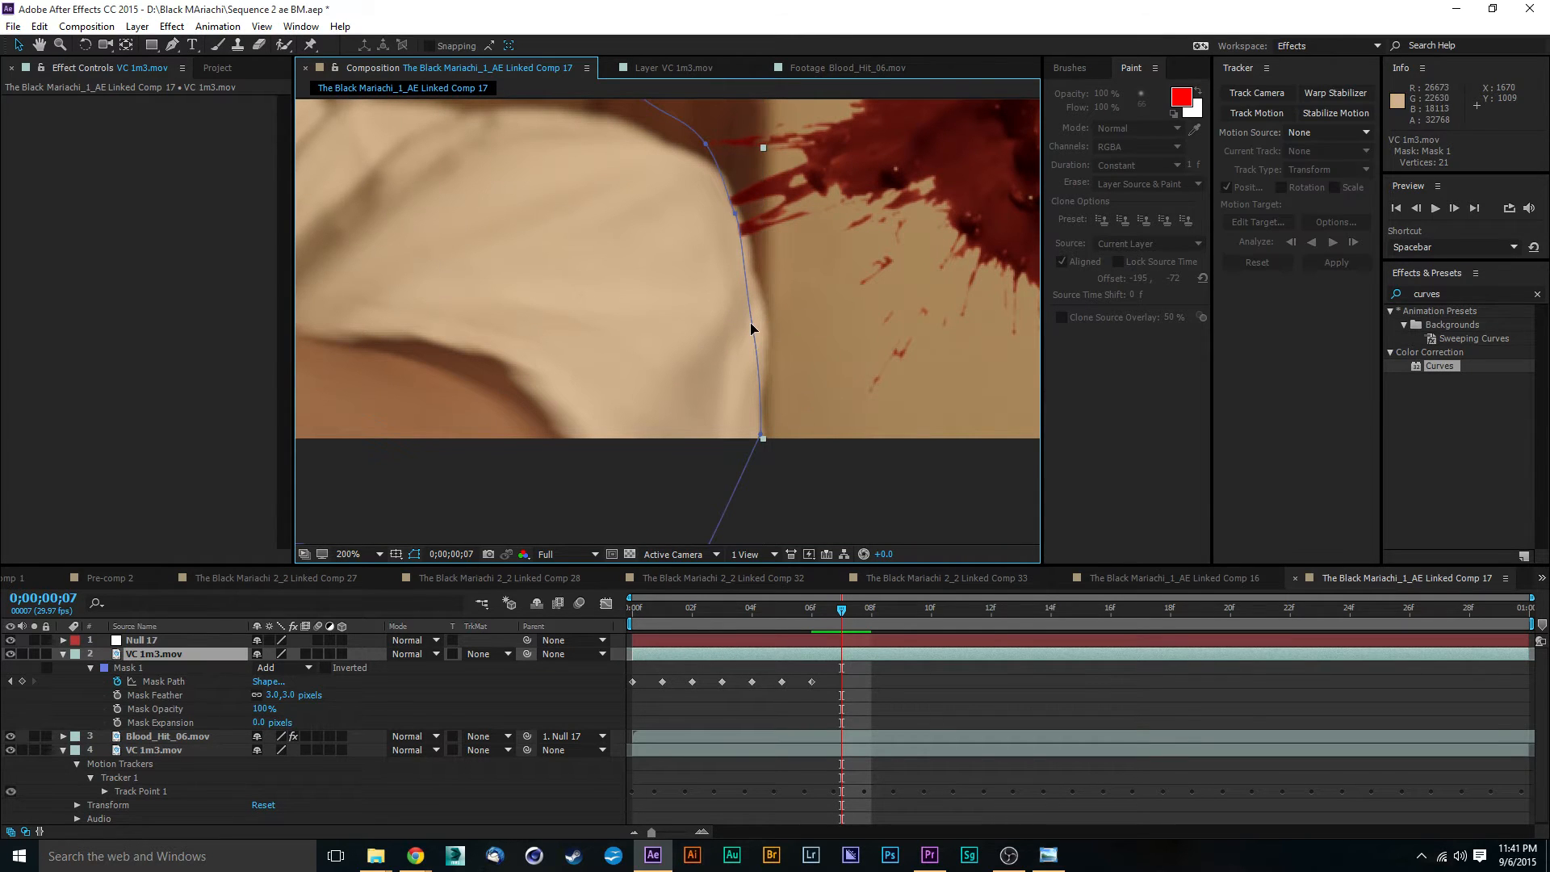
drag(752, 331, 767, 330)
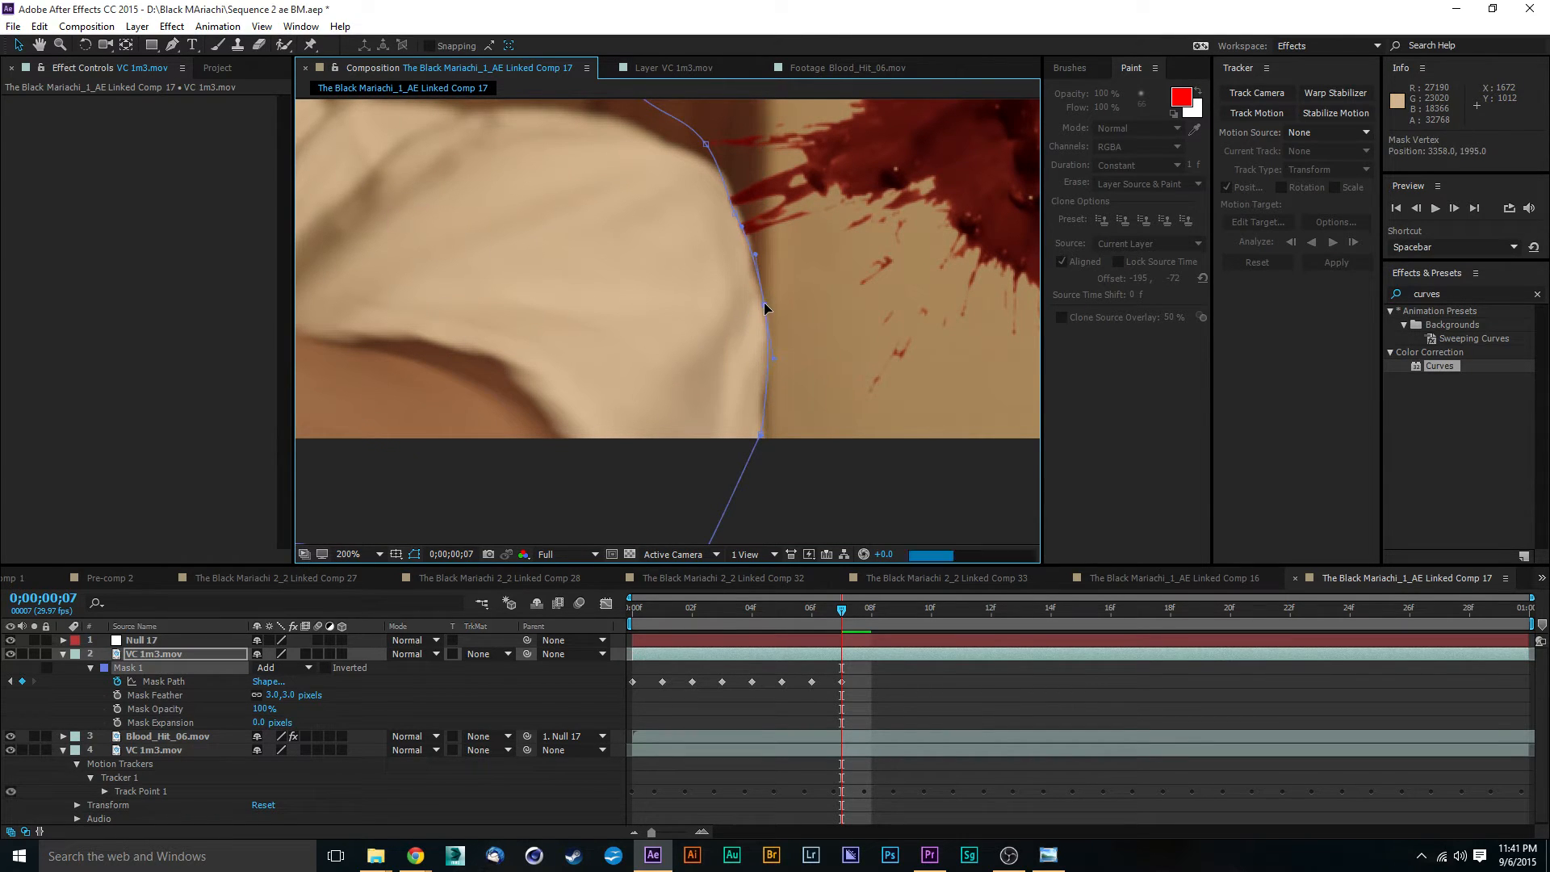
click(732, 233)
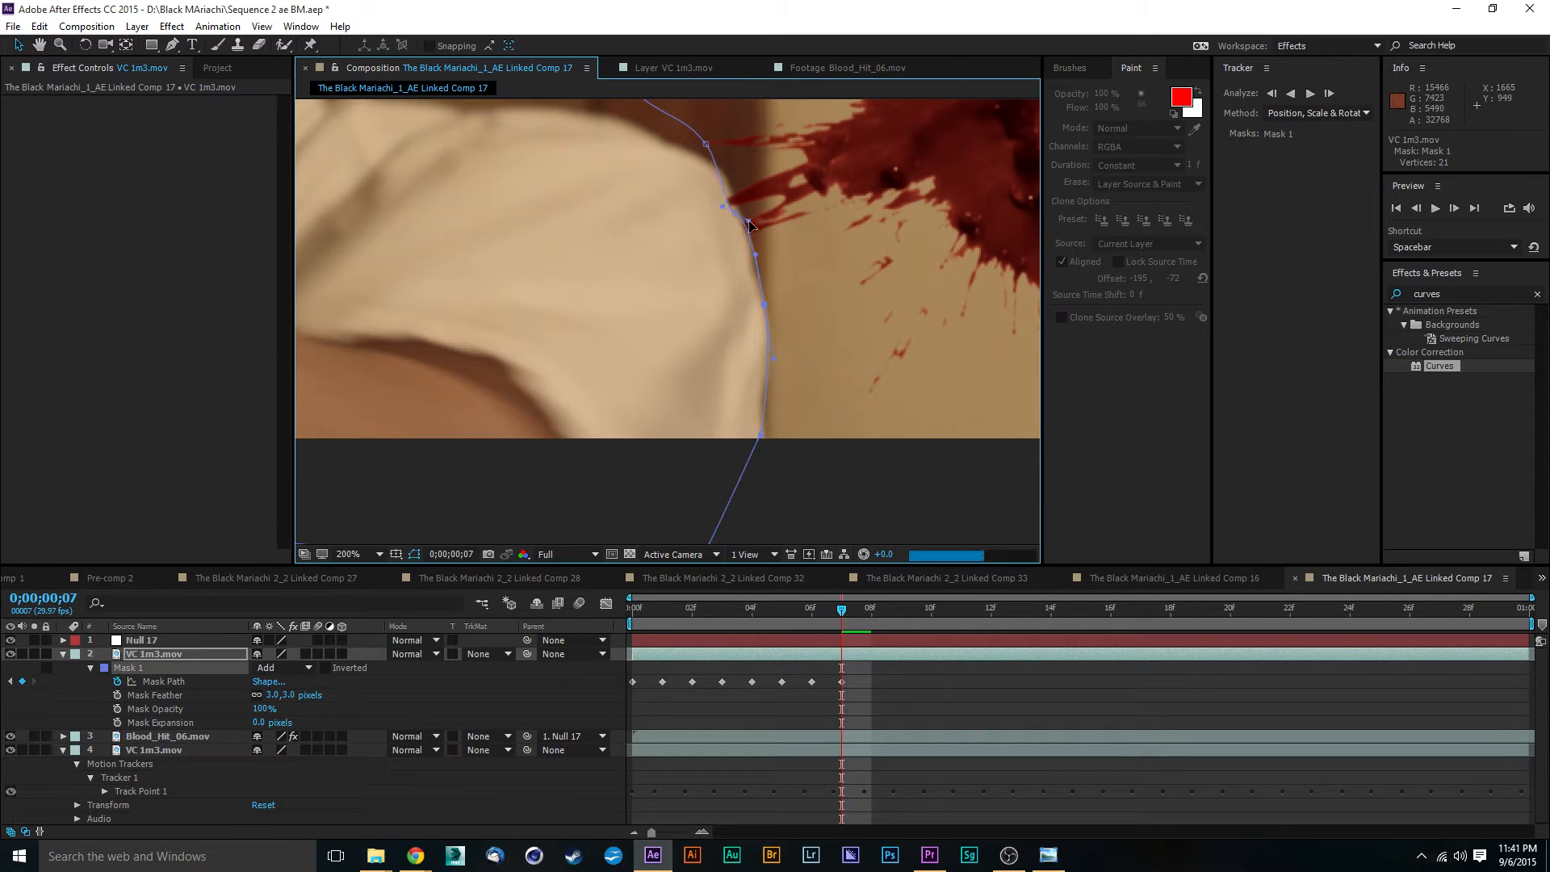
key(ctrl+z)
- Adjust the Mask 1 points and handles around the outer shoulder curve at frame 7
key(period)
drag(781, 123, 772, 351)
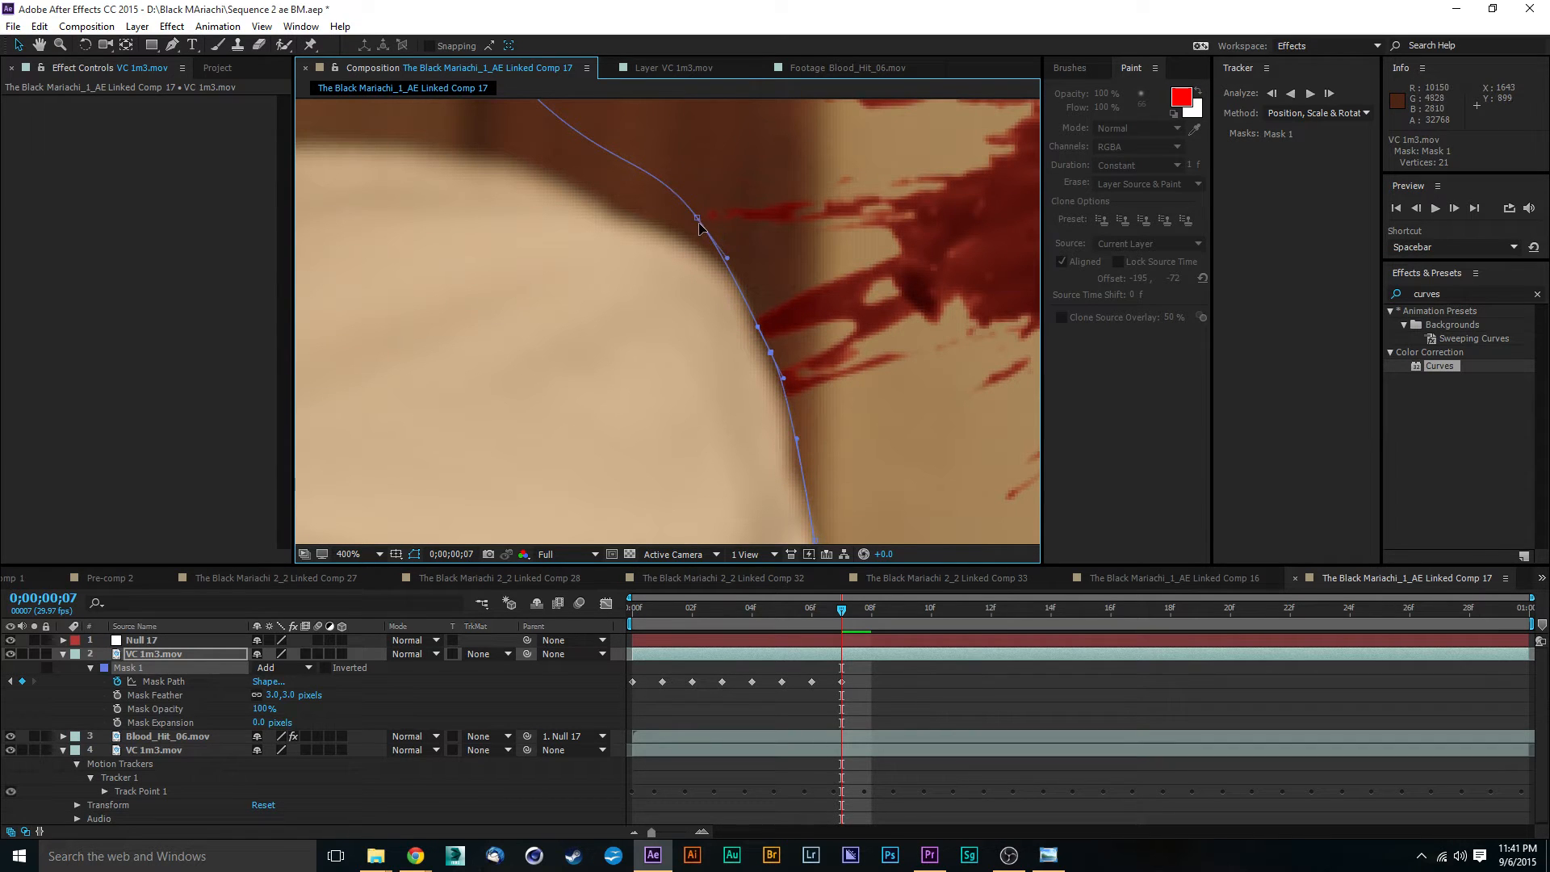
drag(699, 228, 719, 263)
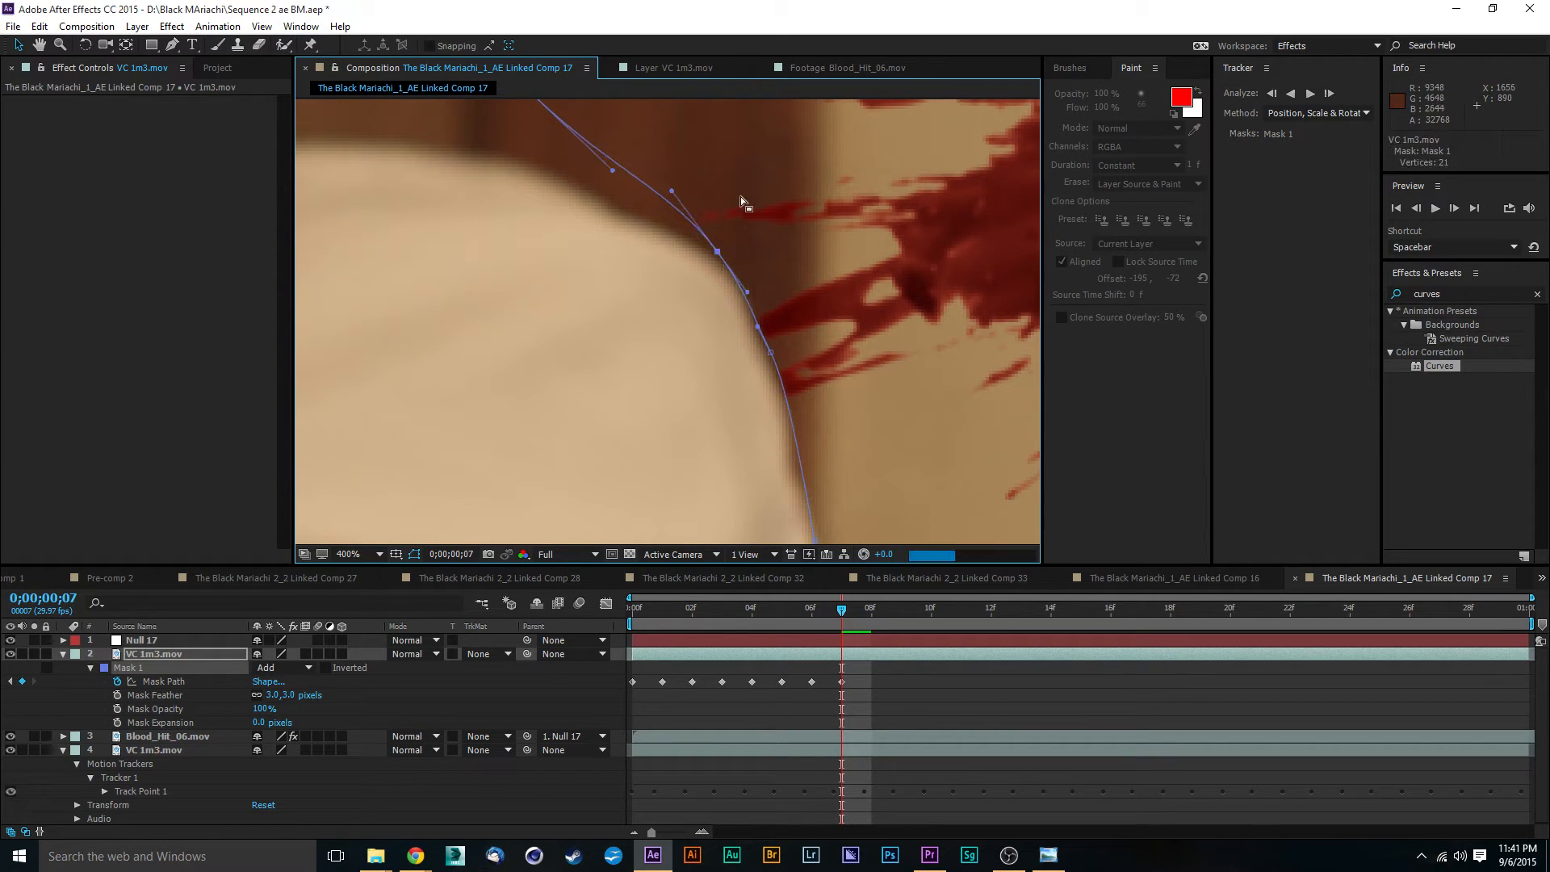
drag(740, 196, 849, 357)
drag(654, 274, 629, 326)
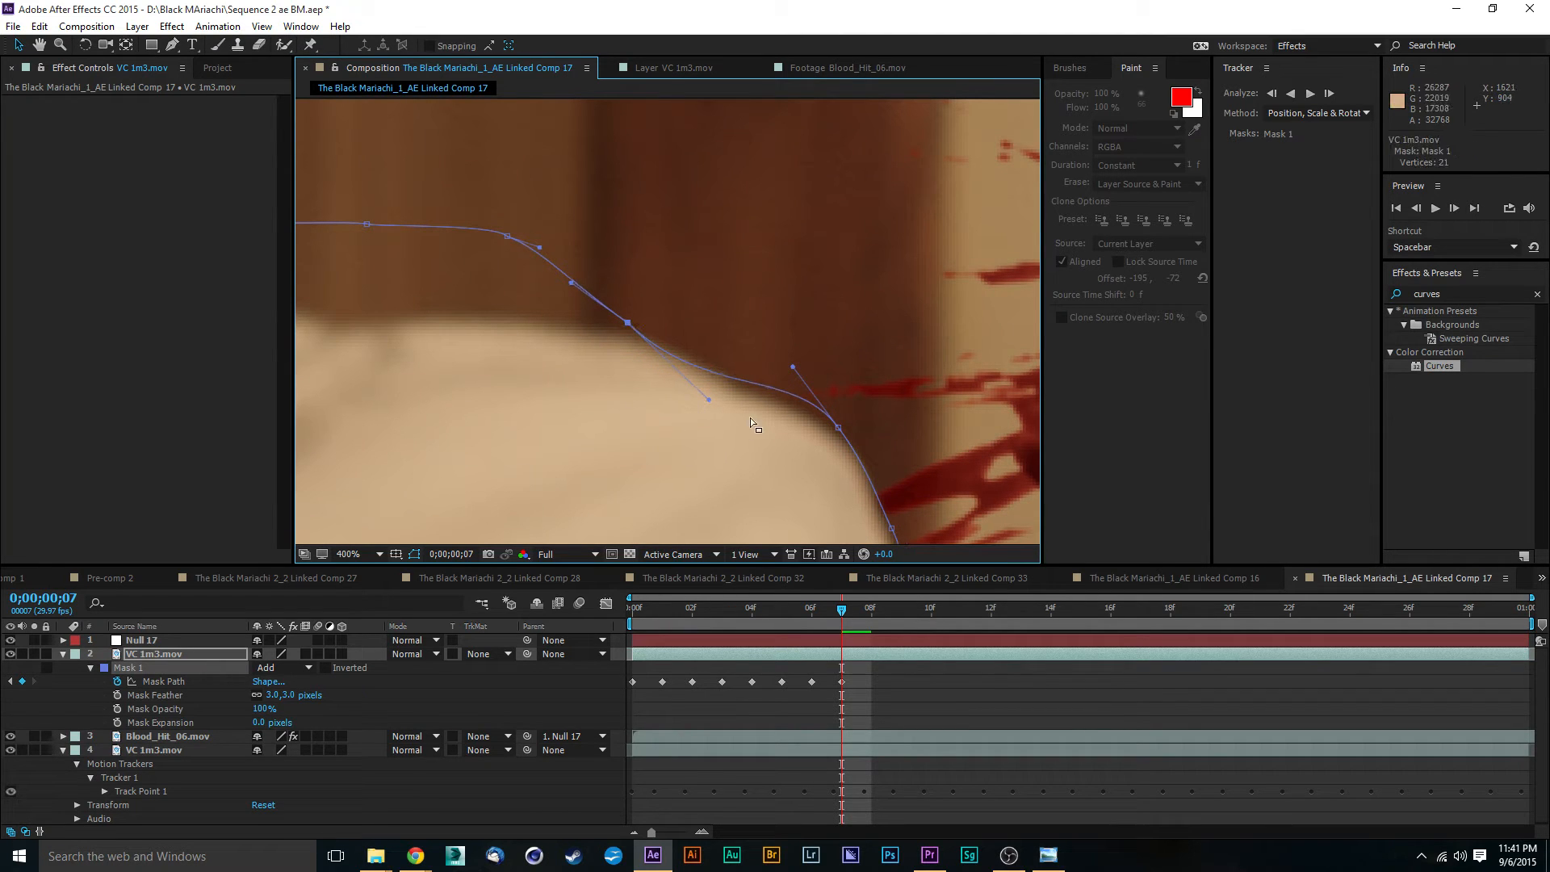
drag(708, 398, 589, 326)
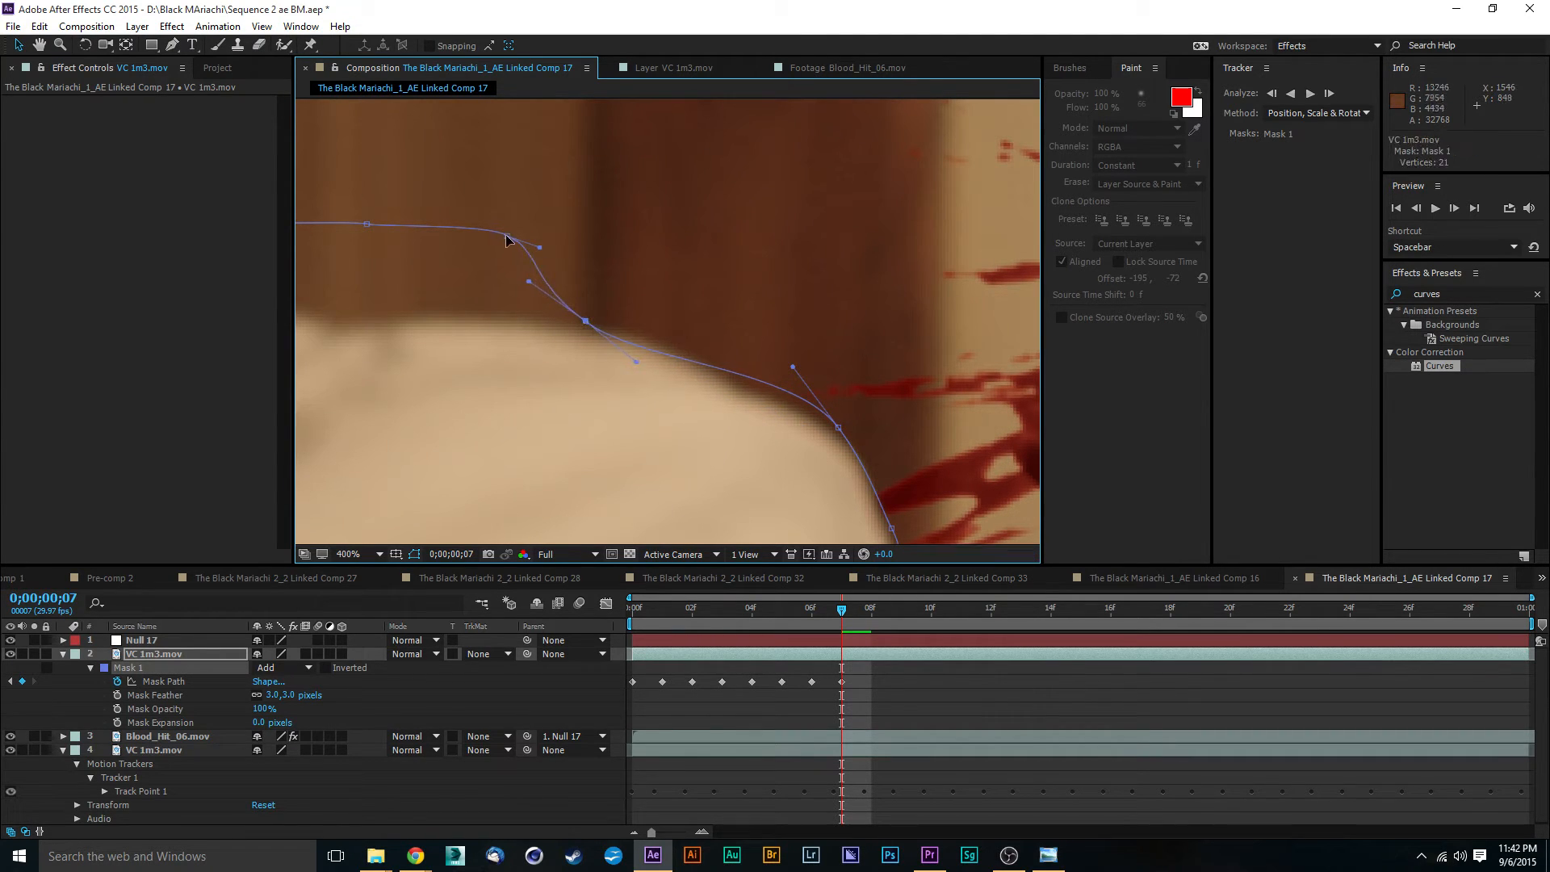
- Lower the Mask 1 points onto the top of the shoulder and the base of the collar at frame 7
drag(507, 238, 442, 312)
drag(529, 283, 1098, 423)
drag(949, 300, 826, 371)
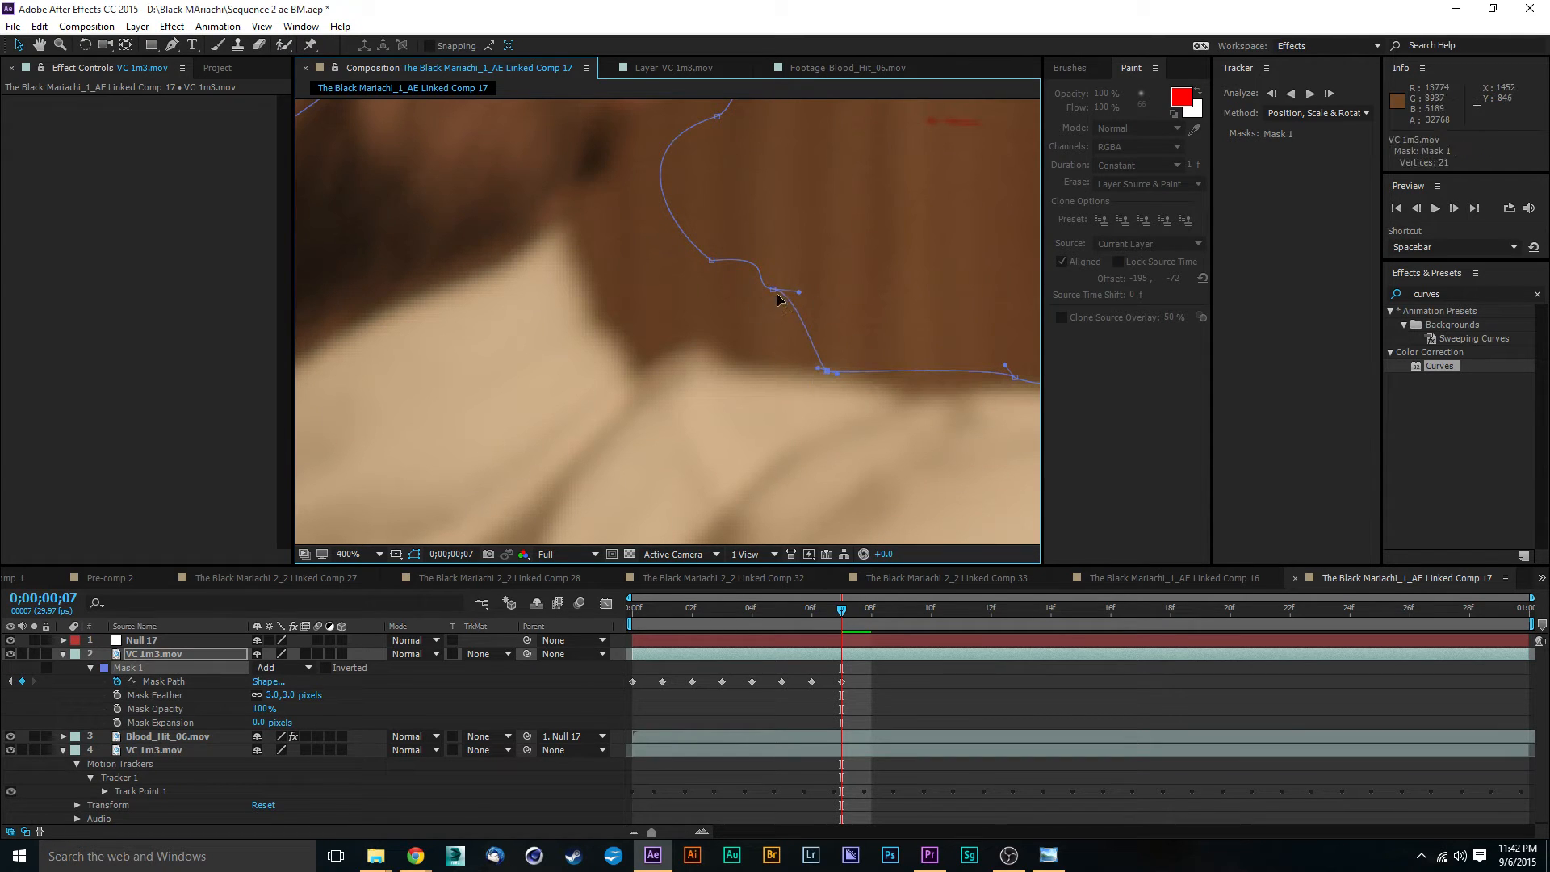
drag(770, 296, 693, 339)
drag(709, 259, 669, 357)
- Move the Mask 1 points beside the neck and ear in against the actor at frame 7
drag(775, 180, 620, 292)
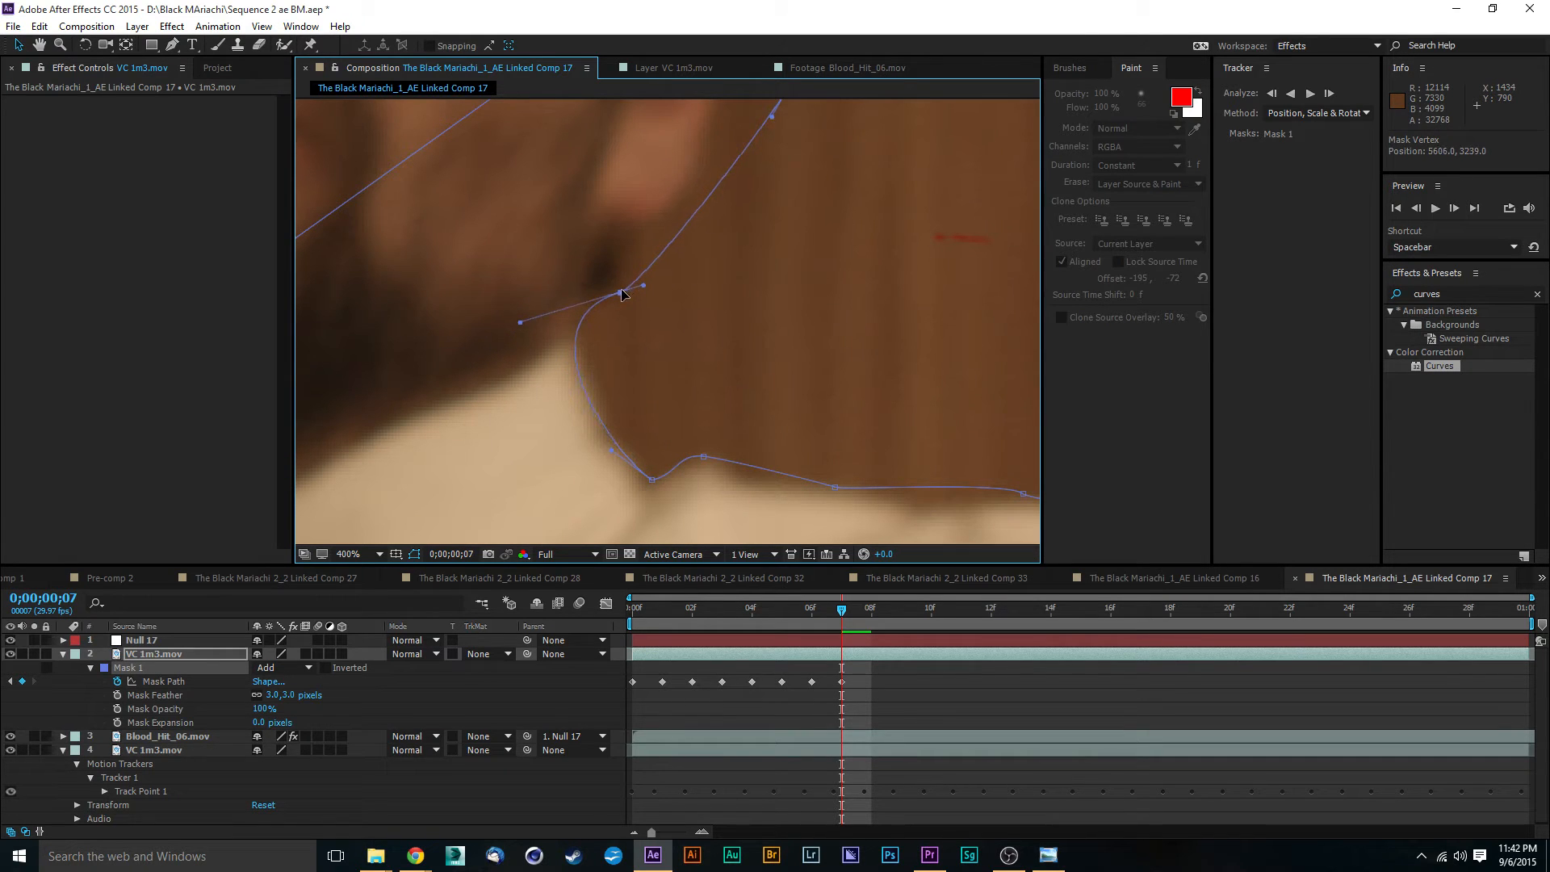
scroll(802, 336, up, 5)
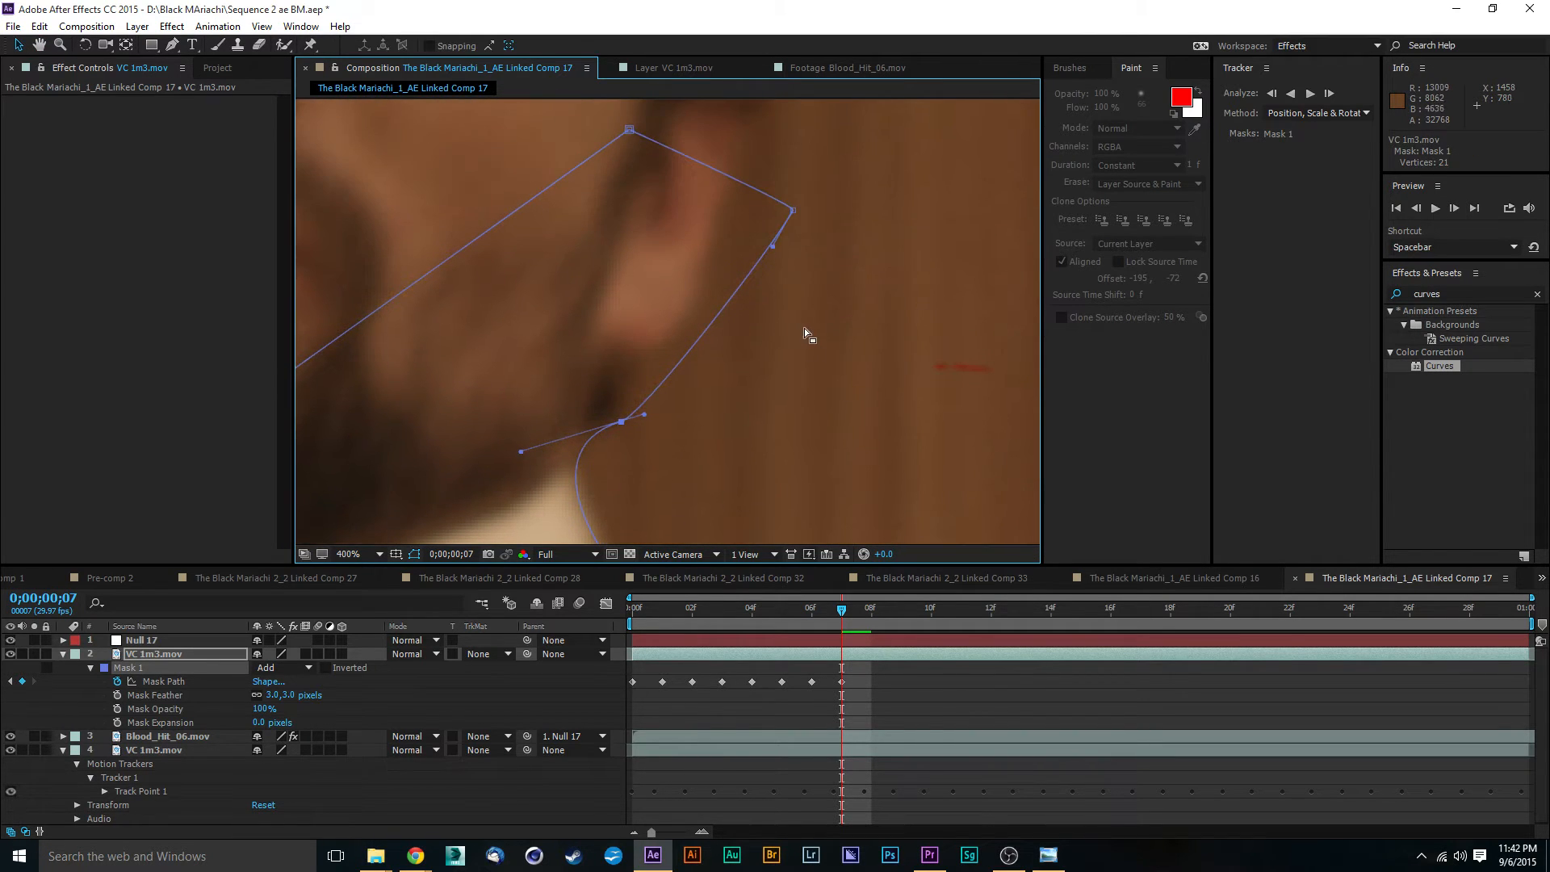
scroll(832, 258, up, 2)
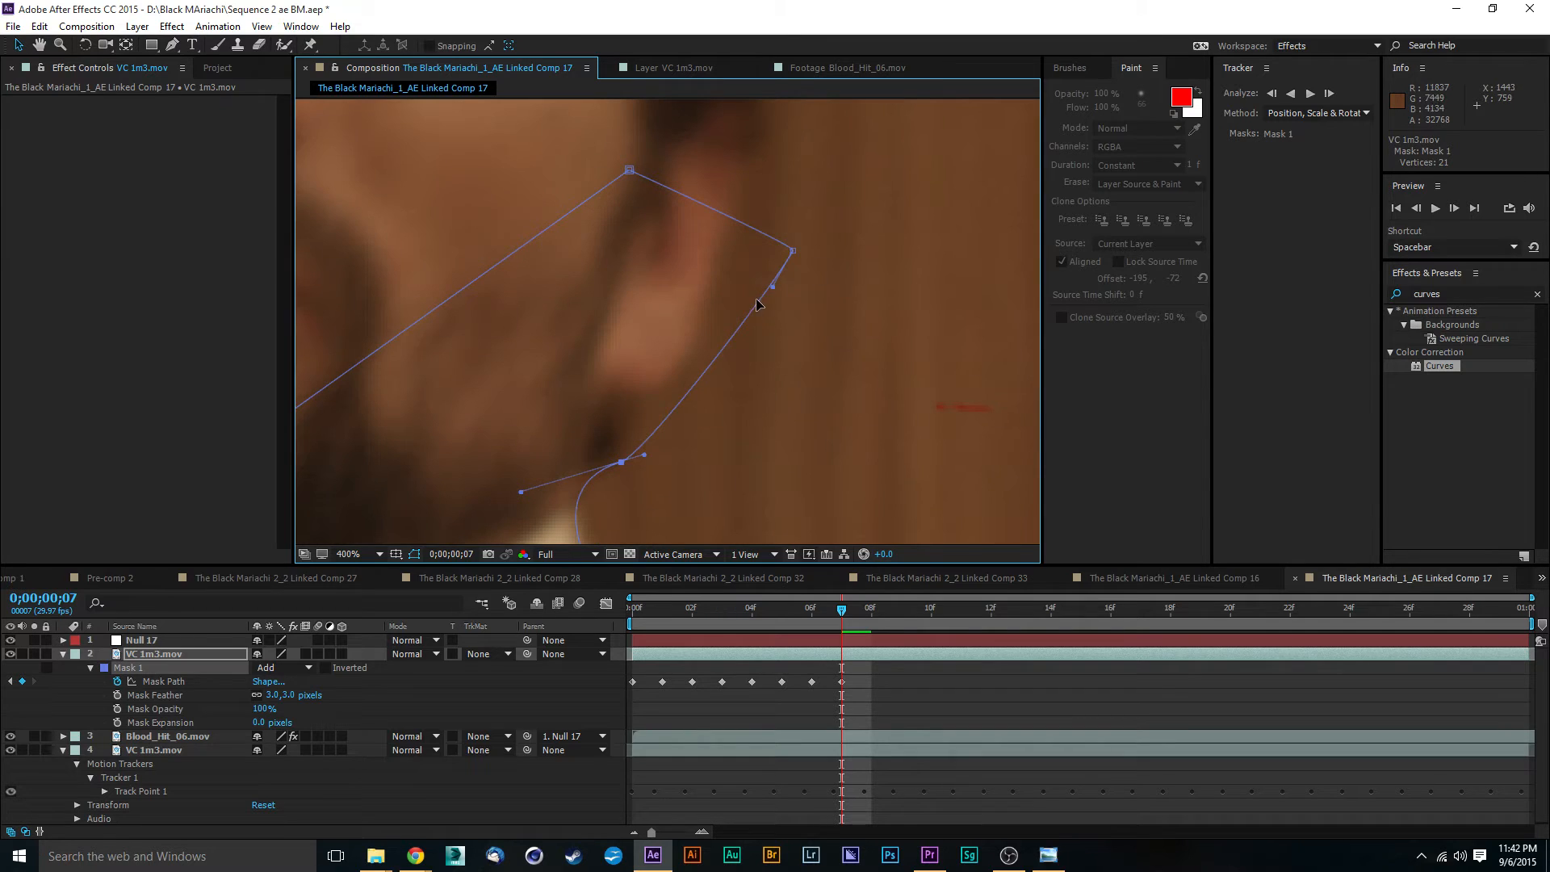
drag(791, 253, 720, 264)
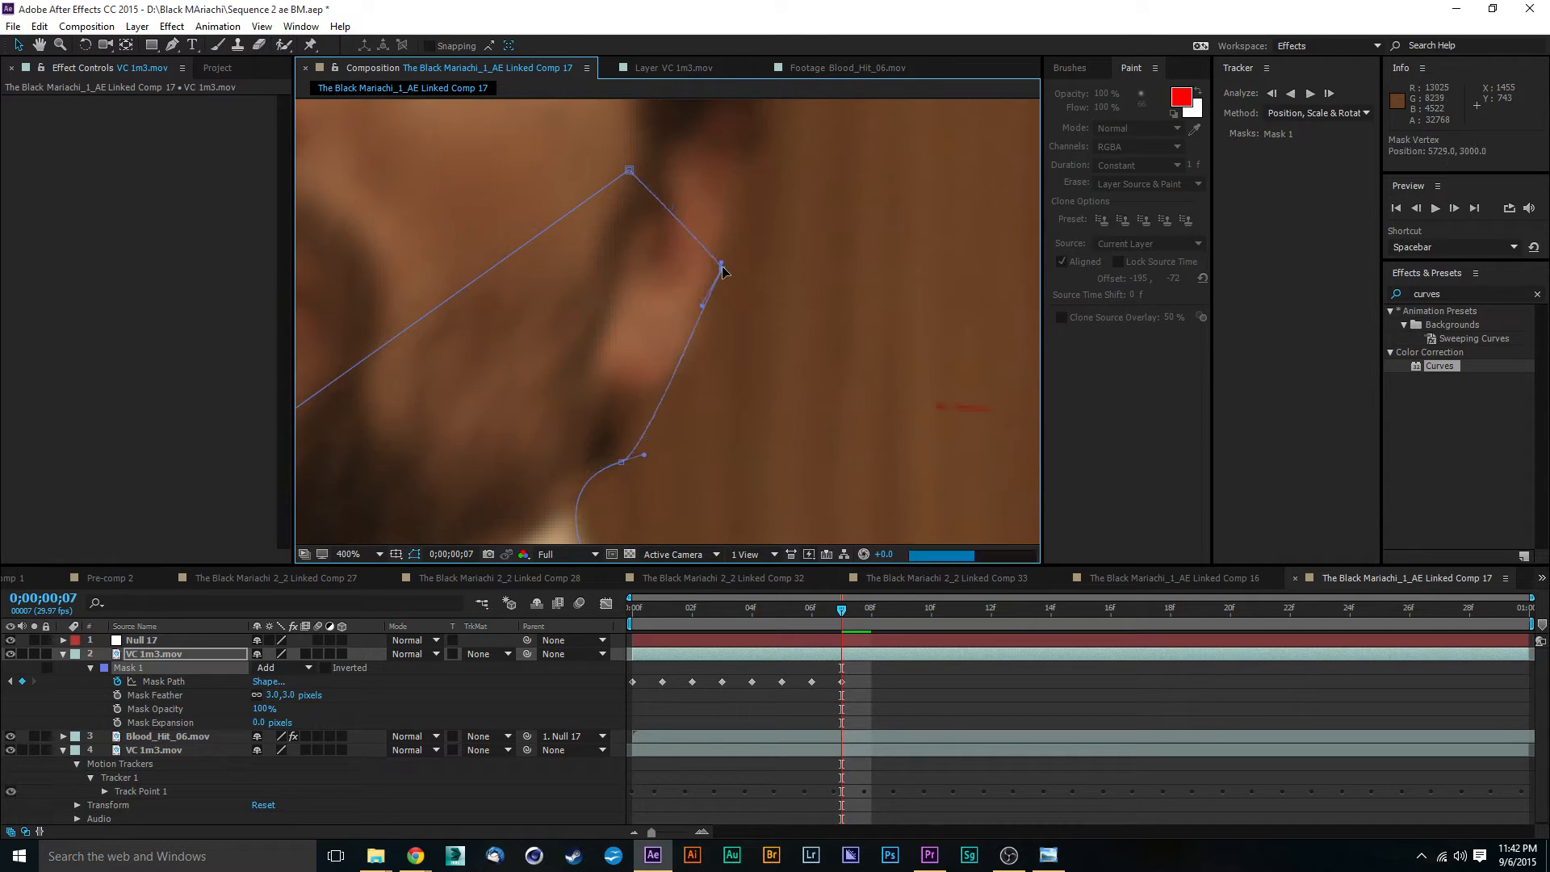
scroll(740, 333, down, 4)
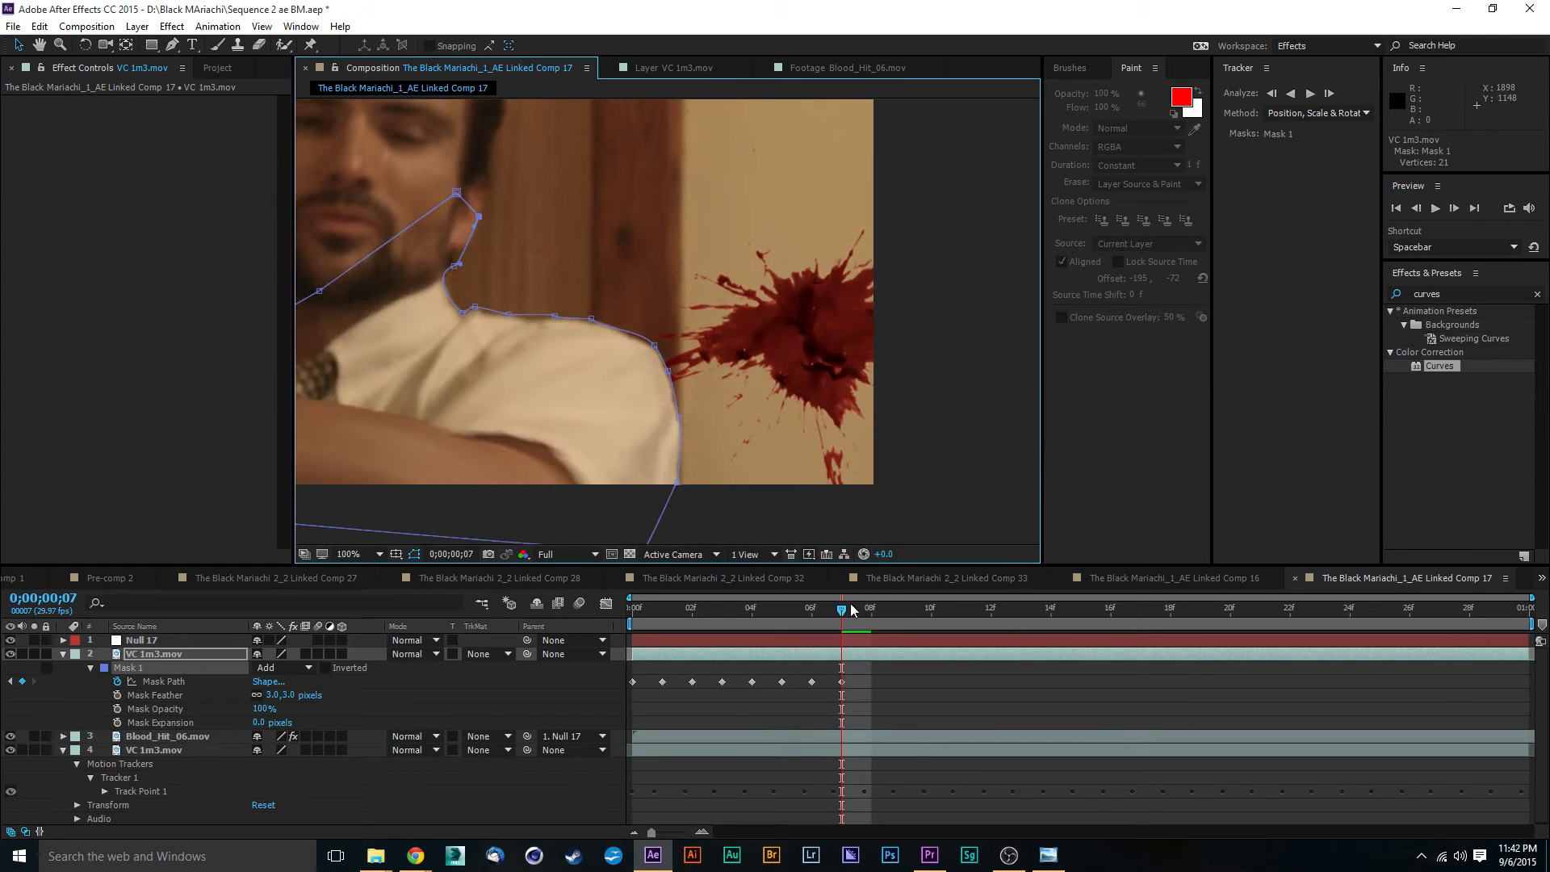
- At 0;00;00;08, fit the Mask 1 points from the bottom of the sleeve up to the outer shoulder curve
key(Page_Down)
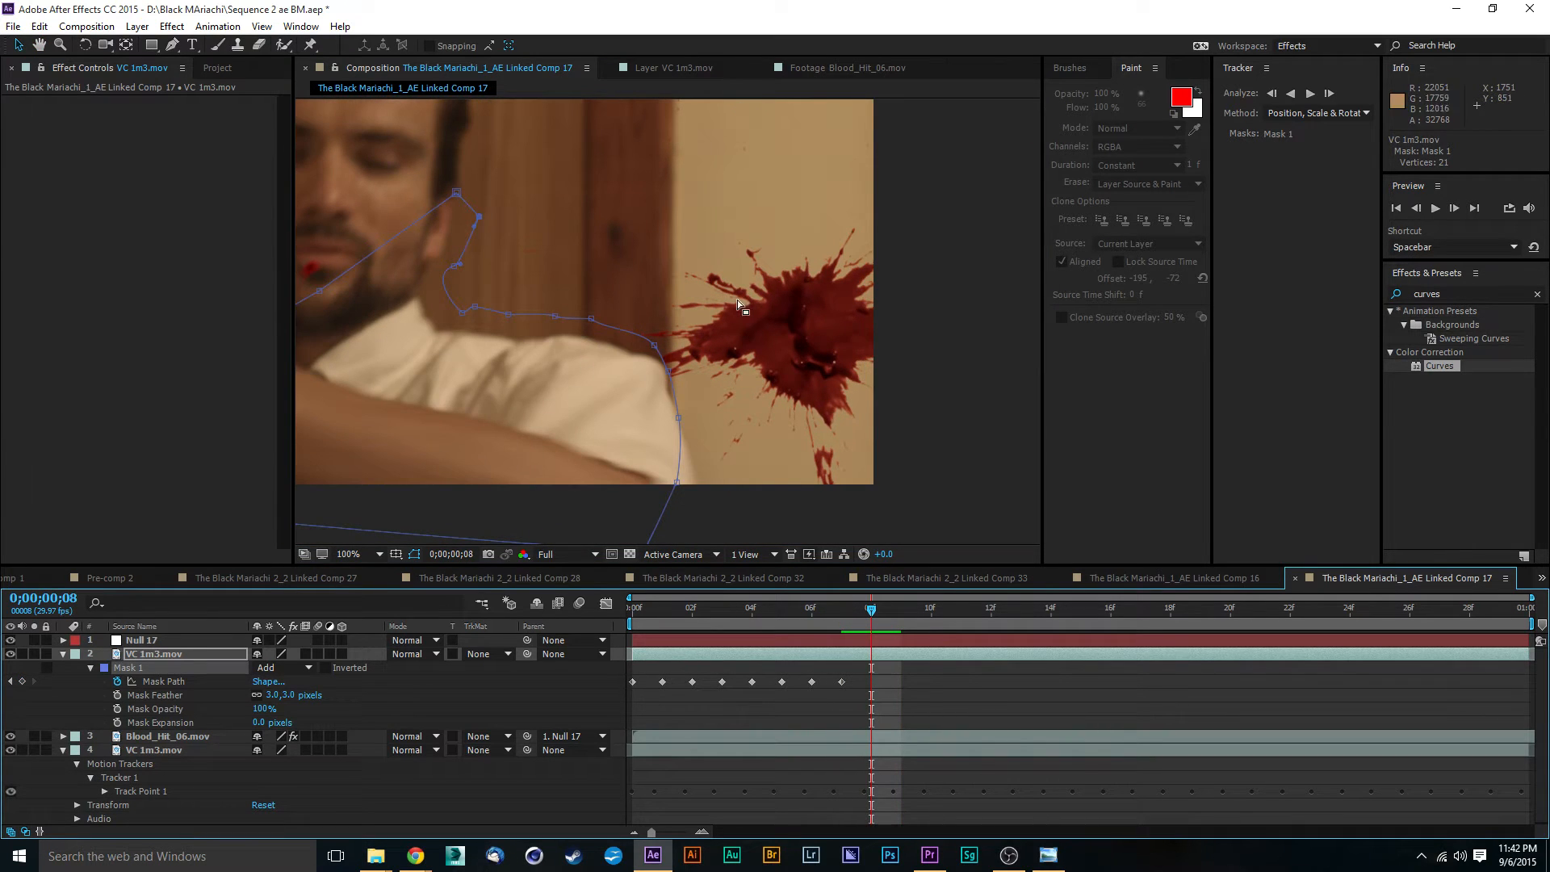
scroll(738, 298, up, 1)
scroll(697, 408, down, 4)
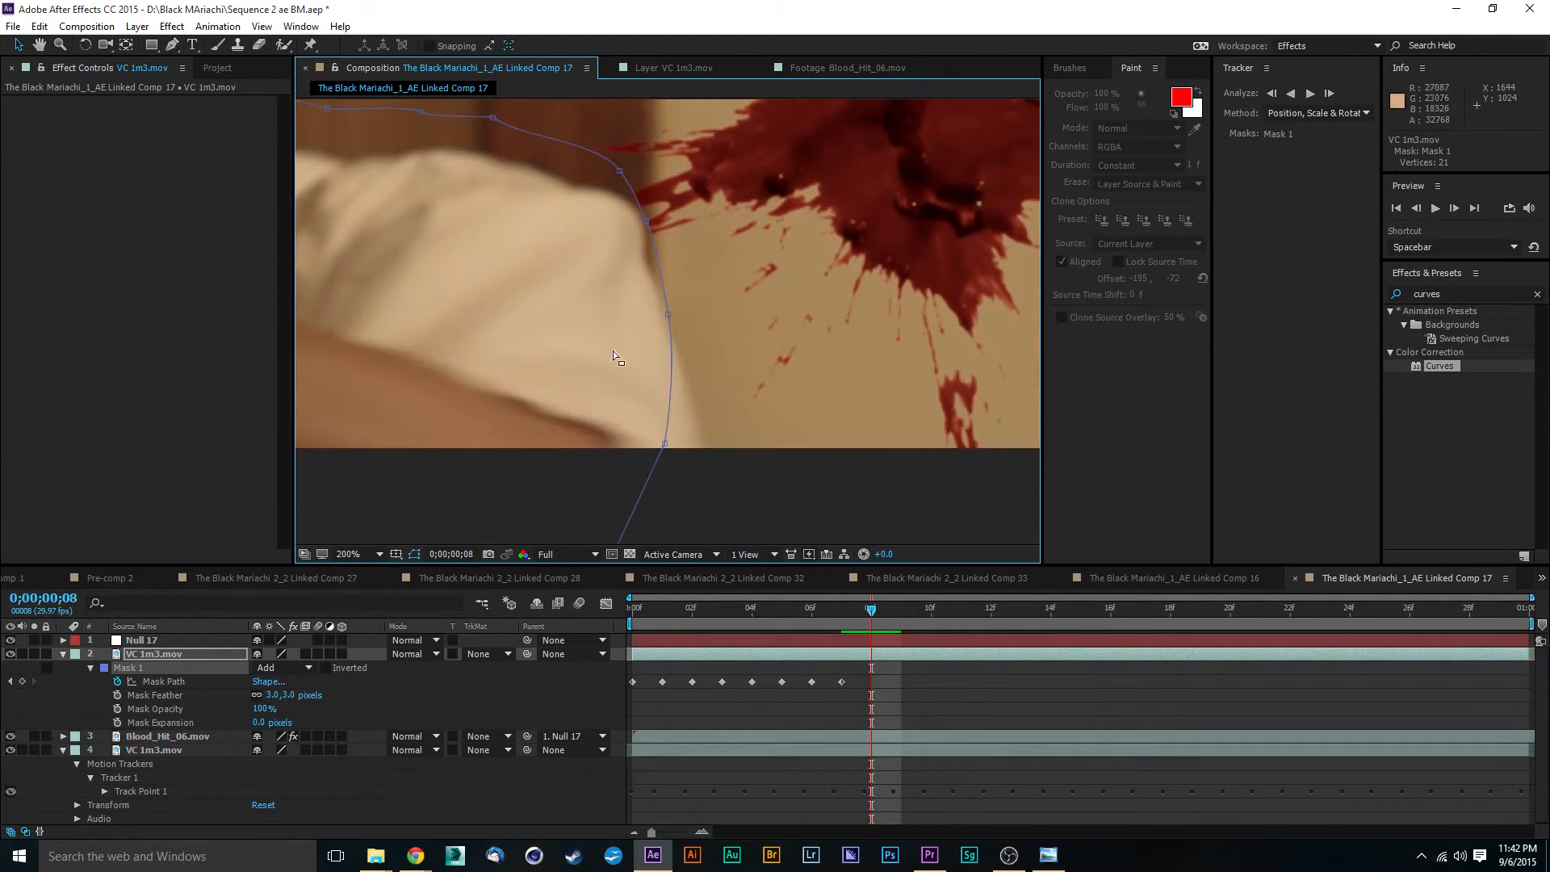
drag(669, 441, 715, 454)
drag(732, 357, 696, 401)
scroll(746, 399, up, 1)
scroll(675, 298, up, 2)
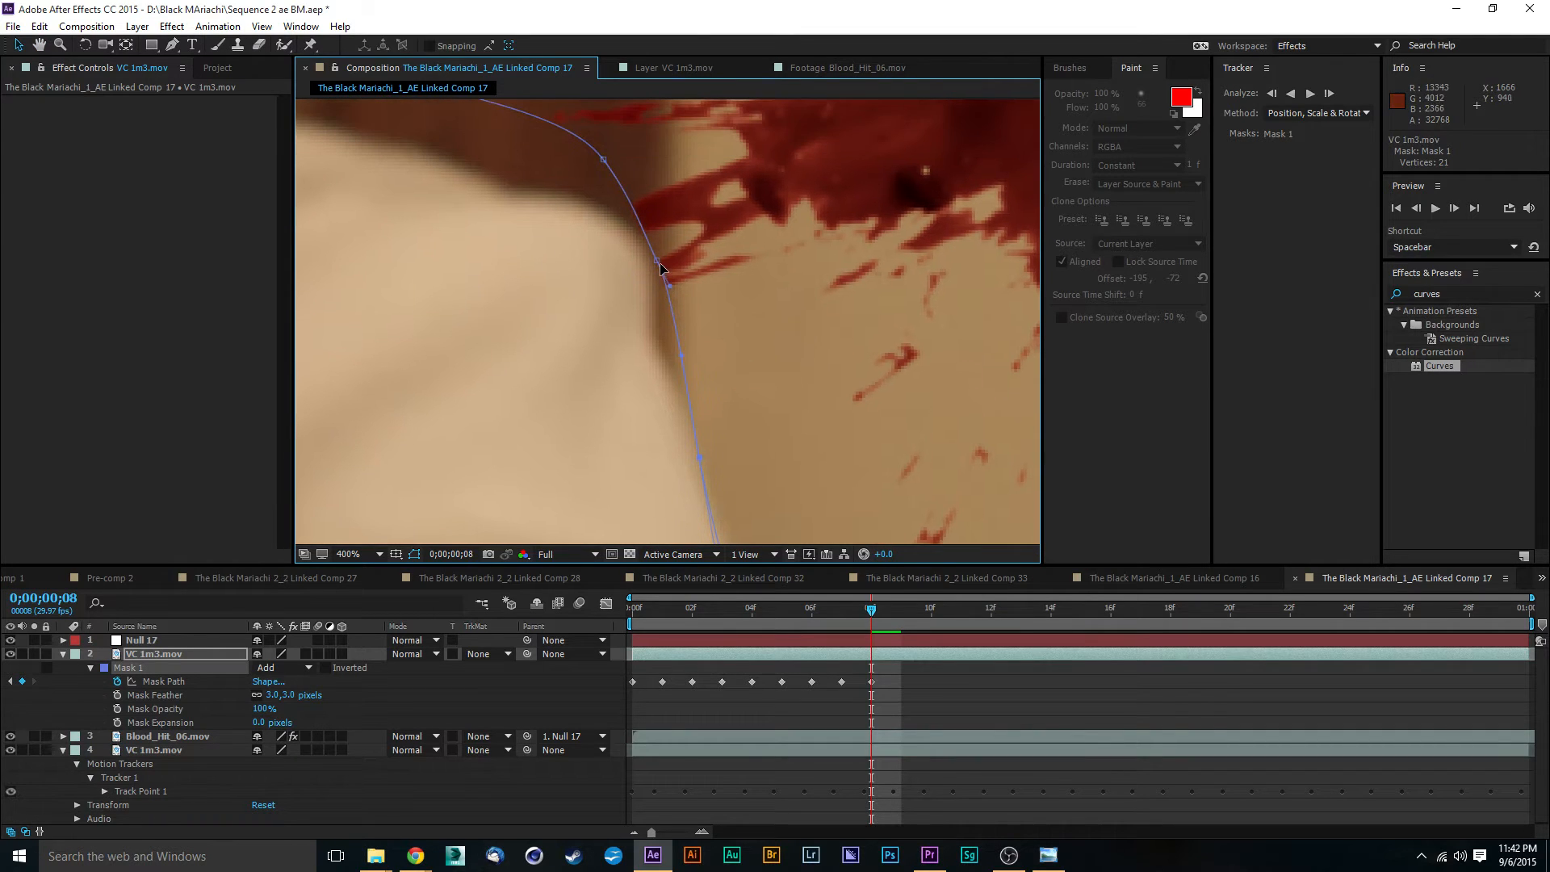
drag(660, 263, 664, 357)
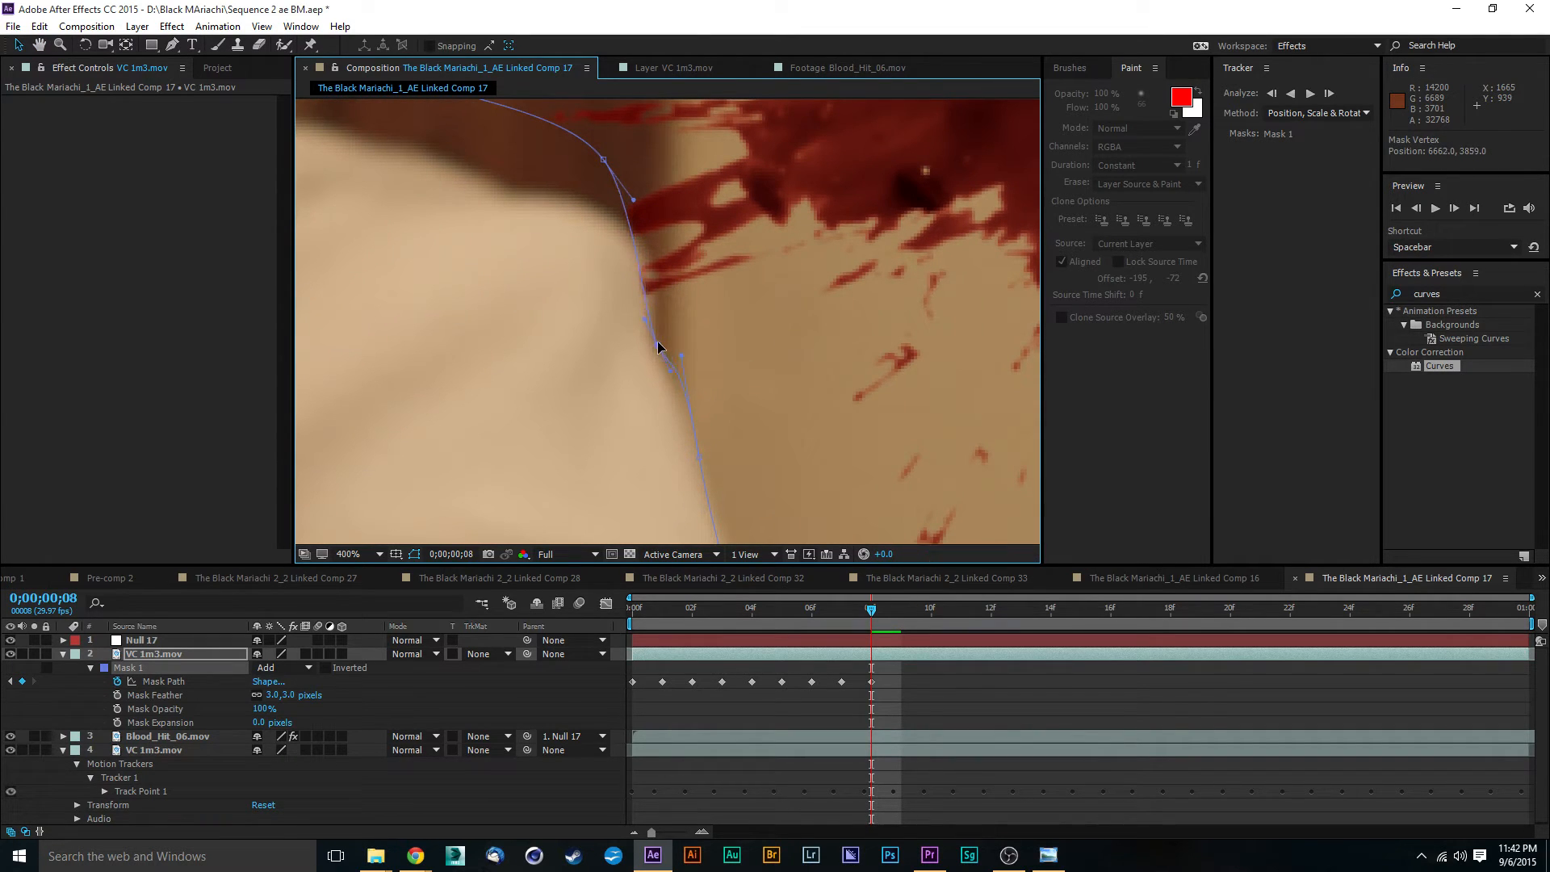
drag(605, 162, 639, 235)
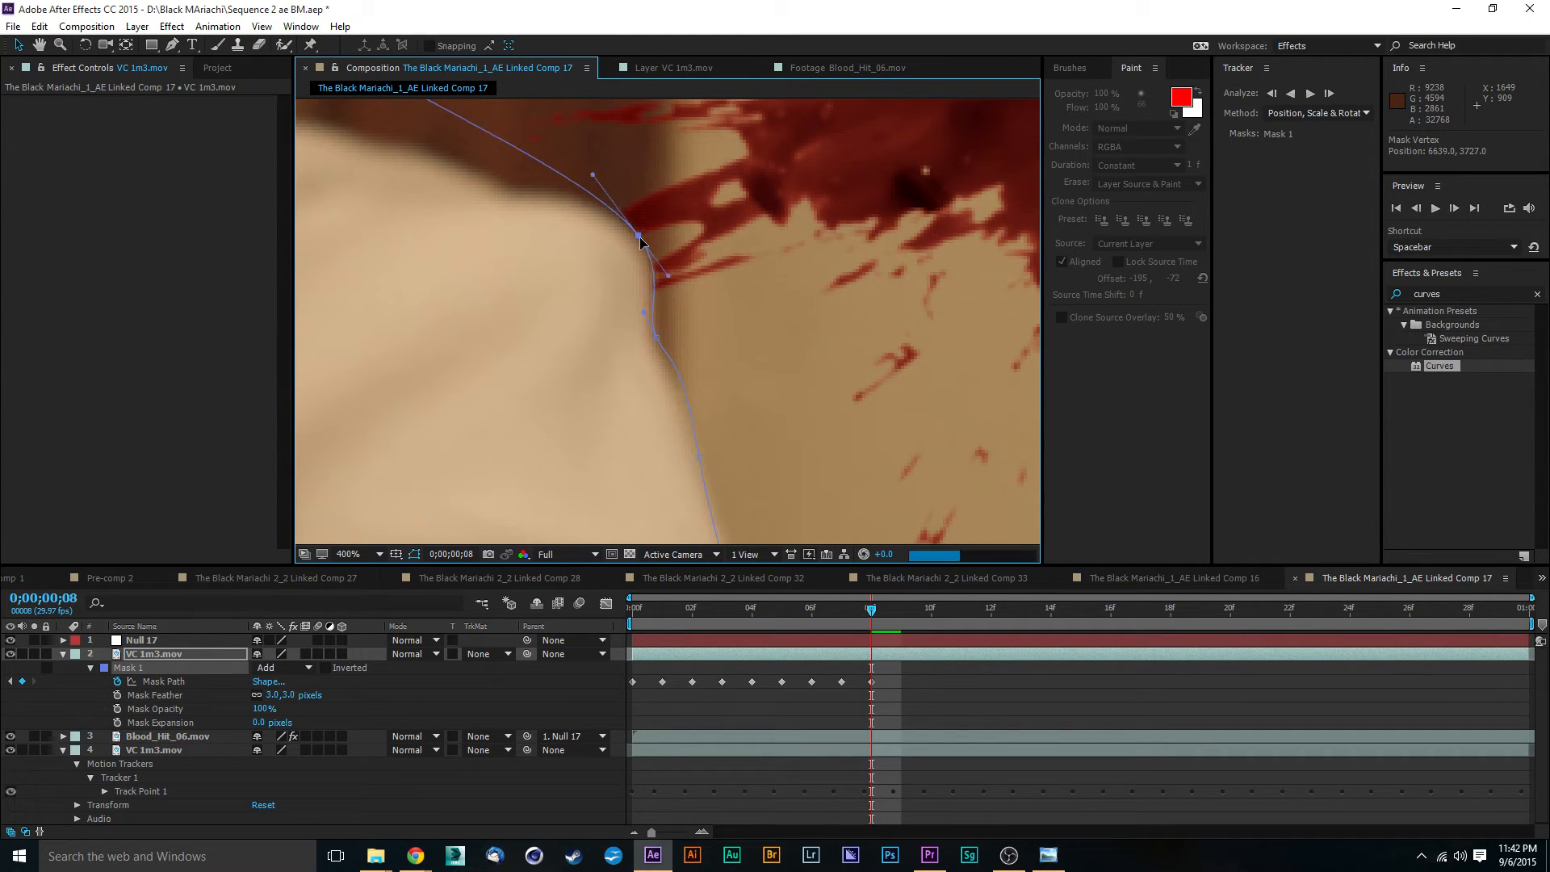
- Reposition the Mask 1 points along the top of the shoulder to follow the shirt at frame 8
drag(551, 320, 694, 405)
drag(494, 139, 682, 284)
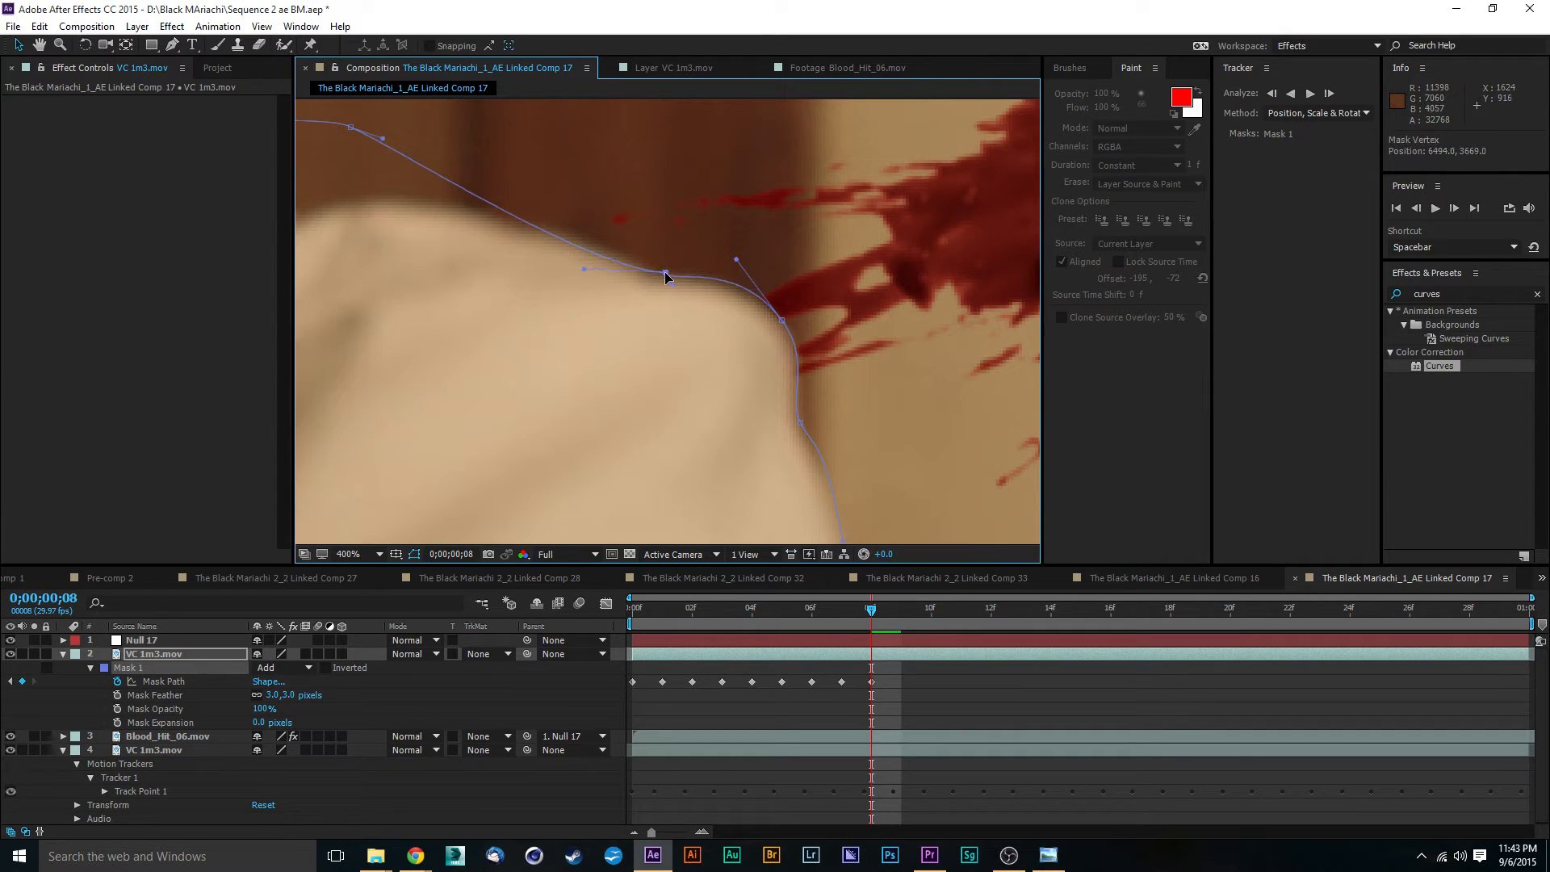
drag(520, 191, 595, 213)
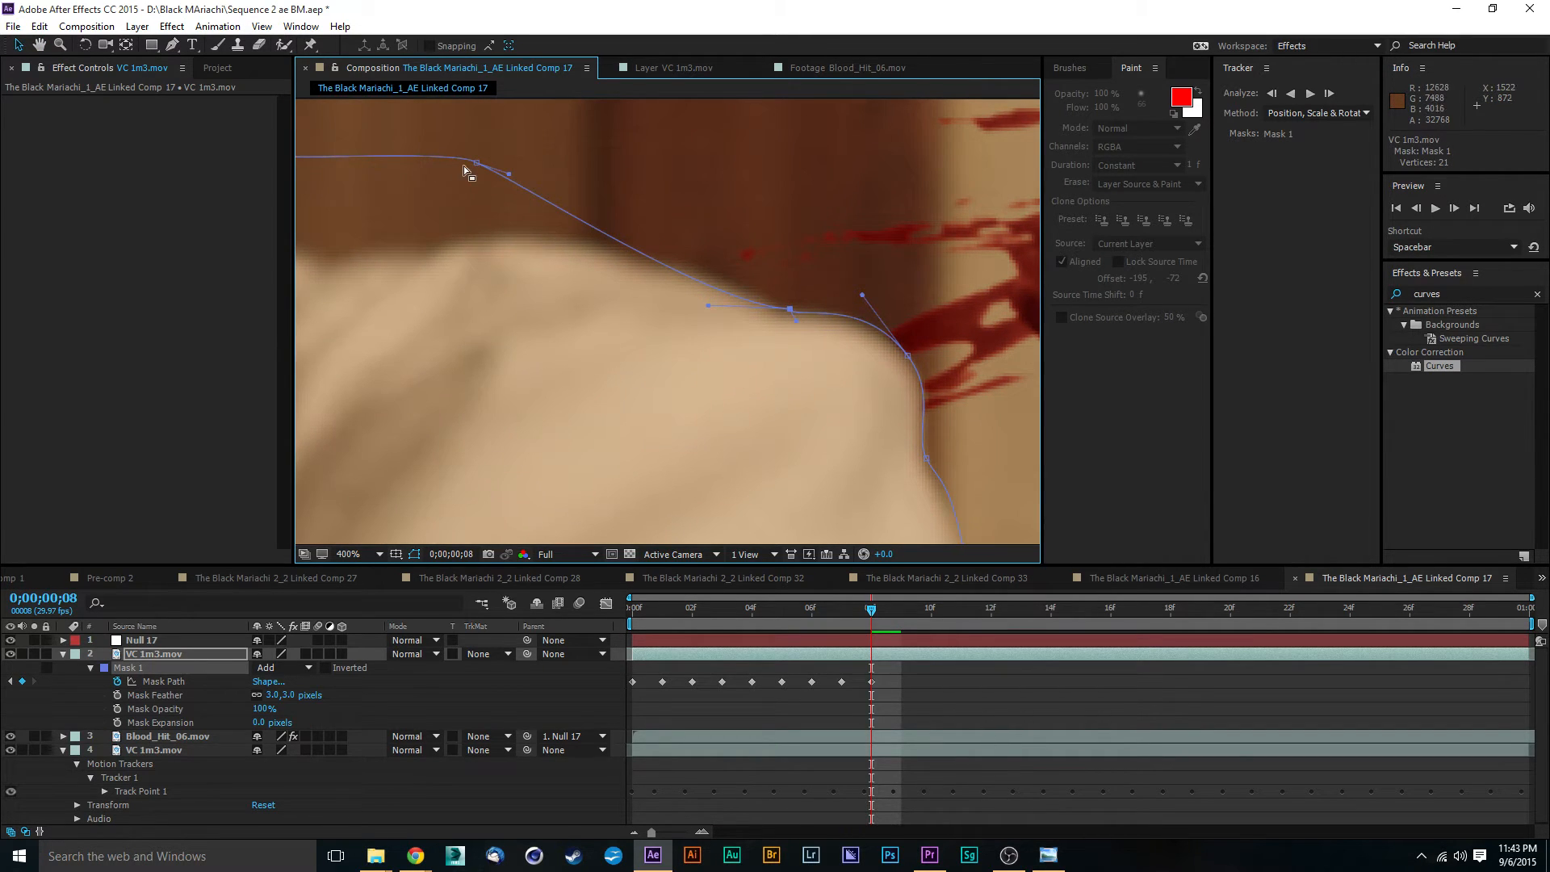
drag(478, 168, 822, 293)
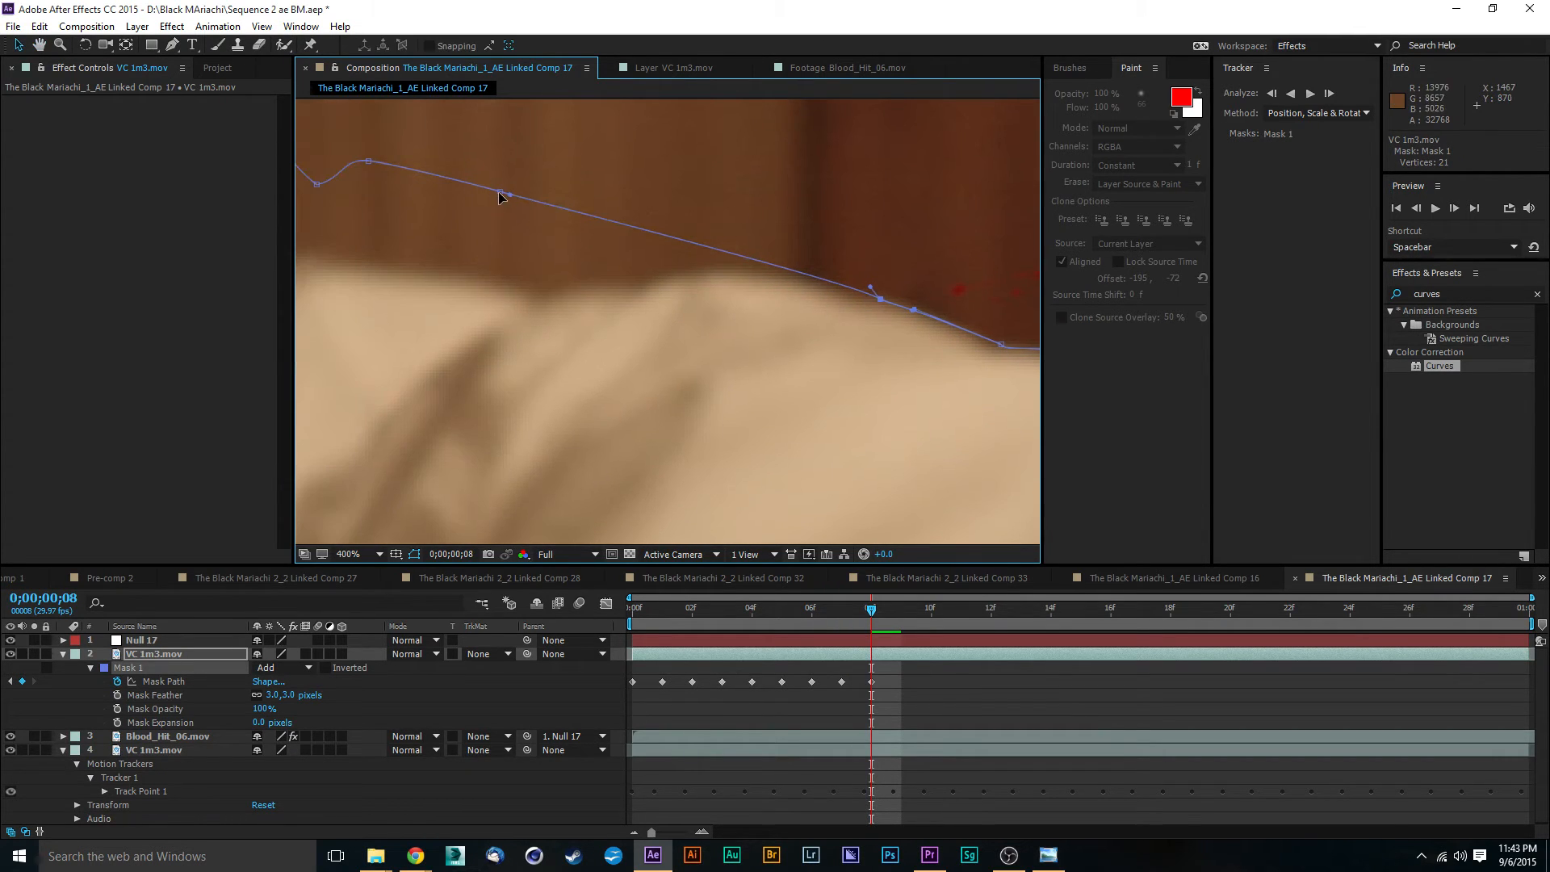
drag(501, 195, 724, 265)
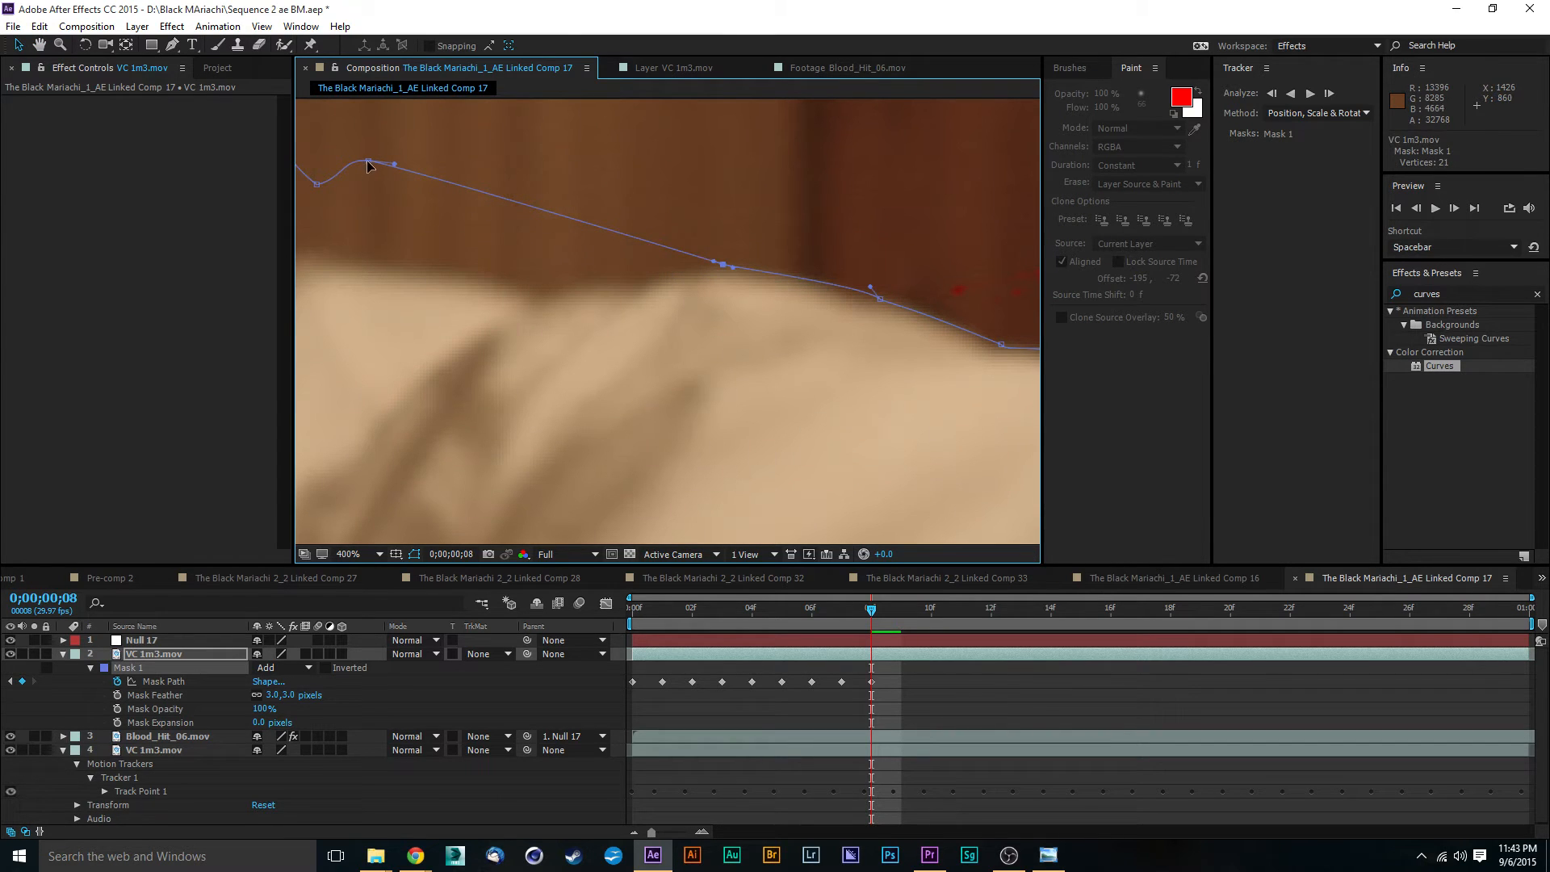
drag(368, 164, 789, 317)
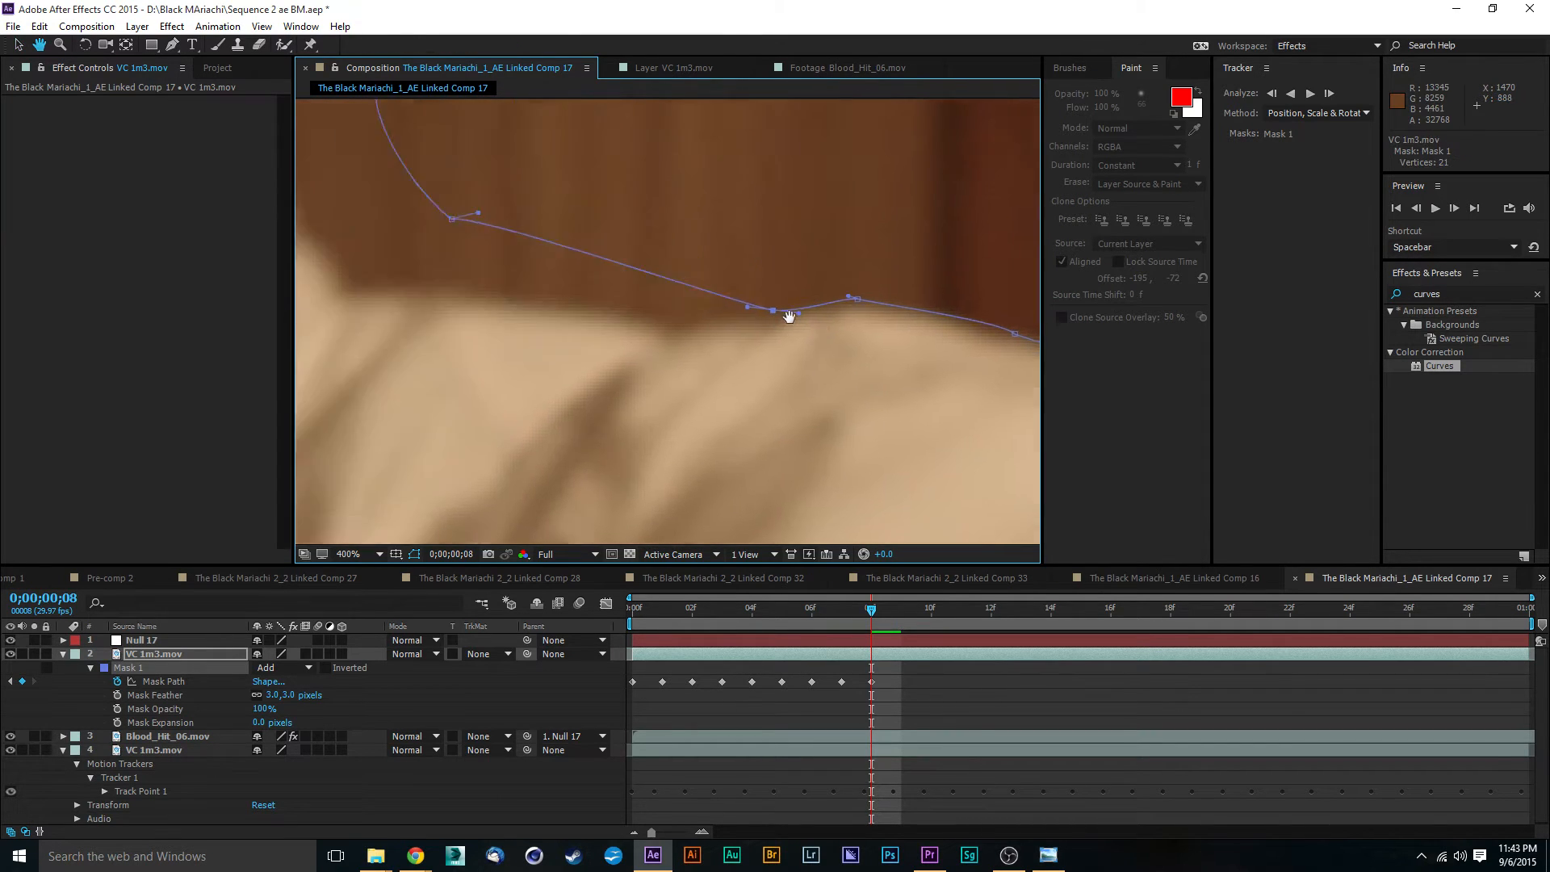
- Fit the Mask 1 points at the collar base, neck and back edge of the ear at frame 8
drag(602, 256, 499, 316)
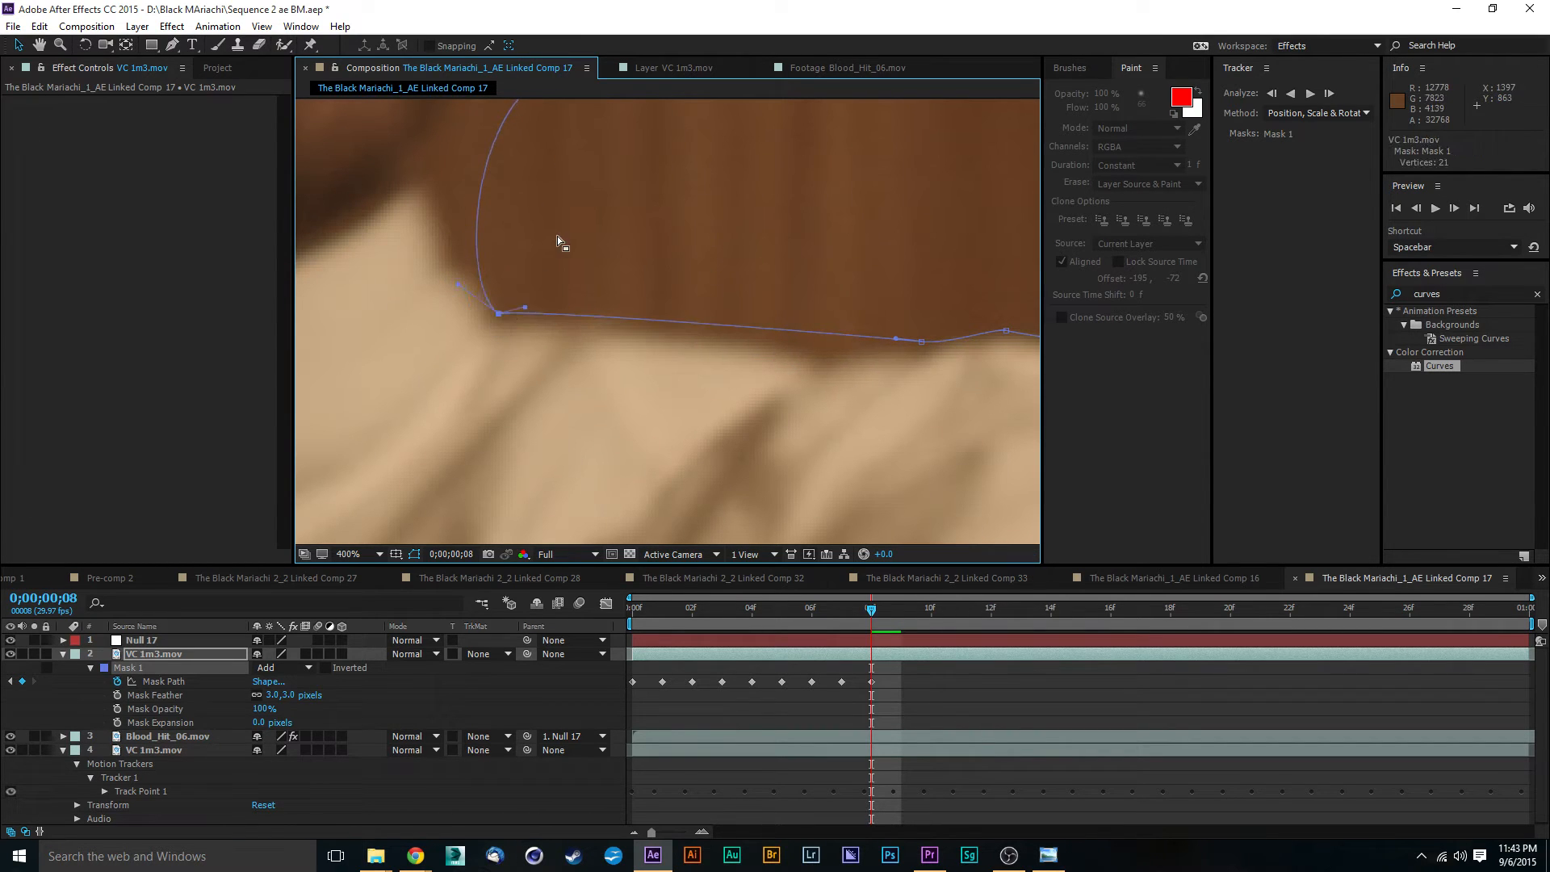
drag(578, 115, 607, 239)
drag(795, 107, 641, 317)
drag(569, 353, 570, 355)
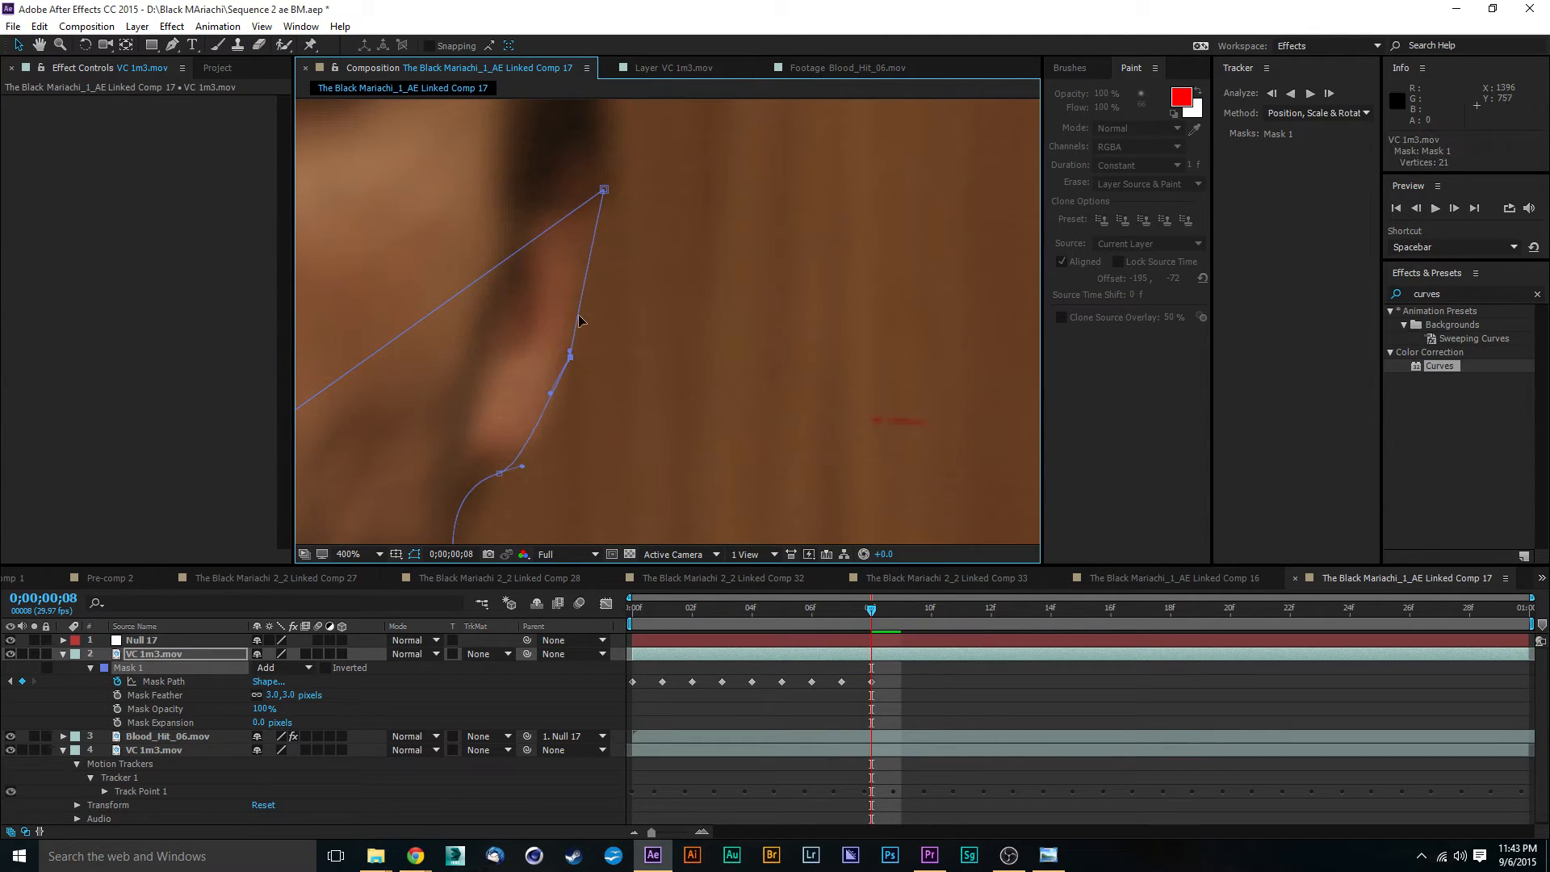
drag(604, 191, 592, 219)
drag(667, 412, 670, 218)
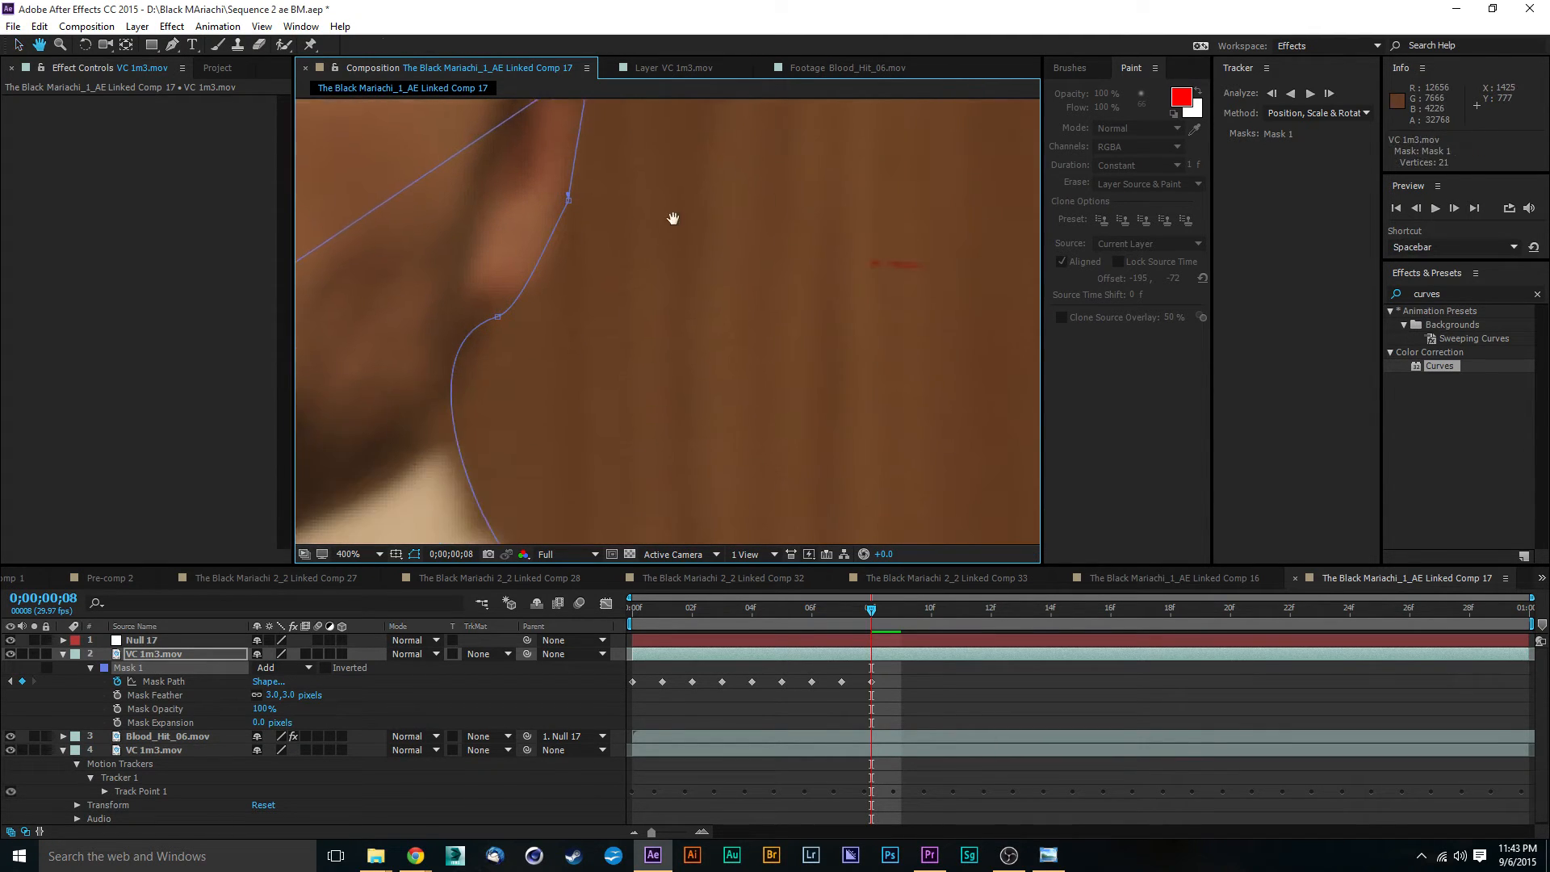
- At 0;00;00;09, move the bottom corner and lower sleeve point of Mask 1 onto the sleeve edge
scroll(696, 323, down, 2)
scroll(836, 426, up, 1)
drag(852, 517, 773, 313)
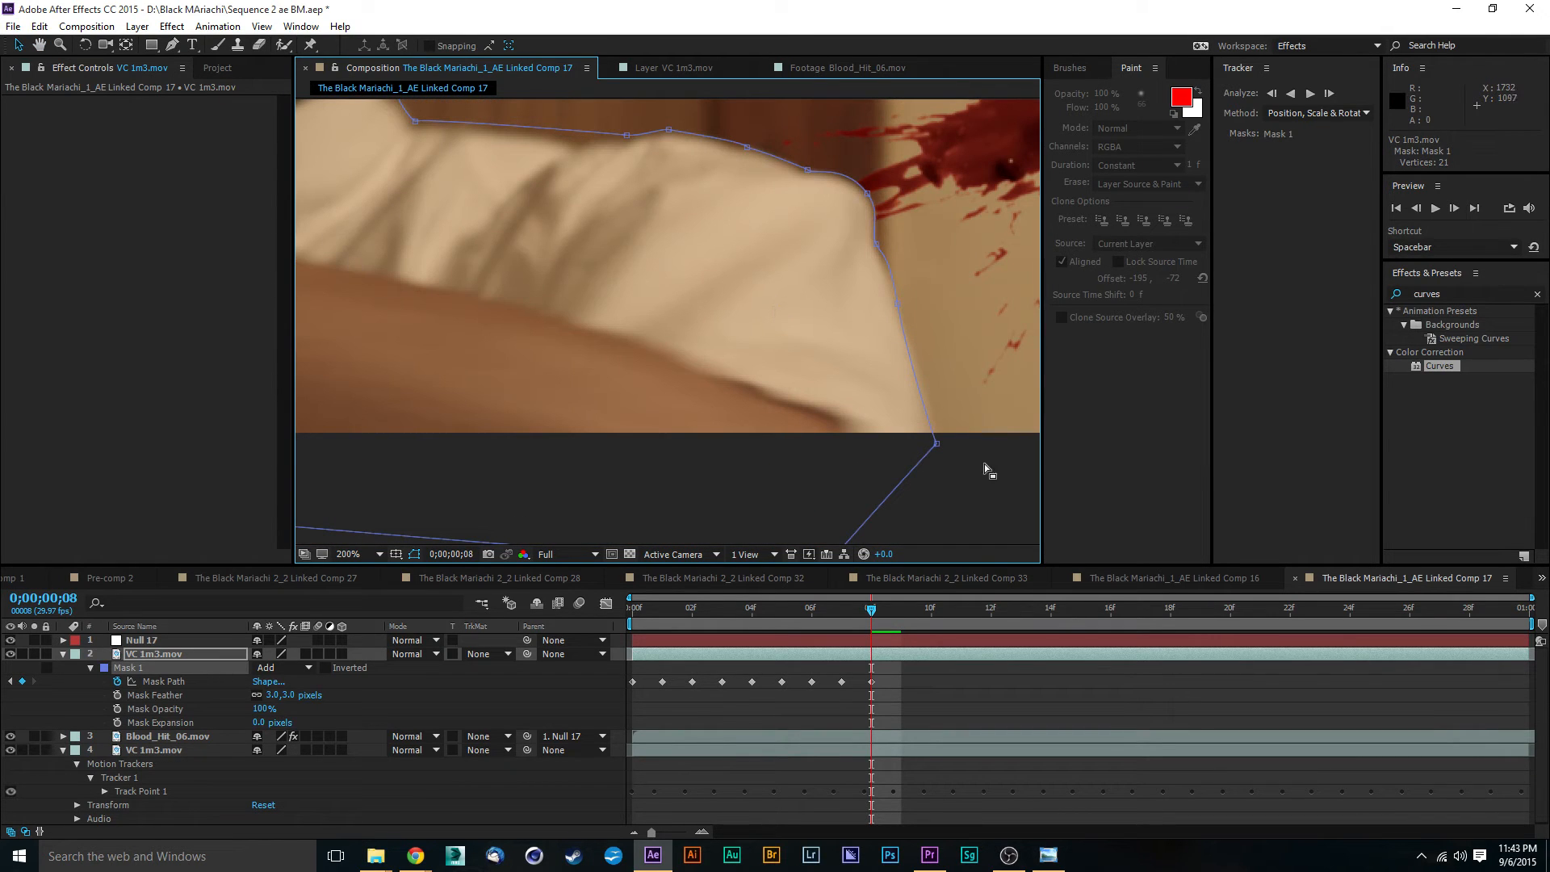
drag(872, 610, 901, 620)
drag(972, 256, 675, 266)
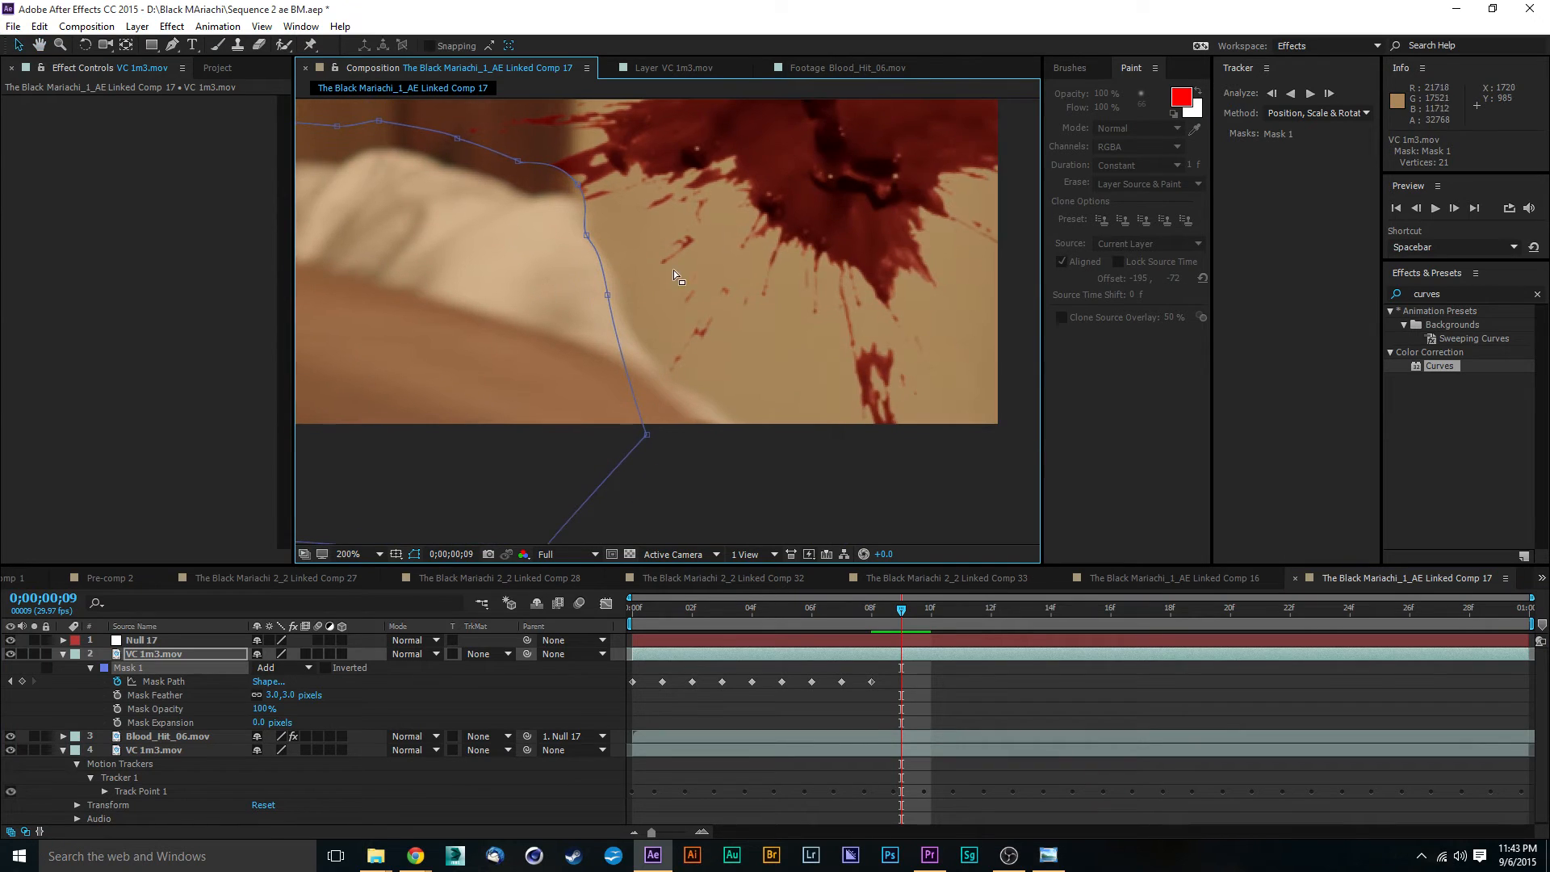
drag(646, 440, 737, 428)
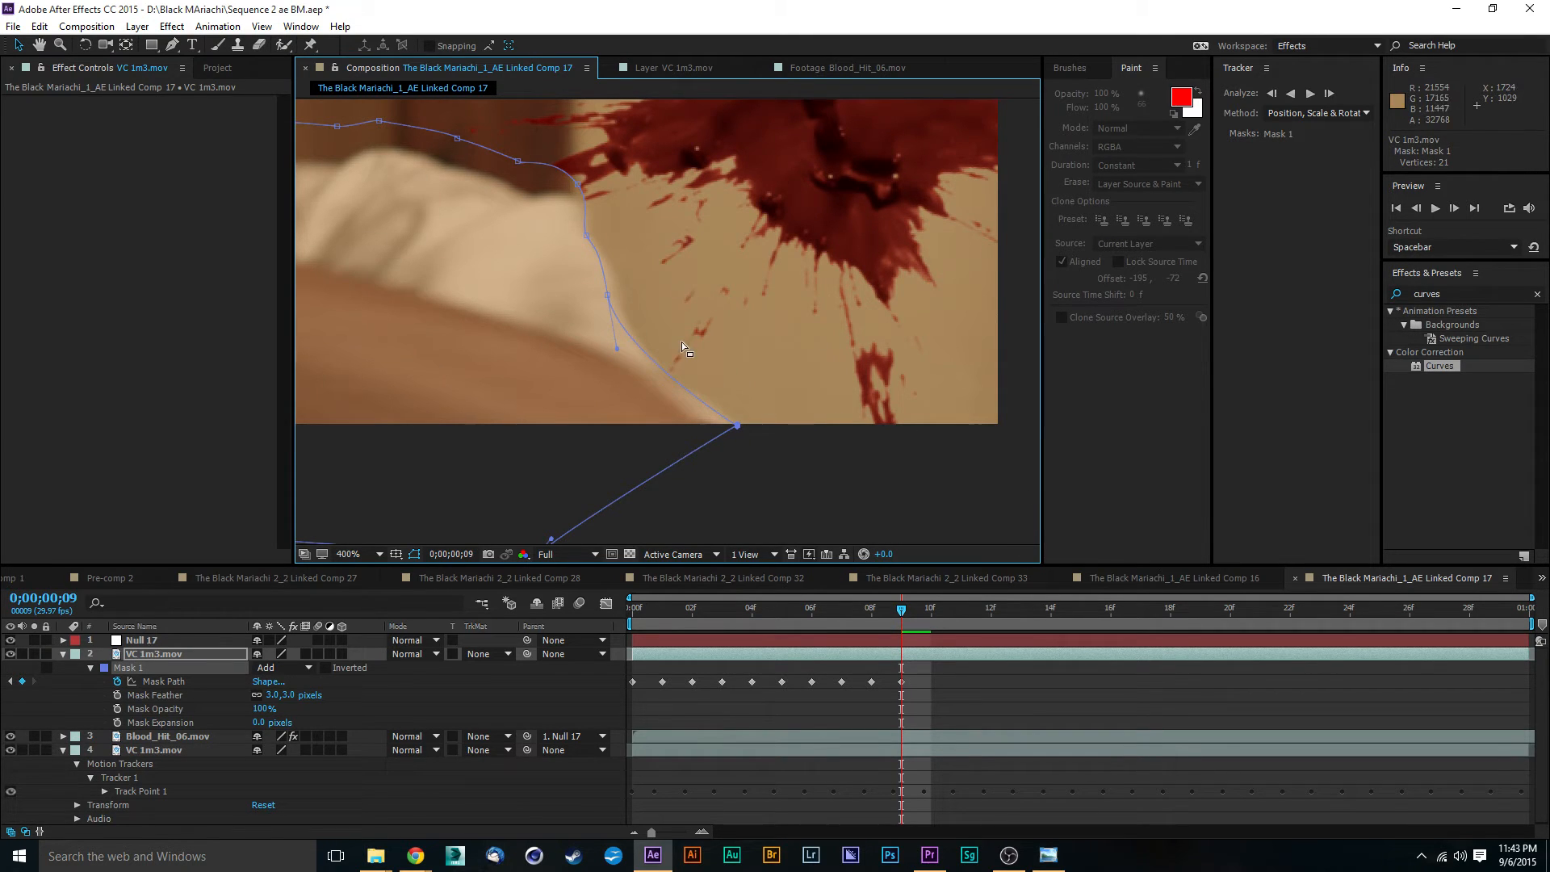
key(period)
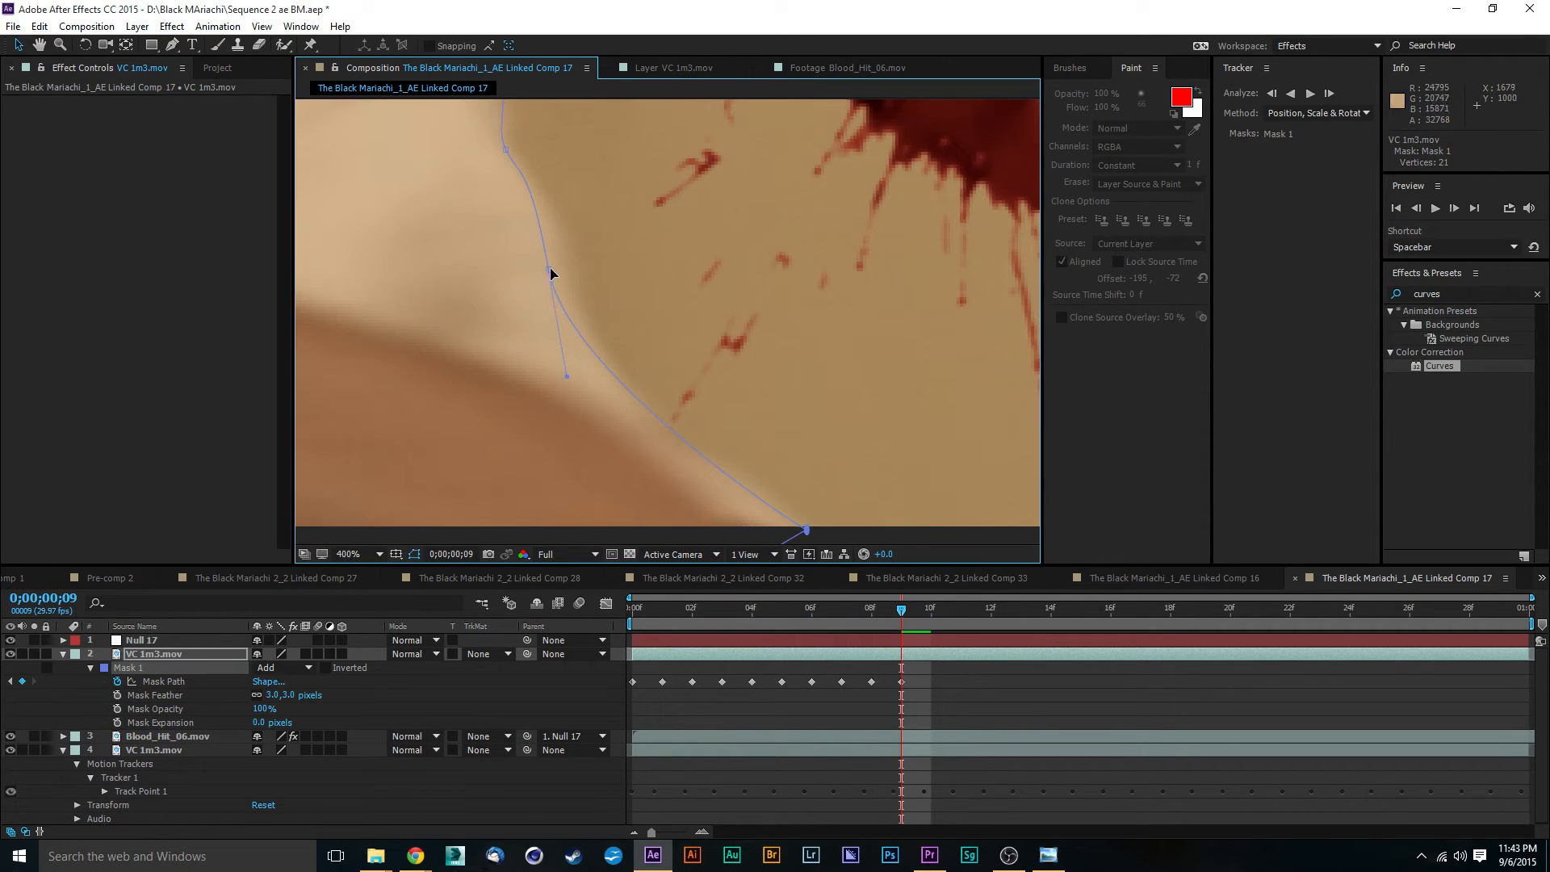
drag(550, 270, 570, 294)
- Fit the Mask 1 points up the back of the sleeve and over the outer shoulder at frame 9
drag(620, 214, 683, 404)
drag(574, 352, 586, 364)
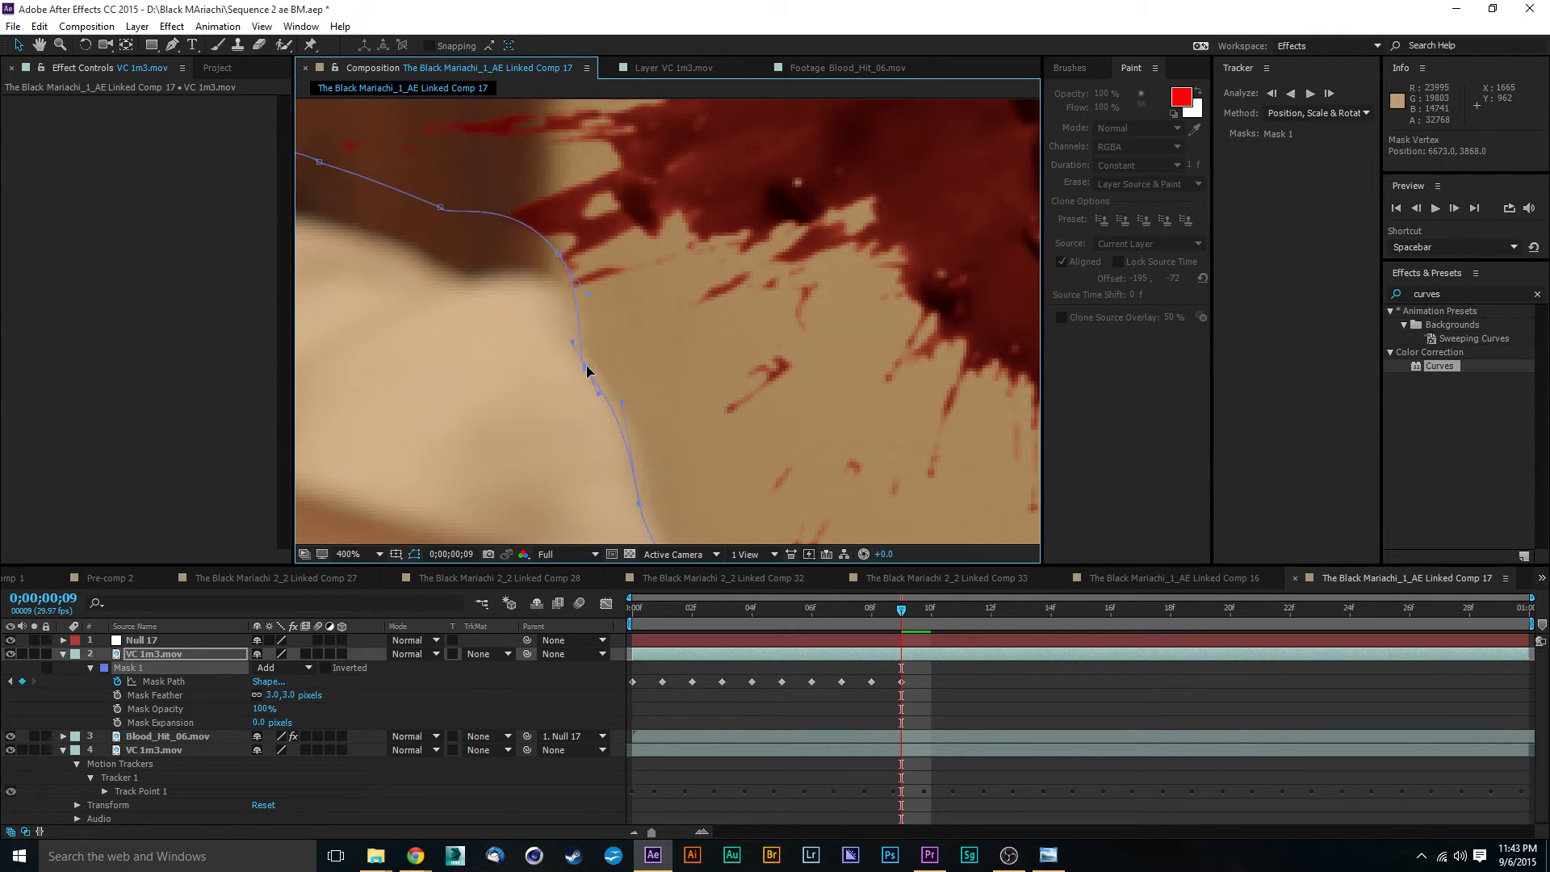
drag(560, 255, 722, 294)
drag(576, 269, 603, 337)
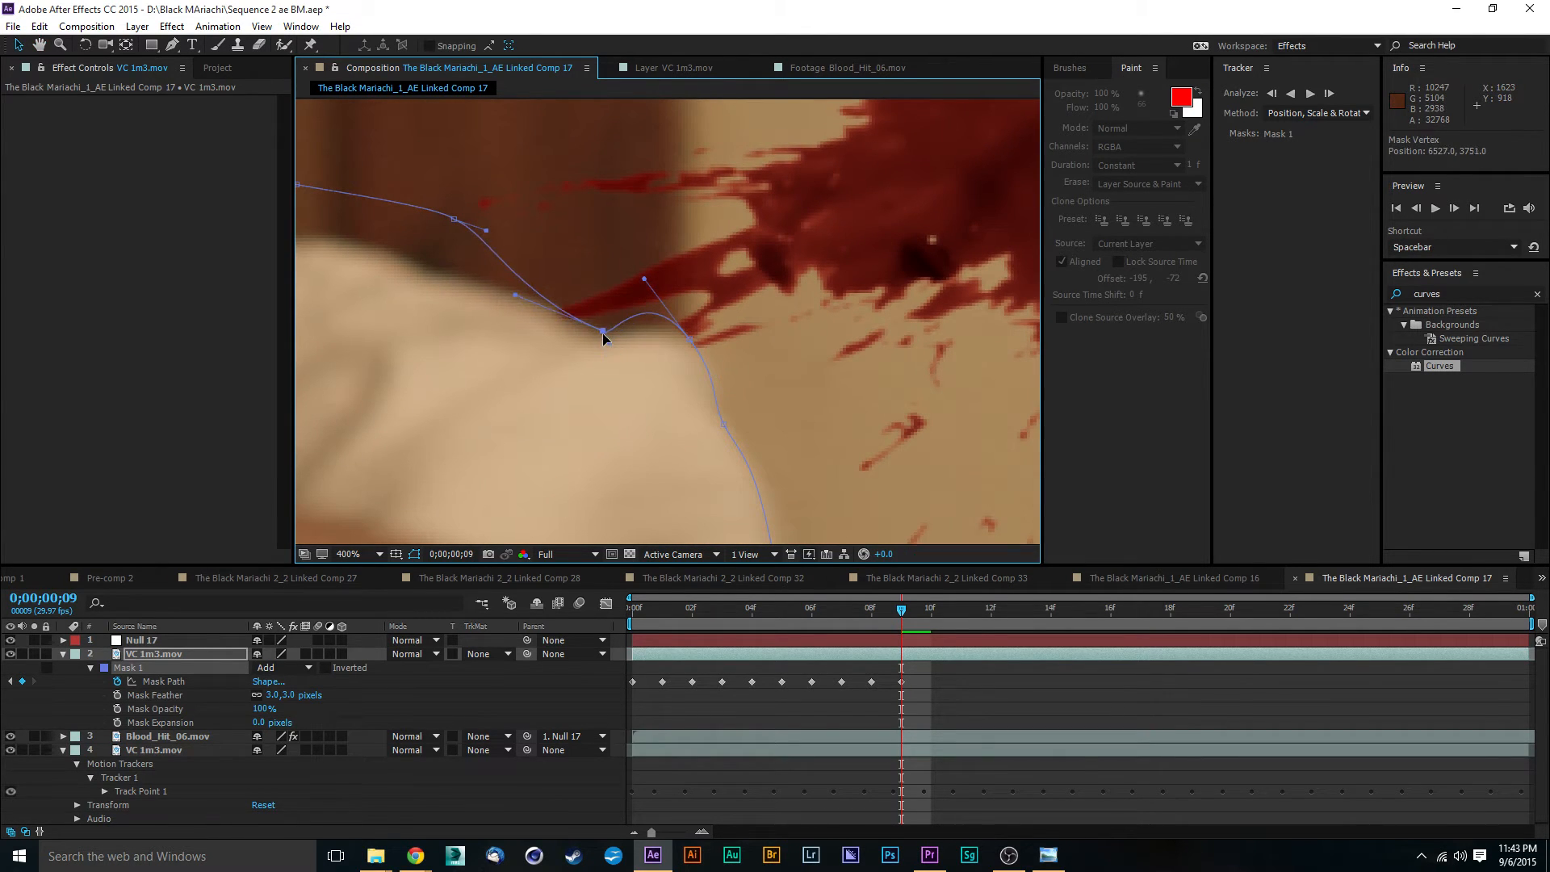
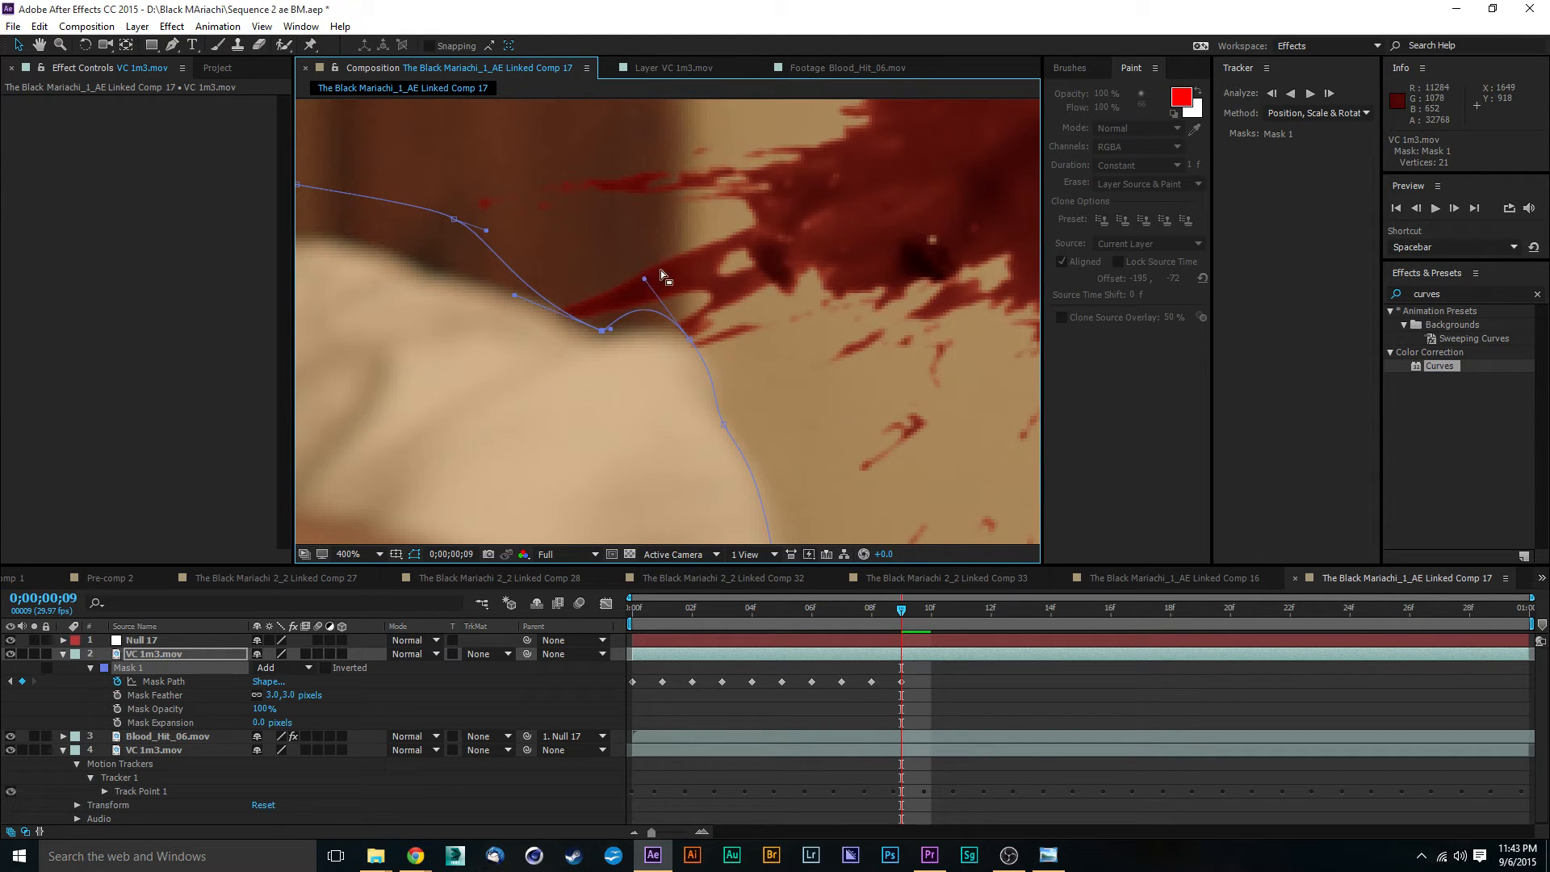
- Reposition the Mask 1 points along the top of the shoulder to follow the shirt at frame 9
drag(644, 283, 607, 332)
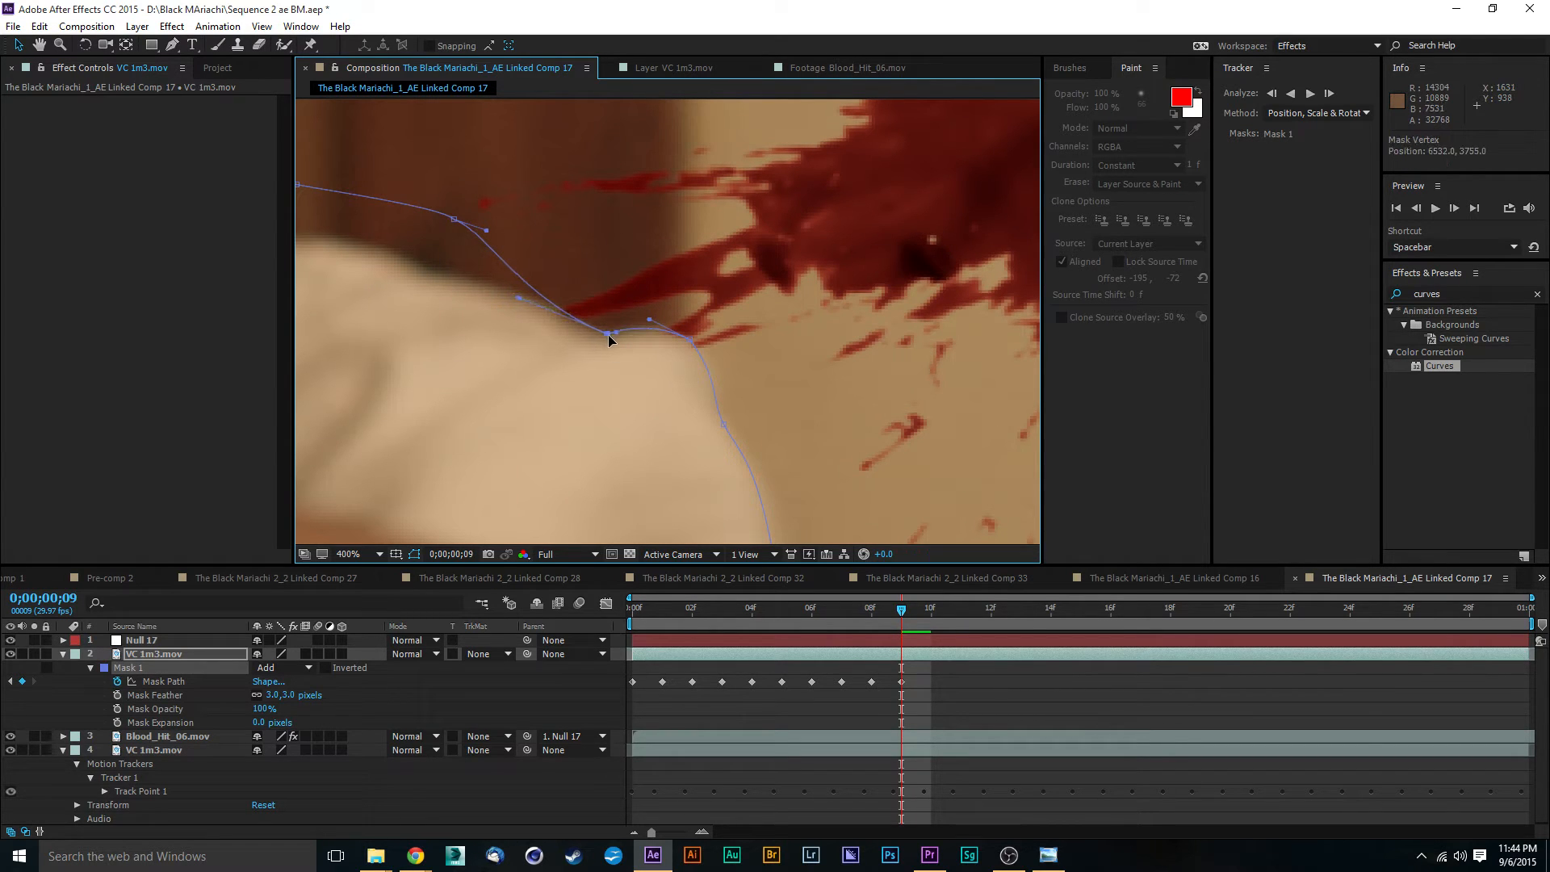
drag(452, 226, 514, 286)
drag(580, 240, 788, 333)
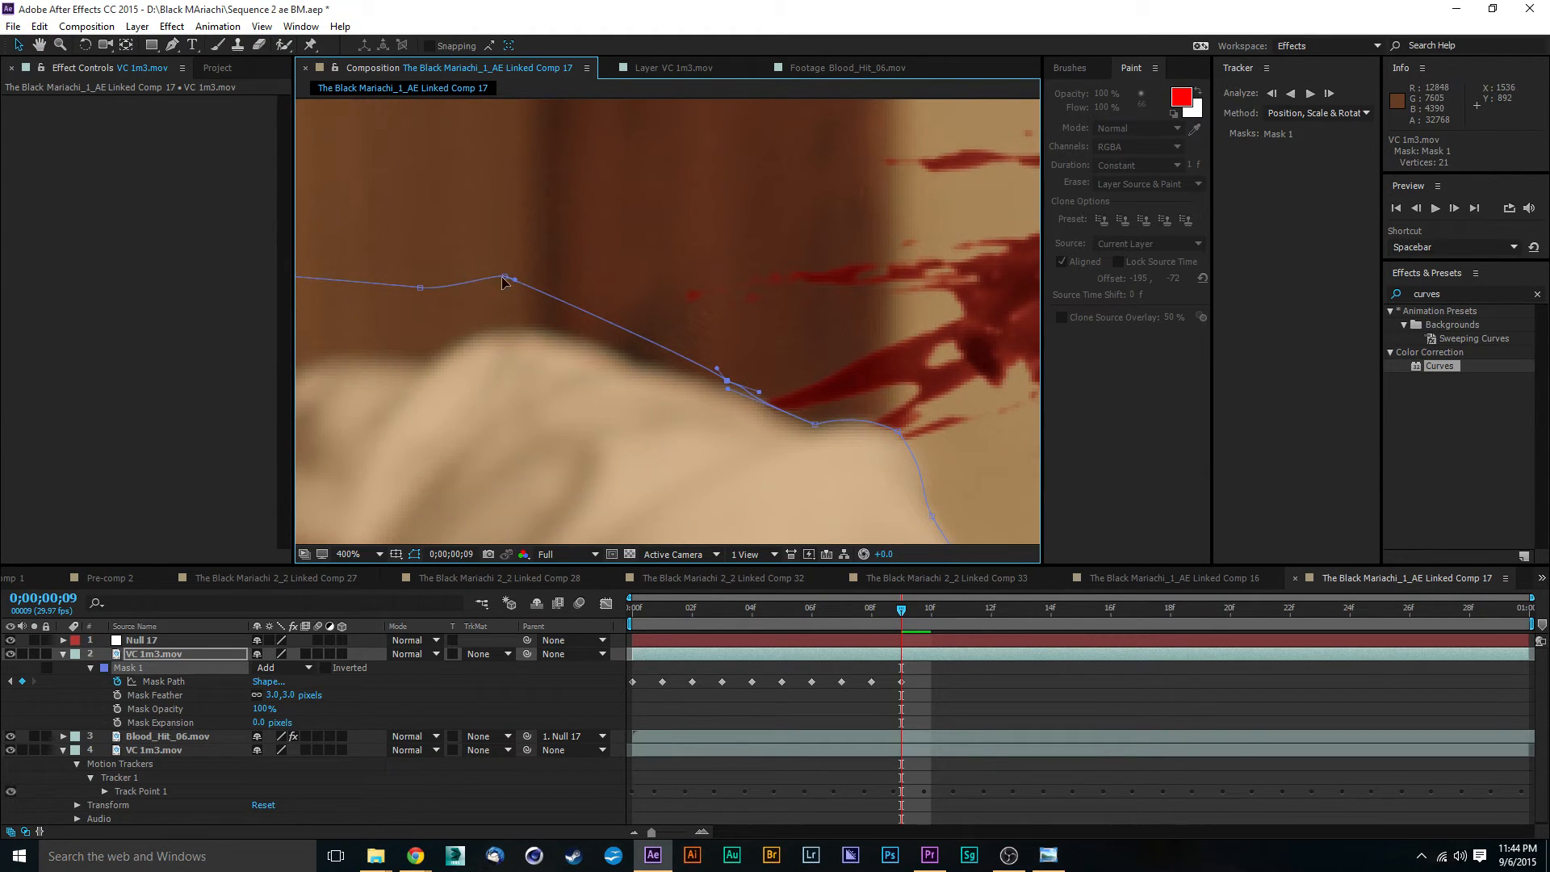
drag(502, 281, 648, 368)
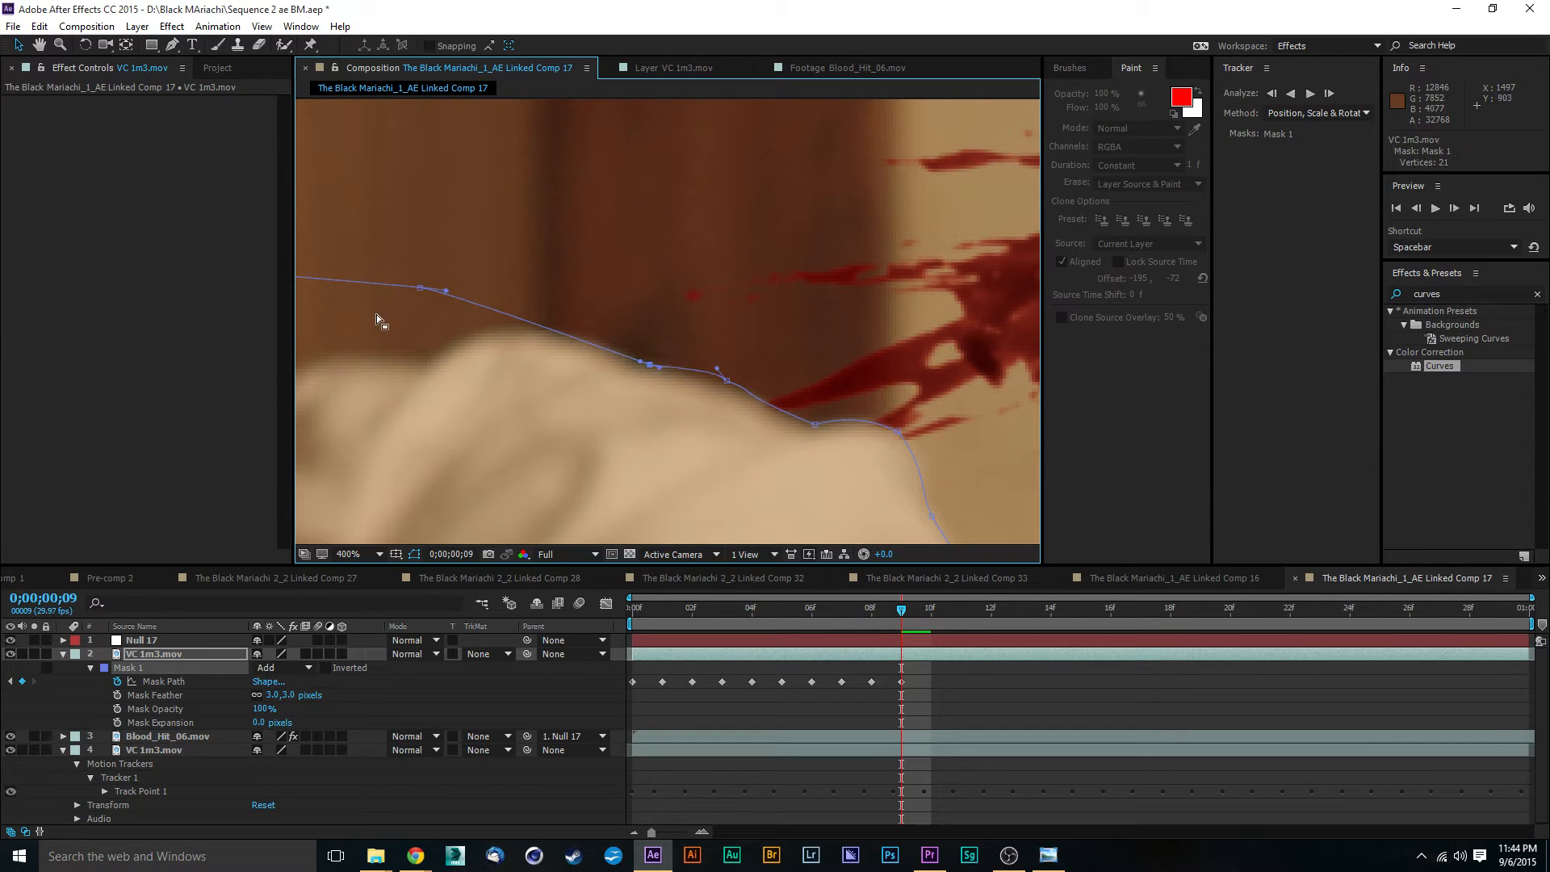
drag(421, 288, 563, 334)
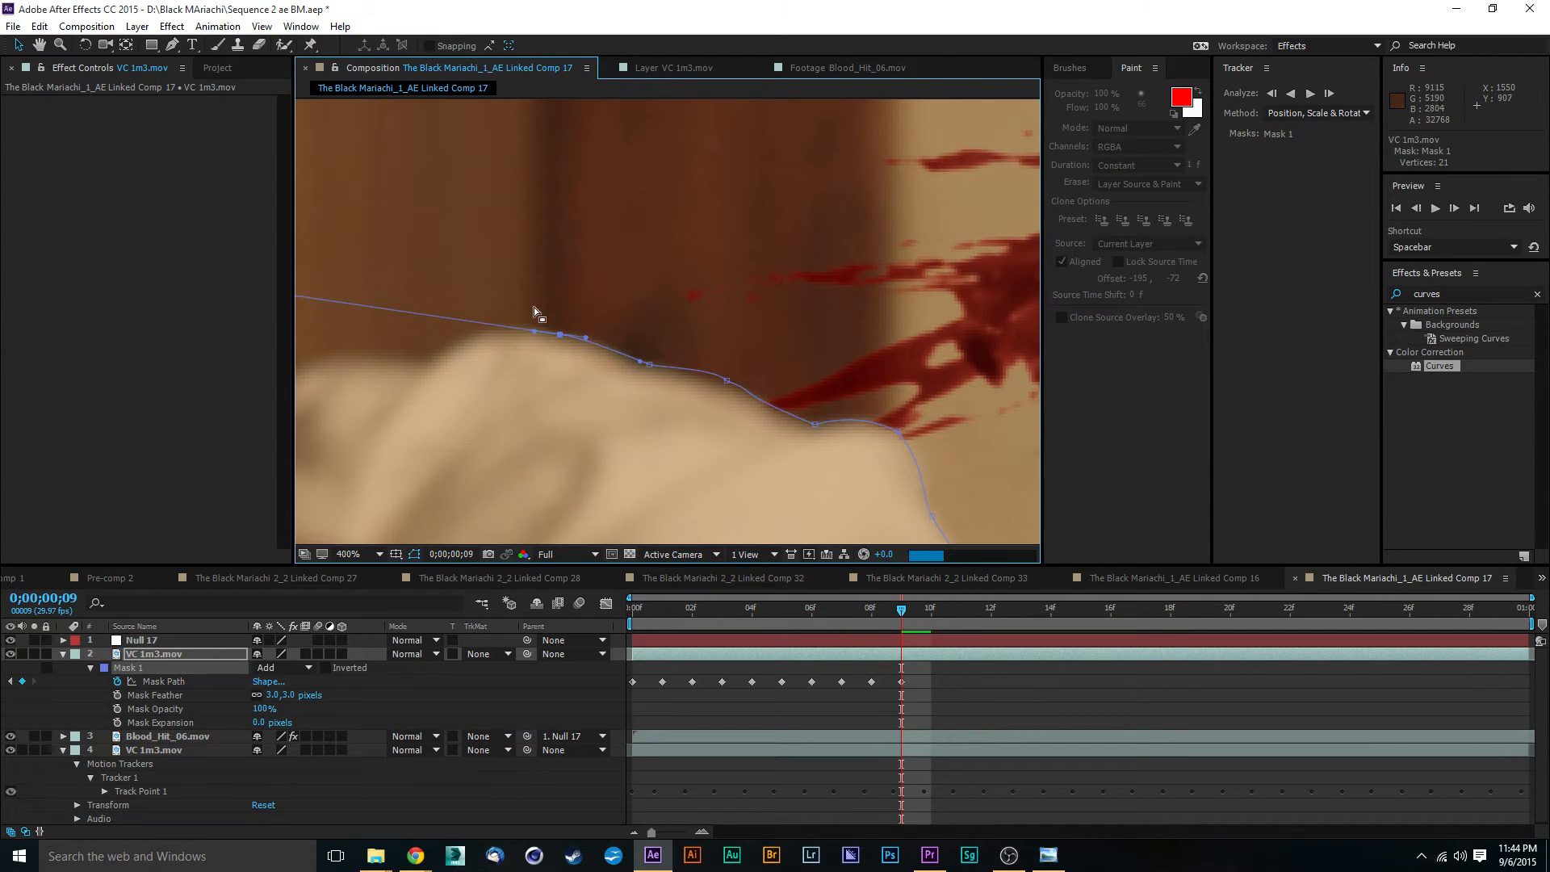
- Fit the Mask 1 points at the collar base, neck and back edge of the ear at frame 9
drag(620, 267, 907, 250)
drag(476, 286, 826, 253)
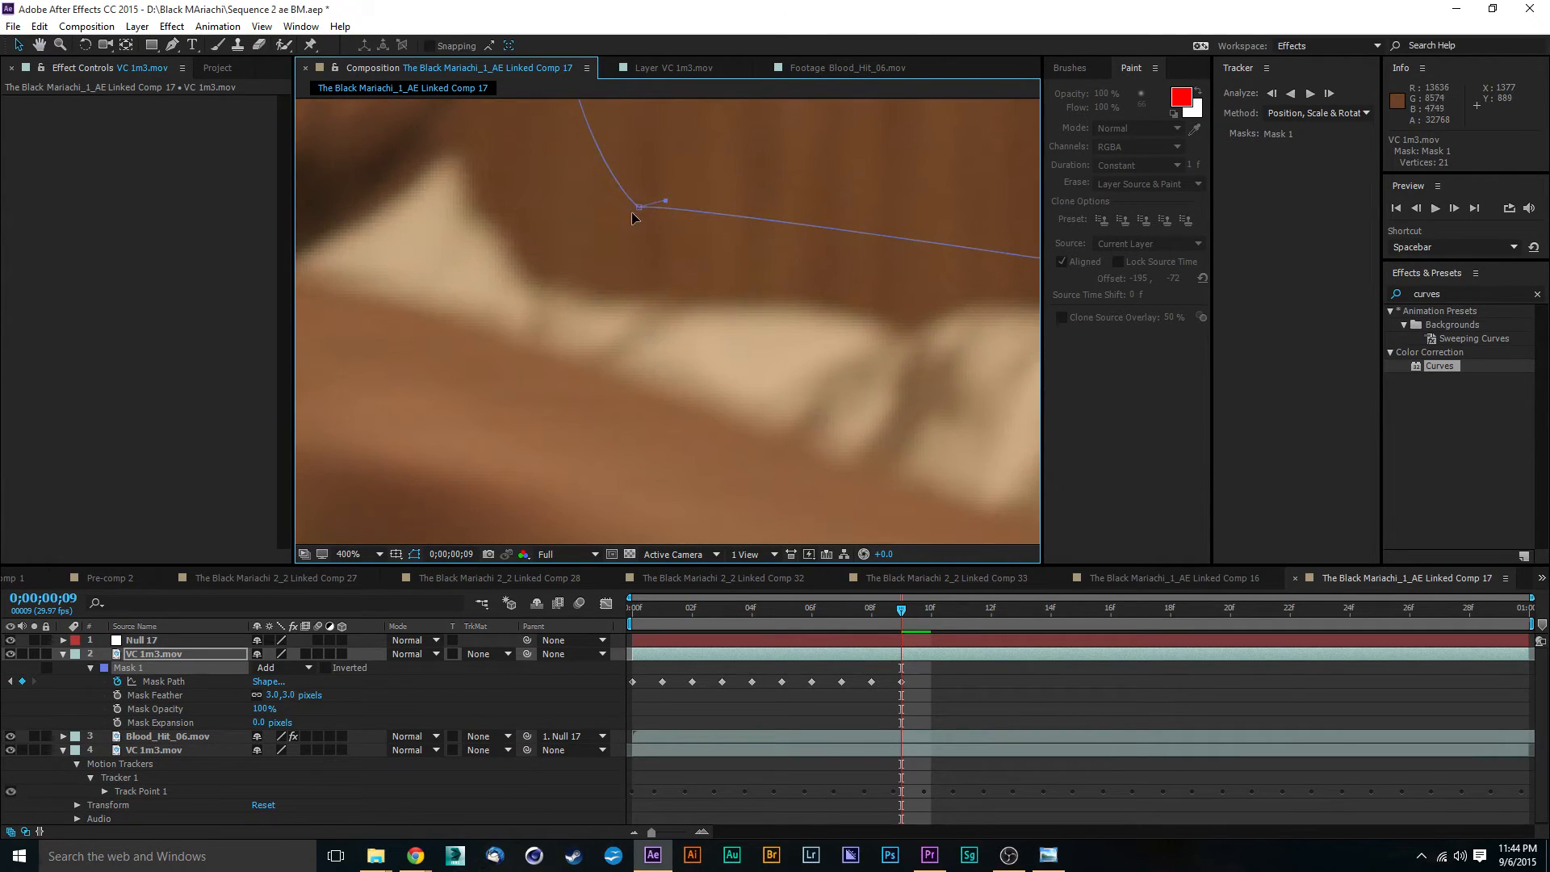
drag(640, 212, 548, 285)
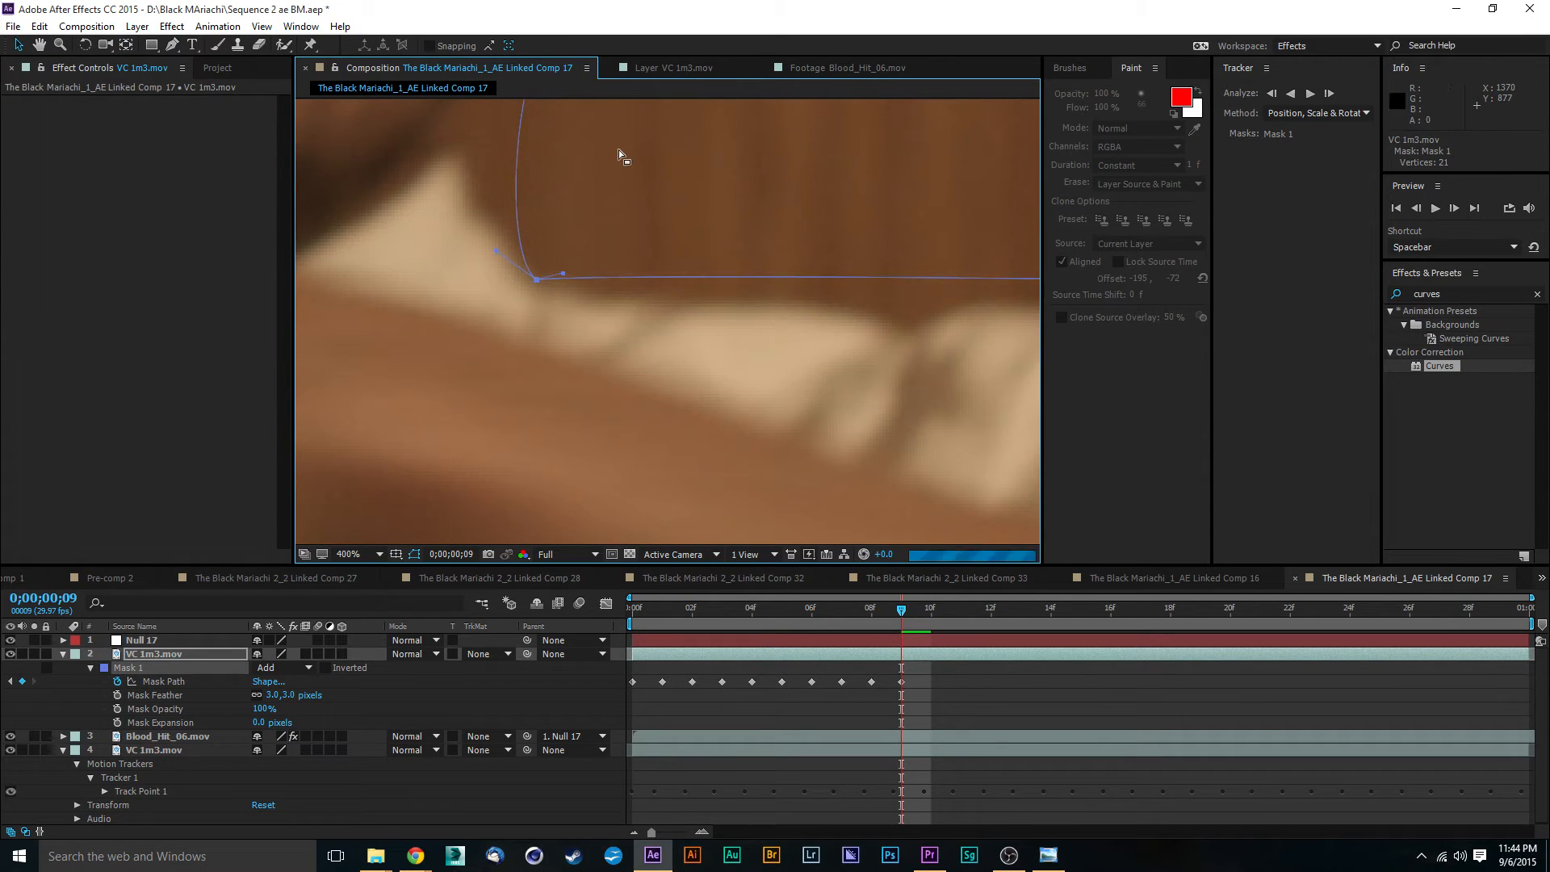
scroll(623, 177, up, 3)
scroll(688, 283, up, 3)
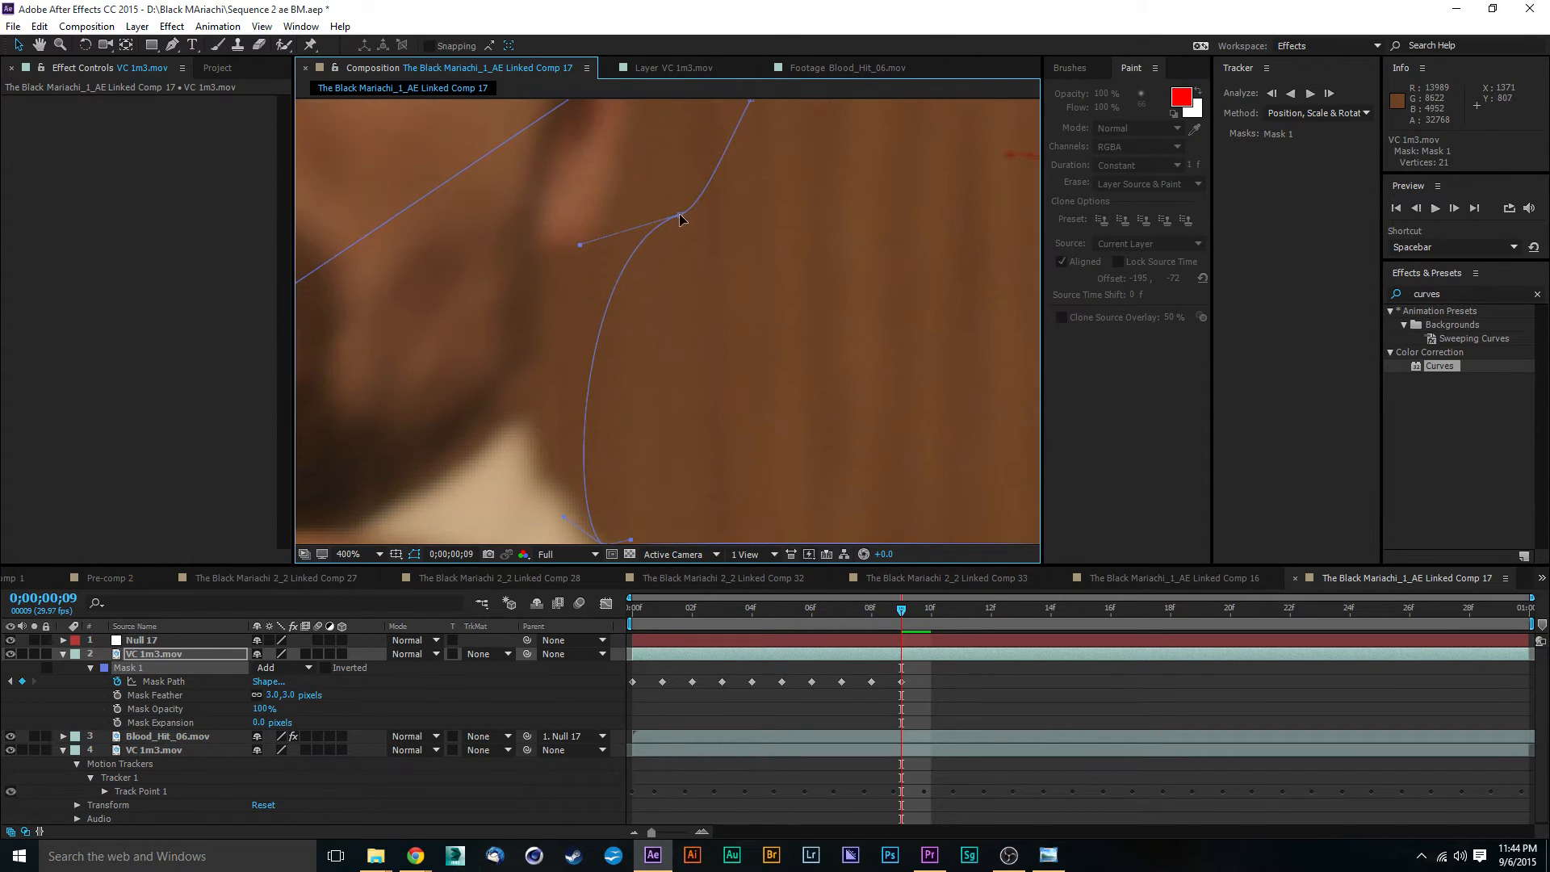
drag(680, 218, 560, 260)
scroll(727, 205, up, 3)
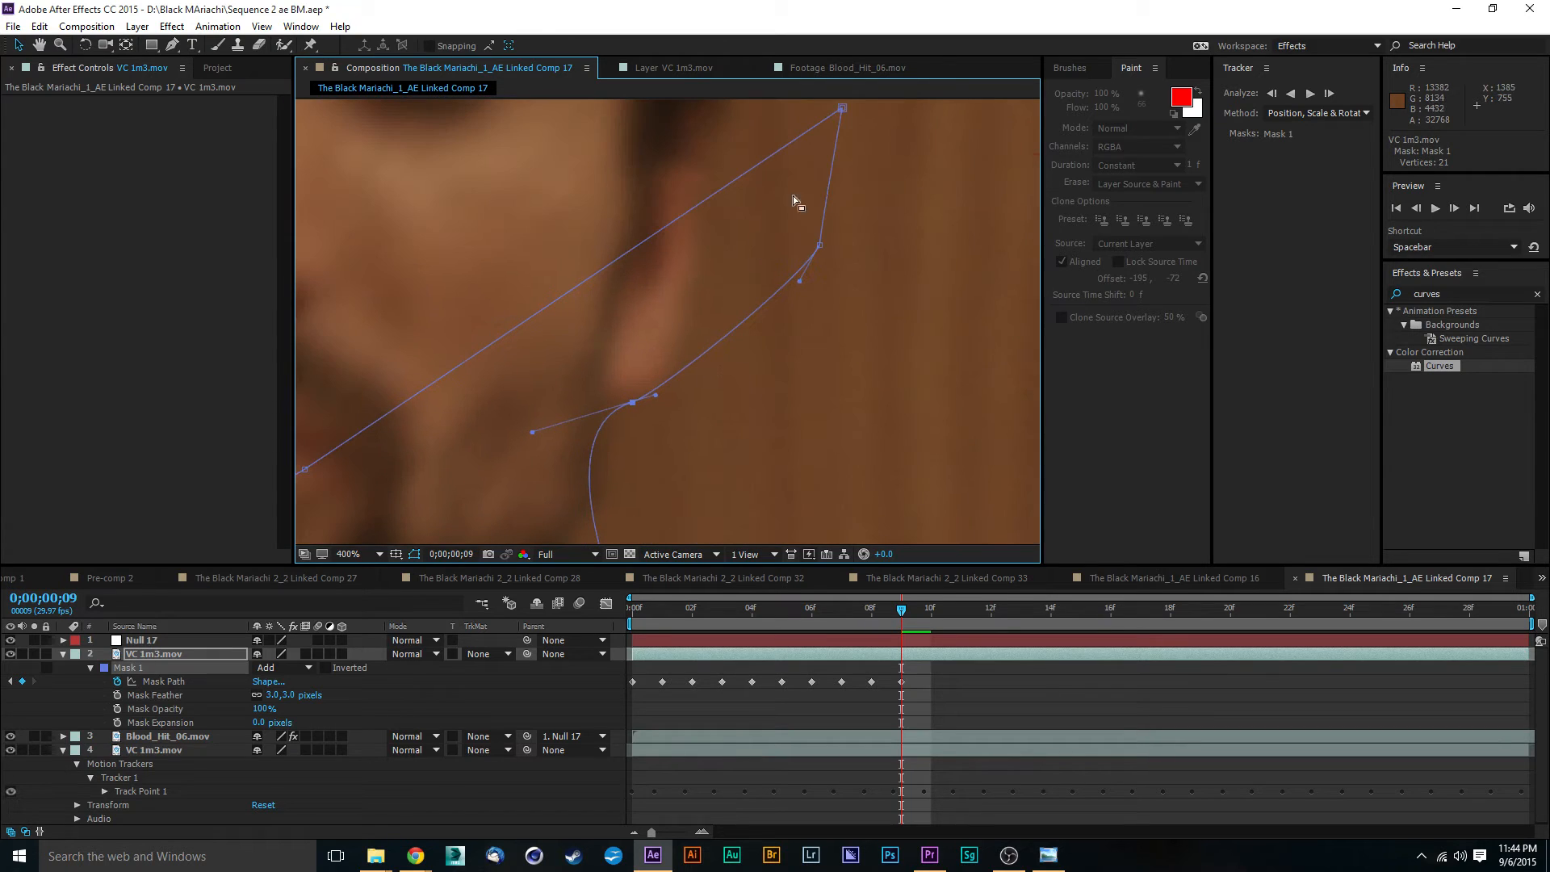
drag(821, 248, 695, 266)
drag(846, 112, 703, 150)
- Inspect the Mask 1 outline along the shoulder, sleeve and lower frame edge at frame 9
key(comma)
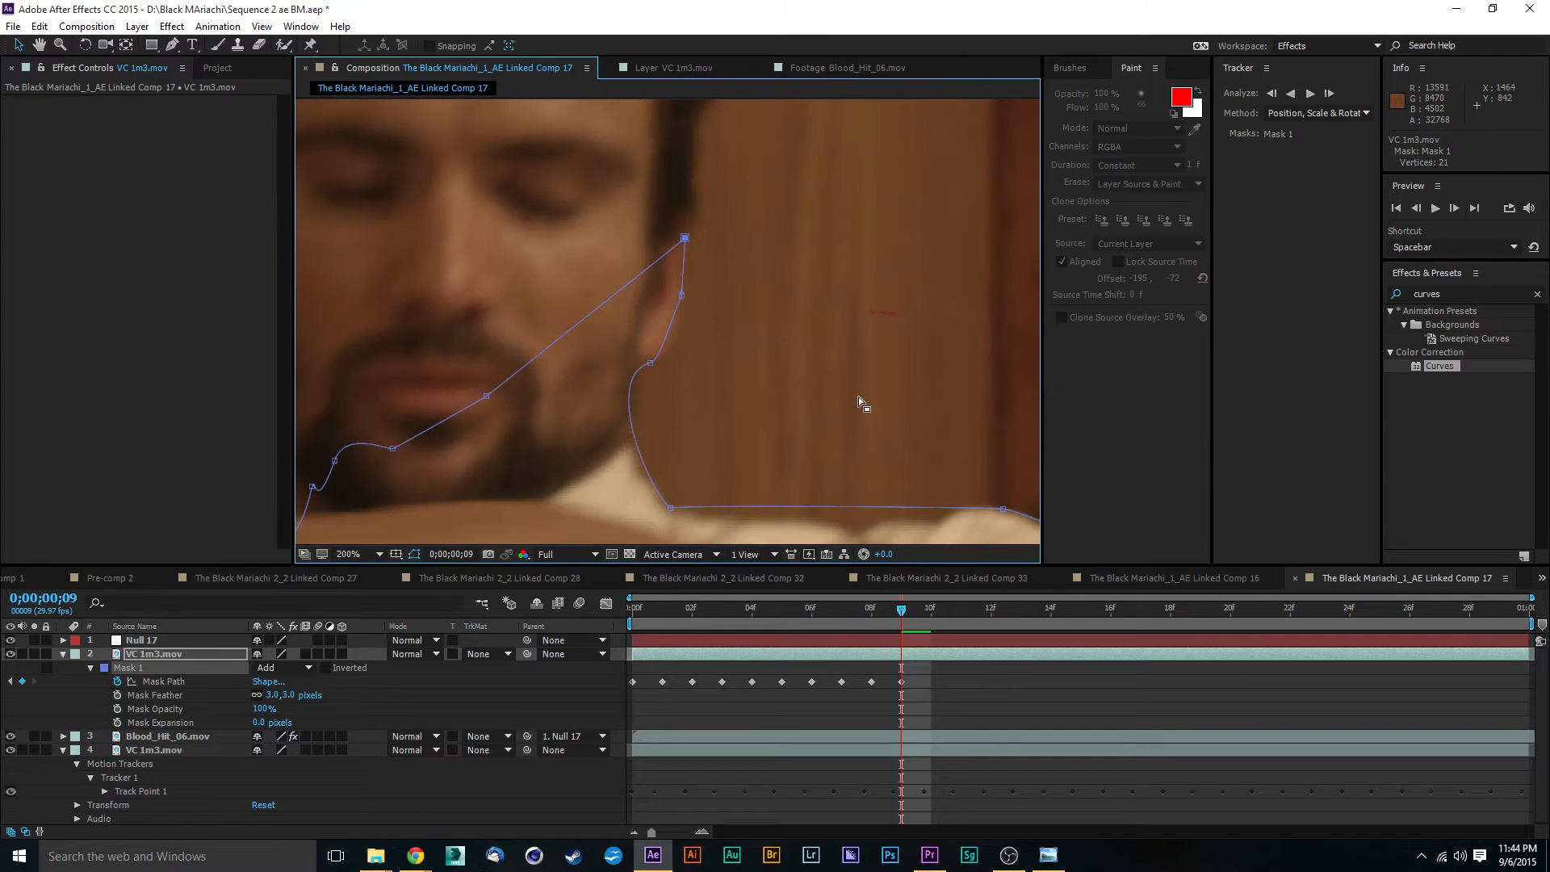
scroll(859, 397, down, 1)
drag(870, 366, 730, 171)
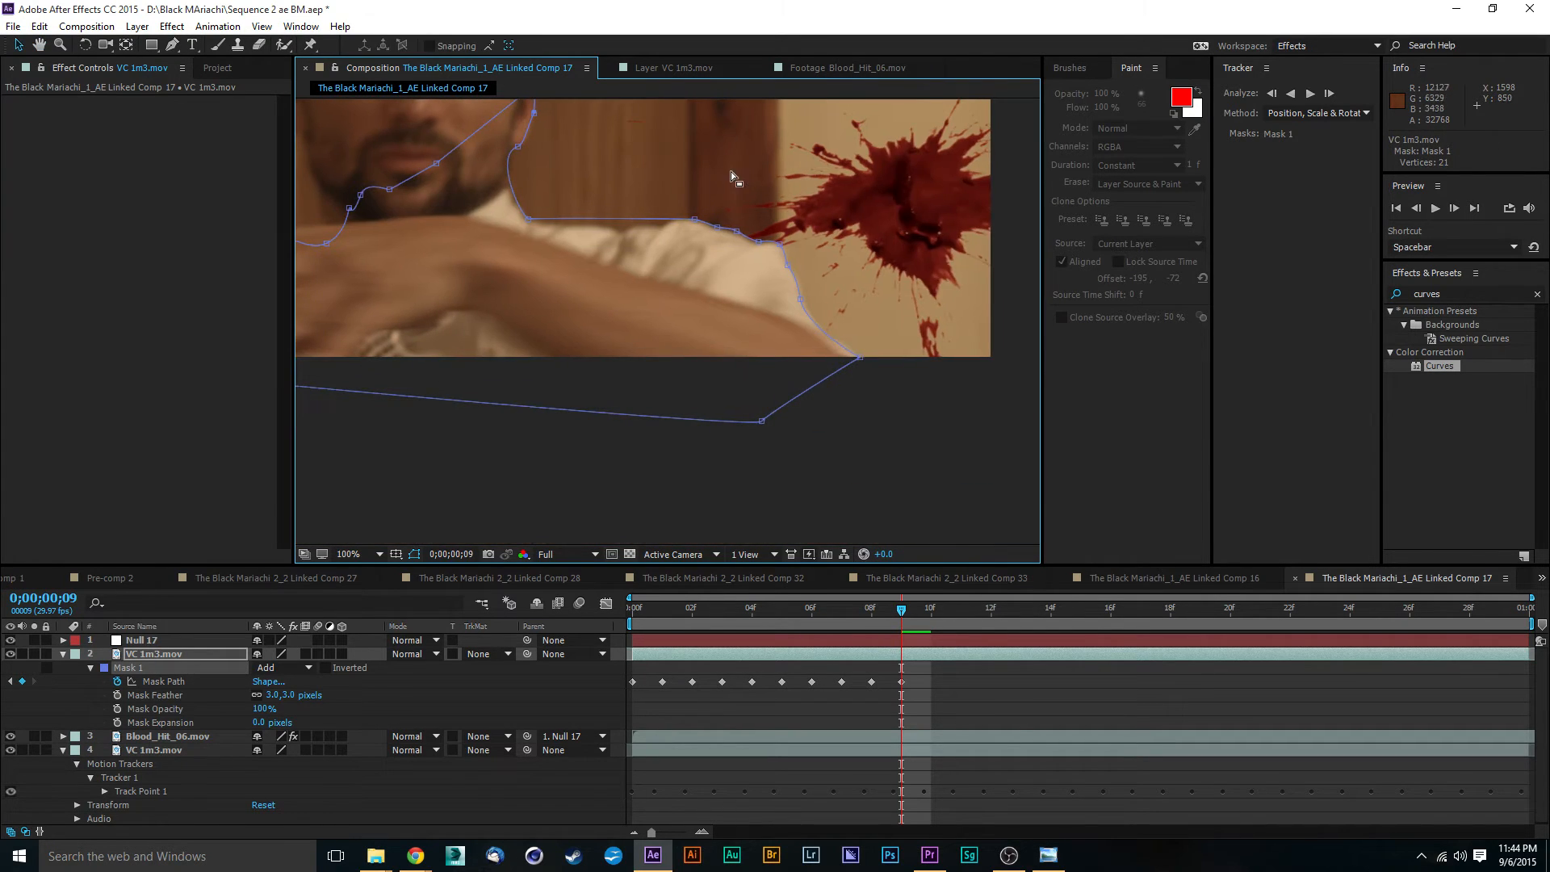
drag(876, 279, 825, 256)
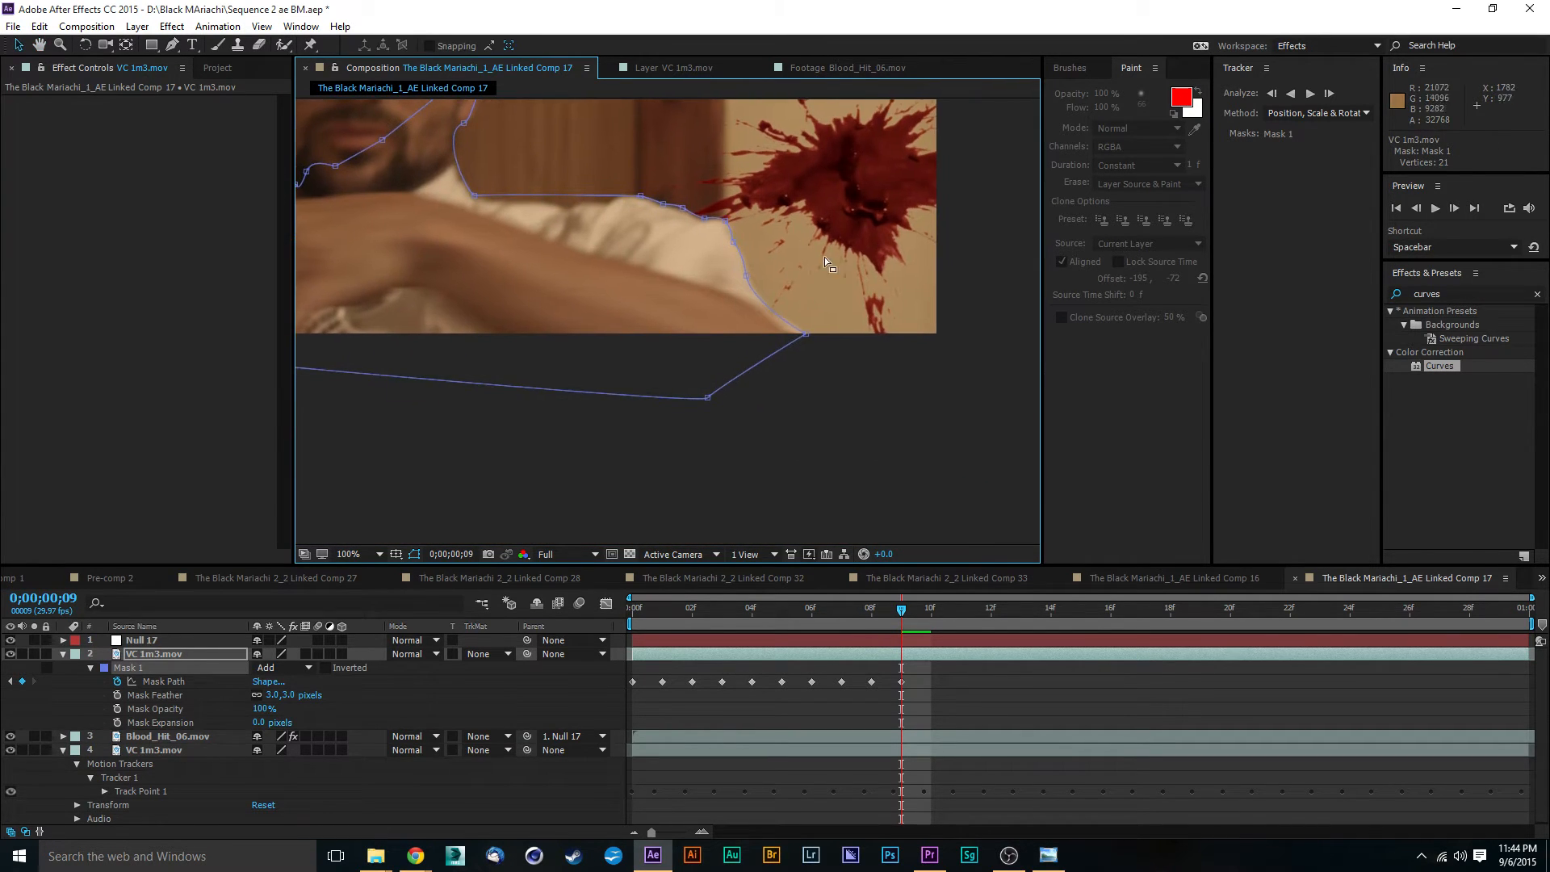
key(period)
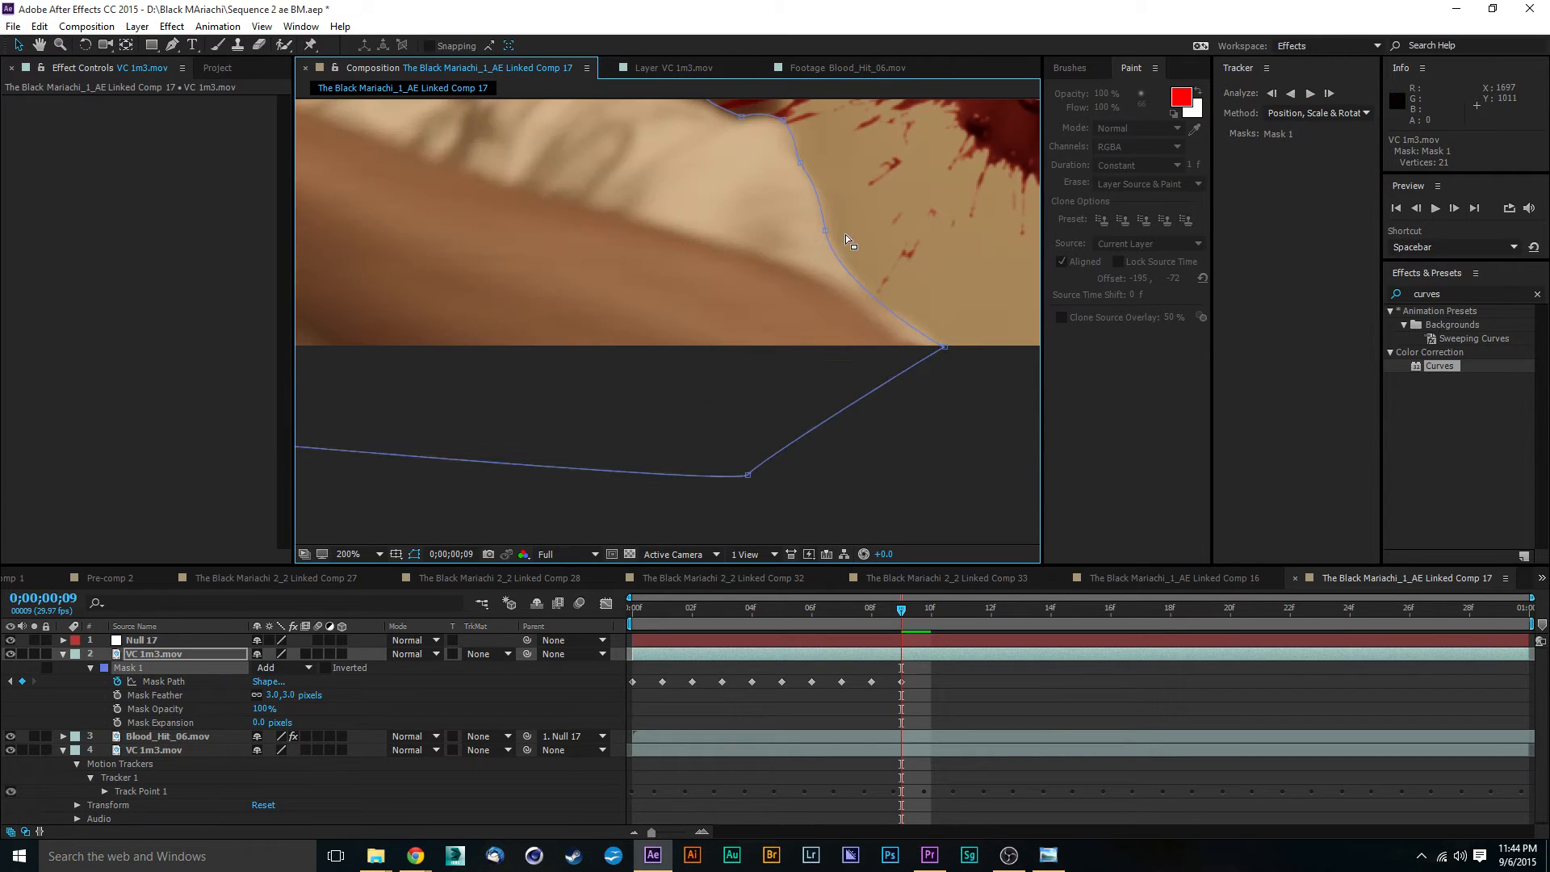
key(comma)
drag(836, 228, 753, 234)
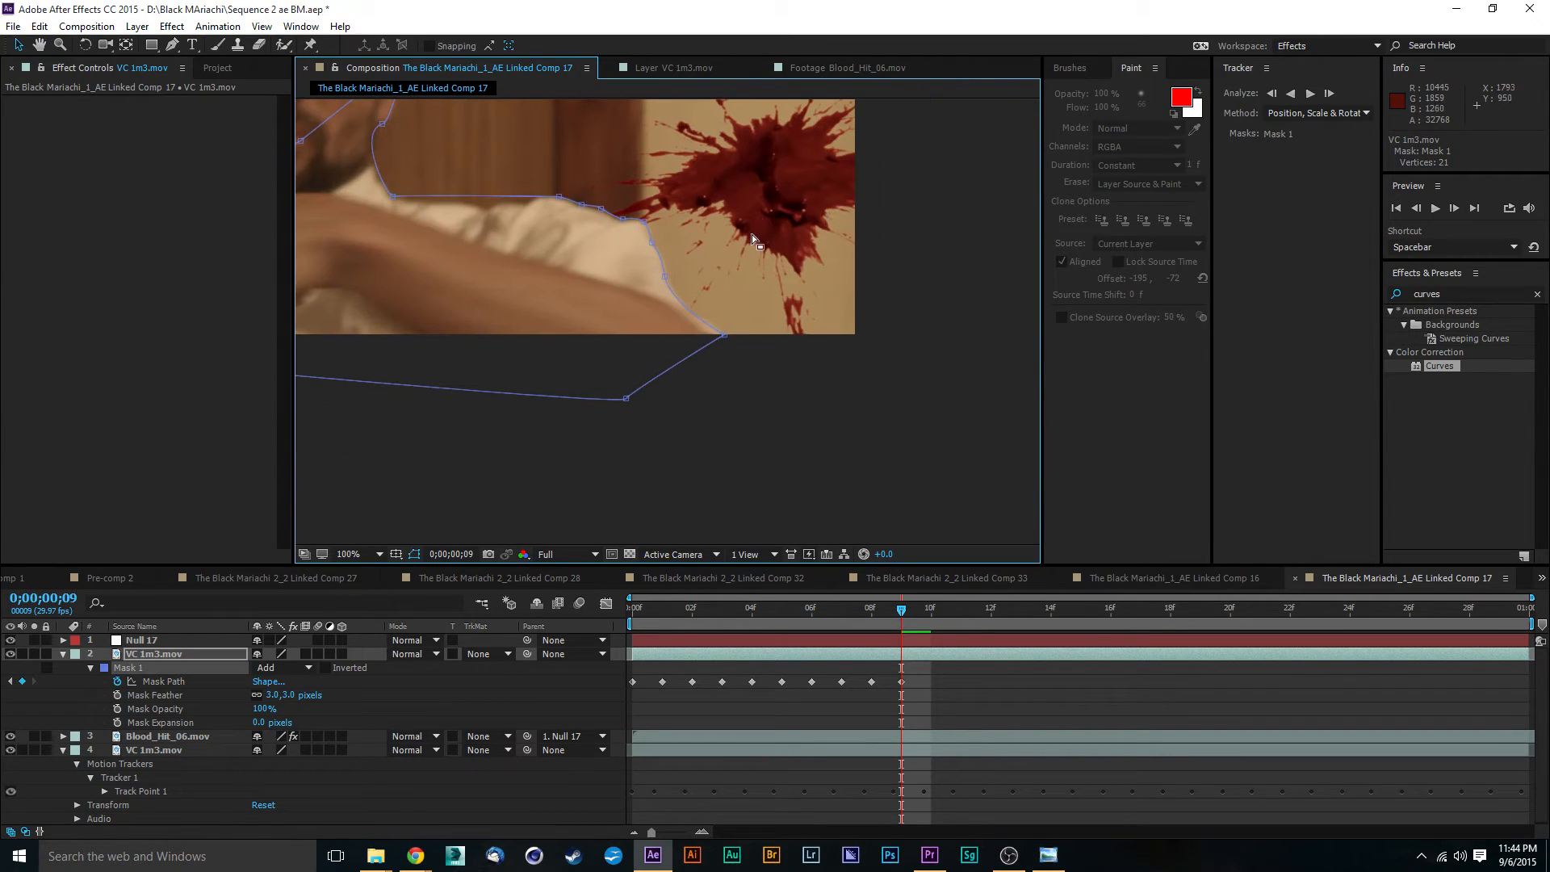
key(period)
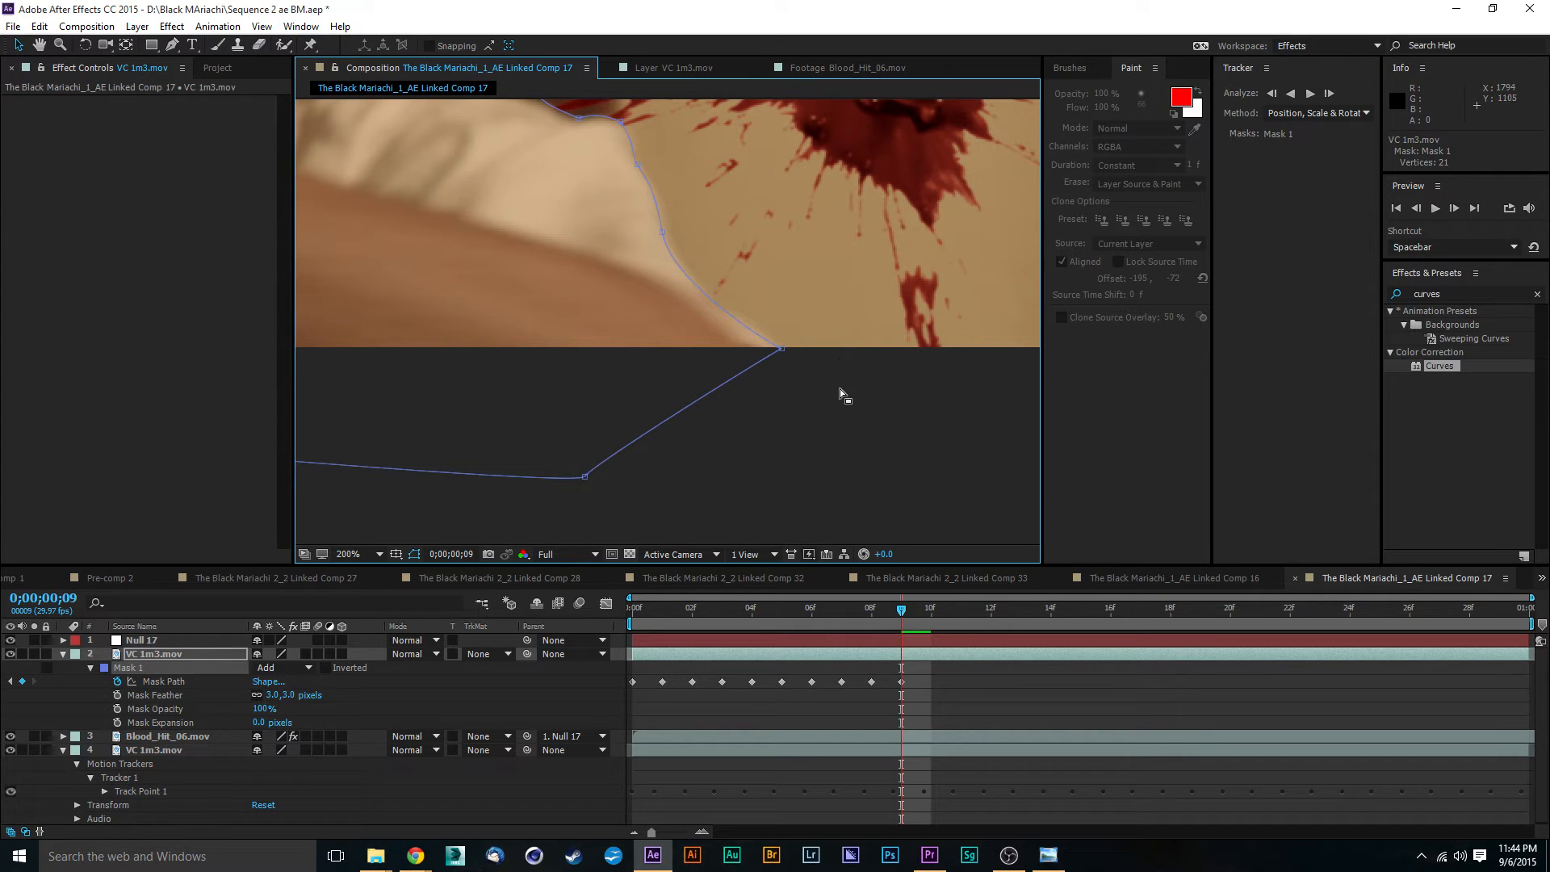
key(period)
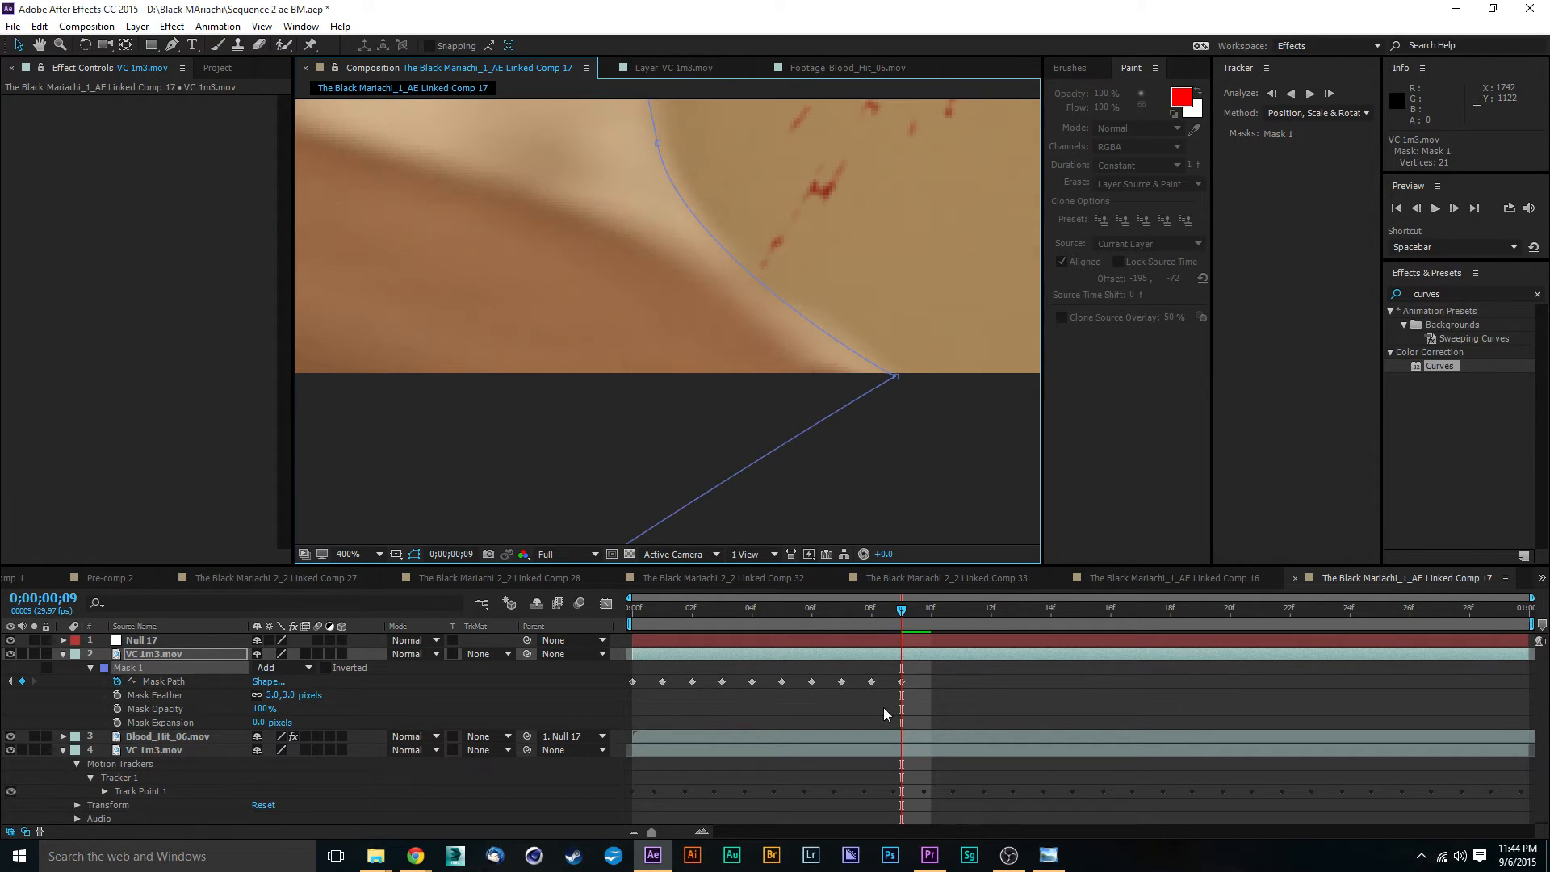
- At 0;00;00;10, move the bottom corner of Mask 1 out to the forearm edge along the lower border of the picture
drag(902, 613, 931, 613)
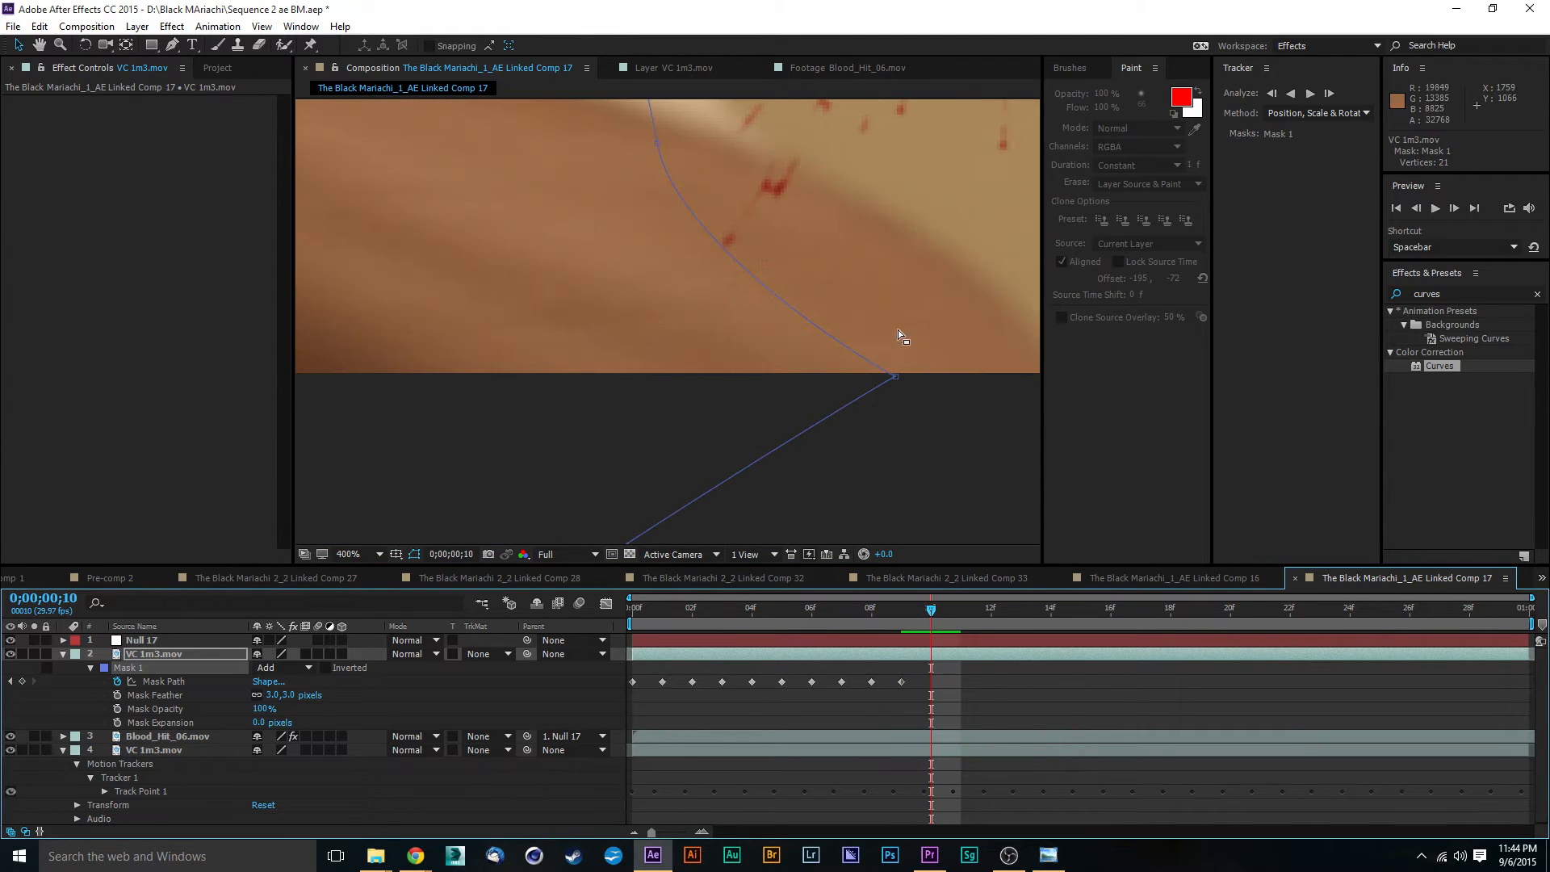
key(comma)
drag(777, 283, 570, 308)
key(period)
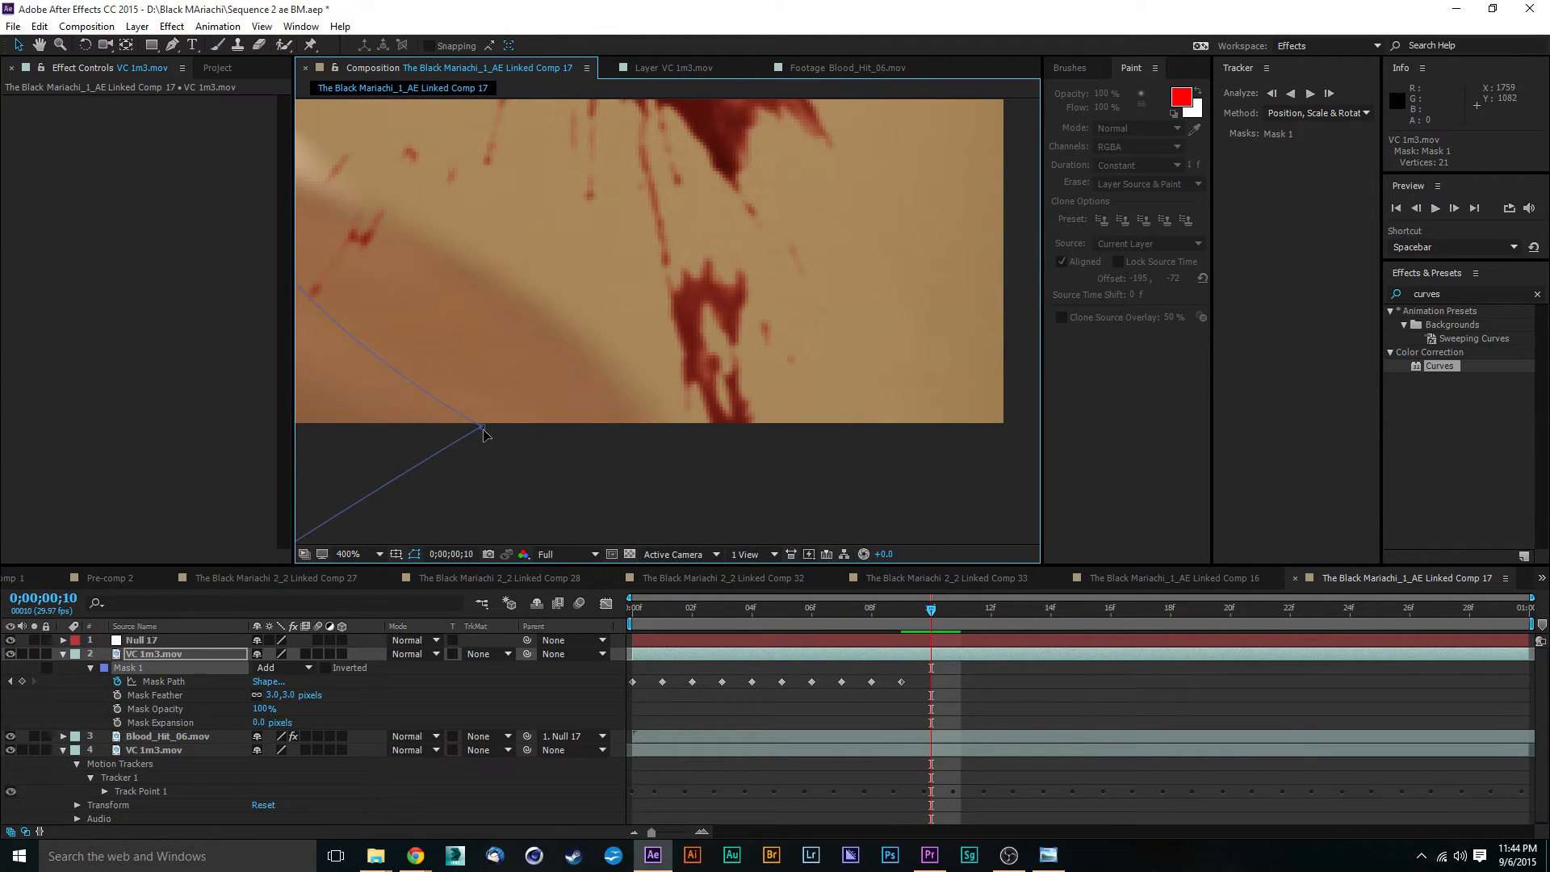
drag(482, 428, 651, 449)
key(ctrl+z)
drag(482, 431, 668, 427)
- Move the lower sleeve point of Mask 1 outward and extend its handle along the forearm edge at frame 10
drag(436, 236, 580, 365)
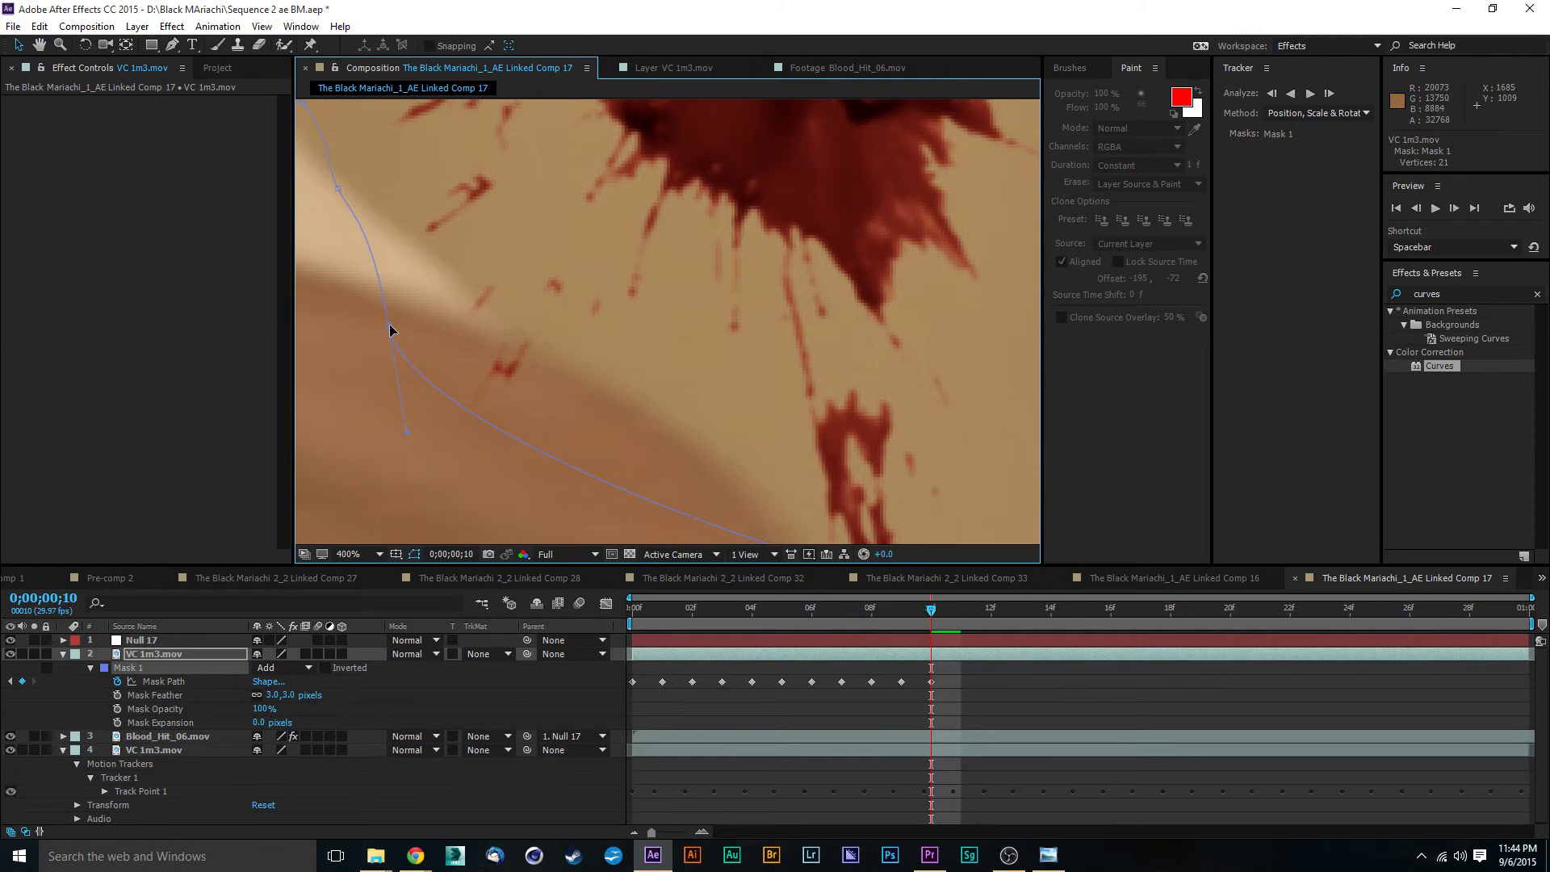
drag(390, 329, 496, 313)
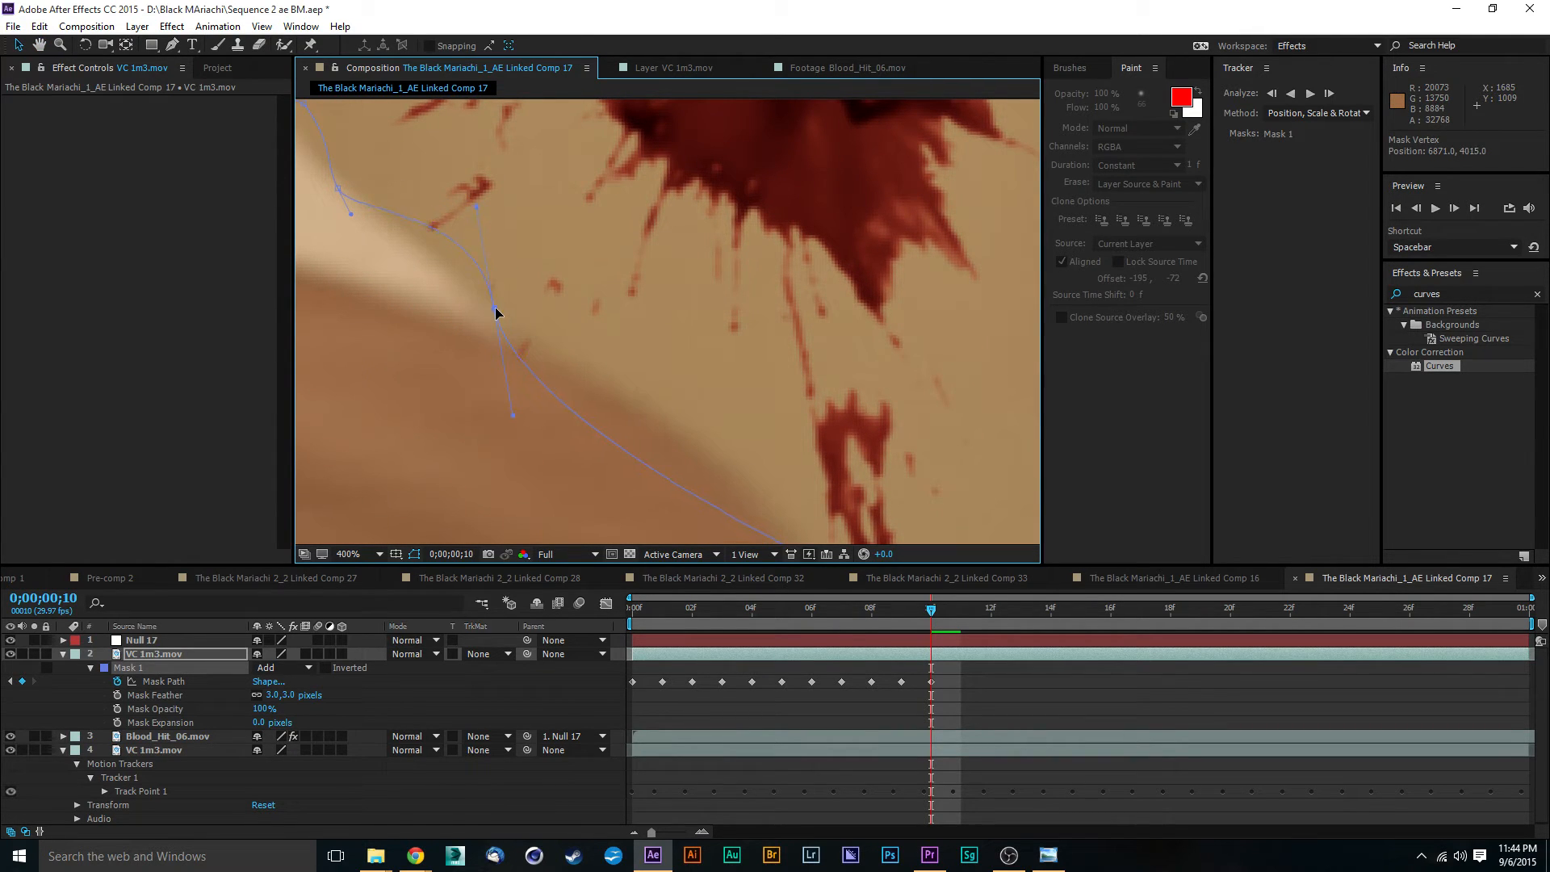
drag(512, 416, 669, 420)
scroll(651, 381, down, 1)
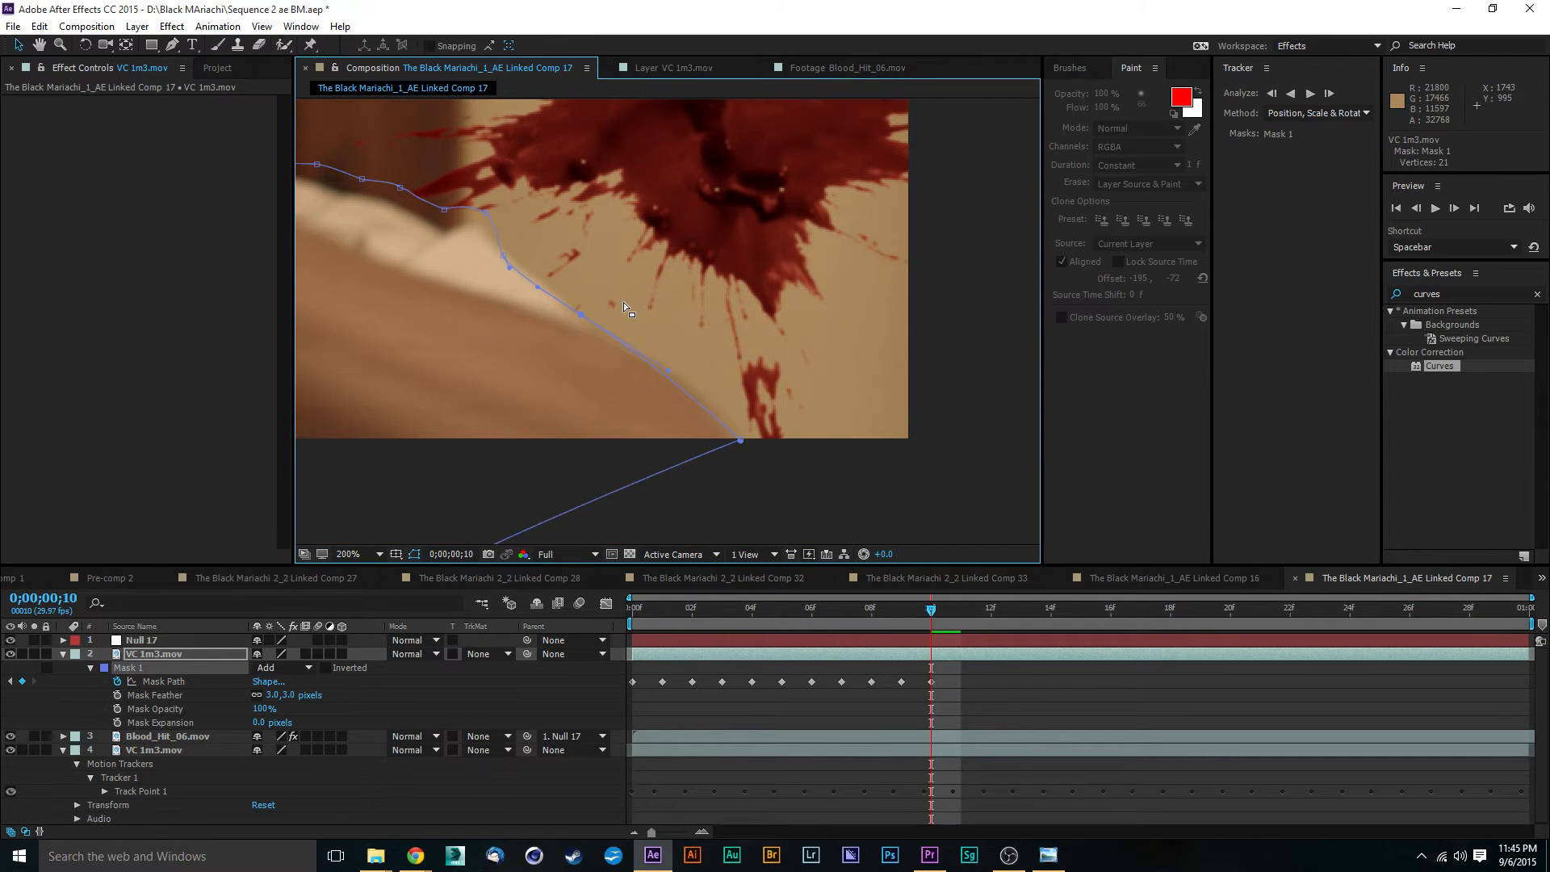
scroll(623, 302, up, 1)
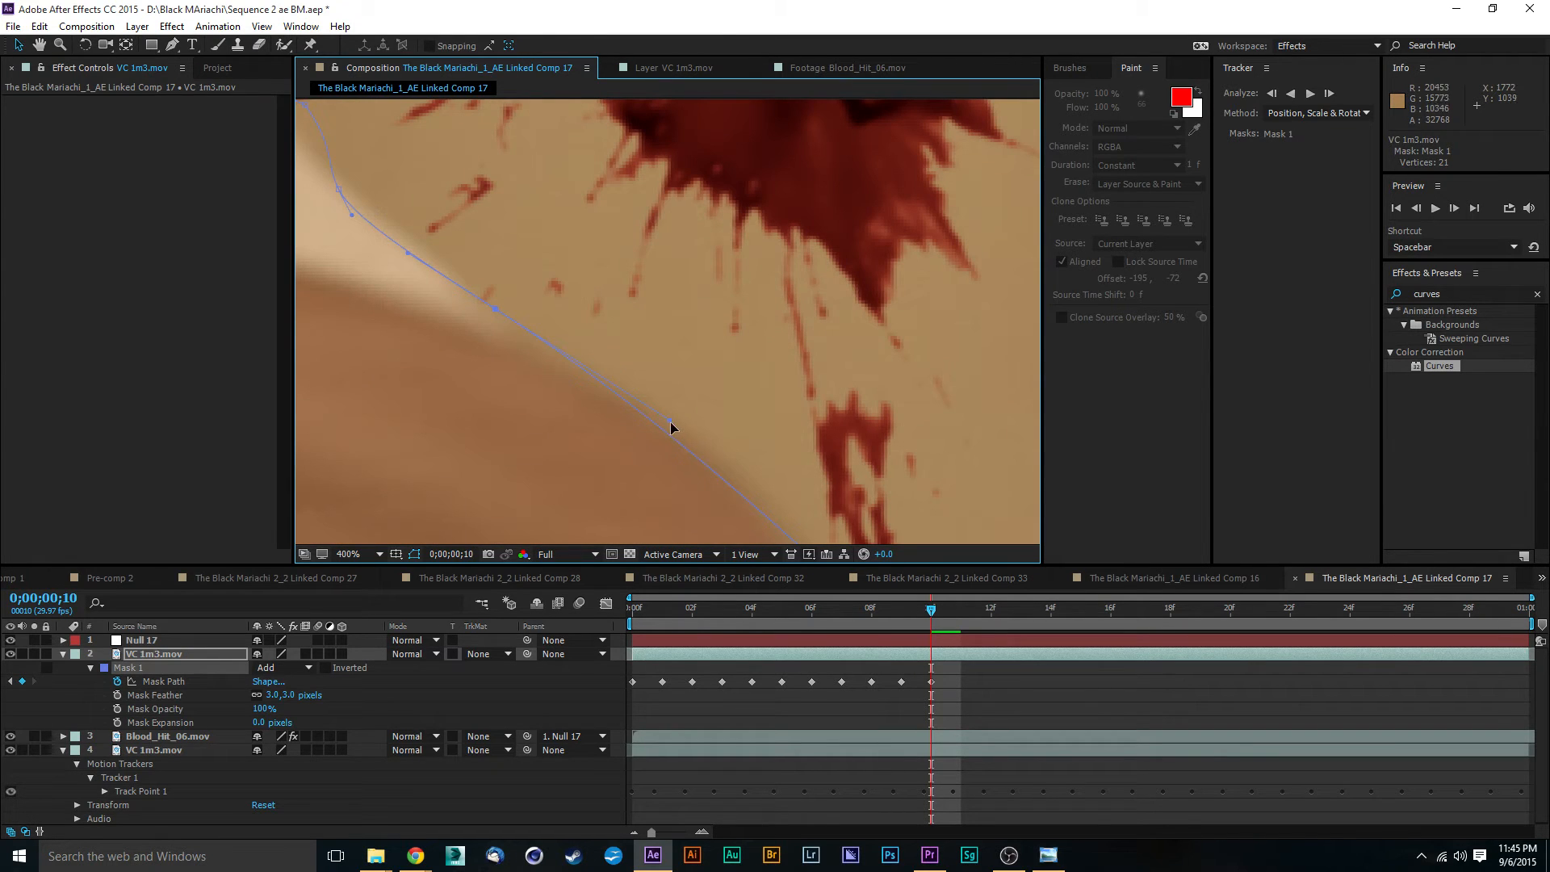
- Fit the Mask 1 points around the outer shoulder and upper sleeve at frame 10
key(h)
drag(584, 269, 723, 402)
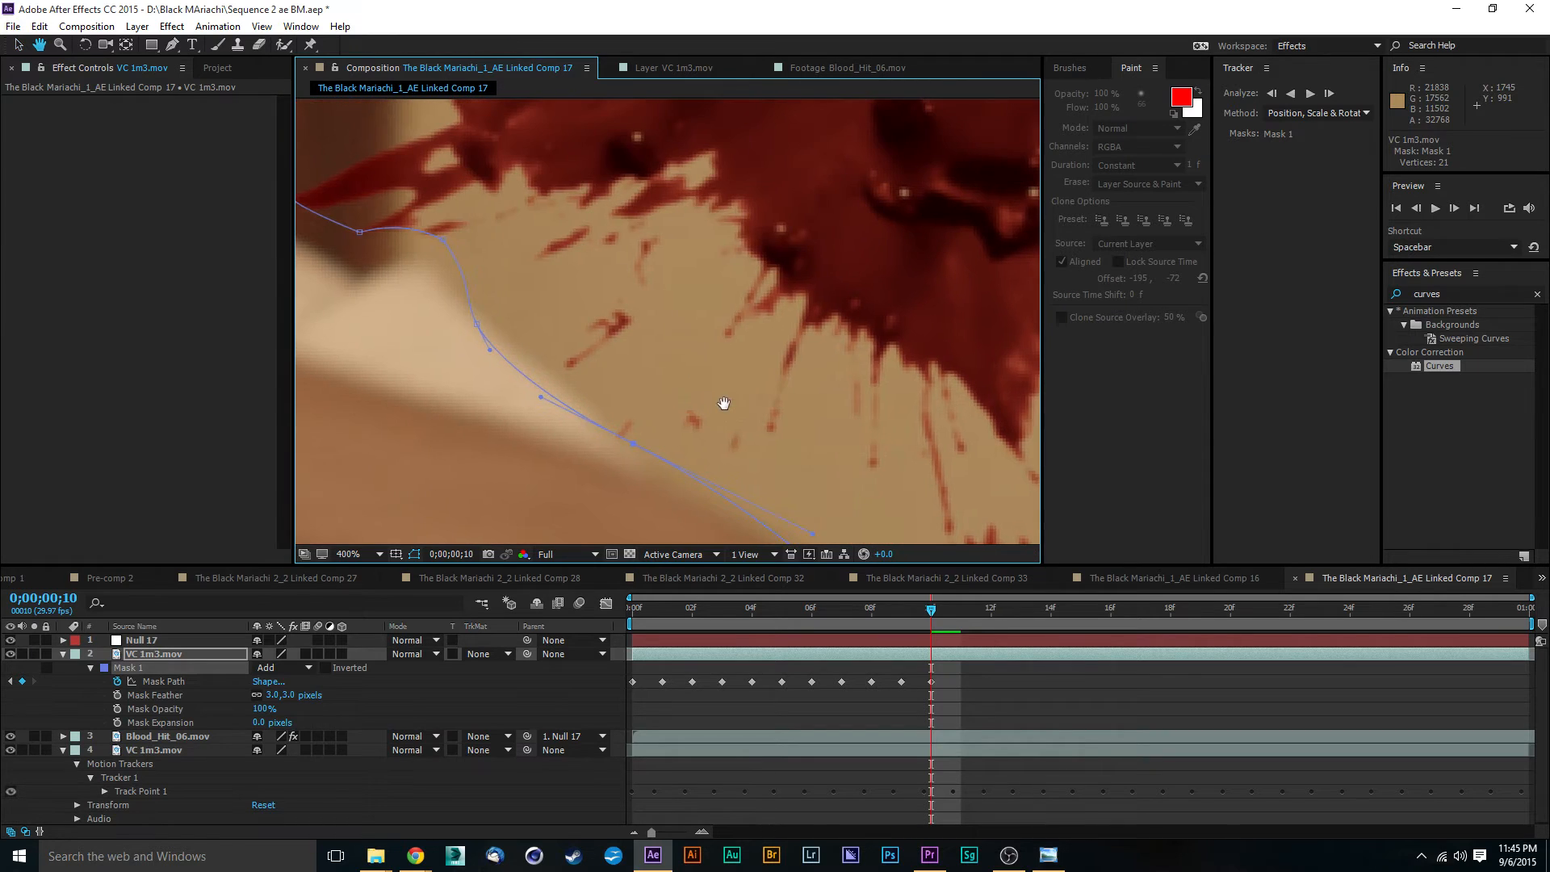
key(v)
drag(479, 330, 530, 313)
key(space)
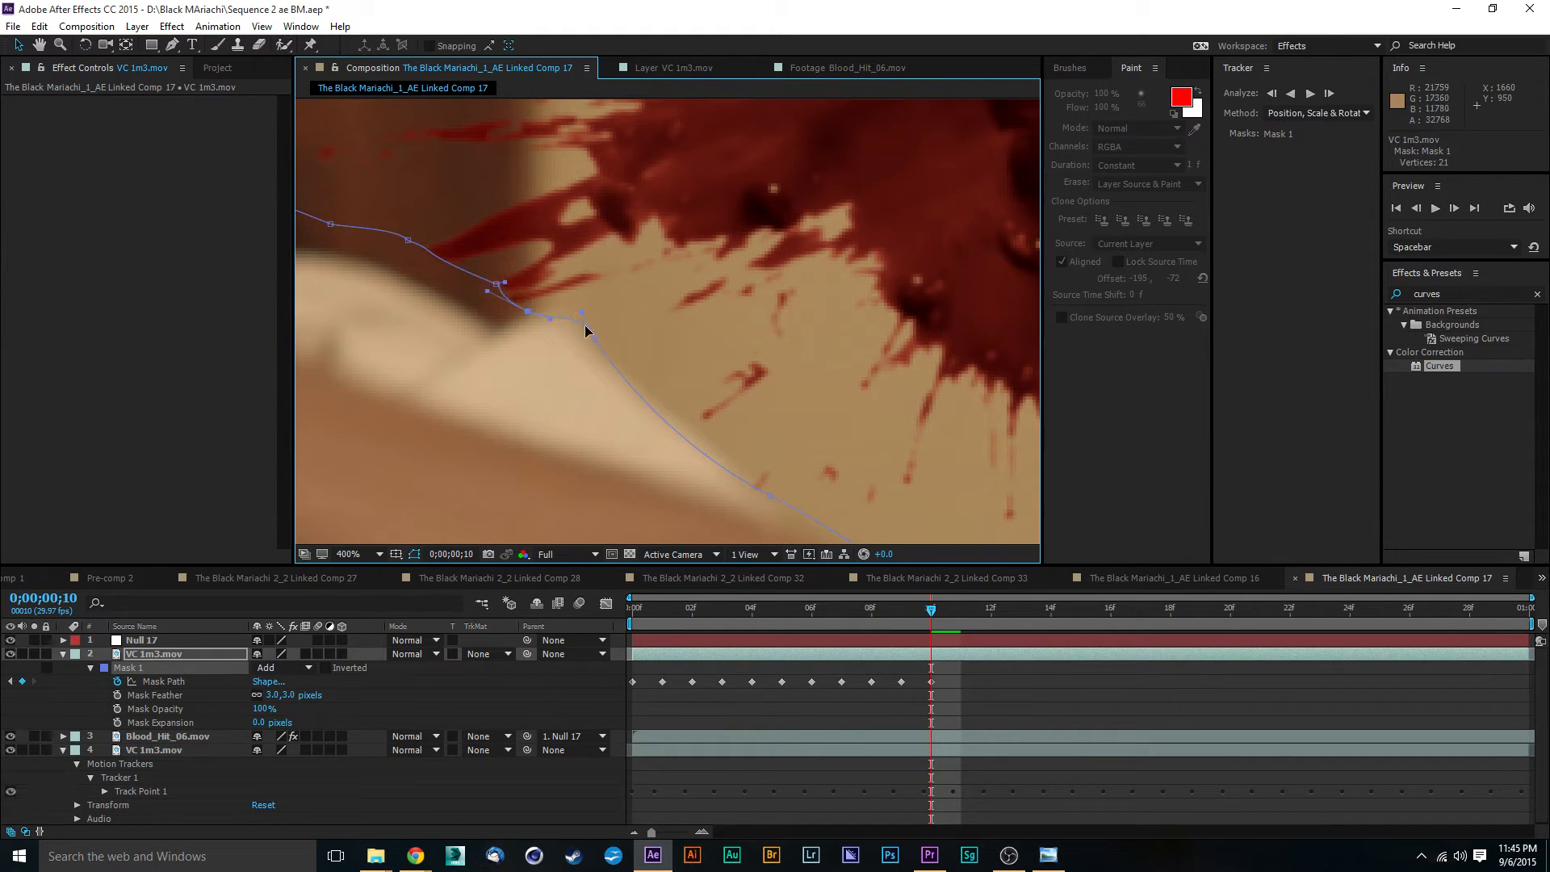
click(589, 335)
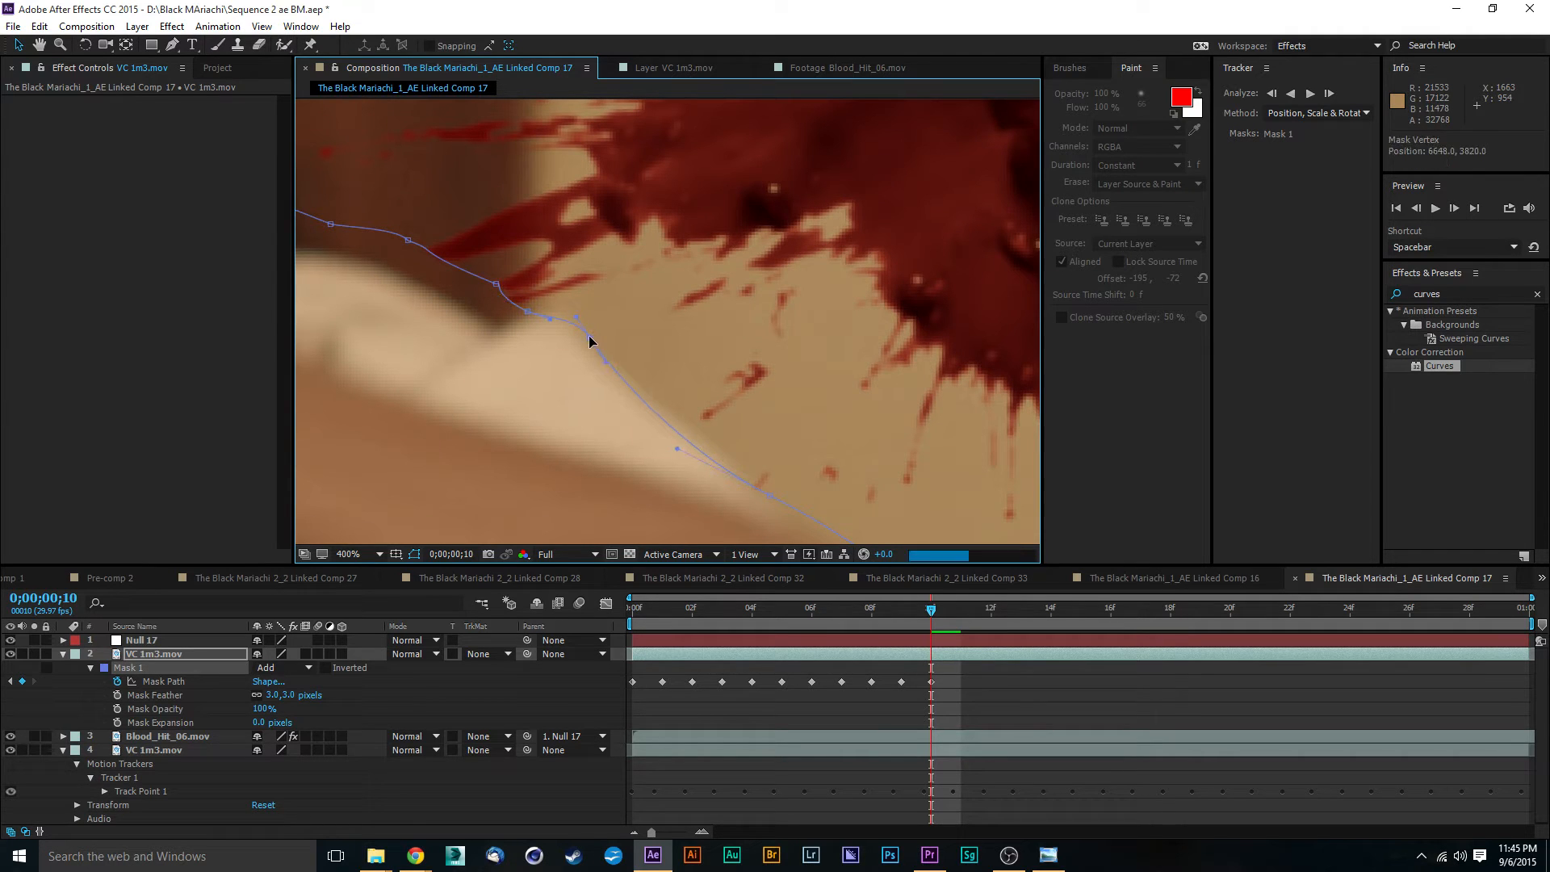
- Reposition the Mask 1 points along the top of the shoulder to where the shirt meets the arm at frame 10
drag(575, 315, 444, 233)
drag(559, 183, 813, 233)
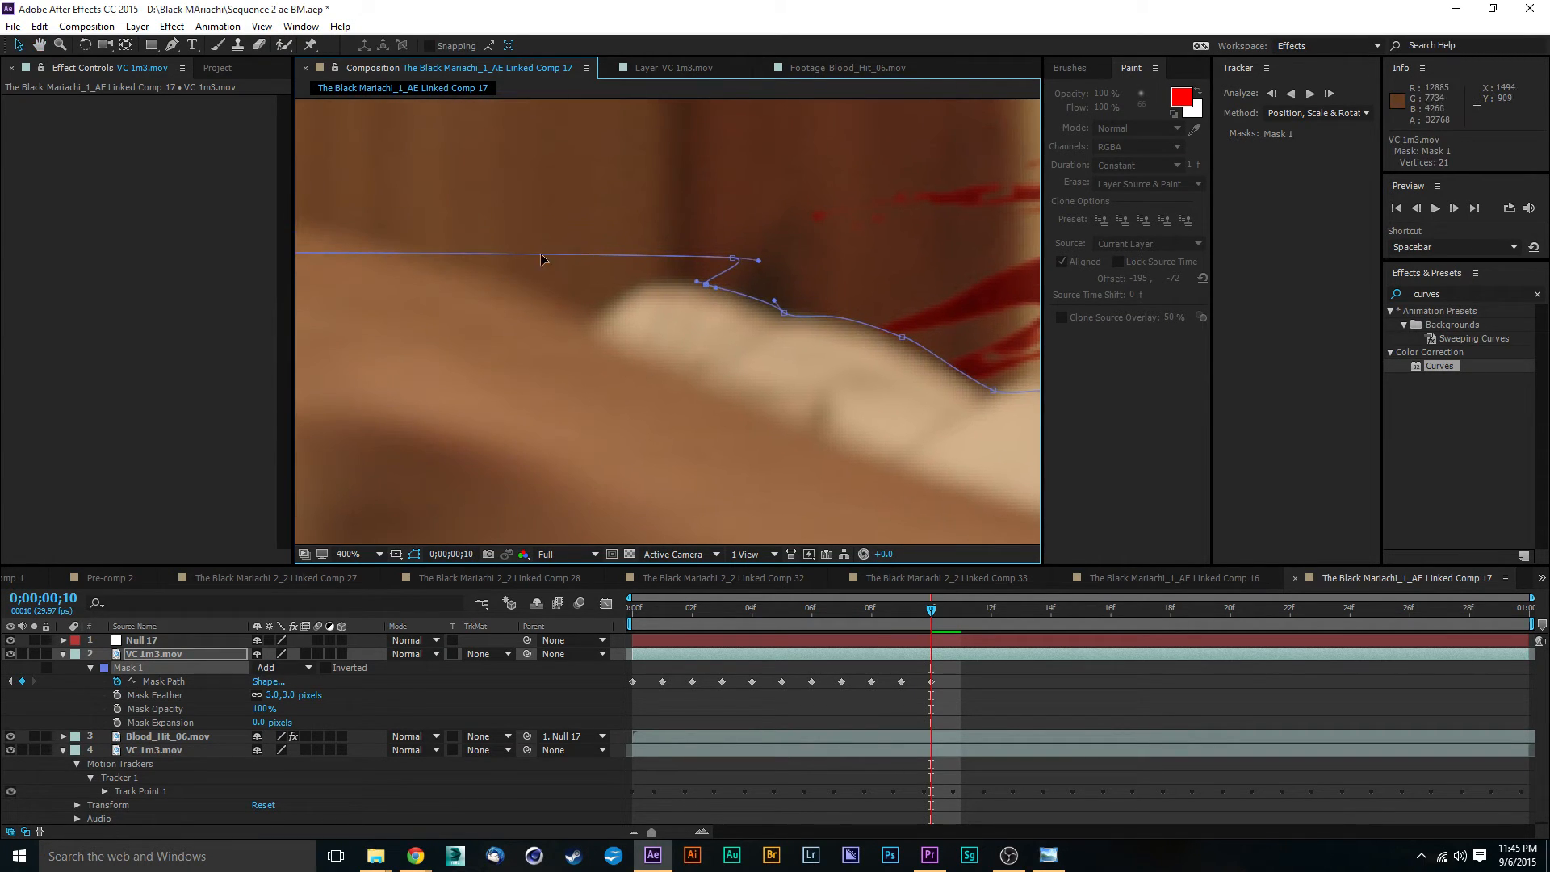
drag(733, 262, 640, 278)
scroll(733, 307, down, 3)
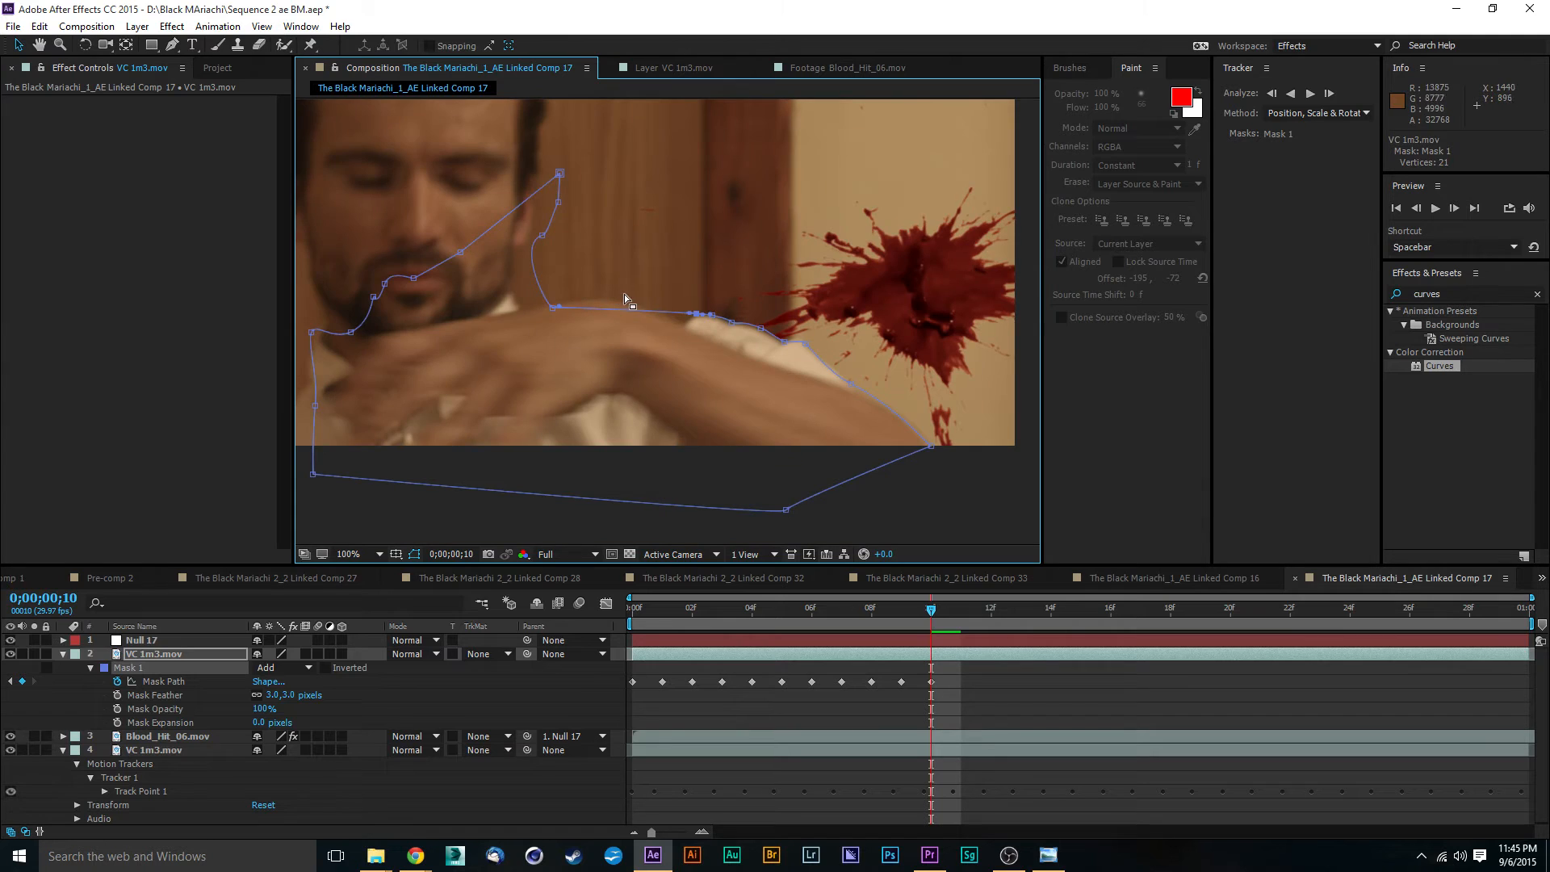
scroll(645, 327, up, 3)
scroll(644, 327, down, 3)
- At 0;00;00;11, move the bottom corner and the lower arm point of Mask 1 onto the outer edge of the forearm
click(954, 618)
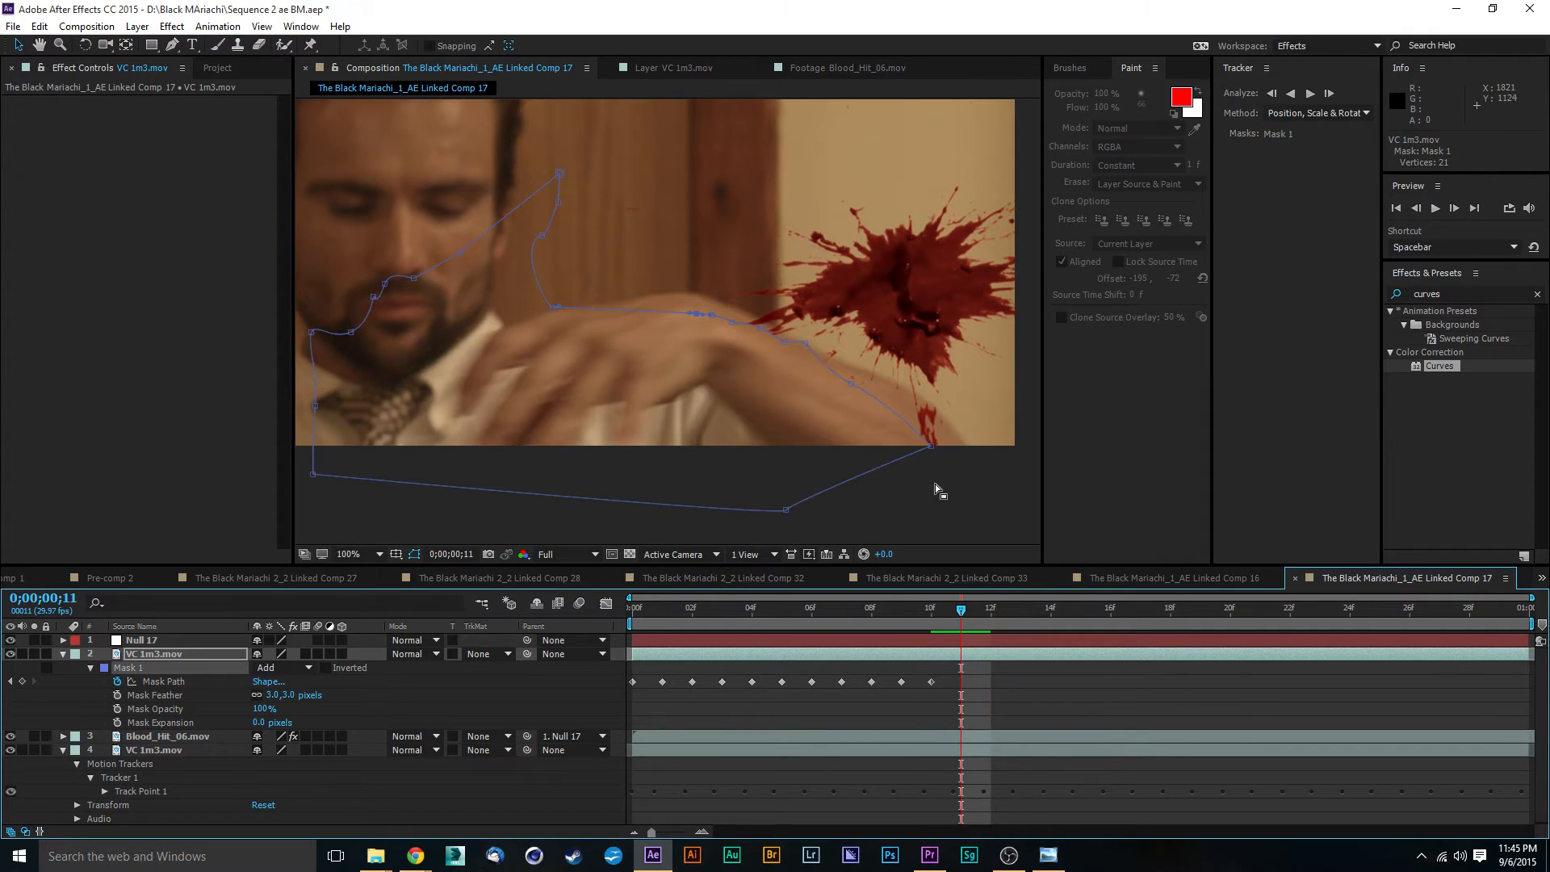
scroll(972, 449, up, 2)
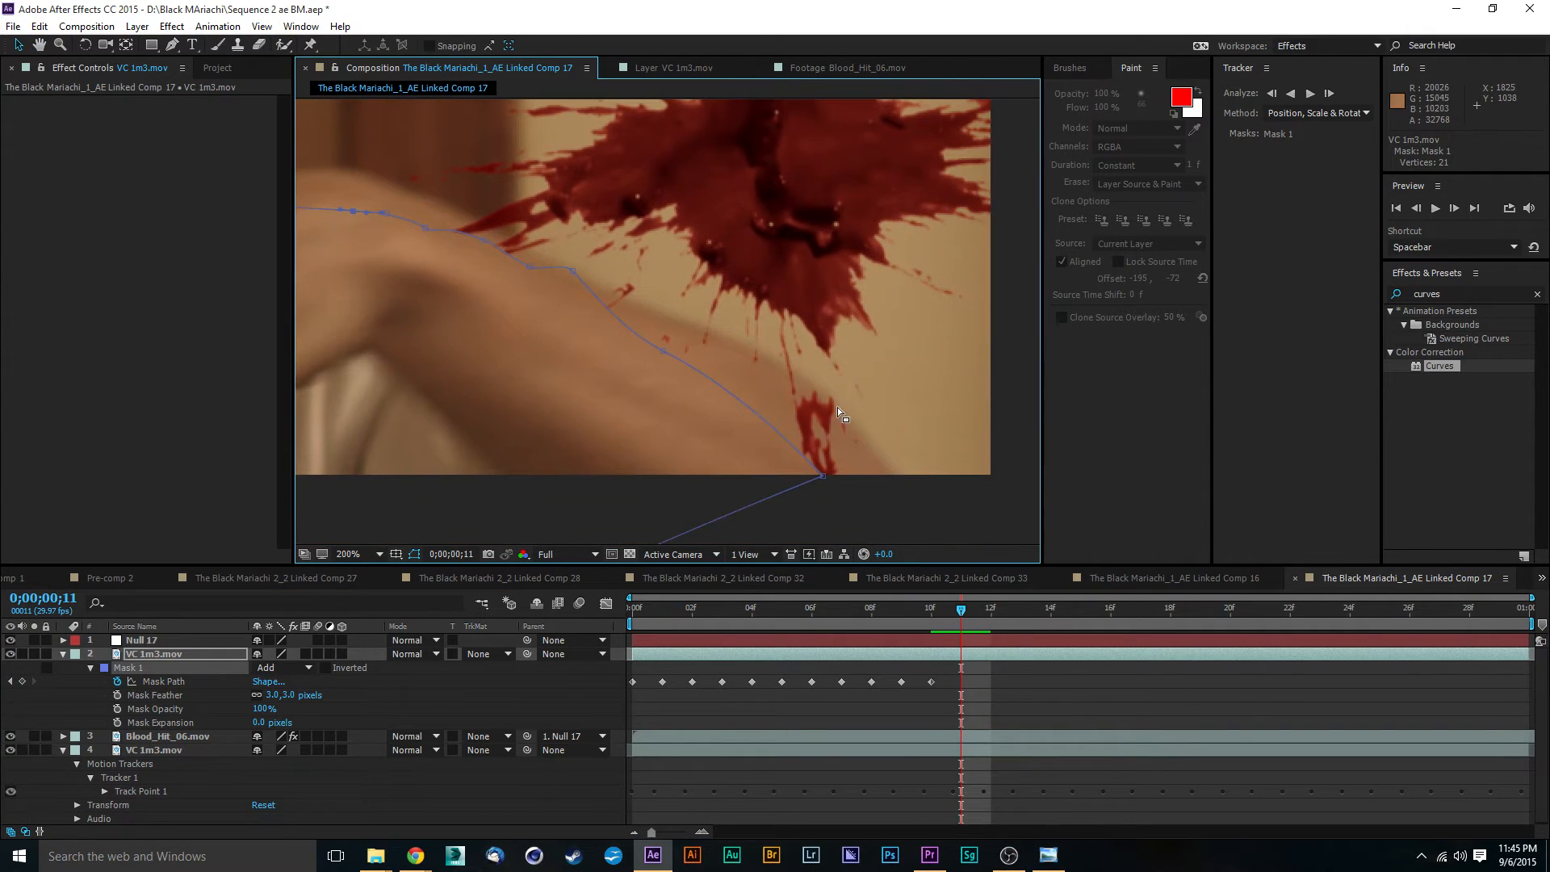
drag(822, 476, 900, 478)
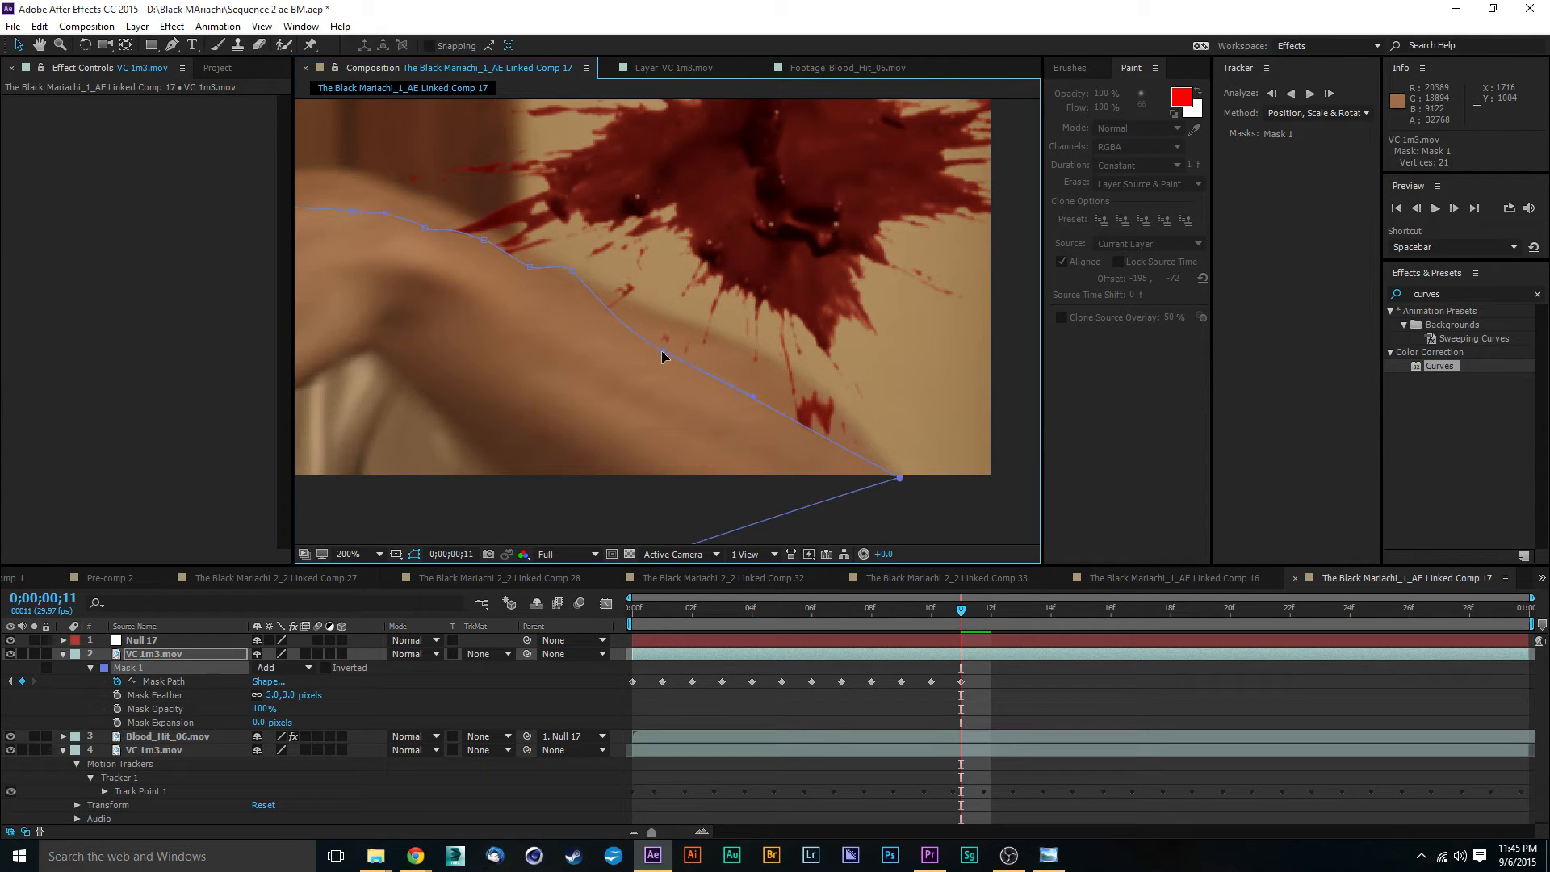
drag(662, 352, 762, 354)
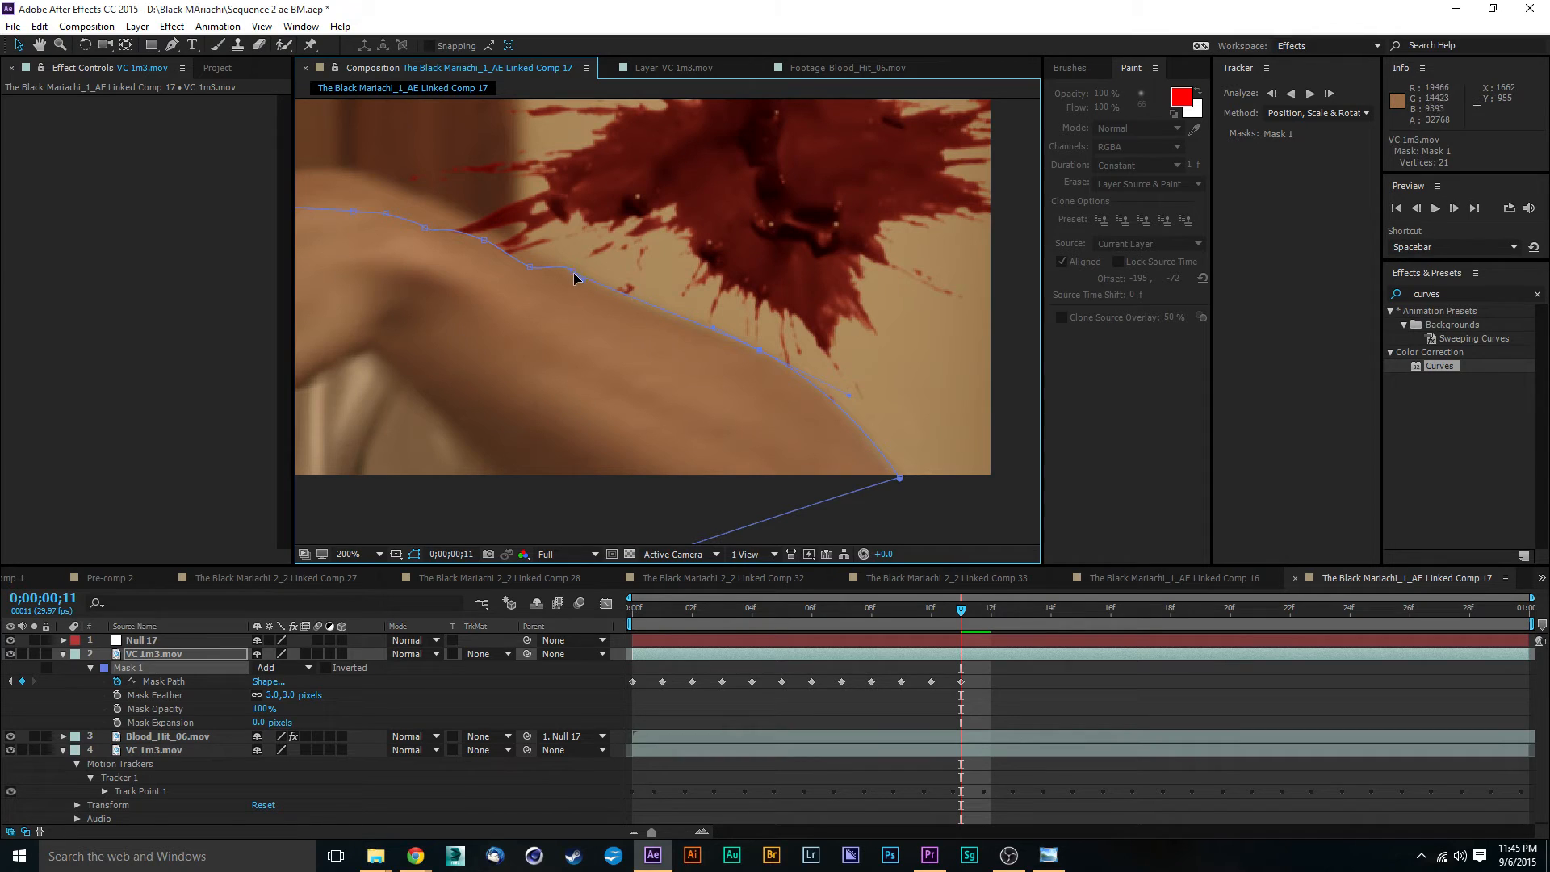
- Fit the Mask 1 points along the back of the hand and the fingers at 0;00;00;11
drag(572, 270, 791, 347)
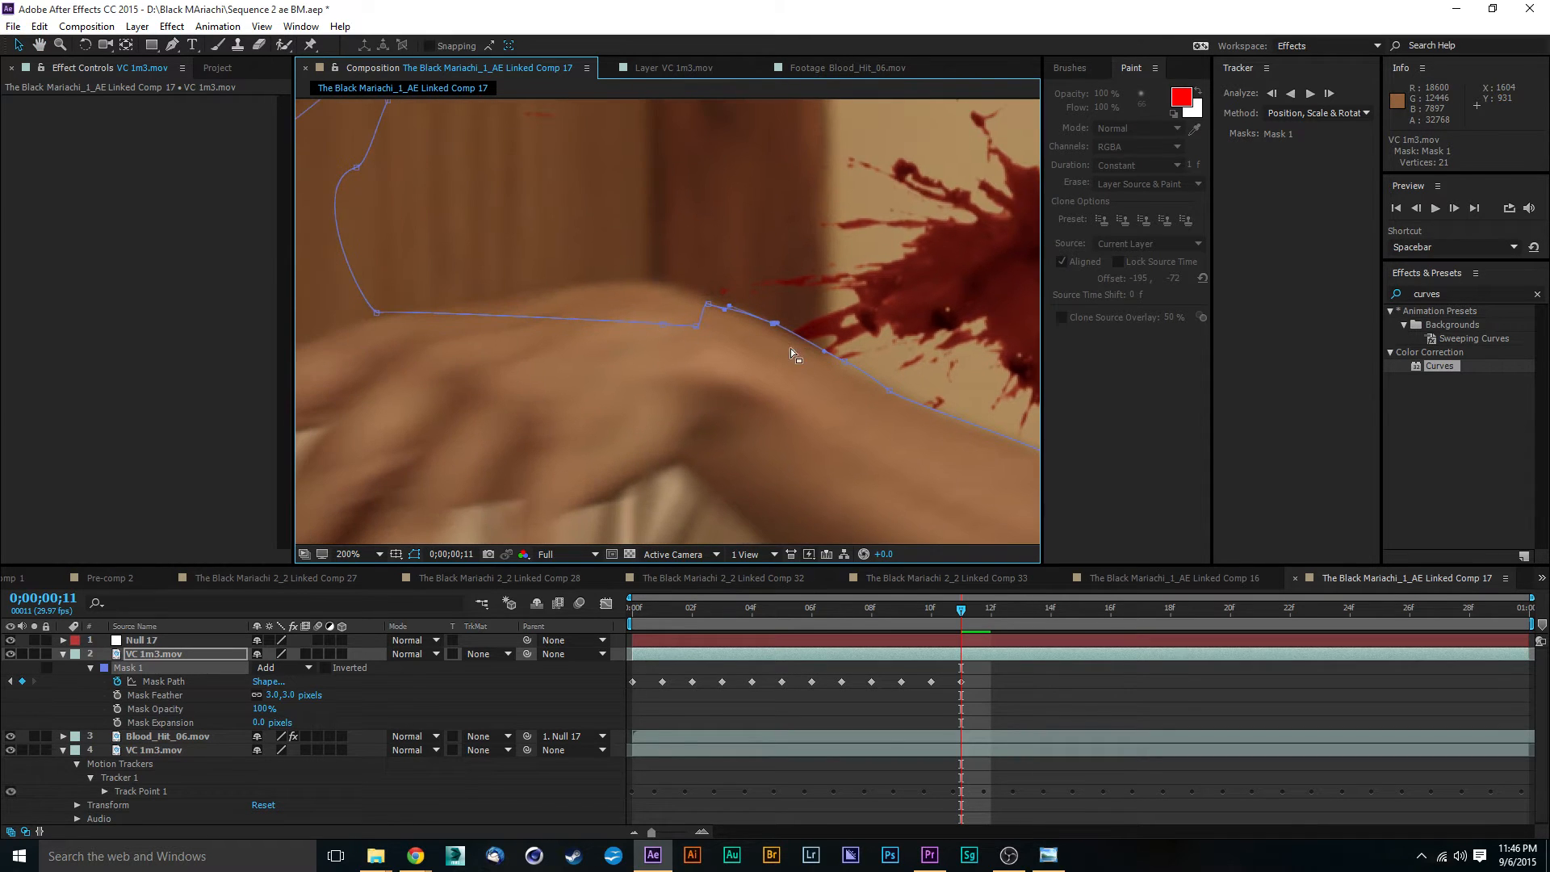
drag(708, 308, 600, 286)
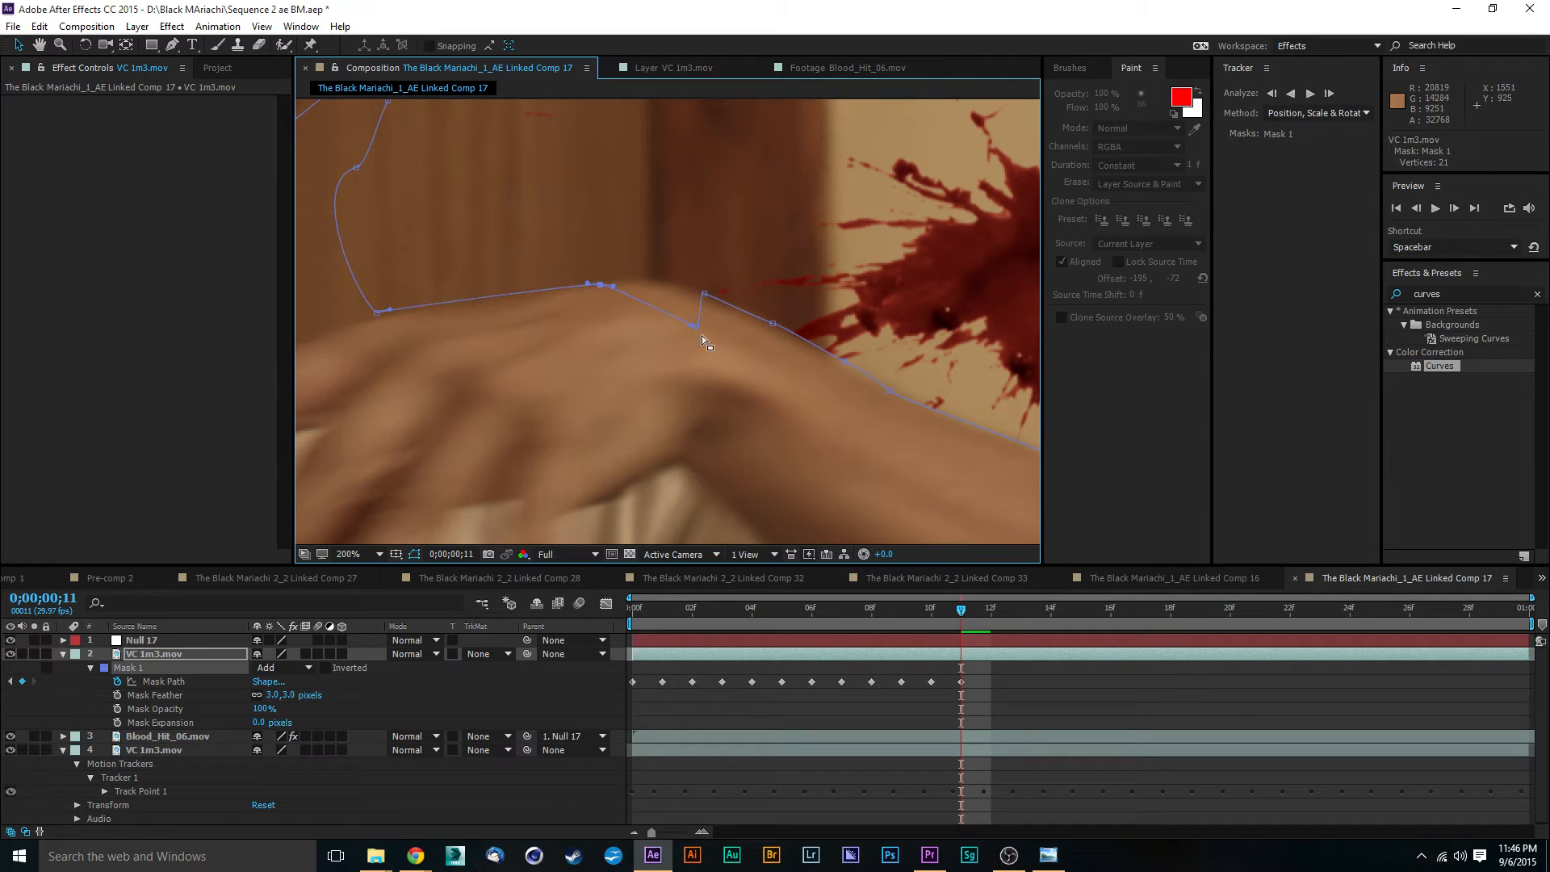
drag(695, 333, 650, 283)
key(alt+Tab)
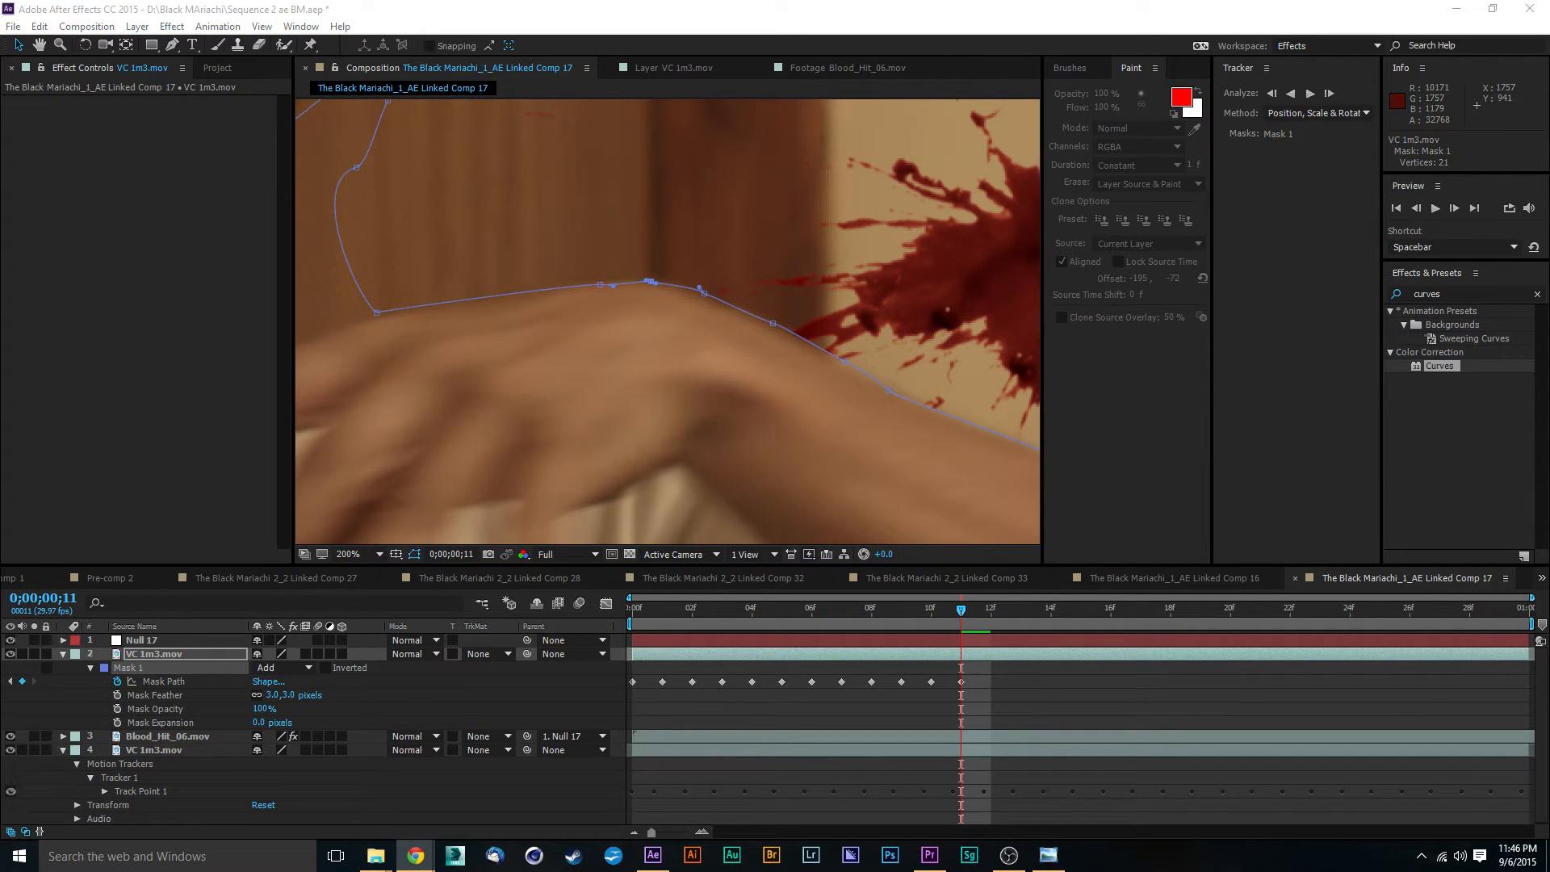
drag(665, 270, 989, 297)
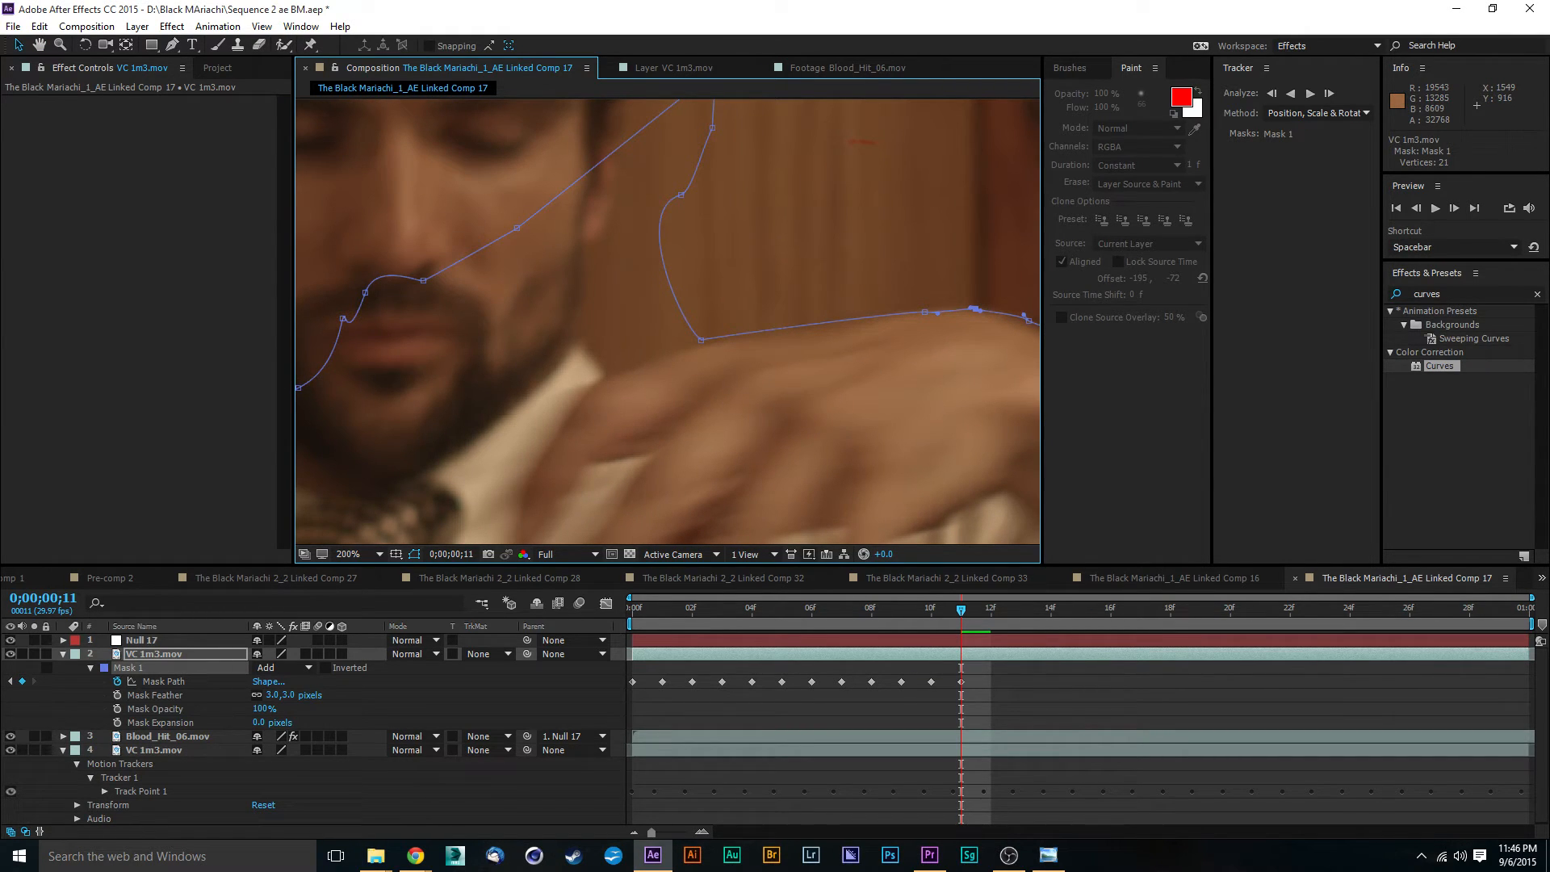
key(alt+Tab)
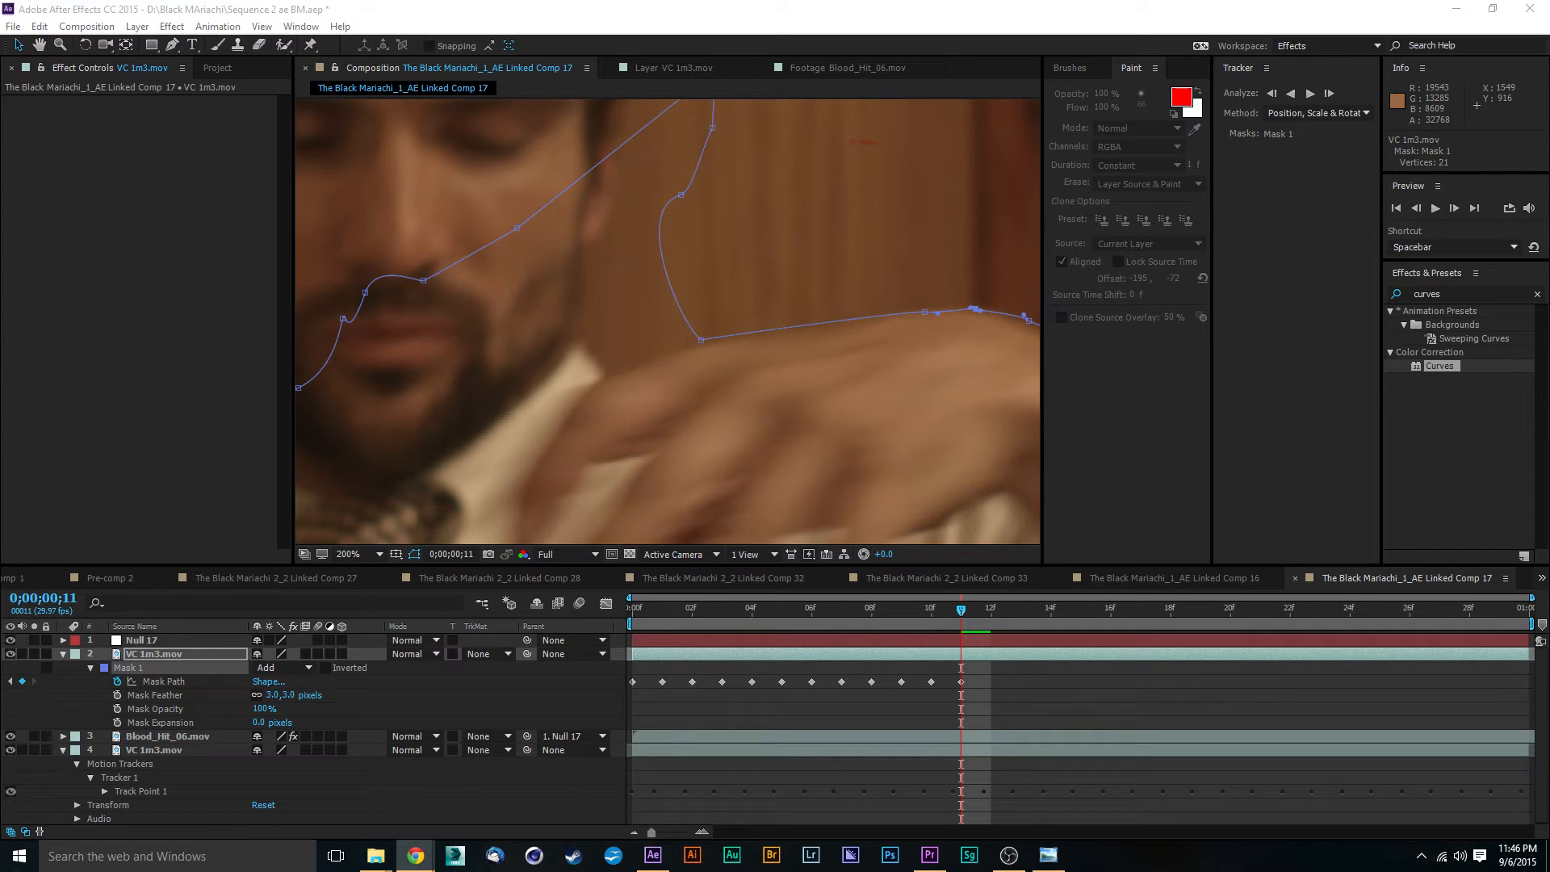
click(924, 315)
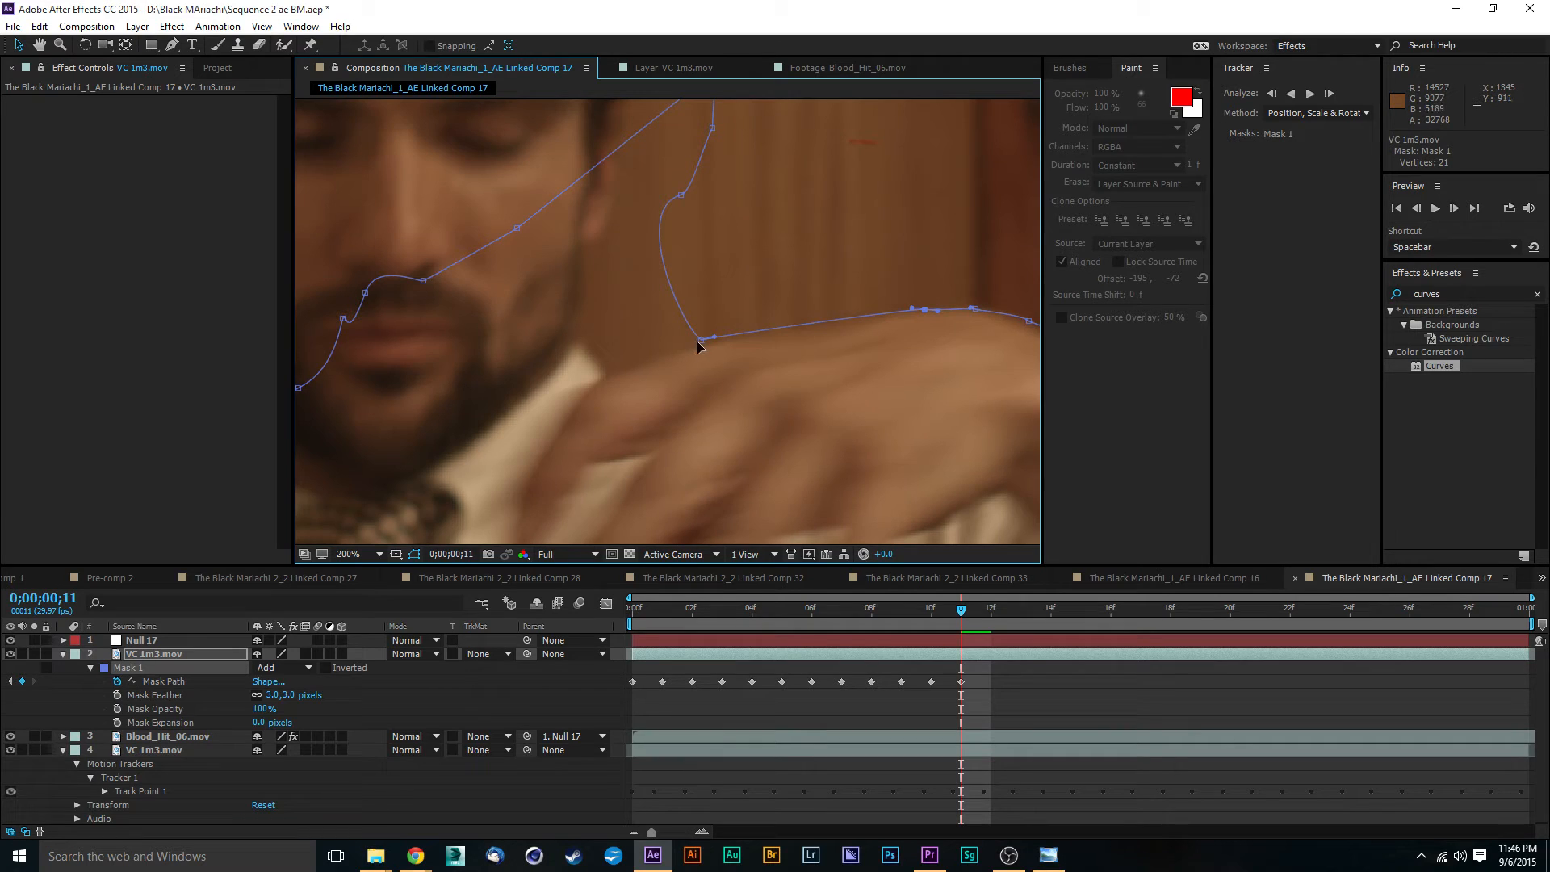
drag(701, 341, 694, 352)
- Pull the Mask 1 points beside the face in to the jaw and neck edge at 0;00;00;11
drag(682, 198, 593, 308)
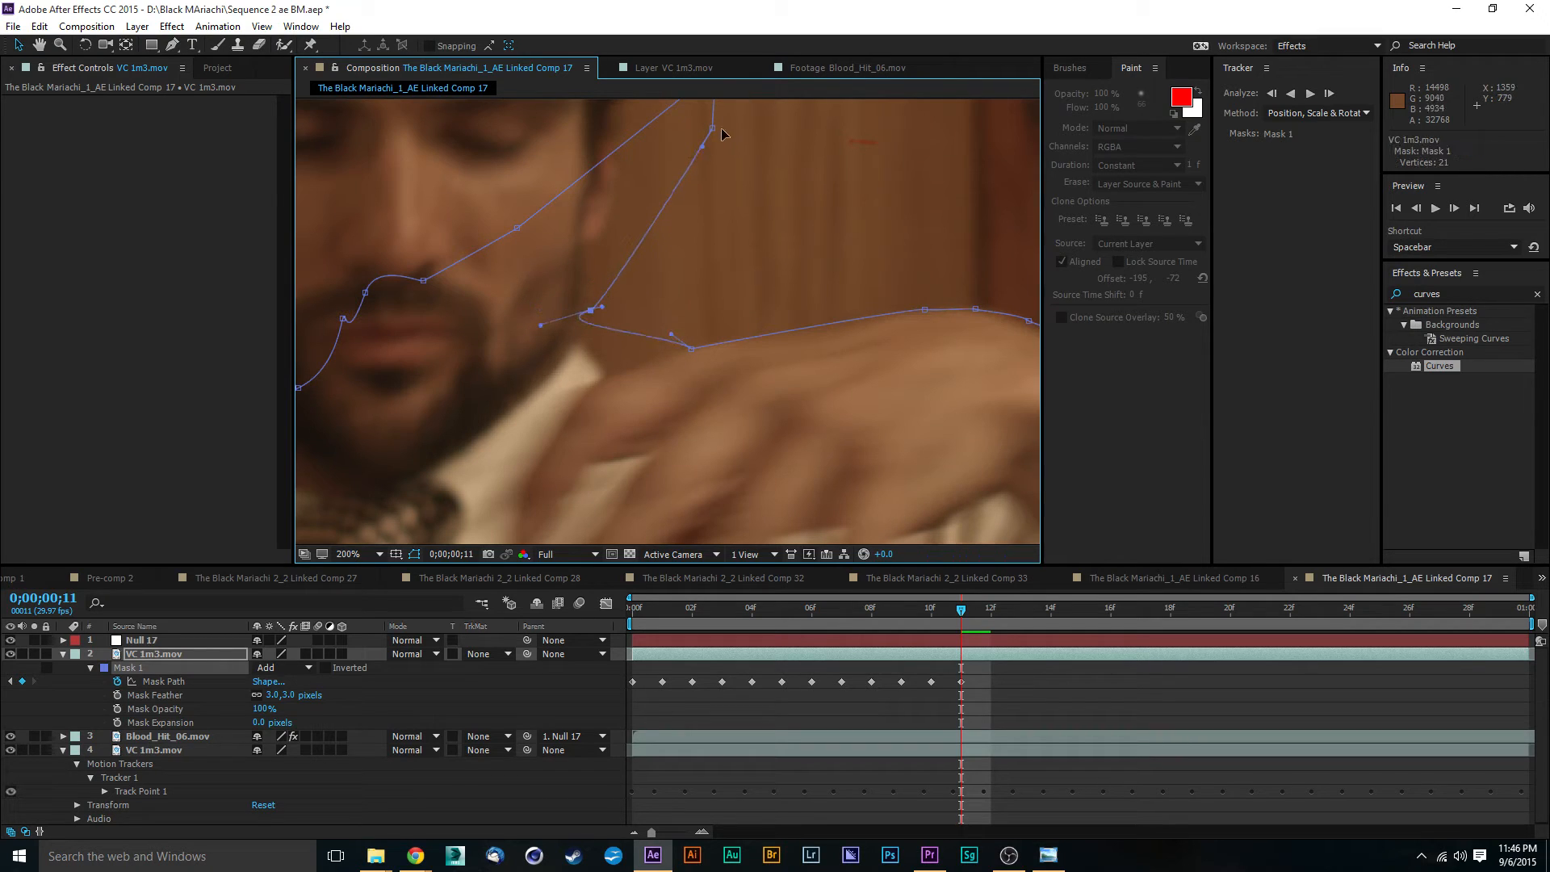
drag(713, 134, 591, 248)
drag(600, 310, 584, 316)
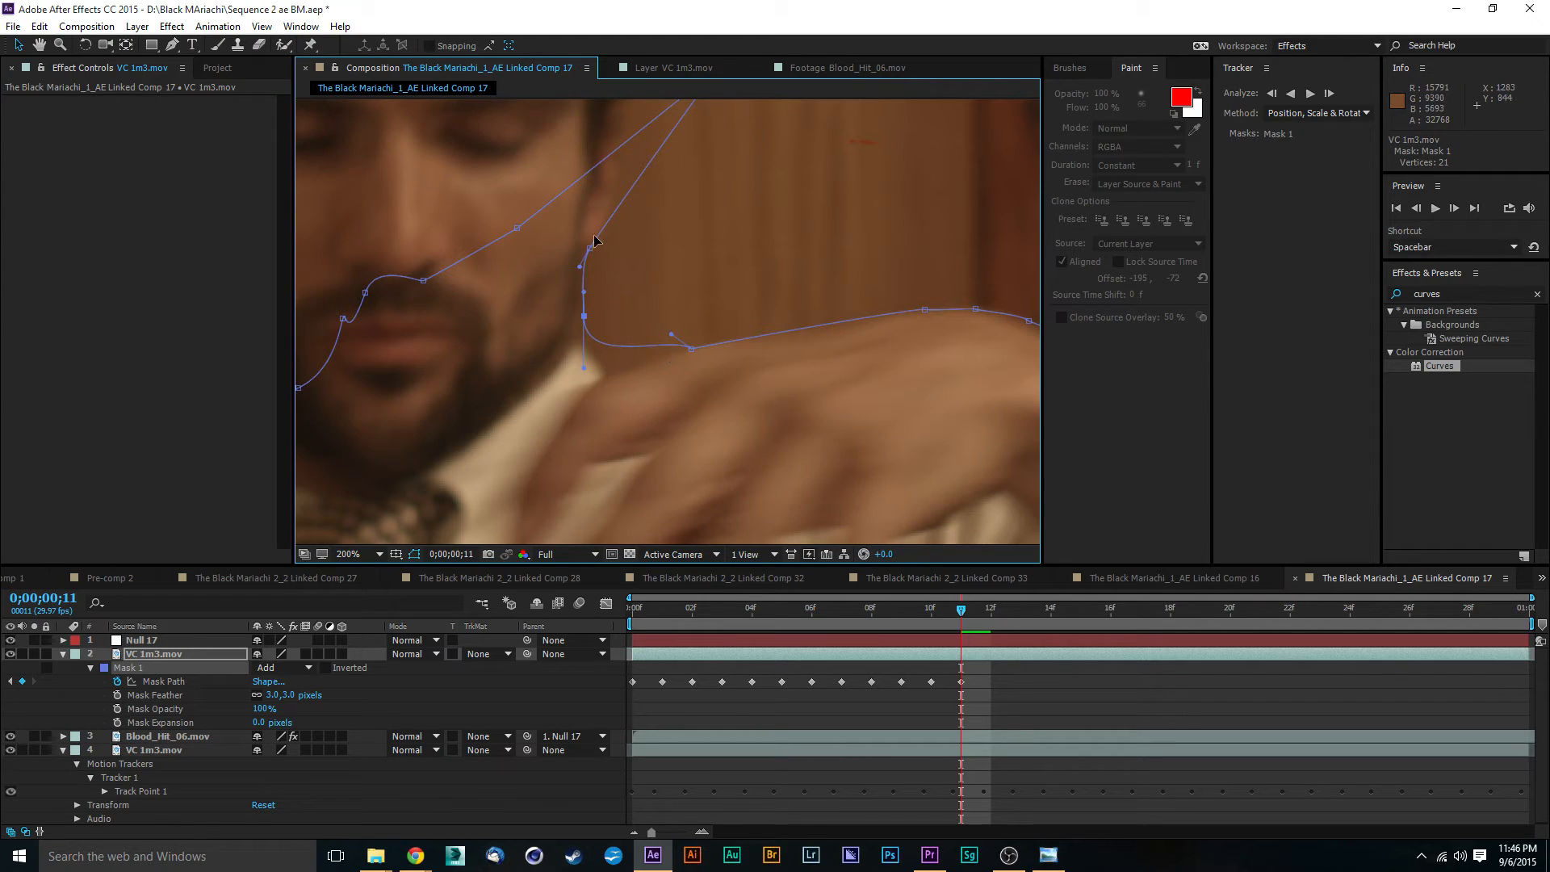
scroll(730, 263, up, 5)
drag(721, 182, 614, 304)
drag(894, 323, 590, 218)
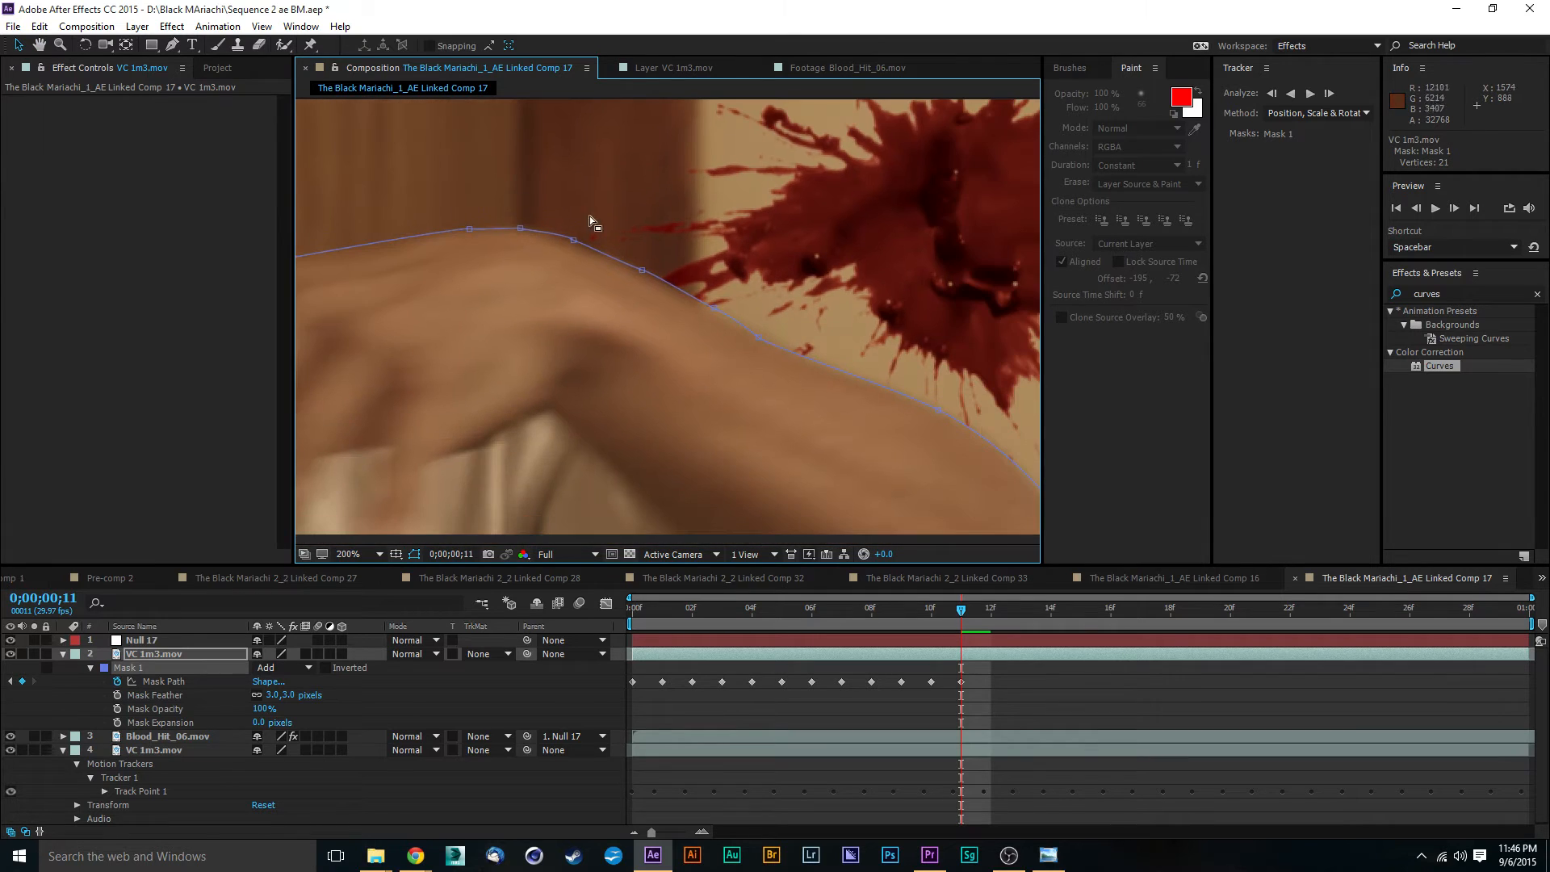
drag(793, 327, 733, 284)
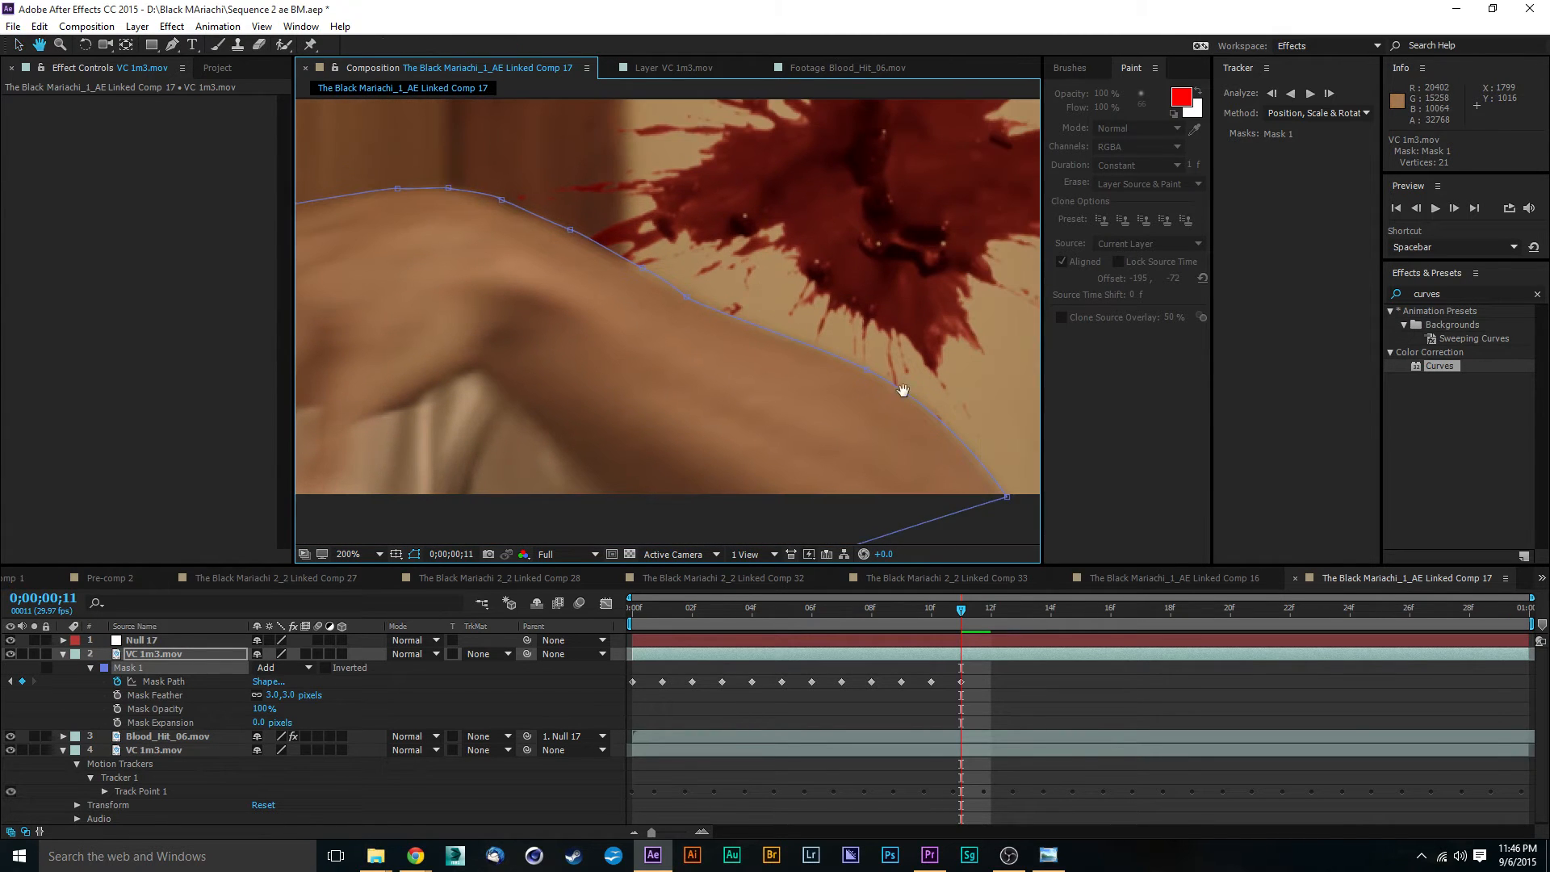
drag(899, 387, 774, 324)
- At 0;00;00;12, move the bottom corner and the forearm points of Mask 1 out to the arm's outer edge
drag(962, 624, 990, 622)
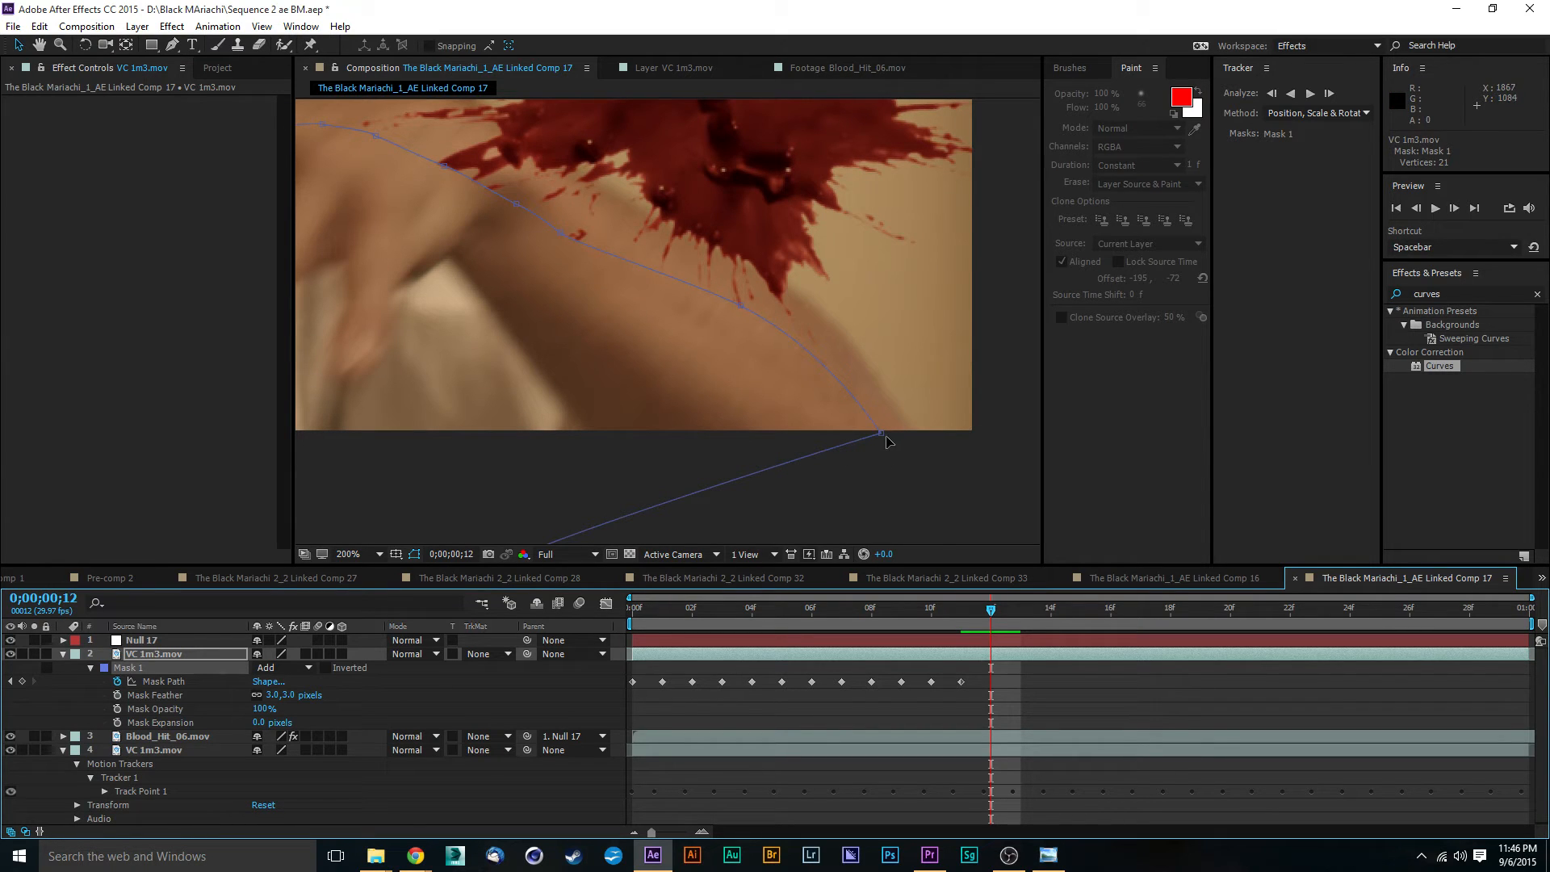
drag(883, 436, 917, 437)
drag(741, 307, 764, 270)
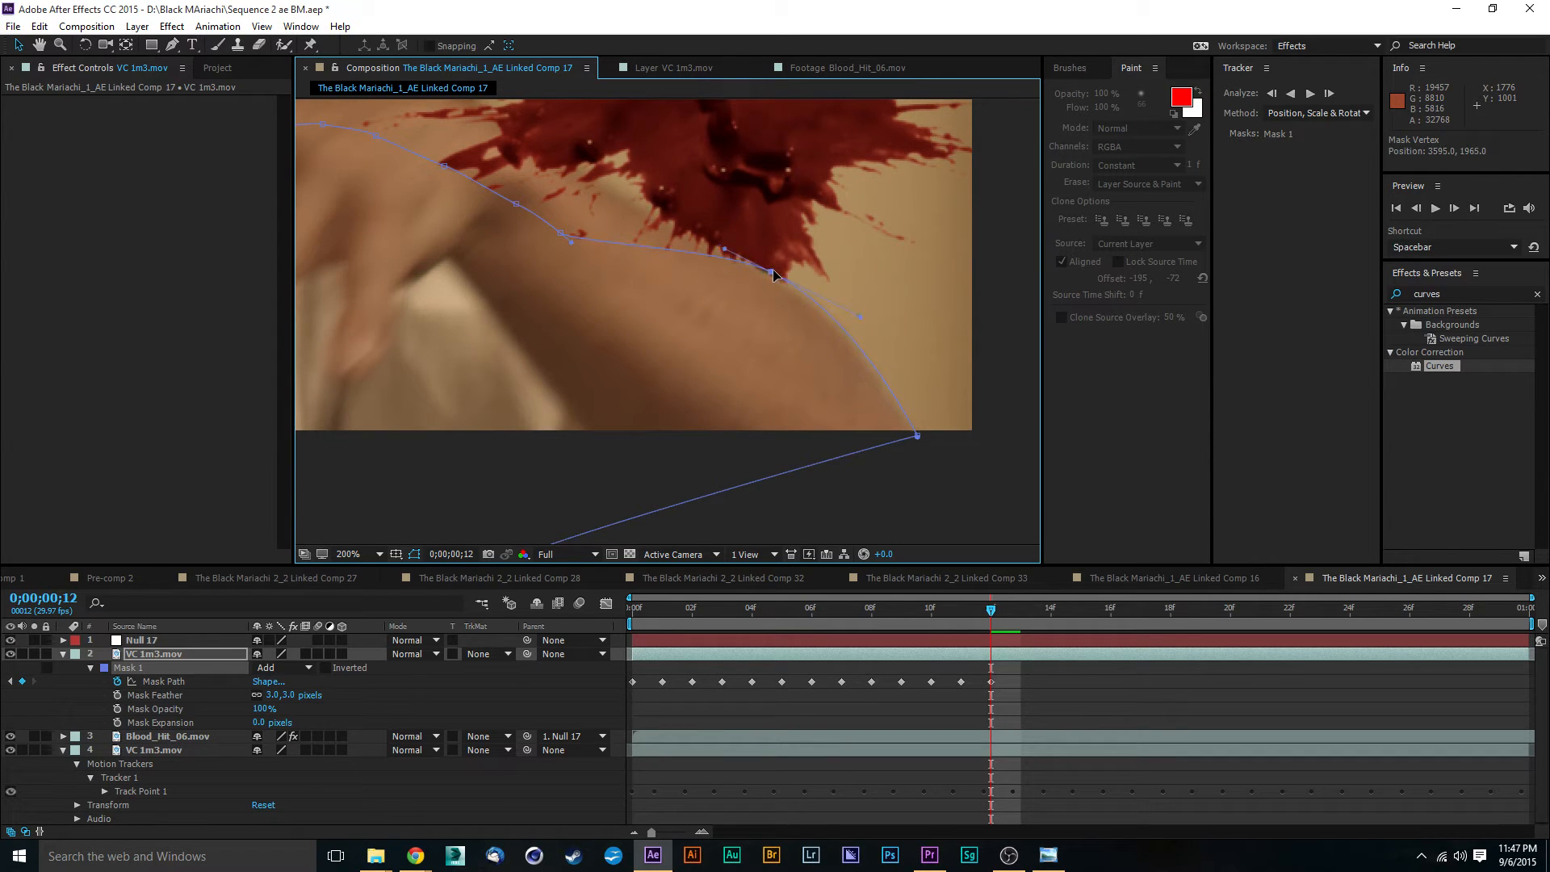
drag(680, 199, 718, 359)
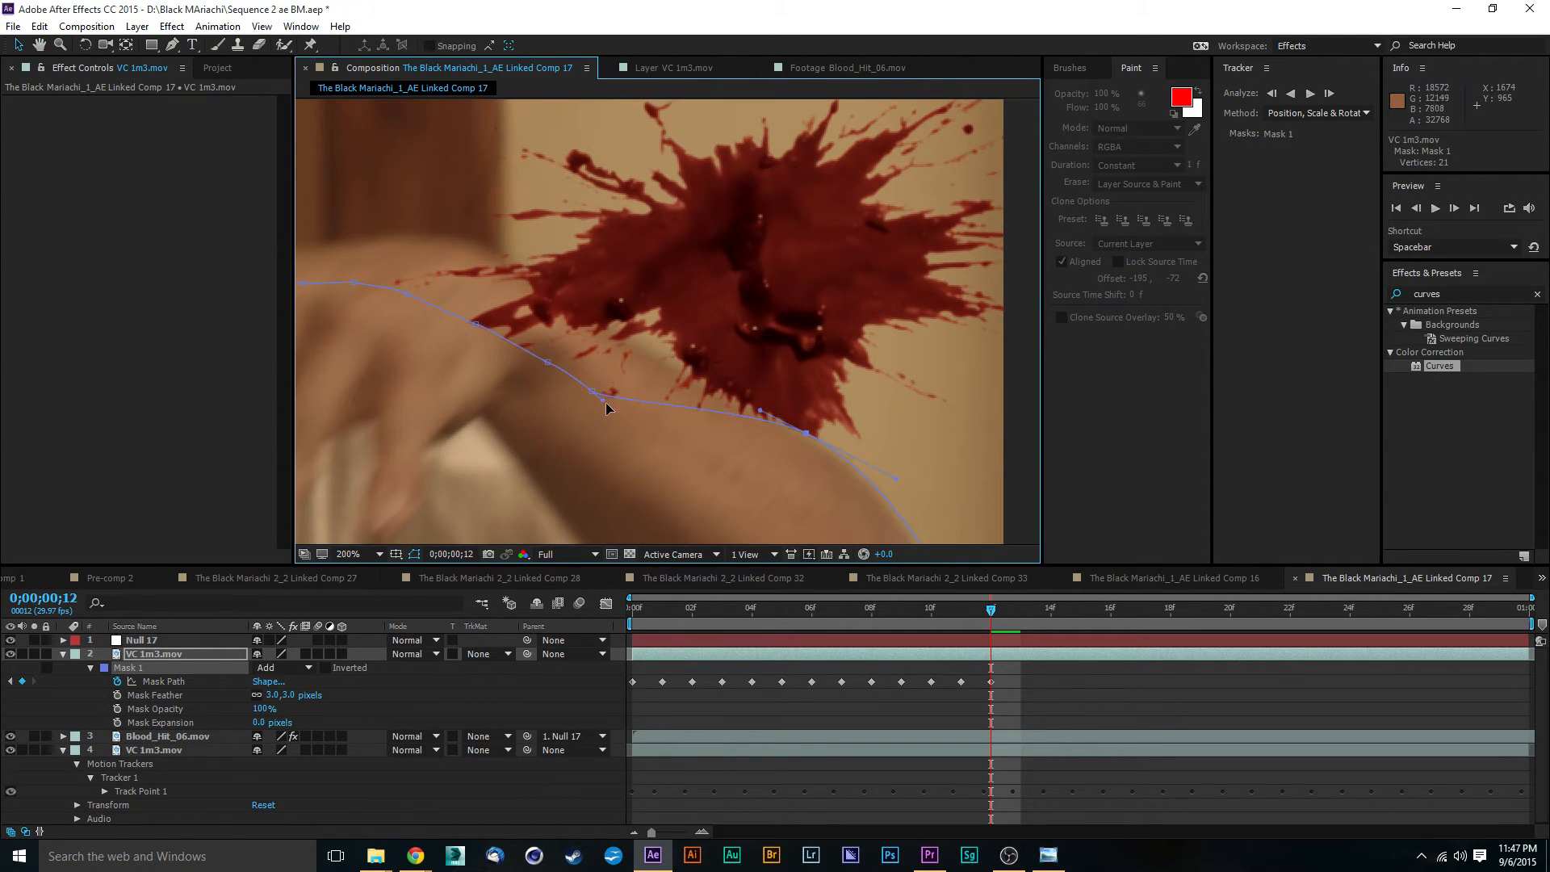
drag(595, 395, 607, 327)
drag(633, 411, 702, 481)
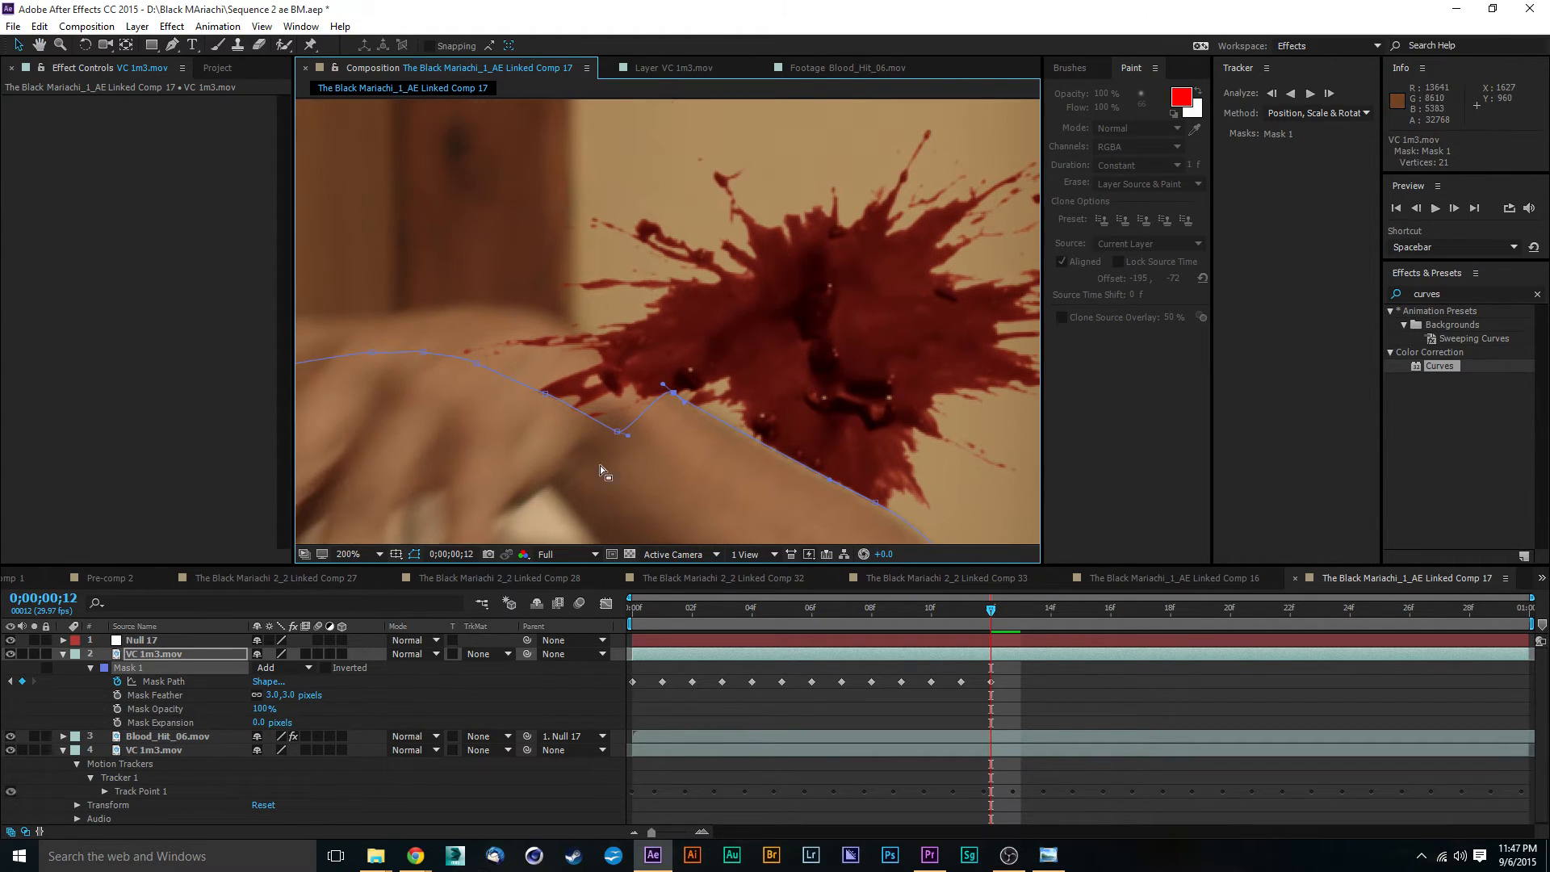
- Move the Mask 1 wrist point onto the upper edge of the wrist at 0;00;00;12 and adjust its curve
drag(617, 435, 581, 337)
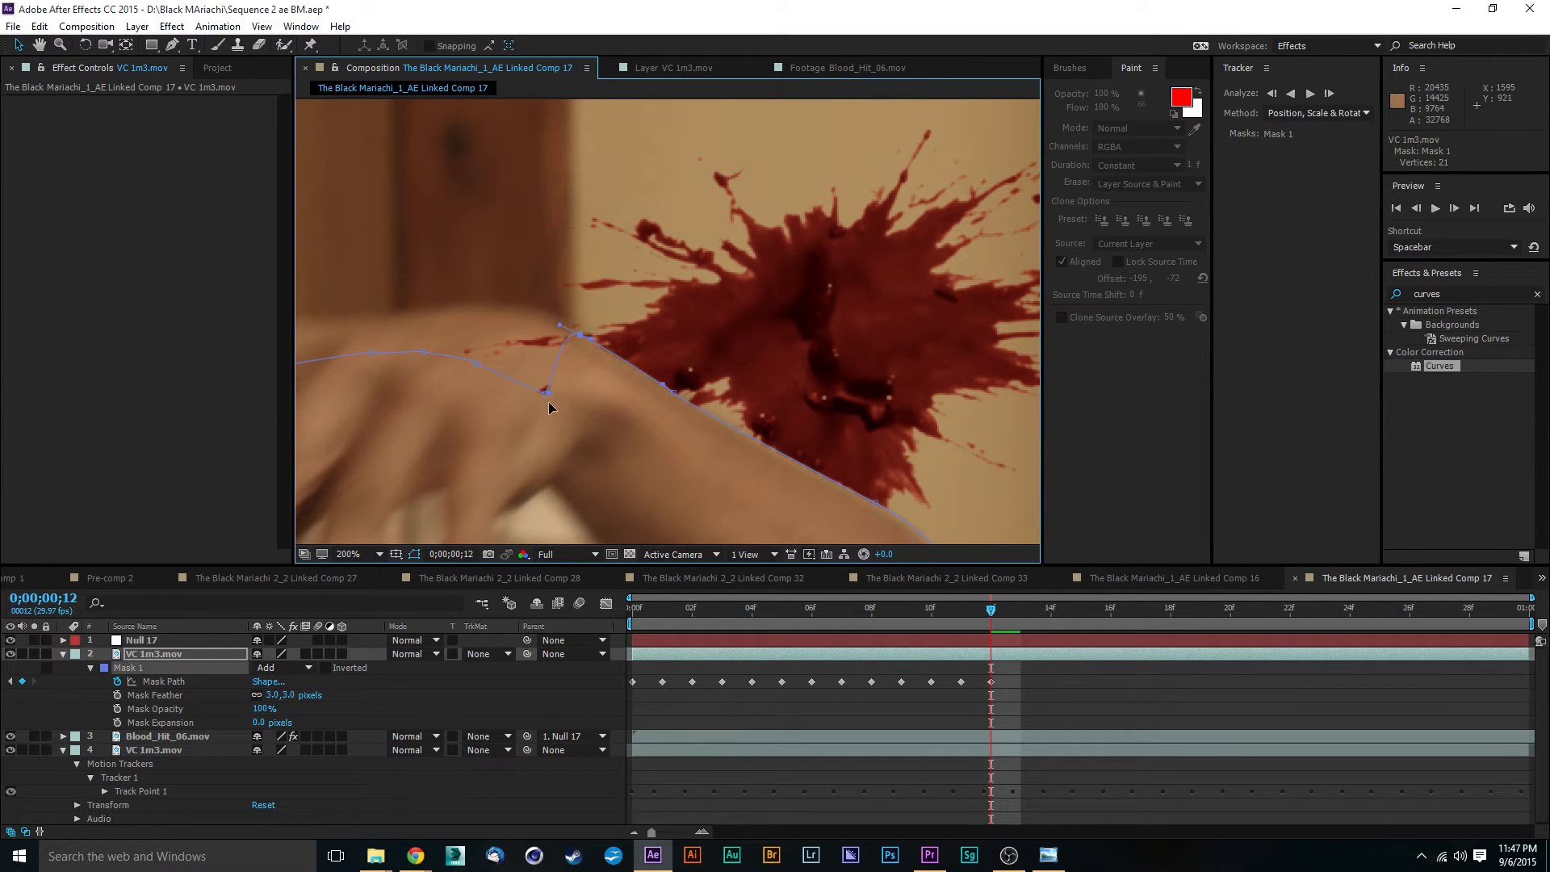
drag(545, 399, 533, 317)
scroll(598, 370, down, 4)
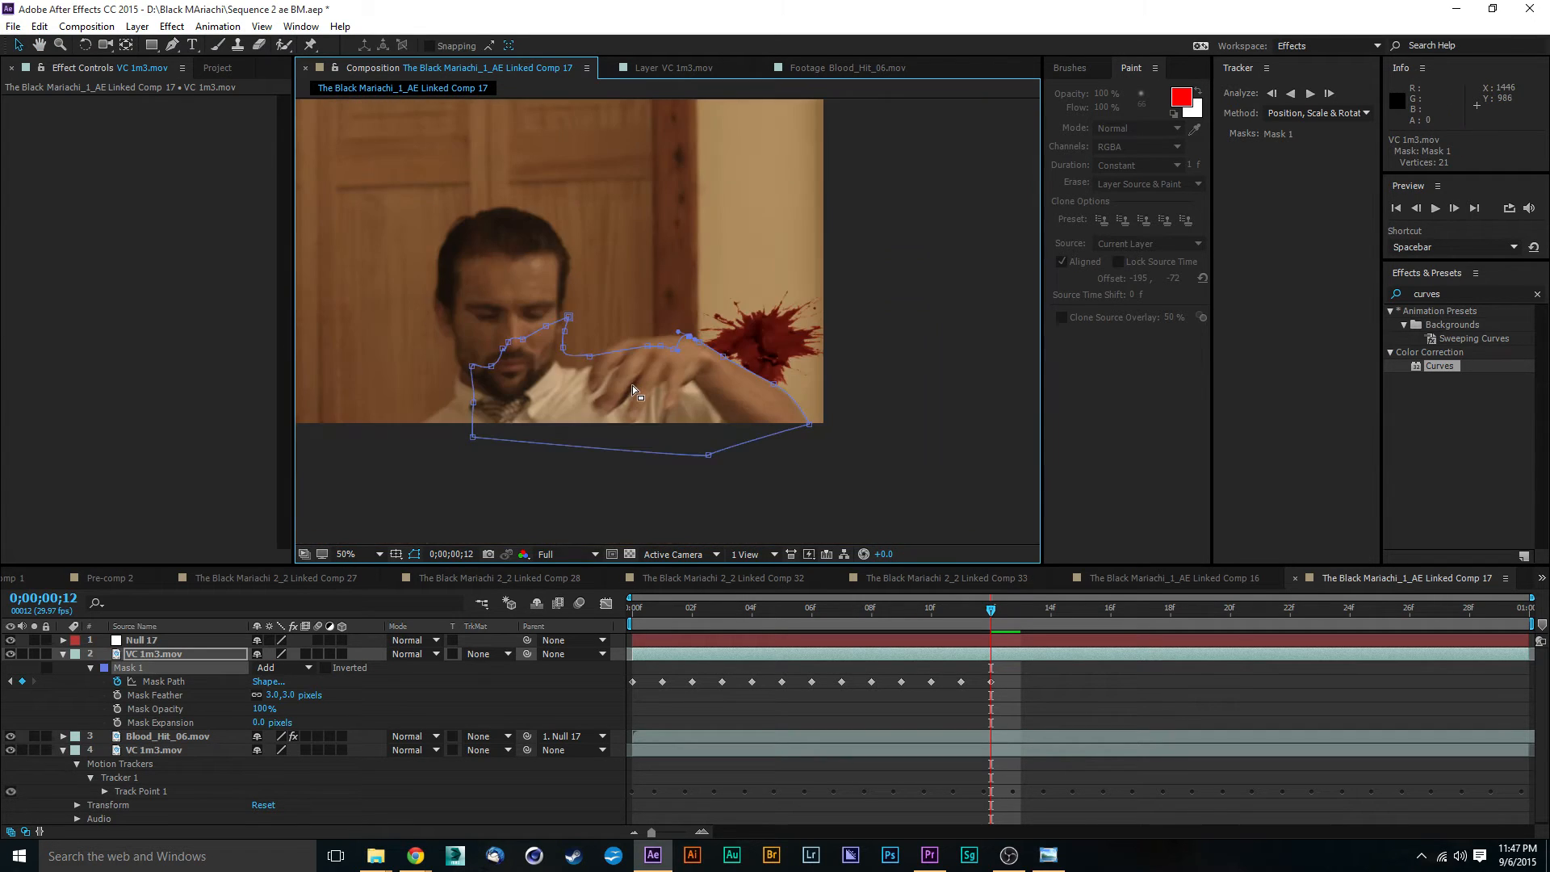
scroll(631, 385, down, 1)
scroll(637, 375, up, 3)
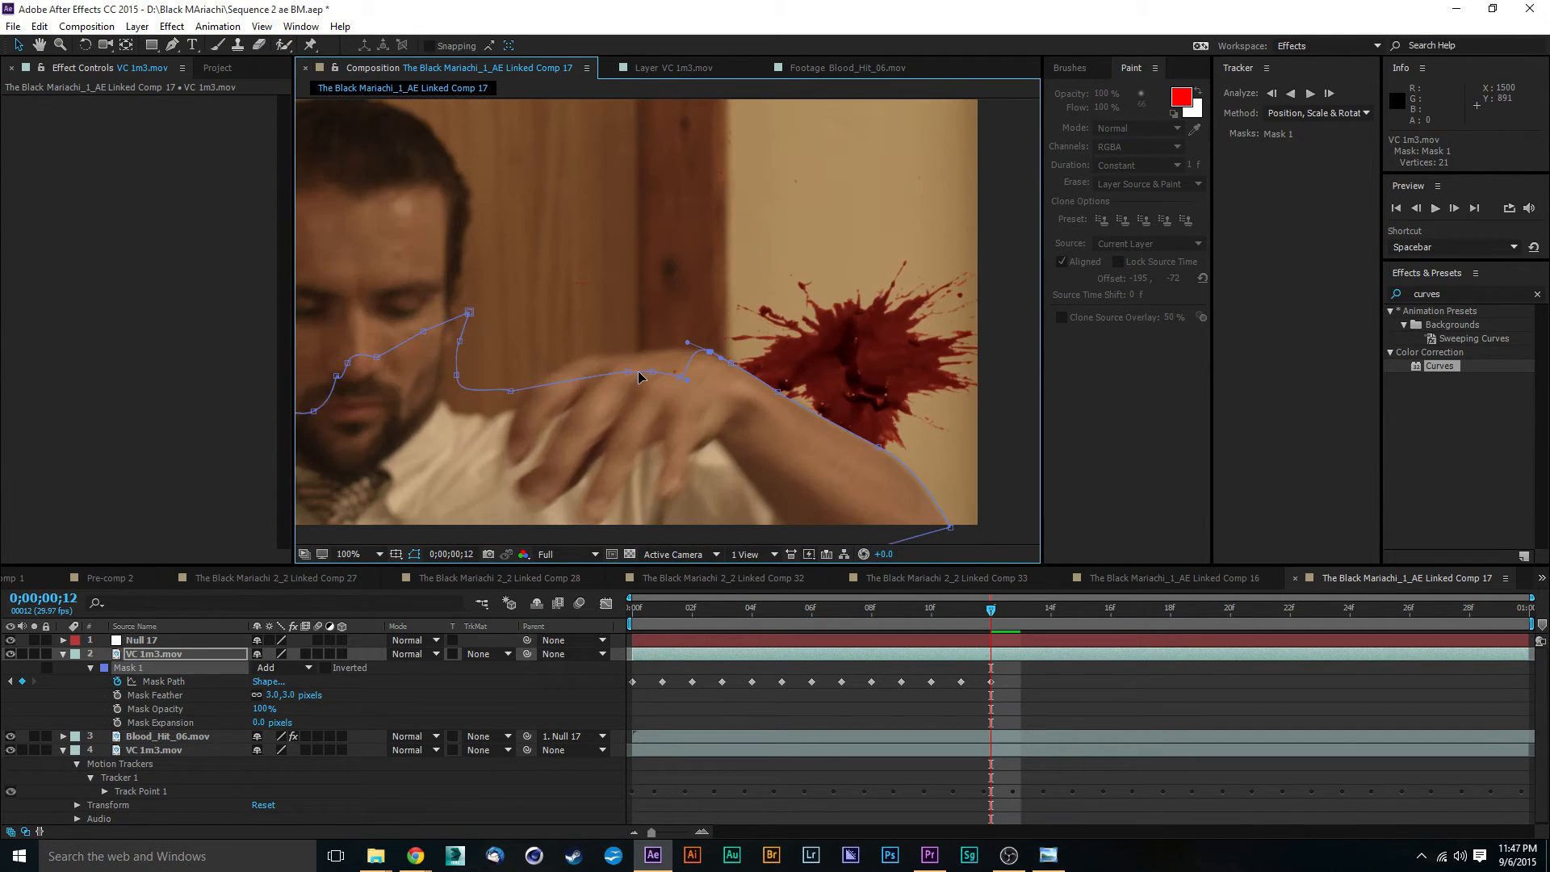
scroll(638, 375, up, 2)
scroll(670, 351, up, 2)
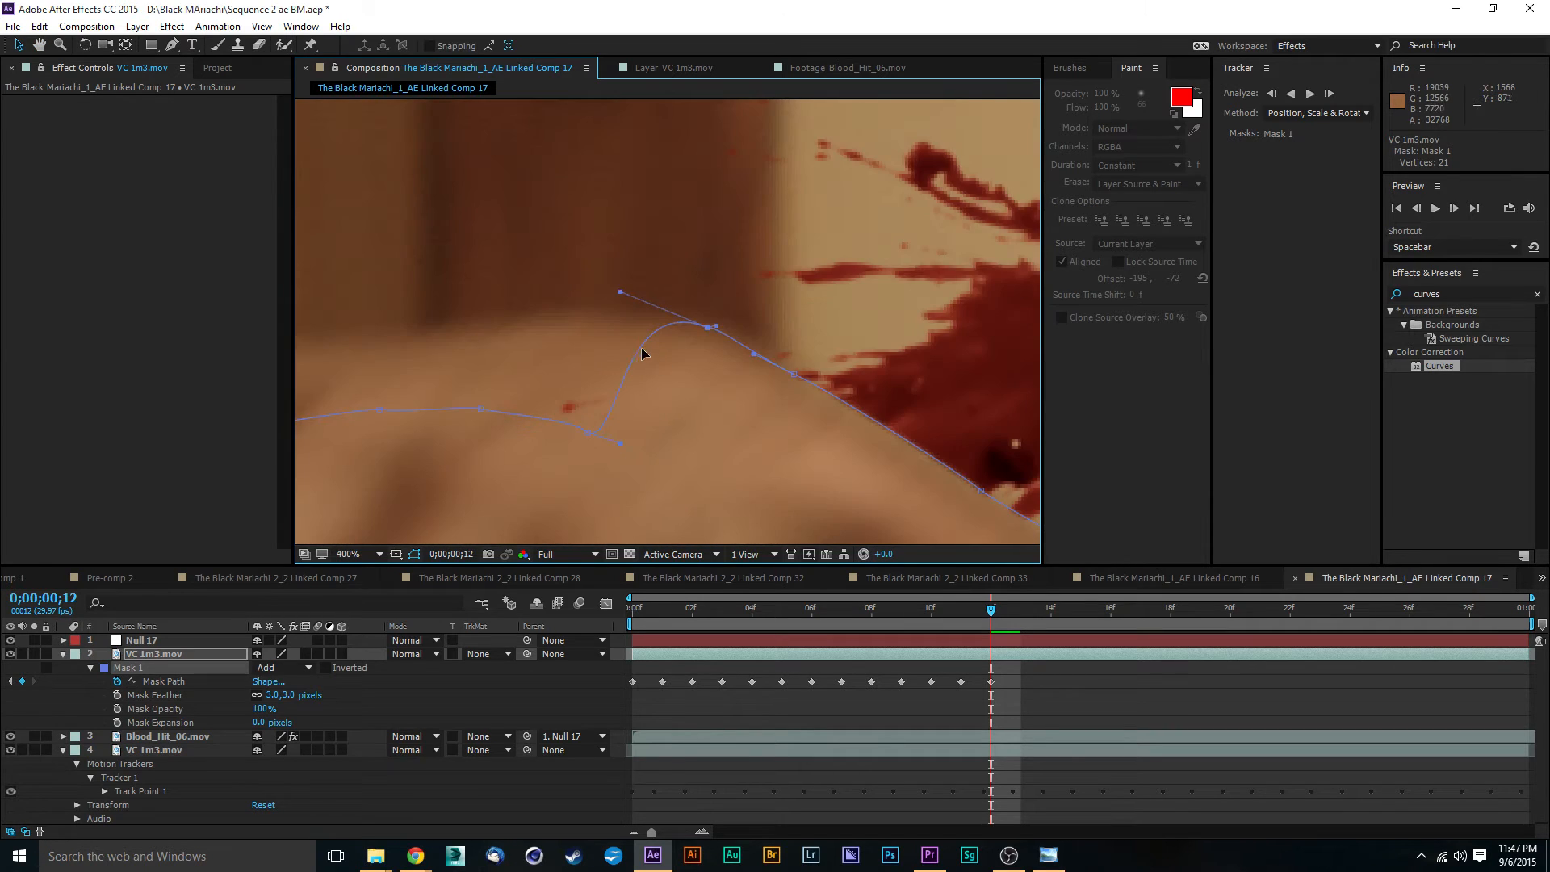
scroll(642, 353, down, 4)
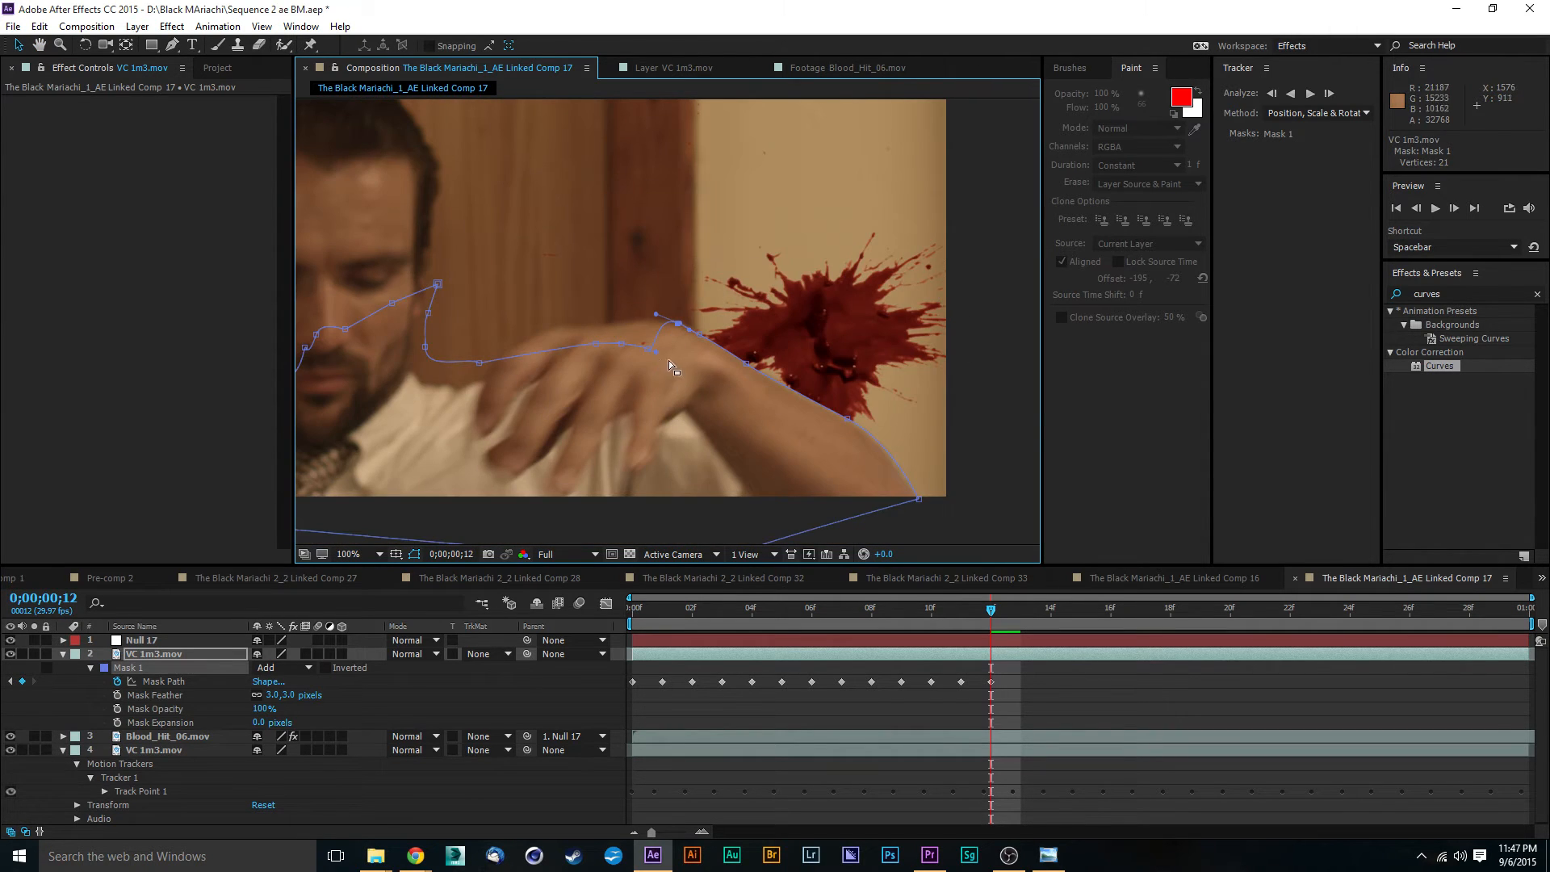
scroll(669, 360, up, 4)
- Raise the remaining Mask 1 hand points onto the top of the hand and knuckles at 0;00;00;12
drag(590, 434, 550, 314)
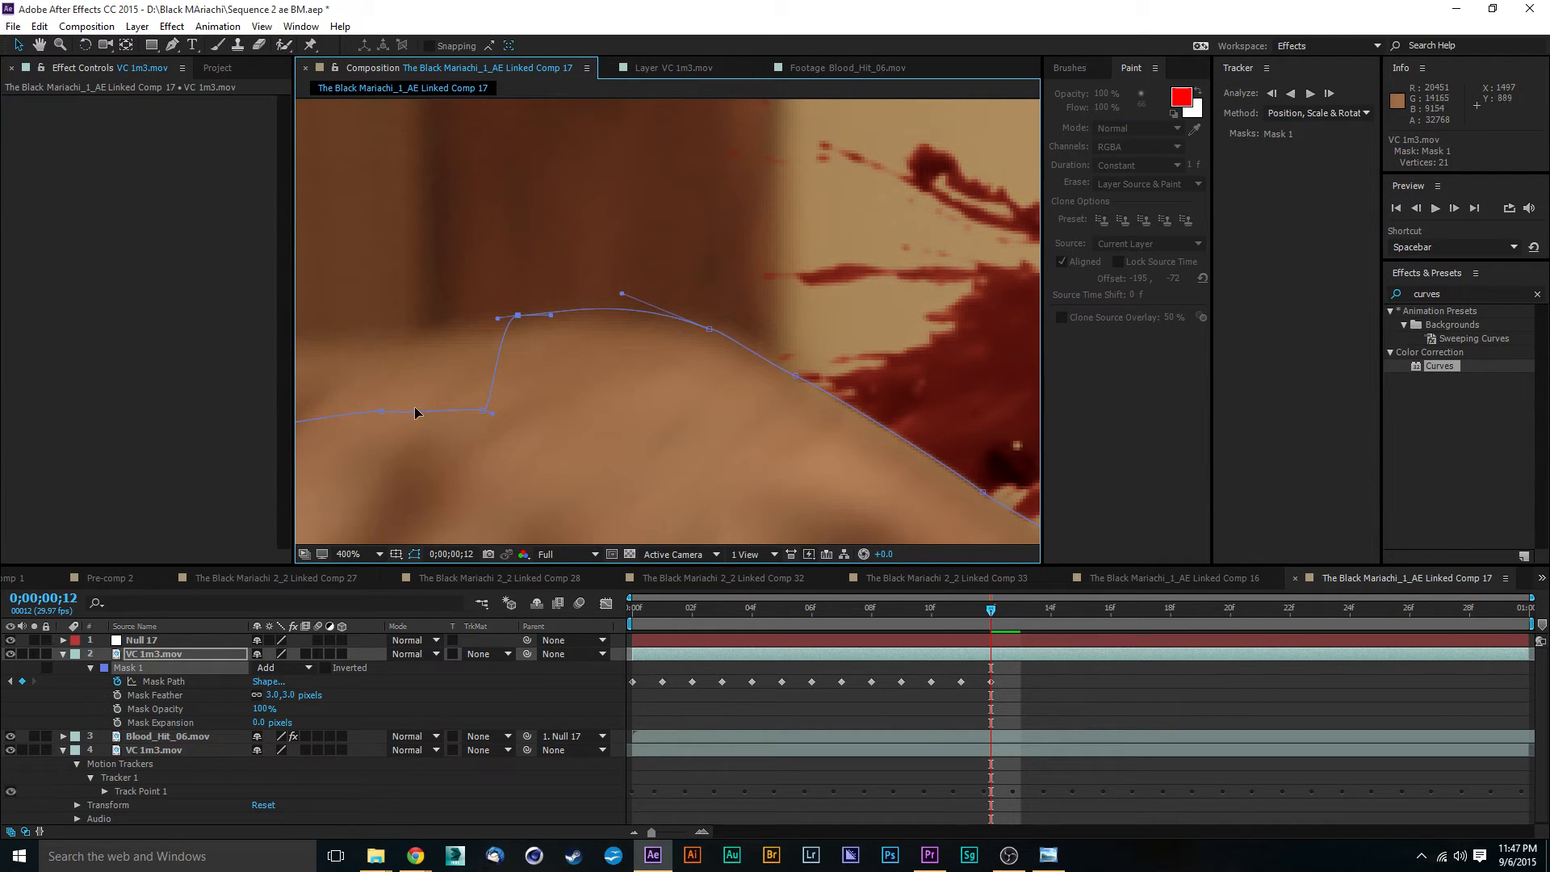
drag(484, 410, 431, 327)
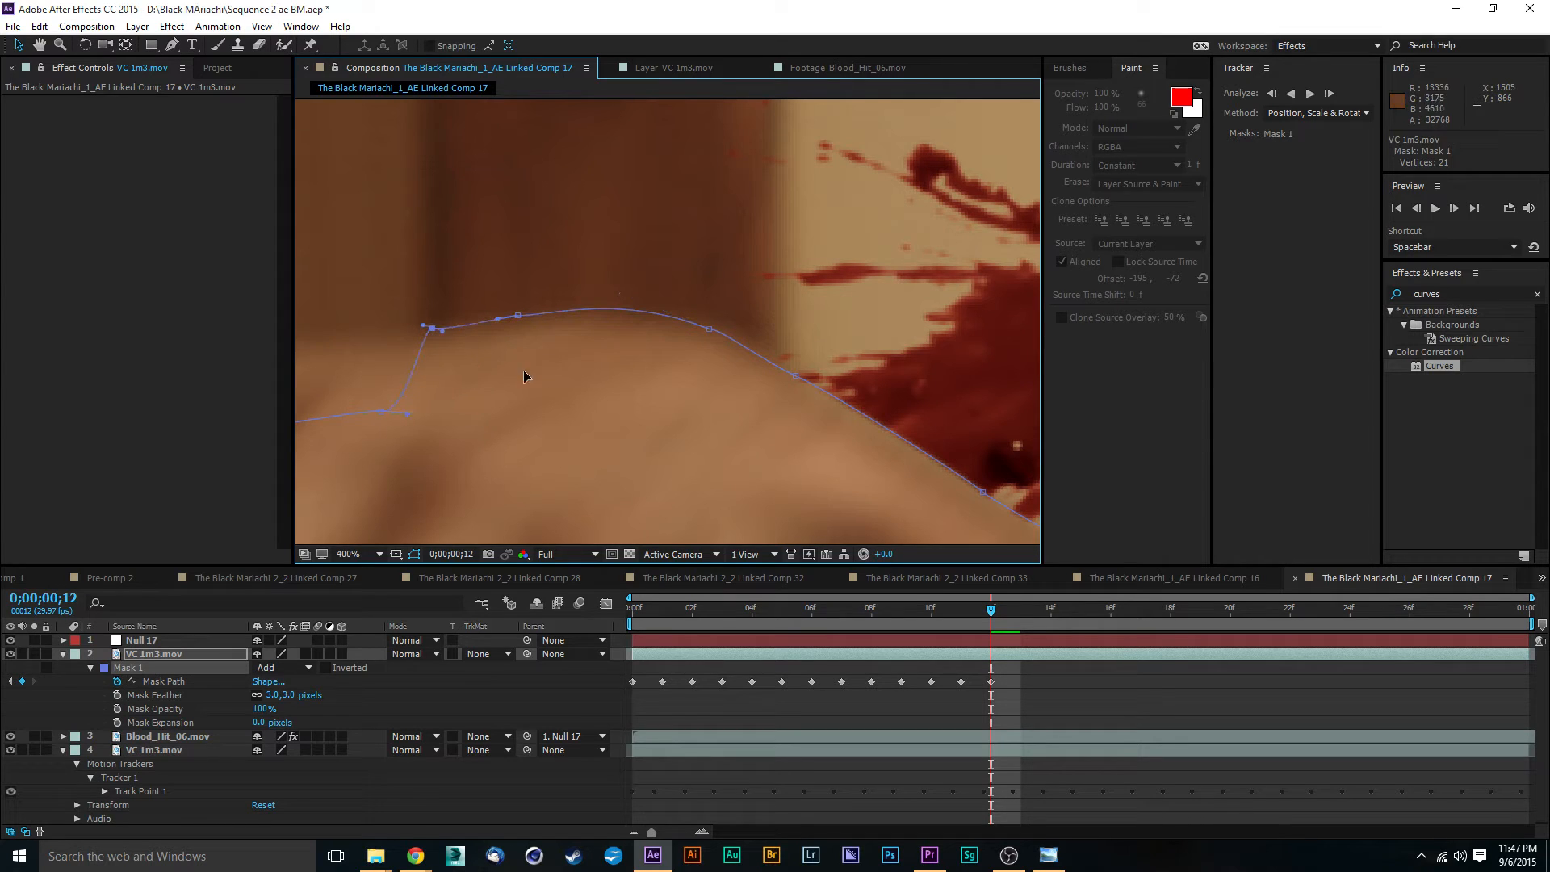
scroll(508, 399, down, 1)
drag(509, 399, 618, 319)
drag(413, 399, 535, 337)
drag(956, 513, 661, 351)
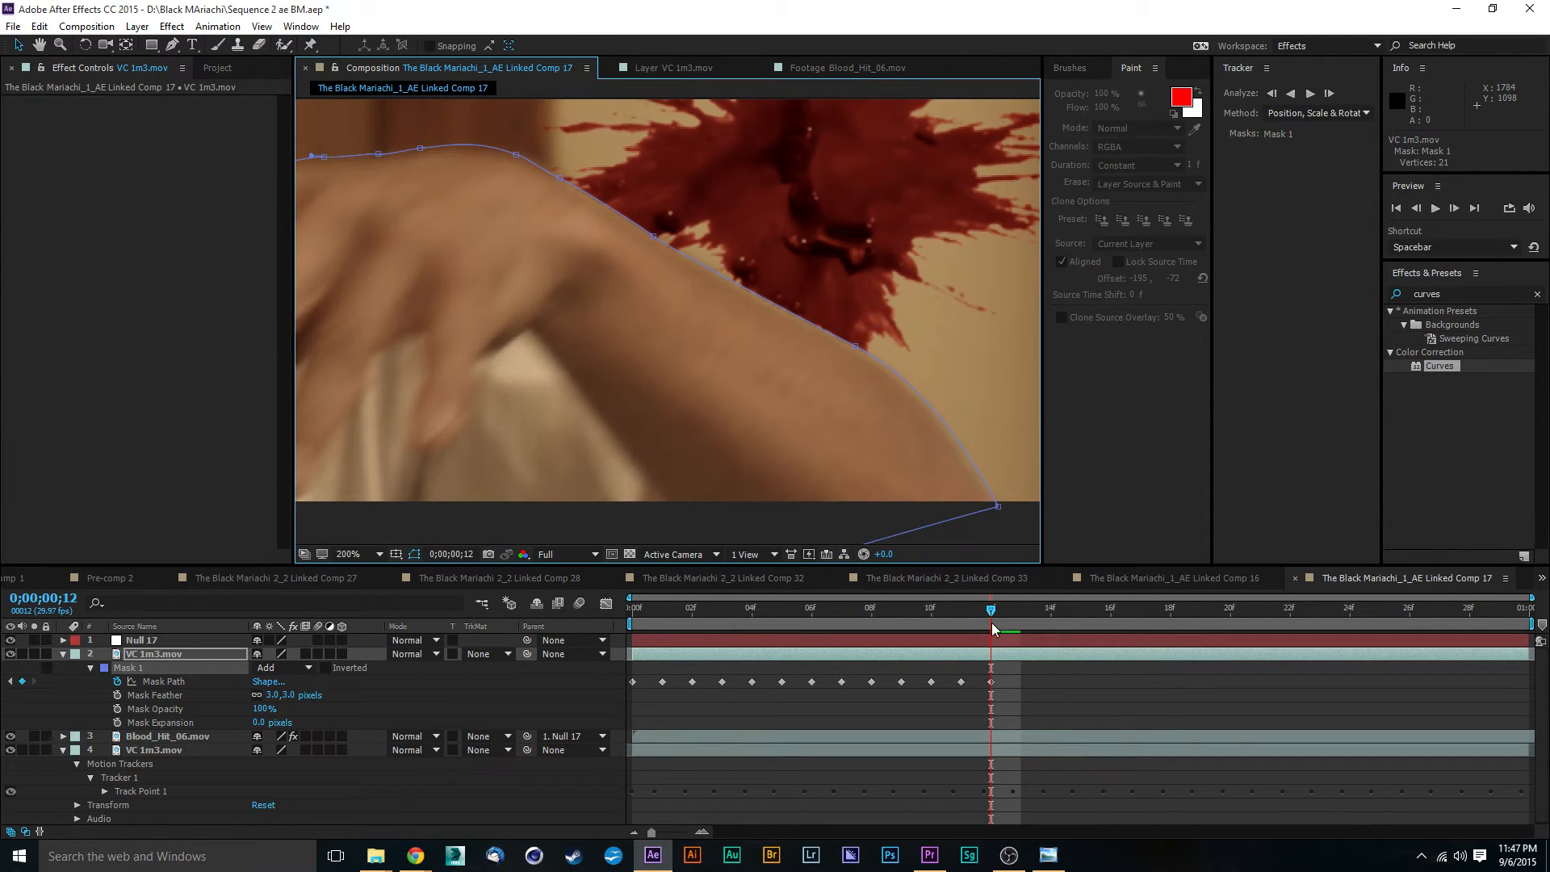
- At 0;00;00;13, move the Mask 1 points along the forearm onto its outer edge up to the wrist
drag(991, 612, 1021, 613)
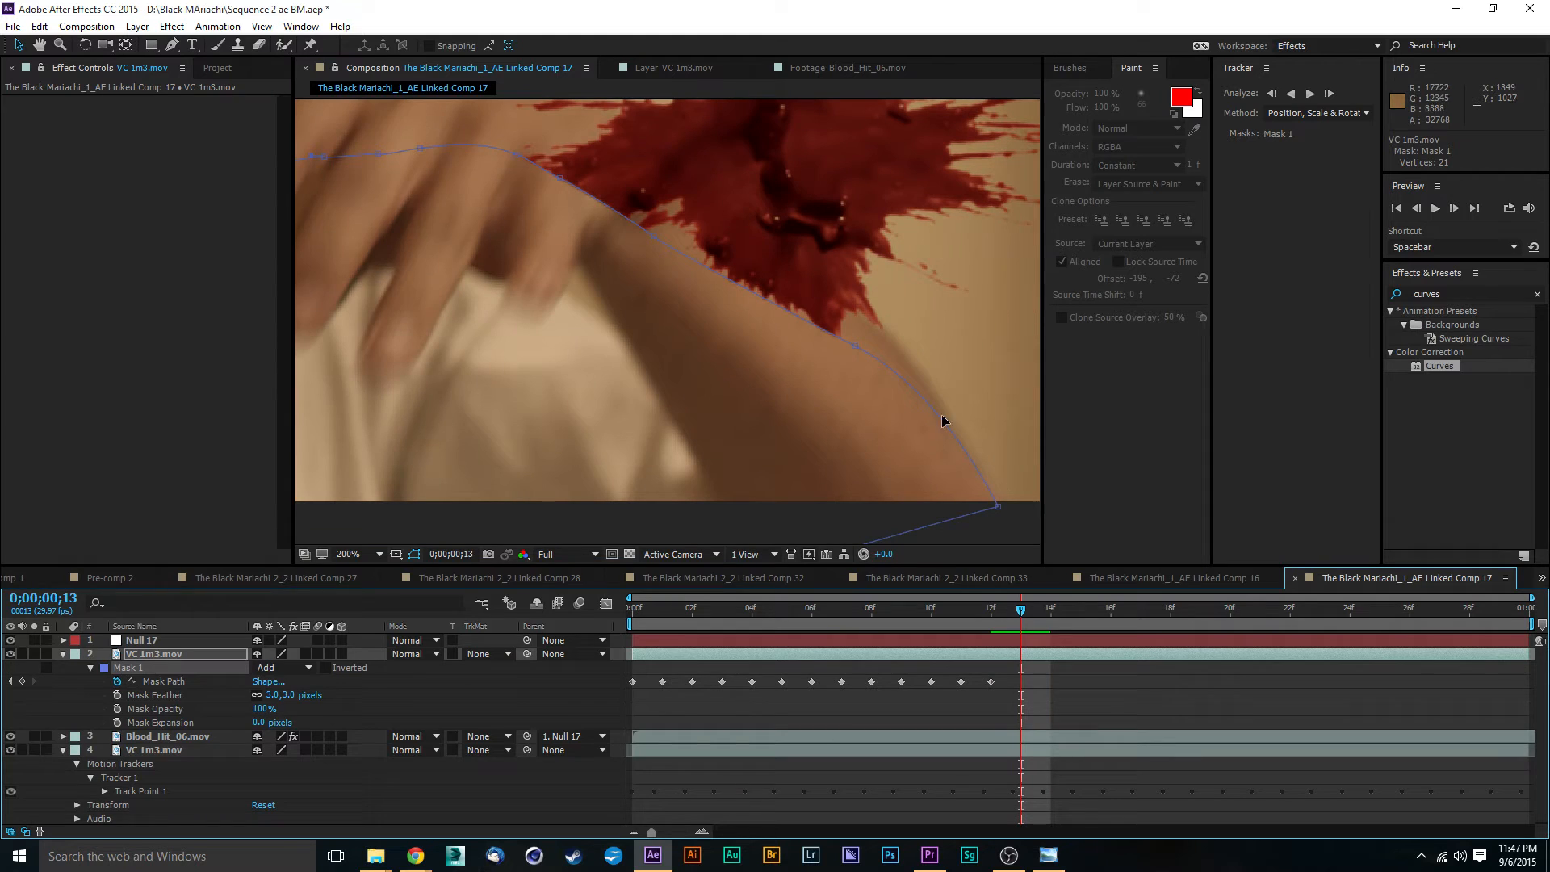
drag(857, 352, 823, 278)
drag(661, 242, 802, 300)
drag(604, 329, 672, 271)
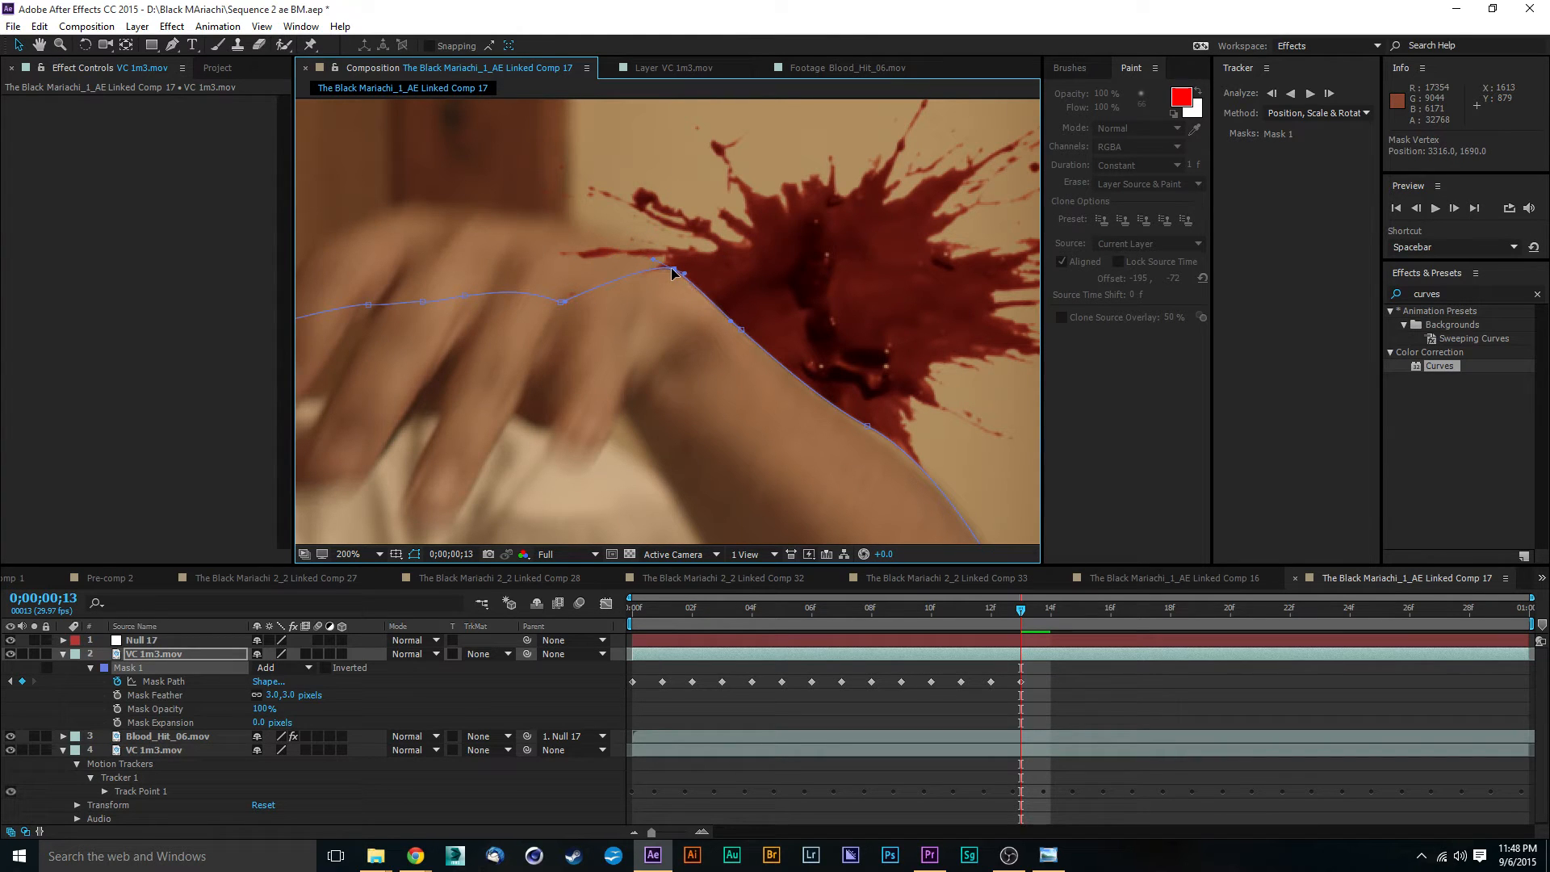
scroll(844, 384, up, 2)
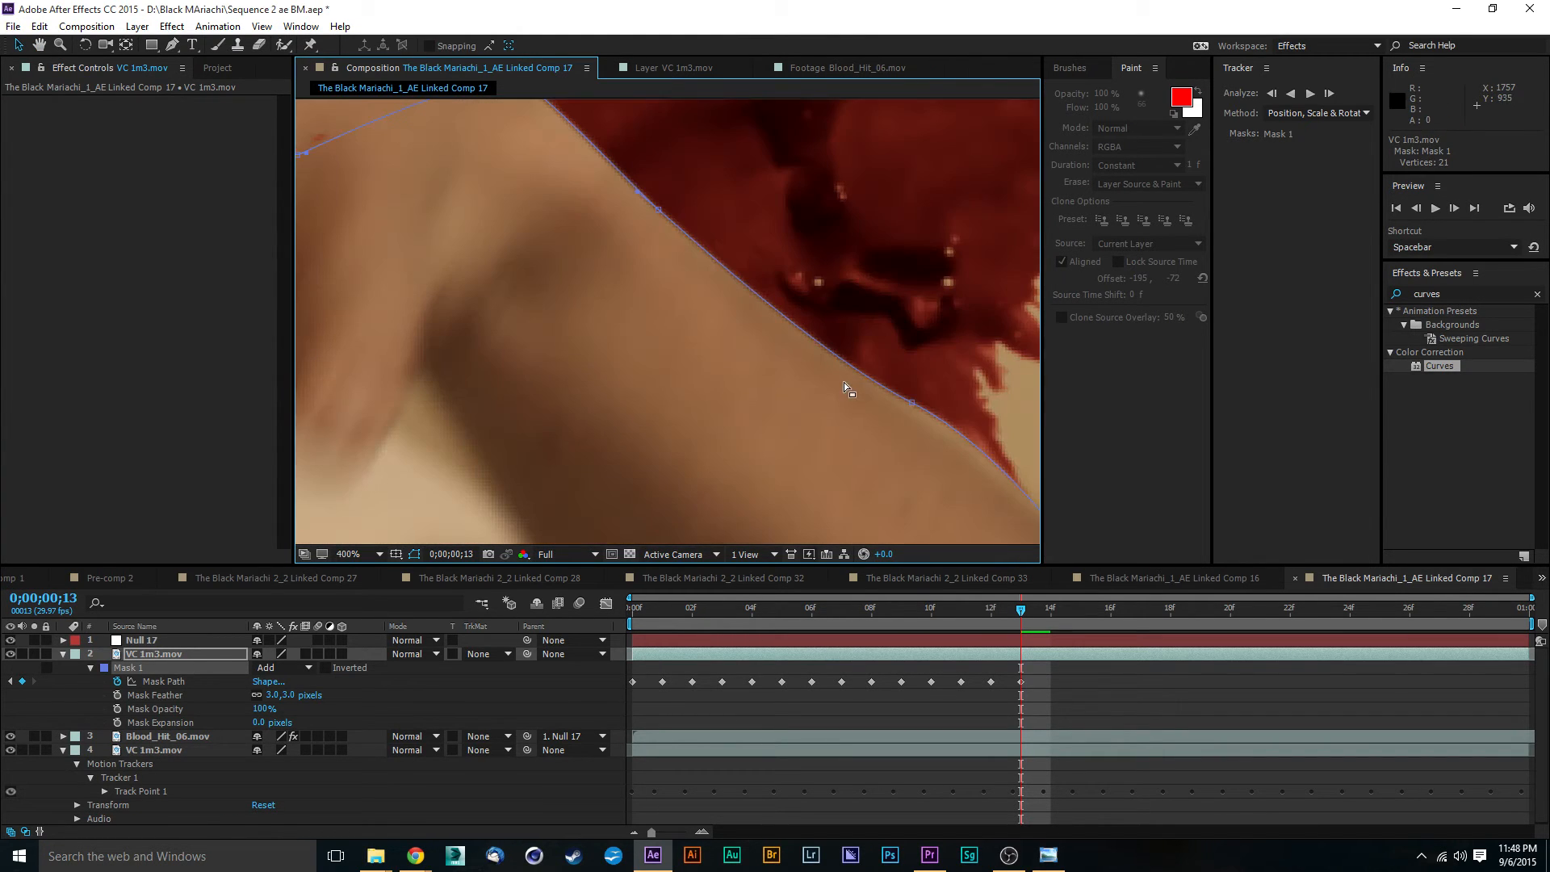
drag(601, 176, 716, 443)
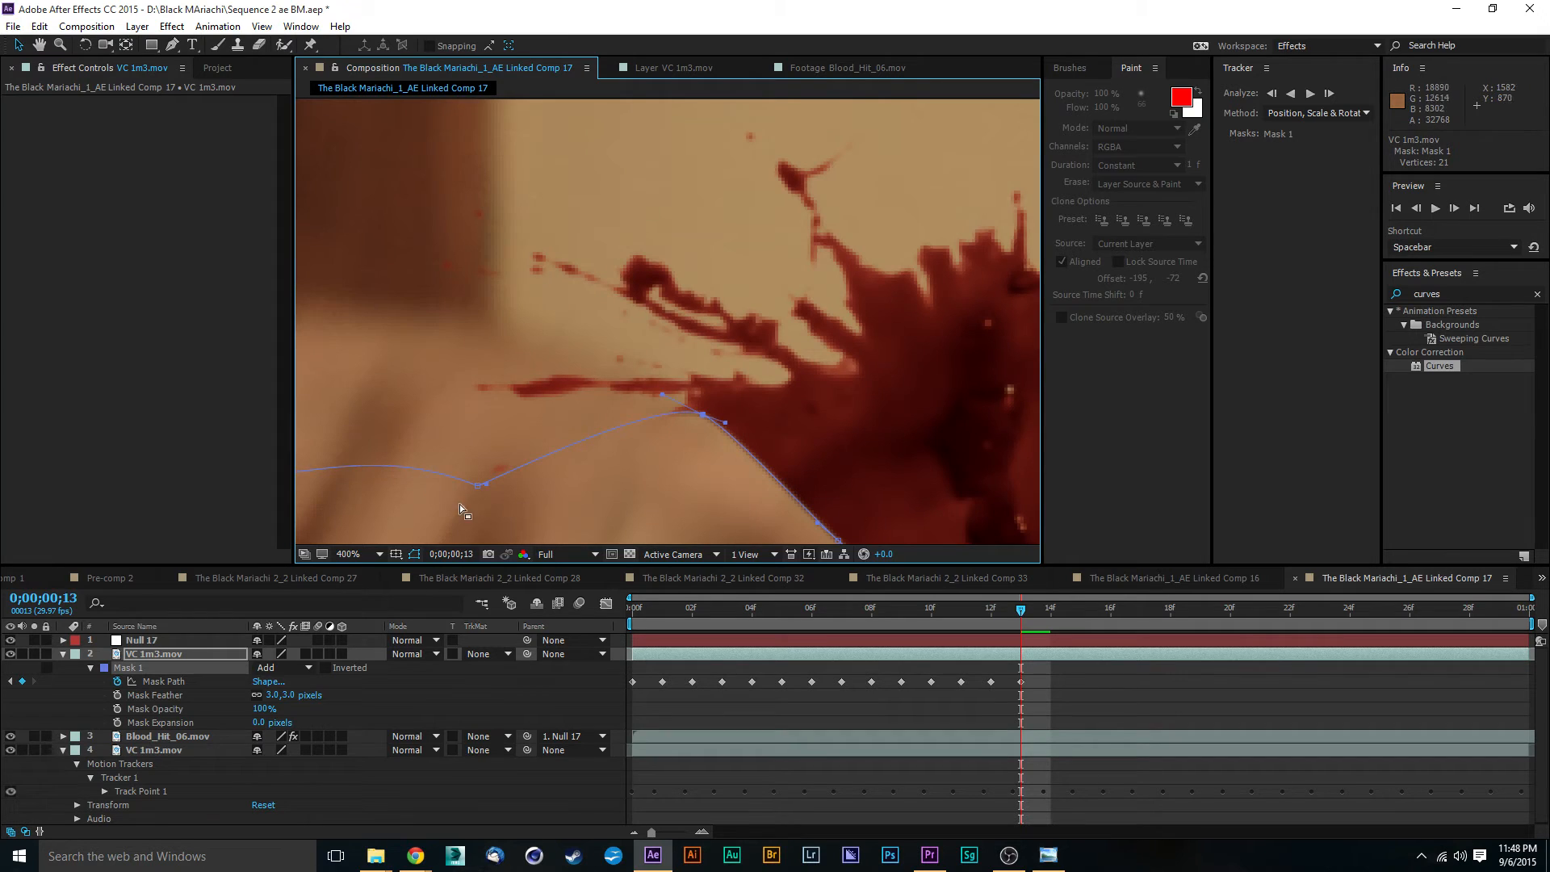
- Raise three Mask 1 points onto the upper edge of the back of the hand at 0;00;00;13
drag(477, 485, 584, 348)
drag(532, 456, 821, 461)
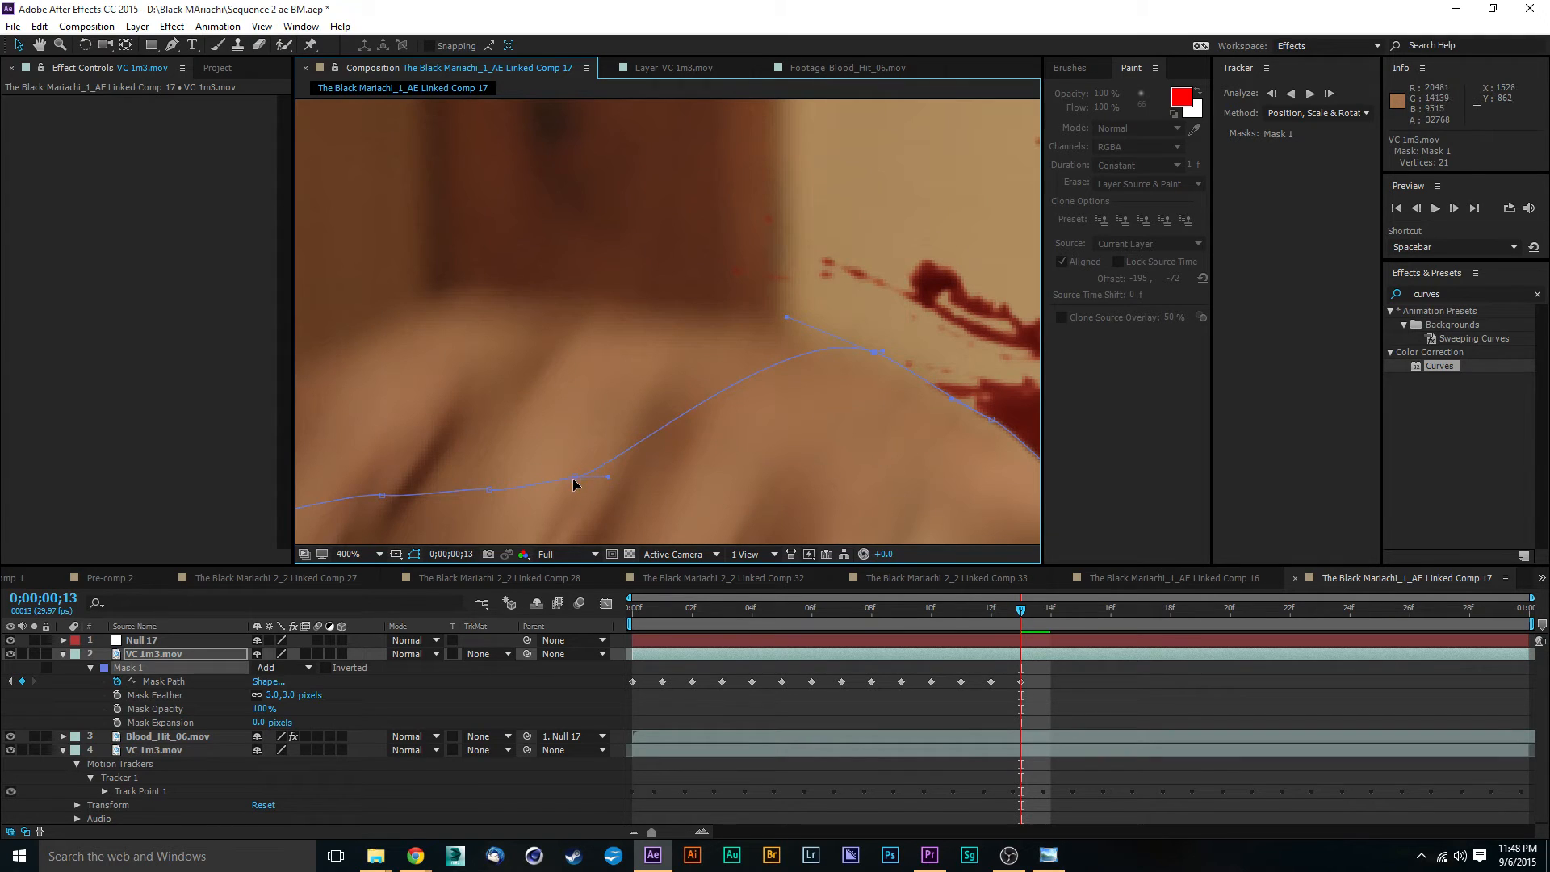
drag(573, 478, 574, 300)
drag(495, 493, 487, 284)
- Move the Mask 1 points beside the fingers up around the outer finger edge at 0;00;00;13
click(381, 497)
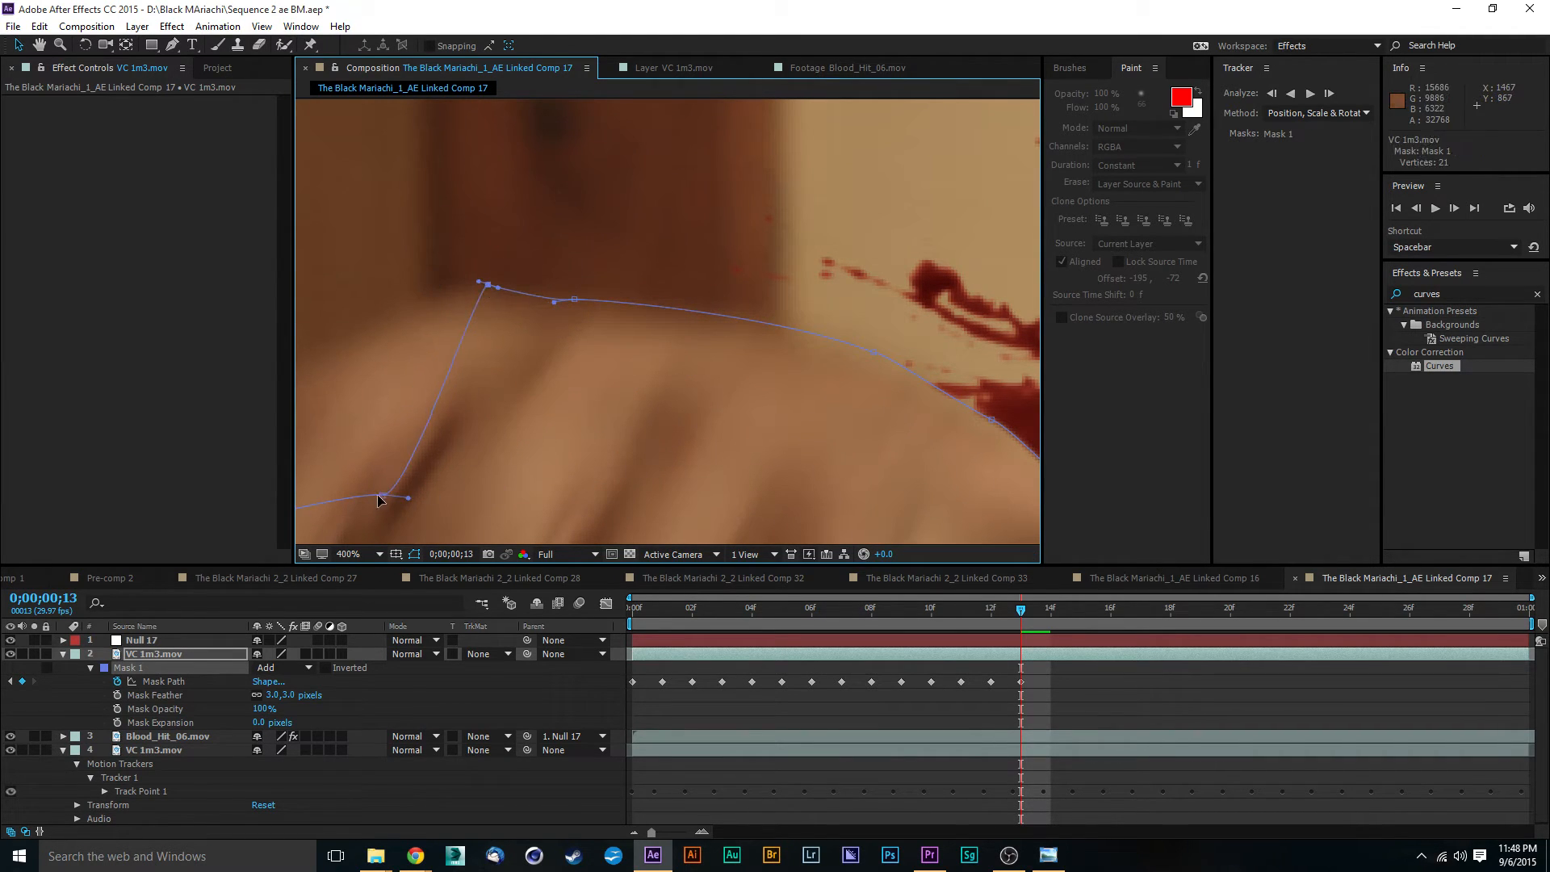
drag(377, 501, 388, 312)
scroll(787, 370, down, 2)
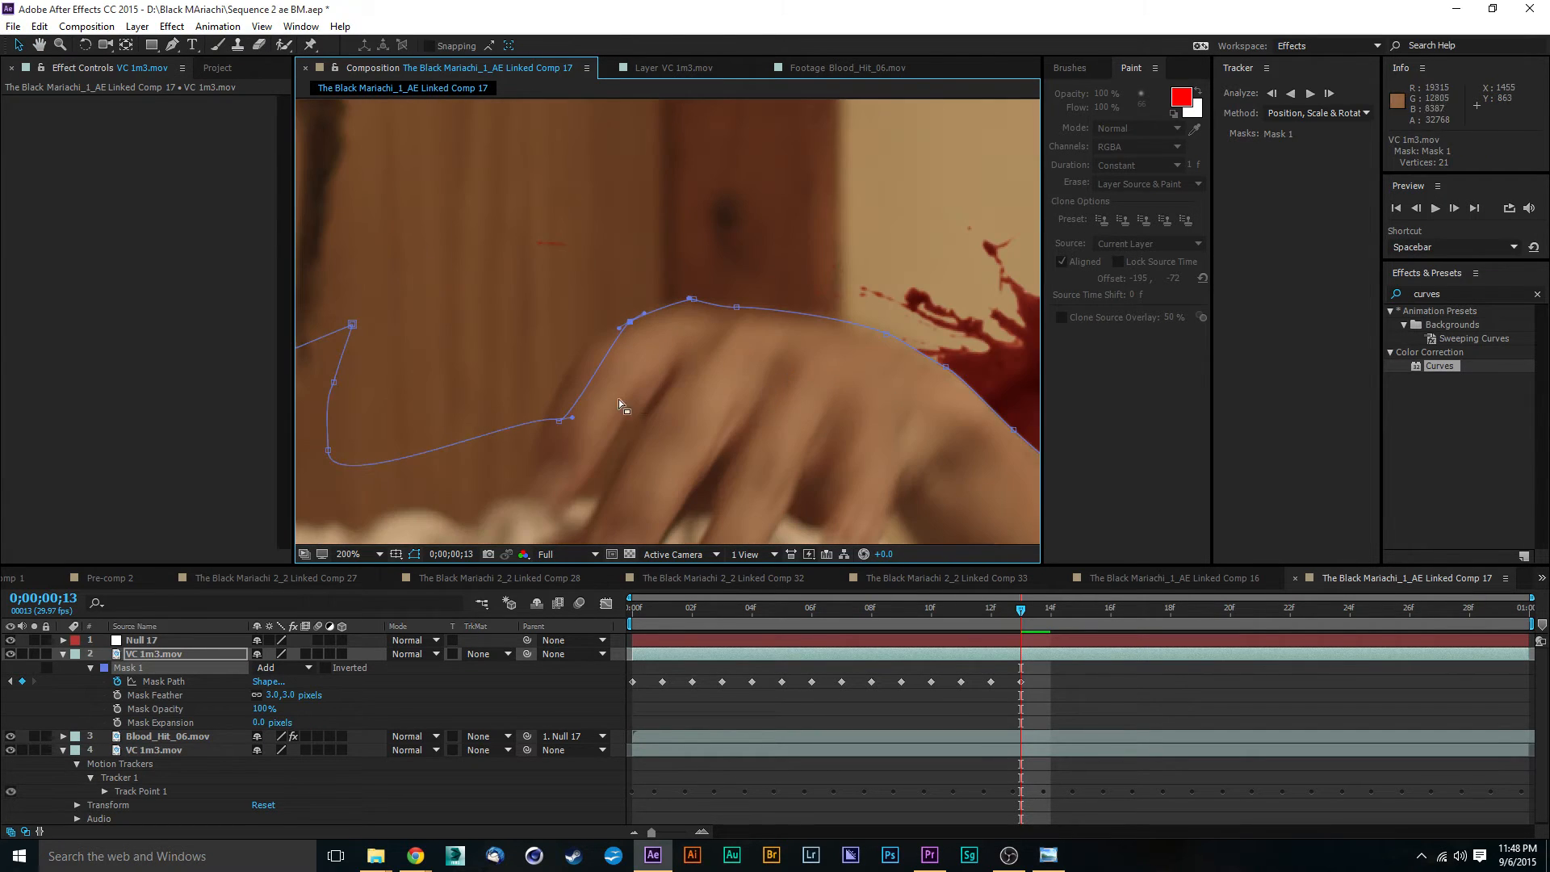
drag(563, 416, 567, 357)
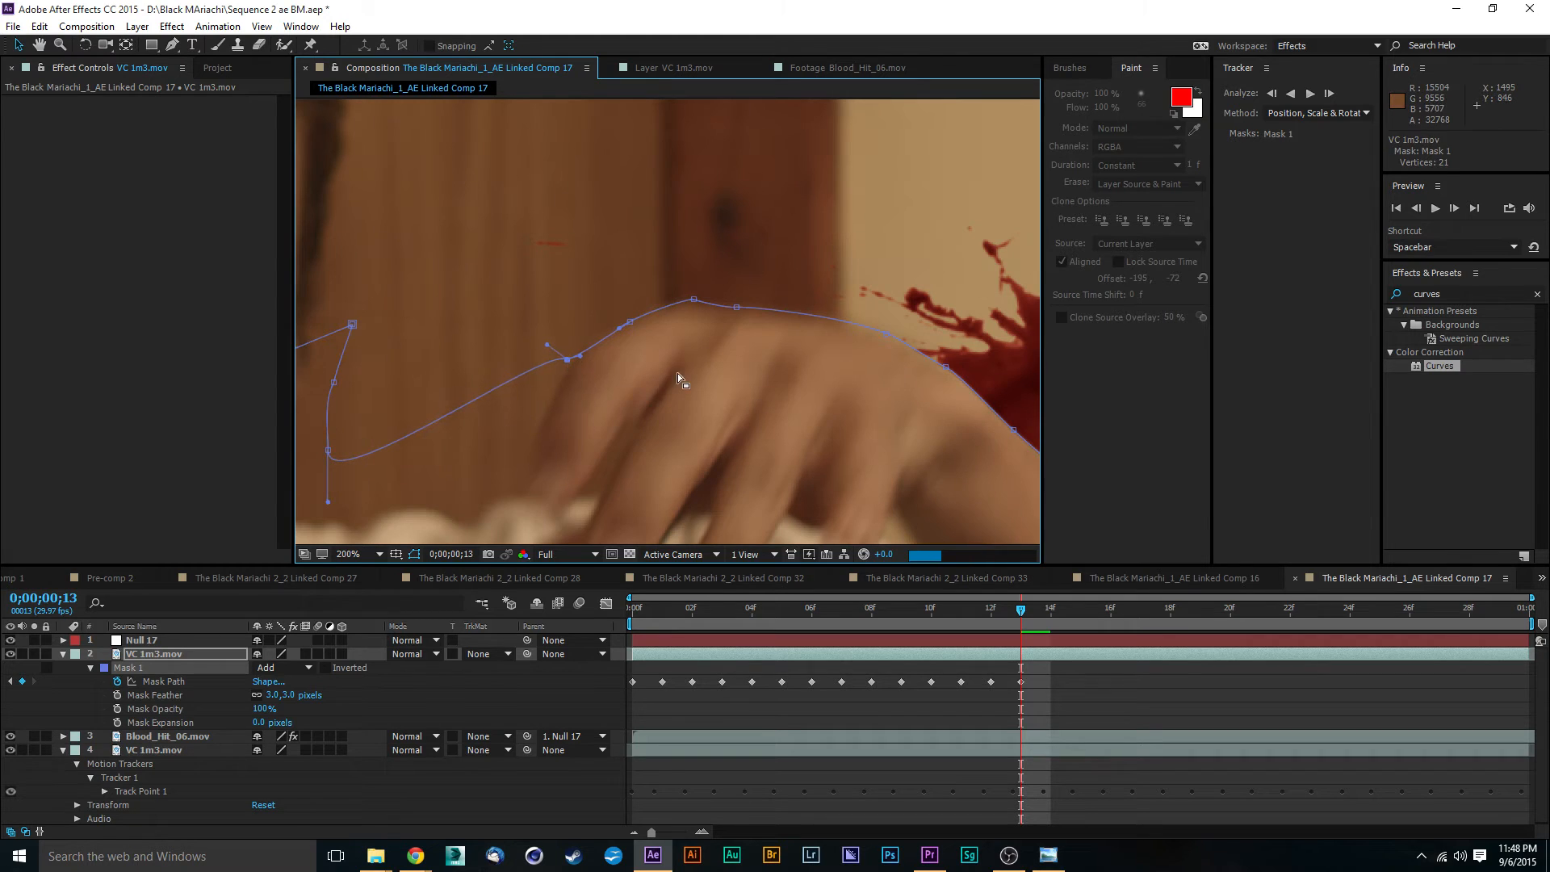
drag(711, 367, 641, 273)
scroll(710, 336, down, 2)
scroll(851, 373, up, 2)
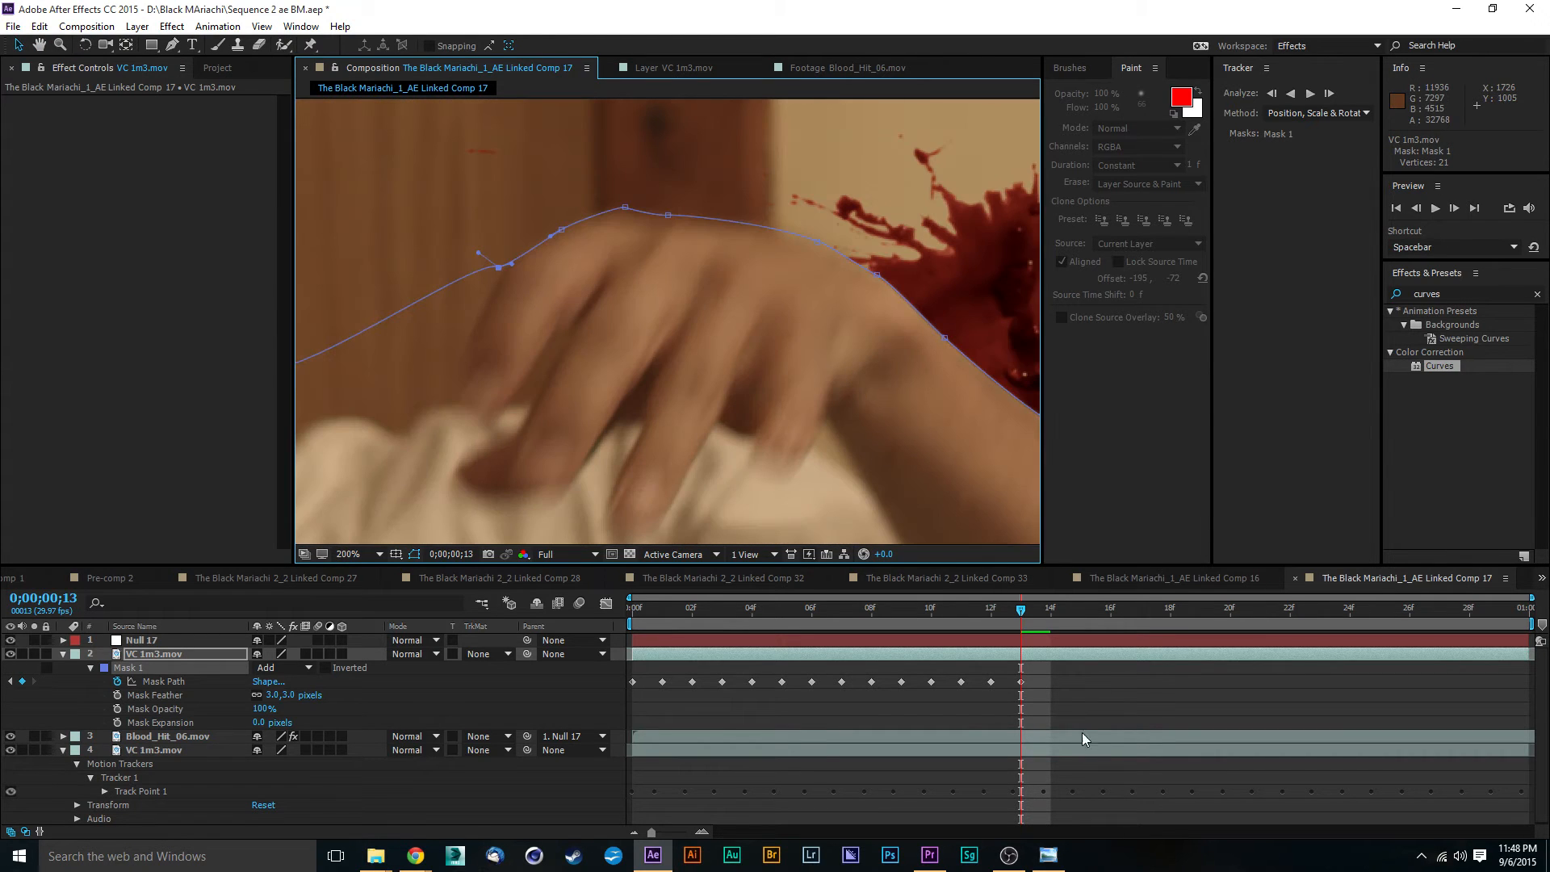
- At 0;00;00;14, move the Mask 1 forearm points and their curve handles onto the outer edge of the forearm and wrist
drag(1022, 613, 1050, 614)
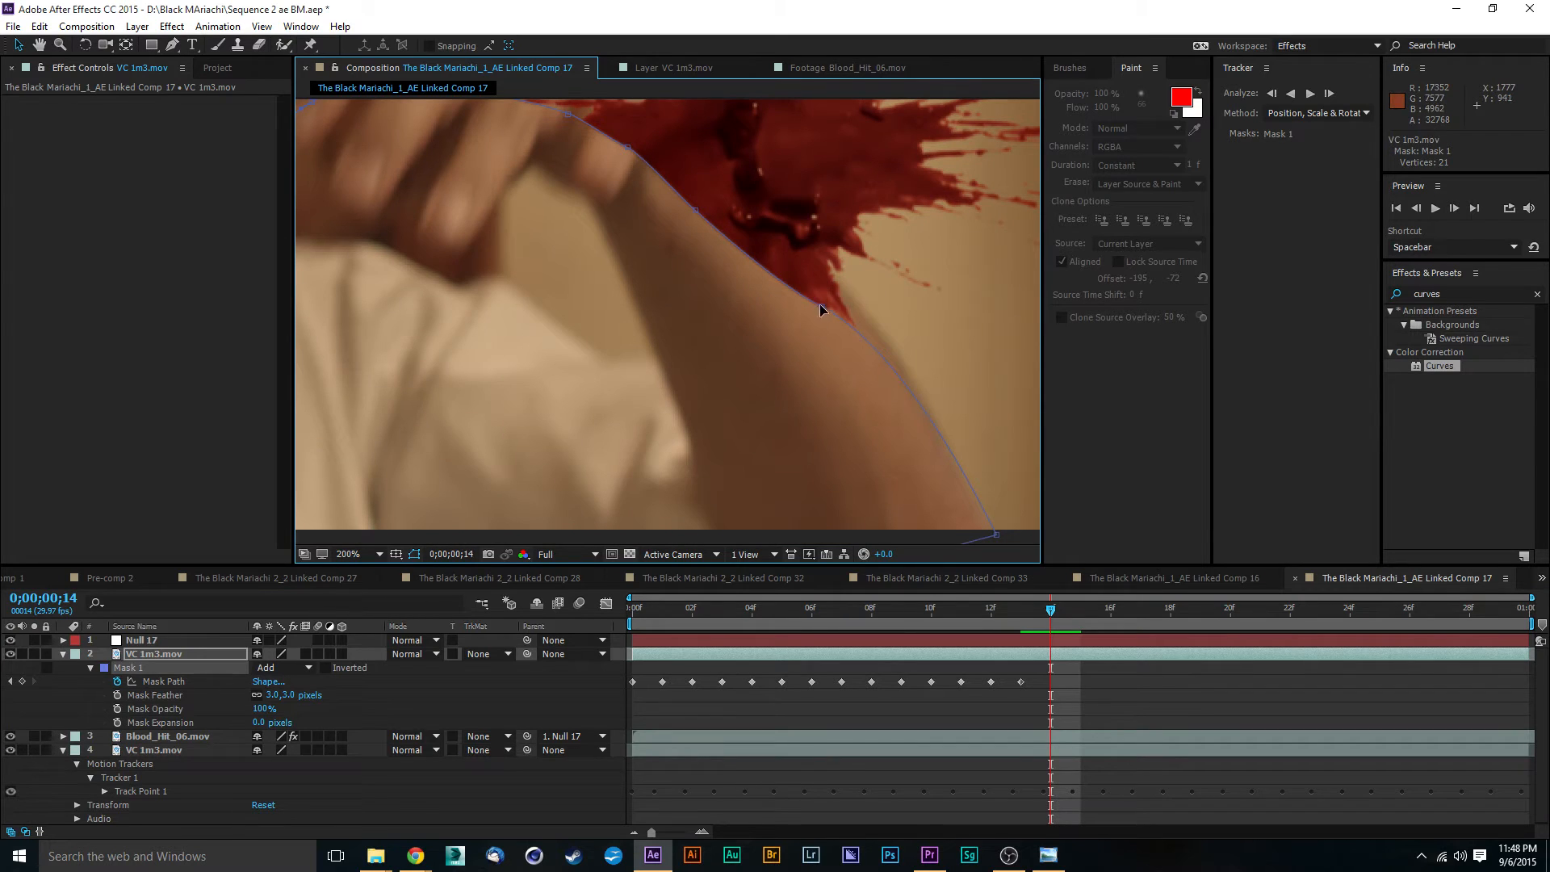
drag(820, 309, 765, 215)
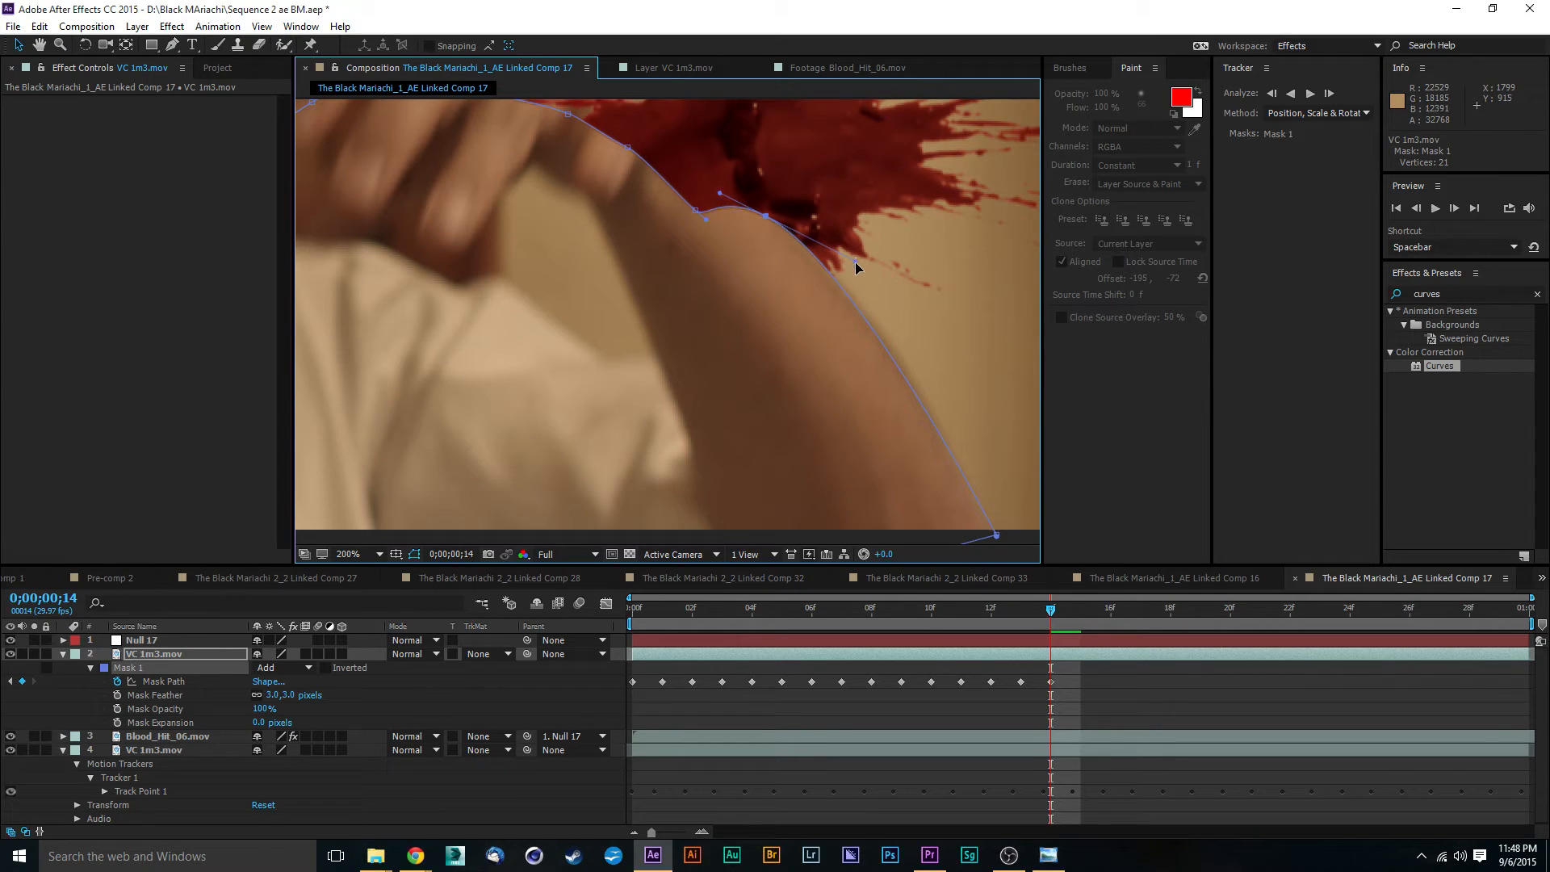
drag(856, 262, 888, 323)
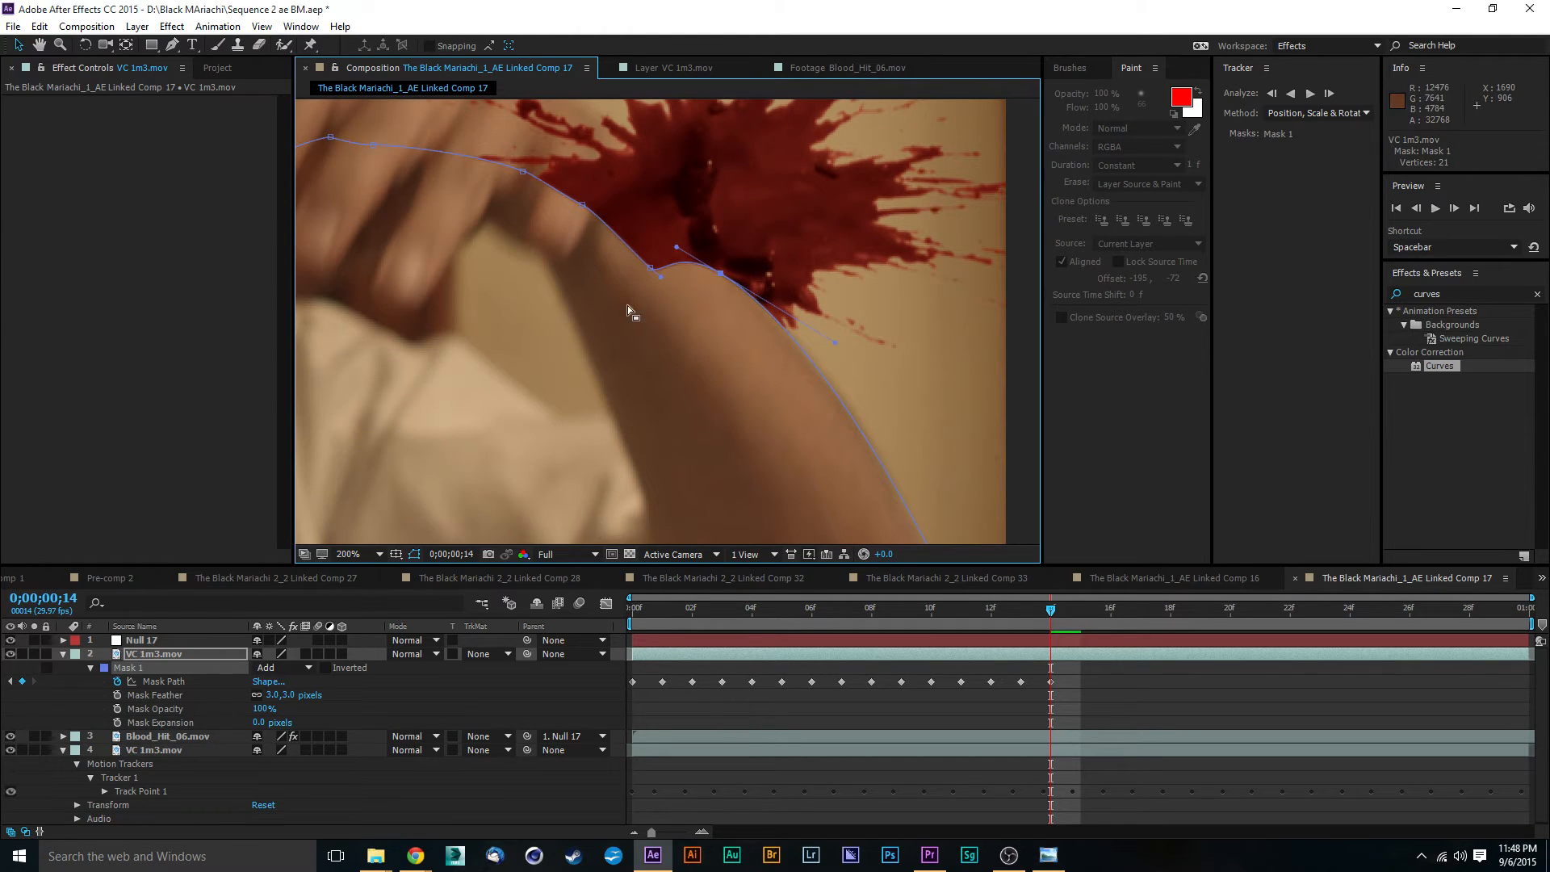
scroll(646, 275, up, 2)
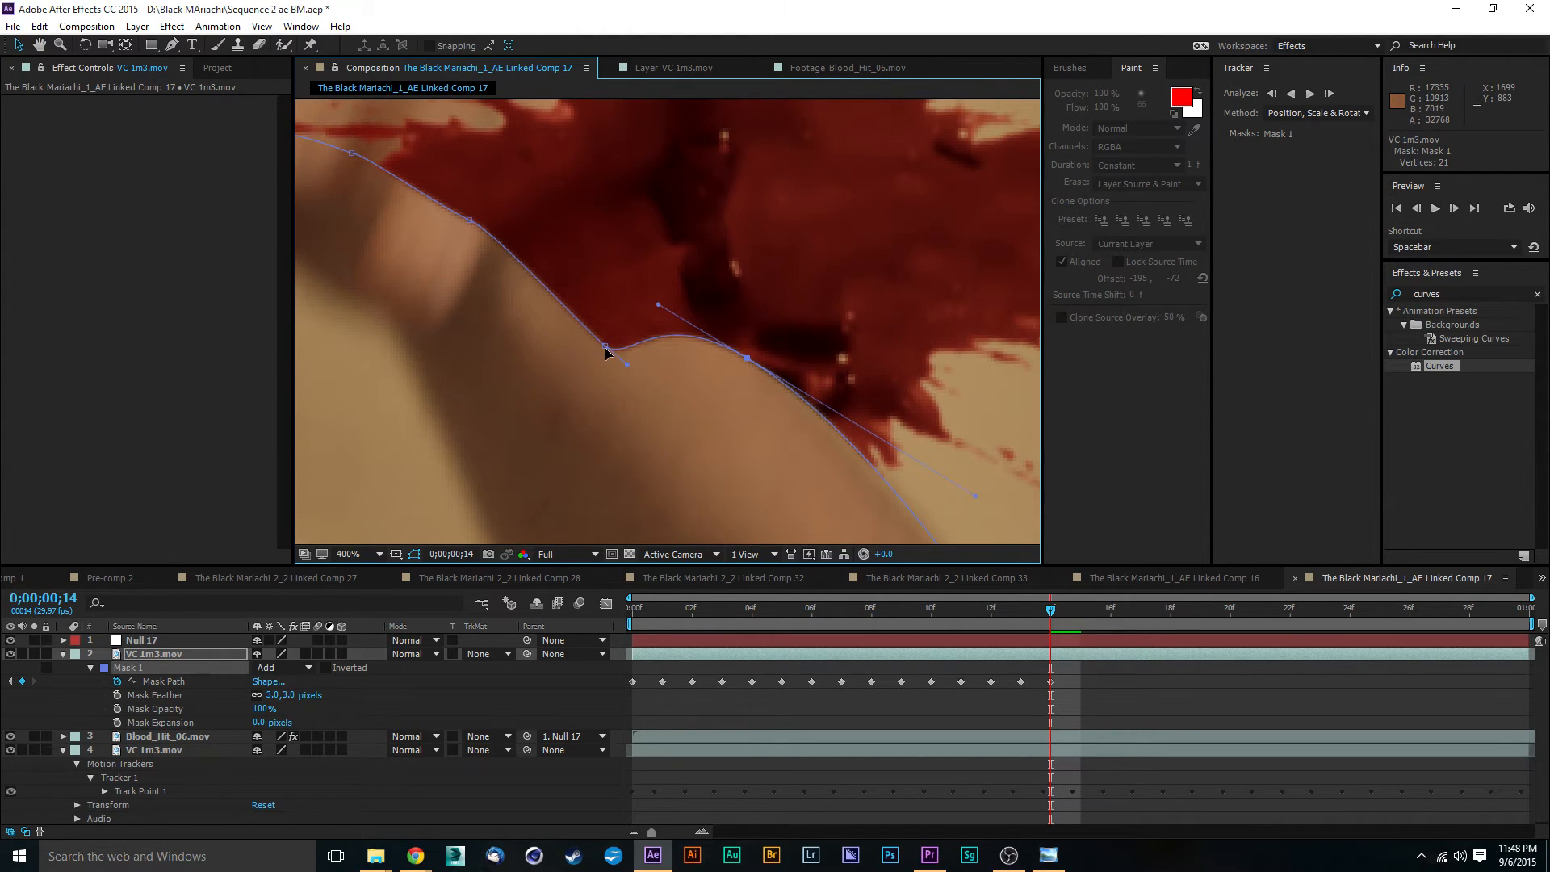
drag(606, 349, 601, 139)
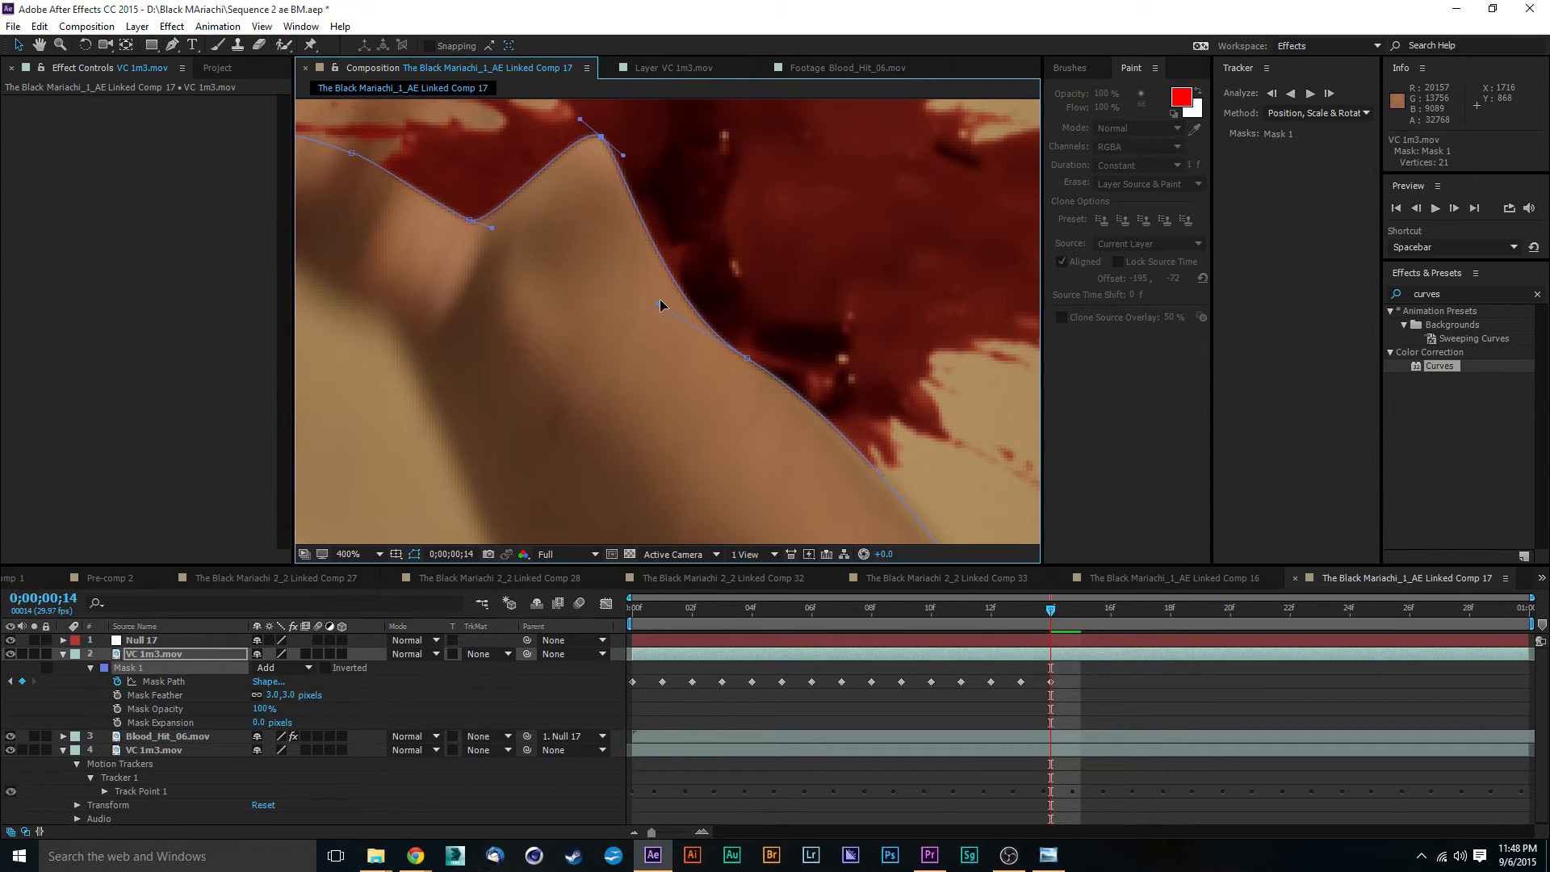
drag(660, 307, 675, 278)
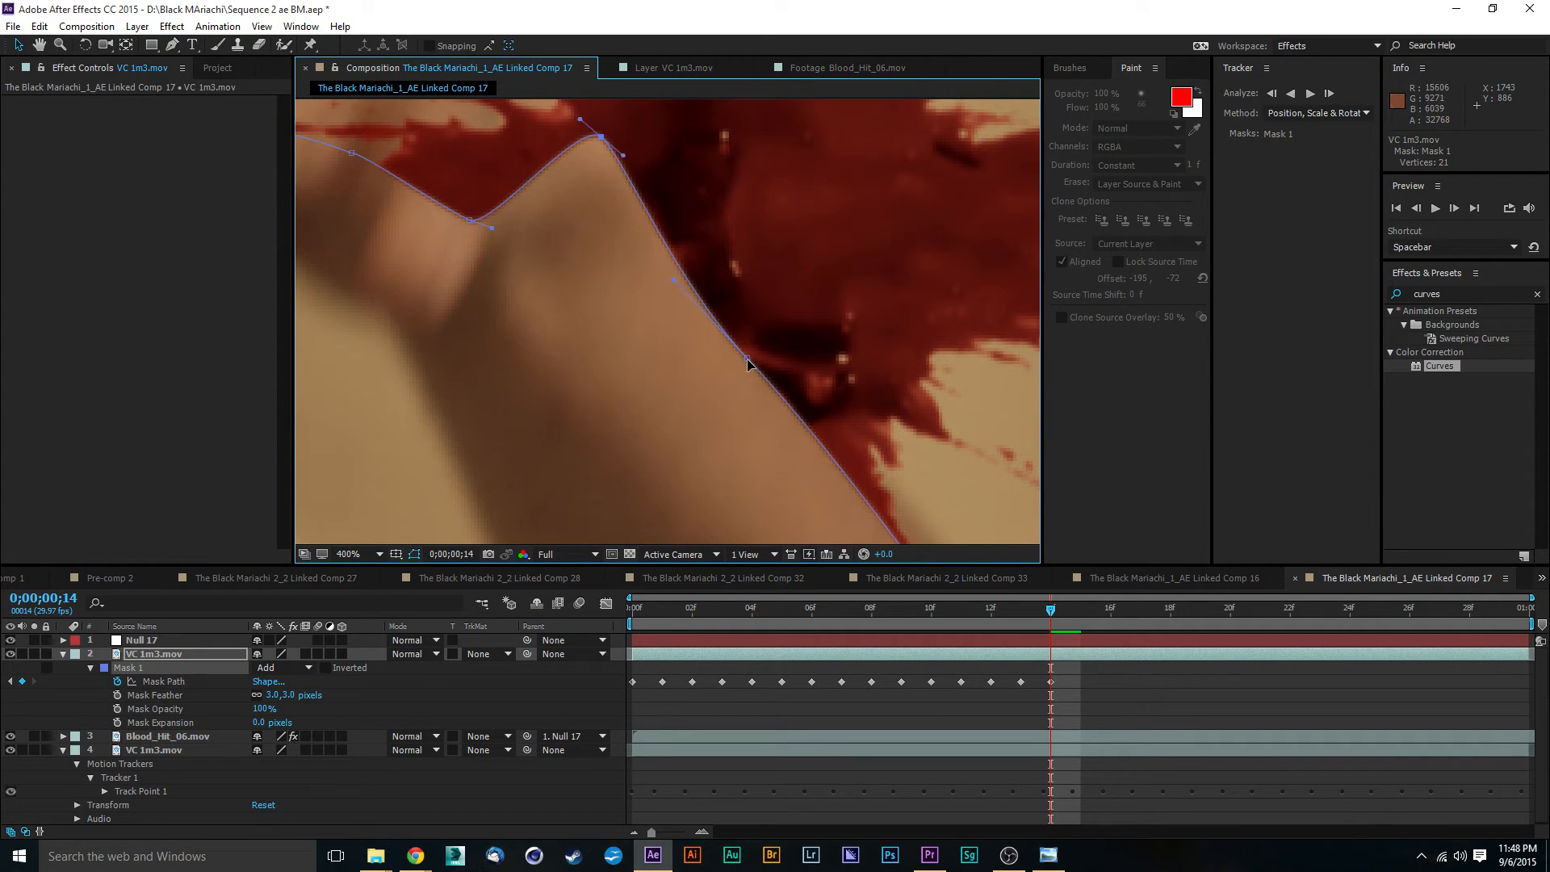
drag(748, 360, 738, 321)
- Raise the Mask 1 points beyond the wrist onto the upper edge of the back of the hand at 0;00;00;14
drag(569, 217, 559, 355)
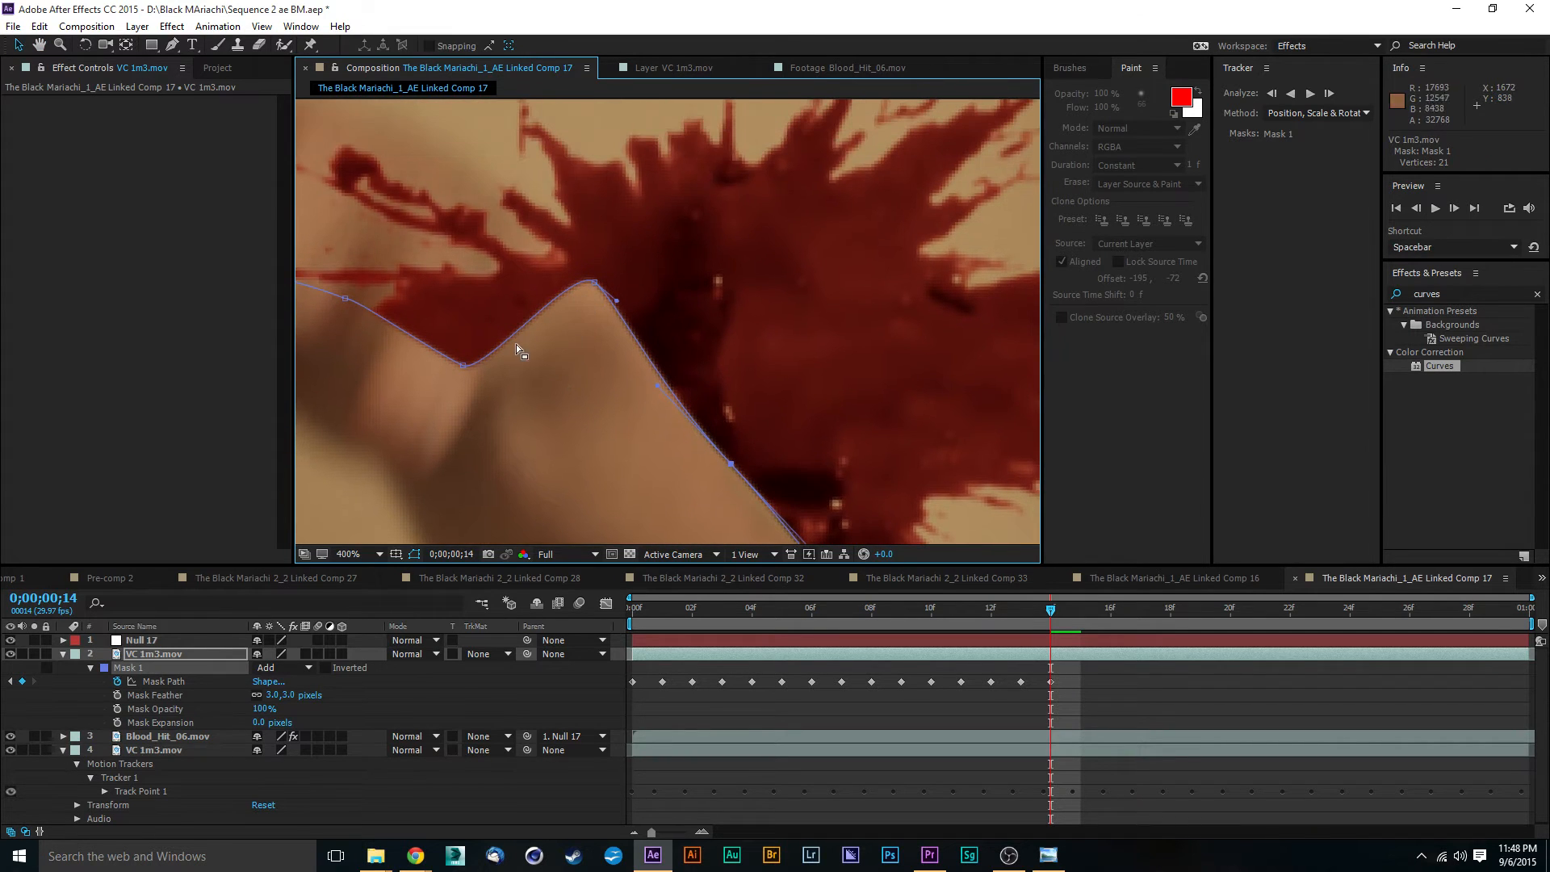
drag(464, 368, 502, 191)
drag(491, 298, 702, 431)
drag(621, 493, 616, 280)
scroll(460, 381, up, 1)
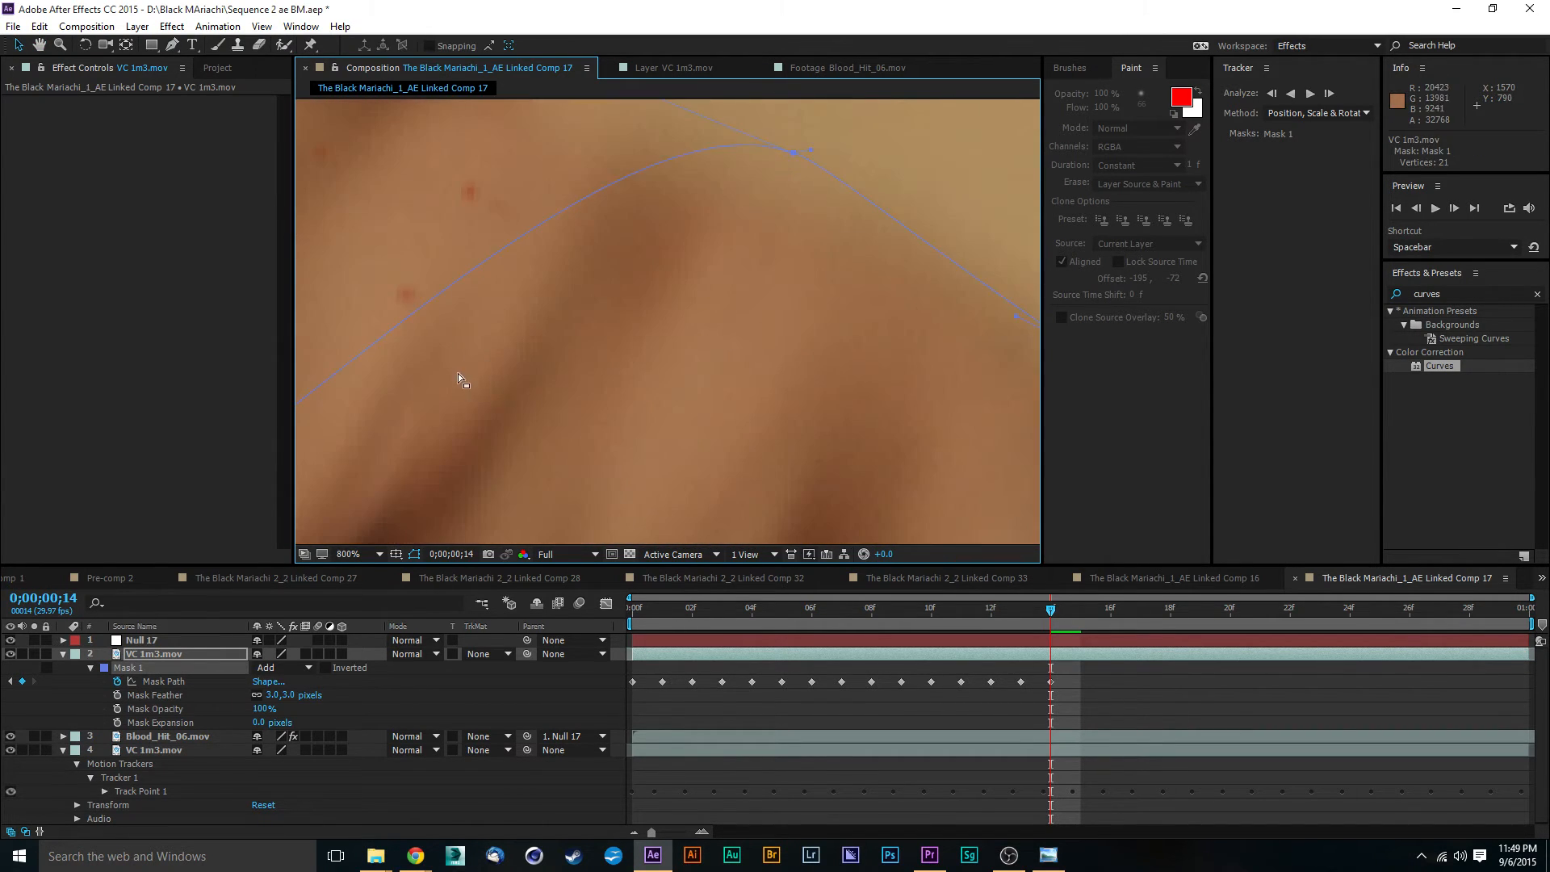
- Raise the Mask 1 points beside the fingers above the knuckles at 0;00;00;14
scroll(545, 378, down, 1)
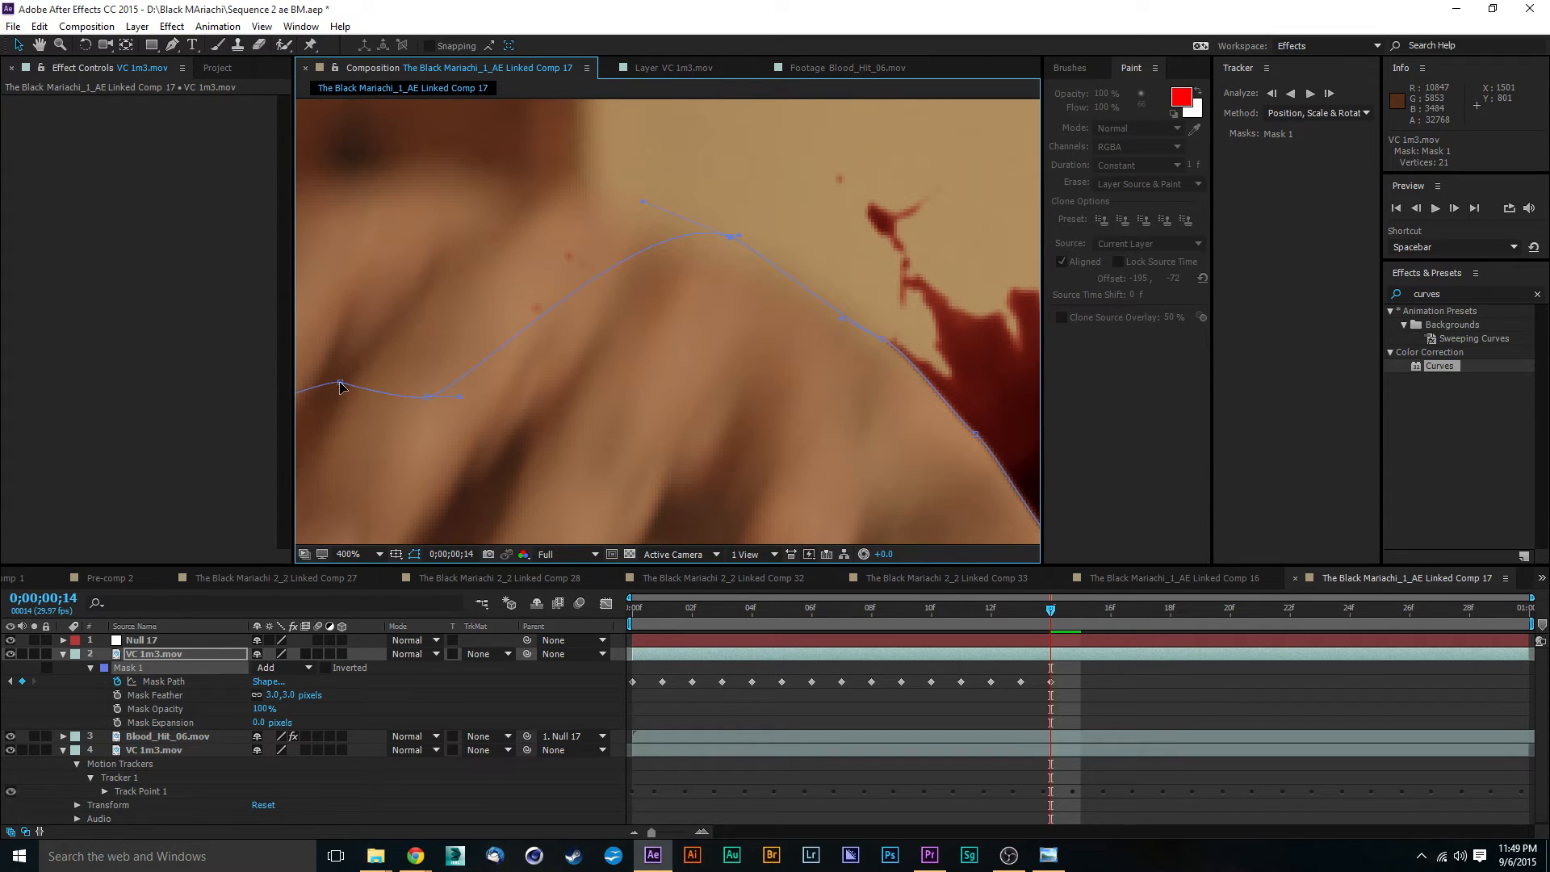
drag(339, 387, 411, 200)
drag(426, 399, 536, 161)
scroll(588, 239, down, 1)
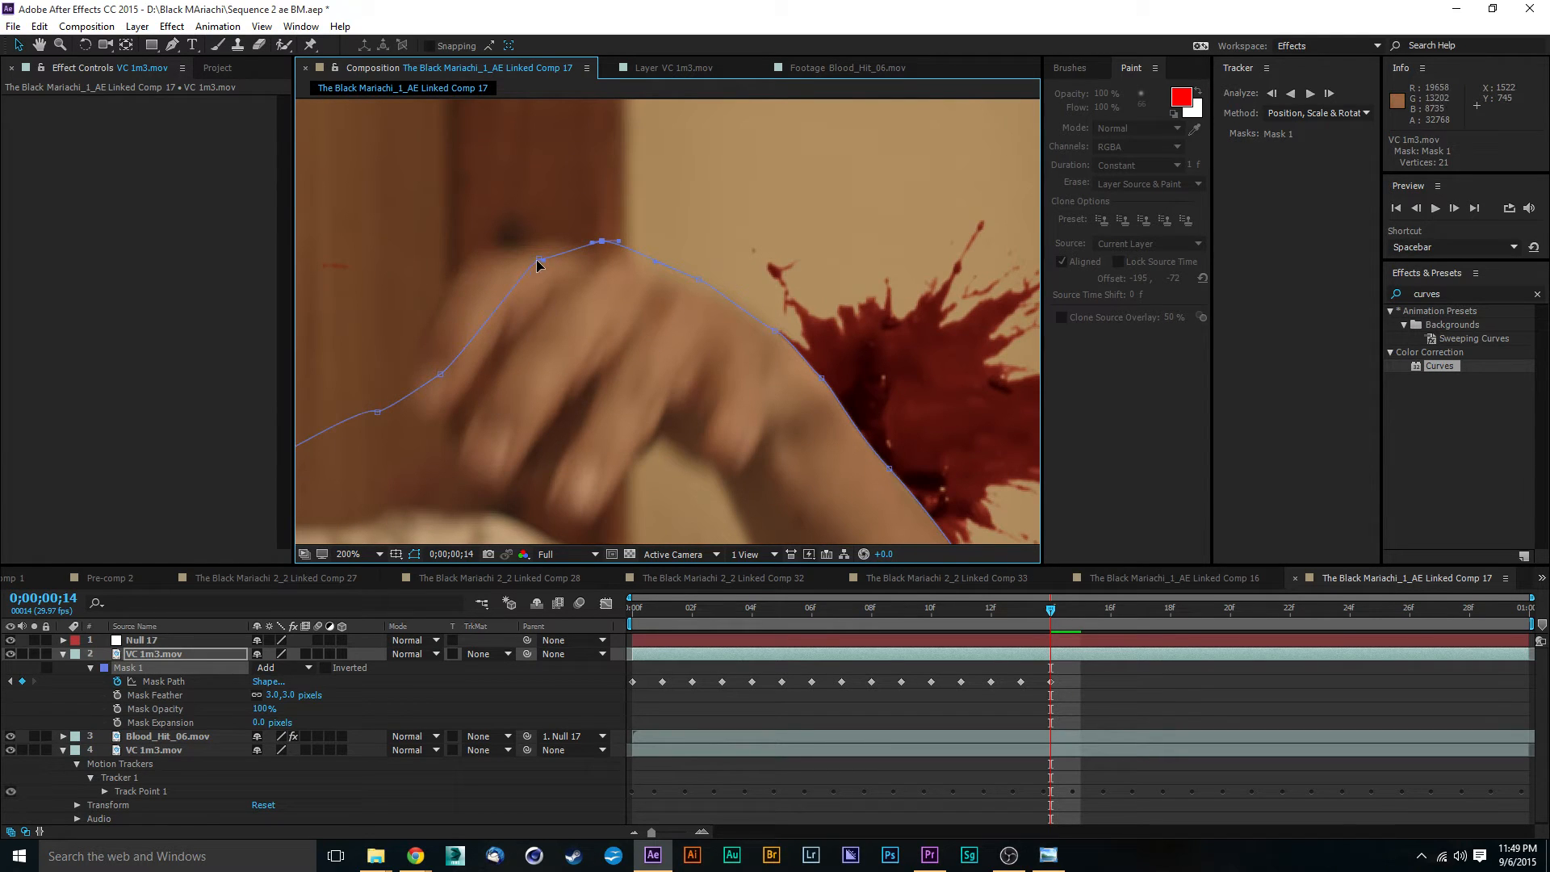
drag(538, 264, 524, 240)
- Fine-tune the Mask 1 point at the wrist so the path follows the skin edge at 0;00;00;14
scroll(801, 394, up, 1)
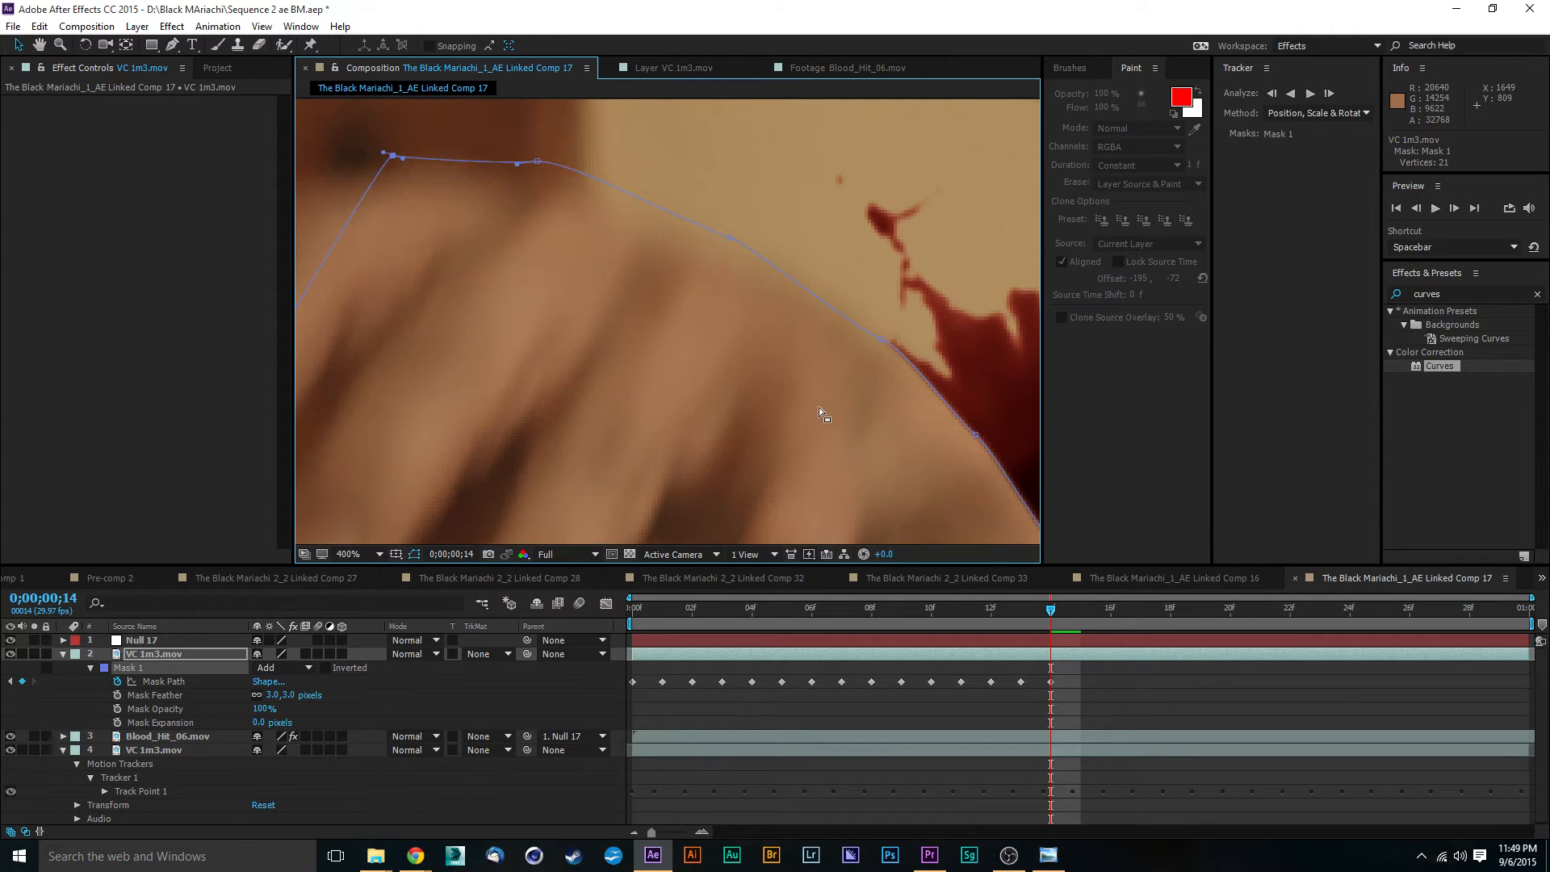
drag(837, 390, 657, 373)
drag(800, 420, 796, 397)
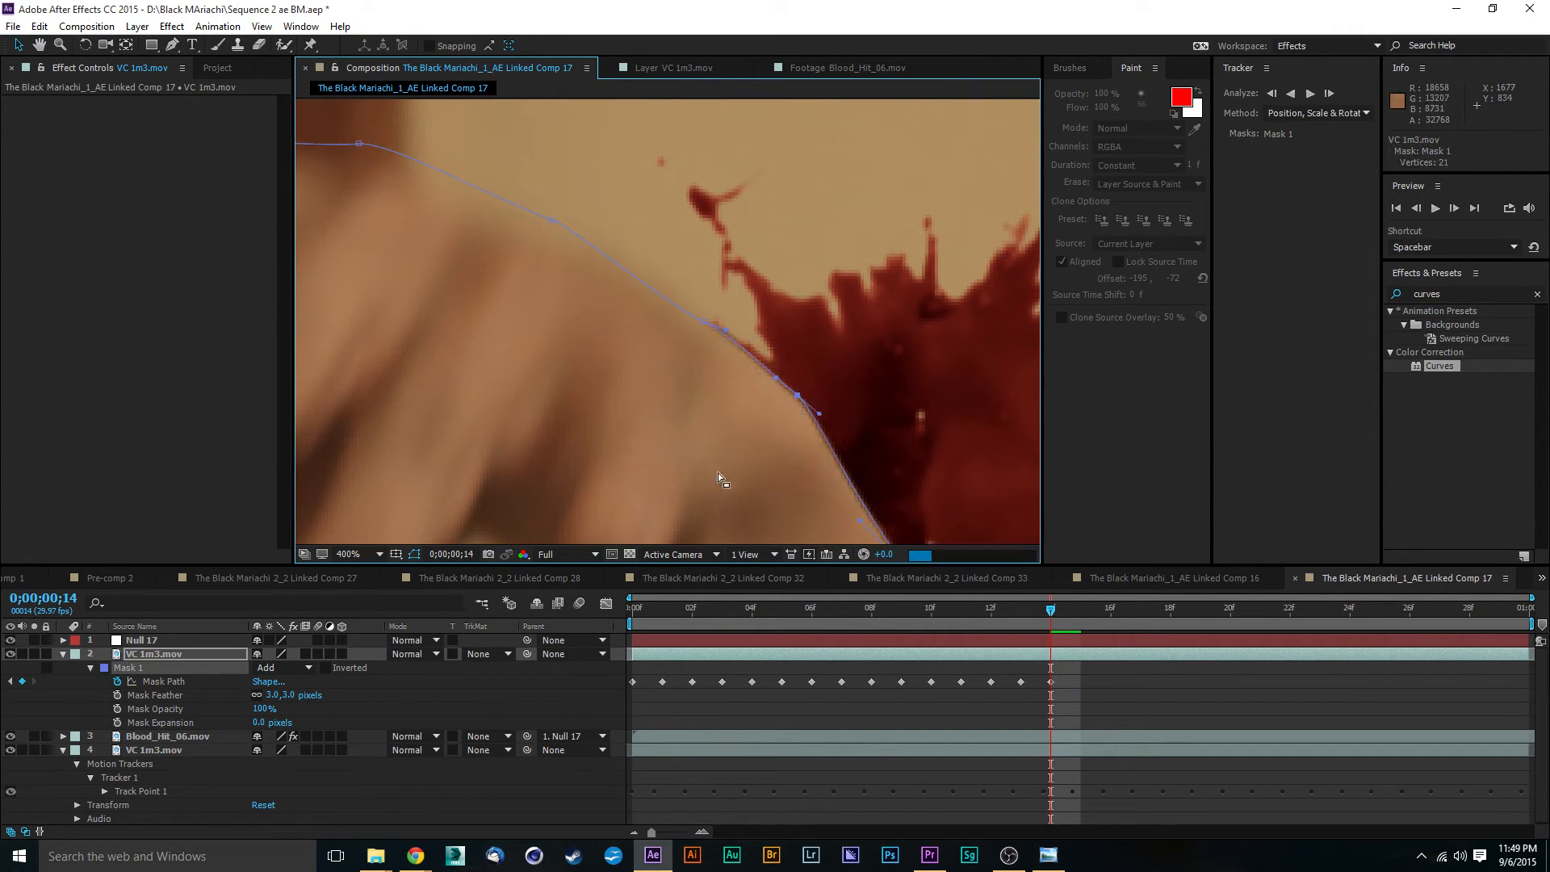
drag(718, 472, 652, 349)
scroll(666, 355, down, 1)
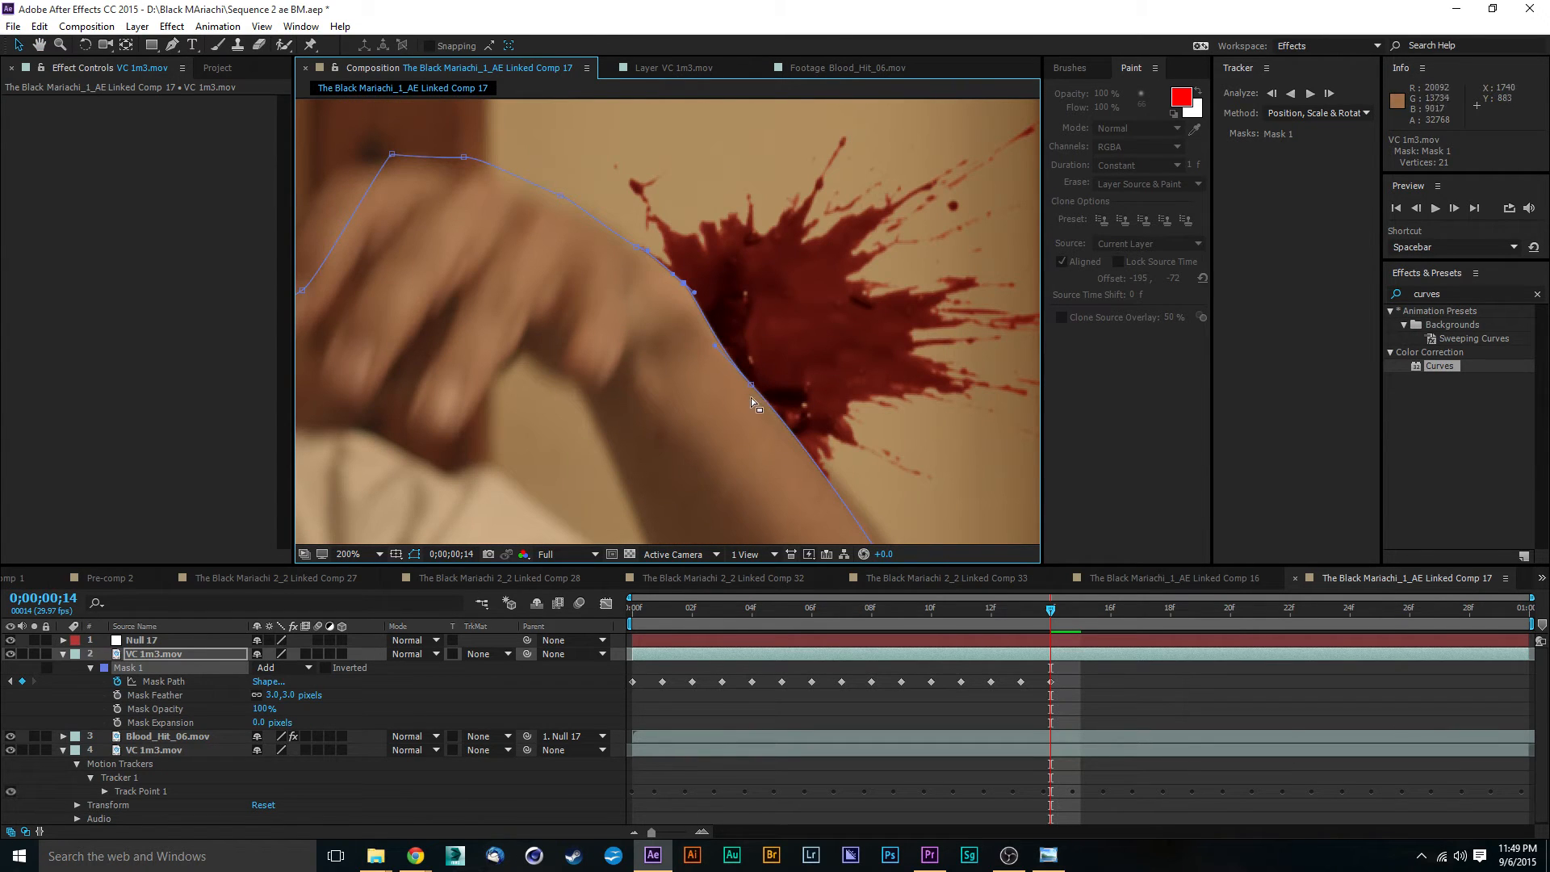
- Reshape the Mask 1 curve below the wrist to follow the outer forearm edge at 0;00;00;14
scroll(757, 393, up, 1)
drag(769, 405, 692, 310)
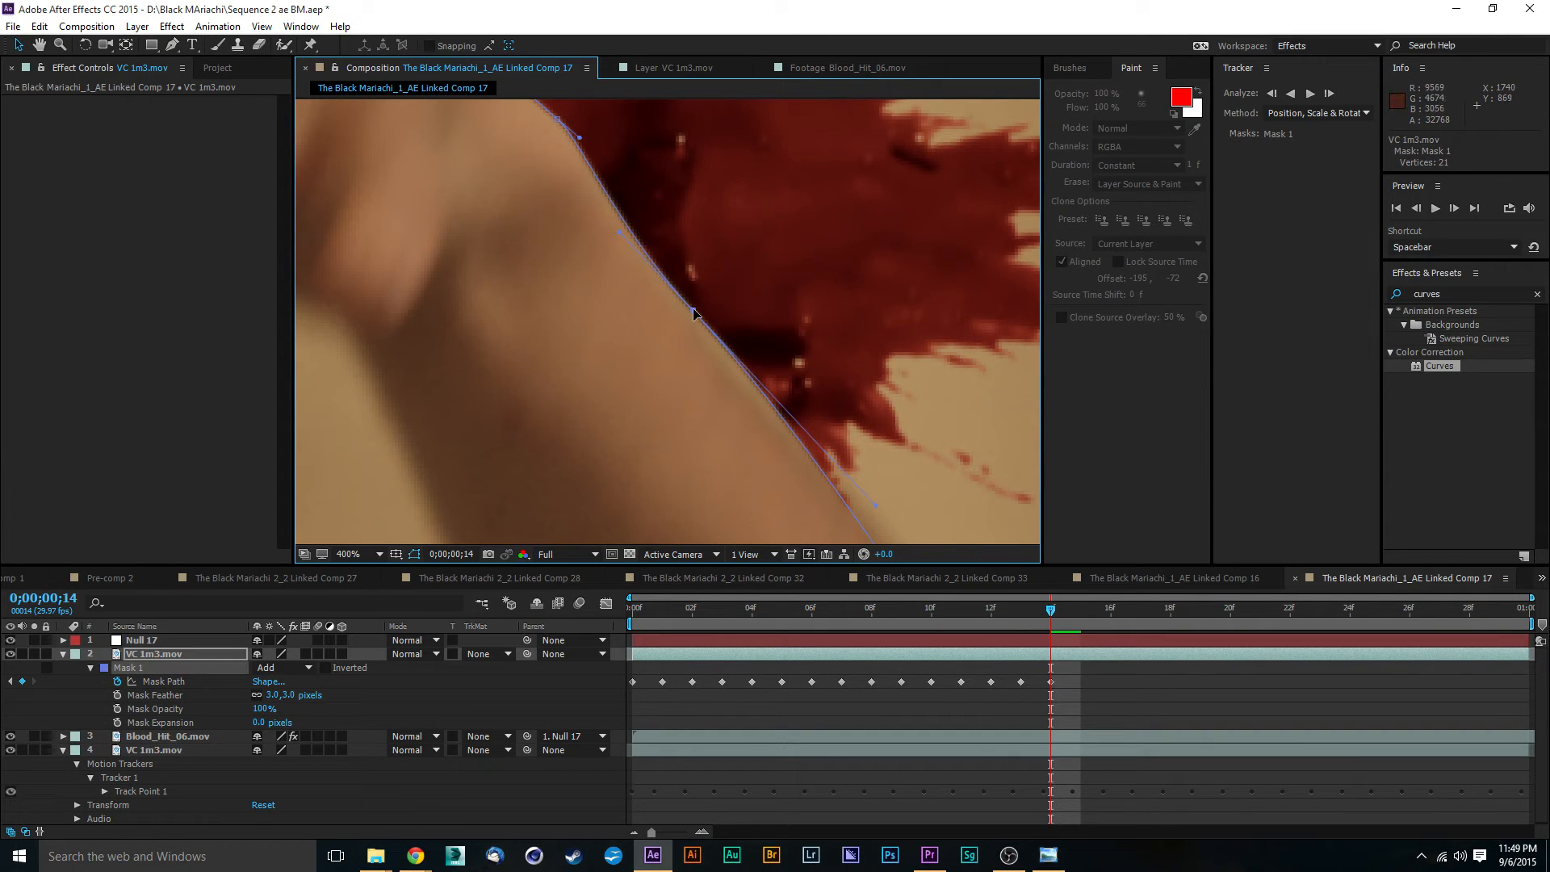
scroll(730, 331, down, 1)
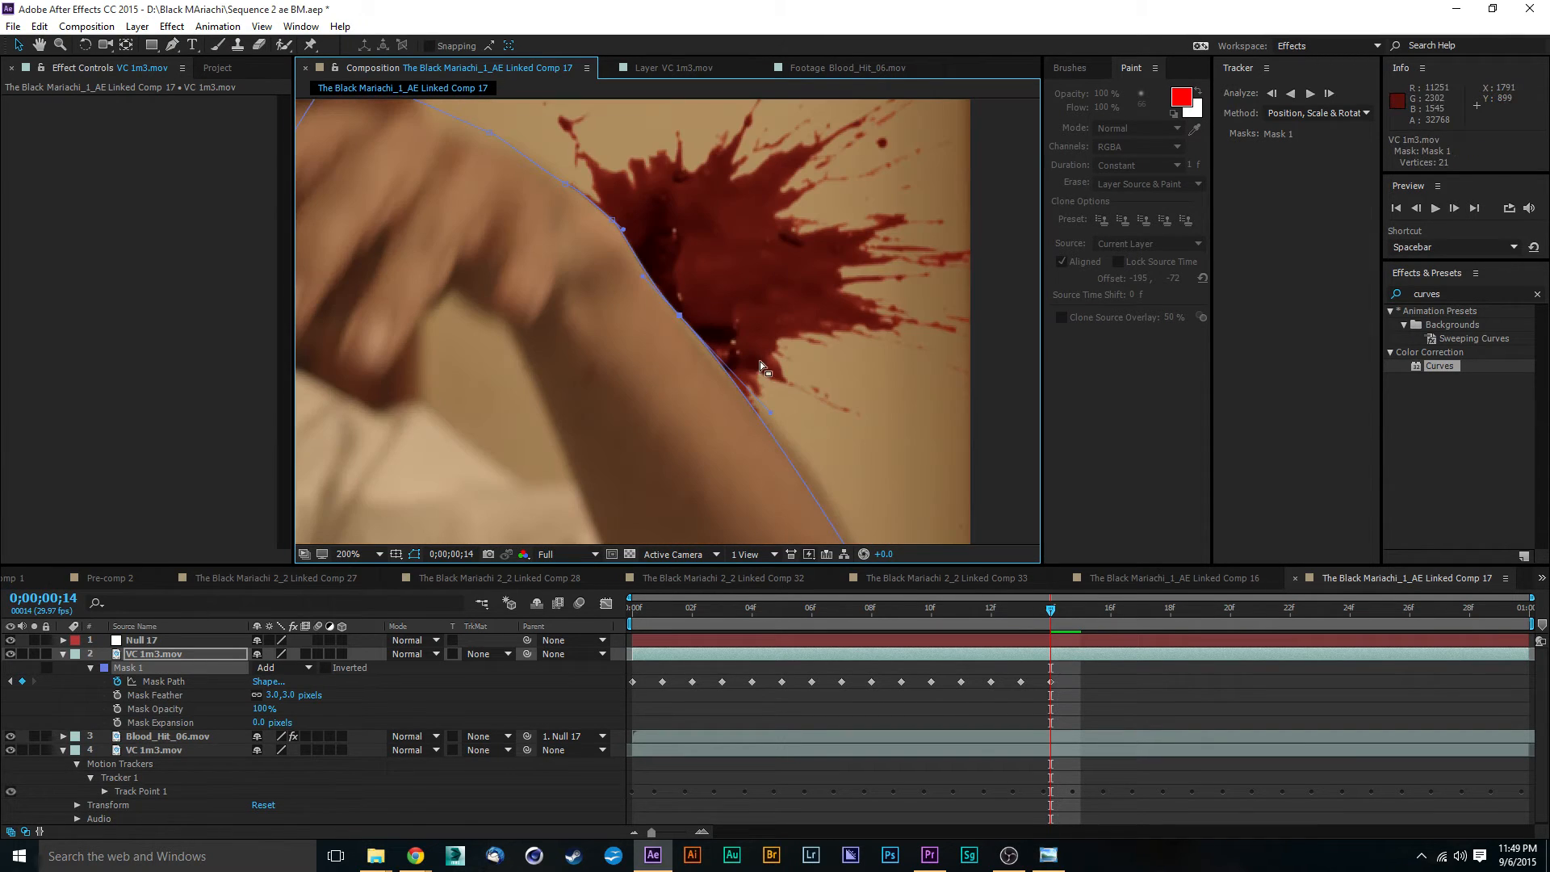
click(995, 407)
scroll(889, 449, down, 1)
scroll(802, 456, up, 1)
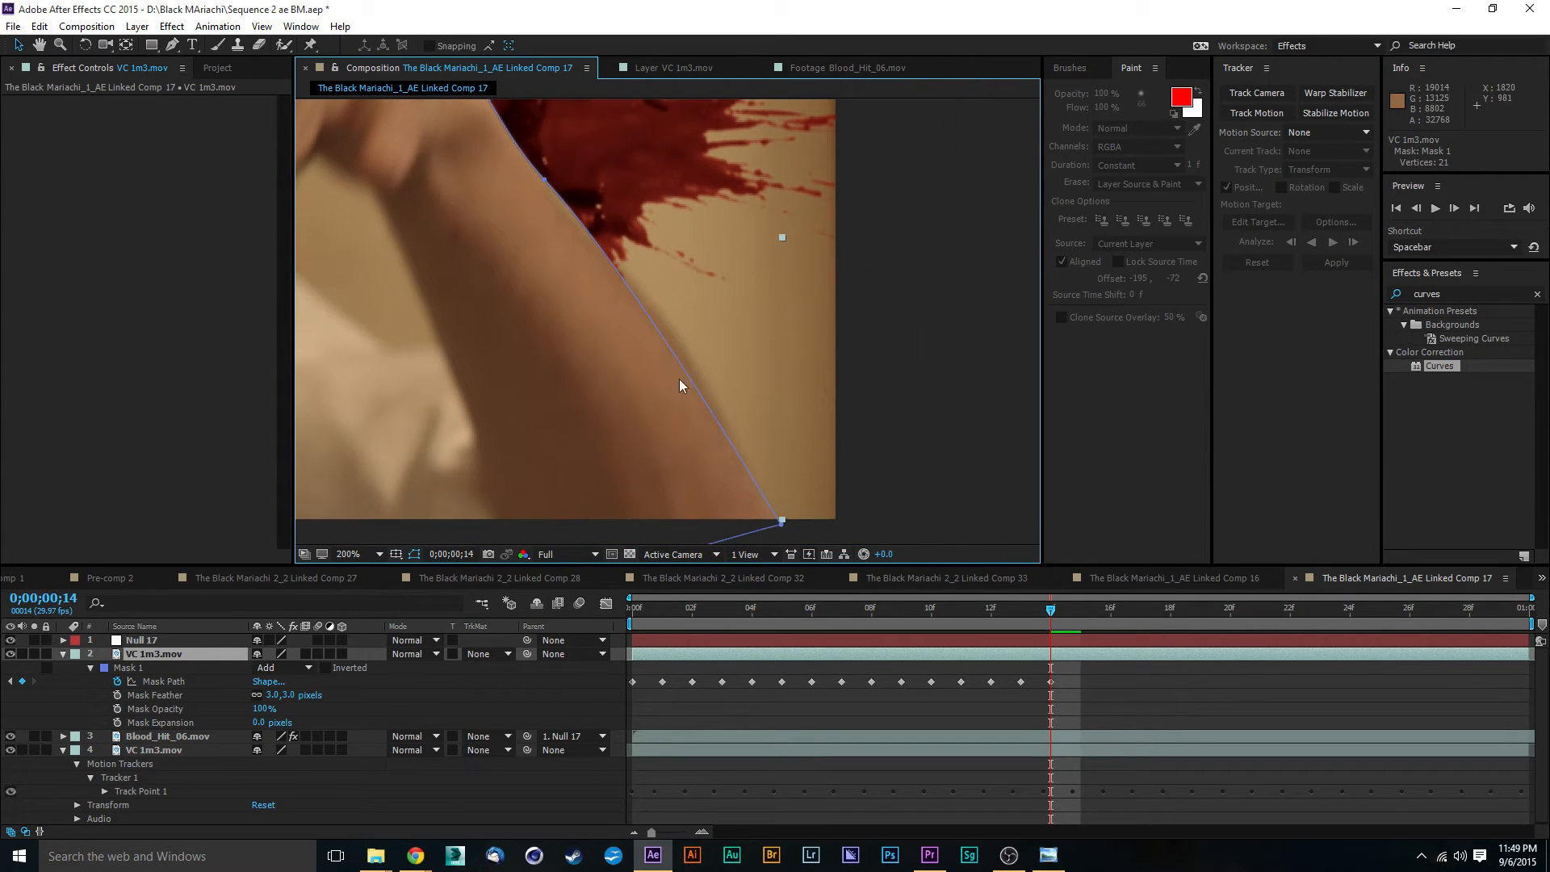
click(542, 181)
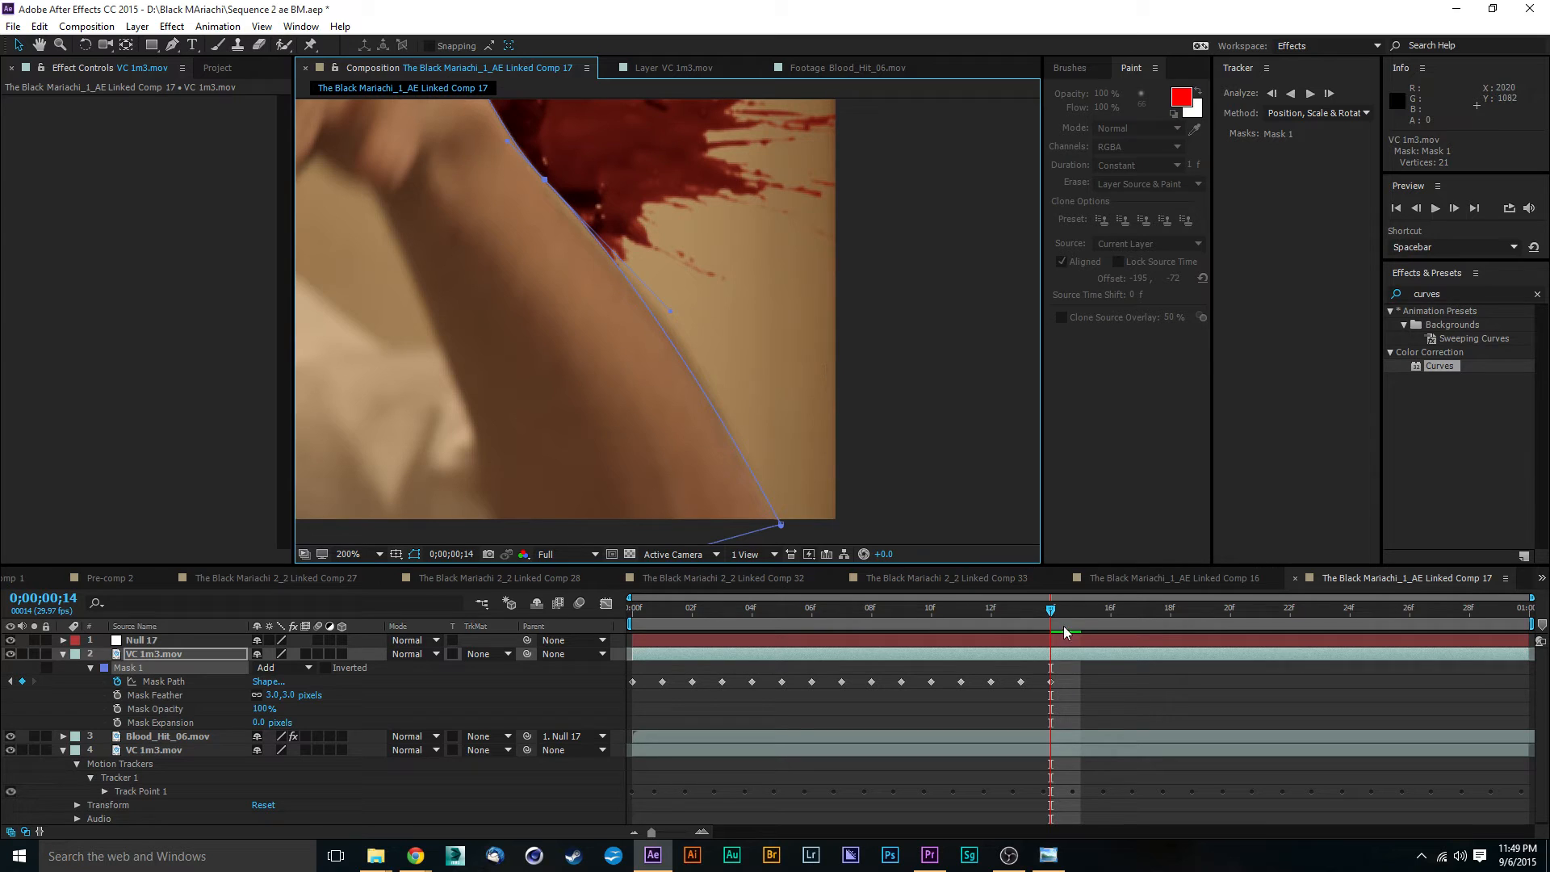
- At 0;00;00;15, fit the Mask 1 forearm points and curve handle to the arm's outer edge down past the frame bottom
drag(1052, 614, 1081, 612)
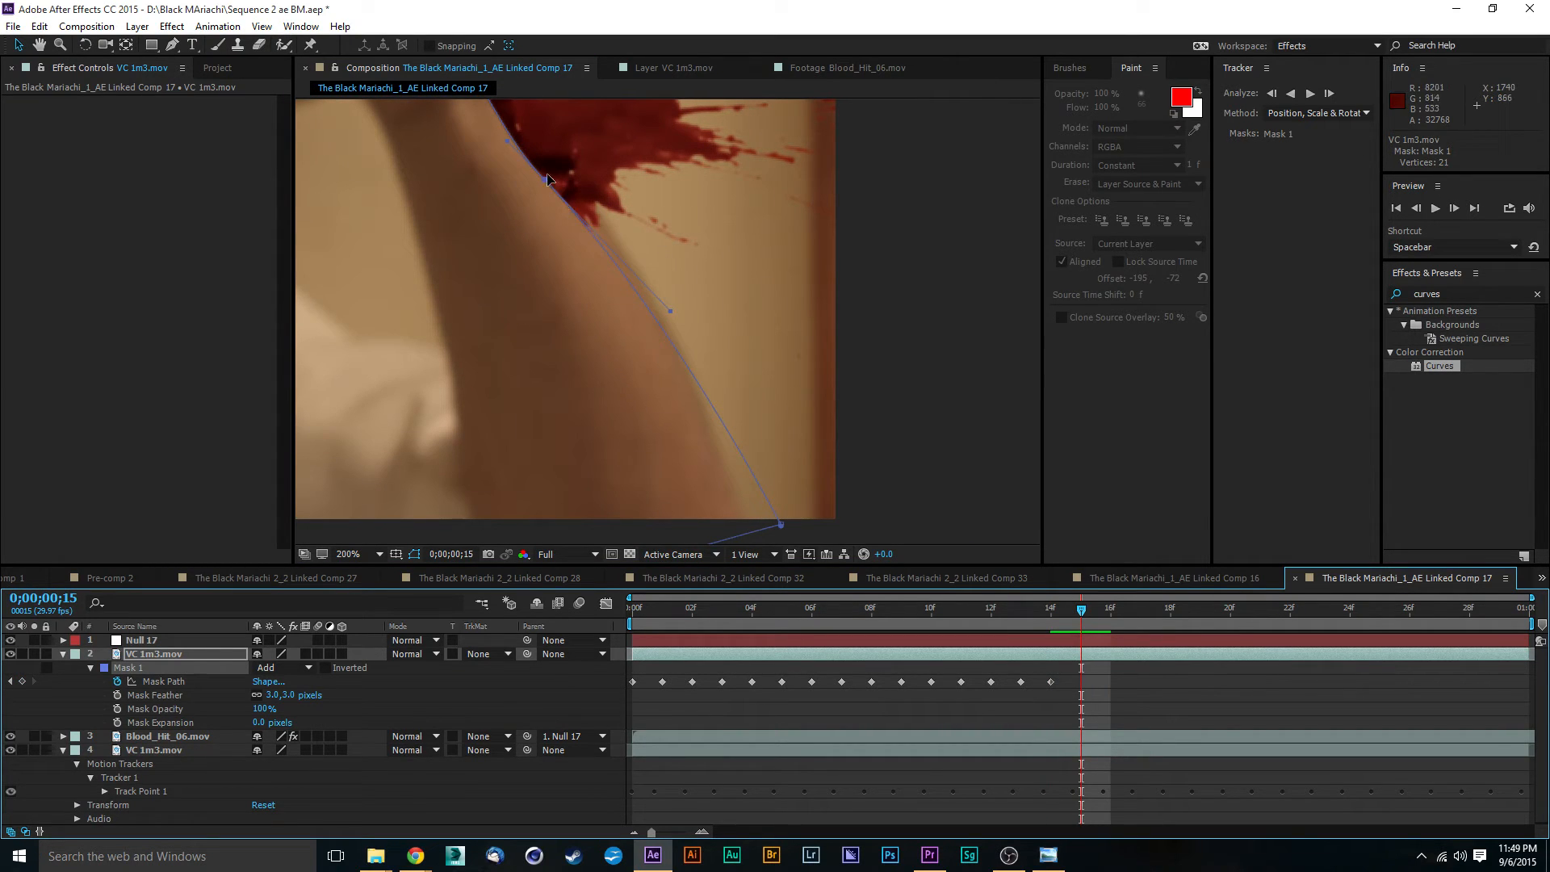
drag(543, 185, 568, 164)
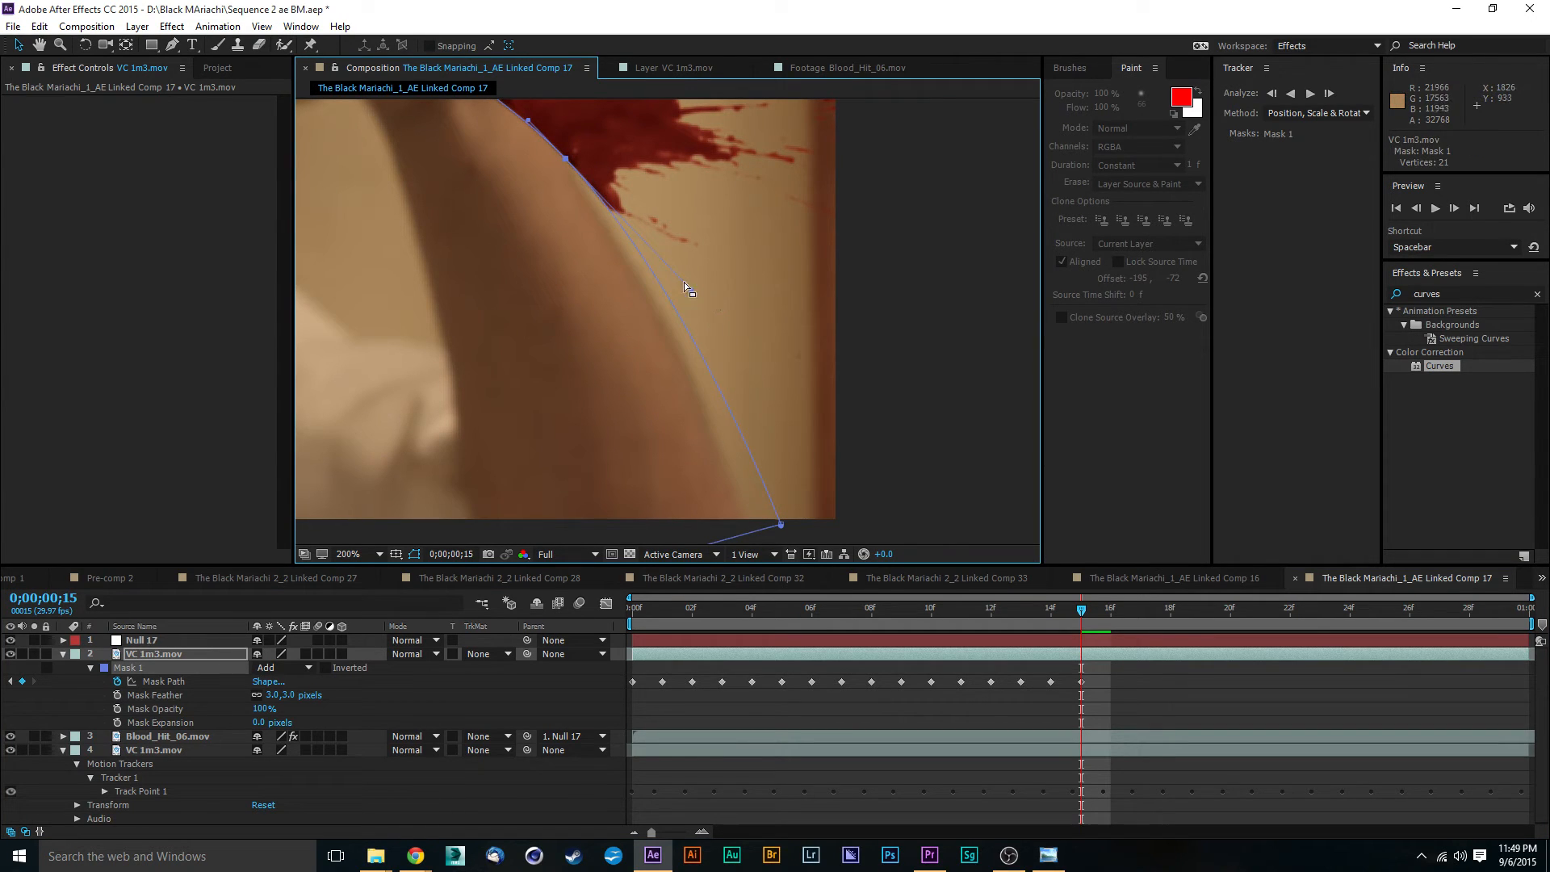
drag(684, 284, 666, 308)
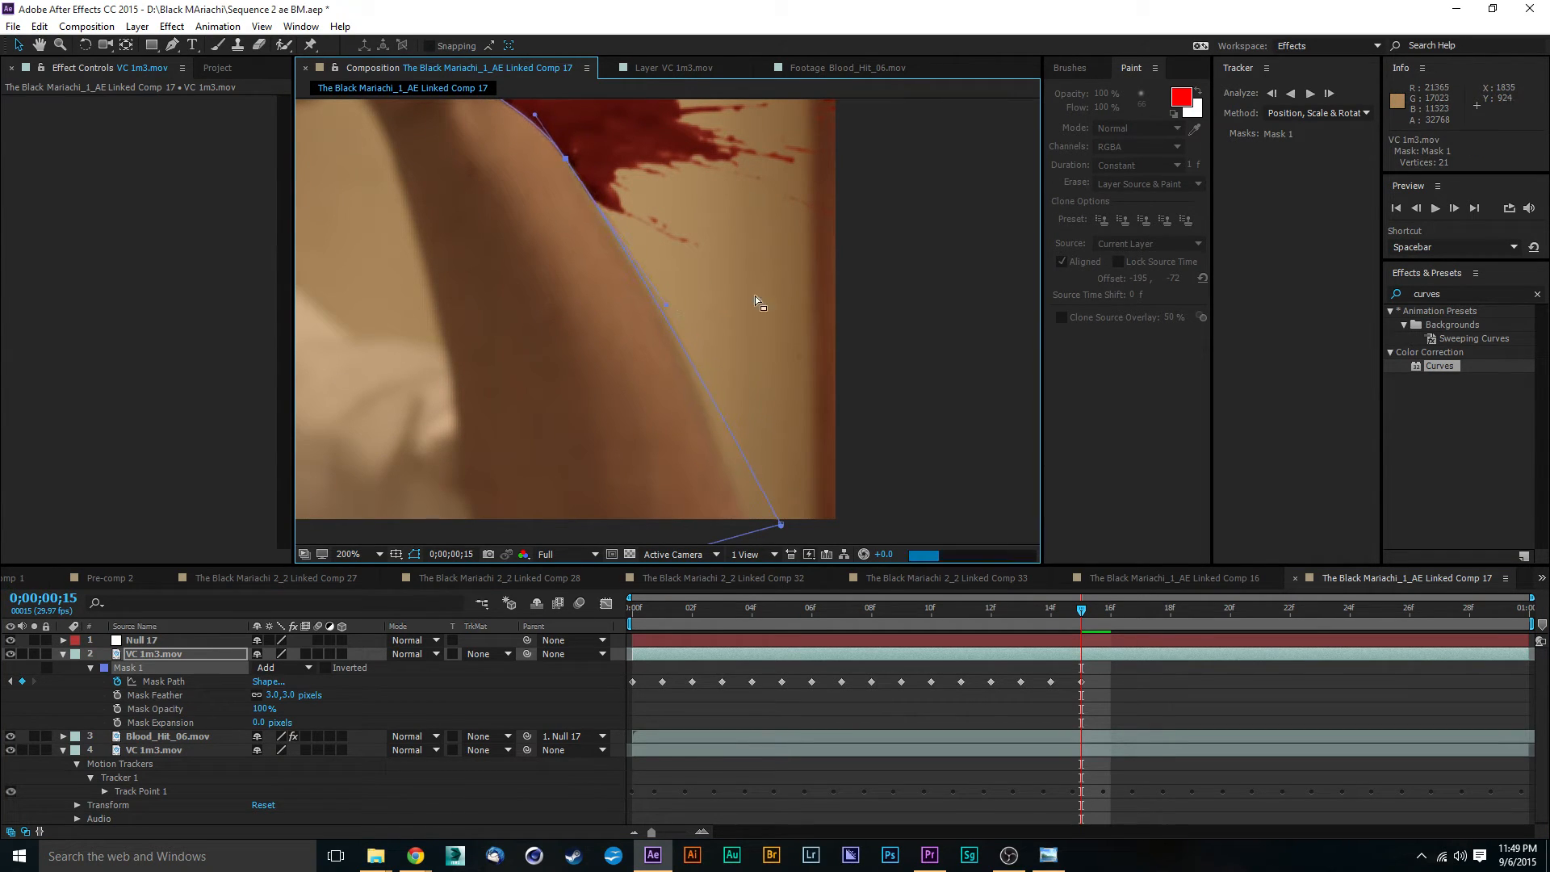
drag(779, 524, 755, 535)
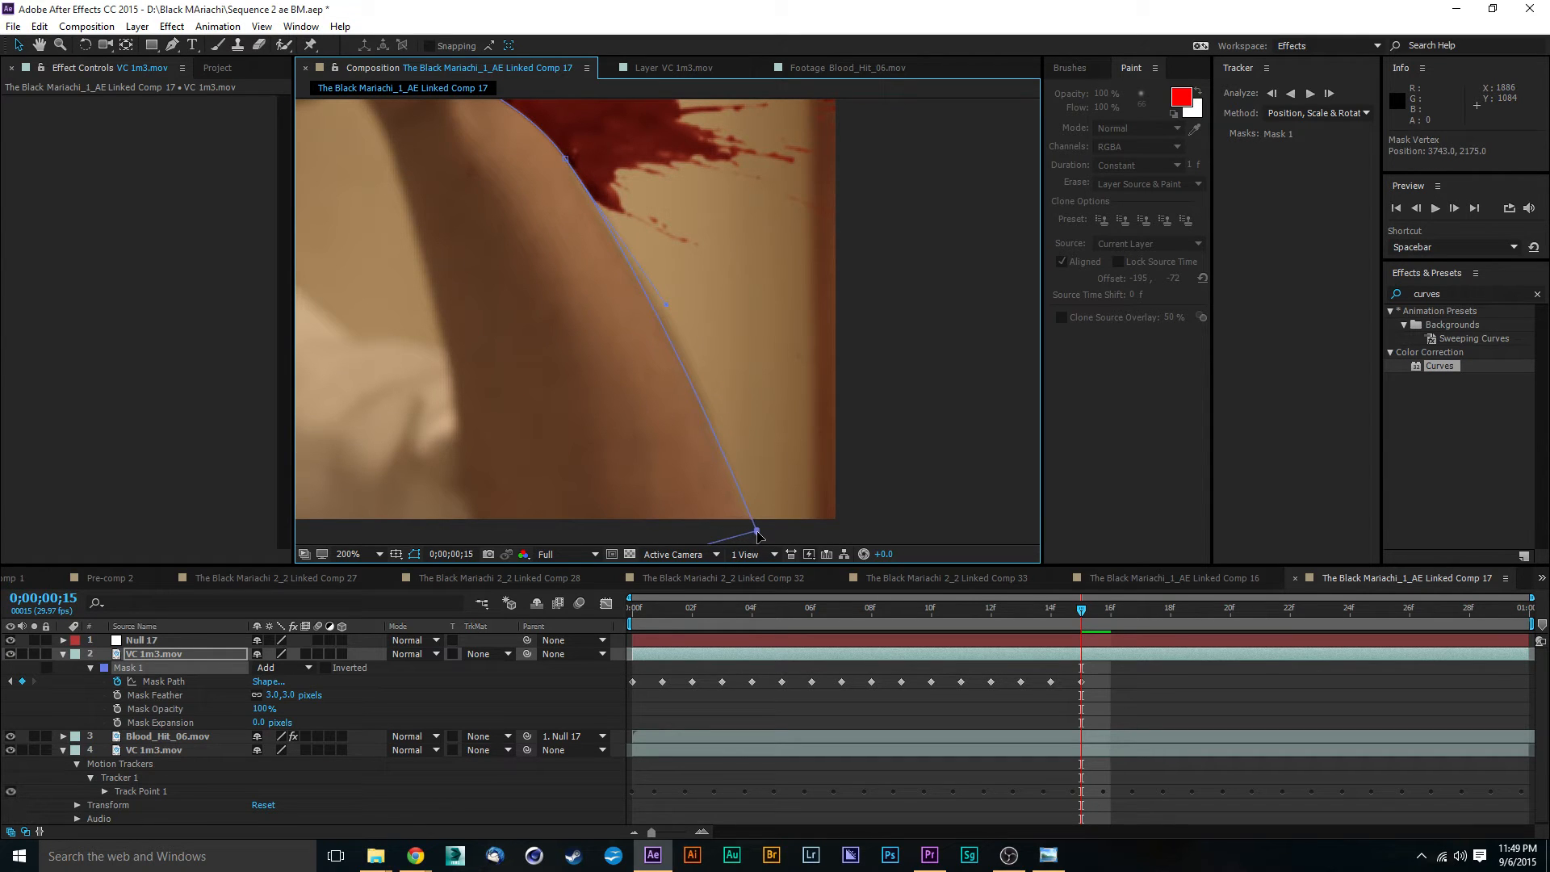
drag(718, 289, 798, 432)
drag(726, 386, 744, 500)
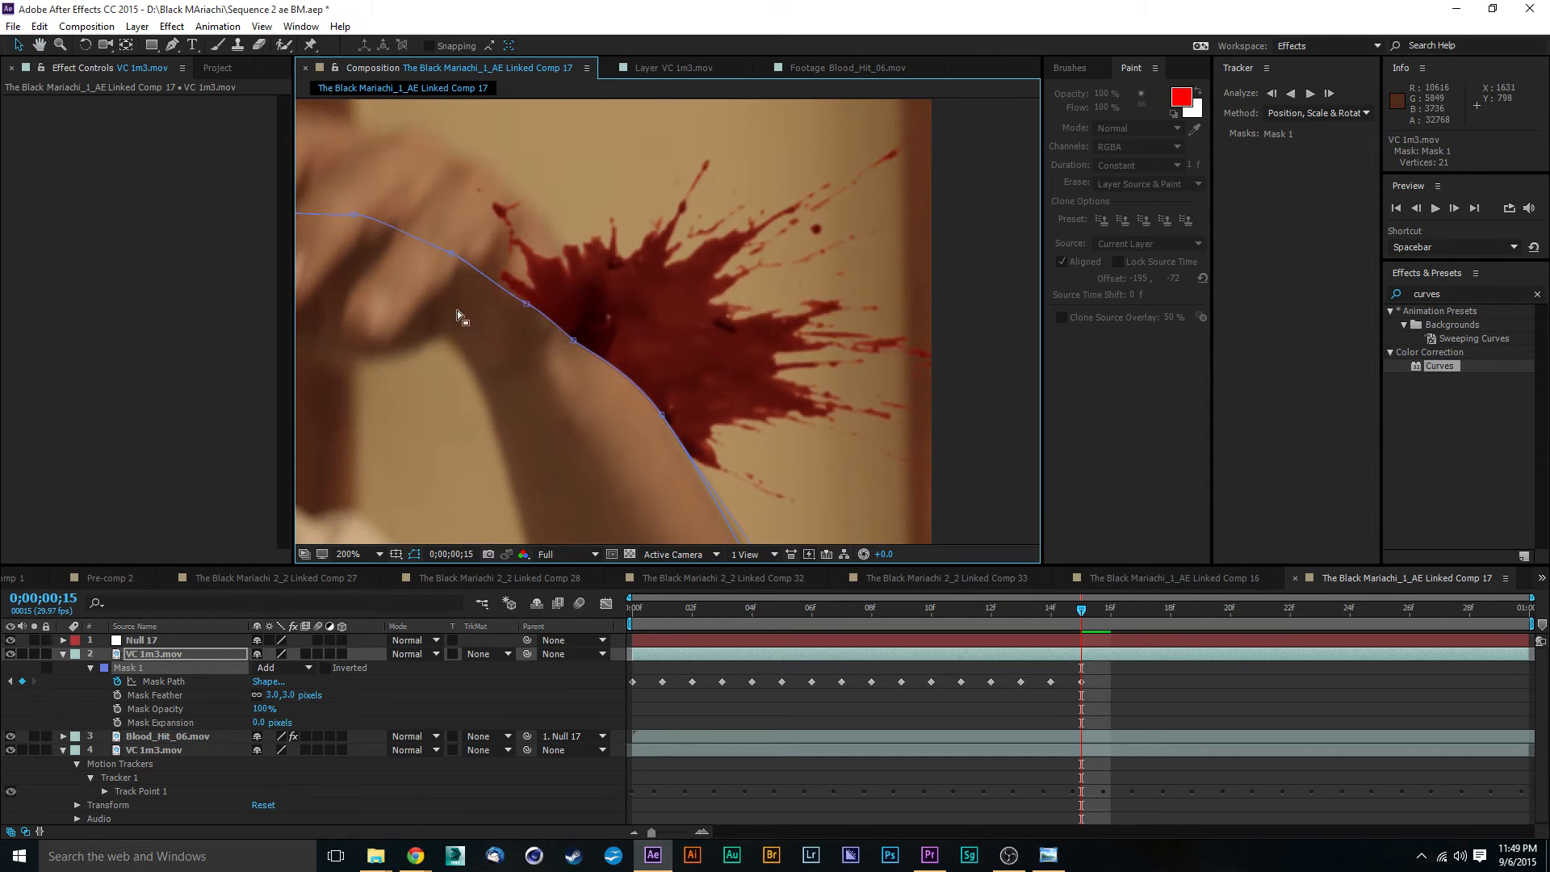
drag(664, 417, 659, 401)
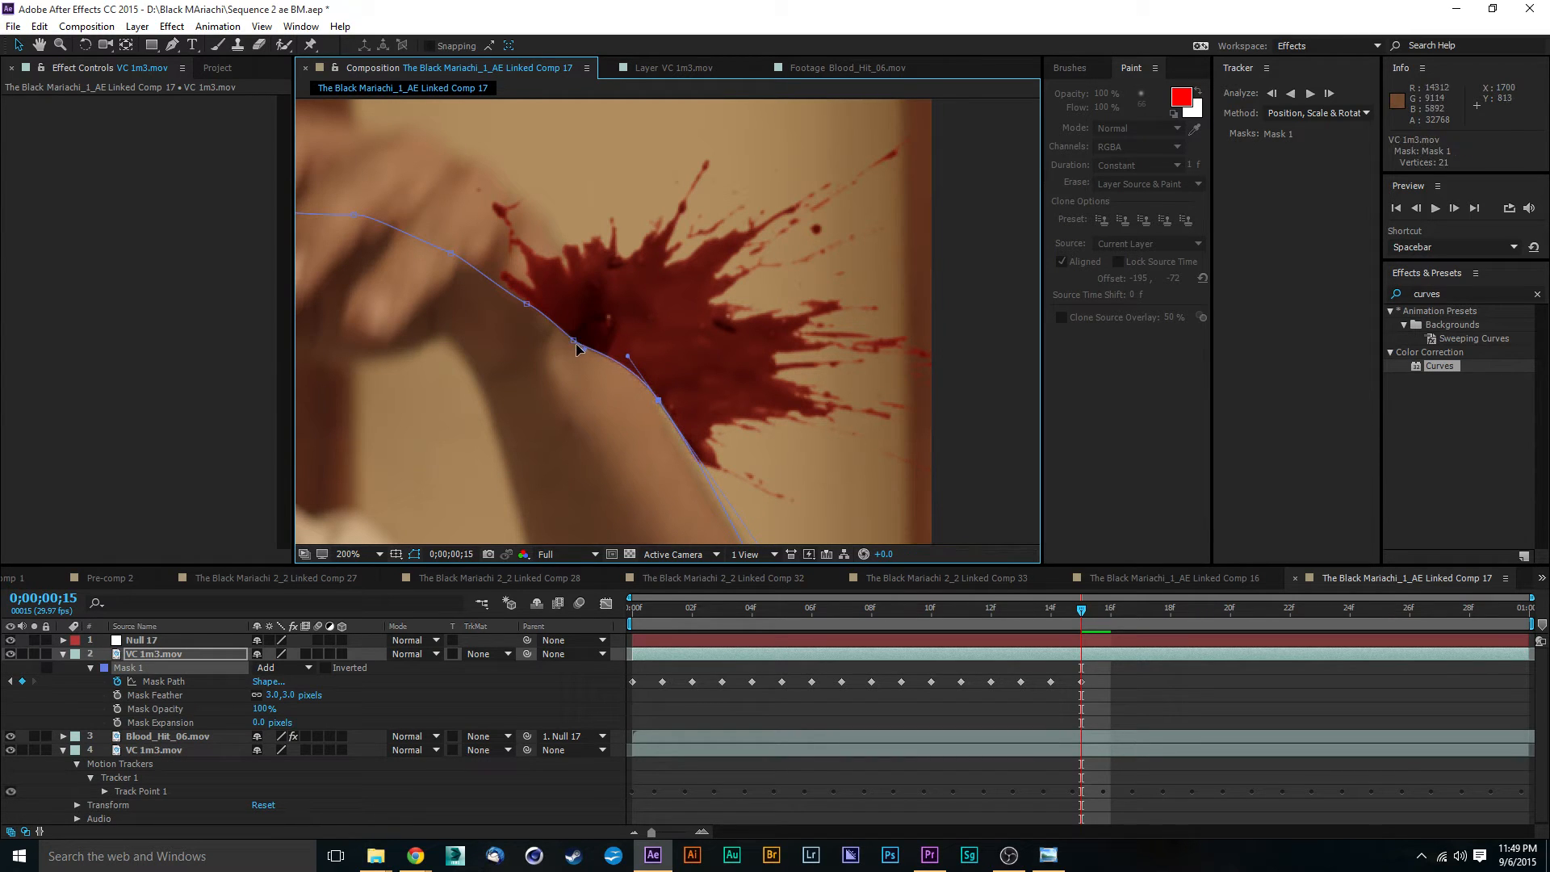
- Raise the Mask 1 points from the wrist along the upper edge of the back of the hand at 0;00;00;15
drag(576, 347, 566, 233)
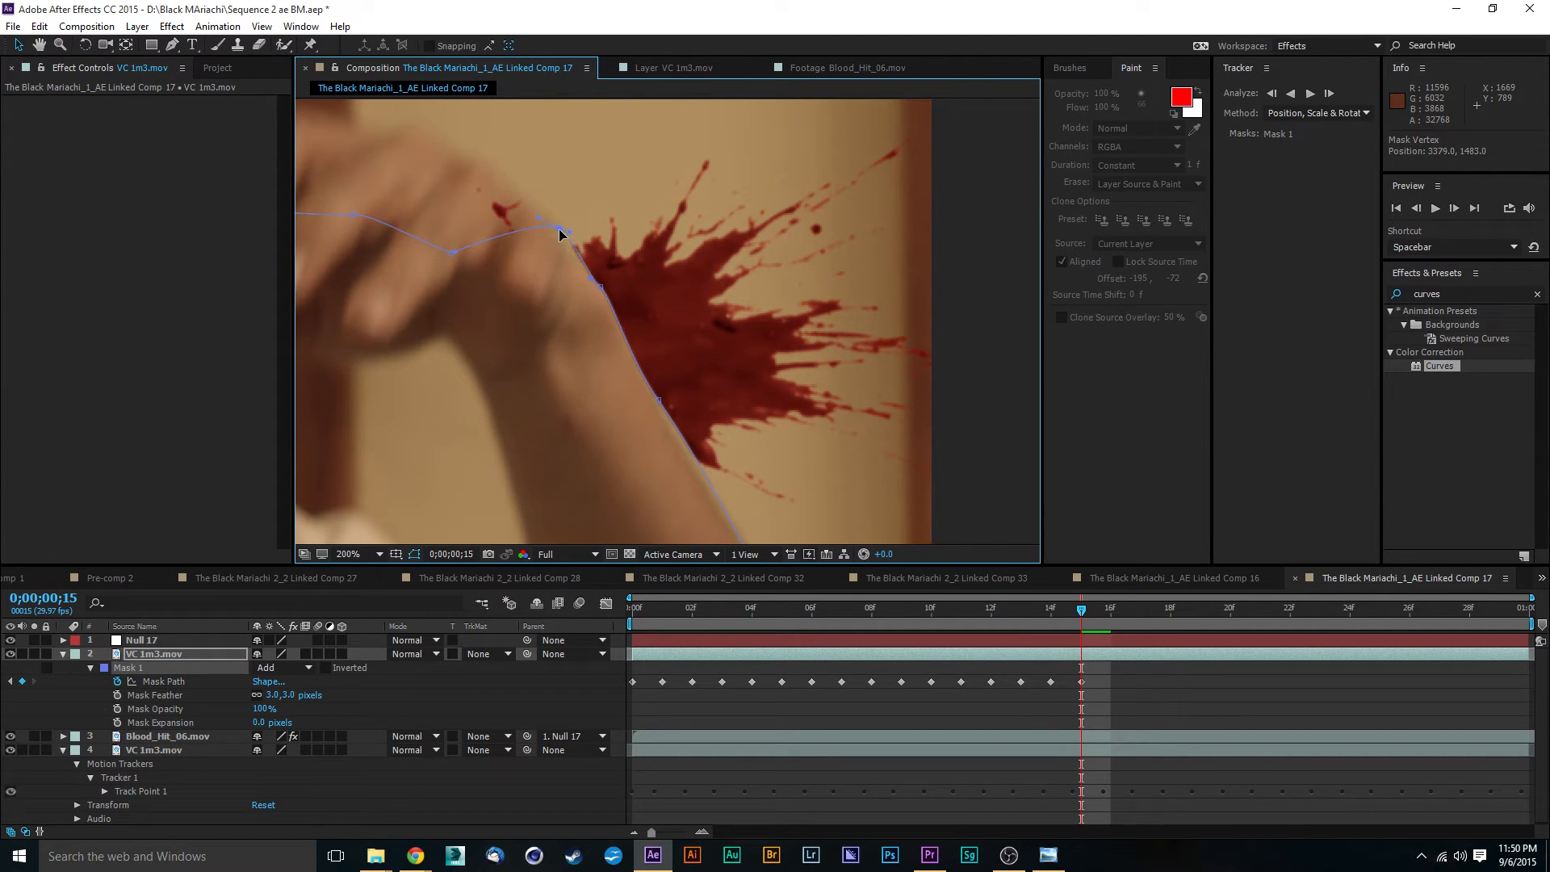
drag(545, 152, 560, 229)
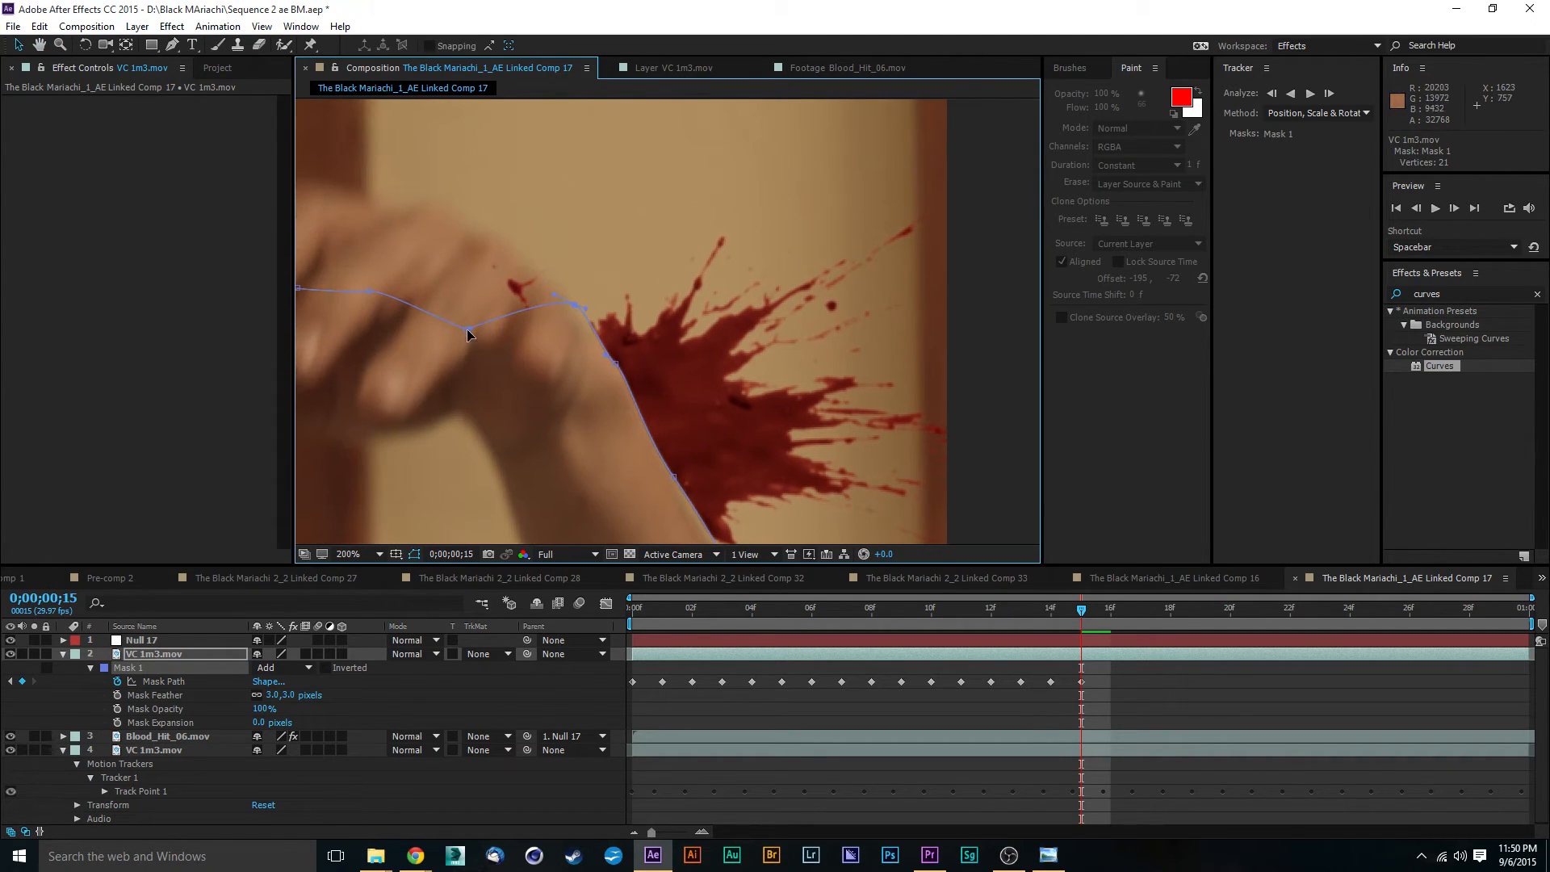
drag(468, 330, 499, 238)
key(space)
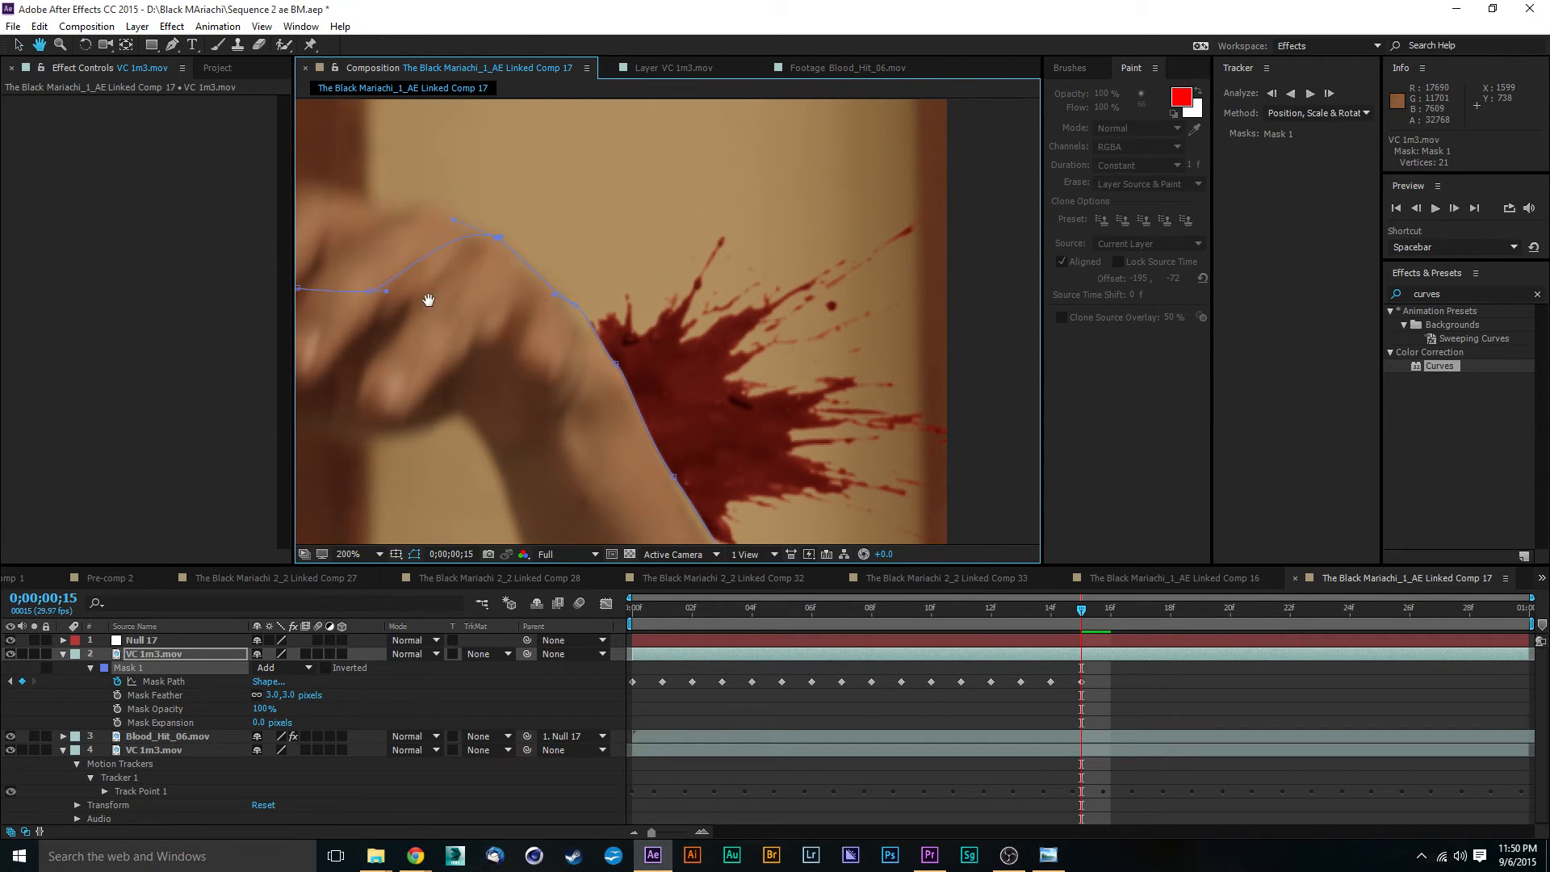
drag(429, 300, 504, 242)
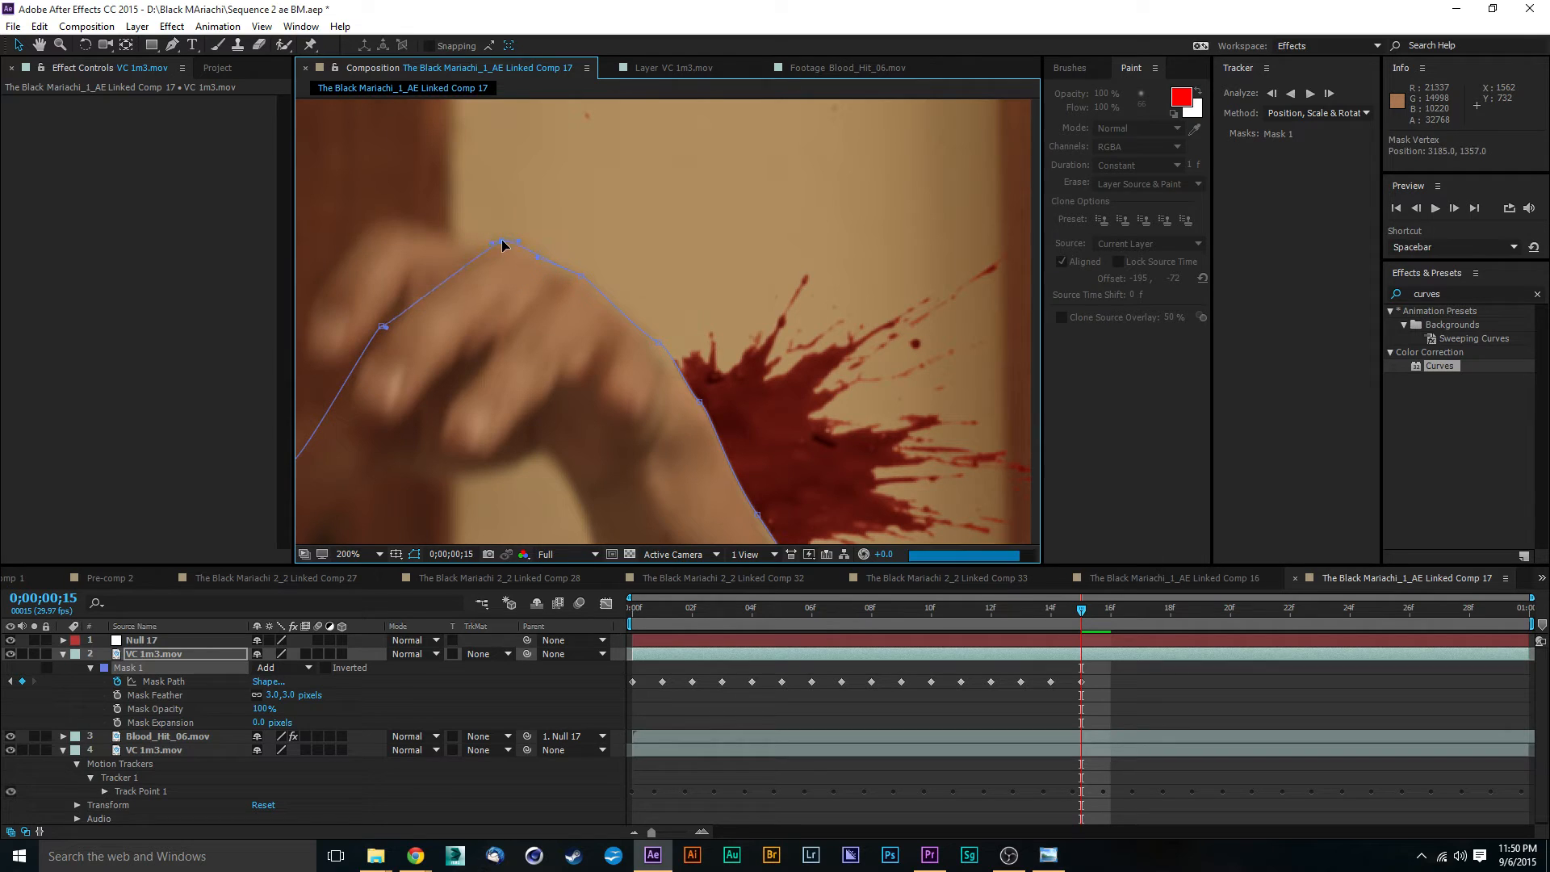
- Wrap the next Mask 1 points around the foremost knuckle and down to the fingertip at 0;00;00;15
drag(471, 317, 488, 179)
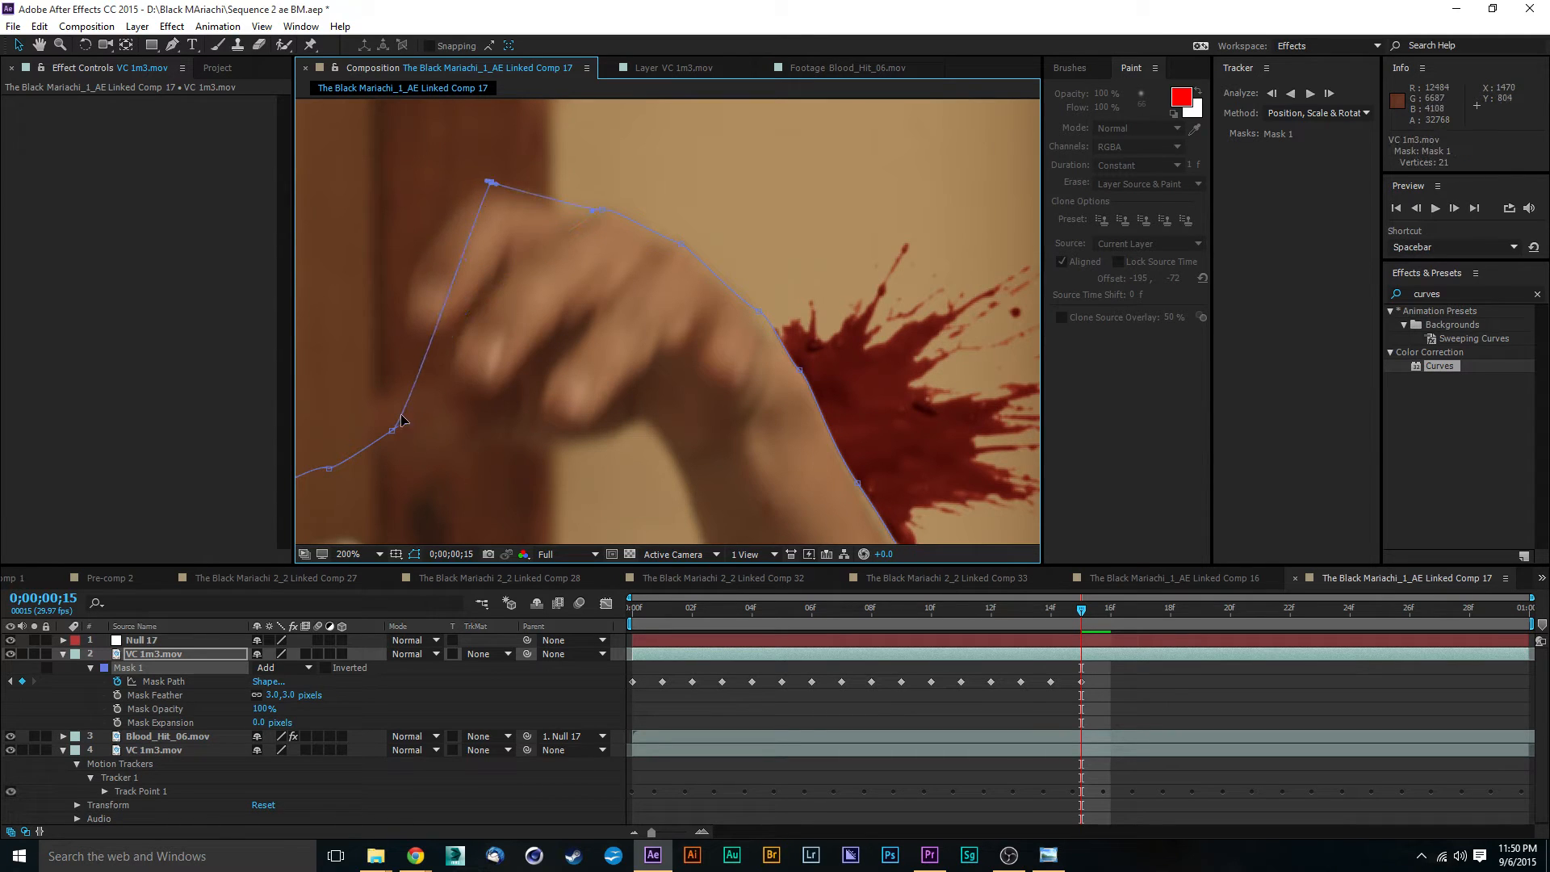
drag(393, 433, 425, 255)
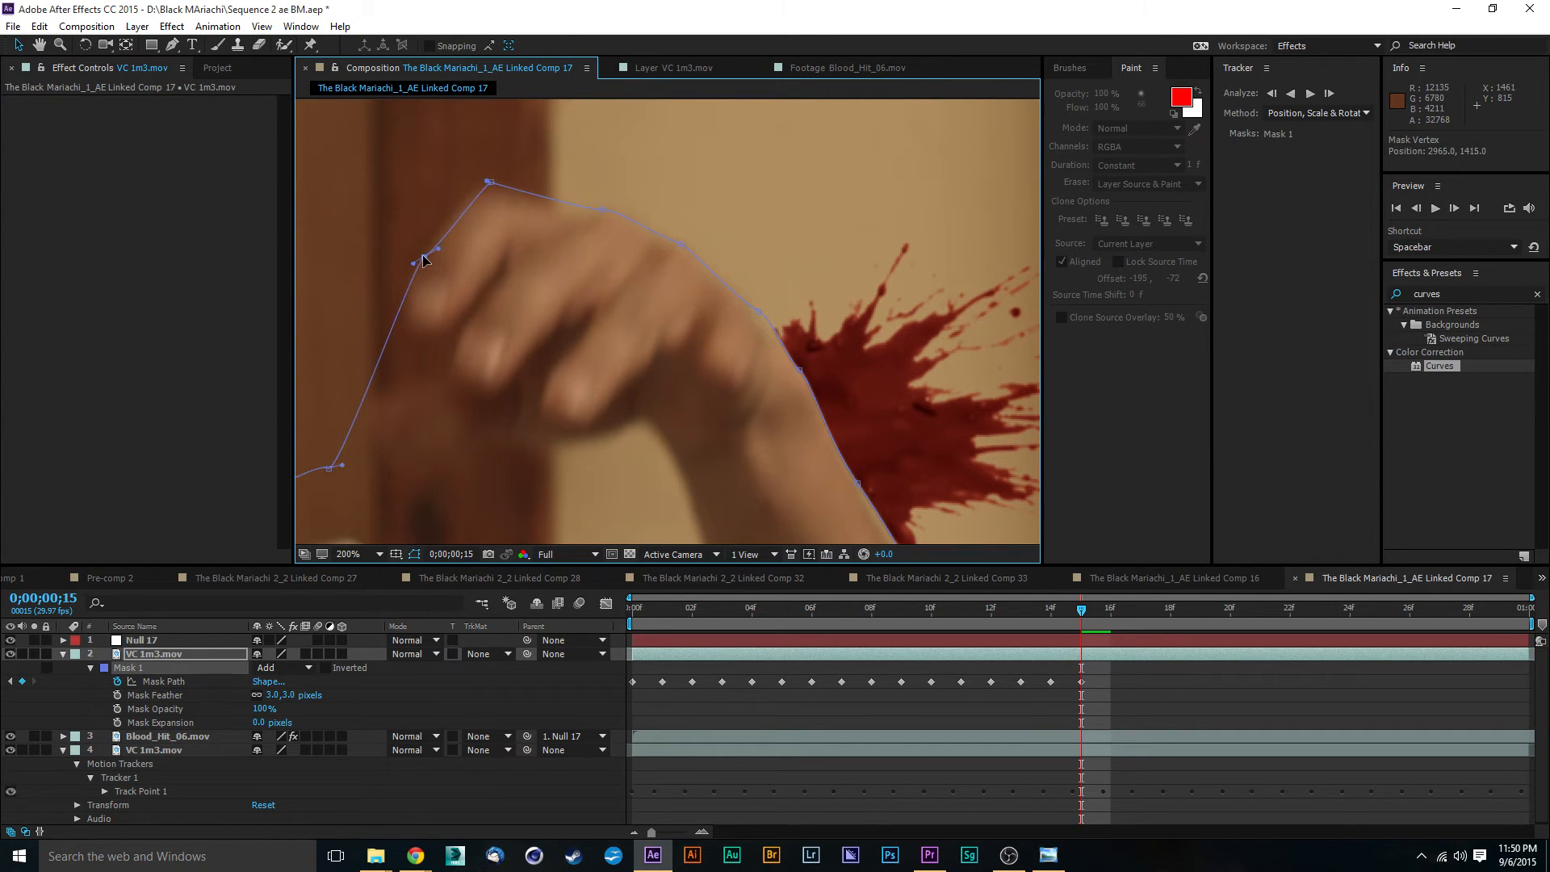
scroll(502, 308, up, 2)
scroll(516, 229, down, 4)
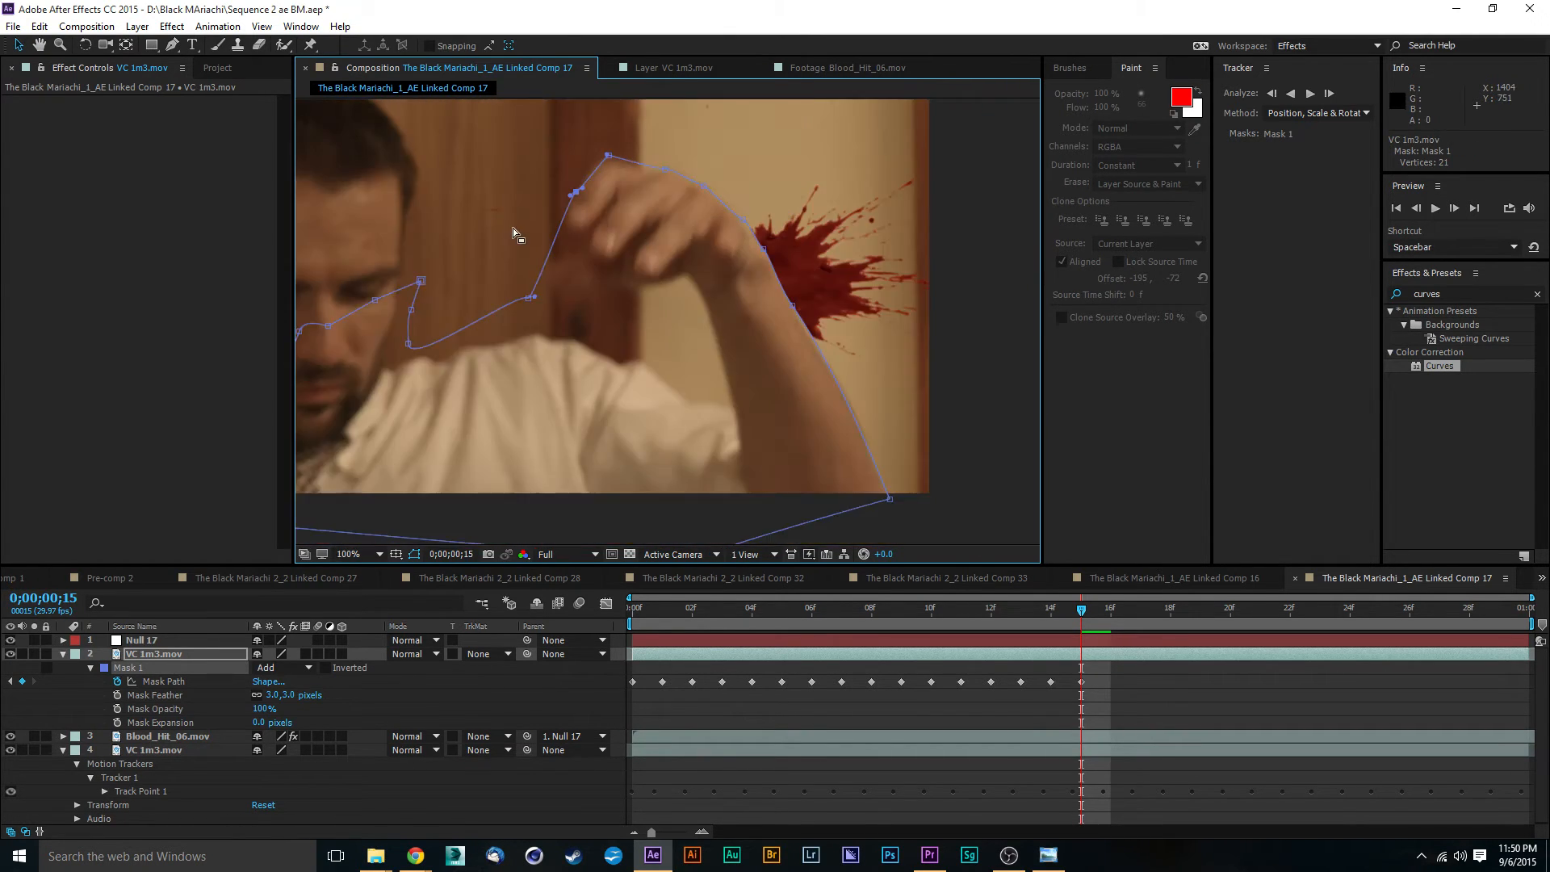
drag(531, 297, 567, 226)
drag(409, 347, 578, 241)
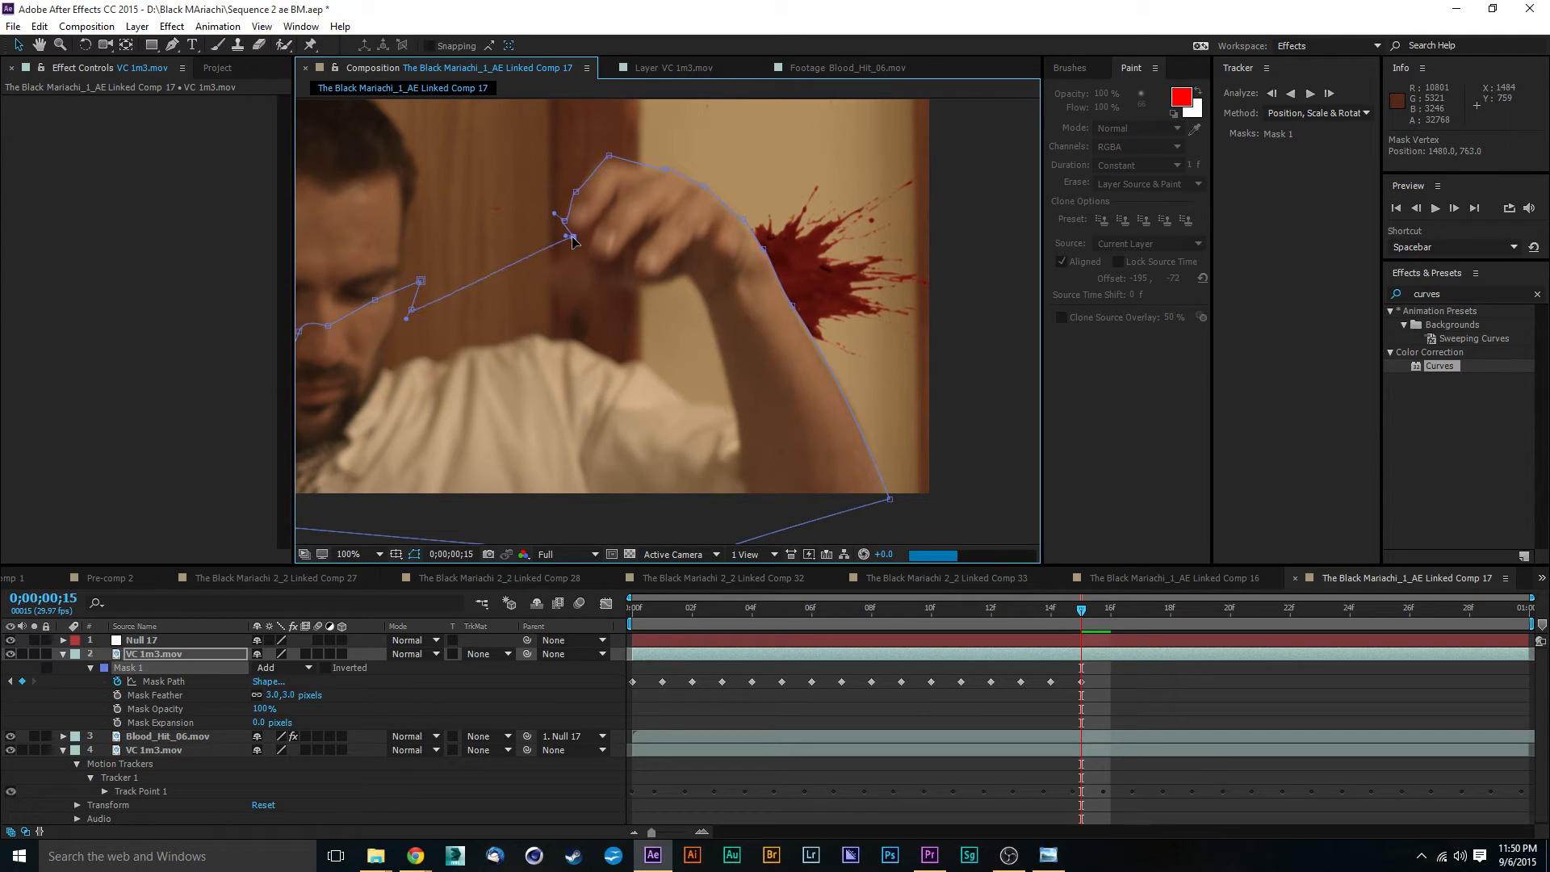
- Move the Mask 1 points nearest the face onto the second finger's outer edge and fingertip at 0;00;00;15
drag(414, 312, 593, 231)
drag(421, 280, 595, 255)
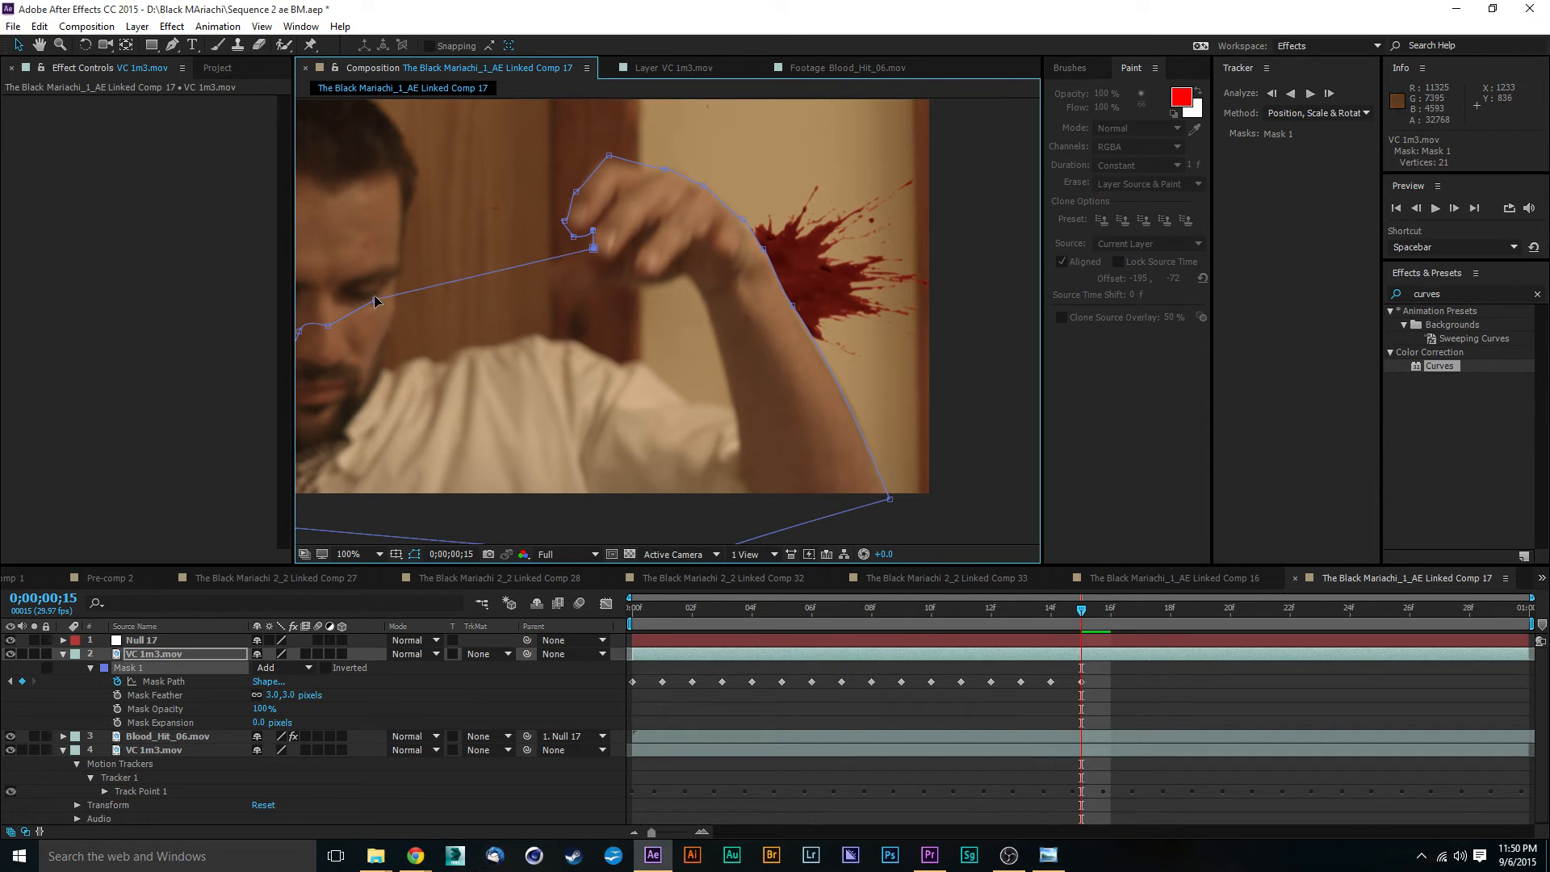
drag(376, 306, 592, 258)
drag(325, 334, 595, 267)
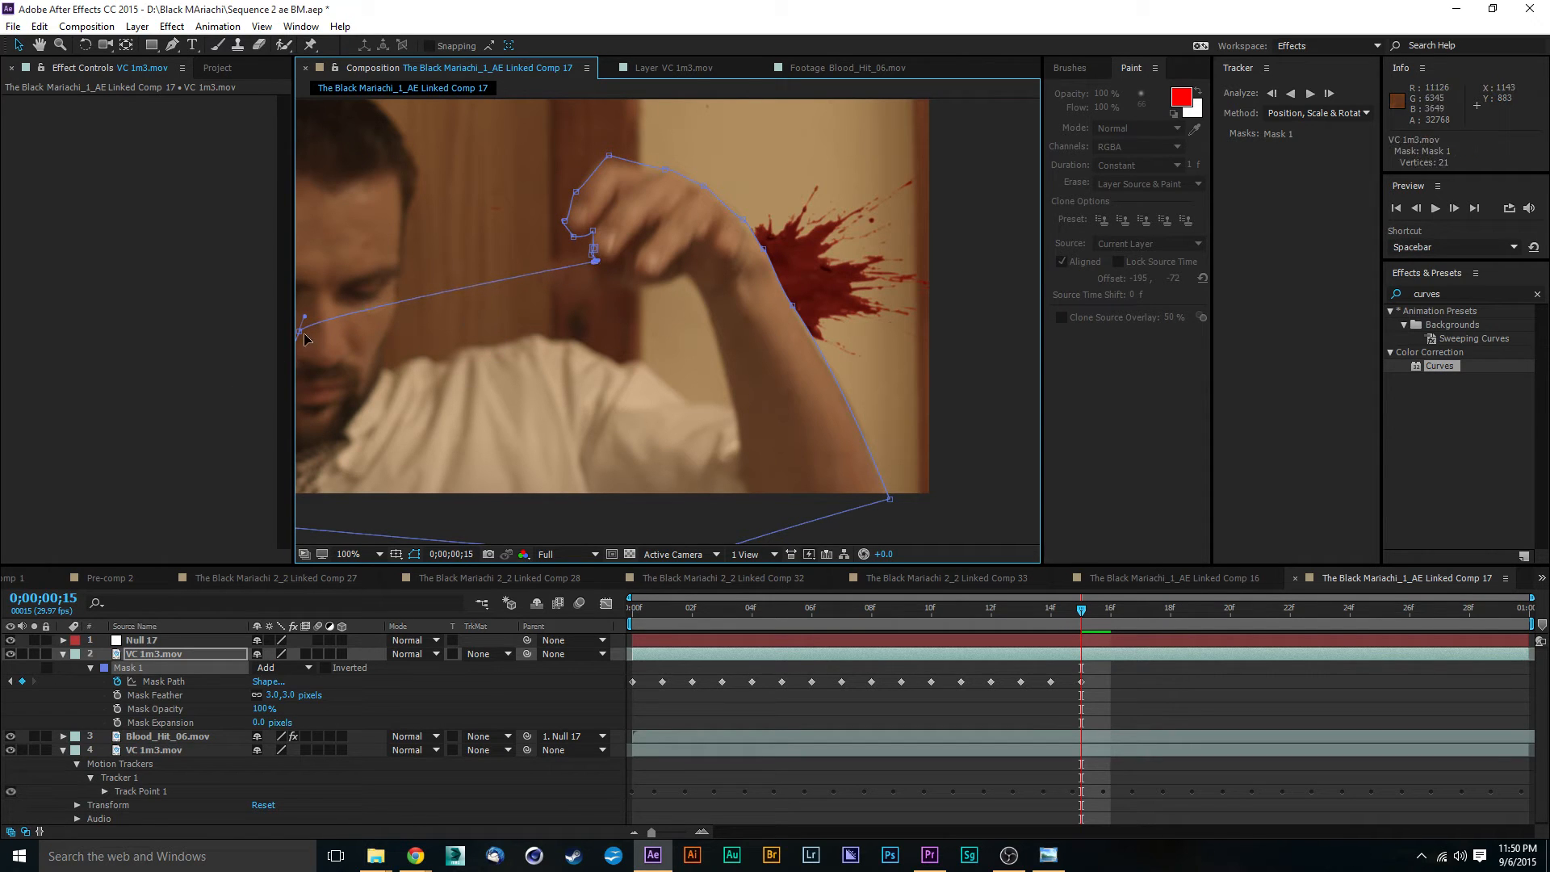
drag(304, 334, 608, 277)
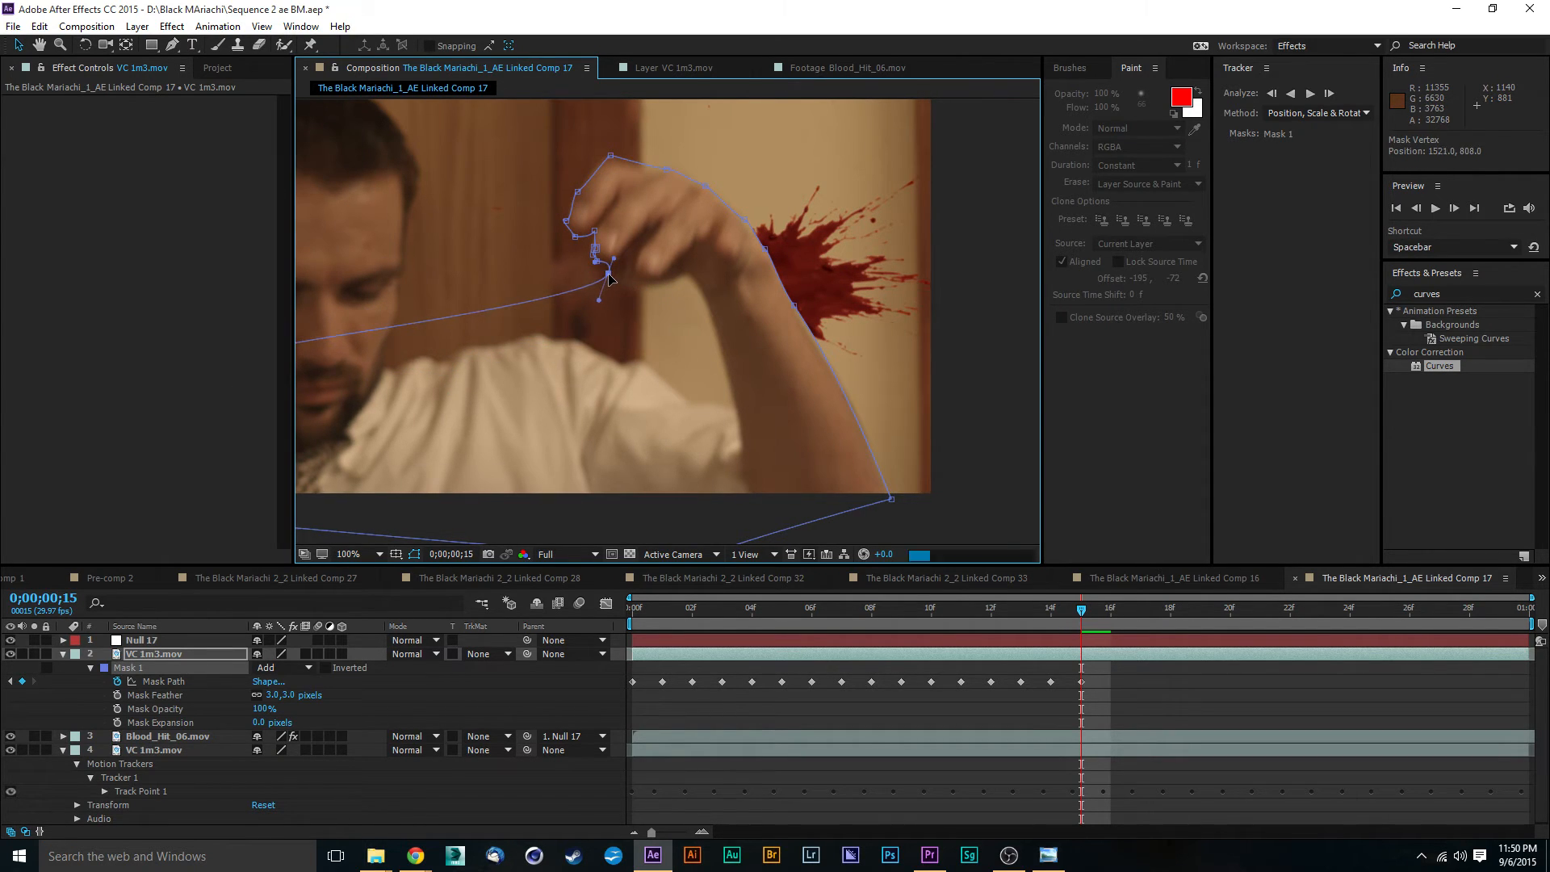
- Bring the next Mask 1 point to the third fingertip and shift the two chin-side points onto the shirt shoulder
drag(646, 331, 782, 313)
drag(428, 331, 773, 257)
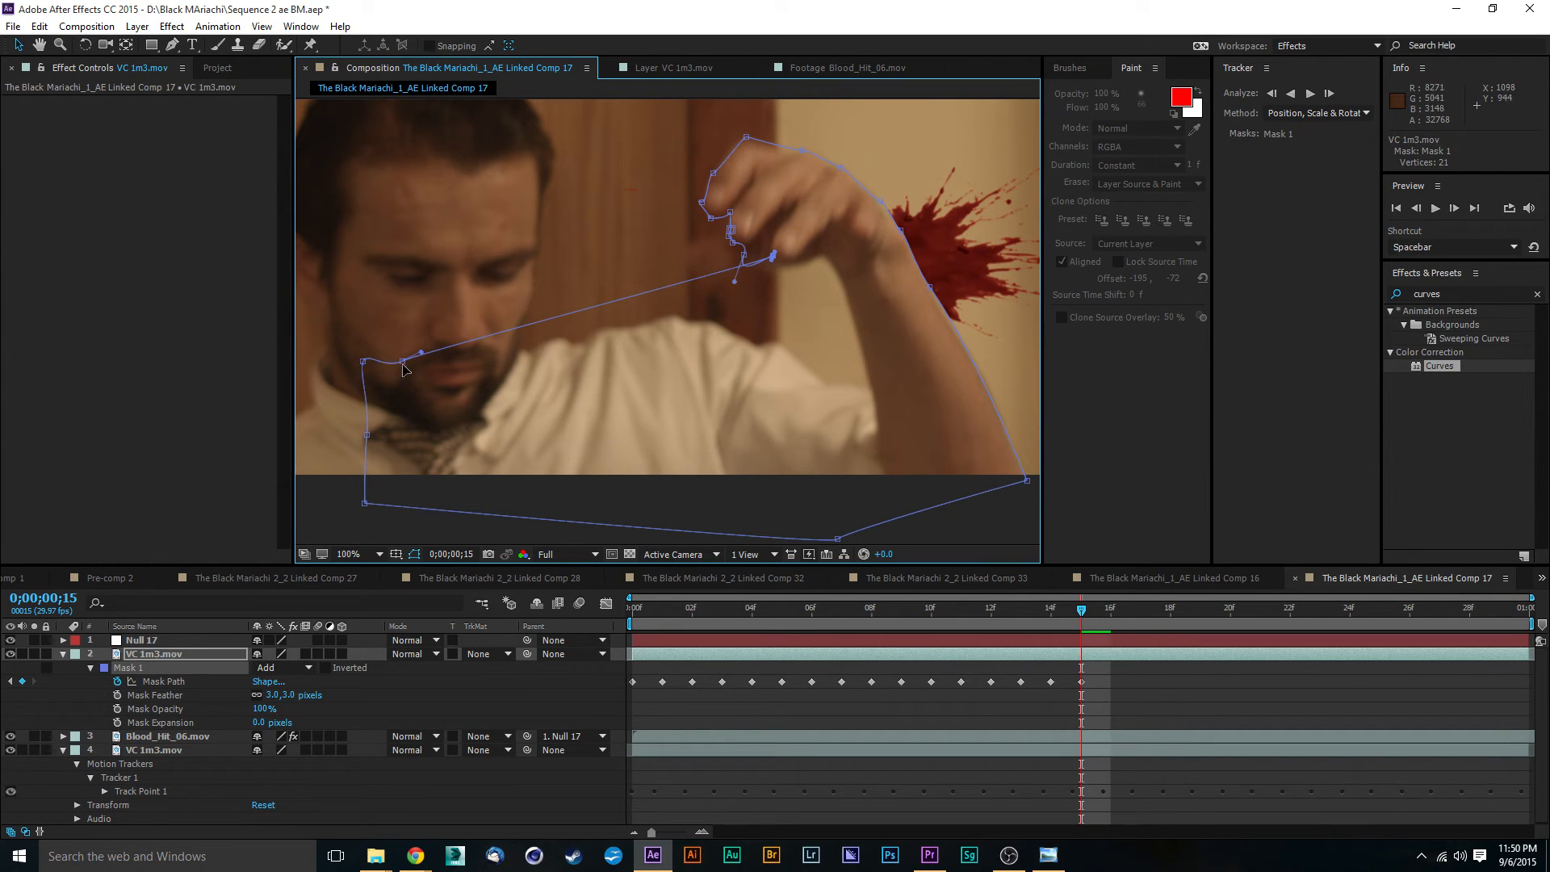
drag(405, 369, 694, 350)
drag(363, 367, 633, 331)
key(period)
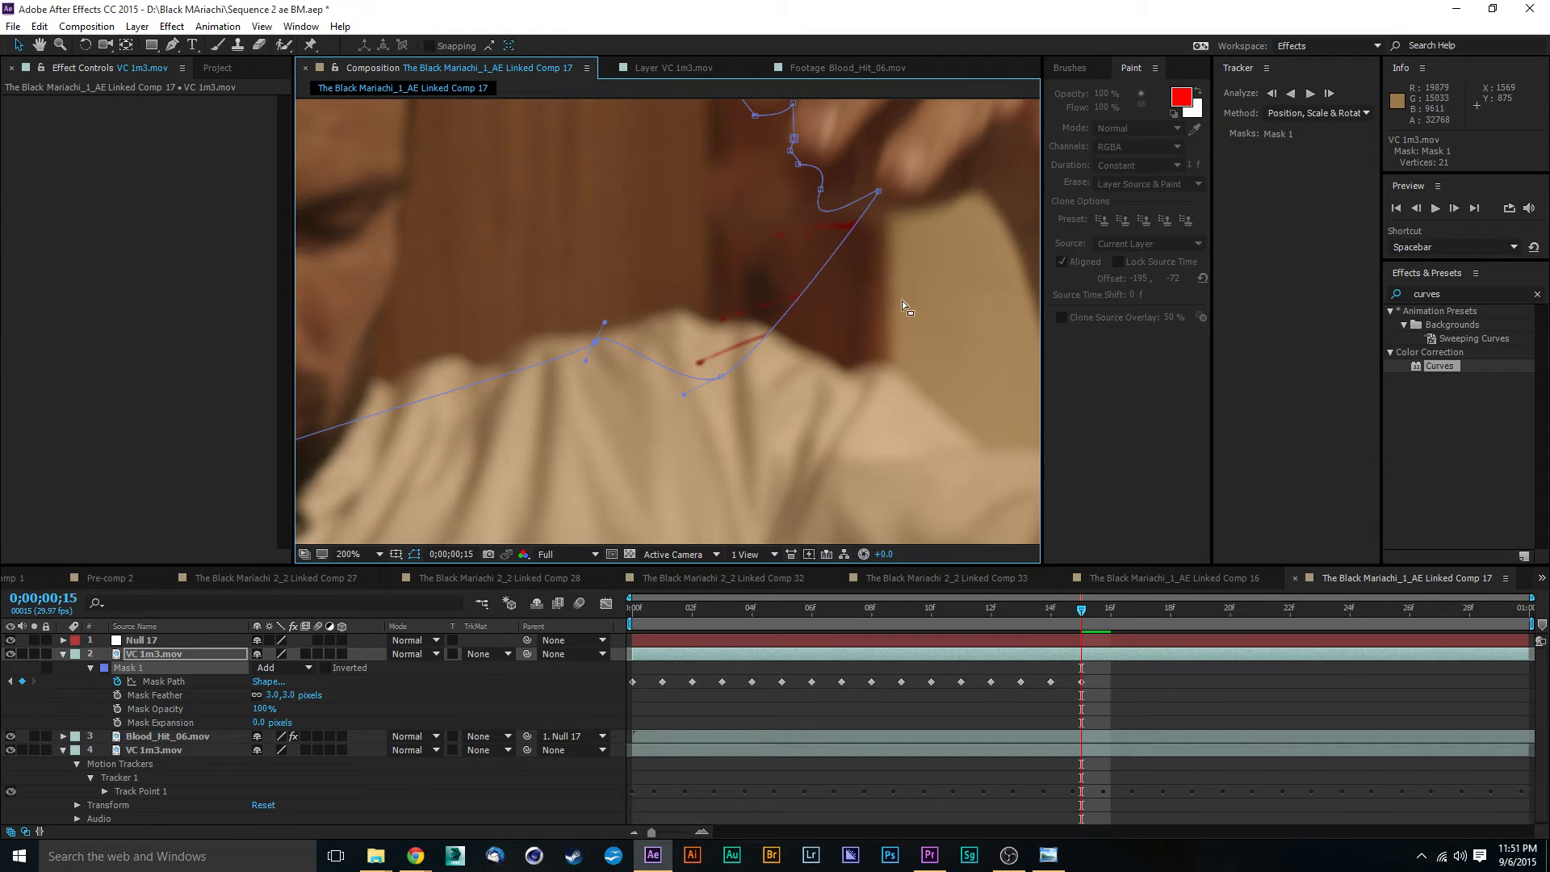
- Refine the Mask 1 points and curve handles around the first fingertip and the edge of the second finger
drag(958, 346, 926, 434)
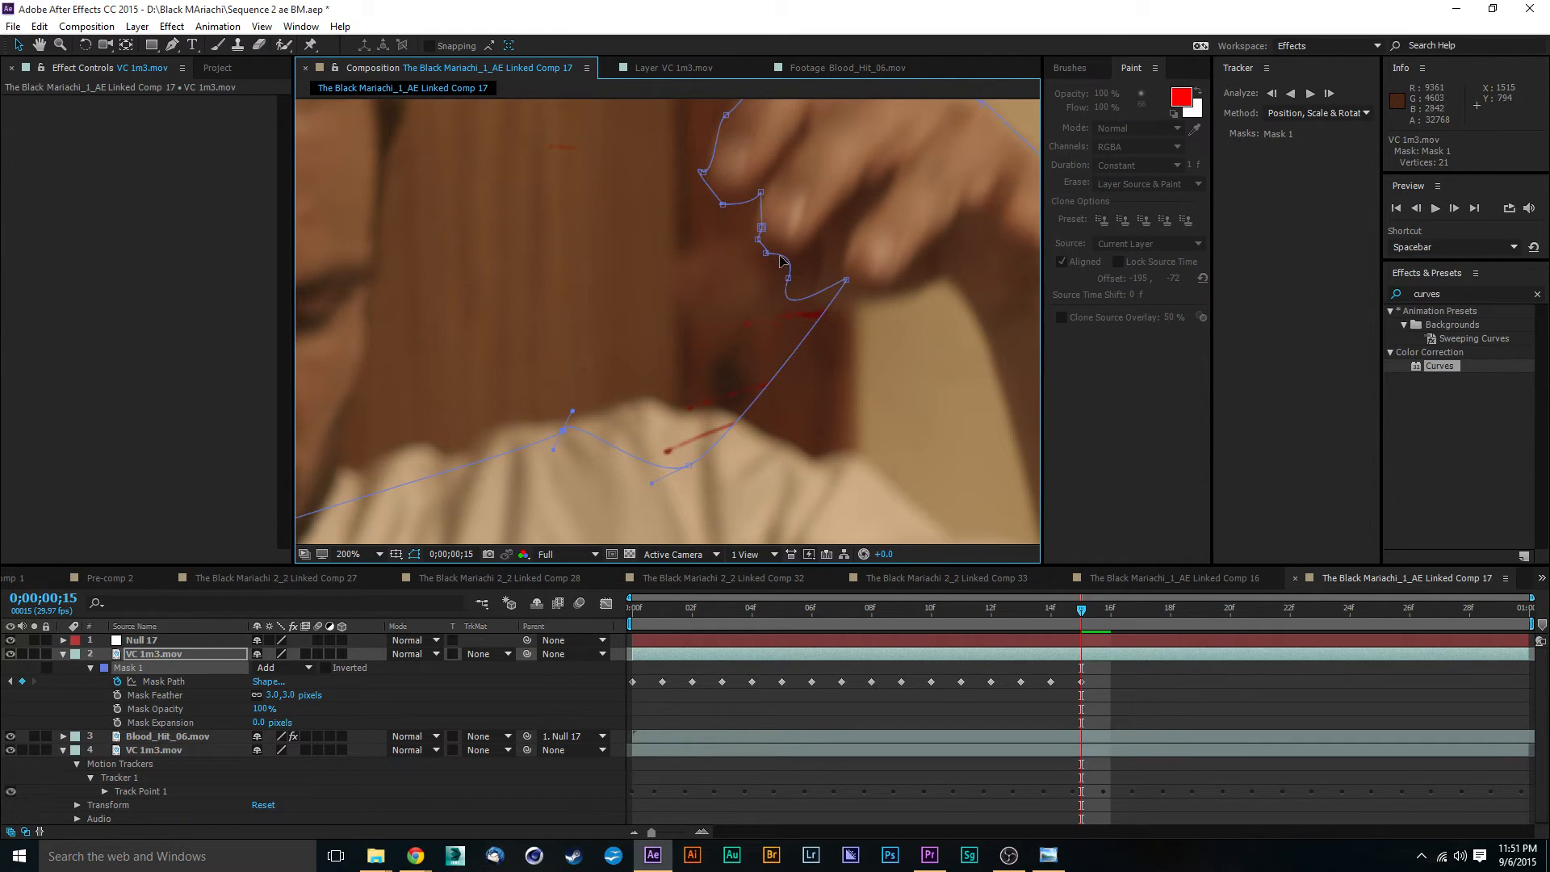
mouse_move(762, 228)
mouse_down()
mouse_move(771, 259)
mouse_move(819, 281)
mouse_move(755, 245)
mouse_up()
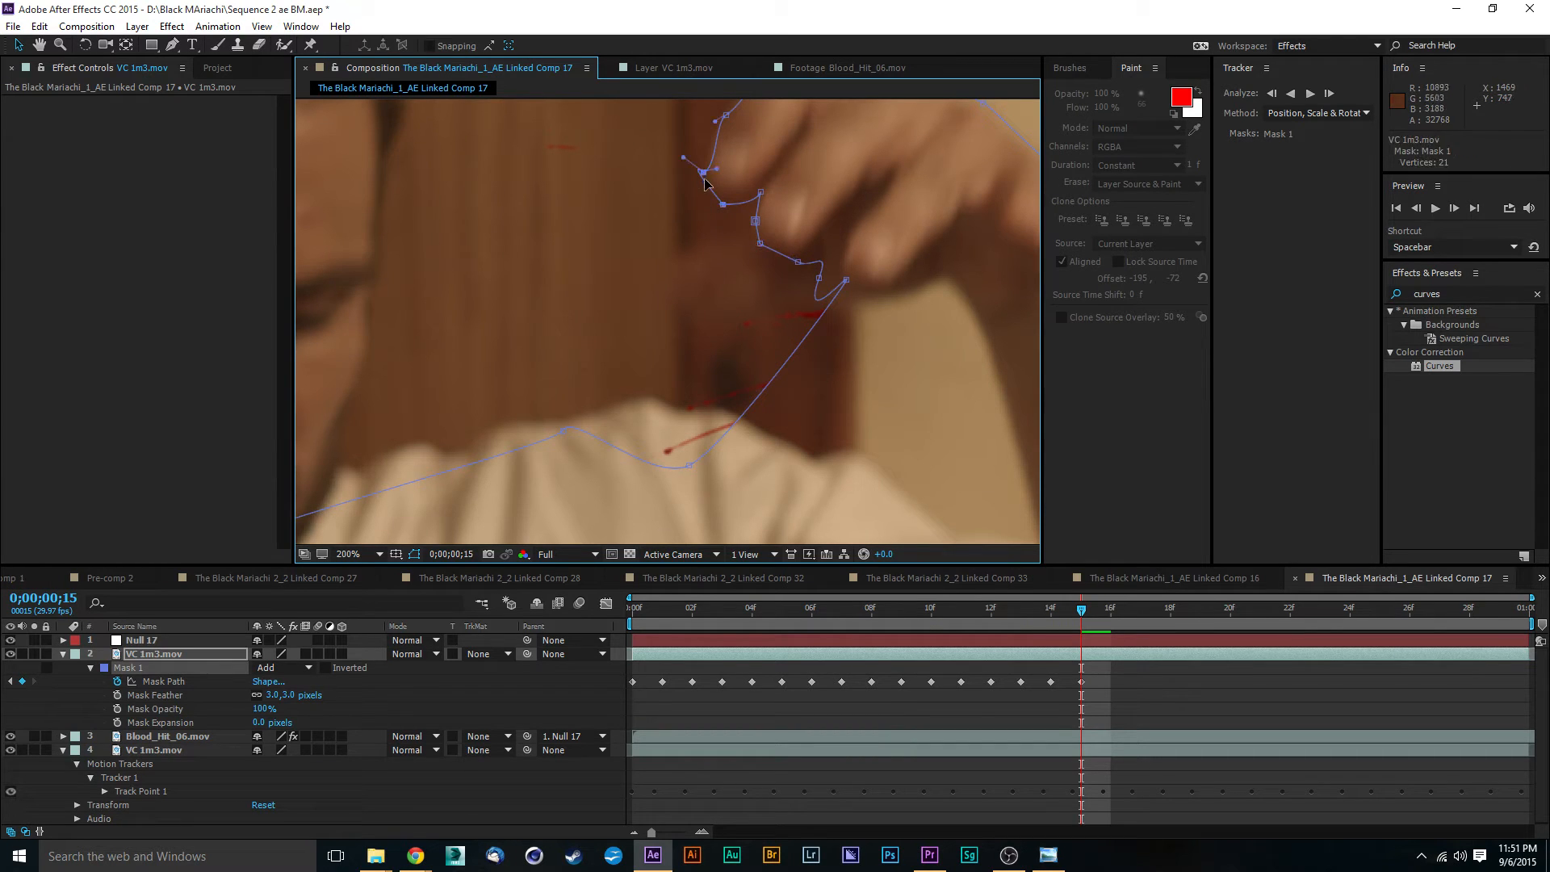
mouse_move(683, 158)
mouse_down()
mouse_move(695, 192)
mouse_move(710, 165)
mouse_up()
scroll(772, 181, up, 2)
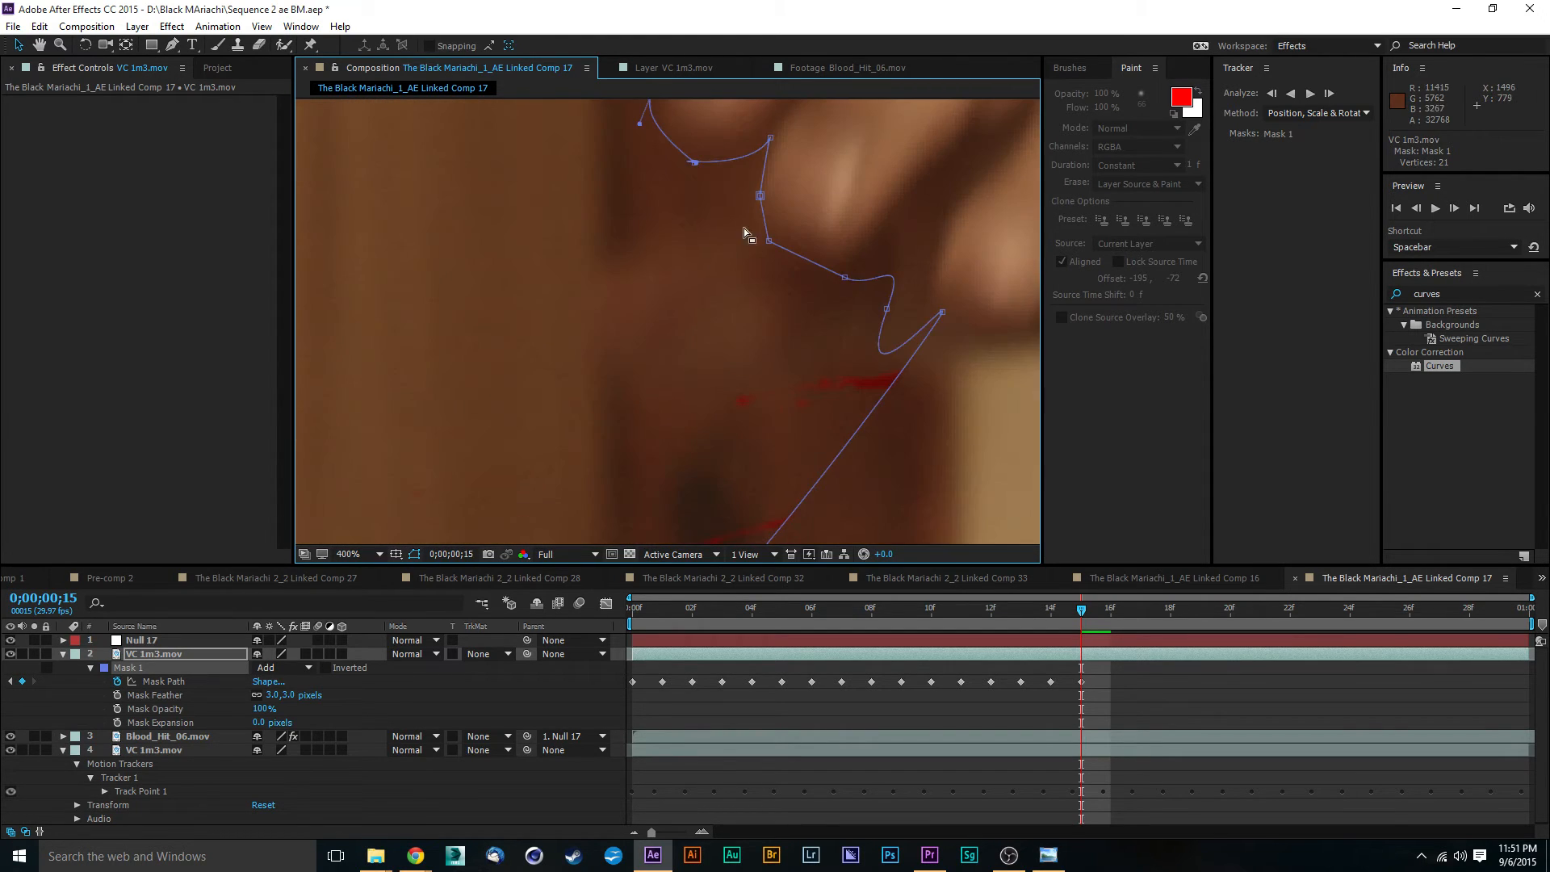
drag(740, 221, 744, 198)
mouse_move(629, 240)
mouse_down()
mouse_move(670, 267)
mouse_move(699, 235)
mouse_move(658, 242)
mouse_up()
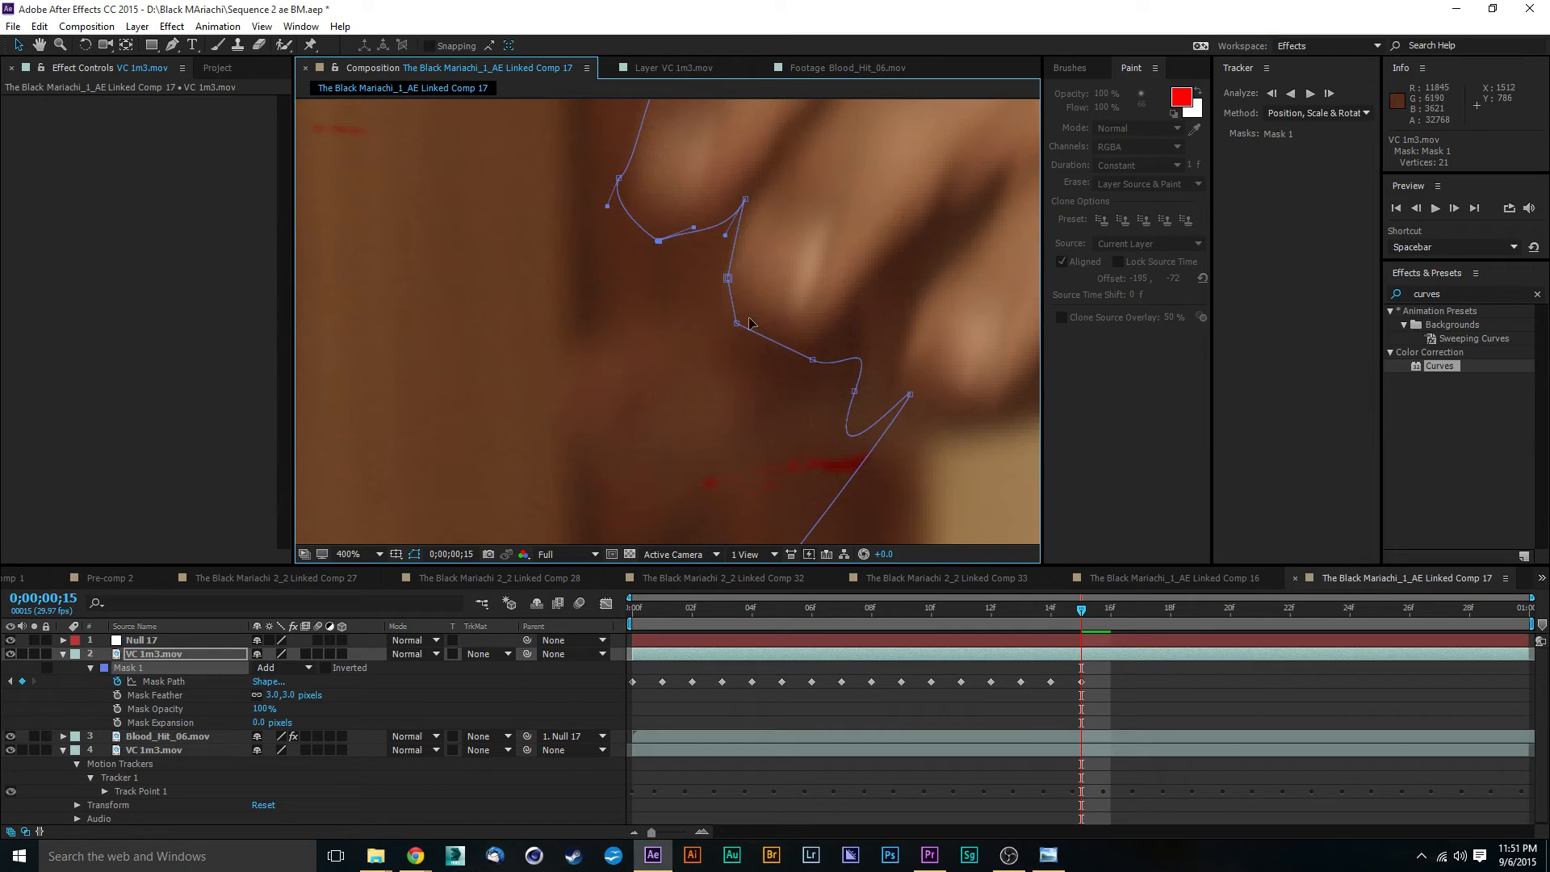
- Shape Mask 1 around the second fingertip and up into the gap before the third finger
drag(788, 416, 775, 294)
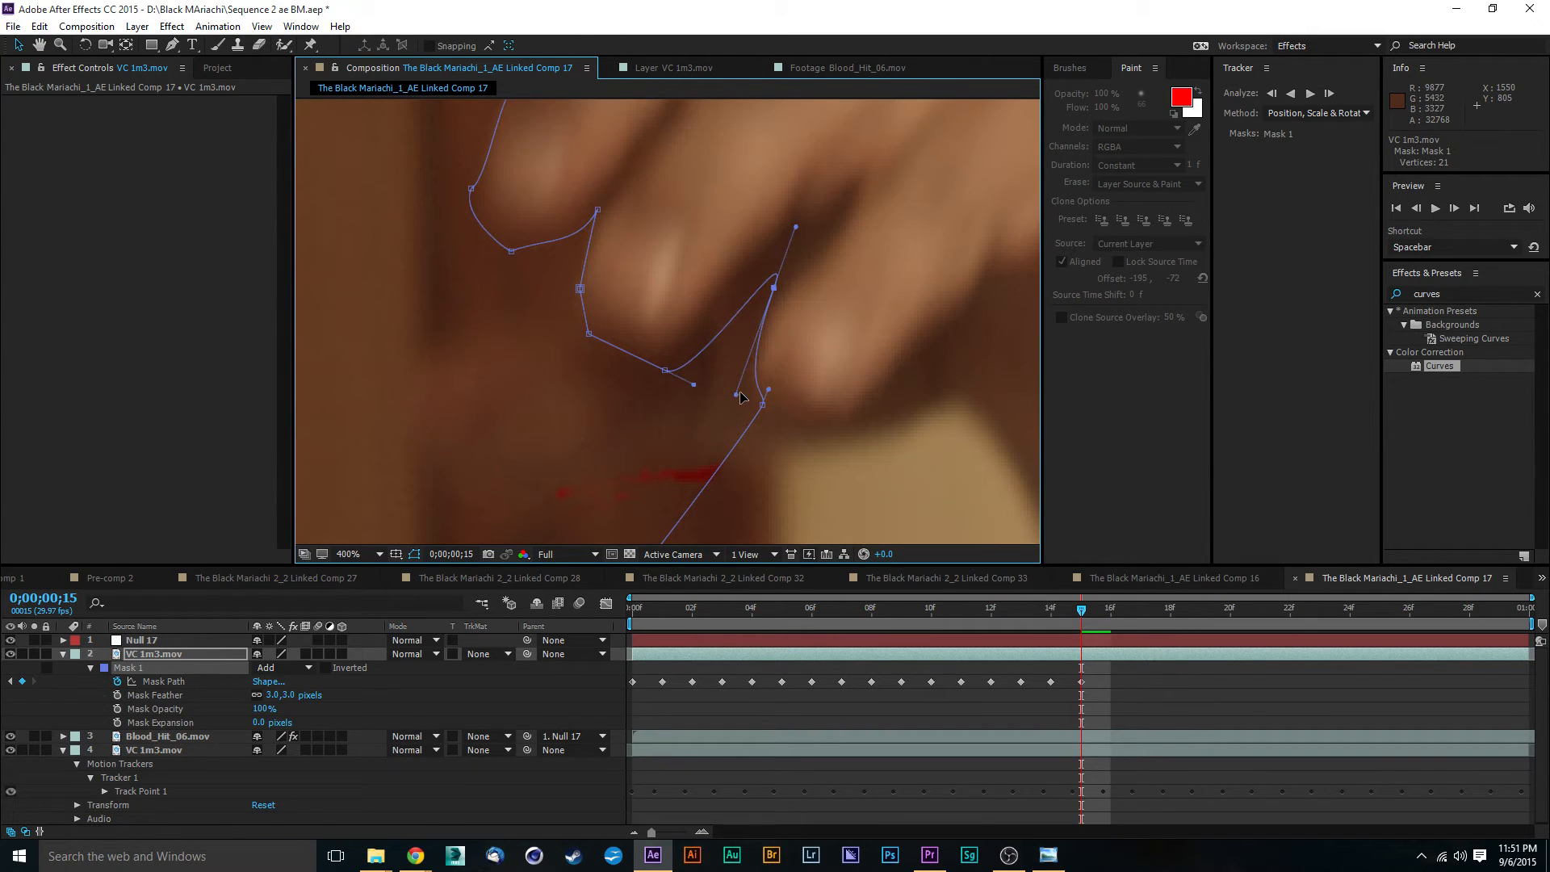
drag(741, 396, 798, 239)
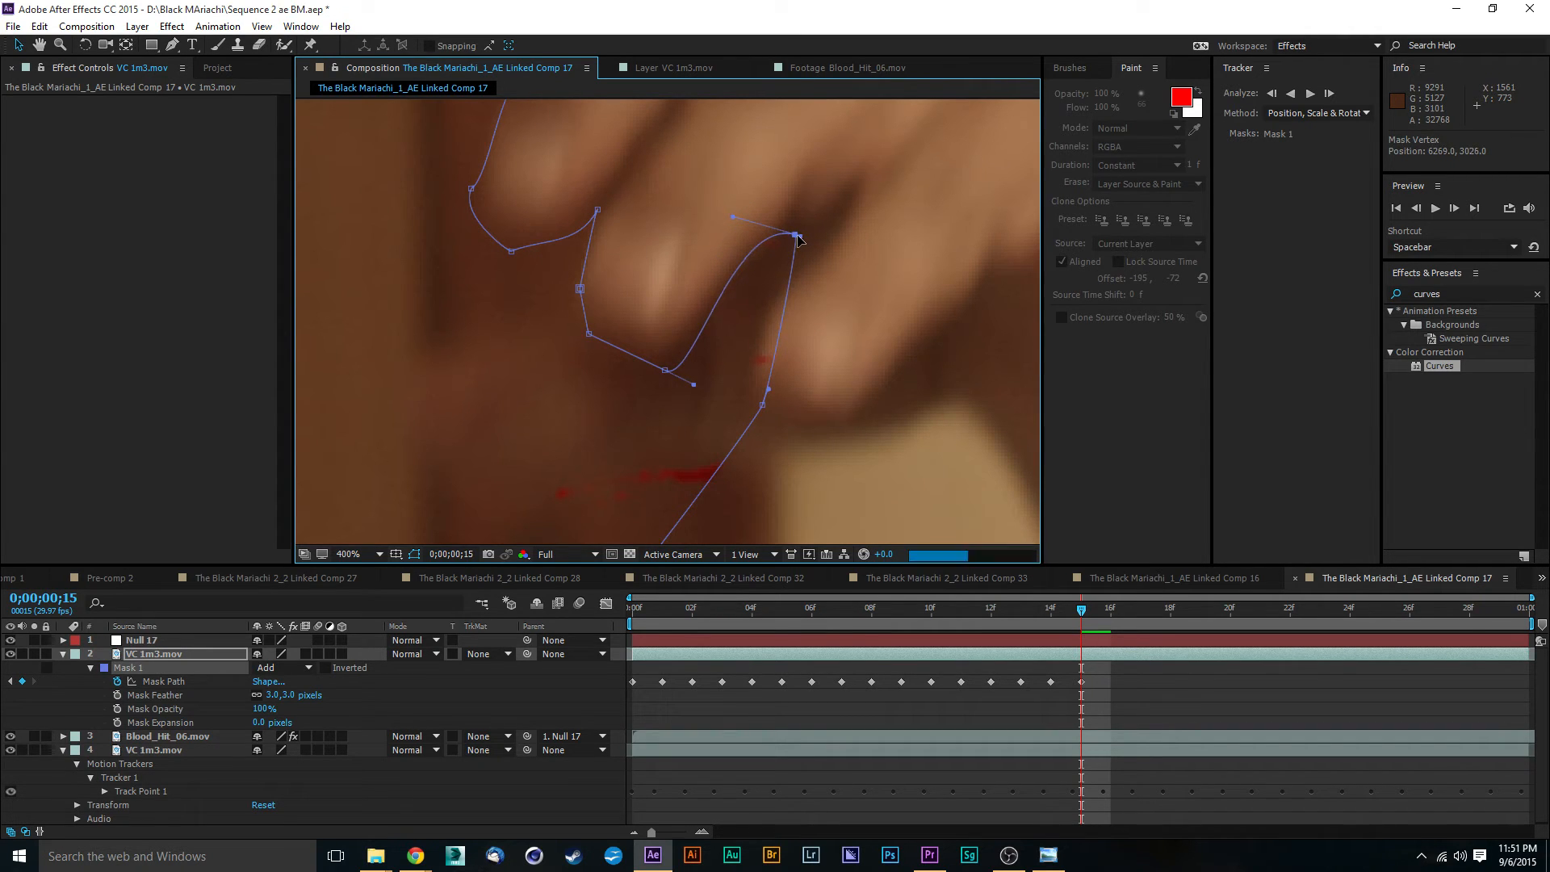
mouse_move(667, 372)
mouse_down()
mouse_move(695, 353)
mouse_move(664, 359)
mouse_up()
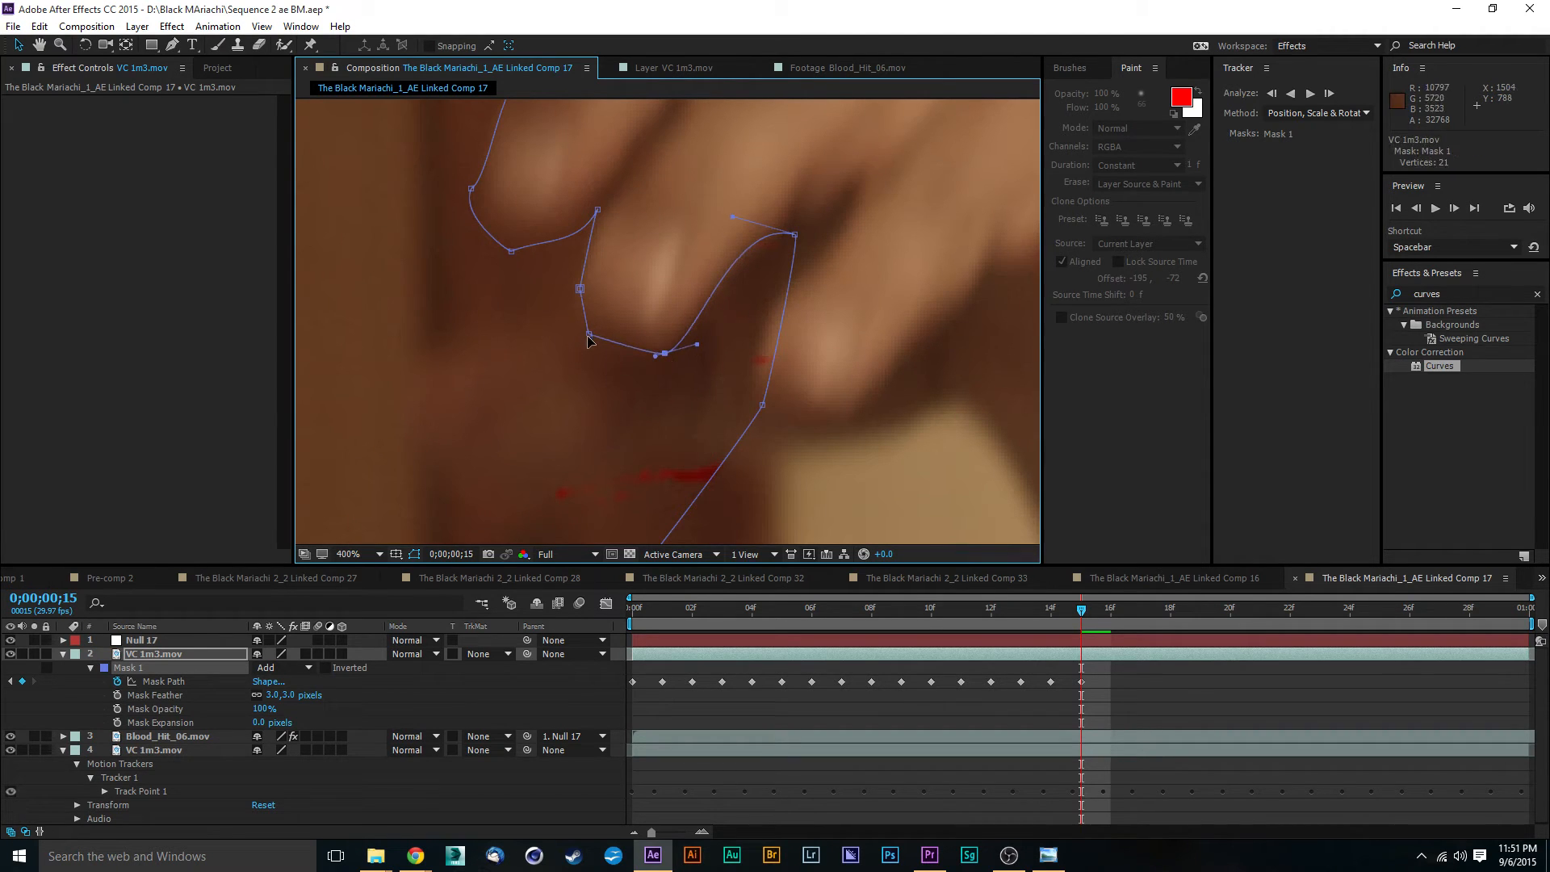
drag(760, 406, 770, 320)
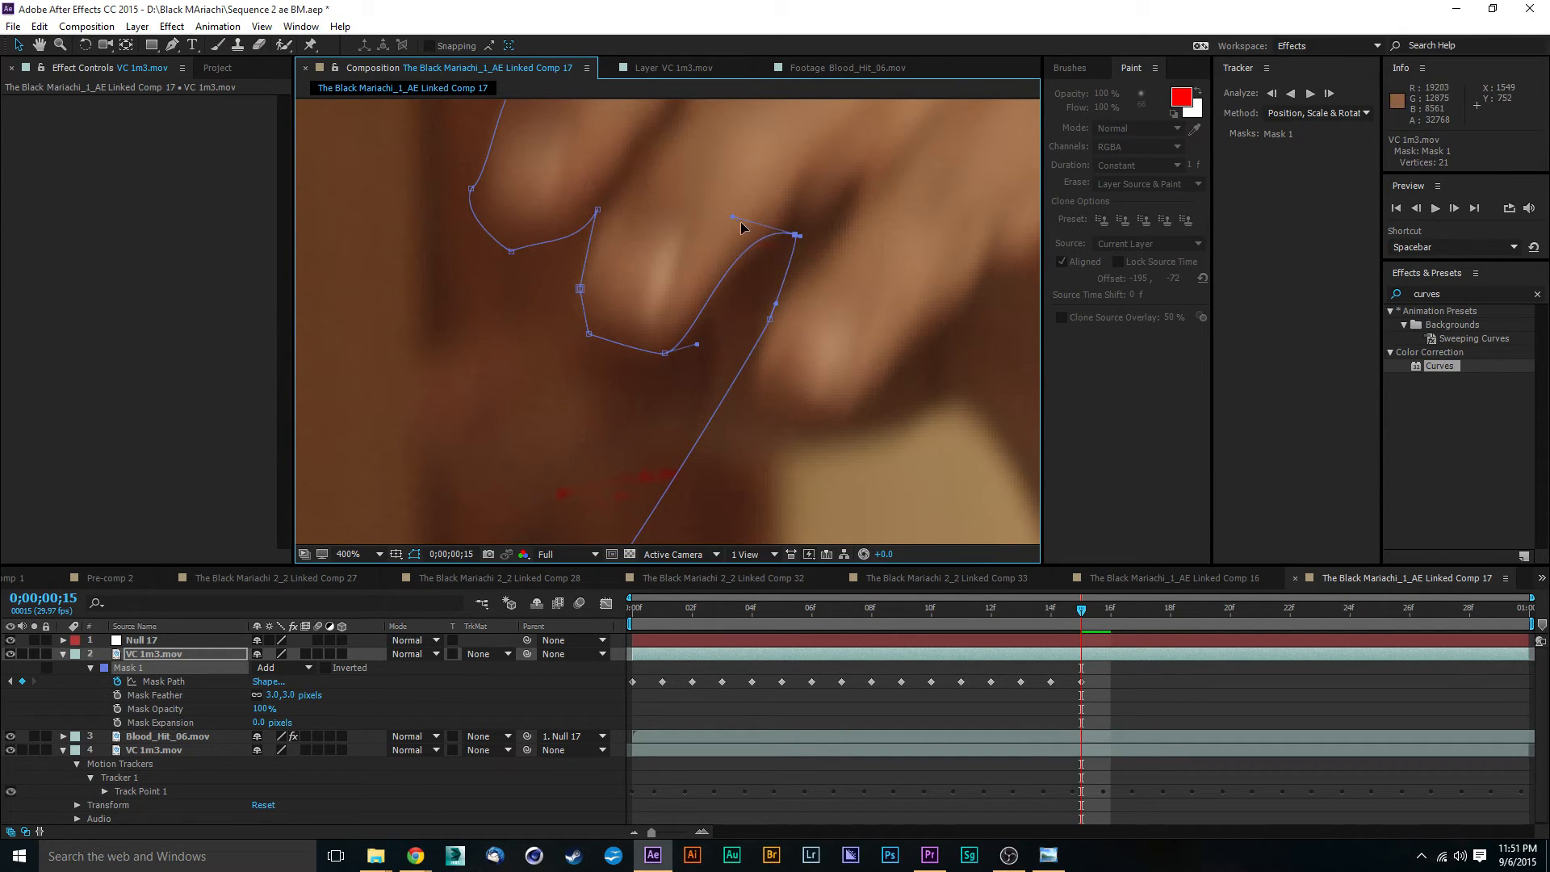
drag(733, 217, 758, 227)
drag(763, 412, 768, 278)
- Move the Mask 1 points left on the shirt and beside it up around the third fingertip
scroll(733, 343, down, 1)
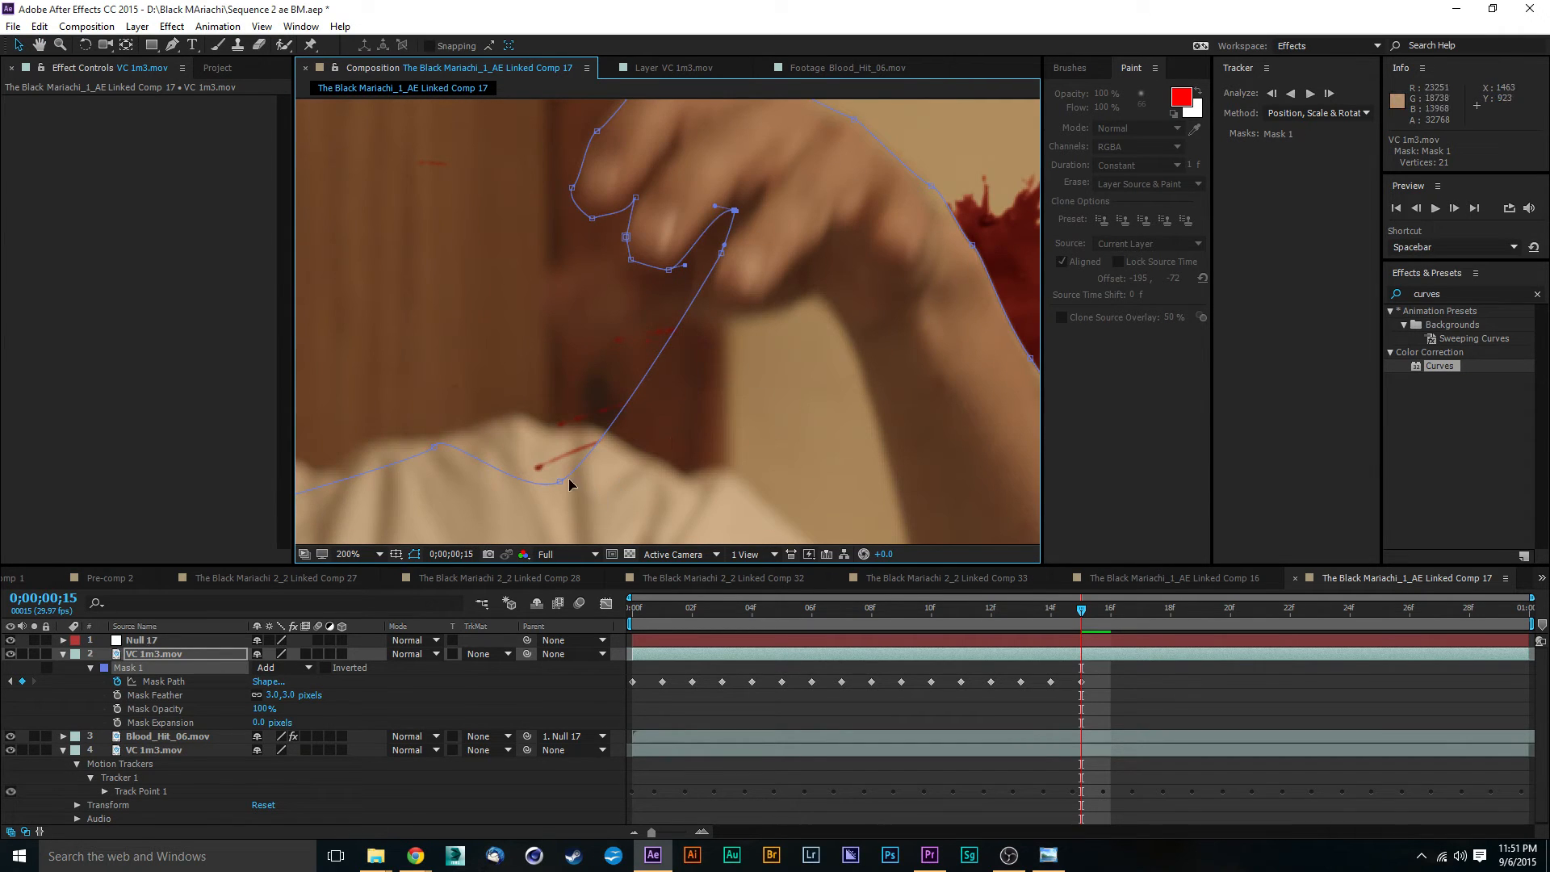
drag(559, 483, 708, 323)
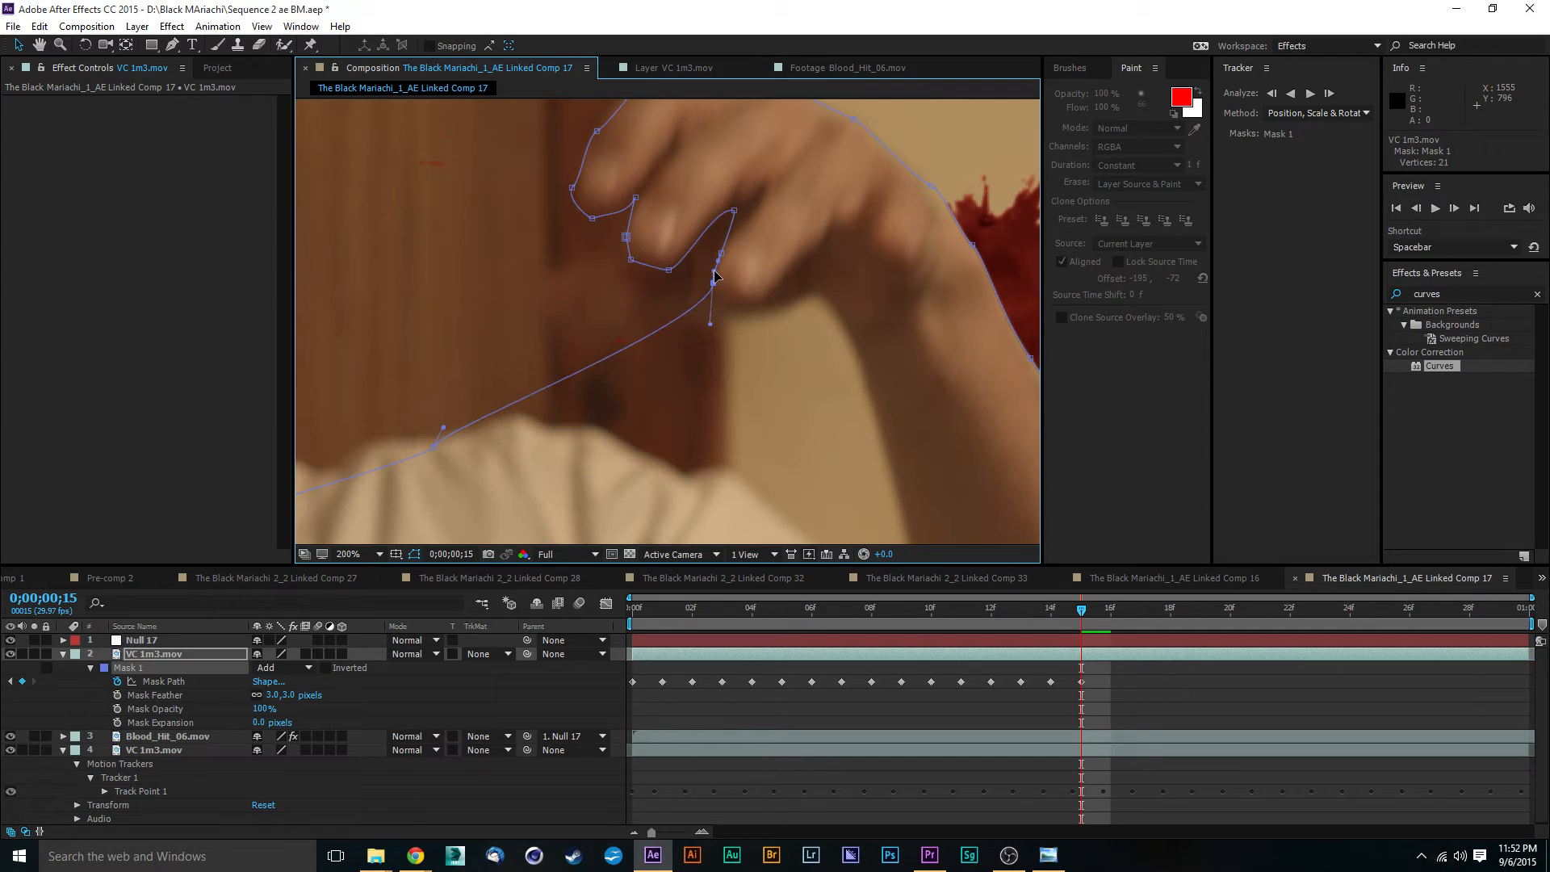
drag(433, 449, 737, 320)
scroll(661, 385, down, 2)
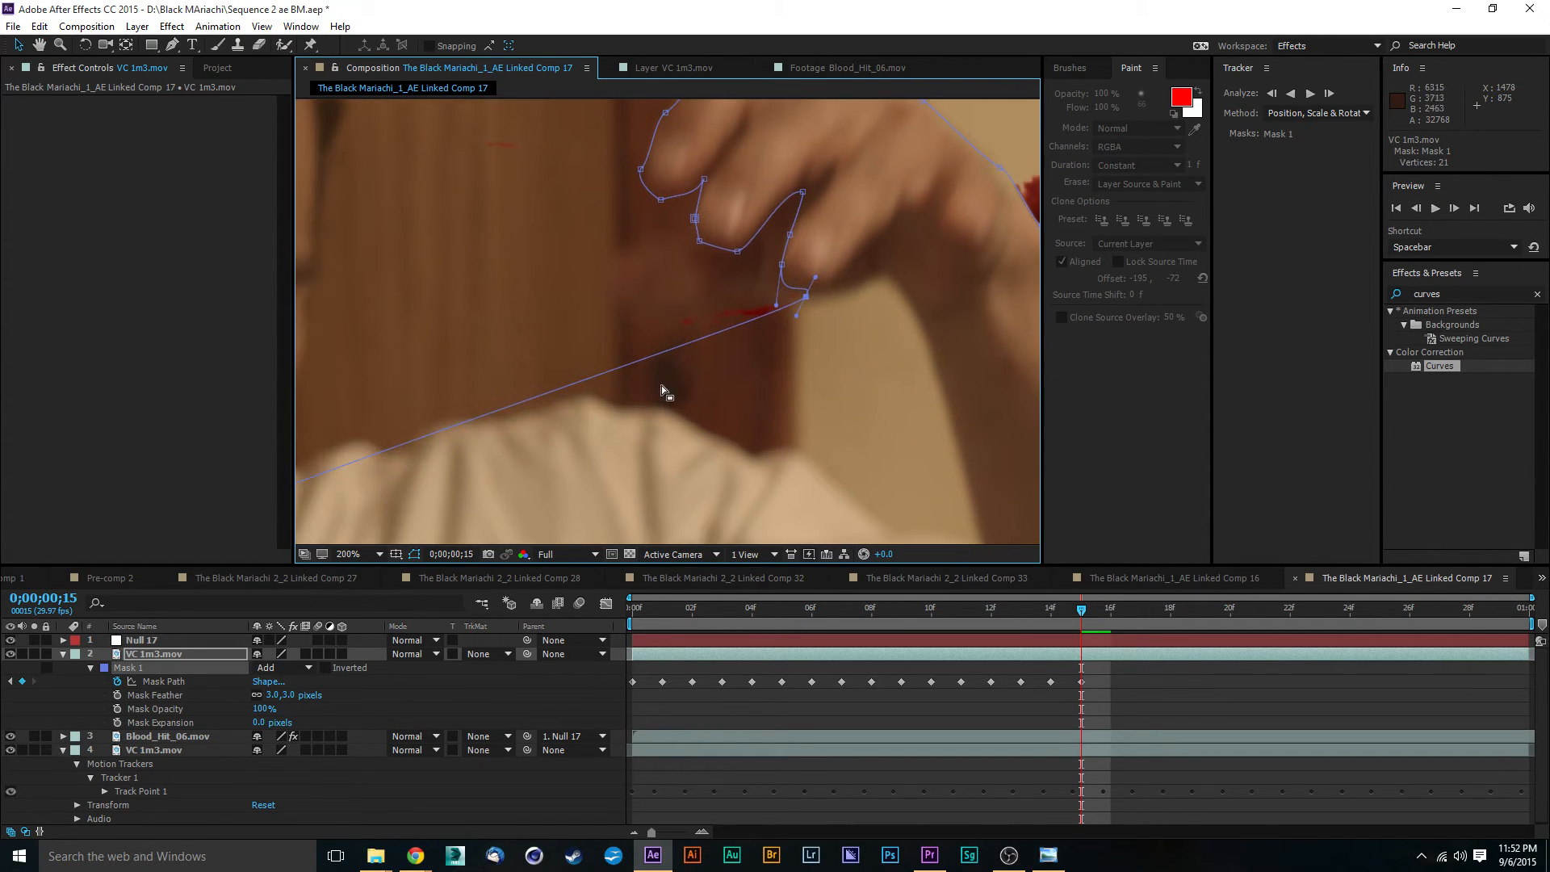
drag(319, 485, 757, 326)
- Curve Mask 1 under the third fingertip and place the next point below the palm by adjusting points and handles
scroll(767, 326, up, 2)
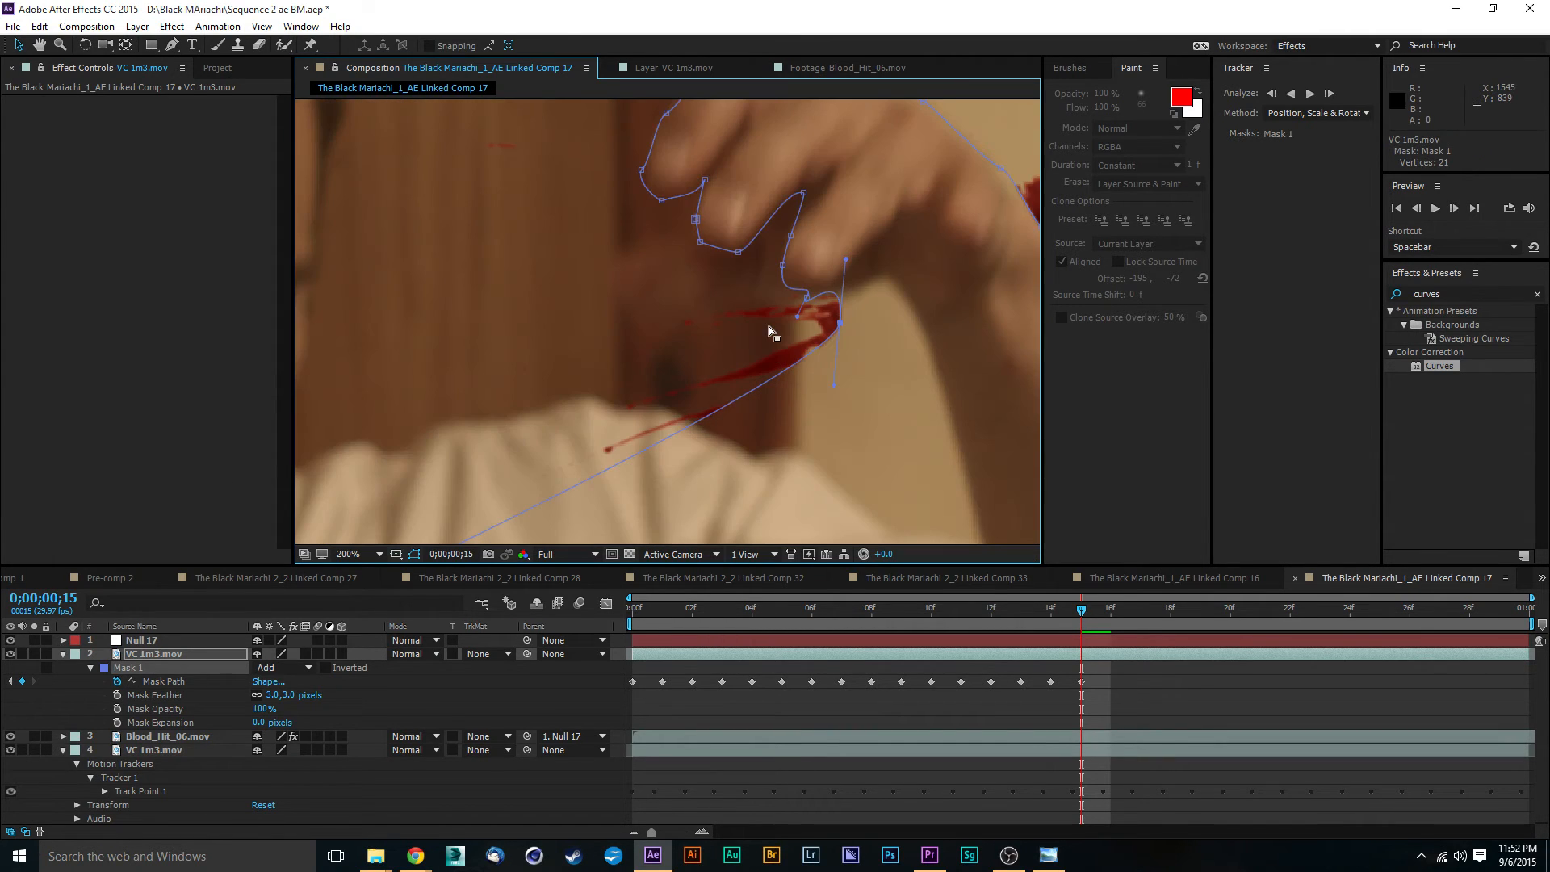
scroll(892, 334, up, 2)
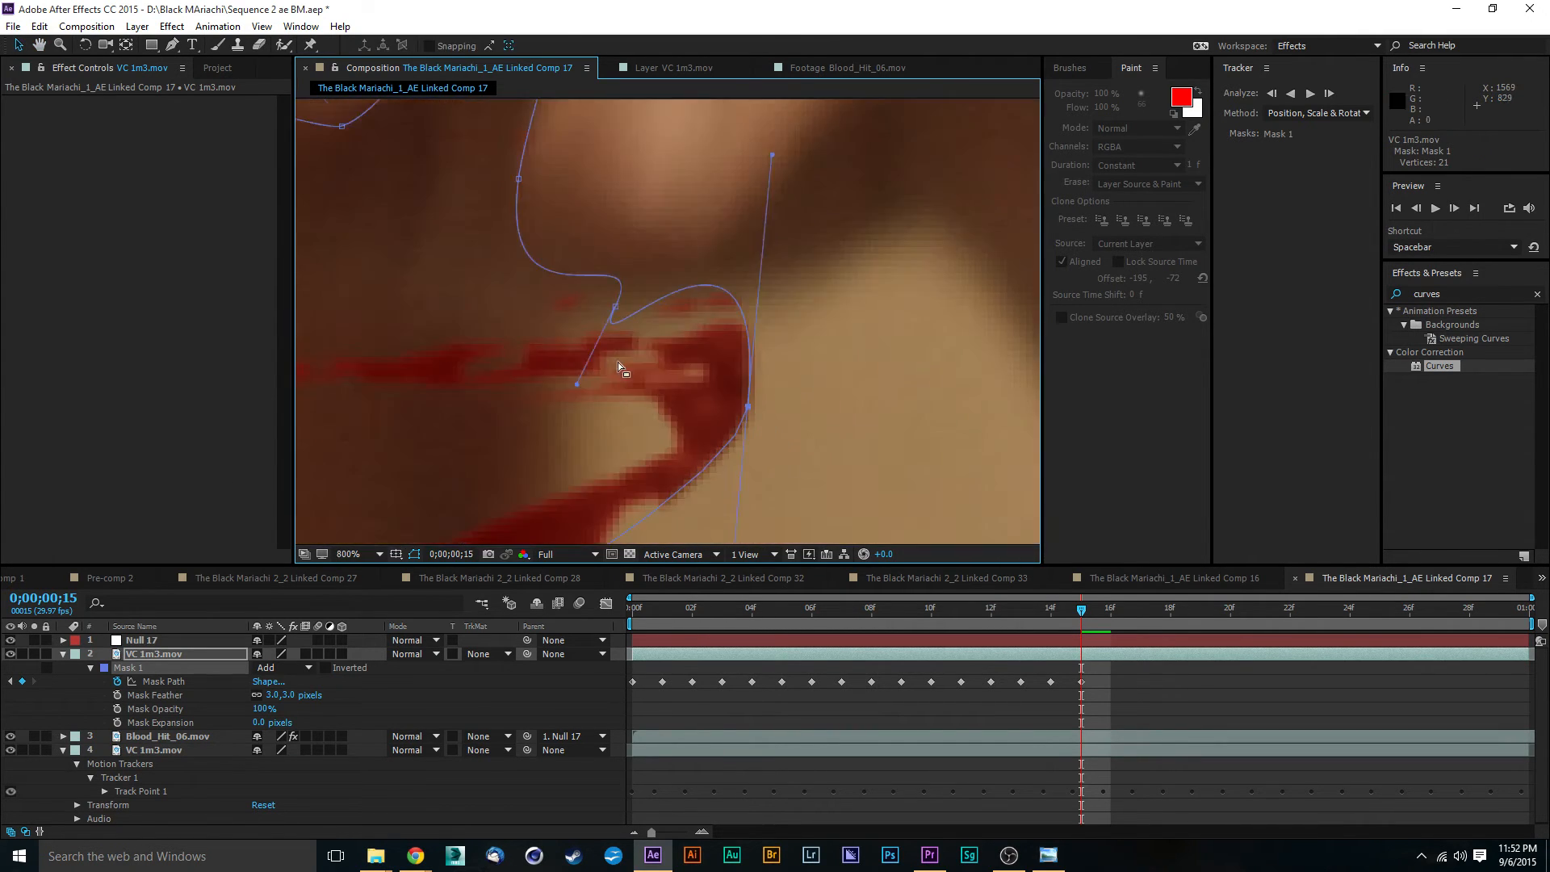
drag(576, 385, 732, 258)
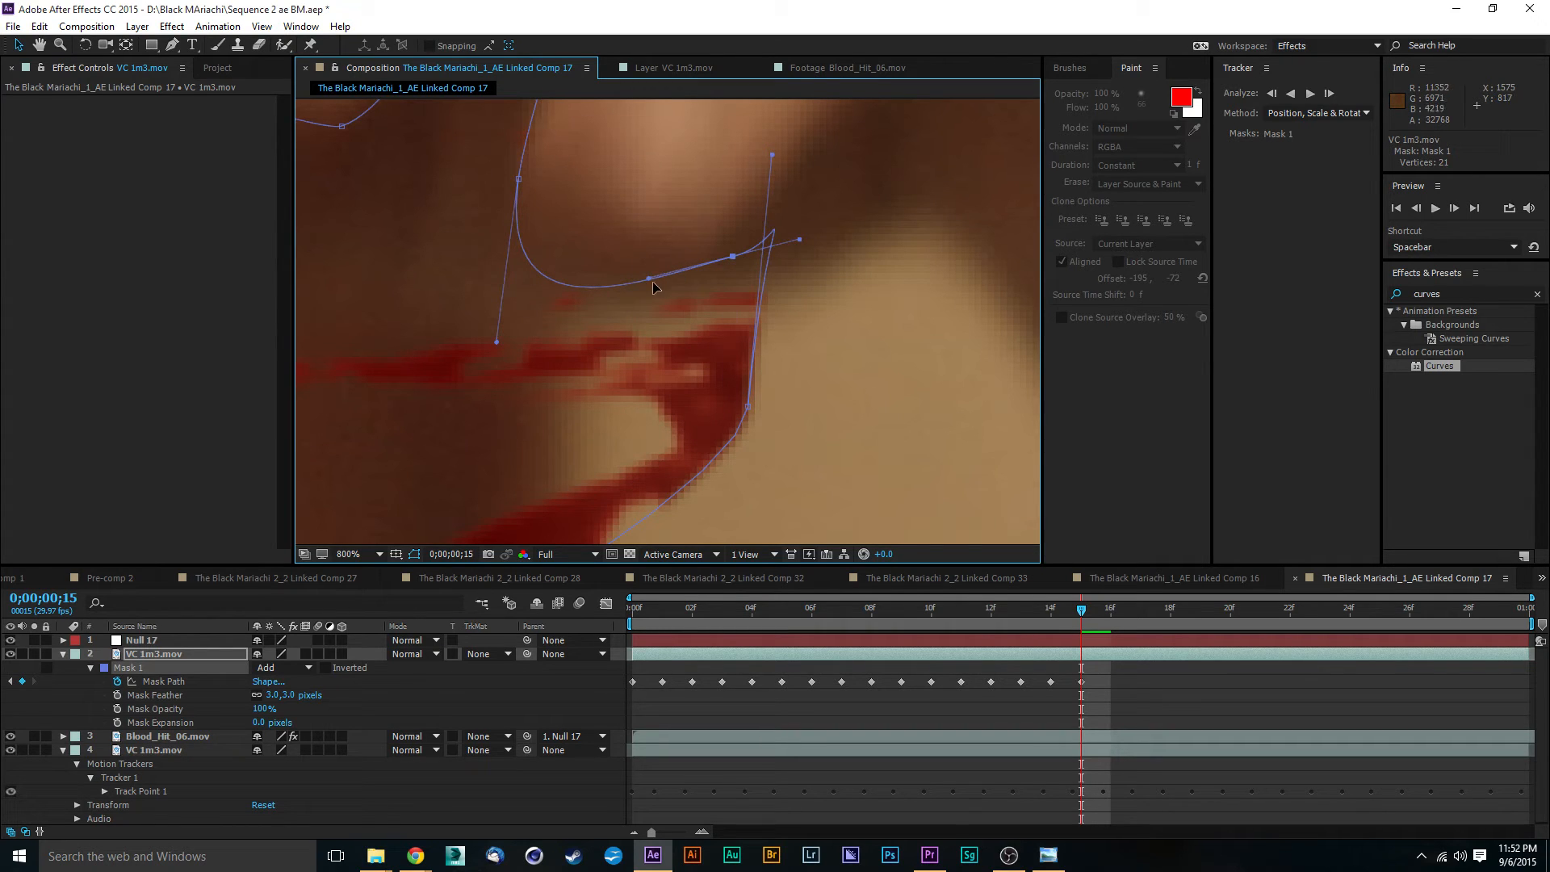
drag(650, 283, 734, 256)
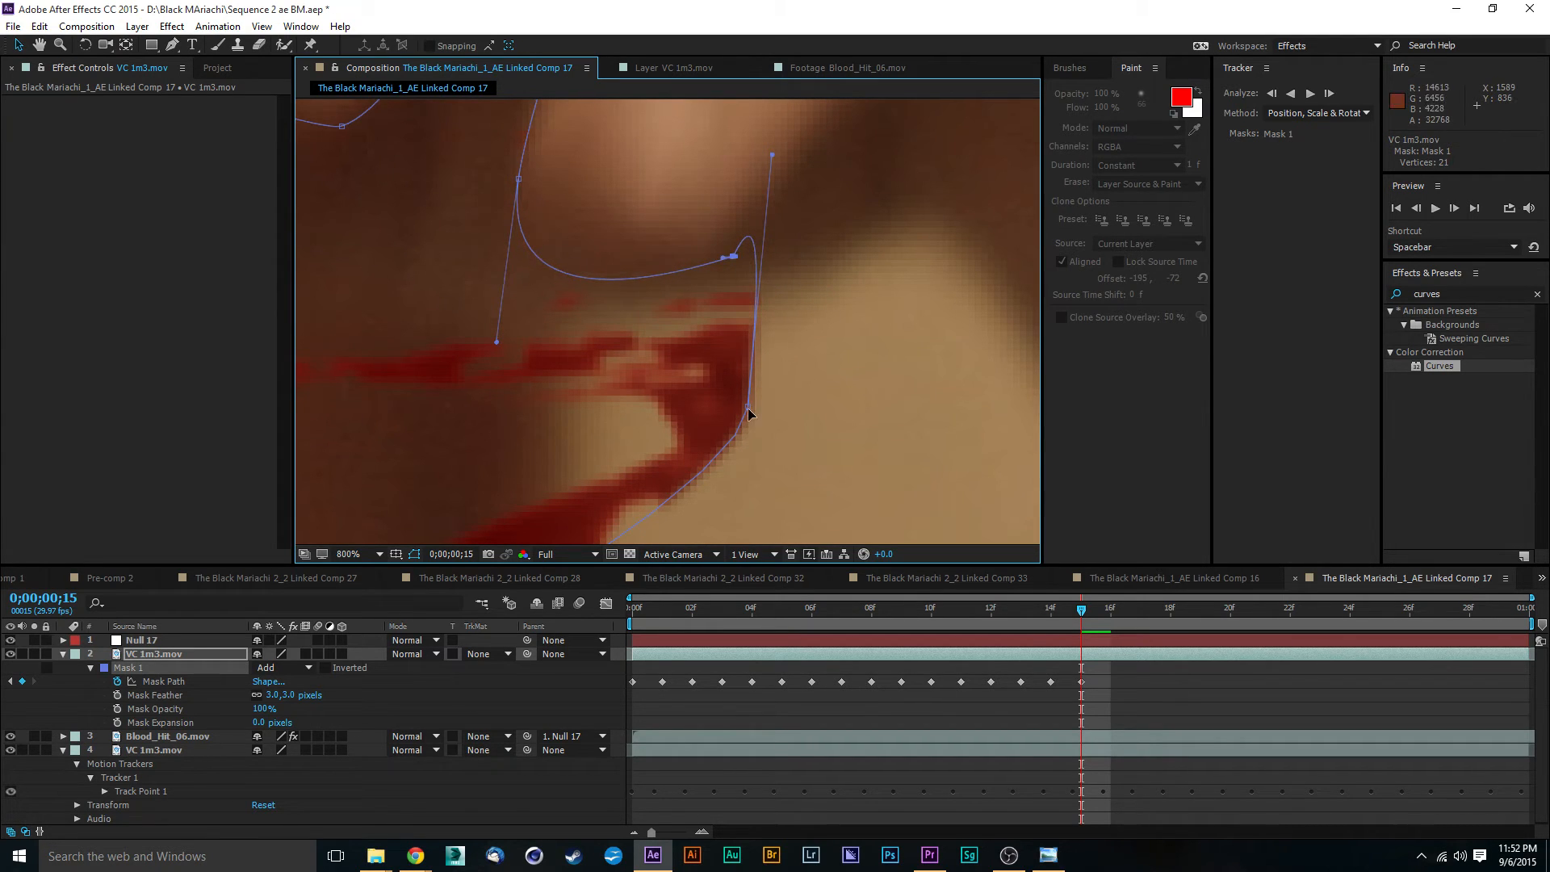
drag(771, 154, 769, 326)
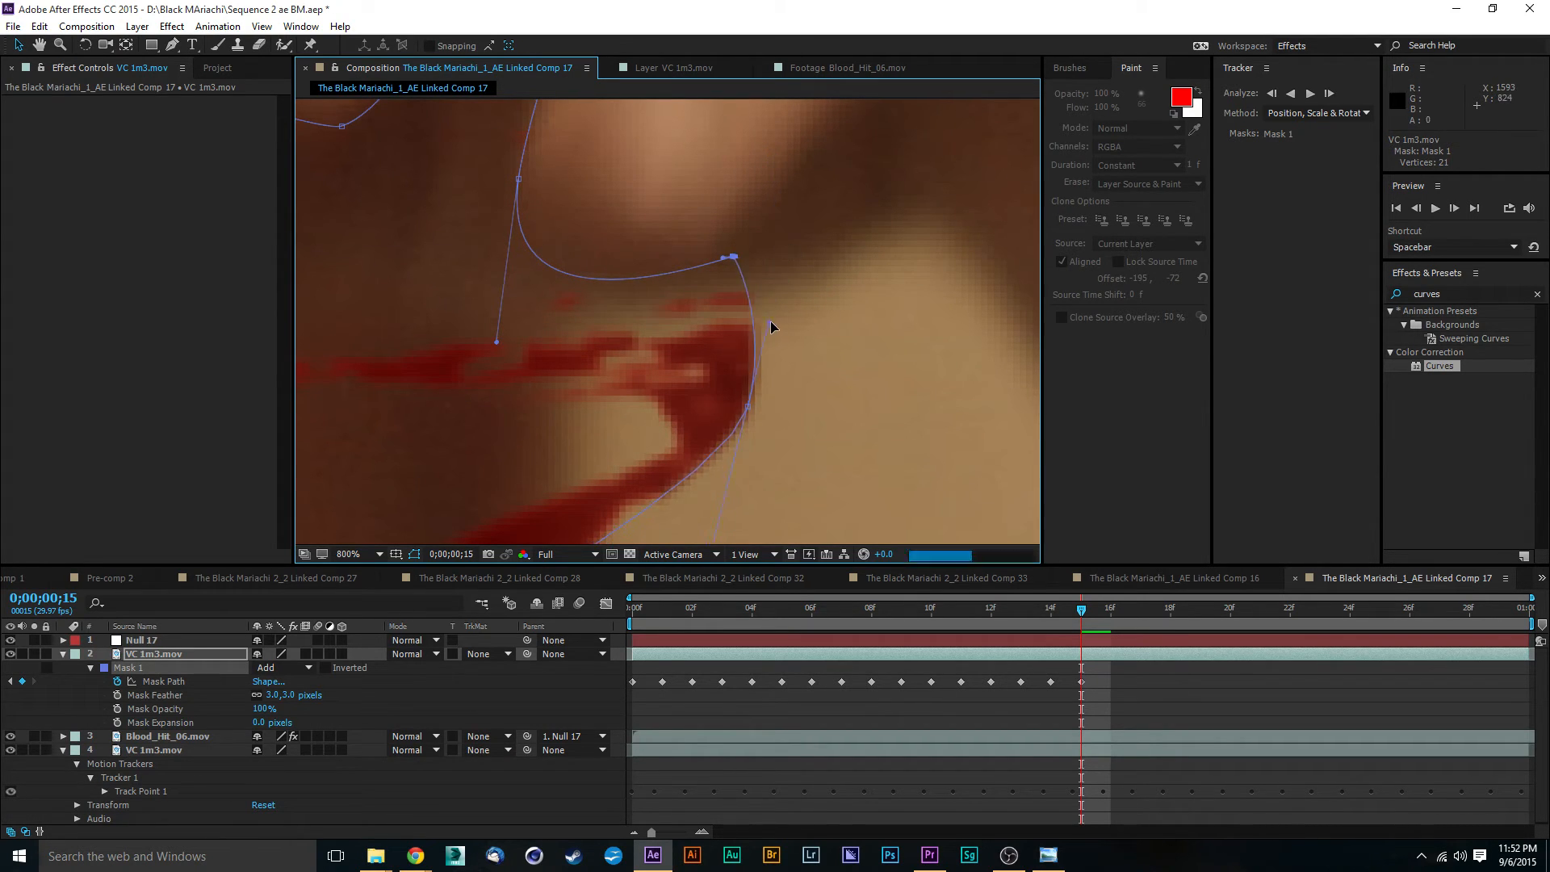
drag(746, 408, 825, 325)
scroll(825, 325, down, 4)
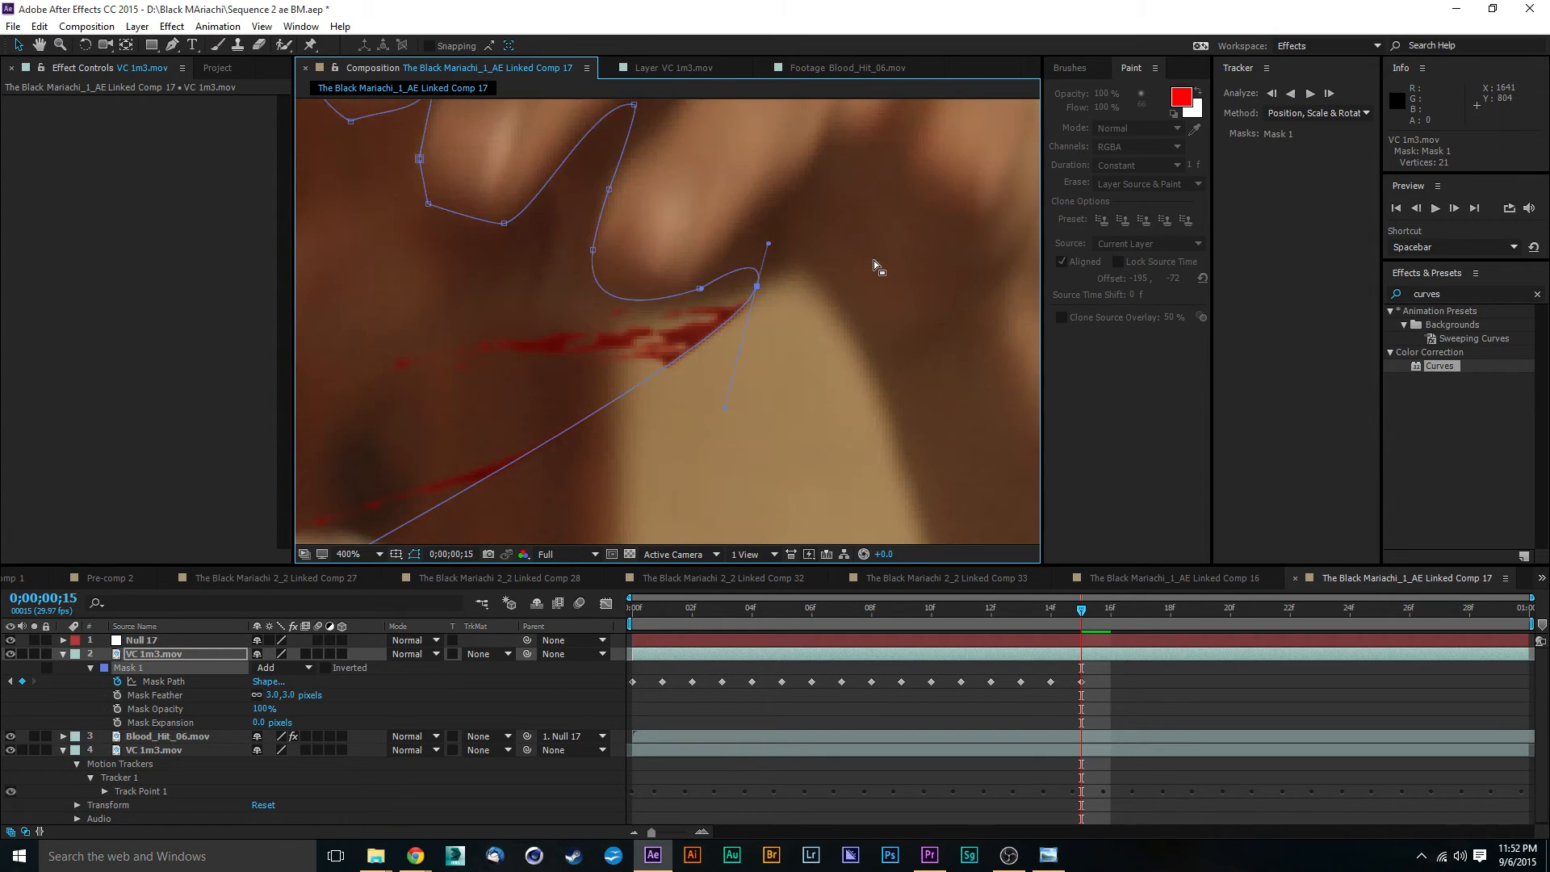
- Enable 3D Layer on the masked VC 1m3.mov layer and extend the Mask 1 curve along the underside of the palm
right_click(712, 304)
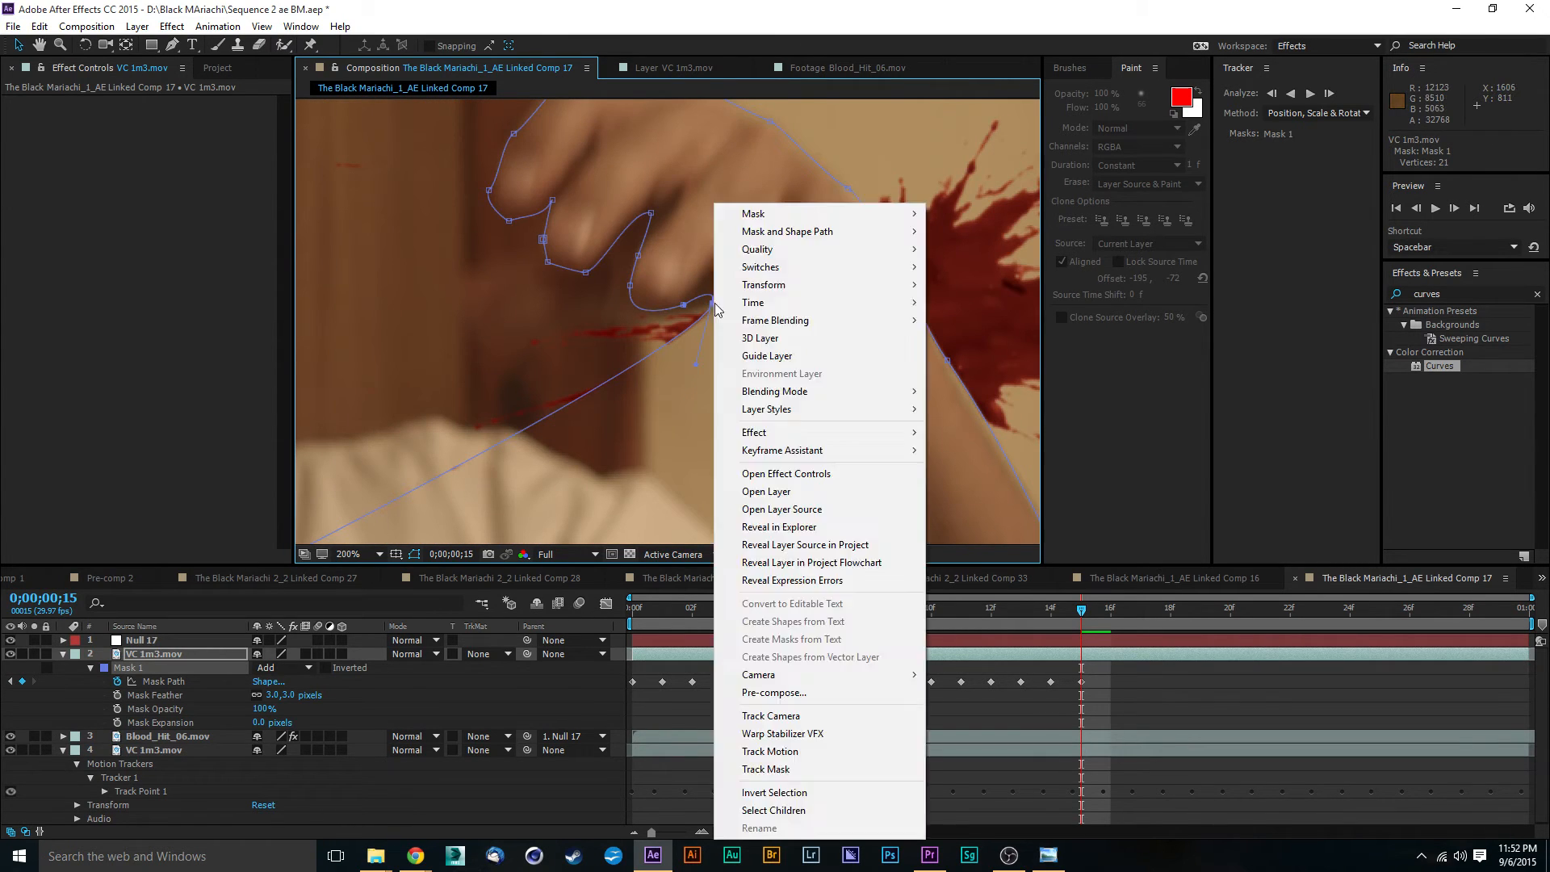
click(725, 333)
mouse_move(714, 306)
mouse_down()
mouse_move(727, 327)
mouse_move(738, 298)
mouse_move(699, 280)
mouse_move(701, 301)
mouse_up()
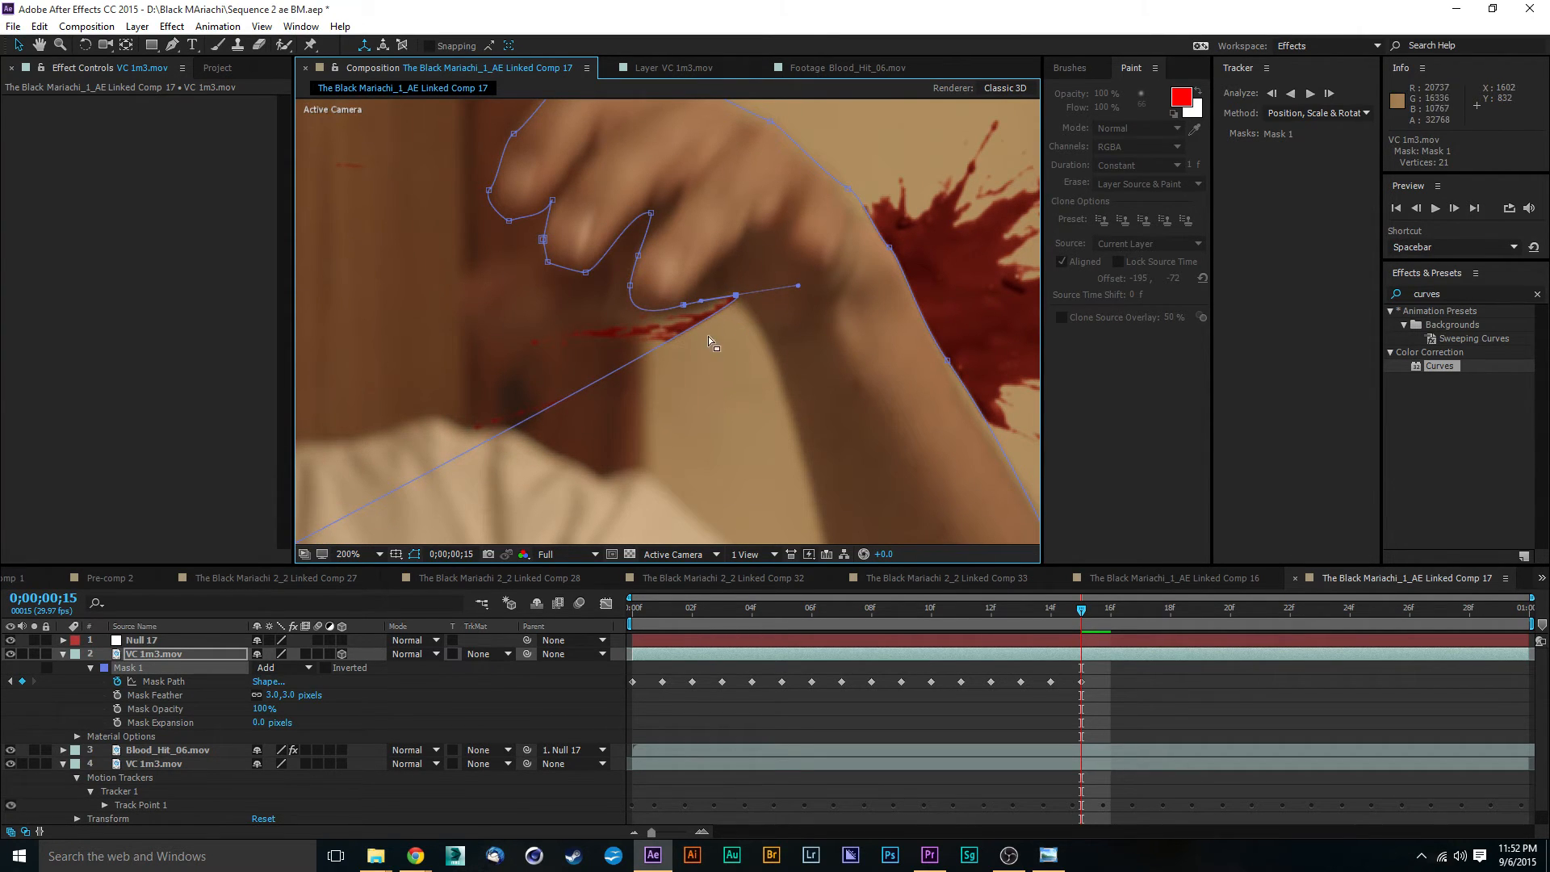
- Pull the lower Mask 1 points away from the torso so the path follows the inner forearm past the frame bottom
key(comma)
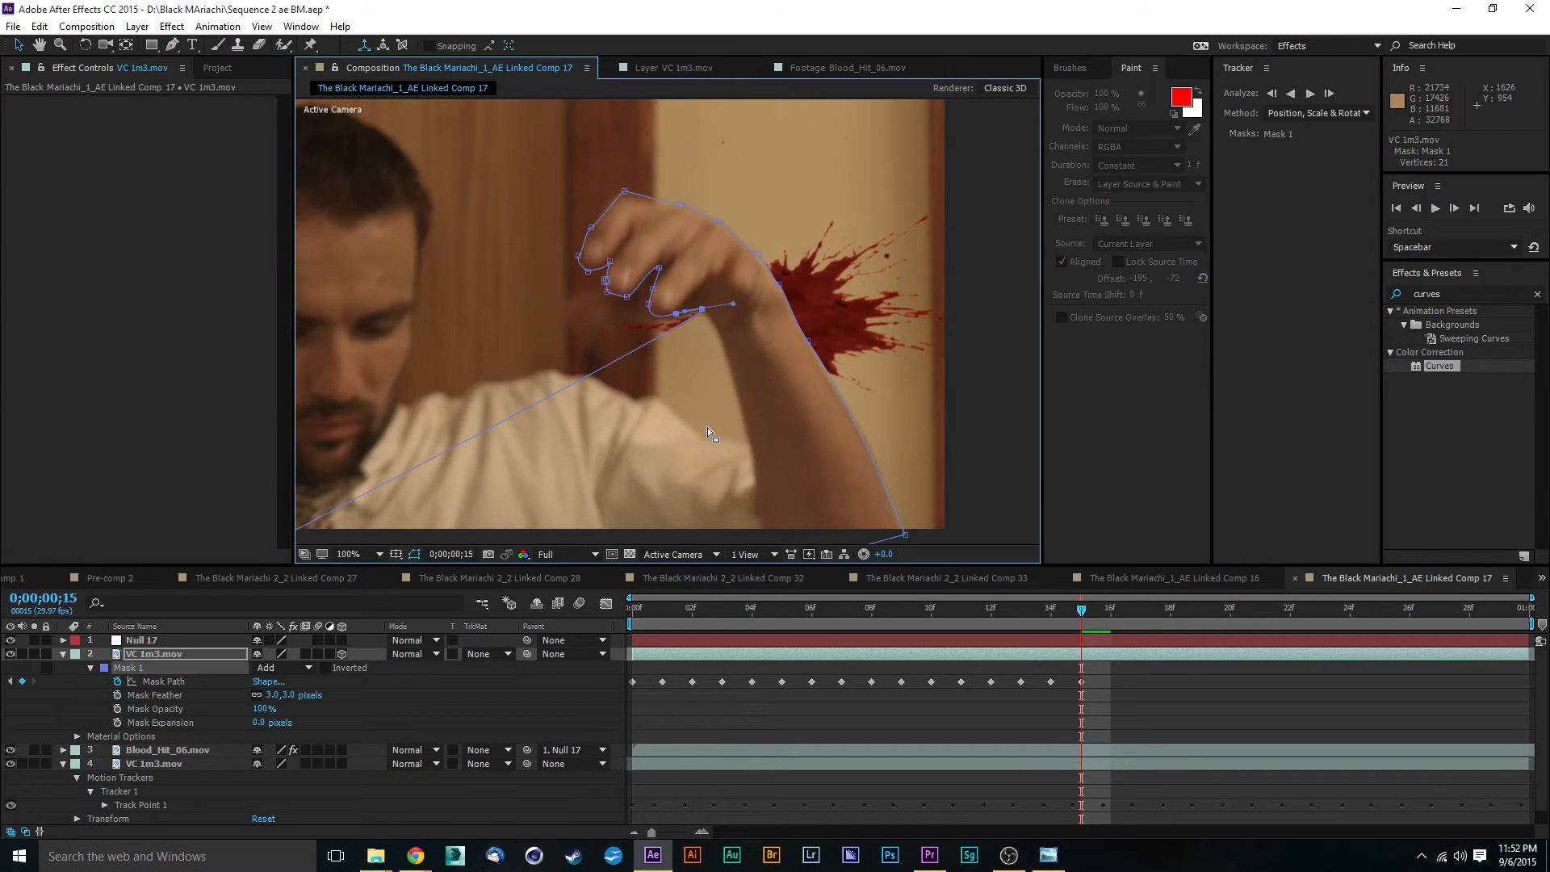
key(comma)
key(comma)
key(comma)
key(comma)
key(period)
key(period)
key(period)
key(period)
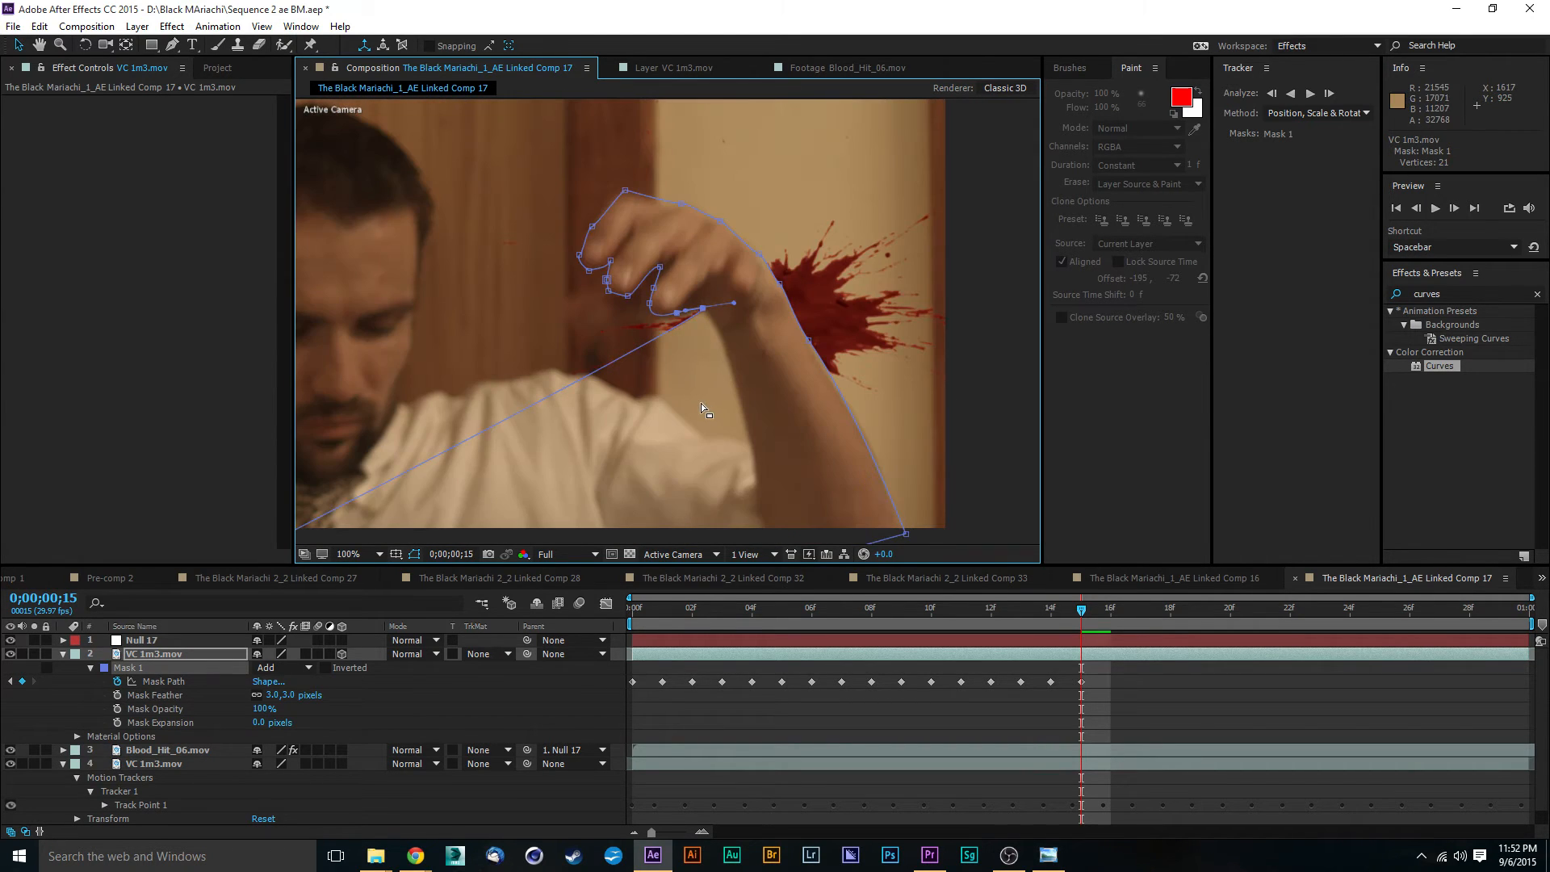
key(comma)
key(comma)
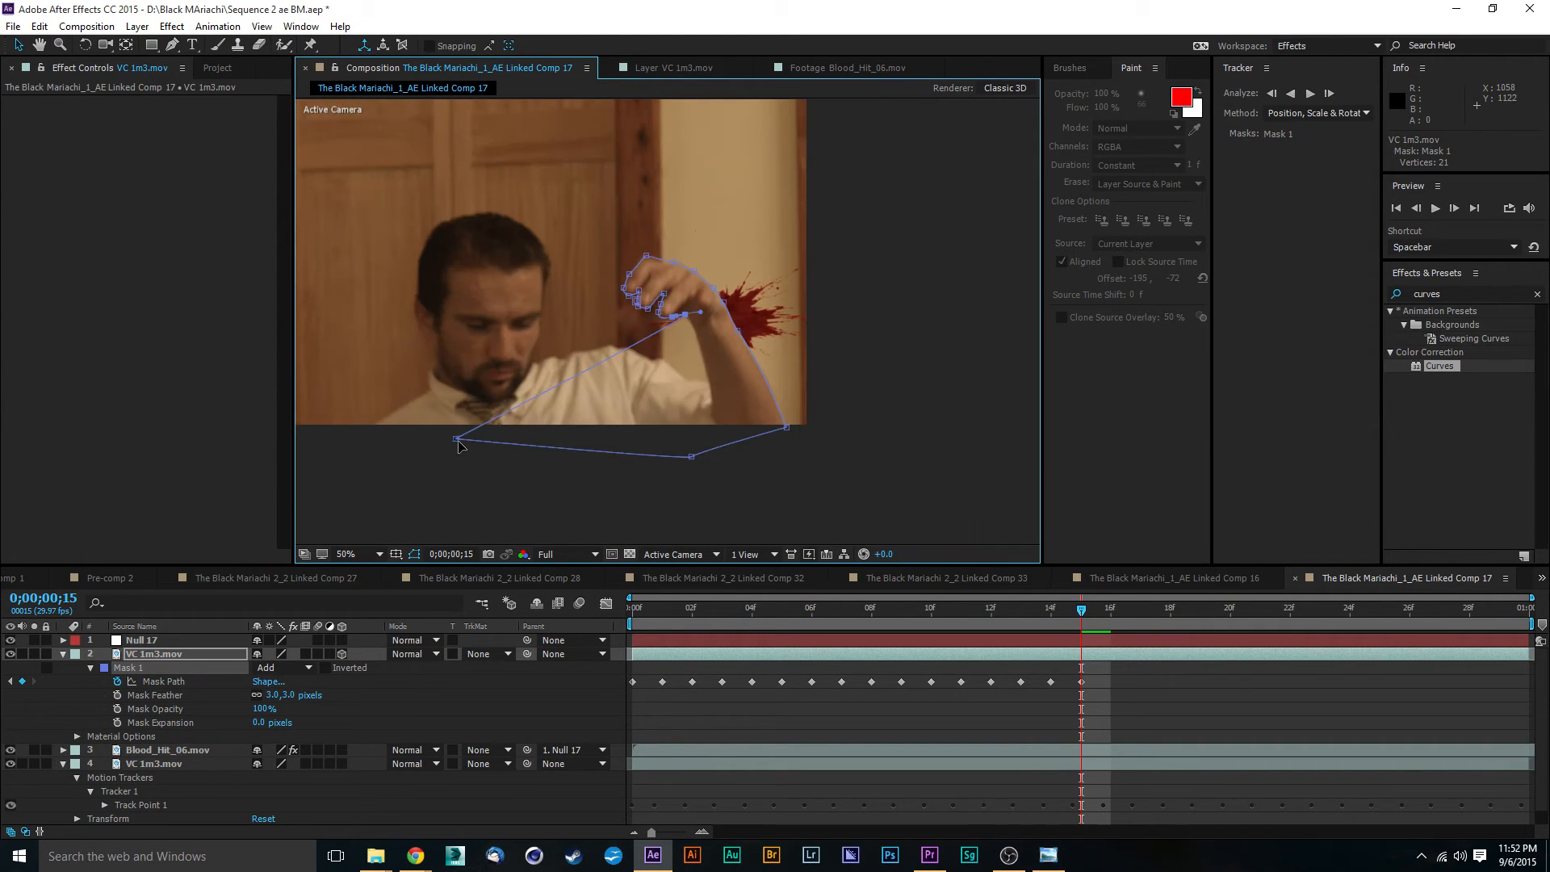
drag(454, 441, 701, 385)
key(period)
right_click(701, 358)
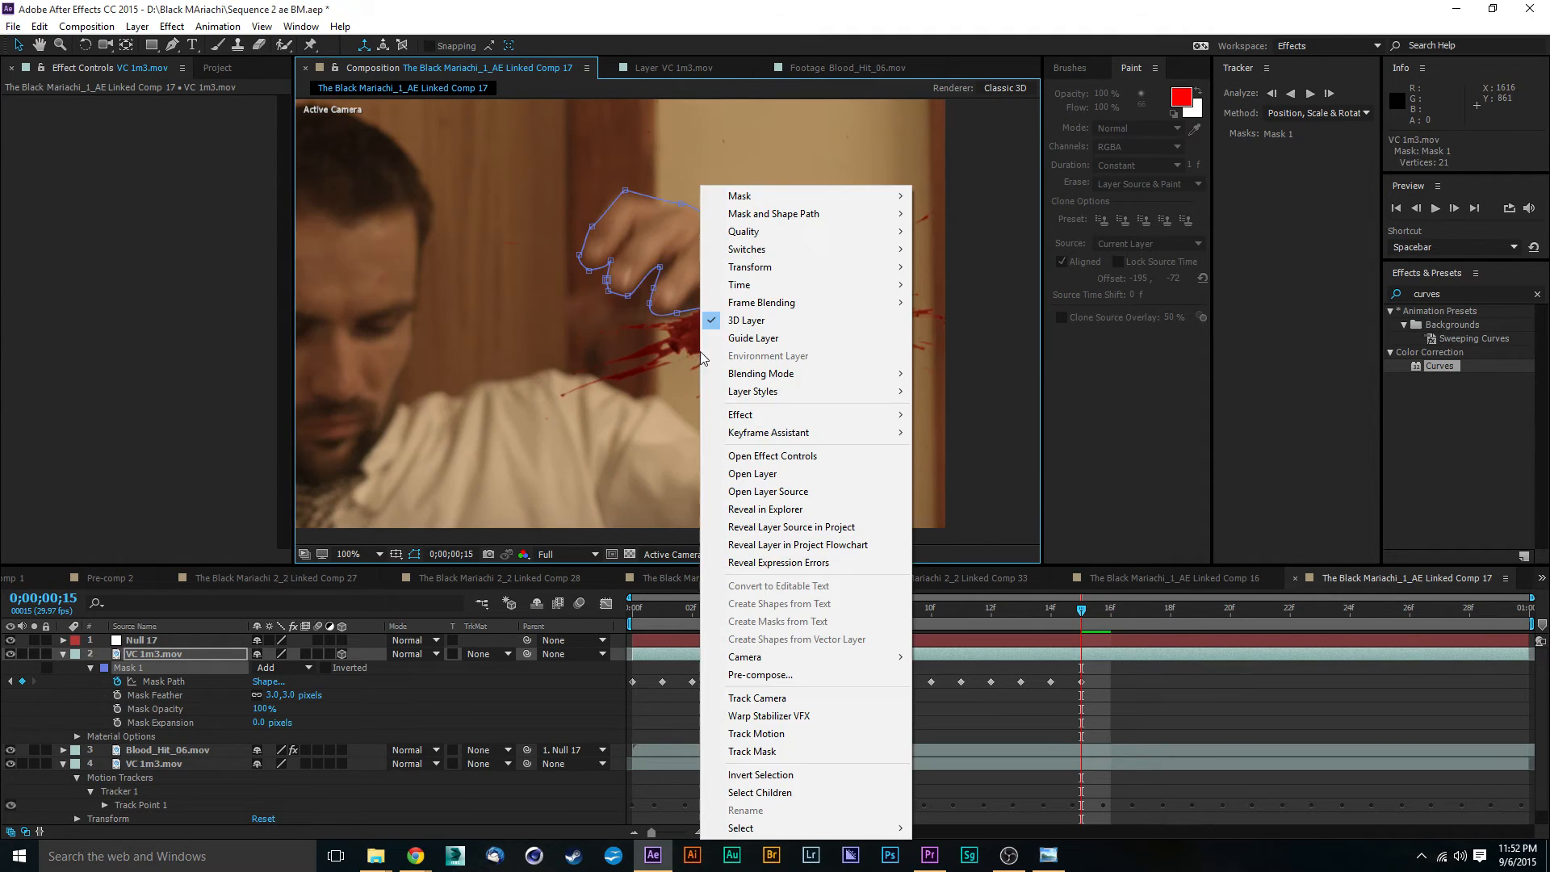
click(591, 412)
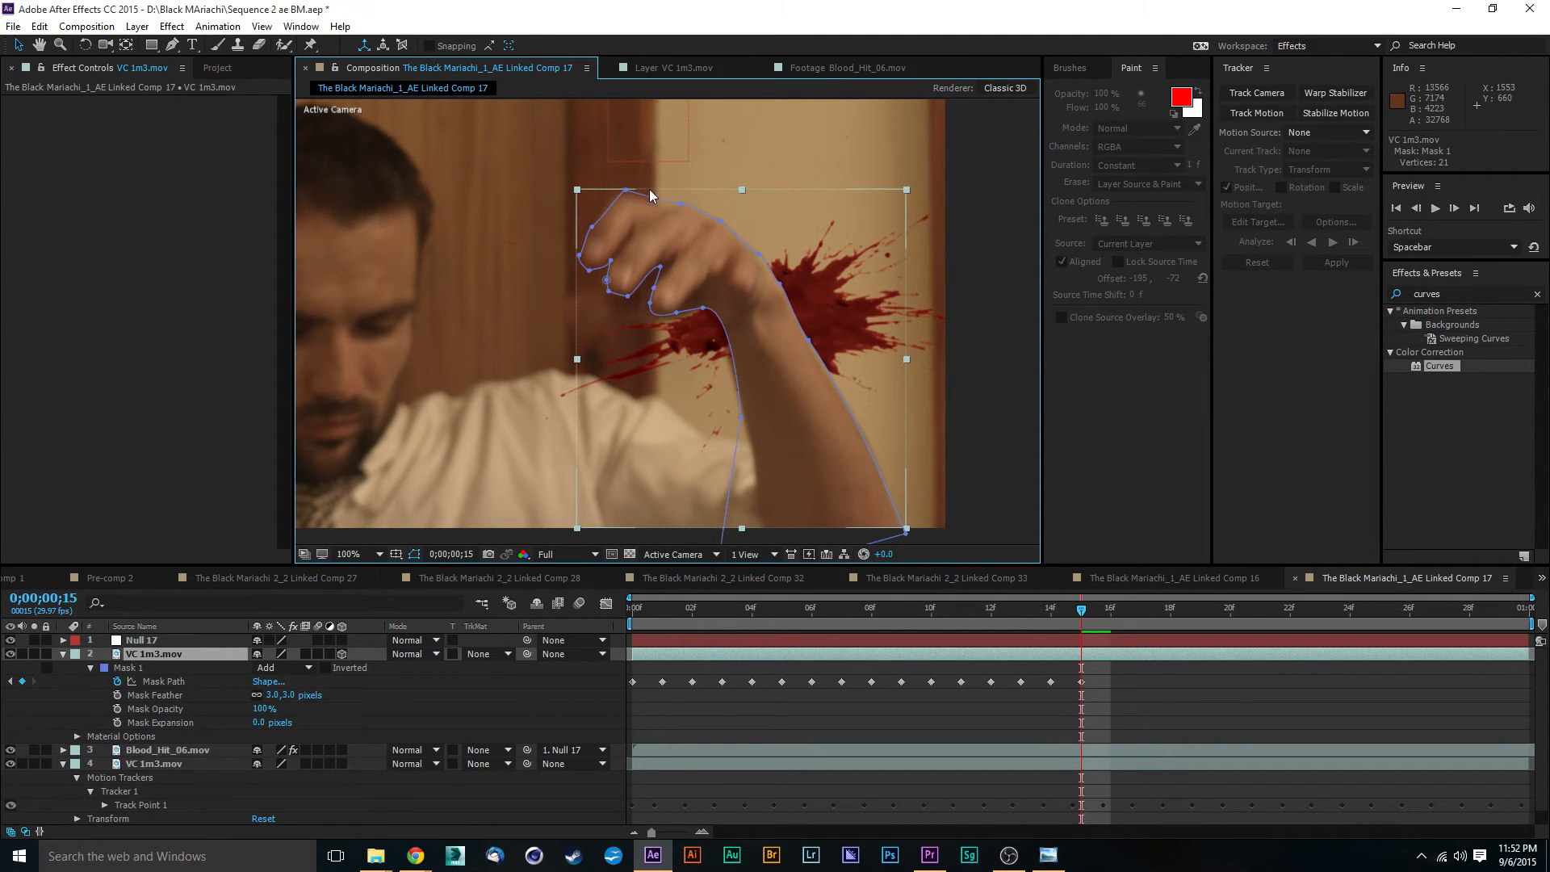
- Shift the Mask 1 point under the palm slightly back toward the third fingertip
key(period)
key(period)
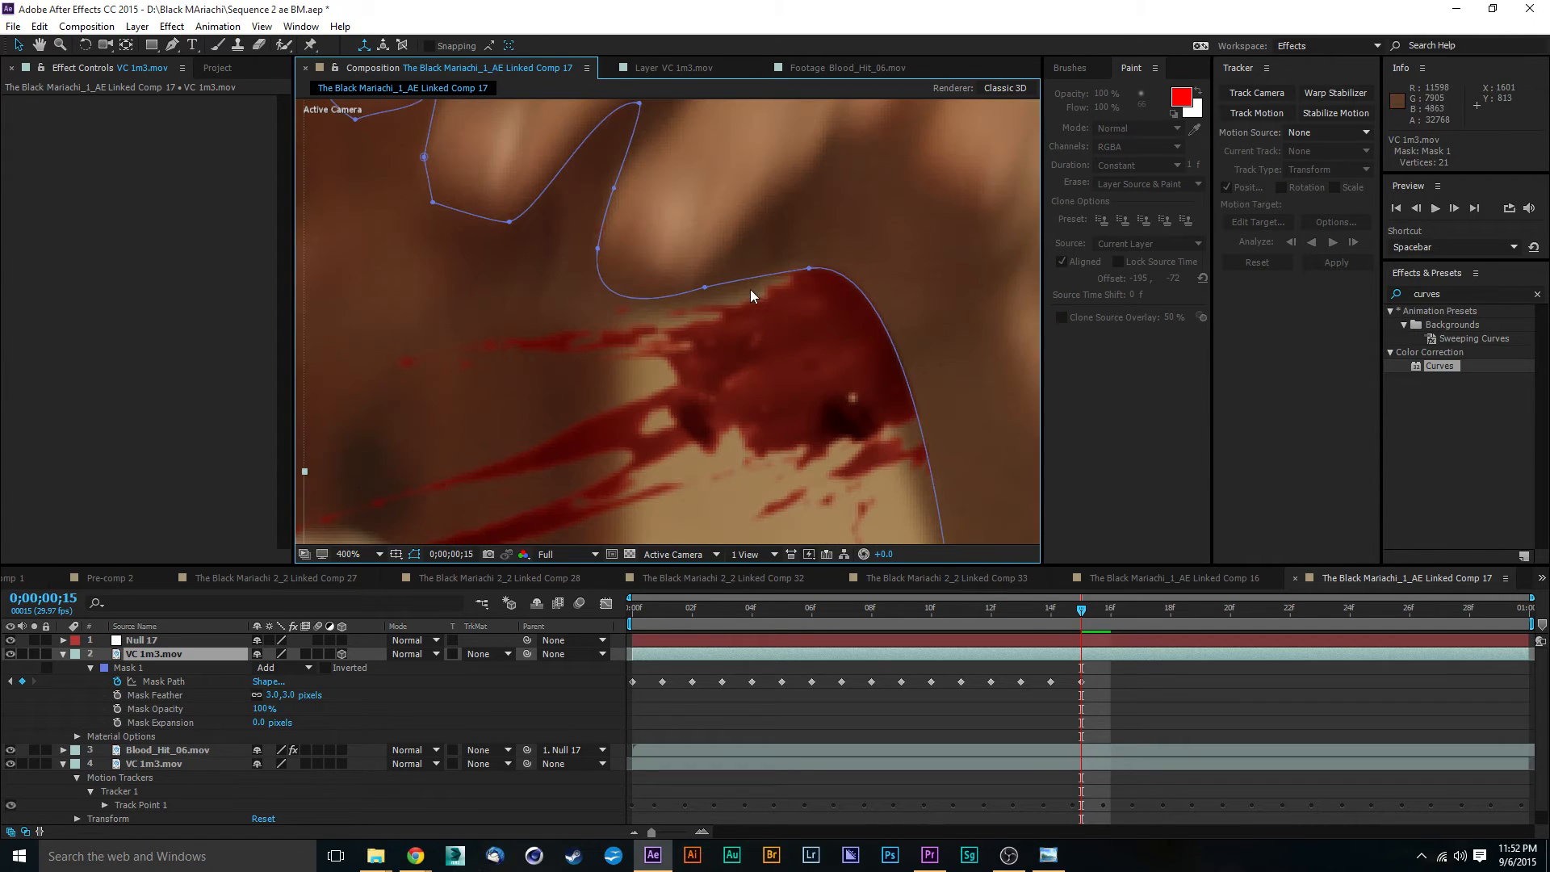
drag(809, 268, 780, 270)
key(comma)
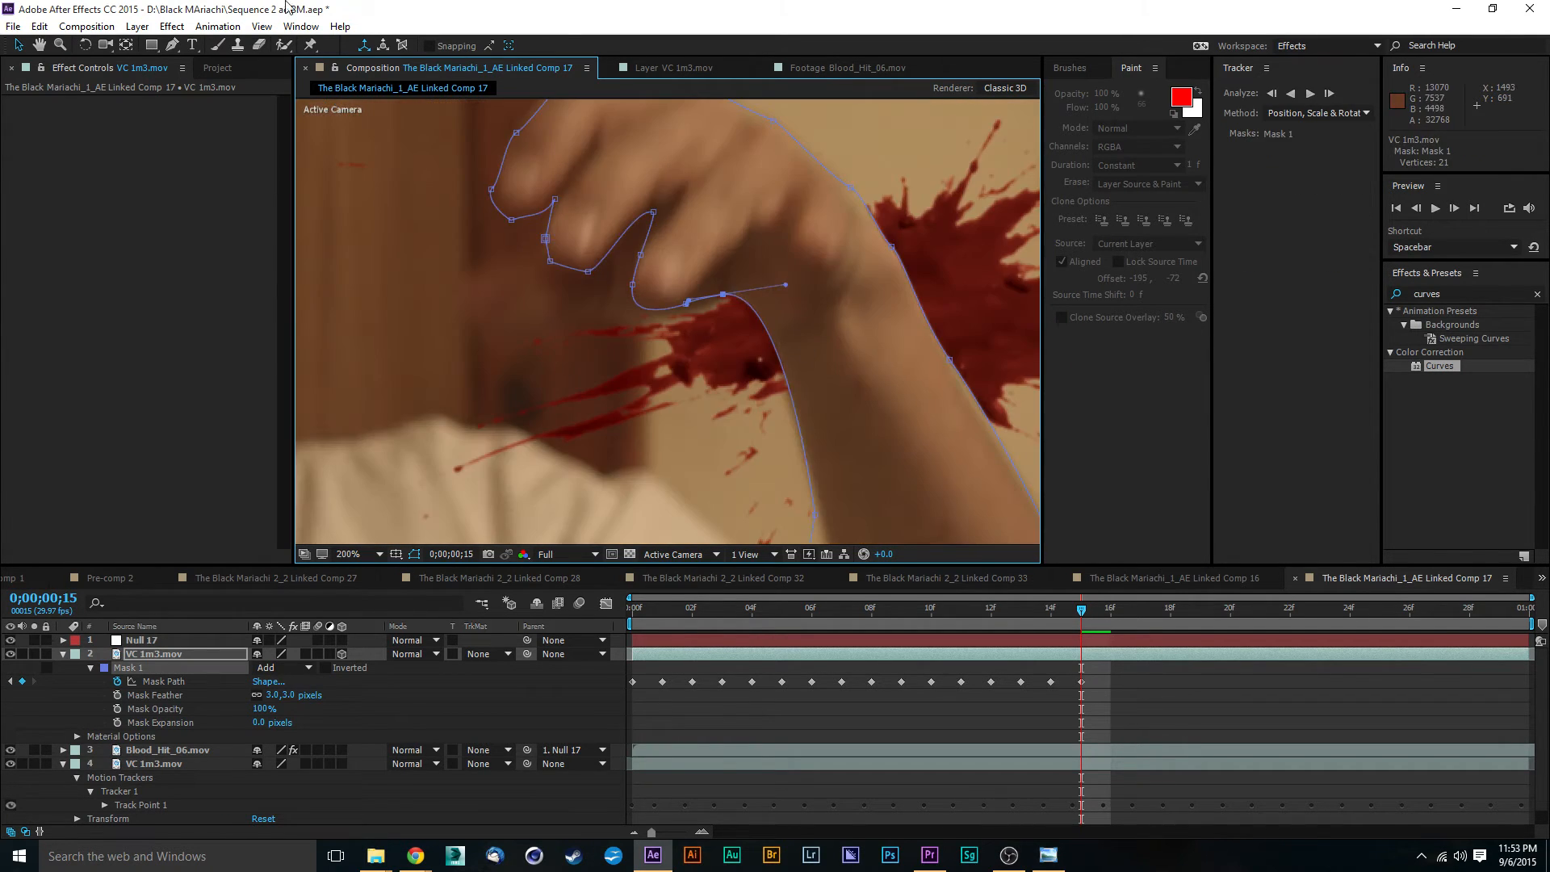
- Add two Mask 1 vertices along the inner forearm edge with the Pen tool at 0;00;00;15
click(173, 46)
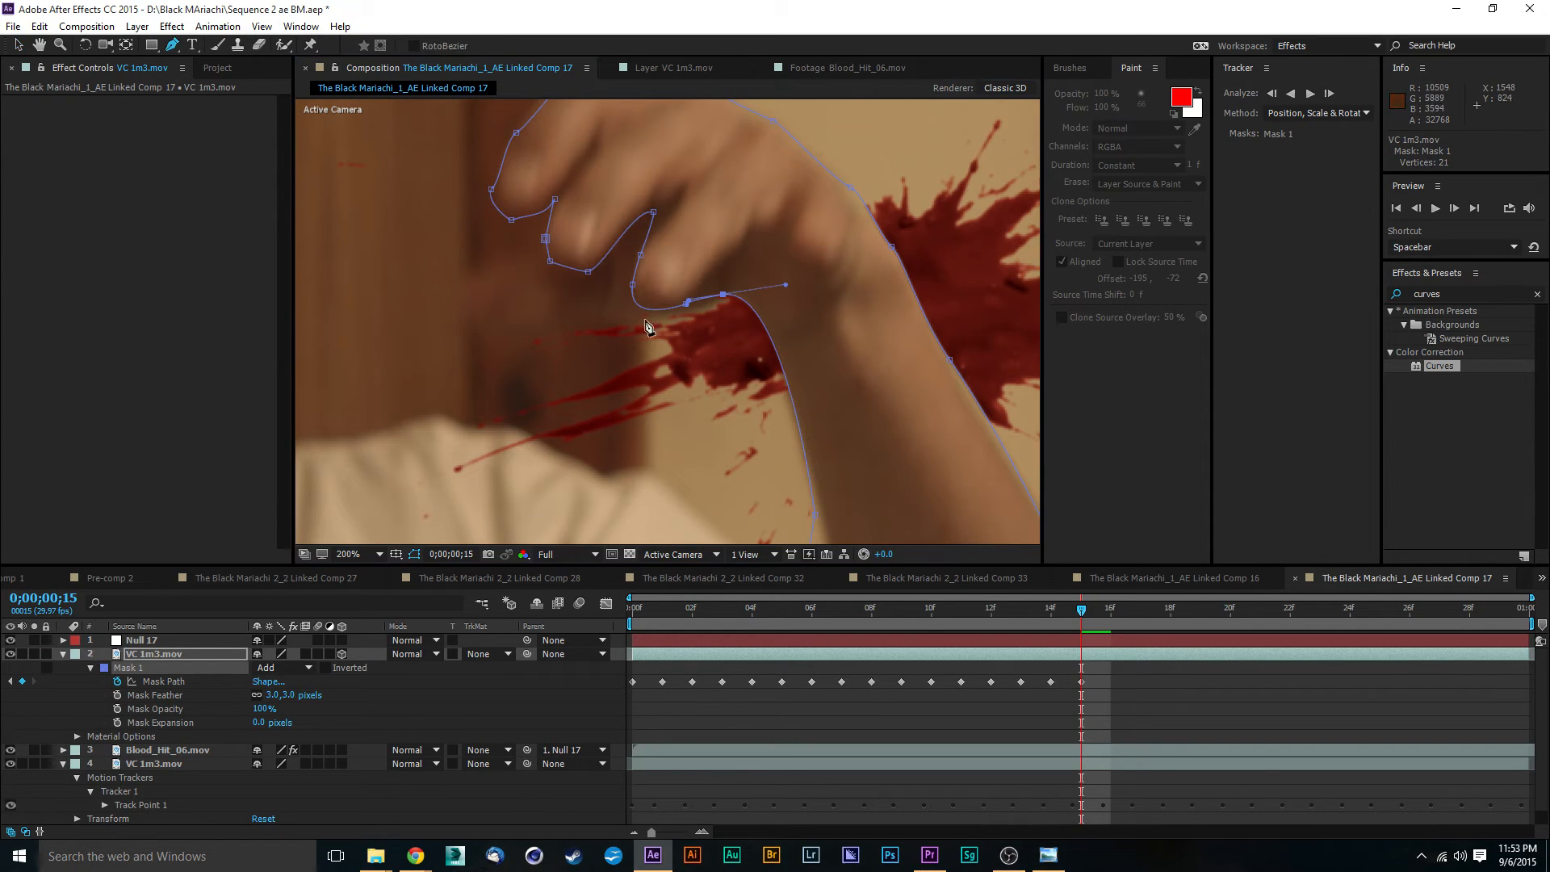
click(784, 374)
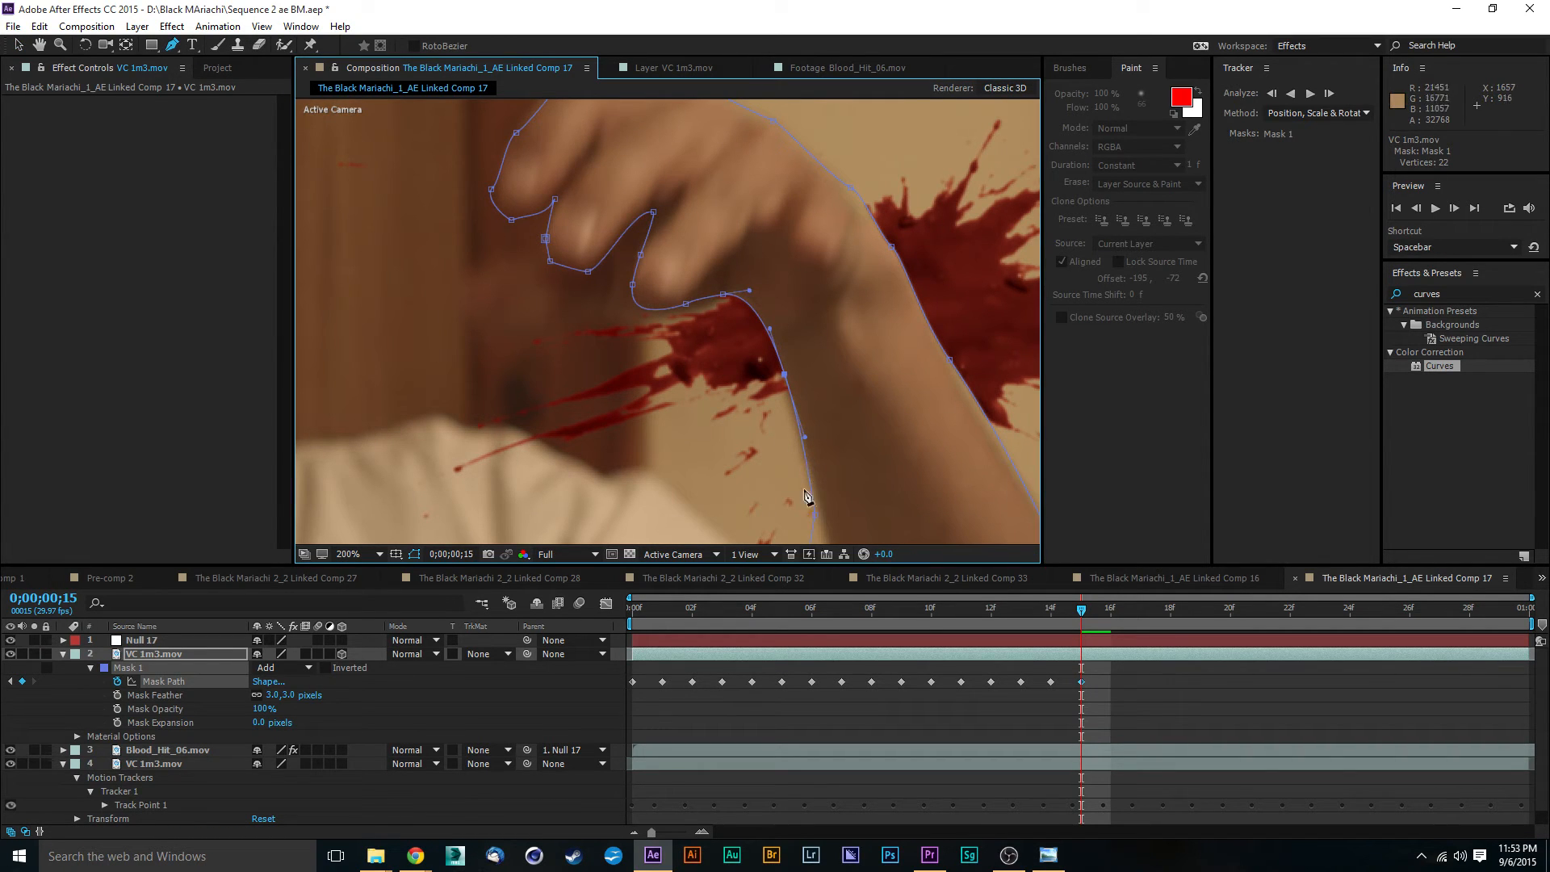
key(comma)
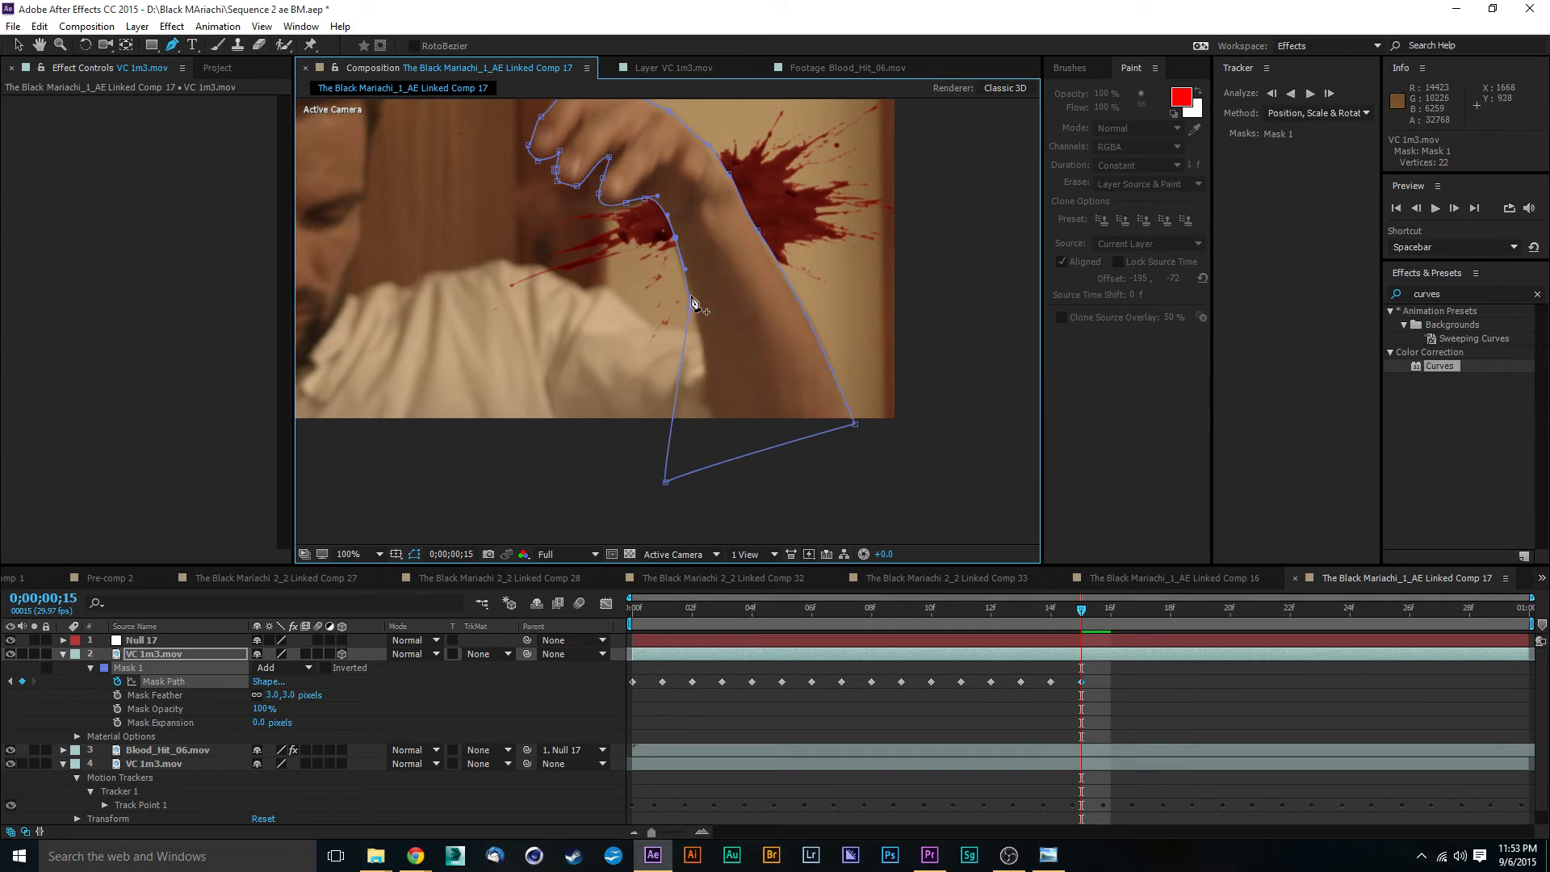
click(689, 295)
key(v)
key(period)
key(period)
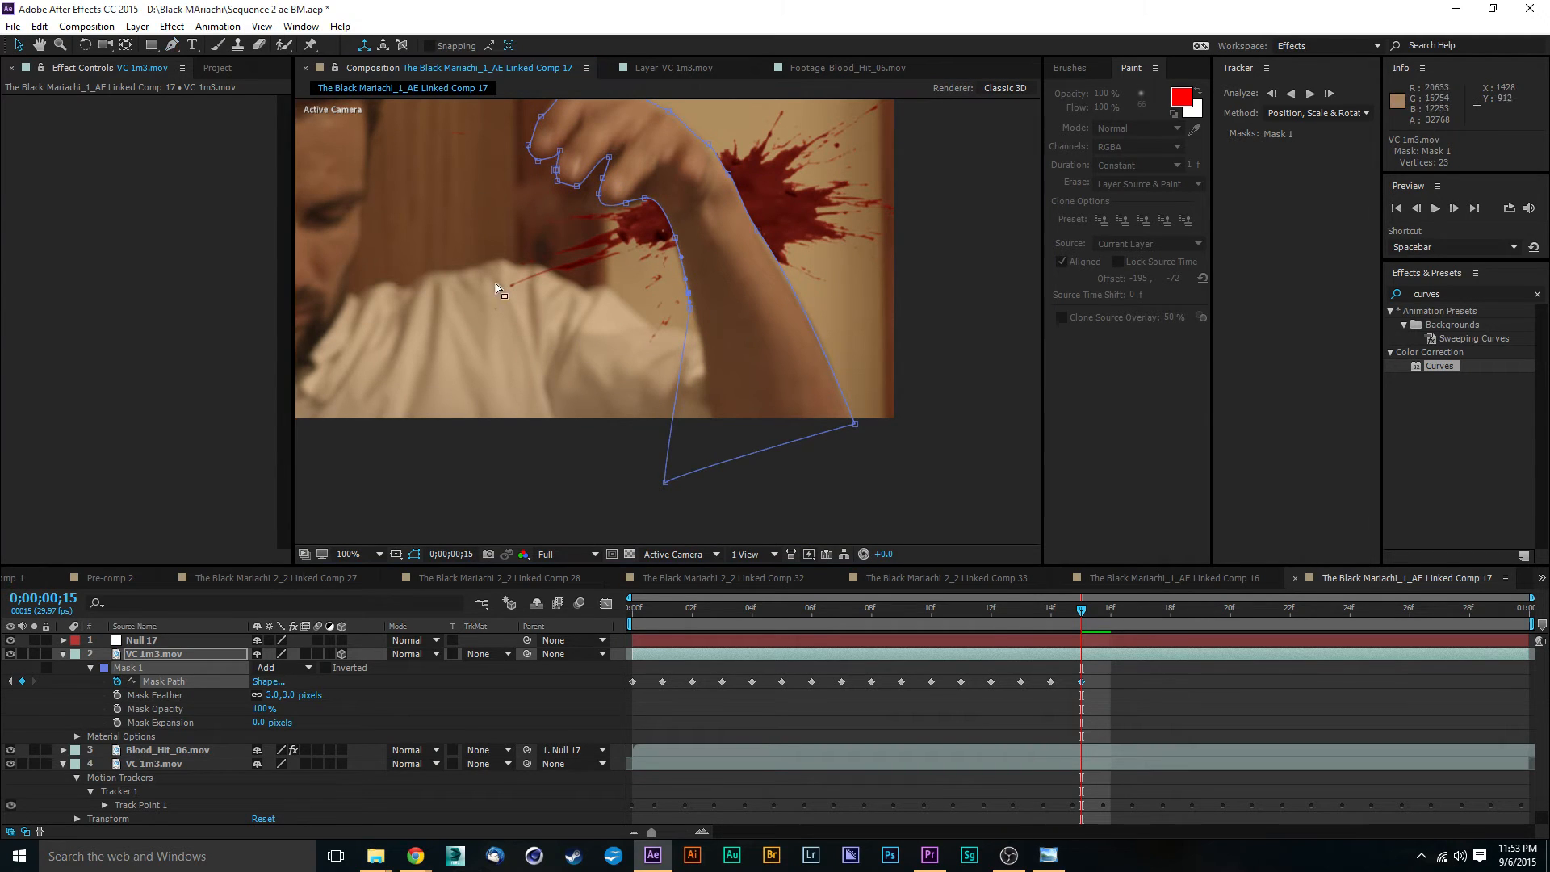
- Refine the Mask 1 curve along the inner forearm and add two vertices on the segment running down over the sleeve
drag(757, 275, 786, 350)
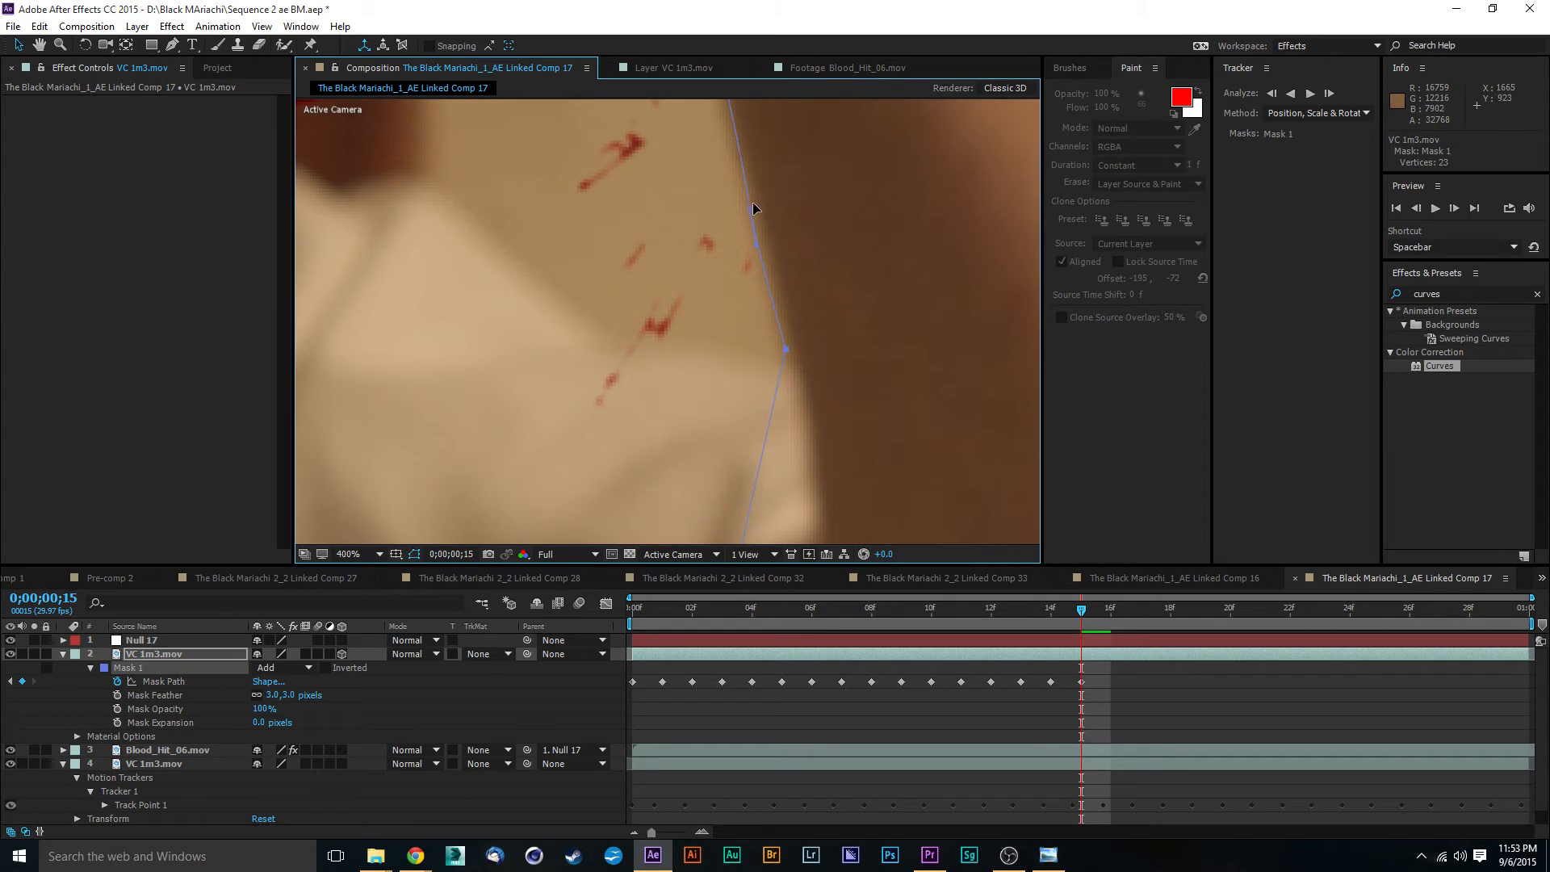
drag(753, 211, 758, 219)
key(comma)
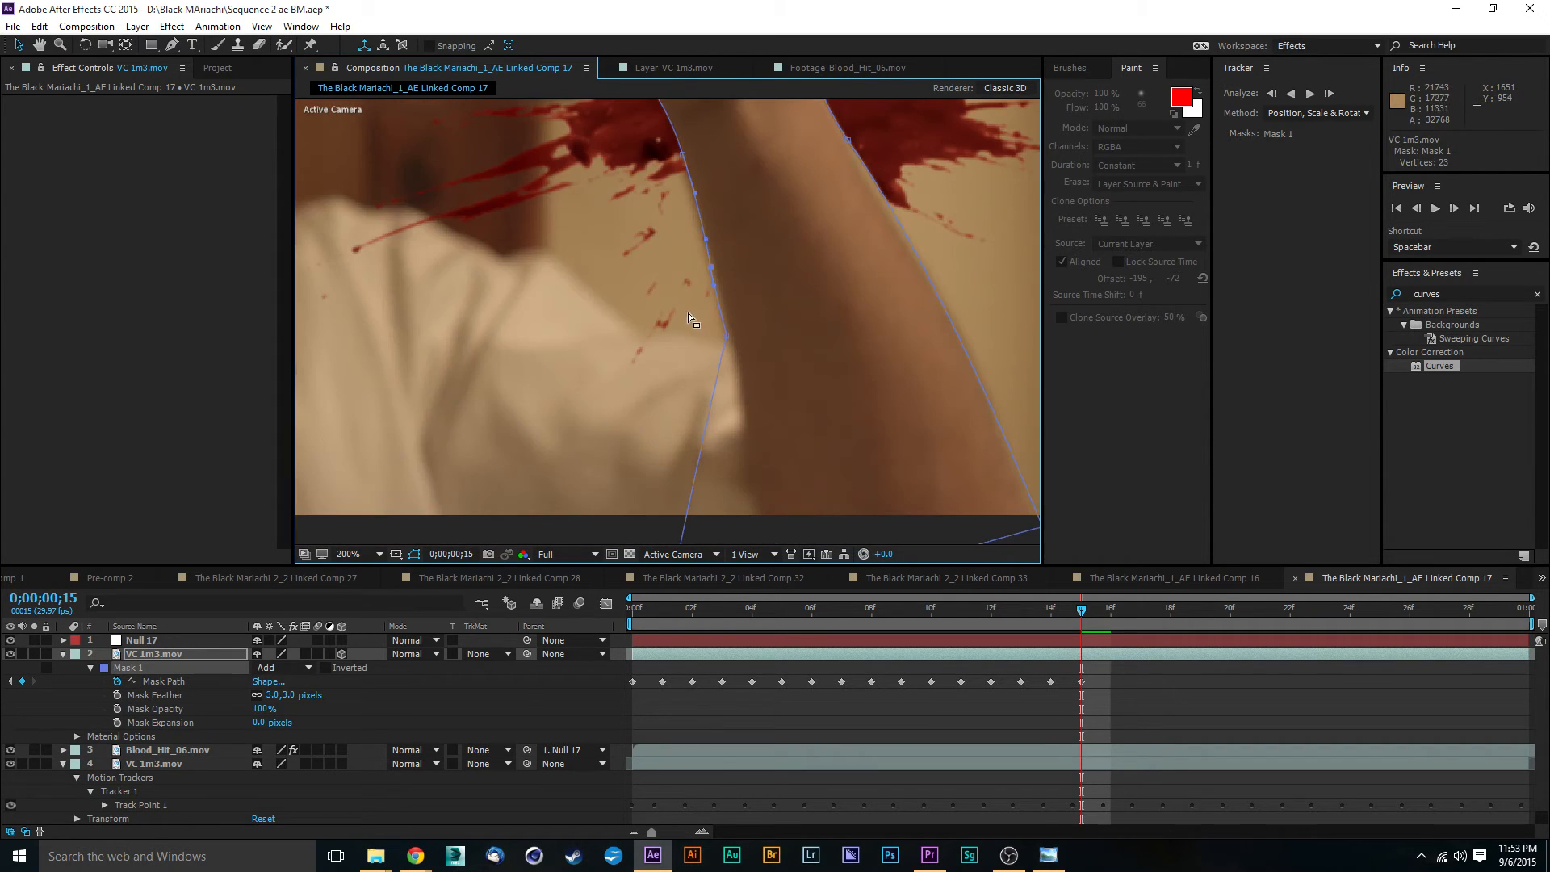
click(176, 44)
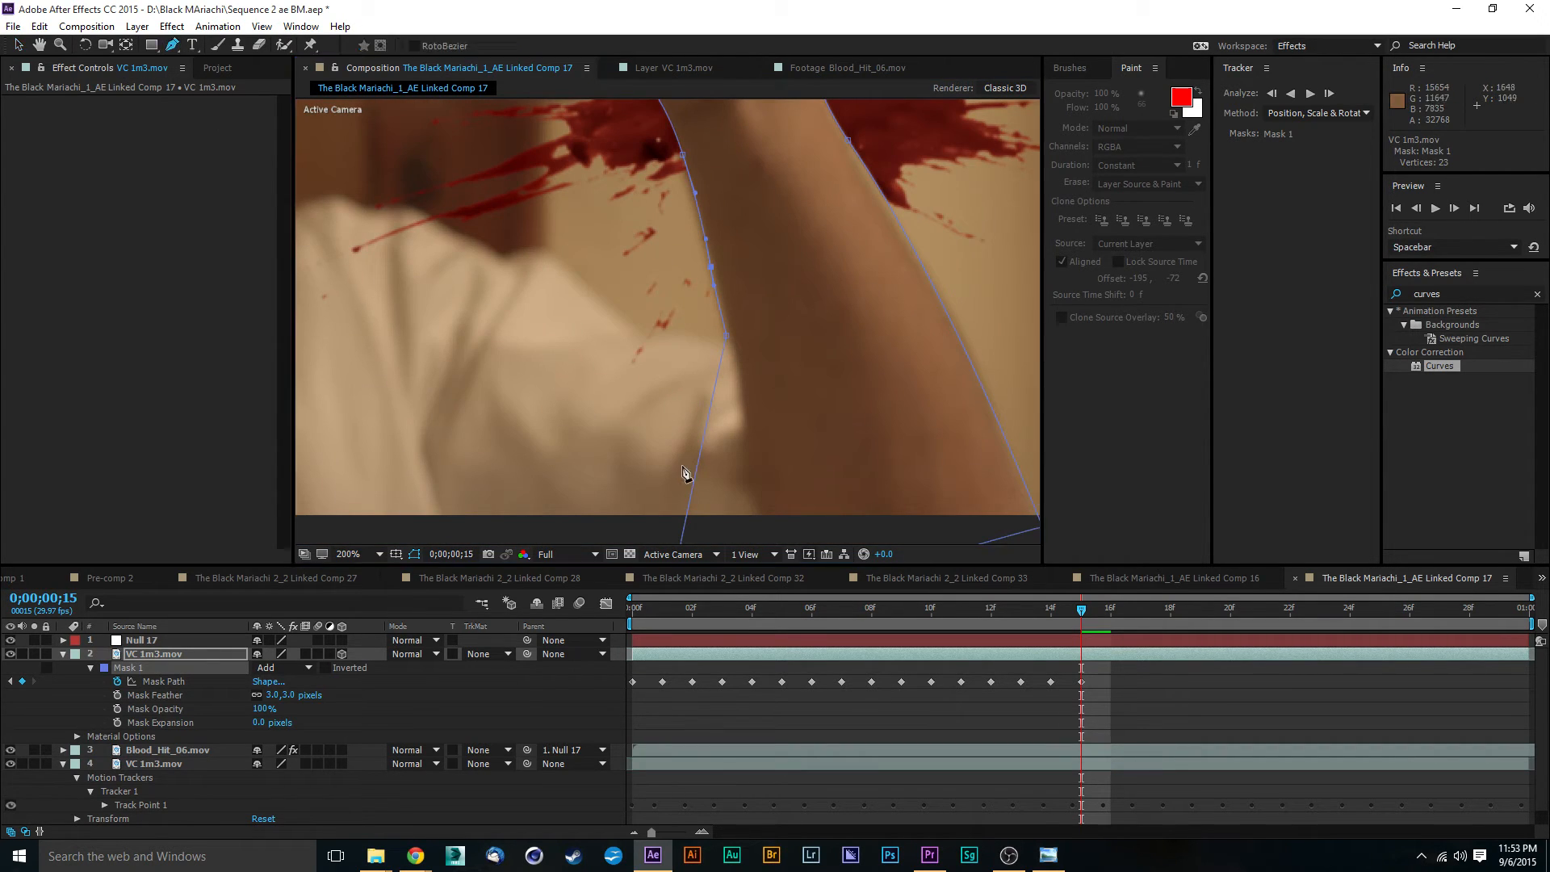
click(707, 422)
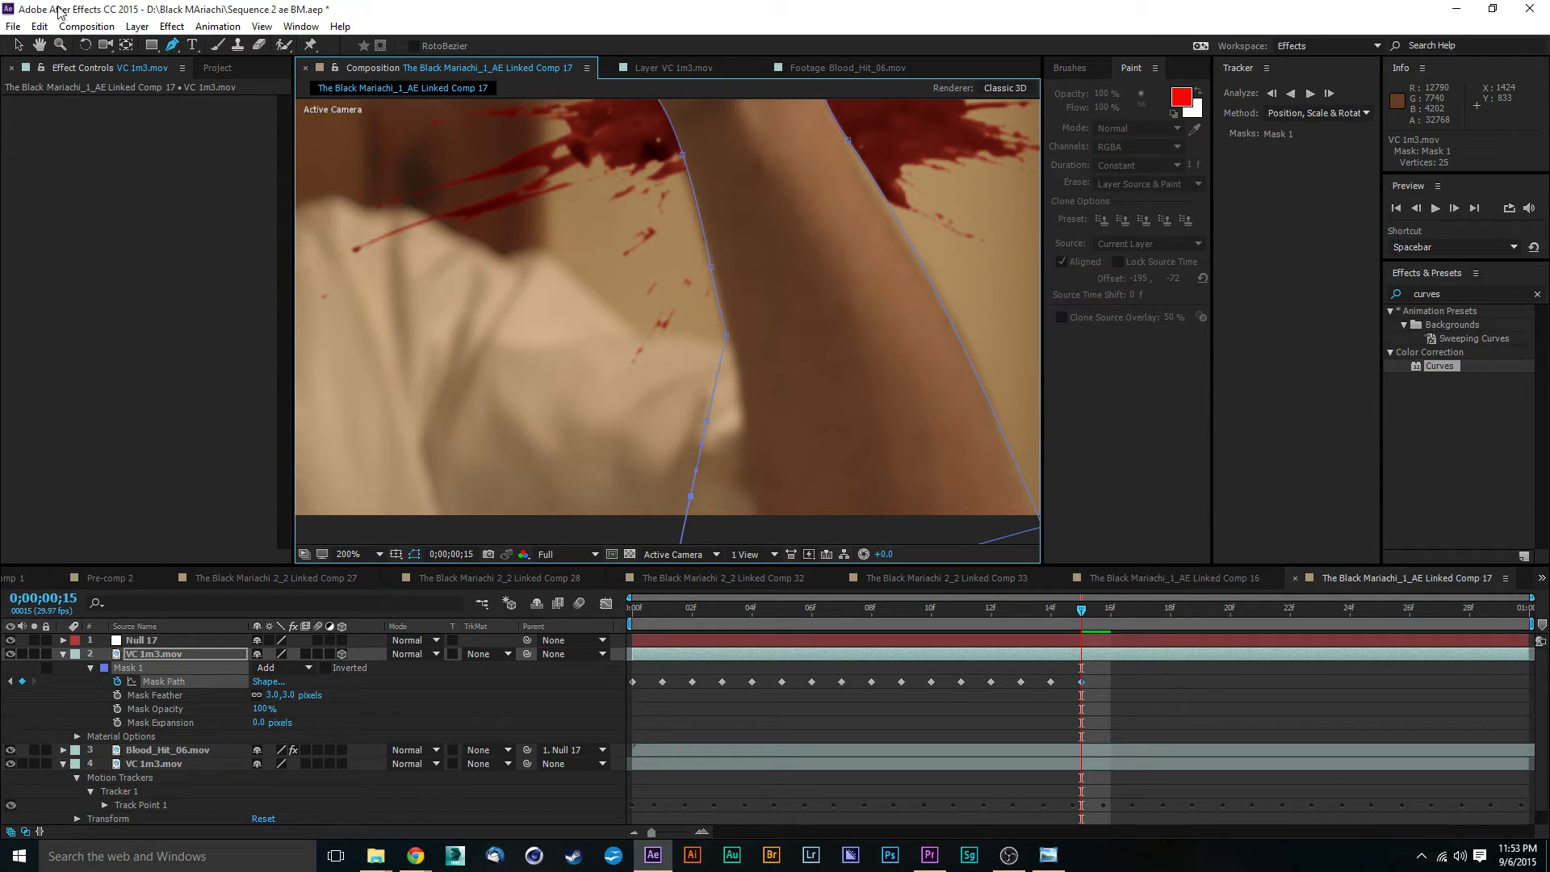
- Move the two new Mask 1 vertices onto the upper edge of the sleeve and shape the curve along it toward the shoulder
key(v)
drag(709, 425, 674, 345)
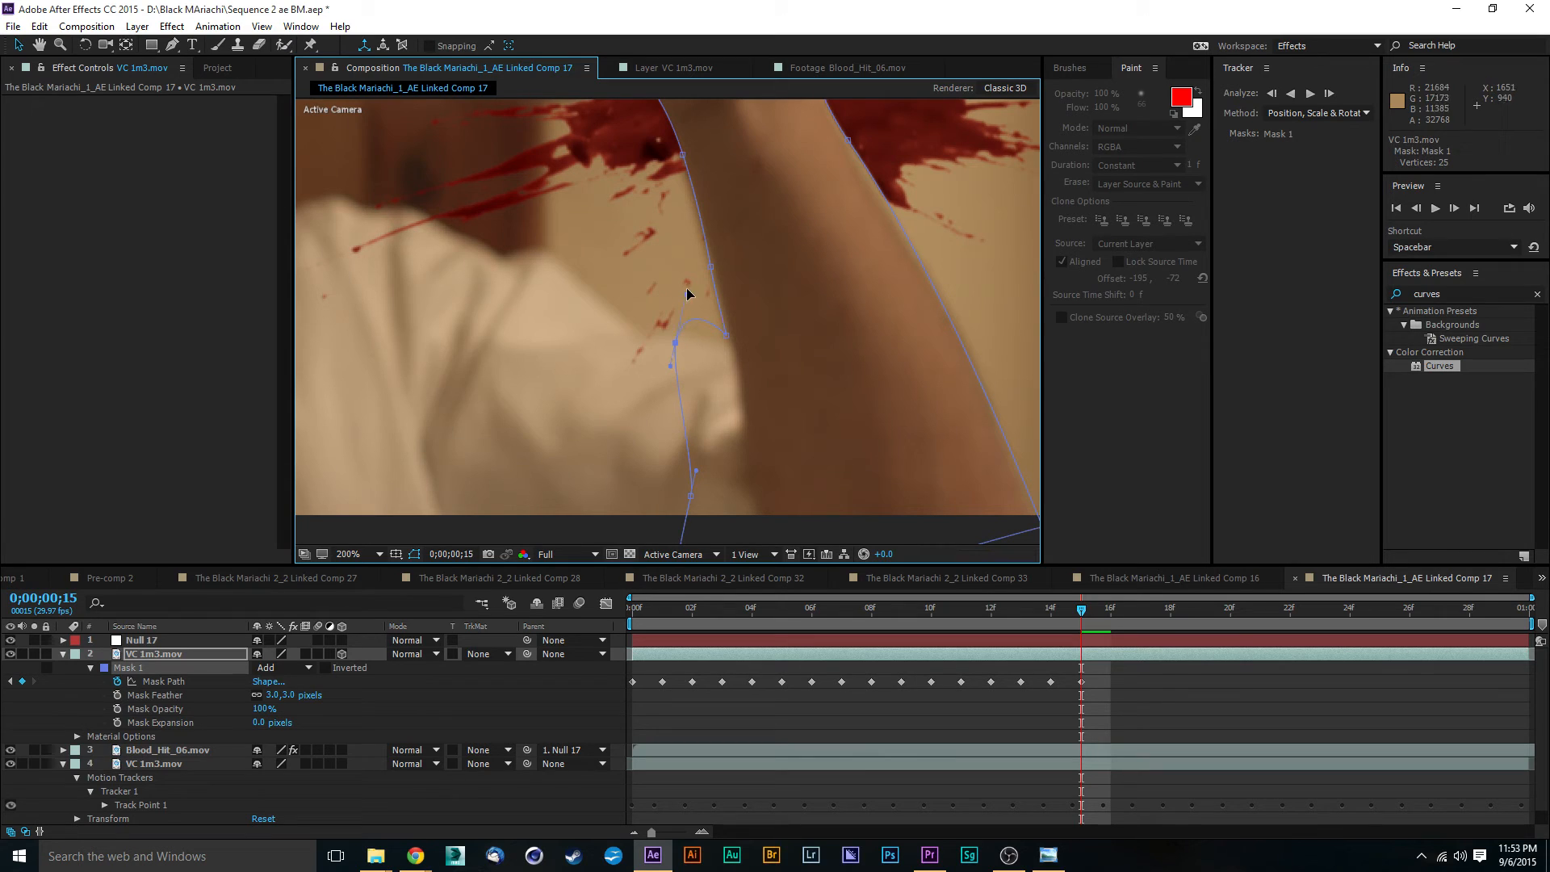
drag(705, 320, 702, 332)
drag(692, 499, 602, 317)
drag(675, 342, 650, 338)
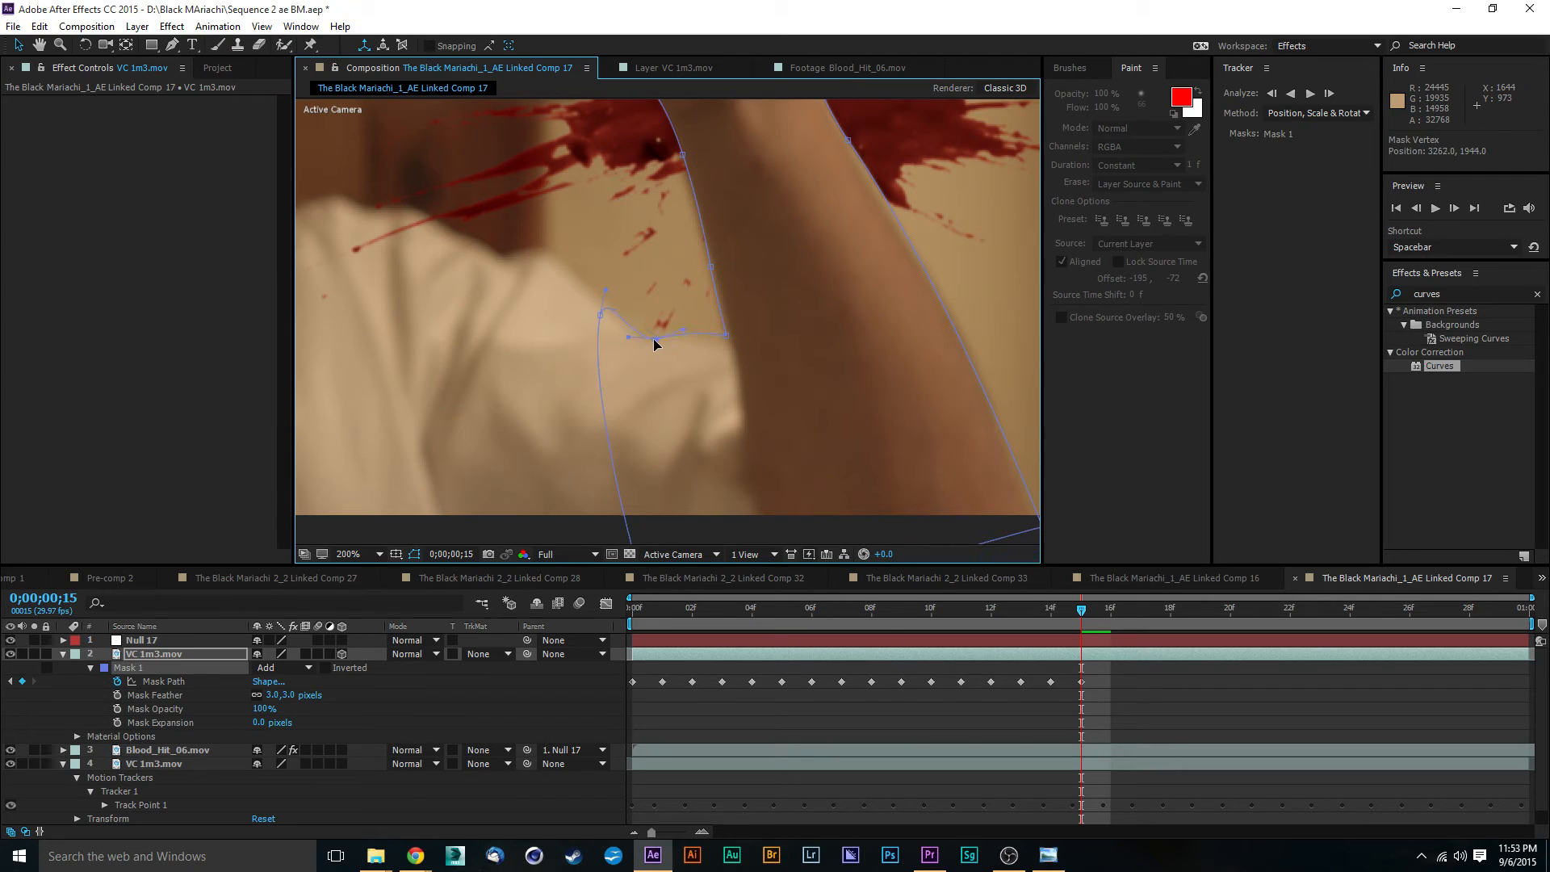
click(596, 311)
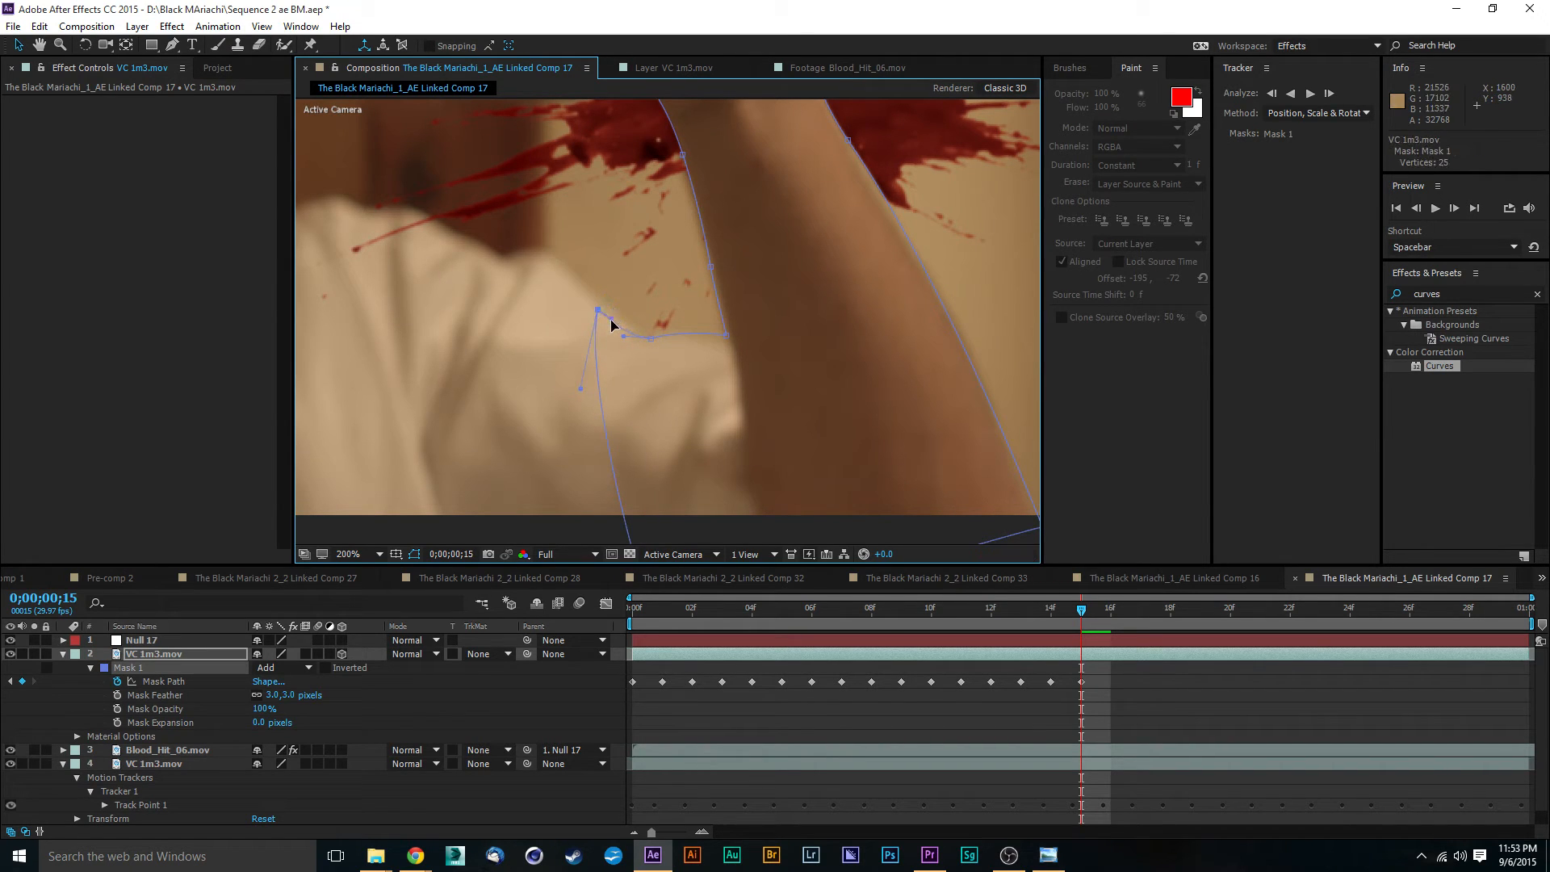
drag(597, 311, 593, 284)
drag(594, 291, 632, 335)
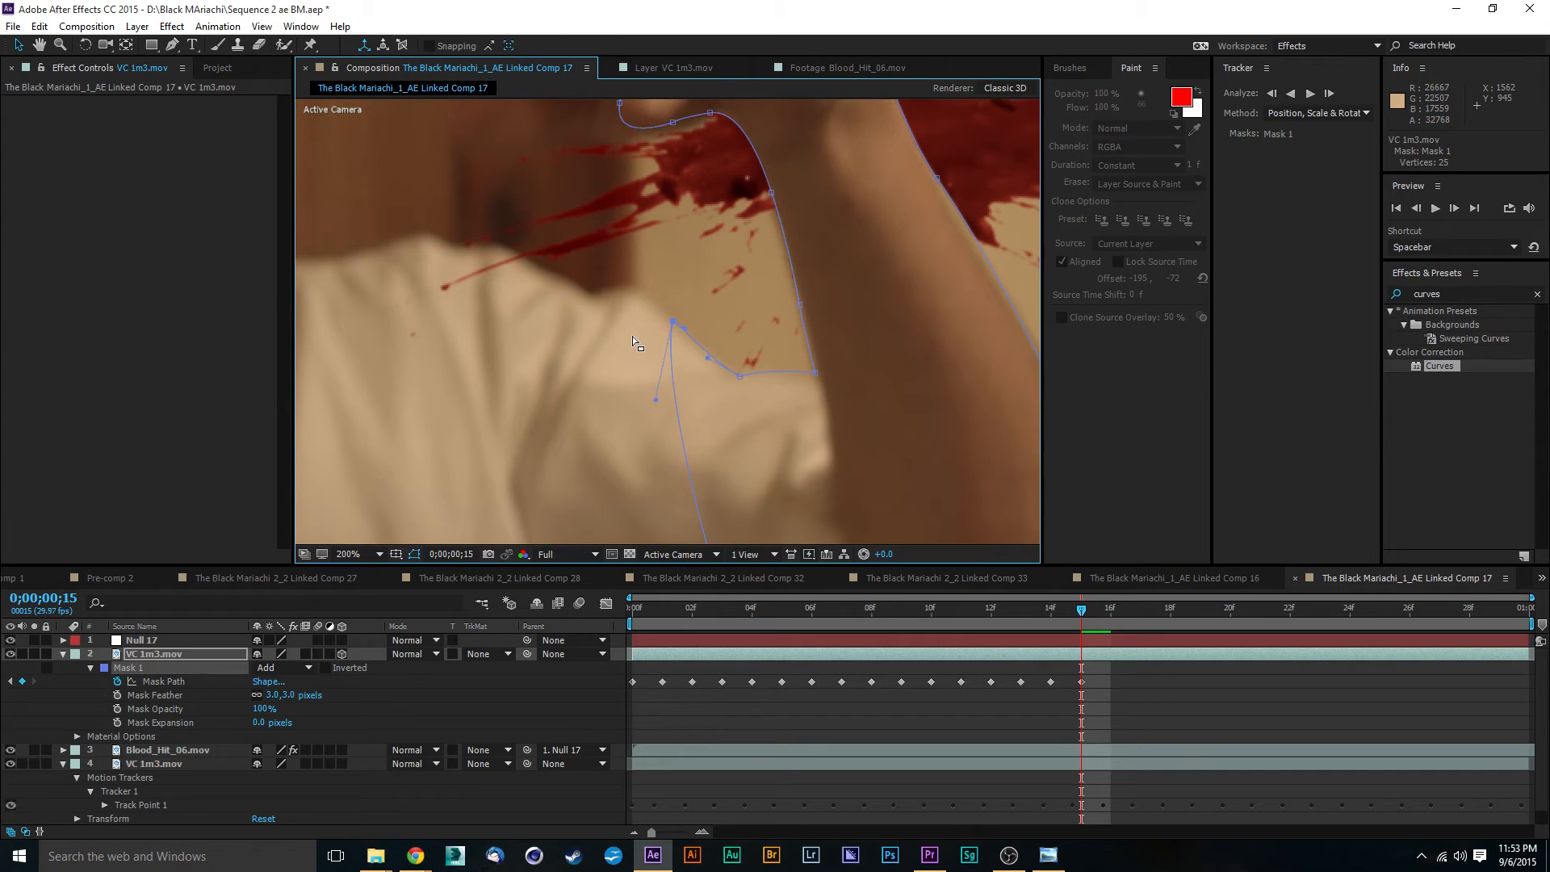
- Add two more Mask 1 vertices on the segment crossing the shirt and fit them along the shoulder edge toward the neck
click(172, 44)
click(676, 408)
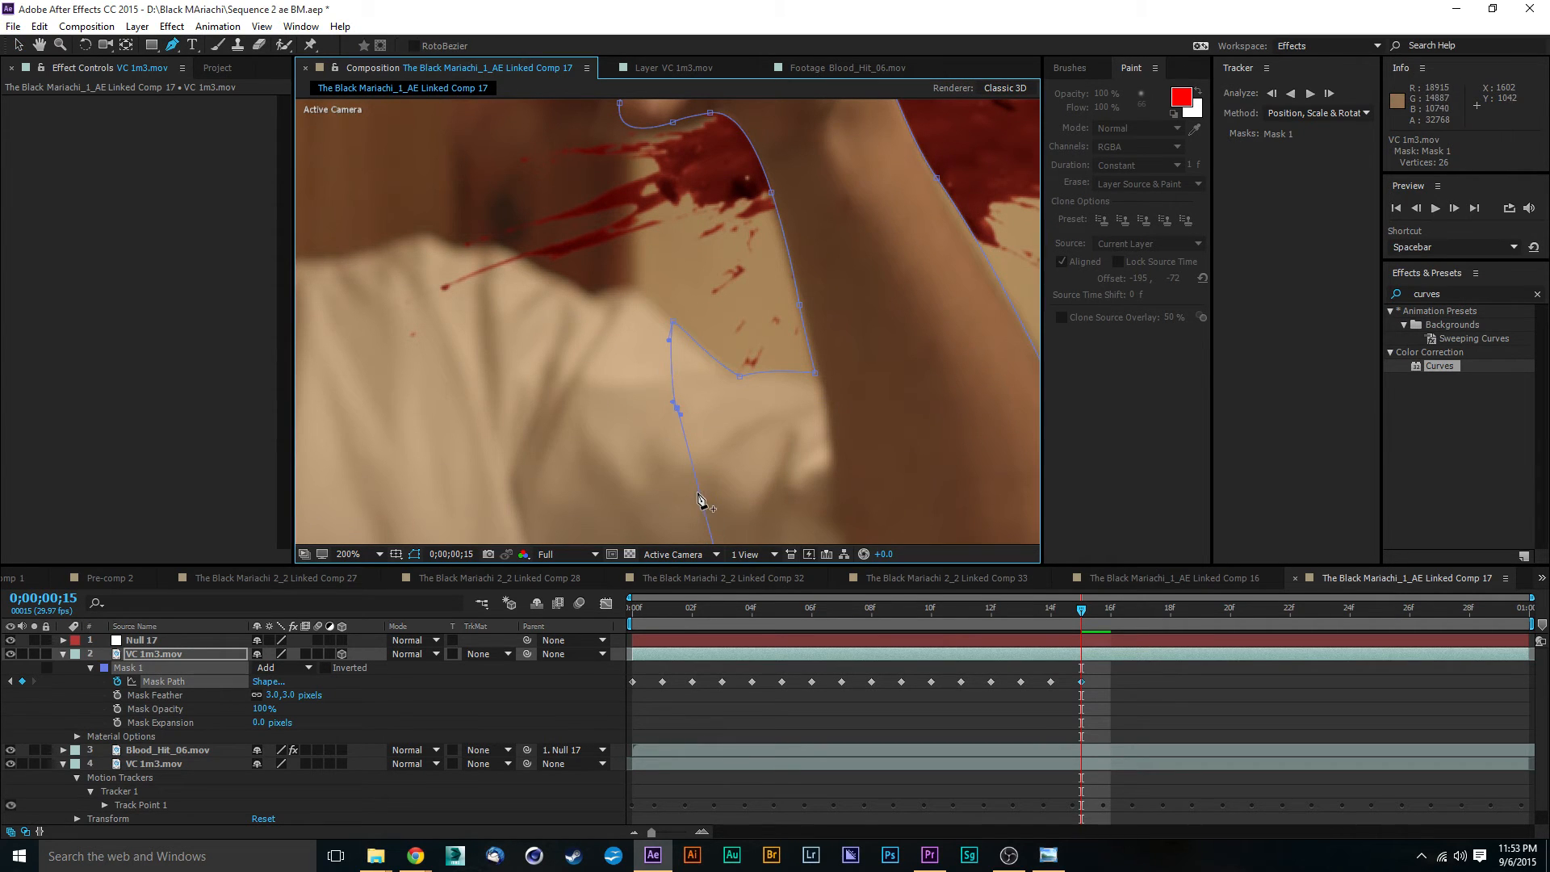
click(17, 44)
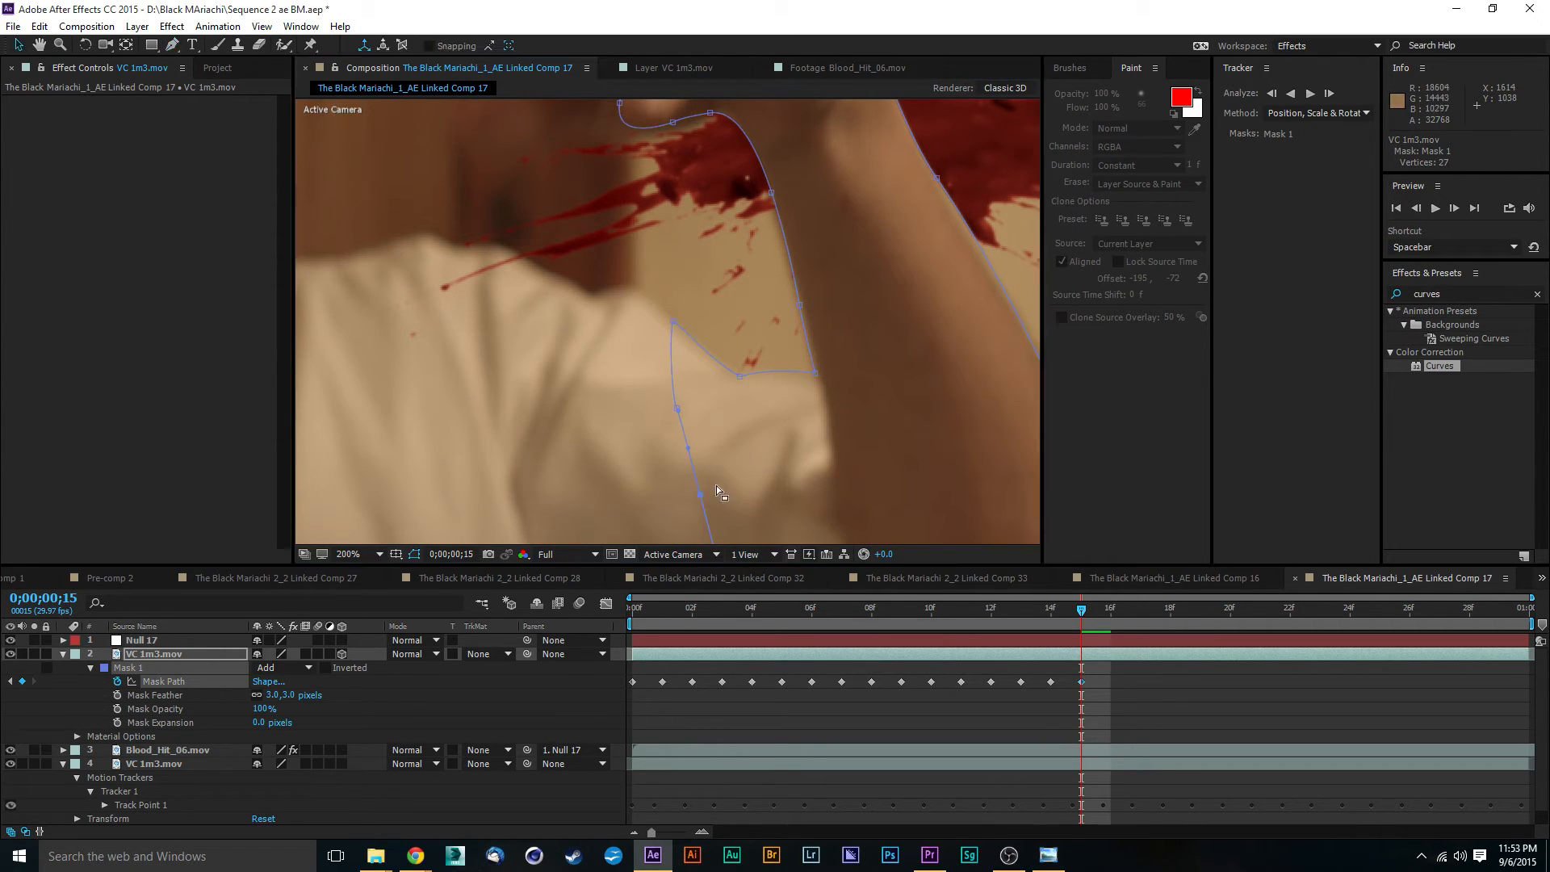
drag(678, 410, 626, 280)
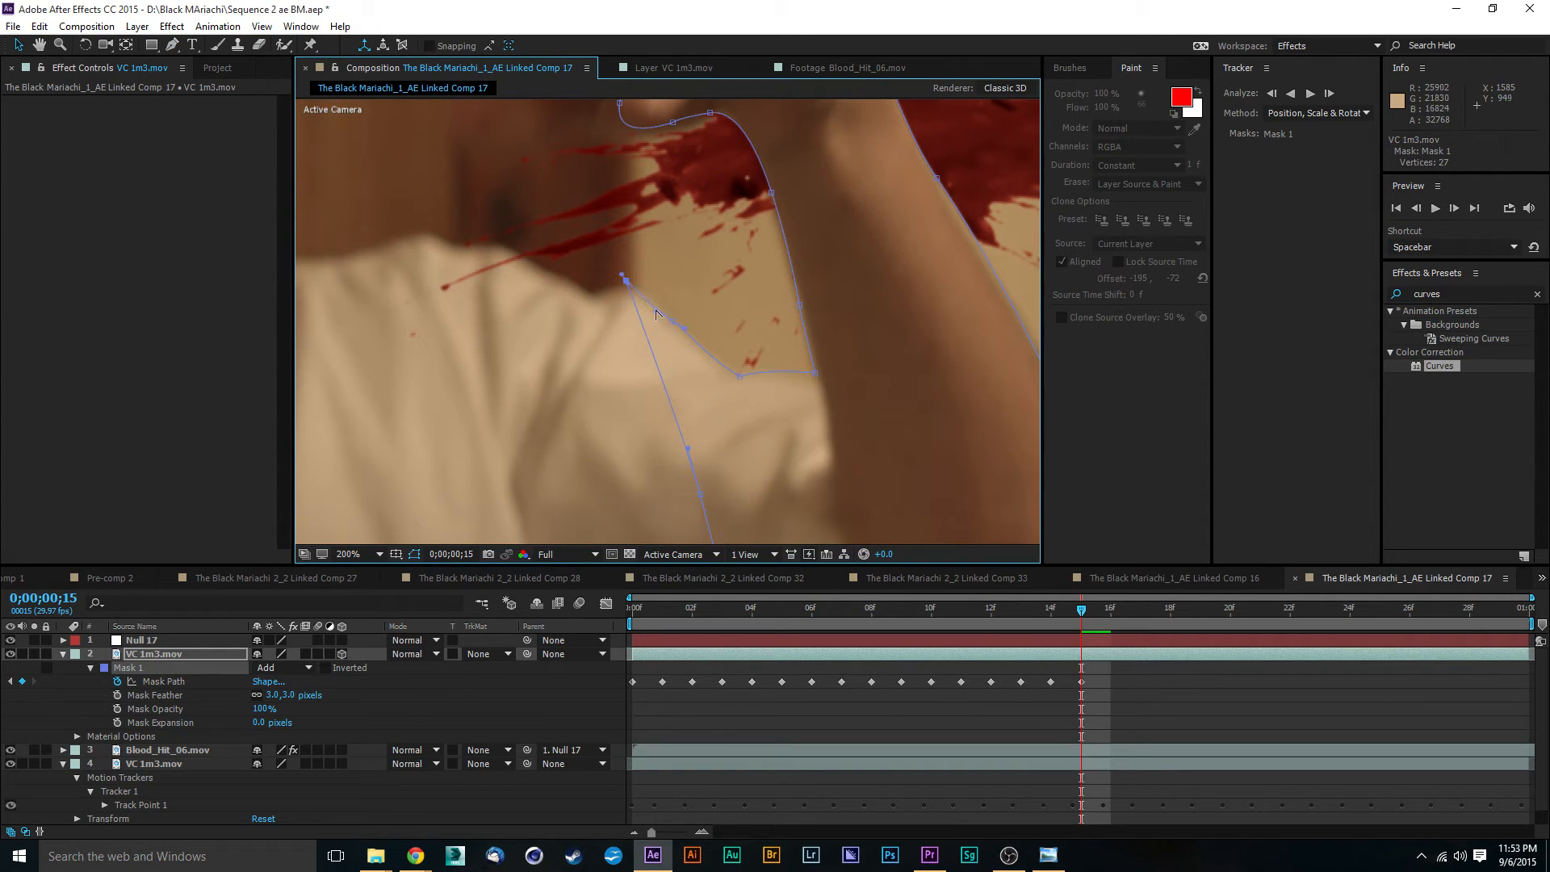
mouse_move(627, 284)
mouse_down()
mouse_move(620, 296)
mouse_move(616, 283)
mouse_up()
drag(624, 296, 618, 298)
scroll(617, 298, up, 4)
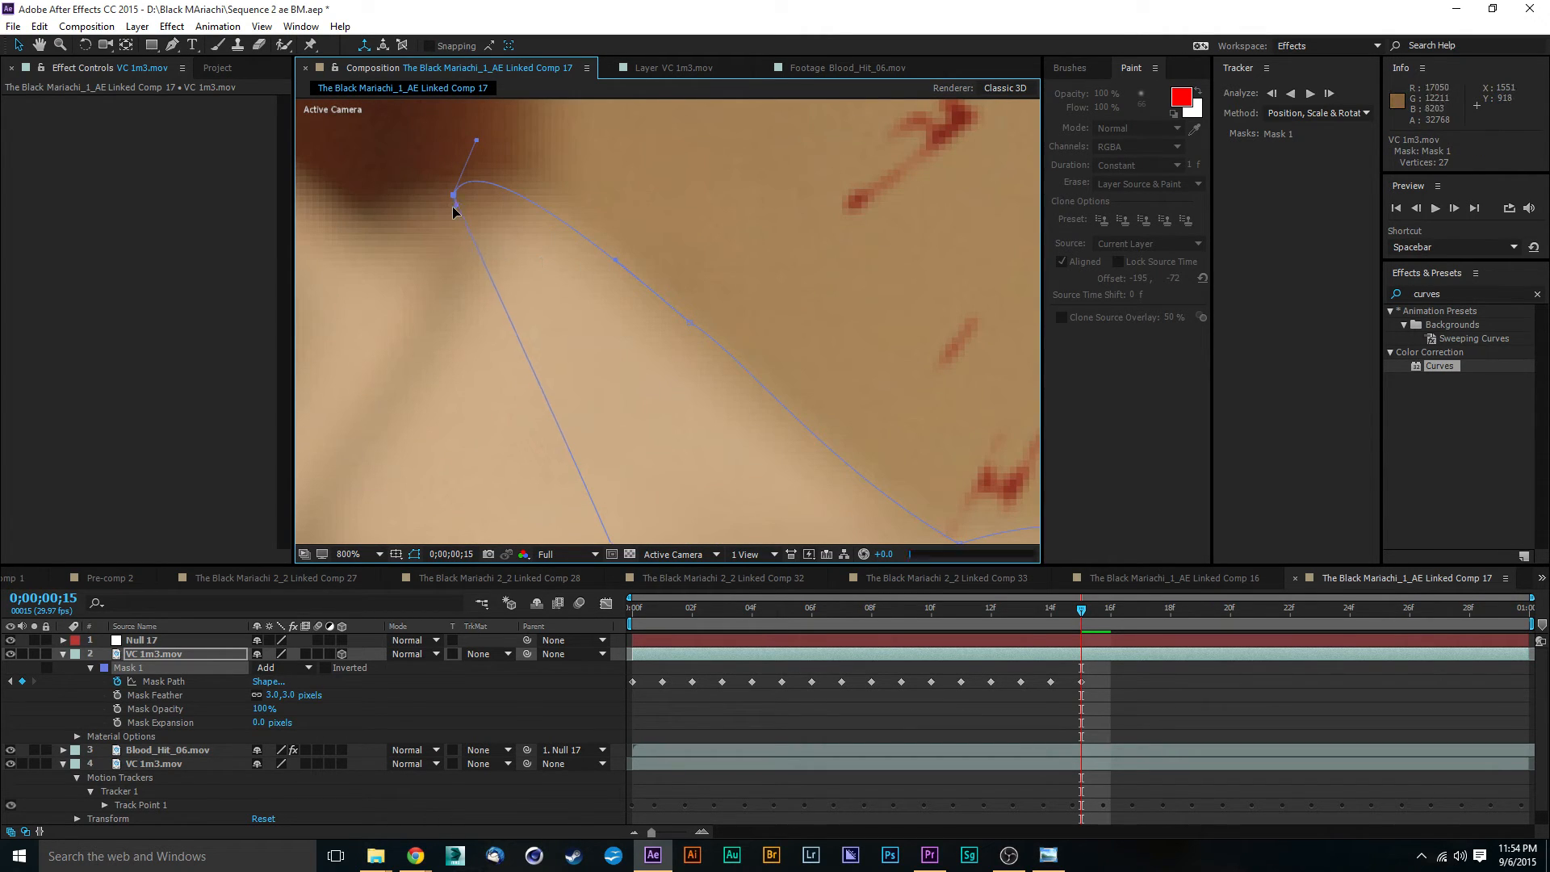
scroll(559, 354, down, 4)
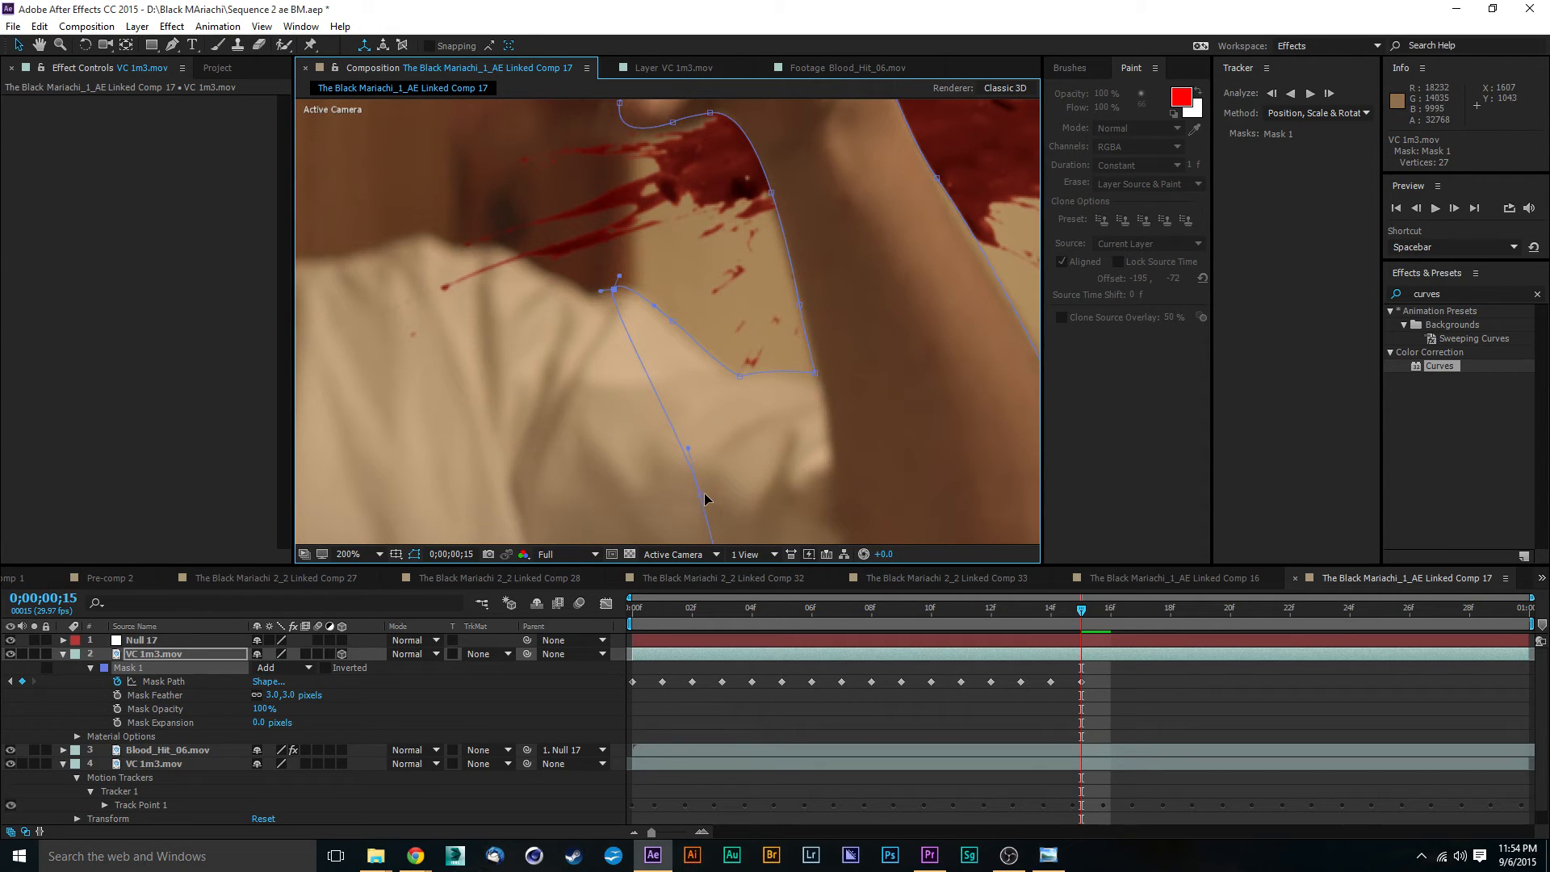
drag(702, 499, 584, 369)
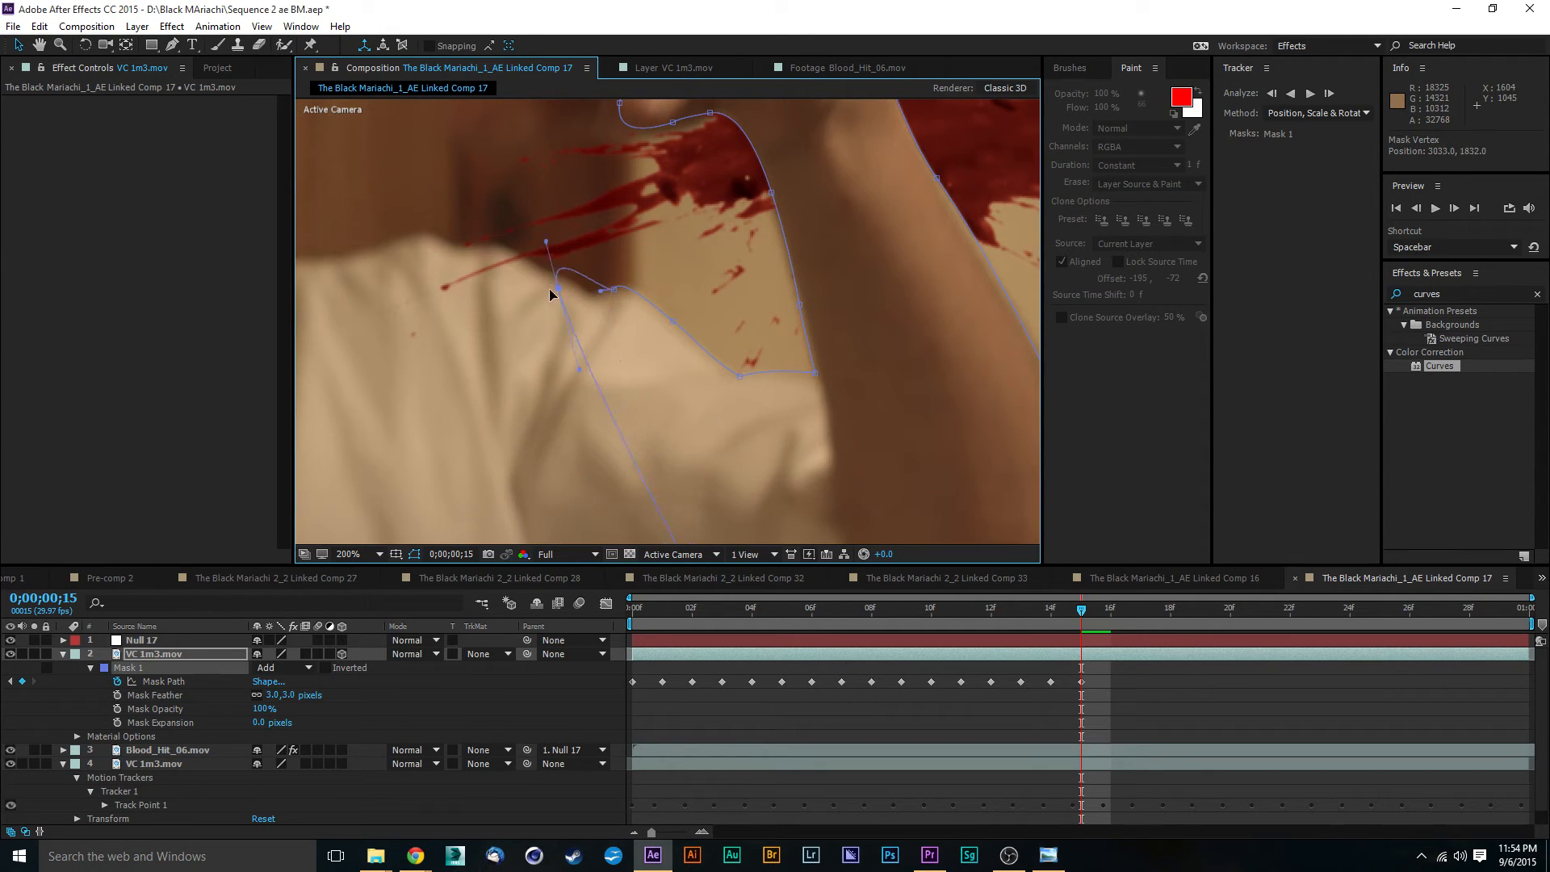
drag(550, 289, 598, 309)
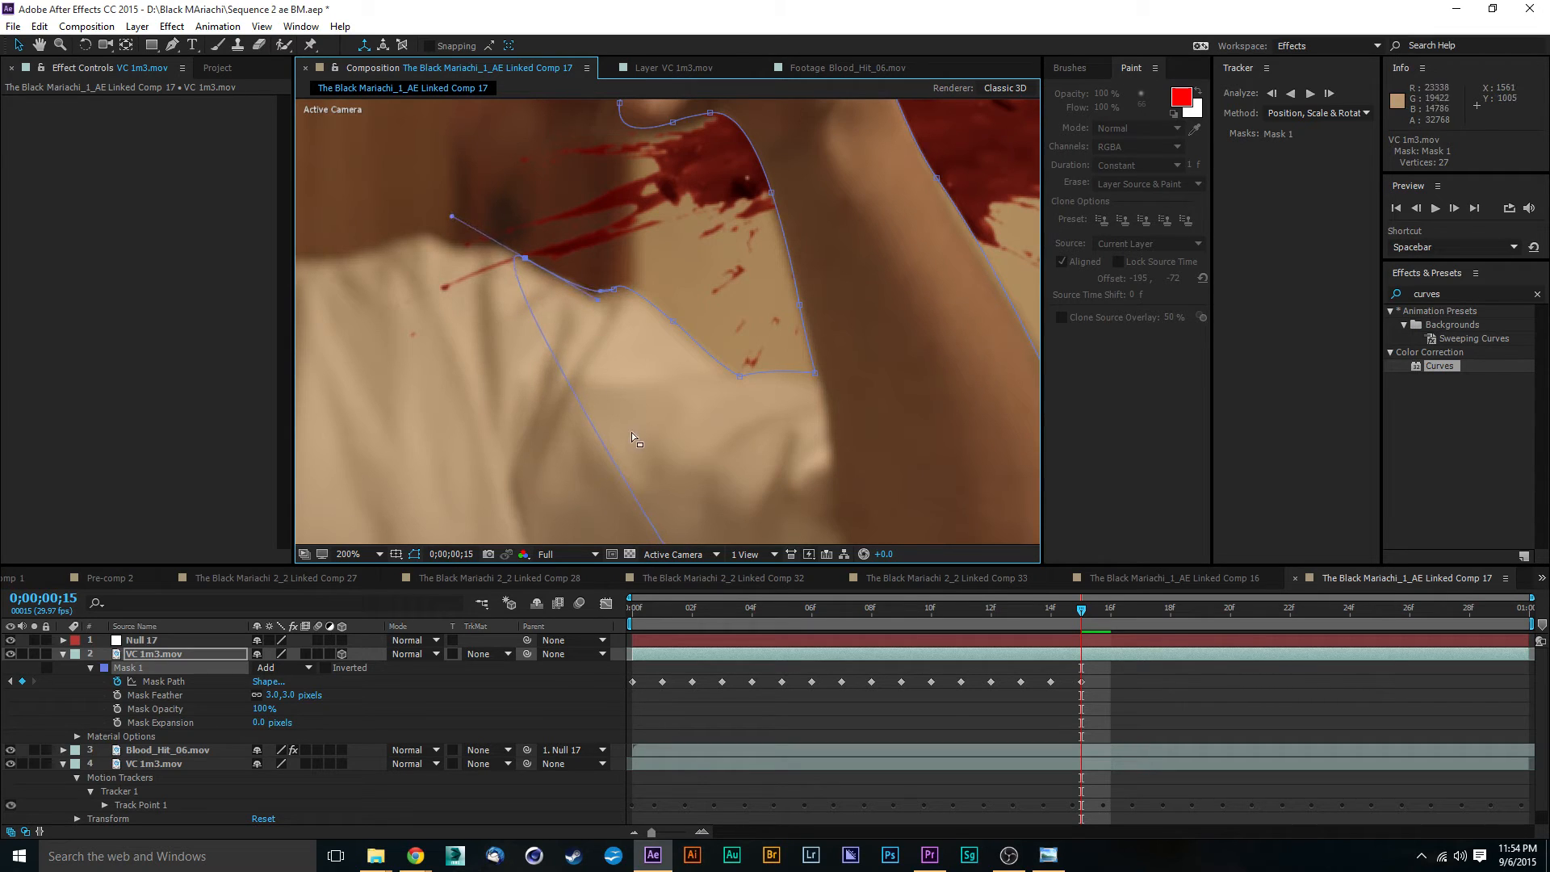
- Insert two further Mask 1 vertices on the diagonal shirt segment and place them along the top of the shoulder
scroll(651, 401, down, 1)
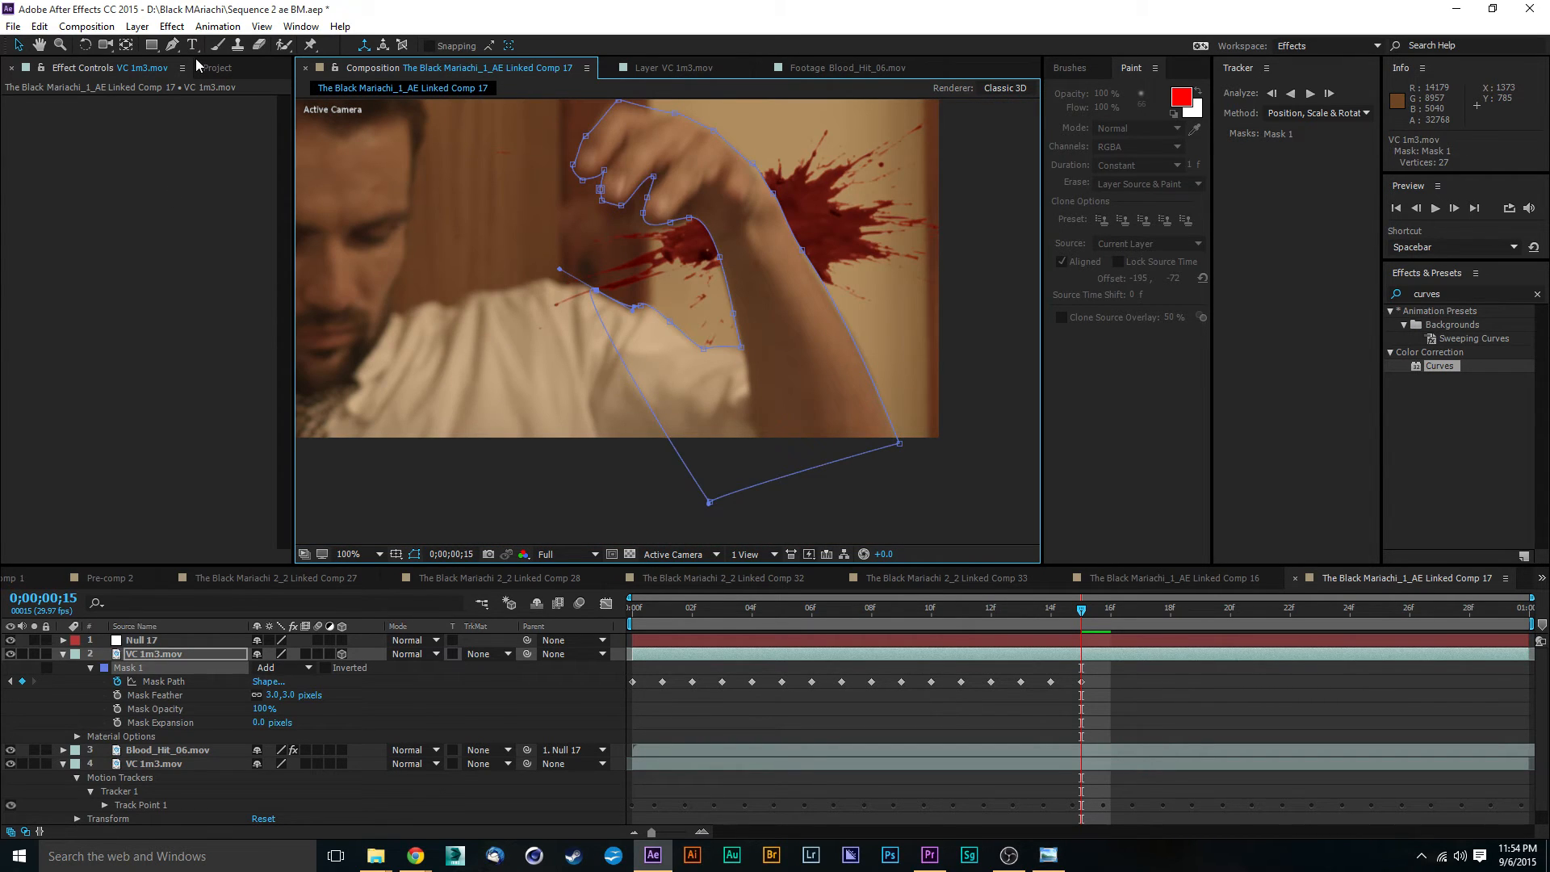
click(175, 45)
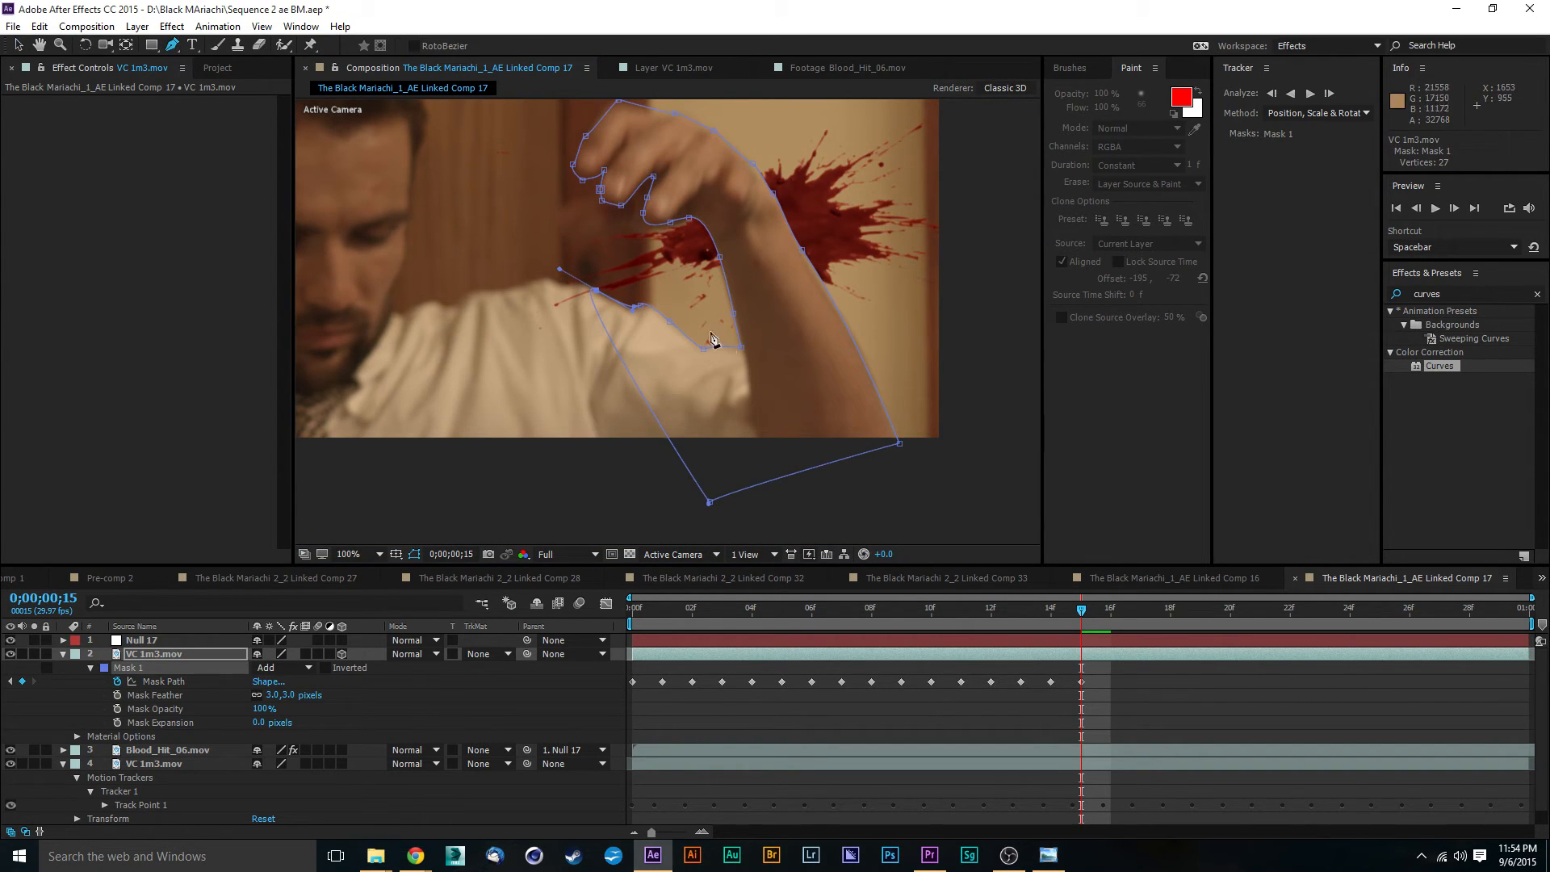
click(602, 322)
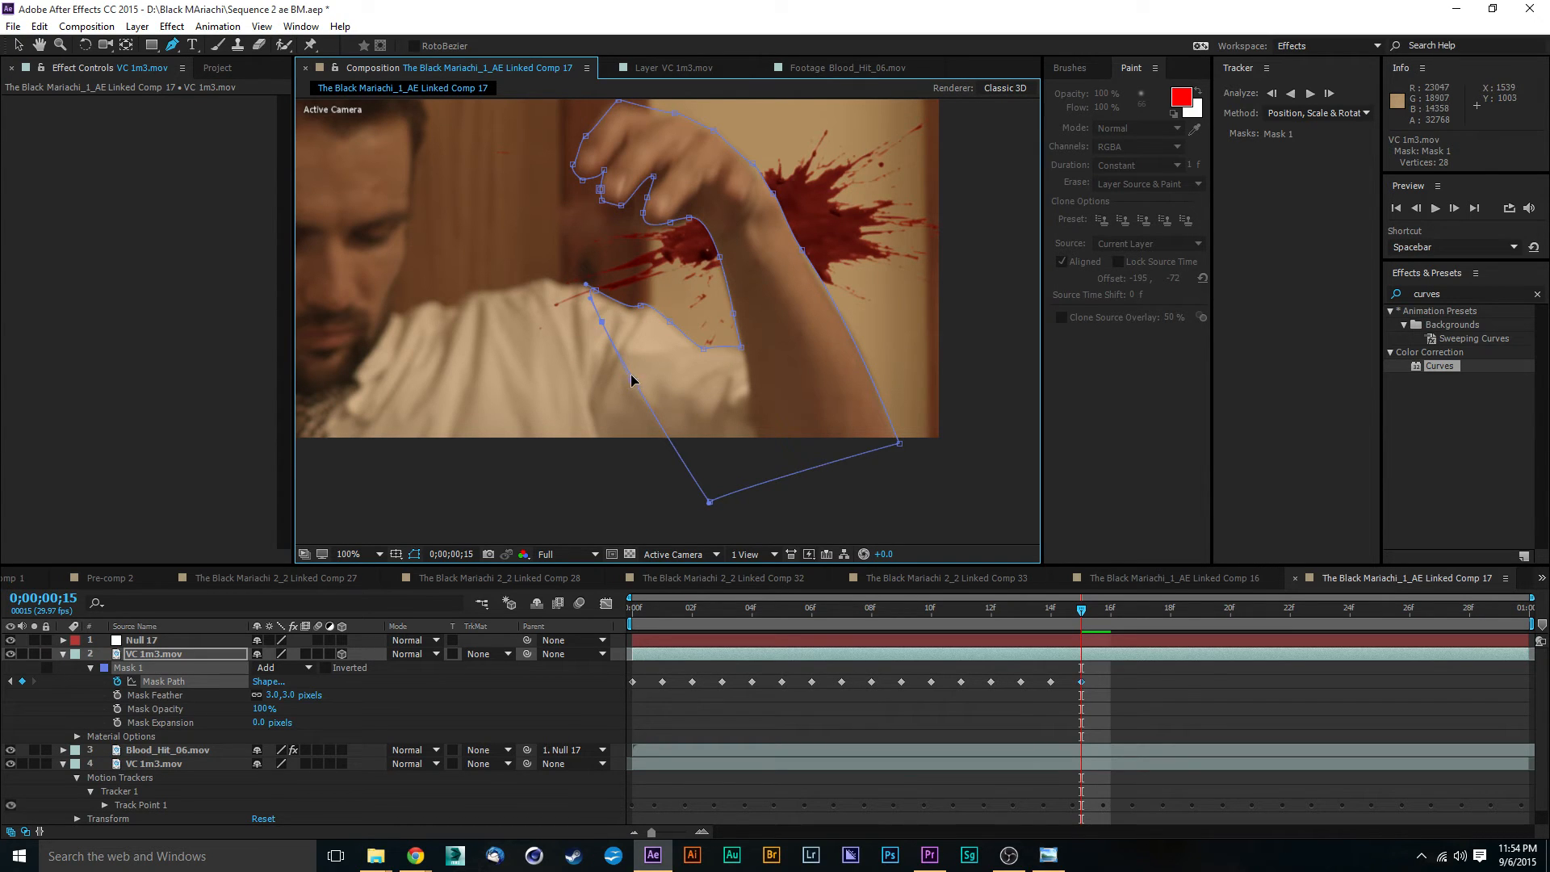
click(640, 393)
click(19, 46)
scroll(557, 316, up, 2)
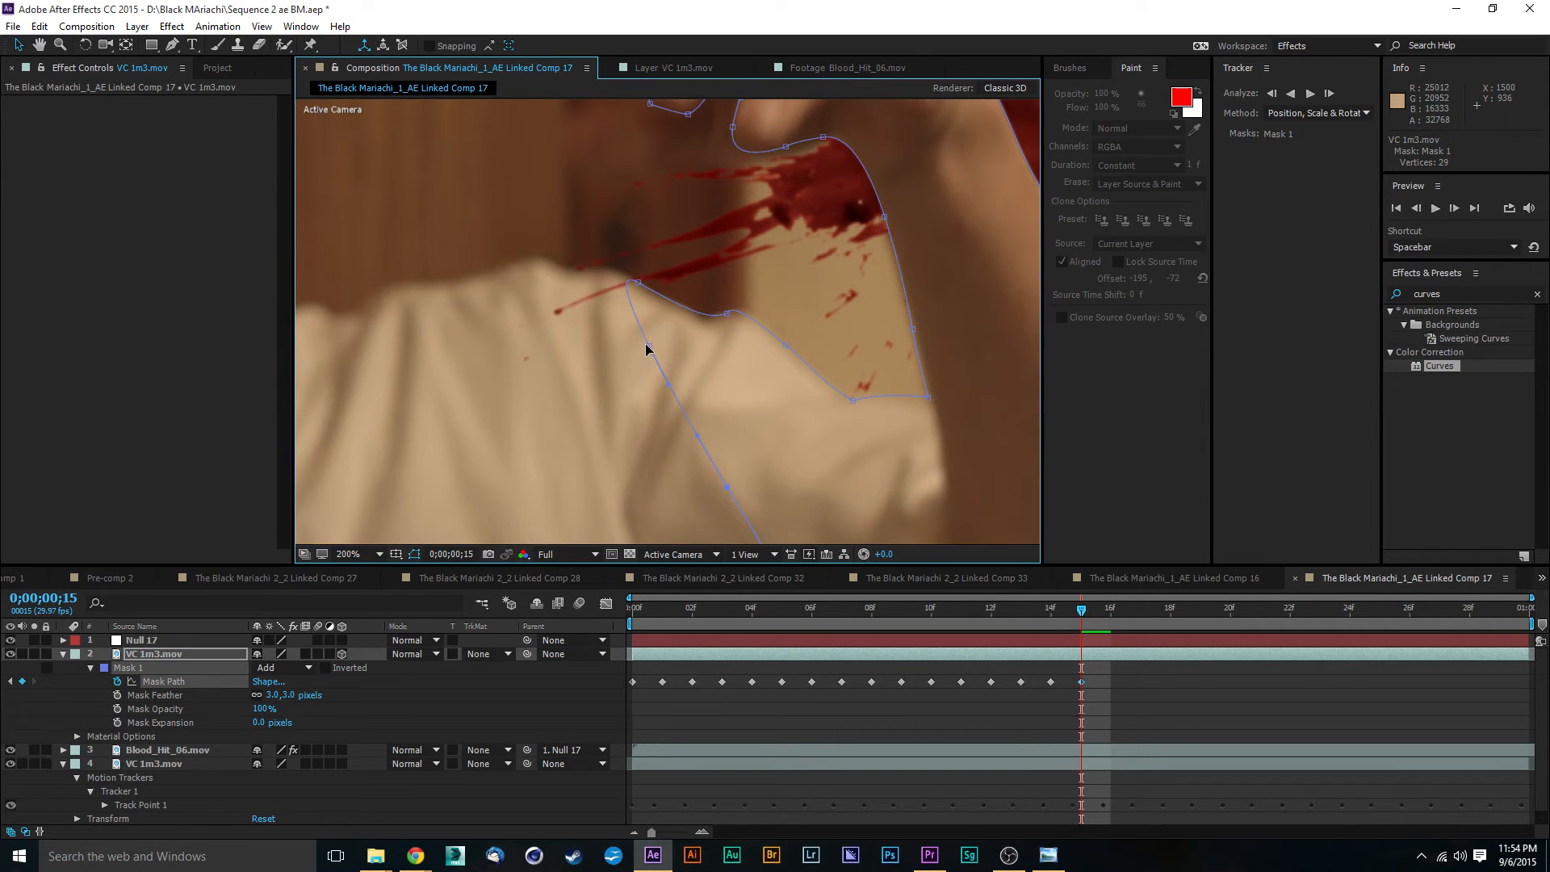
drag(648, 346, 592, 269)
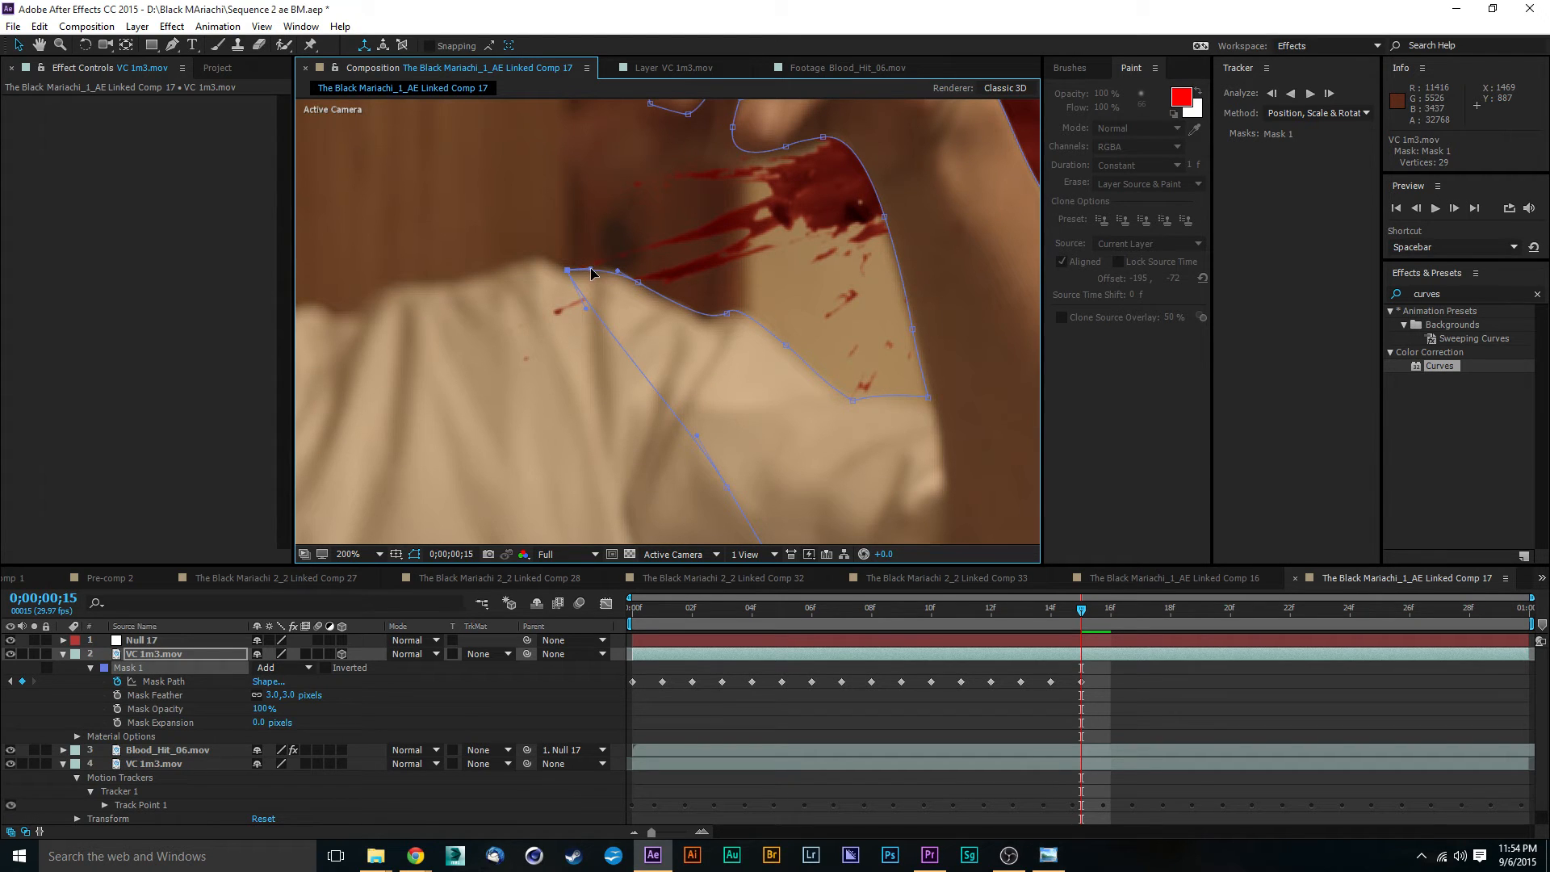
drag(726, 487, 552, 288)
- Add another two Mask 1 vertices on the diagonal shirt segment and pull the upper one toward the neck side of the shoulder
key(comma)
click(172, 45)
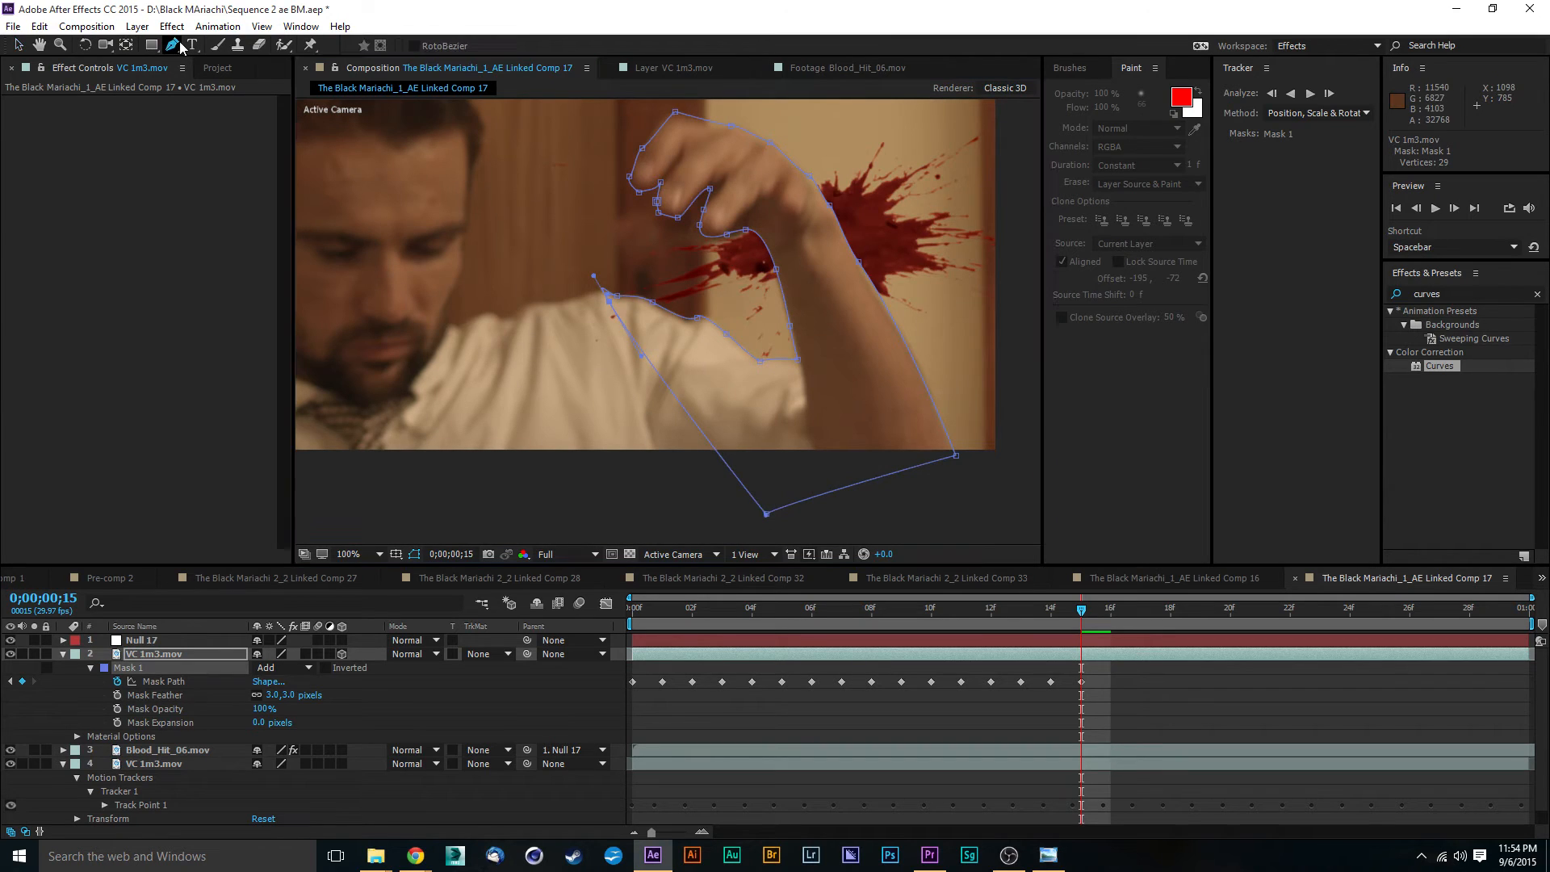
click(626, 330)
click(671, 391)
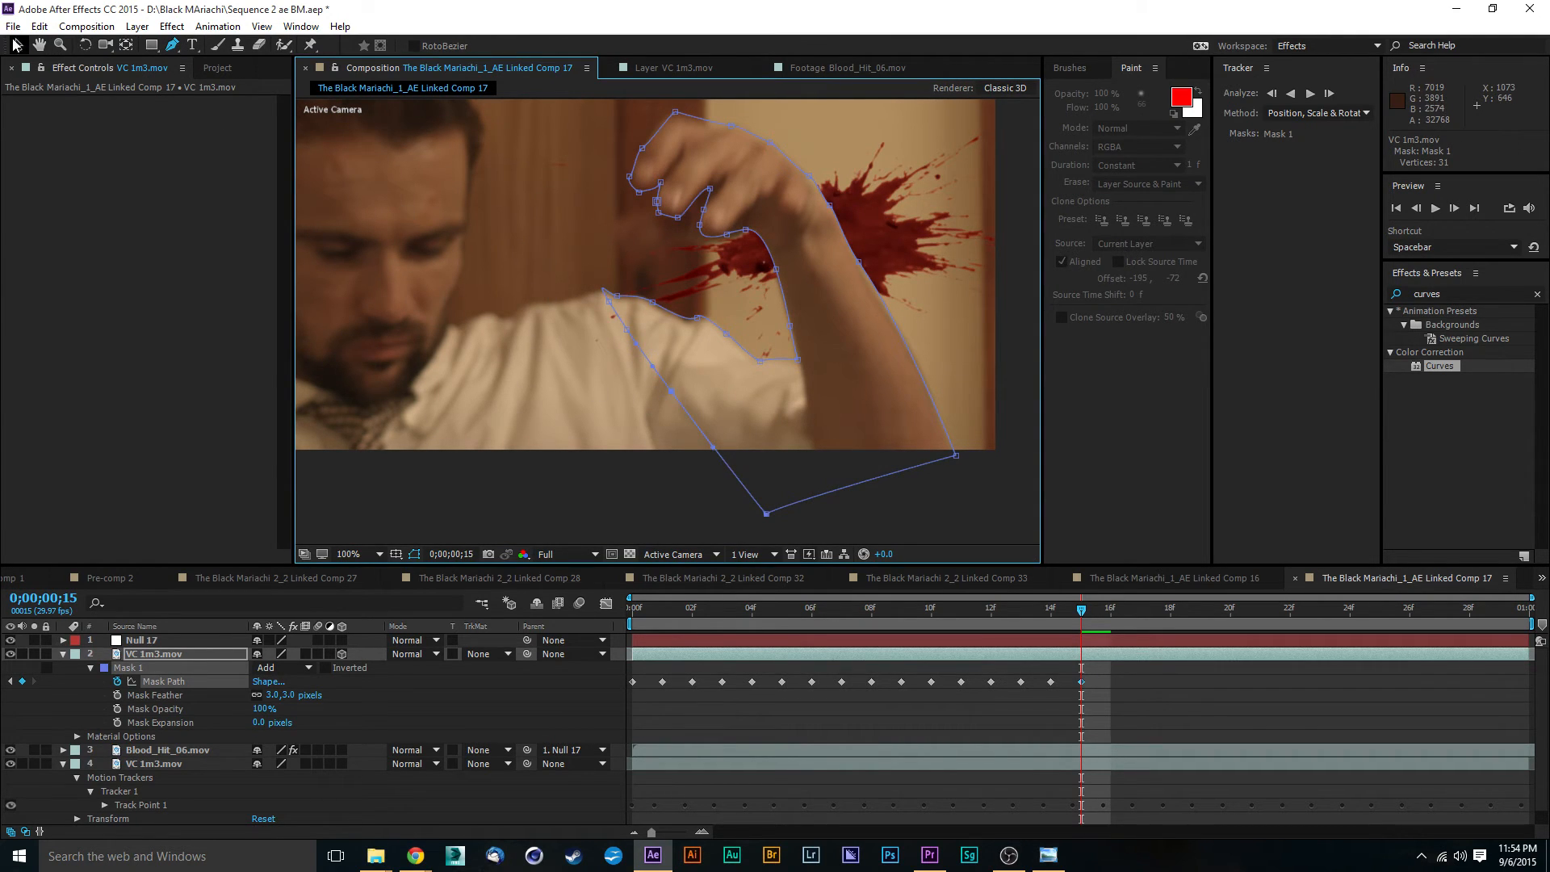
key(v)
drag(627, 334, 569, 315)
scroll(568, 314, up, 2)
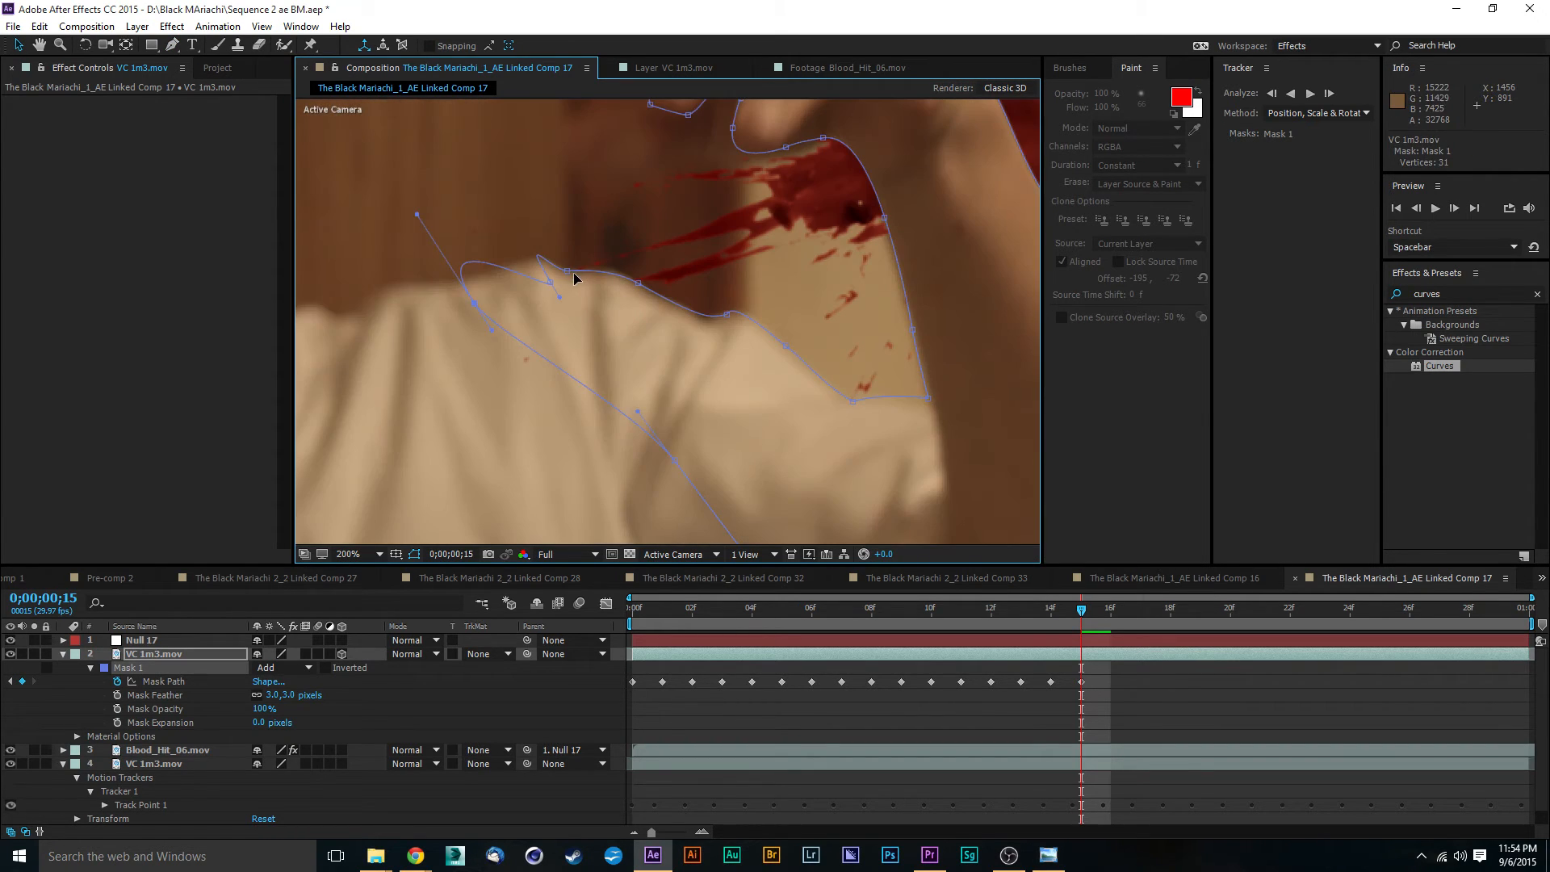
- Reposition the vertex at the shoulder's peak and adjust its handles so Mask 1 follows the shirt's top edge
scroll(570, 274, up, 2)
drag(434, 239, 360, 213)
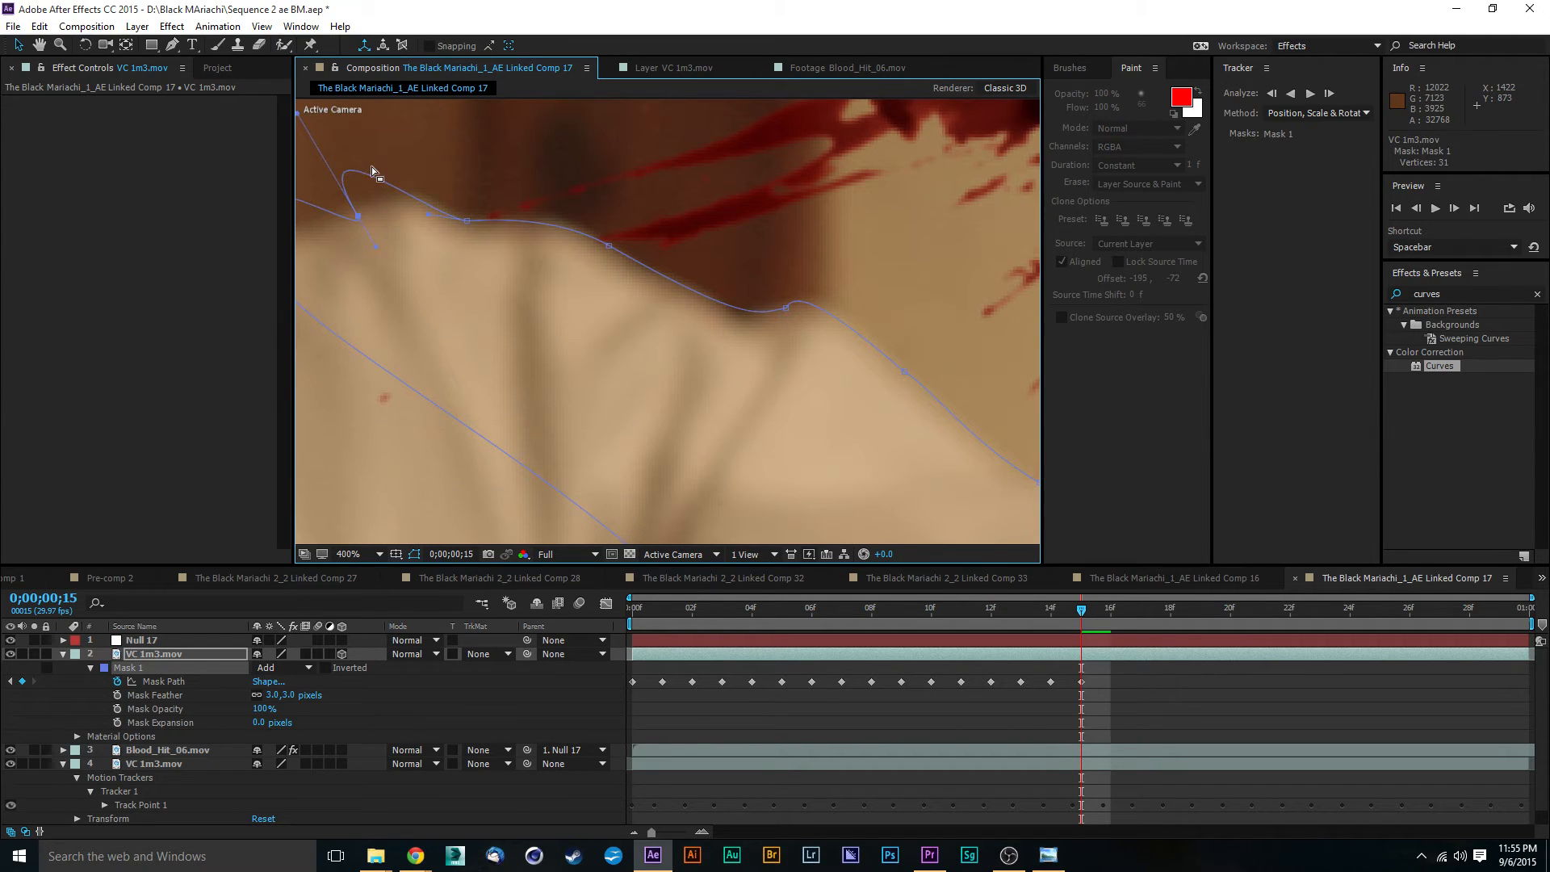
drag(369, 157, 506, 176)
drag(437, 137, 573, 182)
drag(470, 264, 489, 232)
drag(590, 227, 575, 203)
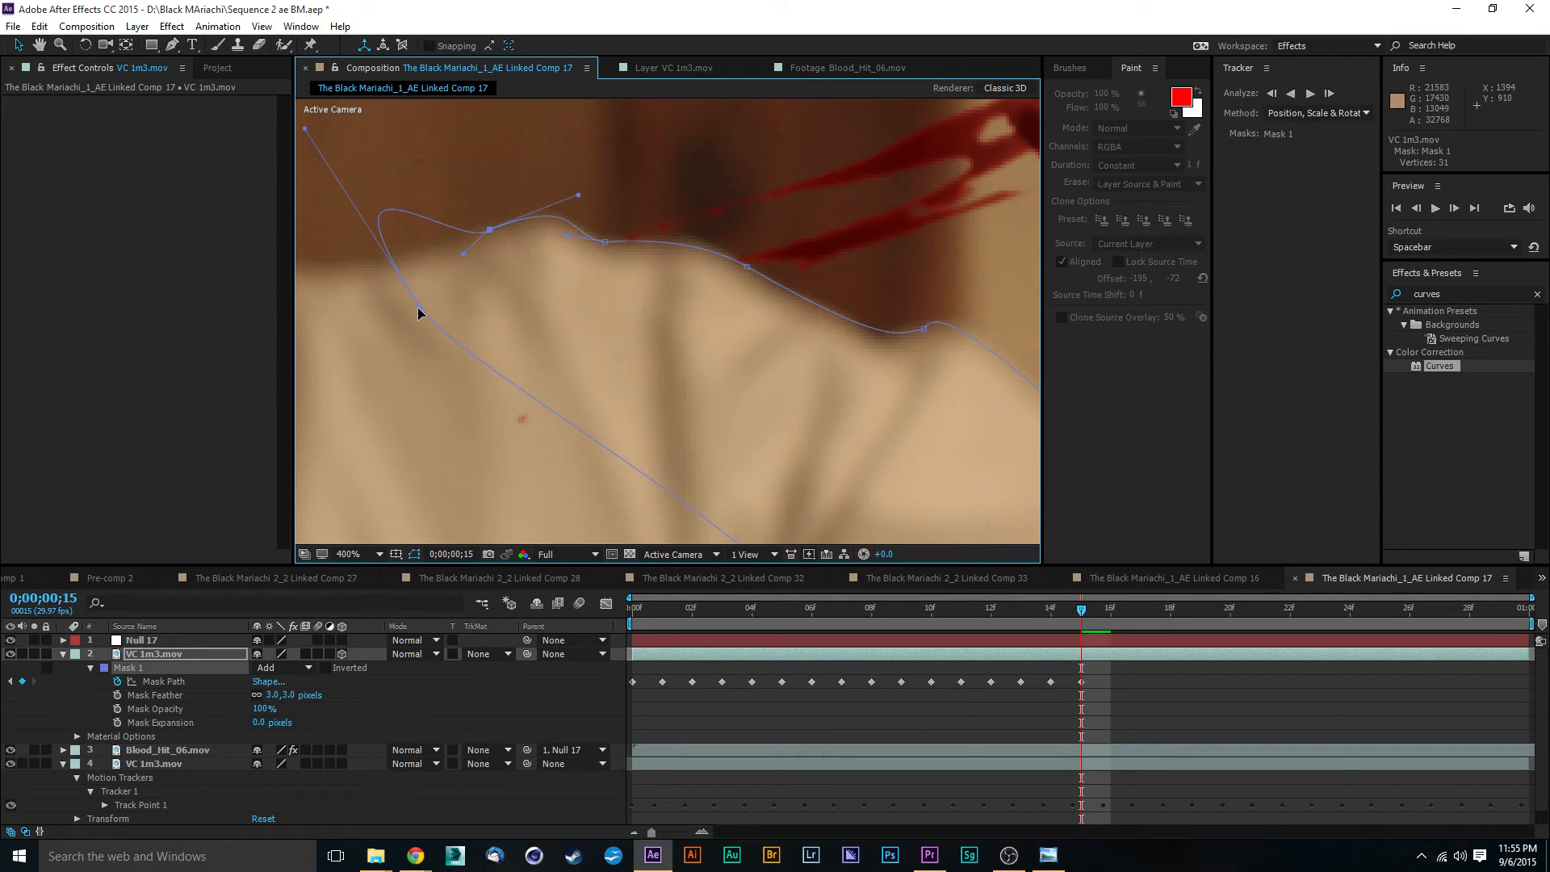
- Pull the last two Mask 1 shirt vertices out and down across the torso so the mask encloses the whole shoulder
drag(419, 313, 312, 421)
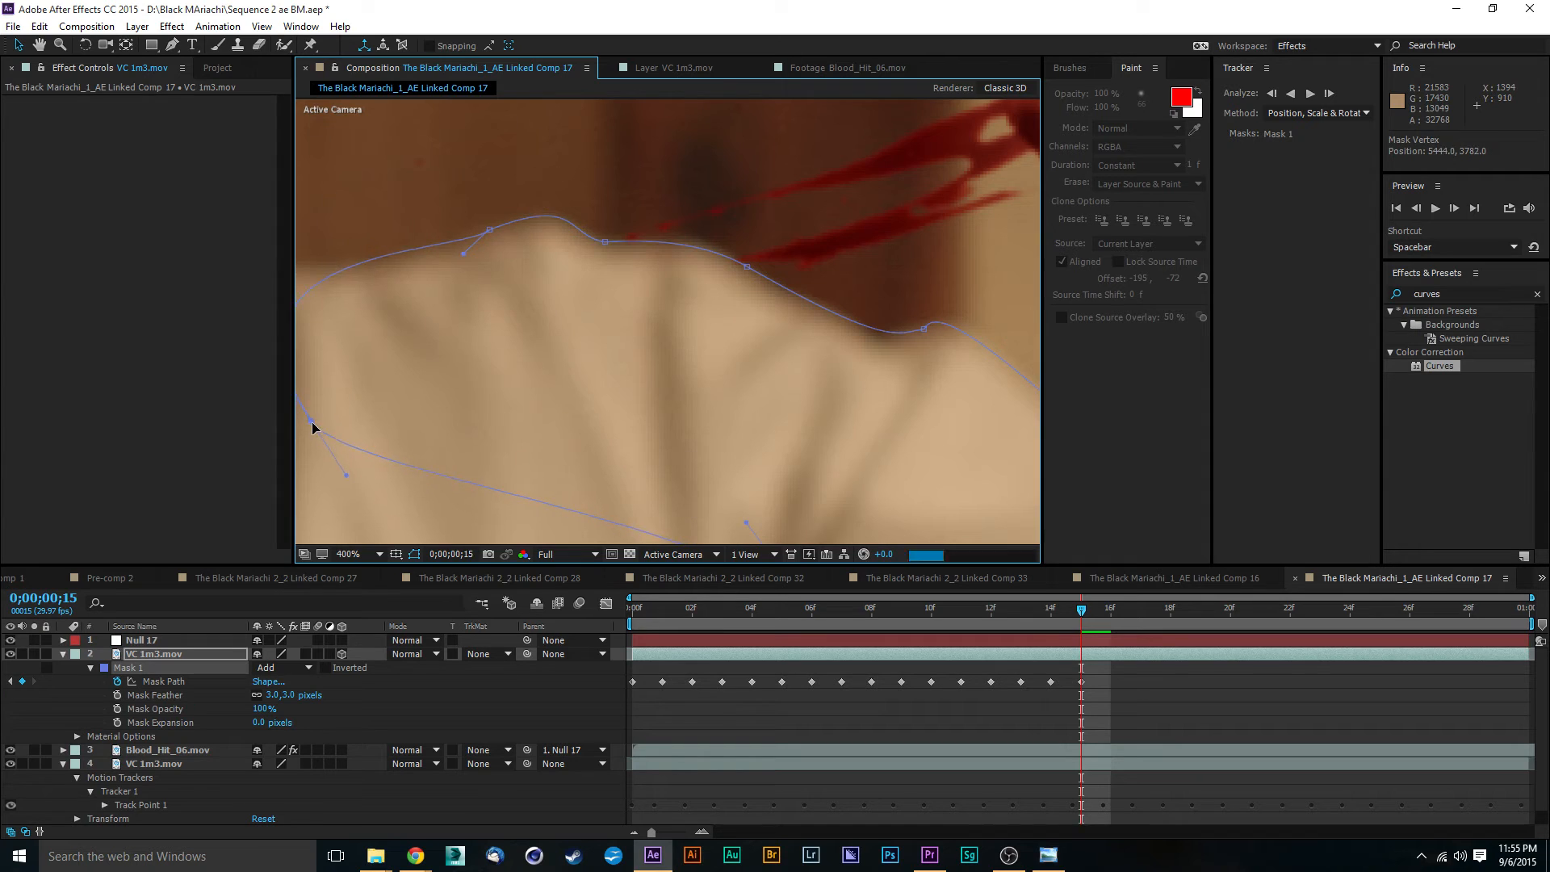
key(comma)
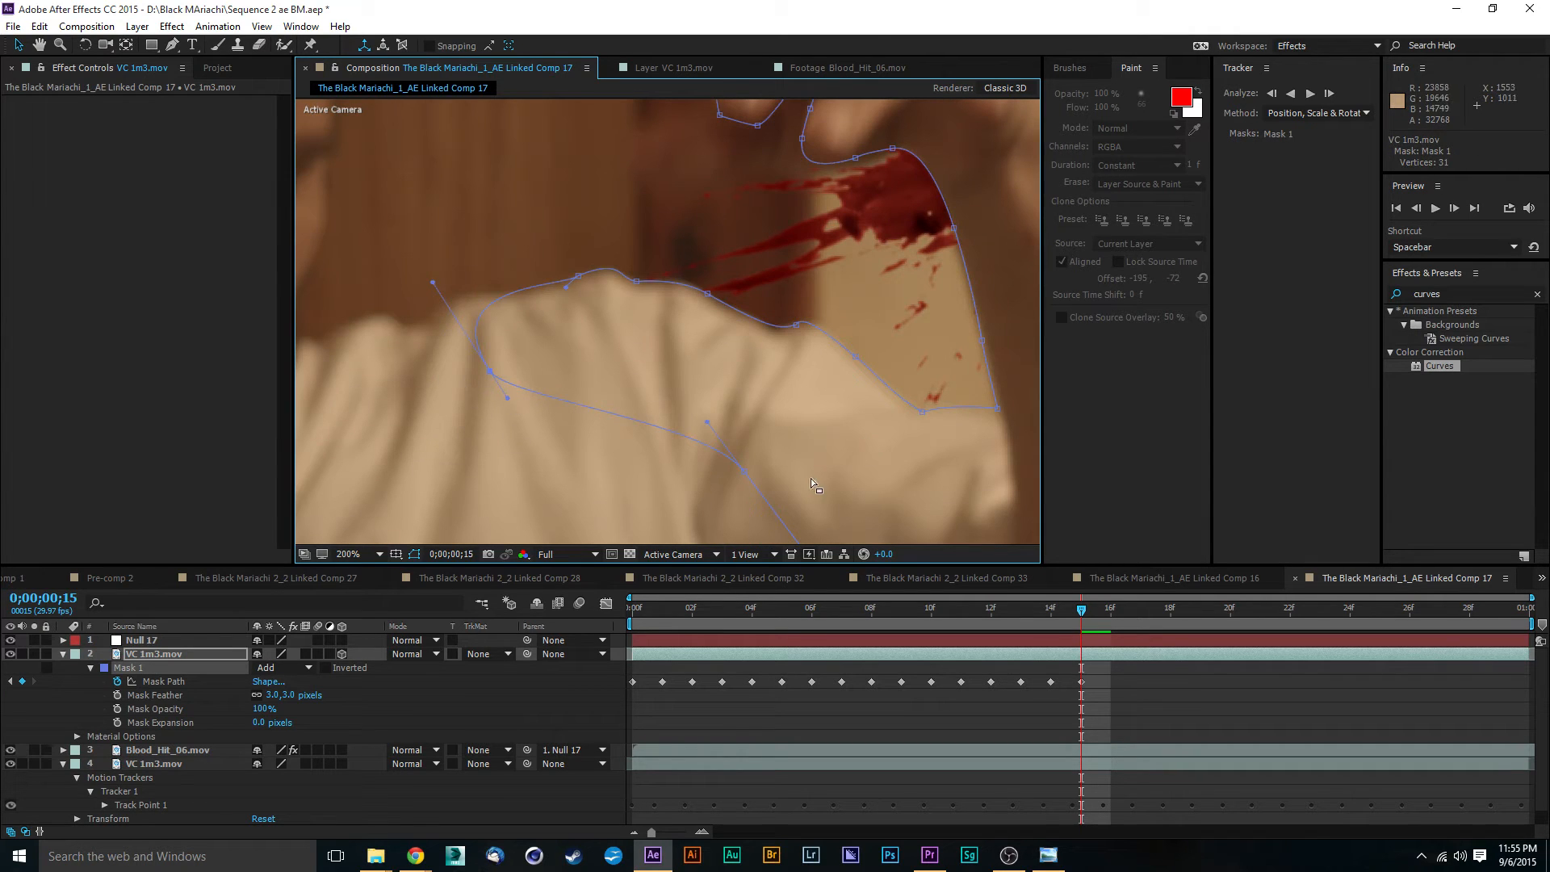
drag(745, 472, 495, 515)
scroll(565, 452, down, 1)
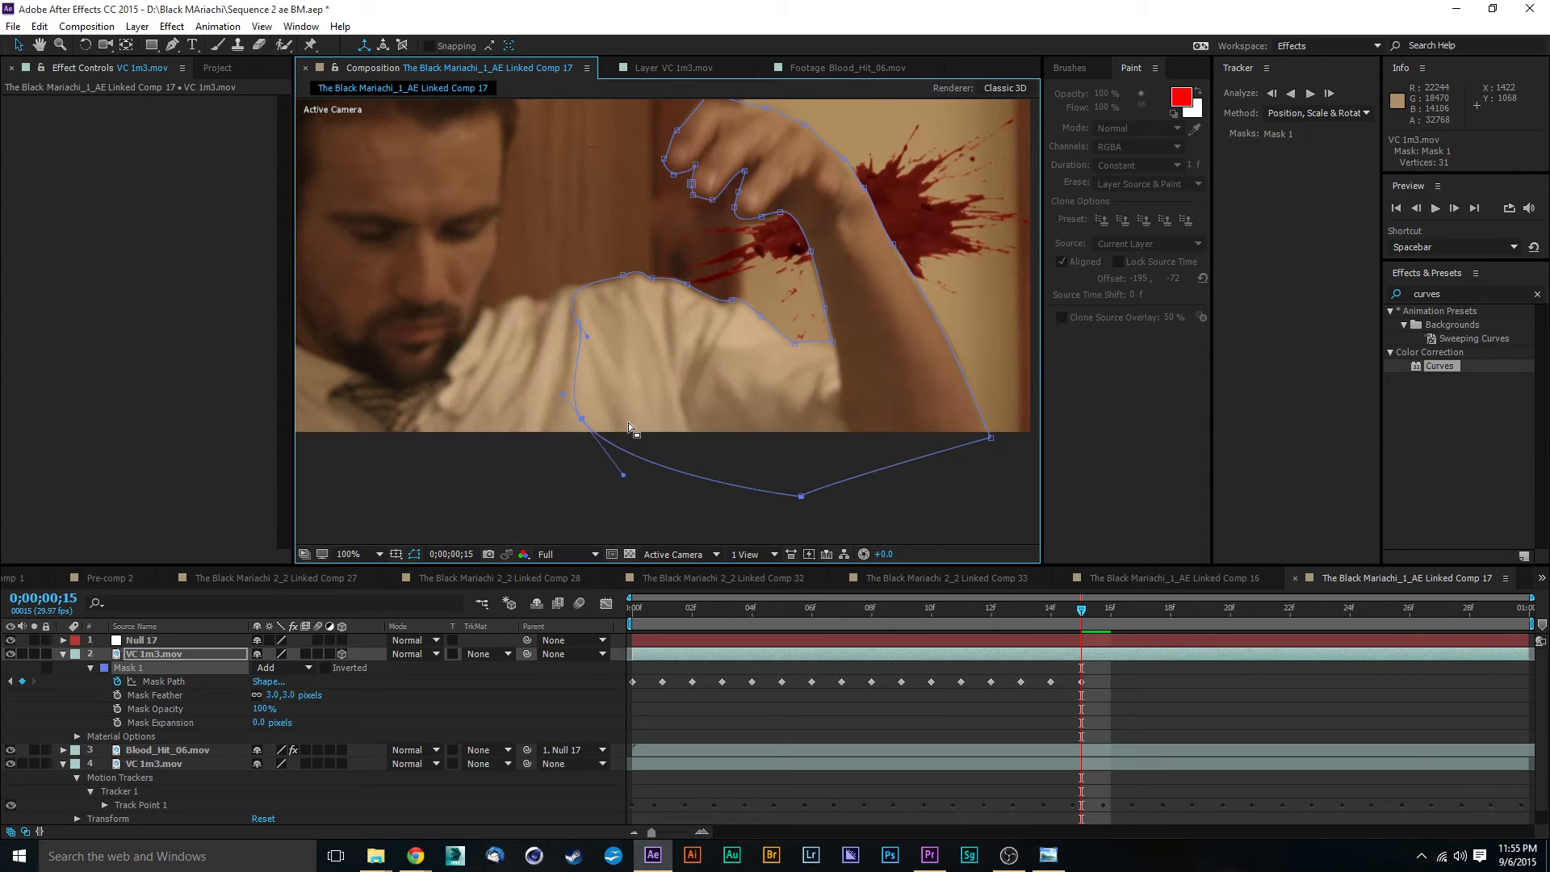
scroll(593, 334, up, 2)
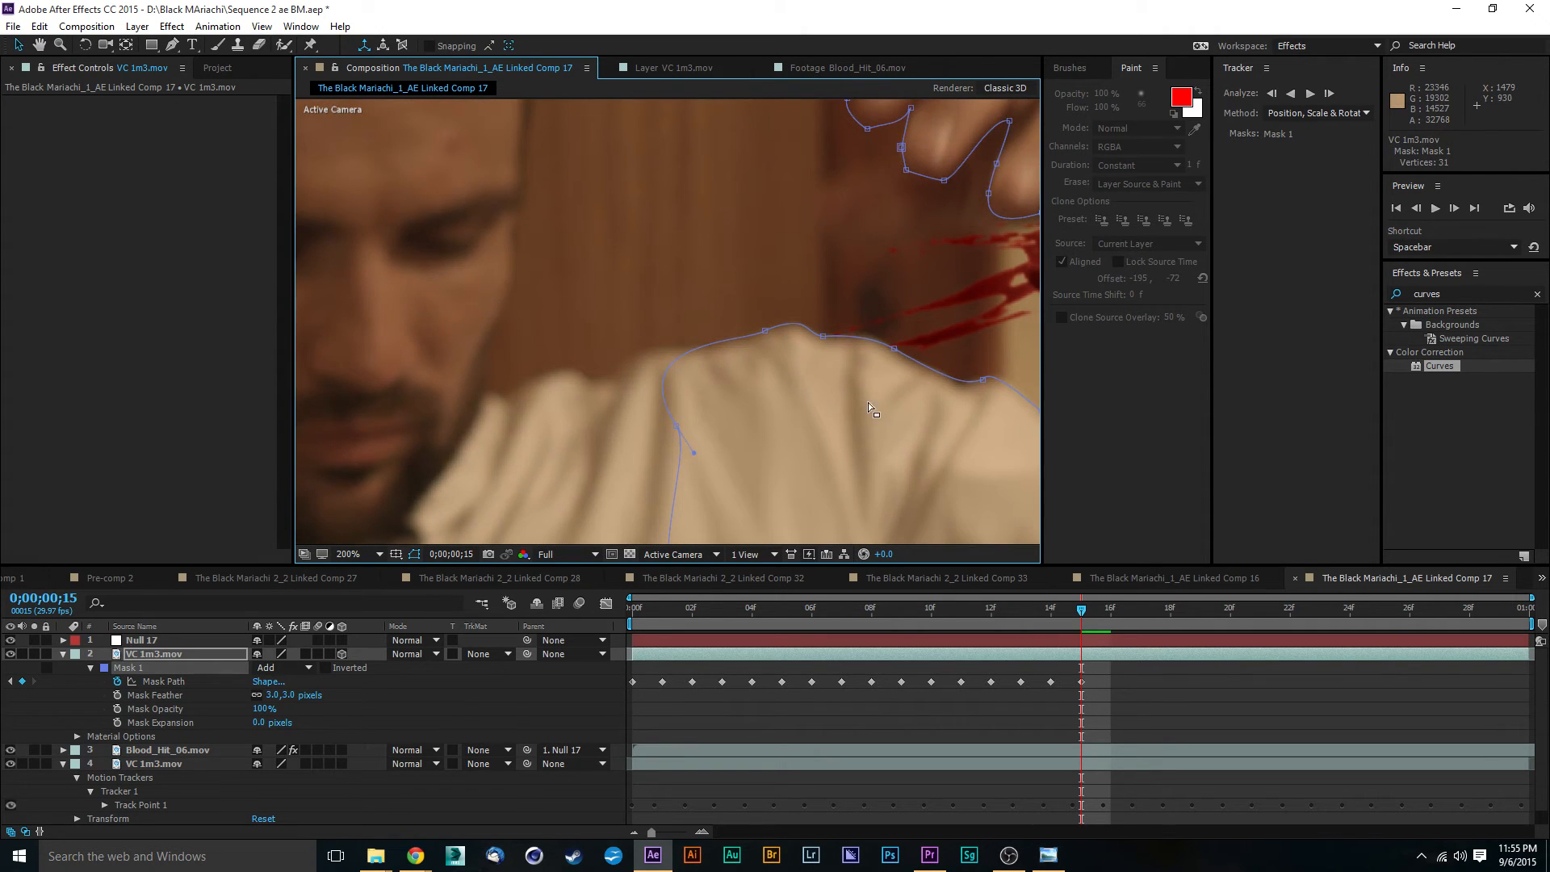
scroll(869, 402, right, 5)
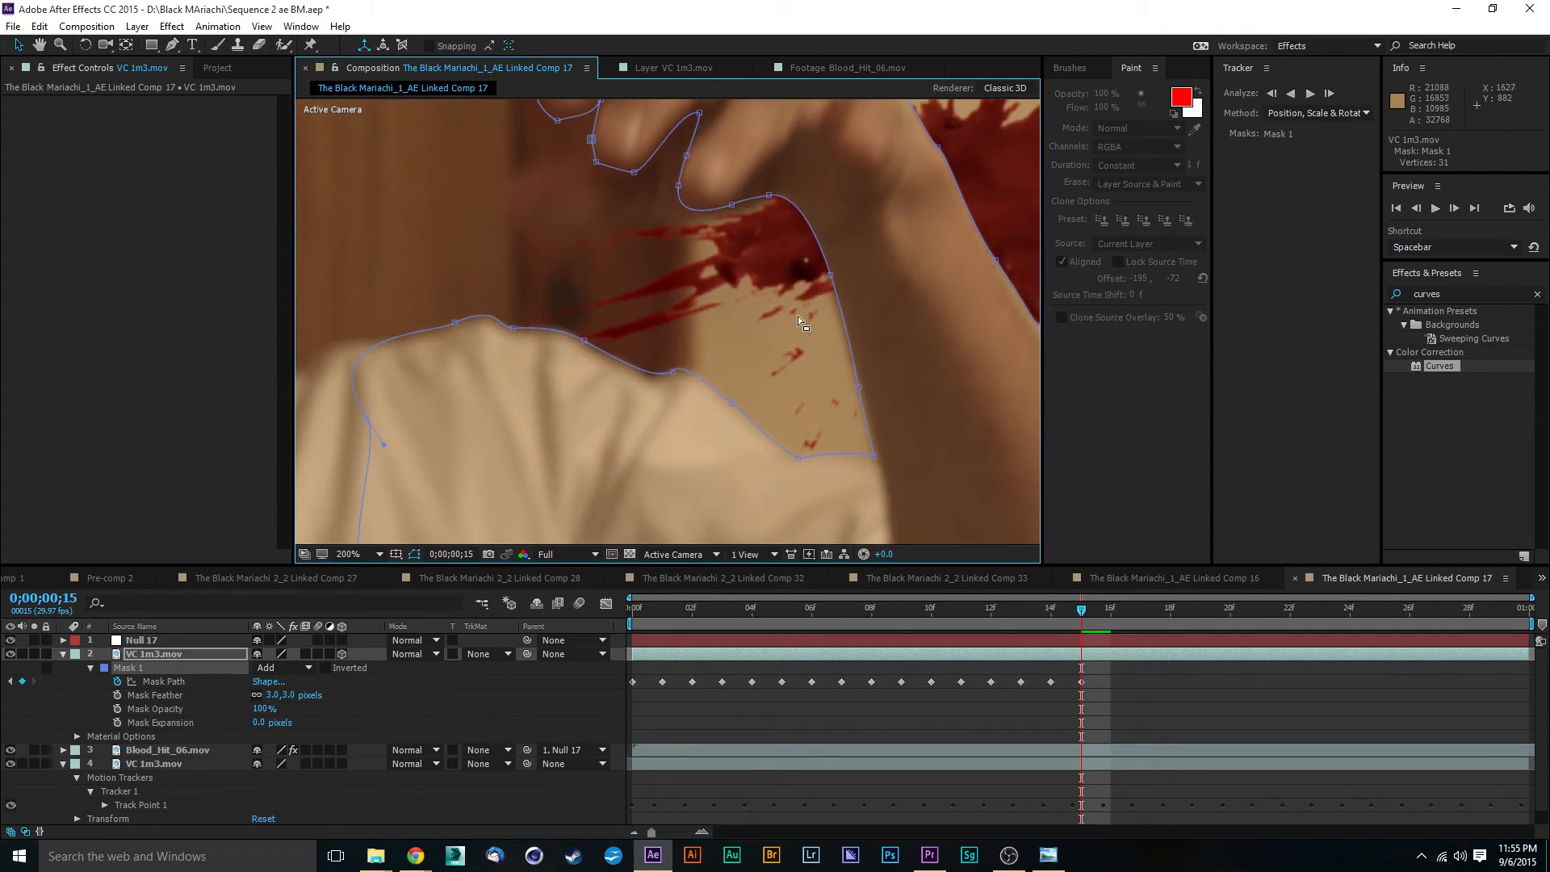
scroll(817, 308, down, 2)
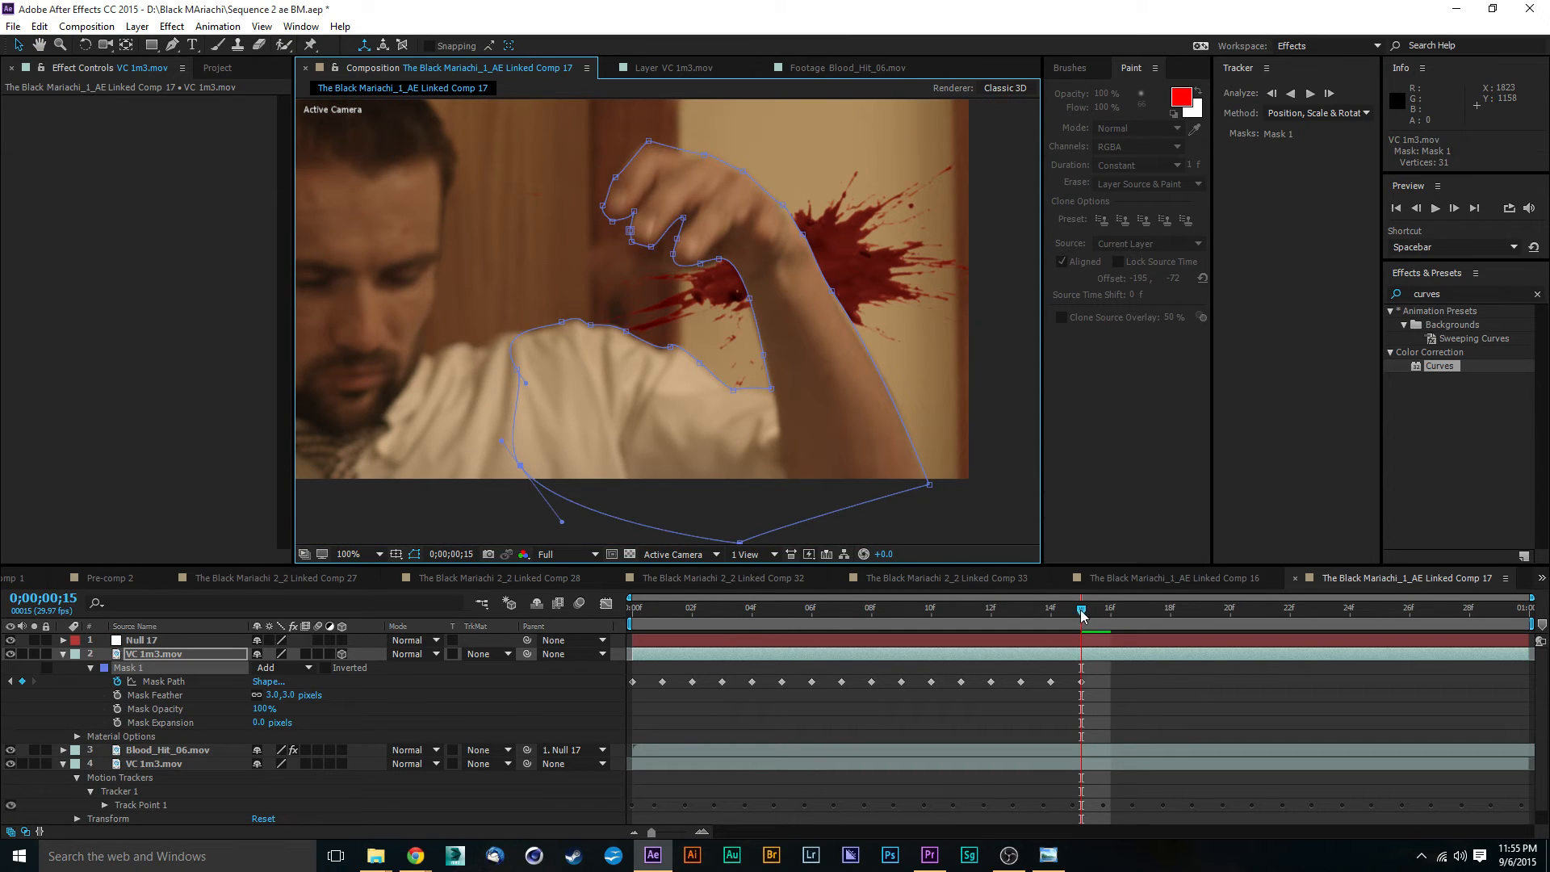
- Advance to 0;00;00;16 and move the Mask 1 vertices of the outer forearm and wrist onto the arm's edge
drag(1081, 614, 1100, 618)
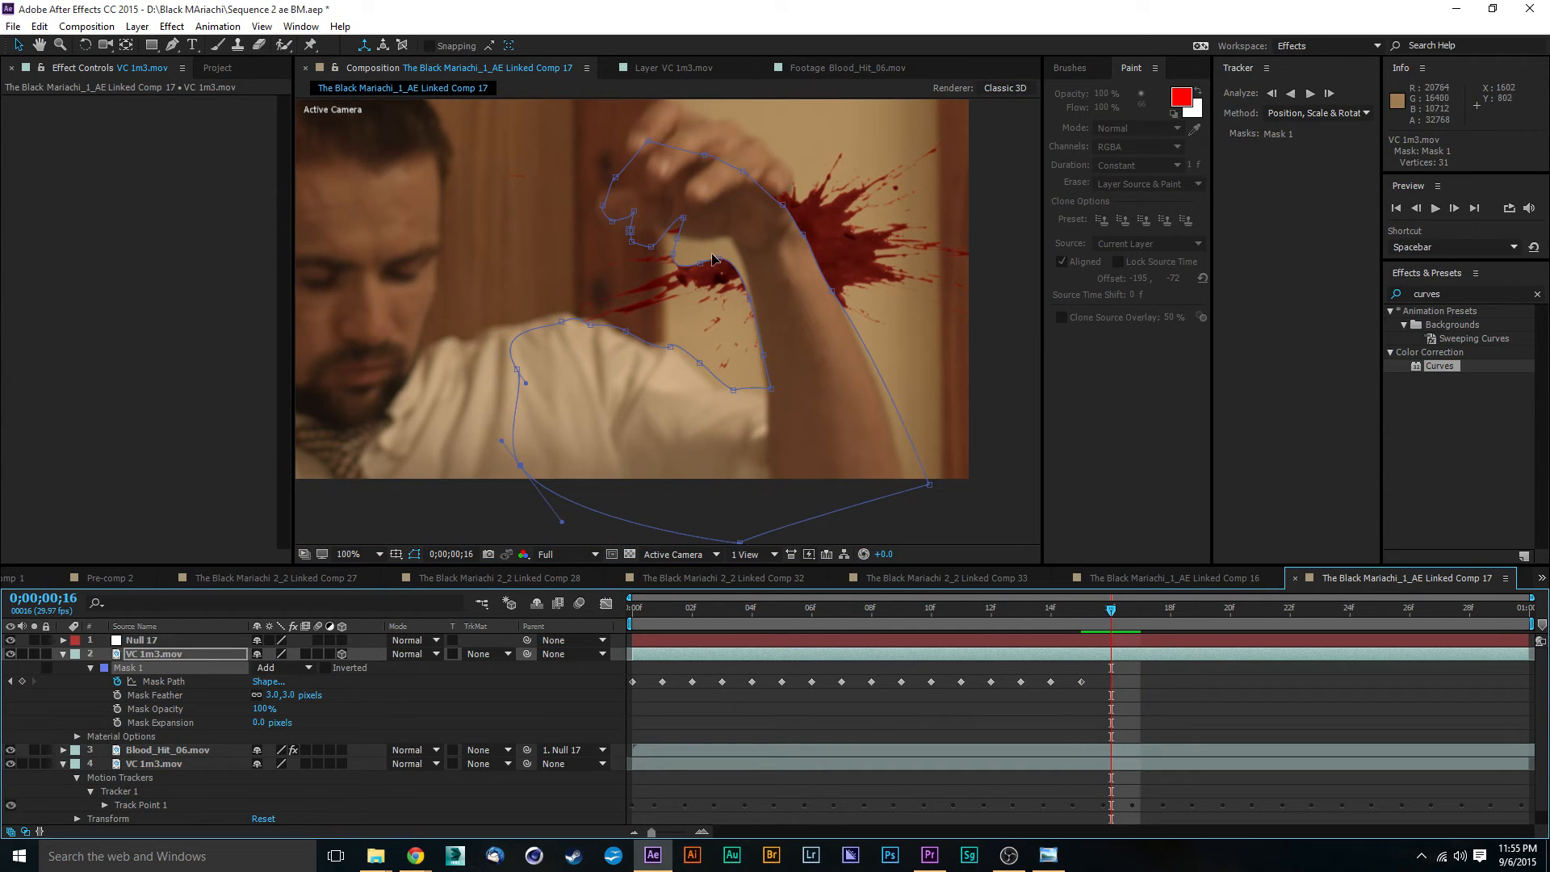
scroll(749, 278, up, 2)
scroll(753, 216, down, 2)
drag(930, 490, 910, 494)
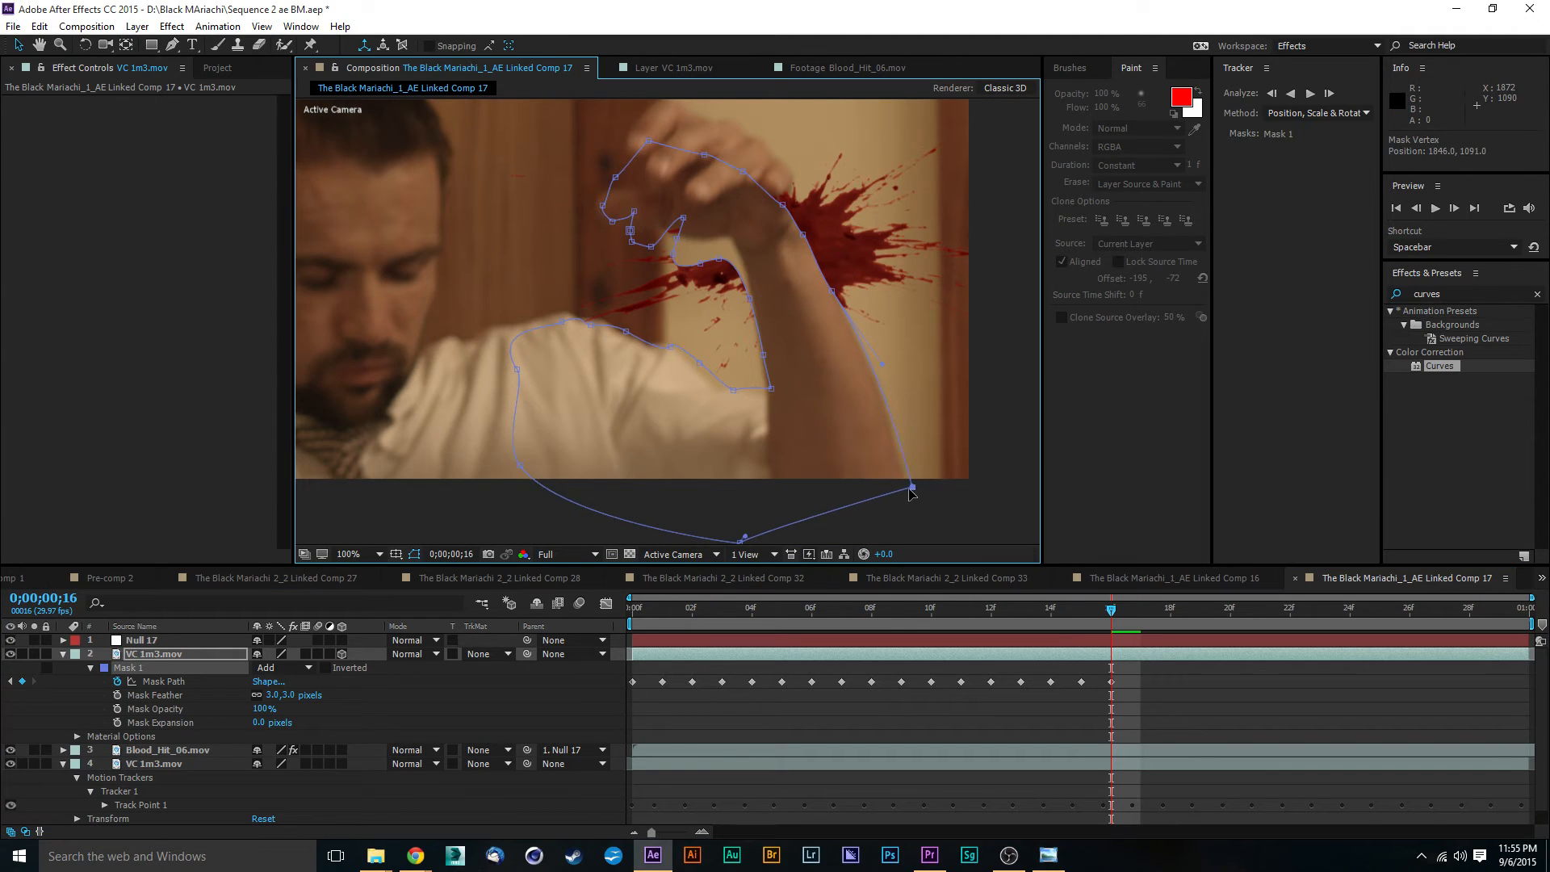
scroll(782, 371, up, 2)
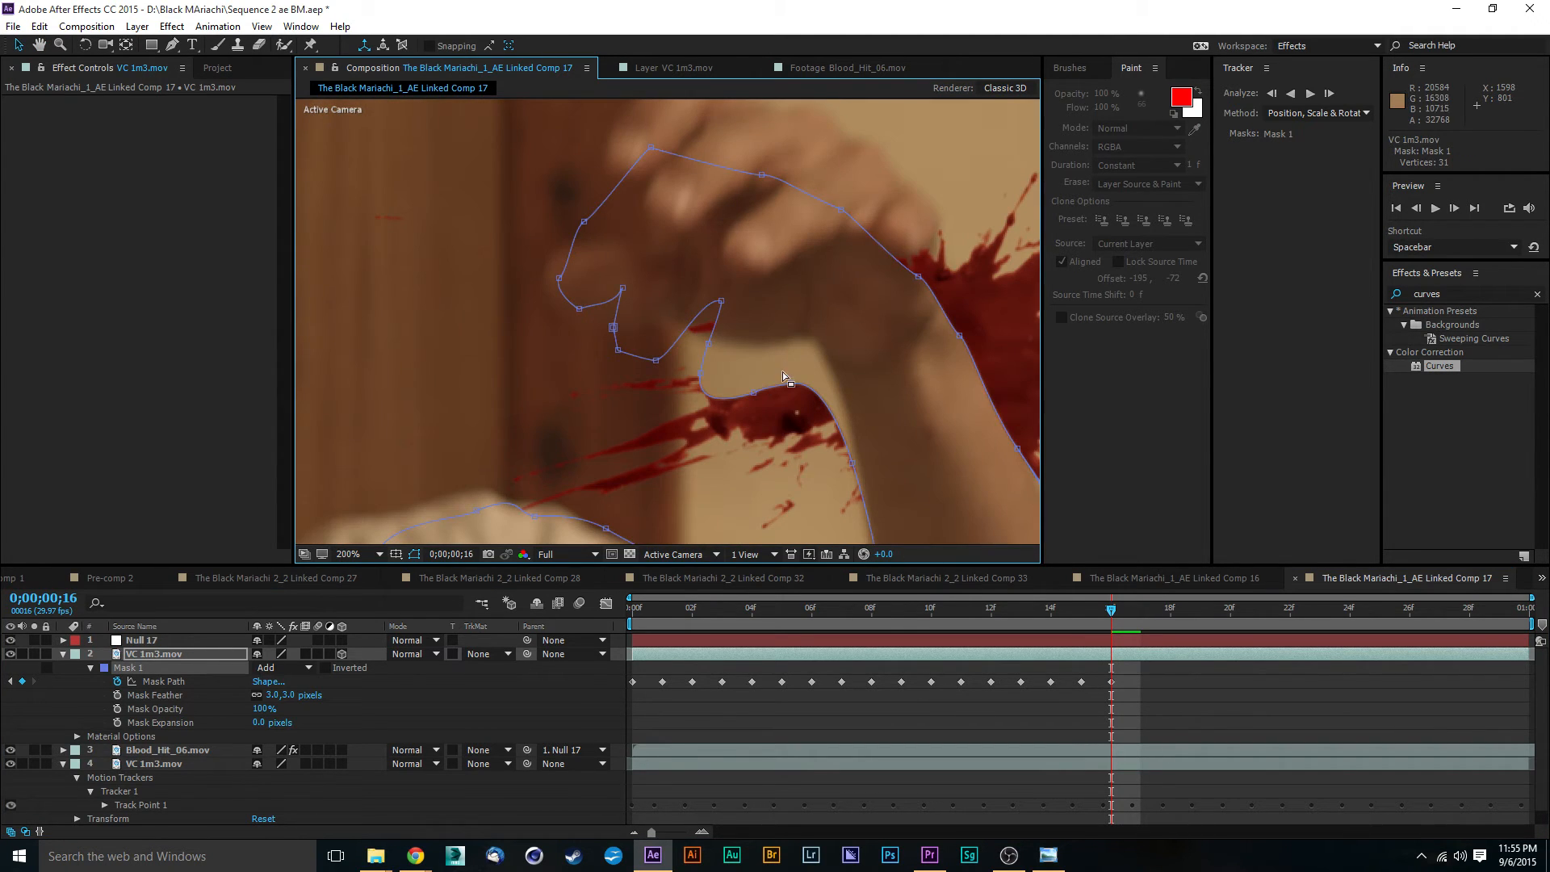
drag(782, 372, 597, 264)
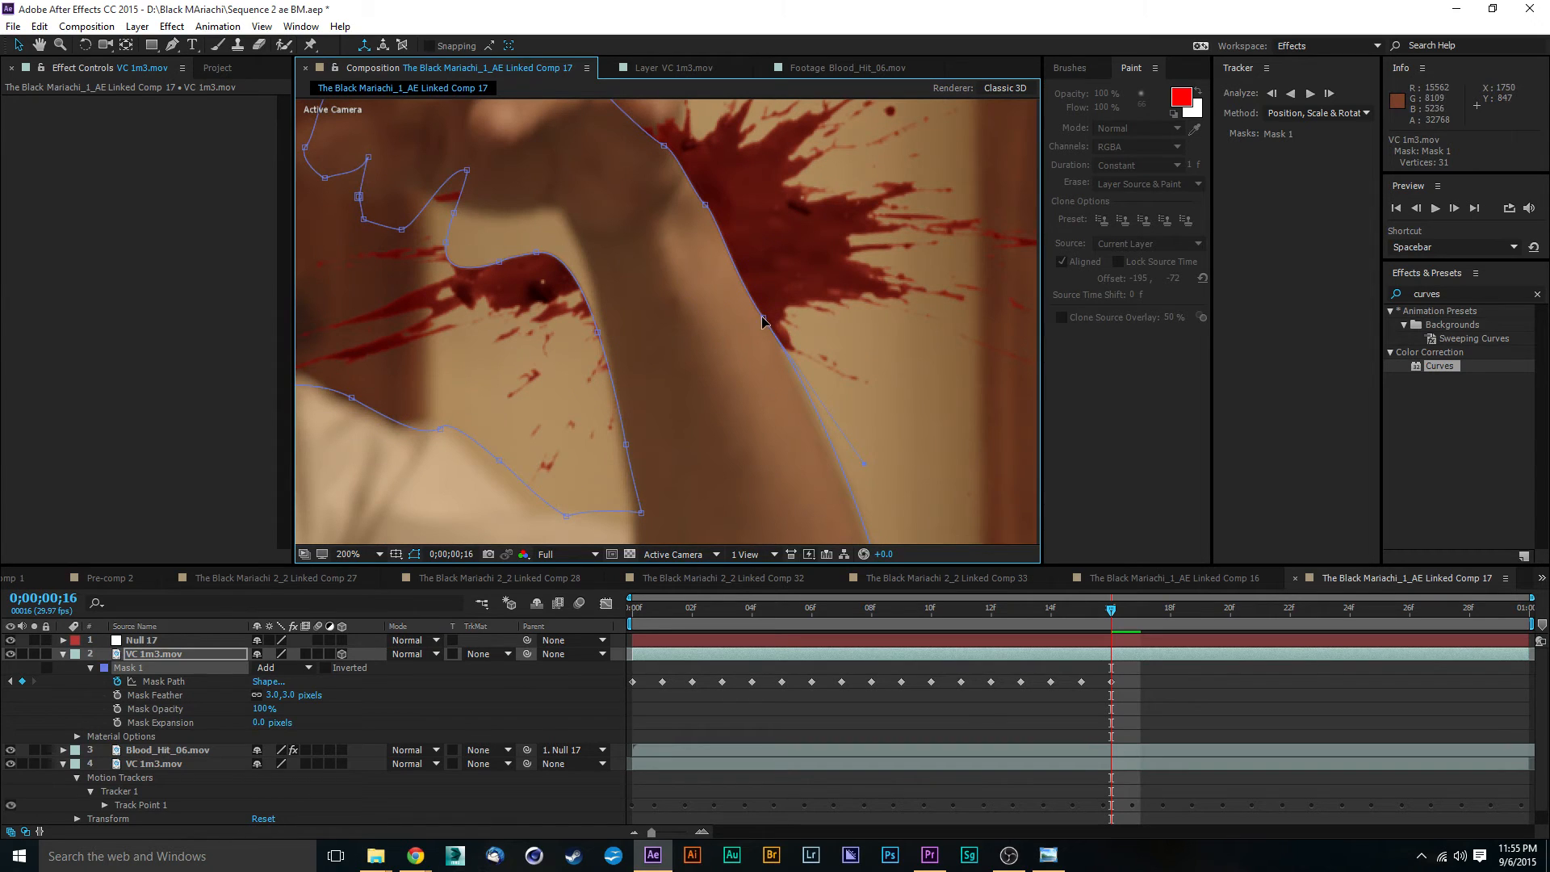
drag(770, 325, 756, 292)
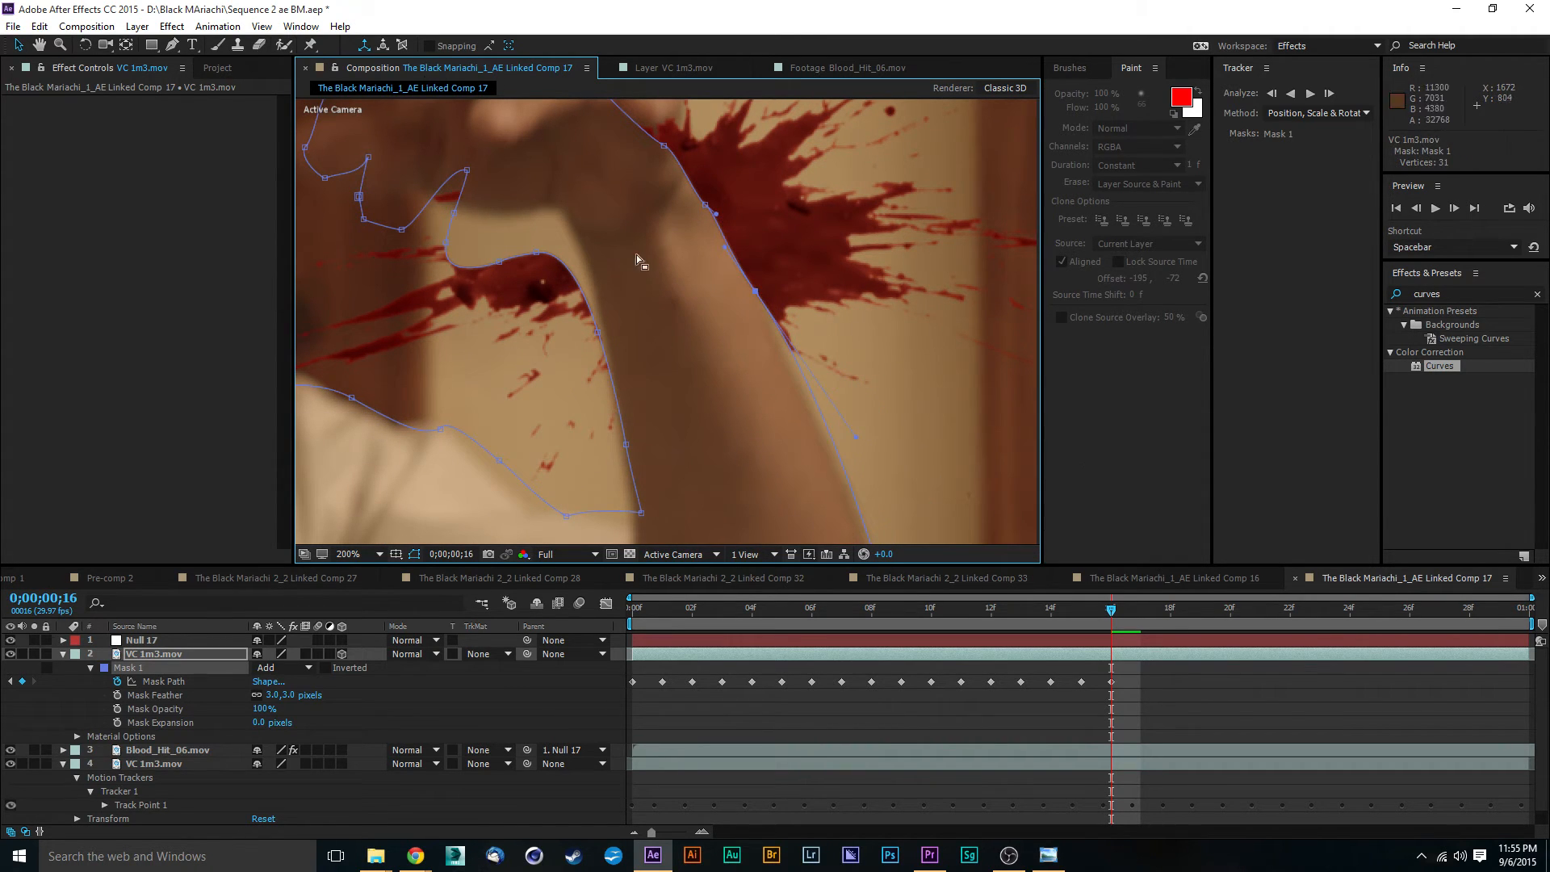
drag(707, 208, 724, 185)
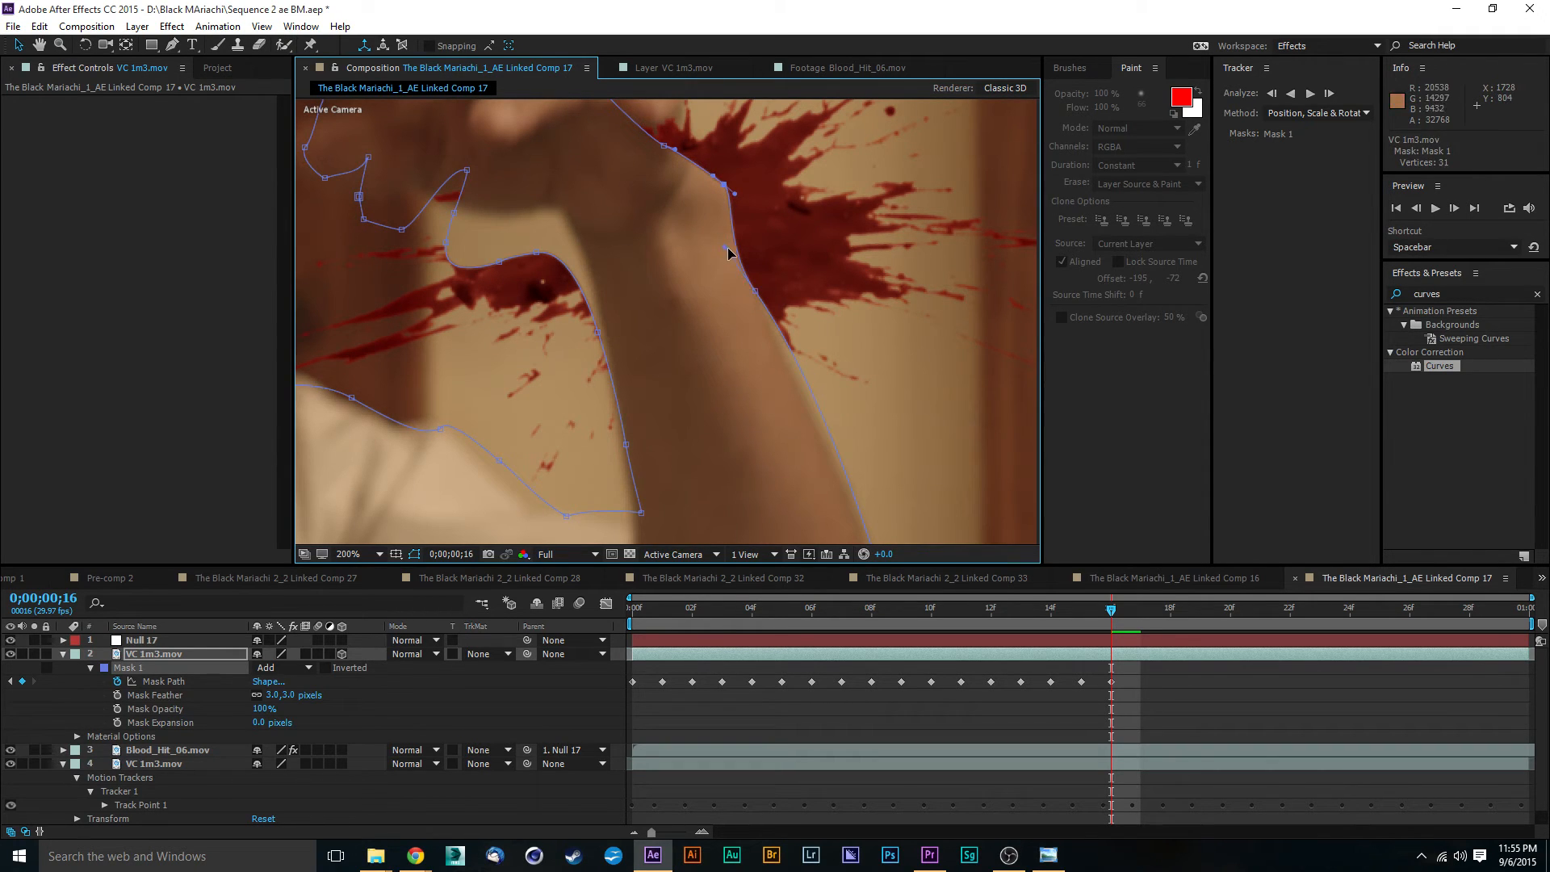
- Reposition the two Mask 1 vertices below the wrist so the path follows the straight outer edge of the forearm
drag(726, 247, 754, 273)
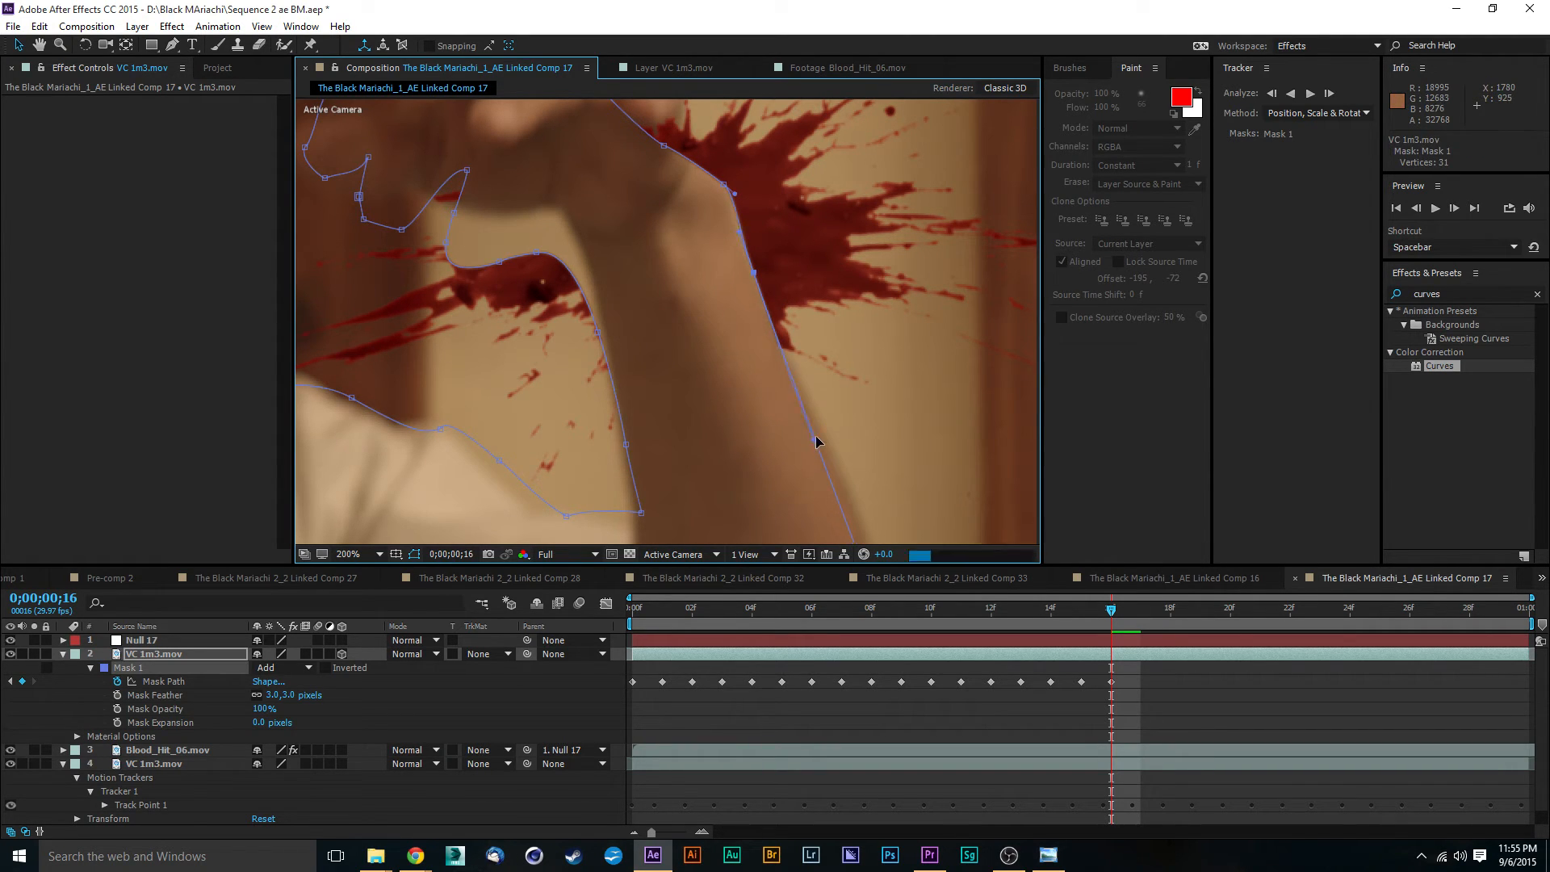
drag(811, 428, 809, 428)
drag(690, 321, 694, 362)
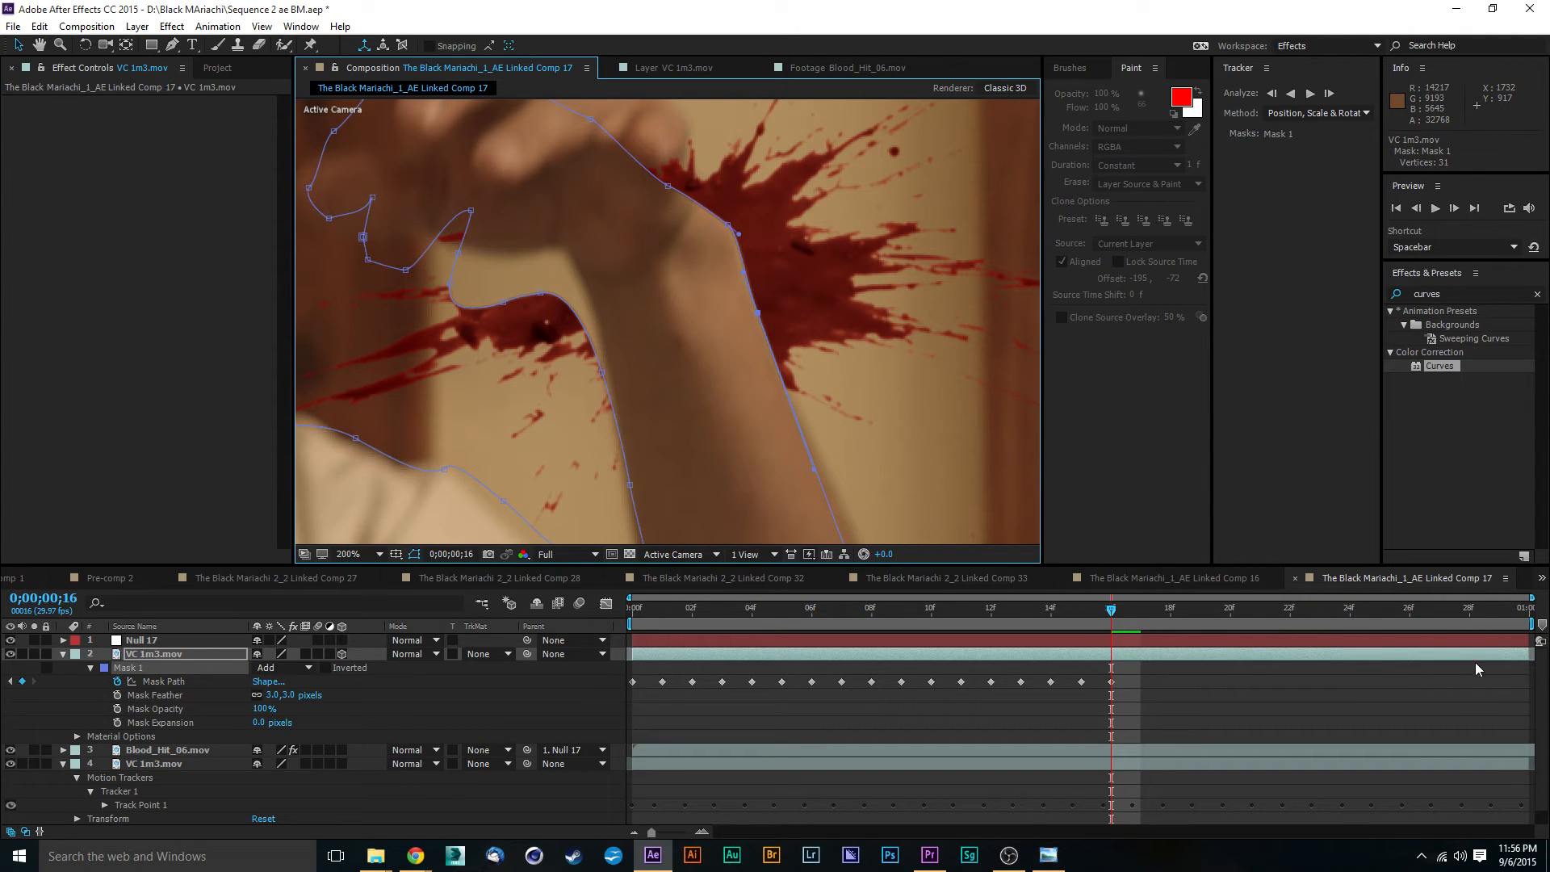
- Pull the Mask 1 vertices across the hand outward, from the outer wrist up along the edge of the nearest knuckles
drag(672, 197, 730, 302)
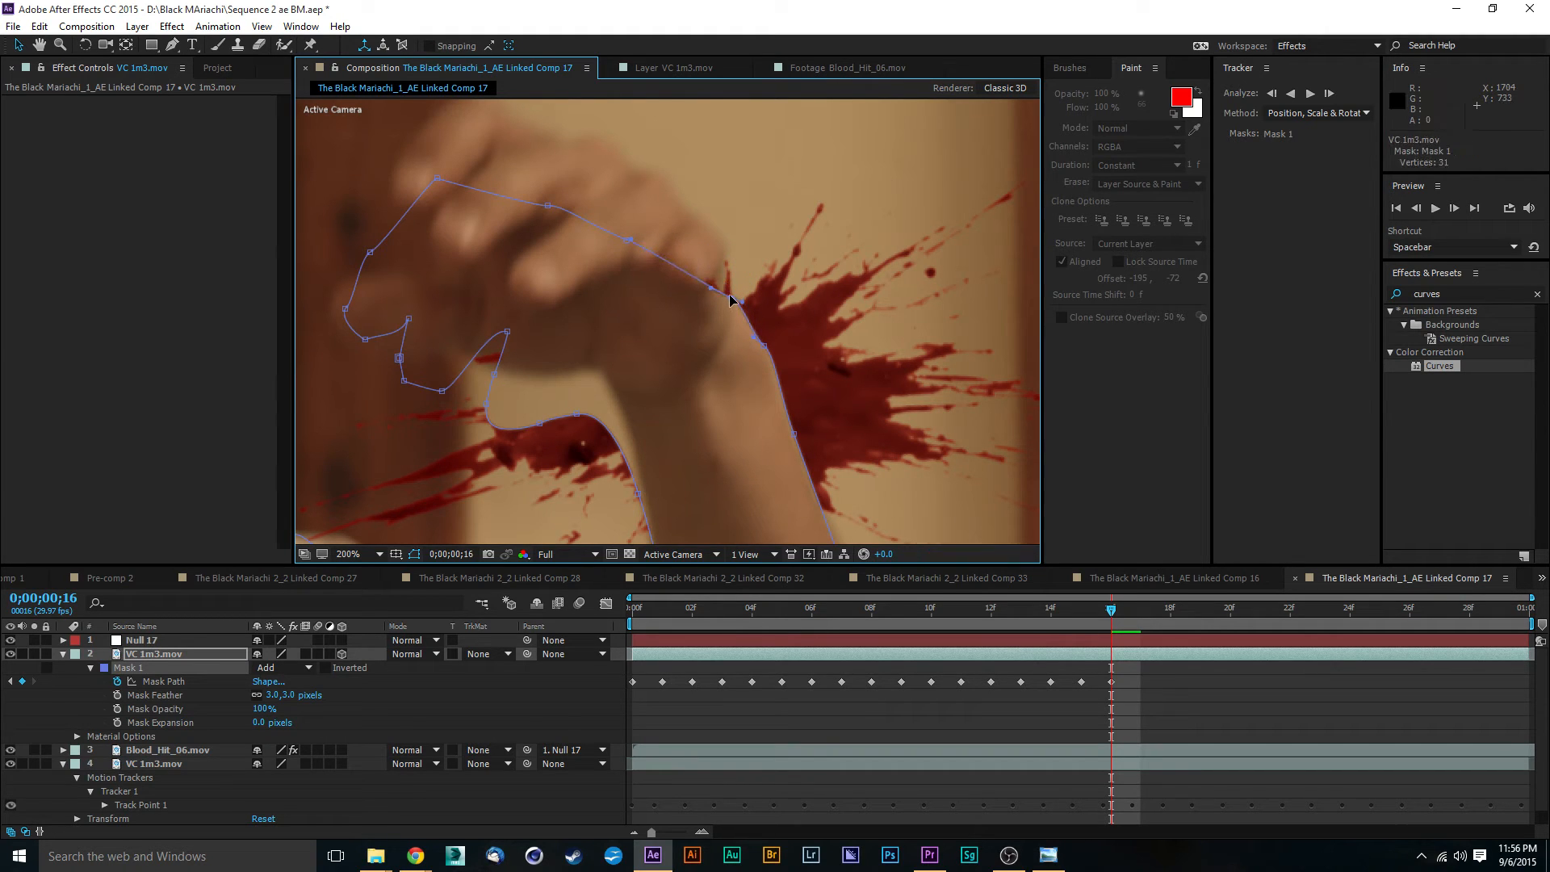
drag(629, 241, 727, 250)
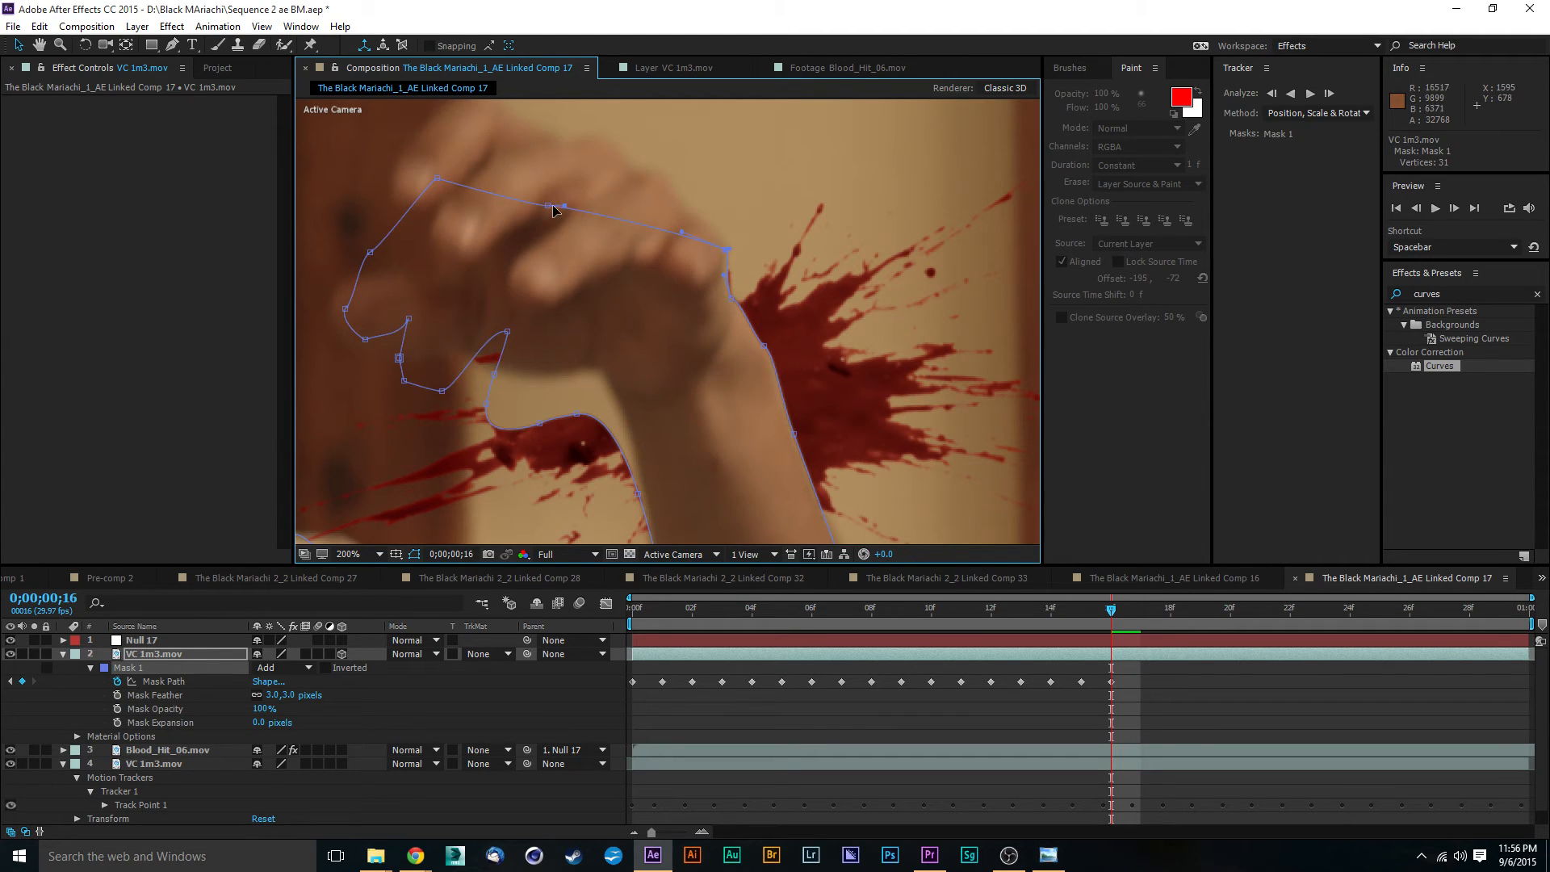
drag(547, 212, 690, 211)
drag(694, 220, 710, 227)
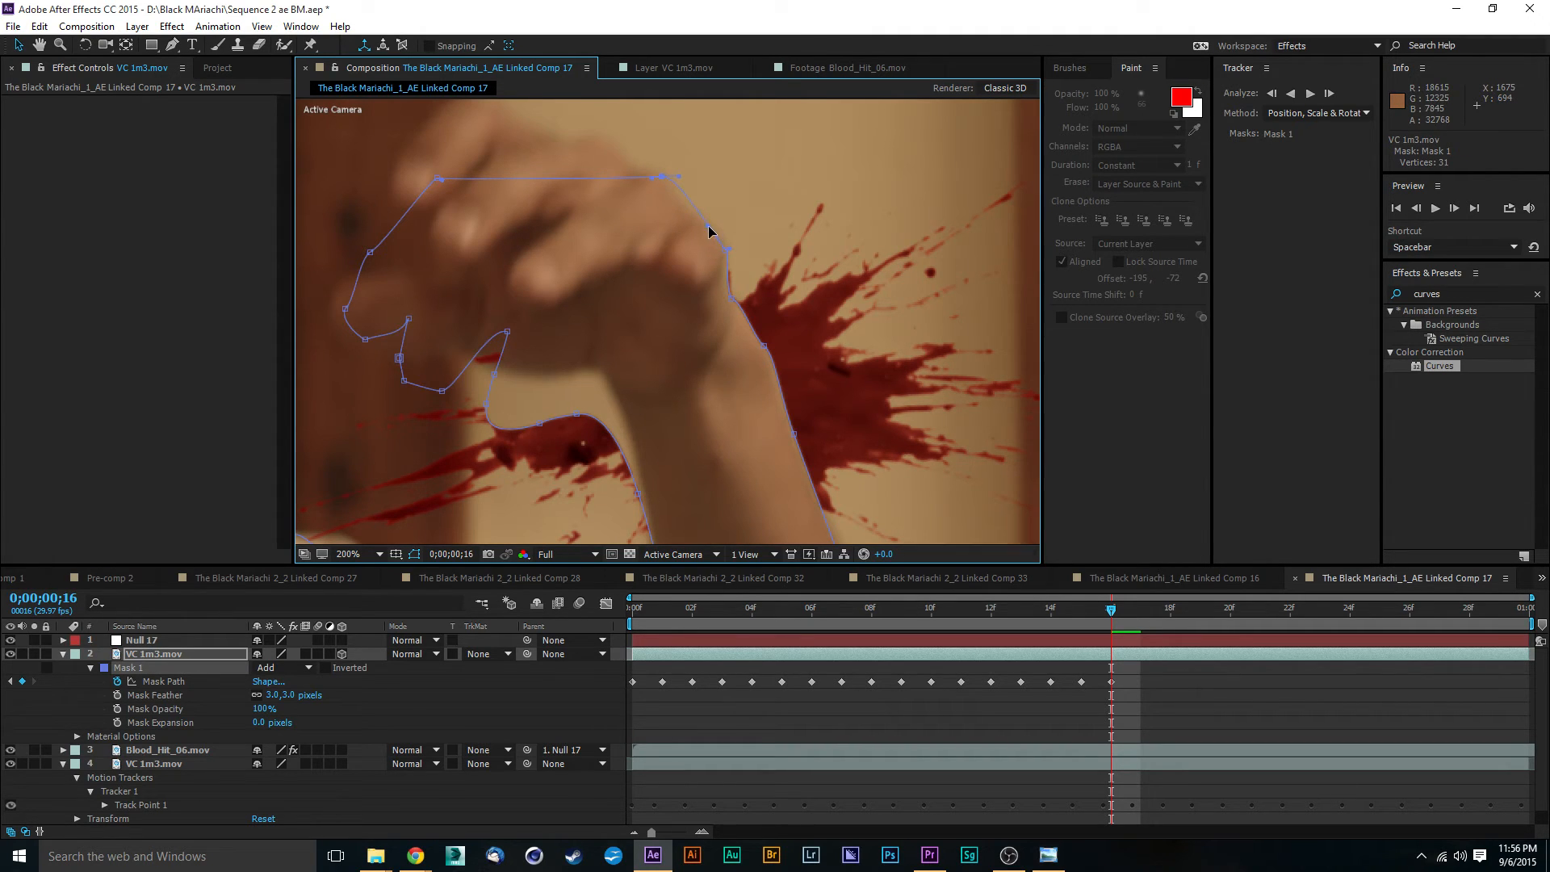
click(659, 174)
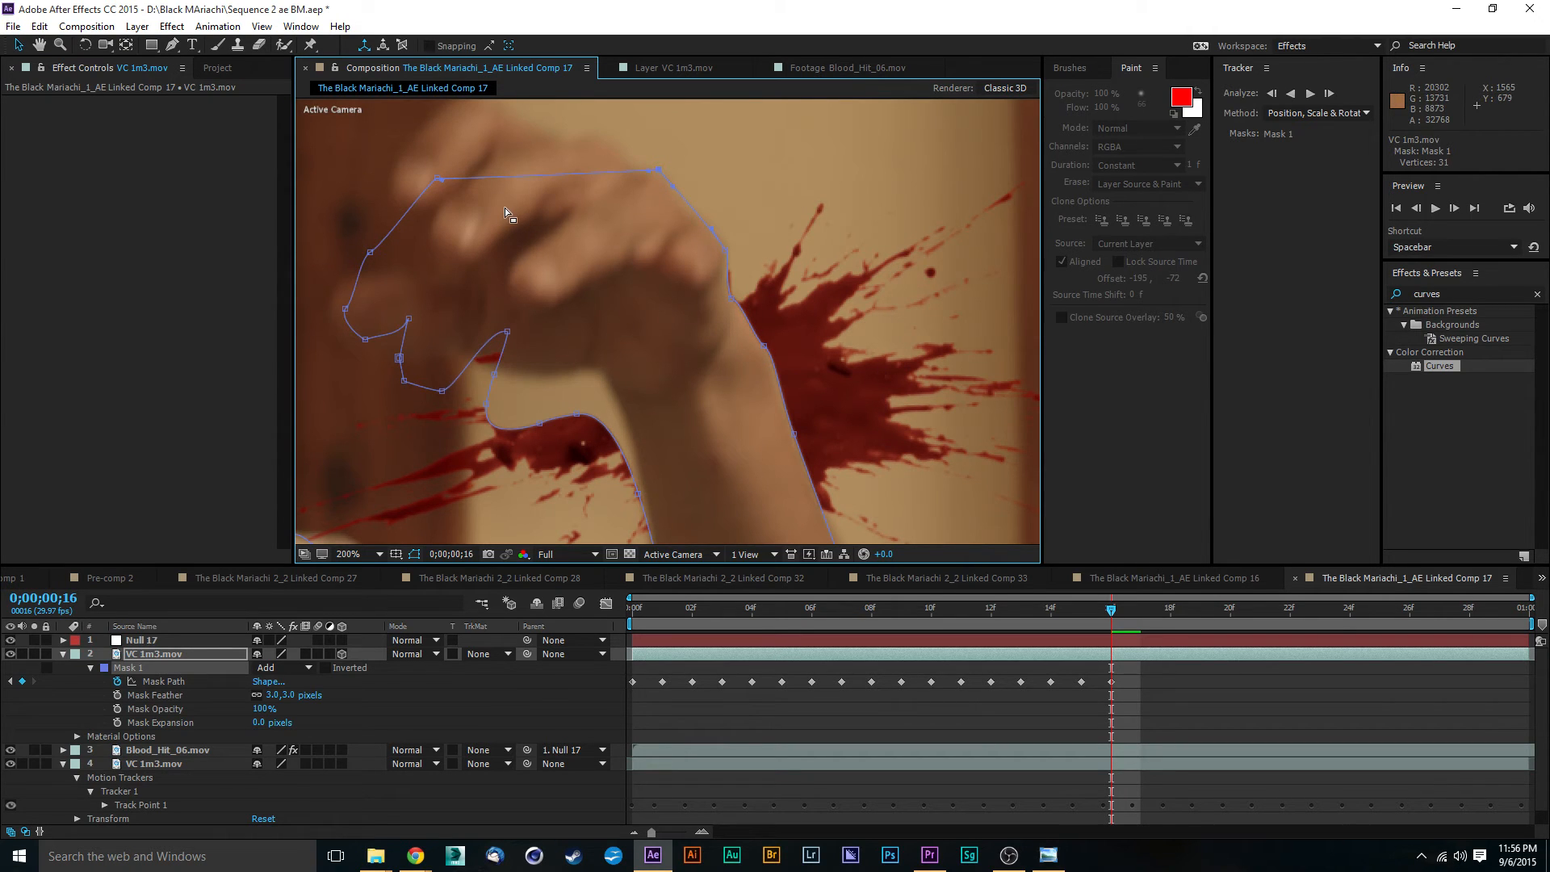
drag(505, 207, 680, 200)
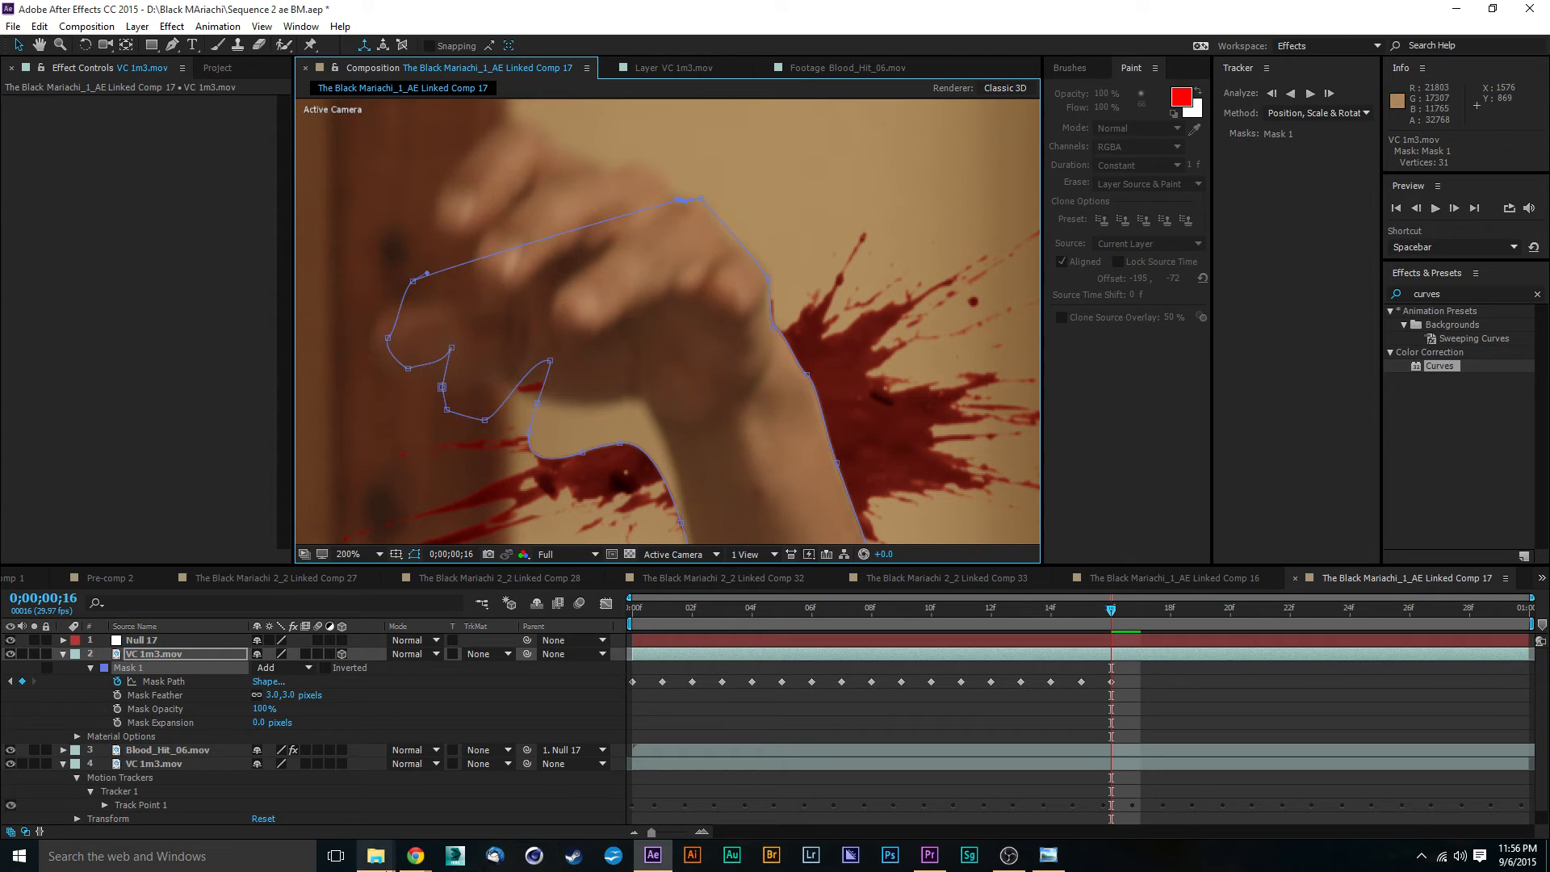
- Switch to Facebook in Chrome, collapse the open chat, search for "studio20" and open The Studio 2060 page
mouse_move(415, 856)
click(362, 802)
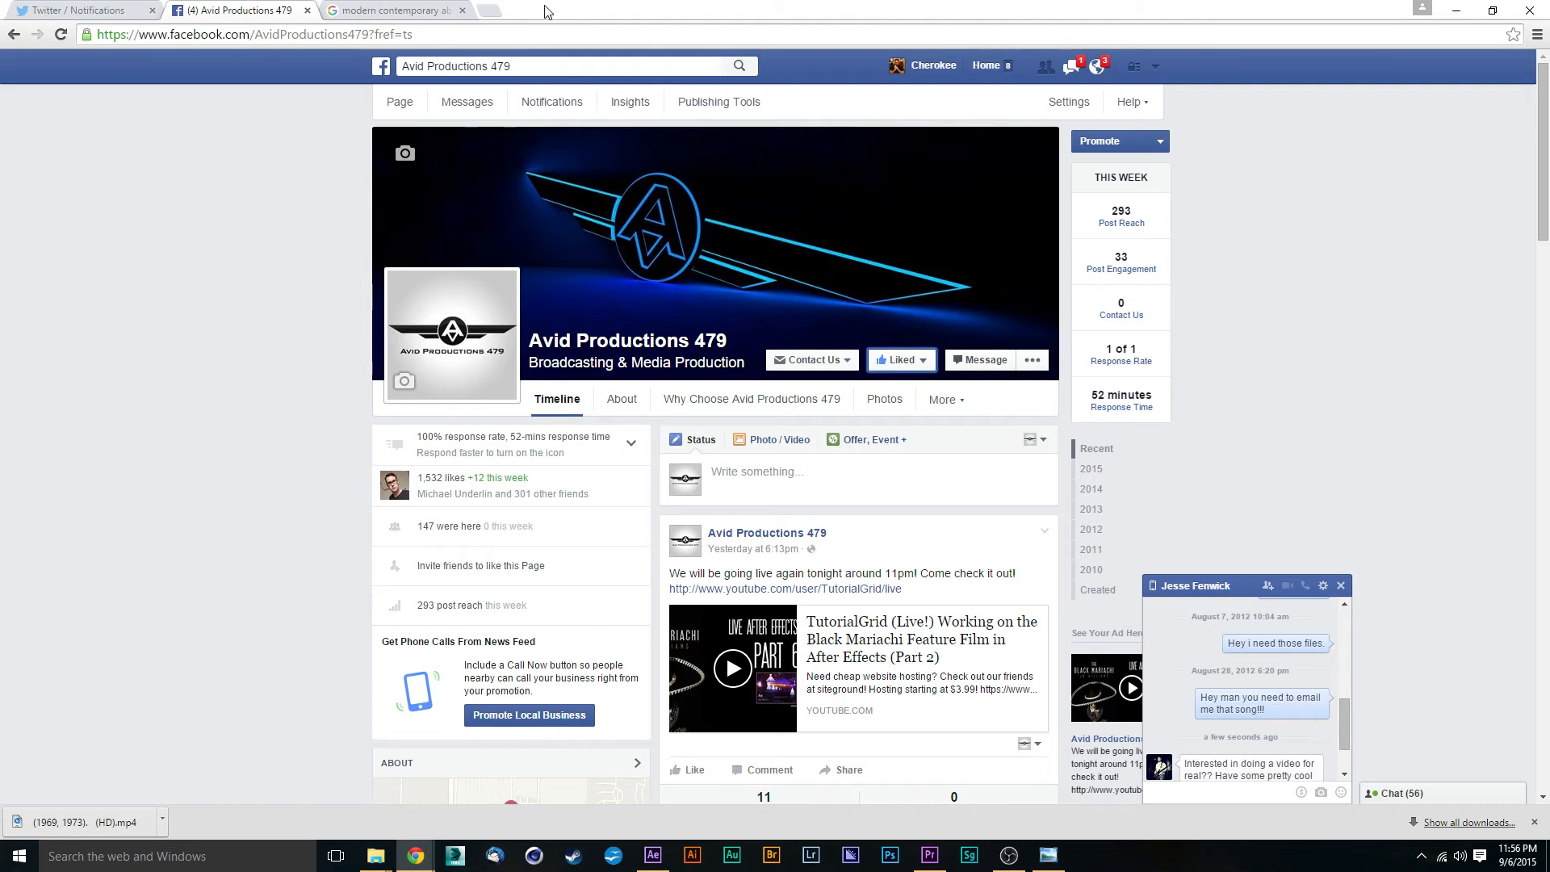
click(1248, 592)
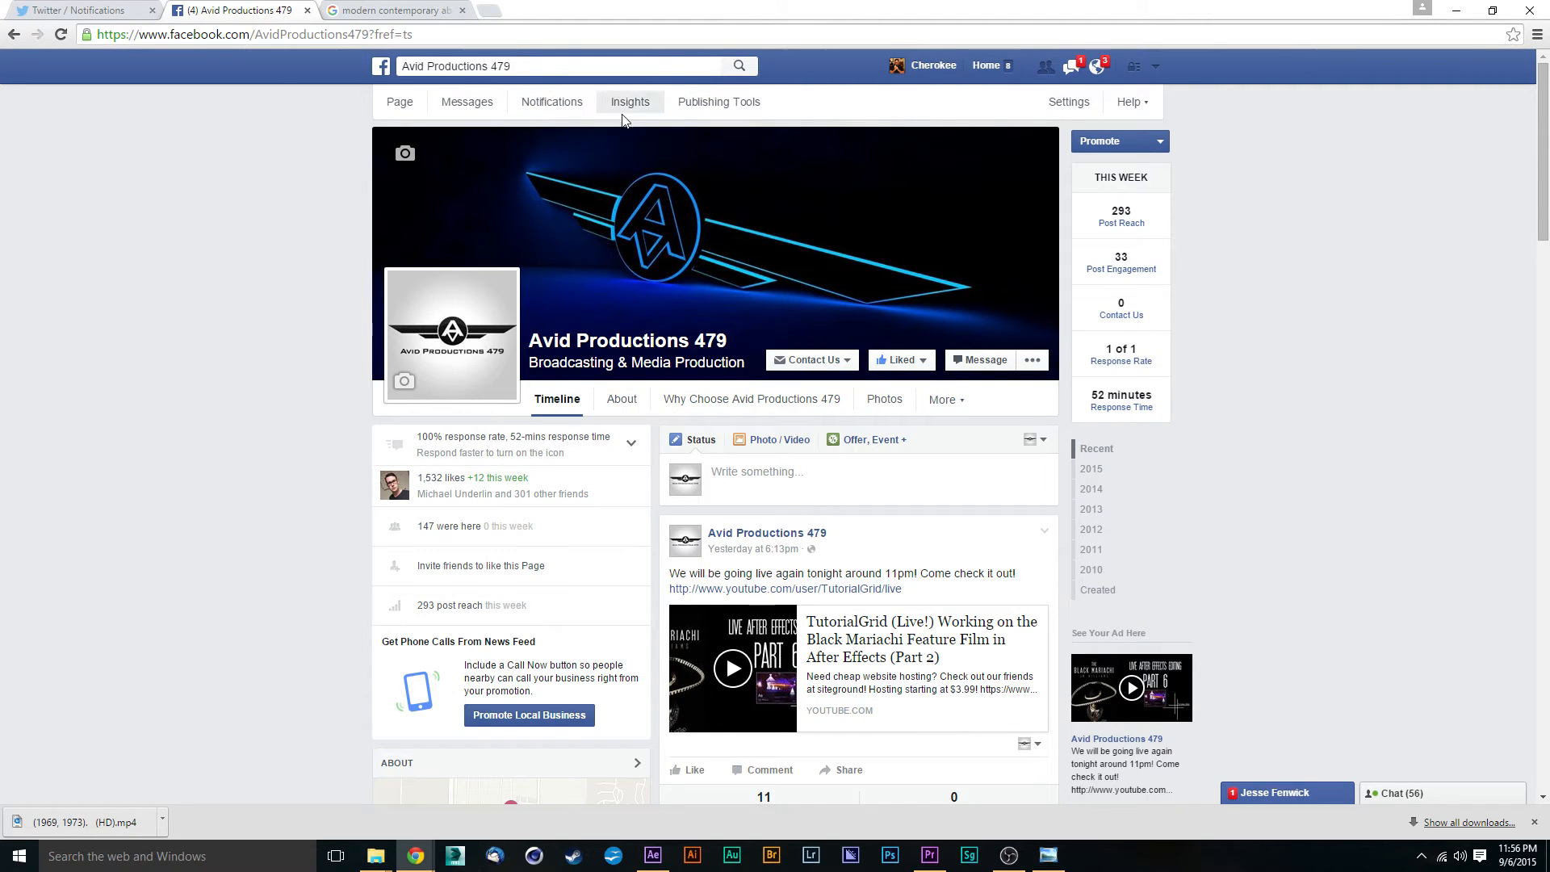
click(484, 67)
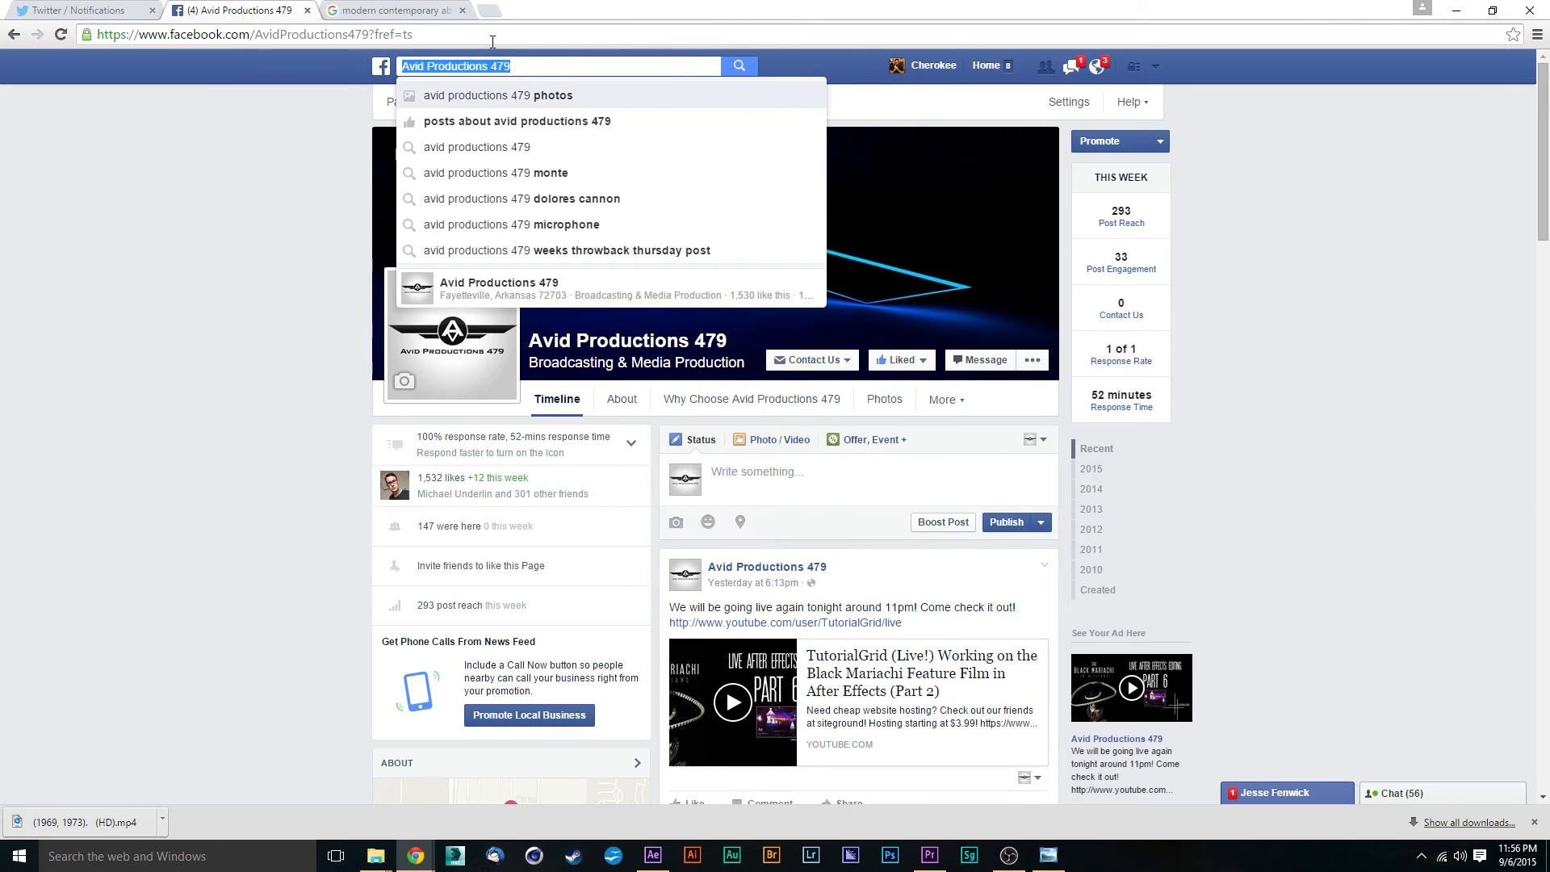
text(studio)
text(20)
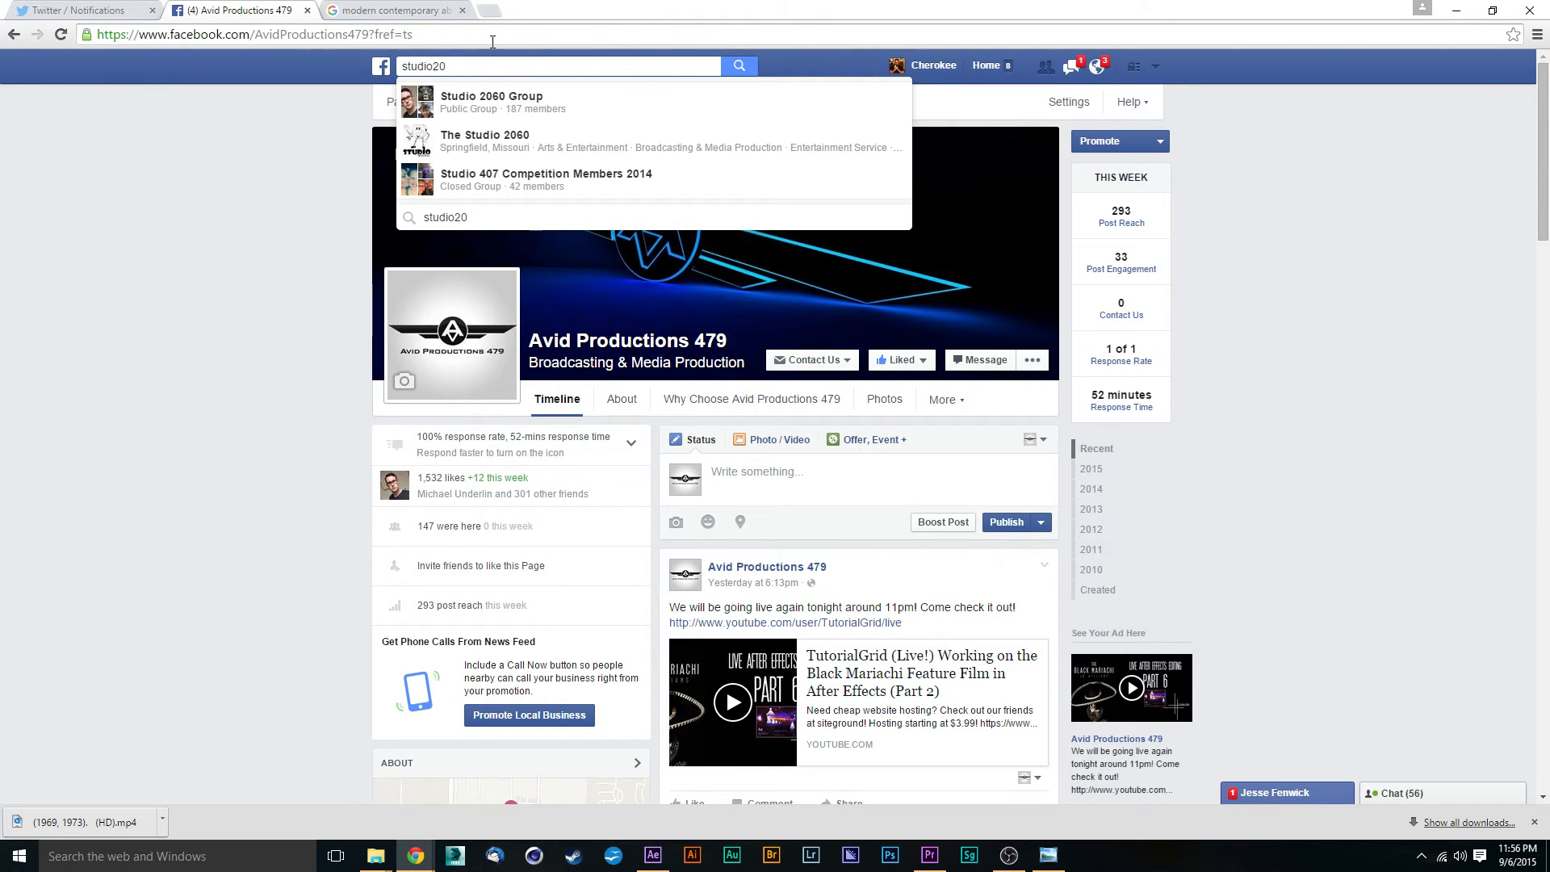
click(526, 137)
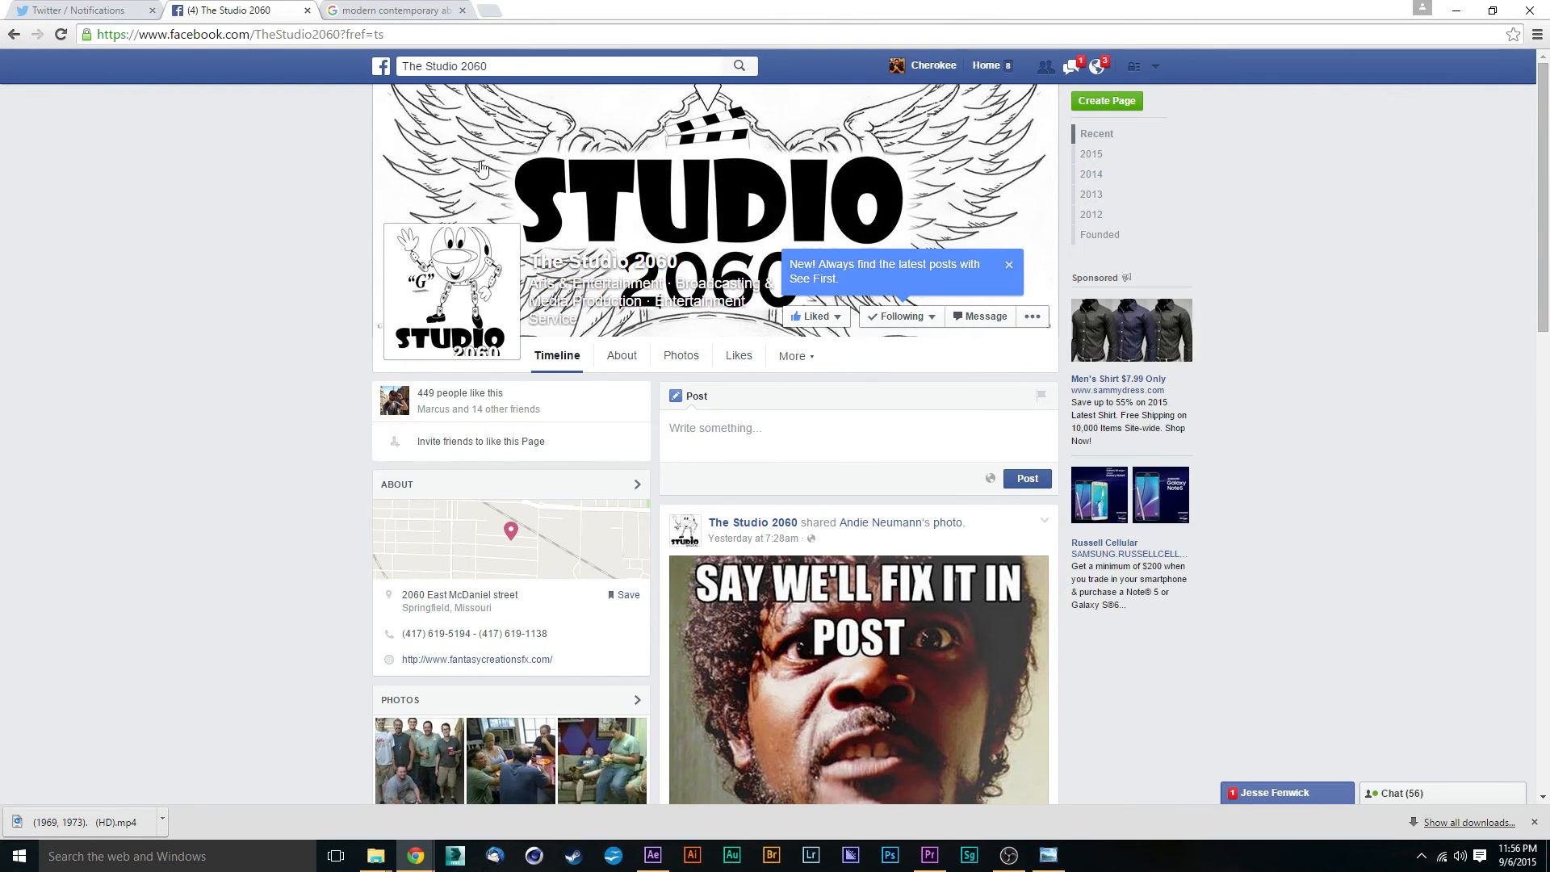
- Look over the posts on The Studio 2060 page and return to After Effects
scroll(848, 484, down, 6)
scroll(681, 305, up, 2)
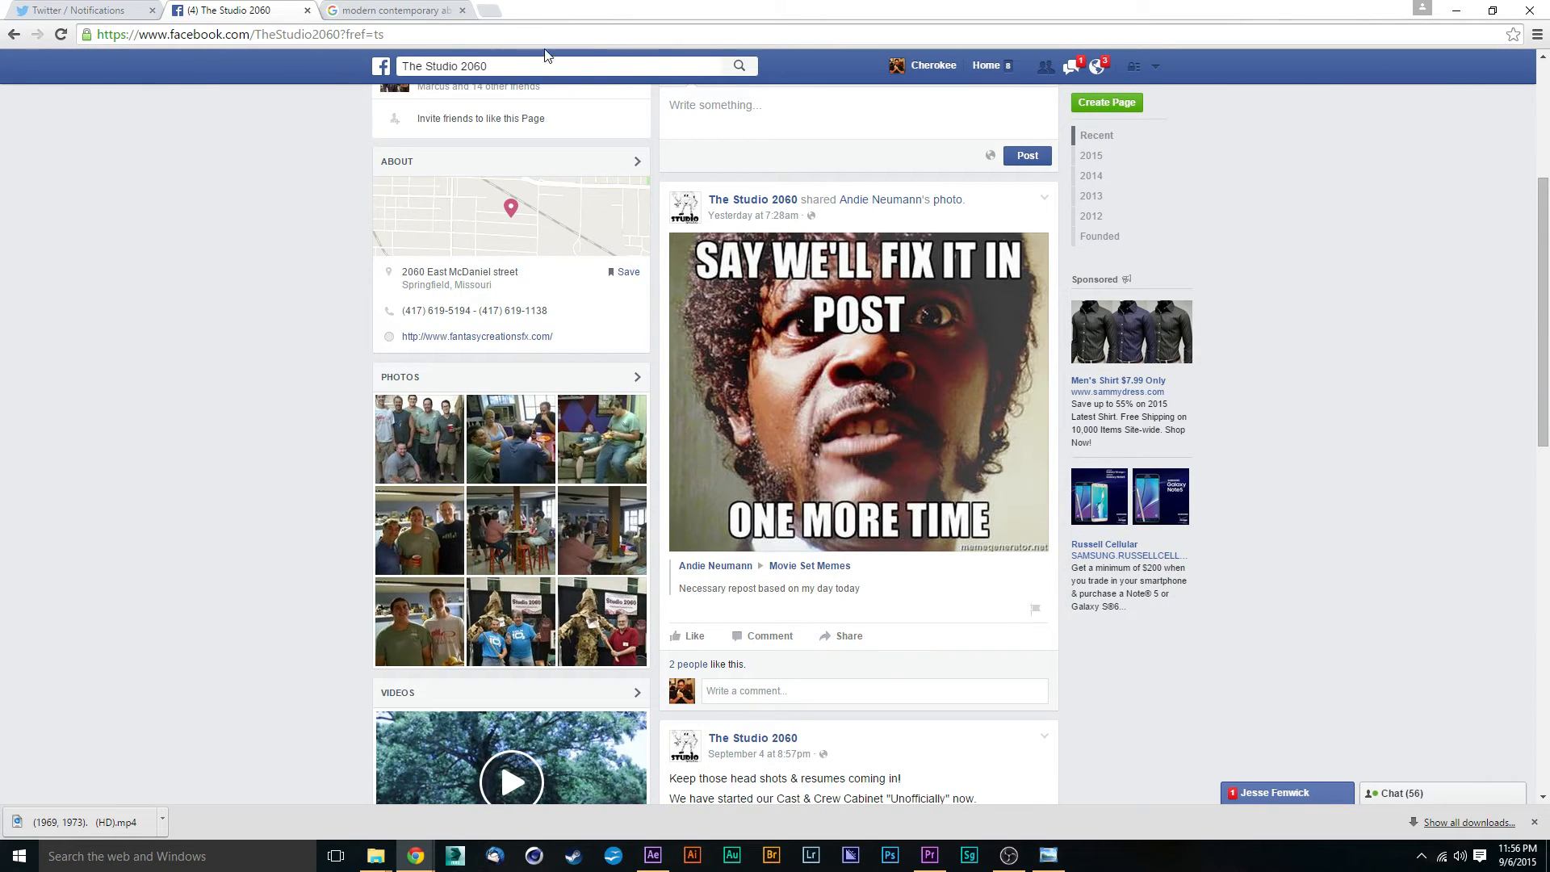
scroll(616, 365, up, 3)
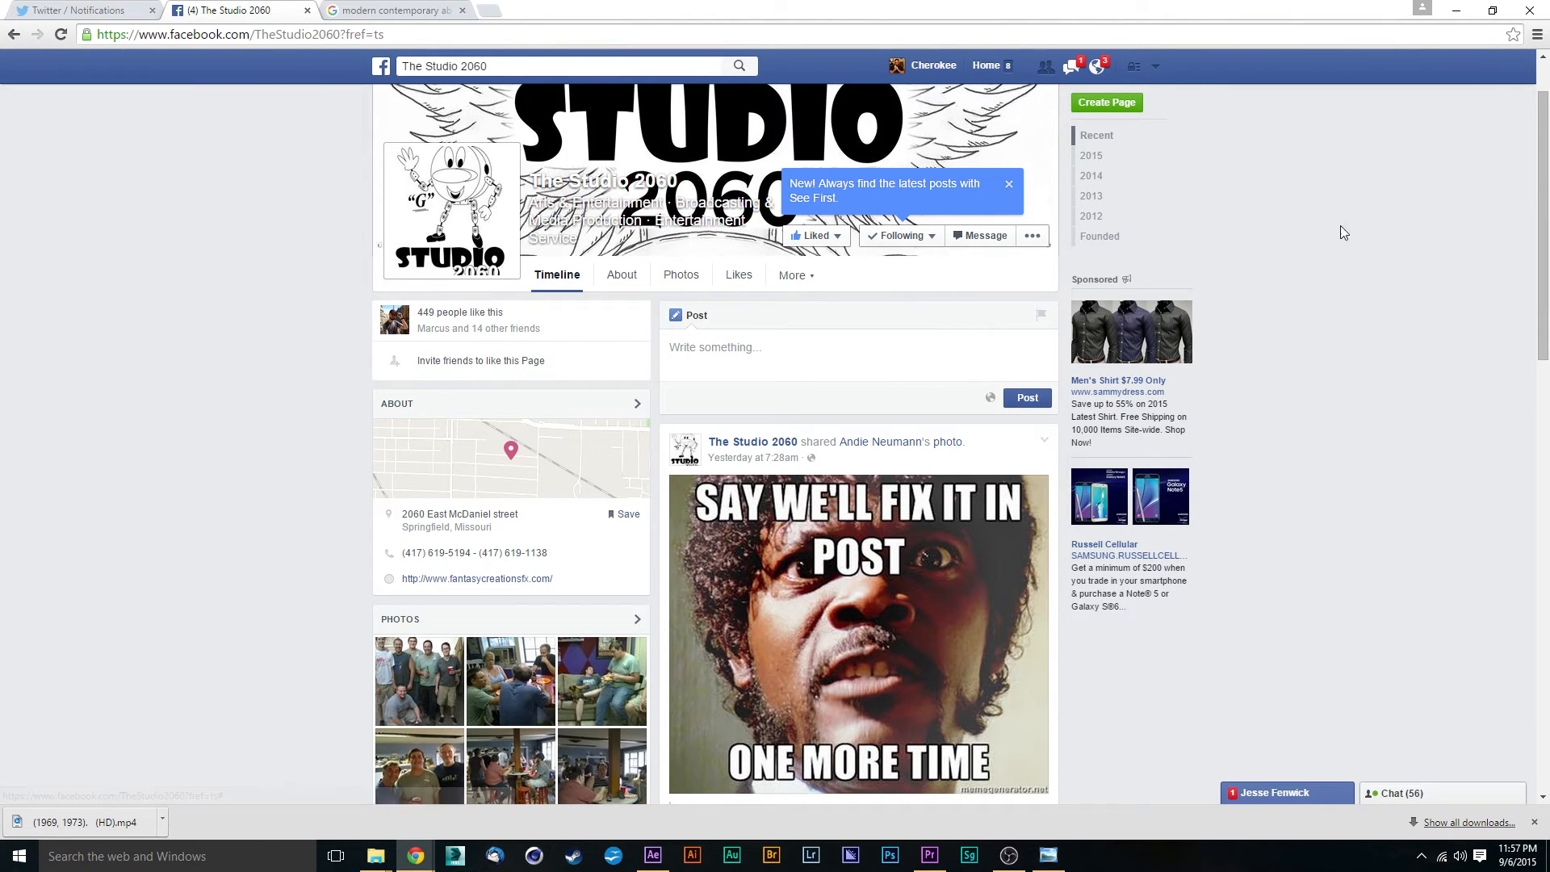
click(1457, 11)
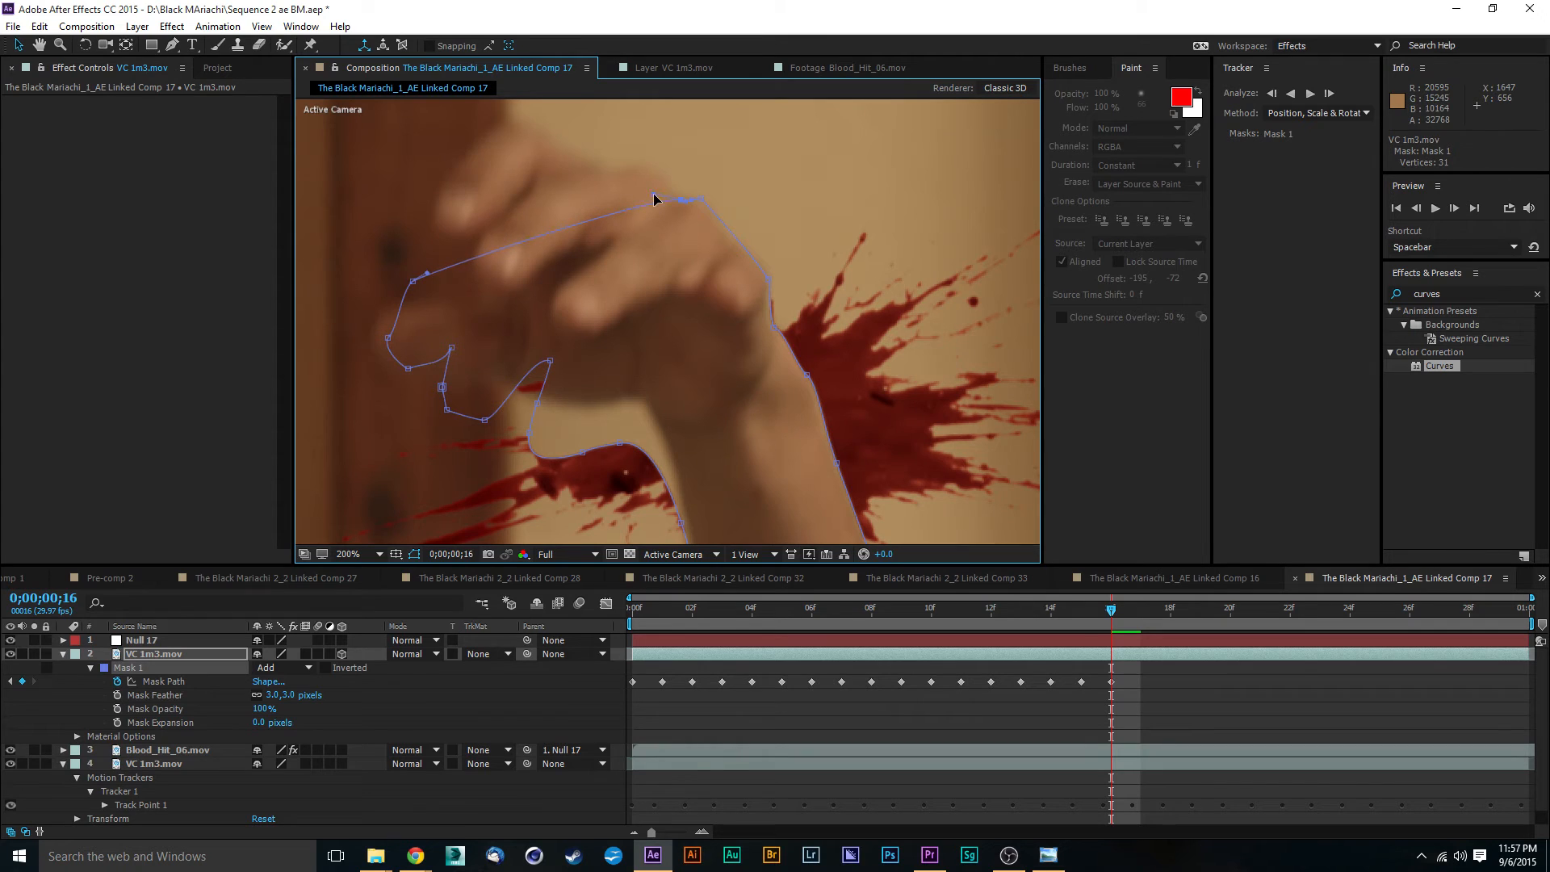
- Undo the last Mask 1 path edit and check the outline around the knuckles
key(ctrl+z)
key(period)
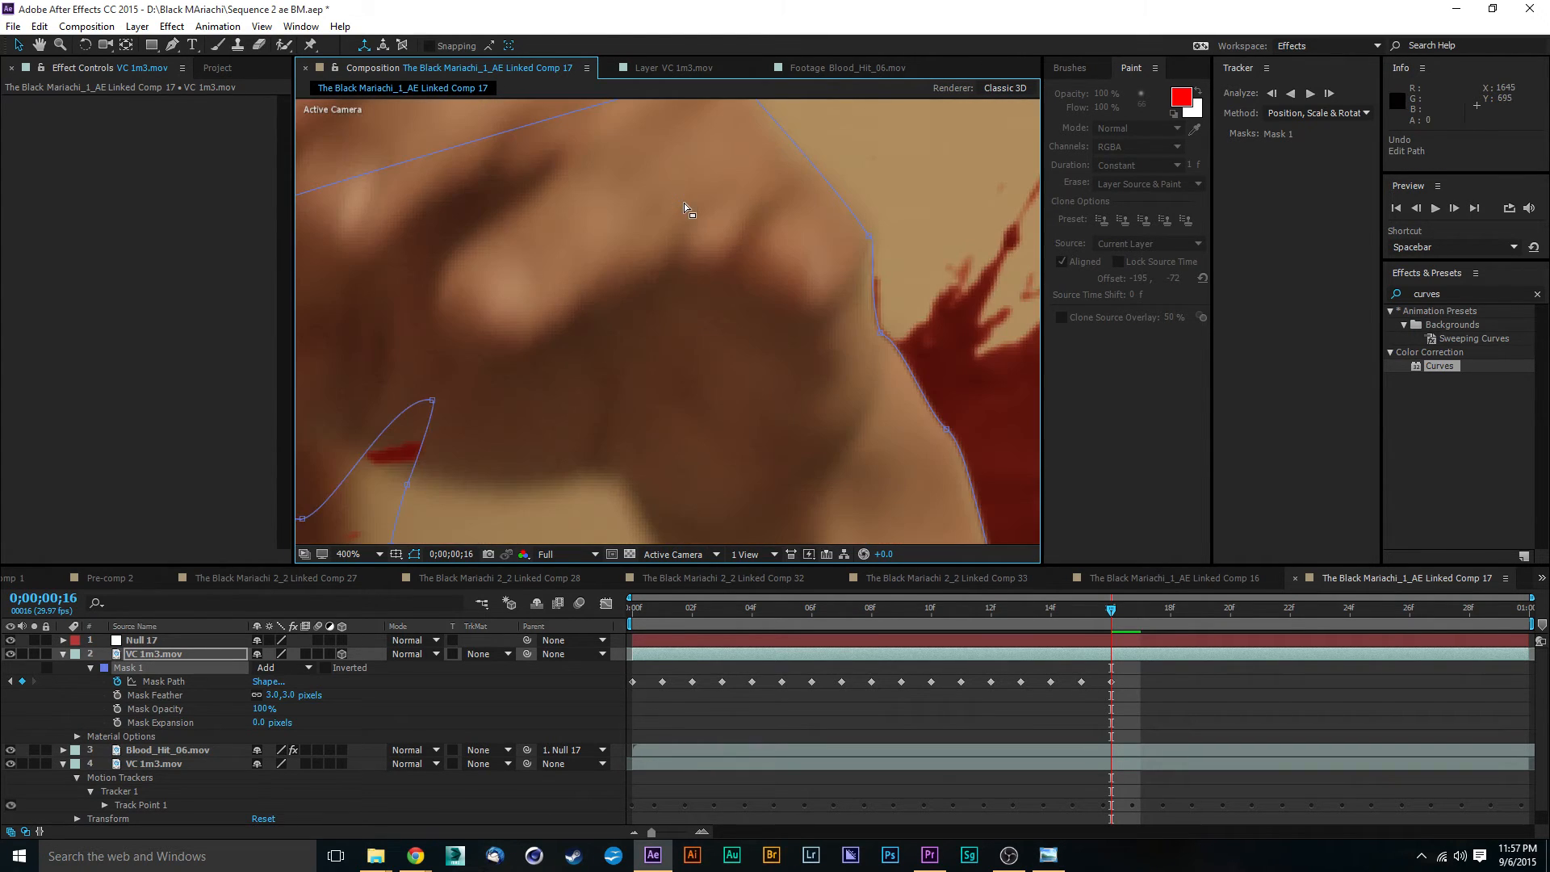
drag(701, 195, 710, 261)
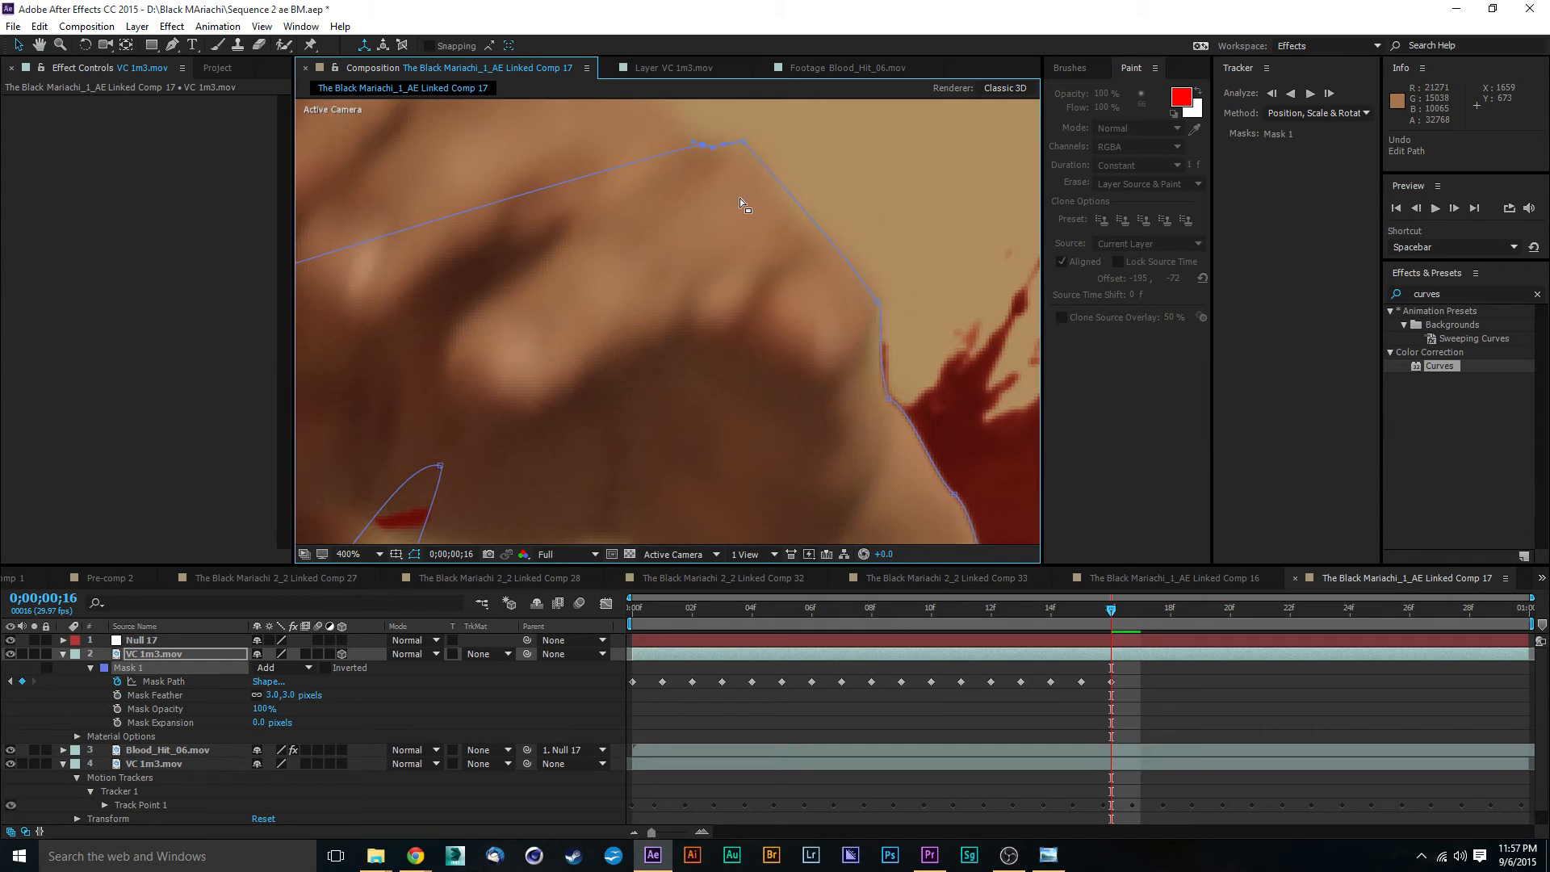
key(slash)
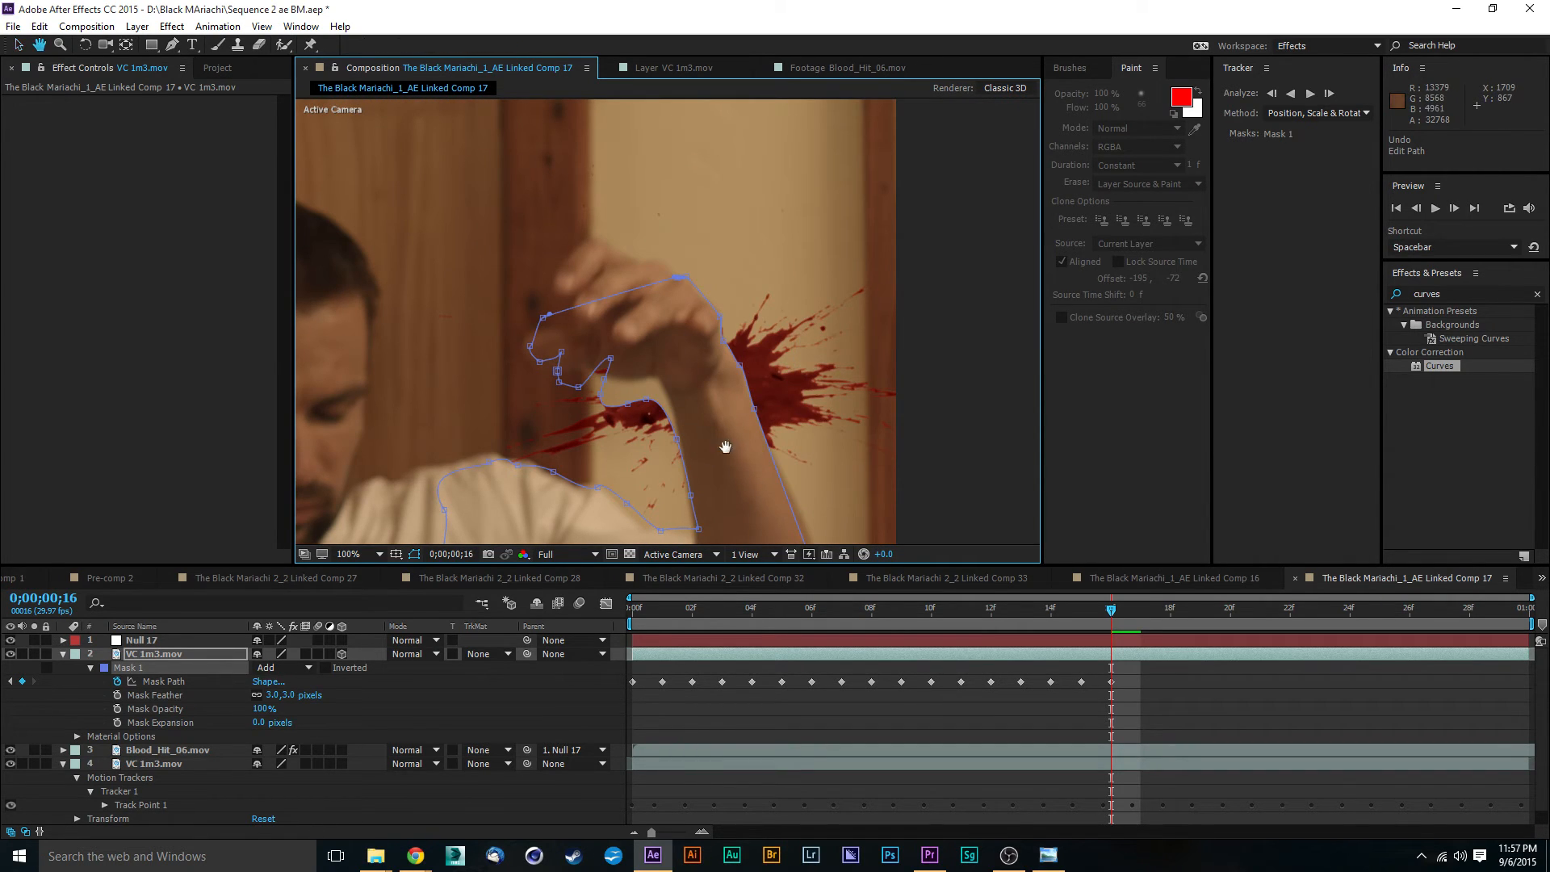
- Move the Mask 1 armpit vertex and the vertex above it onto the inner edge of the arm
drag(723, 444, 714, 303)
key(period)
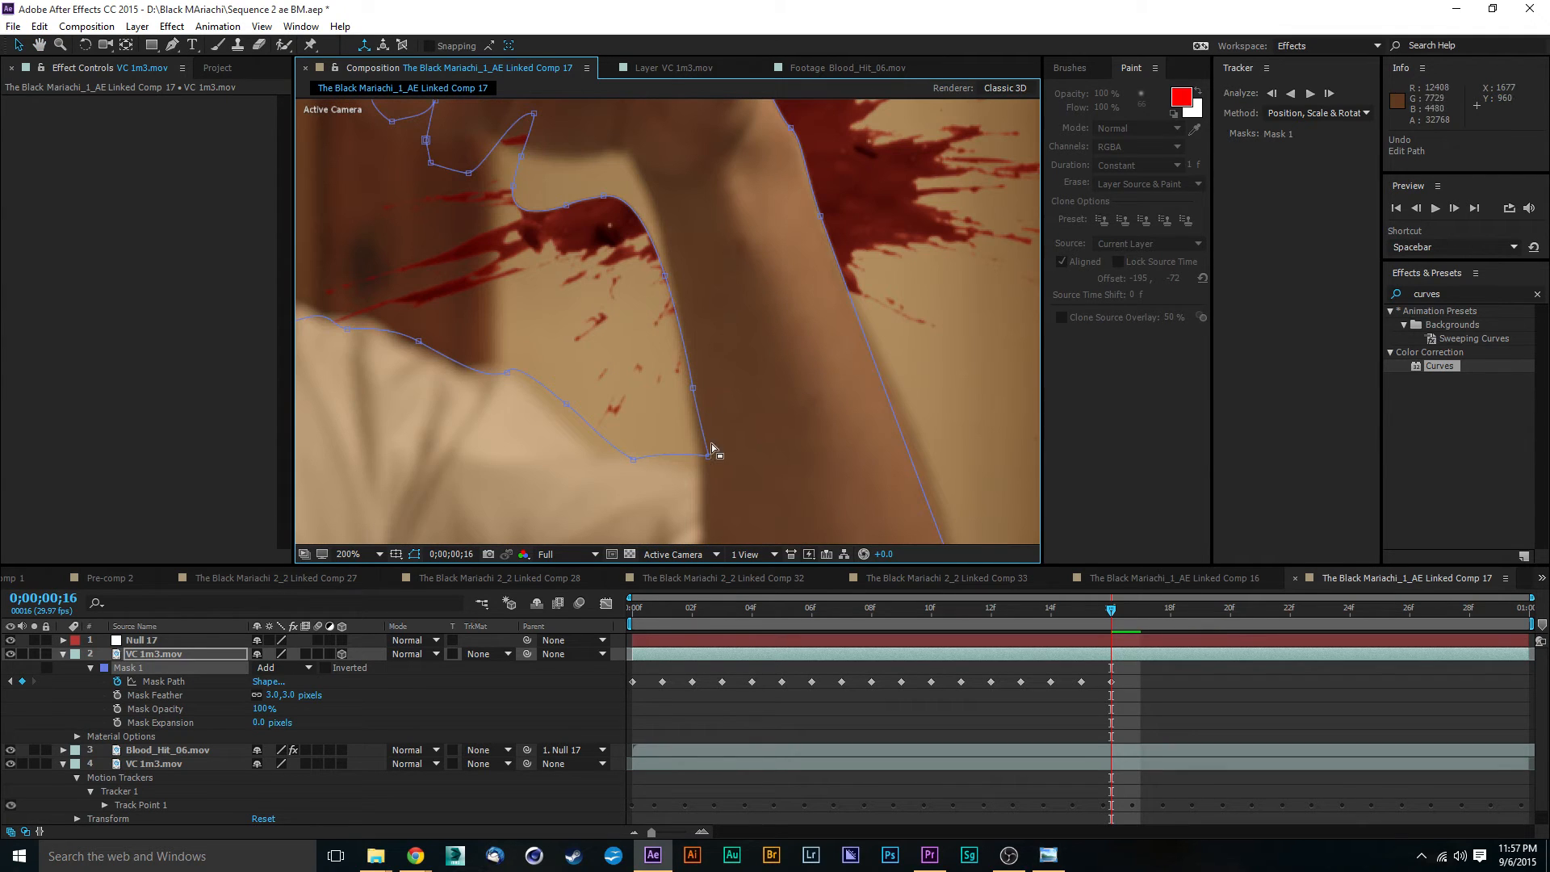
drag(710, 462, 700, 473)
click(692, 390)
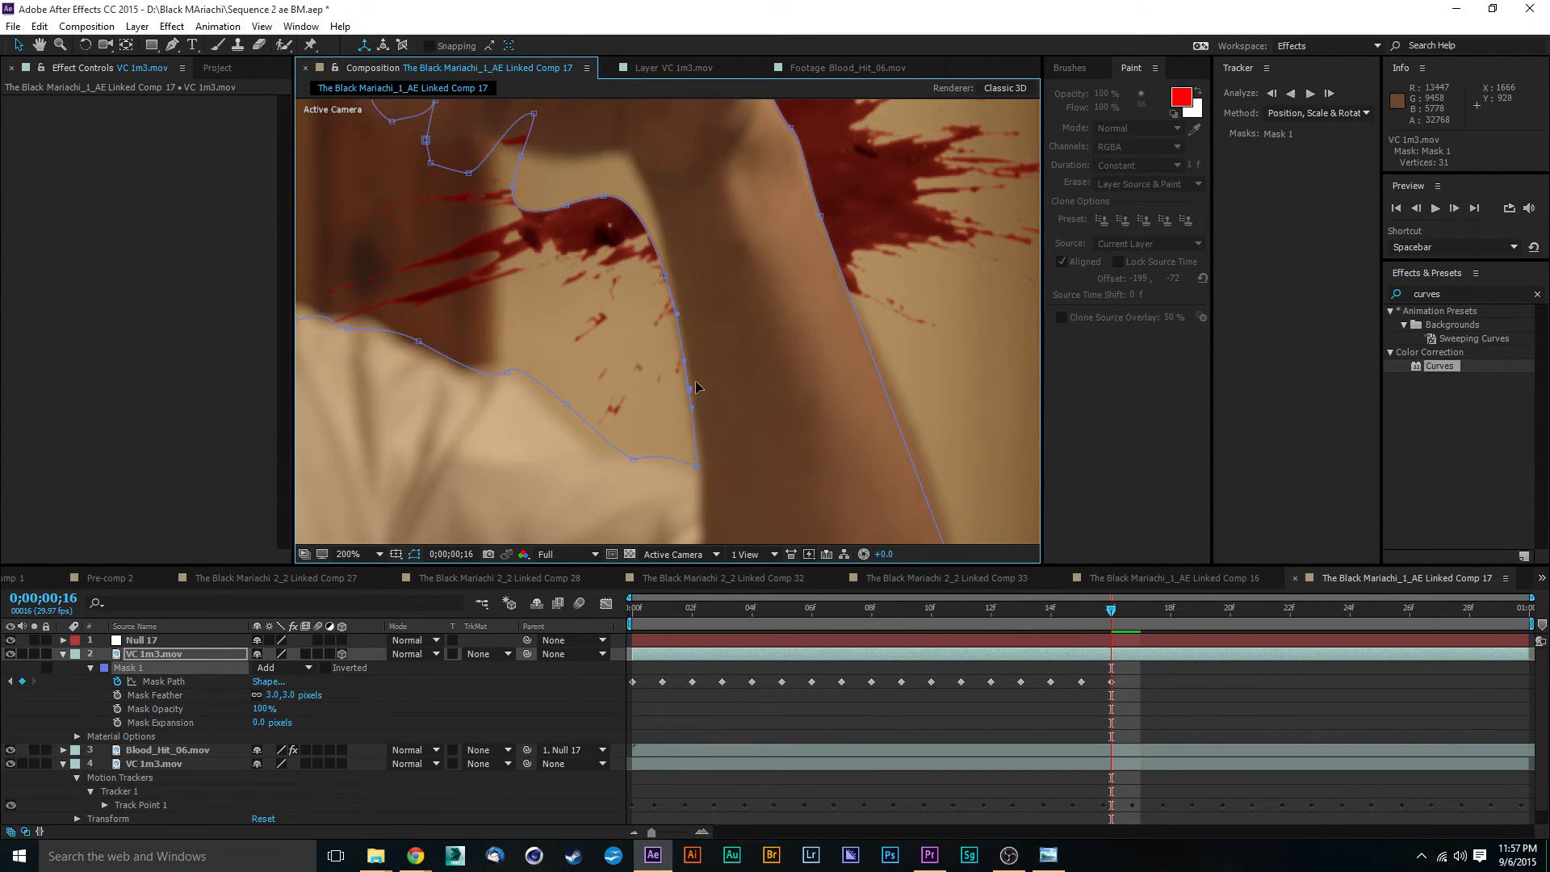
- Reshape Mask 1 at the inner wrist by raising its vertices onto the underside of the palm
drag(718, 311, 638, 214)
key(ctrl+z)
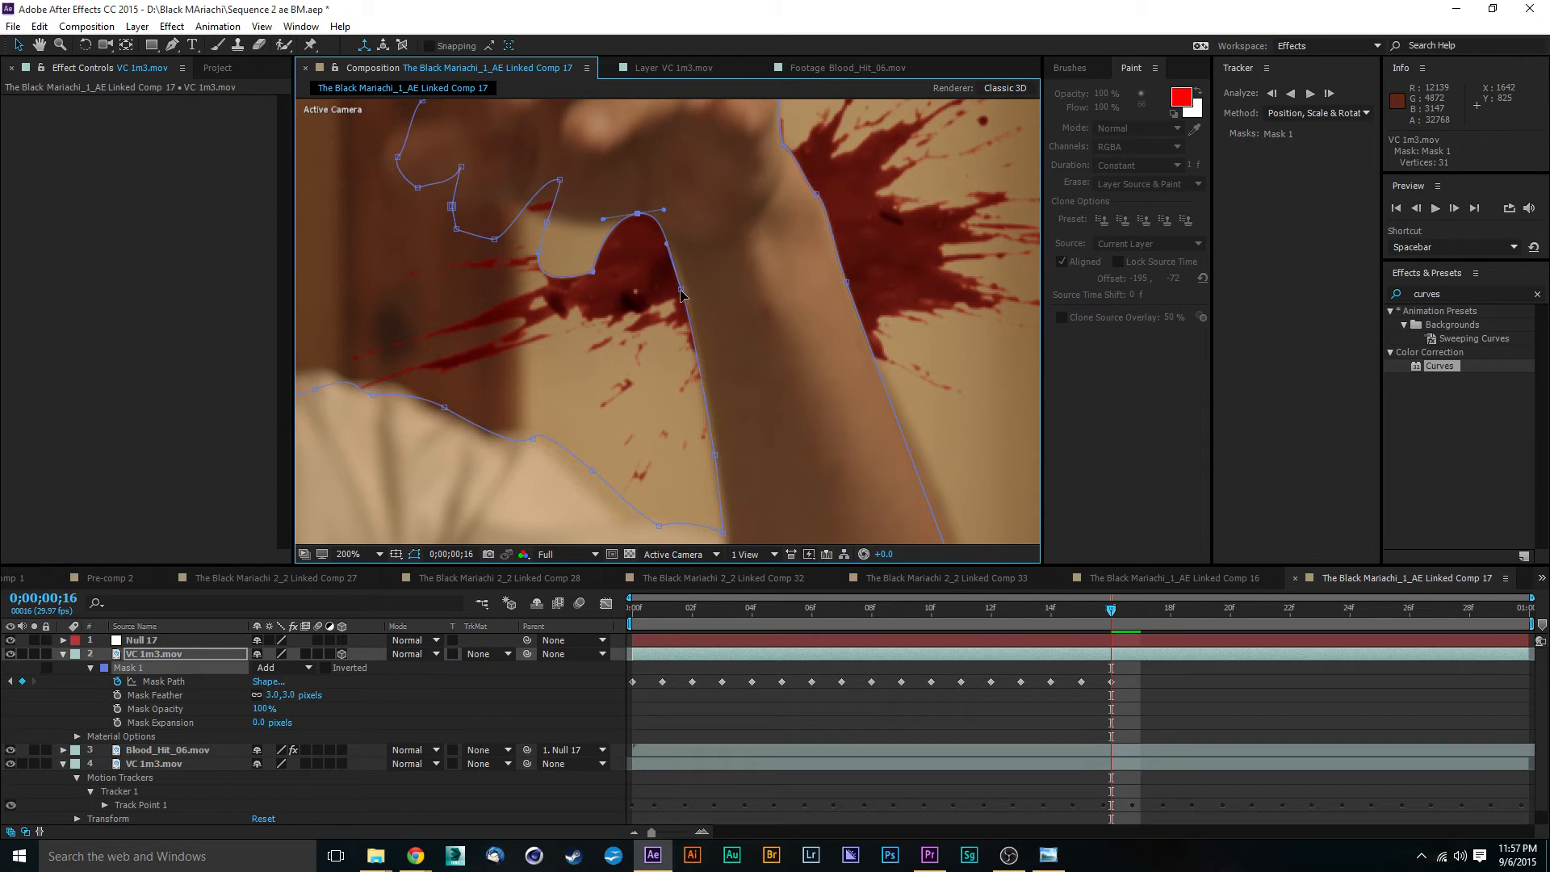
click(682, 290)
drag(592, 277, 622, 215)
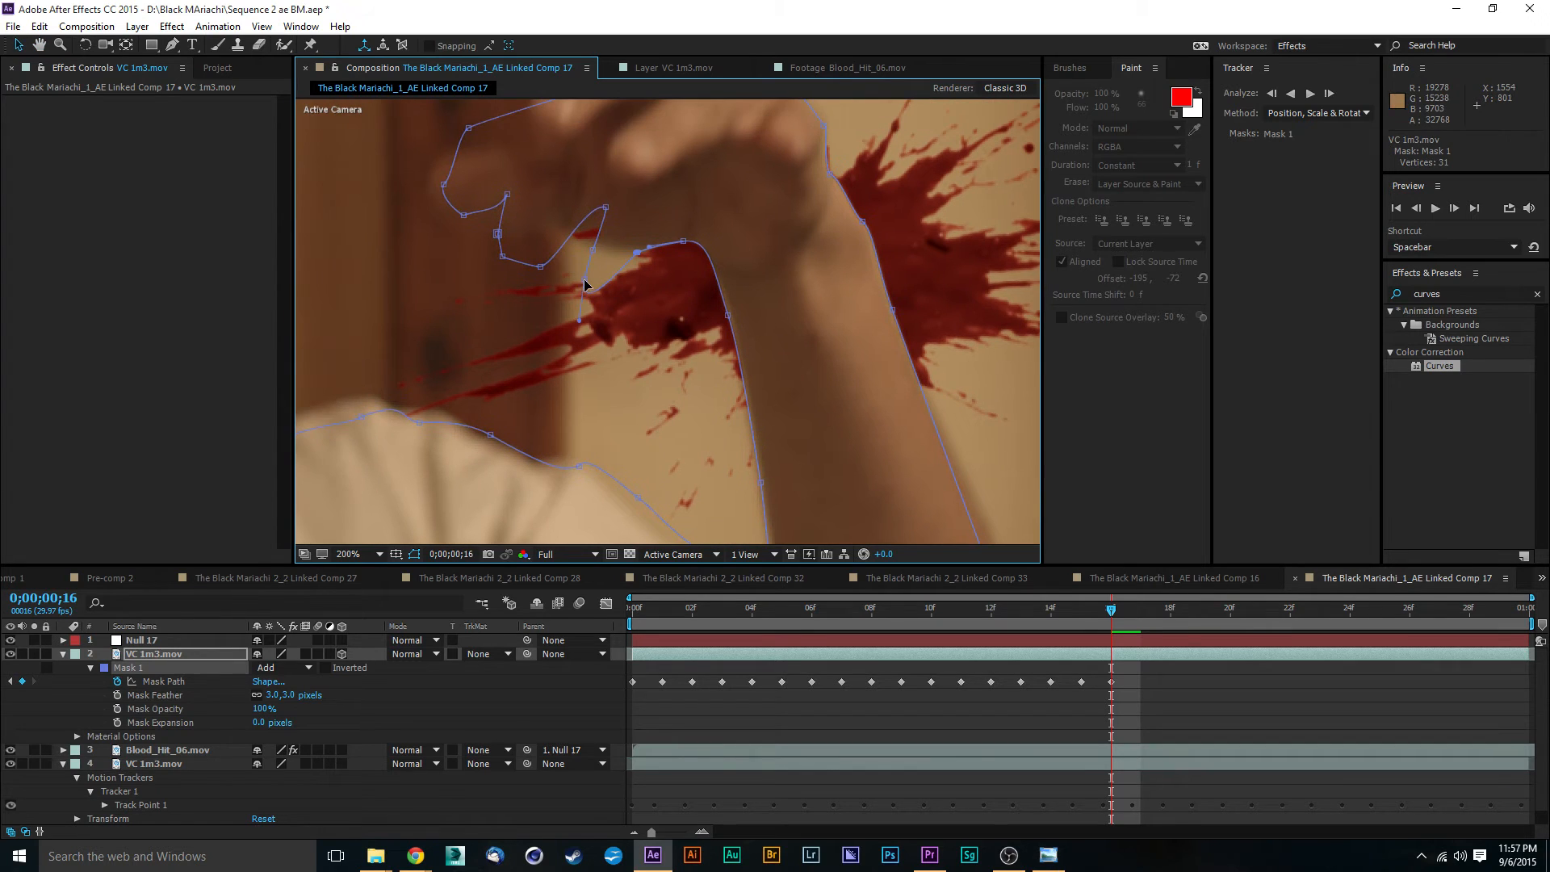
- Move the Mask 1 vertices under the hand and around the thumb tip onto the thumb's outline
drag(585, 282, 505, 237)
drag(550, 186, 587, 222)
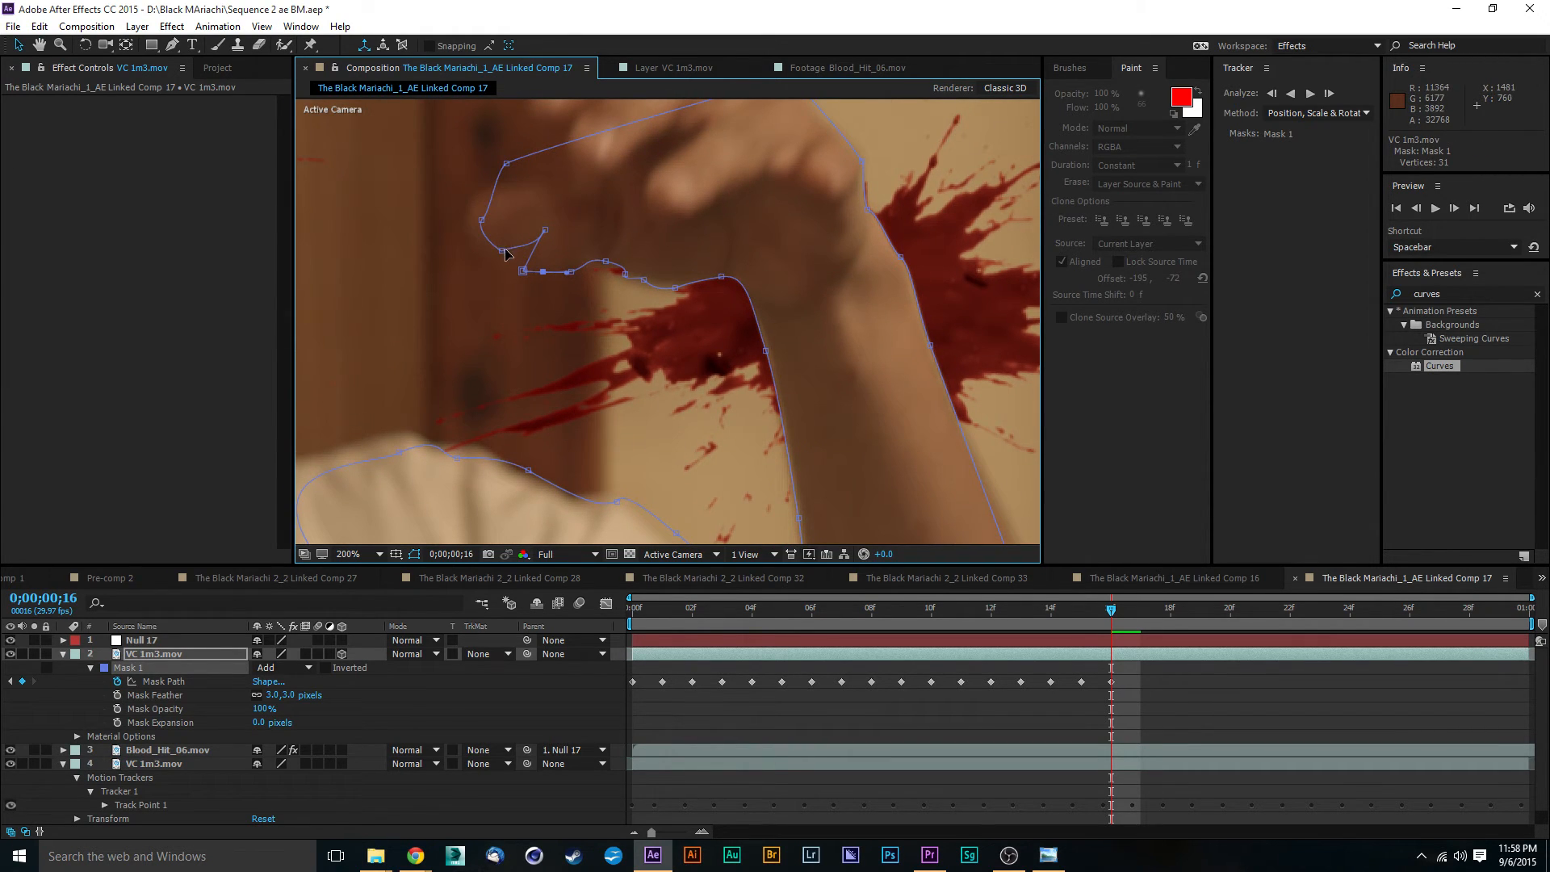
drag(503, 251, 472, 217)
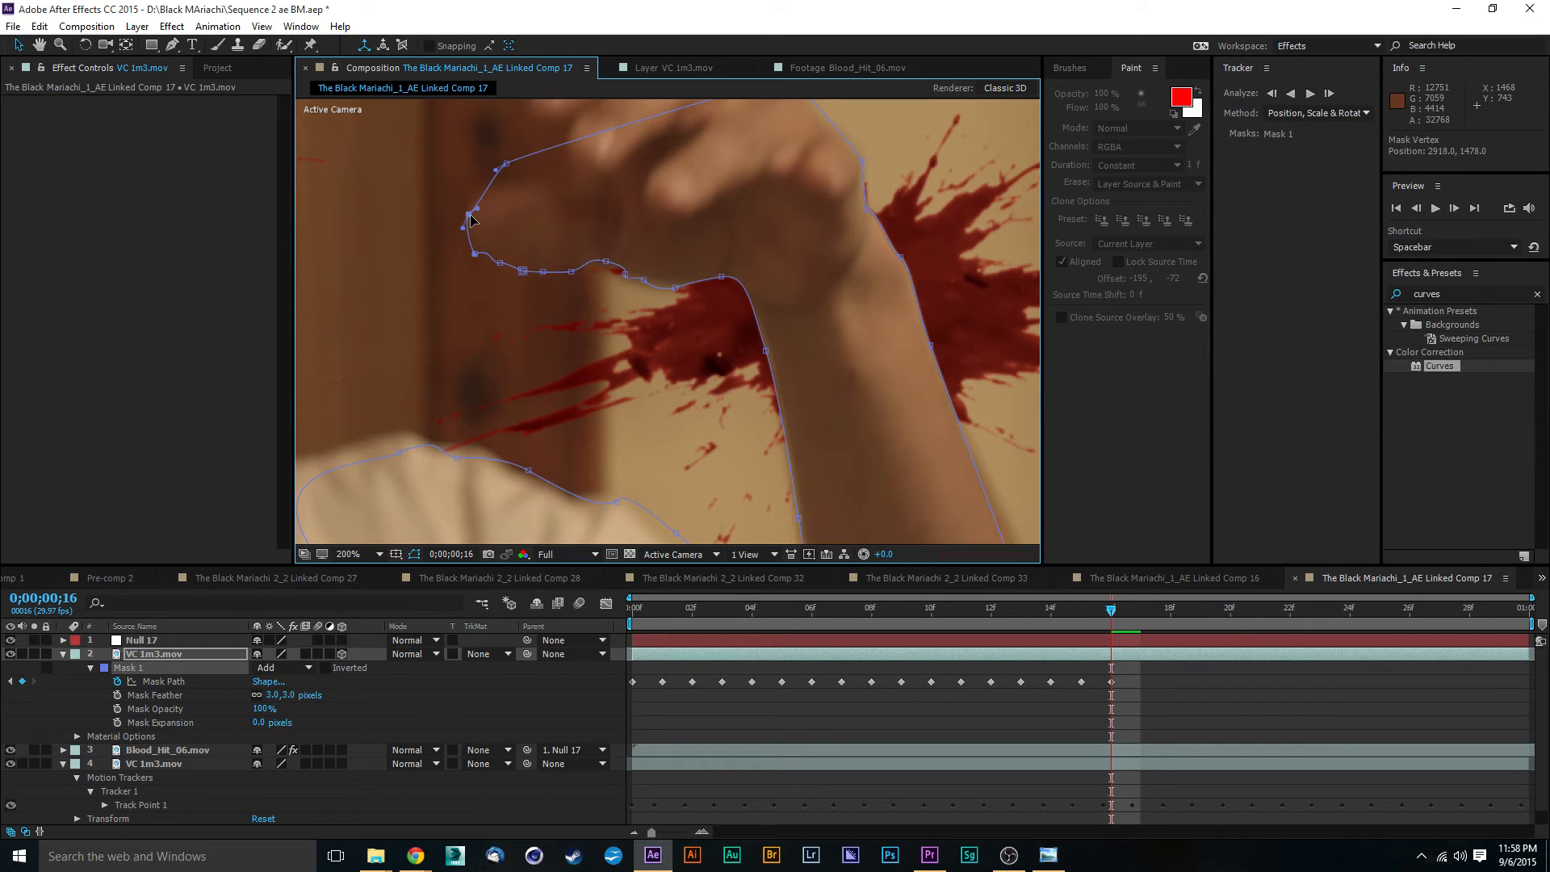
drag(507, 167, 485, 195)
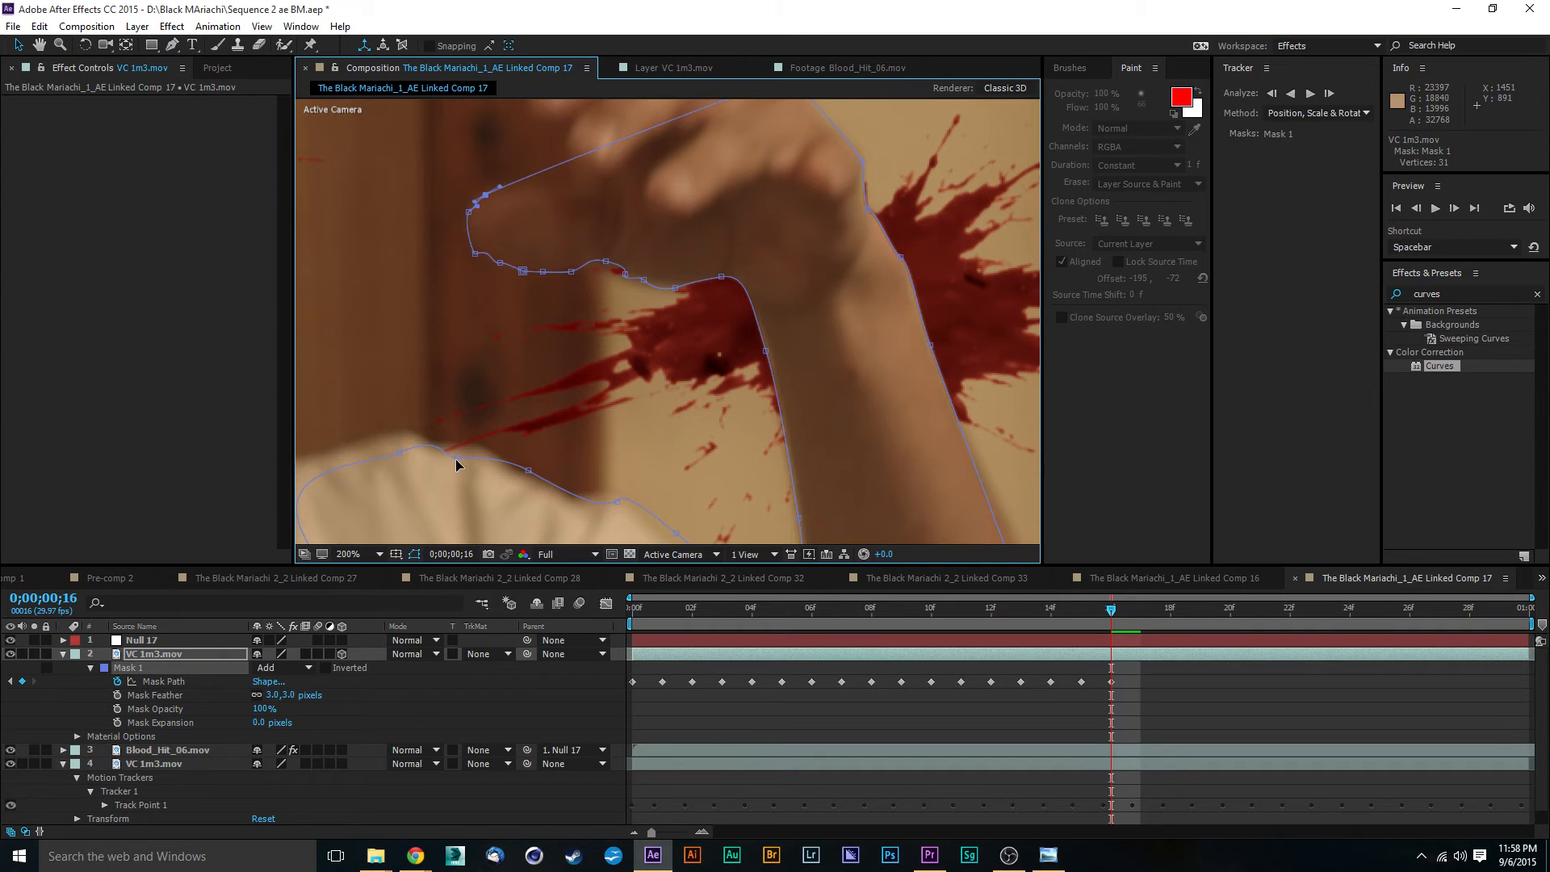
- Move the Mask 1 shirt vertices onto the shoulder's top edge and the sleeve slope leading to the armpit
click(447, 446)
drag(530, 477, 495, 457)
drag(616, 504, 577, 499)
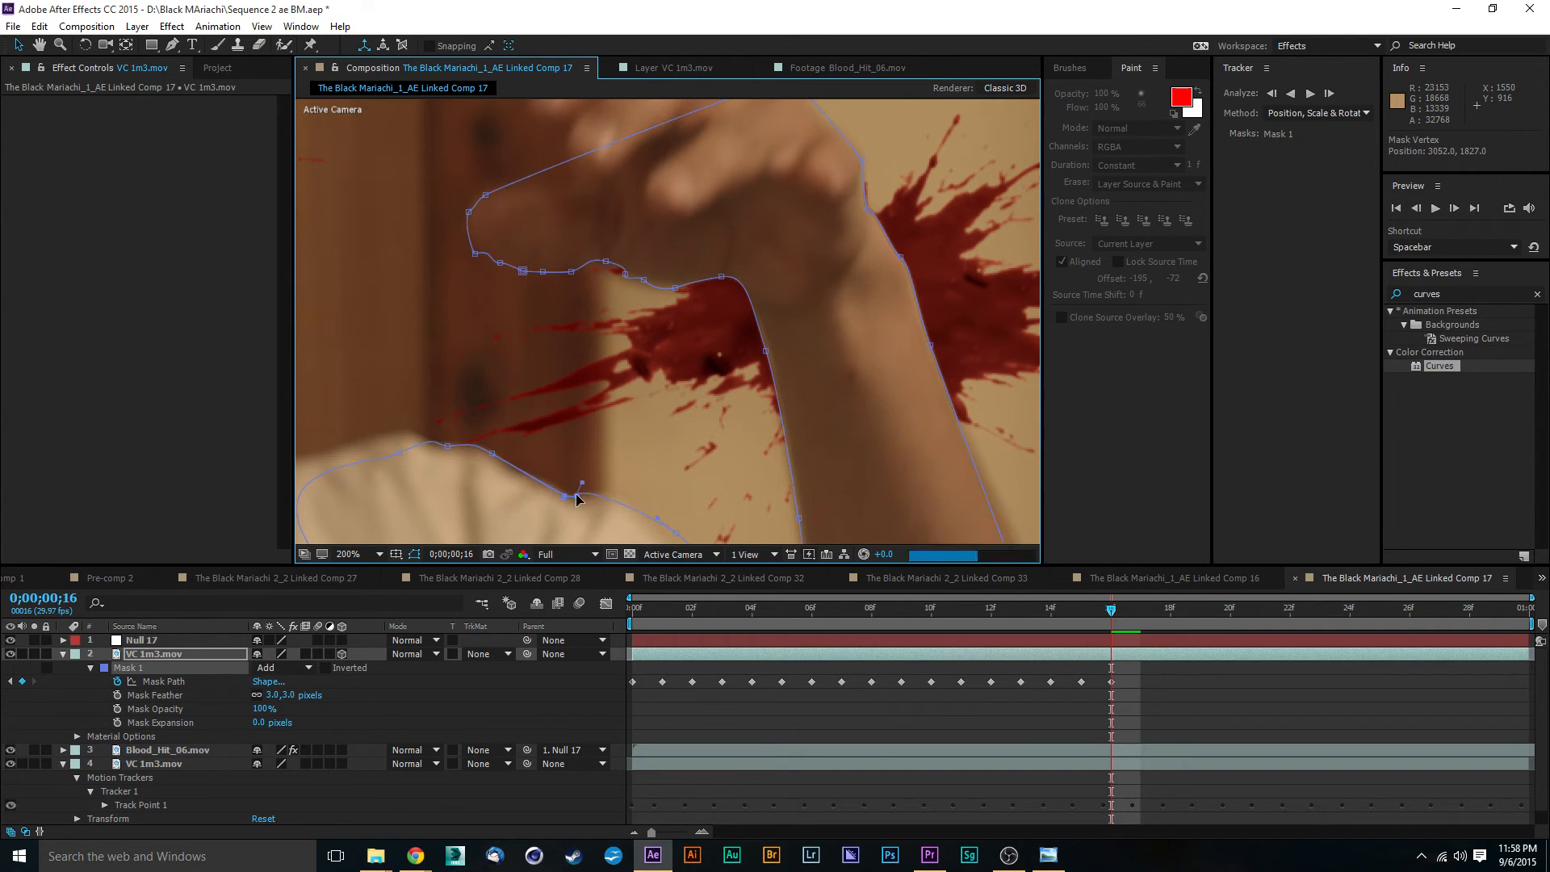
drag(711, 411, 615, 324)
scroll(627, 373, up, 1)
scroll(626, 373, down, 1)
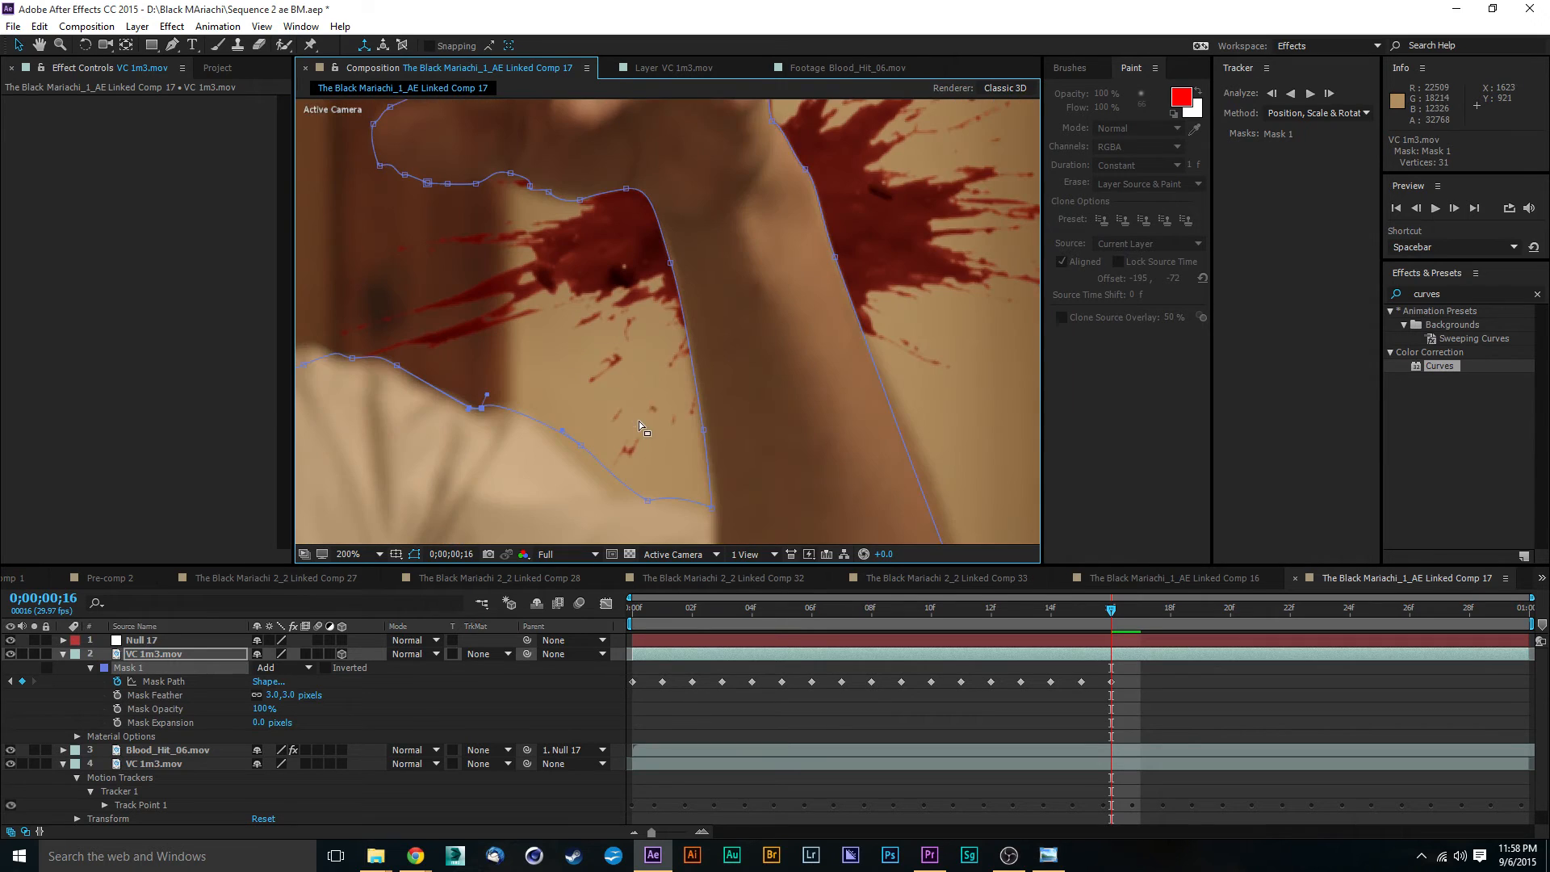
drag(638, 422, 503, 361)
drag(601, 425, 564, 415)
- Nudge the Mask 1 vertex above the knuckles up onto the back edge of the hand
drag(583, 282, 583, 389)
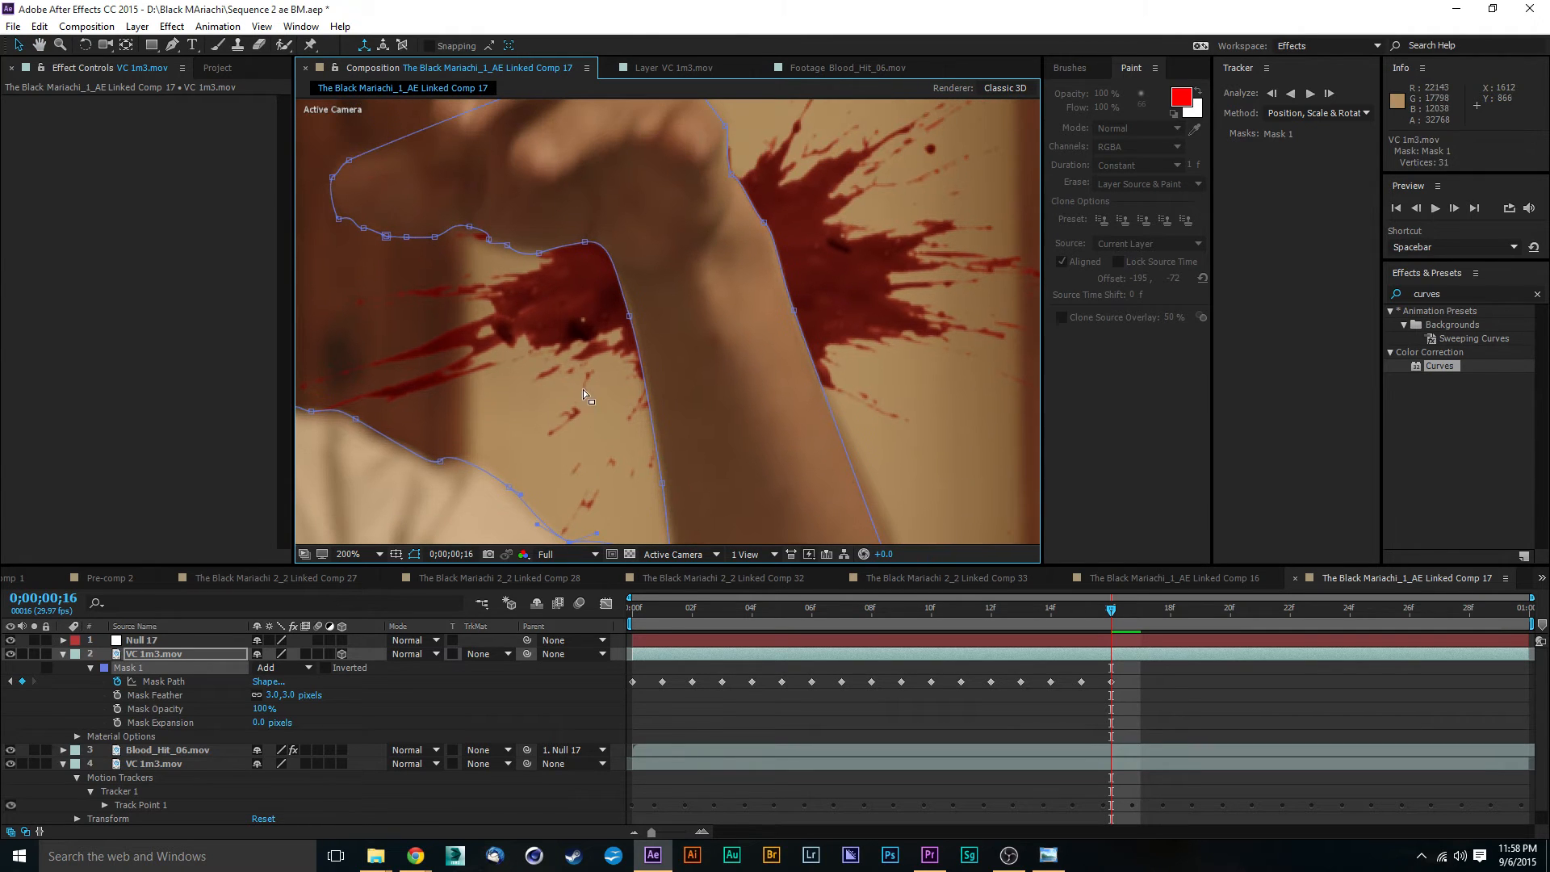
drag(478, 293, 698, 334)
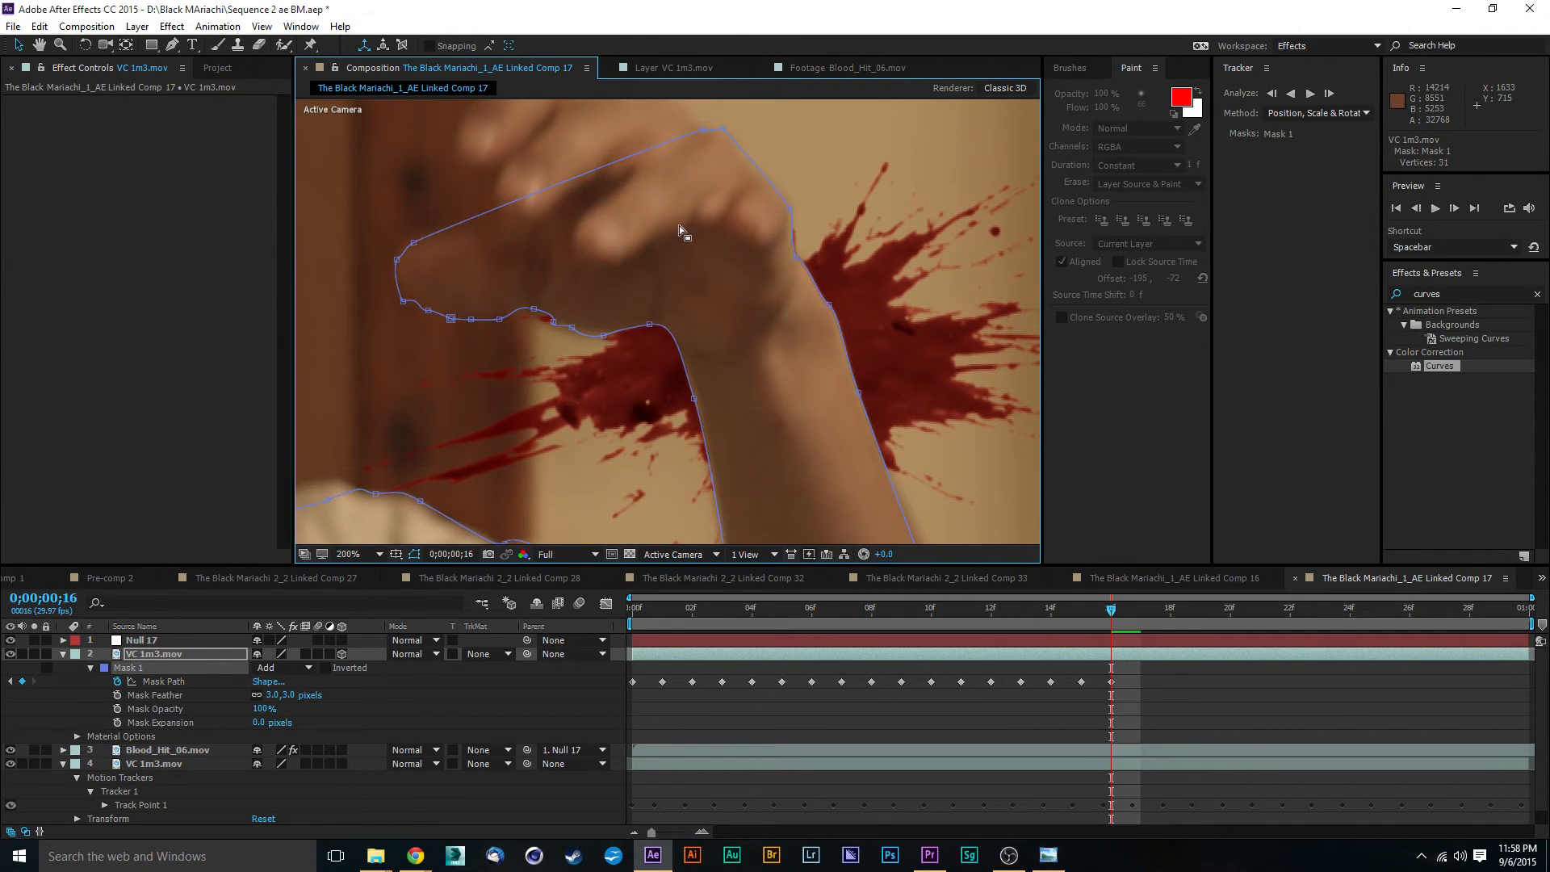
drag(681, 230, 692, 325)
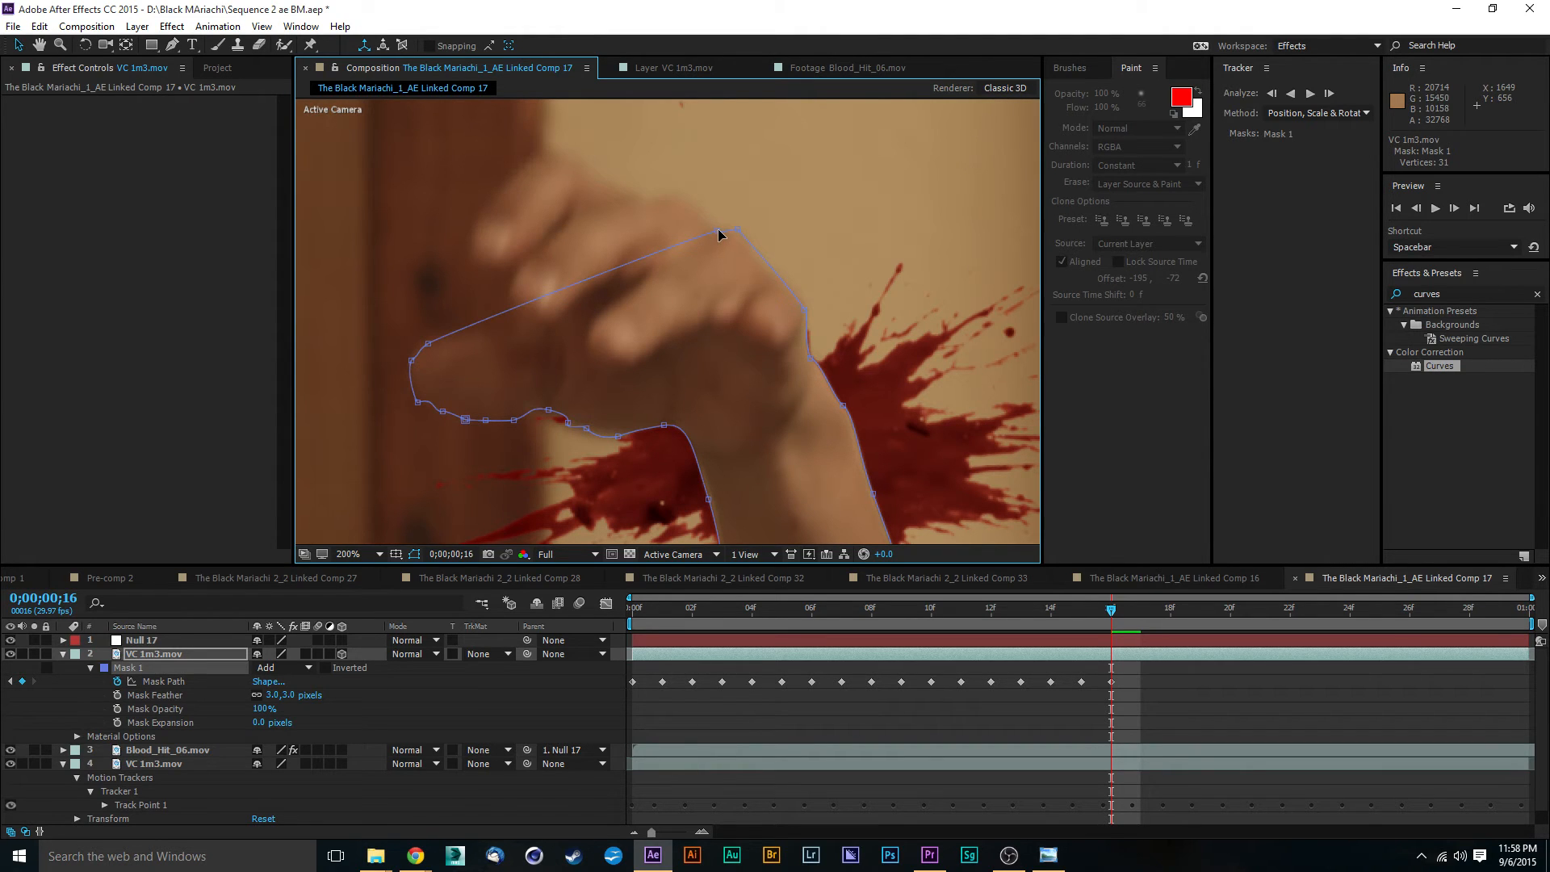
drag(721, 235, 701, 221)
key(comma)
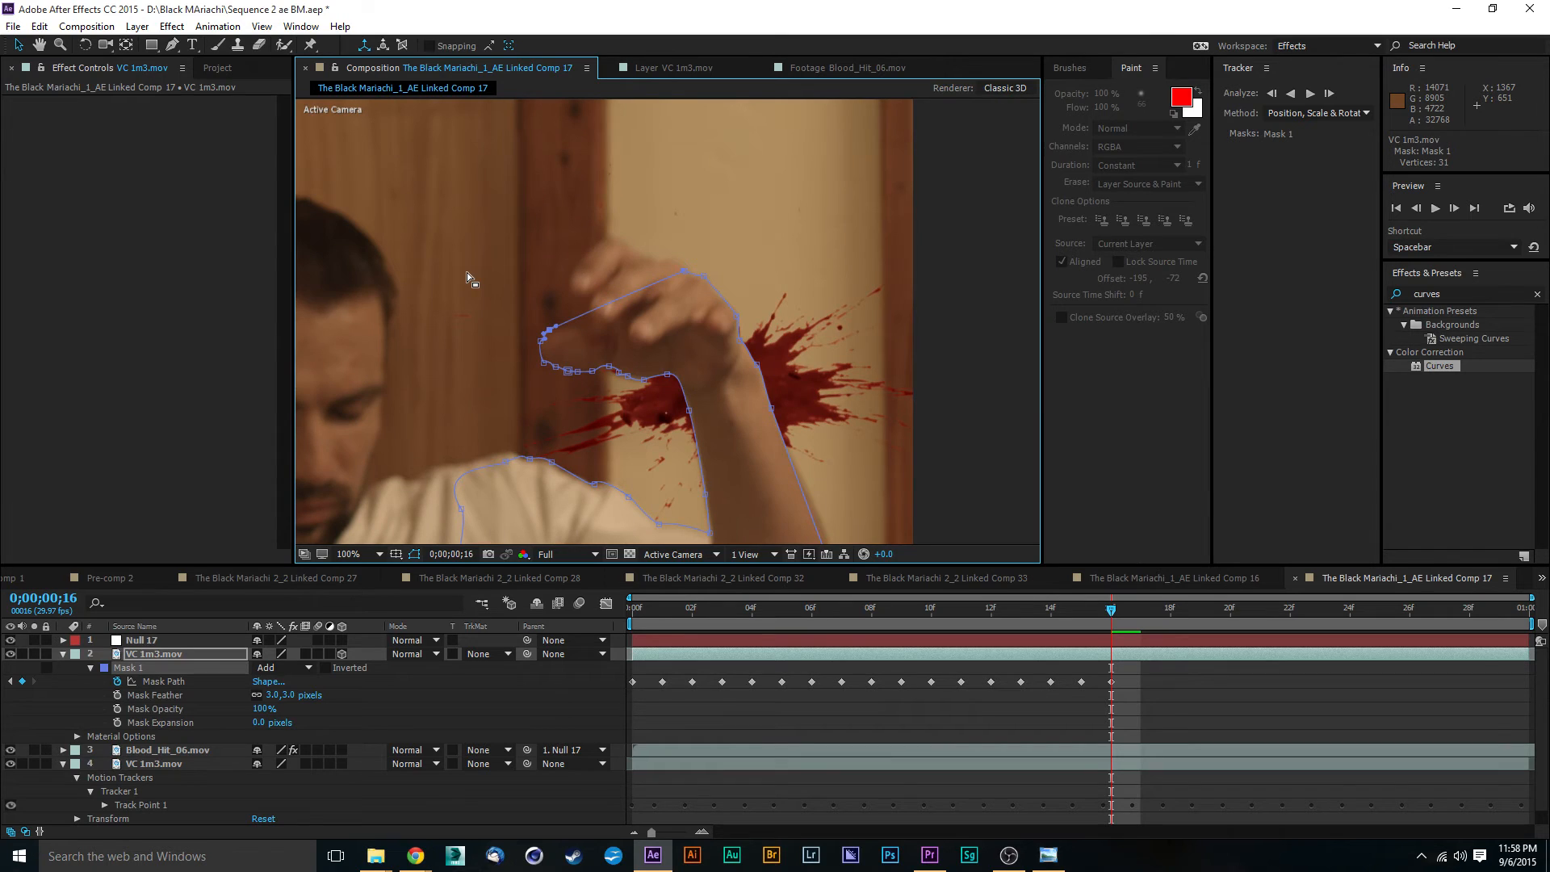
scroll(654, 319, down, 1)
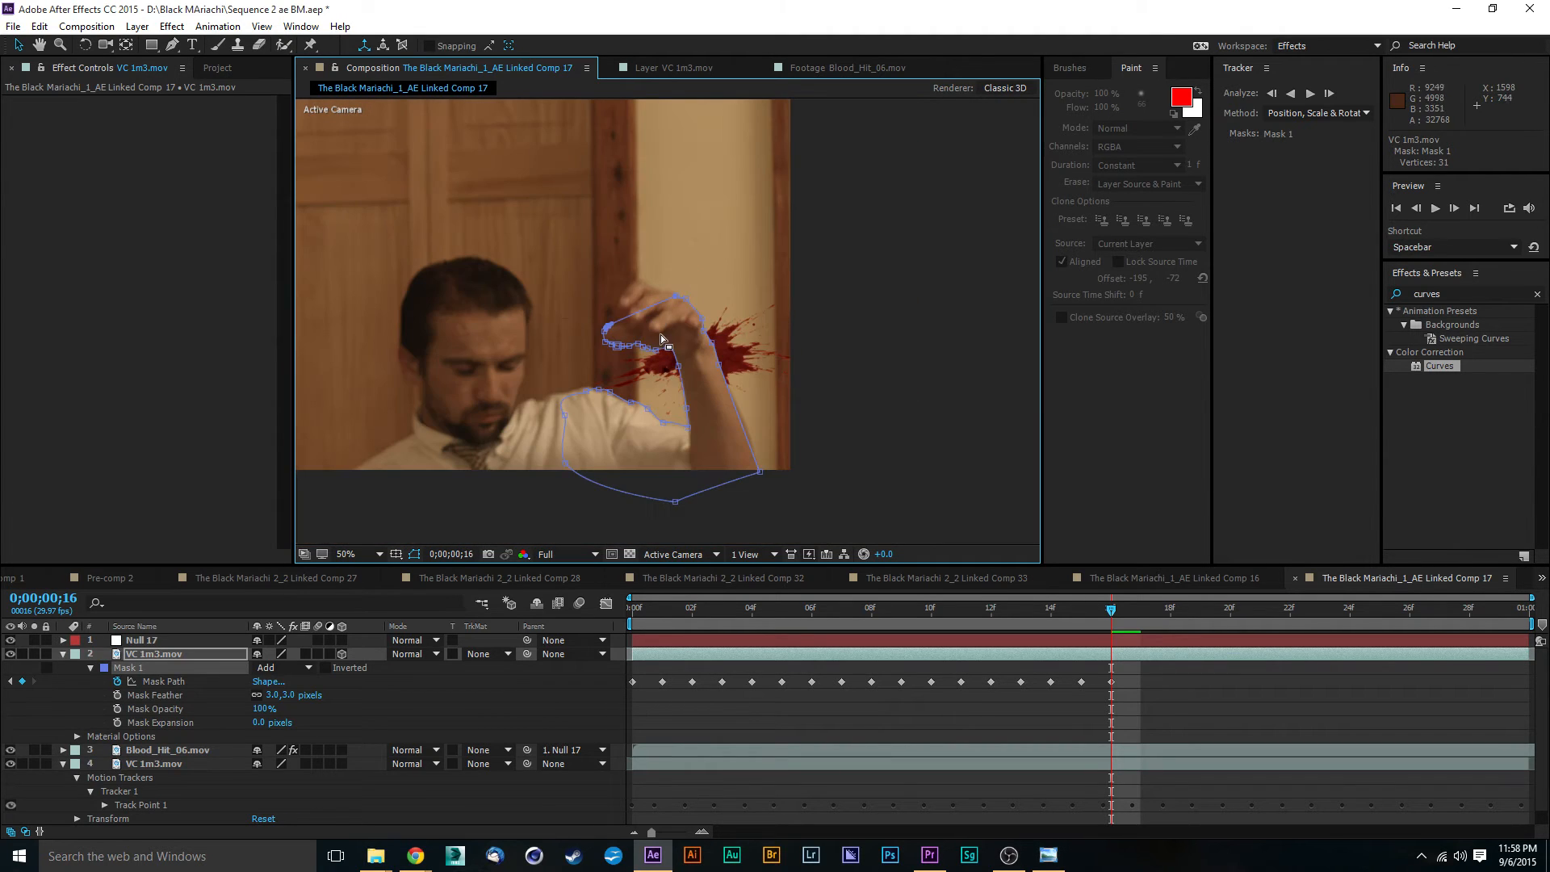
- Advance to 0;00;00;17 and move the upper Mask 1 shirt vertices onto the shoulder's top edge
drag(1113, 612, 1136, 617)
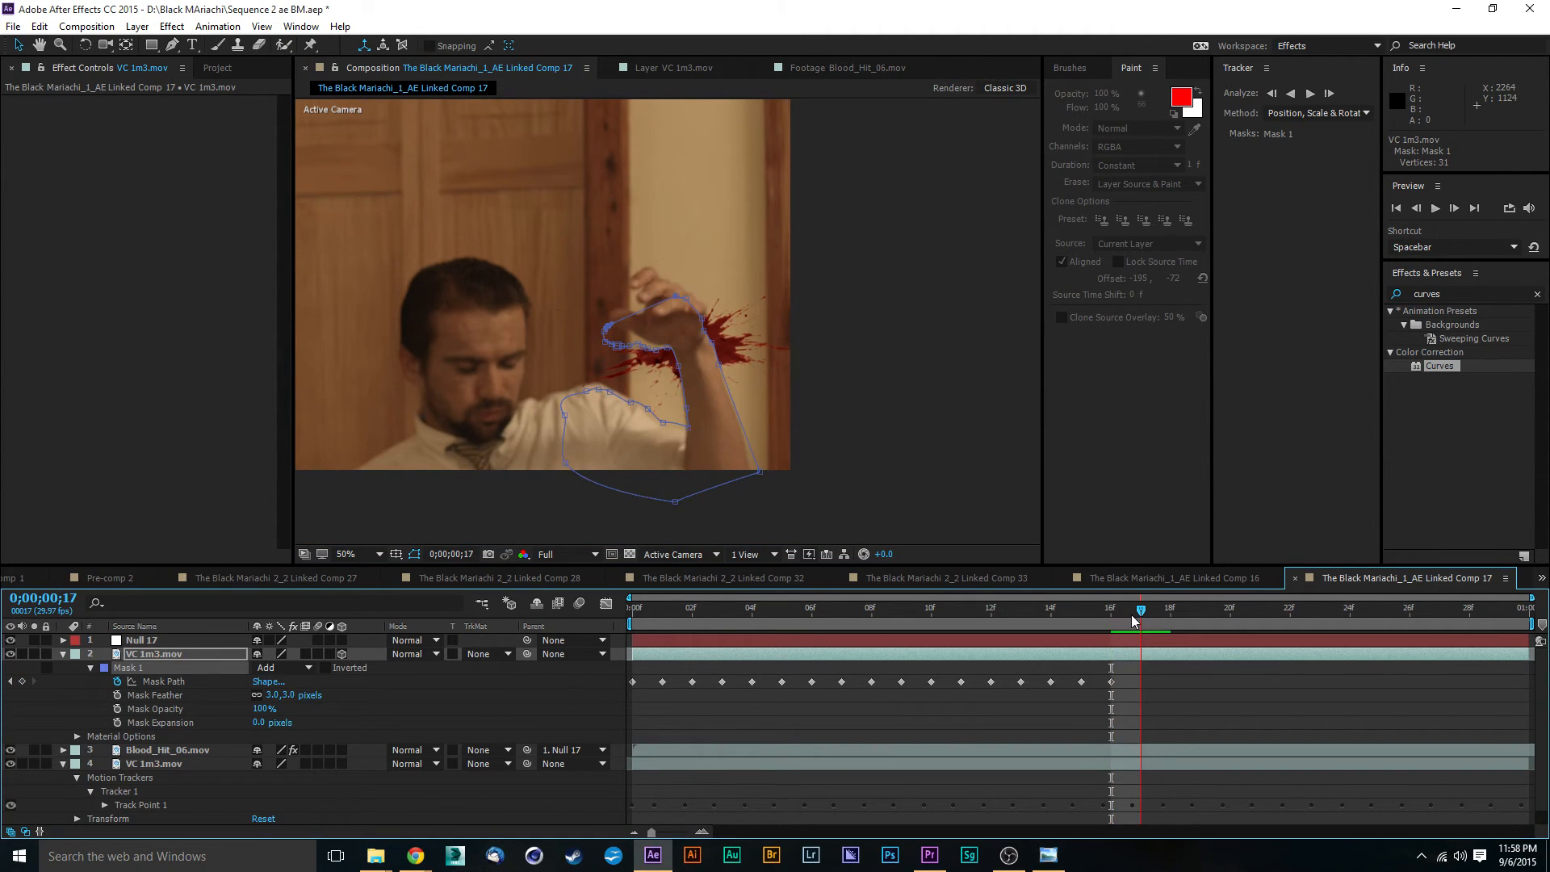
scroll(666, 363, up, 1)
scroll(615, 362, up, 1)
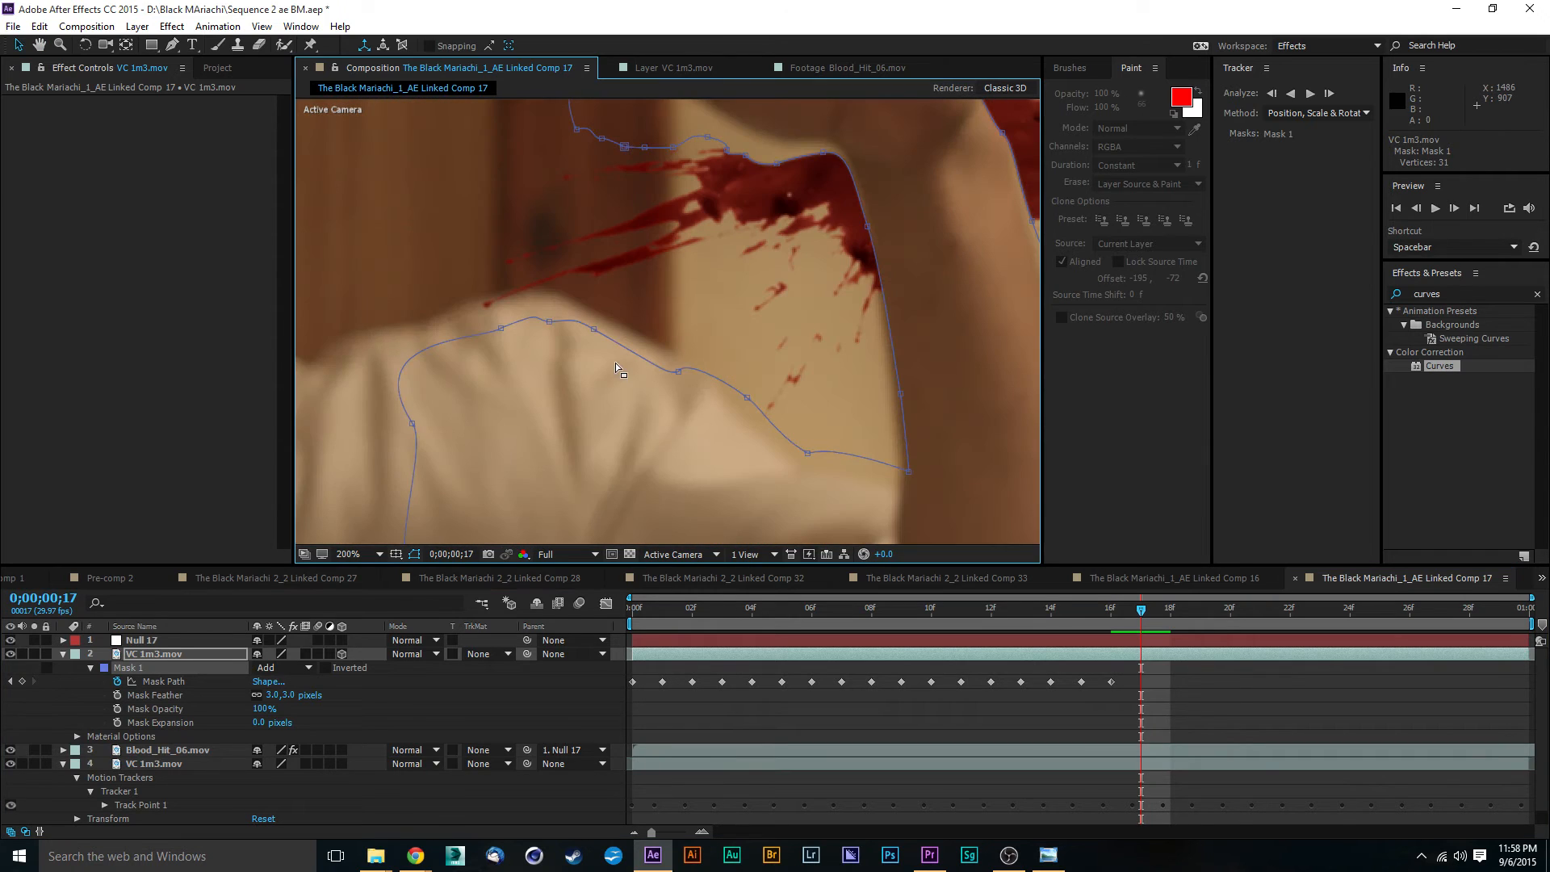
drag(551, 322, 464, 307)
drag(594, 332, 607, 321)
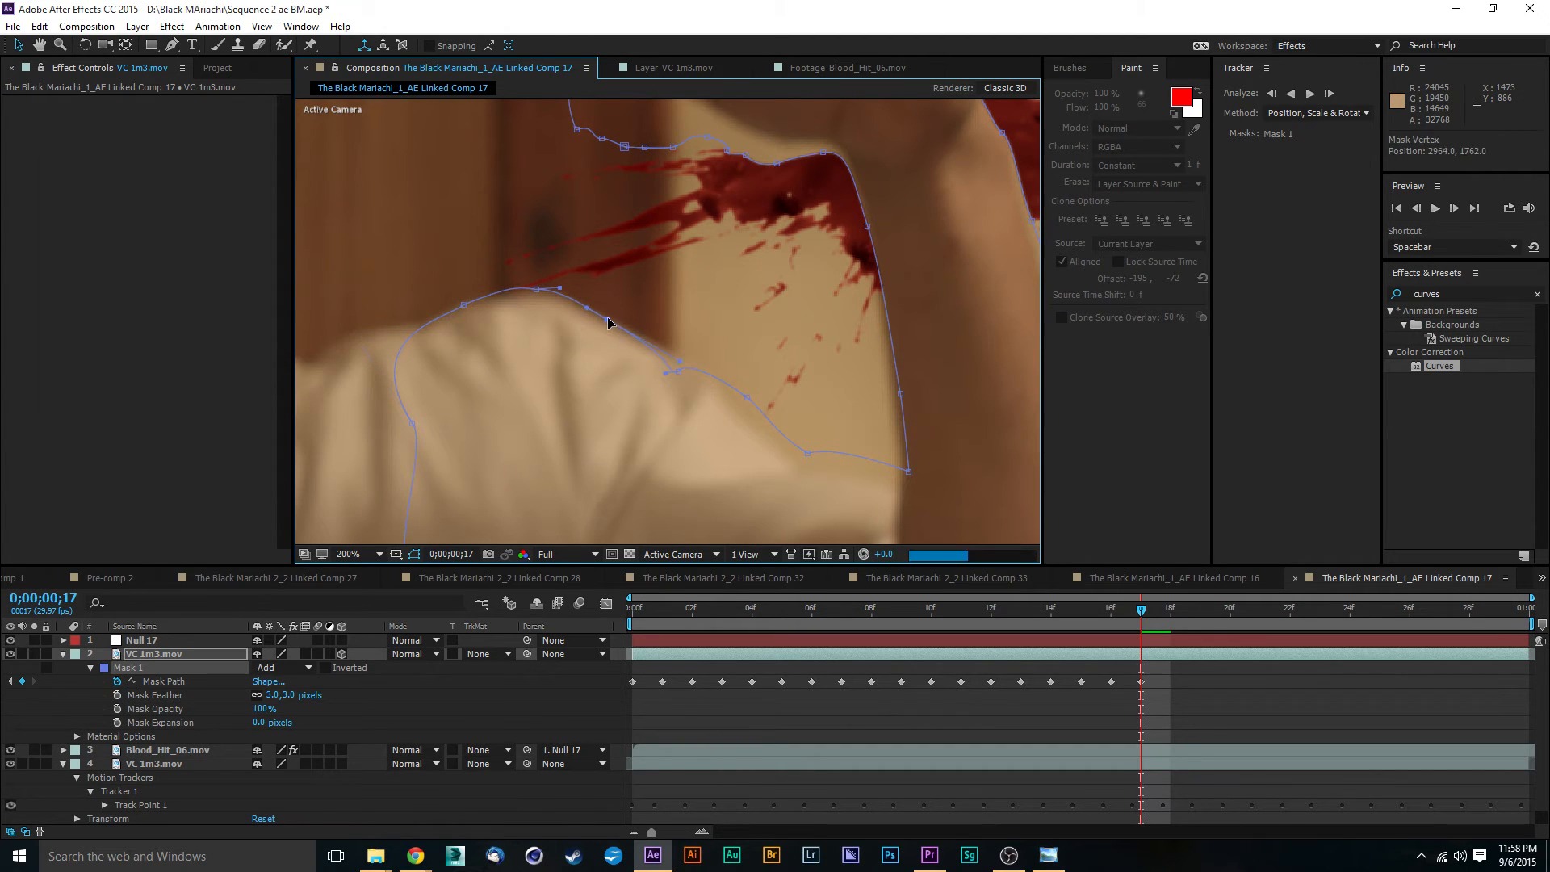
drag(665, 373, 665, 349)
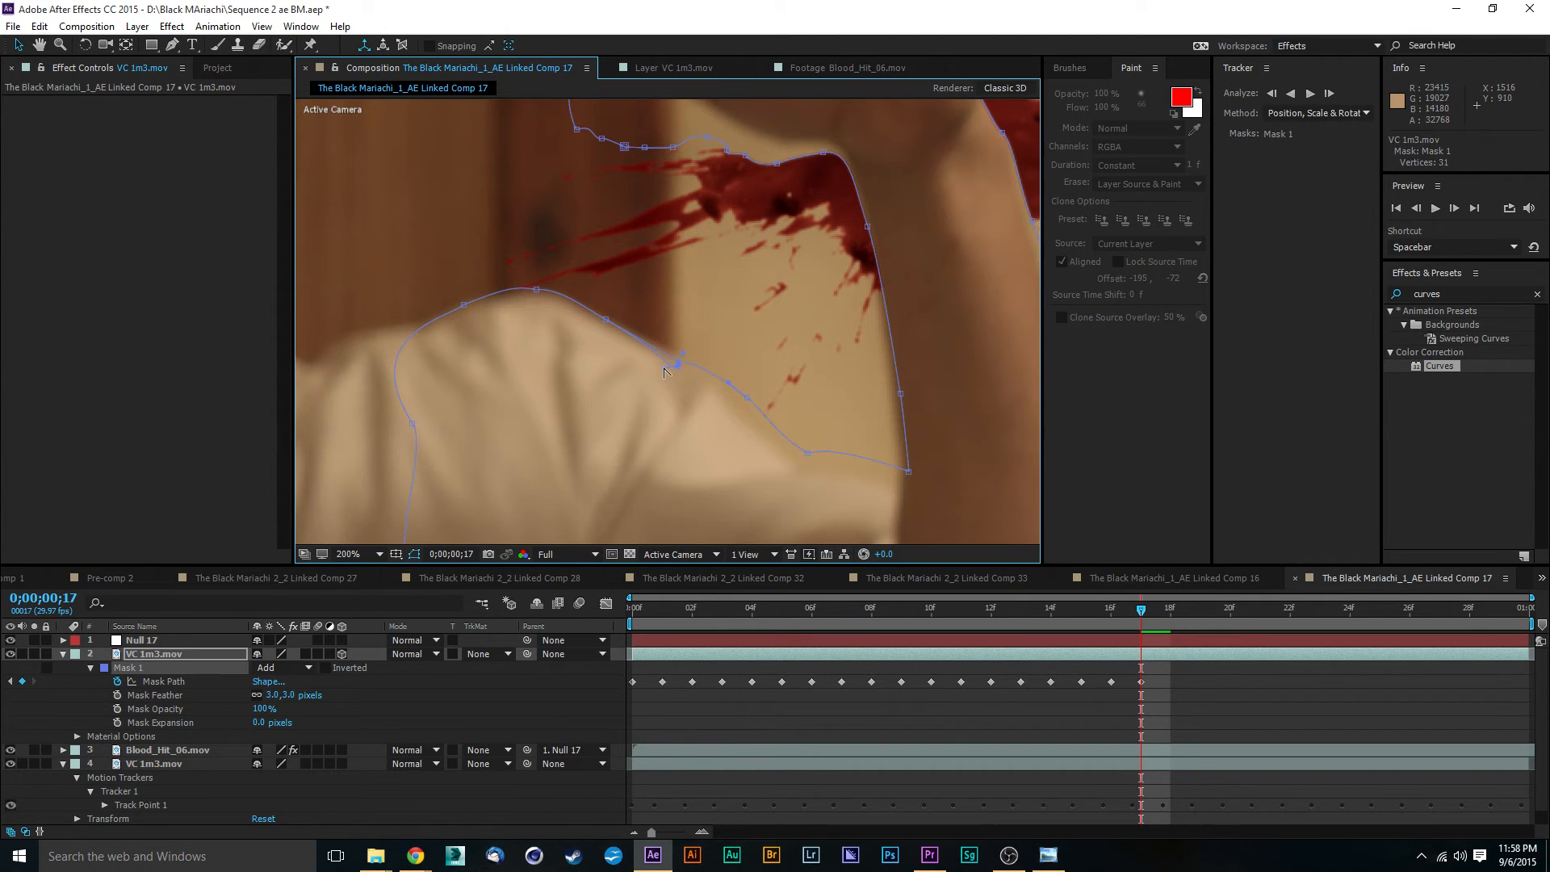
right_click(678, 360)
key(Escape)
- Align the lower sleeve, armpit and inner arm vertices of Mask 1 with the sleeve and arm edges
click(744, 403)
drag(808, 454, 815, 466)
drag(910, 475, 896, 482)
drag(901, 396, 891, 403)
drag(897, 482, 902, 483)
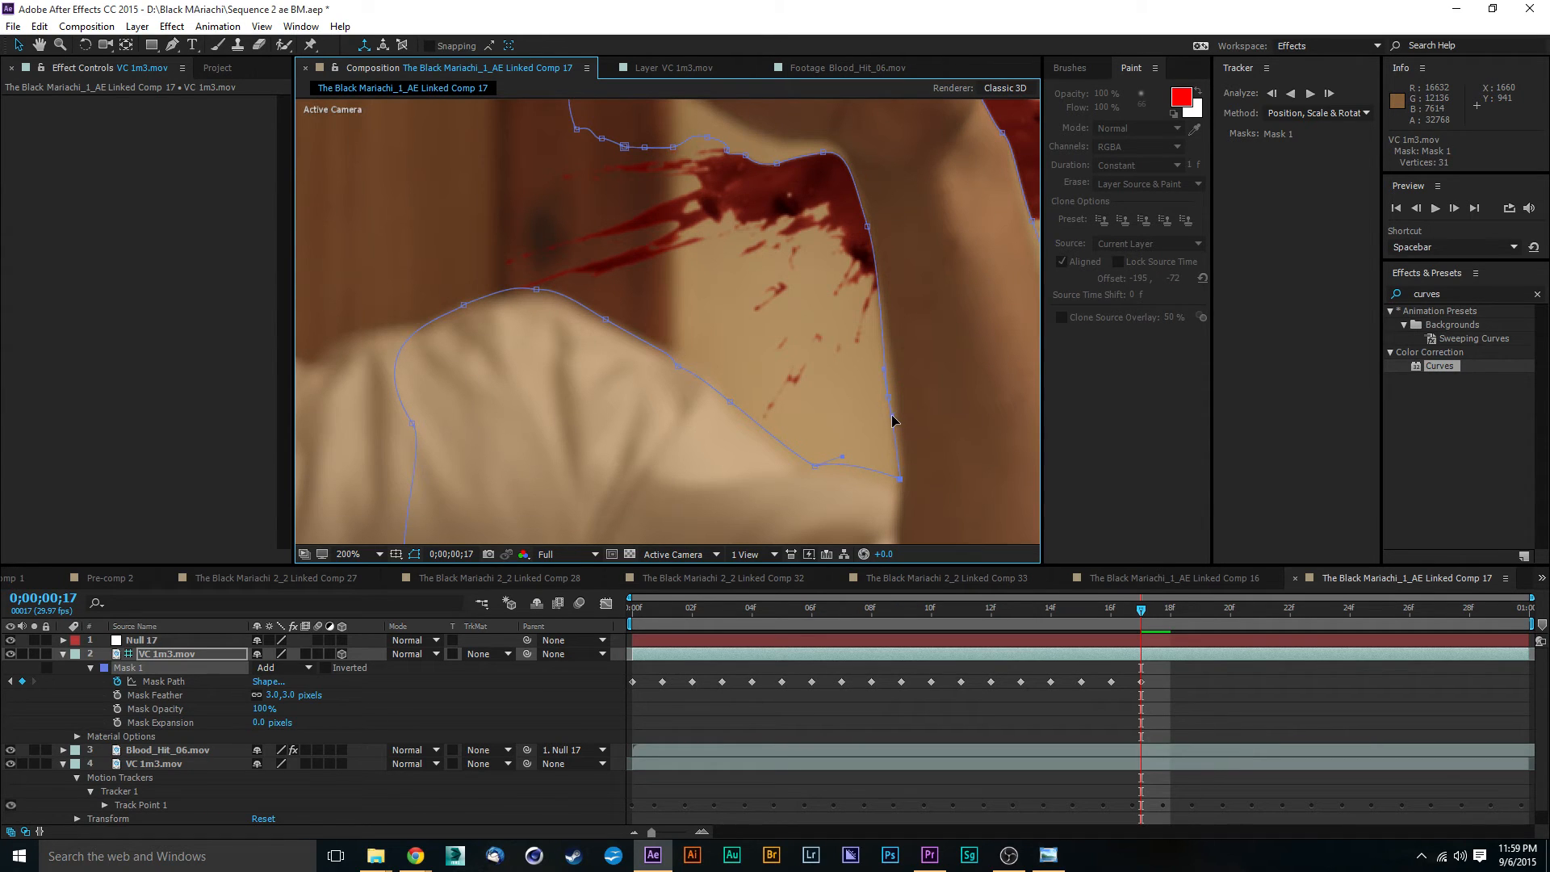
- Fit the Mask 1 vertices to the inner forearm edge and the corner where the wrist meets the palm
drag(892, 416, 894, 417)
drag(868, 227, 734, 267)
scroll(888, 167, up, 1)
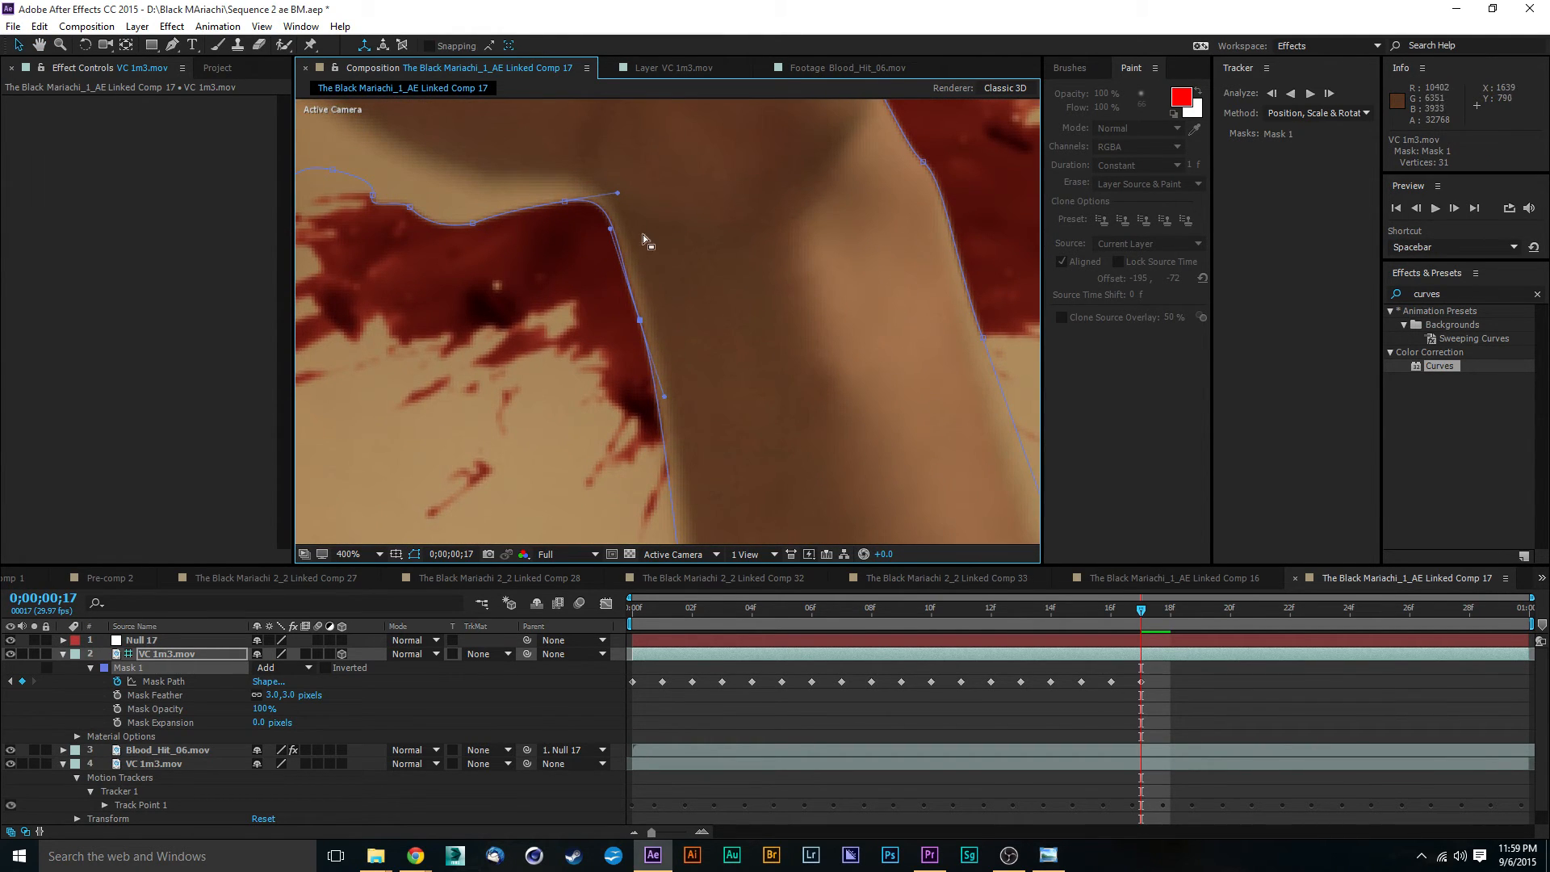
drag(640, 320, 643, 312)
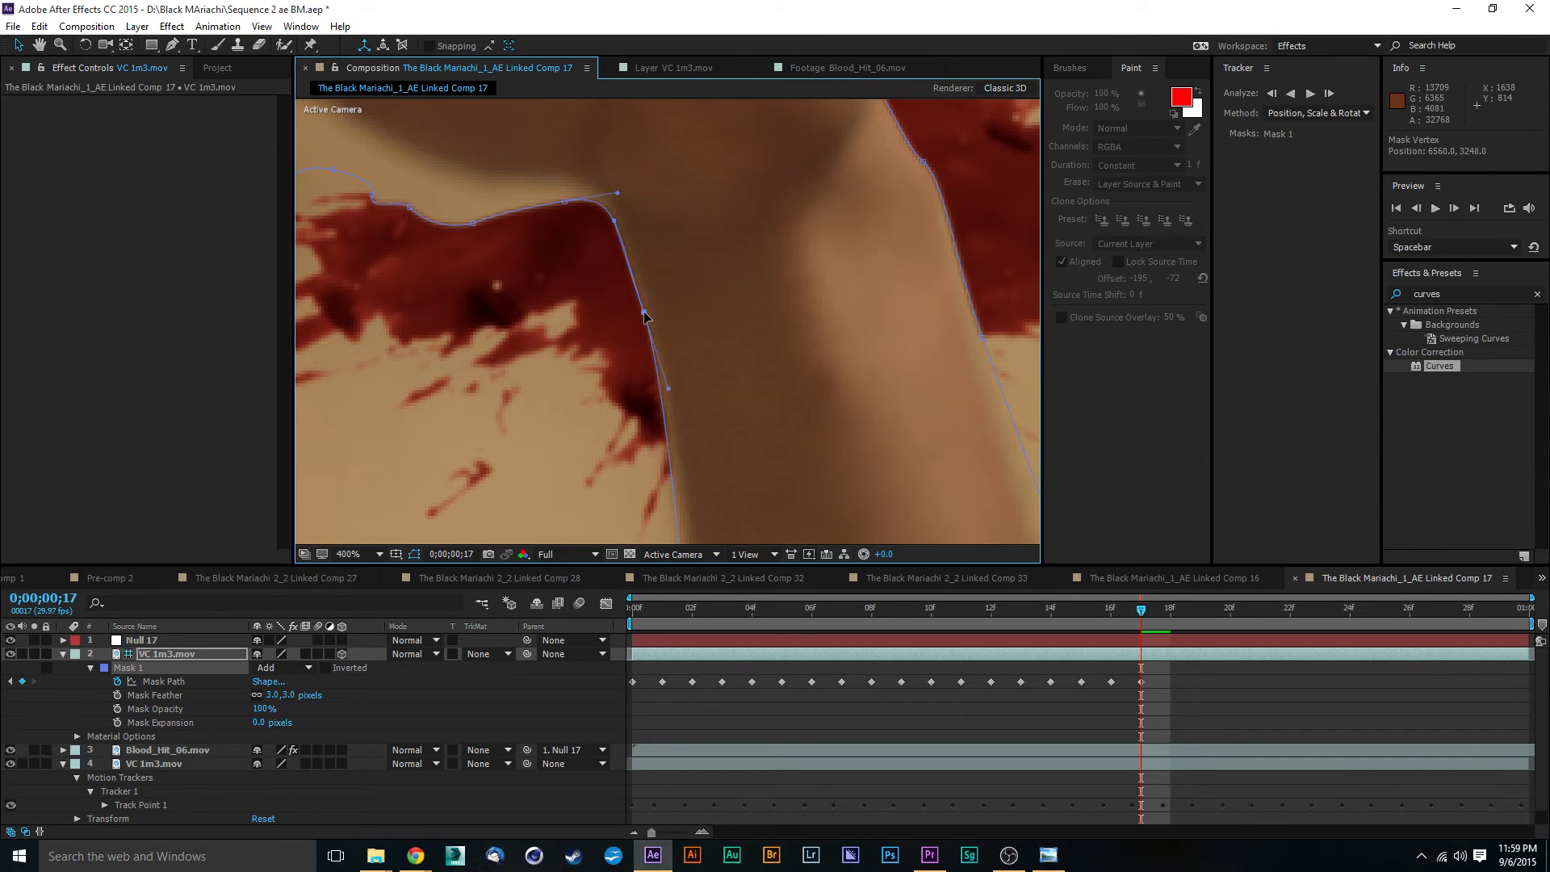
key(space)
drag(730, 290, 757, 354)
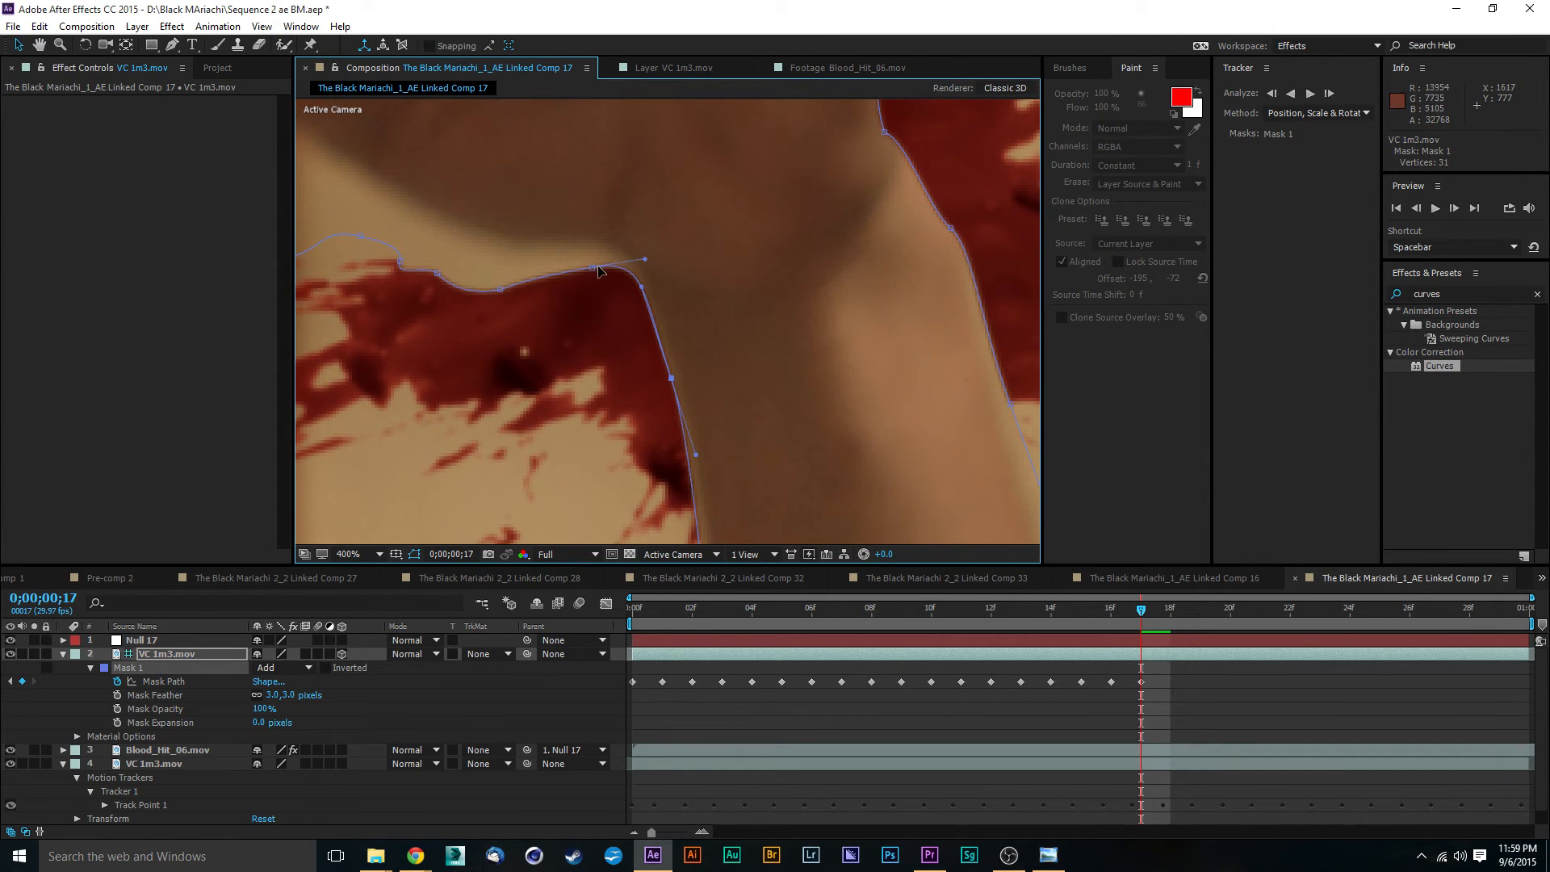
drag(592, 272, 586, 253)
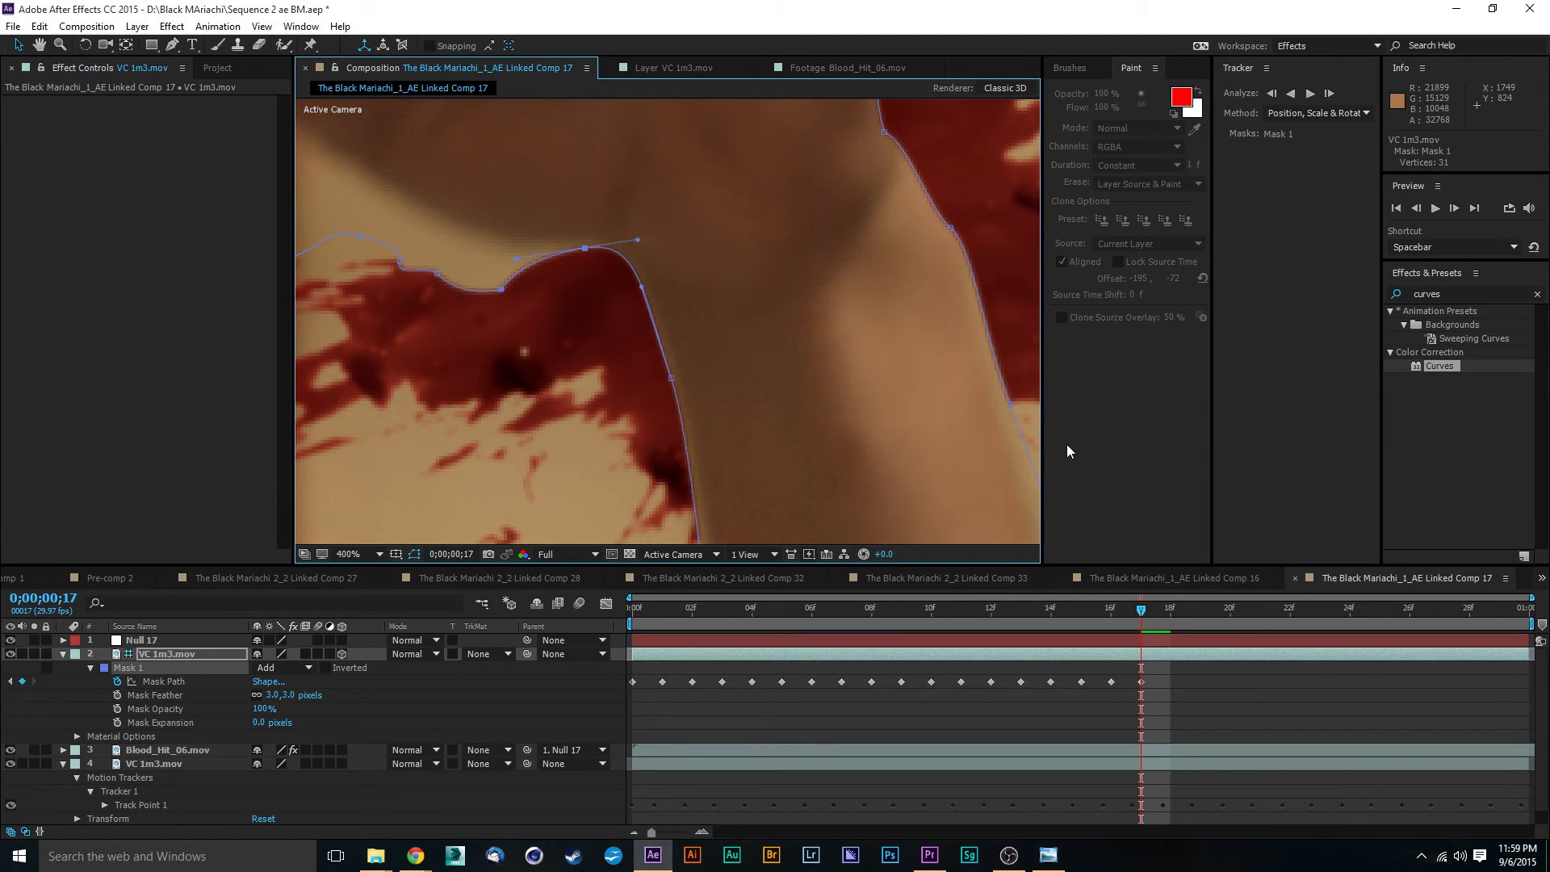
- Move the Mask 1 vertices beneath the palm up onto the hand's lower edge, from the wrist toward the thumb
drag(727, 237, 979, 263)
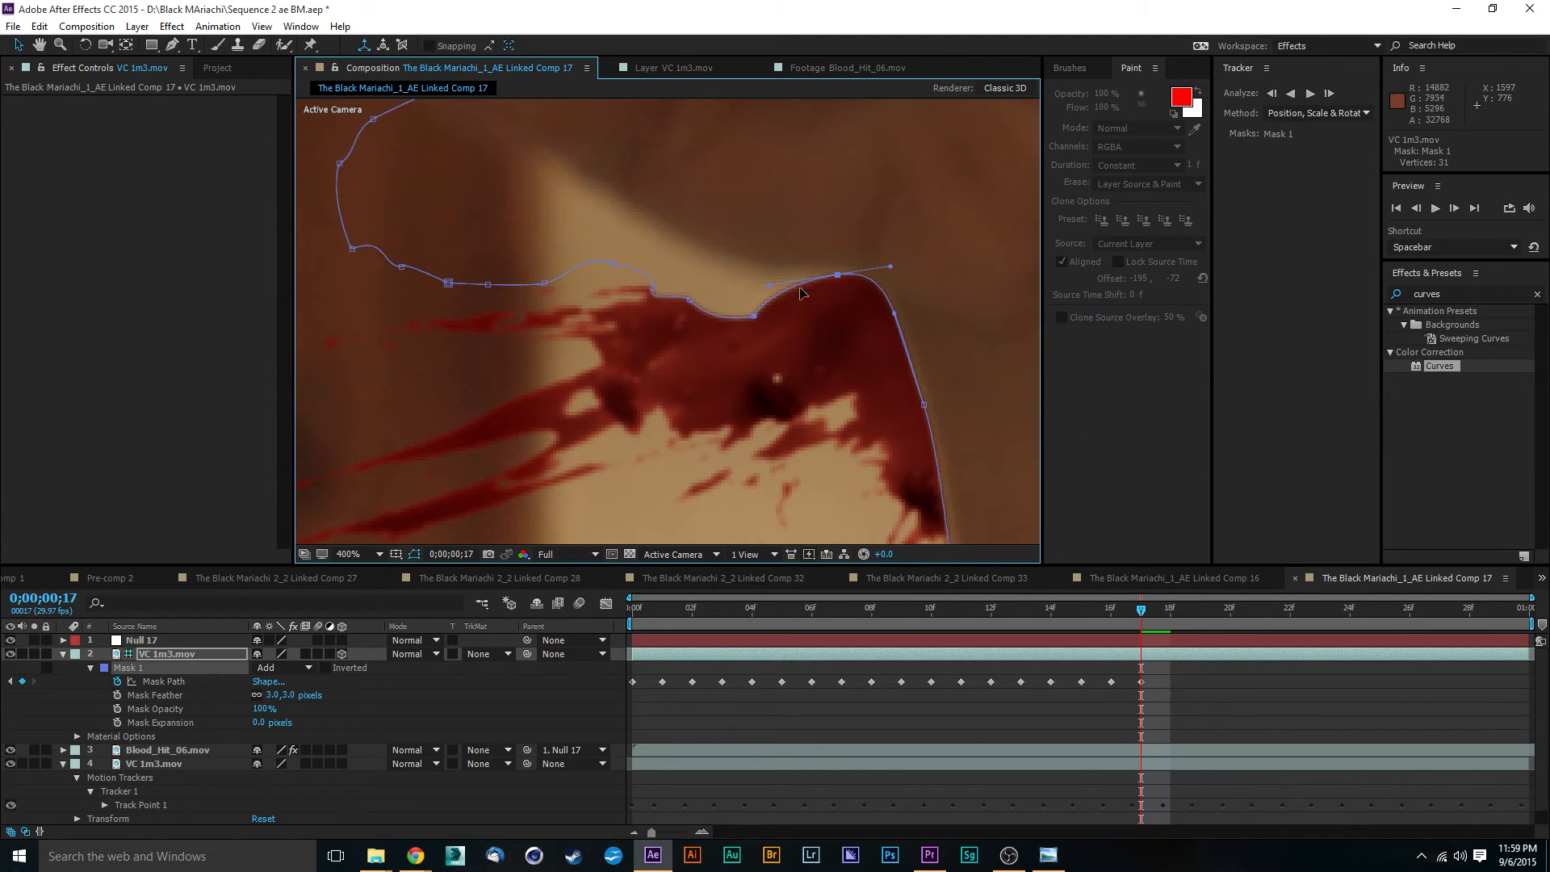
drag(755, 317, 838, 272)
key(ctrl+z)
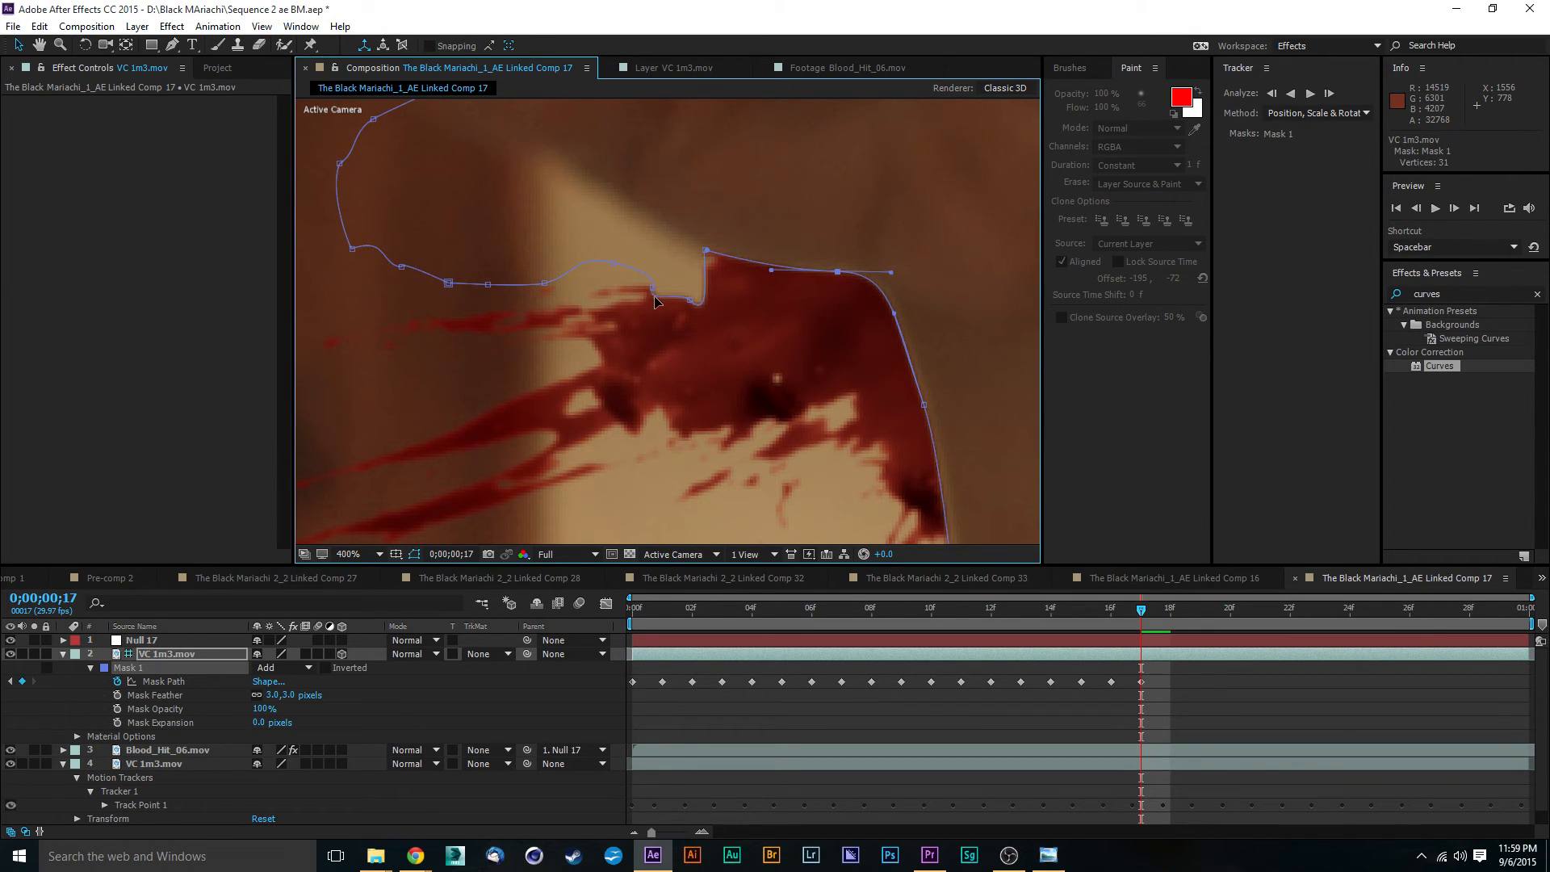
drag(690, 300, 571, 167)
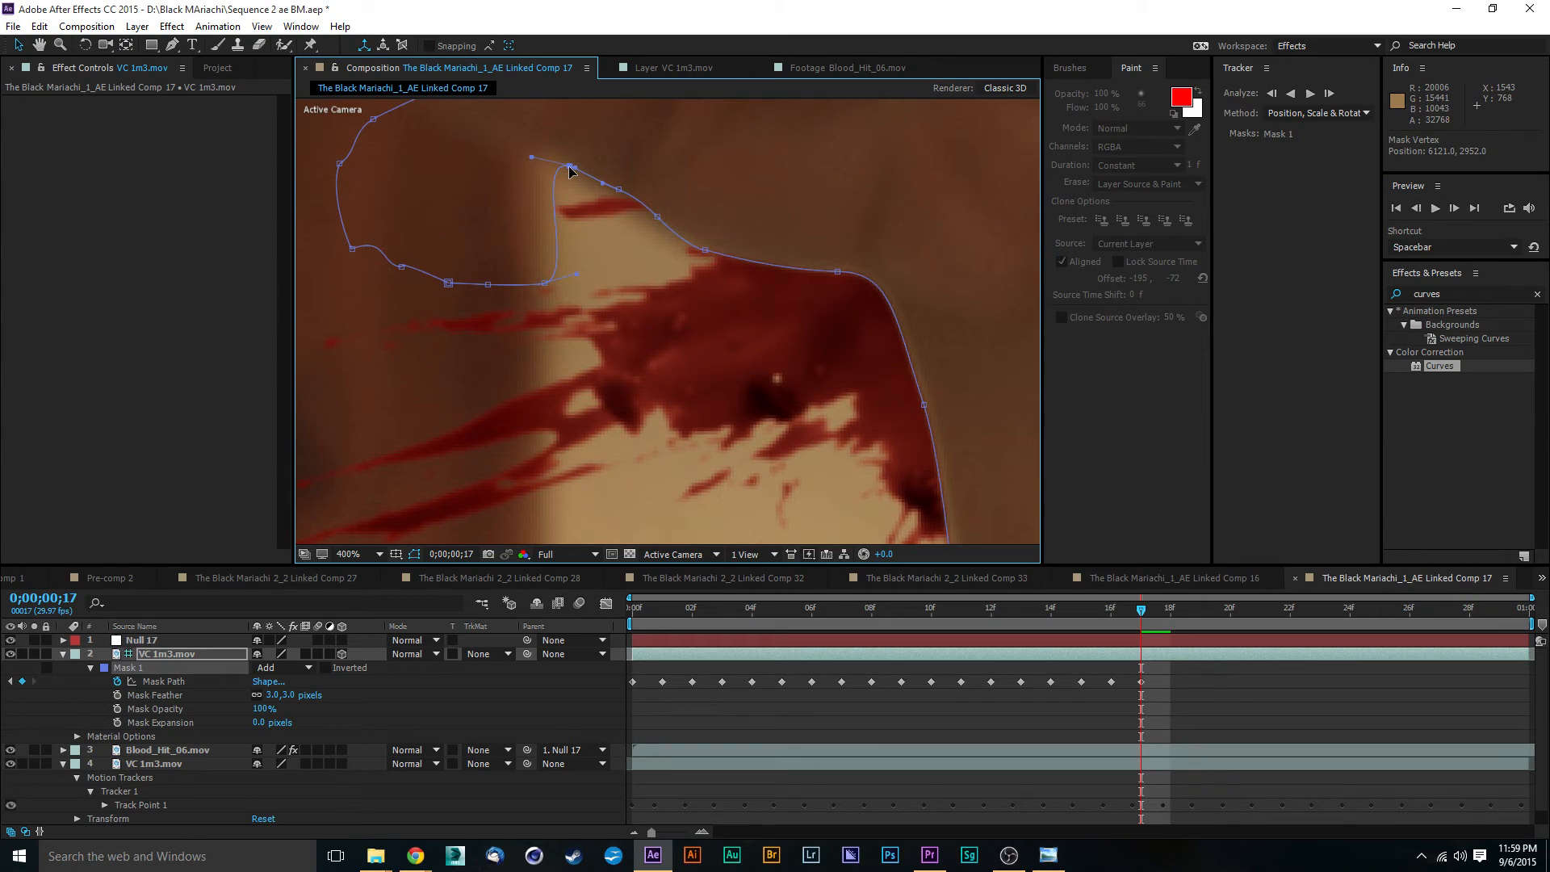
drag(545, 283, 537, 147)
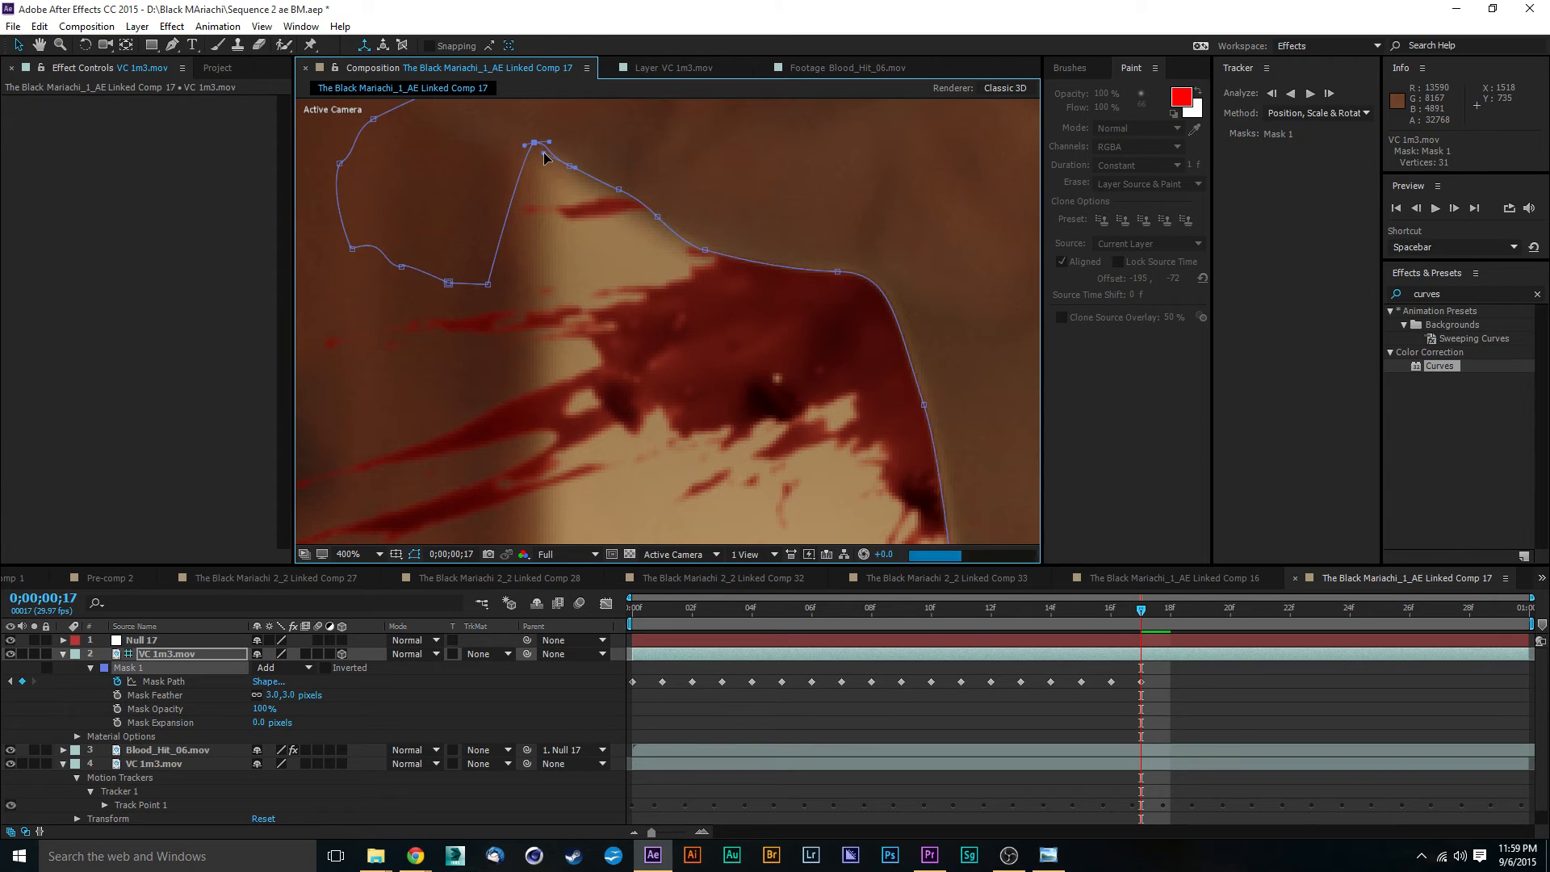
- Reshape the thumb end of Mask 1 by moving its vertices around the thumb tip and along its underside
drag(584, 210, 758, 382)
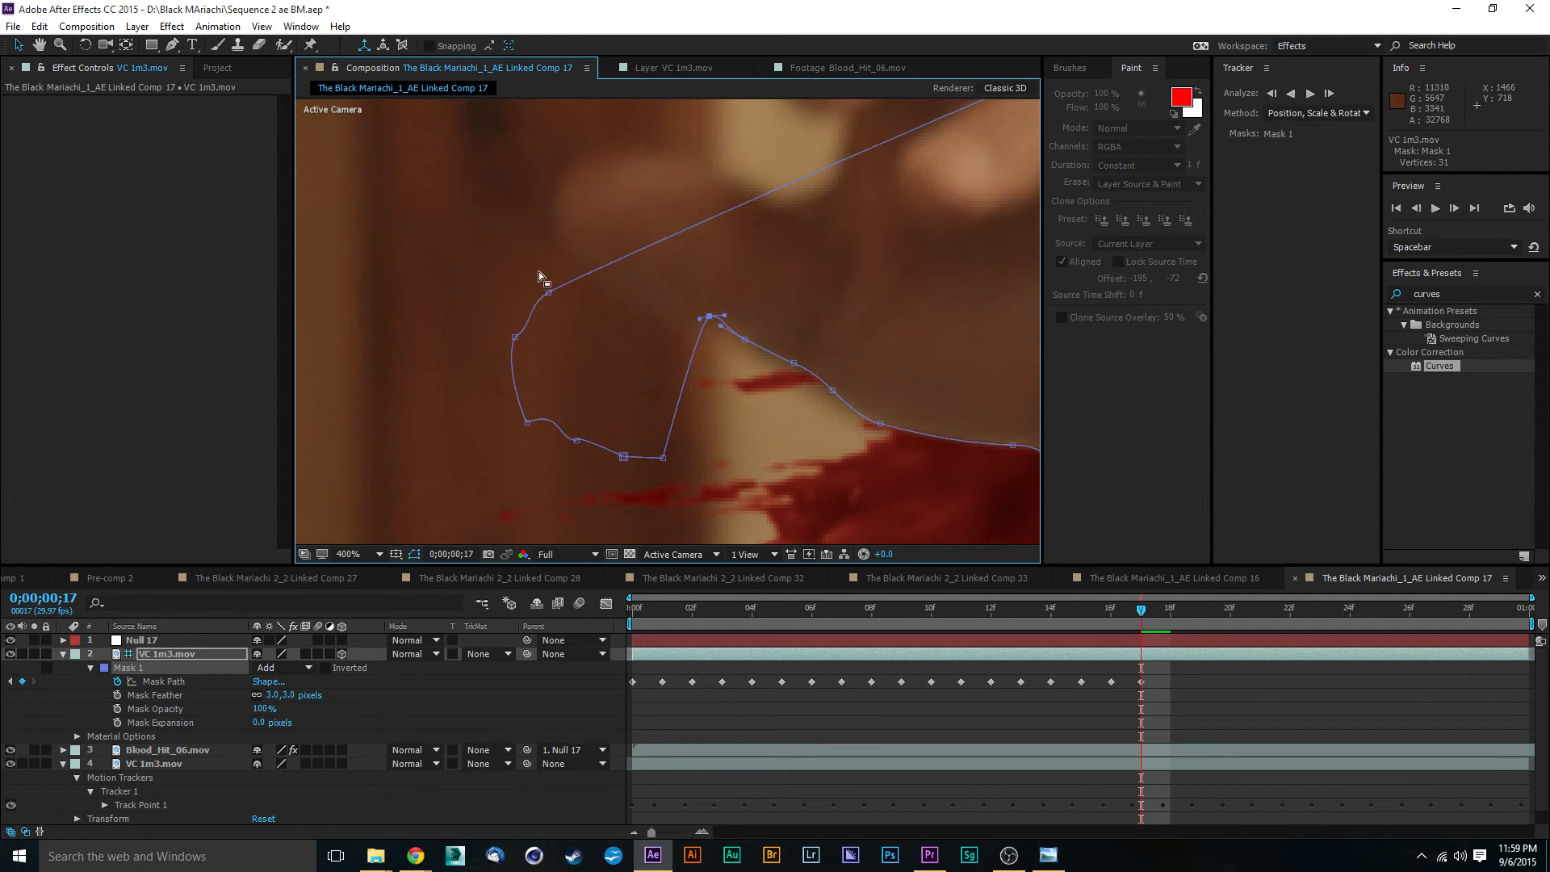
drag(547, 293, 595, 168)
drag(516, 338, 551, 189)
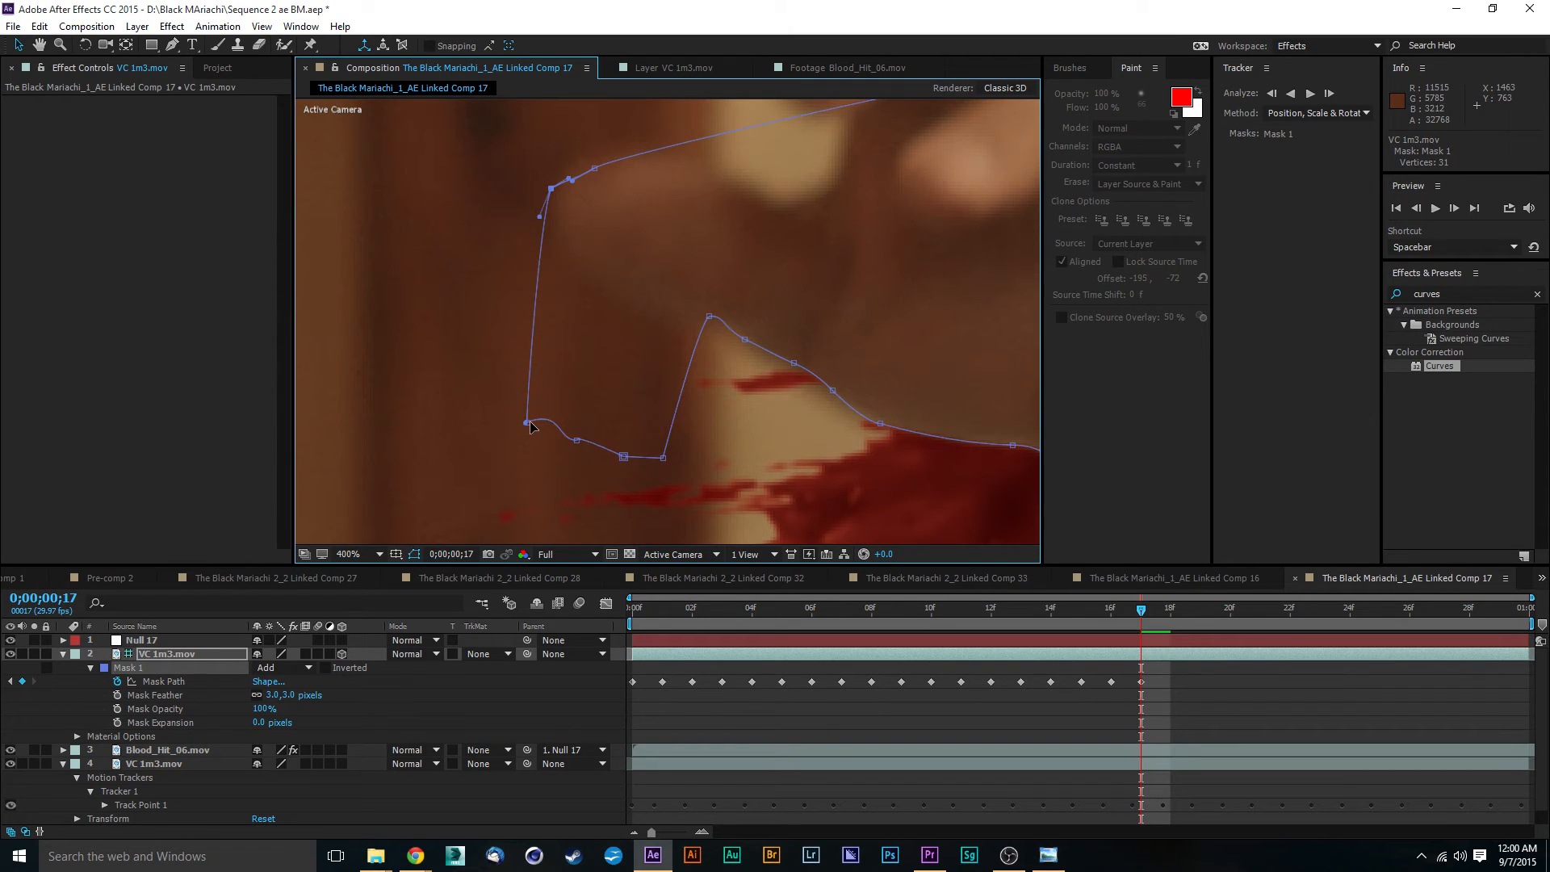
drag(527, 422, 567, 252)
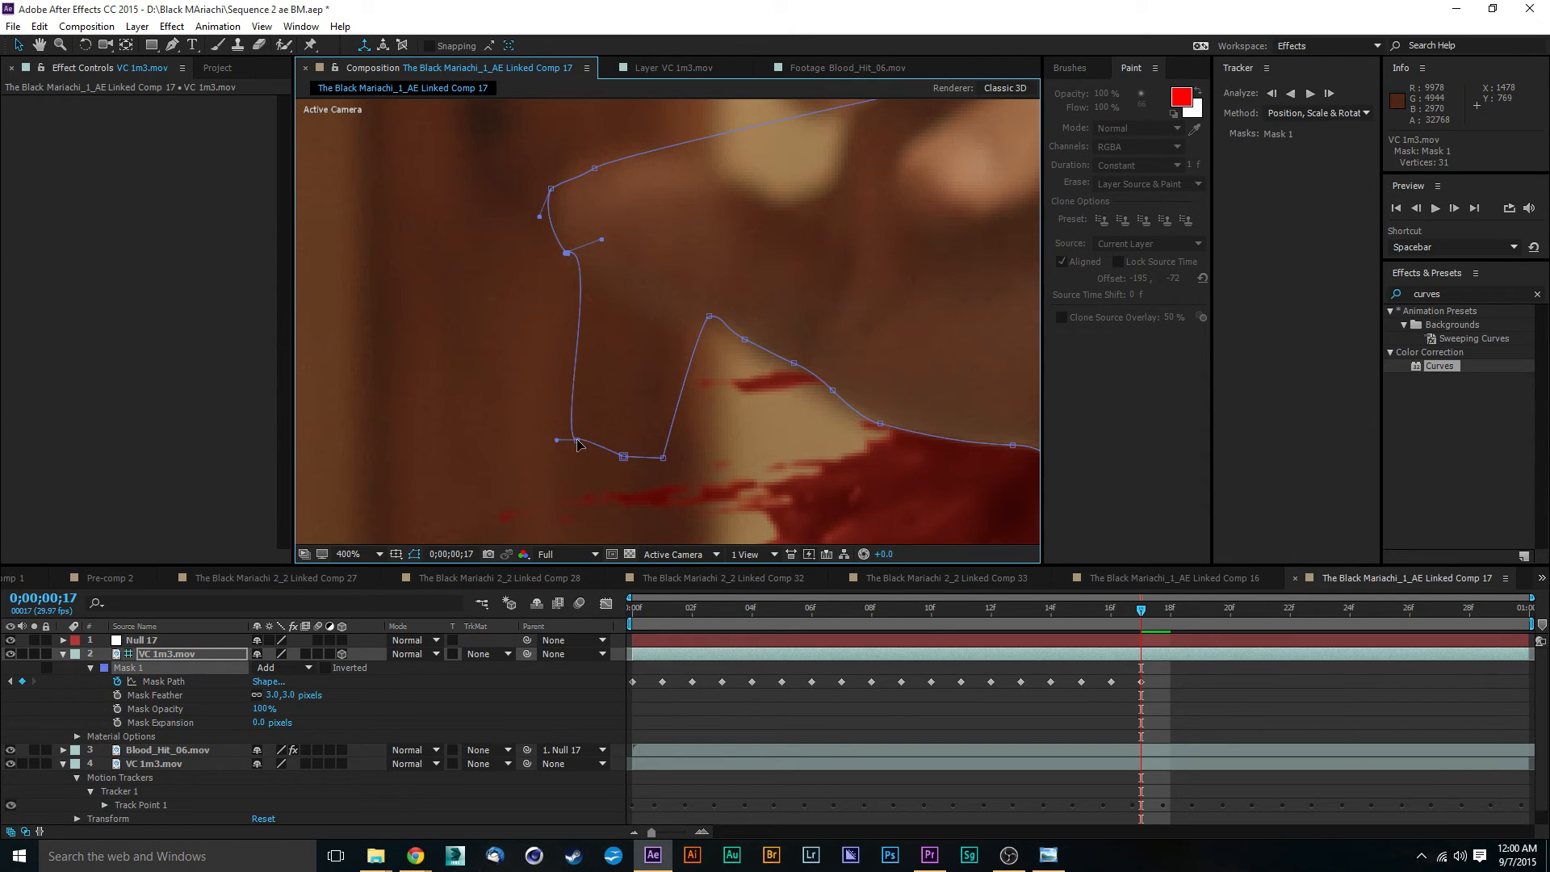
drag(577, 442, 631, 306)
drag(605, 244, 642, 307)
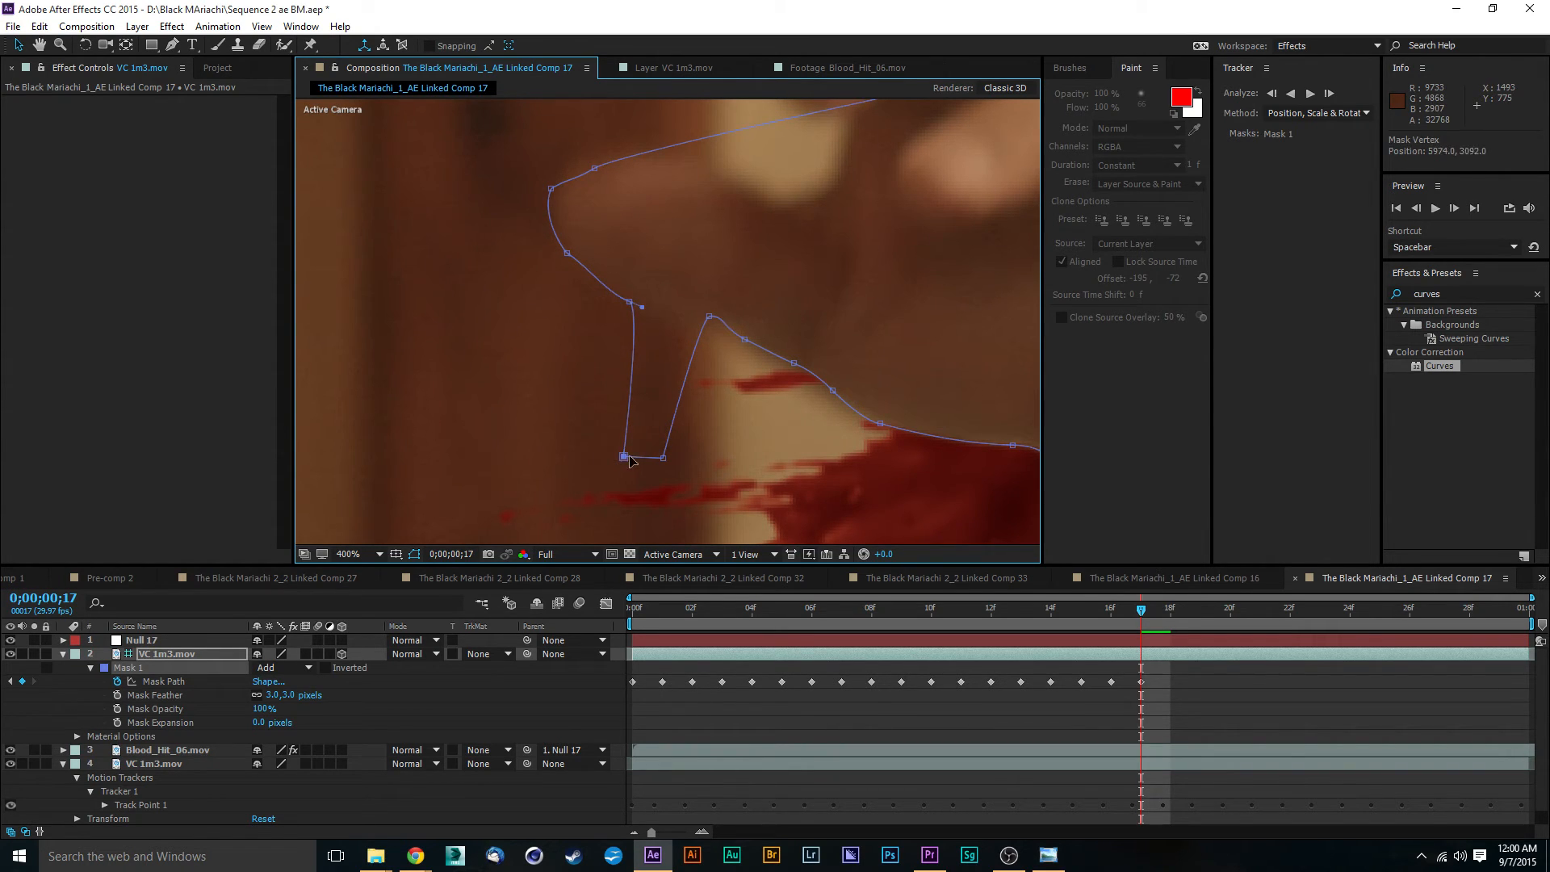
drag(624, 457, 626, 292)
drag(664, 462, 670, 299)
- Move the Mask 1 vertices on the back of the hand onto the knuckle outline and the upper fingers
drag(847, 273, 627, 340)
key(comma)
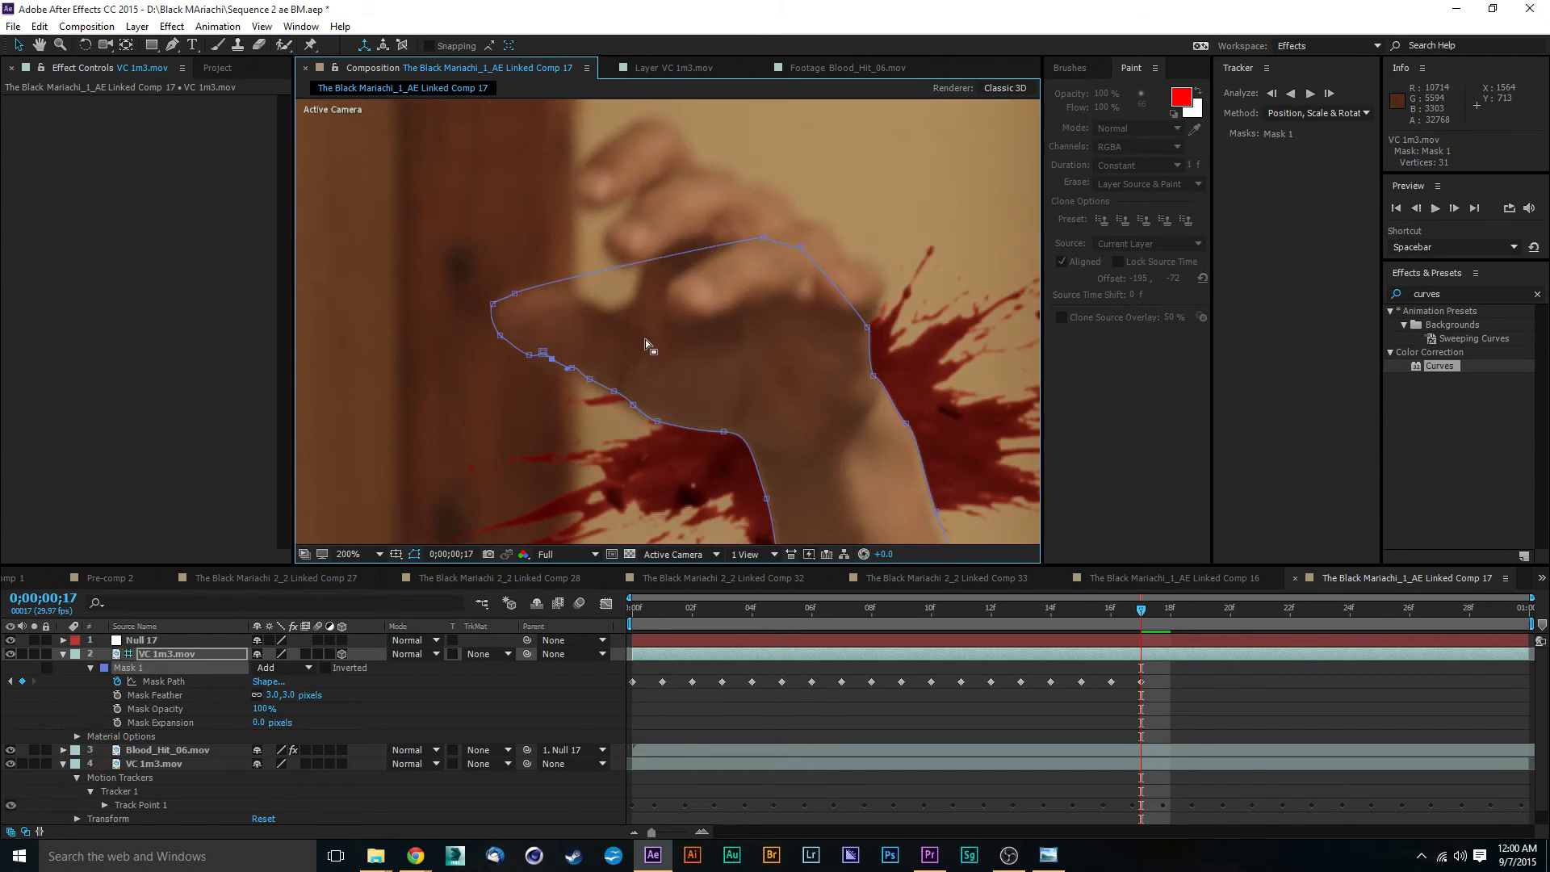
scroll(837, 405, down, 1)
drag(737, 406, 570, 341)
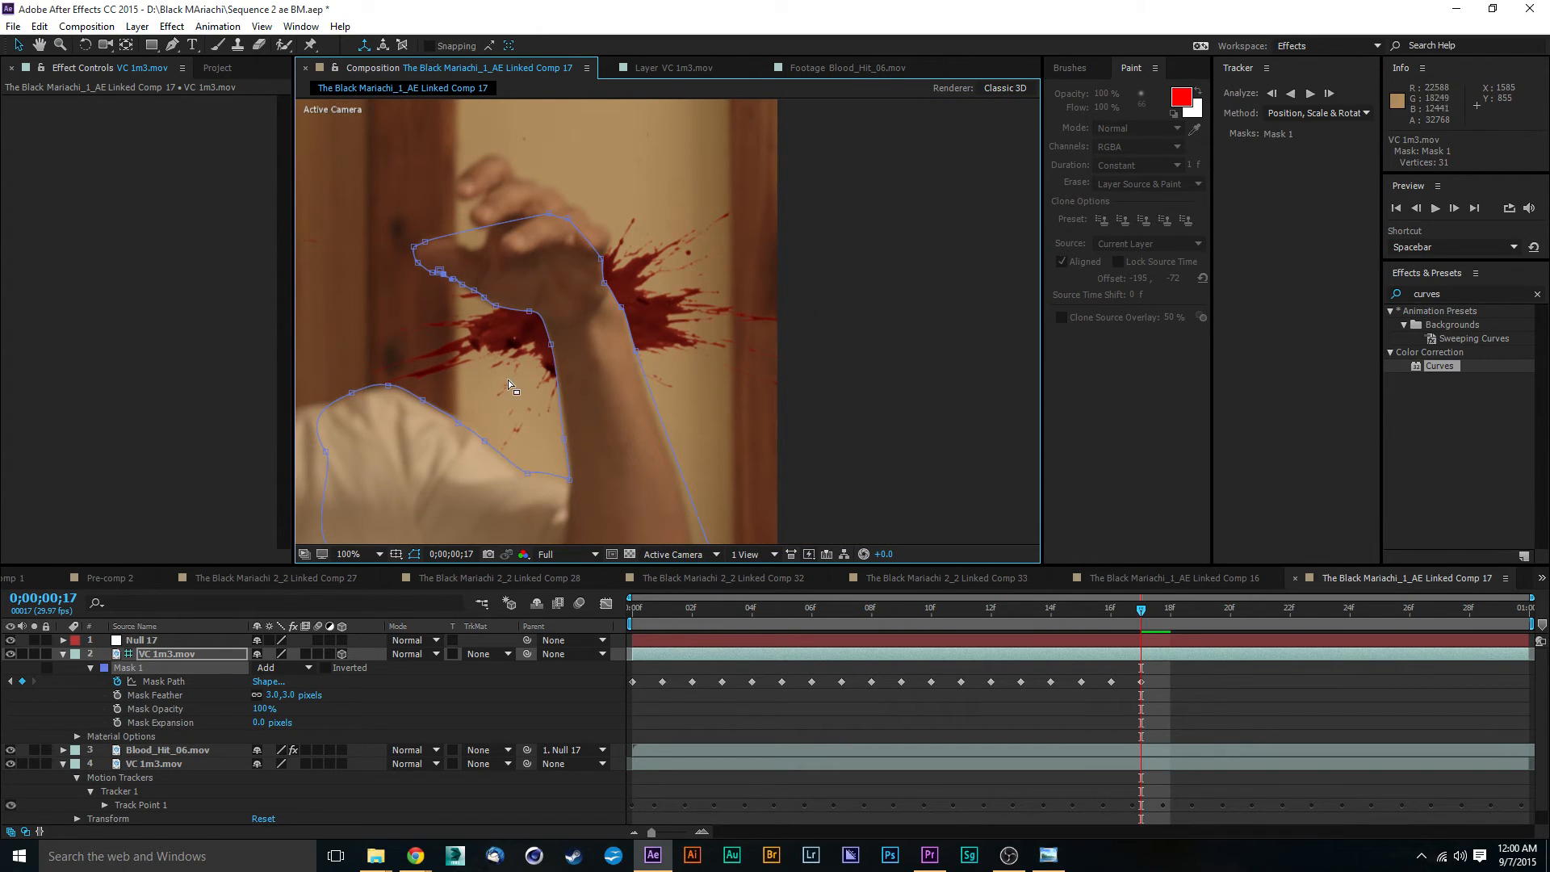
key(comma)
scroll(514, 353, up, 1)
drag(529, 356, 603, 346)
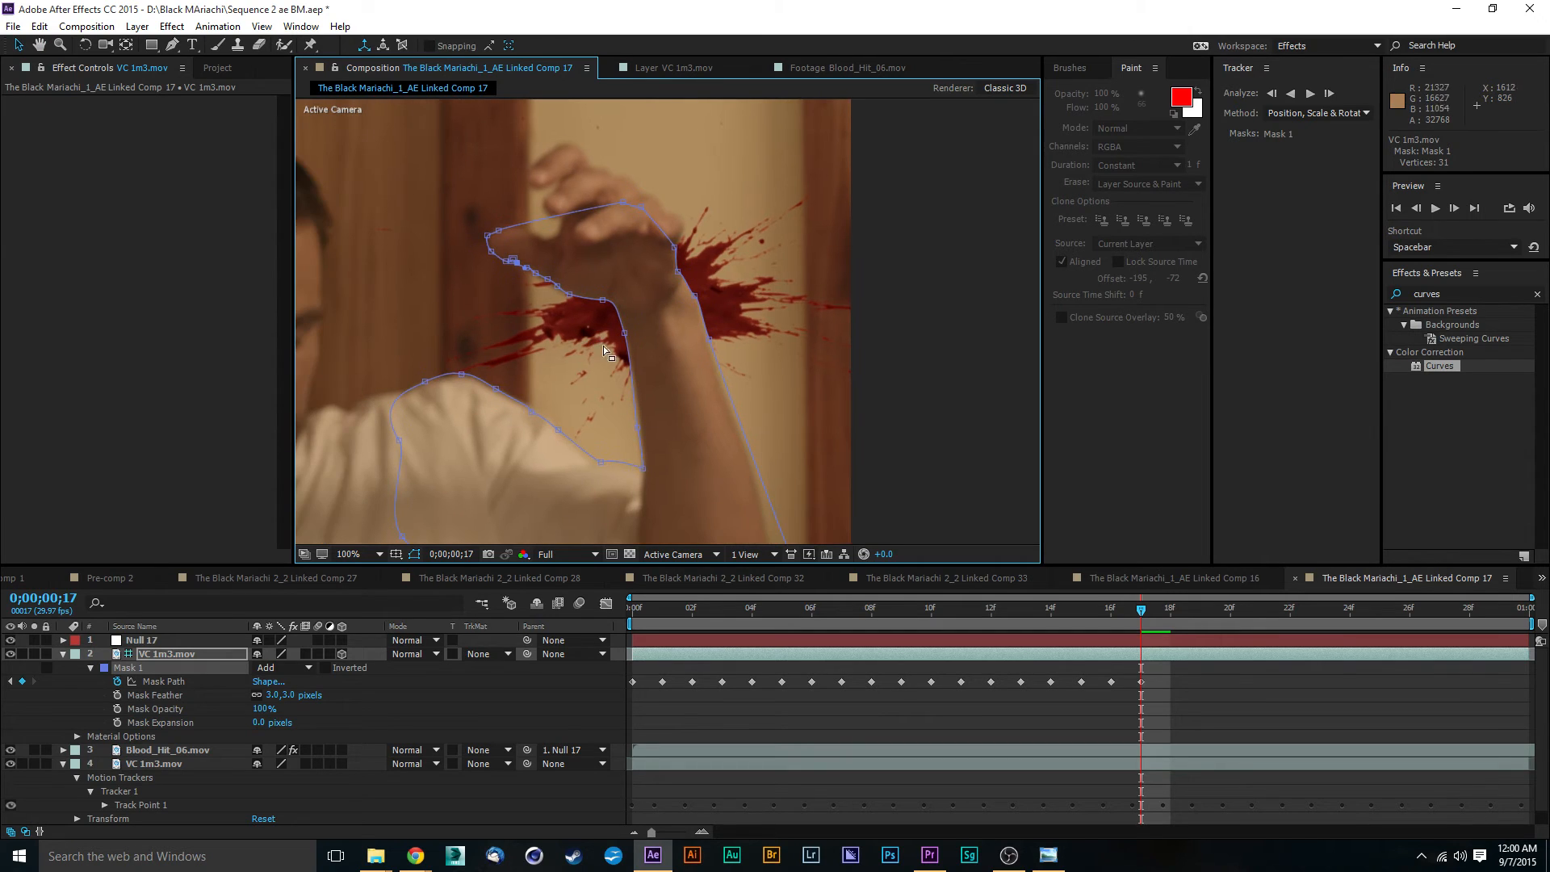
scroll(643, 339, up, 1)
drag(664, 284, 664, 384)
scroll(623, 234, up, 1)
click(487, 147)
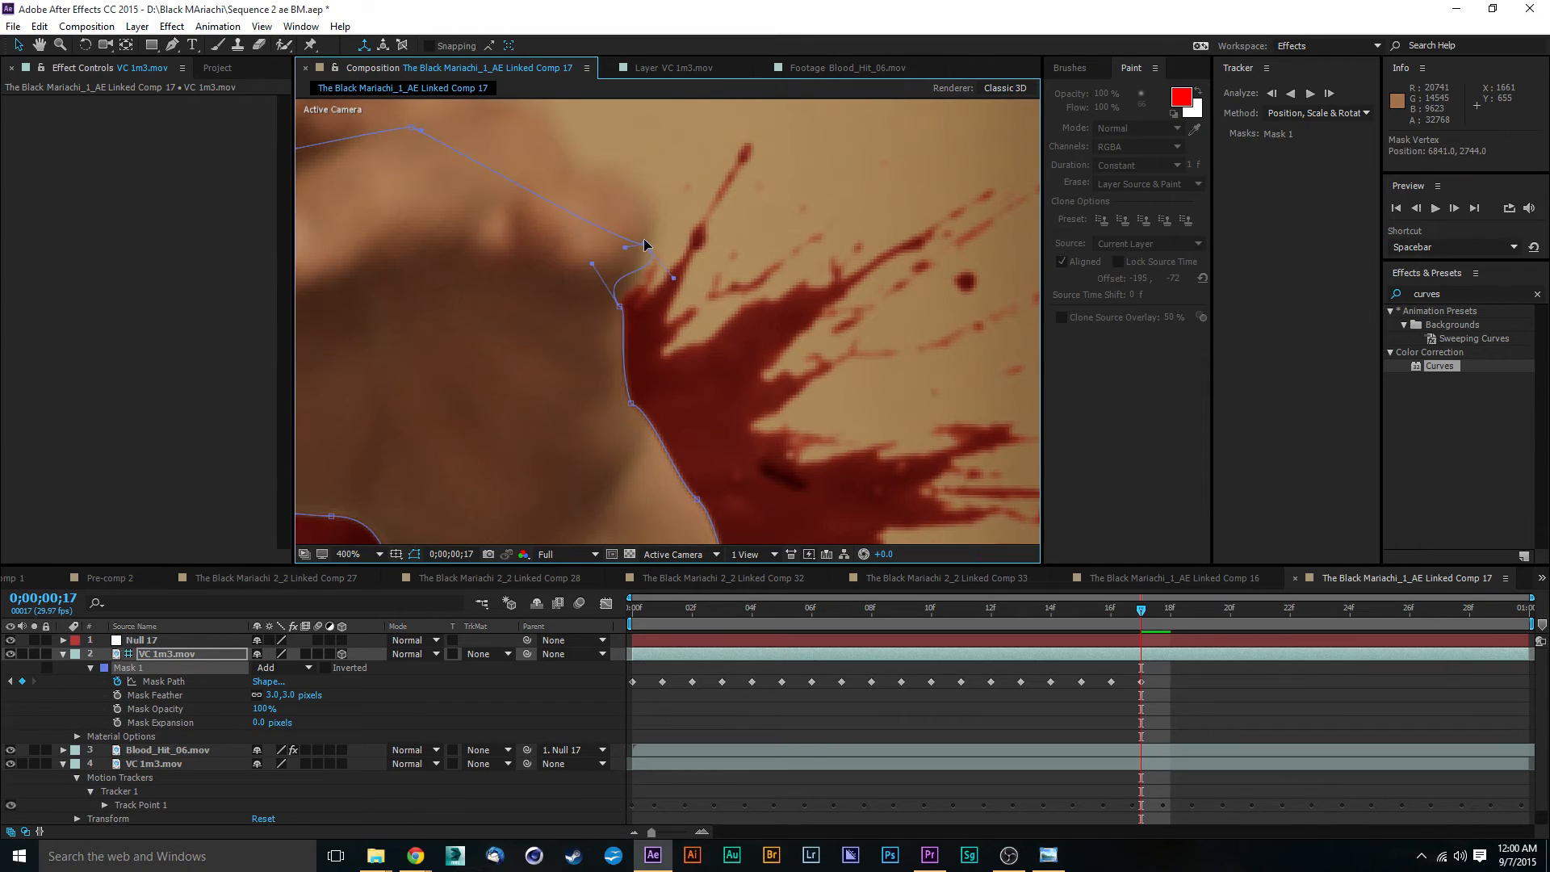
mouse_move(653, 239)
mouse_down()
mouse_move(628, 276)
mouse_move(646, 279)
mouse_move(648, 208)
mouse_move(649, 234)
mouse_up()
drag(463, 179, 507, 225)
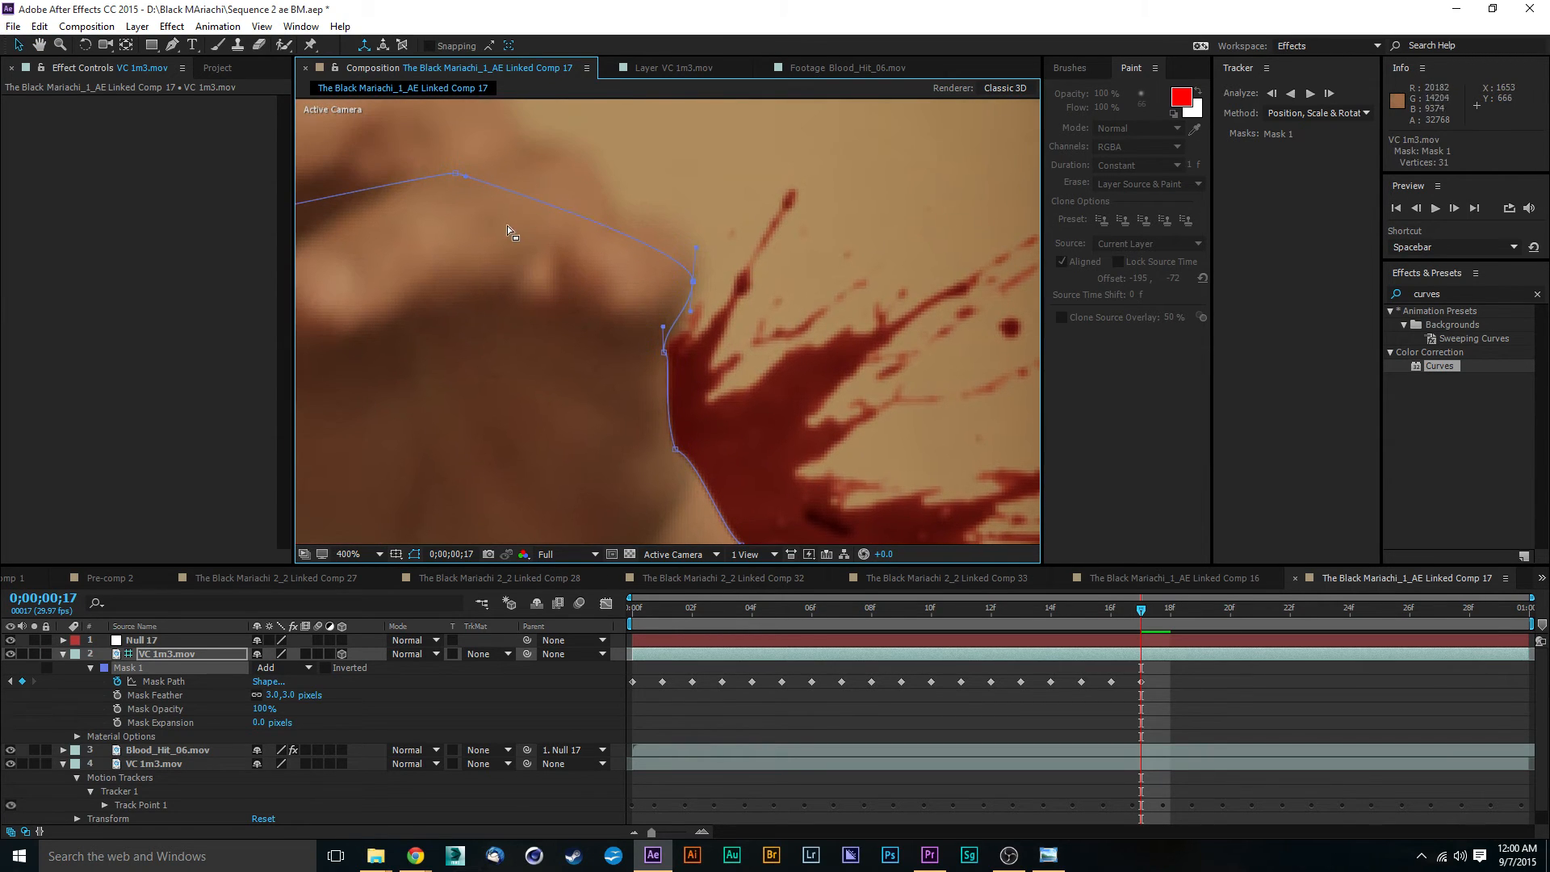
drag(455, 176, 584, 210)
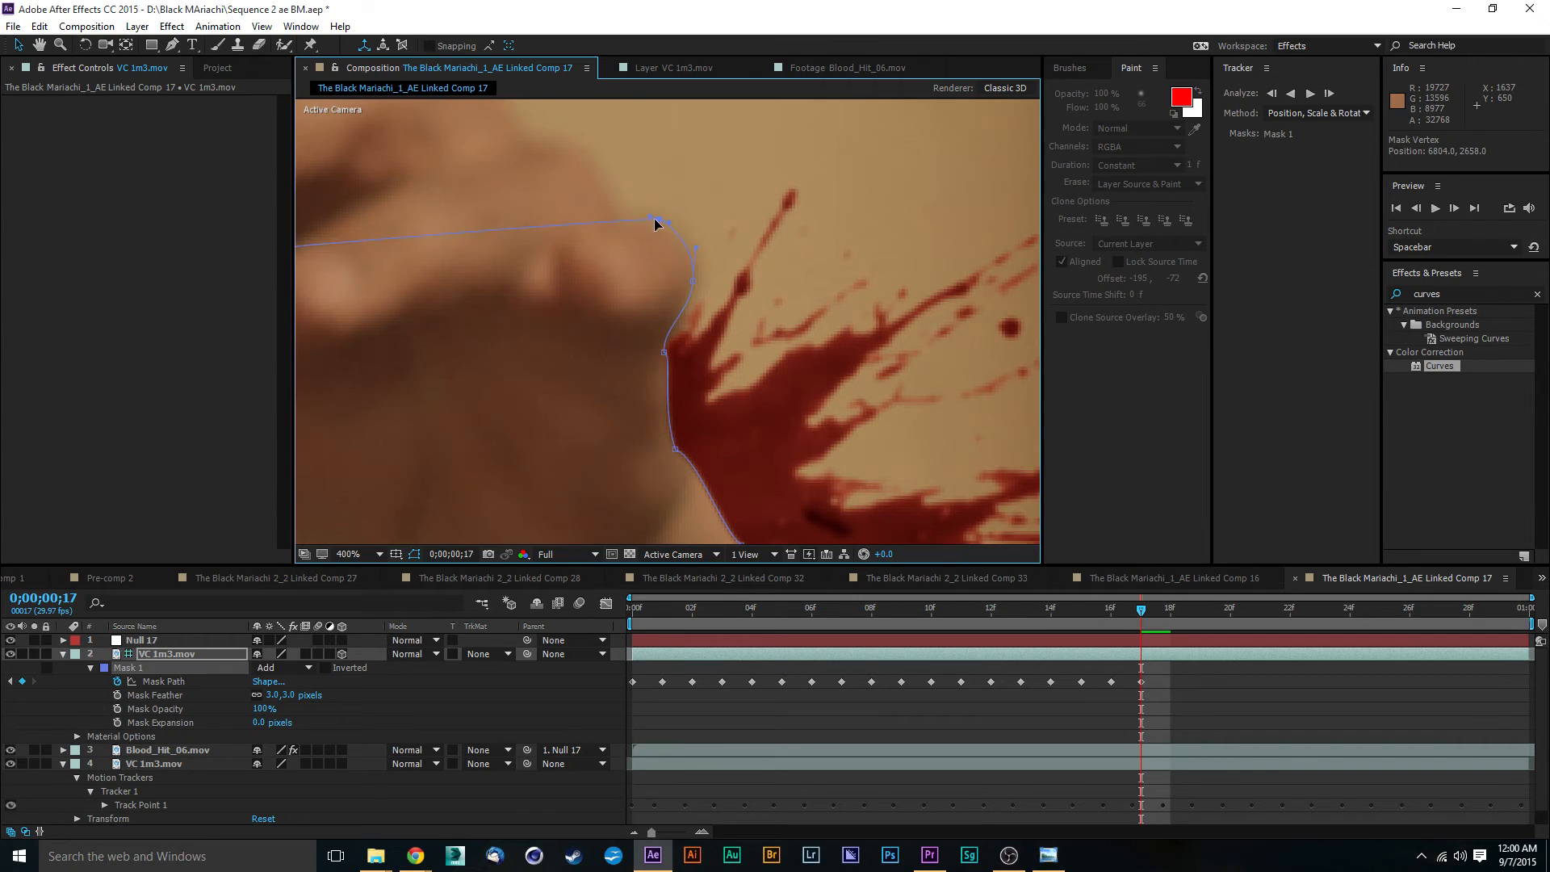
key(comma)
drag(315, 306, 422, 195)
key(comma)
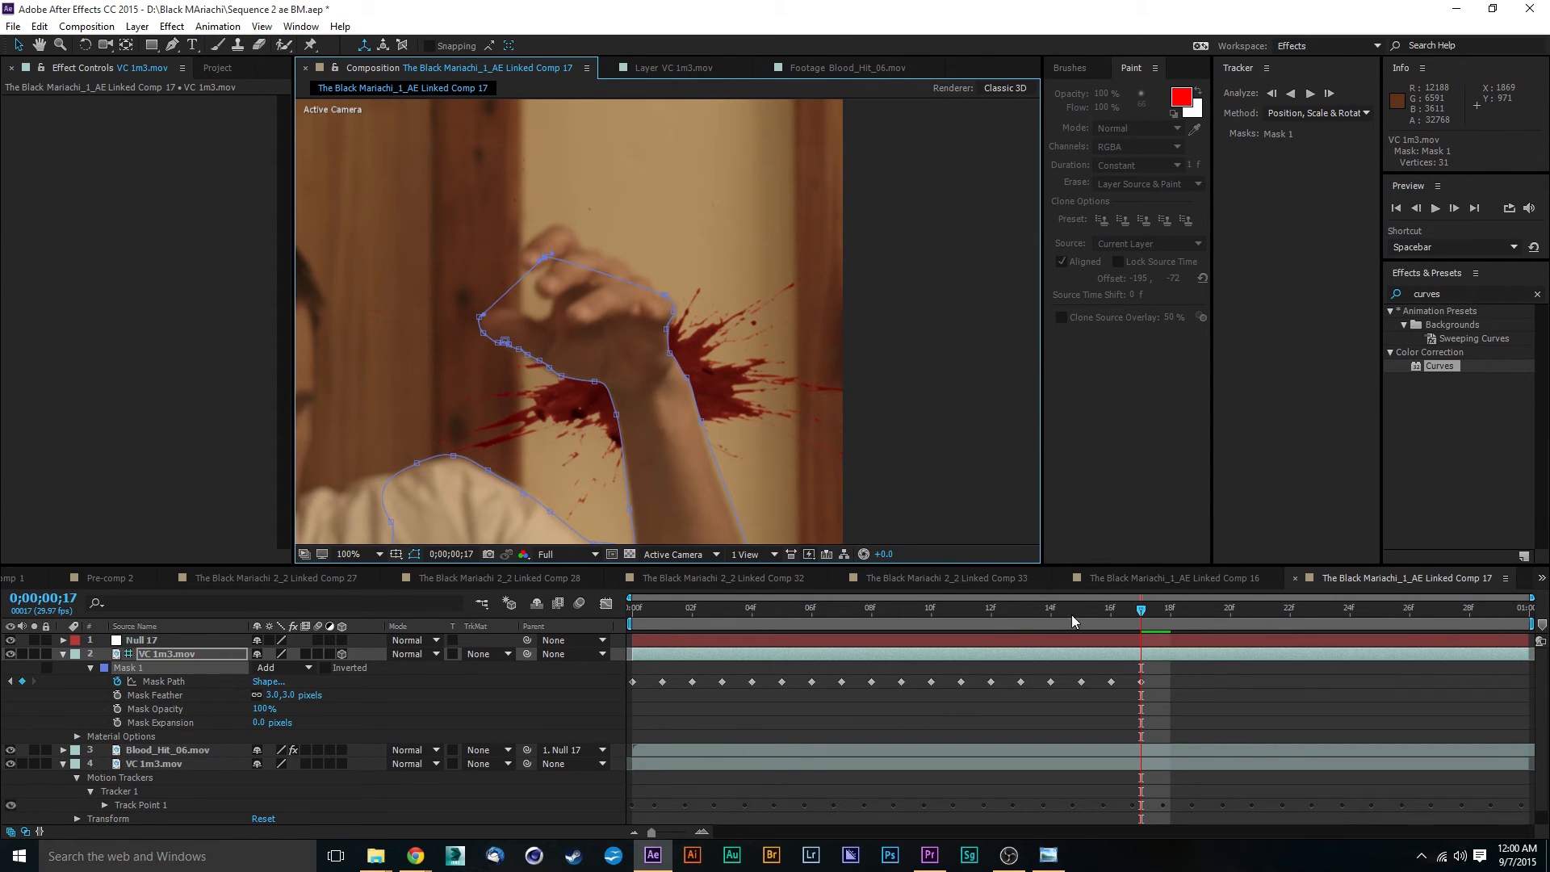
- Advance the composition to 0;00;00;18 for the next Mask 1 keyframe
drag(1142, 615, 1170, 627)
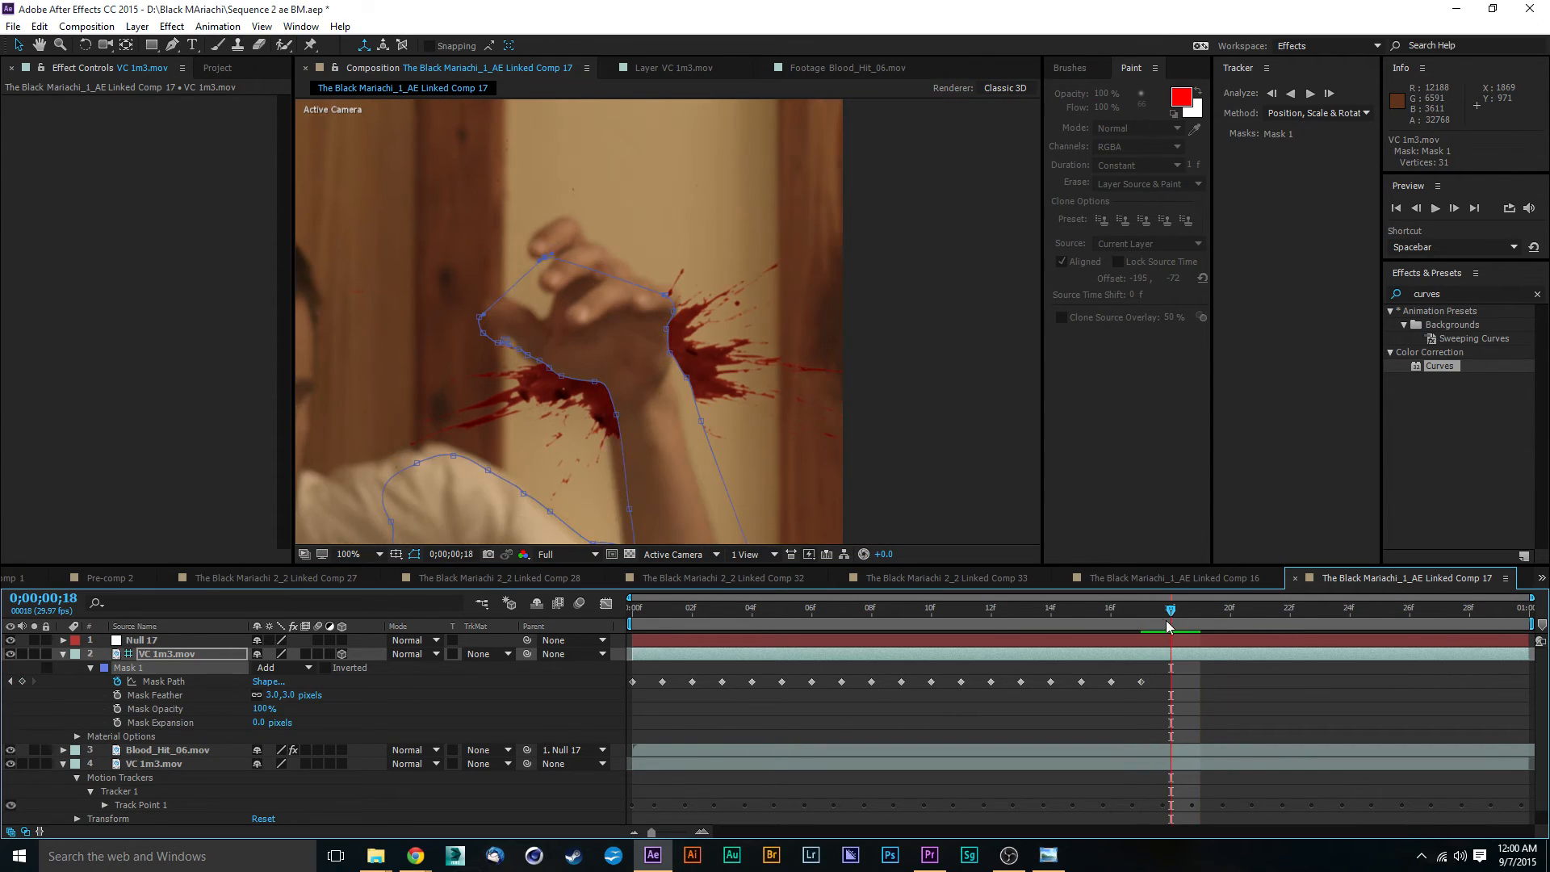
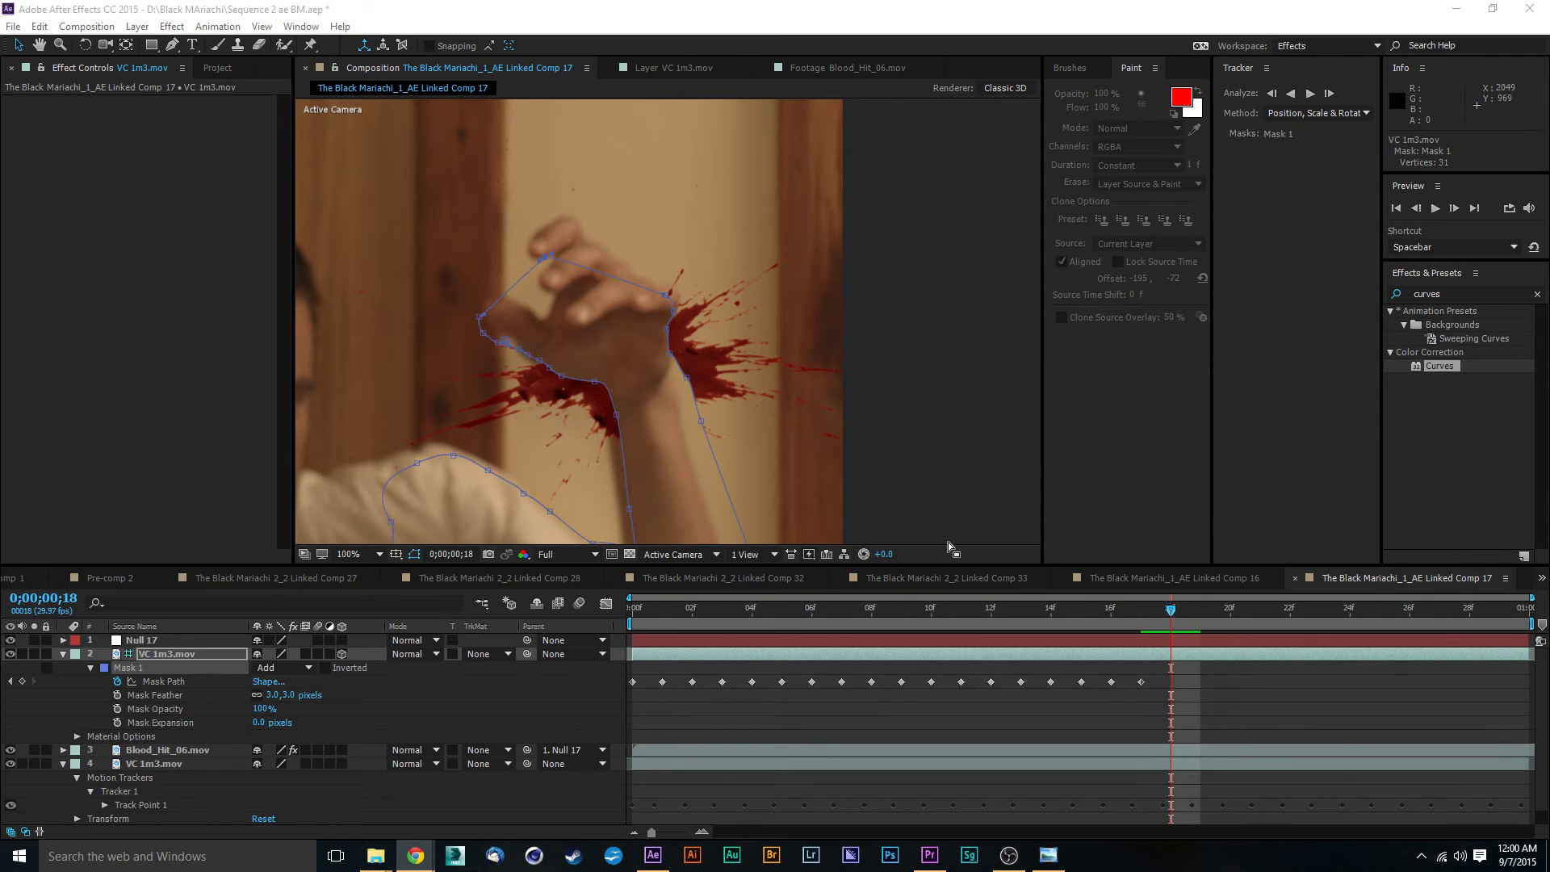
- Move the Mask 1 vertices along the hand's outer edge onto the outline, from the little-finger knuckle to the wrist
scroll(678, 365, down, 1)
scroll(678, 365, up, 2)
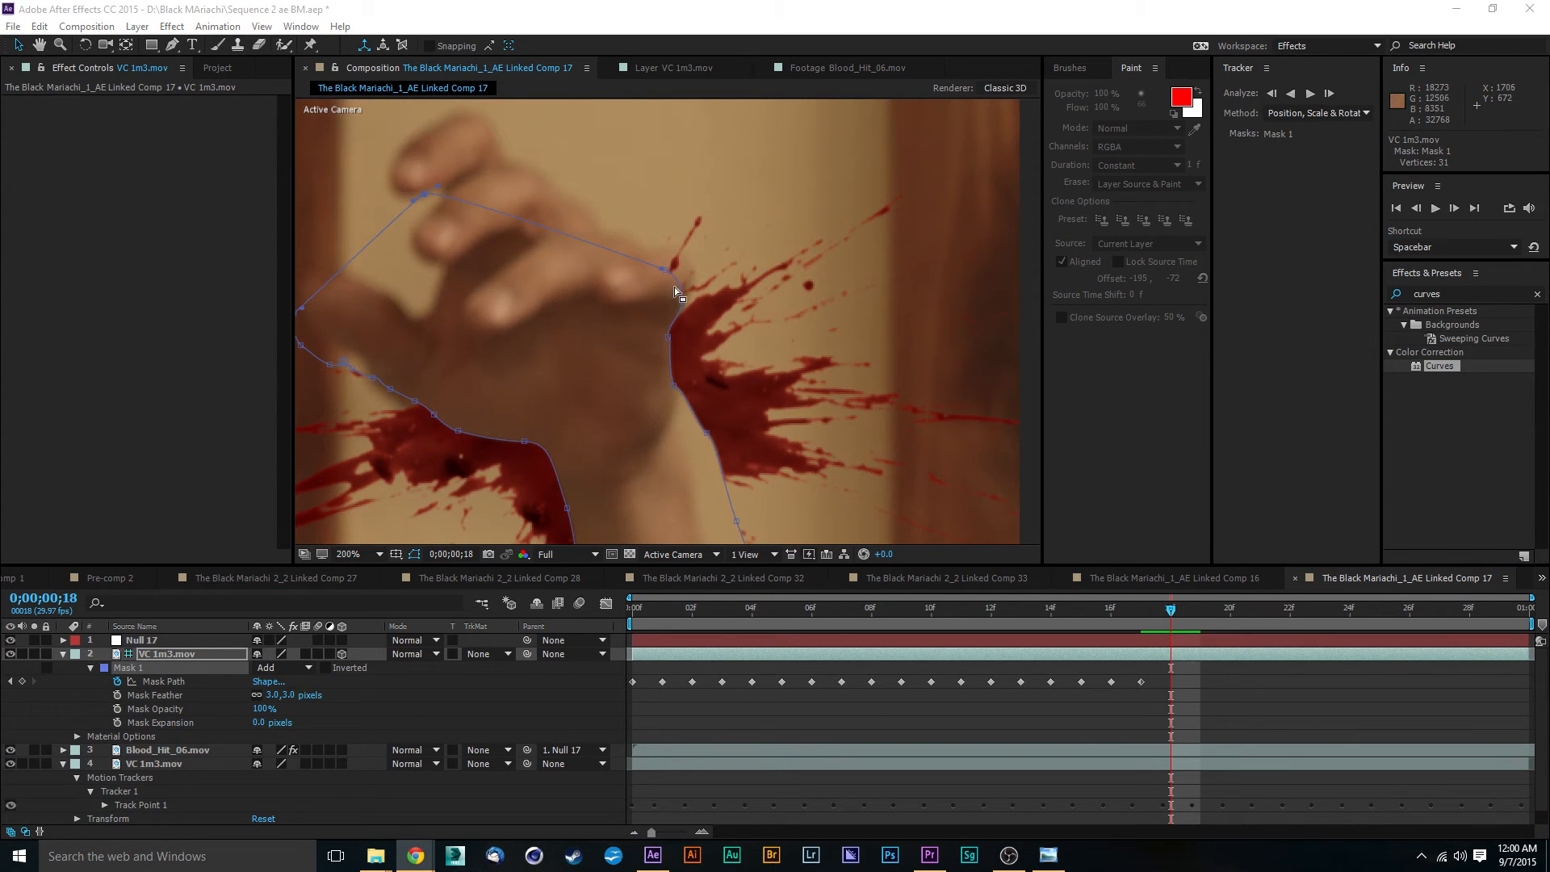
mouse_move(669, 269)
mouse_down()
mouse_move(676, 256)
mouse_move(692, 281)
mouse_up()
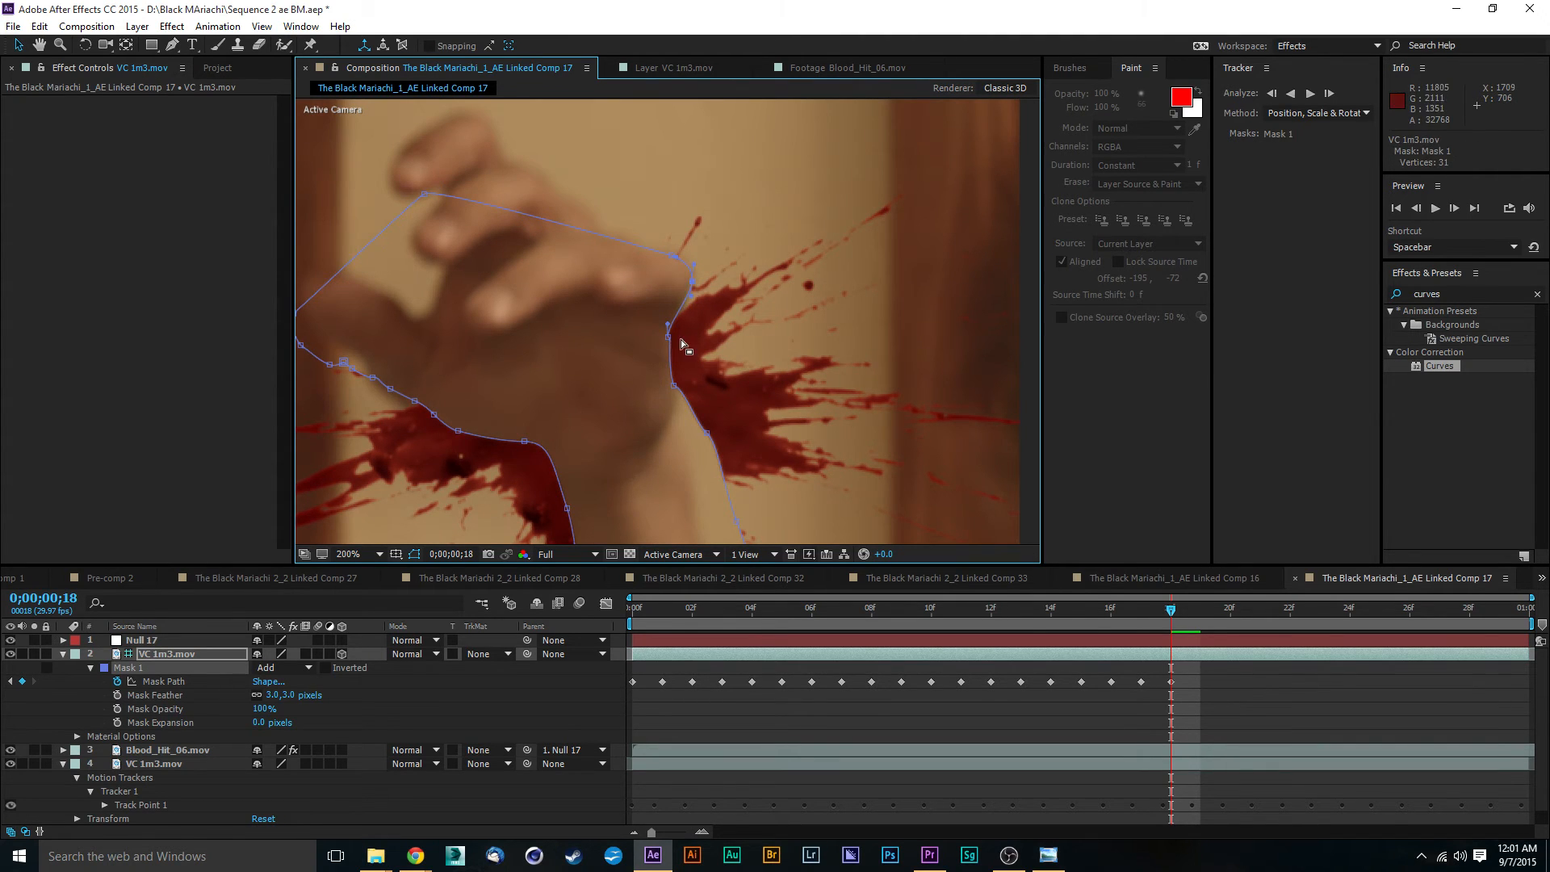
drag(667, 338, 681, 334)
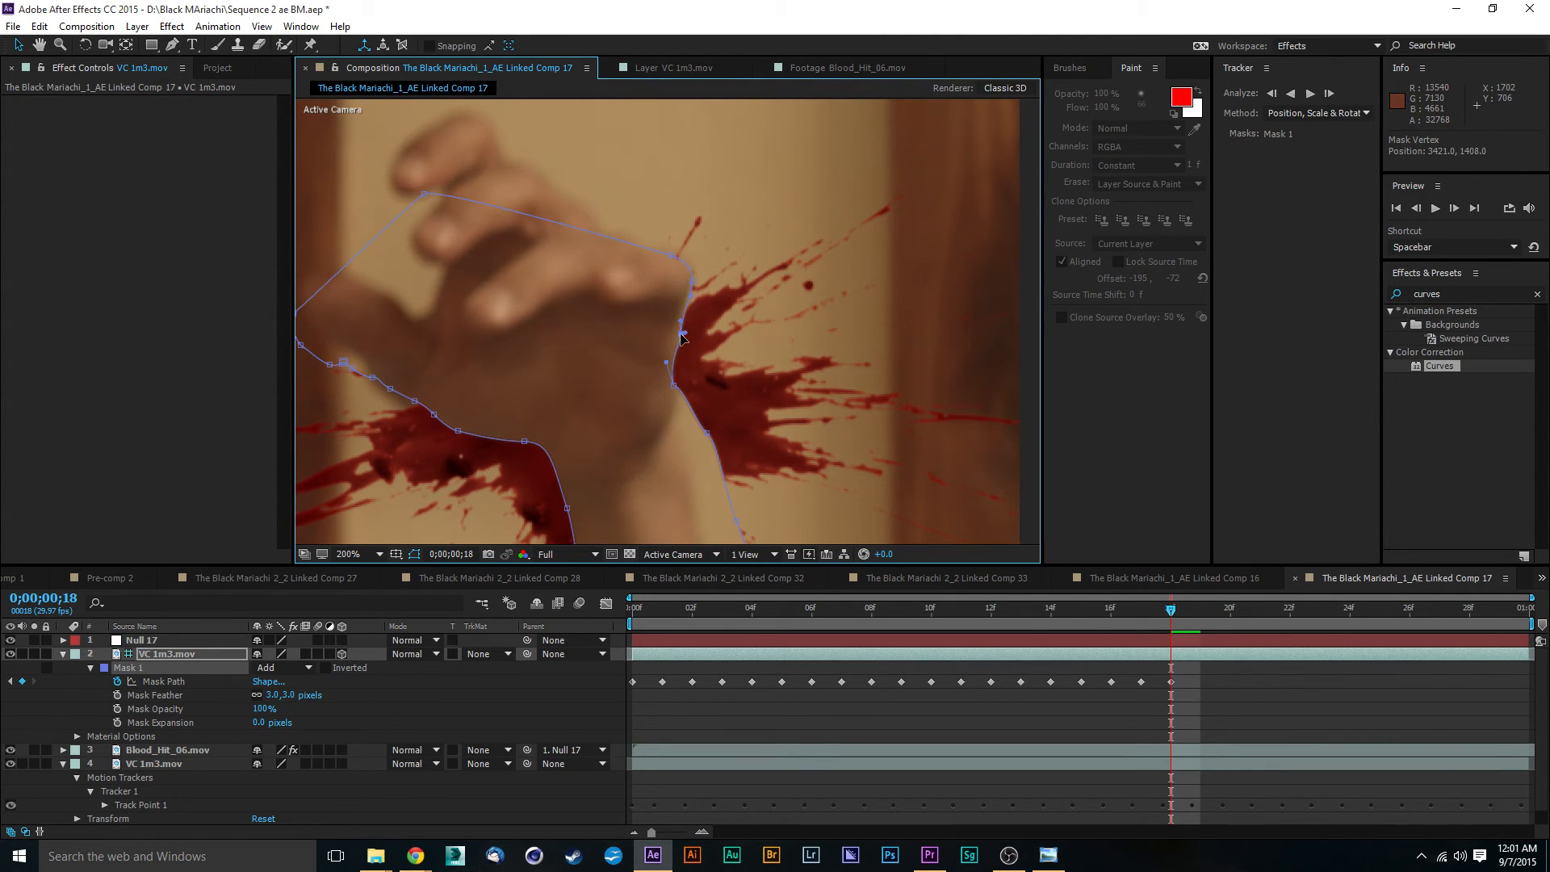
drag(675, 387, 691, 440)
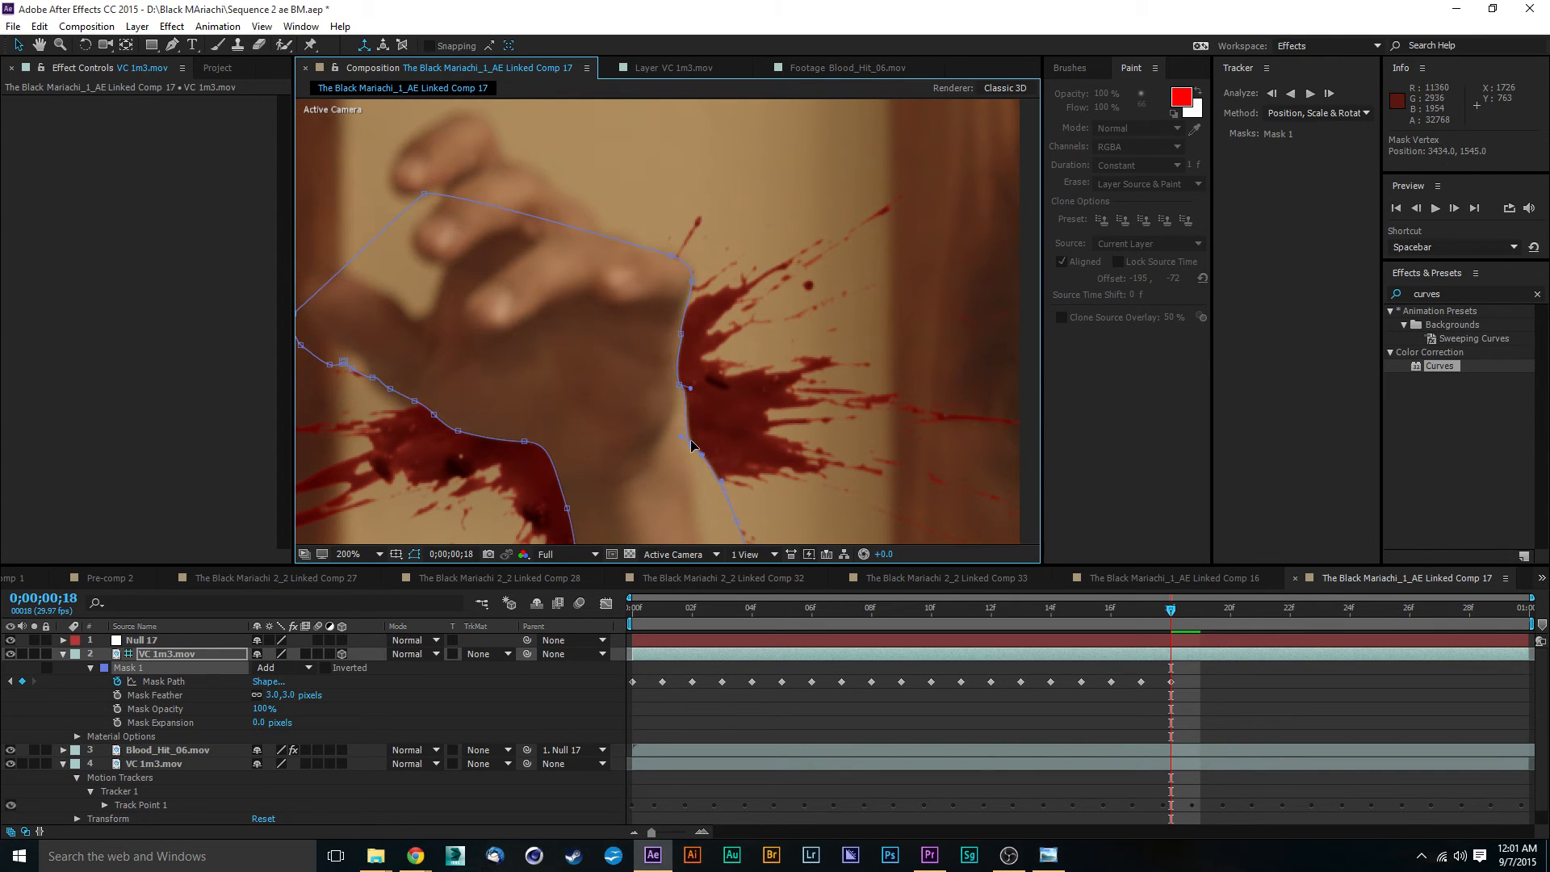
drag(690, 388, 694, 397)
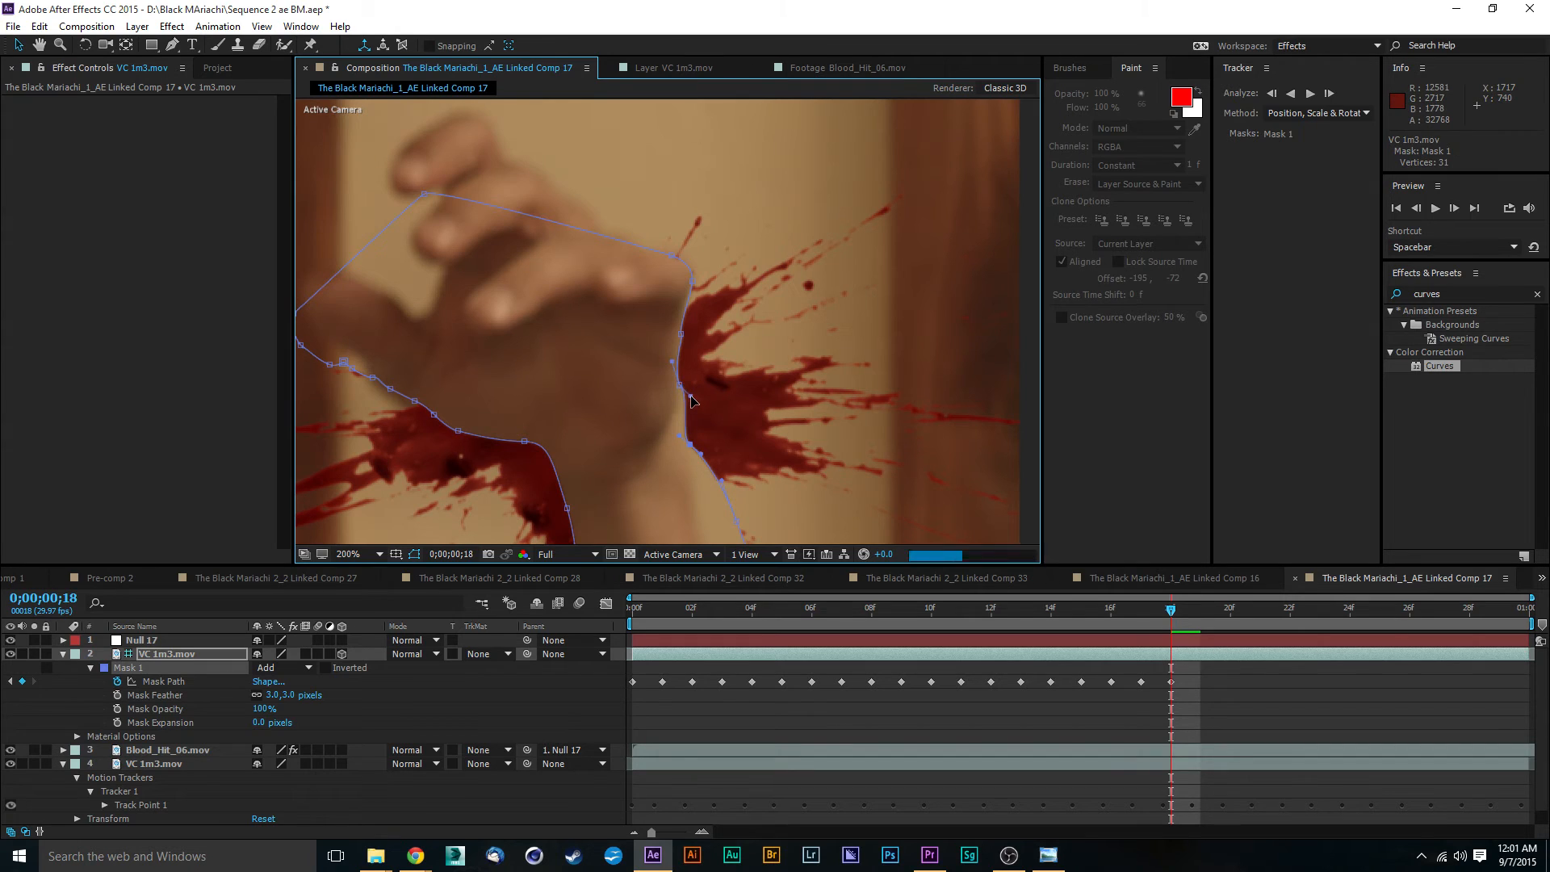
- Fit Mask 1 to the forearm's outer edge by moving the vertices between the wrist and the corner below the frame
drag(725, 468, 666, 315)
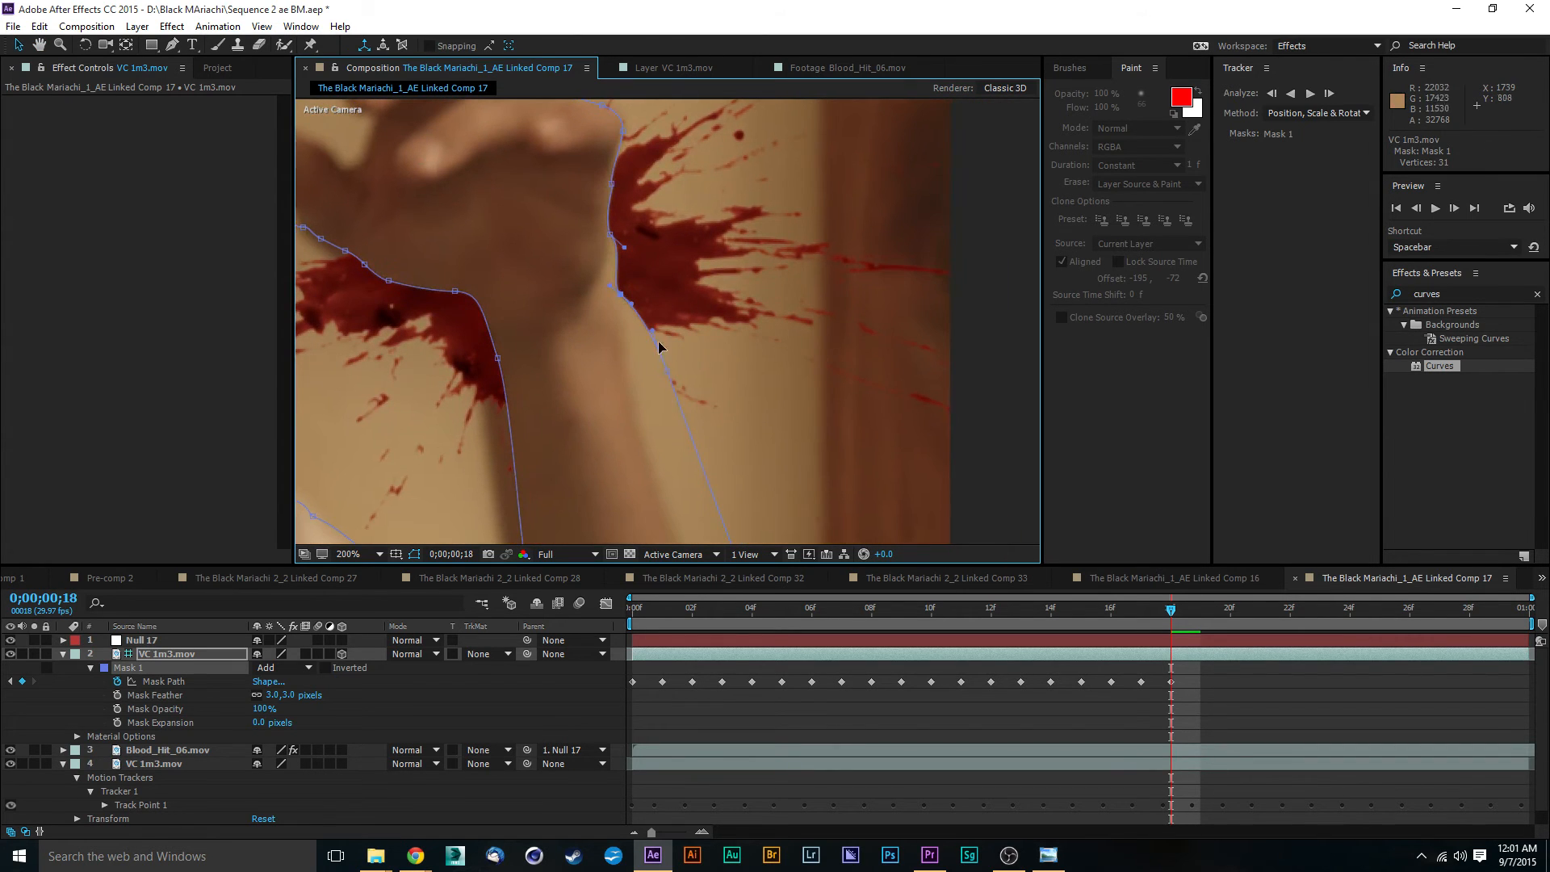
drag(667, 374, 616, 223)
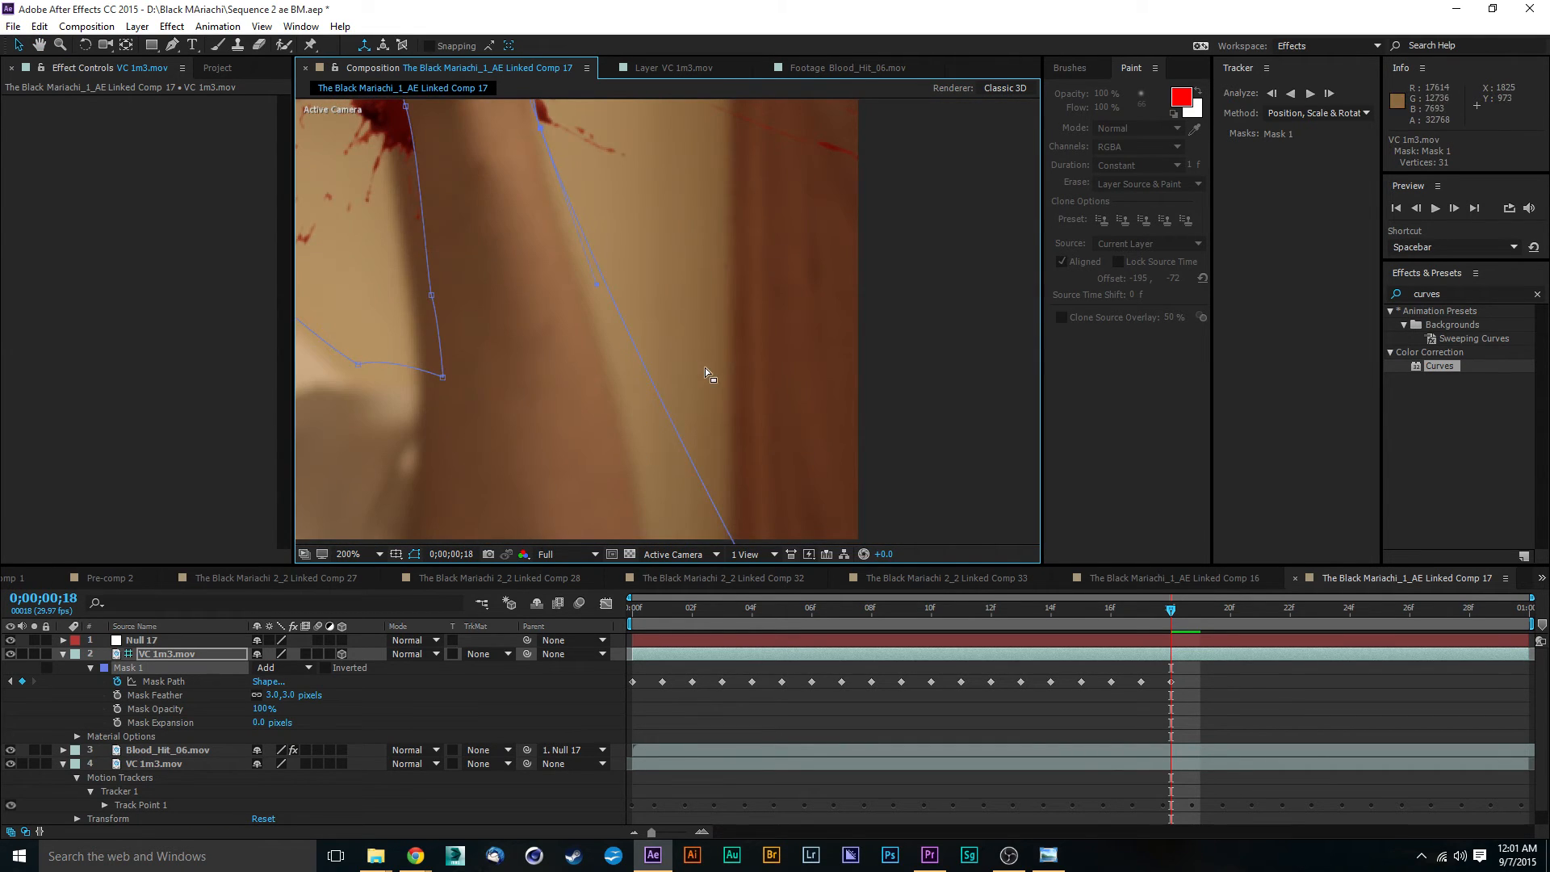
key(comma)
drag(701, 437, 662, 438)
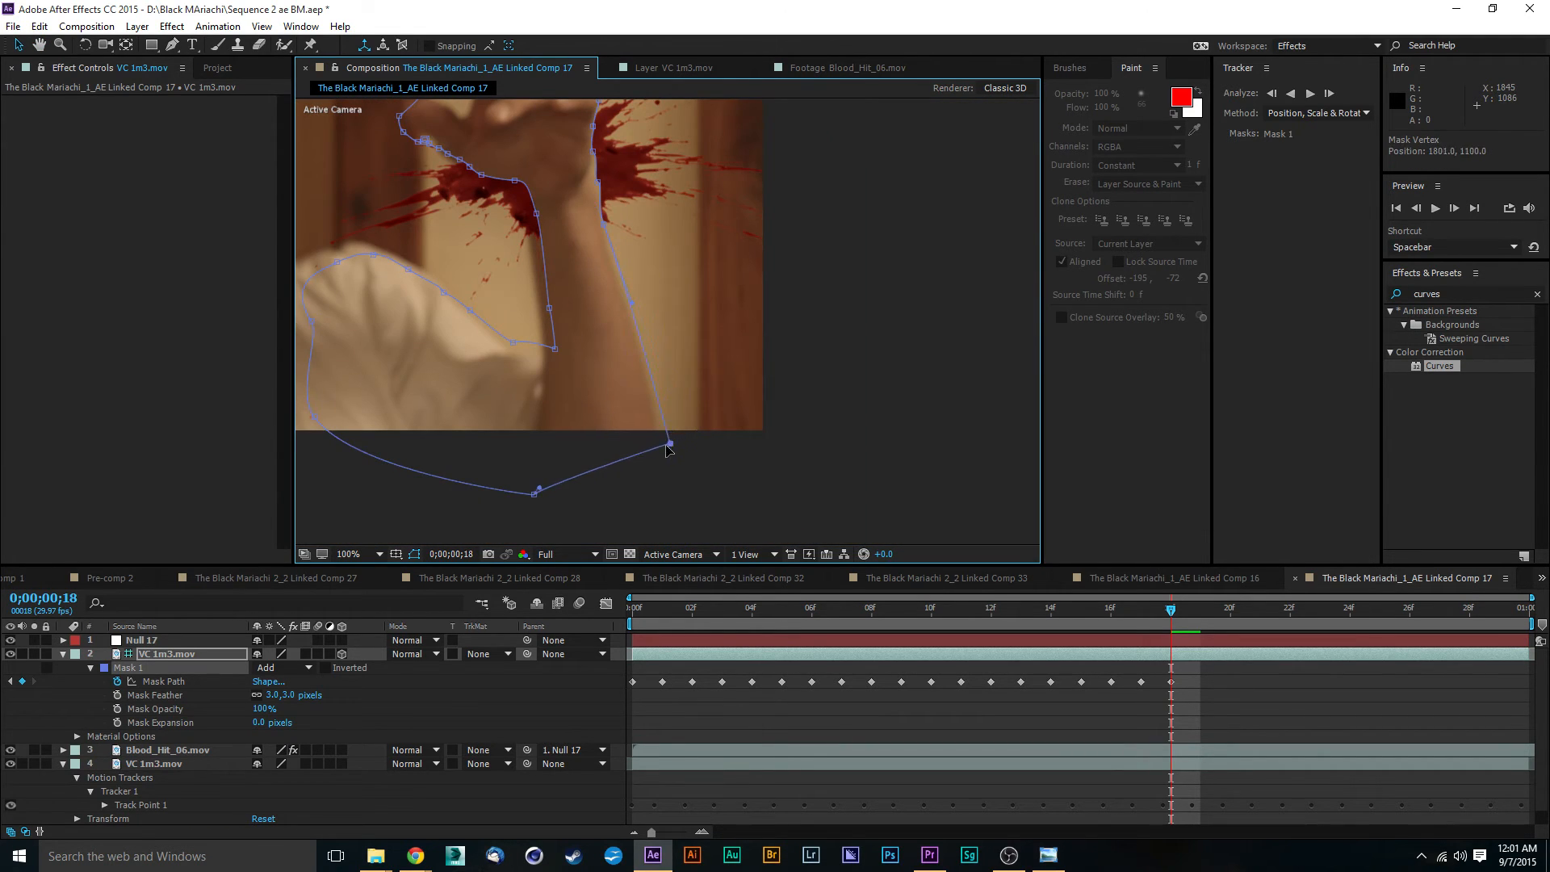
key(period)
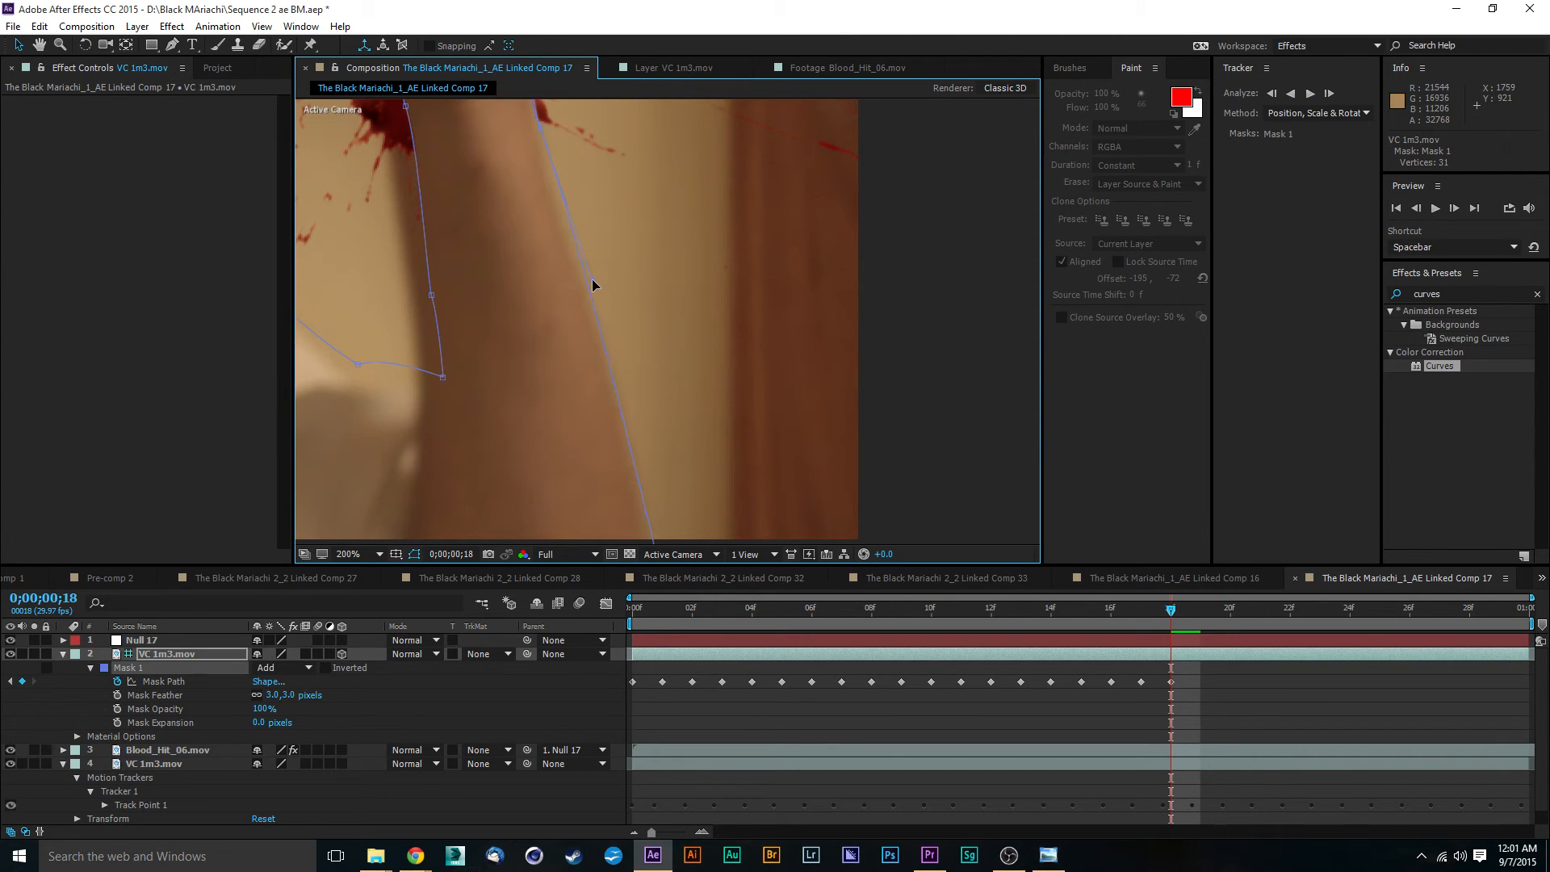
- Move the Mask 1 corner vertex onto the point where the sleeve meets the forearm and adjust the inner forearm vertex
drag(598, 281, 722, 279)
drag(593, 364, 569, 375)
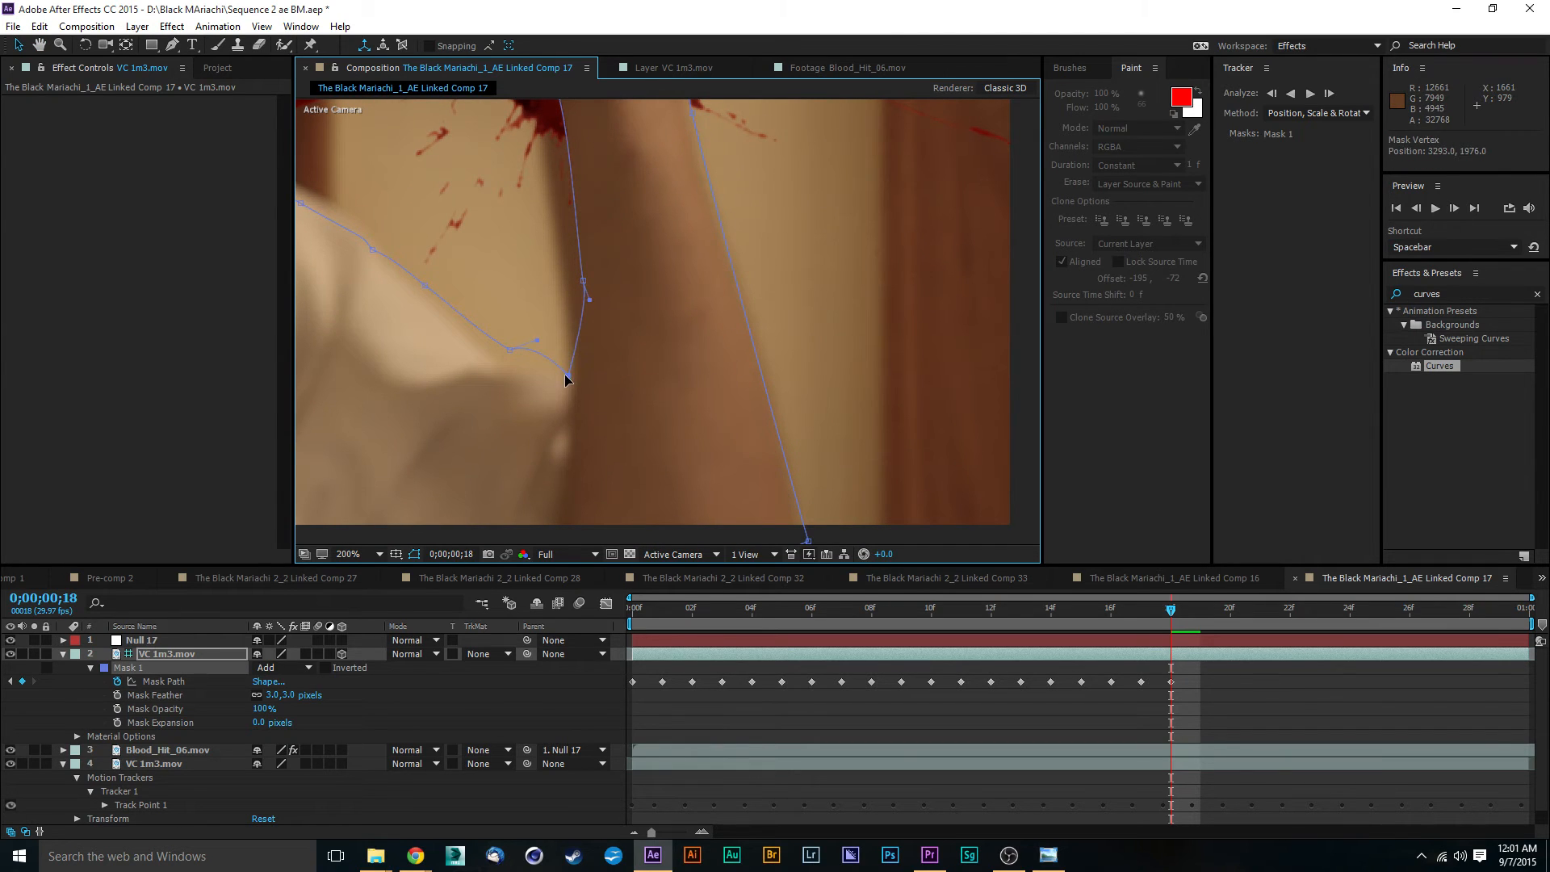
click(583, 281)
- Reshape Mask 1 along the inner wrist, the palm's lower edge and the thumb to follow the hand outline
drag(626, 179, 686, 298)
key(v)
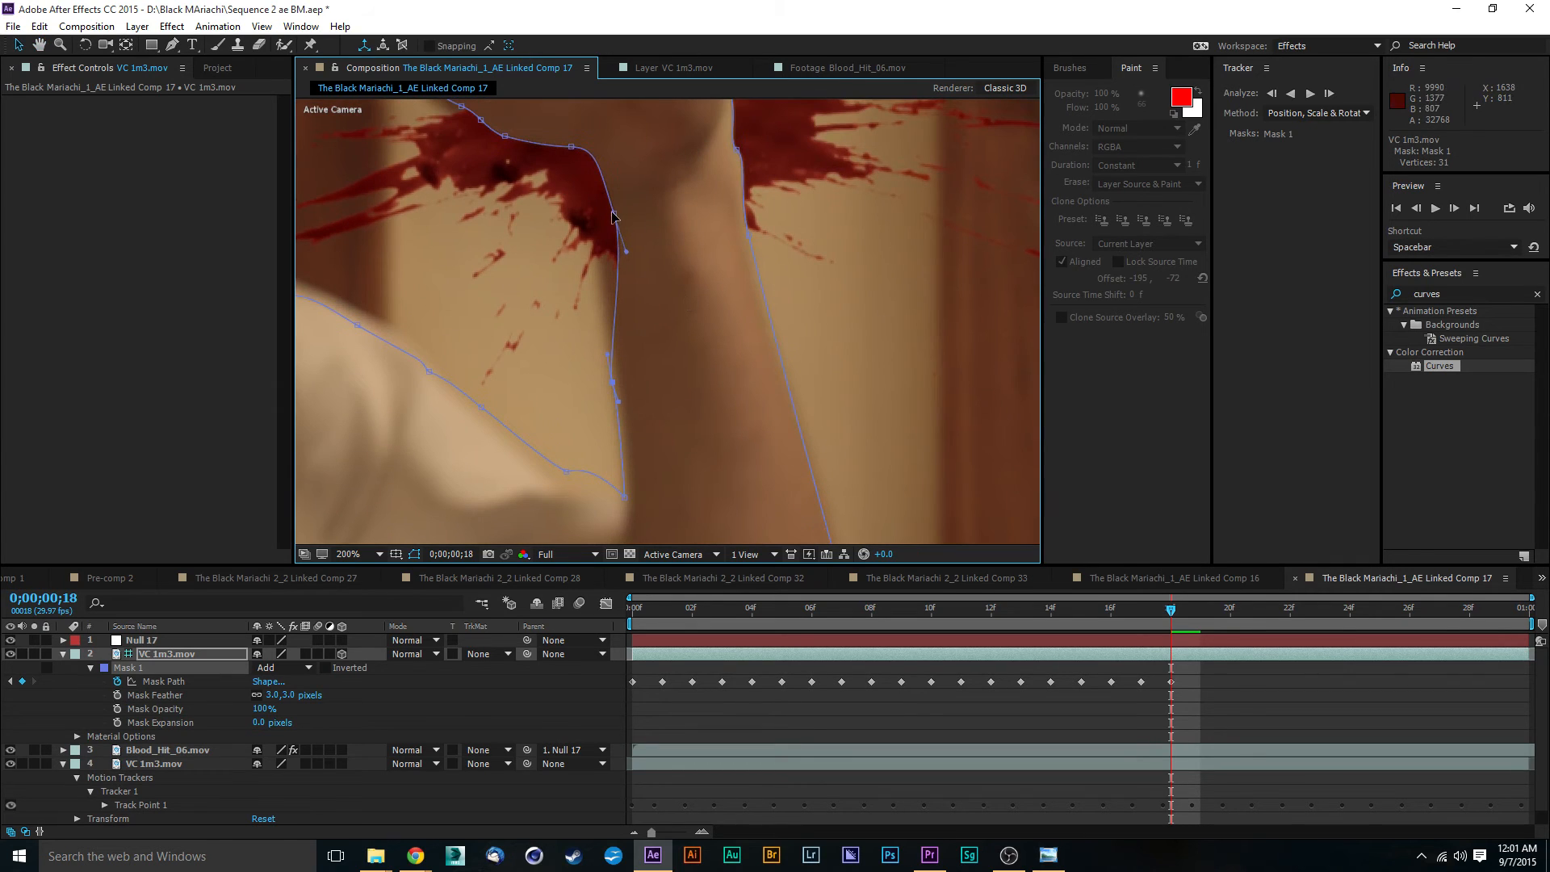
mouse_move(613, 216)
mouse_down()
mouse_move(547, 235)
mouse_move(587, 222)
mouse_up()
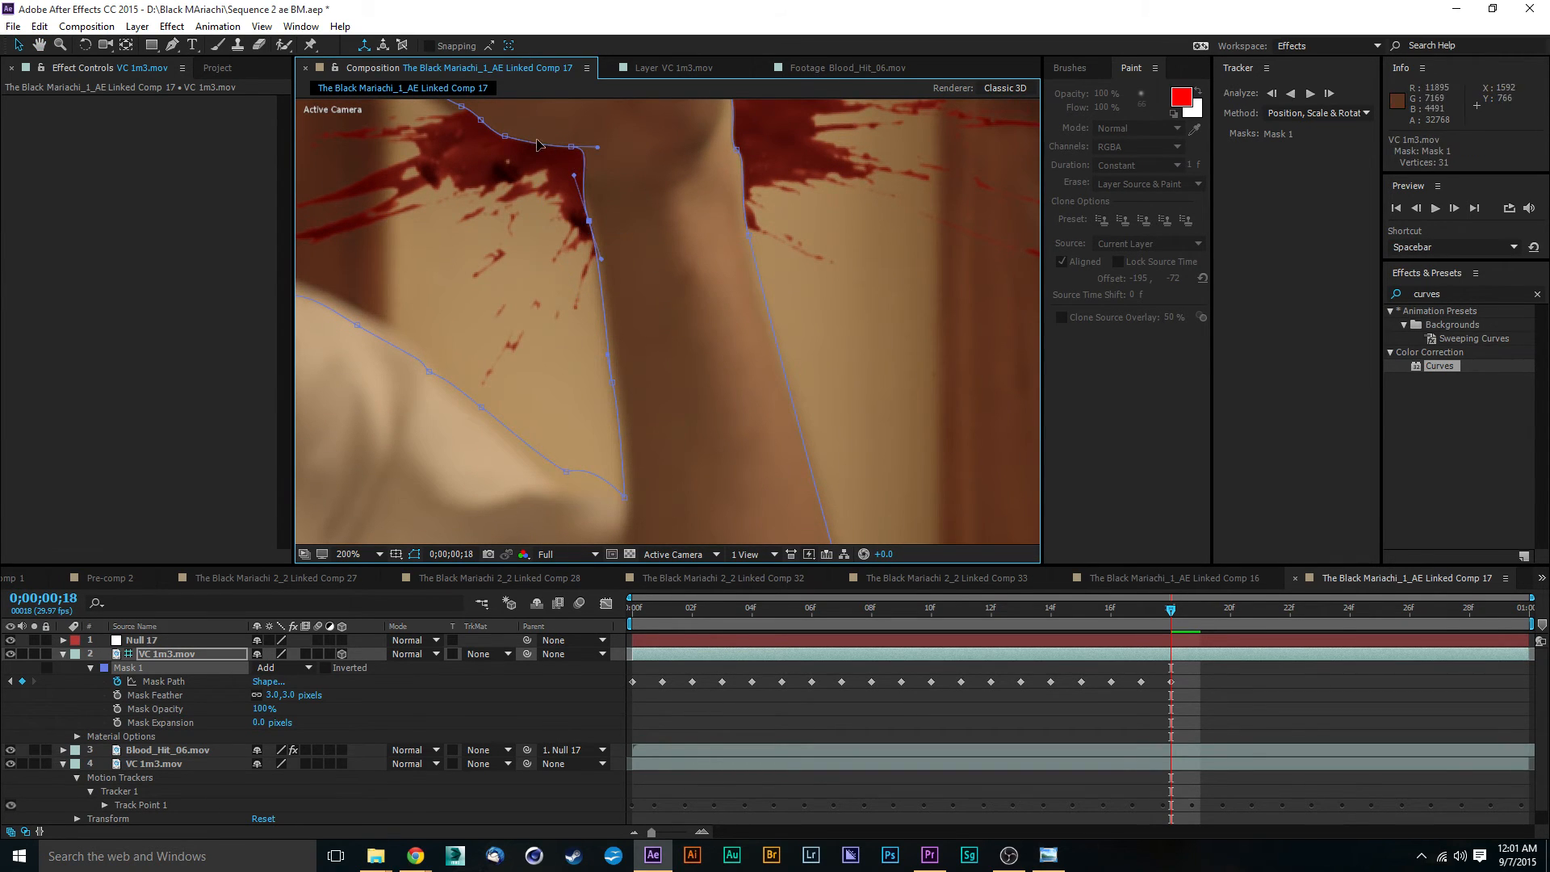
drag(572, 148, 503, 138)
click(592, 239)
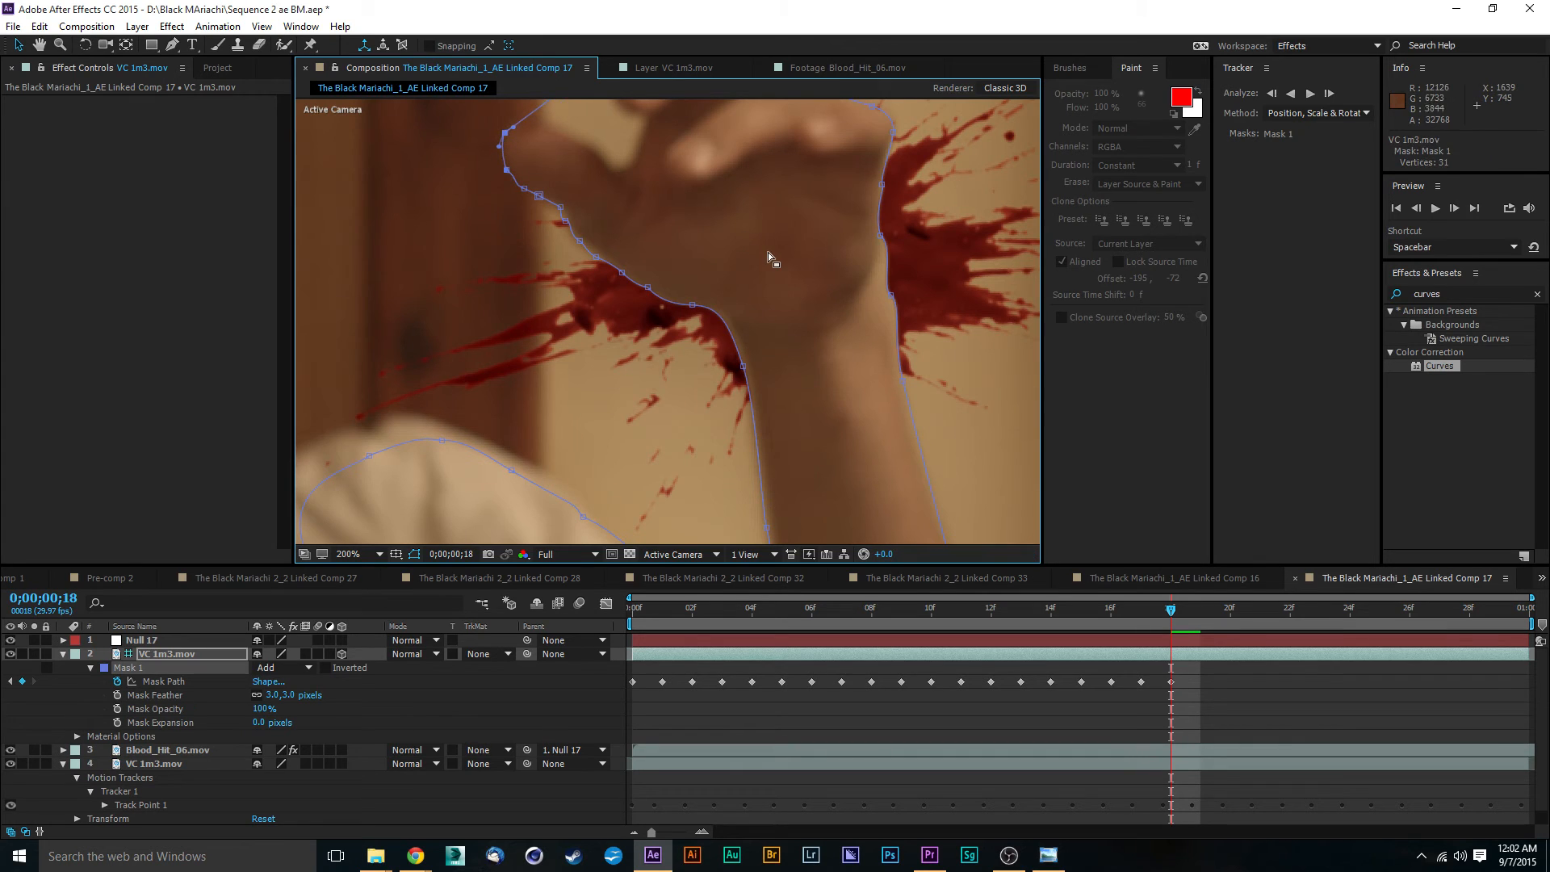
- Refine the Mask 1 vertices on the heel of the hand so the path follows the outer wrist edge
drag(772, 253, 658, 308)
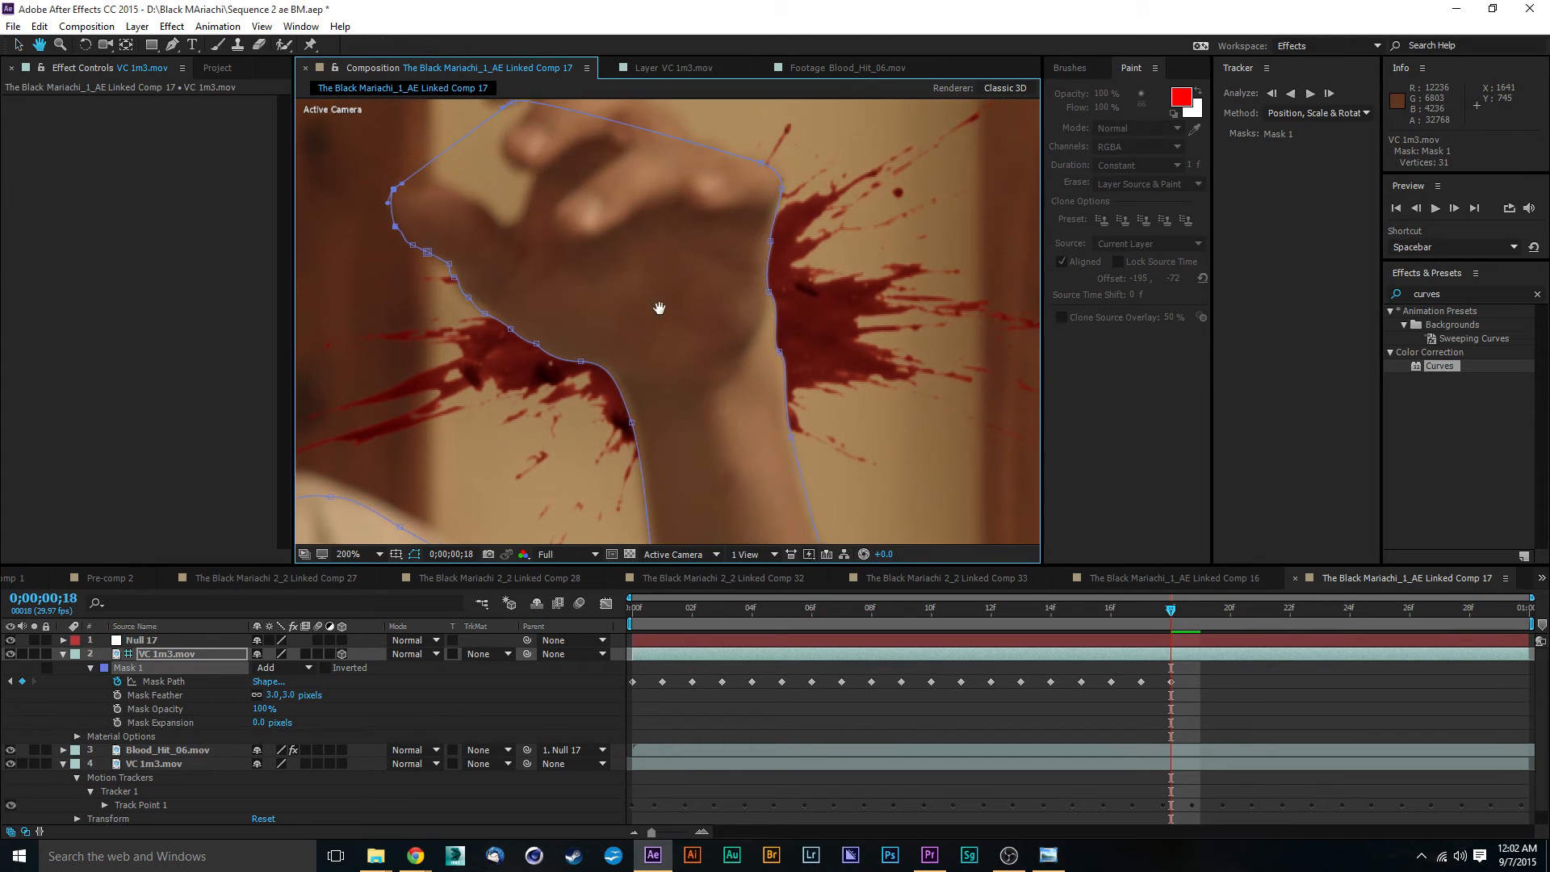
click(781, 354)
drag(790, 362, 708, 358)
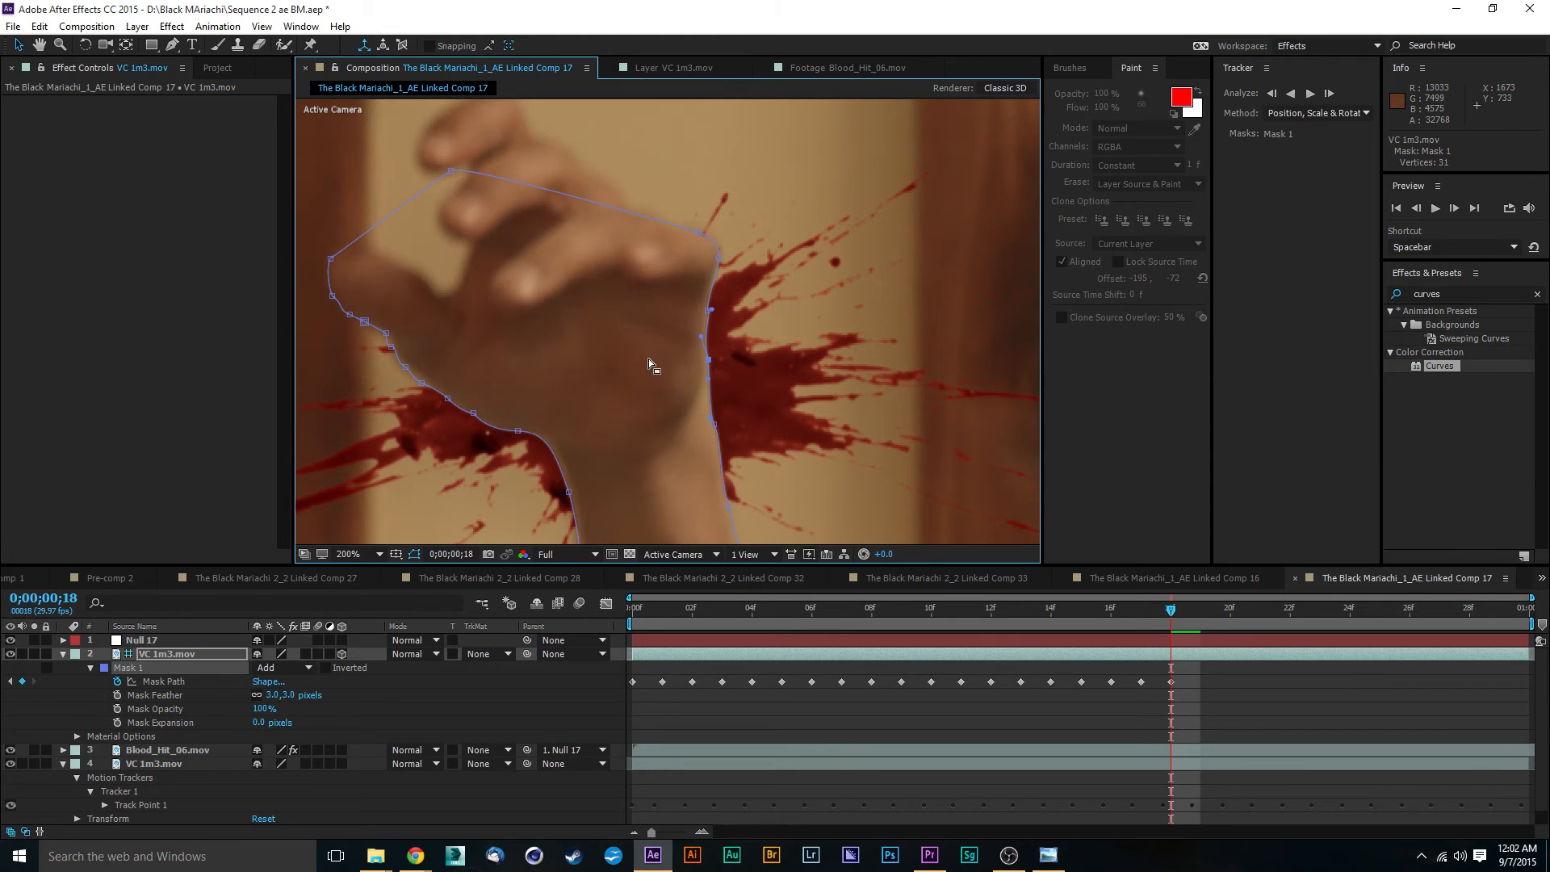
- Move the Mask 1 vertices over the shoulder onto the upper edge of the shirt and extend the path's inner side toward the chest
scroll(634, 357, down, 5)
key(comma)
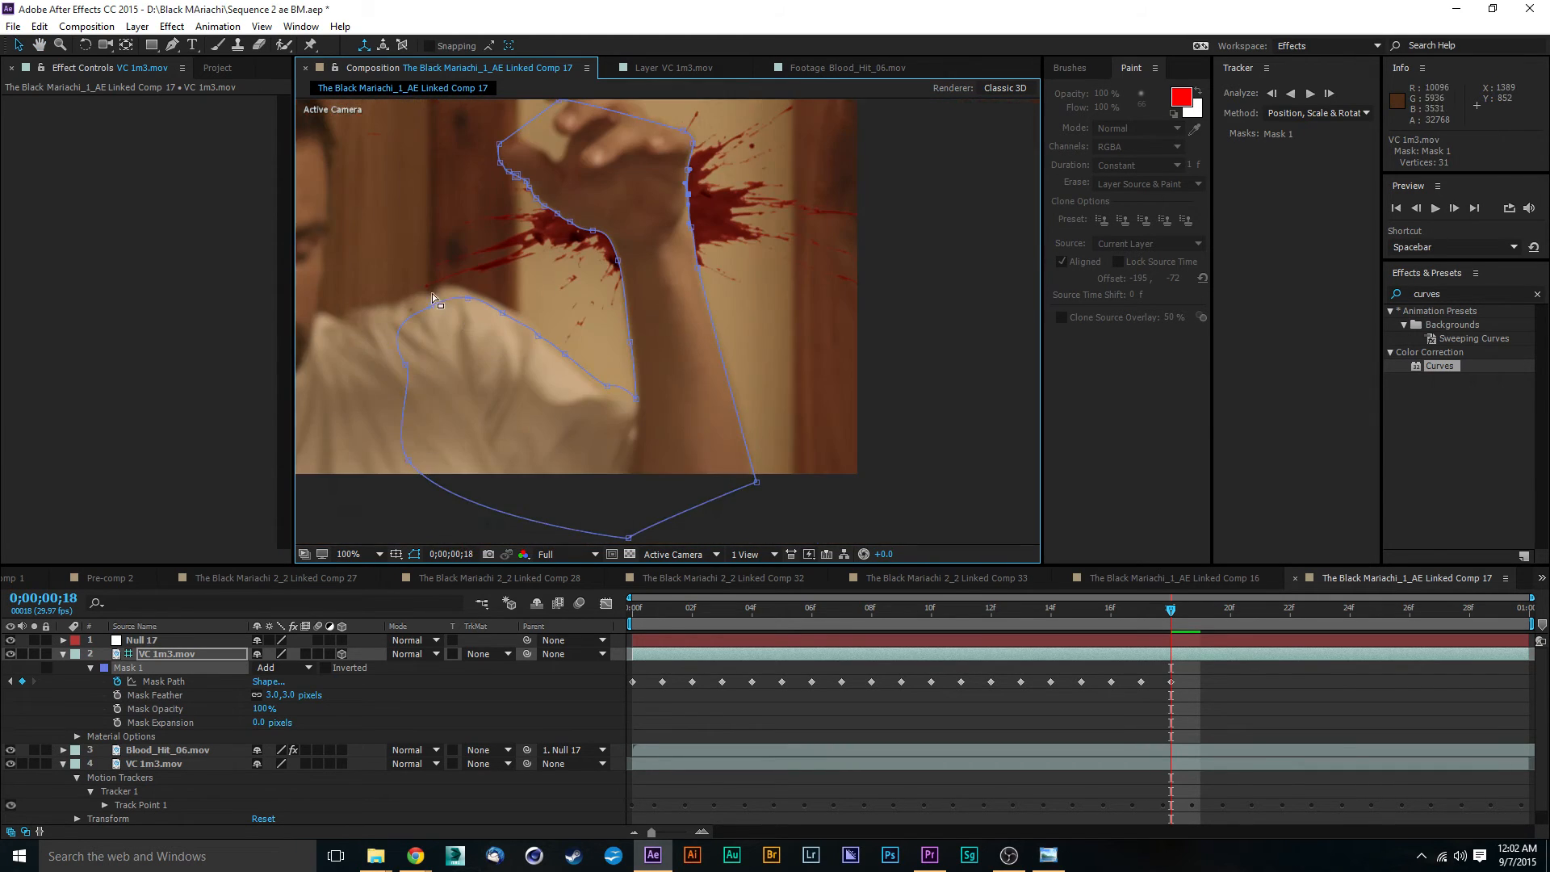
key(period)
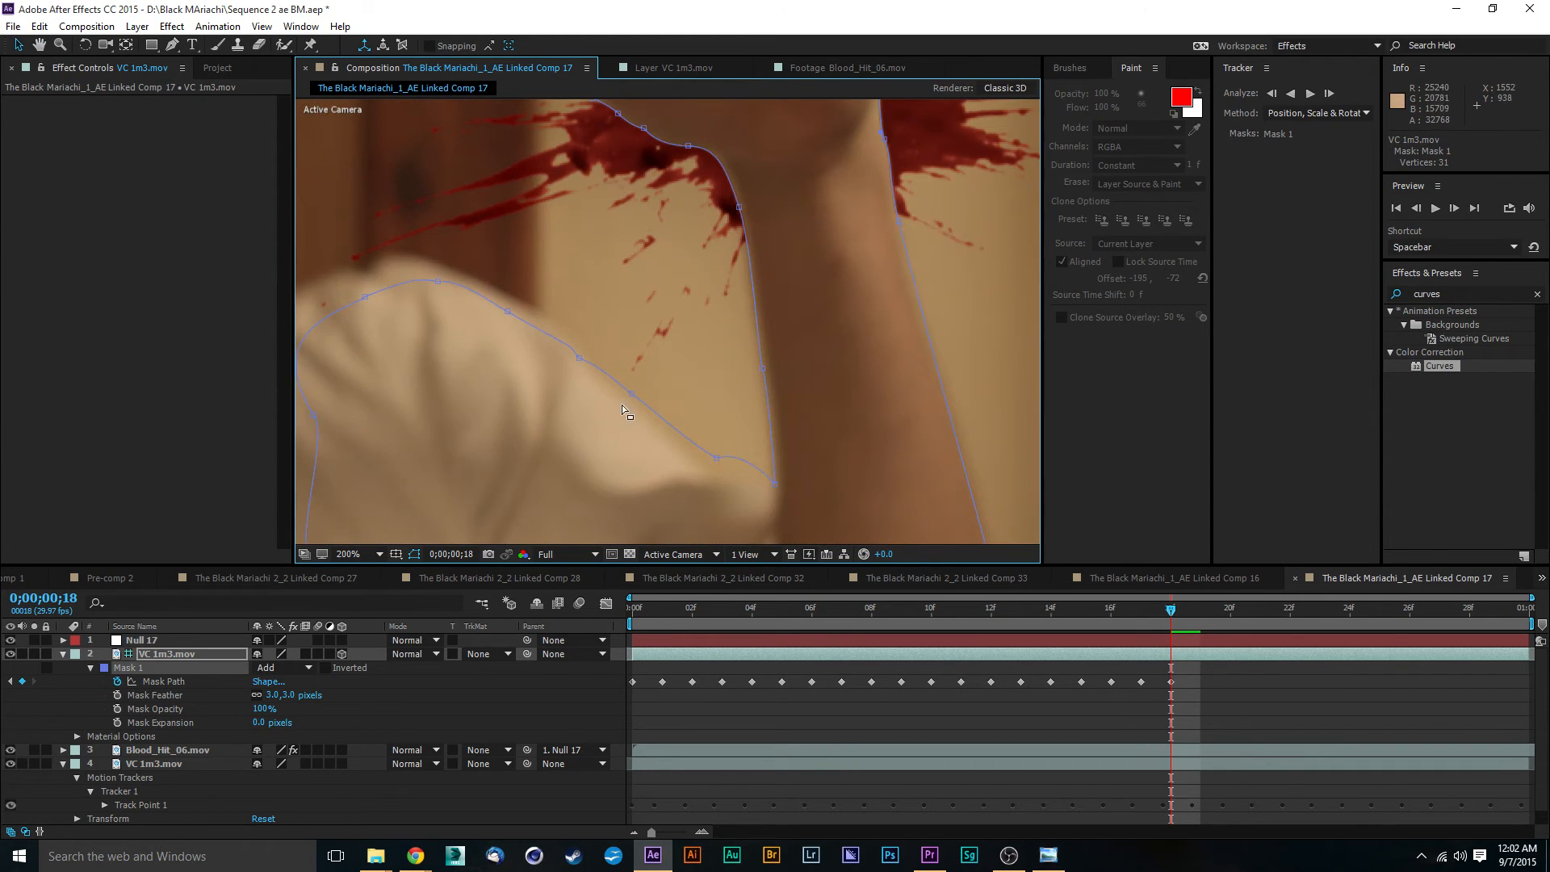
click(630, 394)
drag(508, 312, 401, 257)
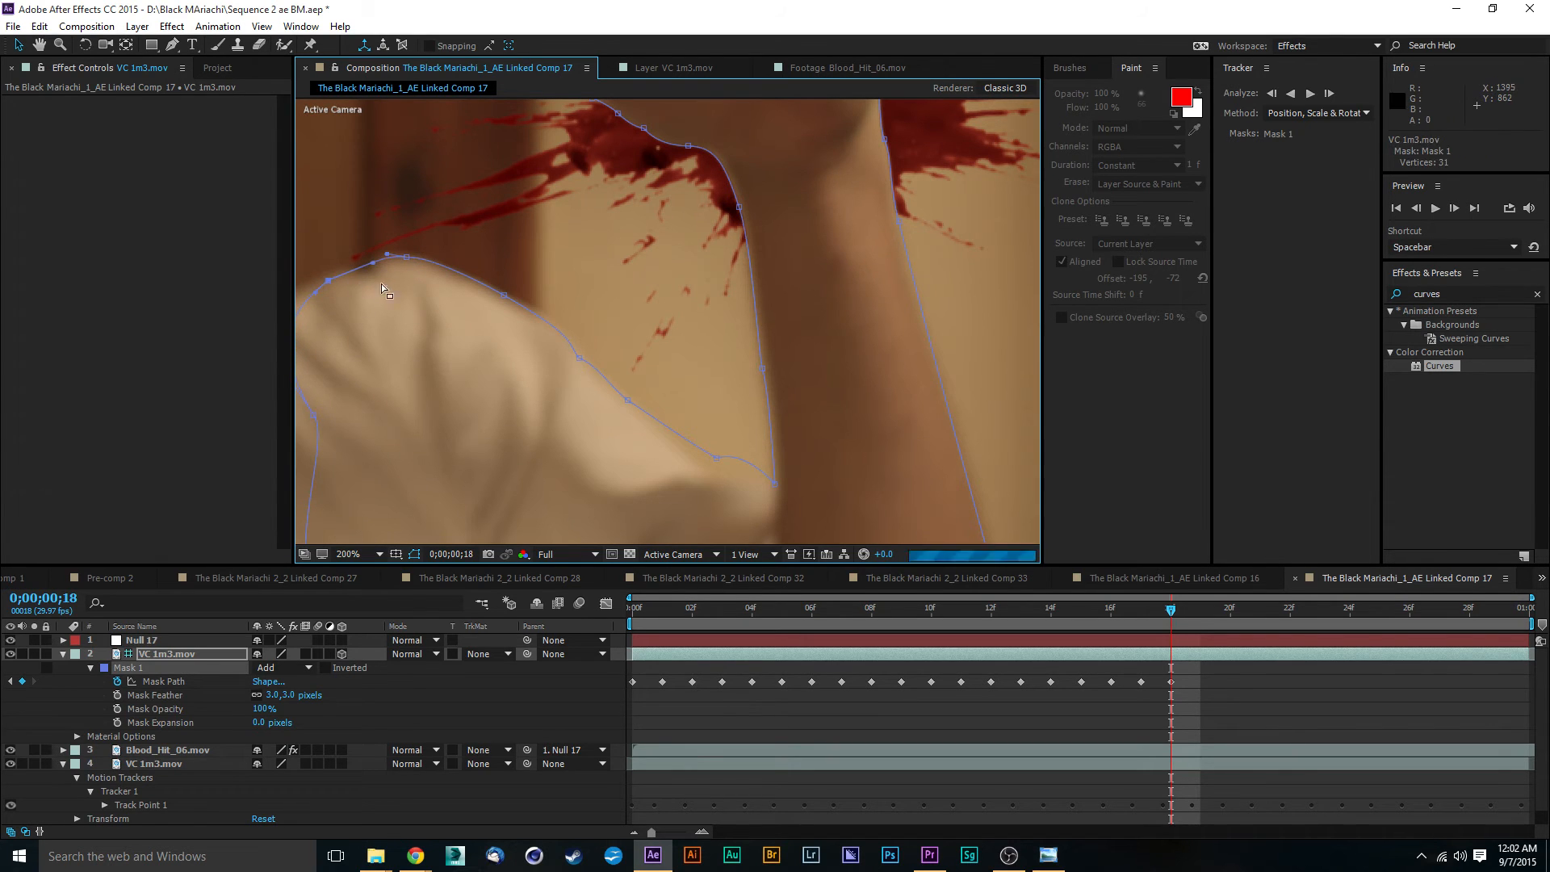
drag(450, 293, 648, 284)
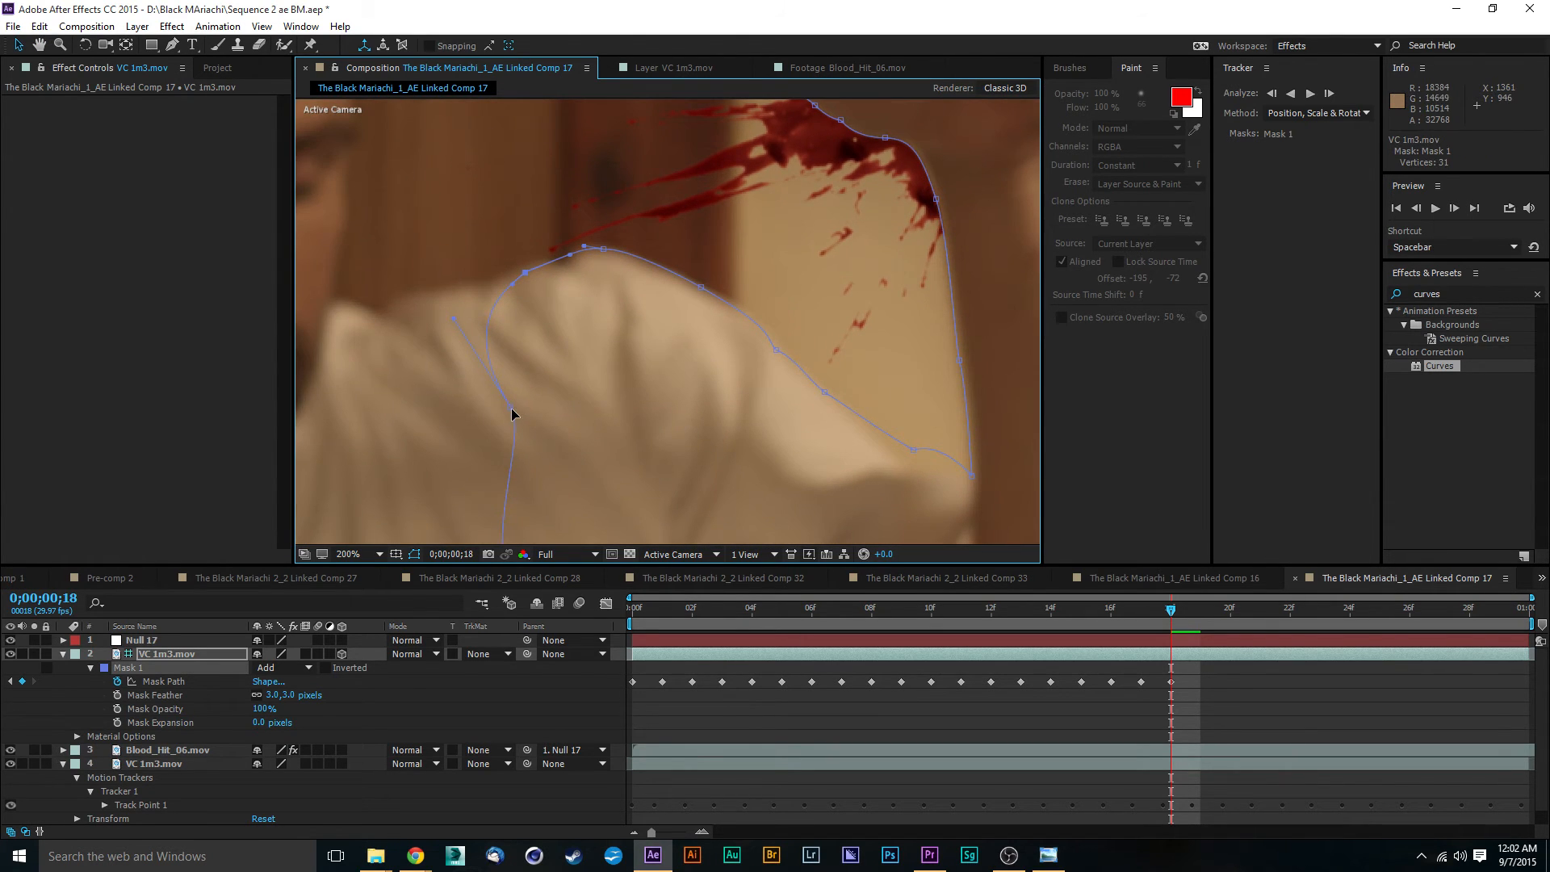
drag(511, 407, 448, 389)
- Fine-tune the Mask 1 vertices on the lower sleeve edge and at the corner where the sleeve meets the forearm
drag(928, 487, 647, 324)
scroll(647, 324, down, 1)
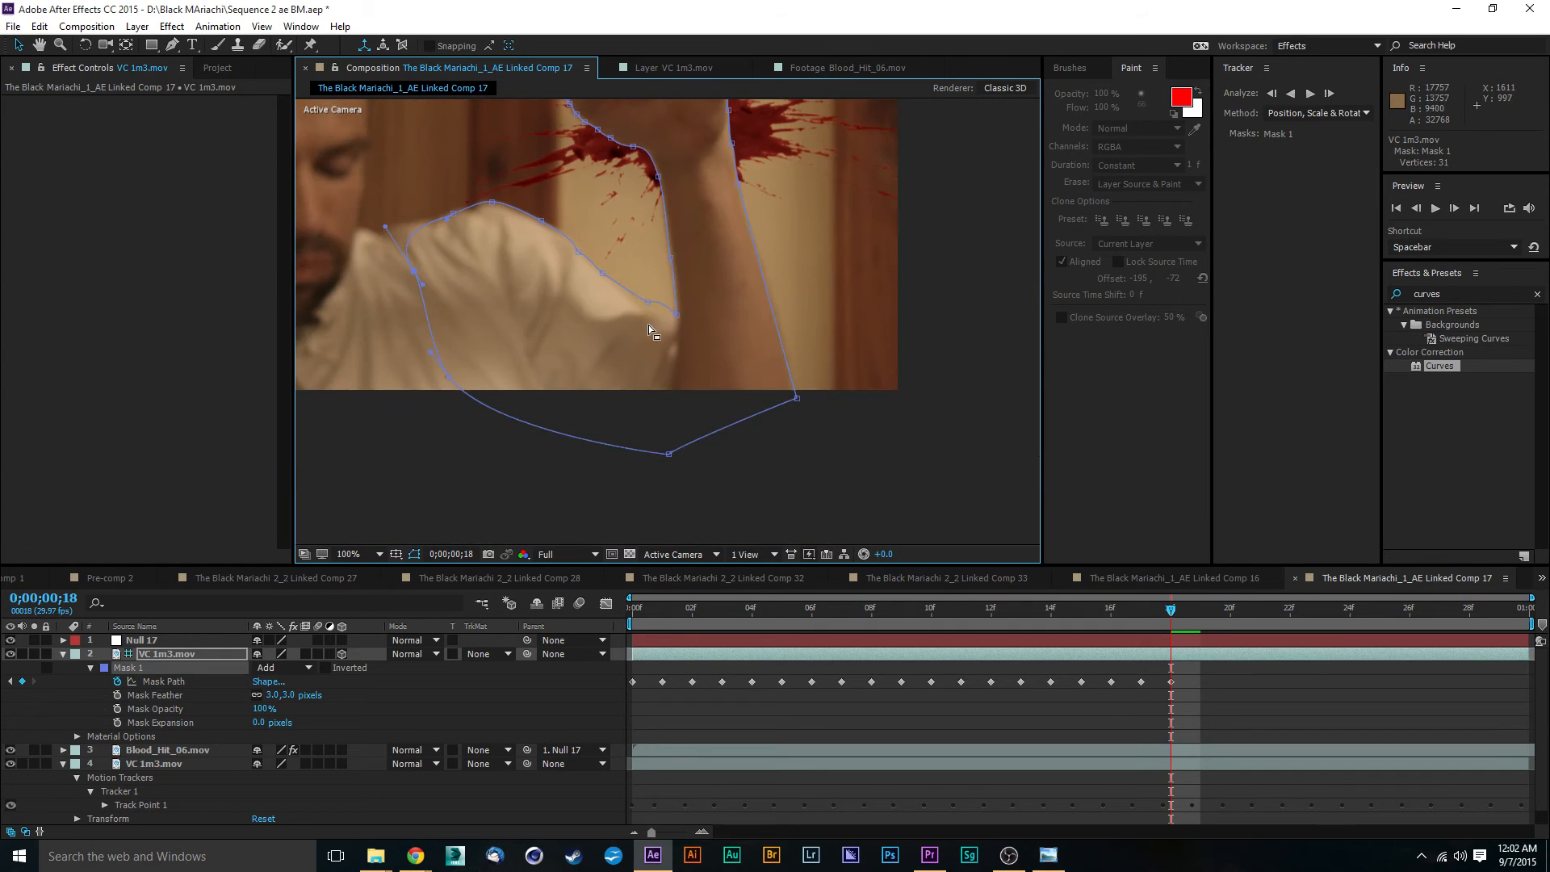
scroll(648, 327, up, 2)
drag(589, 245, 572, 258)
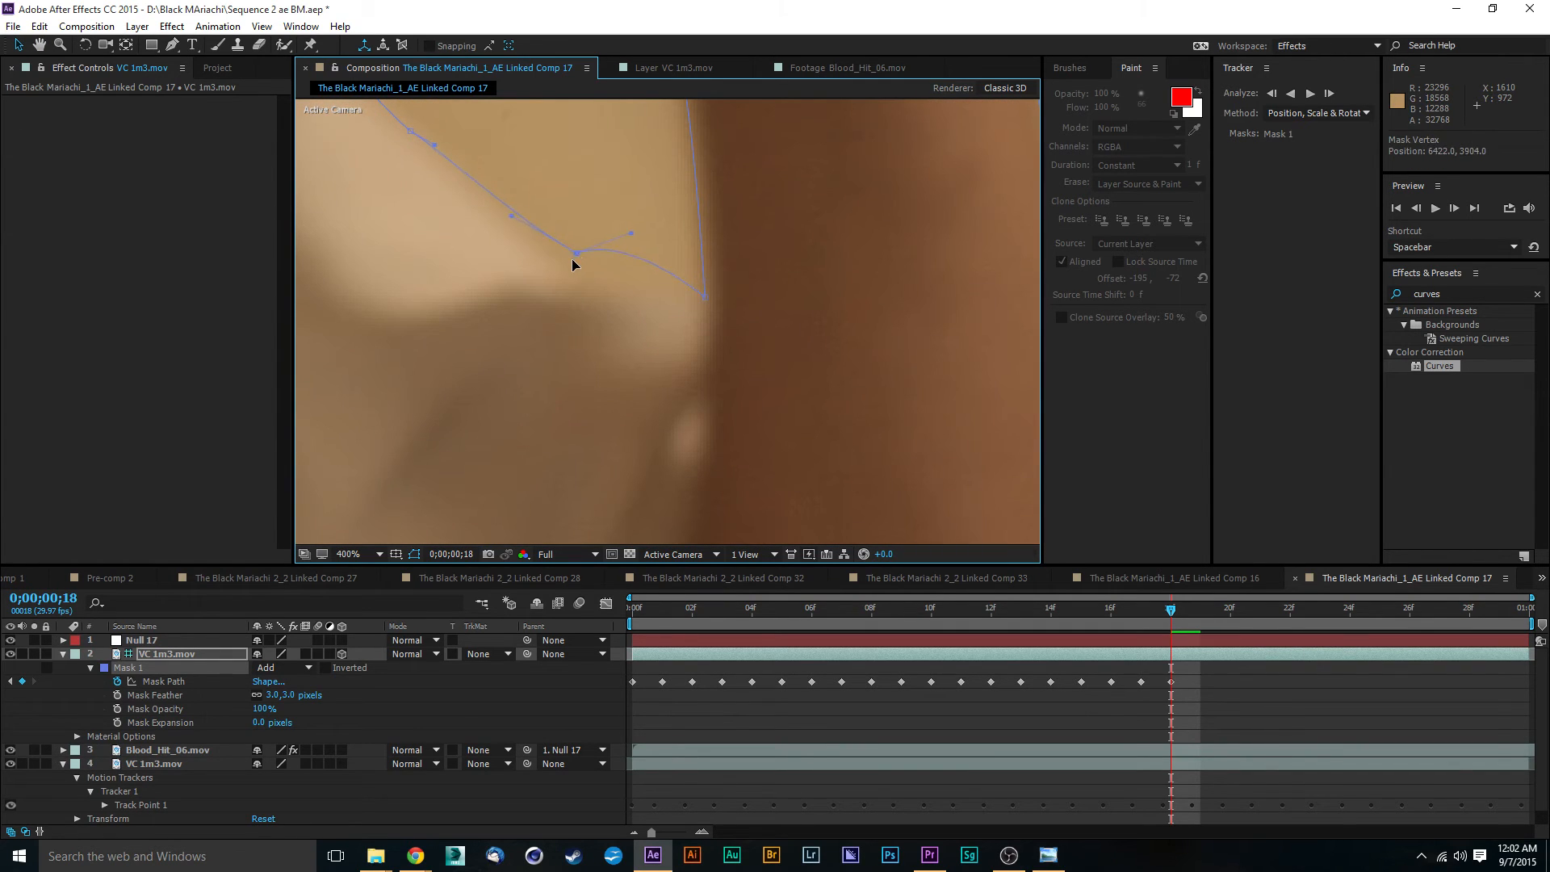
drag(704, 301, 698, 297)
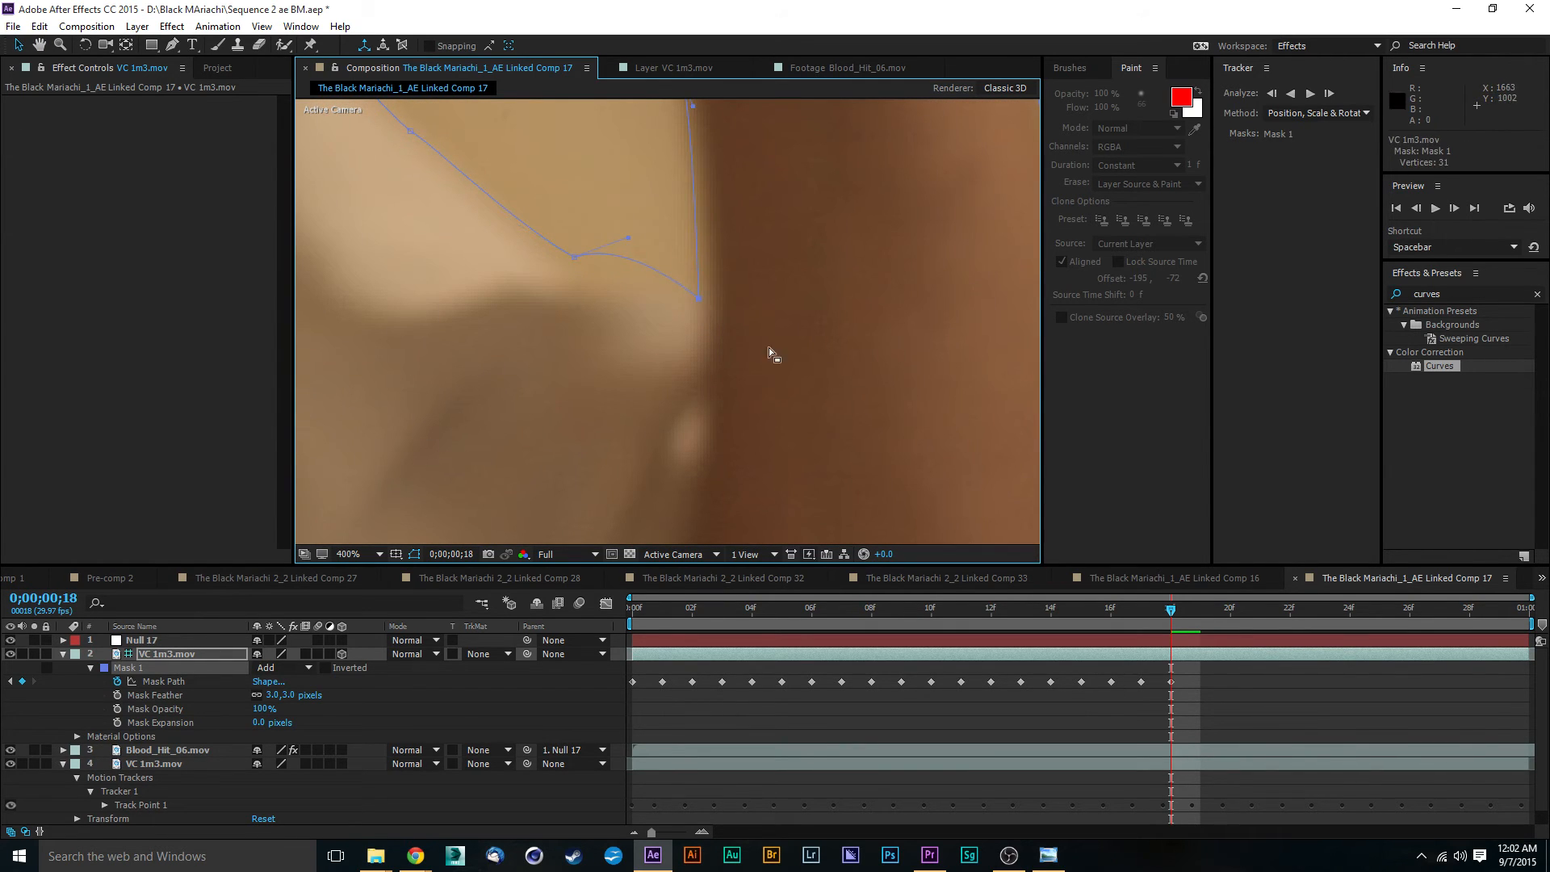
- Advance to 0;00;00;19 and move the Mask 1 sleeve-corner and shoulder vertices onto the shirt's edge
drag(1172, 614, 1200, 616)
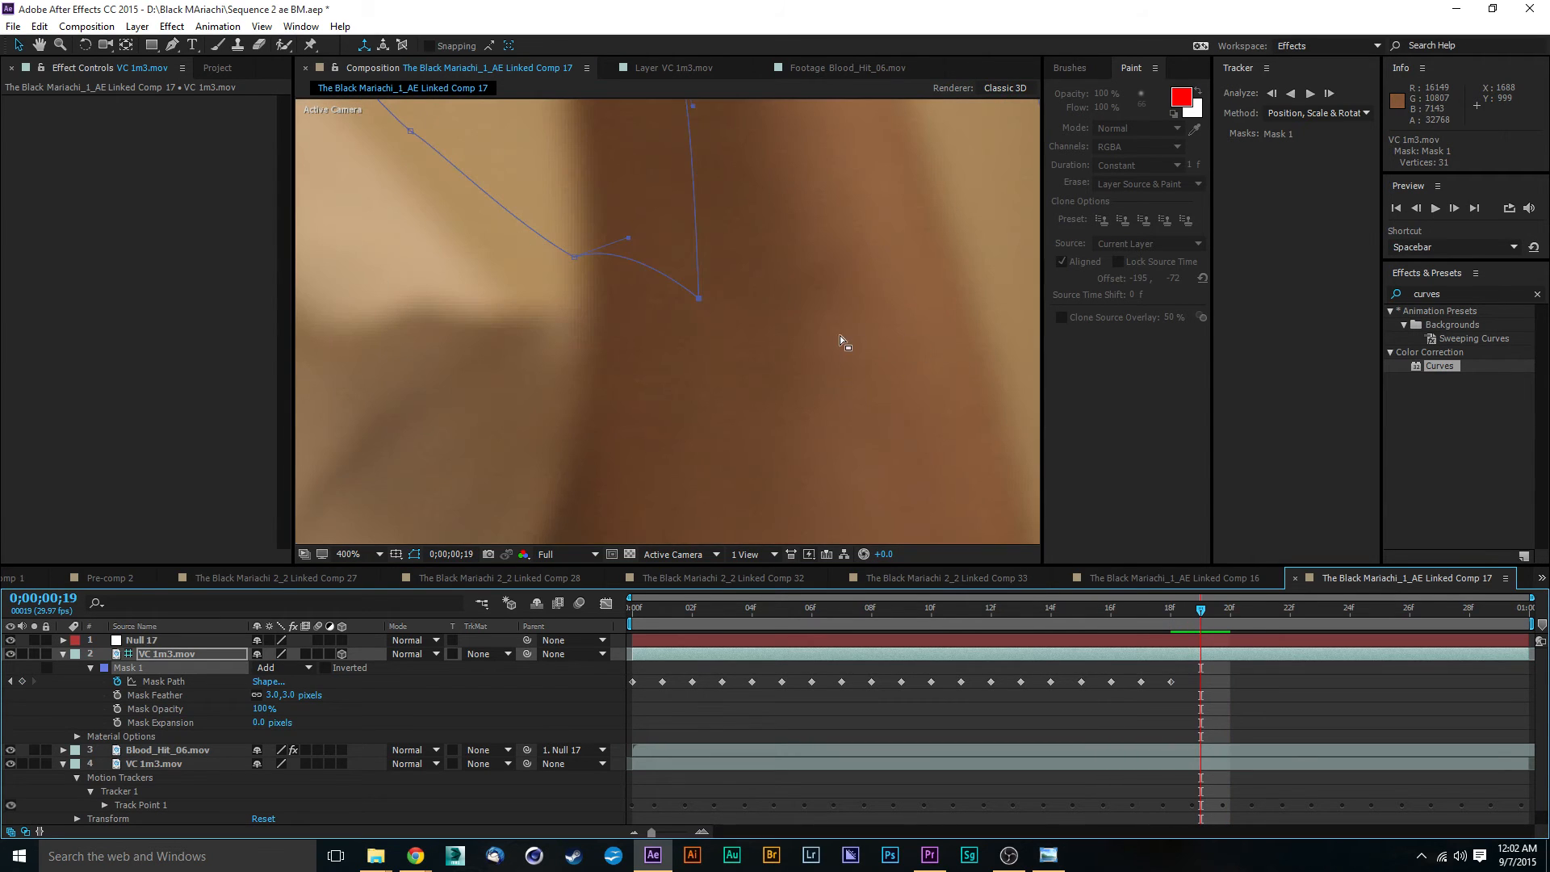
key(comma)
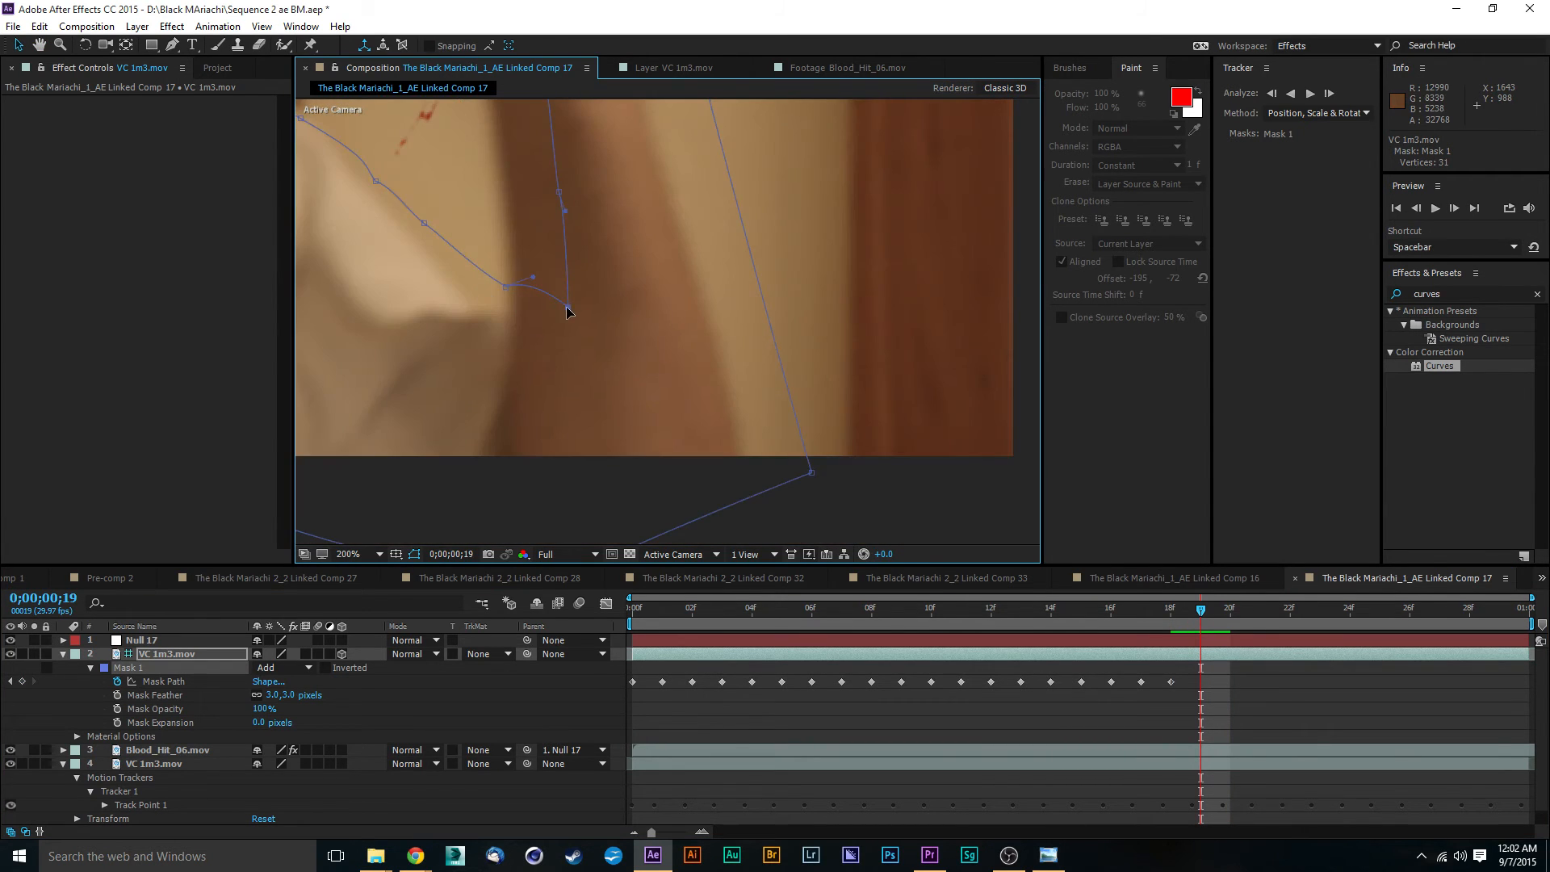
drag(567, 310, 463, 305)
drag(365, 218, 636, 358)
drag(578, 408, 526, 390)
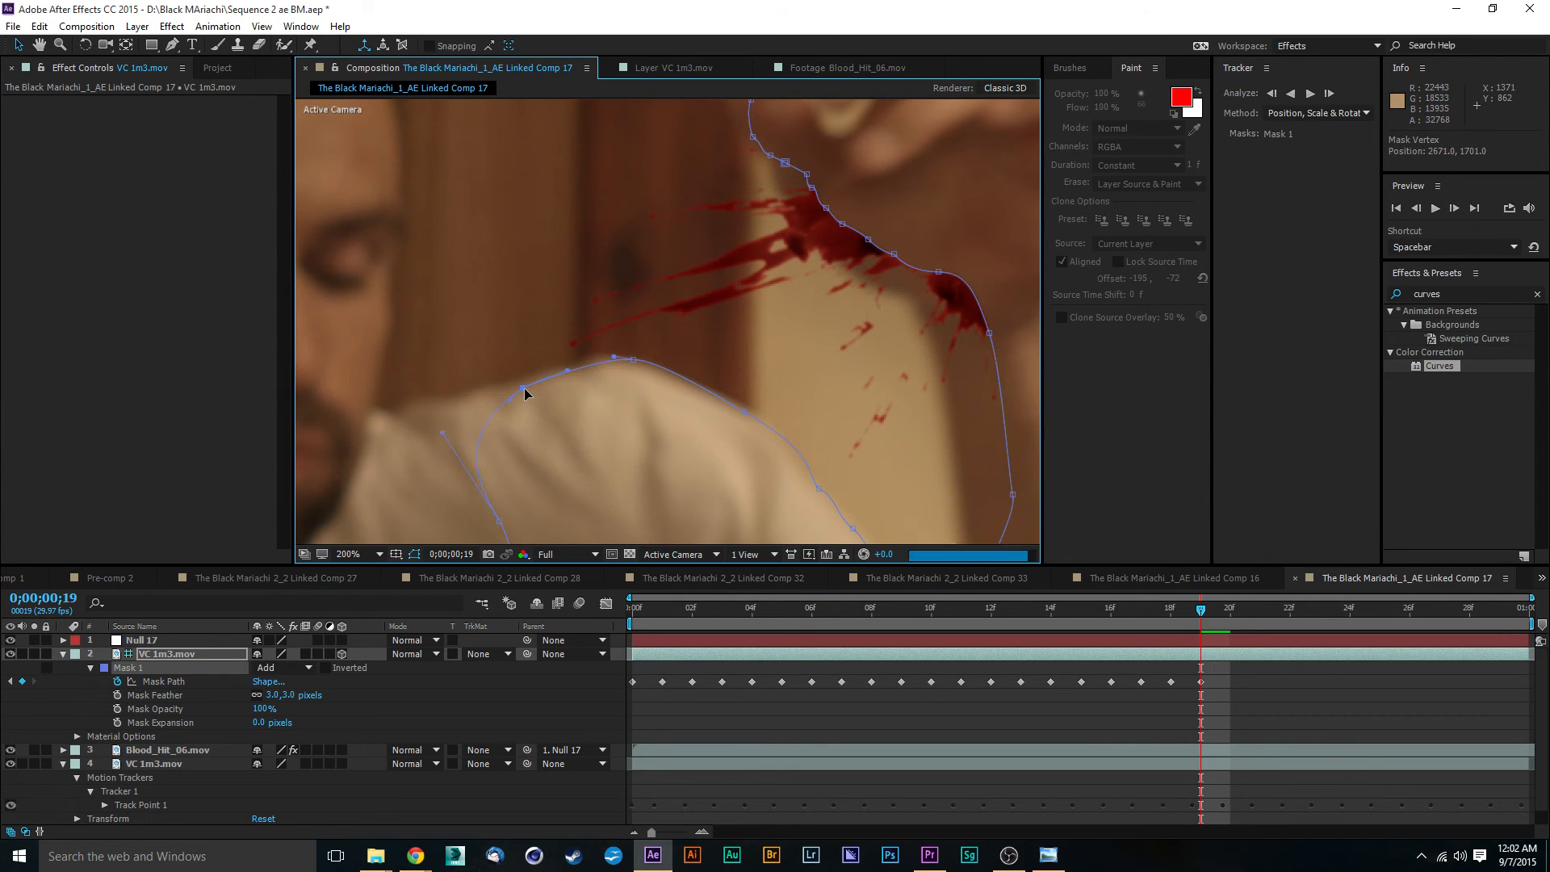
- Move the Mask 1 vertices from the inner wrist along the palm's lower edge to the thumb tip onto the hand outline
drag(870, 327, 701, 370)
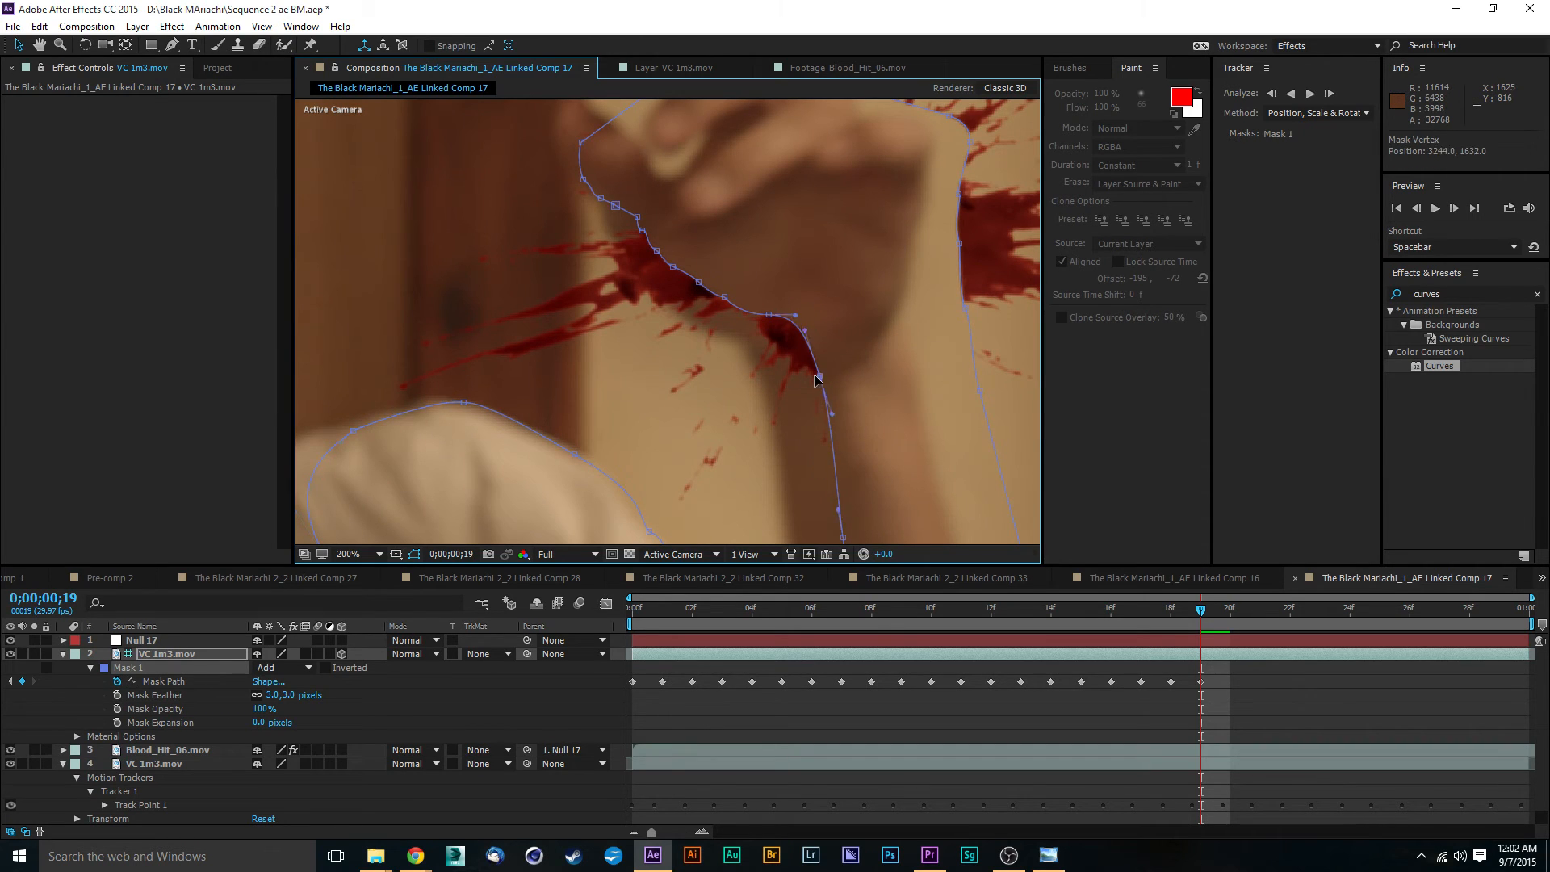
drag(819, 375, 589, 192)
drag(557, 166, 563, 116)
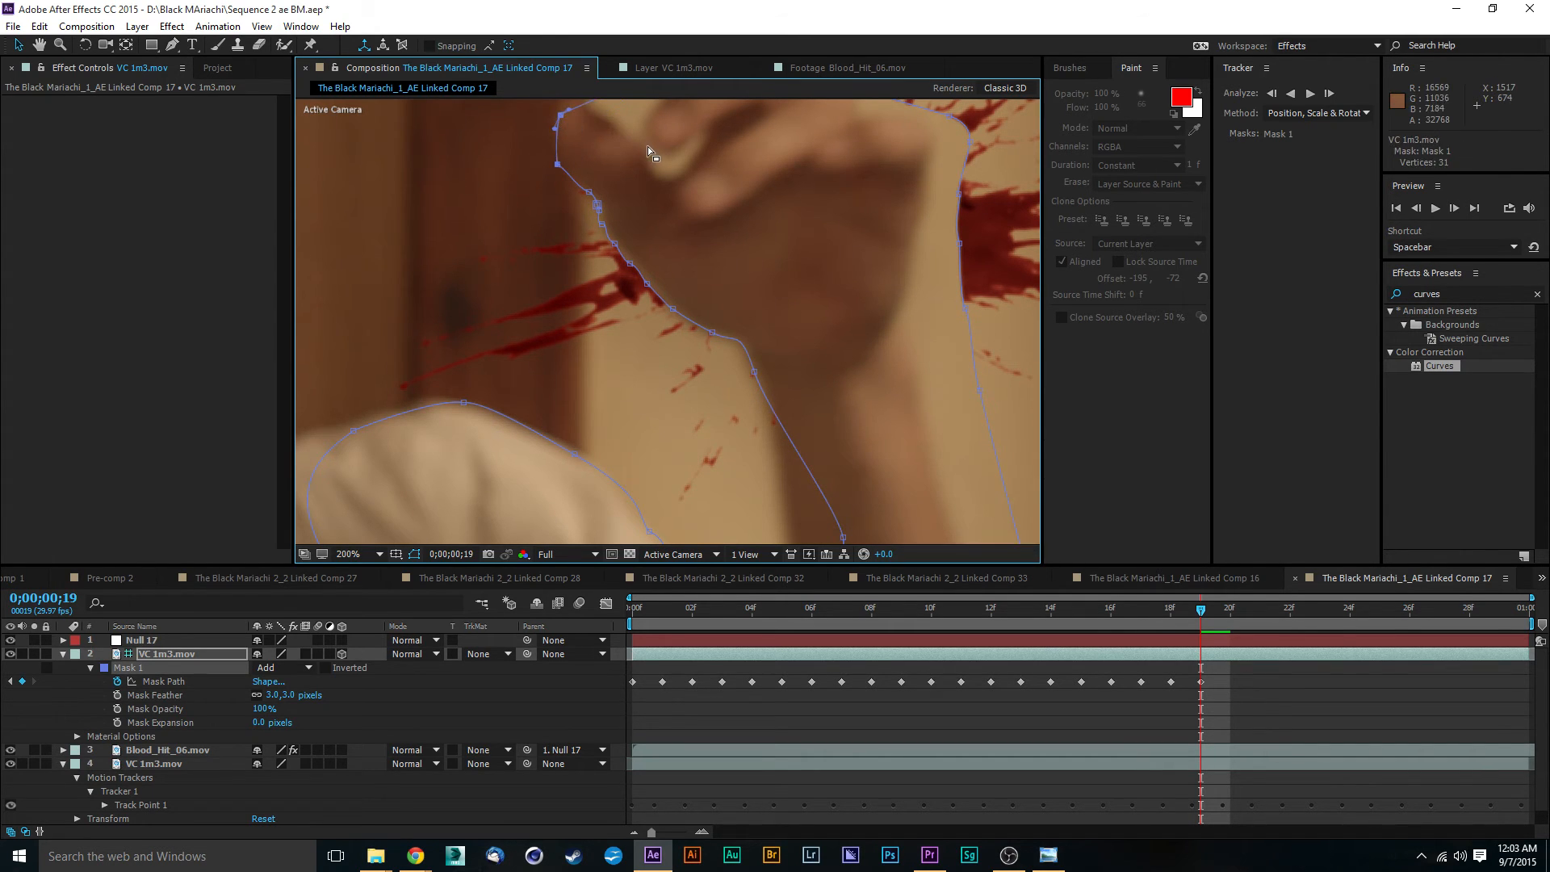
- Pull the Mask 1 vertices at the knuckles and the outer side of the palm inward onto the hand outline
drag(648, 147, 626, 266)
drag(901, 274, 705, 289)
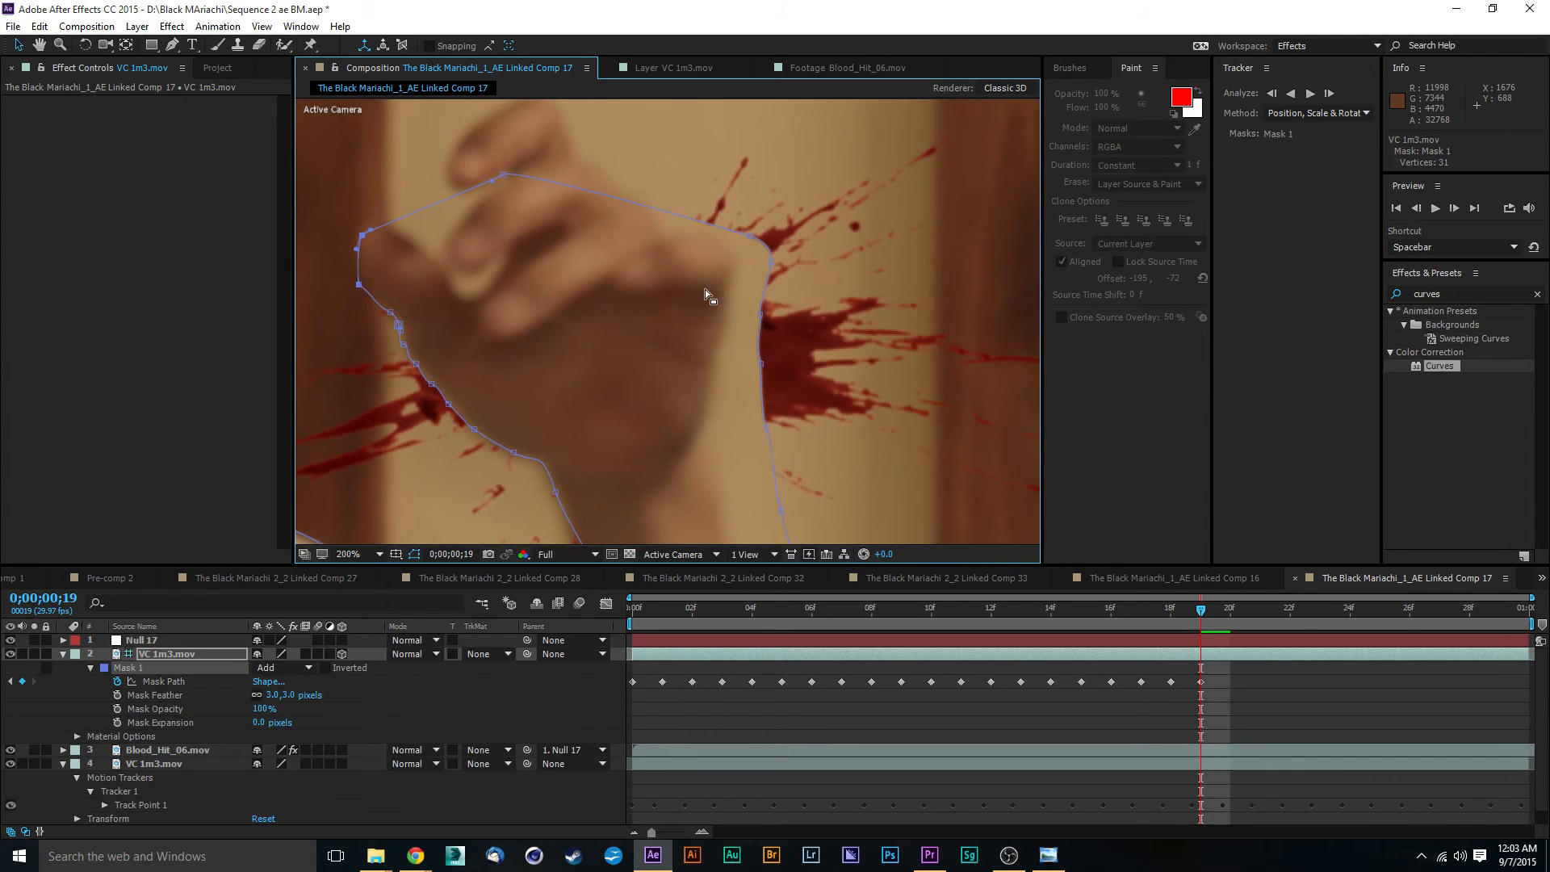
drag(750, 234, 685, 229)
key(ctrl+z)
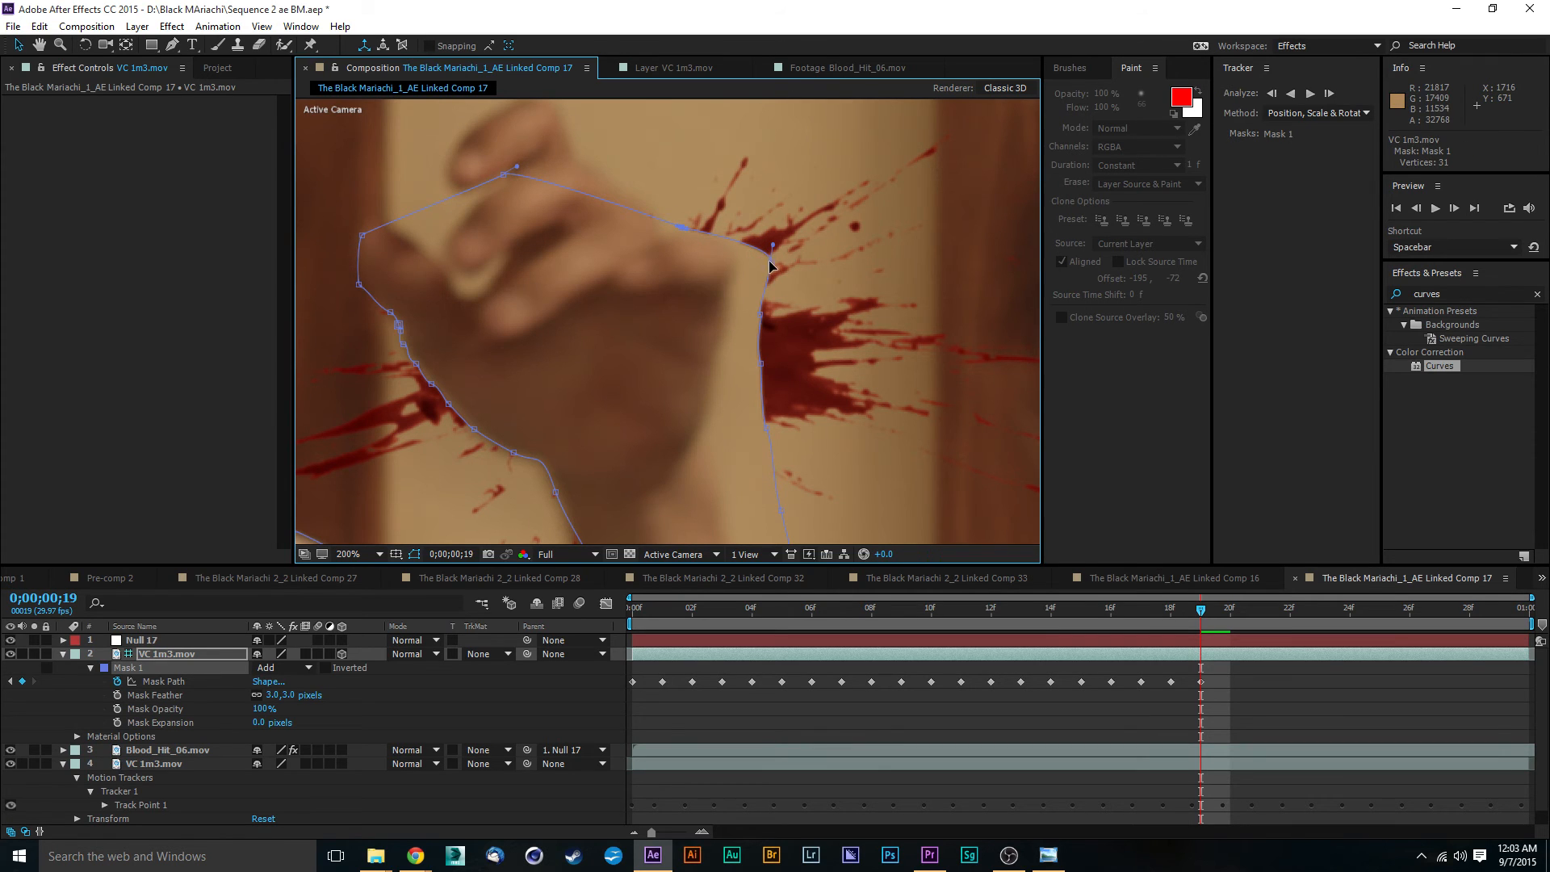
drag(770, 265, 726, 255)
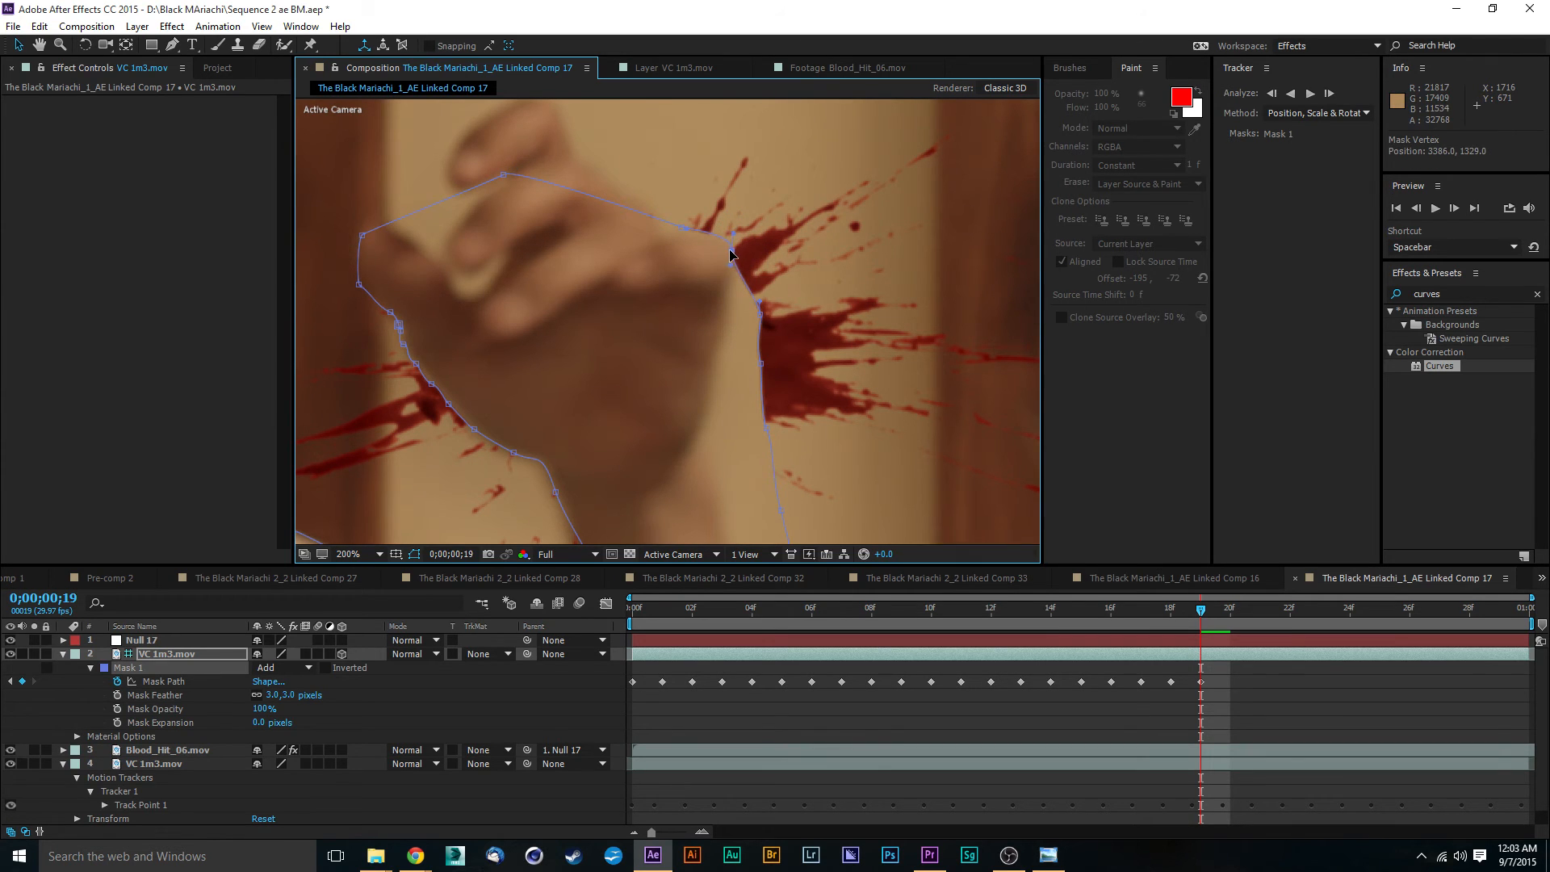
click(685, 231)
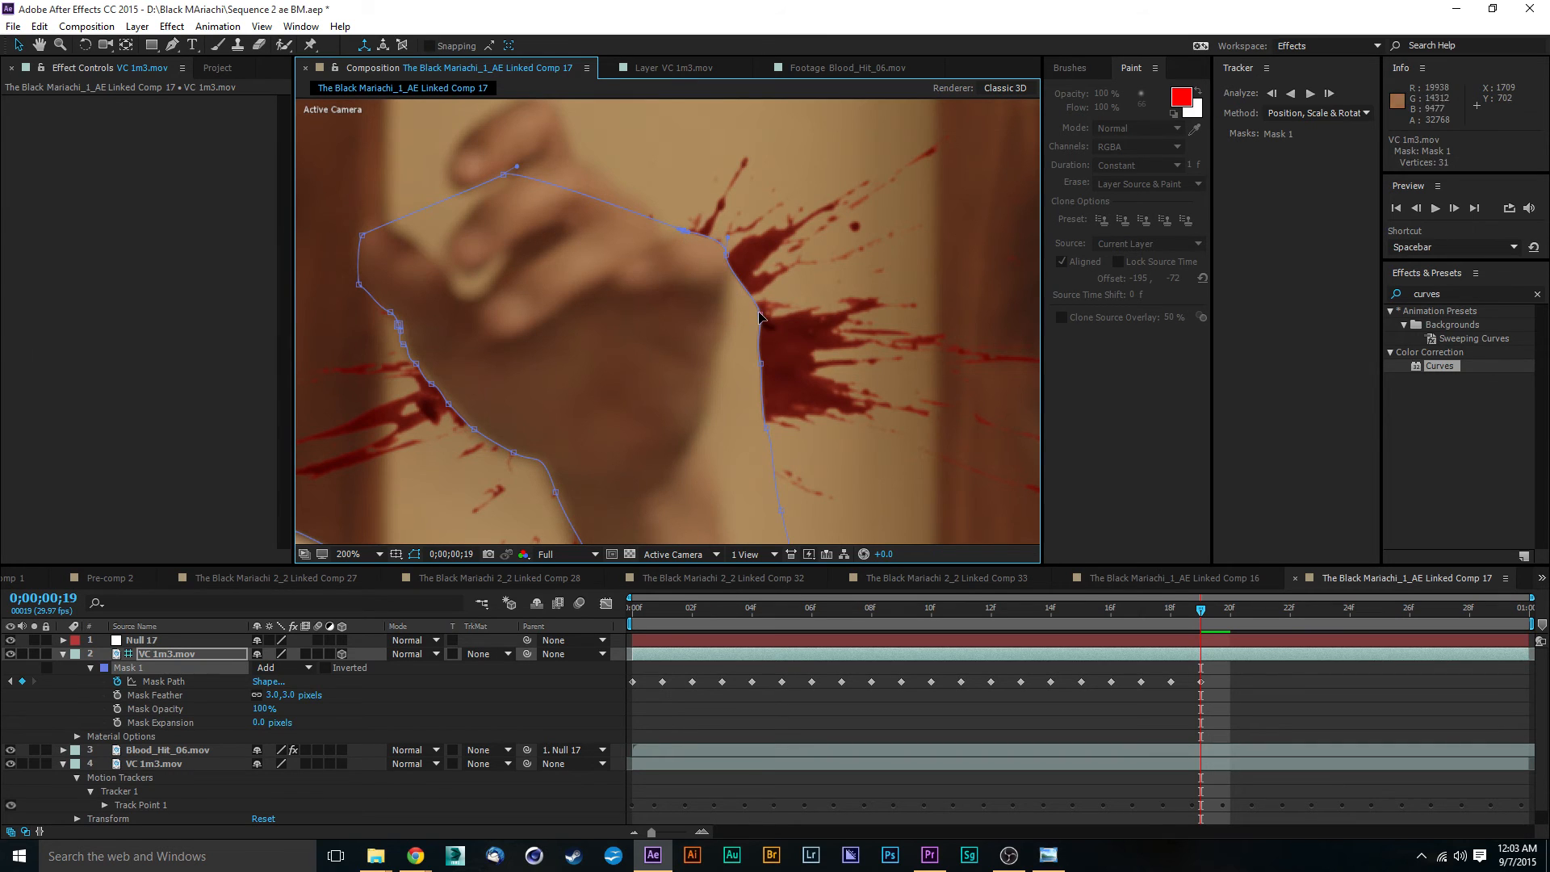
drag(759, 315, 732, 290)
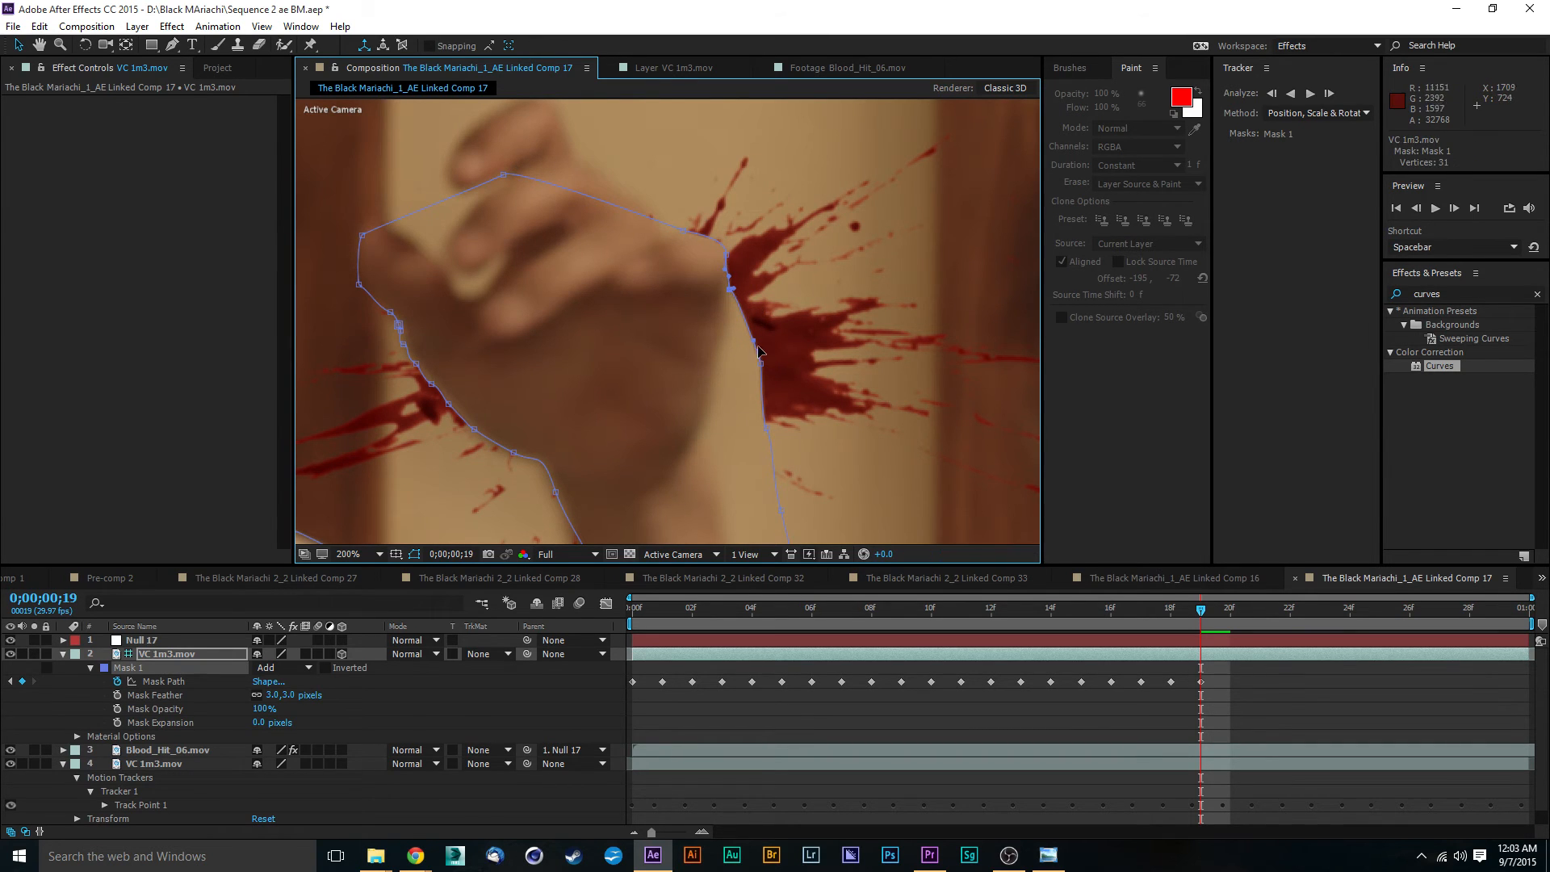
drag(763, 368, 730, 334)
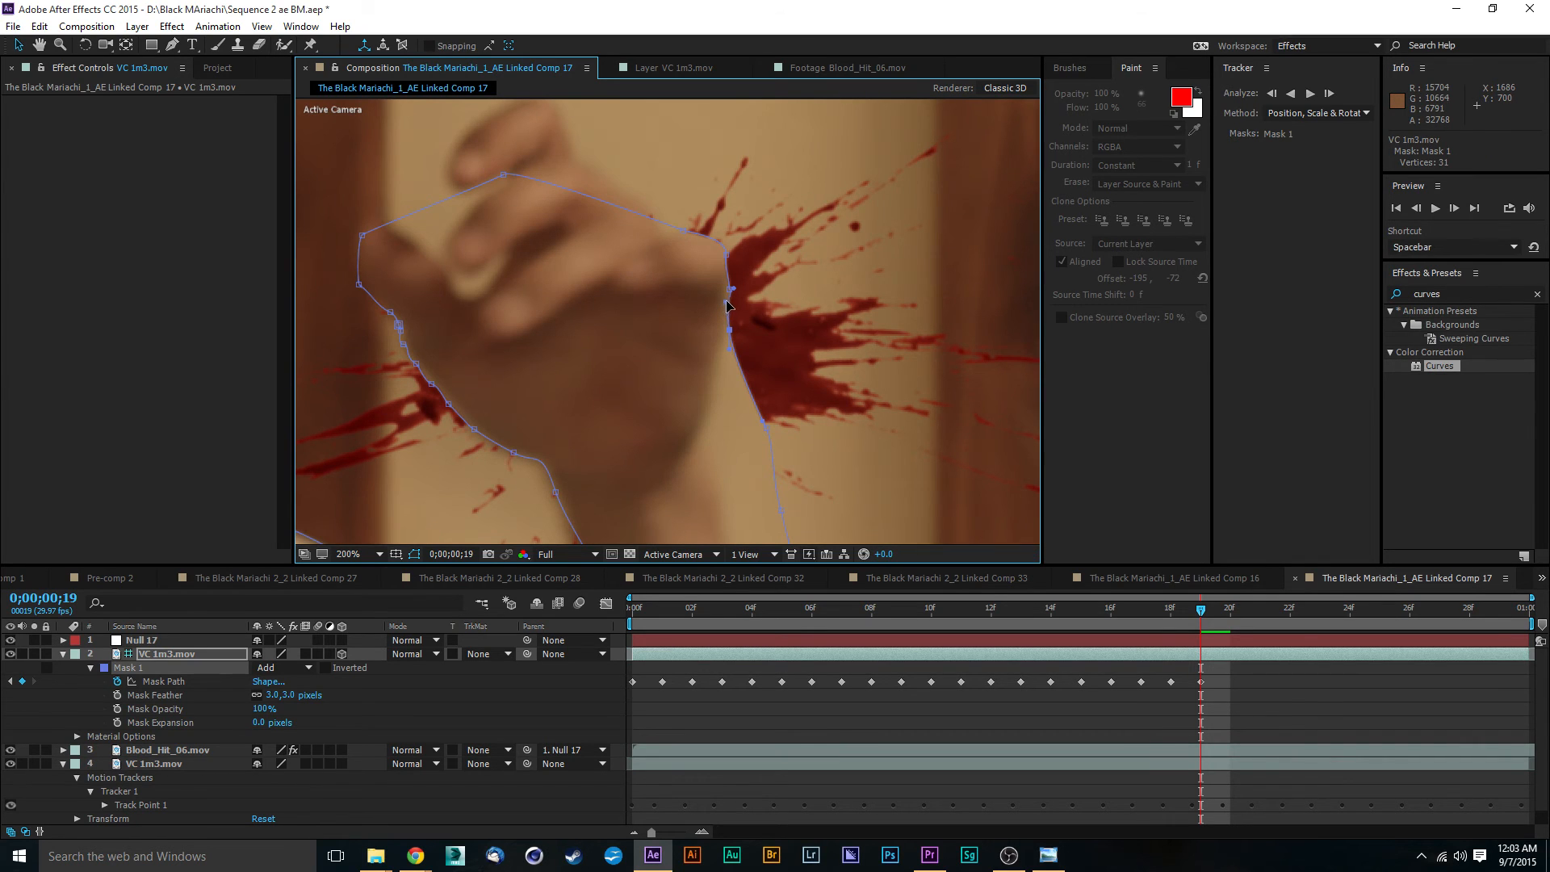
- Move the Mask 1 vertices at the outer wrist and upper forearm inward onto the arm's edge
drag(825, 370, 803, 339)
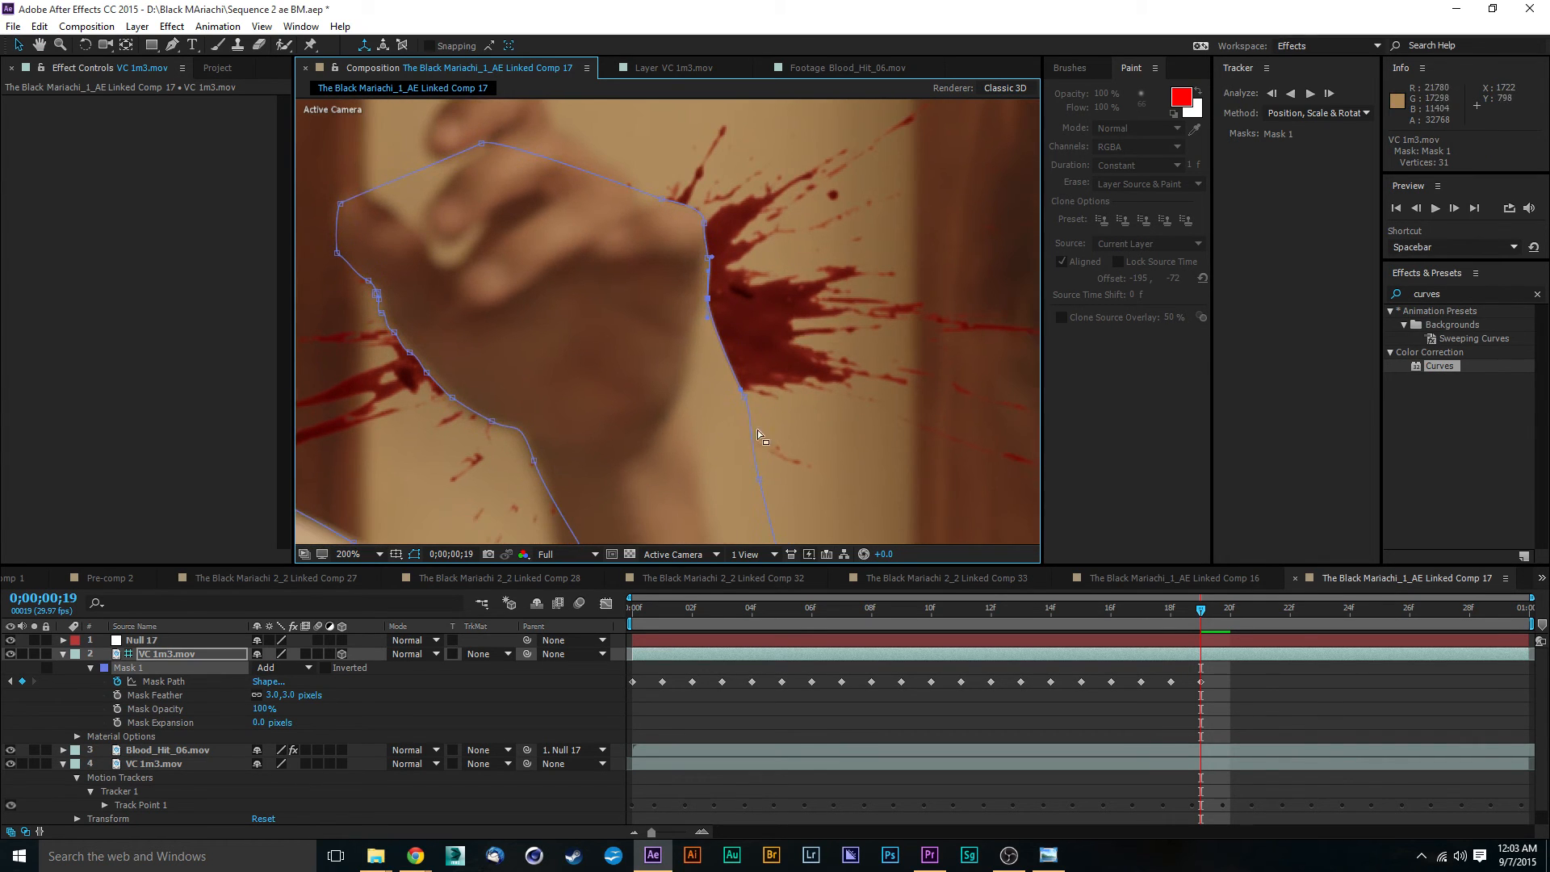
drag(744, 391, 687, 404)
key(ctrl+z)
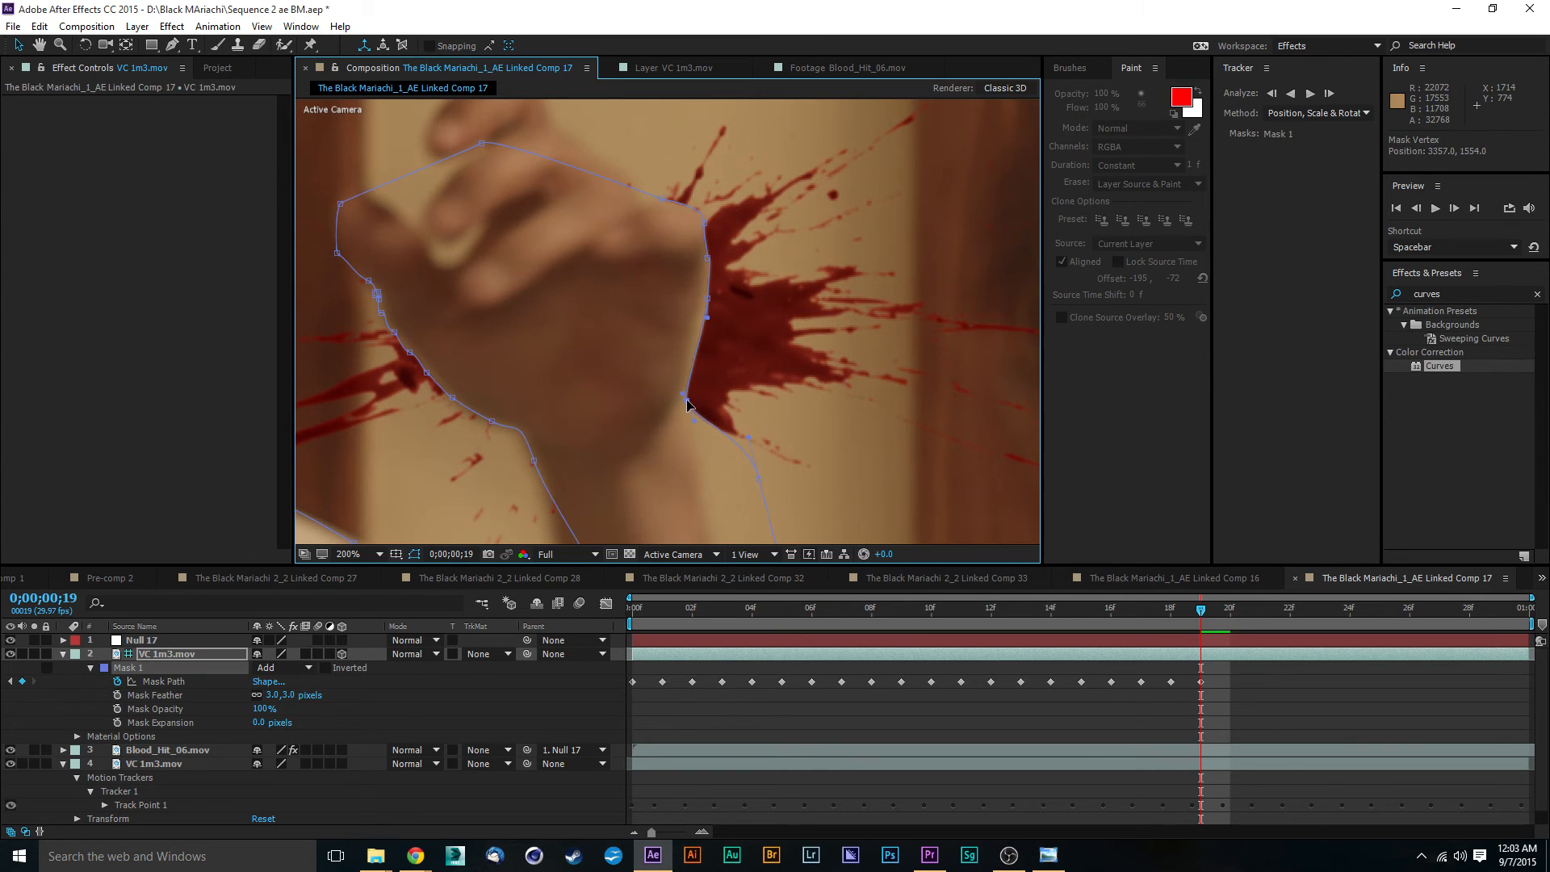
drag(787, 405, 696, 266)
drag(667, 337, 614, 363)
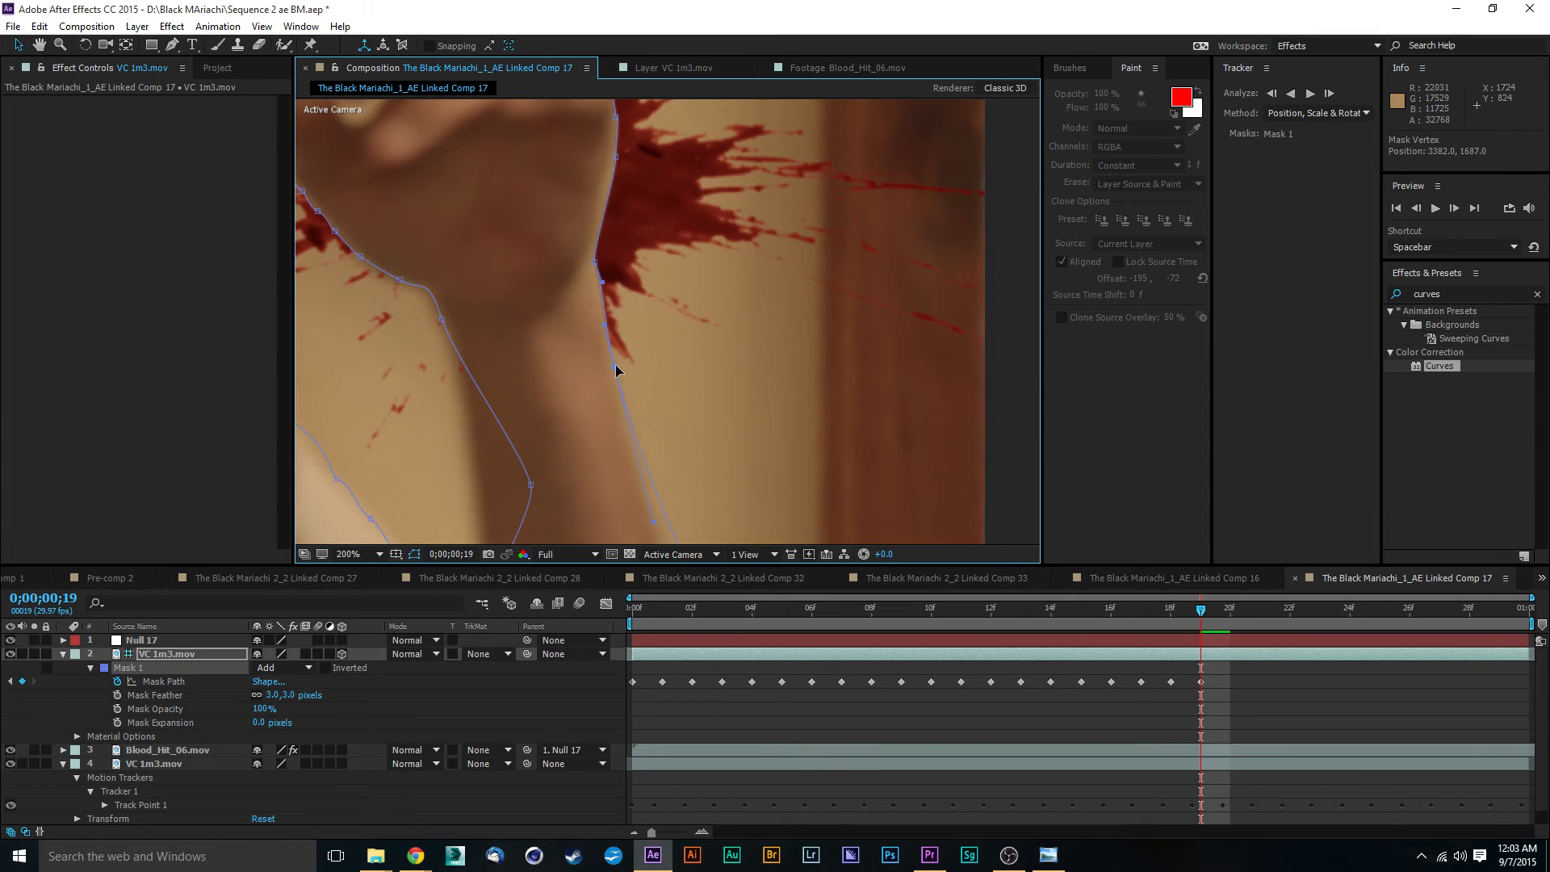
- Move the Mask 1 vertex just below the frame at the outer forearm inward so the path follows the arm's edge
drag(704, 386, 589, 192)
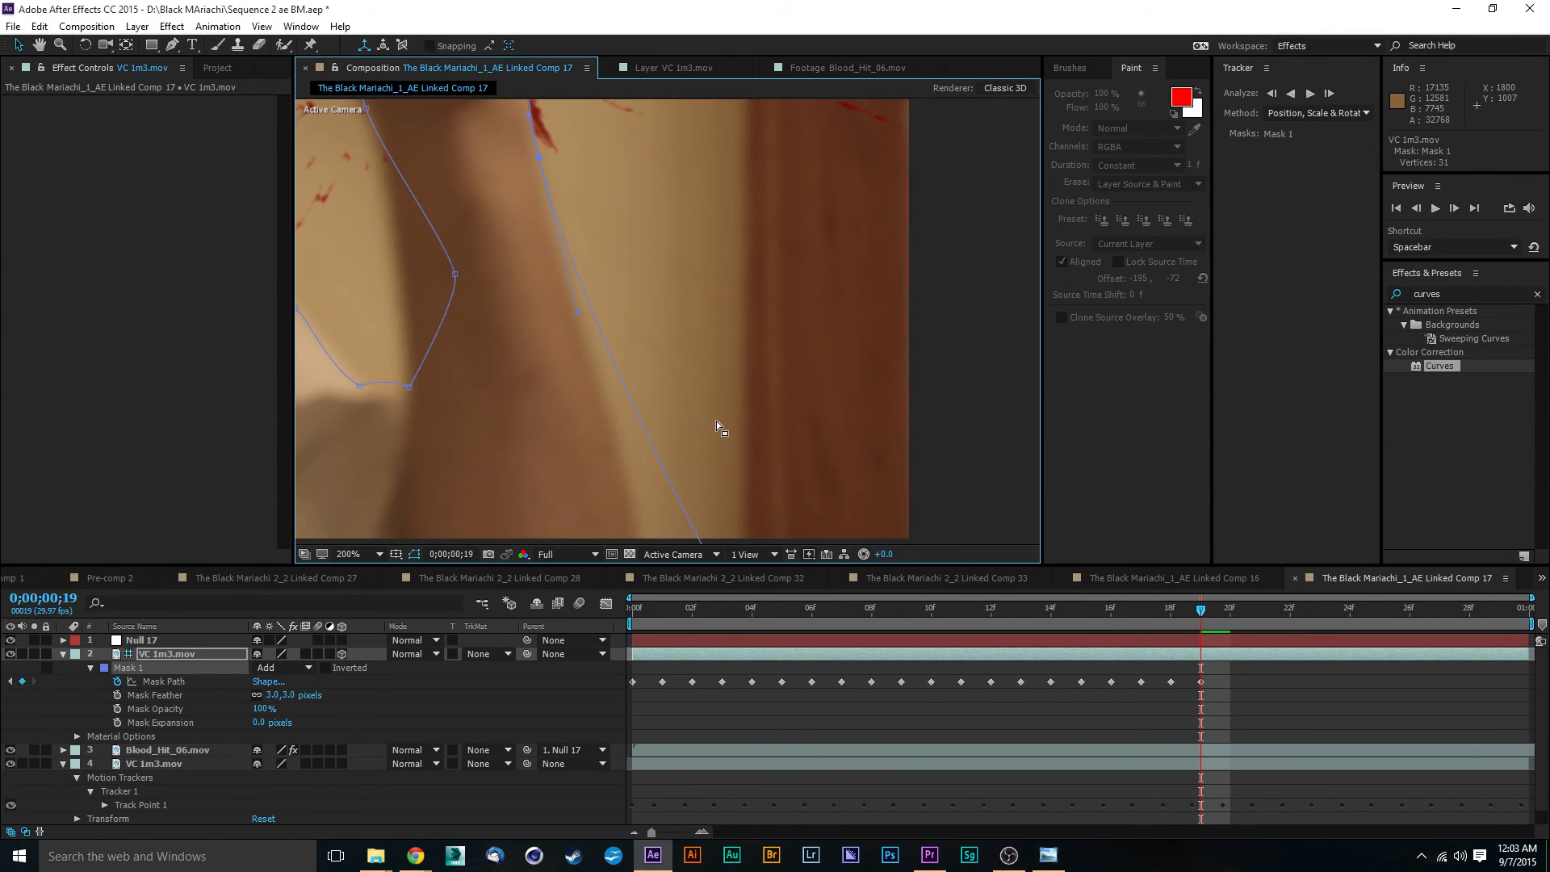
drag(716, 423, 705, 310)
drag(698, 446, 633, 441)
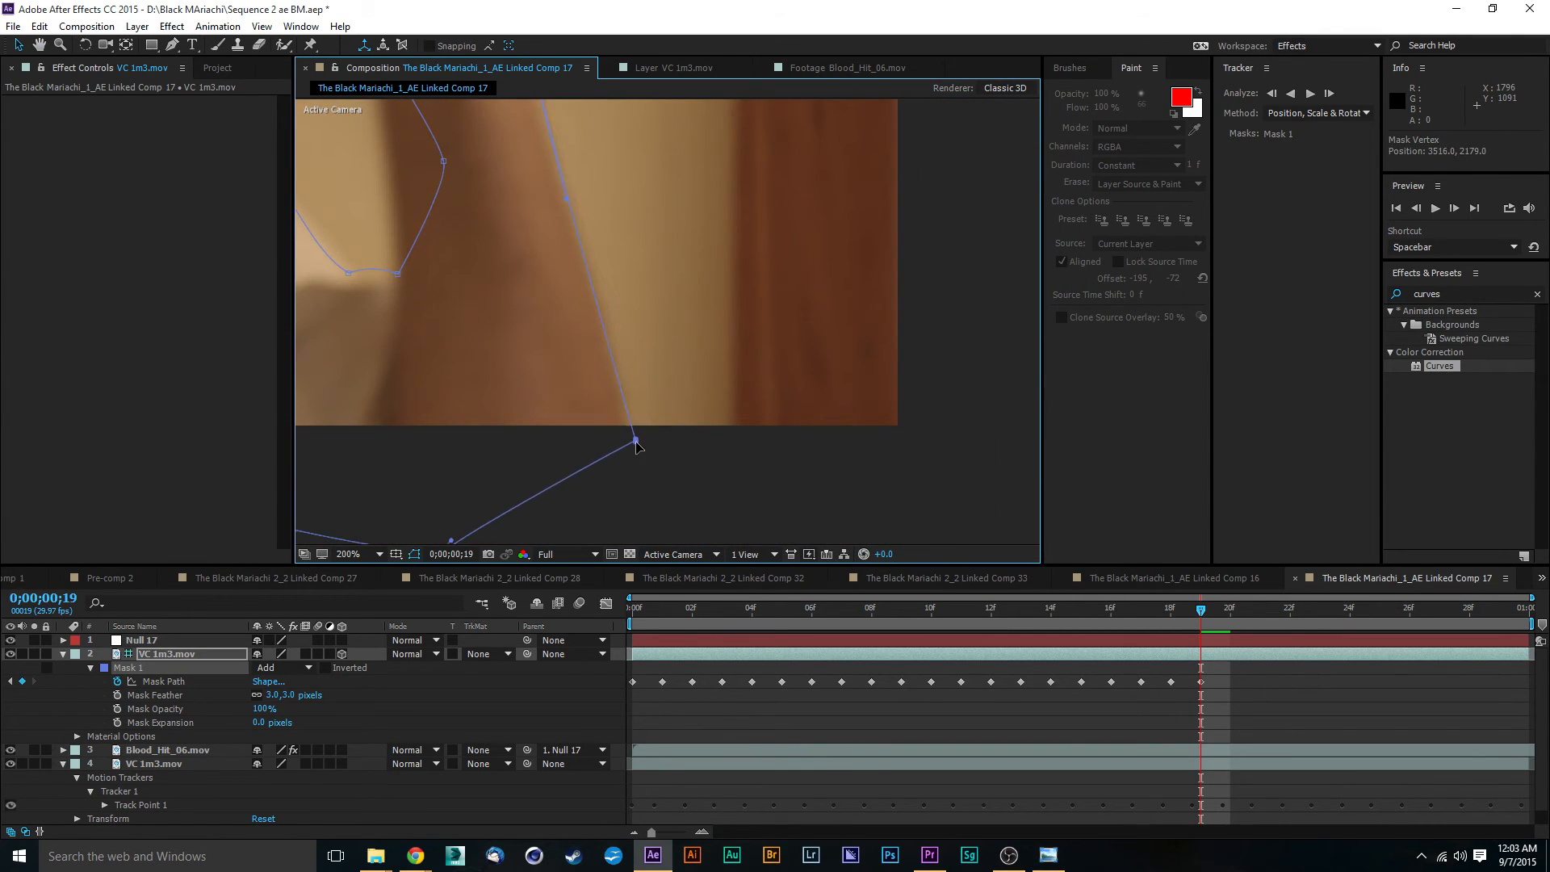
- Pull the Mask 1 inner forearm vertex onto the arm's edge and adjust the vertex where the sleeve meets the arm
drag(696, 322, 840, 497)
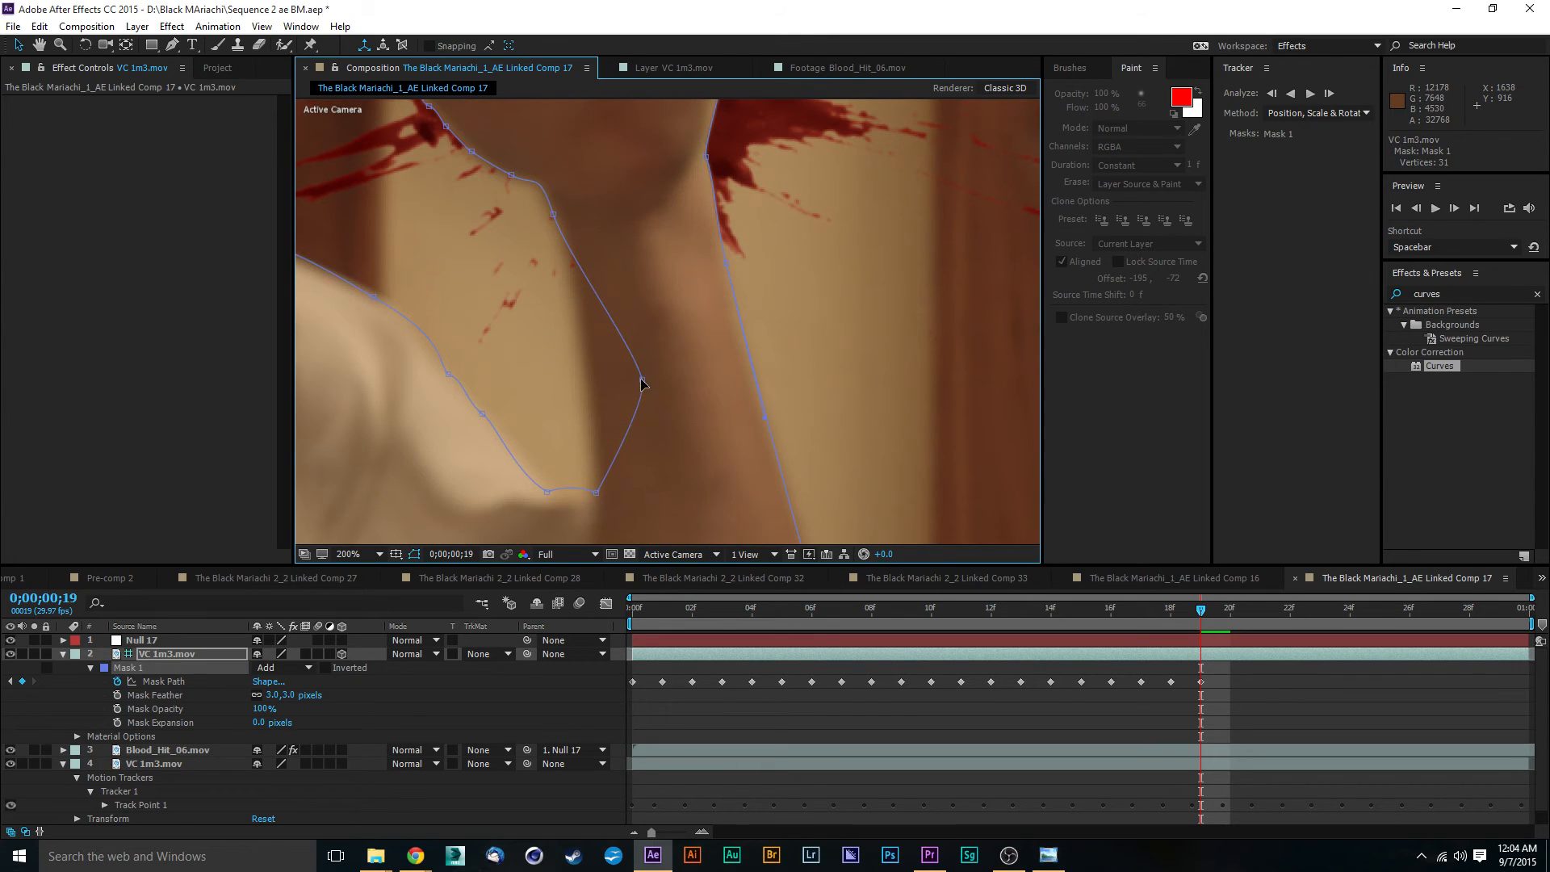
drag(641, 383, 581, 397)
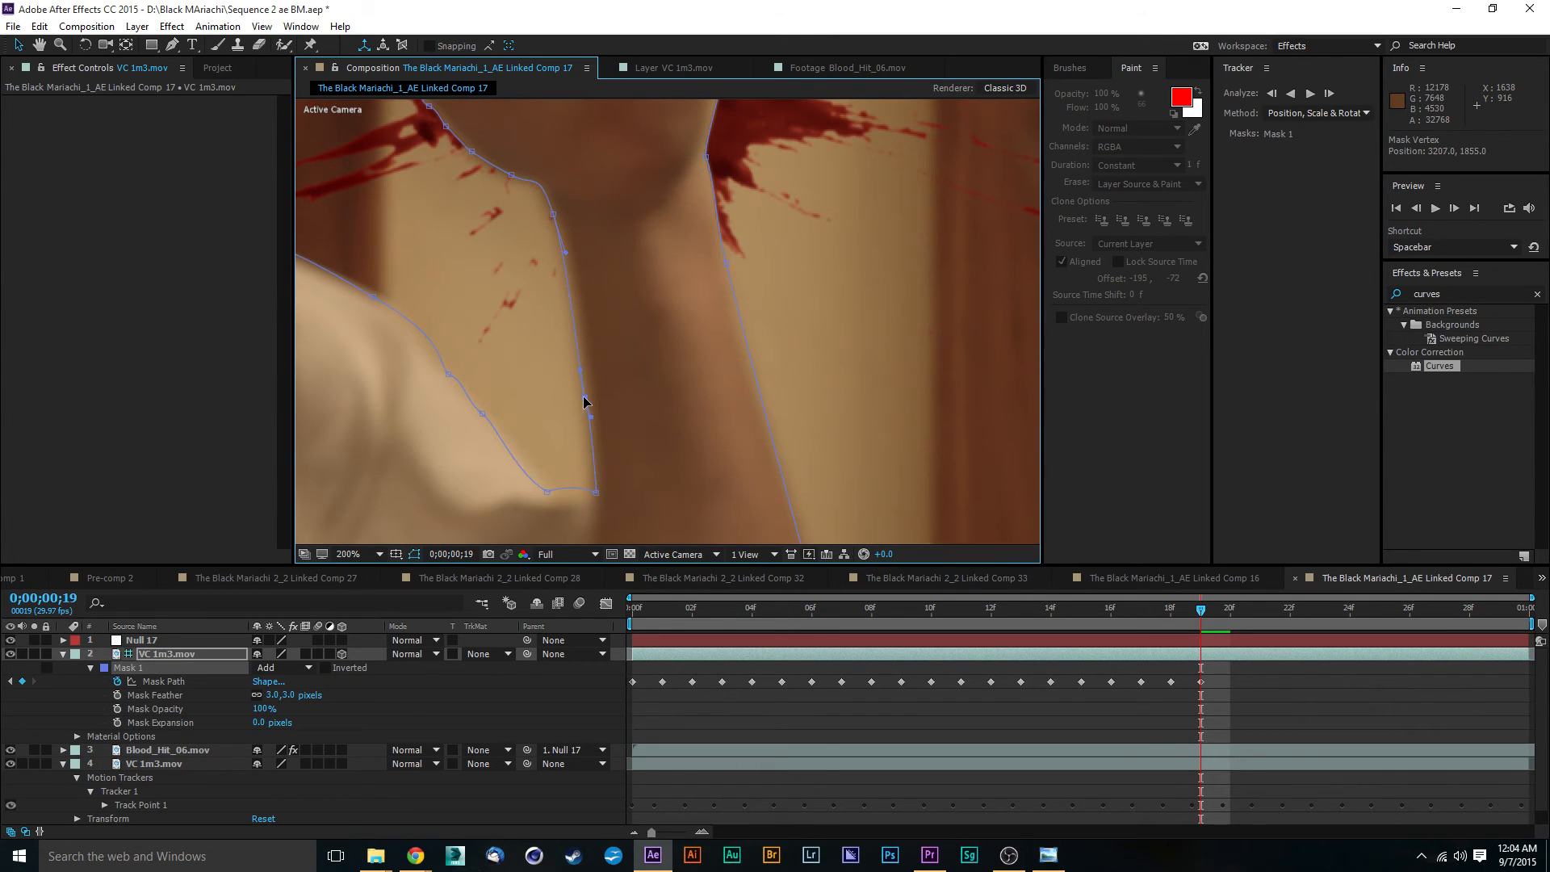
drag(597, 496, 590, 498)
drag(647, 370, 657, 399)
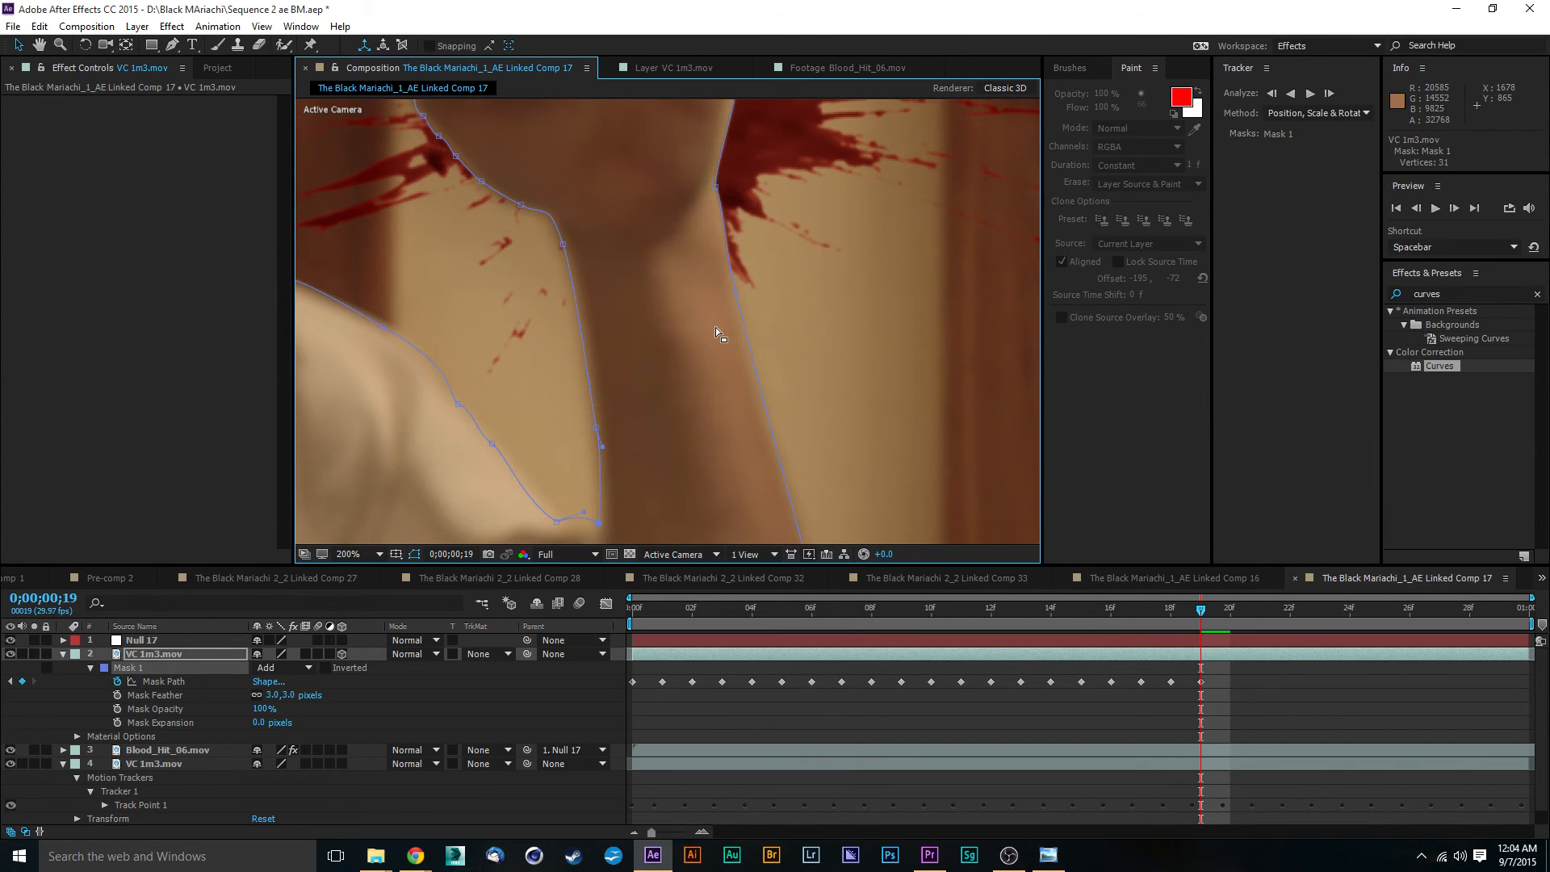
click(715, 327)
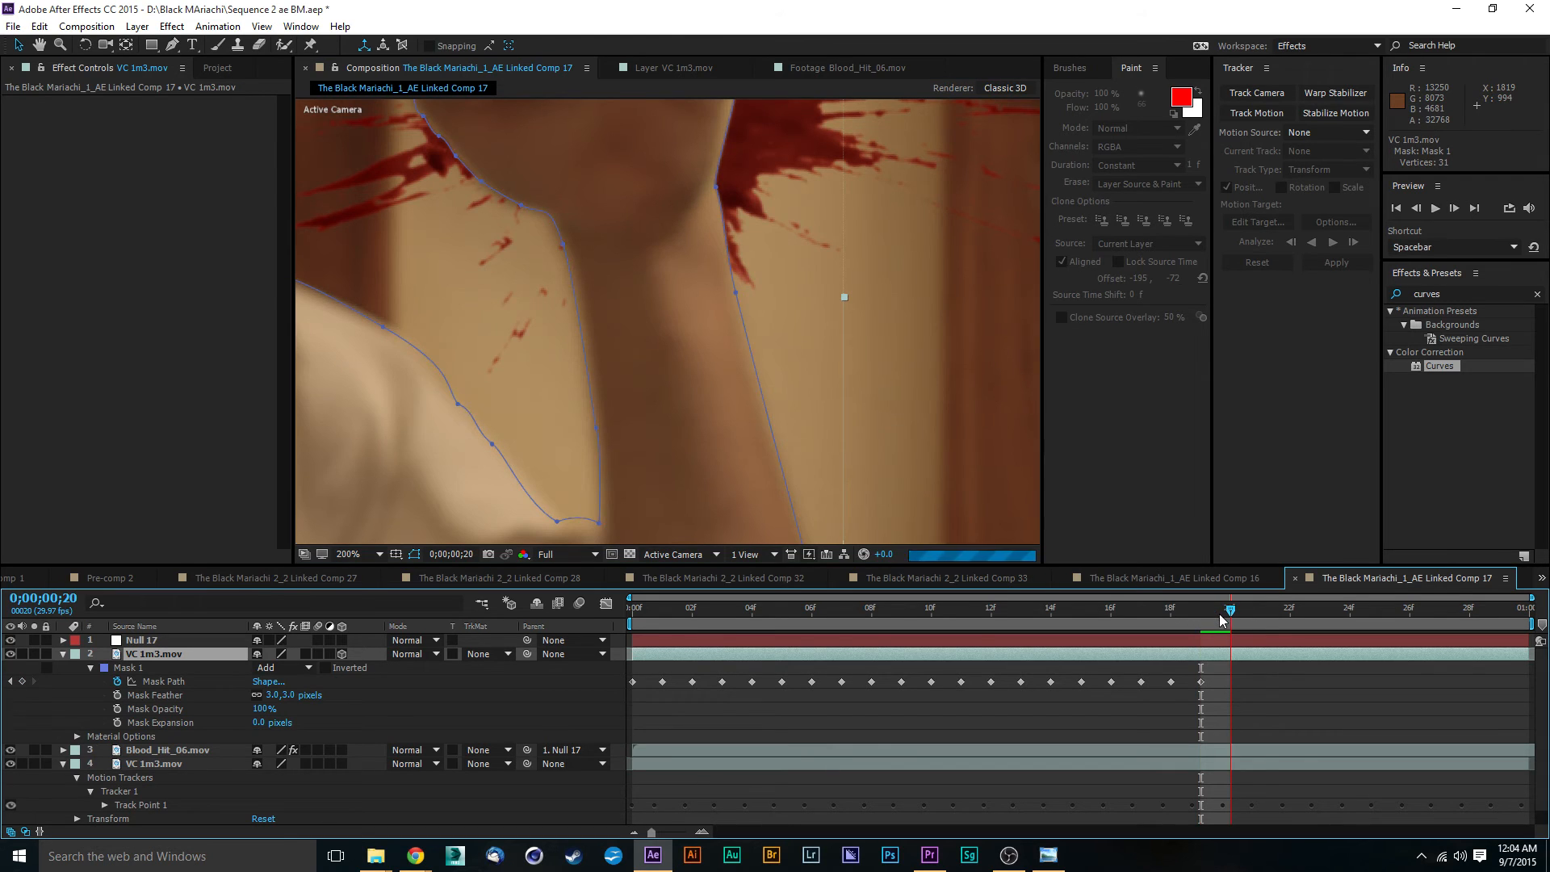
- Advance to 0;00;00;20 and move the Mask 1 vertices at the outer wrist and along the outer forearm inward onto the arm's edge
key(Page_Down)
key(ctrl+s)
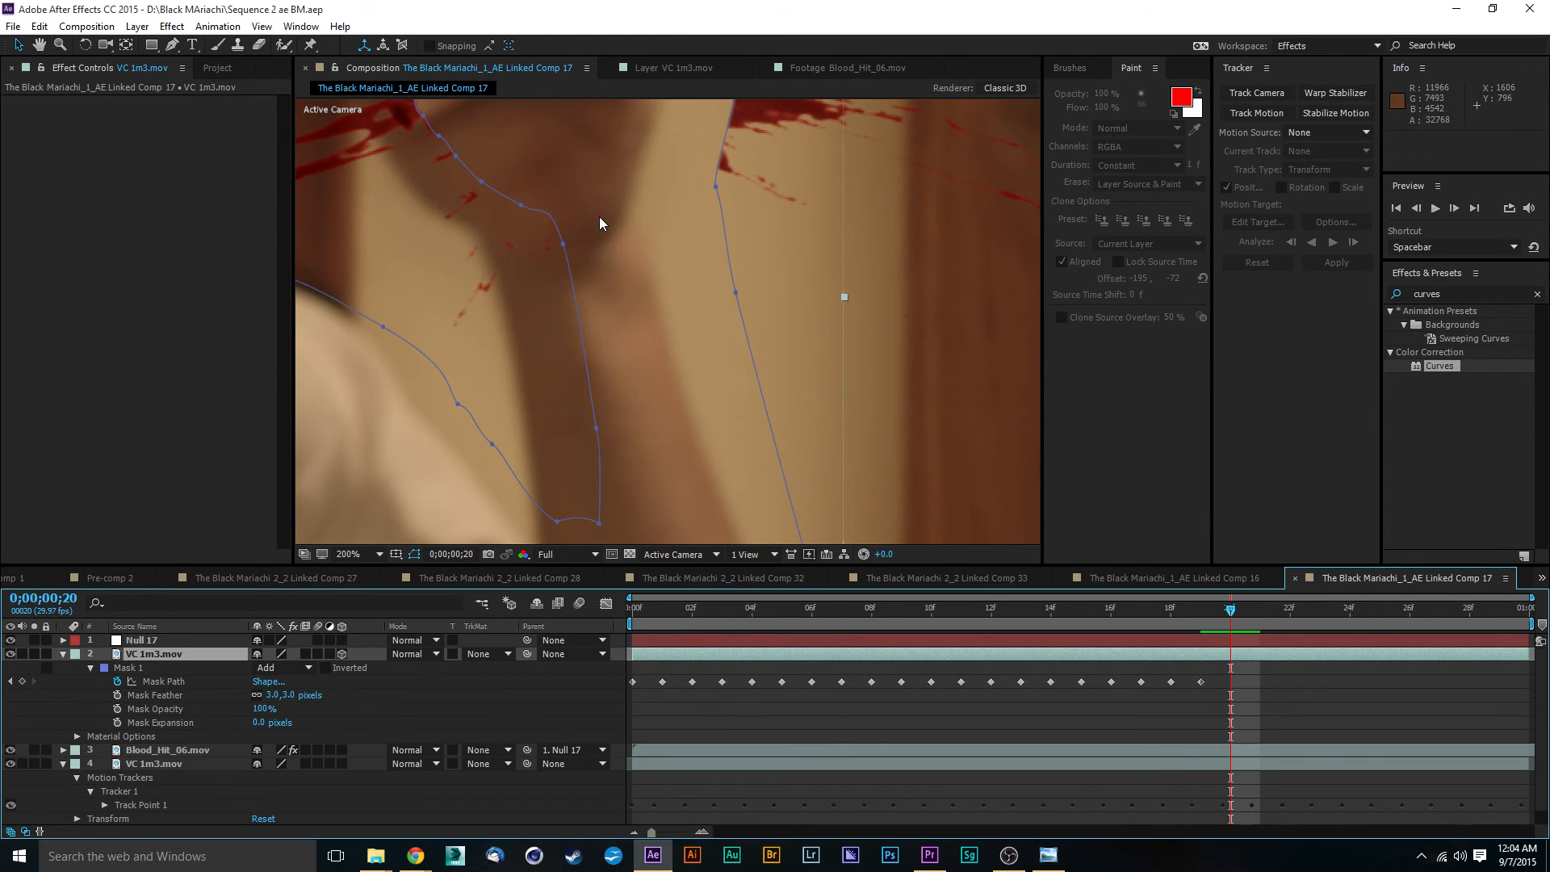
key(h)
drag(685, 315, 926, 471)
key(space)
drag(813, 245, 899, 346)
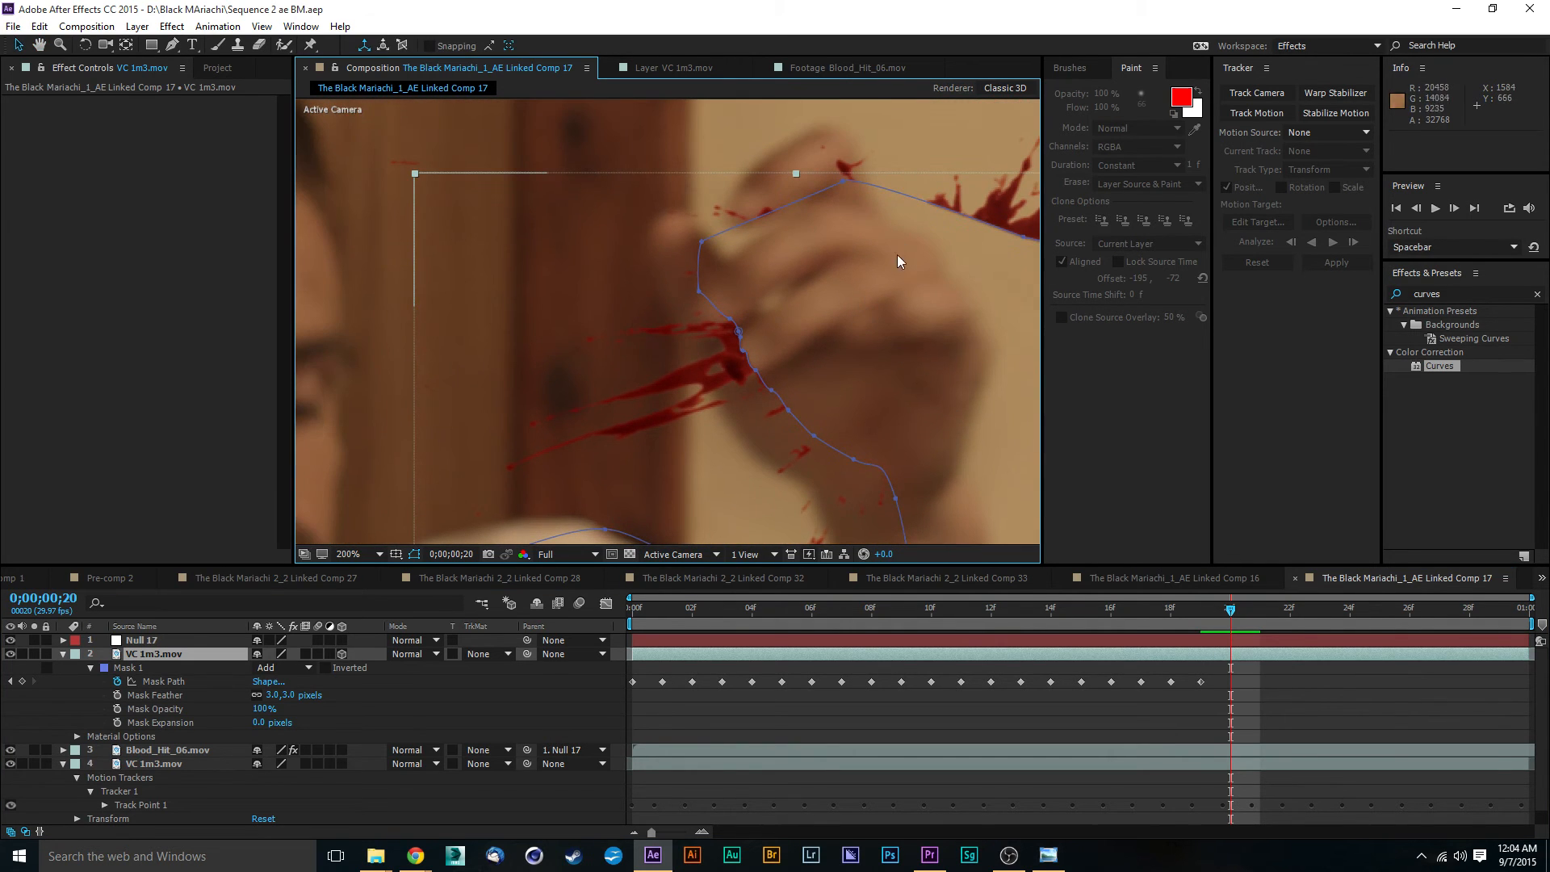
key(space)
drag(840, 283, 601, 110)
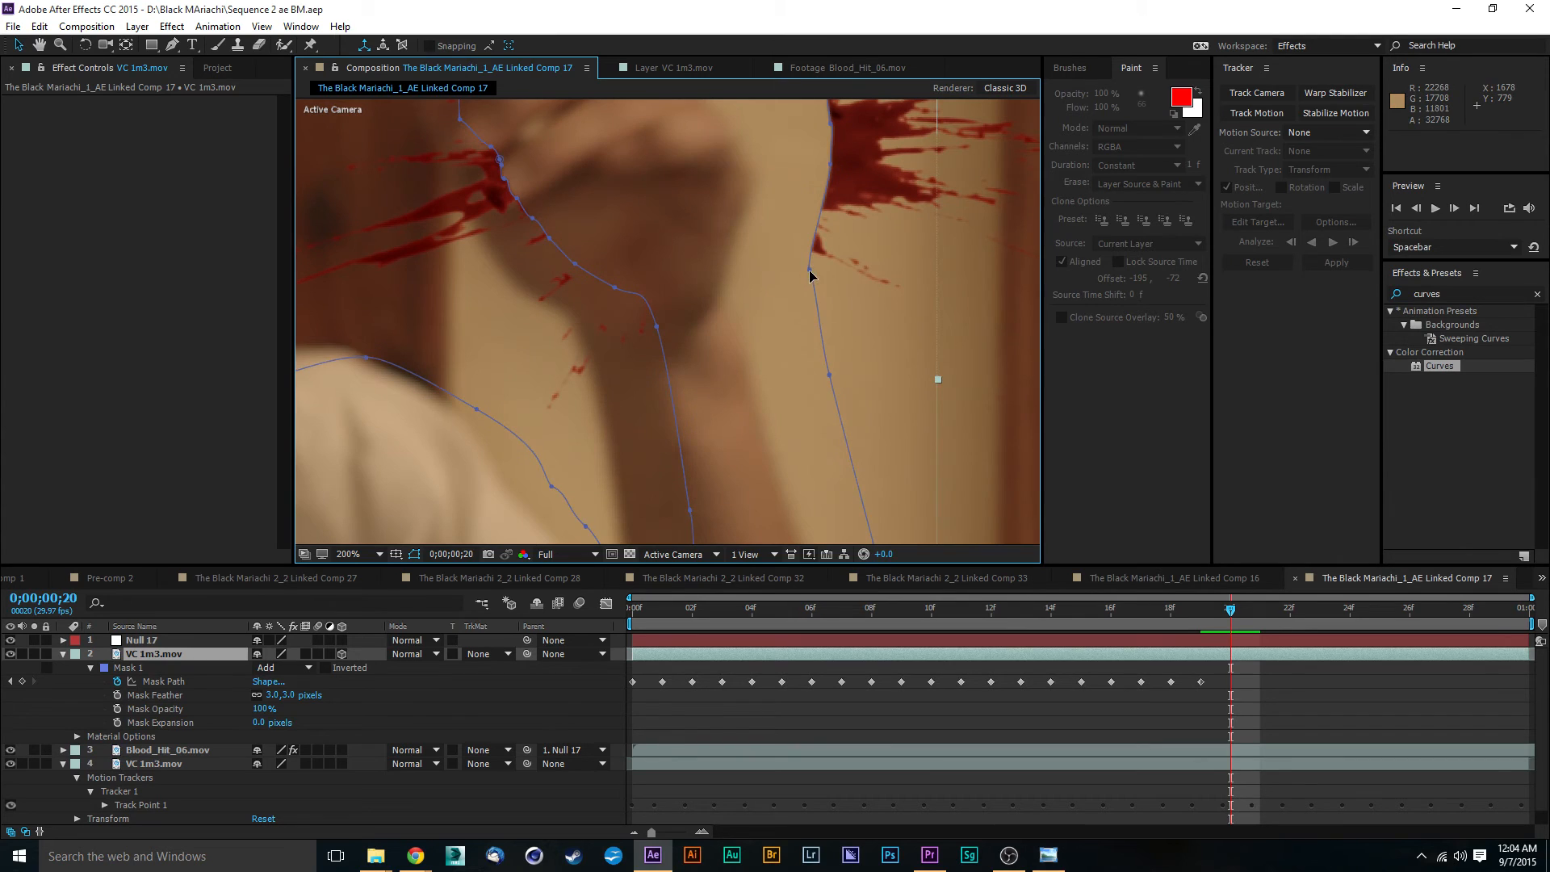
drag(809, 270, 725, 296)
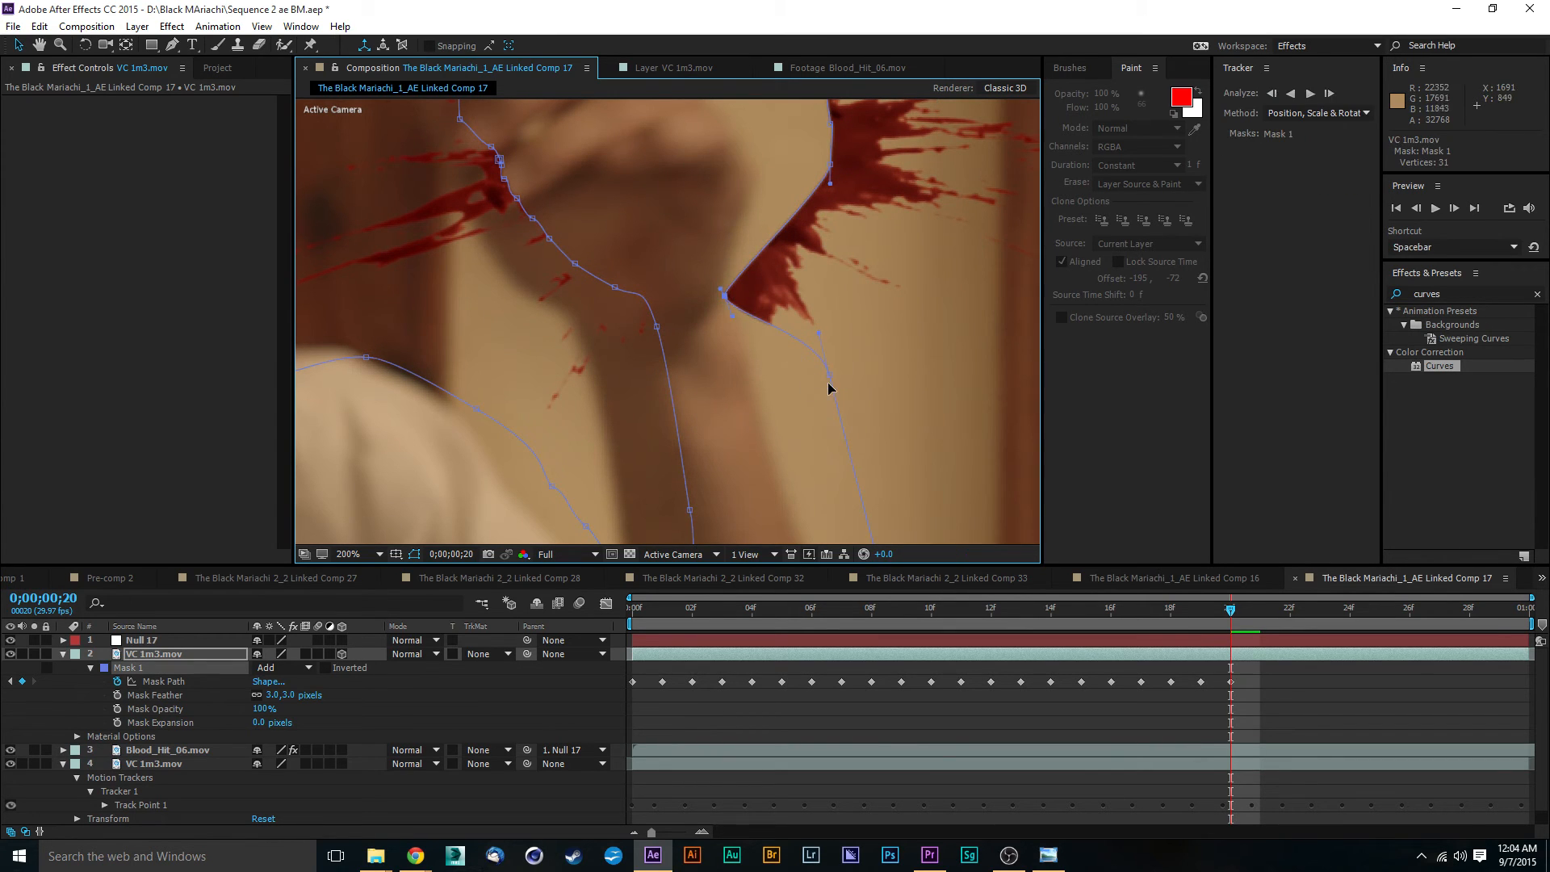
drag(829, 381, 754, 385)
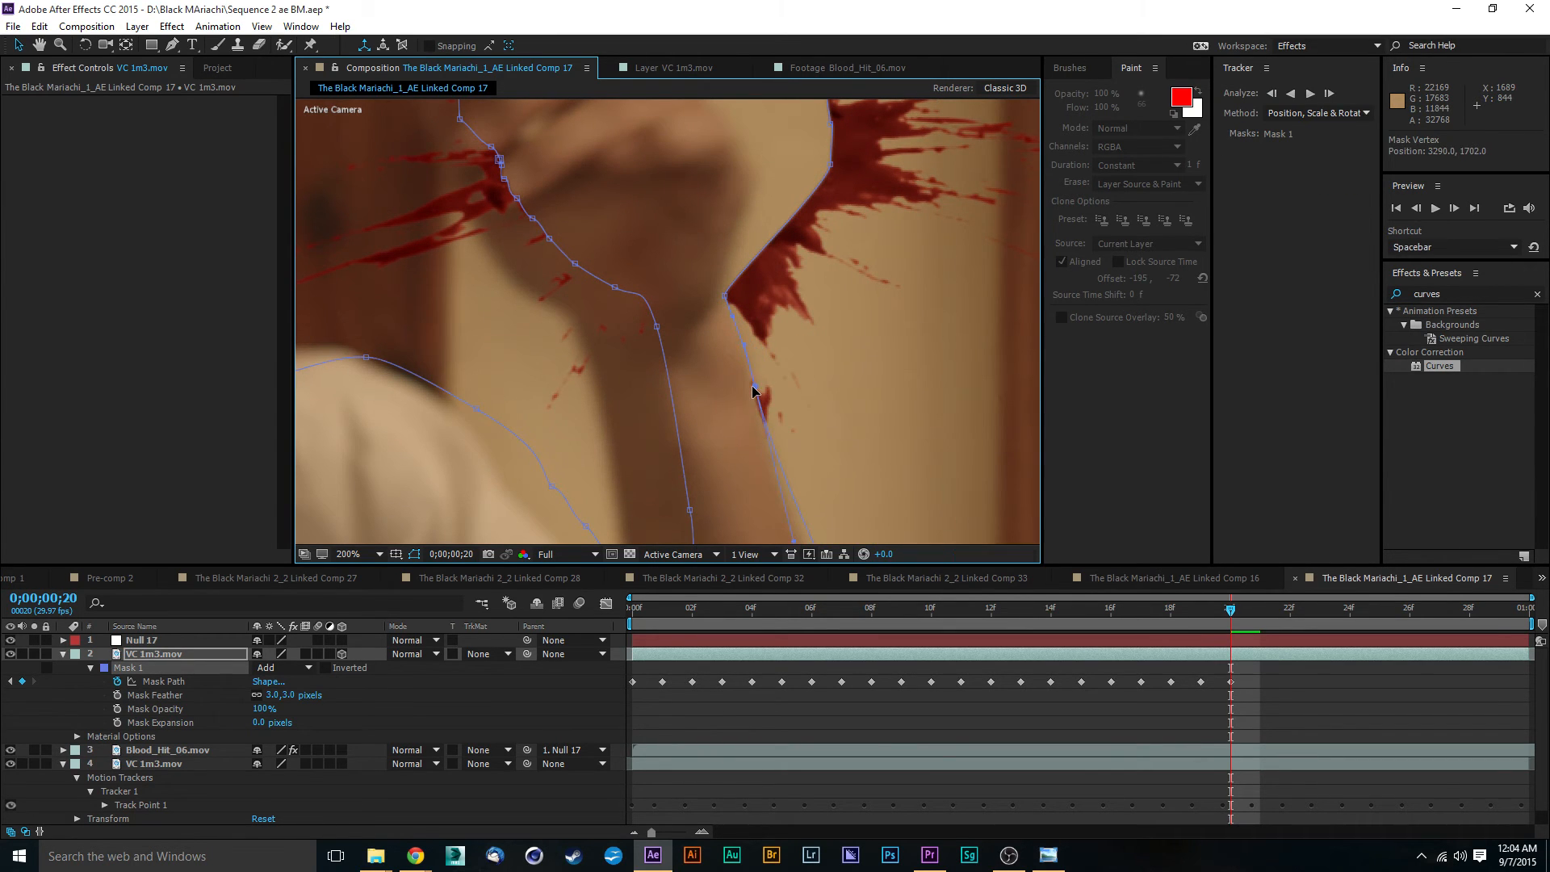
drag(809, 476, 654, 187)
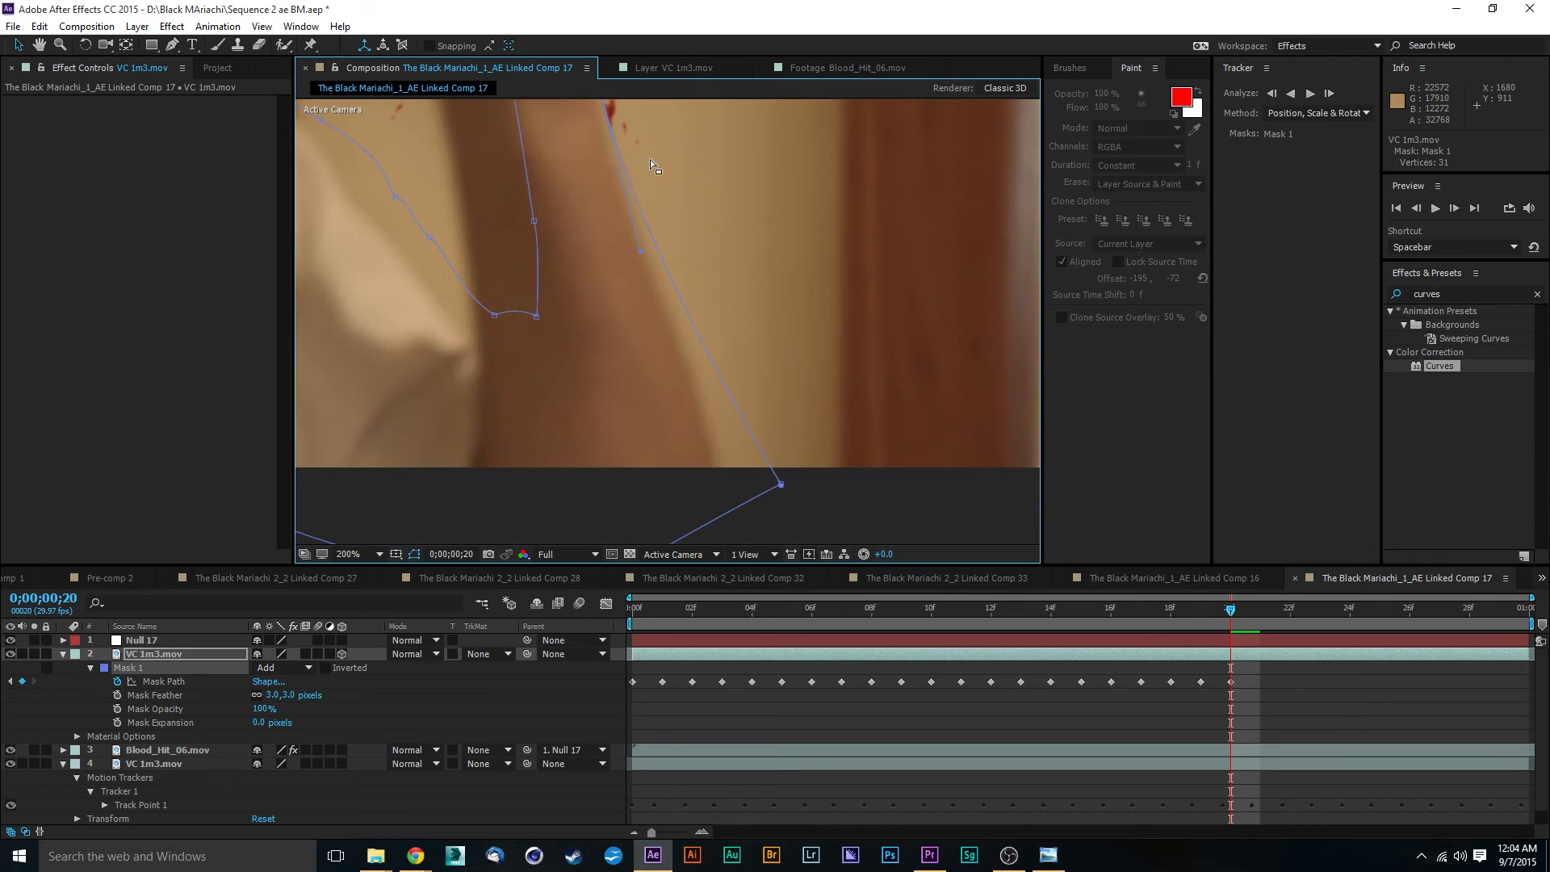
drag(782, 488, 725, 469)
- Pull the Mask 1 vertices from the outer side of the palm up across the knuckles onto the hand outline
drag(715, 239, 757, 478)
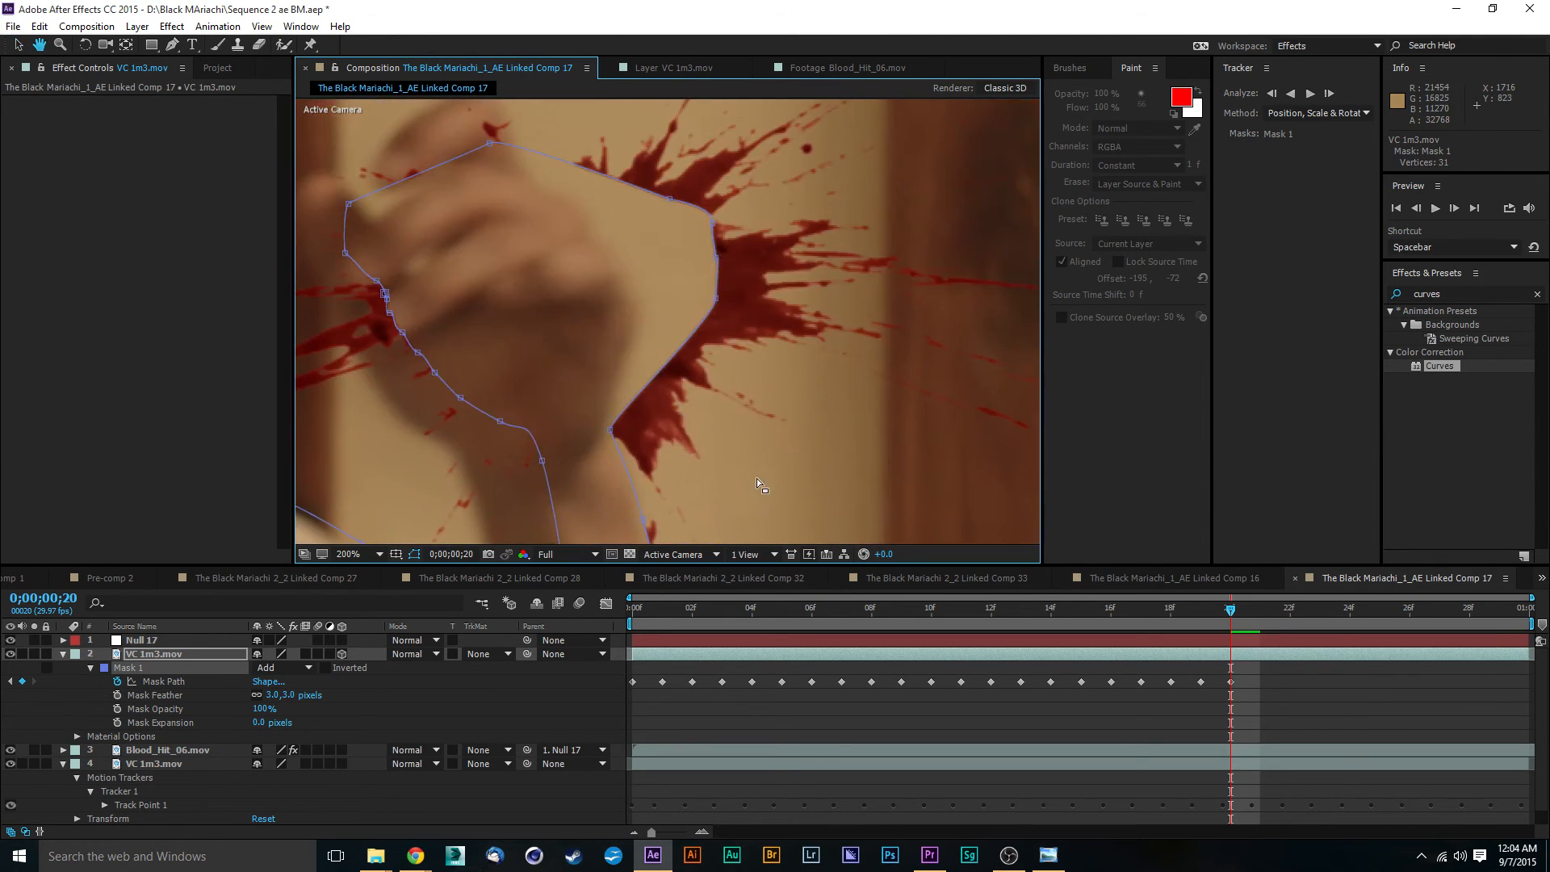
drag(715, 299, 636, 324)
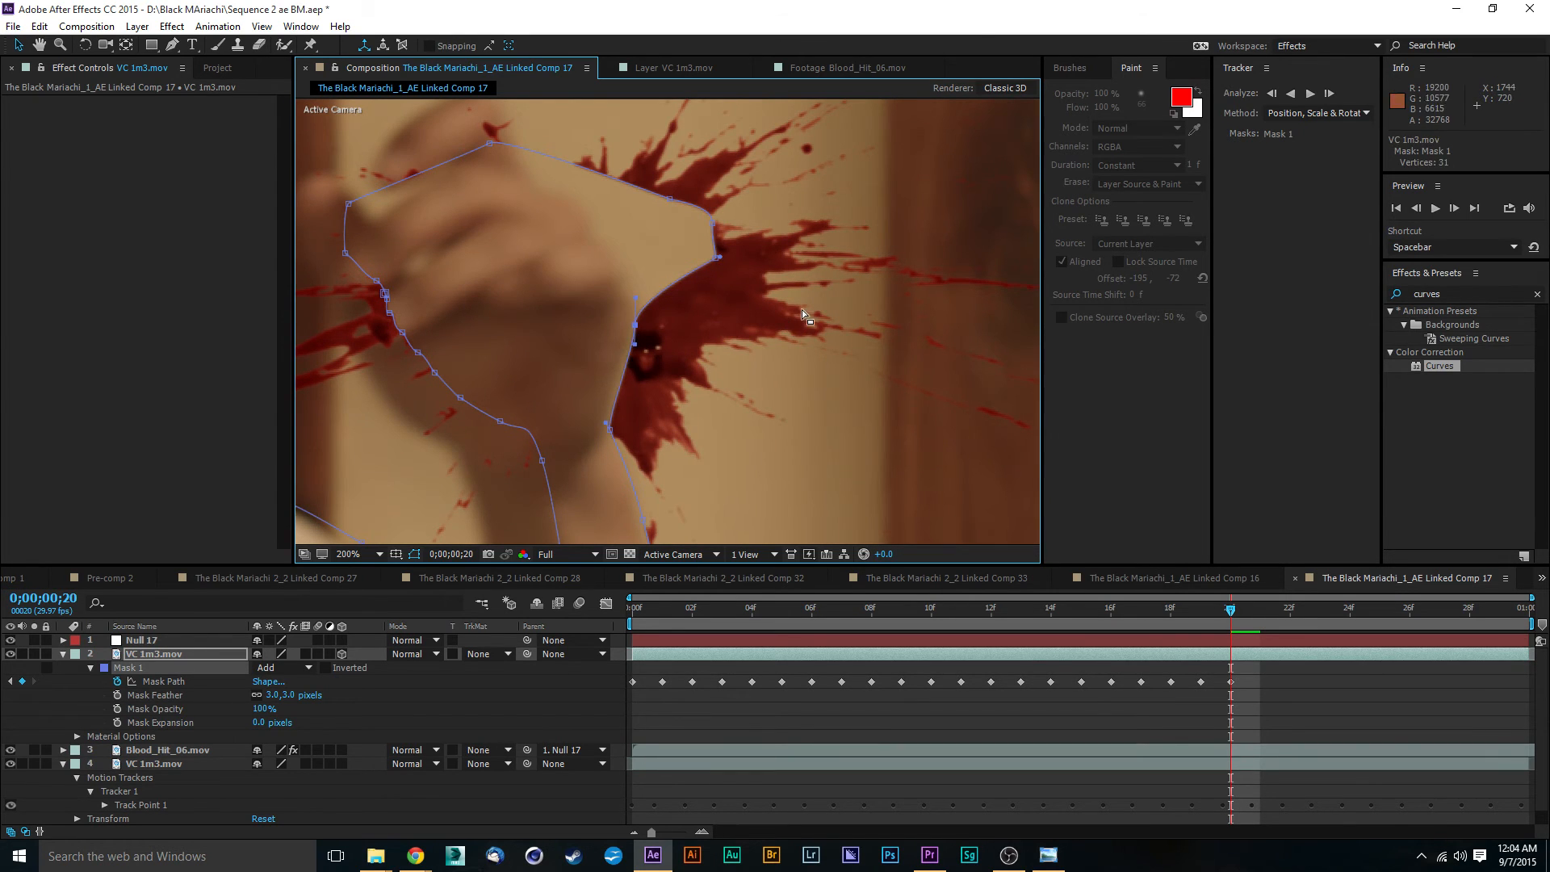
drag(715, 257, 619, 262)
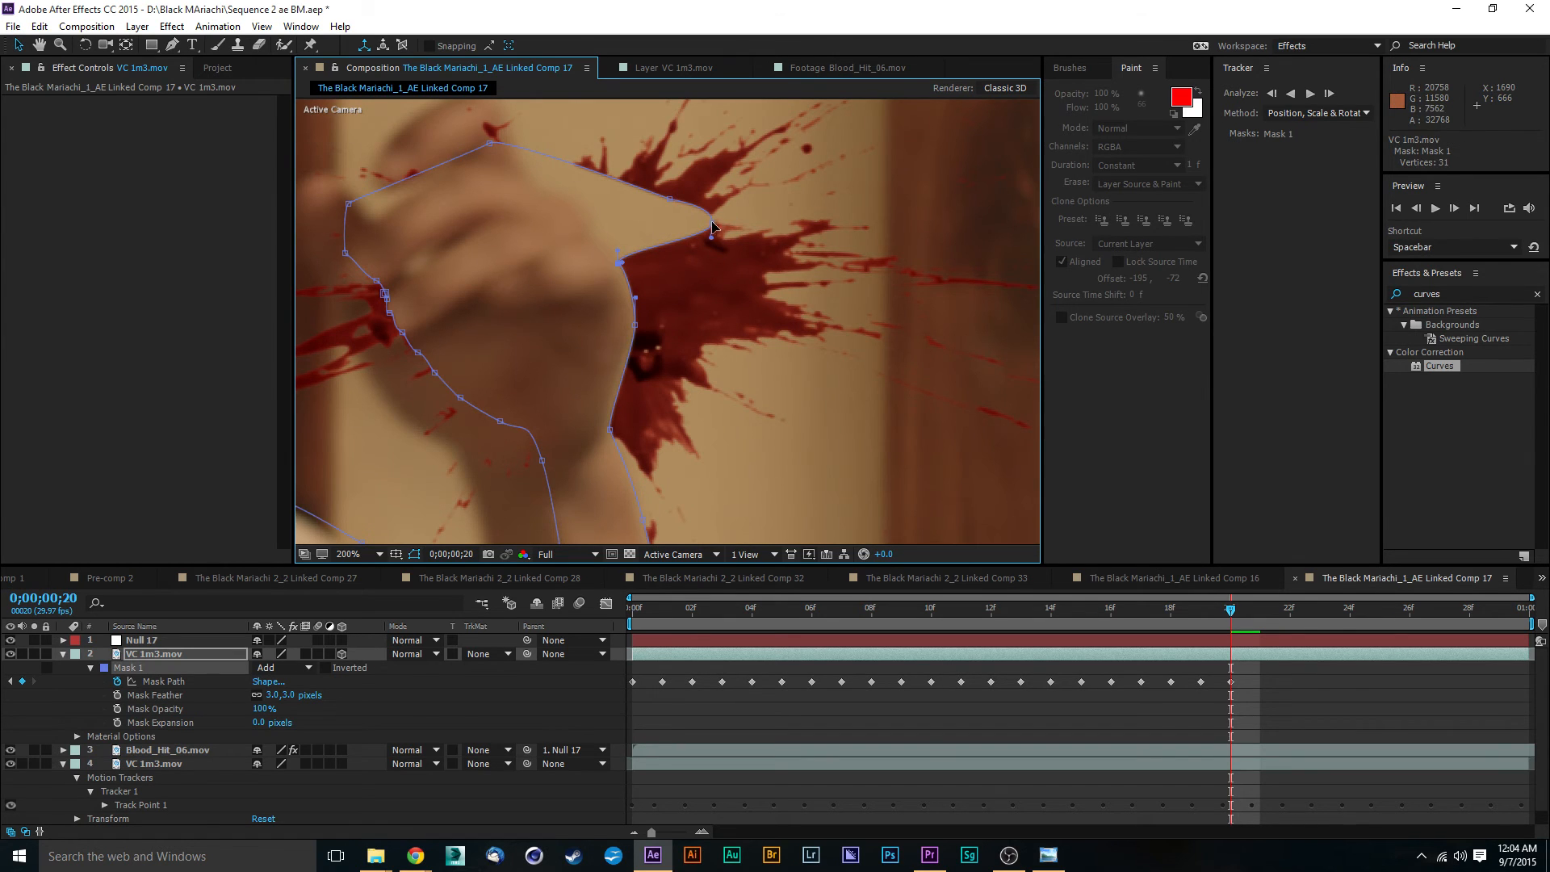
drag(712, 229, 596, 234)
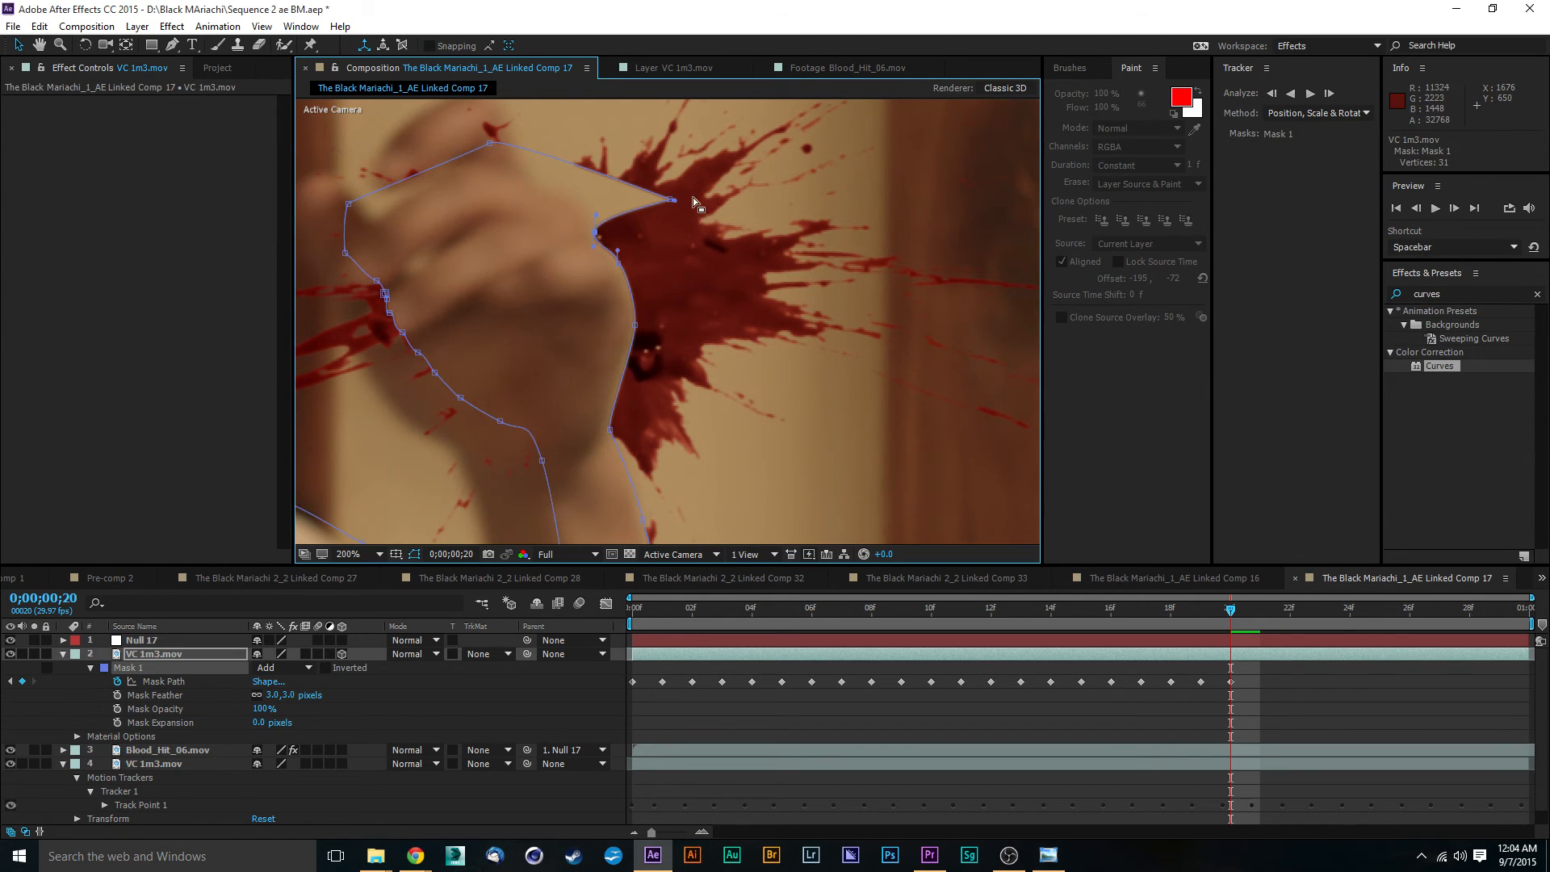
drag(670, 199, 579, 200)
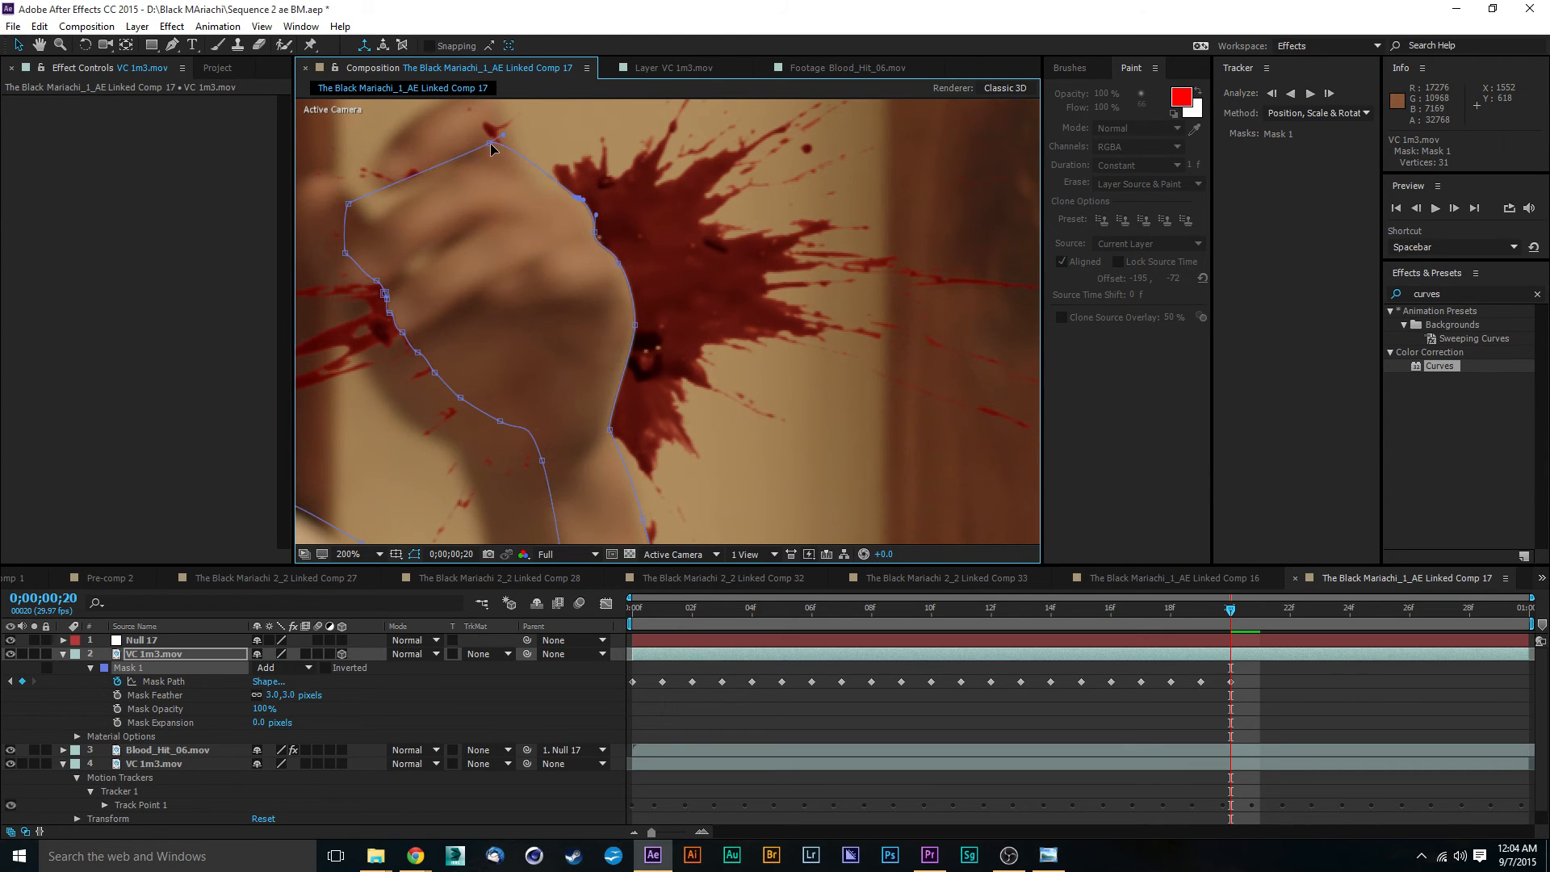
drag(491, 146, 680, 155)
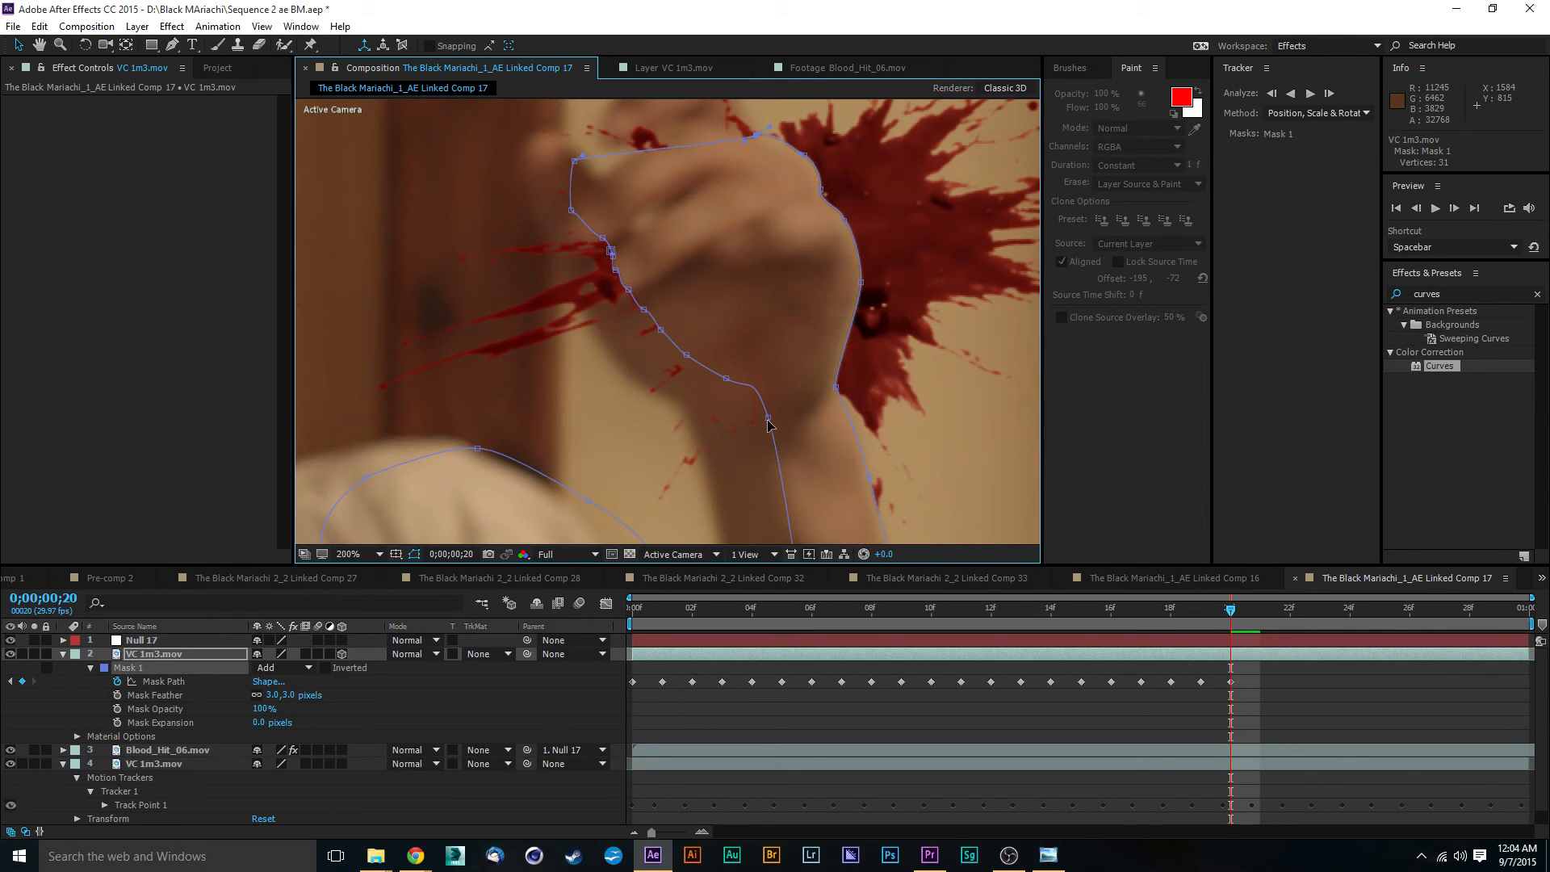
- Move the Mask 1 vertices from the inner wrist along the palm's lower edge to the thumb's base onto the hand outline
mouse_move(768, 423)
mouse_down()
mouse_move(678, 429)
mouse_move(627, 397)
mouse_move(658, 351)
mouse_move(605, 346)
mouse_move(673, 331)
mouse_move(578, 318)
mouse_move(613, 300)
mouse_move(565, 271)
mouse_move(529, 273)
mouse_move(555, 268)
mouse_move(550, 243)
mouse_up()
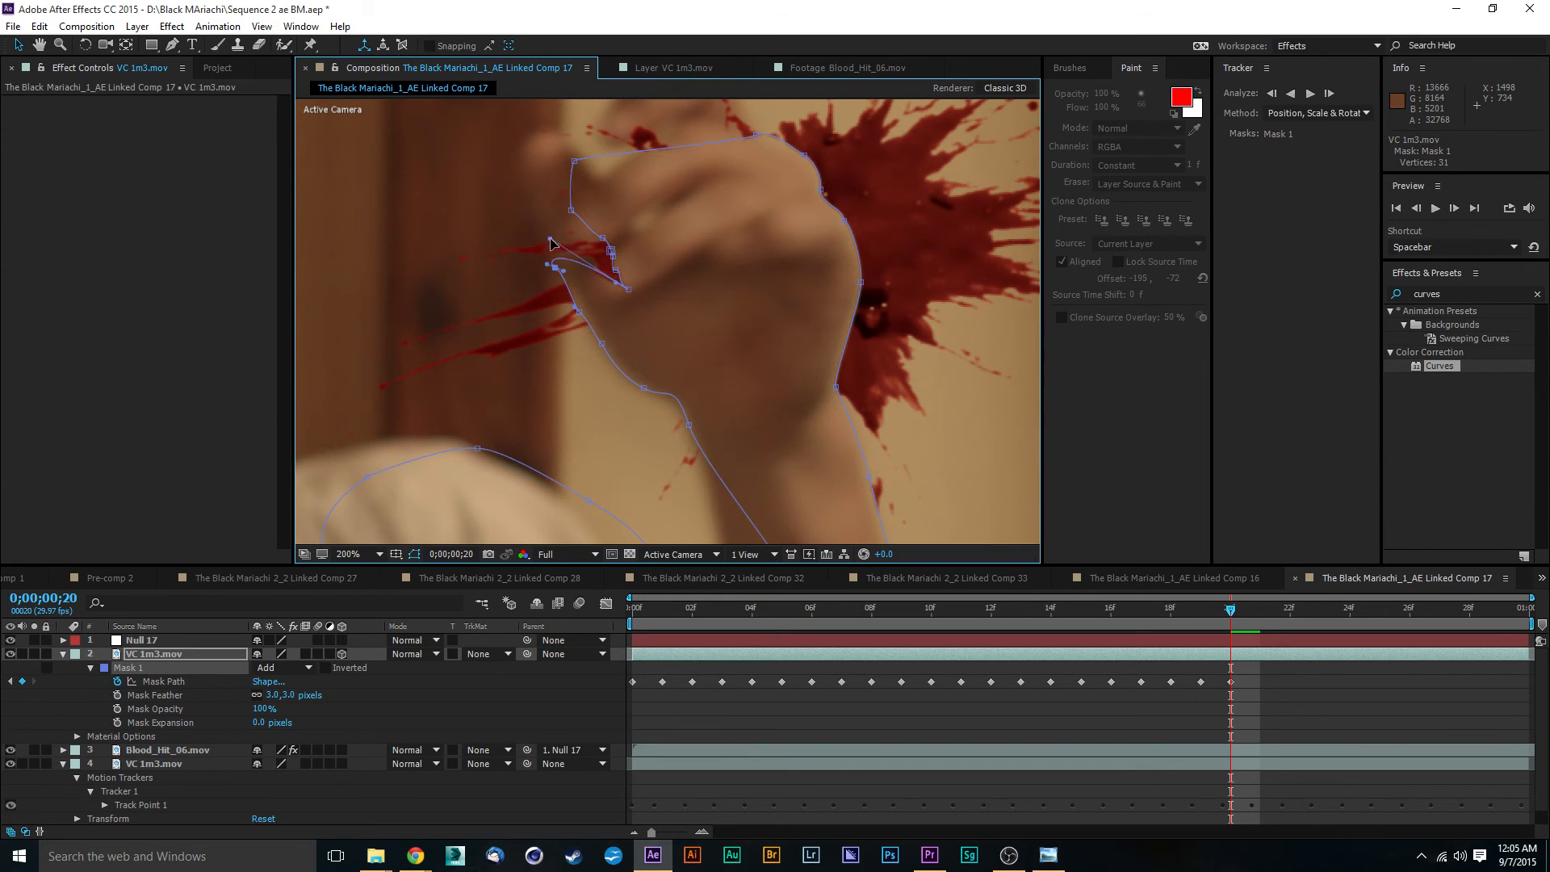
key(ctrl+z)
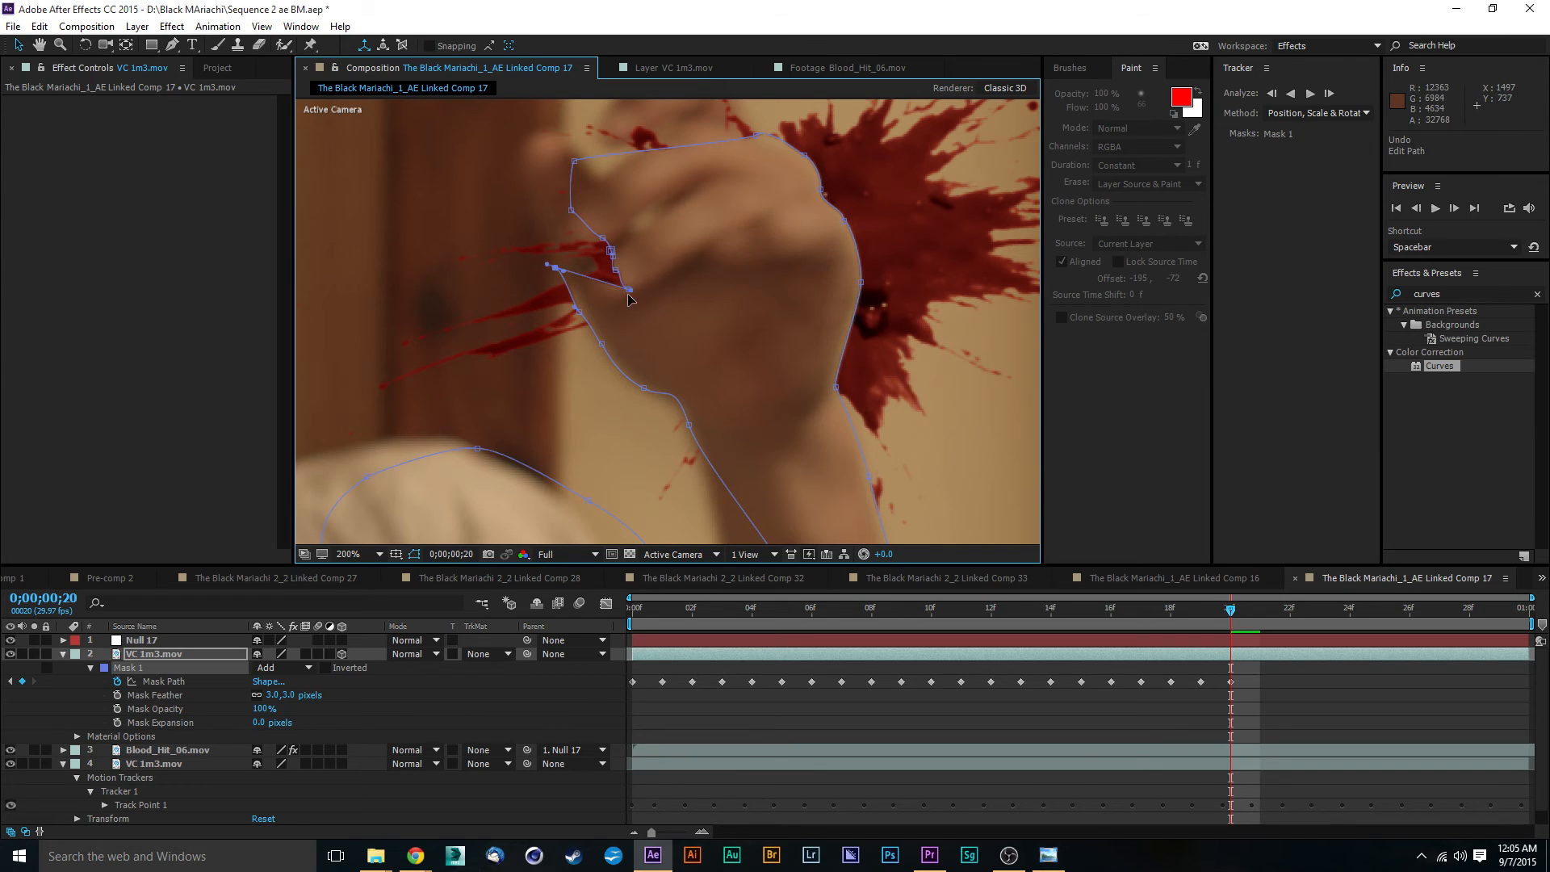
drag(629, 289, 529, 202)
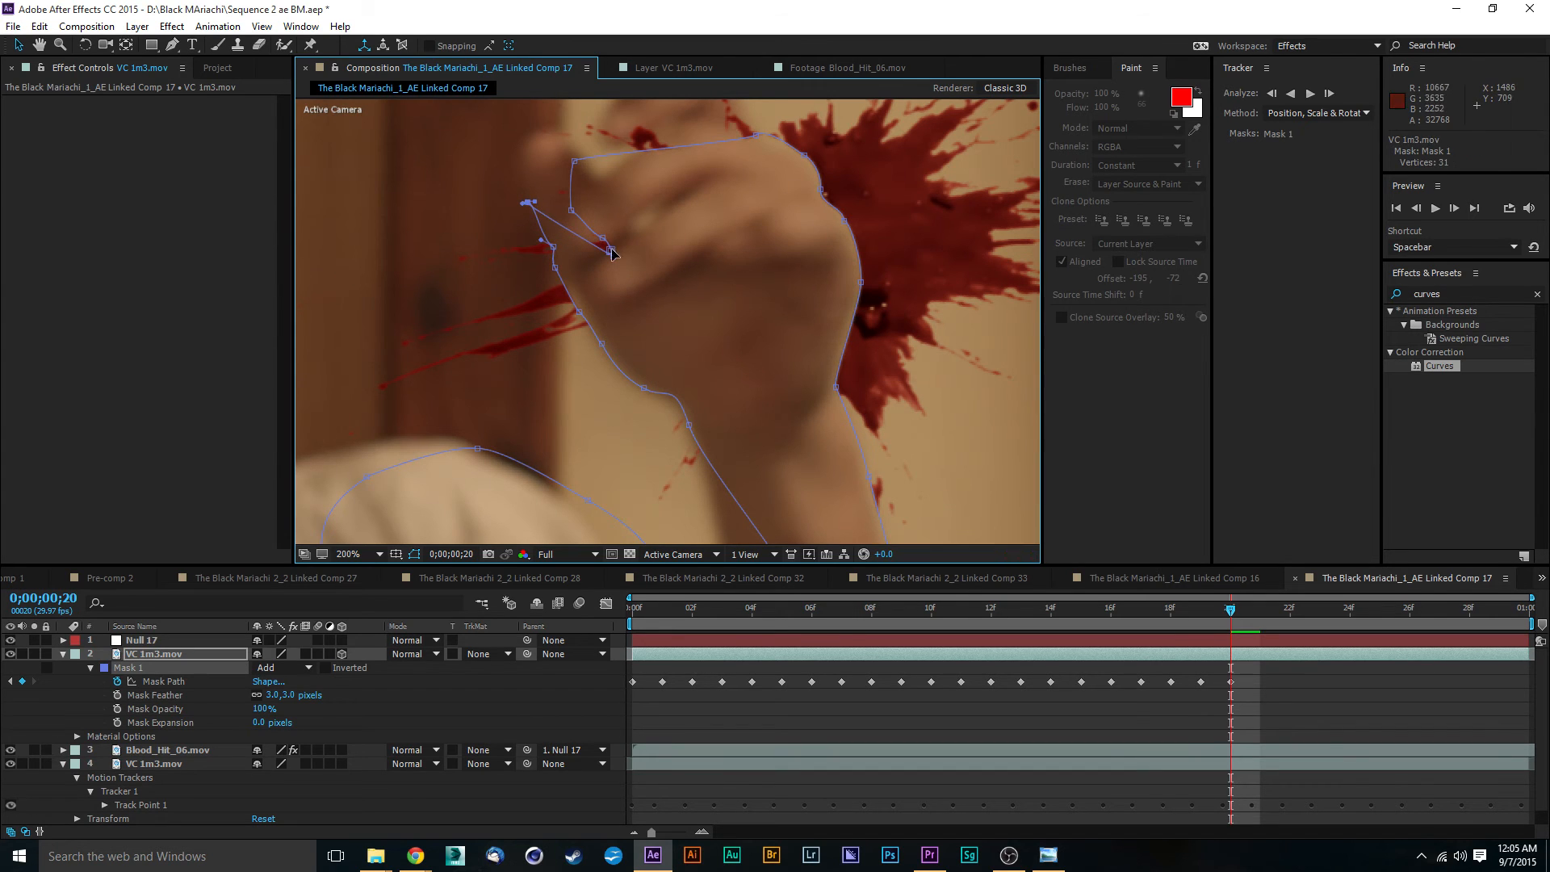
- Shape Mask 1 around the thumb by moving its vertices onto the thumb tip and the notch beside the fingers
drag(612, 252, 537, 151)
drag(614, 259, 516, 154)
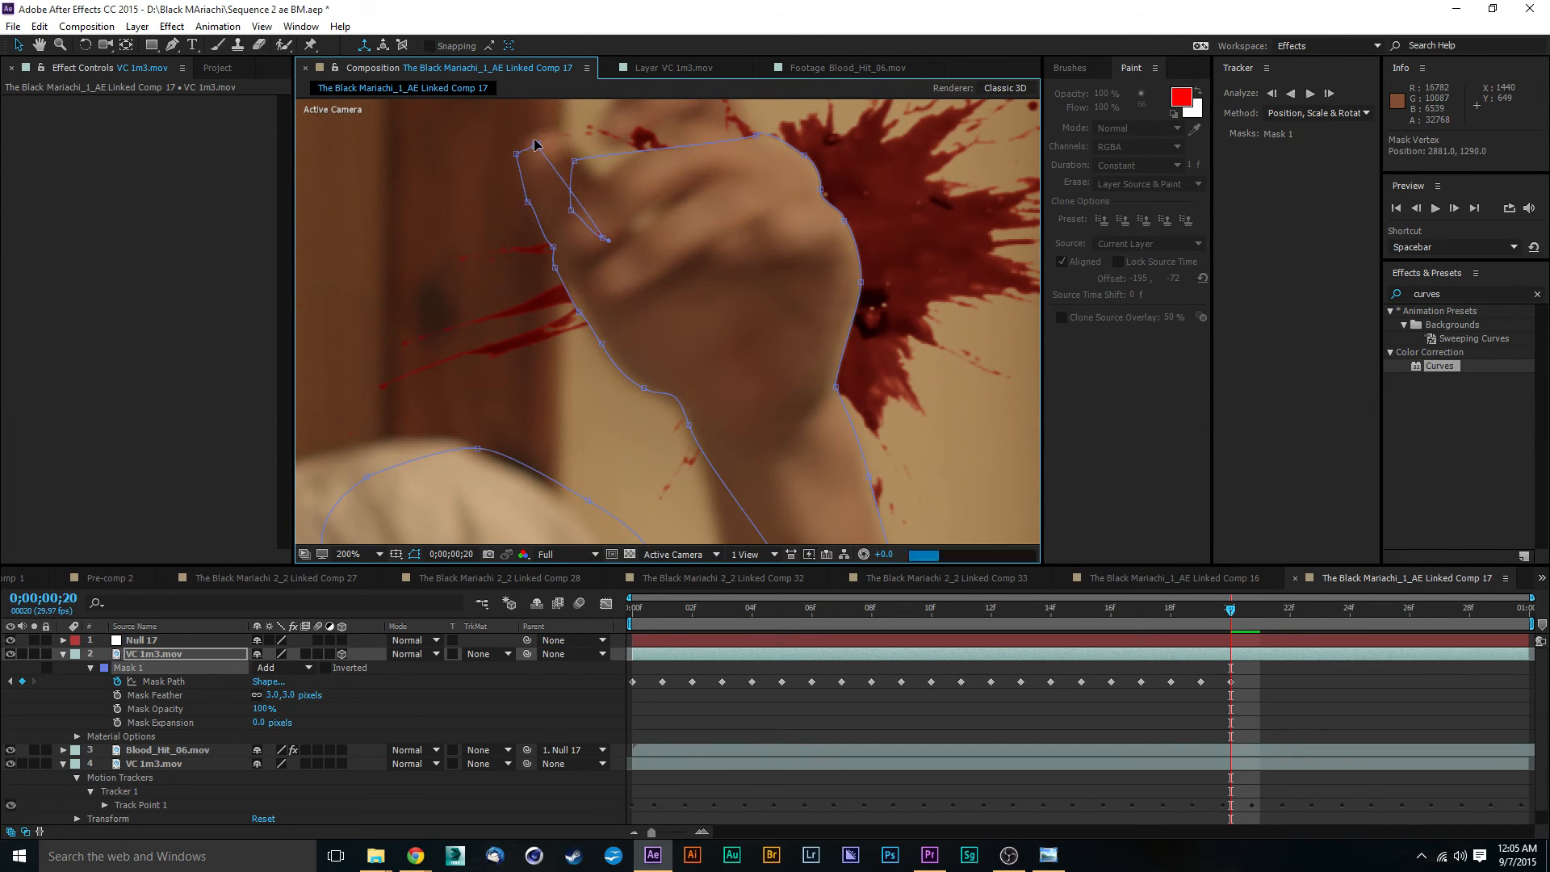
drag(537, 151, 537, 128)
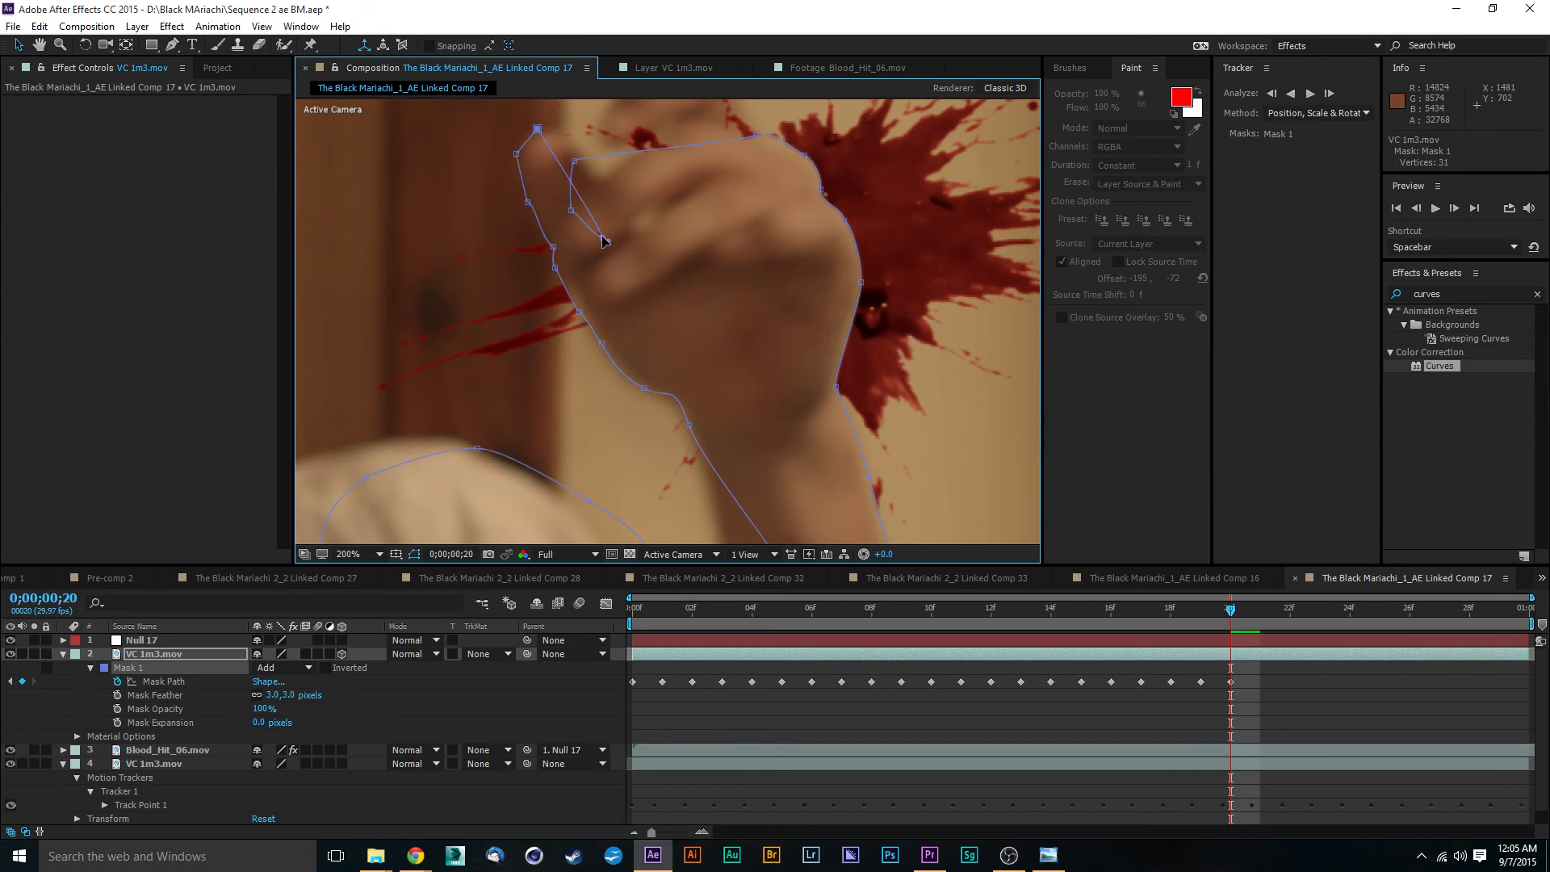
drag(604, 240, 559, 134)
drag(572, 211, 570, 141)
key(space)
drag(634, 260, 670, 369)
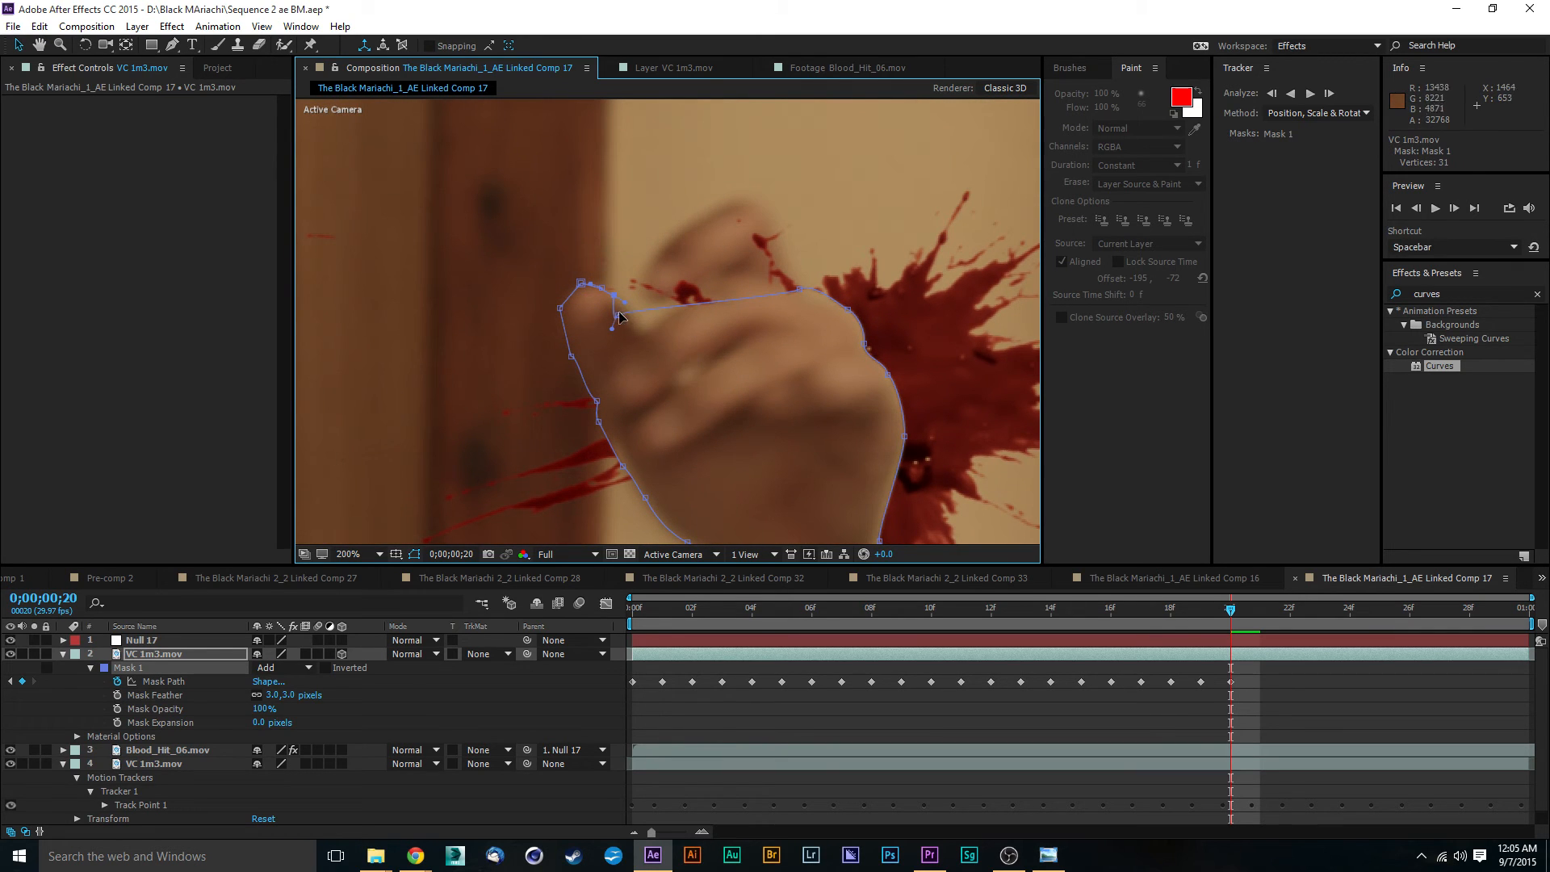
drag(620, 323, 607, 287)
mouse_move(603, 302)
mouse_down()
mouse_move(613, 280)
mouse_move(573, 297)
mouse_up()
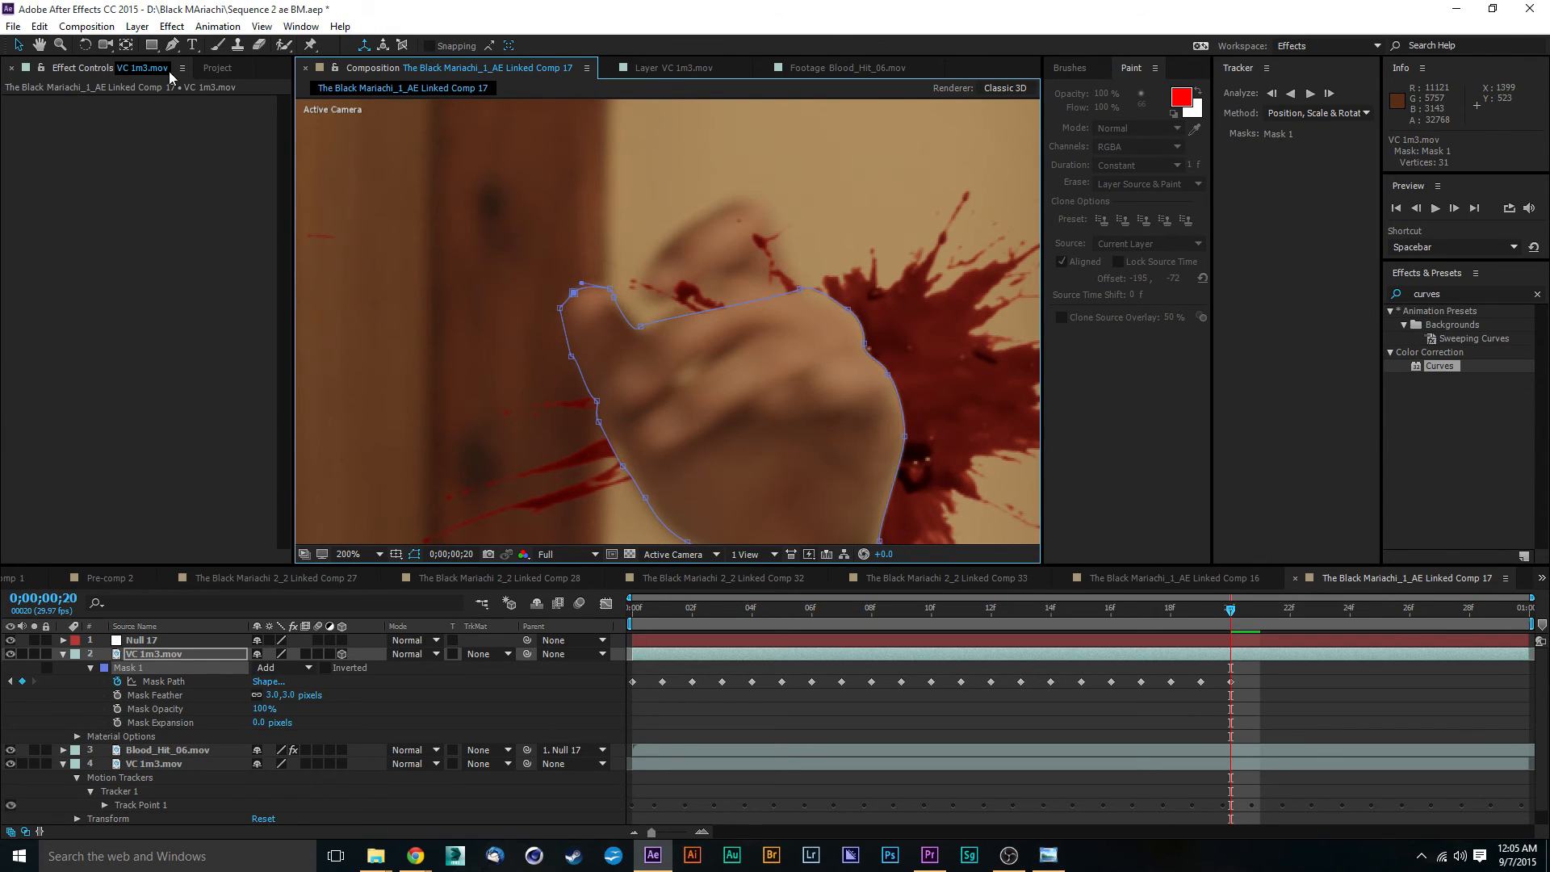
- Add three vertices to Mask 1 along the segment between the thumb notch and the top knuckle
click(170, 46)
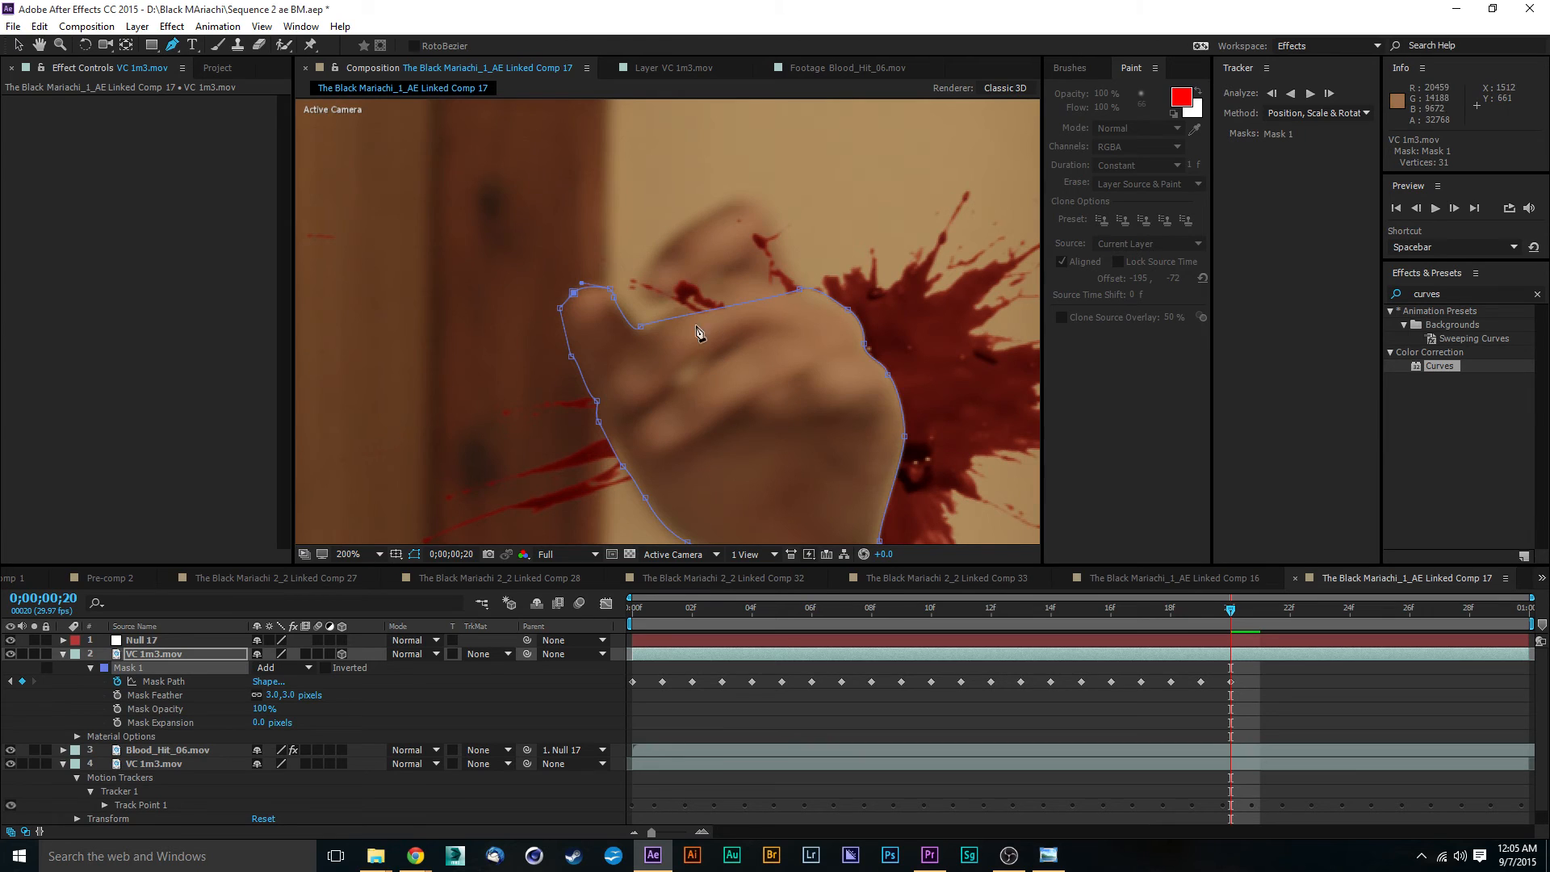
click(671, 318)
click(721, 308)
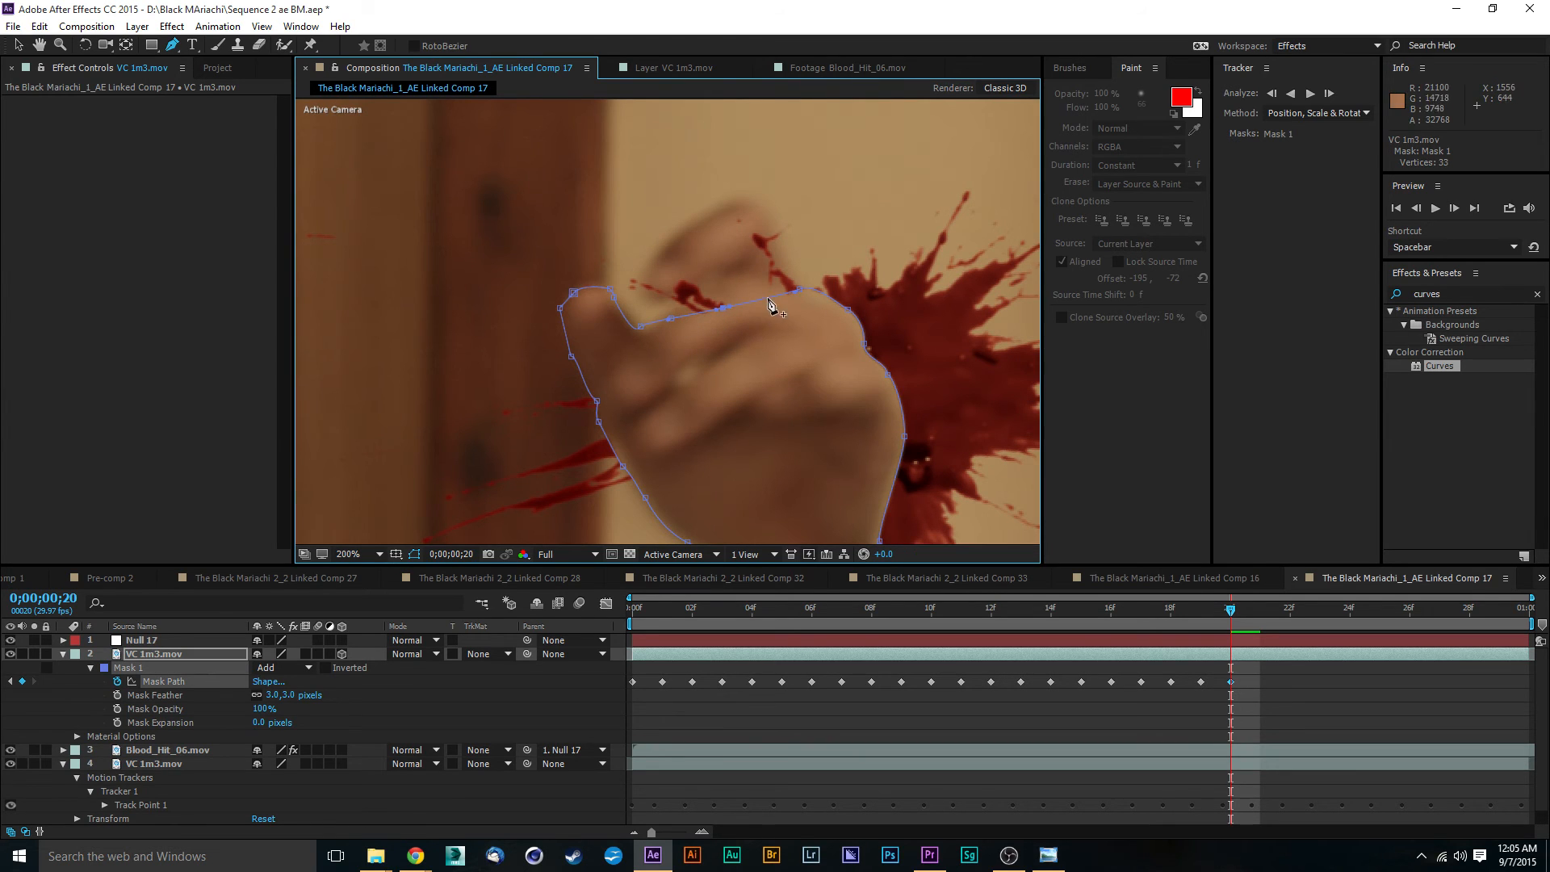
click(768, 297)
key(v)
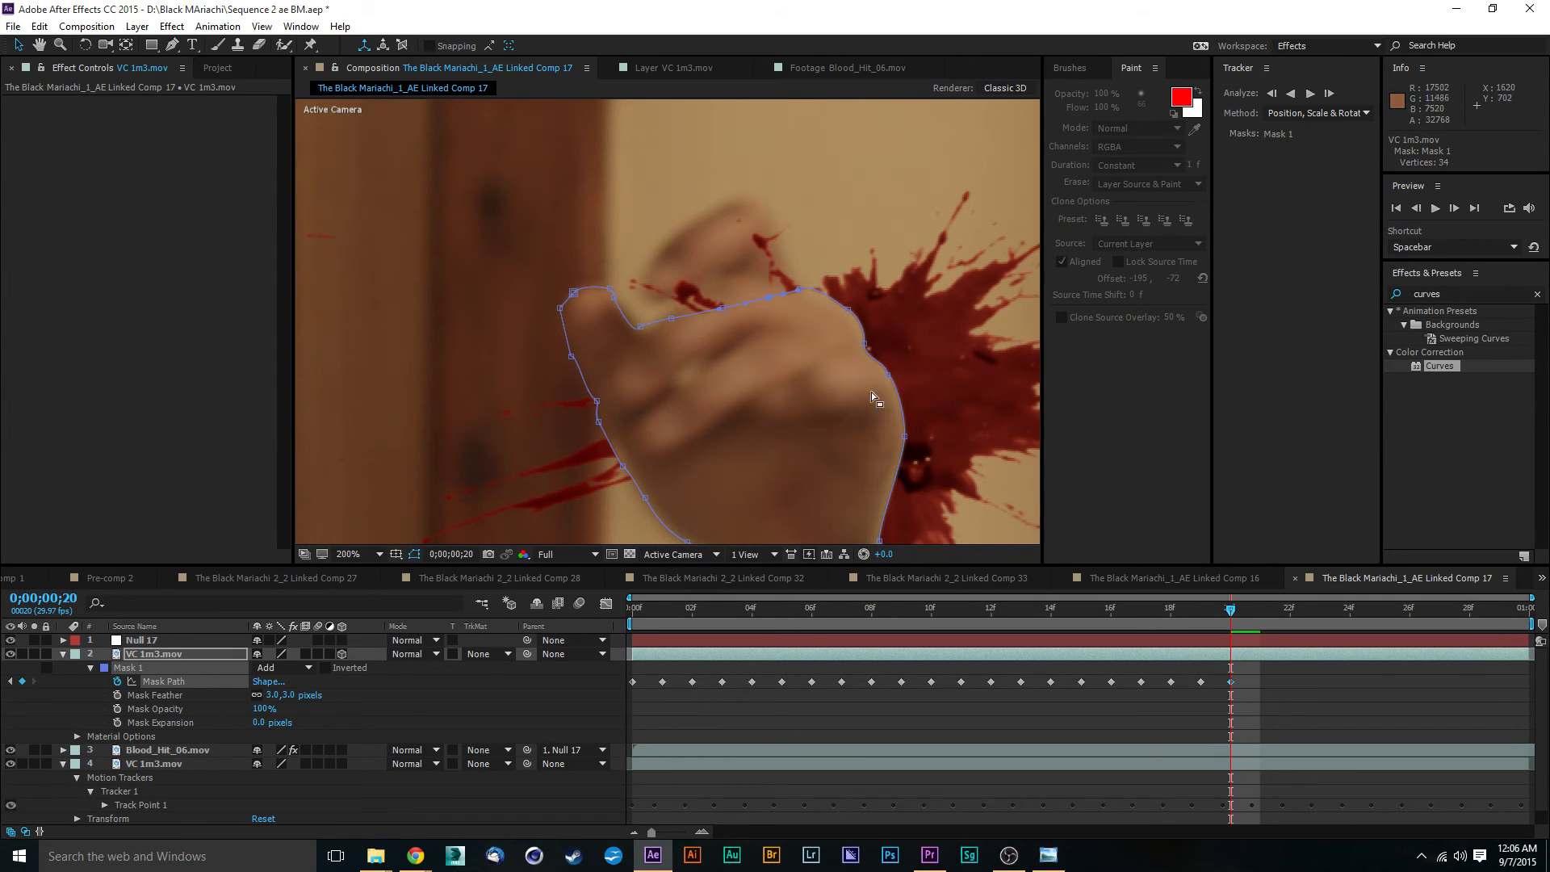
- Raise the Mask 1 vertices between the thumb and top knuckle so the path wraps around the raised finger
drag(768, 300, 781, 257)
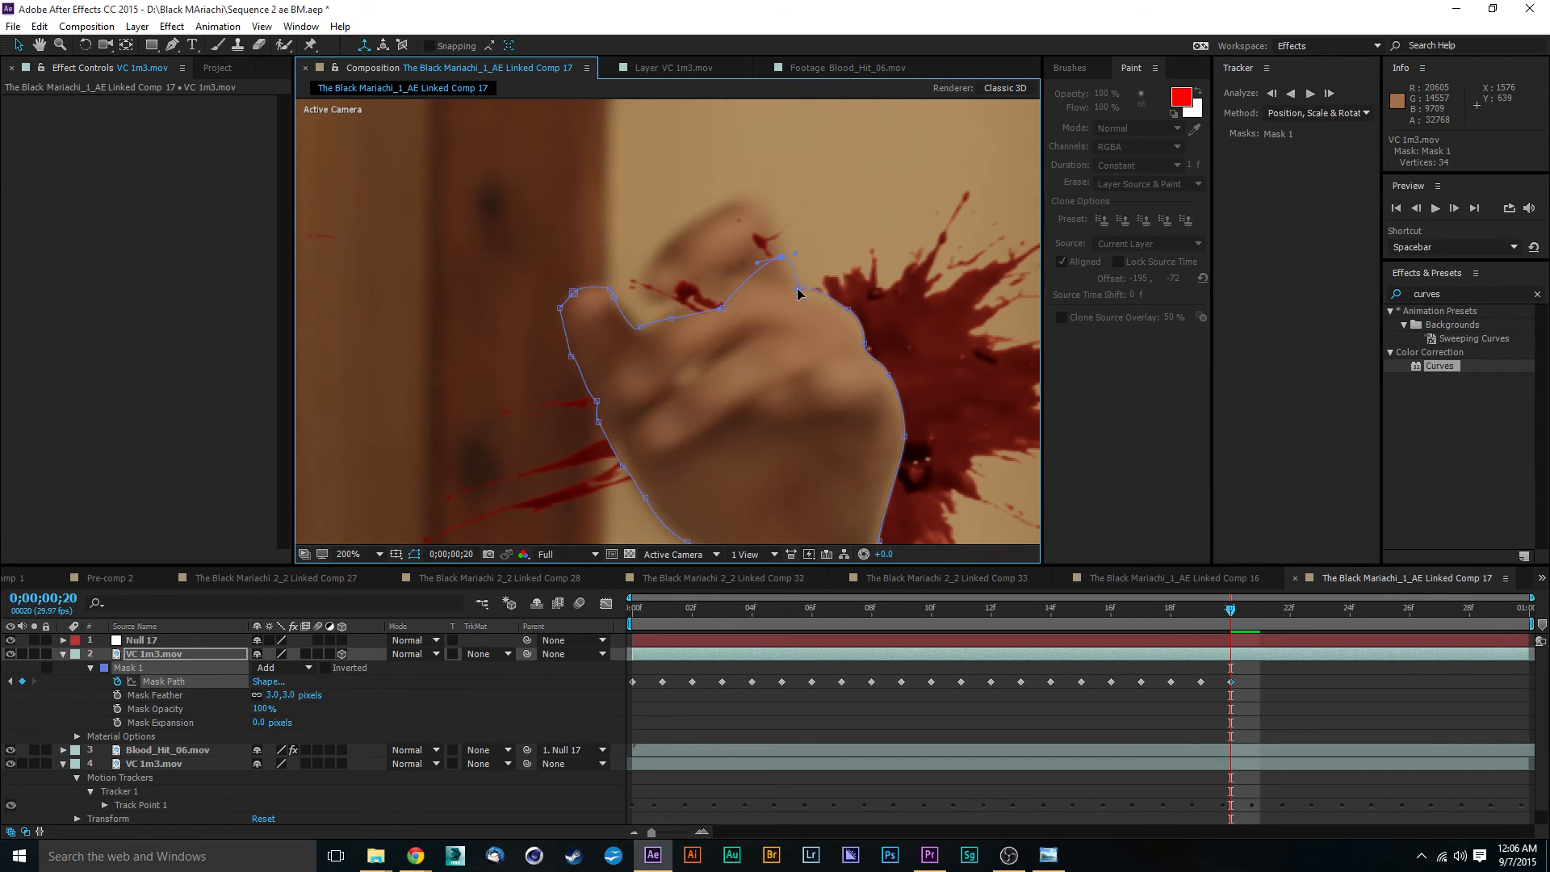
click(797, 287)
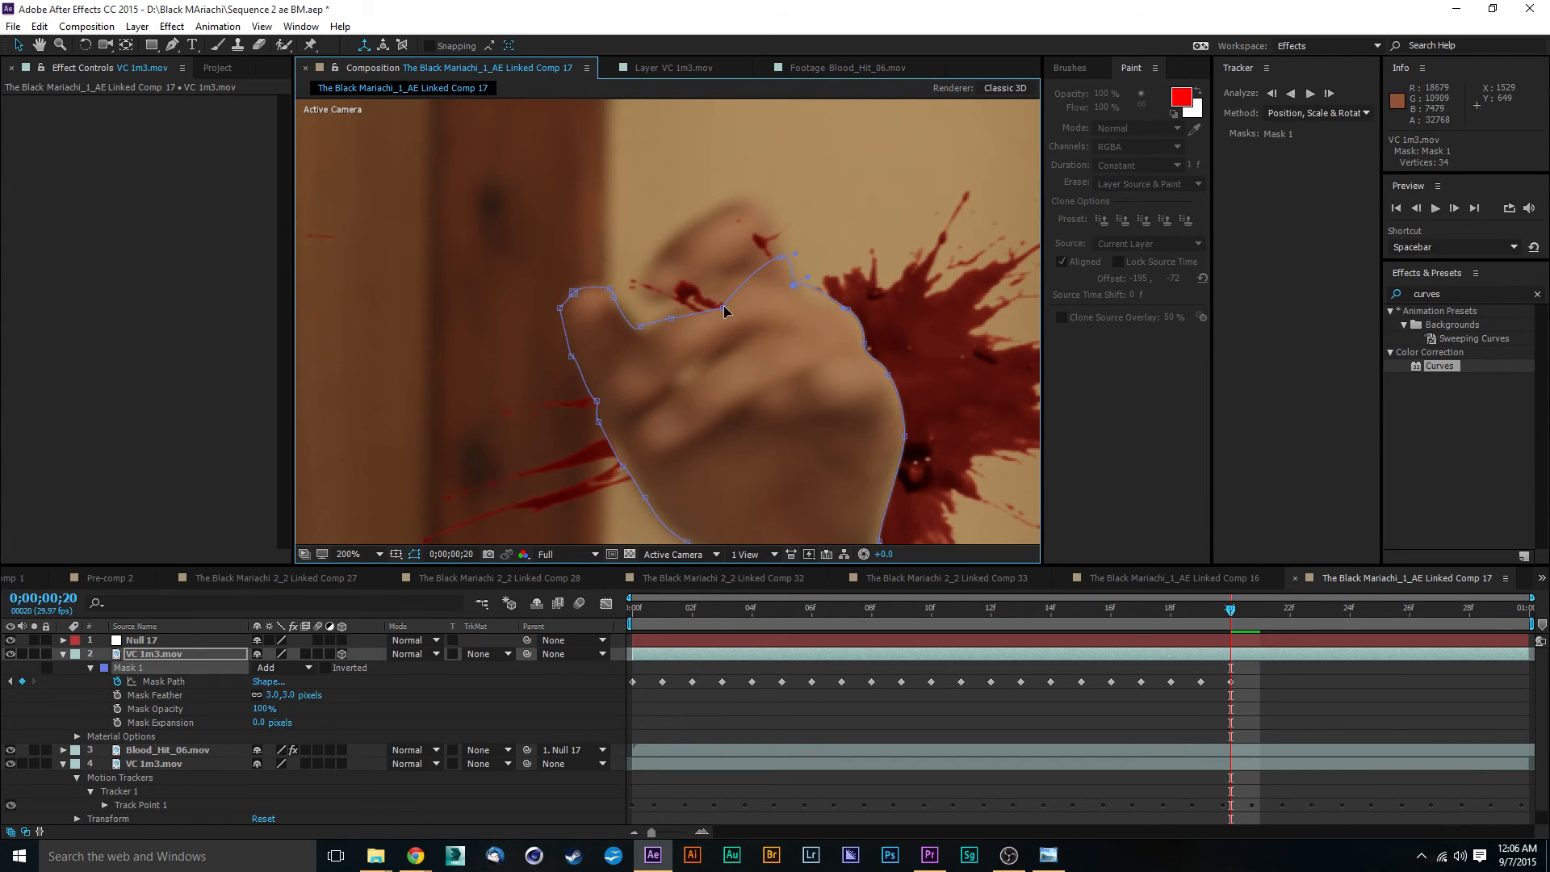
drag(723, 309, 754, 187)
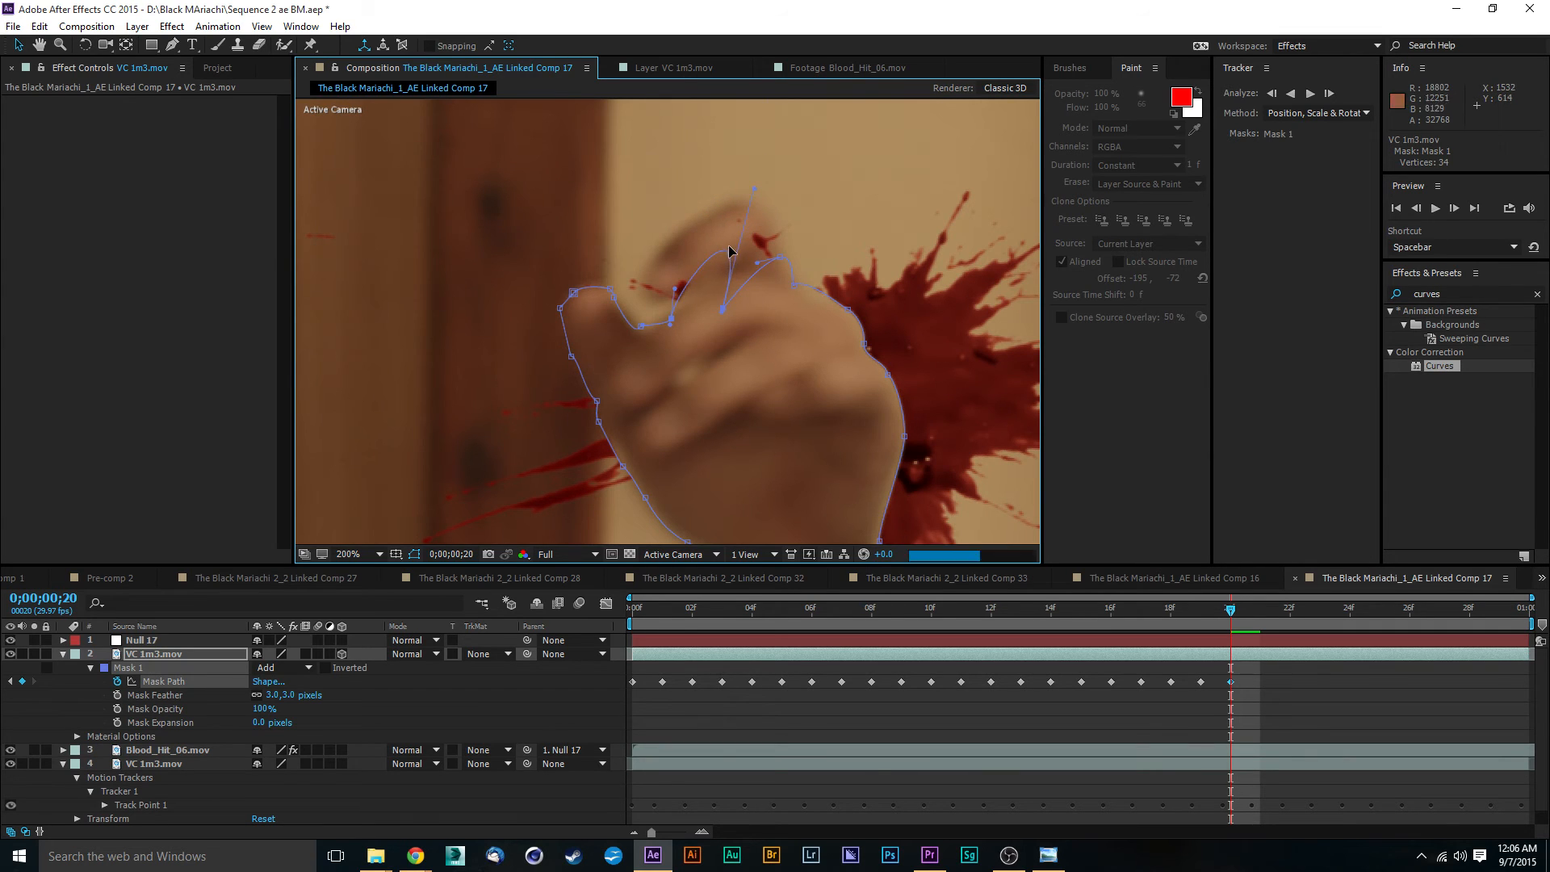
key(ctrl+z)
drag(723, 310, 751, 203)
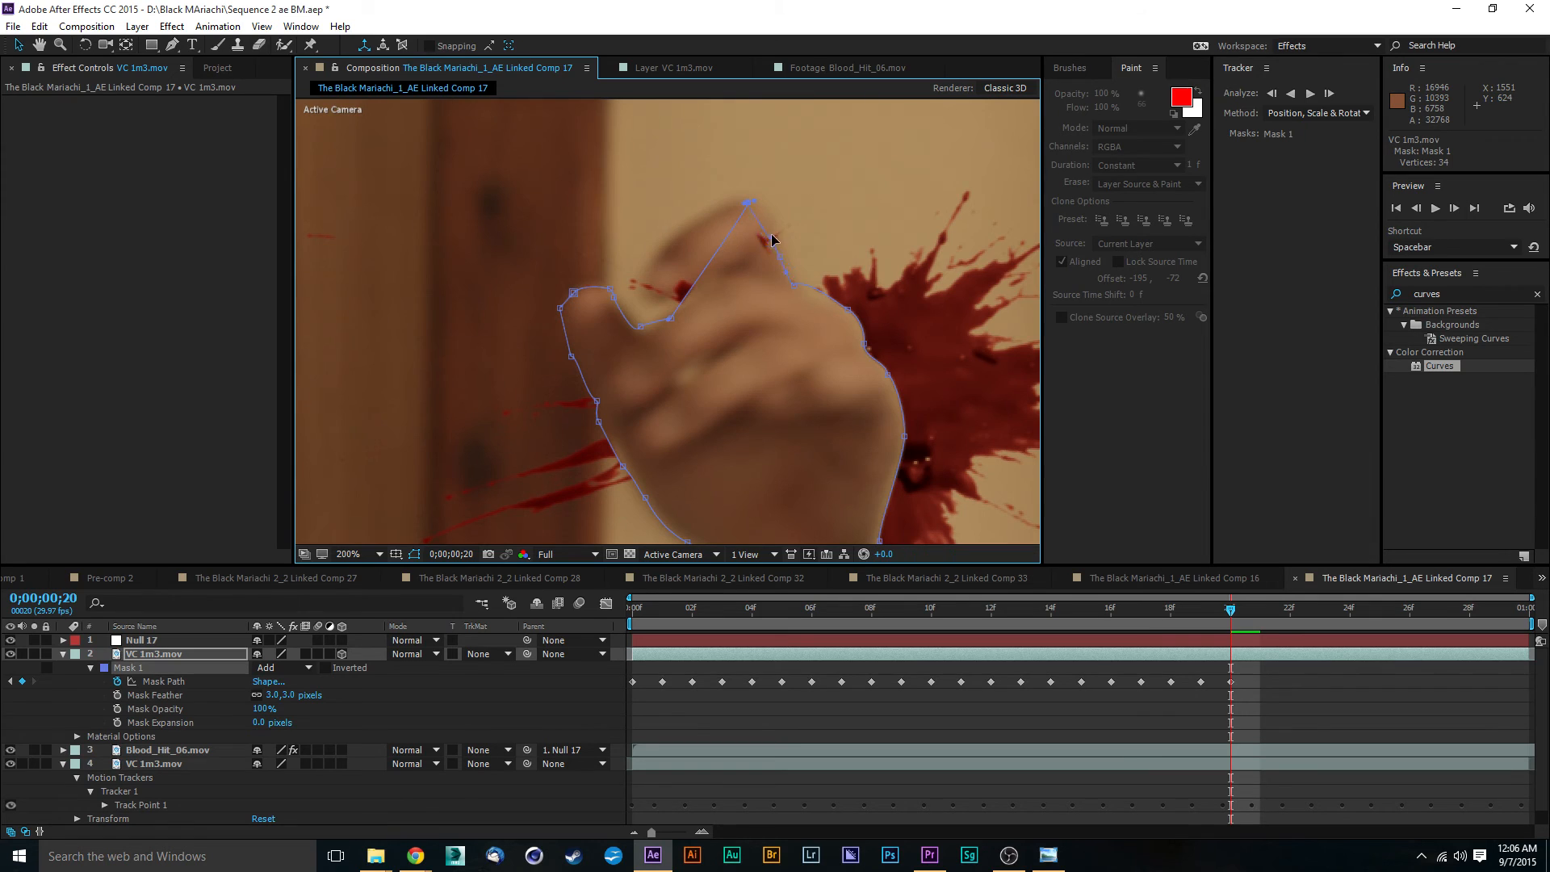
drag(780, 257, 795, 288)
drag(749, 206, 755, 201)
drag(672, 324, 685, 238)
drag(644, 324, 659, 257)
- Add one more Mask 1 vertex on the segment between the thumb and the raised finger
key(g)
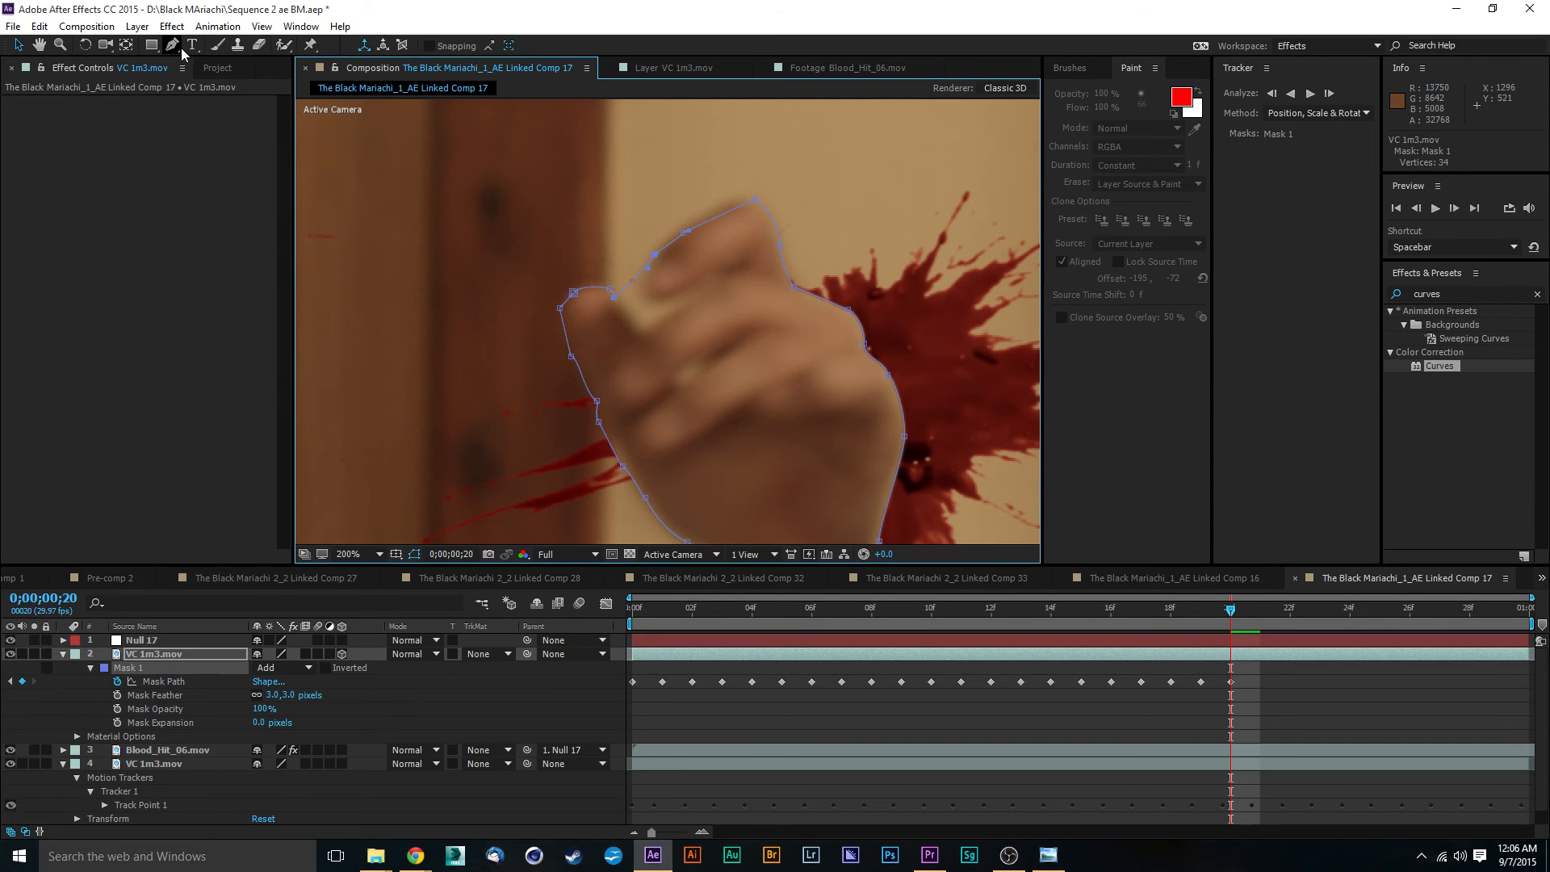
click(636, 279)
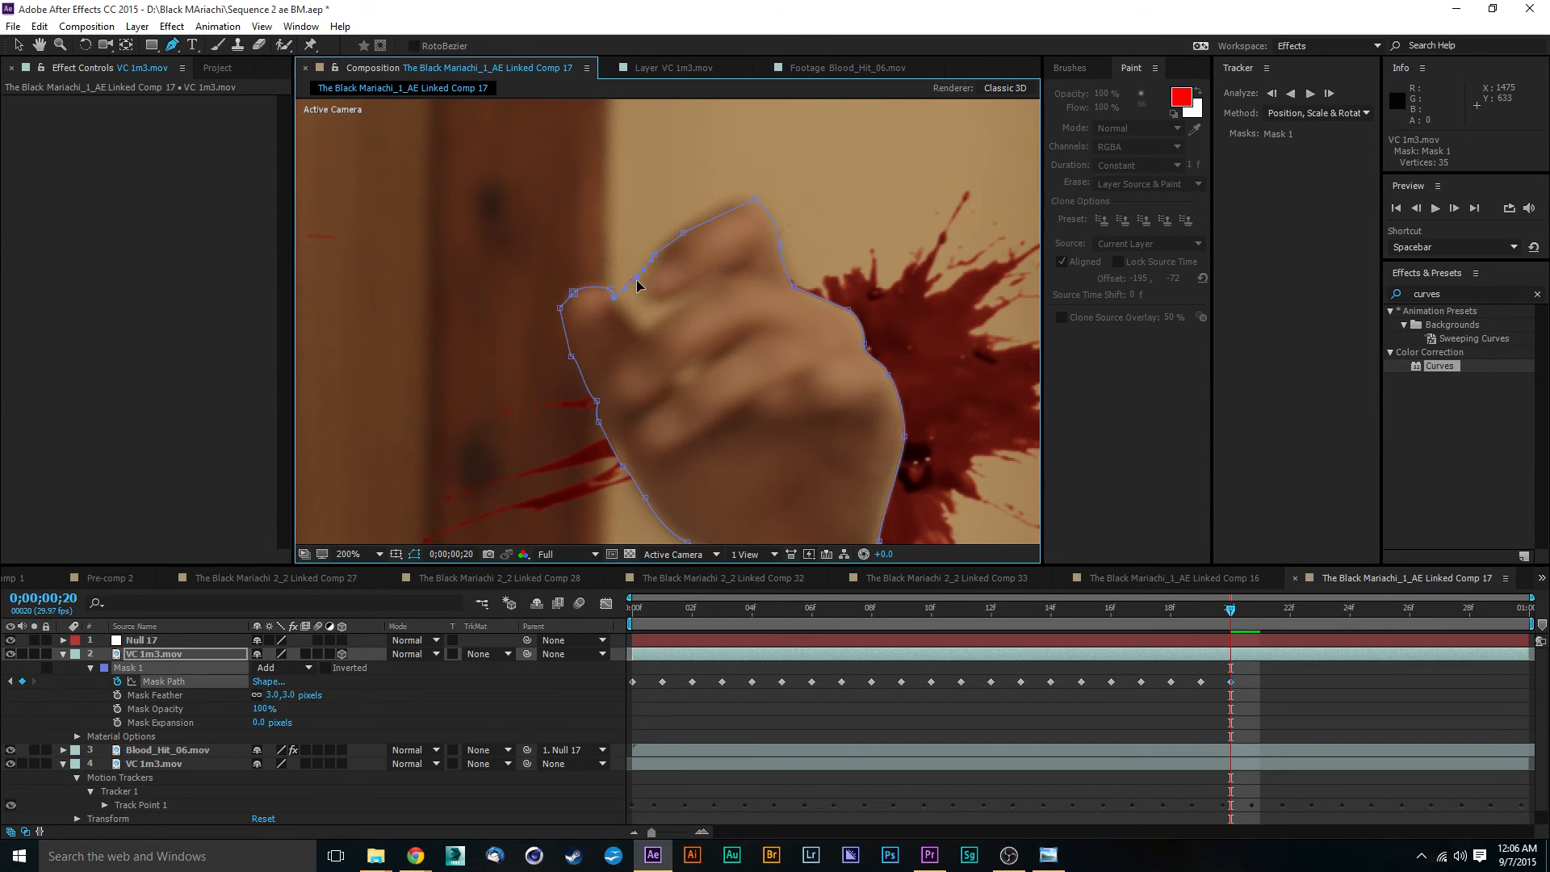
click(18, 45)
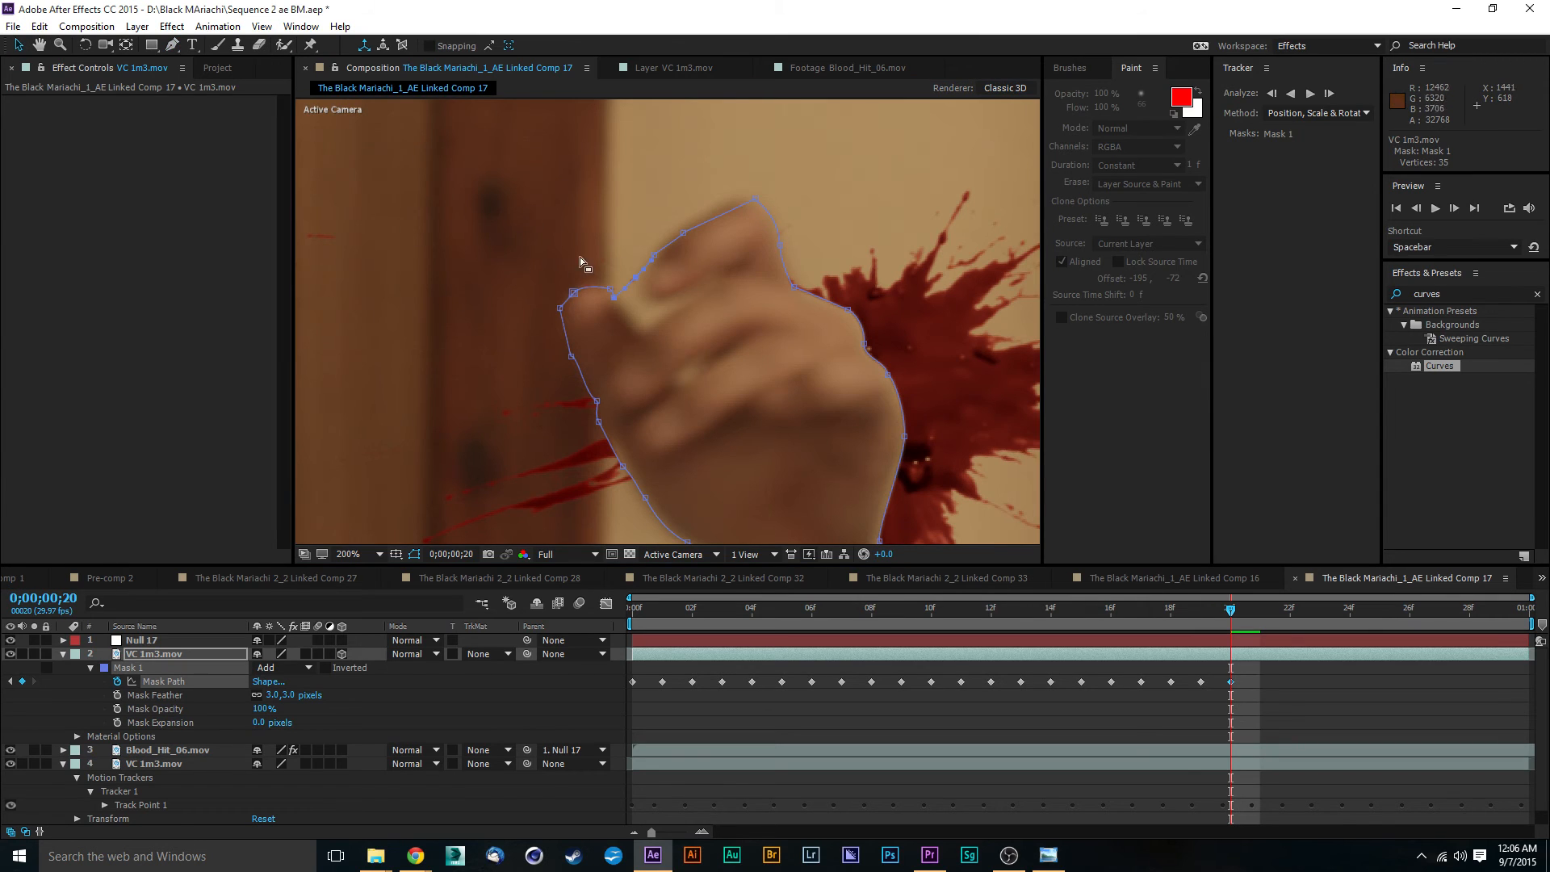
- Add a Mask 1 vertex between the thumb and raised finger, and fit the path into the notch there
drag(637, 278, 638, 283)
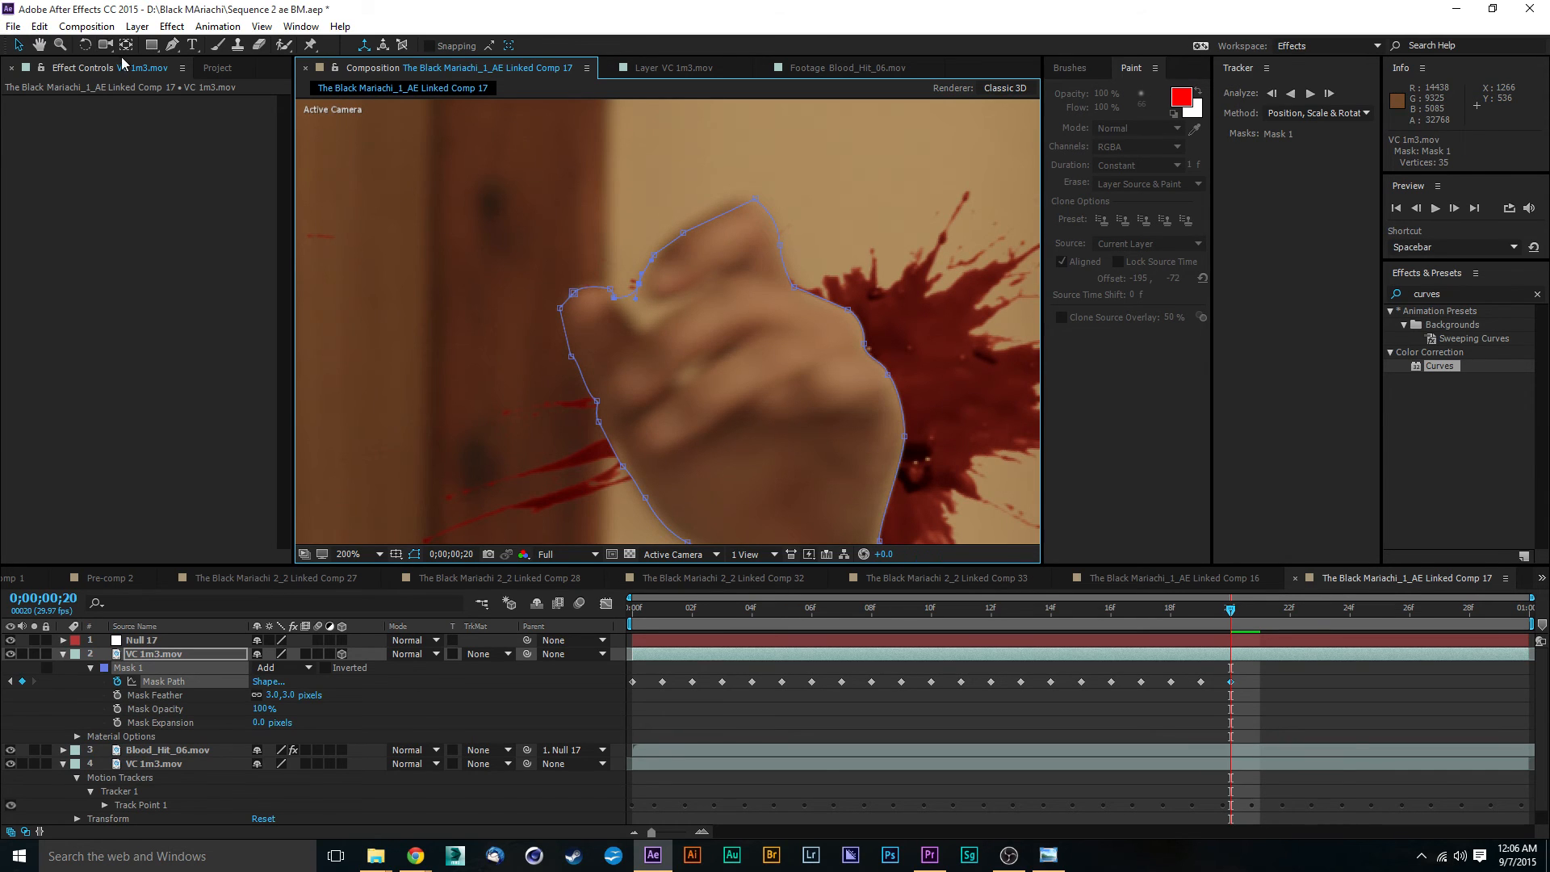
click(172, 45)
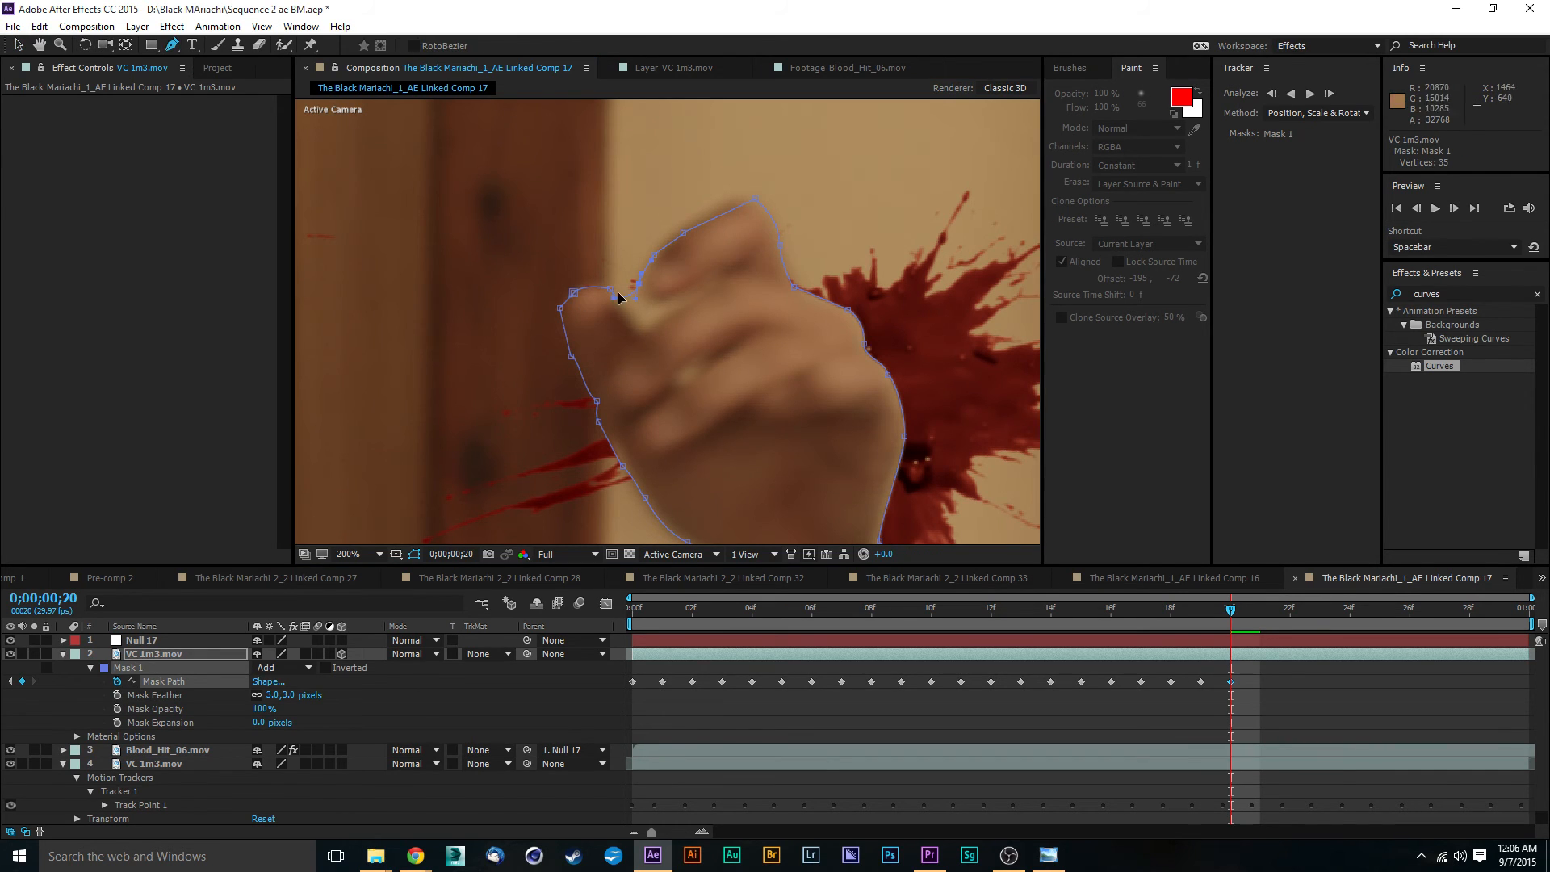
click(631, 295)
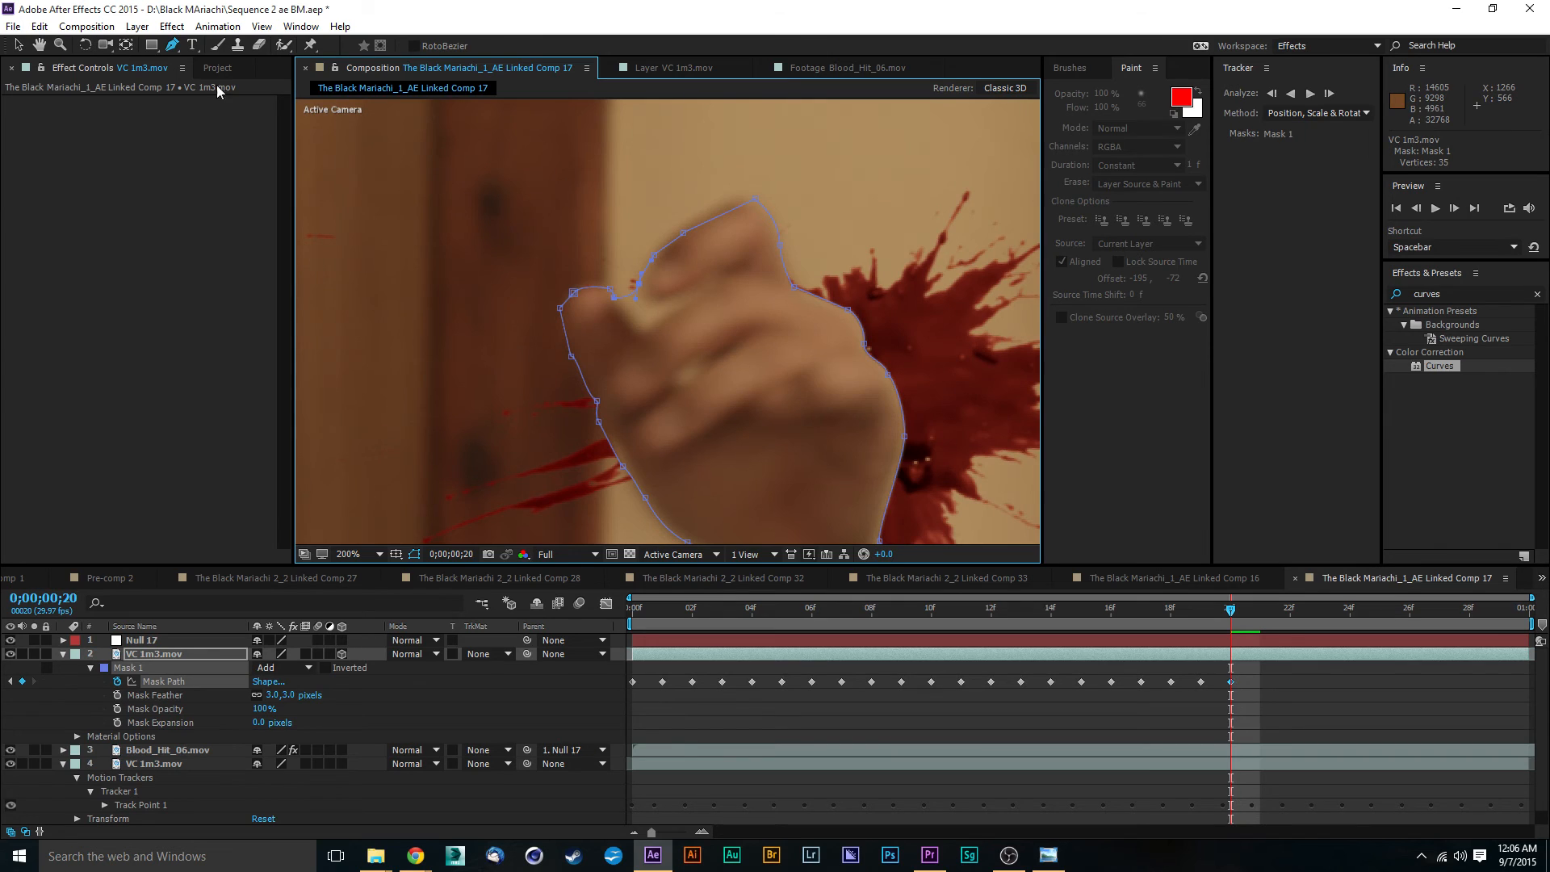
click(629, 299)
click(18, 46)
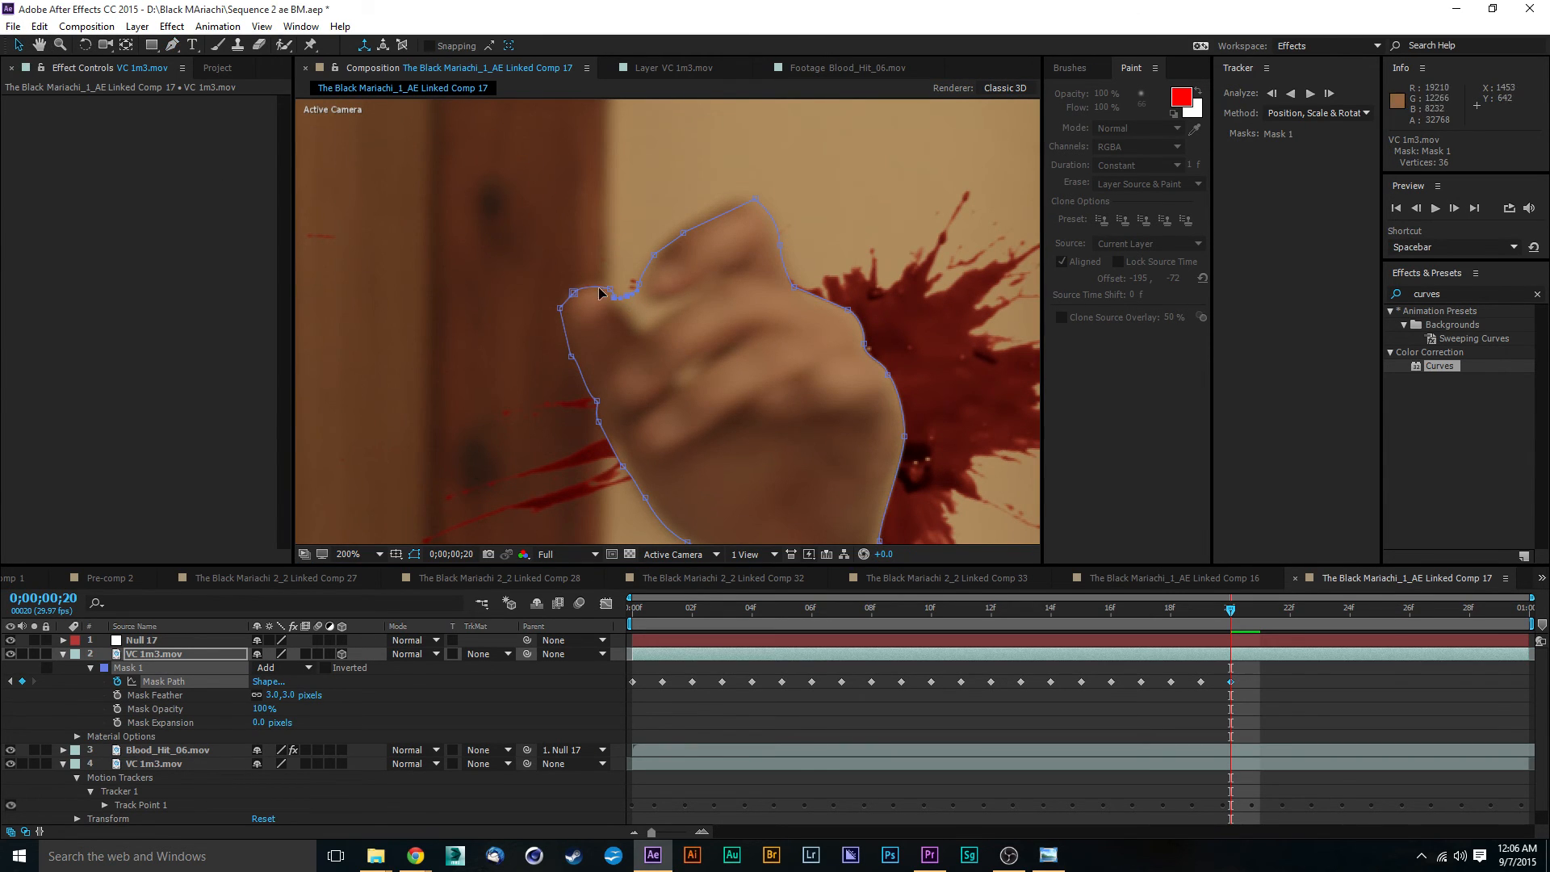
drag(626, 299, 658, 308)
key(comma)
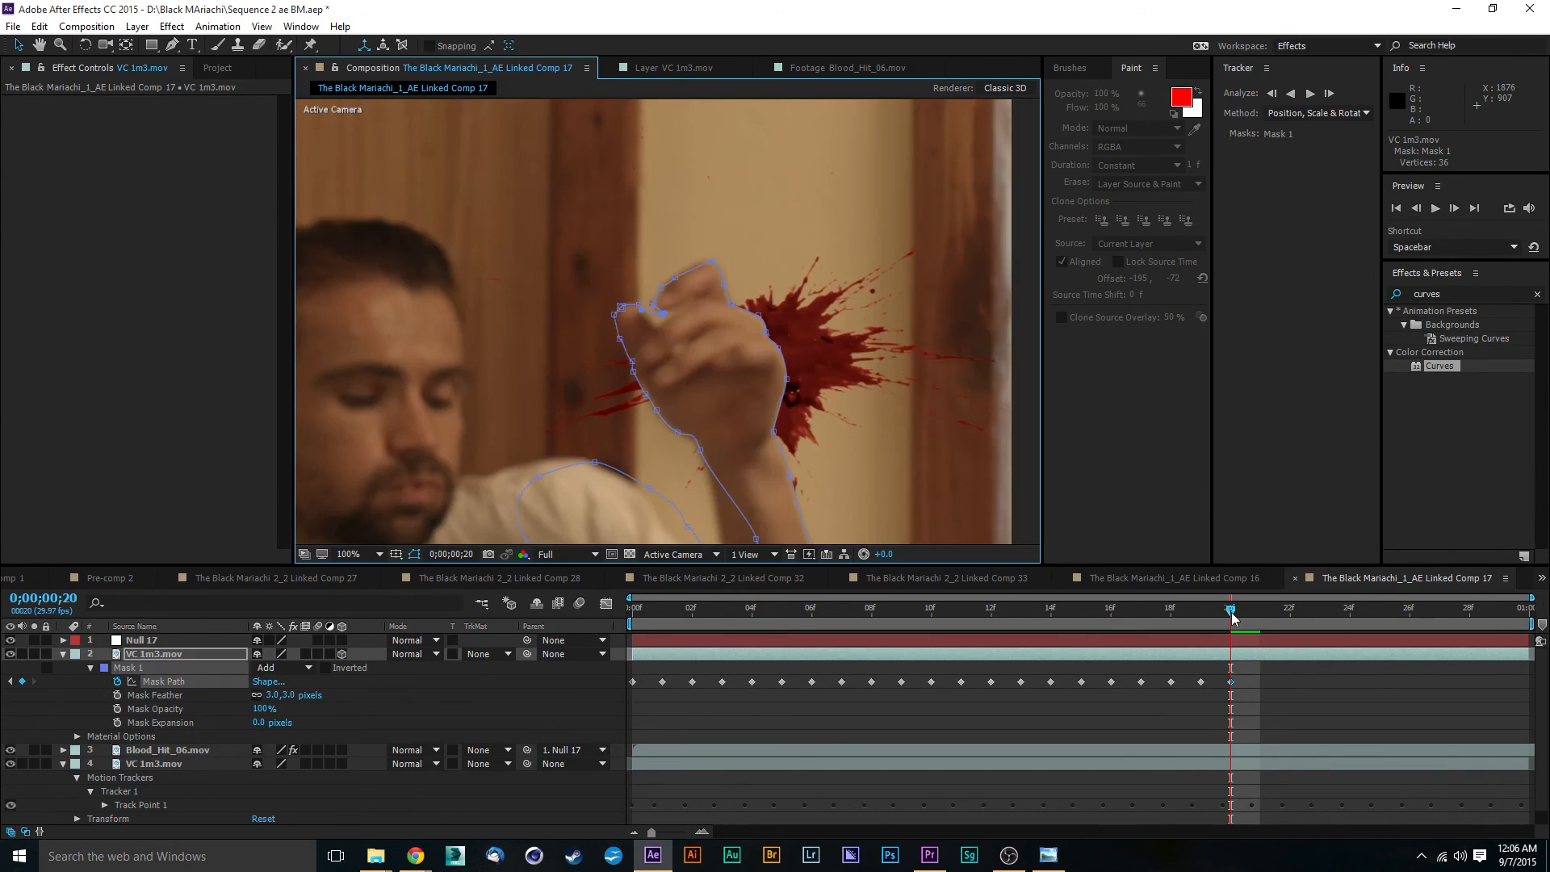
- At frame 0;00;00;21, move the Mask 1 vertices onto the inner forearm, wrist and lower edge of the hand
key(Page_Down)
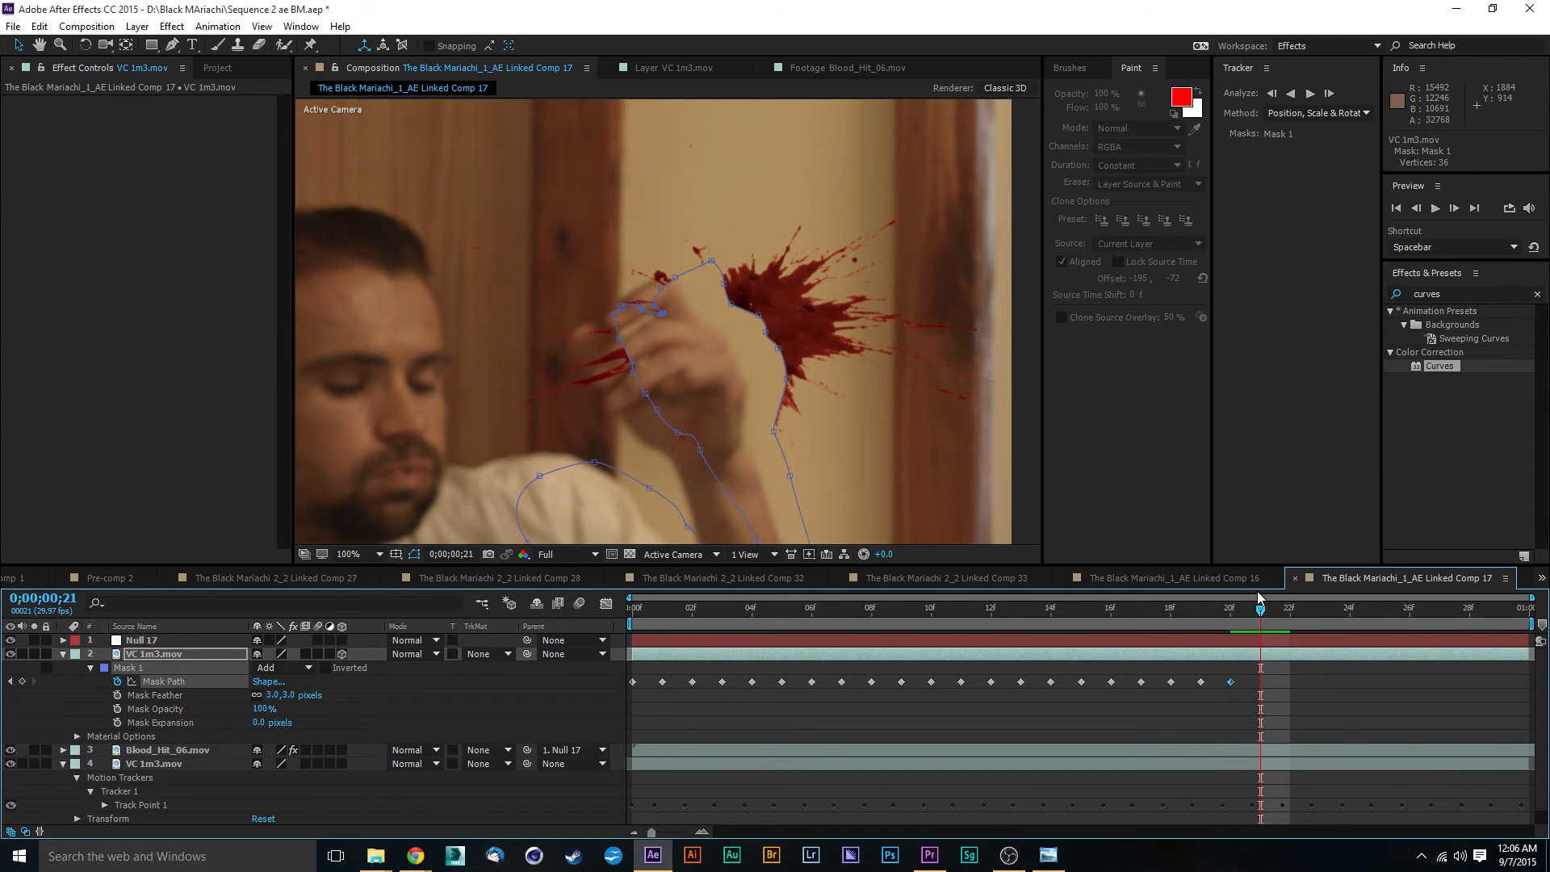
mouse_move(1257, 617)
mouse_down()
mouse_move(1242, 623)
mouse_move(1253, 626)
mouse_up()
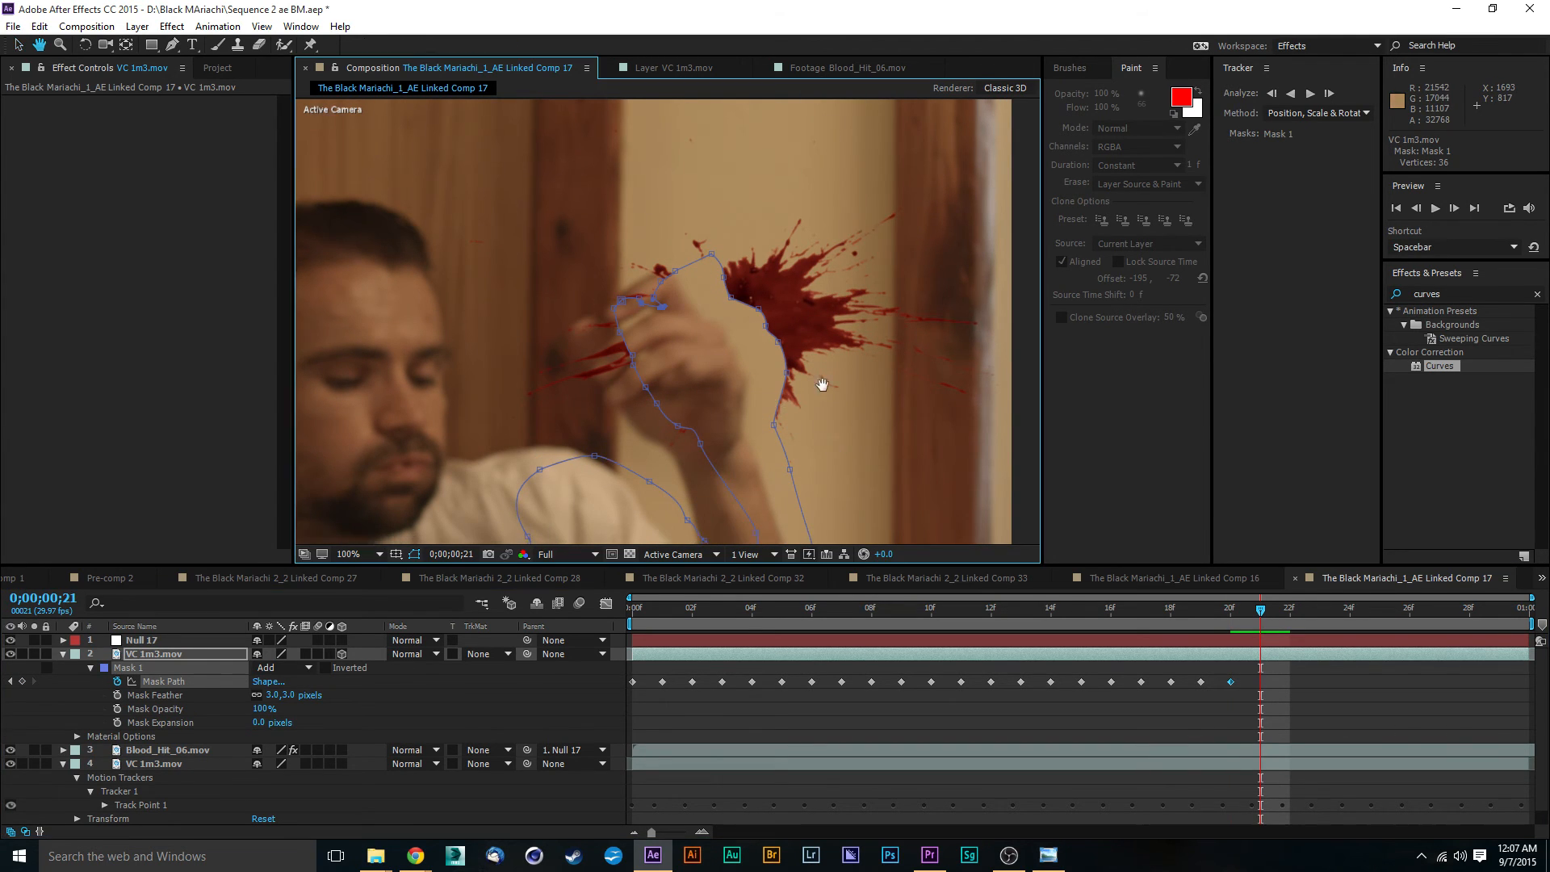
scroll(809, 287, down, 4)
drag(765, 463, 624, 337)
drag(749, 428, 695, 440)
click(726, 410)
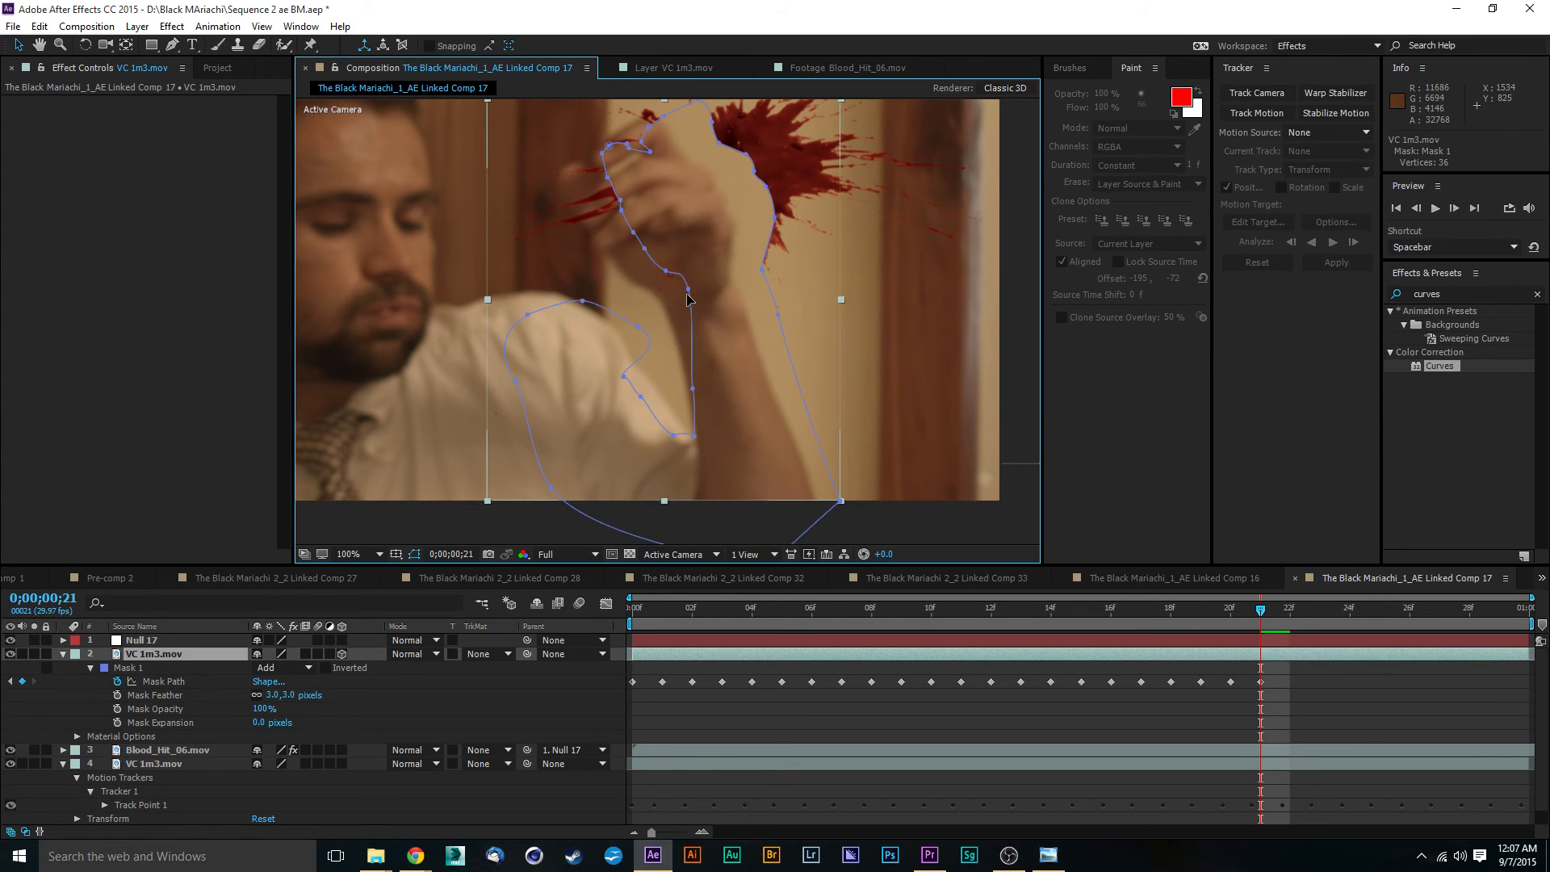
drag(688, 291, 662, 311)
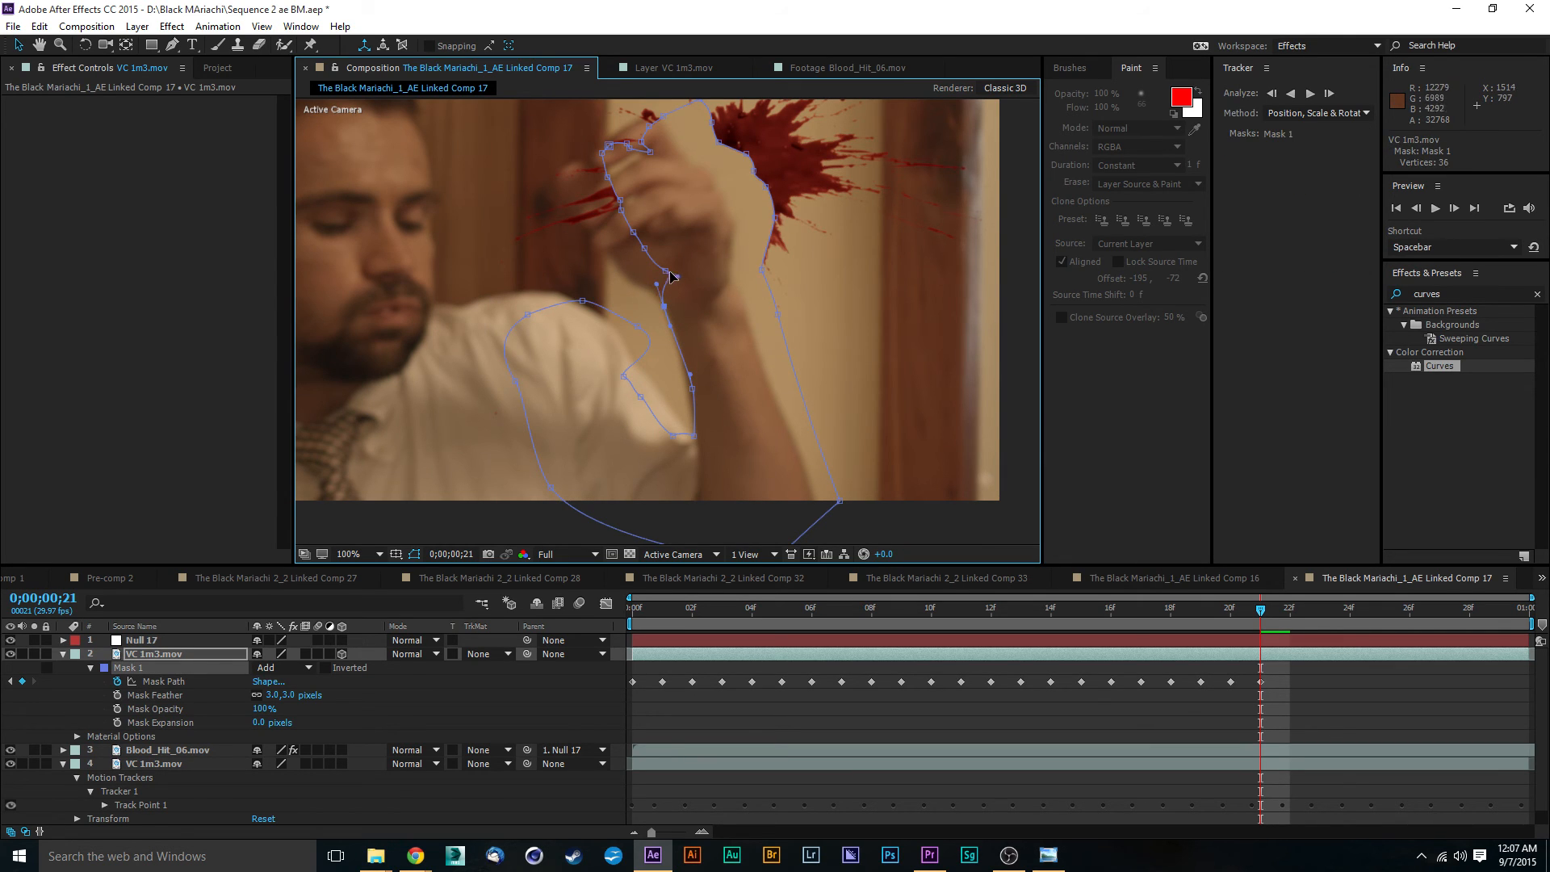
drag(666, 272, 696, 346)
scroll(647, 227, up, 1)
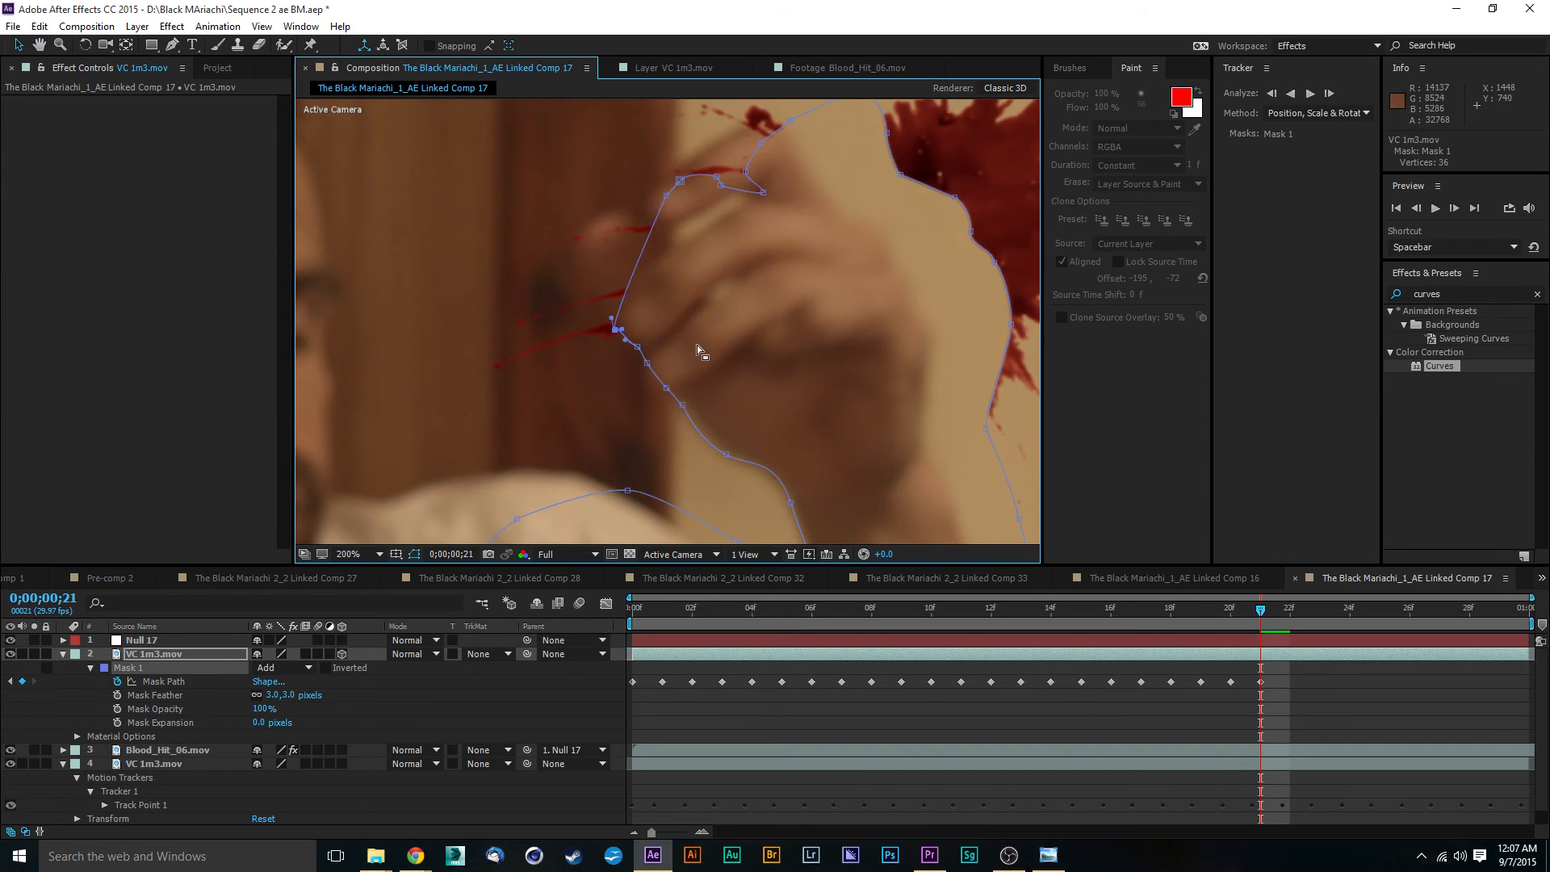
- Reposition the thumb vertices of Mask 1 around the thumb's side and tip and into the notch beside the fingers
drag(680, 182, 622, 296)
key(ctrl+z)
drag(667, 197, 602, 296)
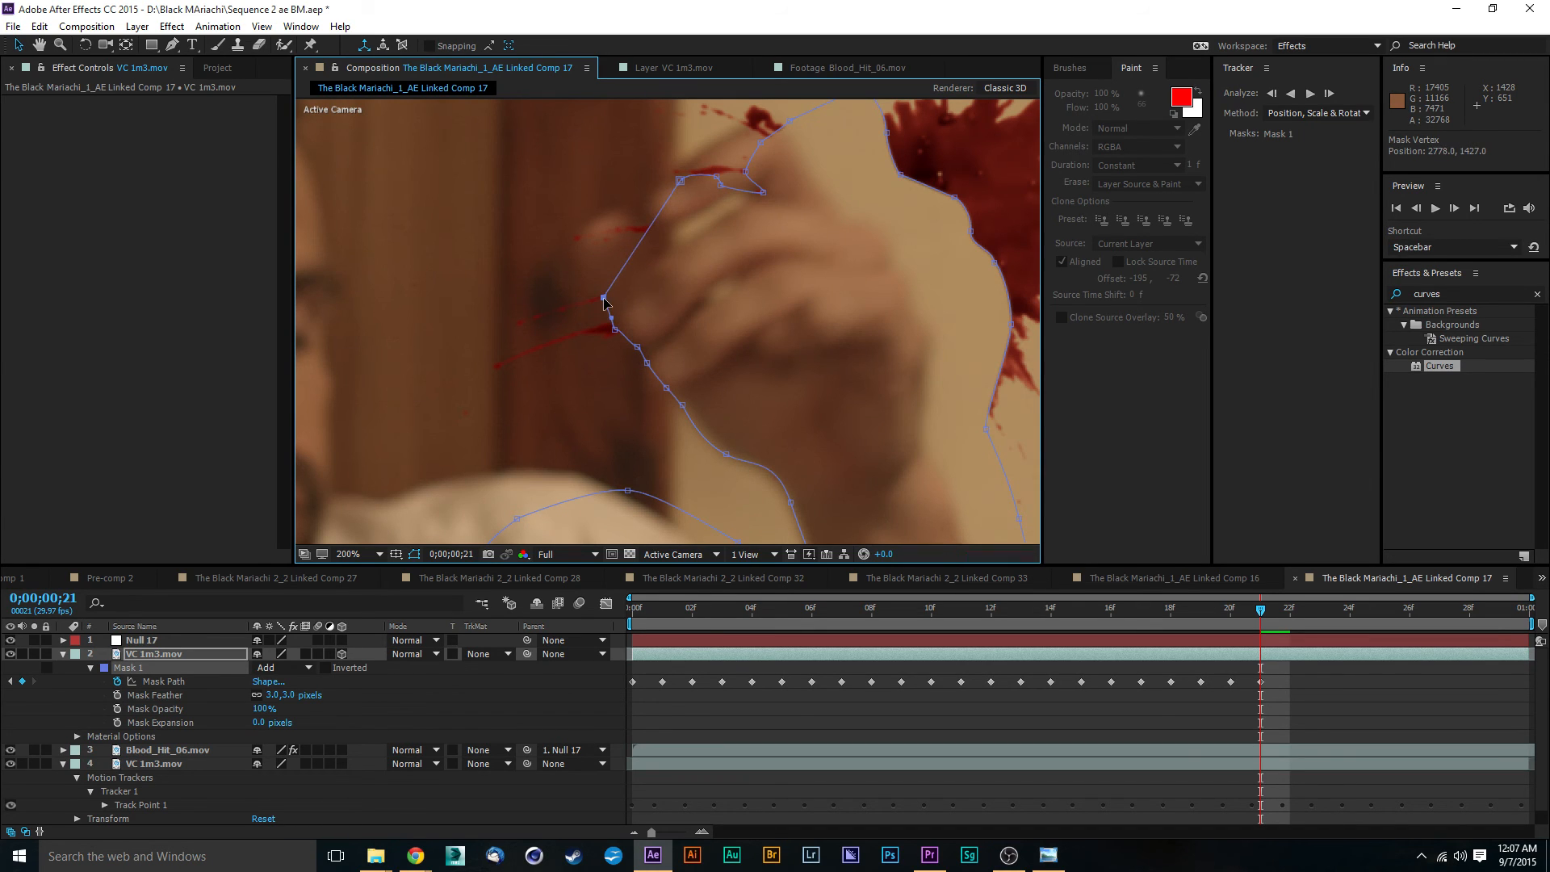
drag(679, 181, 567, 256)
drag(716, 185, 616, 215)
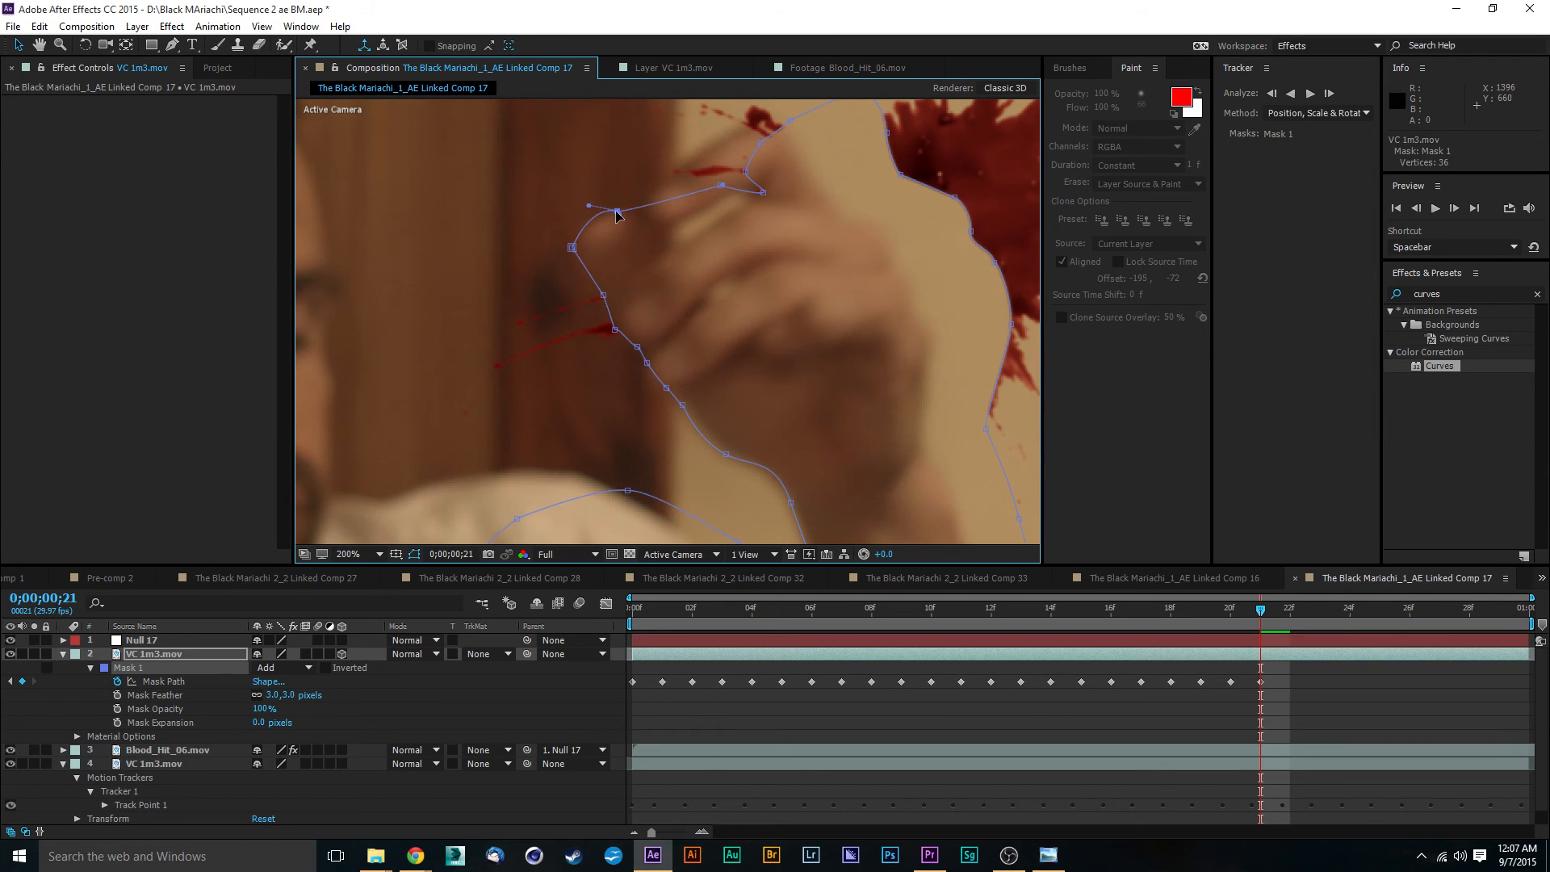
drag(721, 185, 638, 222)
drag(760, 196, 648, 202)
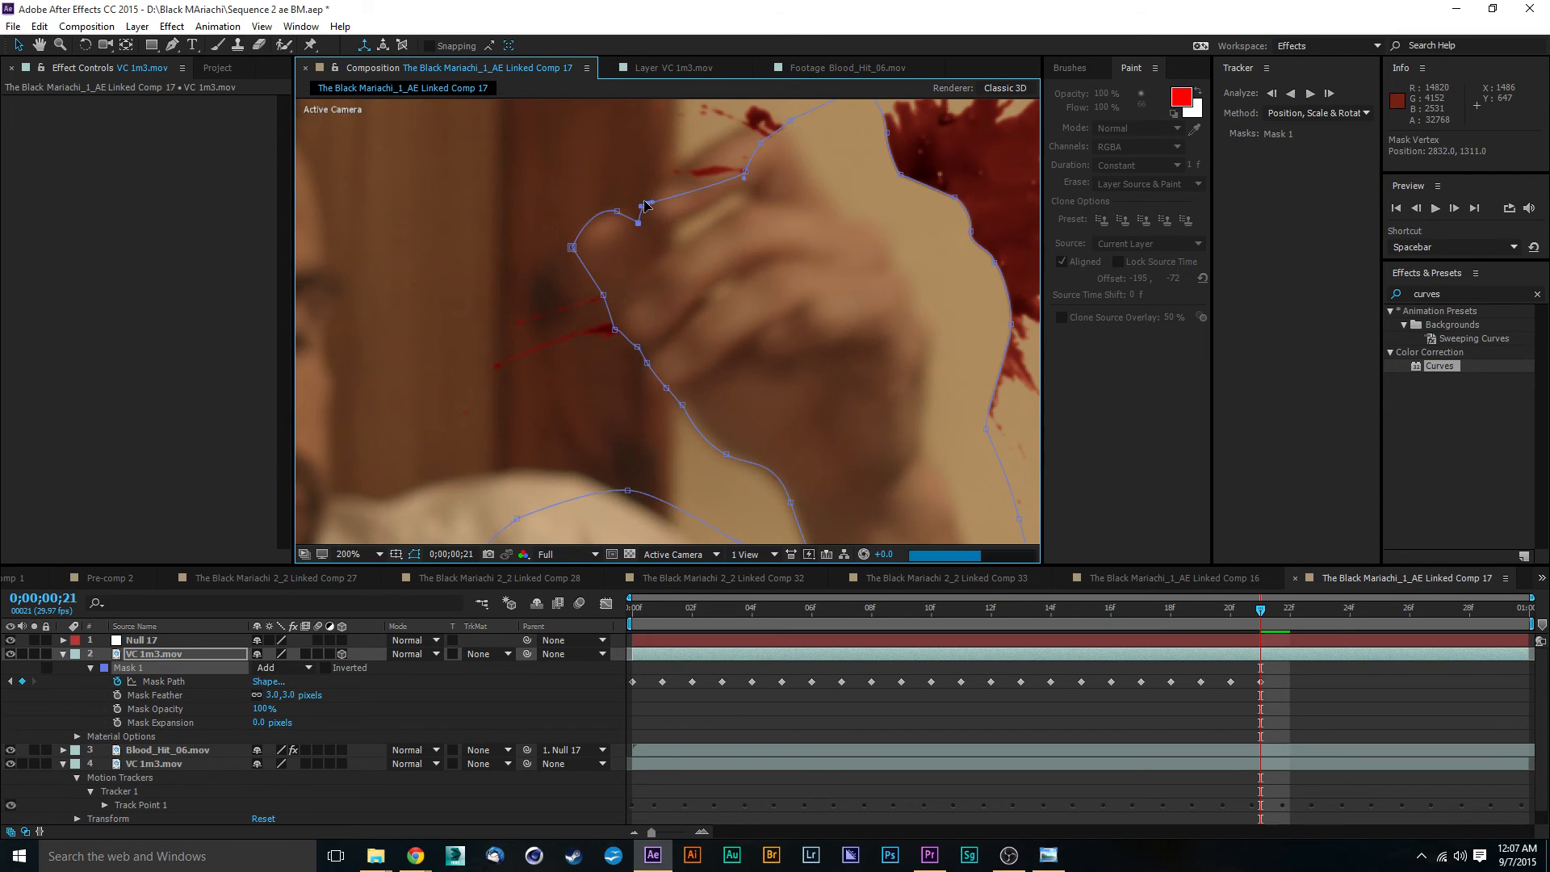
- Fit the Mask 1 vertices around the raised finger, from the thumb notch over the fingertip to the first knuckle
drag(744, 172, 664, 185)
drag(759, 146, 710, 146)
drag(794, 120, 738, 200)
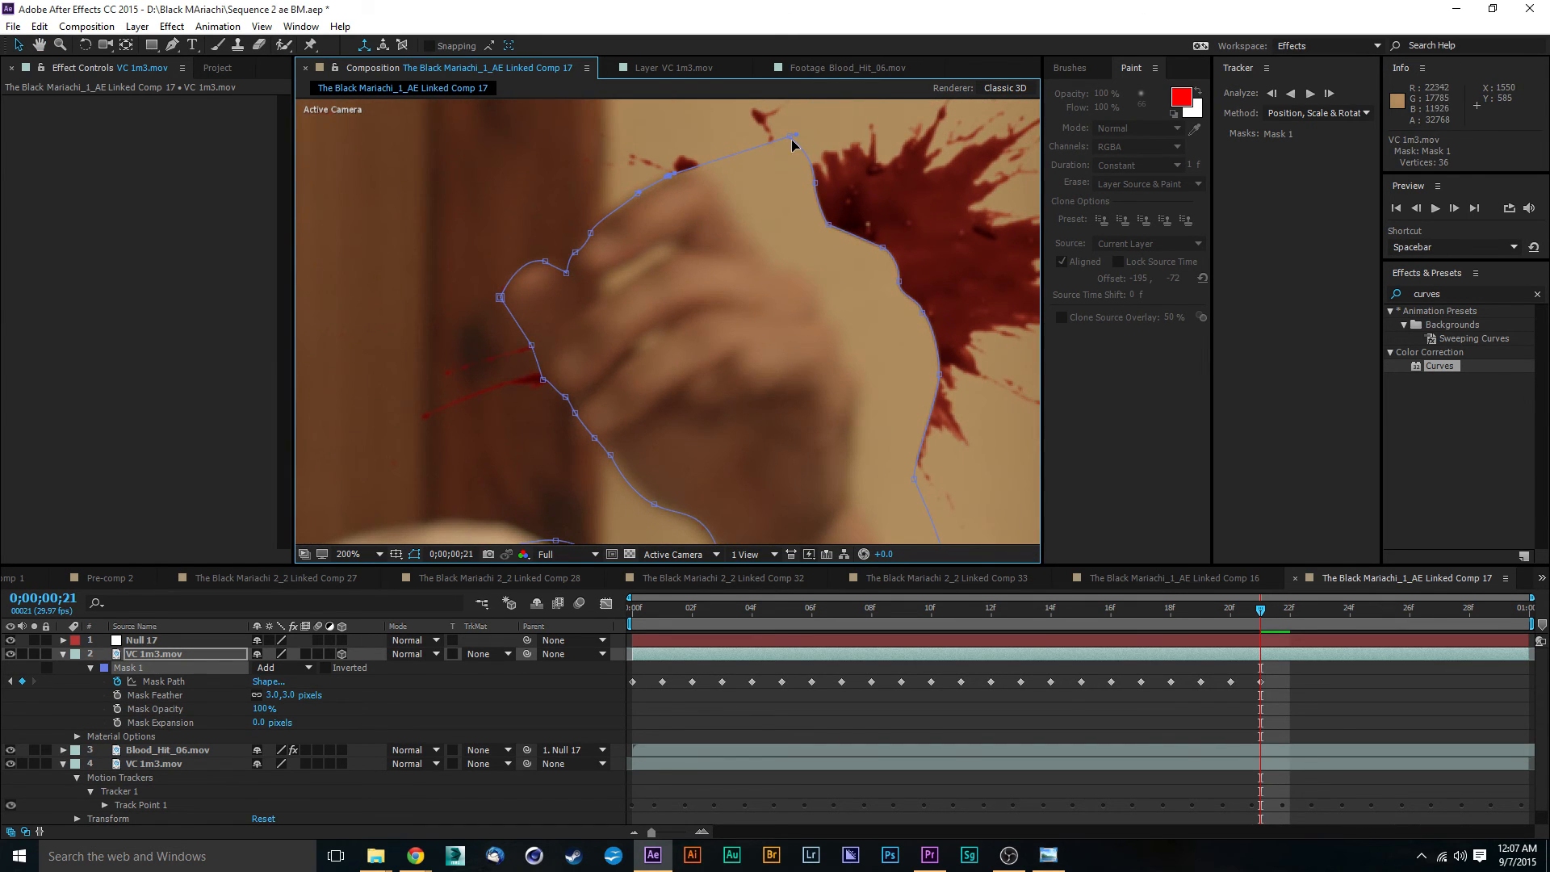
drag(792, 139, 687, 172)
drag(813, 183, 723, 199)
drag(828, 226, 756, 242)
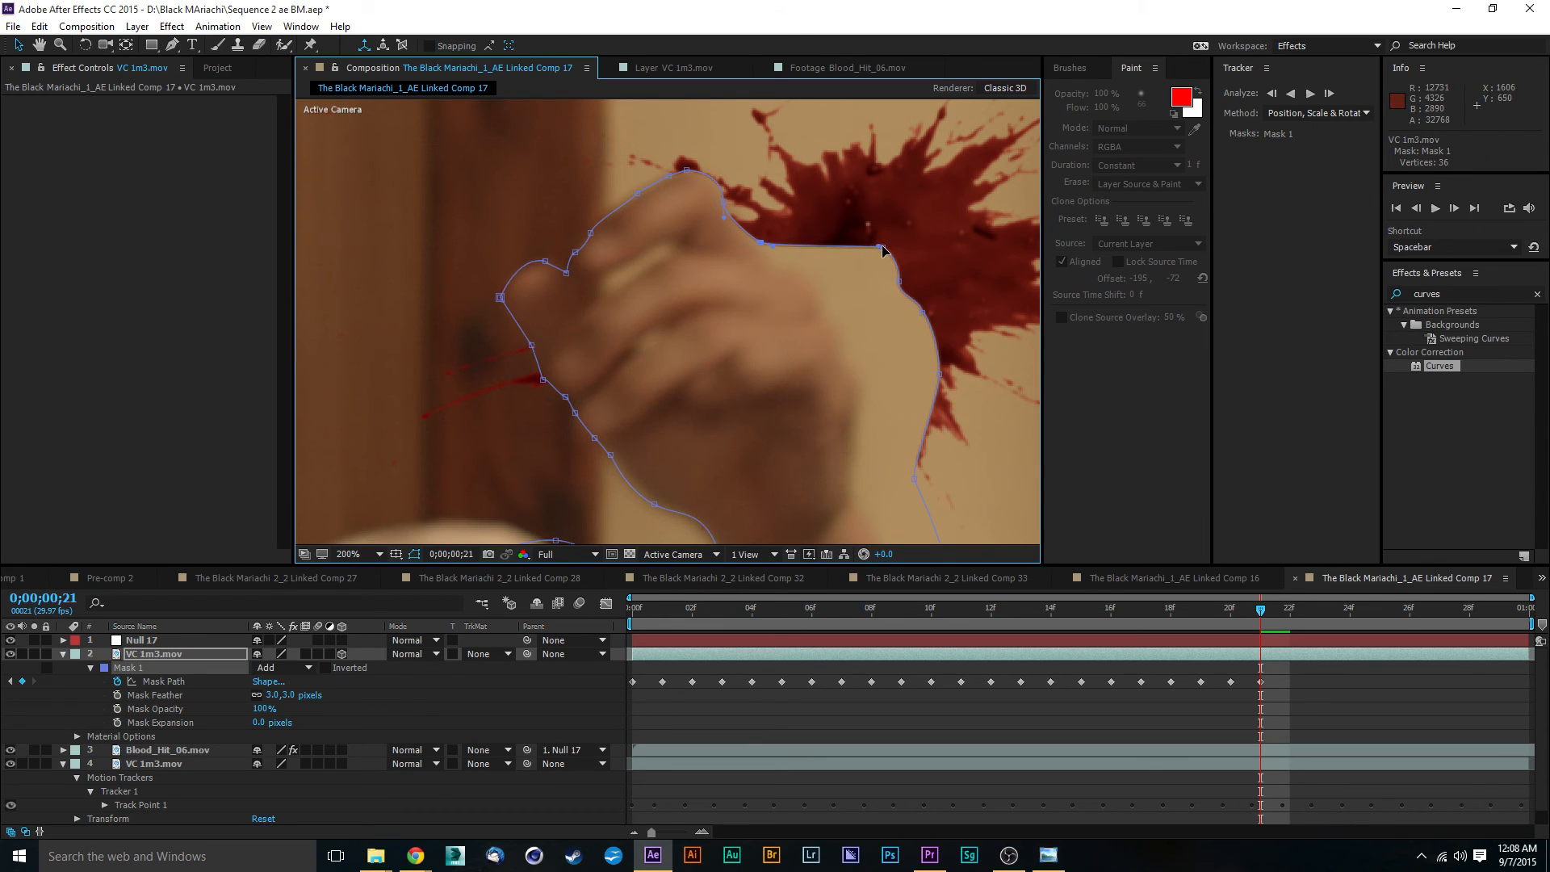
- Pull the Mask 1 vertices beside the blood splatter inward onto the knuckles and back of the hand
drag(882, 247, 777, 257)
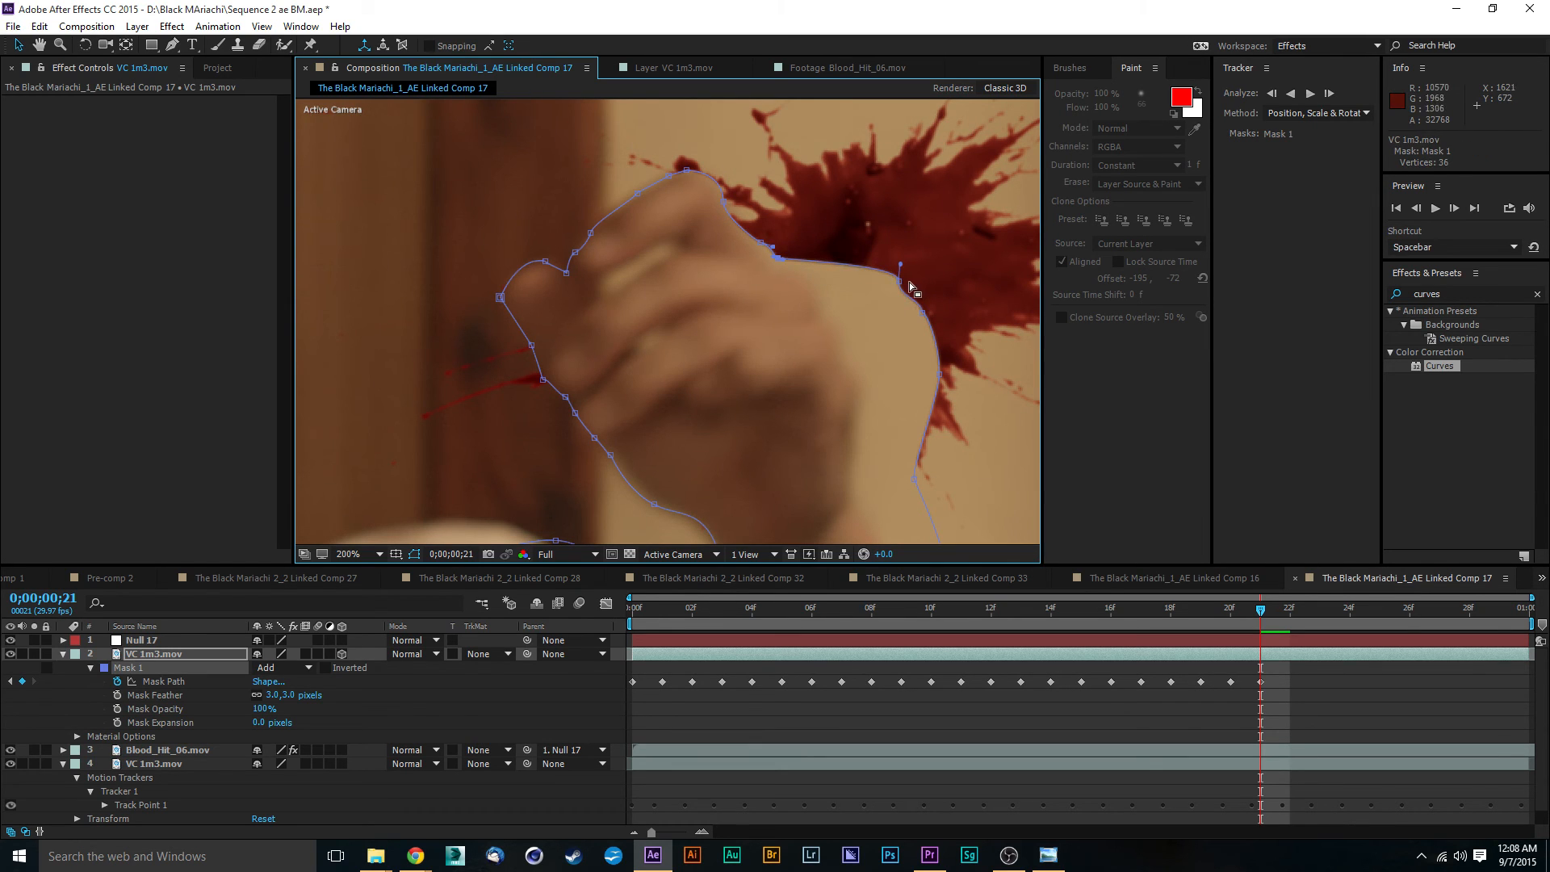
drag(910, 287, 808, 299)
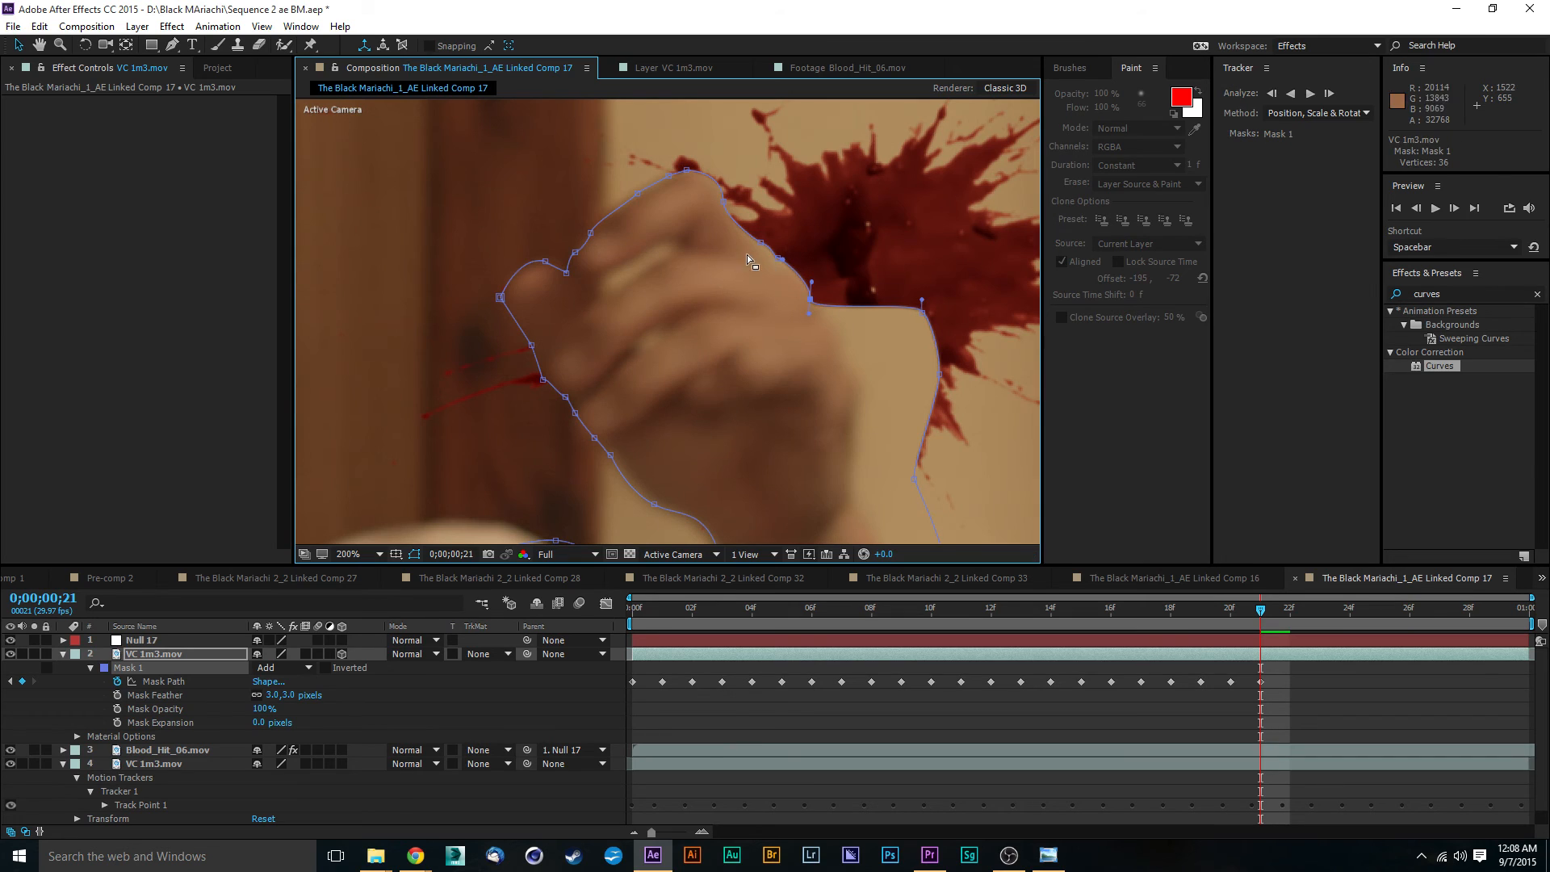
drag(923, 305, 835, 331)
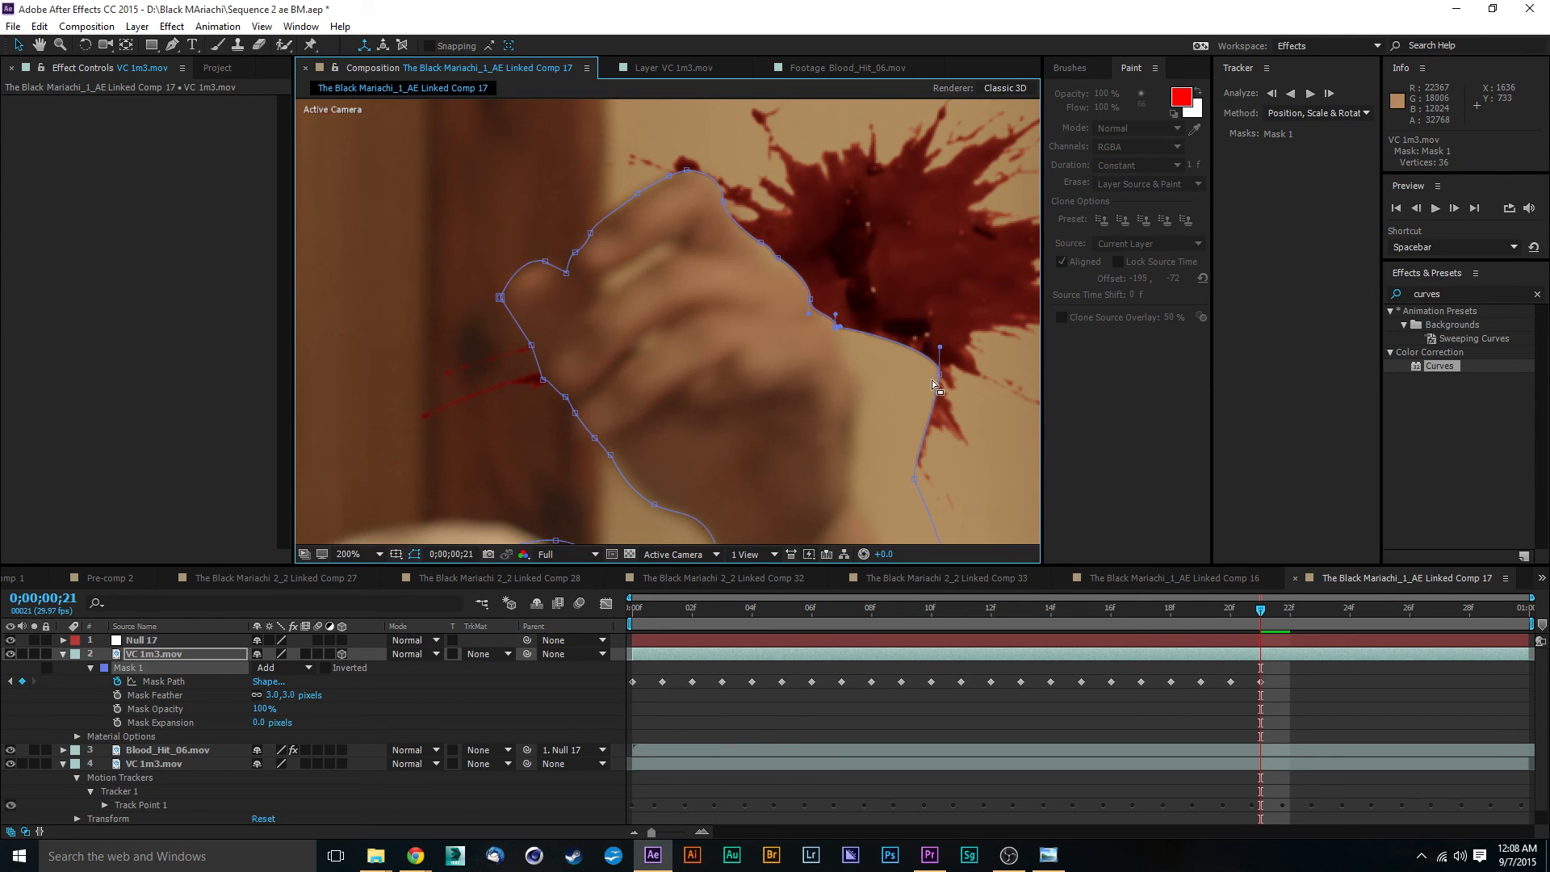
drag(940, 374, 866, 404)
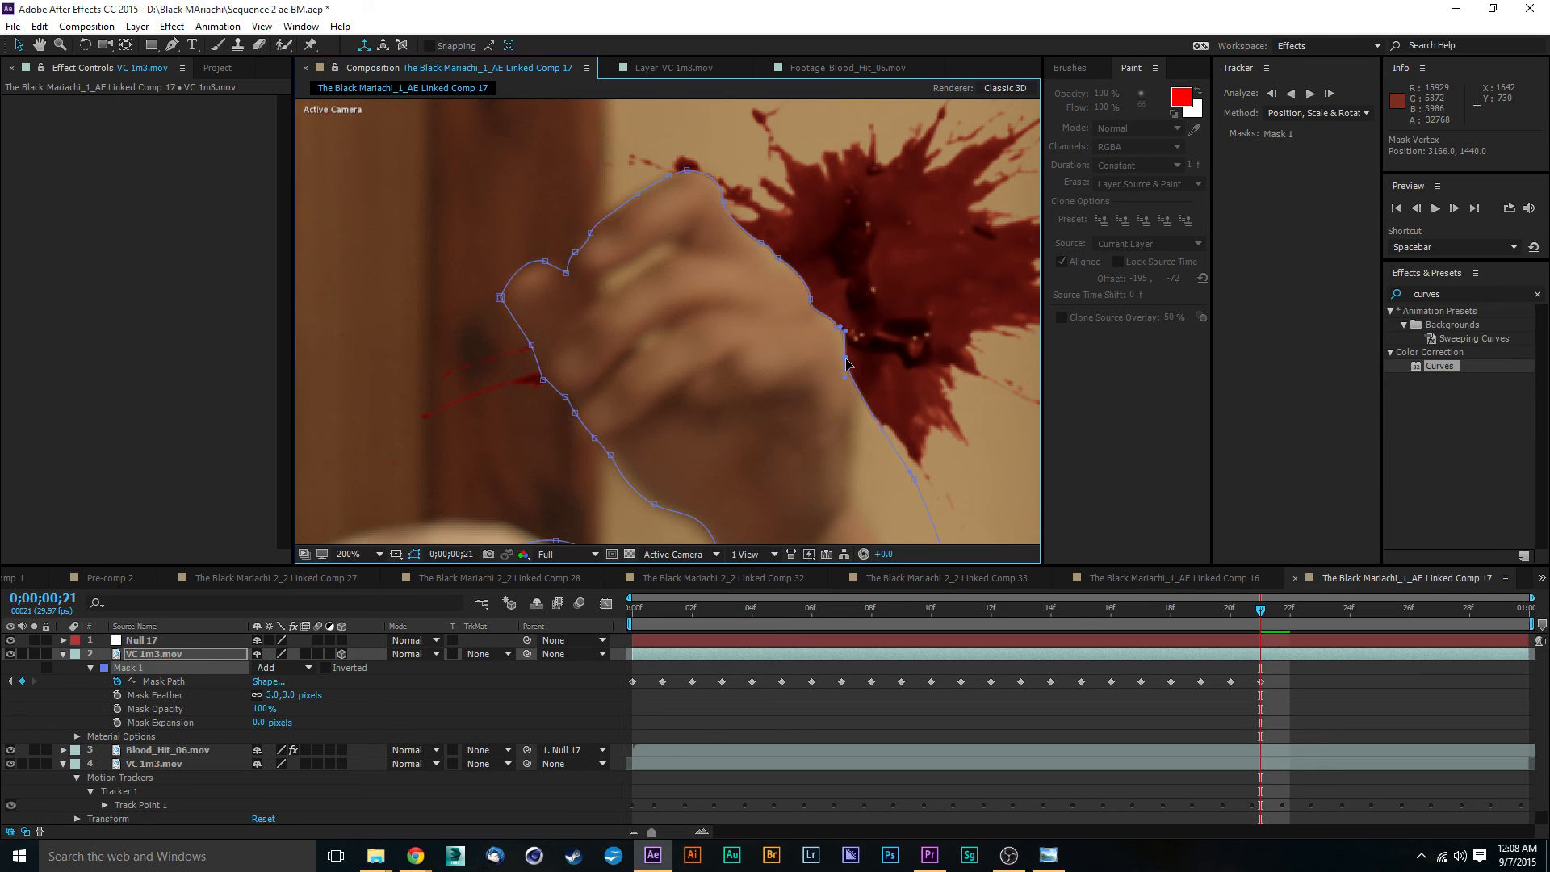
drag(920, 512, 867, 402)
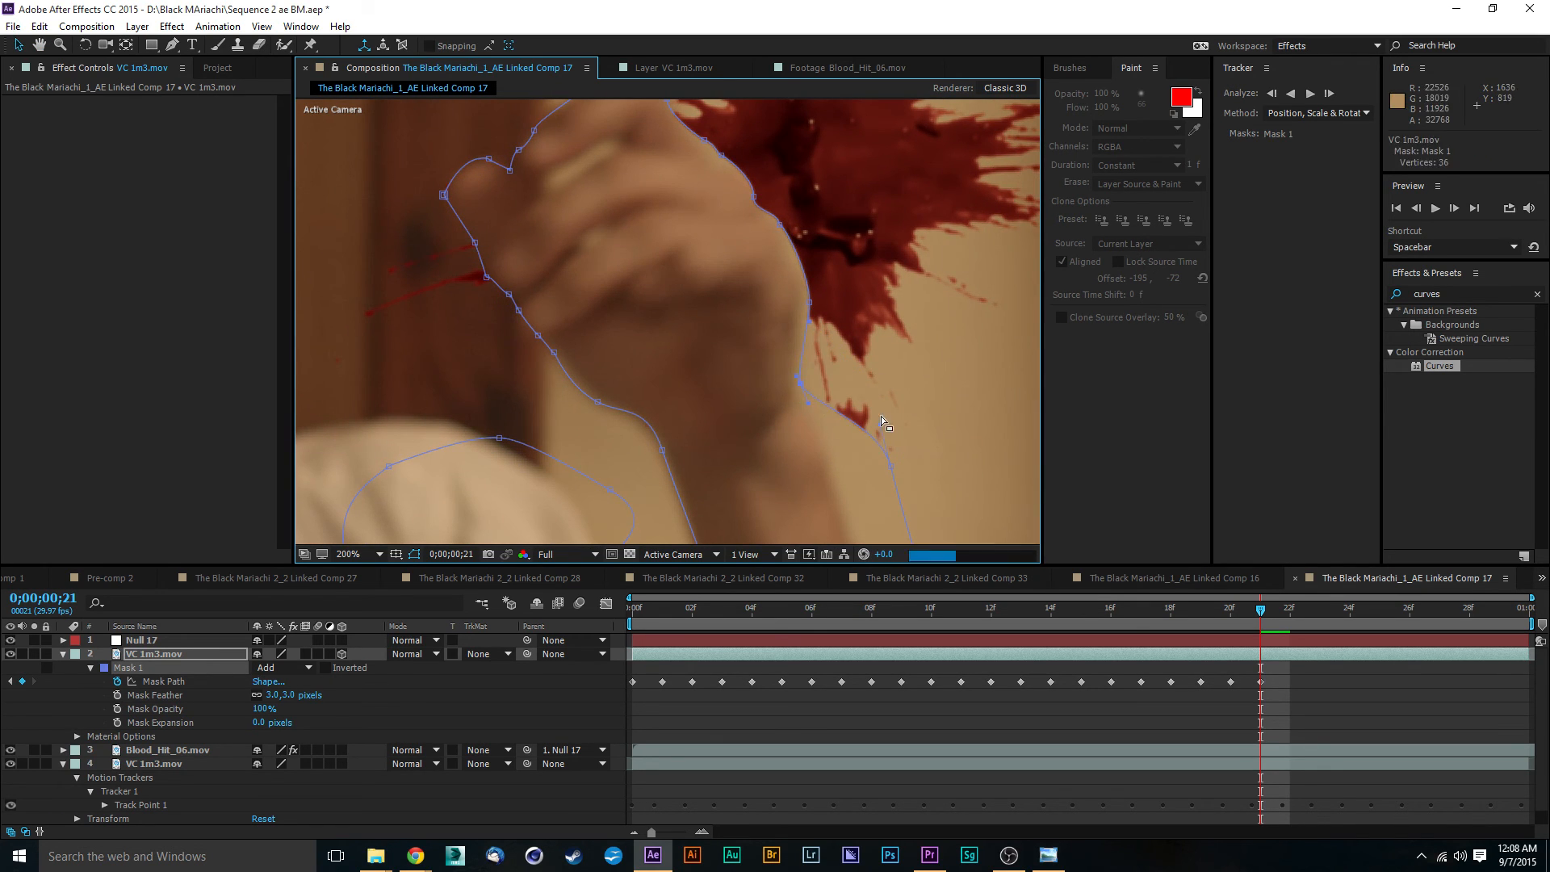
- Move the lower outer forearm vertex of Mask 1 inward and adjust the curve handle to follow the arm's edge
drag(880, 415, 778, 249)
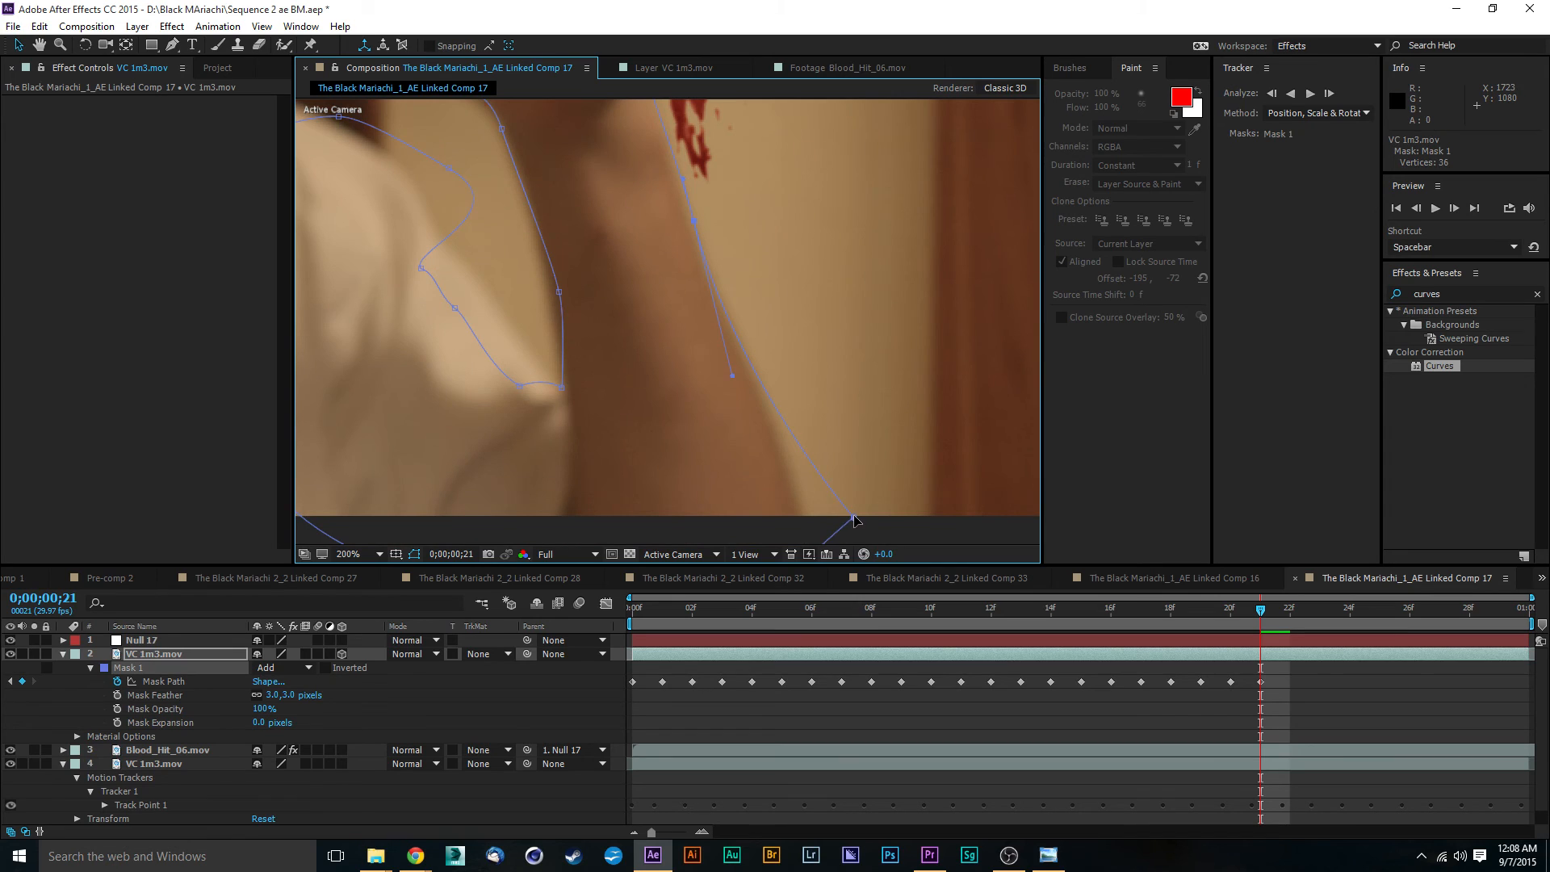
drag(854, 521, 813, 517)
drag(733, 381, 744, 365)
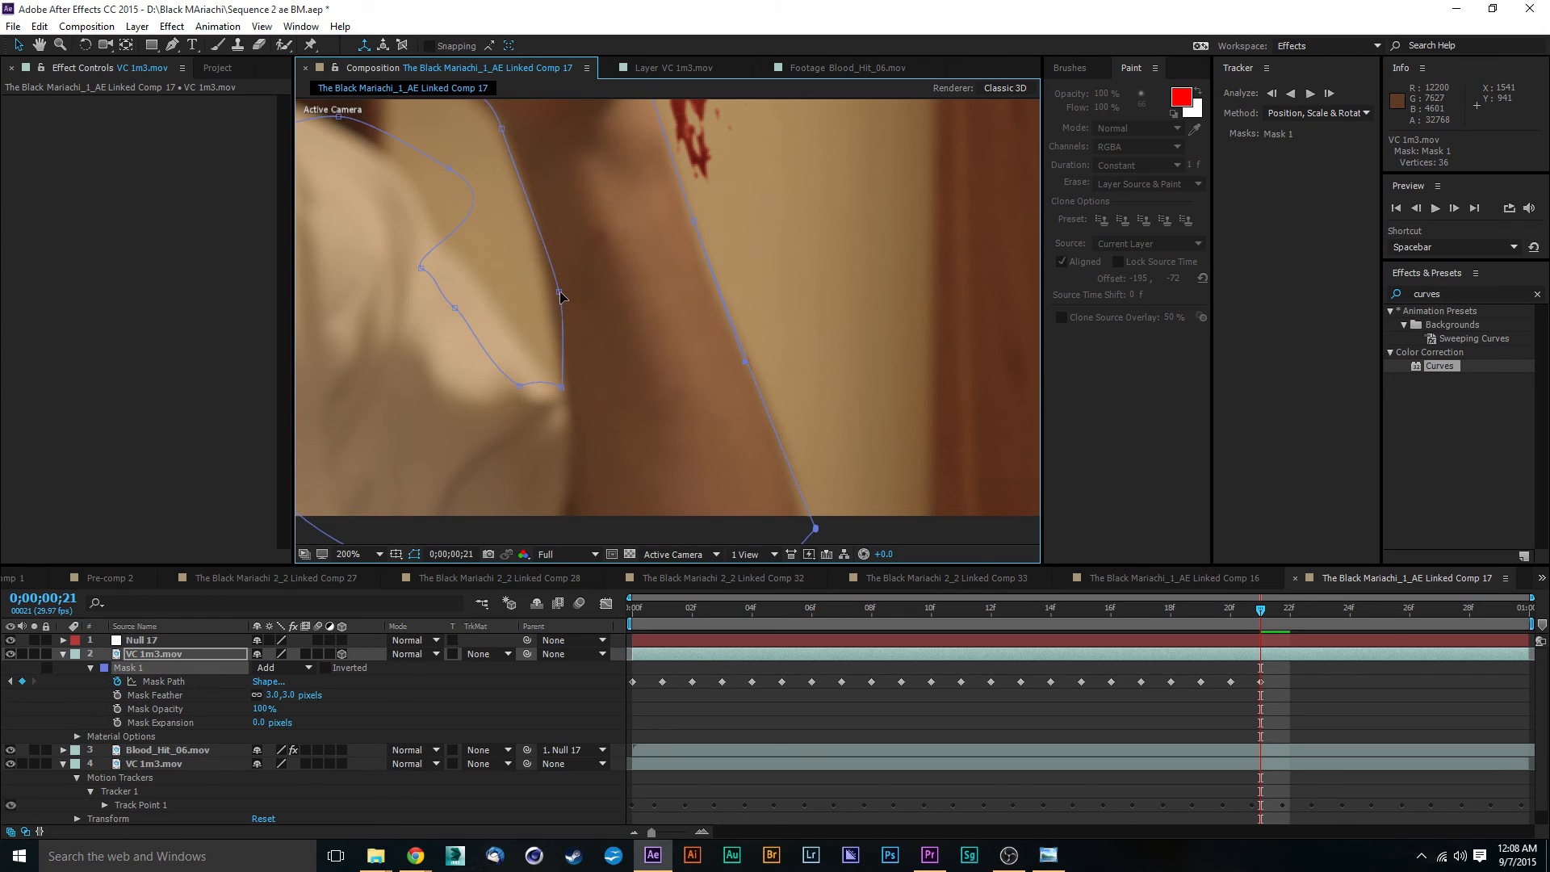
key(comma)
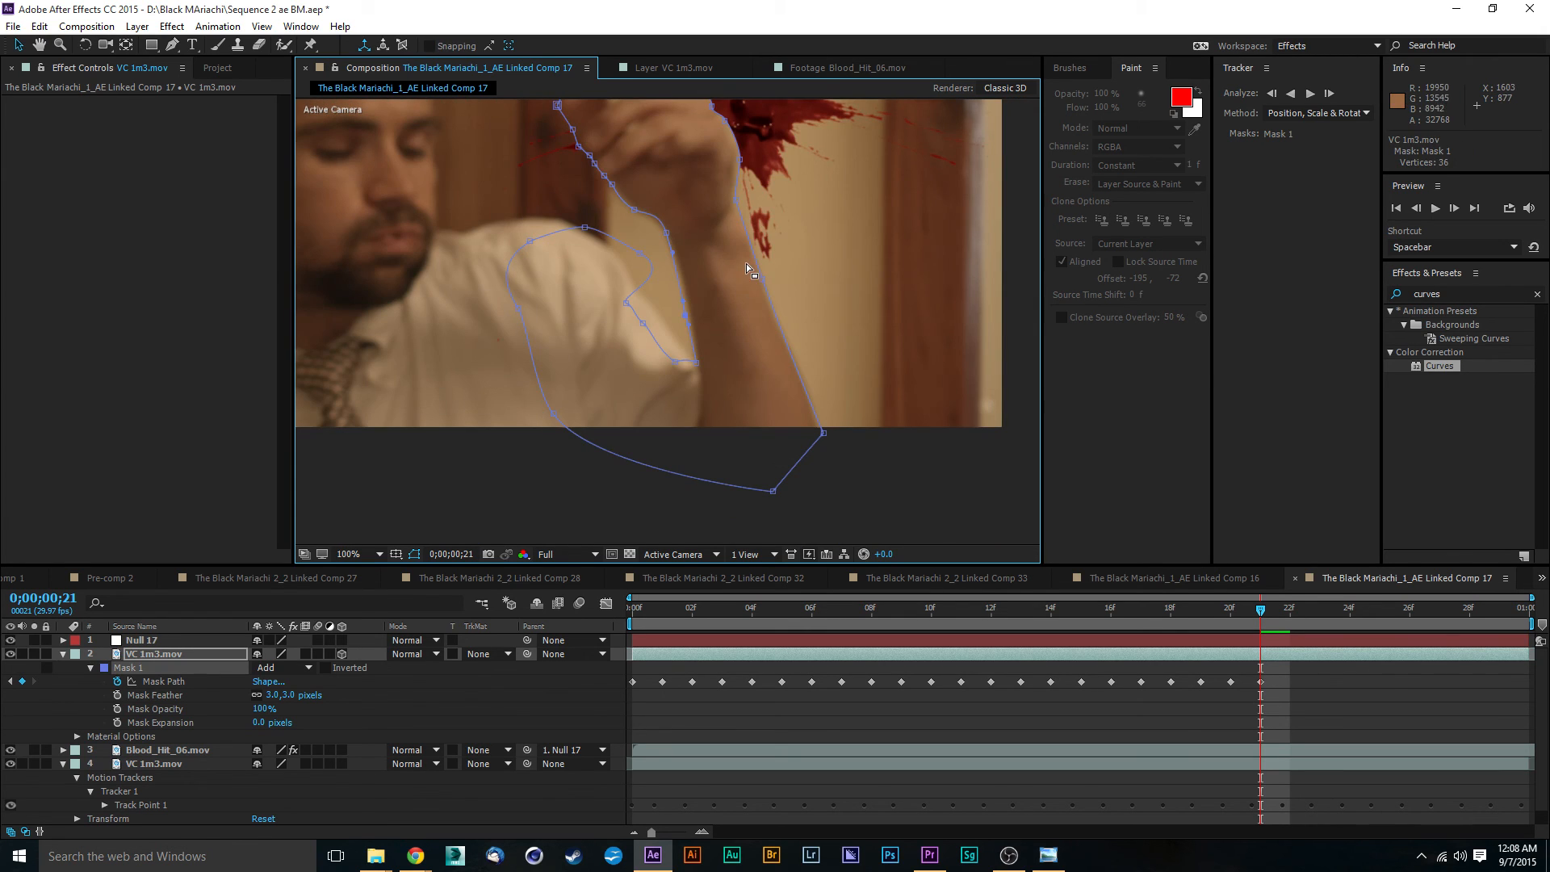
scroll(701, 214, up, 3)
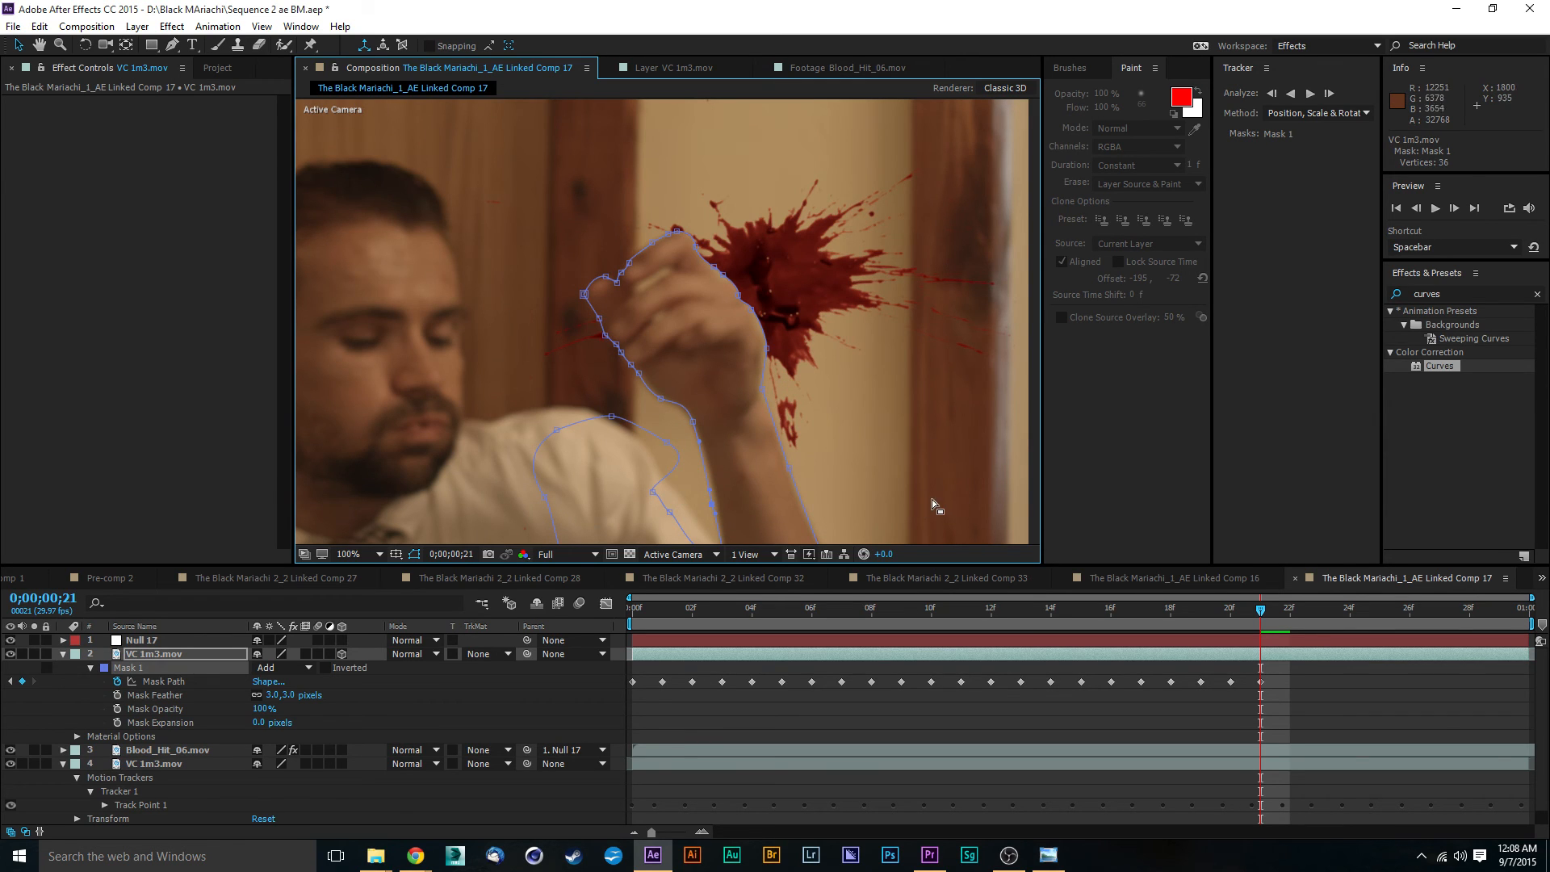
- At frame 0;00;00;22, move the whole Mask 1 path by about -74, 48 to follow the hand
drag(1264, 617, 1290, 617)
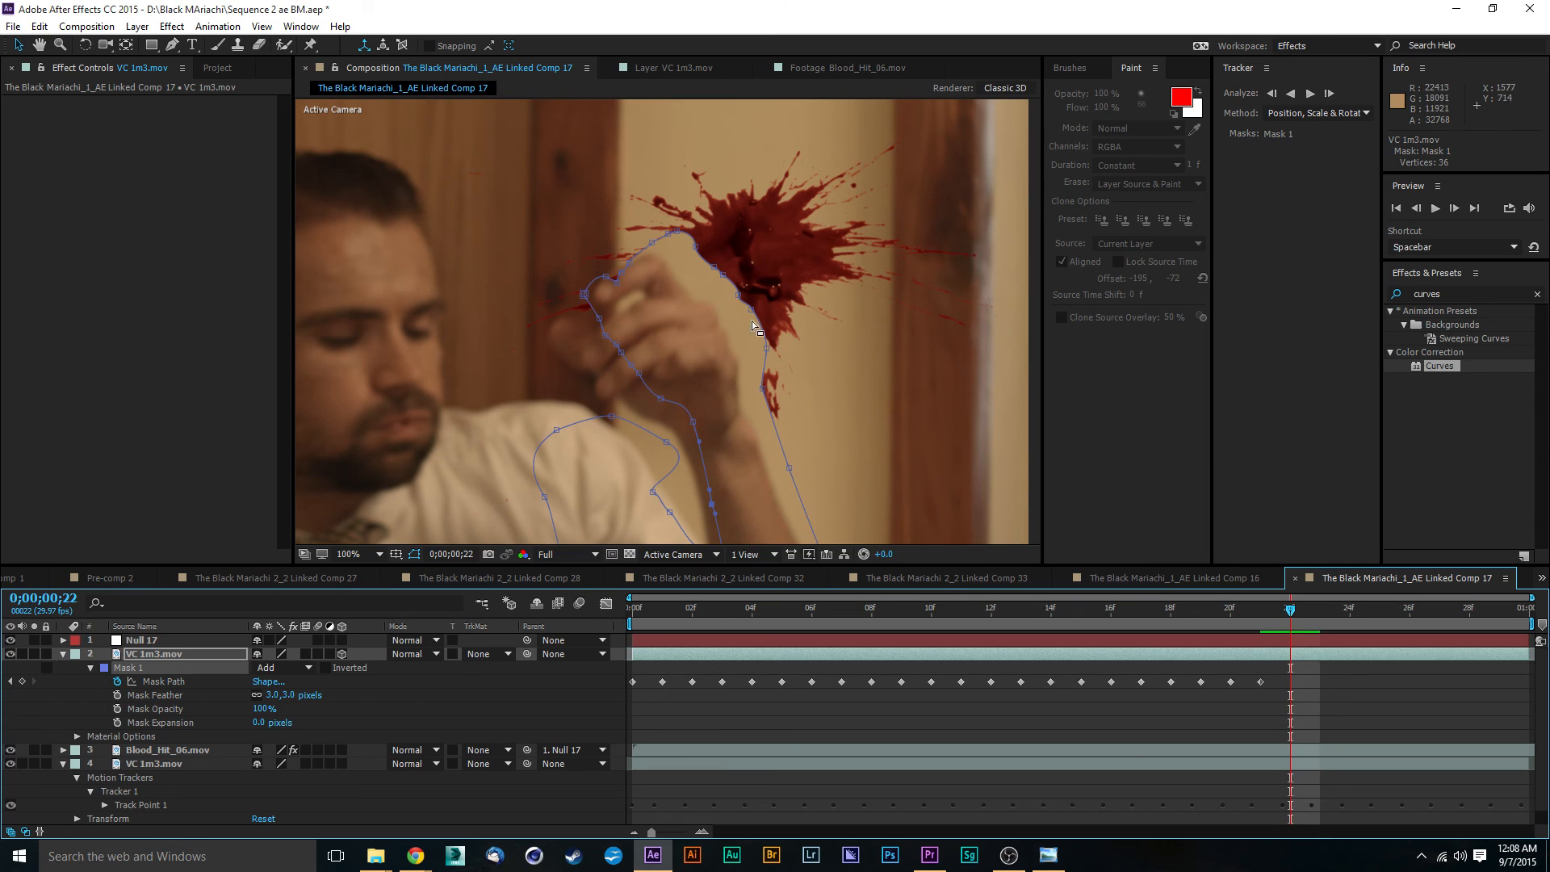
double_click(587, 293)
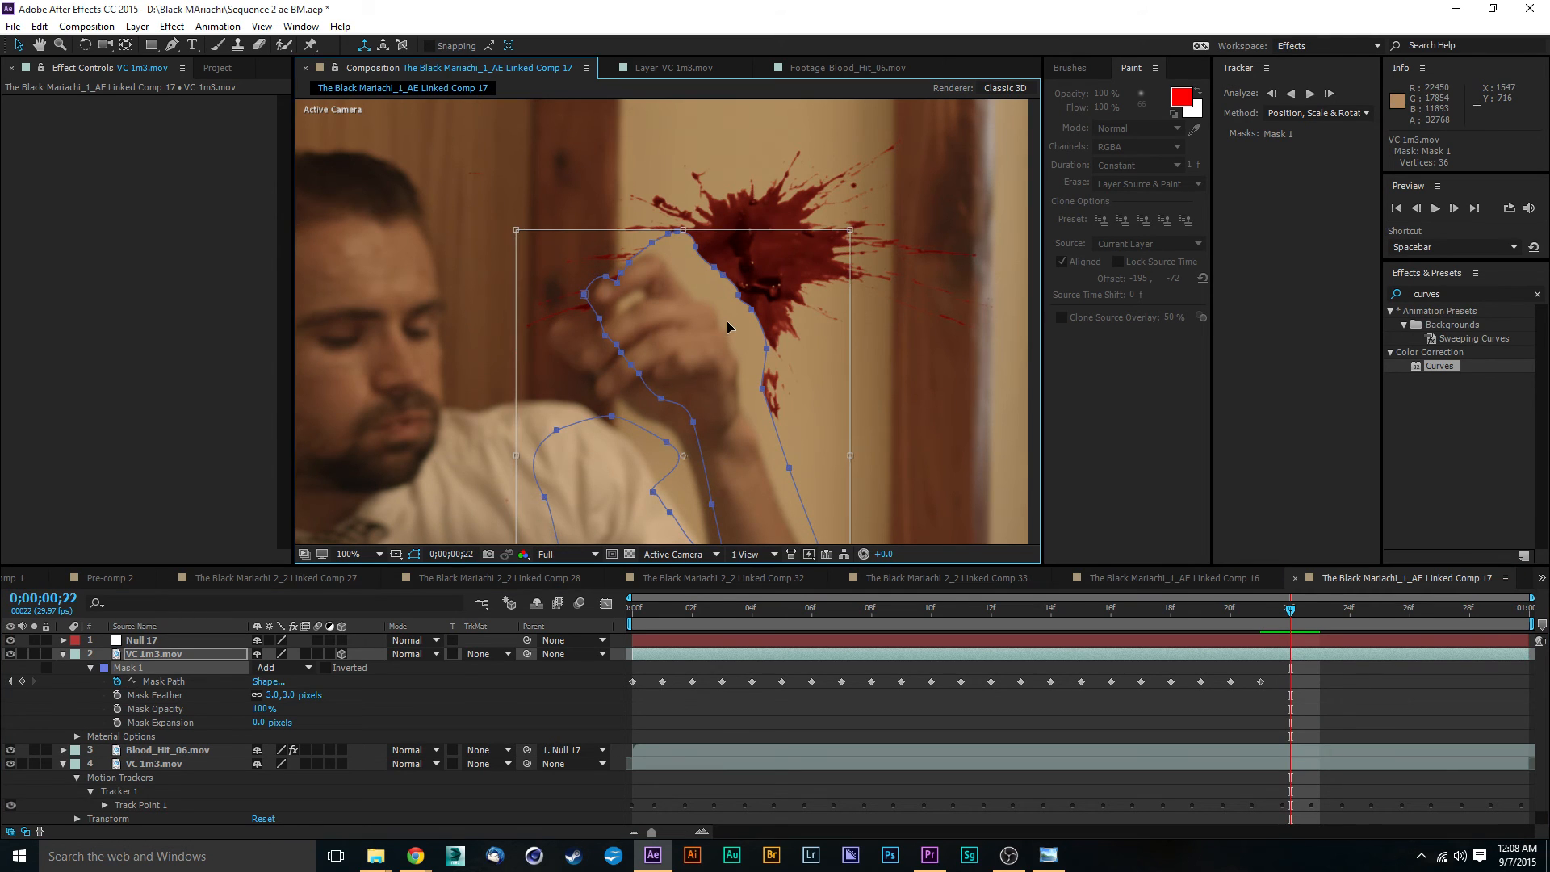
drag(727, 321, 699, 346)
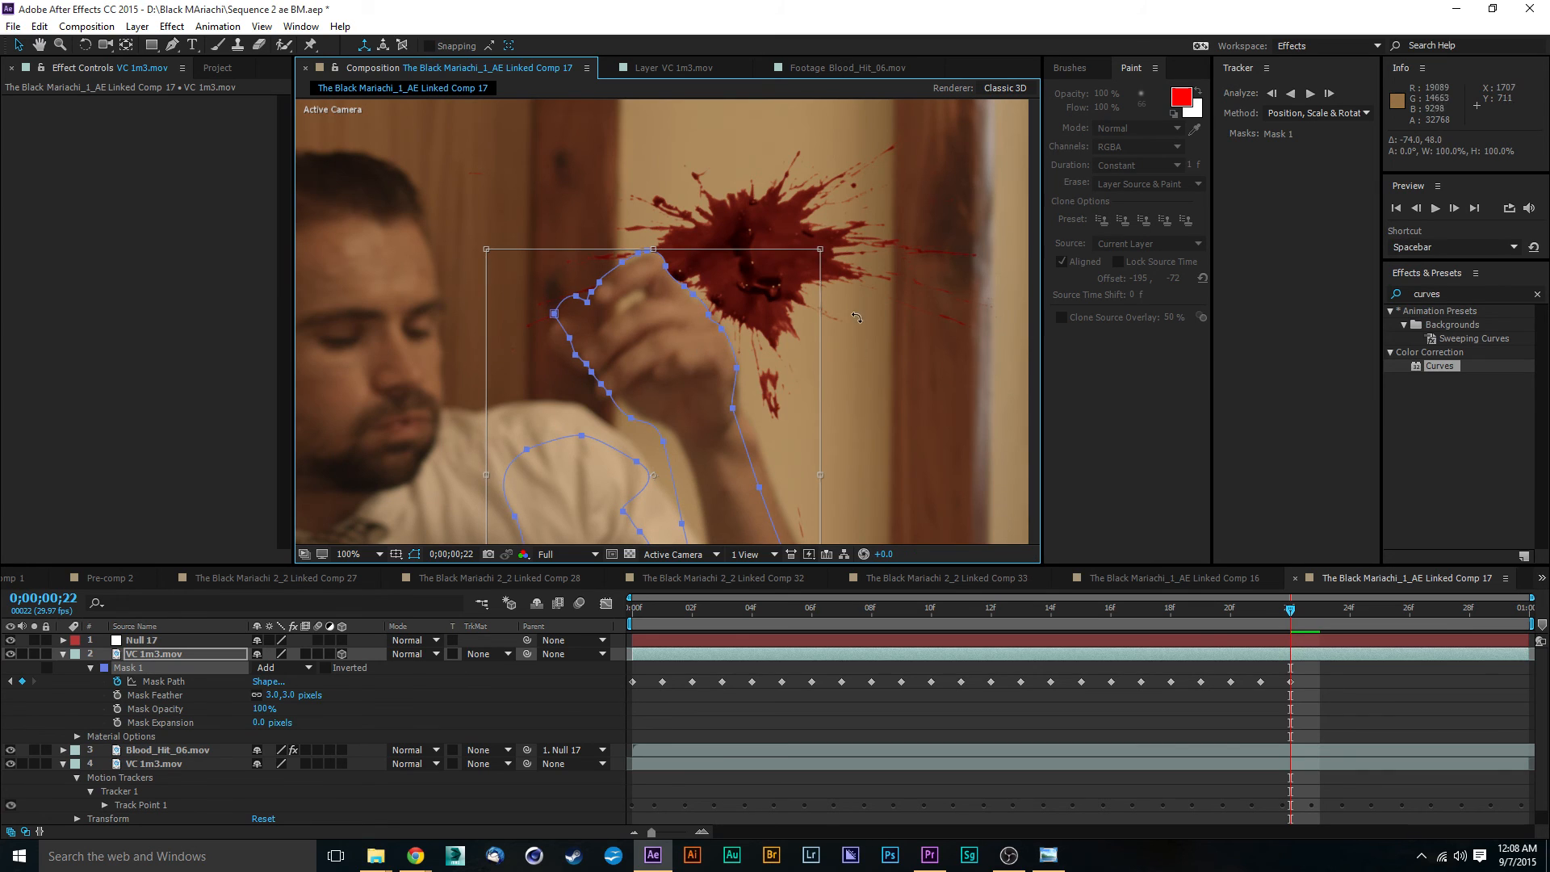
click(859, 376)
- Refine the Mask 1 vertices along the knuckles next to the blood splatter so the path hugs the hand
key(period)
key(period)
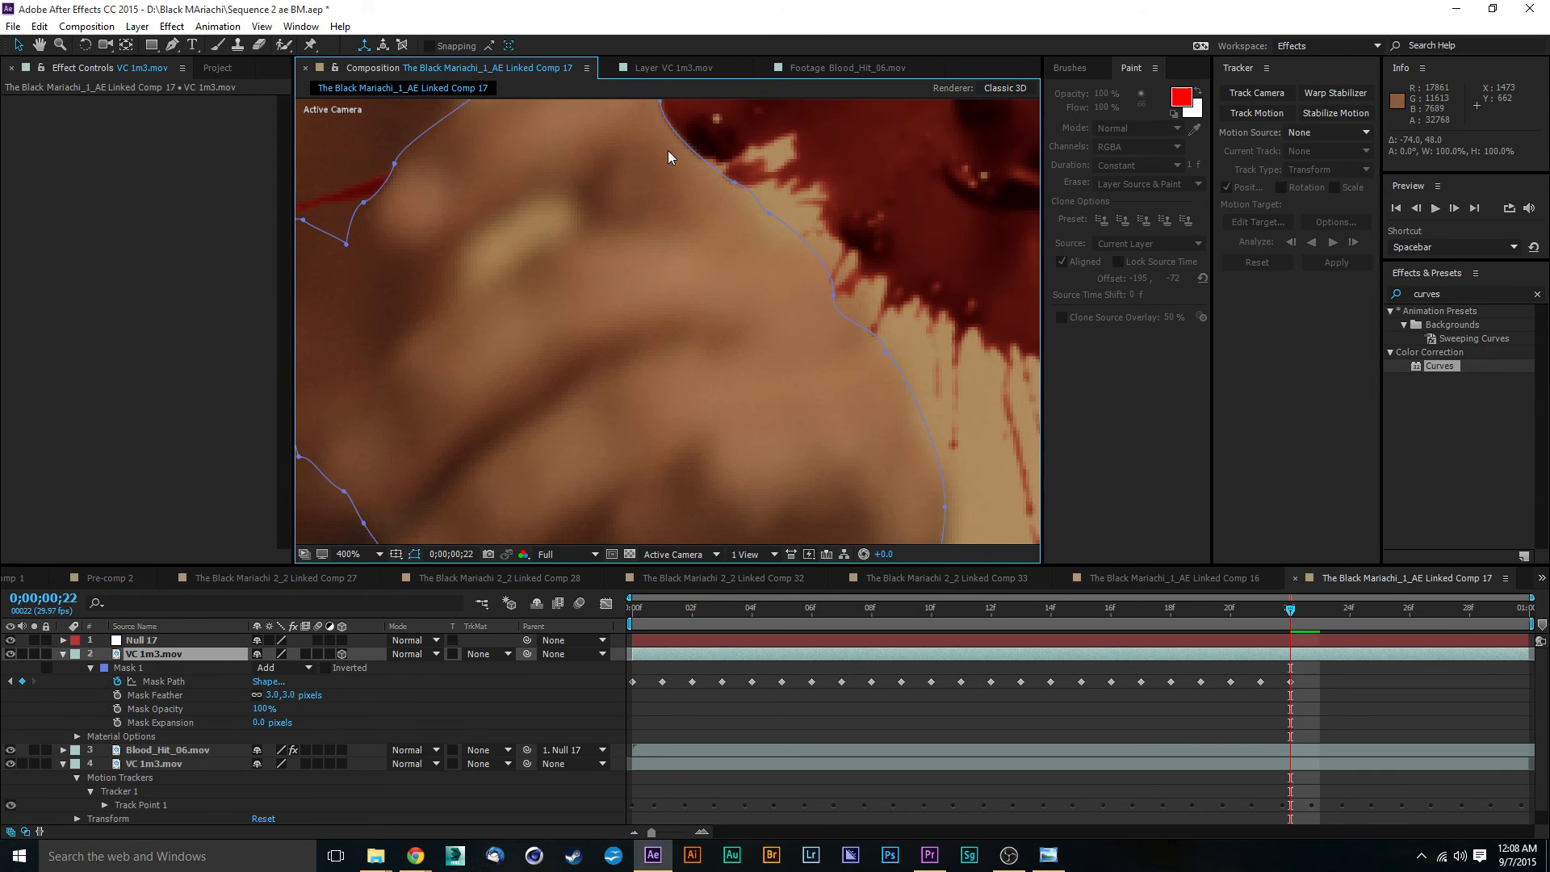
click(766, 218)
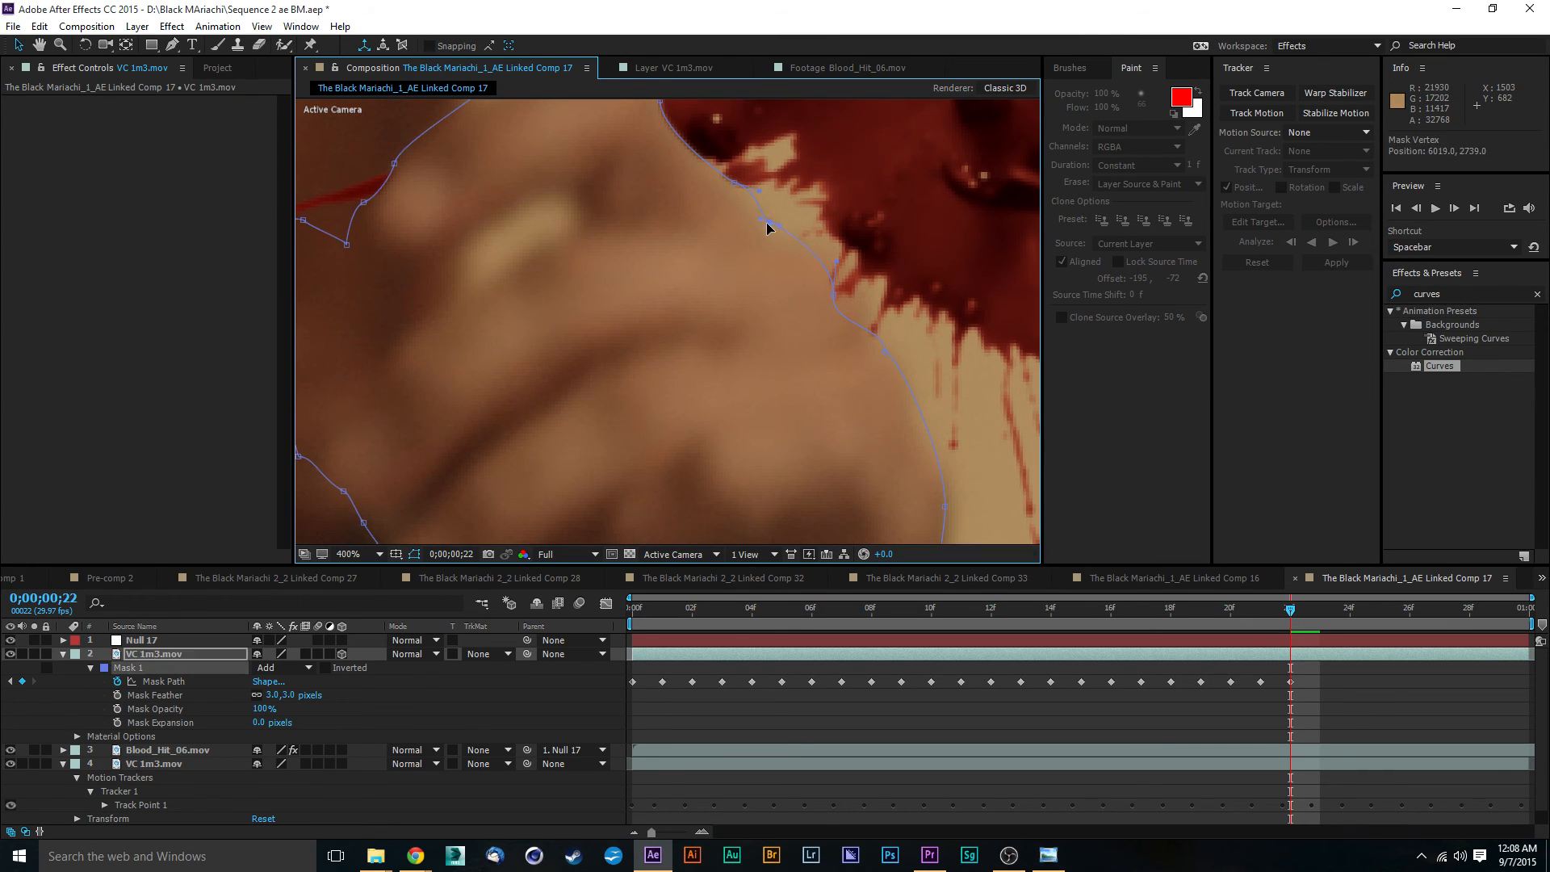
drag(806, 402, 741, 307)
scroll(743, 307, down, 1)
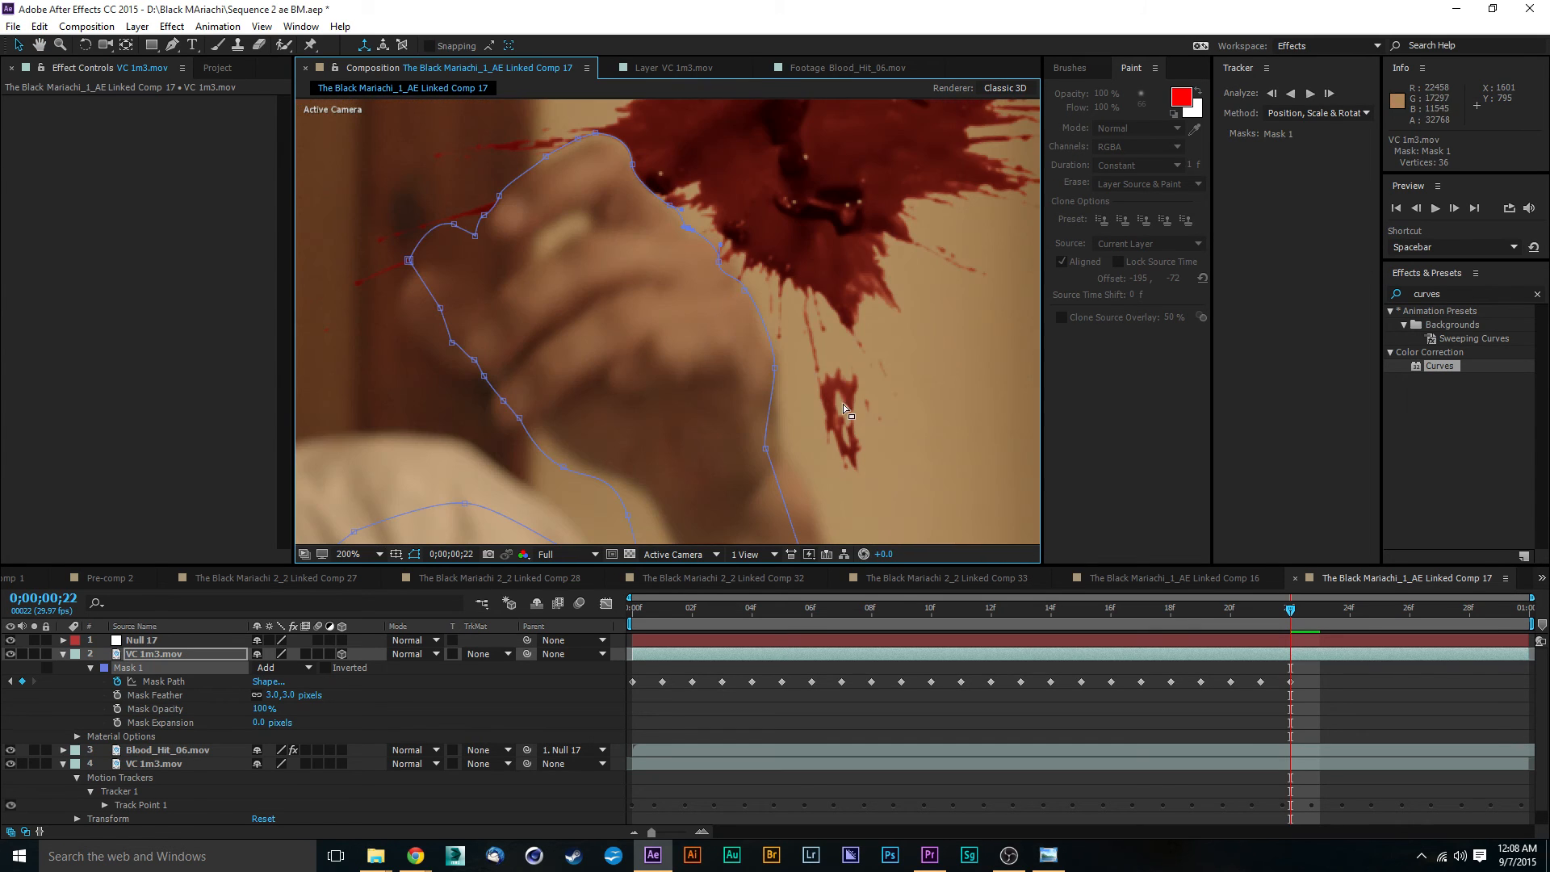
drag(843, 403, 775, 303)
scroll(680, 178, up, 1)
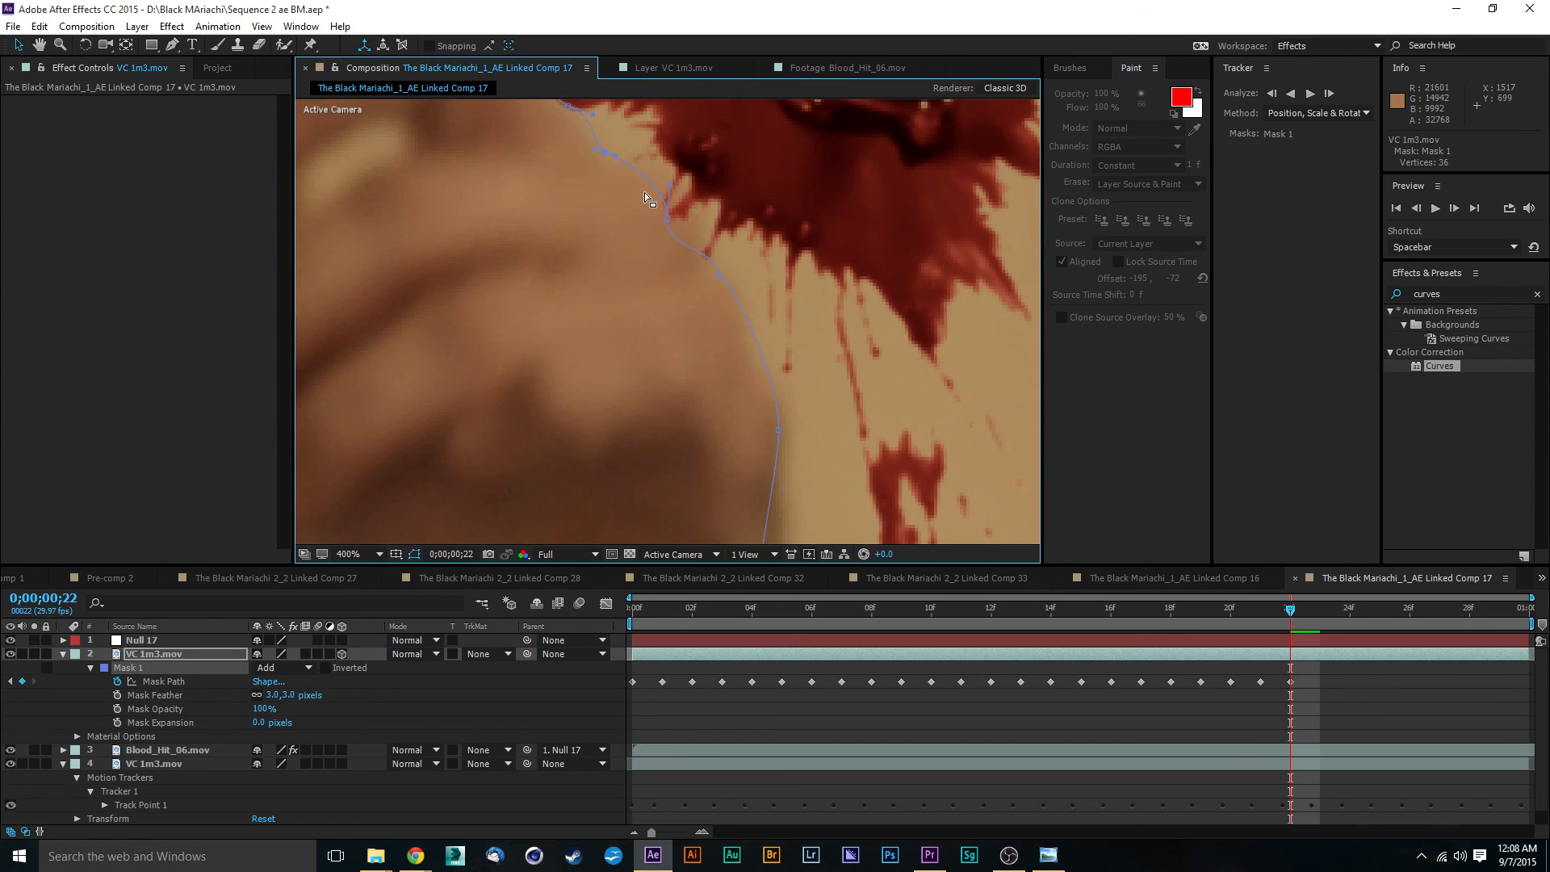
drag(666, 218, 675, 214)
drag(678, 218, 684, 216)
drag(830, 374, 723, 149)
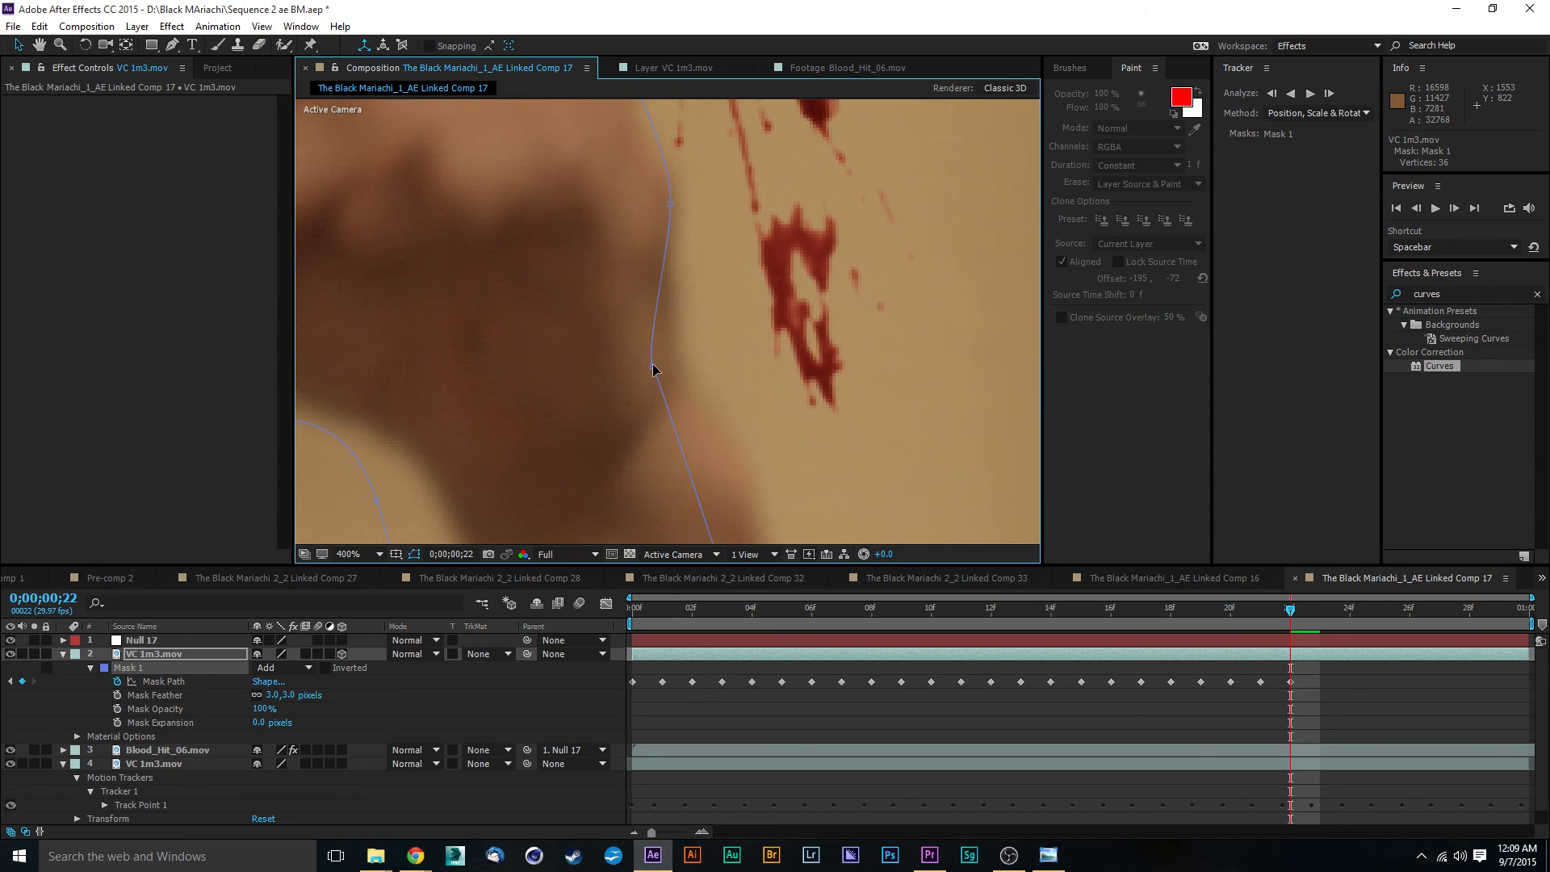
- Move the wrist vertex of Mask 1 outward on the splatter side so the path follows the wrist
drag(654, 369, 681, 346)
scroll(720, 434, down, 2)
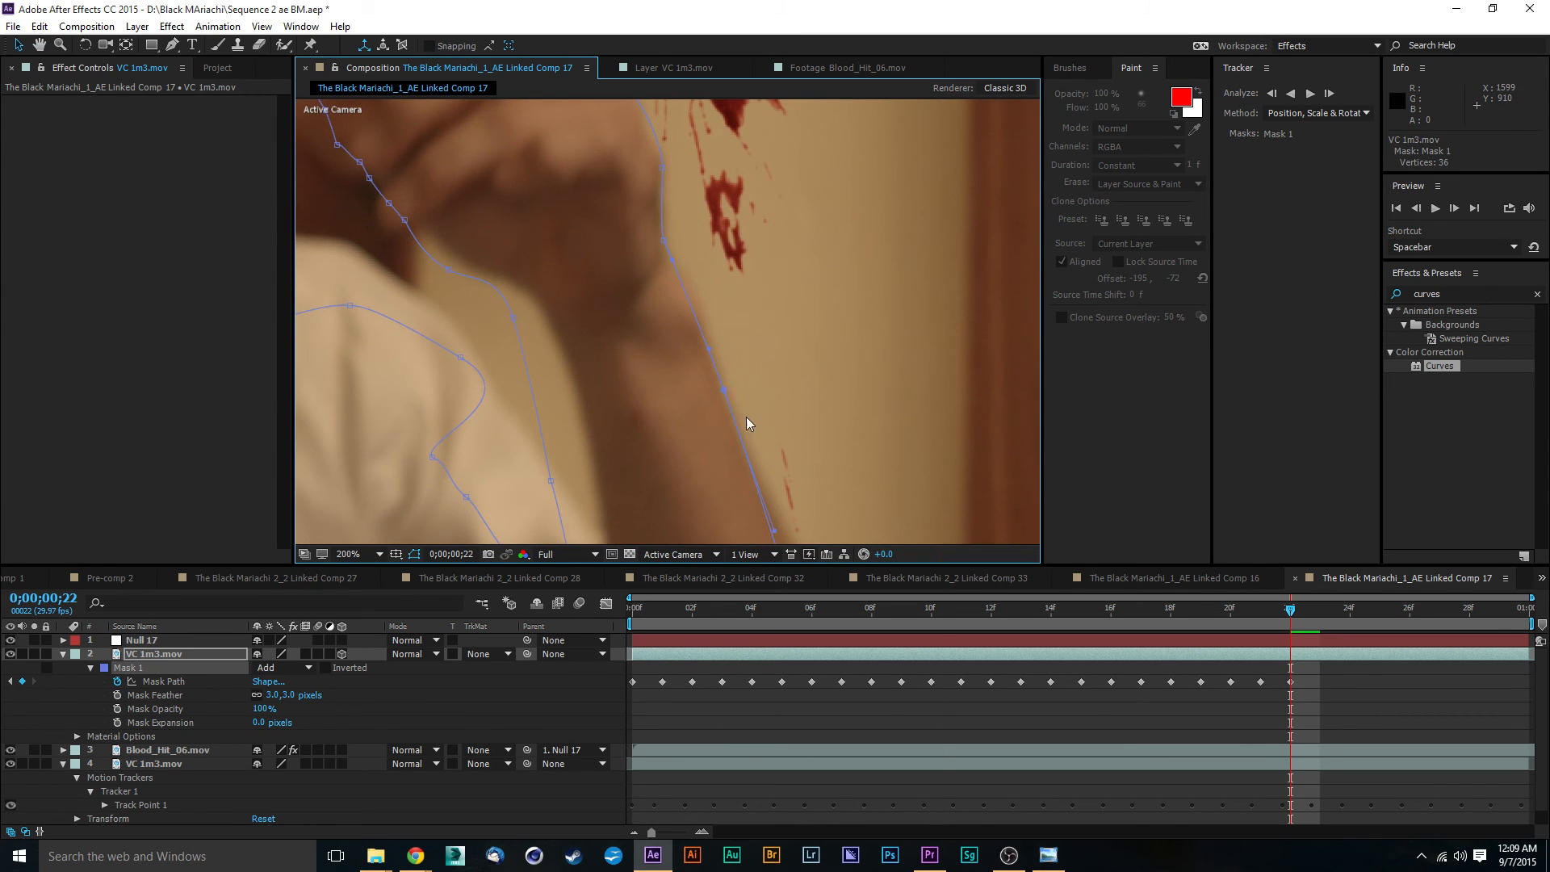
right_click(727, 395)
mouse_move(809, 457)
click(681, 440)
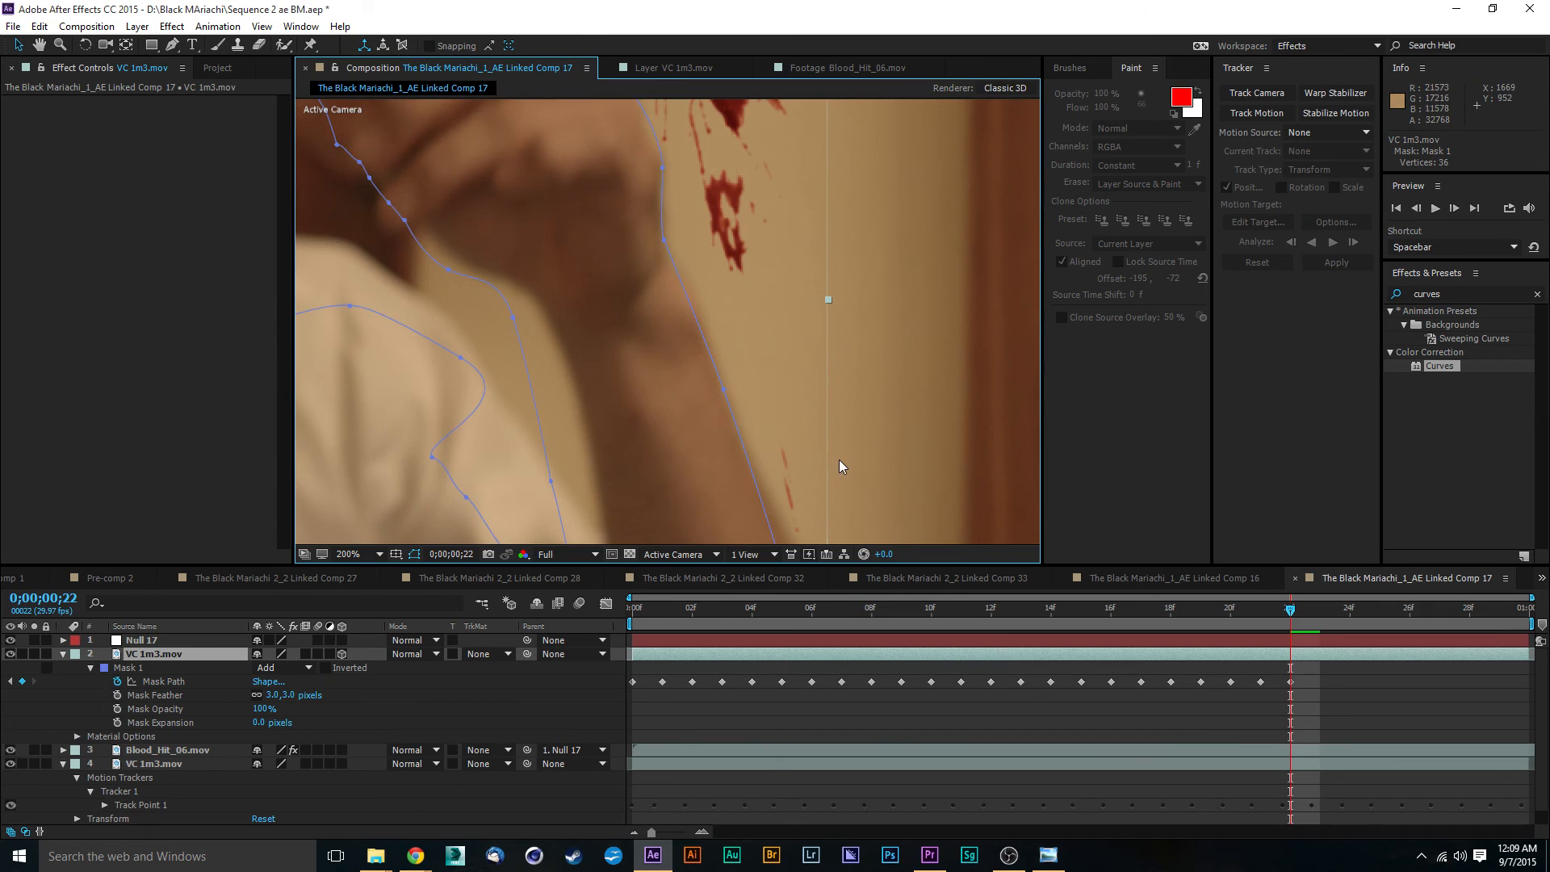
drag(839, 460, 778, 203)
click(834, 521)
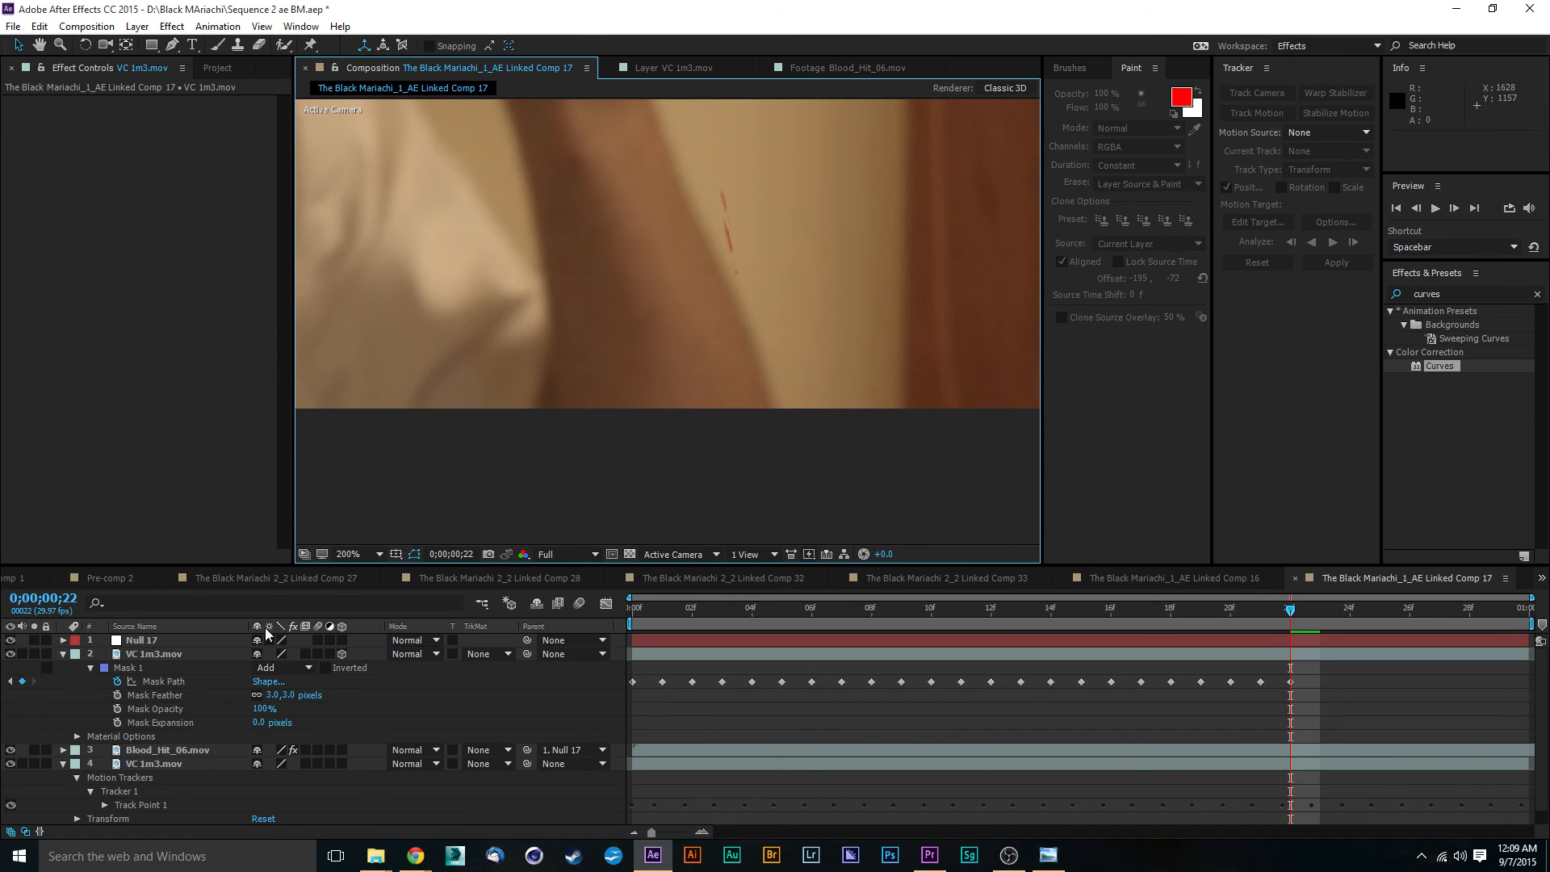
- Move the lowest outer forearm vertex of Mask 1 to the arm's edge and adjust its curve handle
click(165, 654)
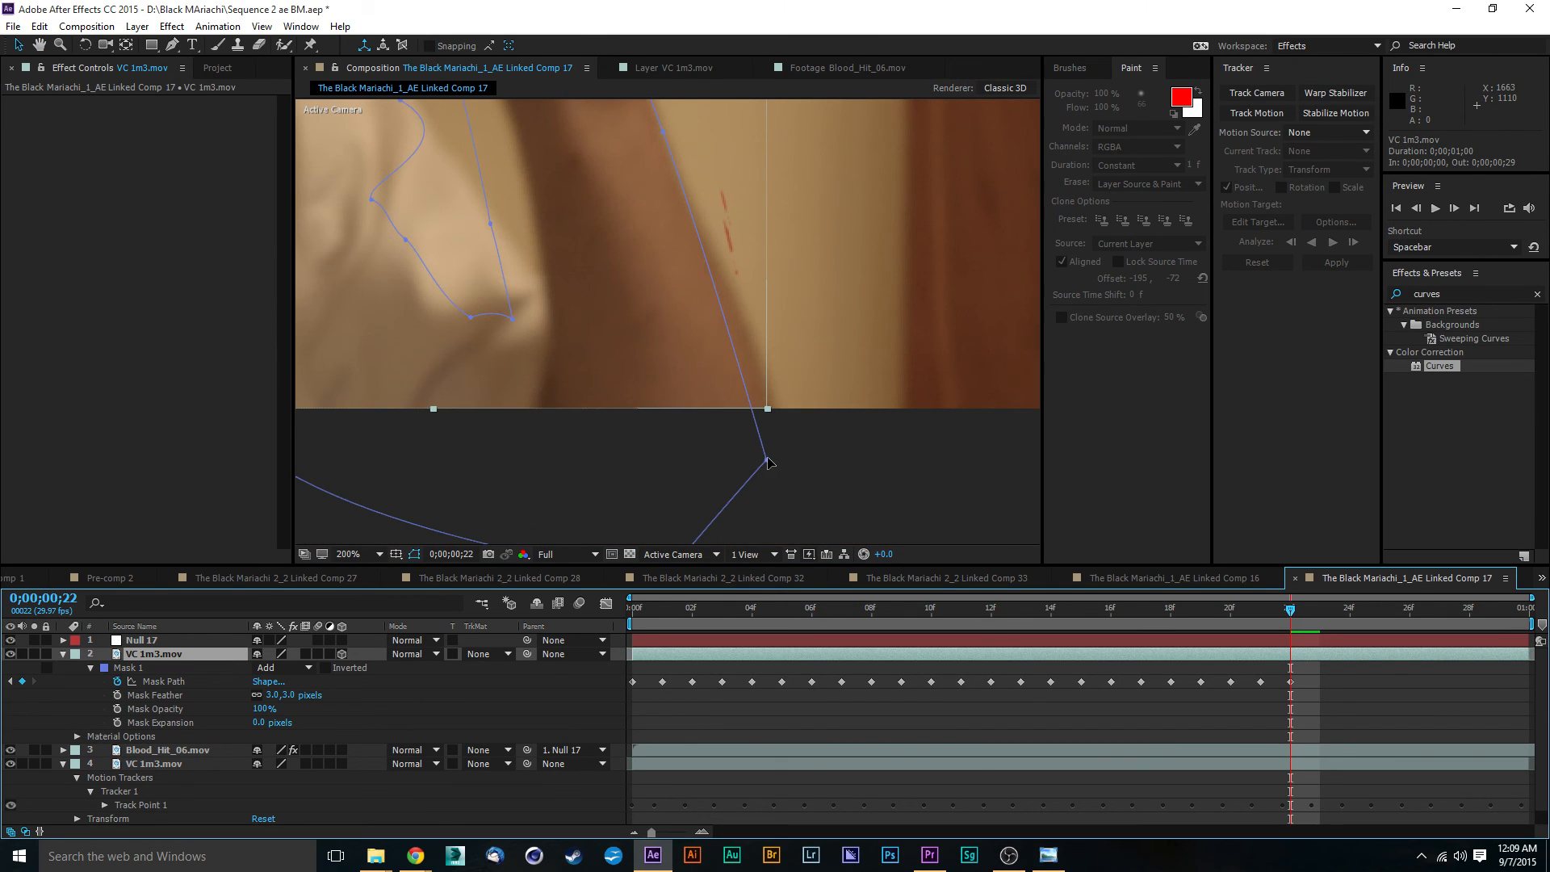
drag(768, 461, 781, 415)
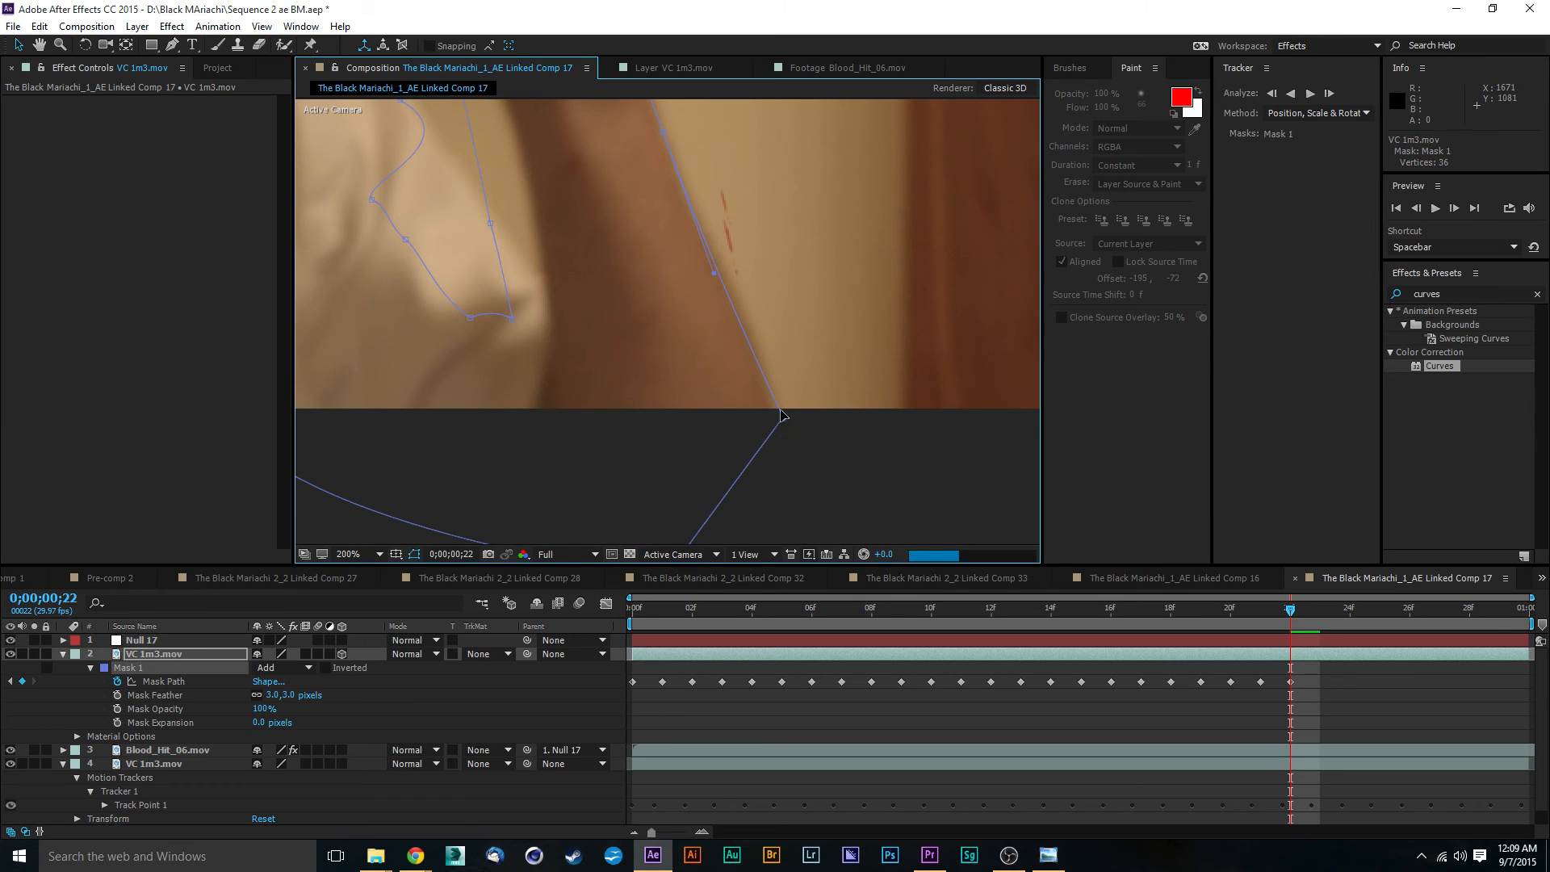
drag(714, 274, 720, 270)
key(space)
drag(455, 279, 686, 409)
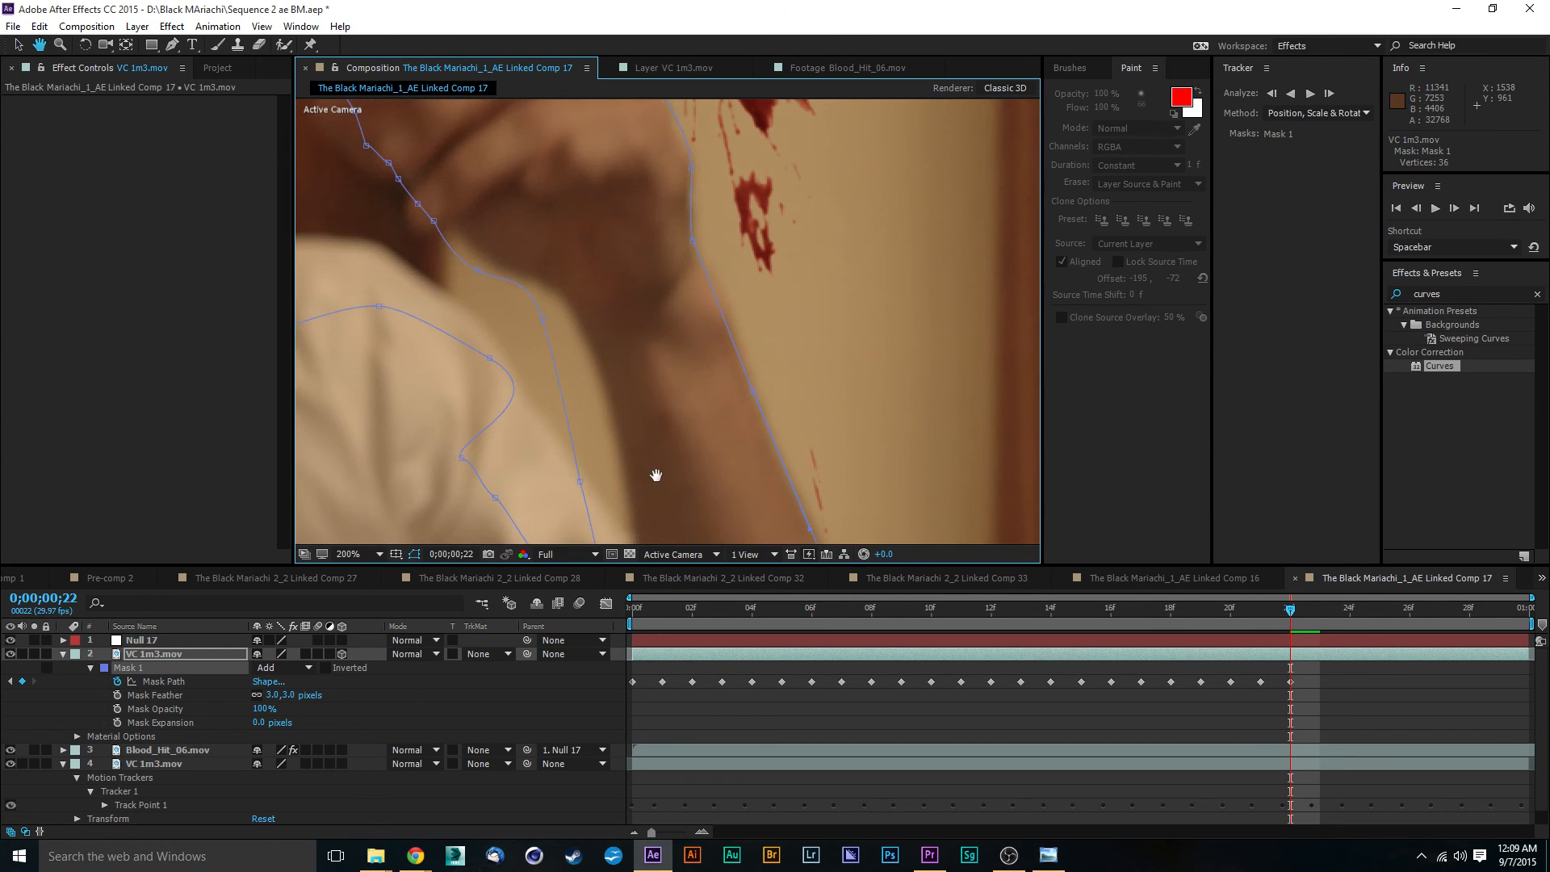
- Move the upper inner forearm vertex of Mask 1 toward the arm to tighten the path below the wrist
drag(655, 474, 619, 371)
drag(541, 215, 569, 214)
drag(658, 262, 709, 432)
drag(607, 200, 676, 328)
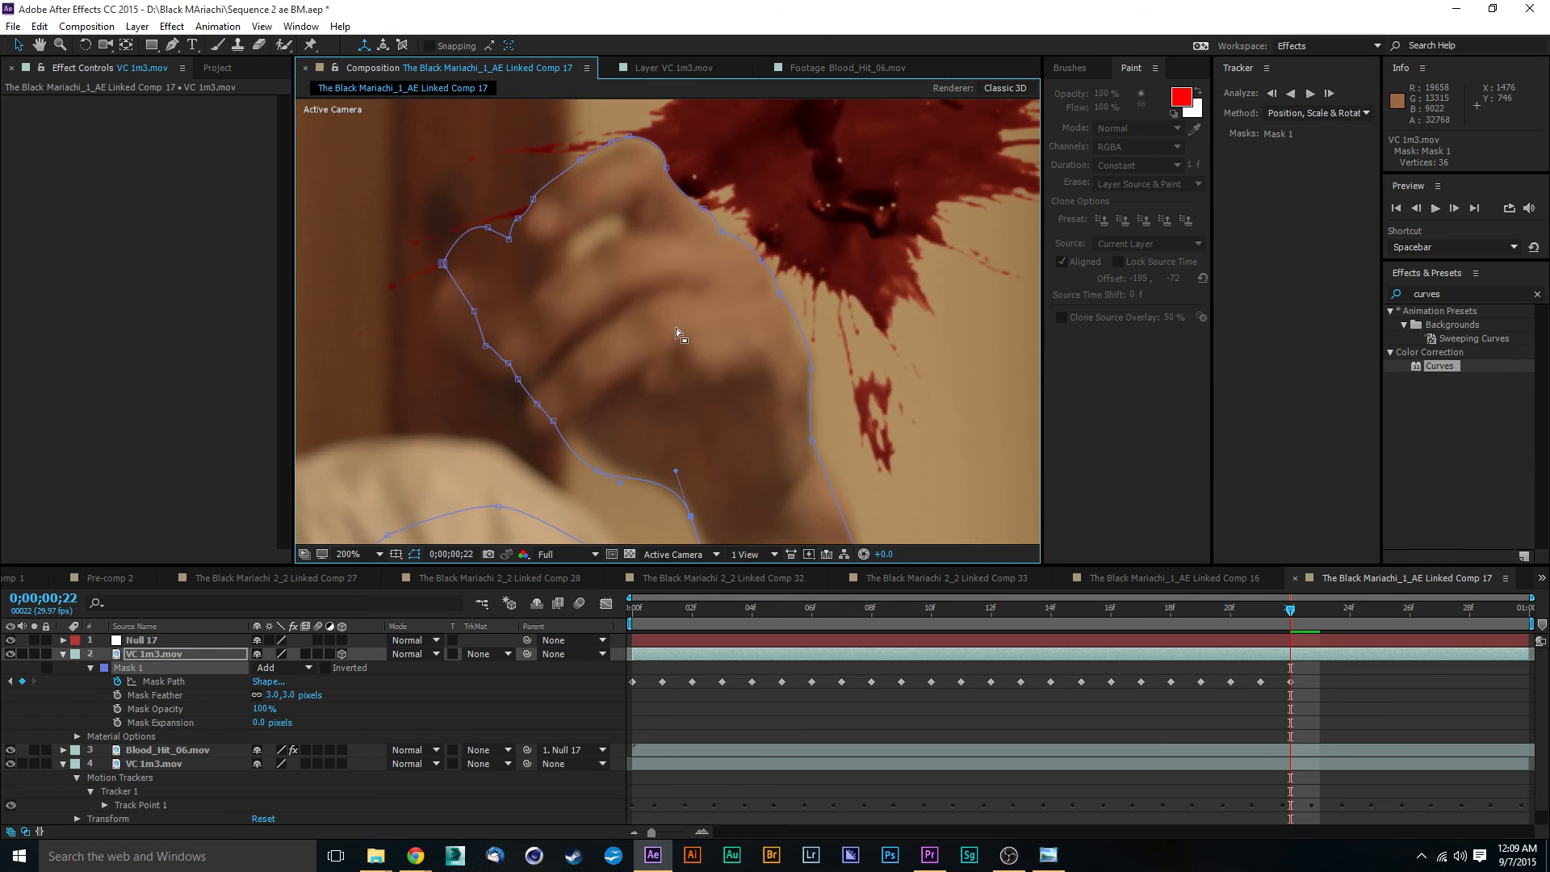
scroll(530, 263, up, 3)
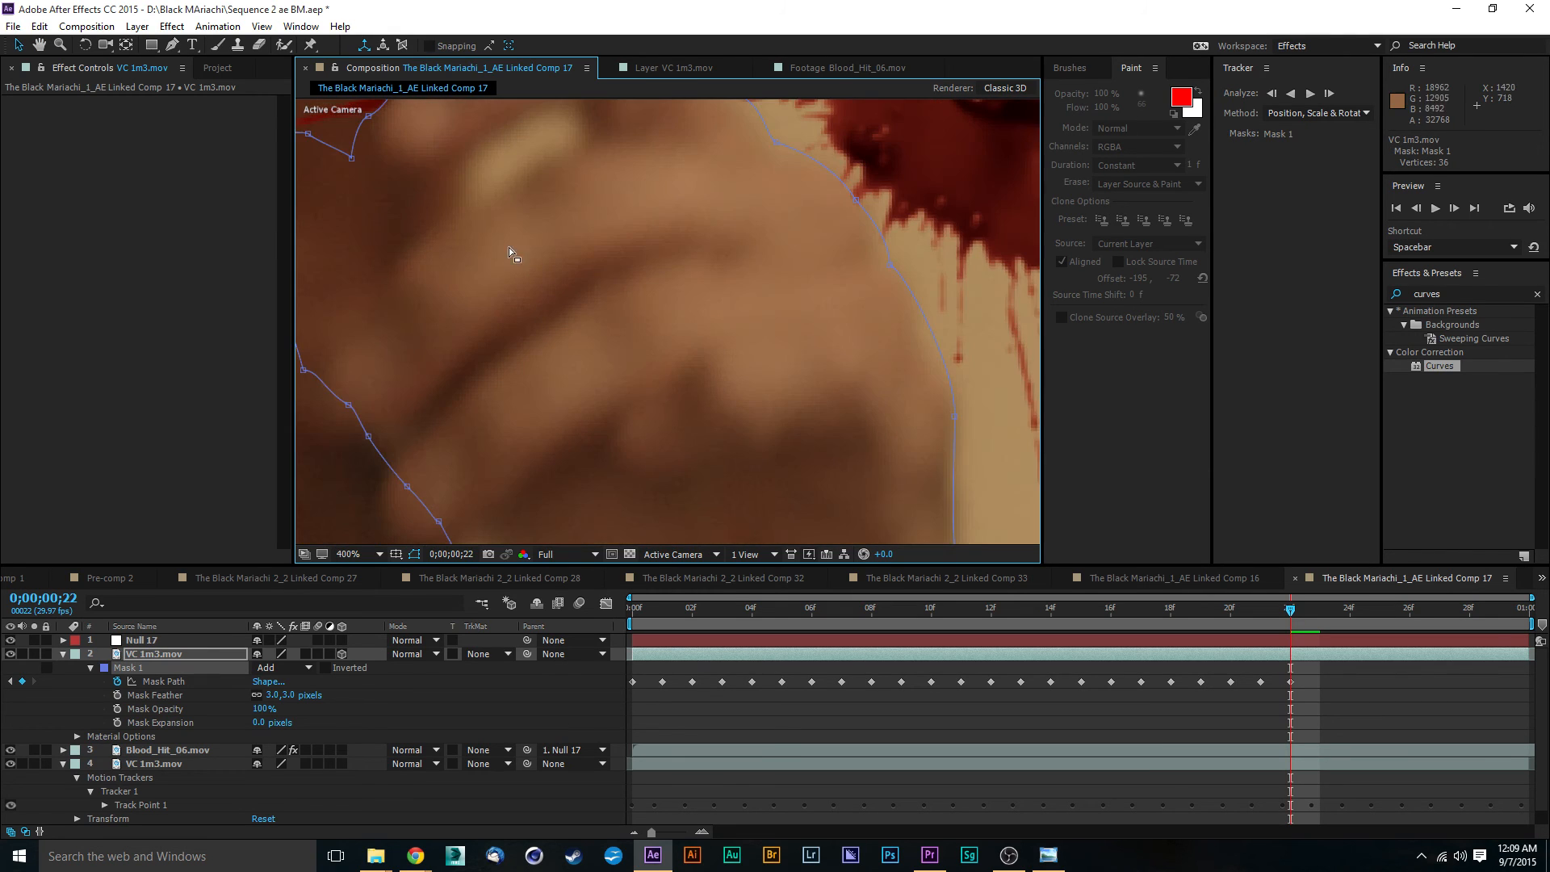
scroll(508, 247, down, 1)
- Reshape Mask 1 around the thumb and the gap below the index finger by repositioning the vertices there
drag(477, 238, 569, 259)
drag(344, 285, 518, 345)
drag(409, 383, 403, 315)
drag(428, 450, 335, 341)
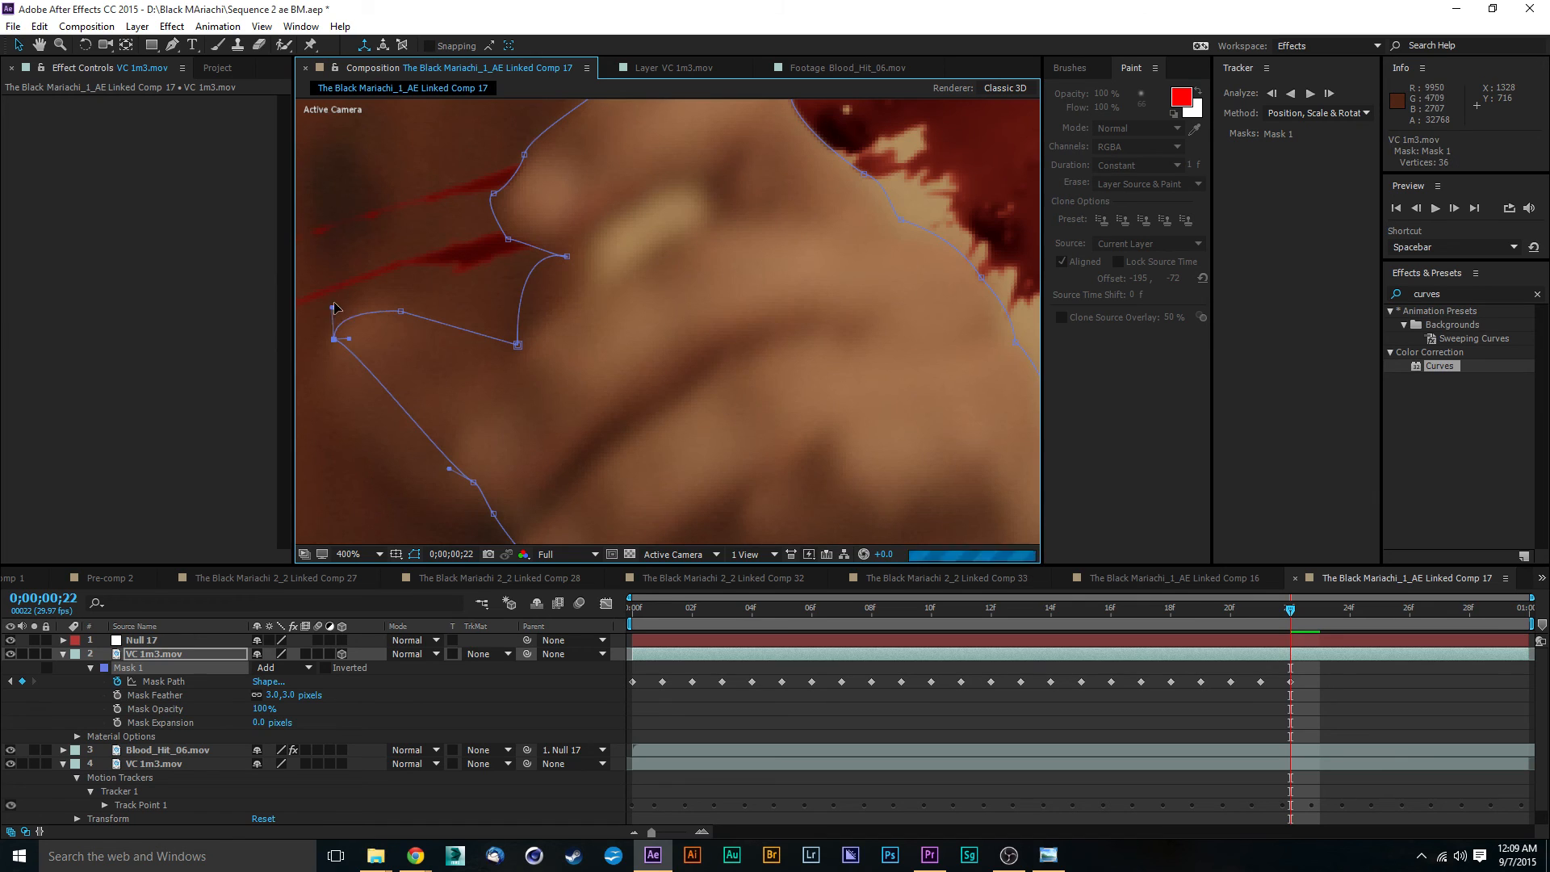
key(comma)
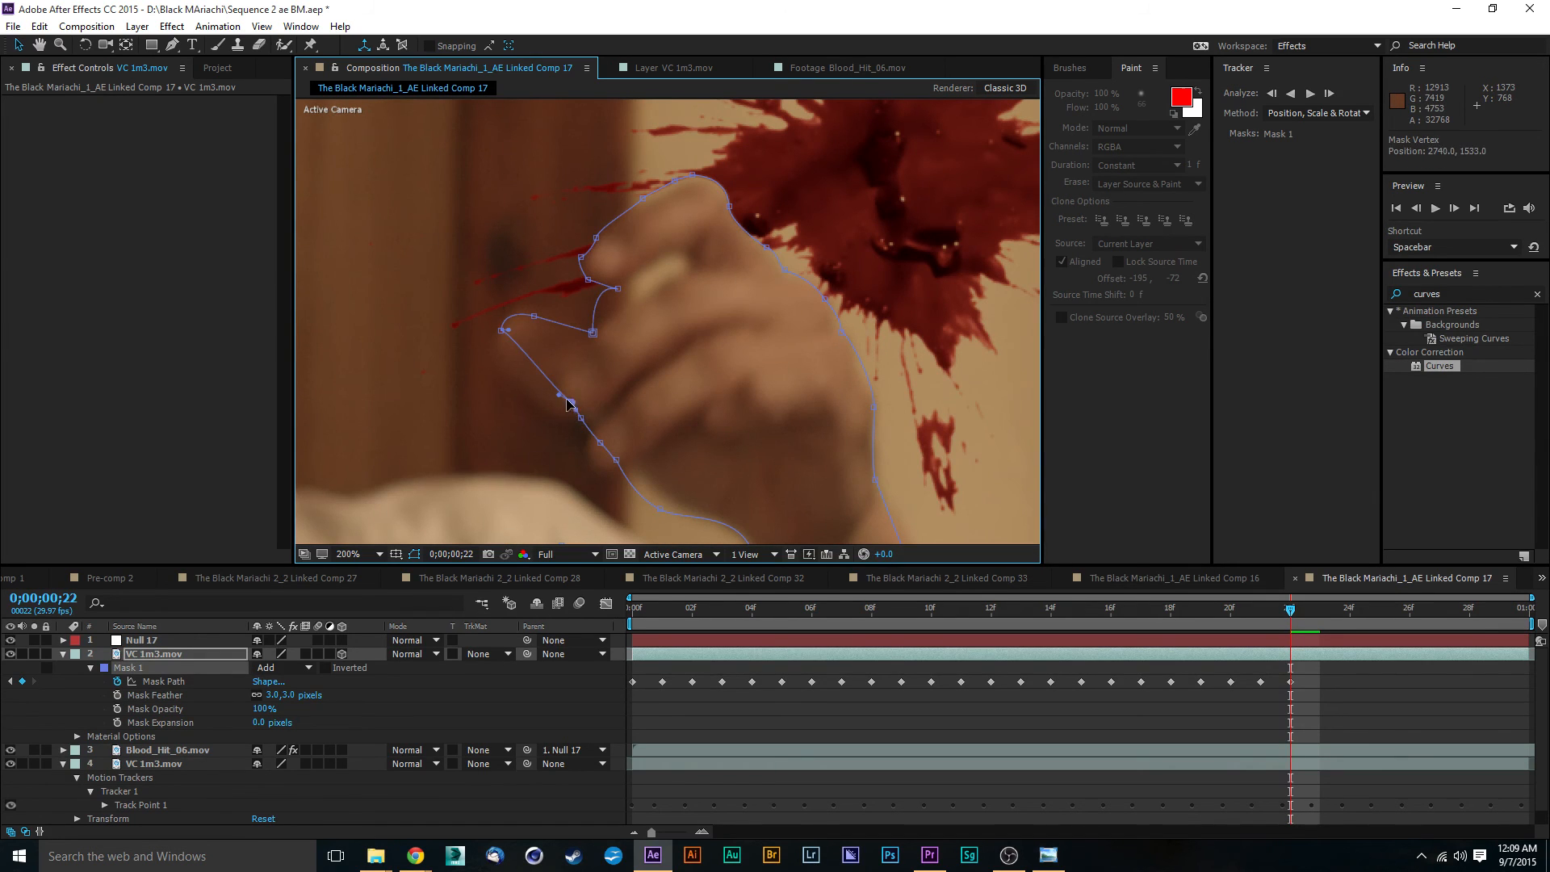
drag(571, 403, 502, 373)
key(comma)
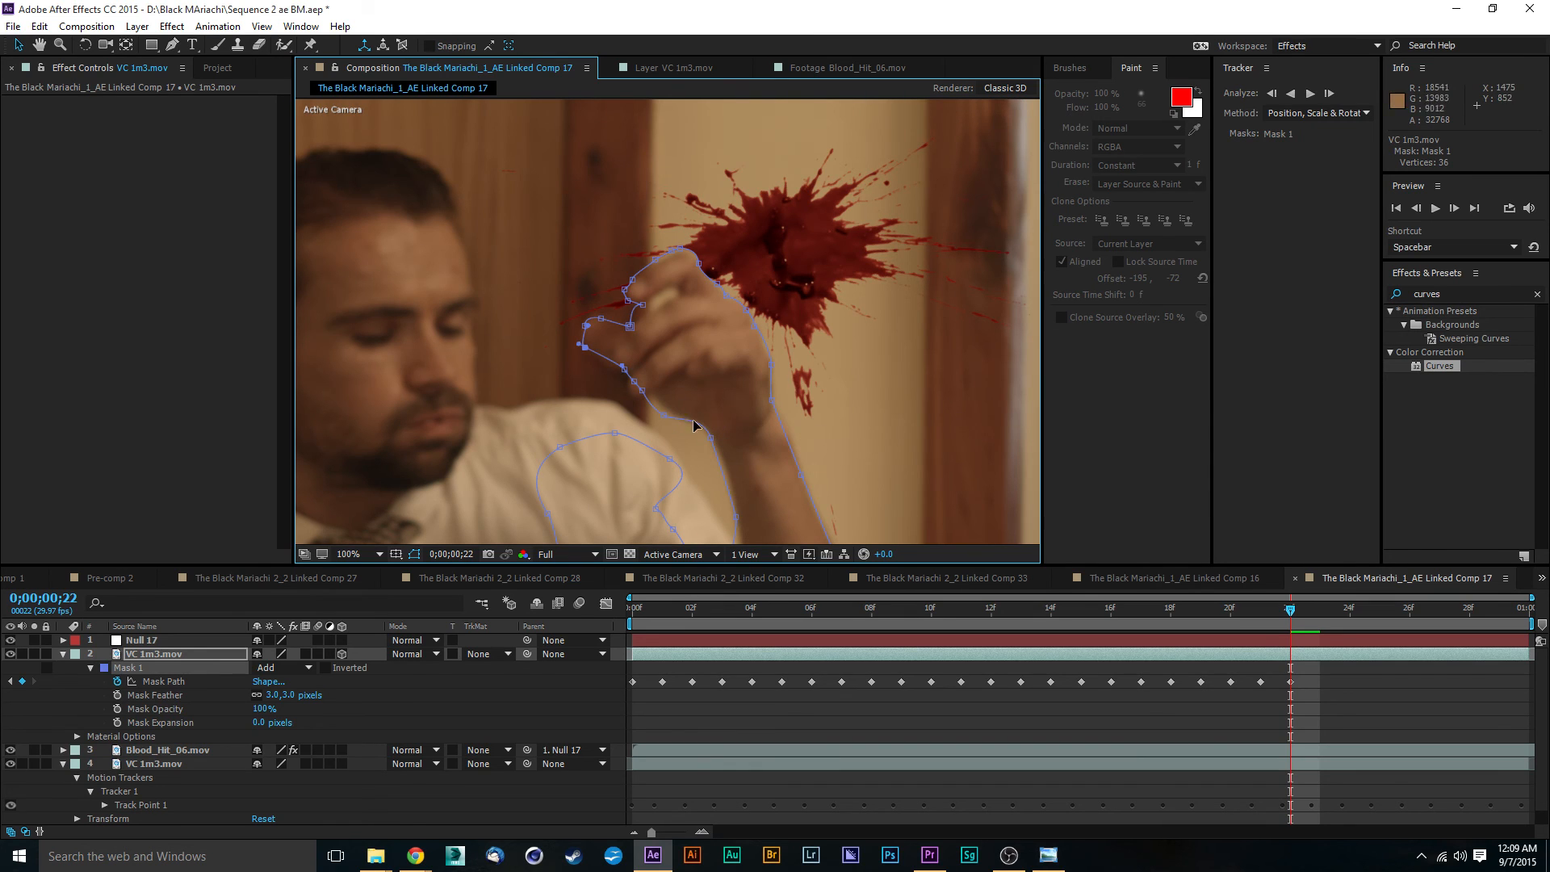
- At frame 0;00;00;23, move the whole Mask 1 path by about -2, 78 to follow the hand
drag(1293, 617, 1309, 617)
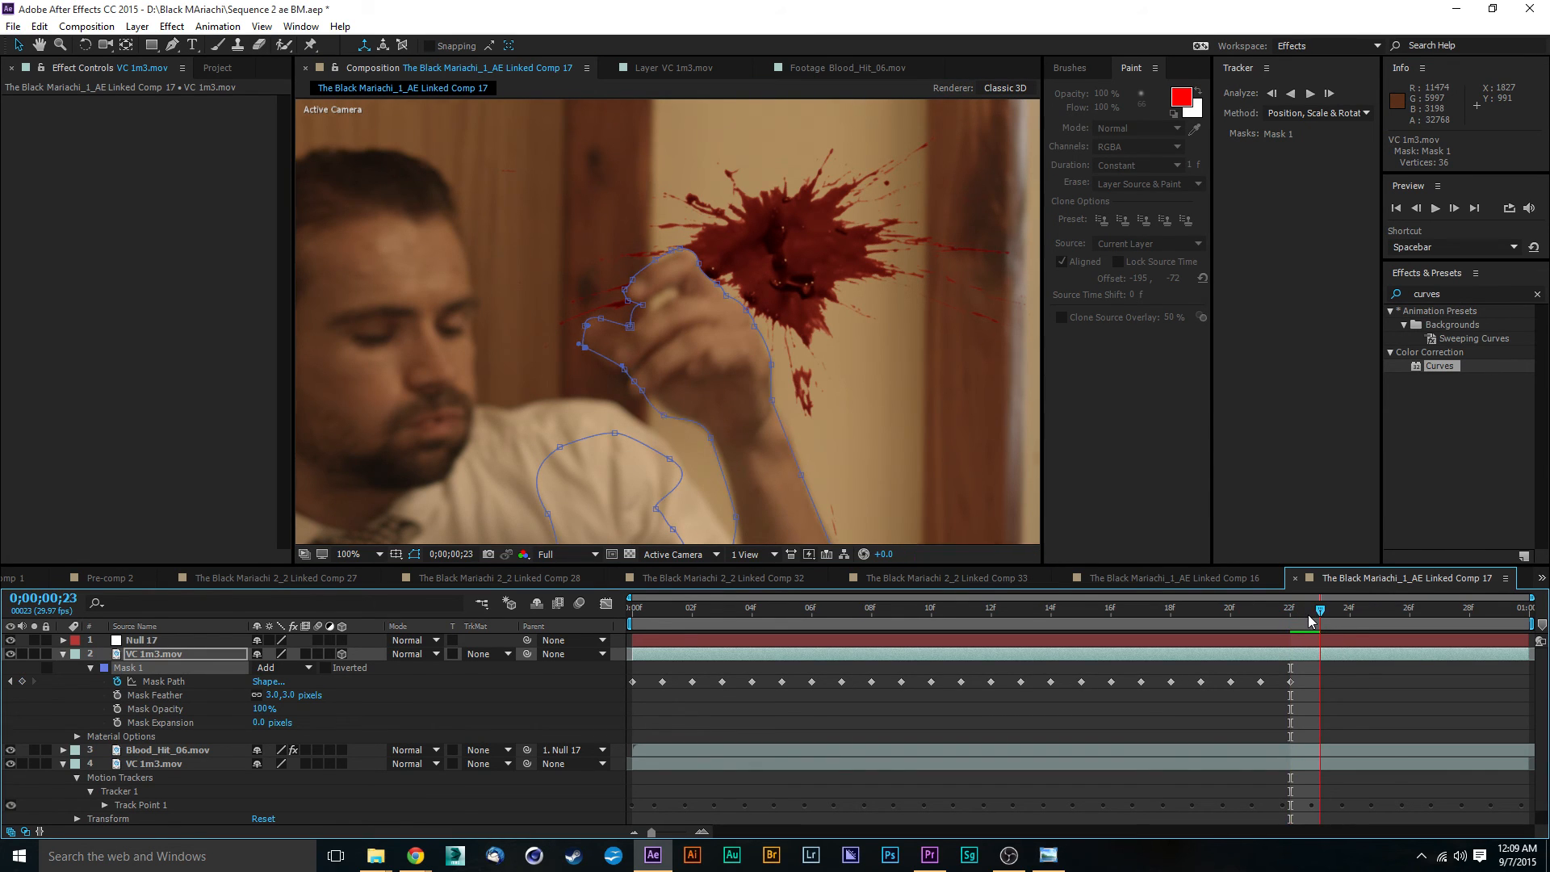
double_click(773, 376)
drag(758, 367, 750, 395)
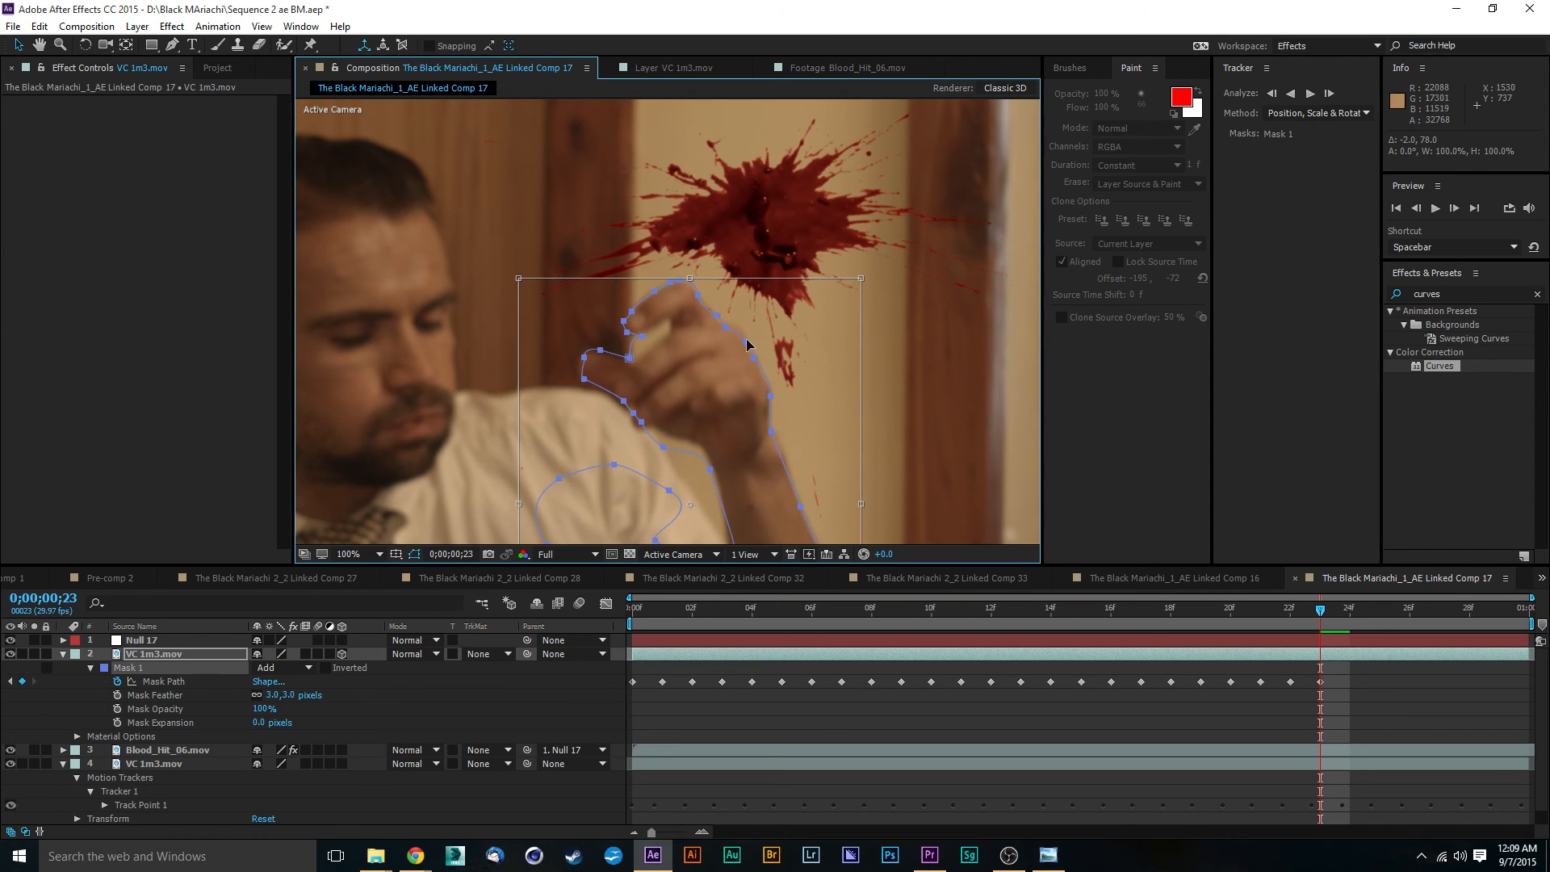
key(period)
double_click(863, 176)
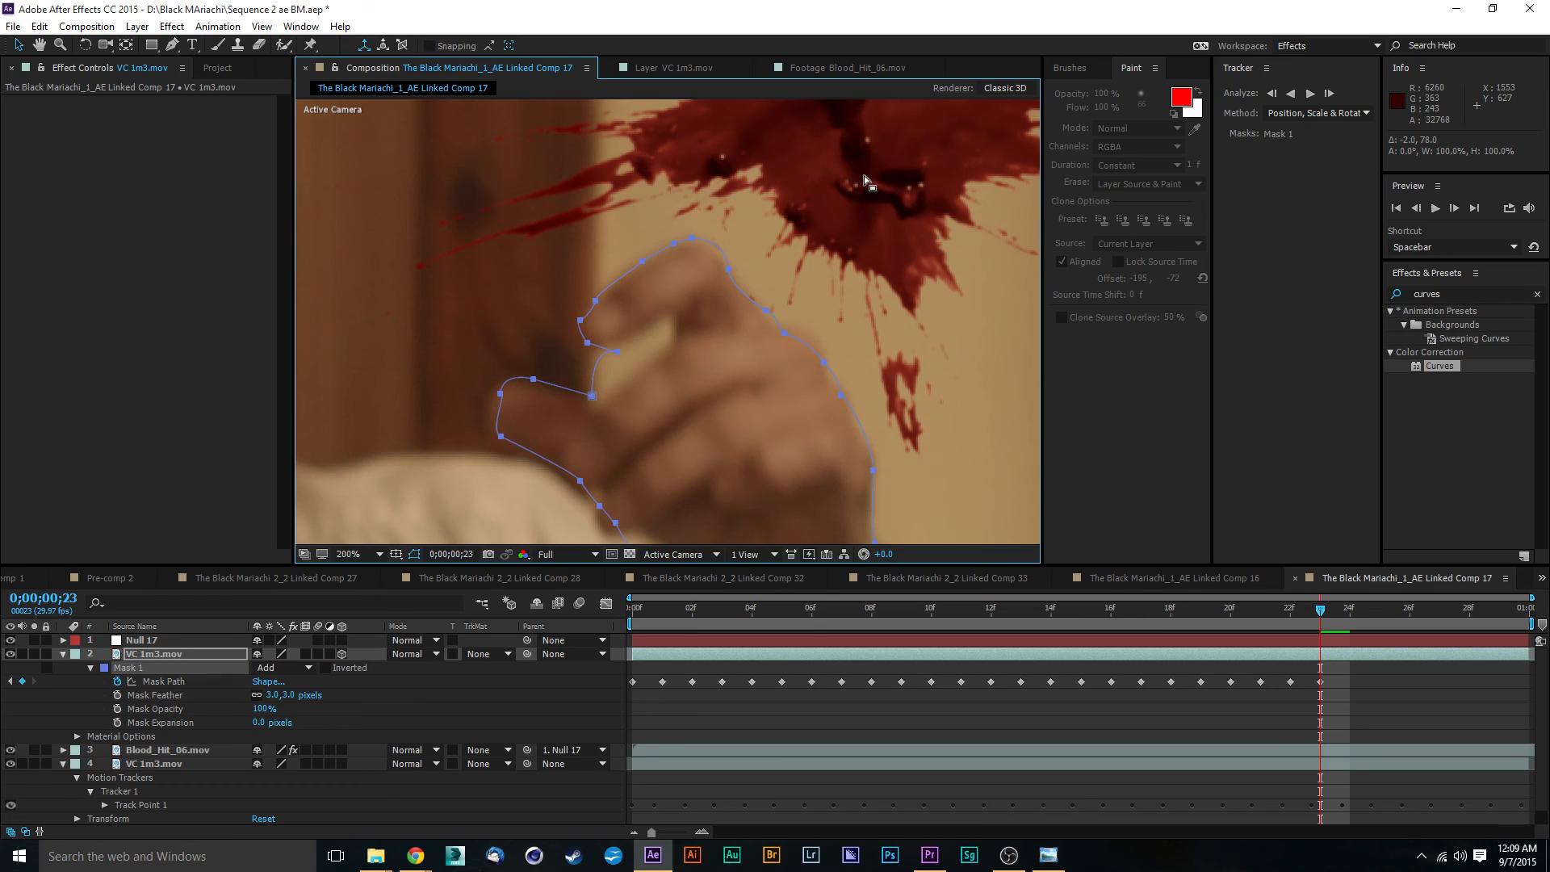
- Adjust the Mask 1 vertices along the knuckles and the top of the index finger to fit the hand
click(812, 307)
click(777, 328)
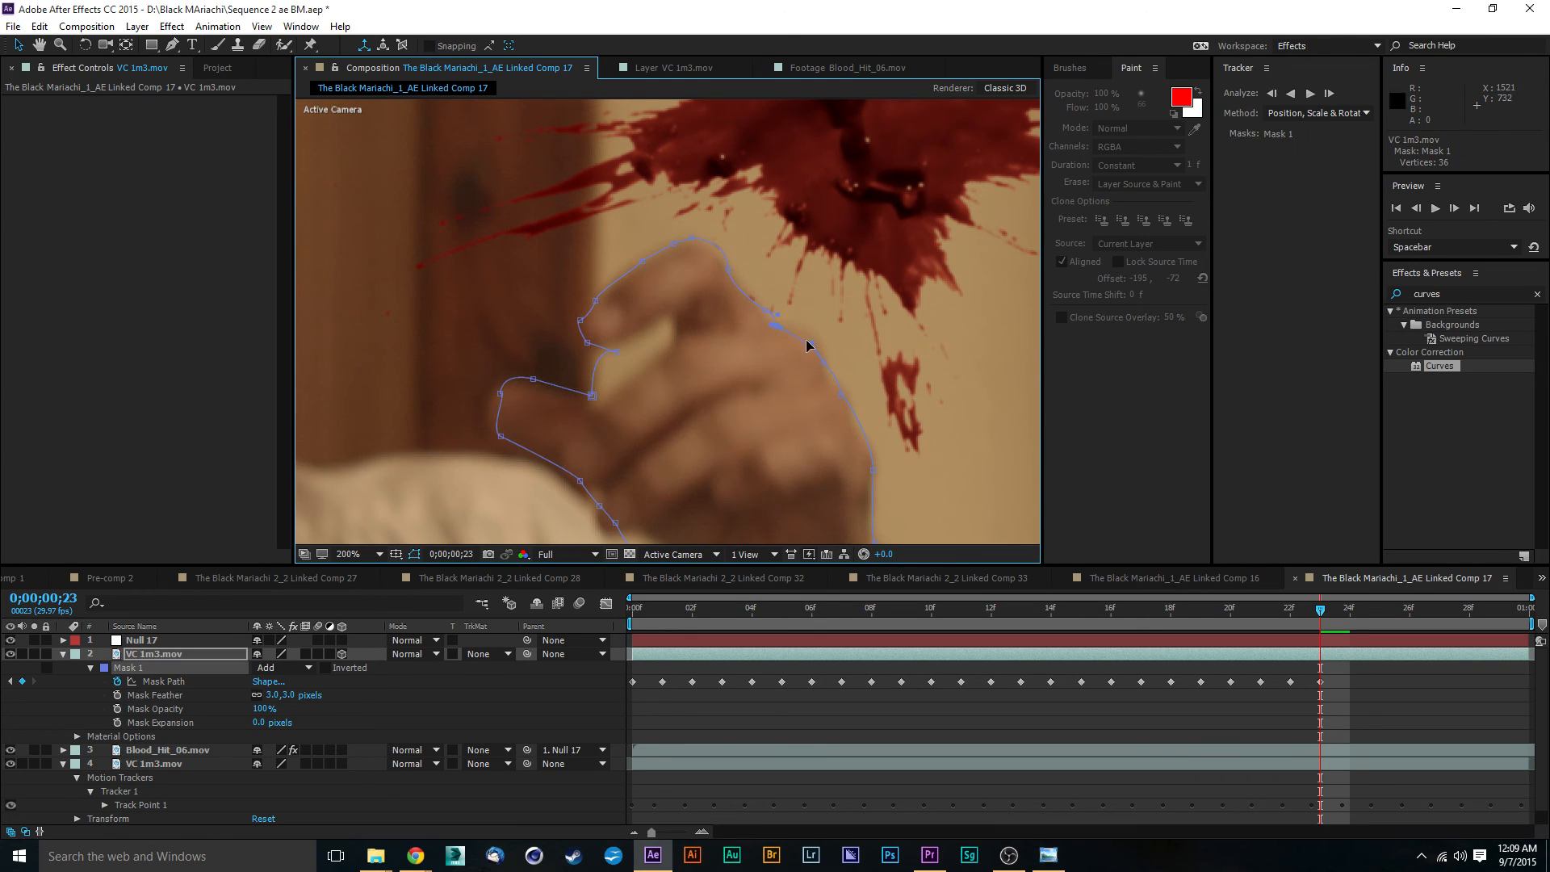
drag(812, 344, 830, 379)
drag(741, 269, 735, 275)
drag(691, 238, 643, 263)
drag(802, 430, 649, 268)
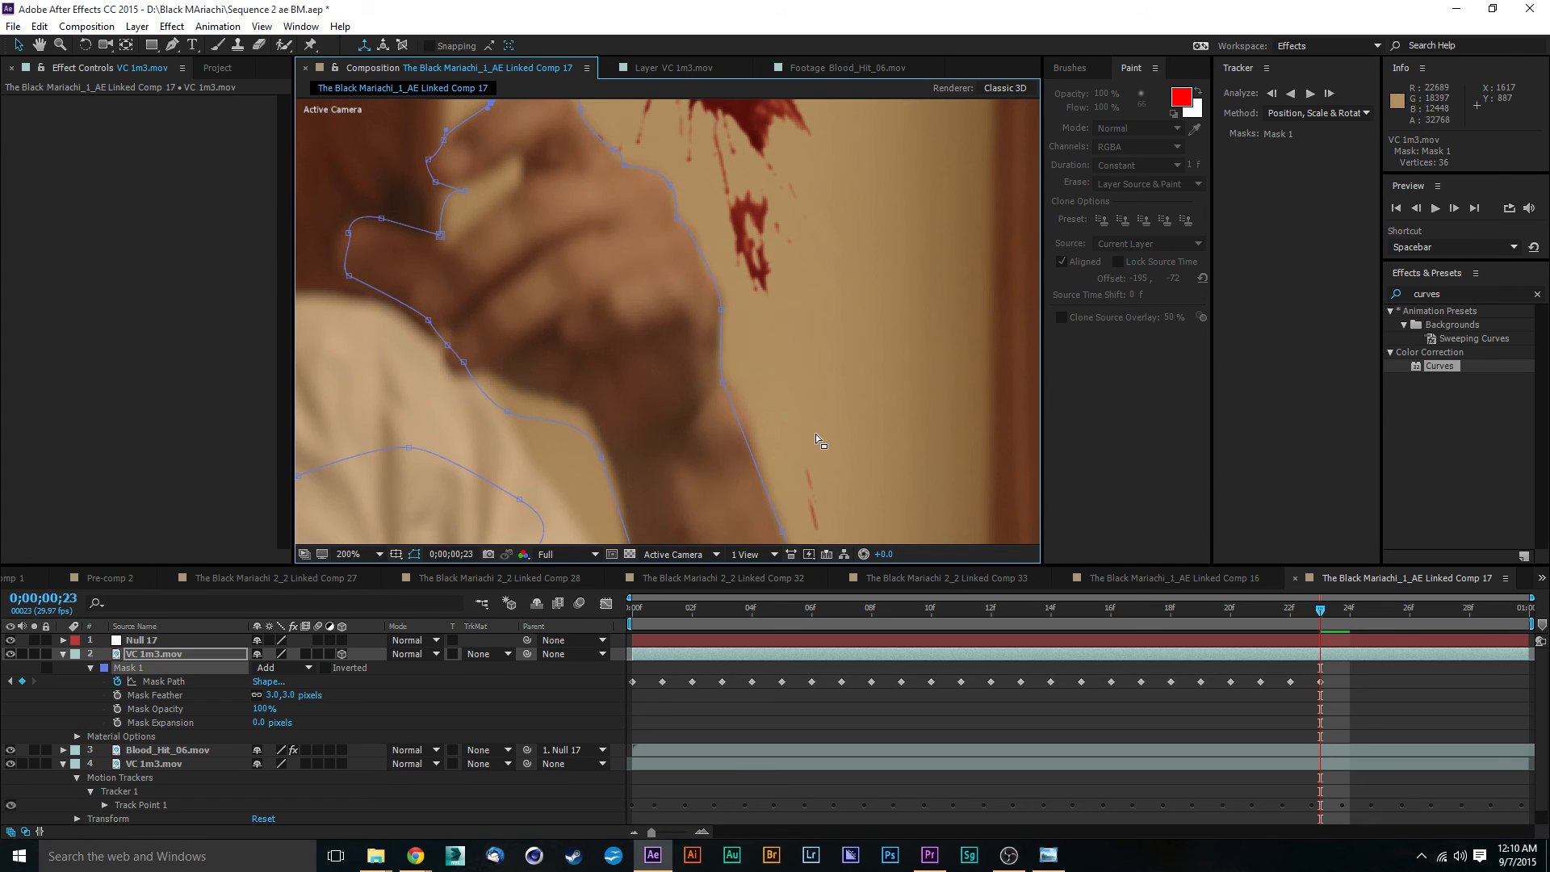
- Move the outer forearm vertex of Mask 1 below the wrist onto the arm's edge
drag(816, 433, 691, 249)
drag(679, 369, 671, 333)
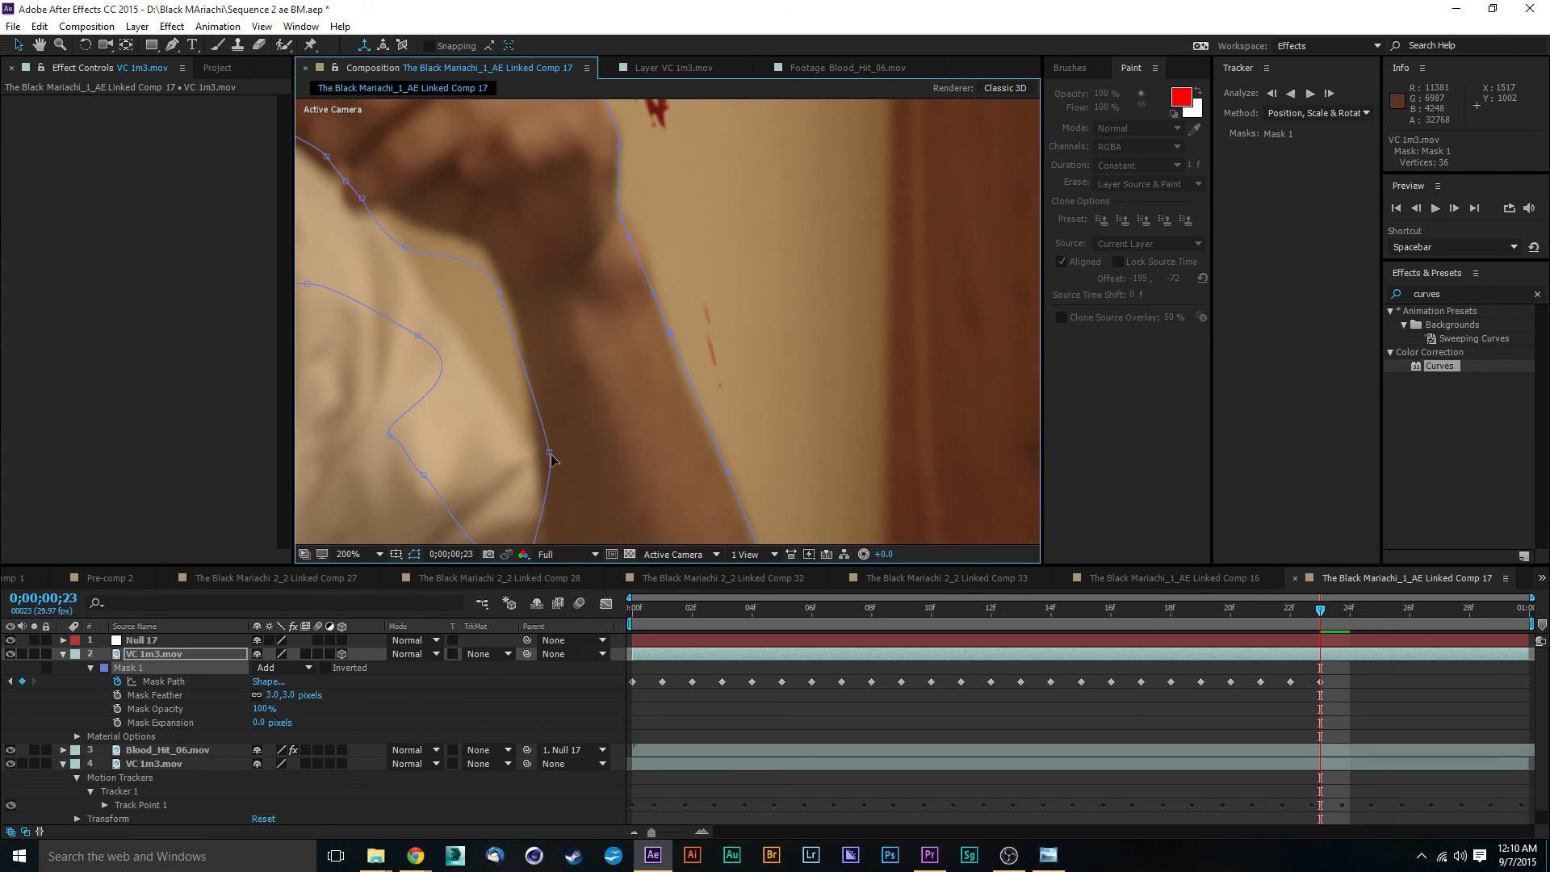
drag(501, 190, 599, 414)
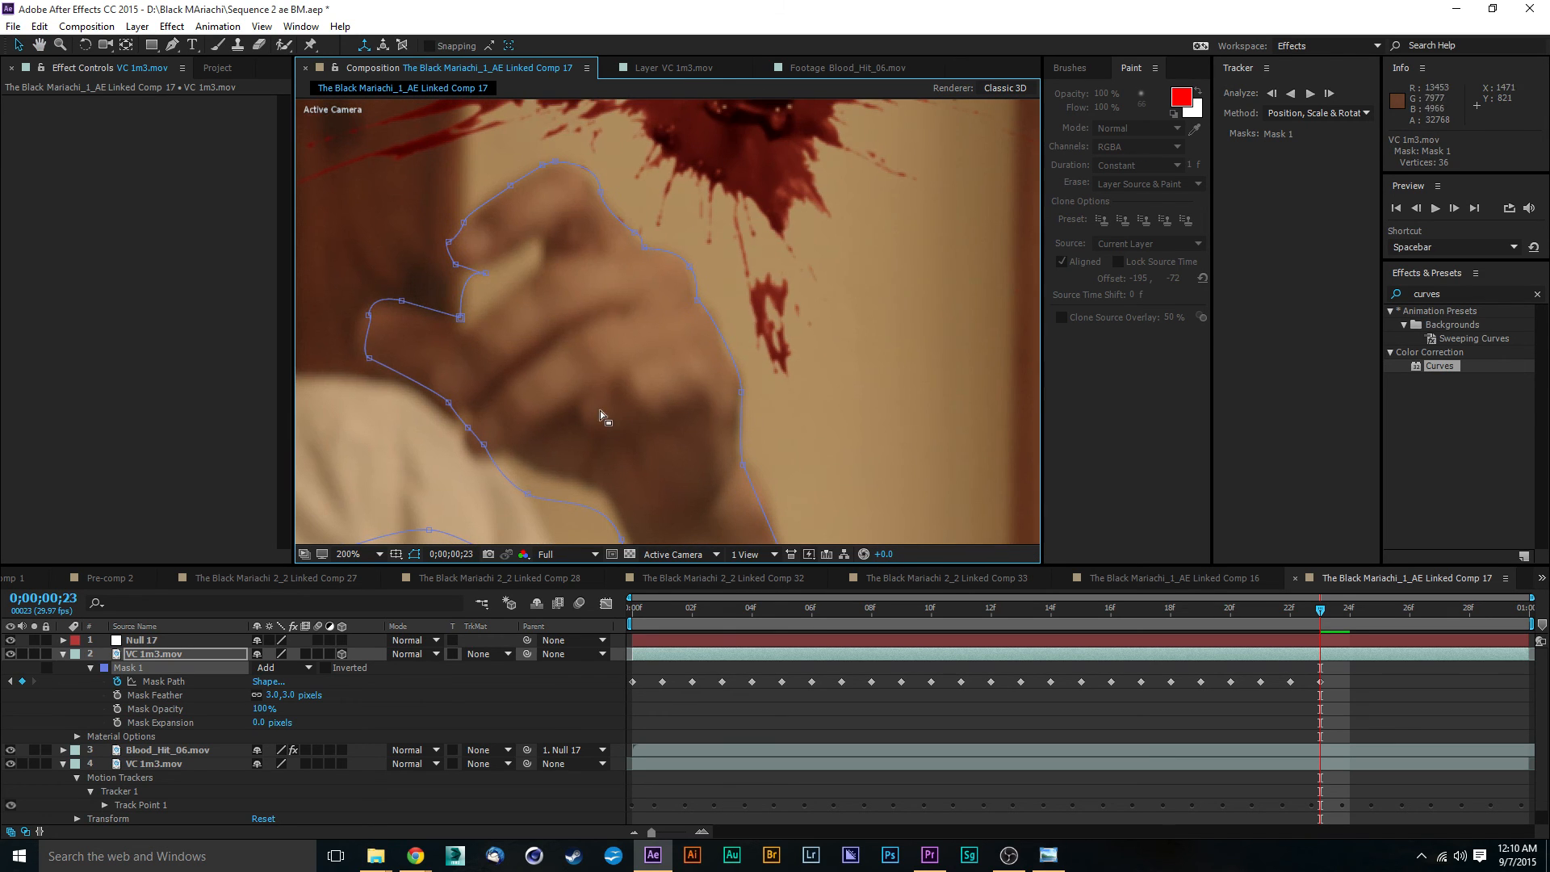
scroll(676, 284, down, 2)
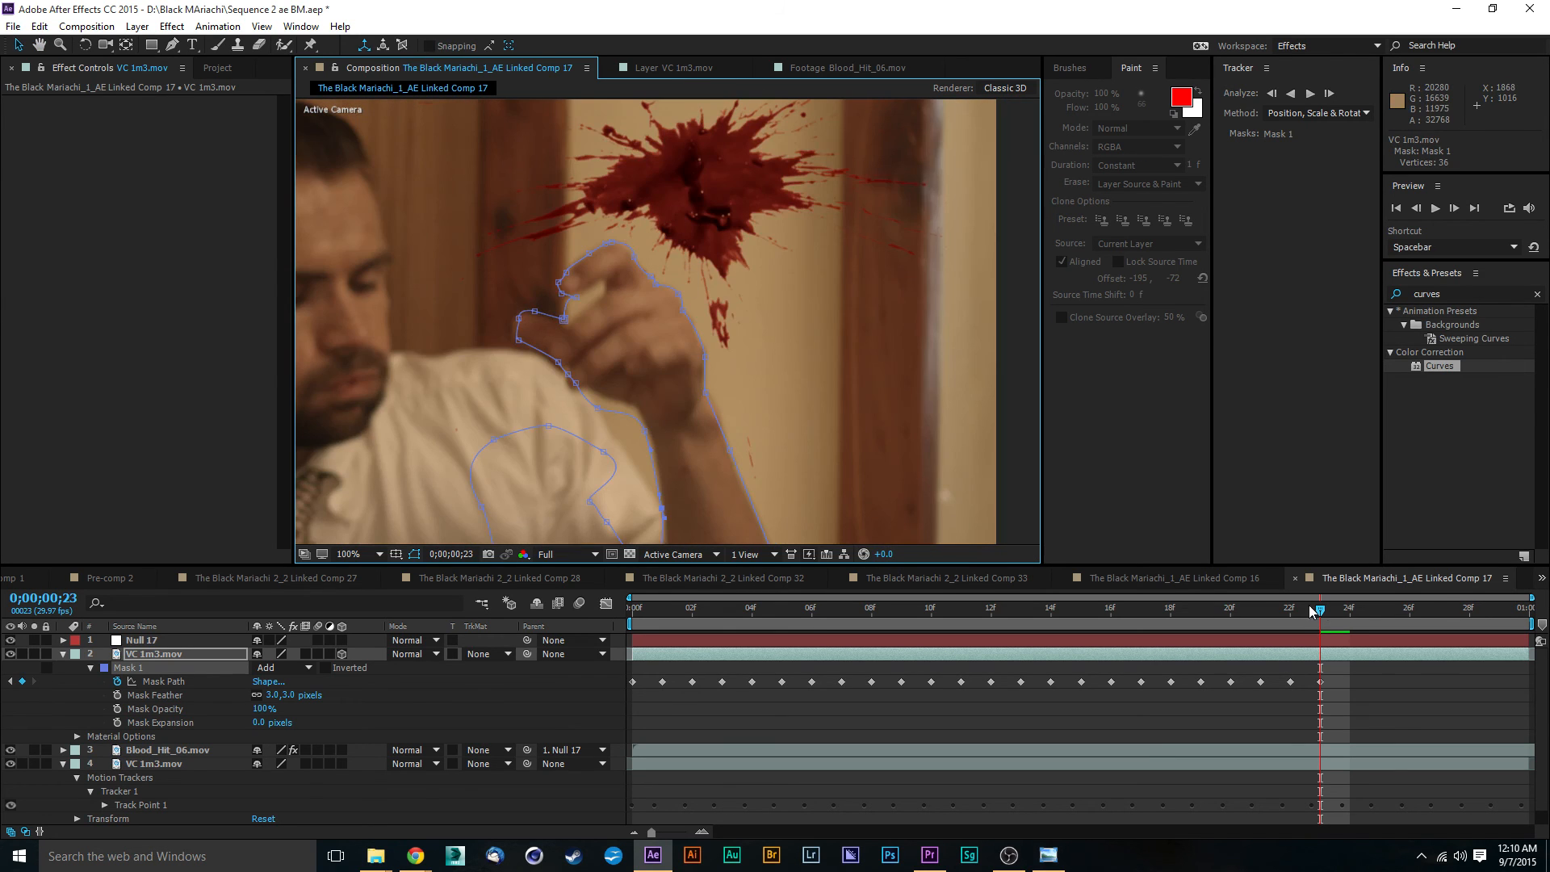
- At frame 0;00;00;24, move the whole Mask 1 path by about 34, 84 to follow the hand
drag(1321, 618, 1350, 614)
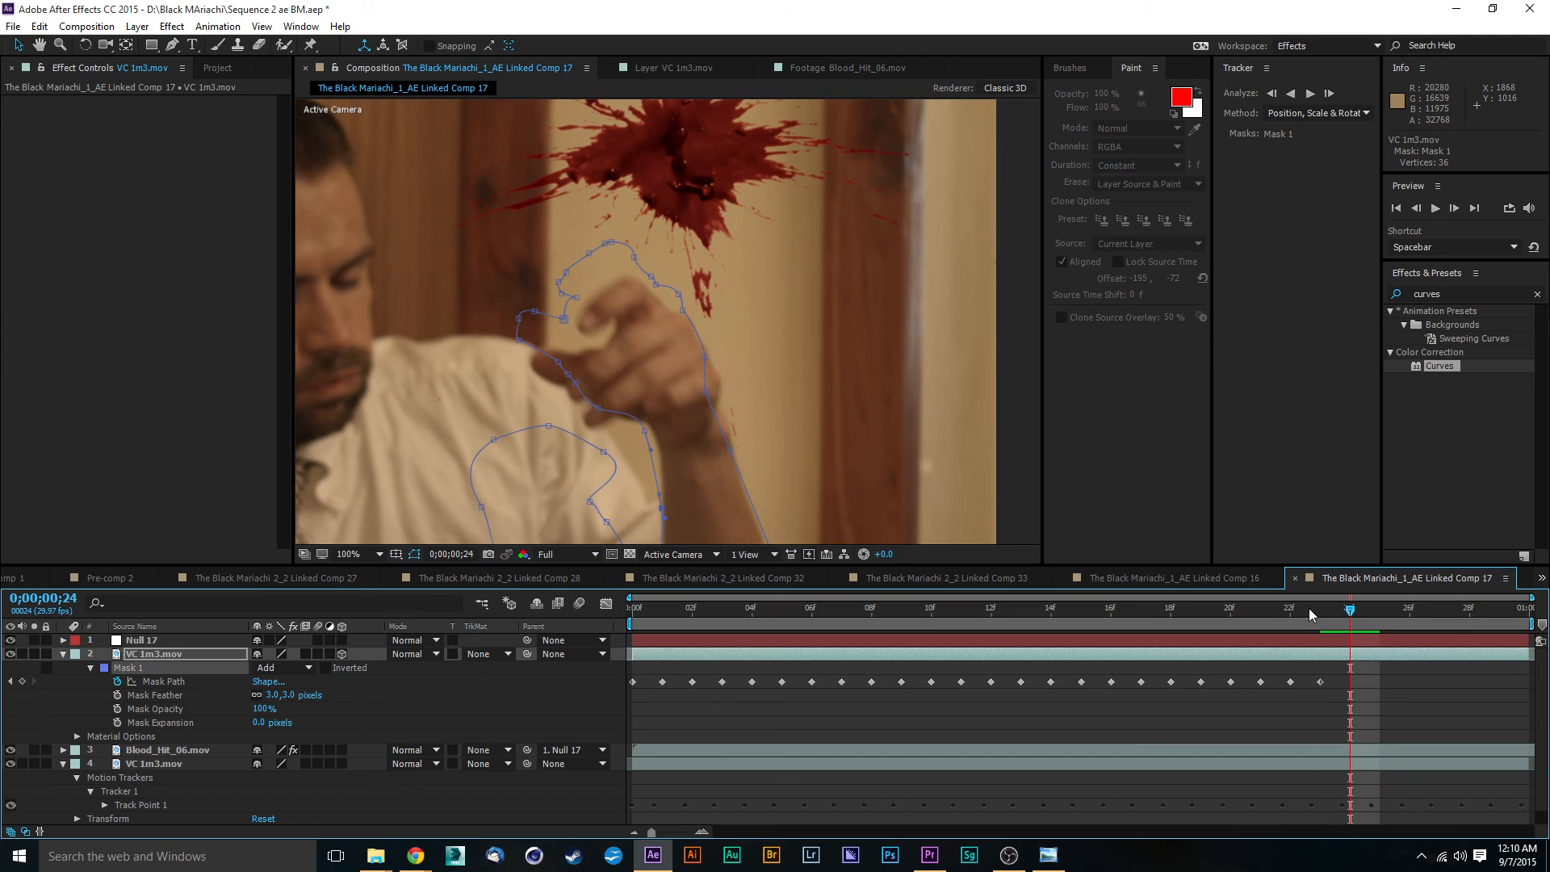
double_click(611, 247)
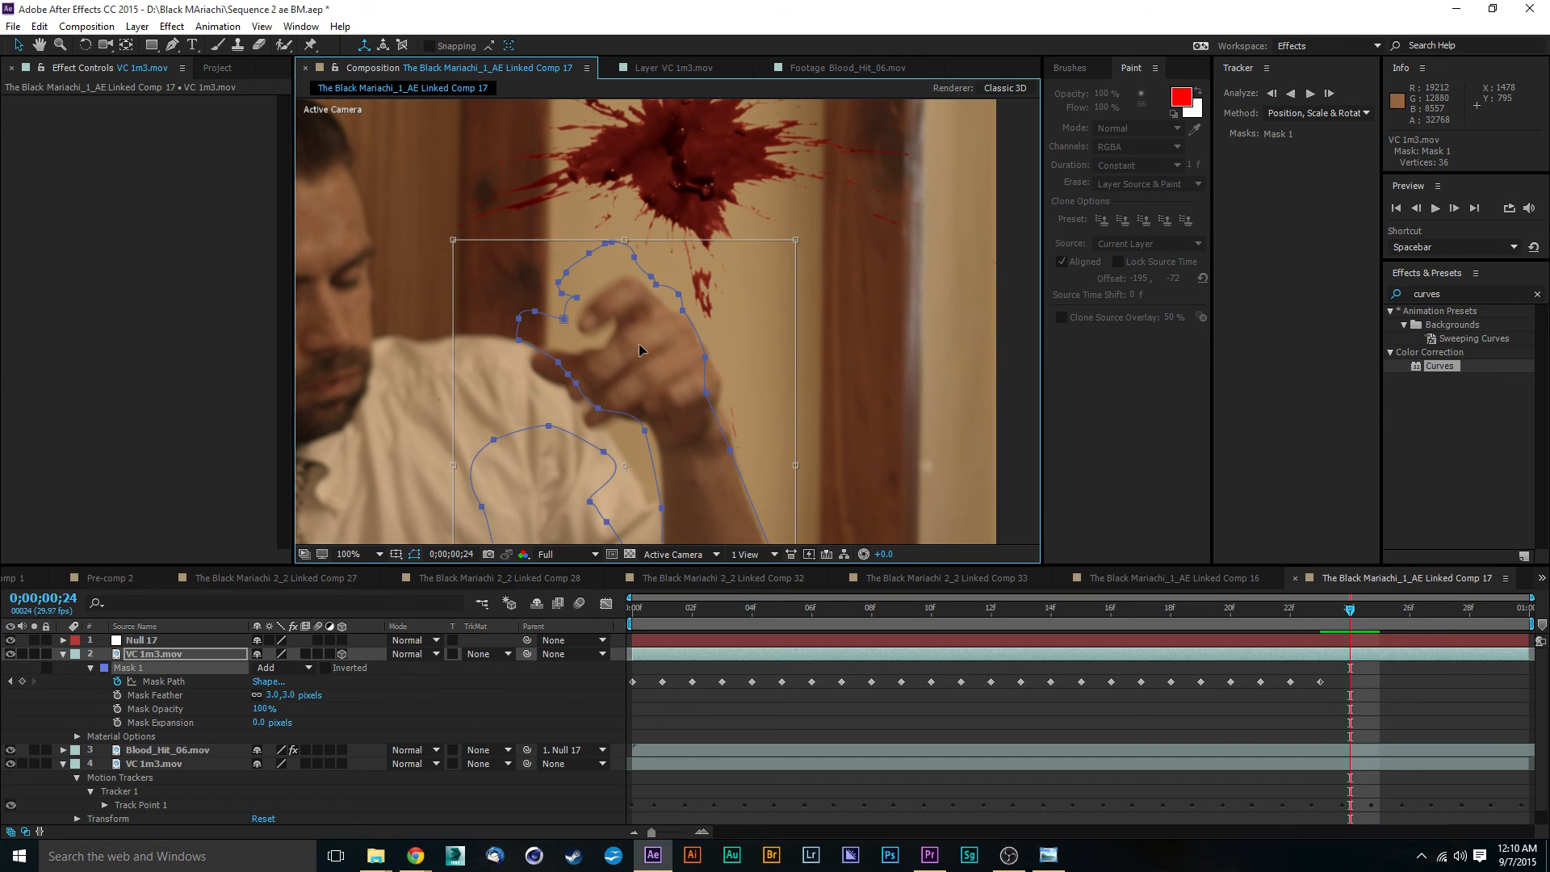
drag(642, 349, 654, 384)
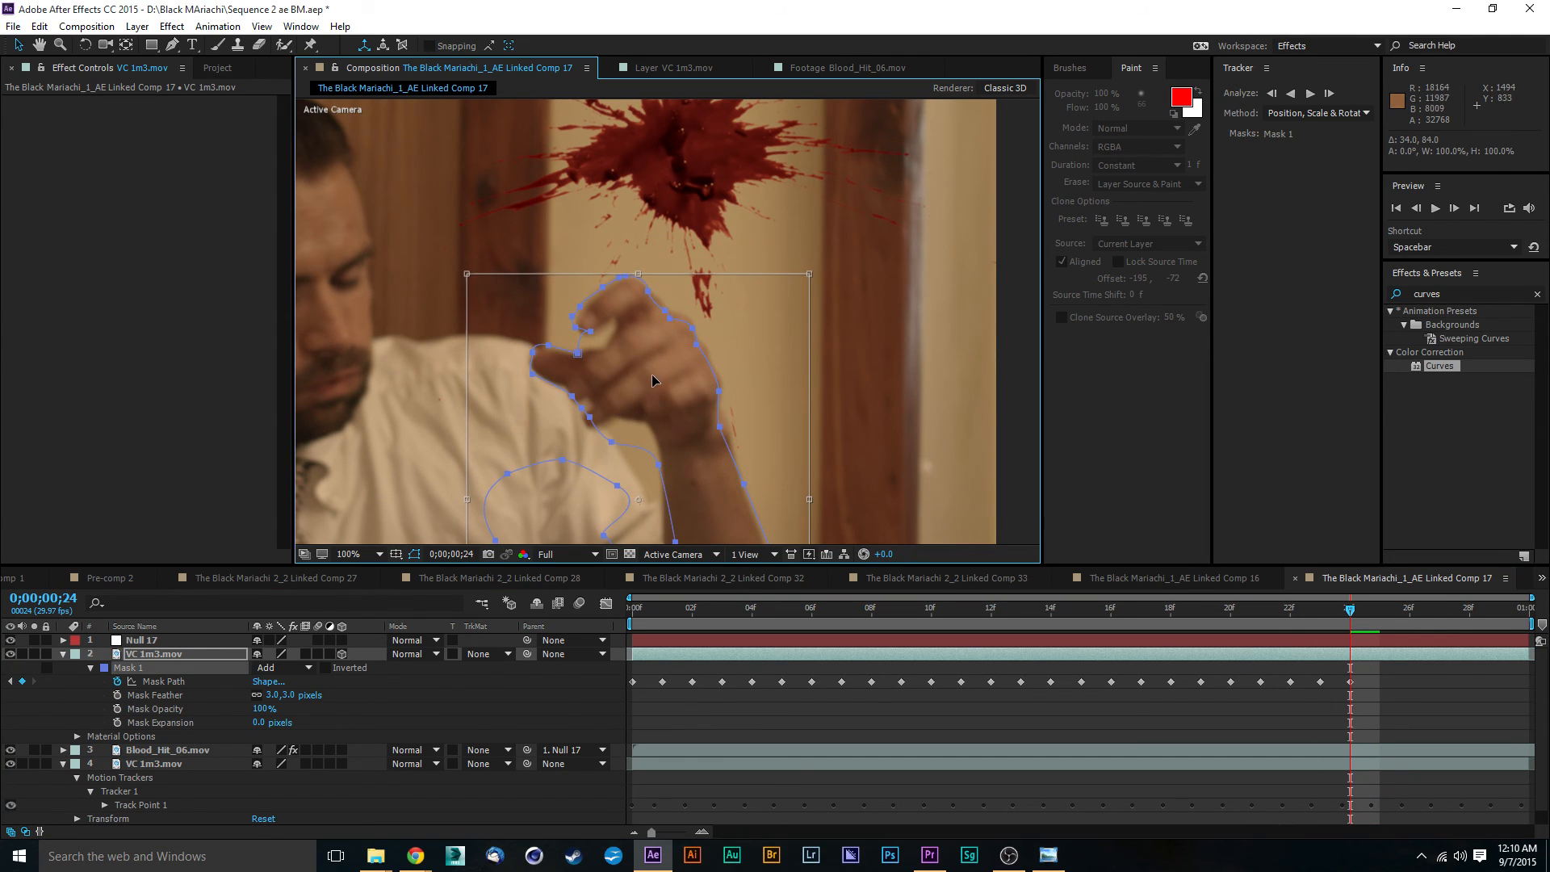
click(916, 375)
- Refine the Mask 1 vertices along the knuckles, the index finger and the gap above the thumb
scroll(710, 345, up, 2)
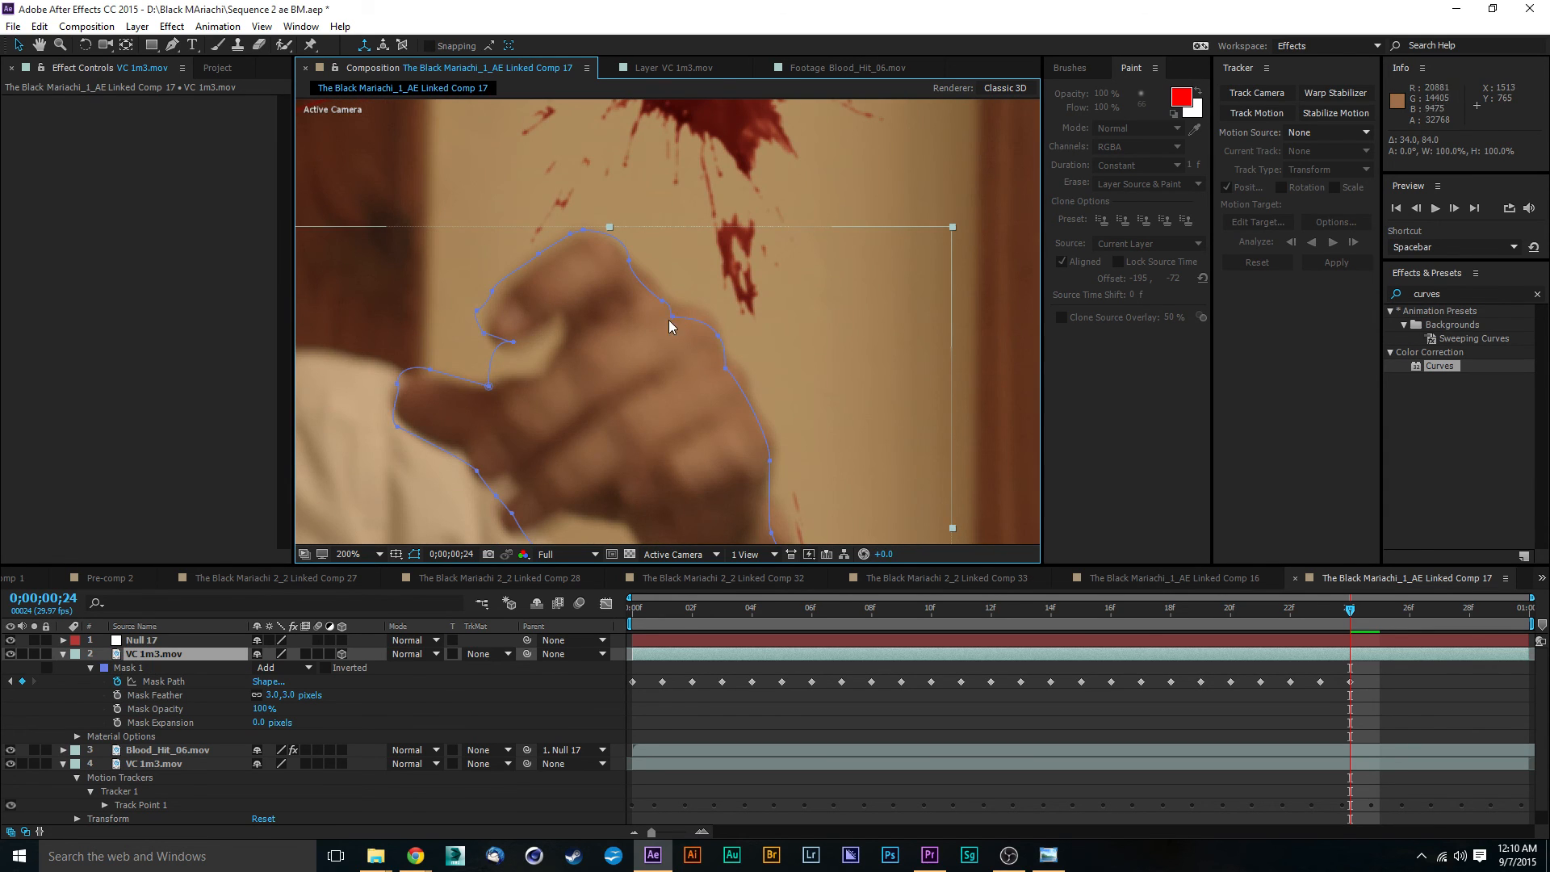
click(665, 303)
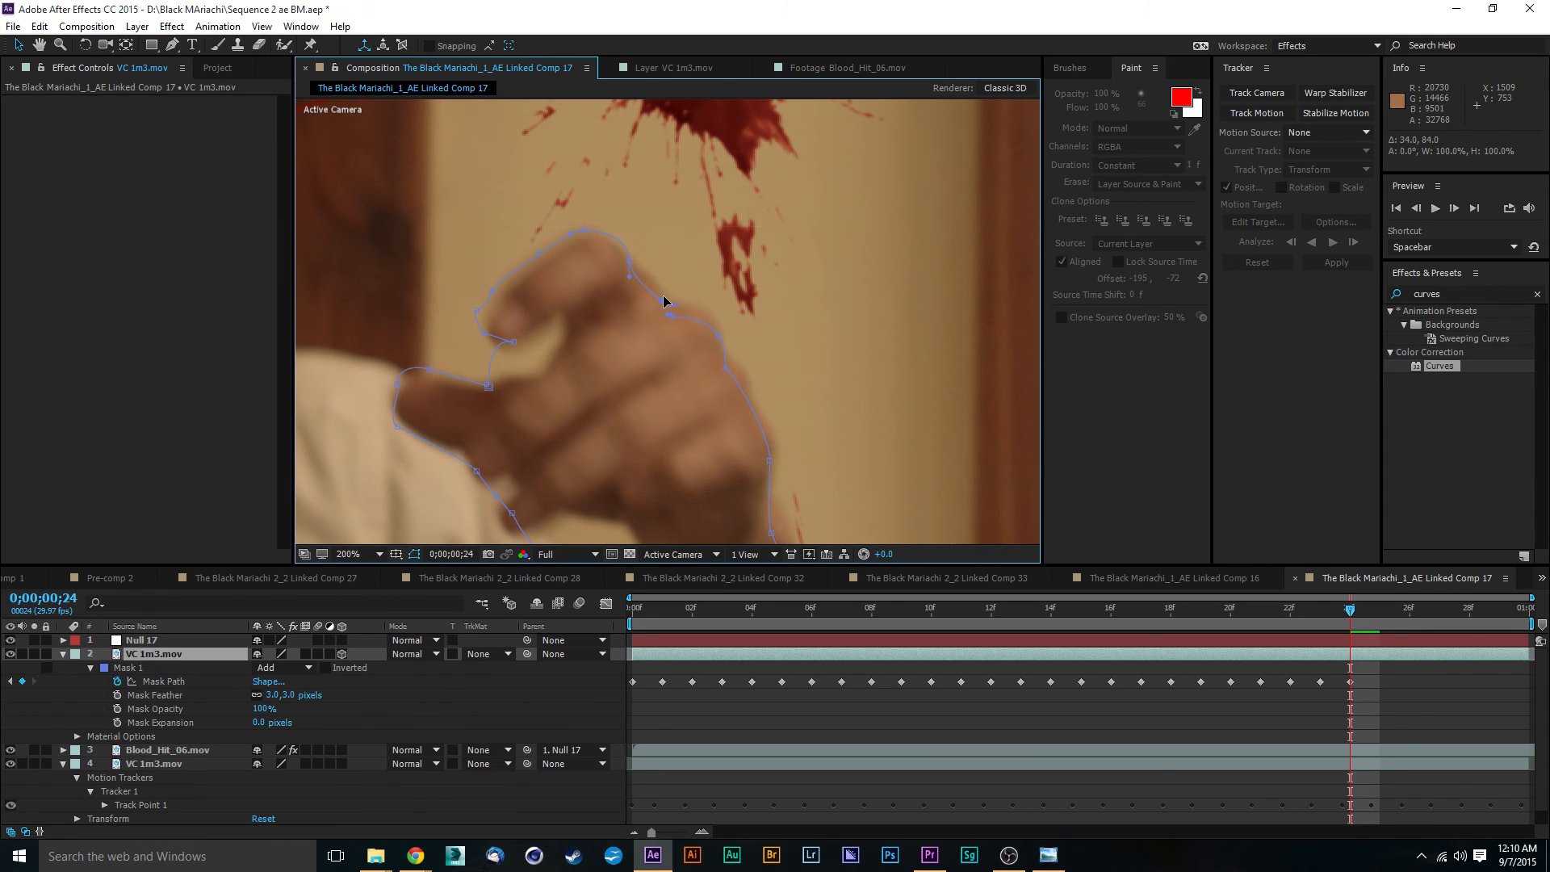
right_click(629, 263)
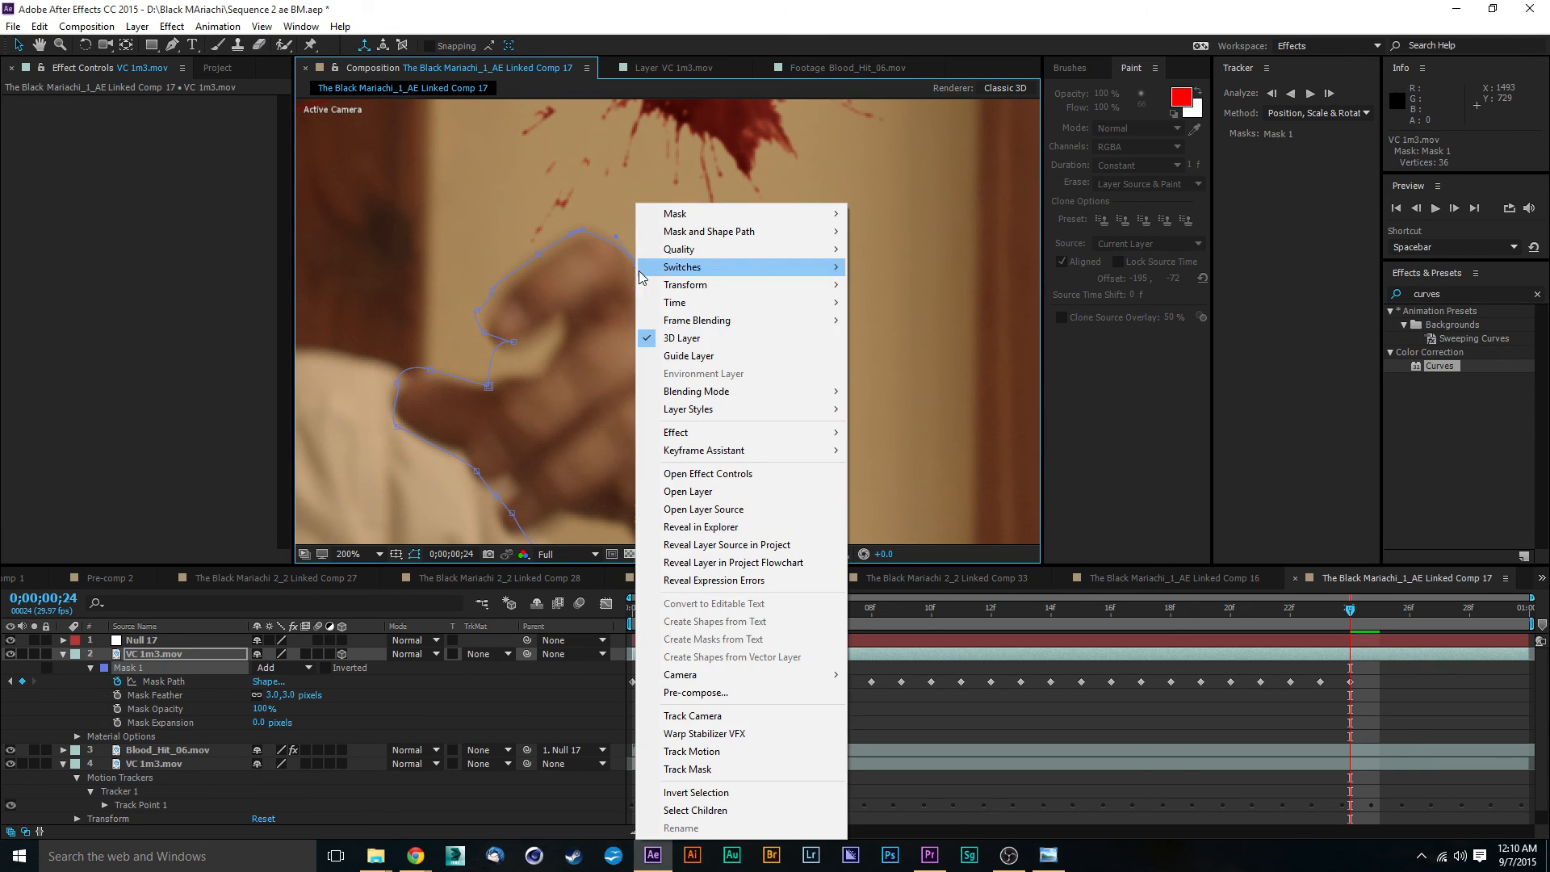
click(982, 300)
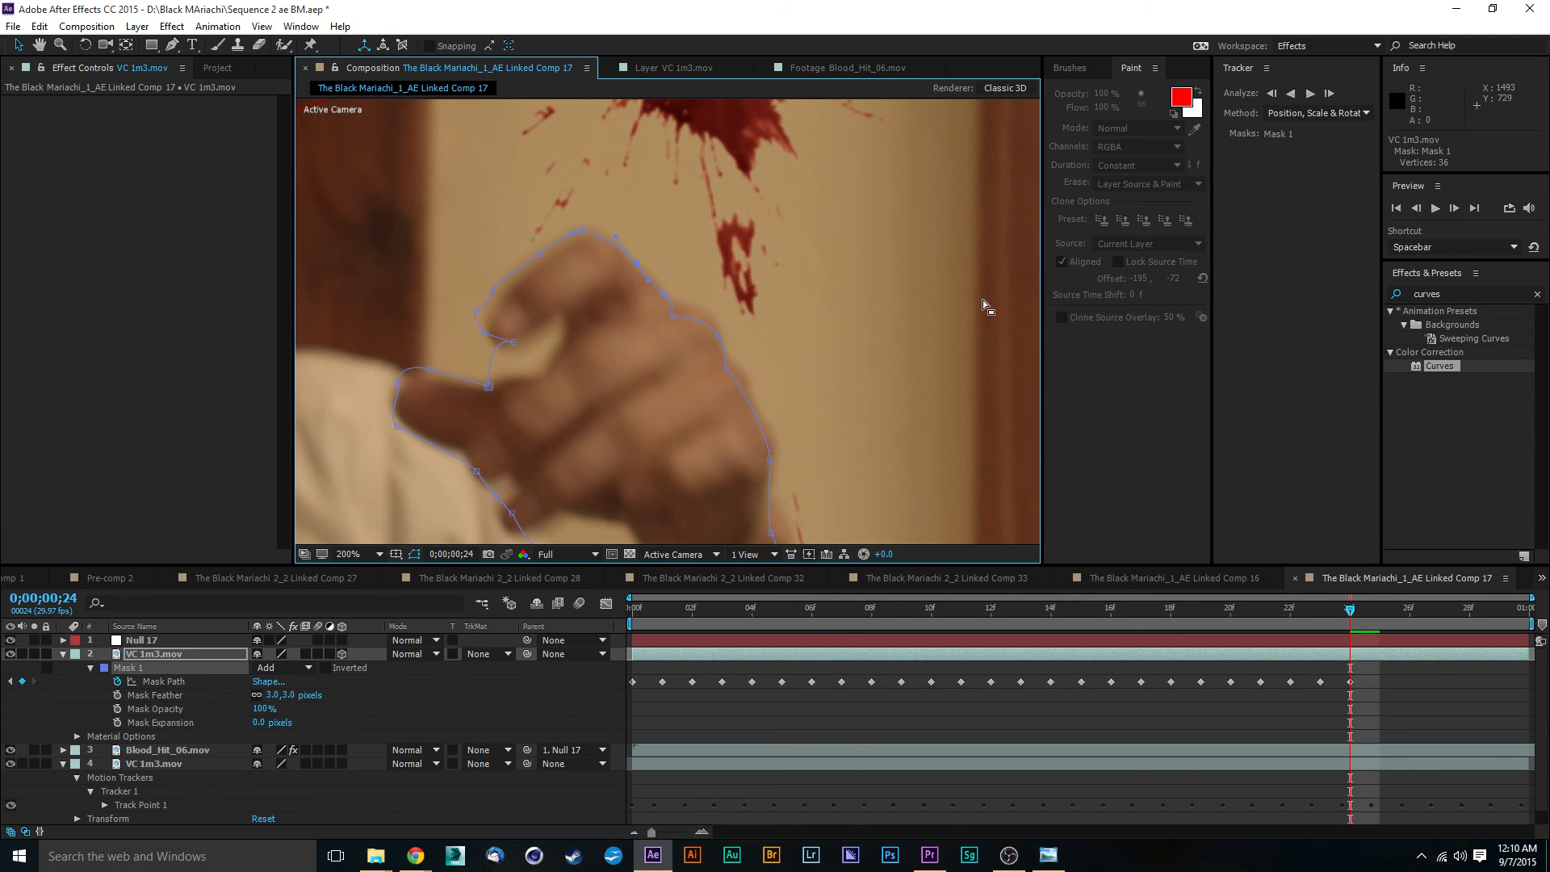
click(673, 319)
drag(541, 254, 542, 260)
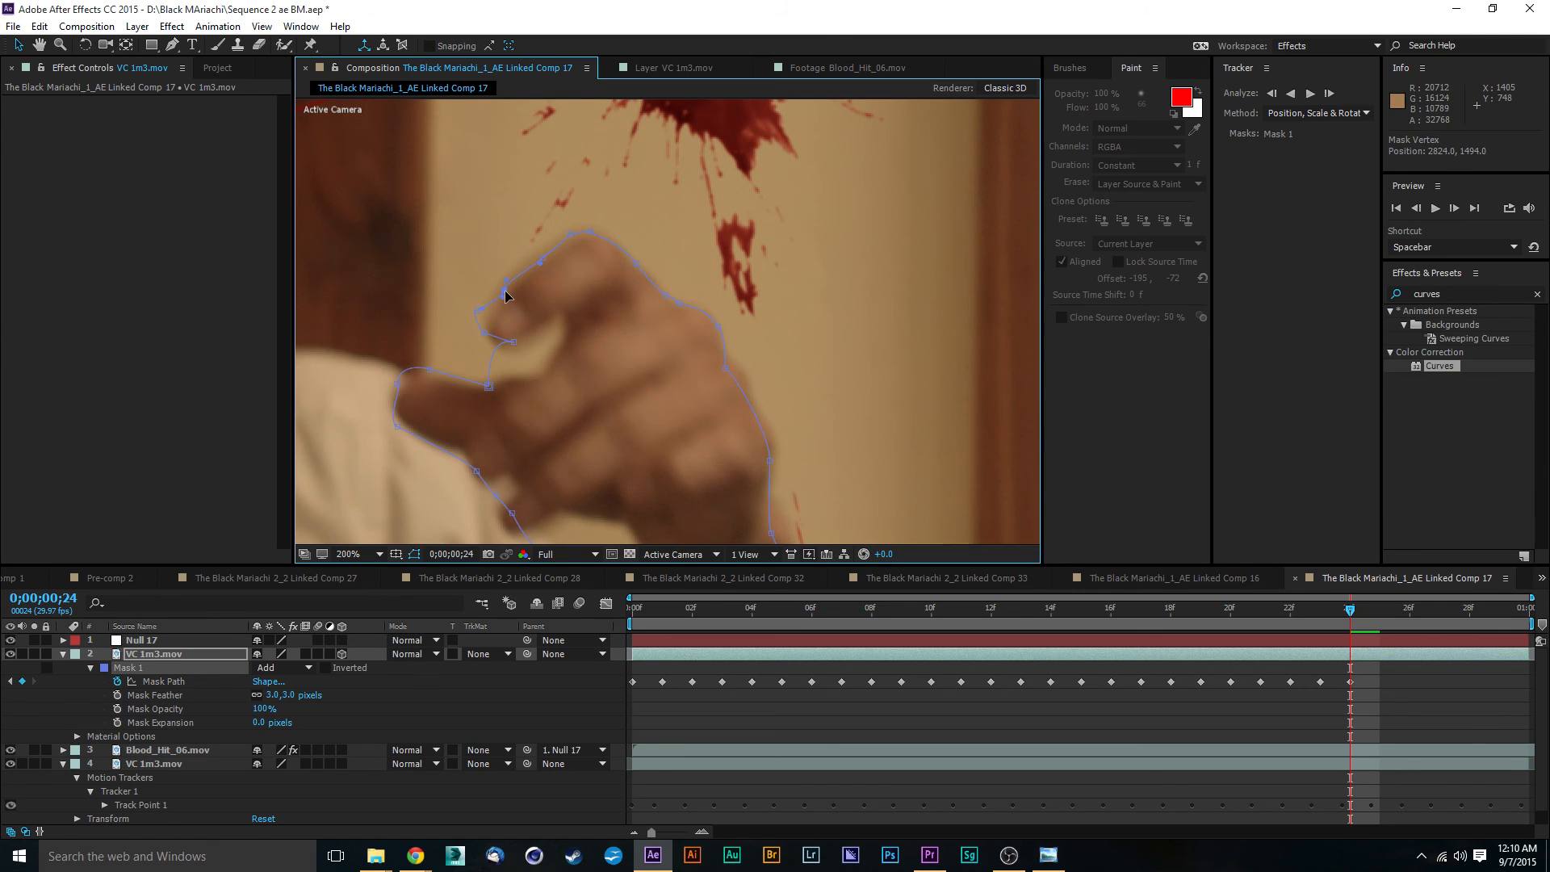
drag(479, 310, 534, 380)
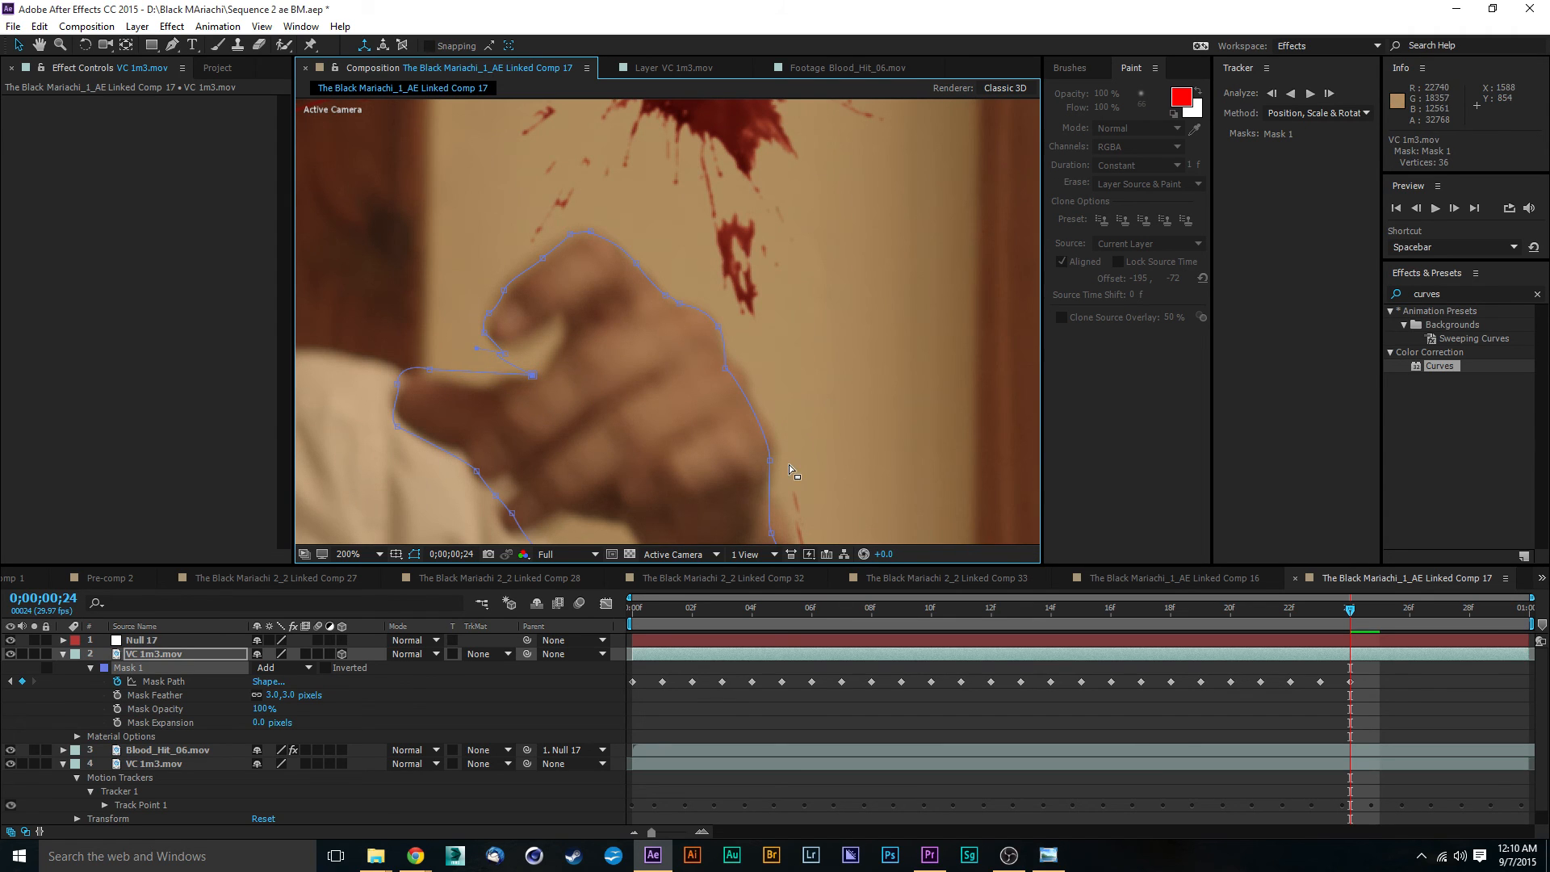
- Reposition the Mask 1 vertices along the back of the hand and the wrist so the path follows their outer edge
drag(788, 464, 751, 384)
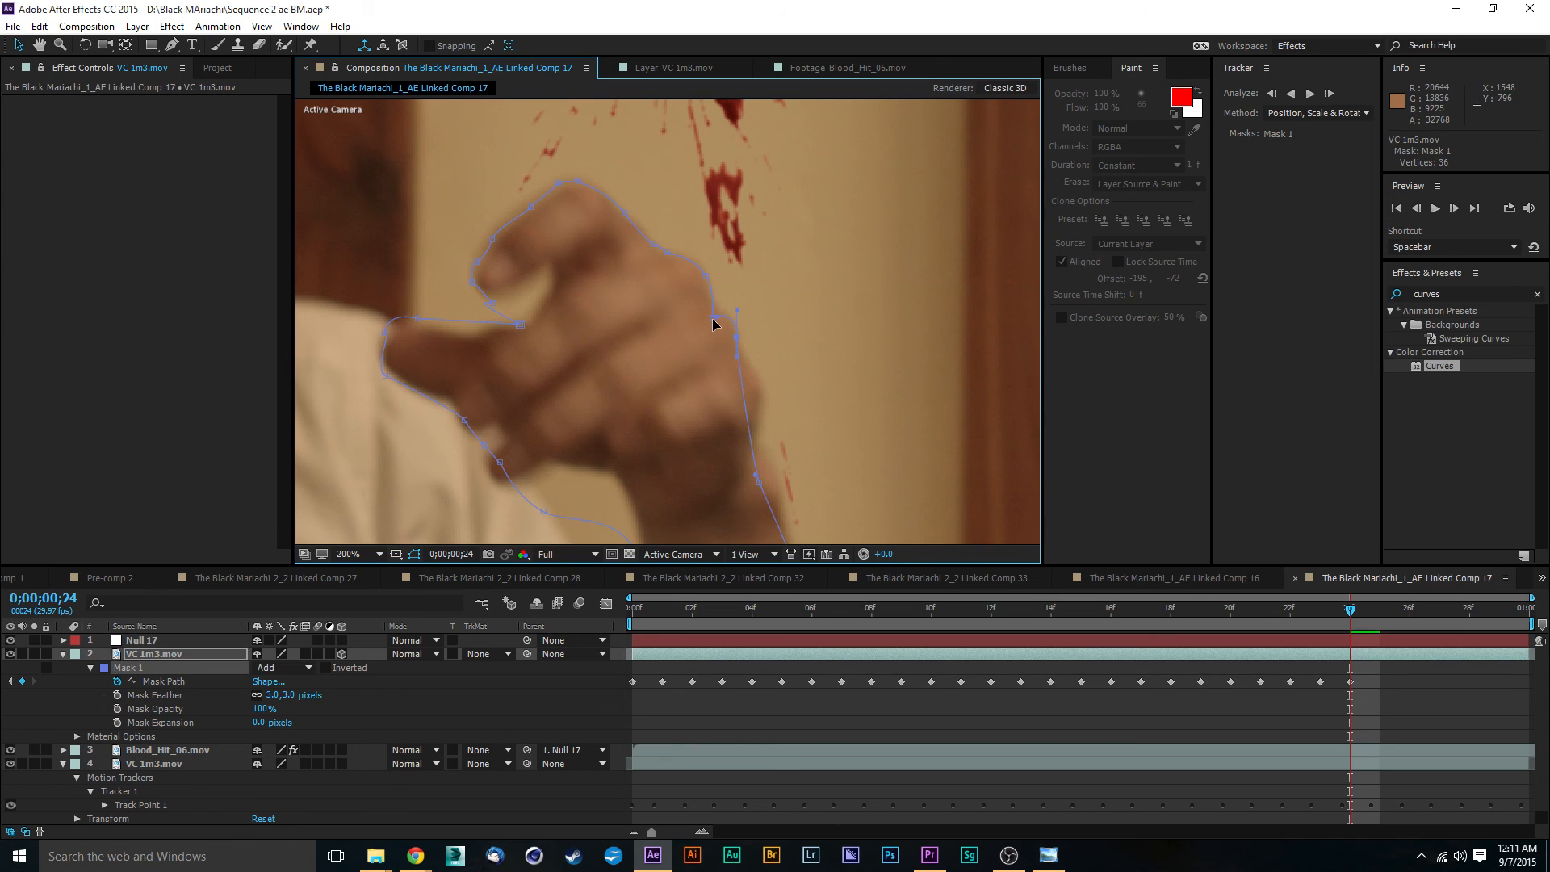
drag(713, 319, 712, 308)
drag(767, 368, 759, 360)
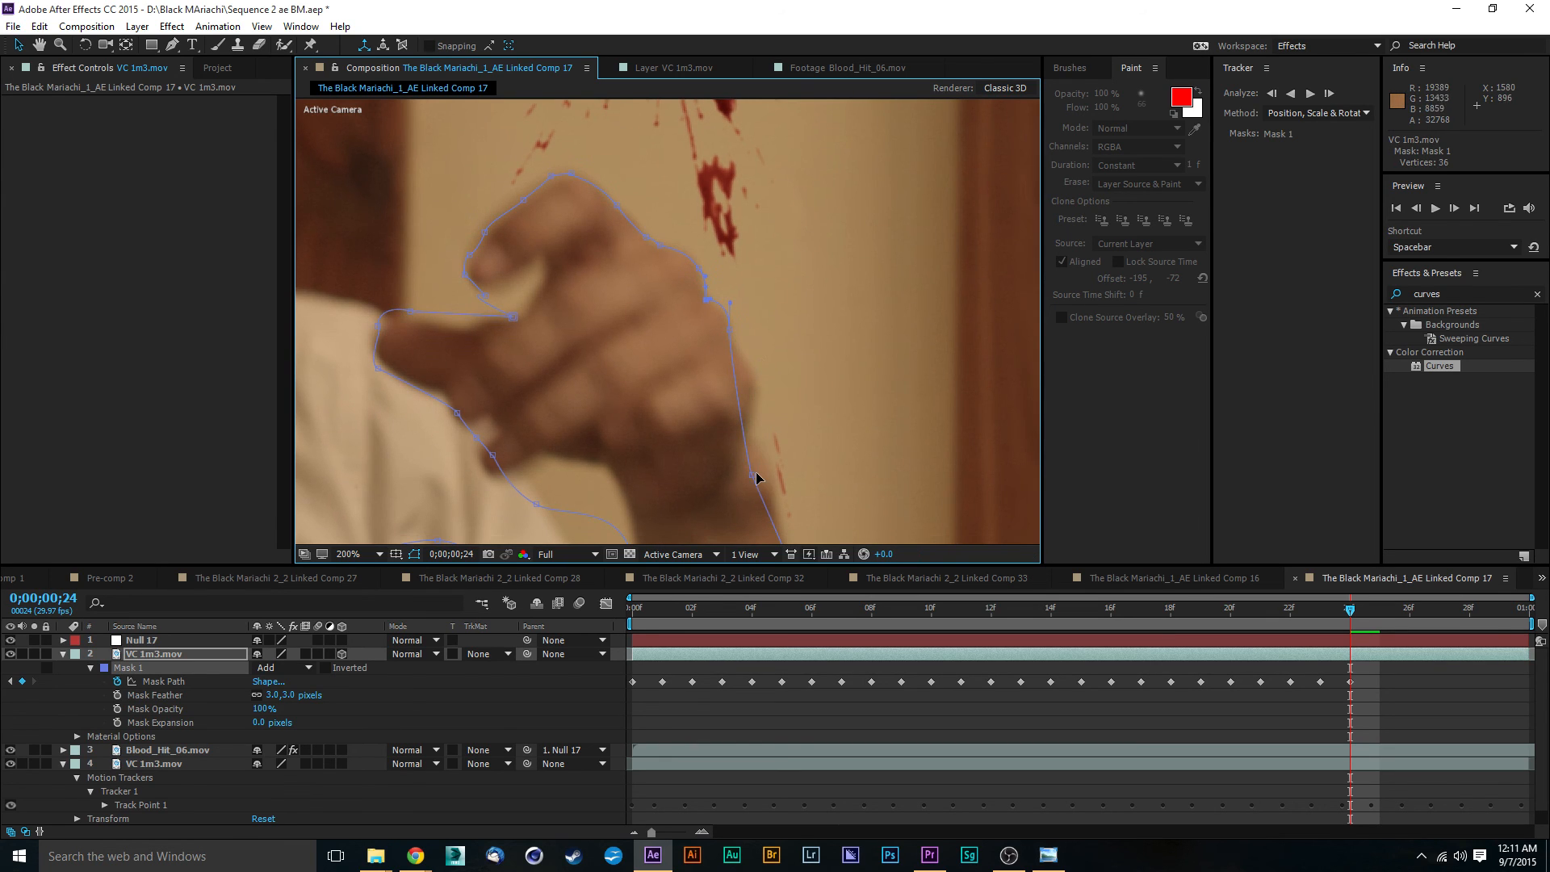
drag(752, 478, 758, 380)
scroll(893, 453, down, 2)
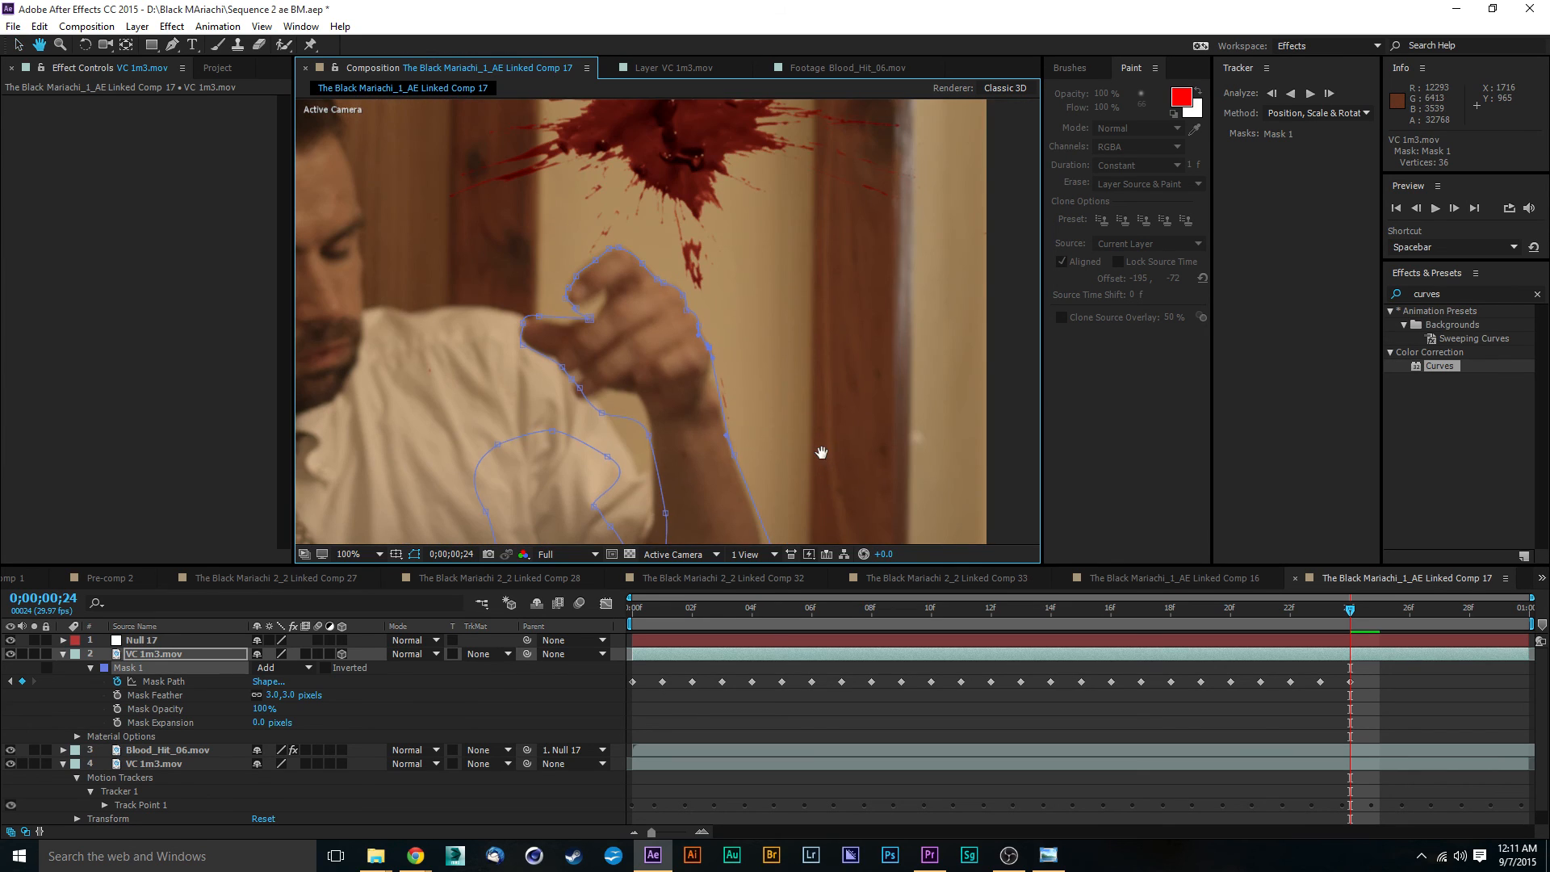
drag(822, 451, 805, 396)
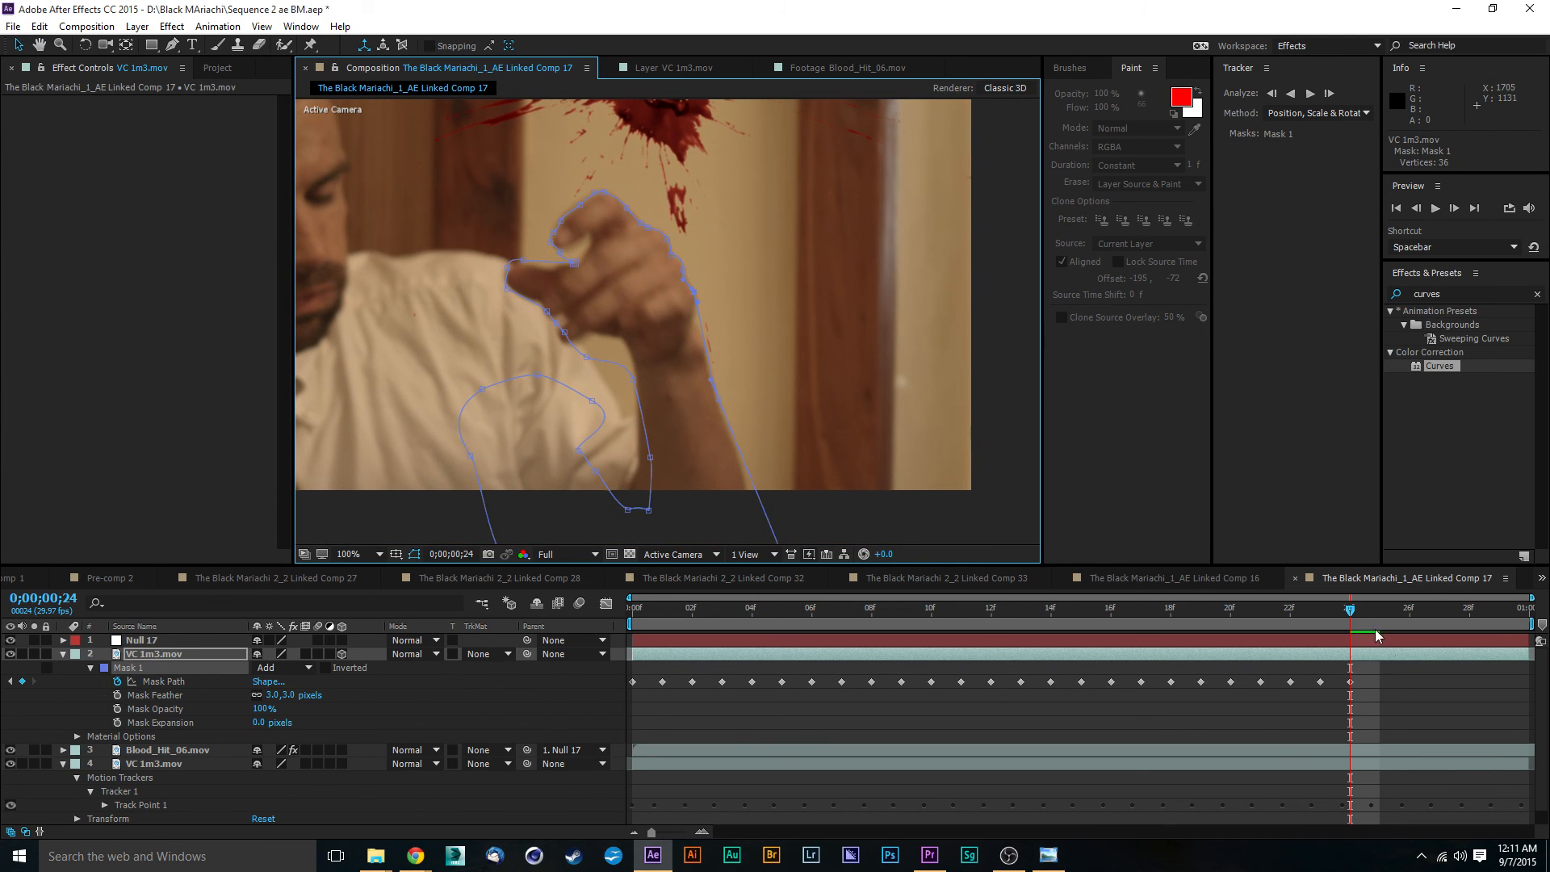
- At frame 0;00;00;25, move the whole Mask 1 path by about 86, 70 to follow the hand
click(1350, 611)
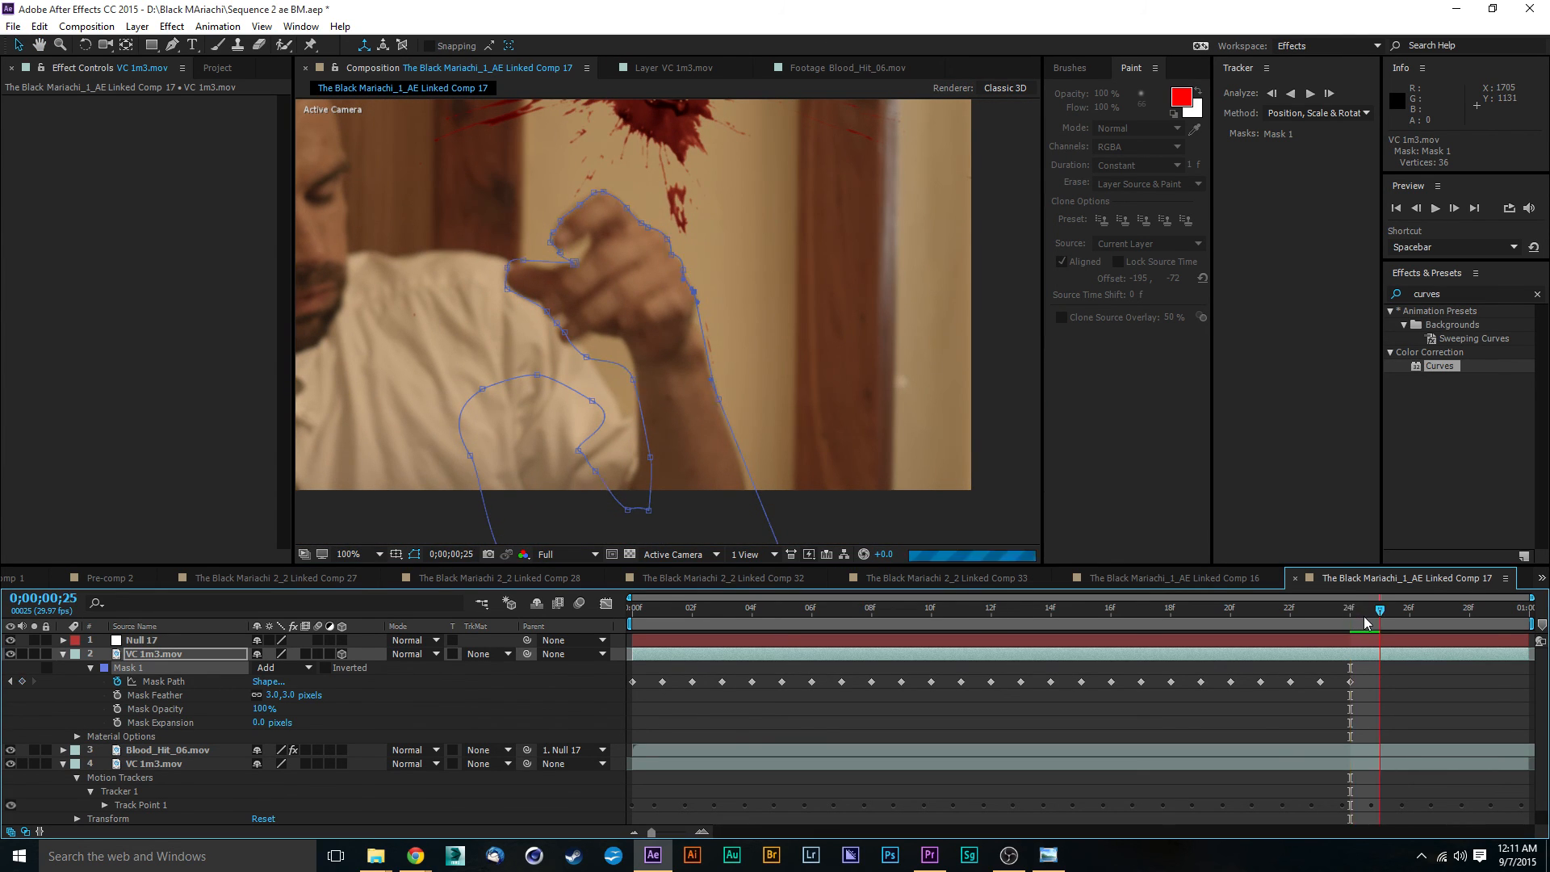
key(Page_Down)
click(645, 226)
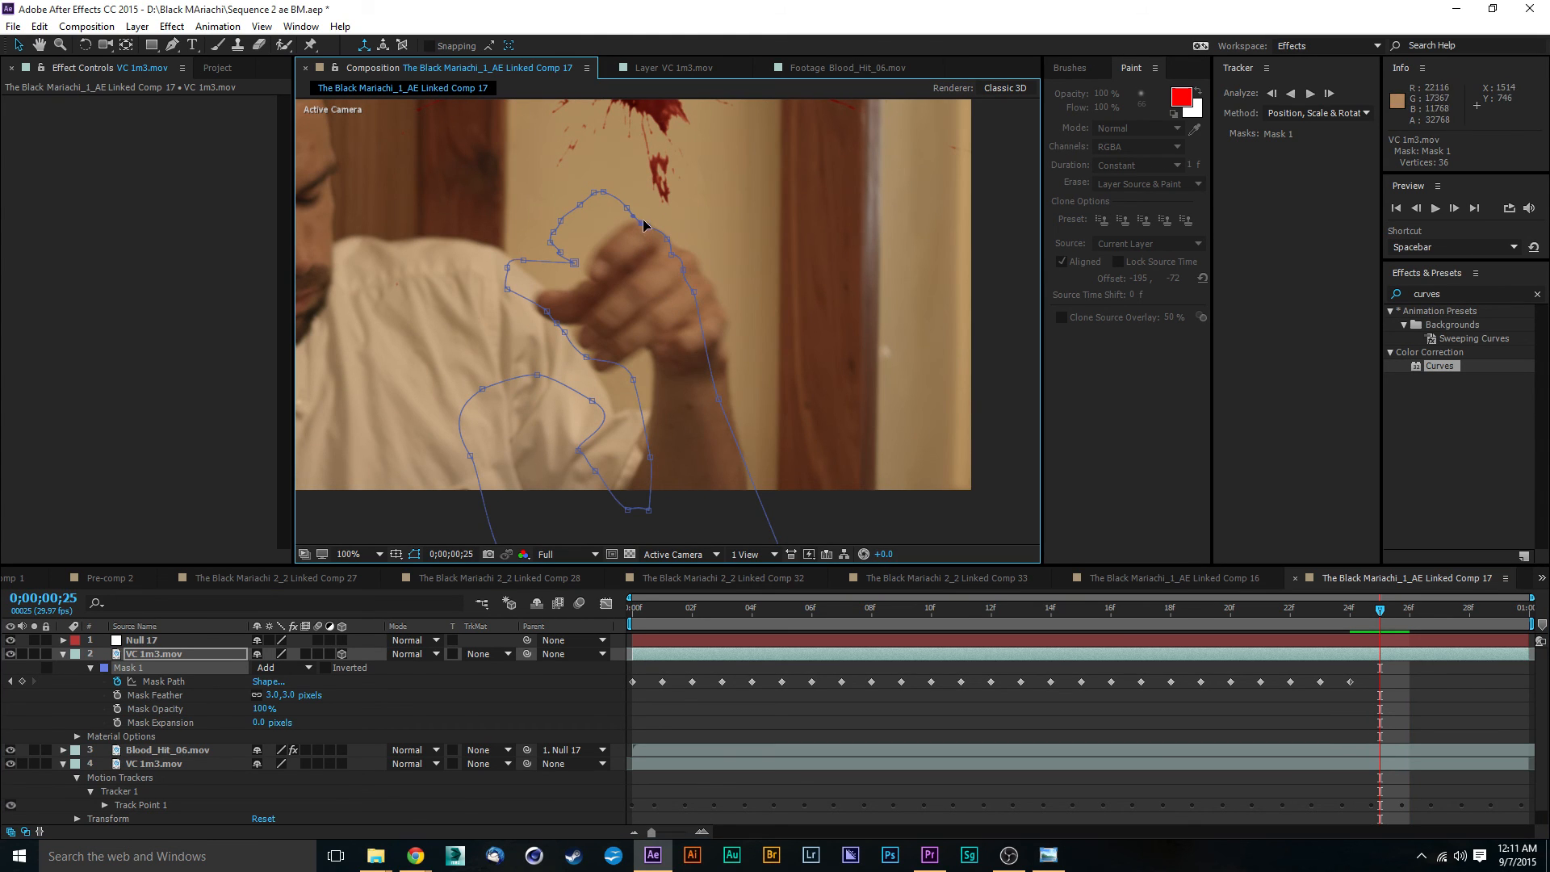
double_click(692, 297)
drag(653, 241, 684, 258)
right_click(684, 258)
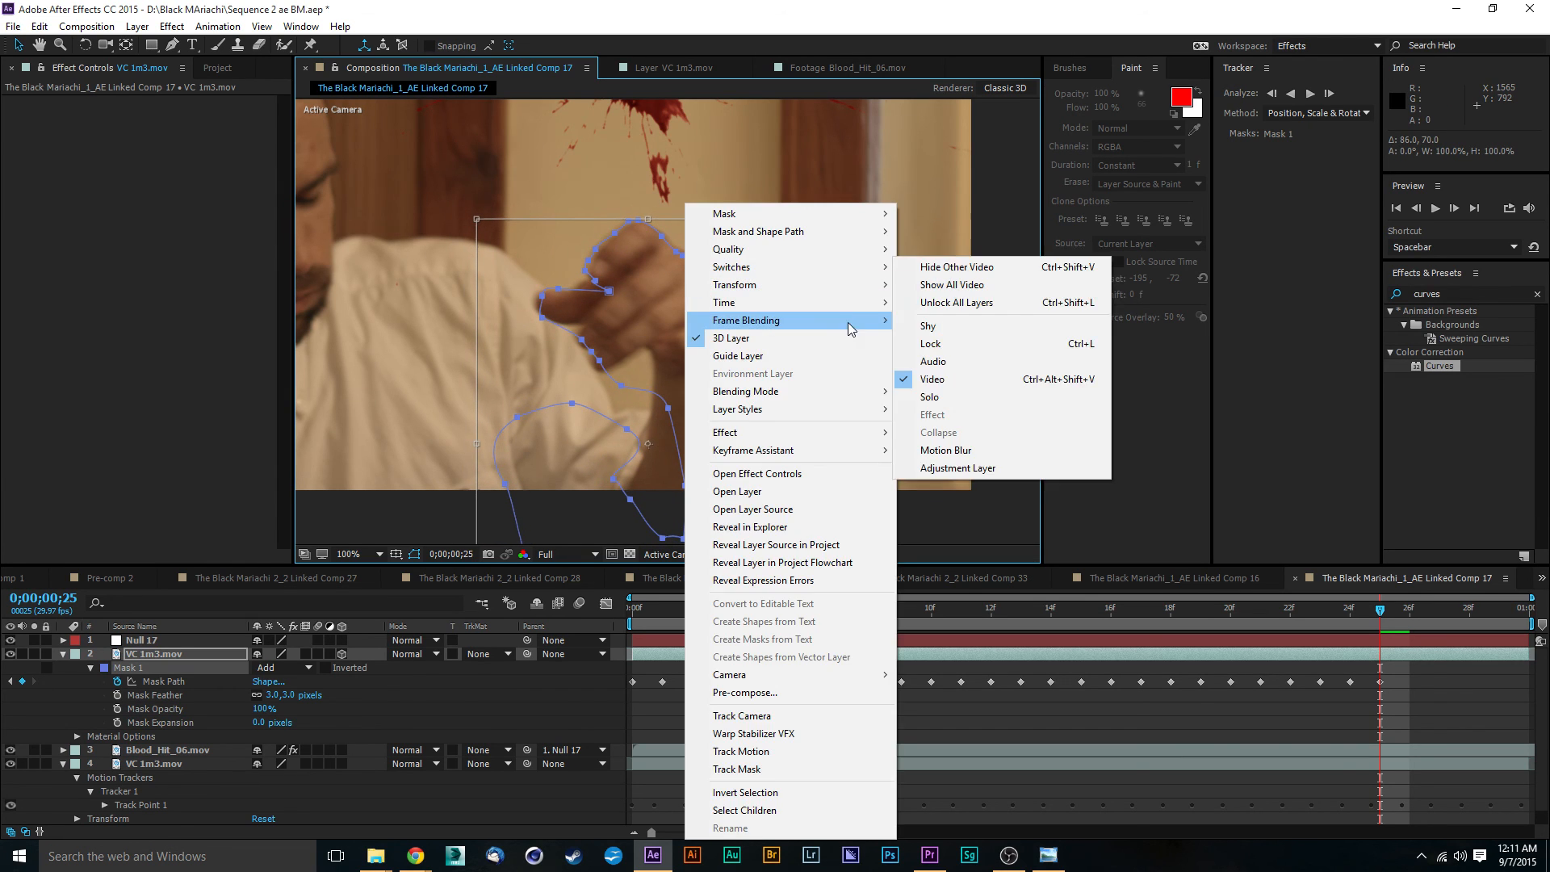
double_click(955, 526)
click(913, 508)
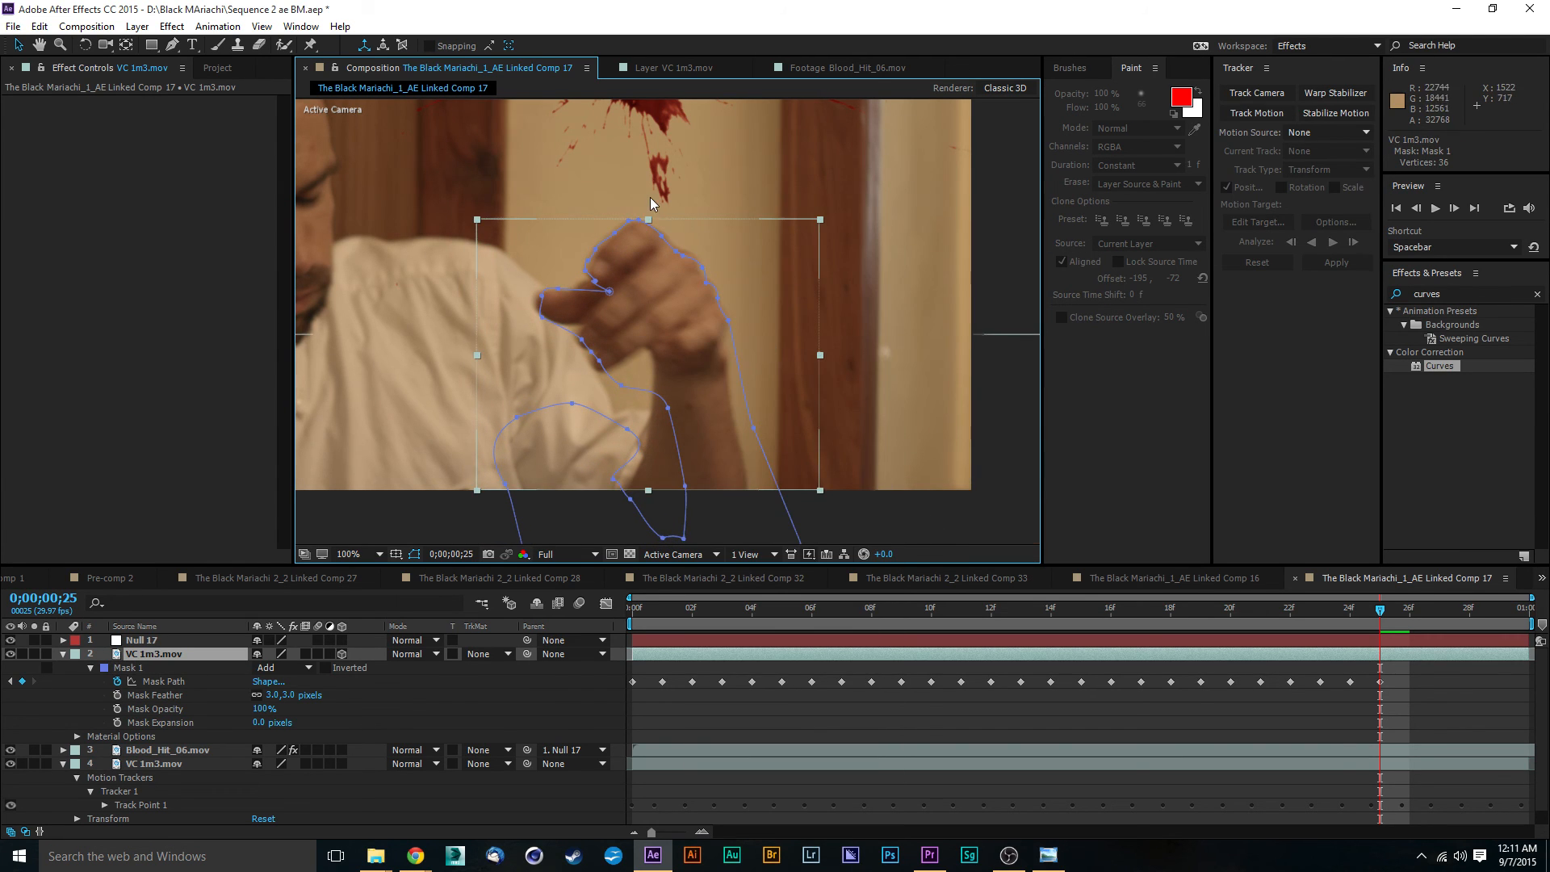
- Reposition the Mask 1 vertices along the upper knuckles so the path follows their outer edge
scroll(650, 200, up, 1)
click(1002, 415)
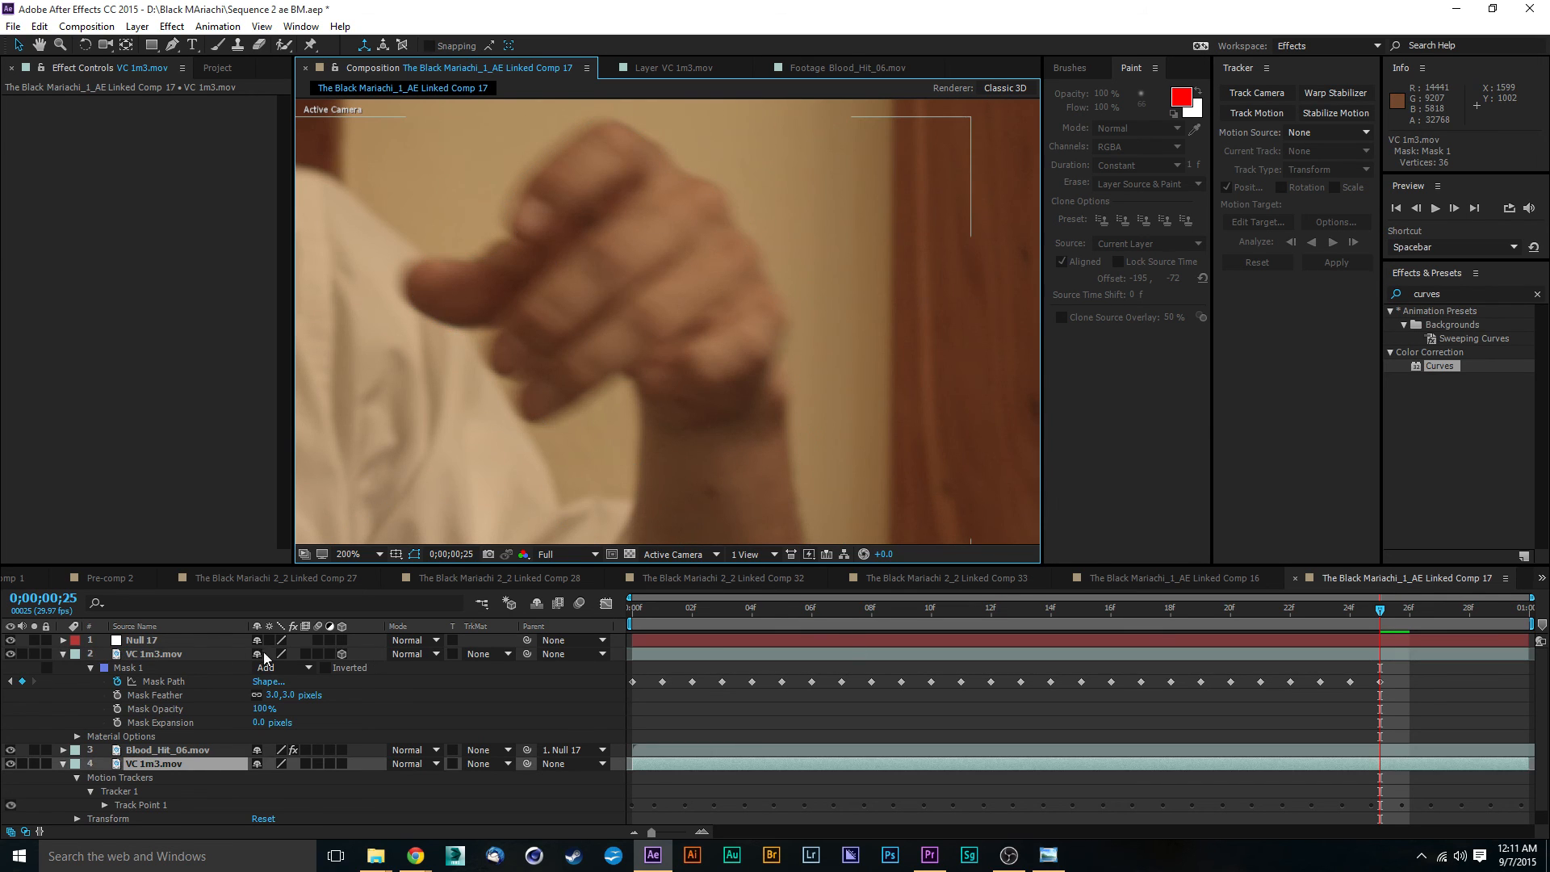
click(613, 253)
scroll(670, 178, up, 1)
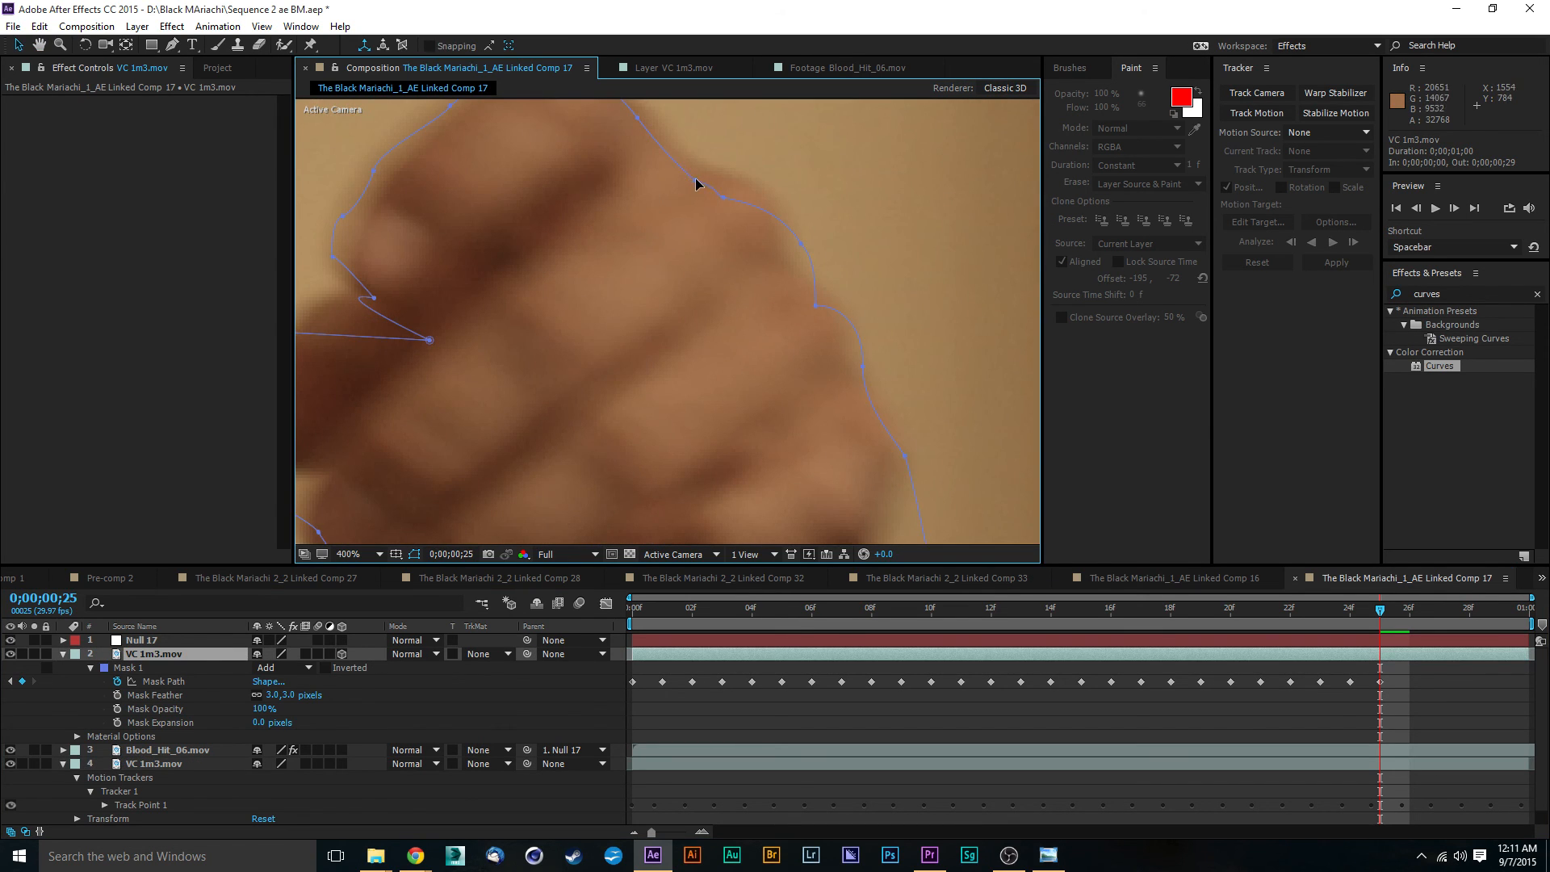
click(701, 172)
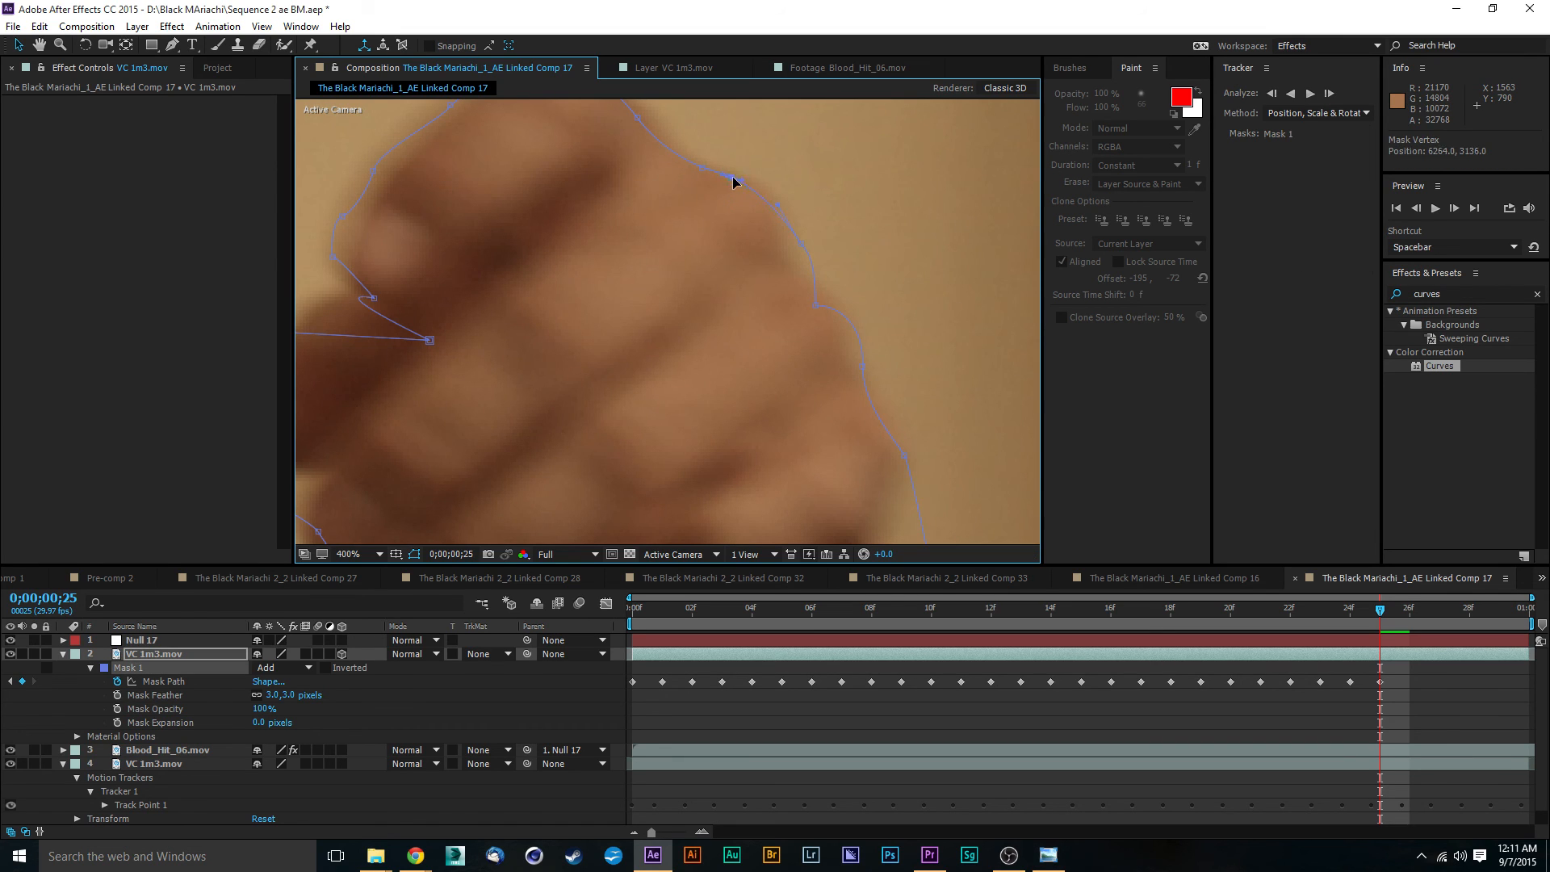
scroll(652, 303, up, 2)
drag(642, 250, 655, 254)
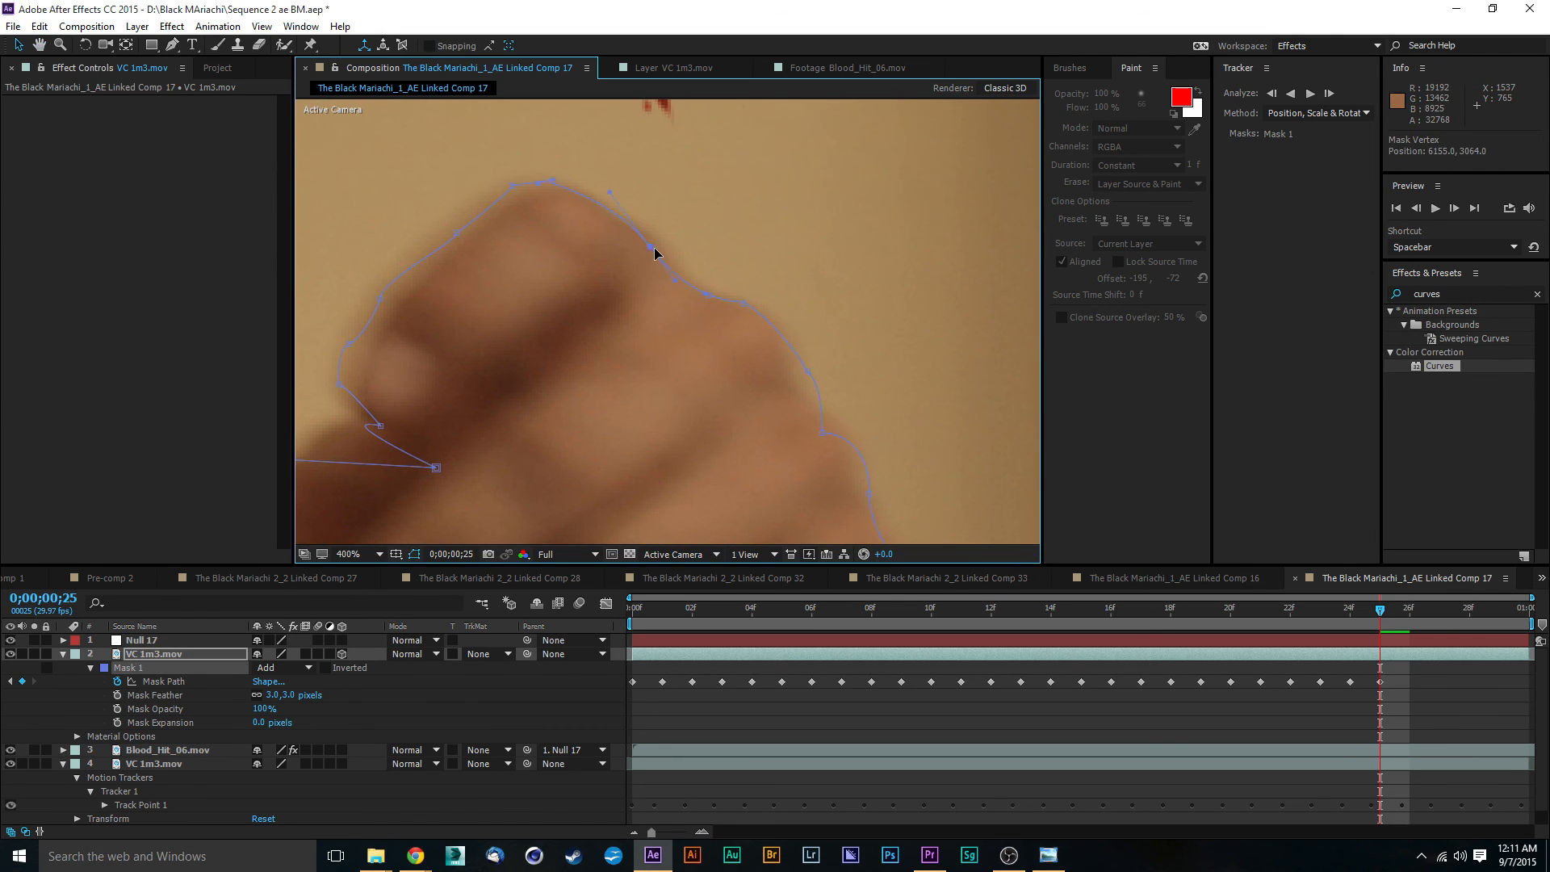
- Refine the Mask 1 vertices around the index fingertip and the gap above the thumb
drag(552, 186, 524, 188)
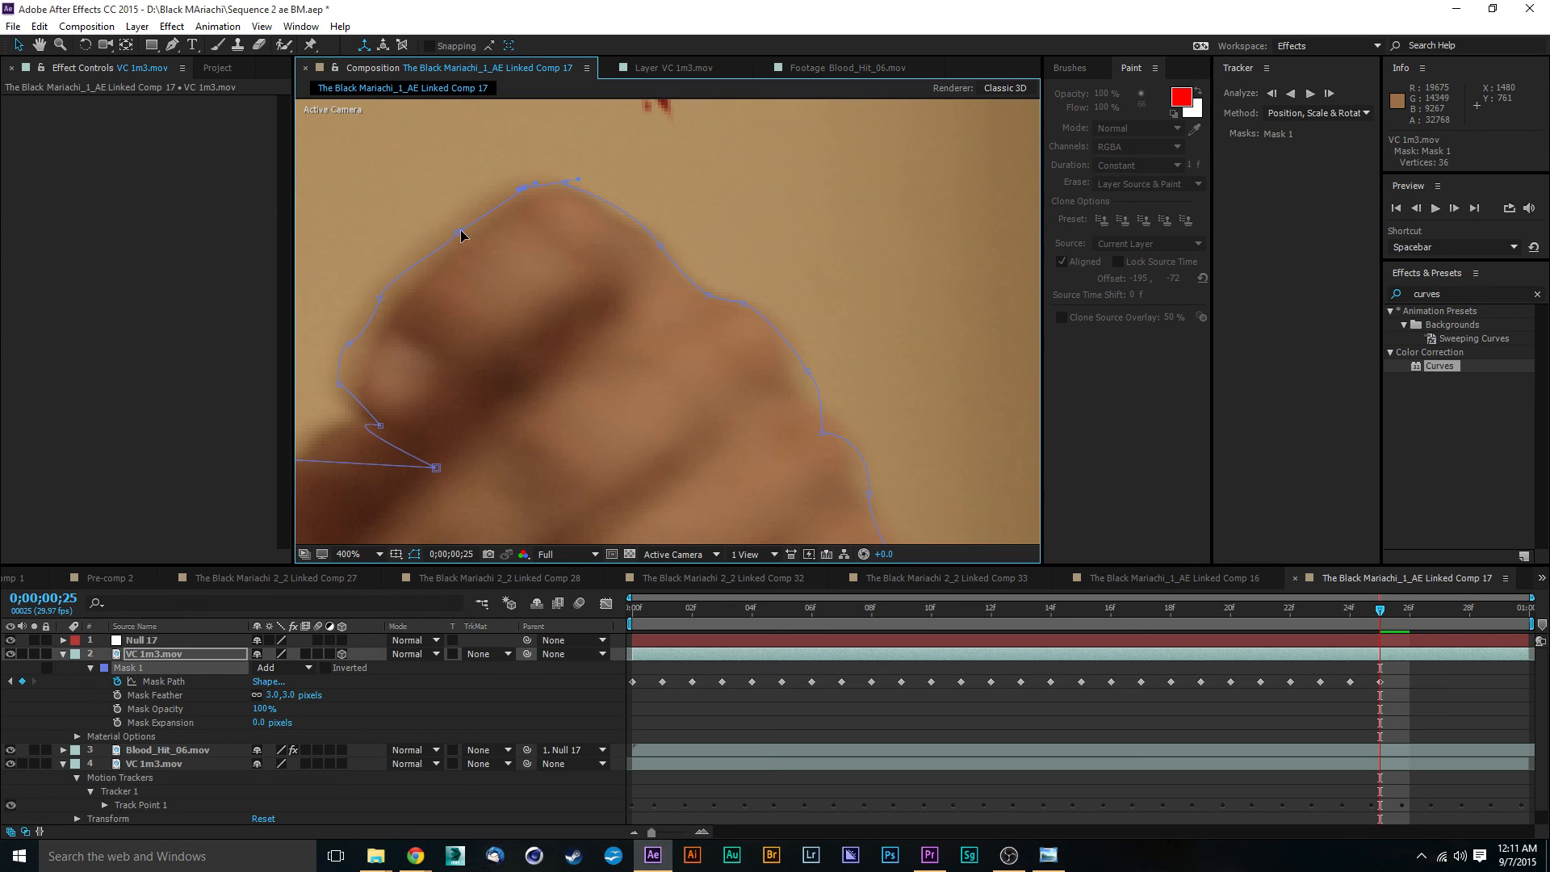
drag(455, 233, 459, 238)
drag(380, 298, 340, 402)
drag(437, 468, 340, 425)
- Trim the end of the masked VC 1m3.mov layer to an out point of 0;00;00;24
scroll(466, 425, down, 4)
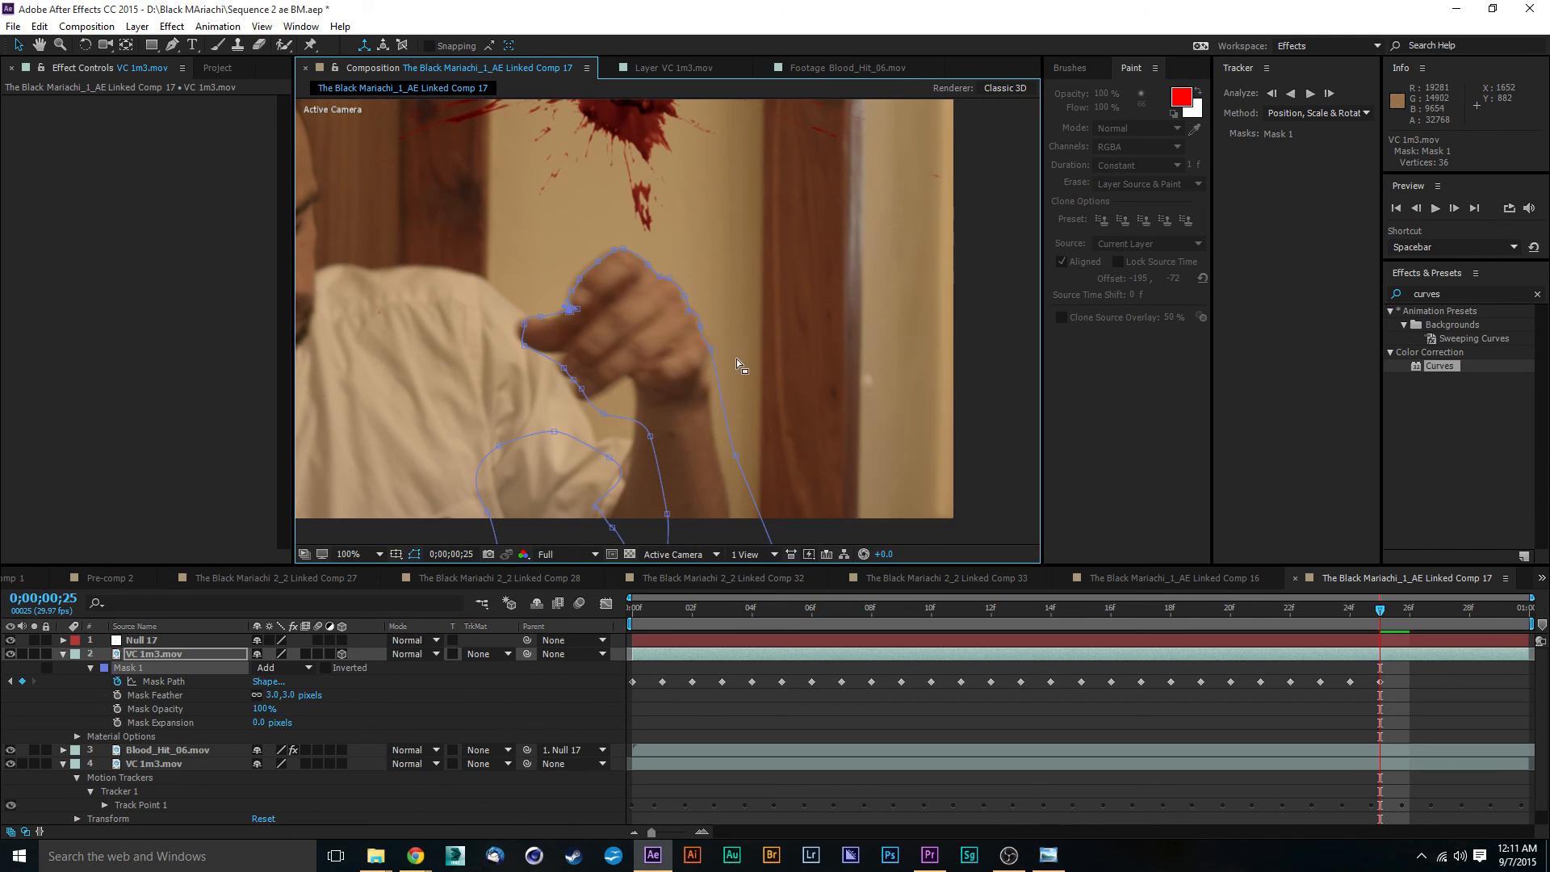
scroll(751, 361, down, 1)
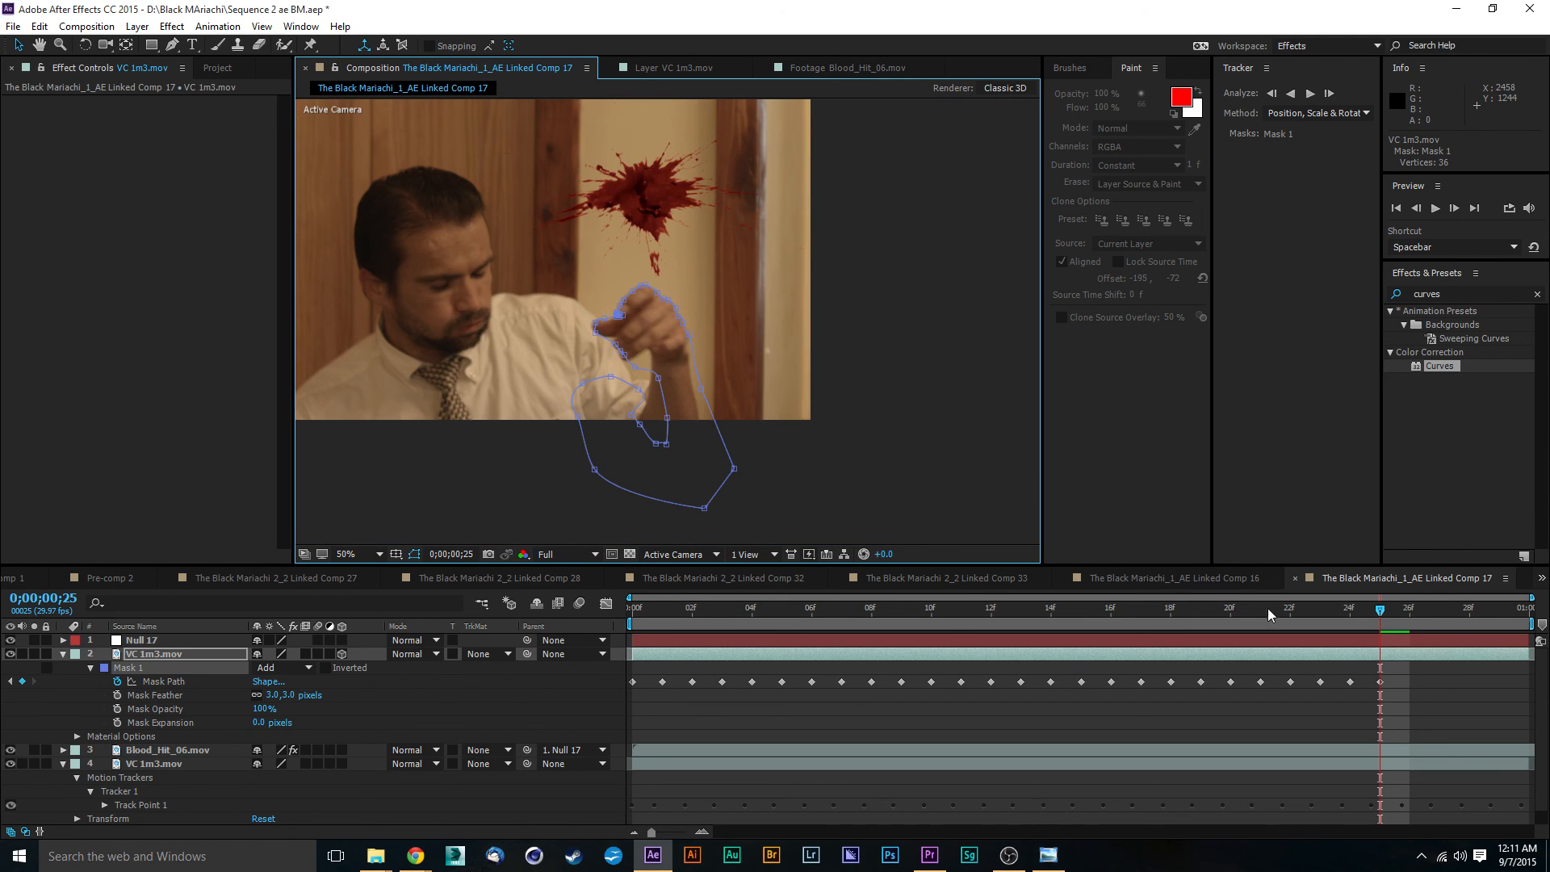
mouse_move(1526, 662)
mouse_down()
mouse_move(1382, 659)
mouse_move(1426, 613)
mouse_move(1544, 640)
mouse_move(1316, 627)
mouse_move(1366, 638)
mouse_move(1118, 651)
mouse_move(1506, 641)
mouse_up()
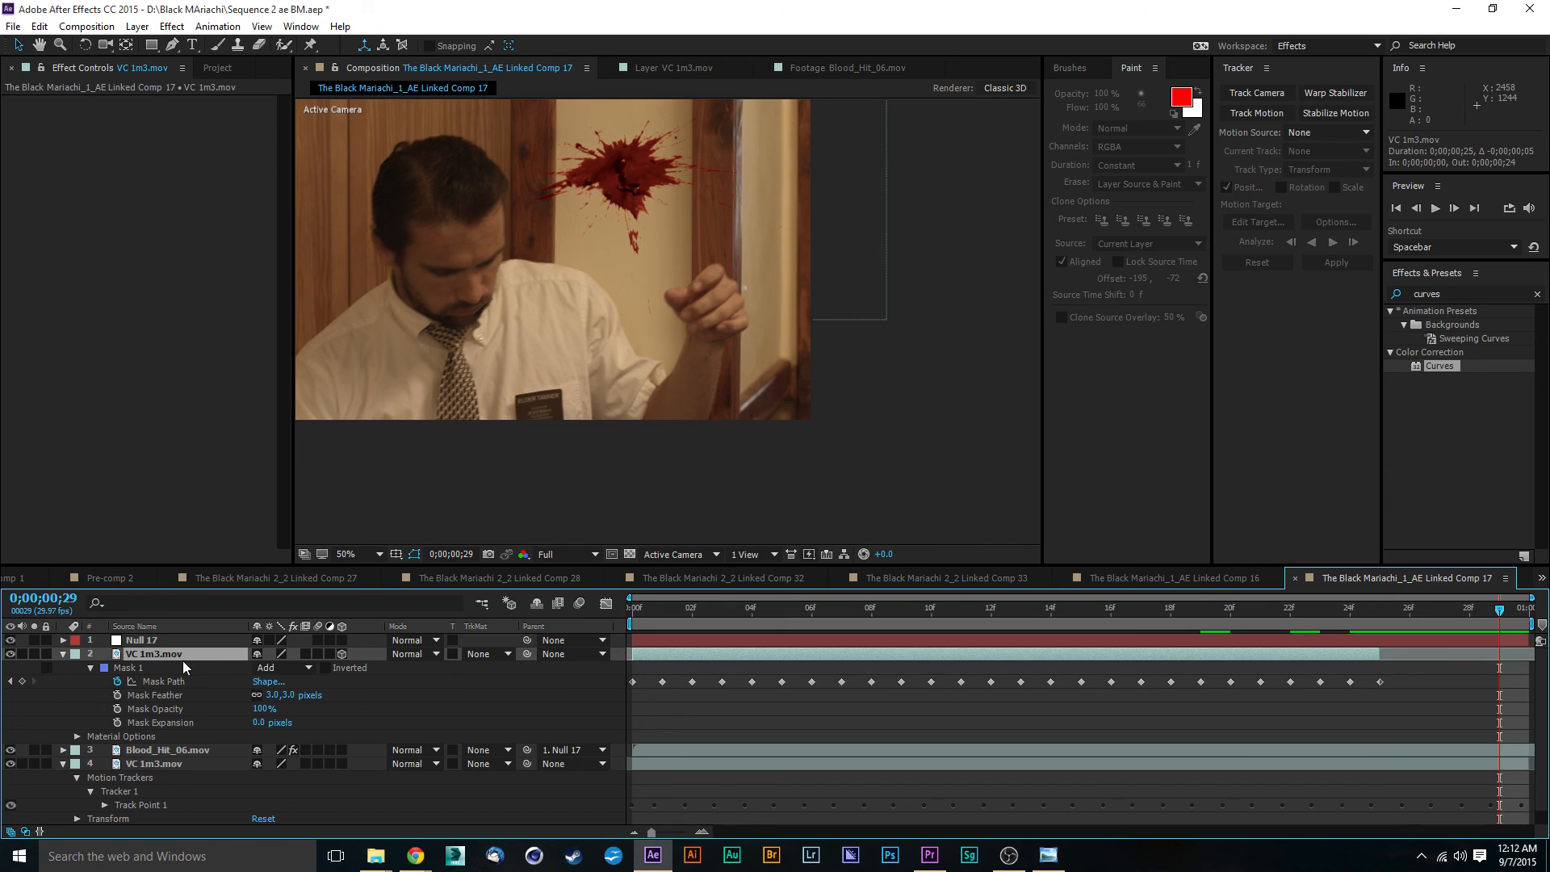
- At frame 0;00;00;29, move the end of Null 17's motion path to position 1236.8, 74.2
click(155, 642)
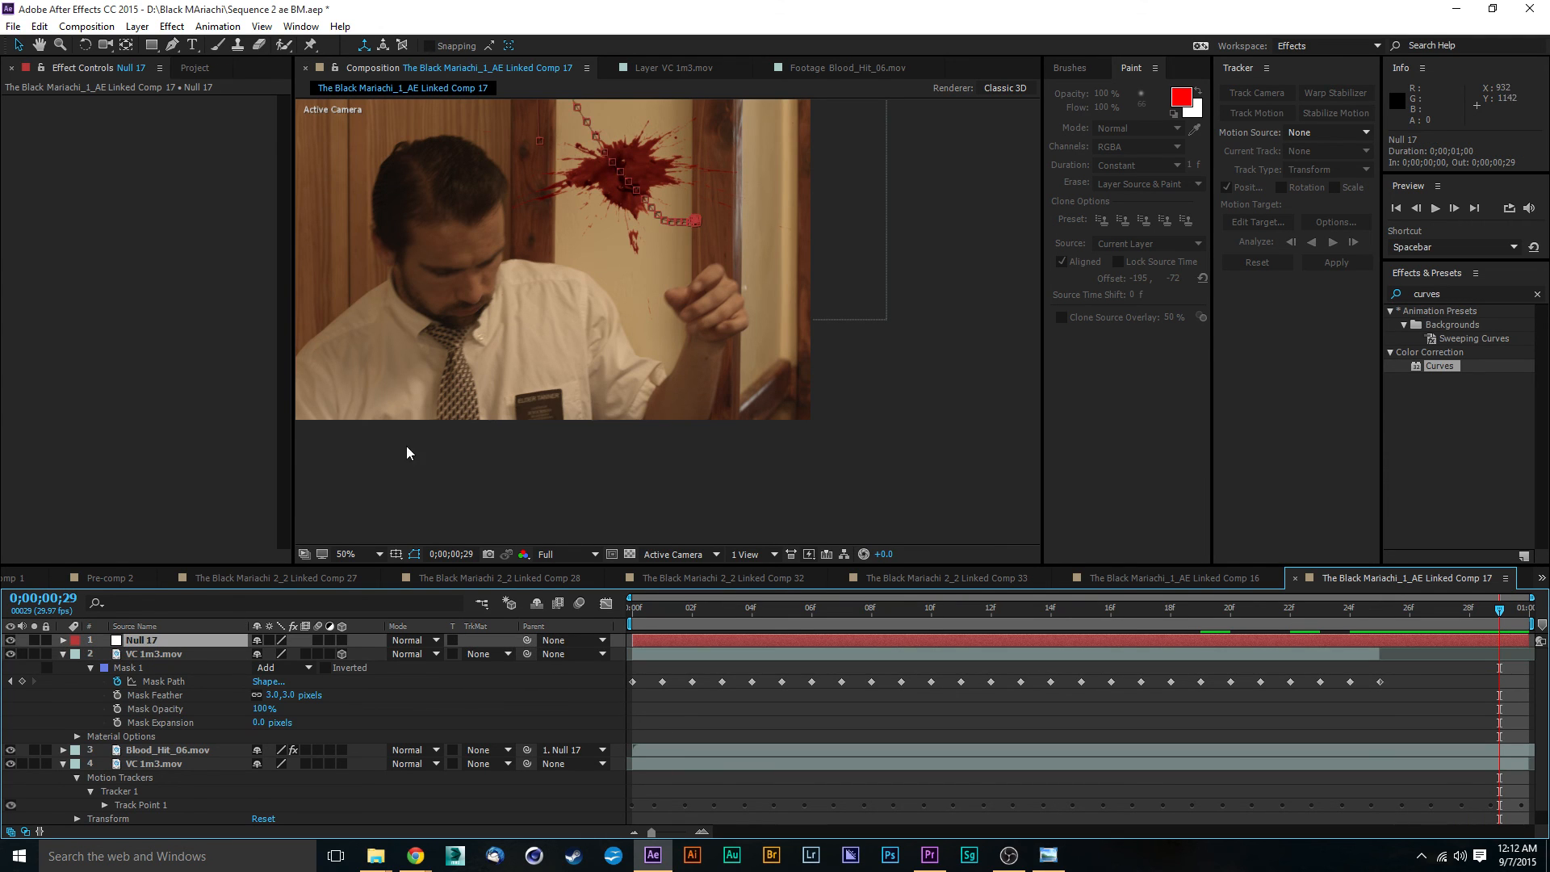
drag(547, 257, 573, 406)
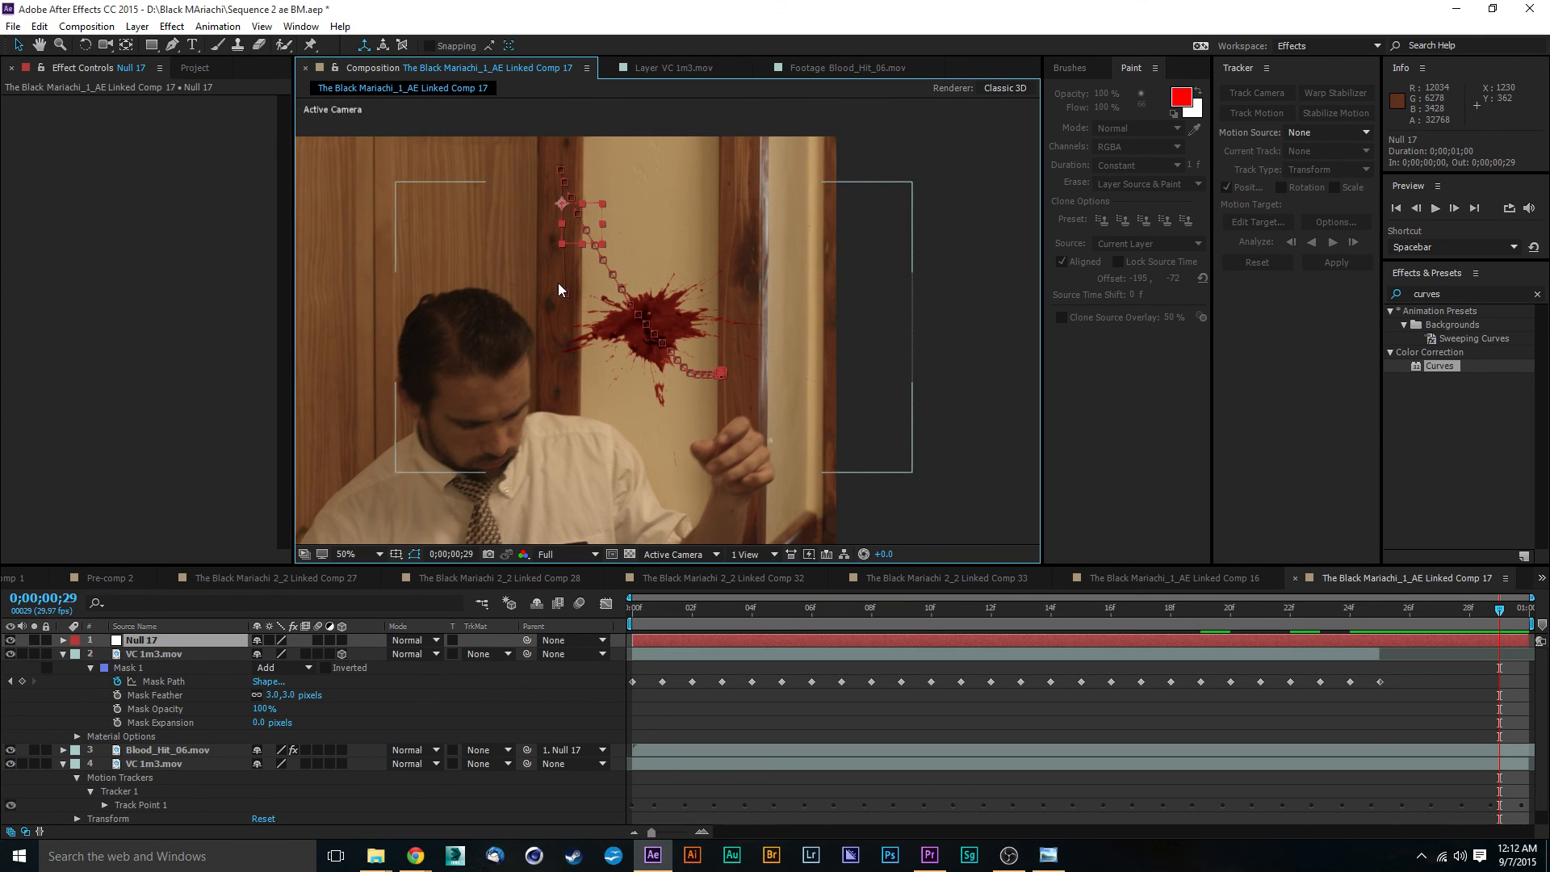
scroll(559, 282, up, 2)
drag(563, 279, 642, 413)
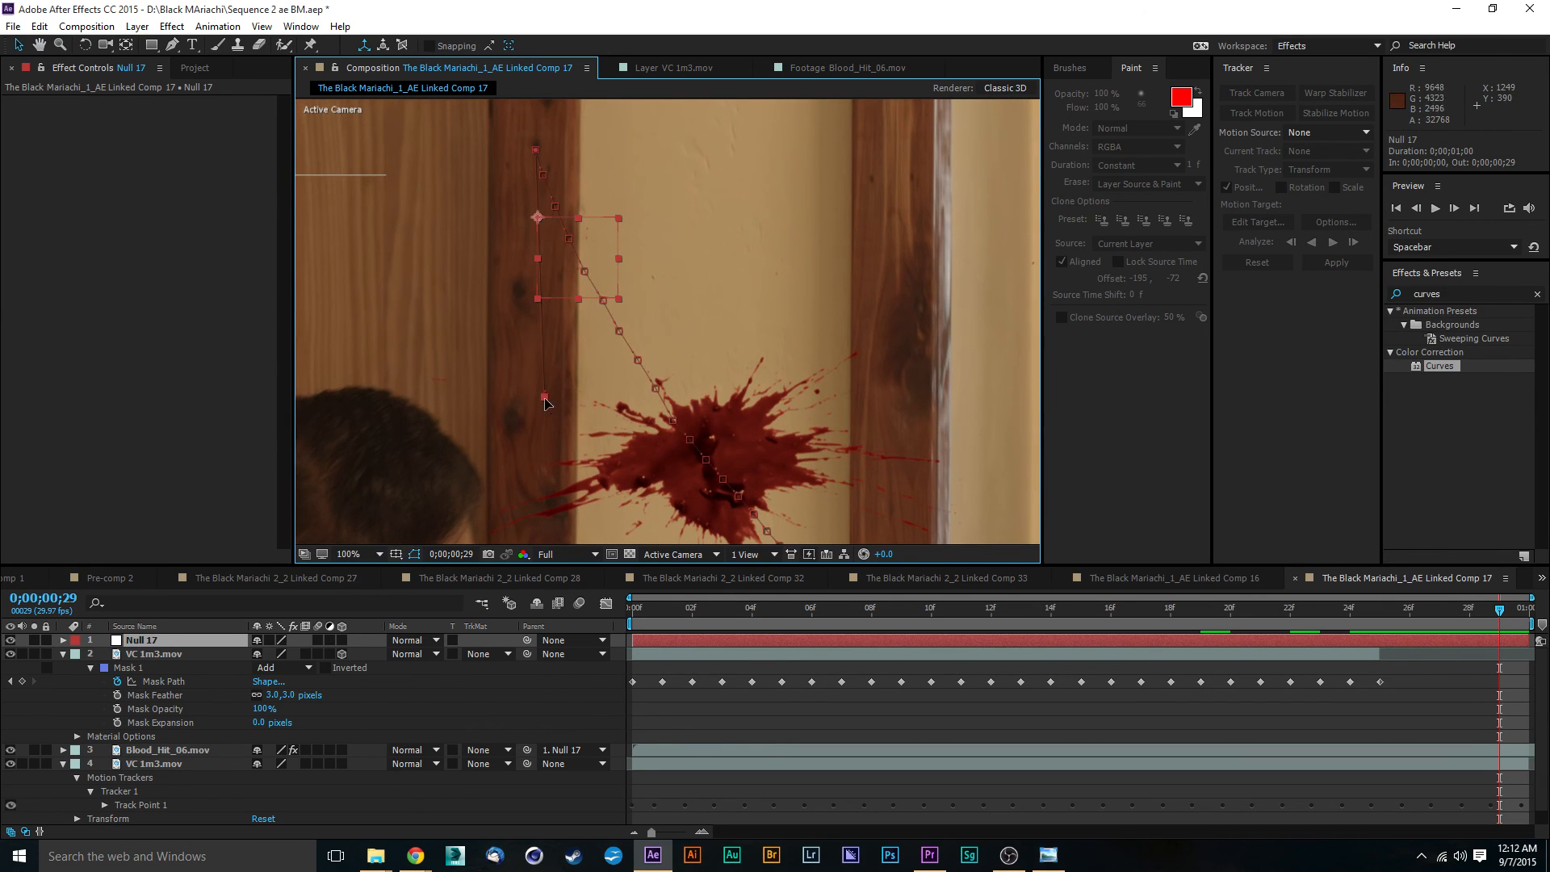
key(Return)
drag(545, 402, 535, 149)
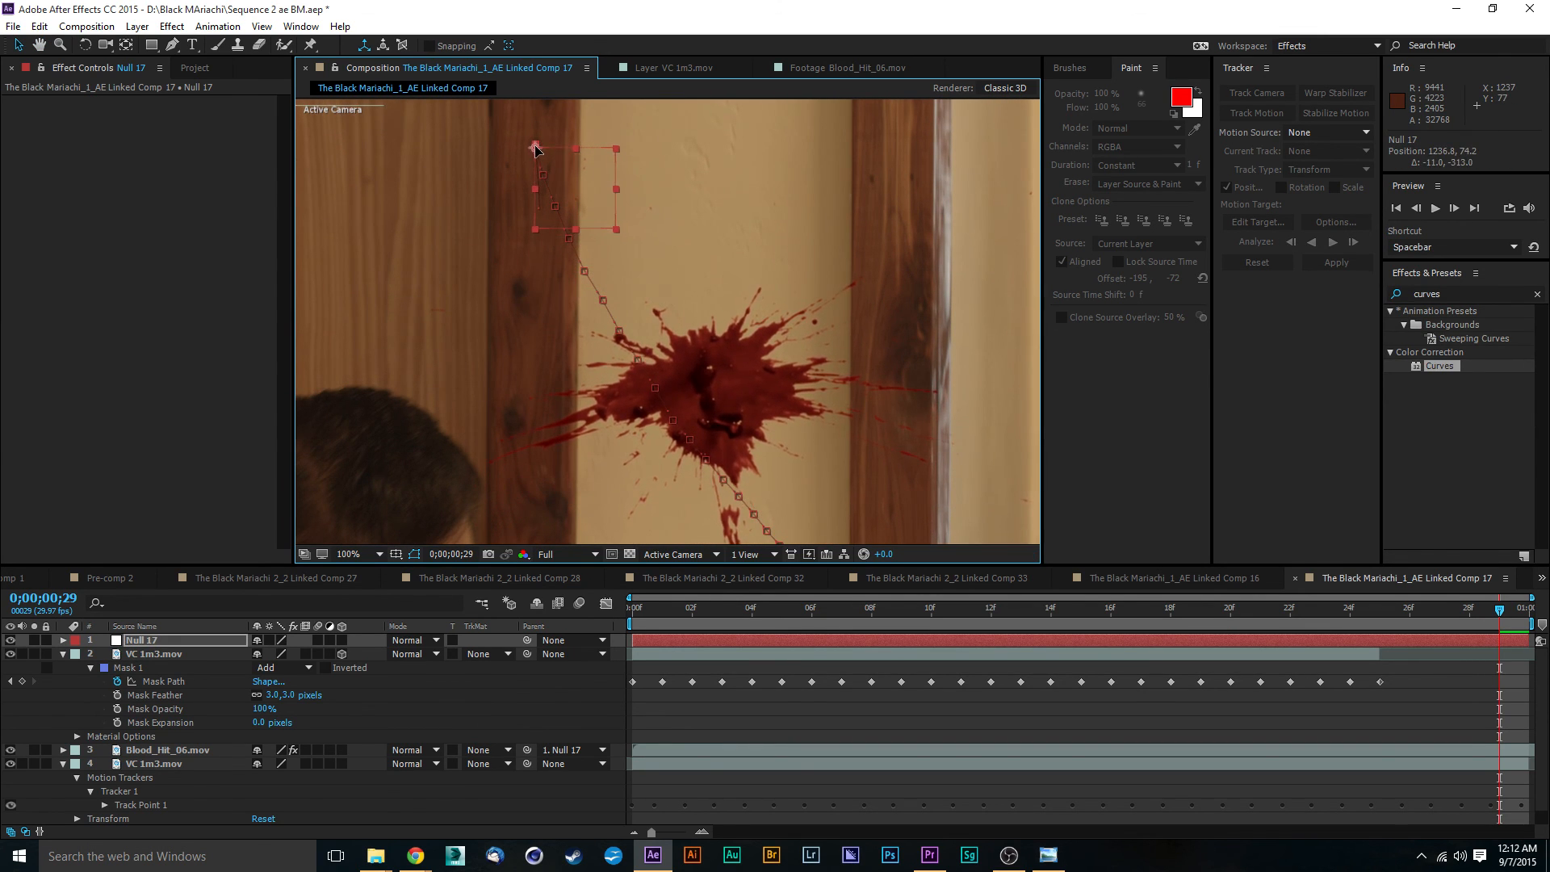
- Play the composition from its first frame to check the blood hit's tracking and the arm mask
scroll(619, 300, down, 2)
drag(1377, 612, 615, 619)
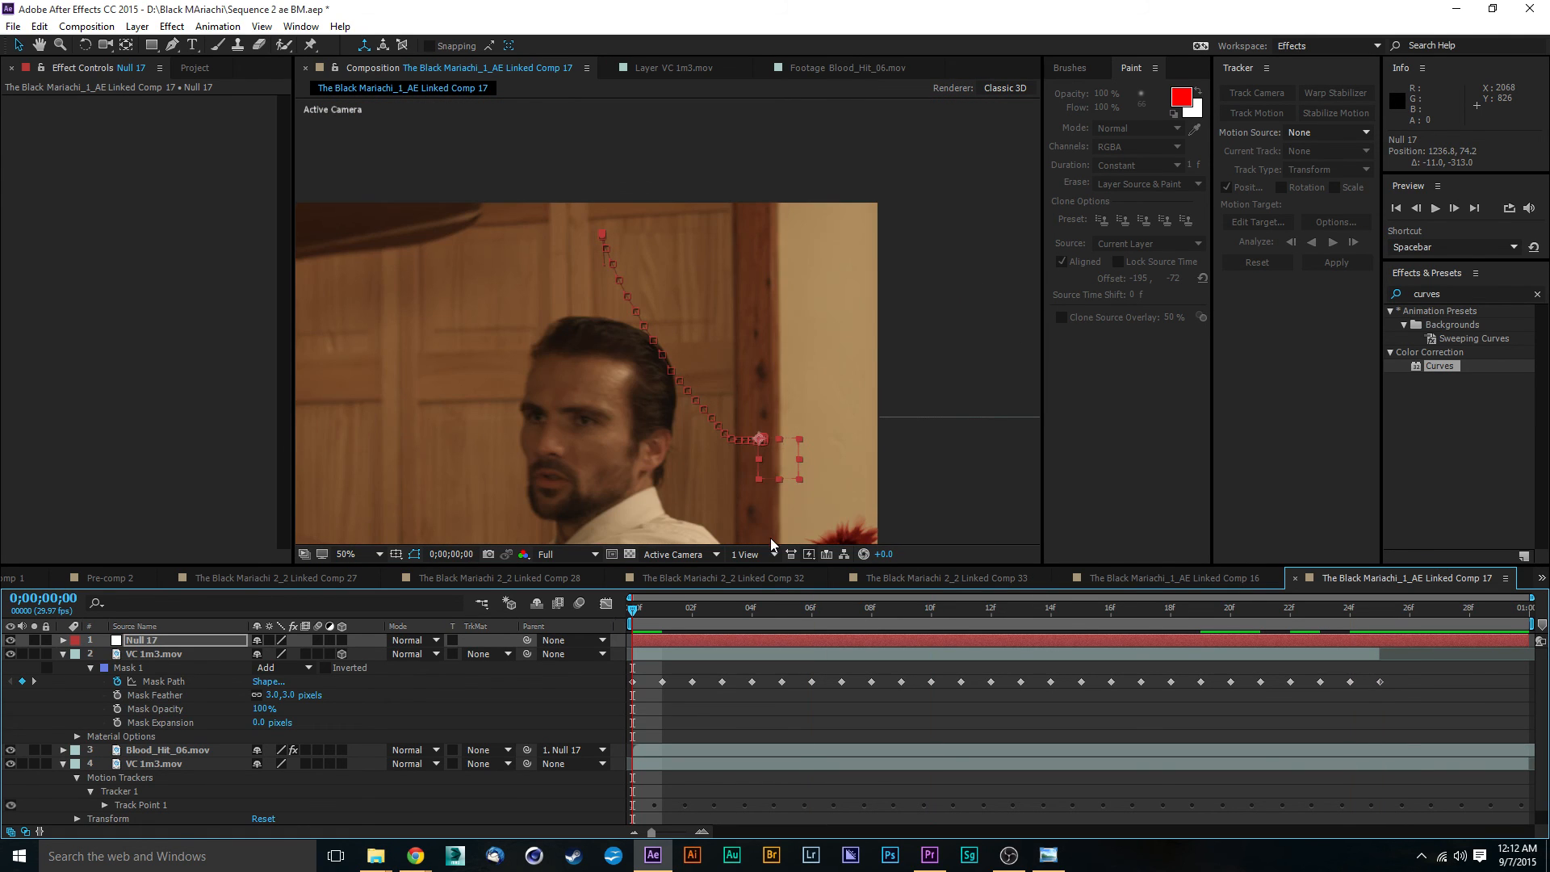
click(914, 382)
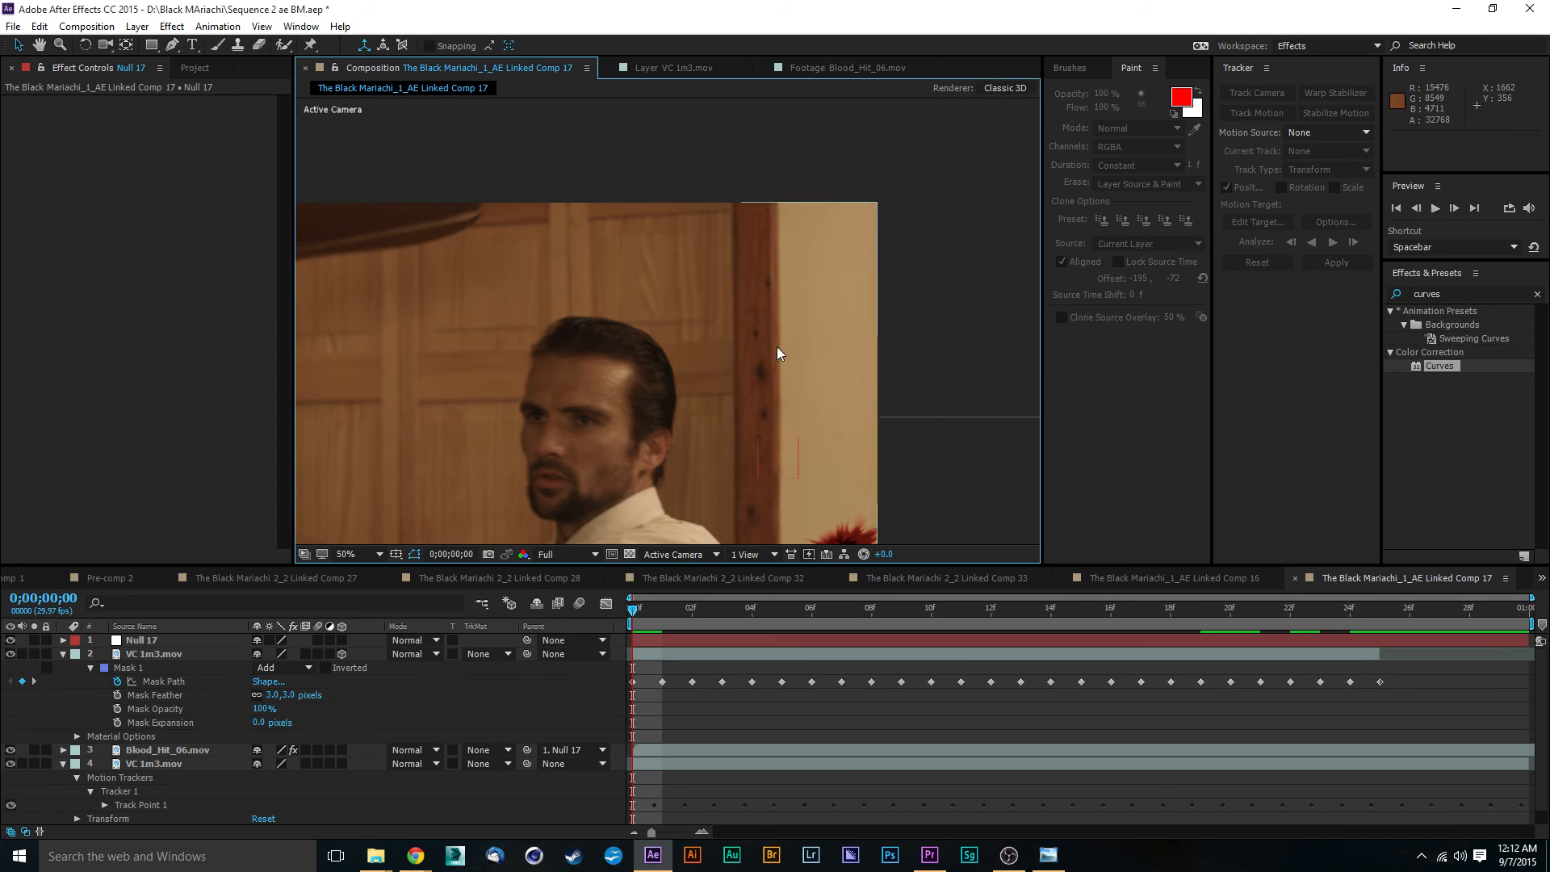
scroll(772, 346, down, 2)
drag(717, 369, 824, 321)
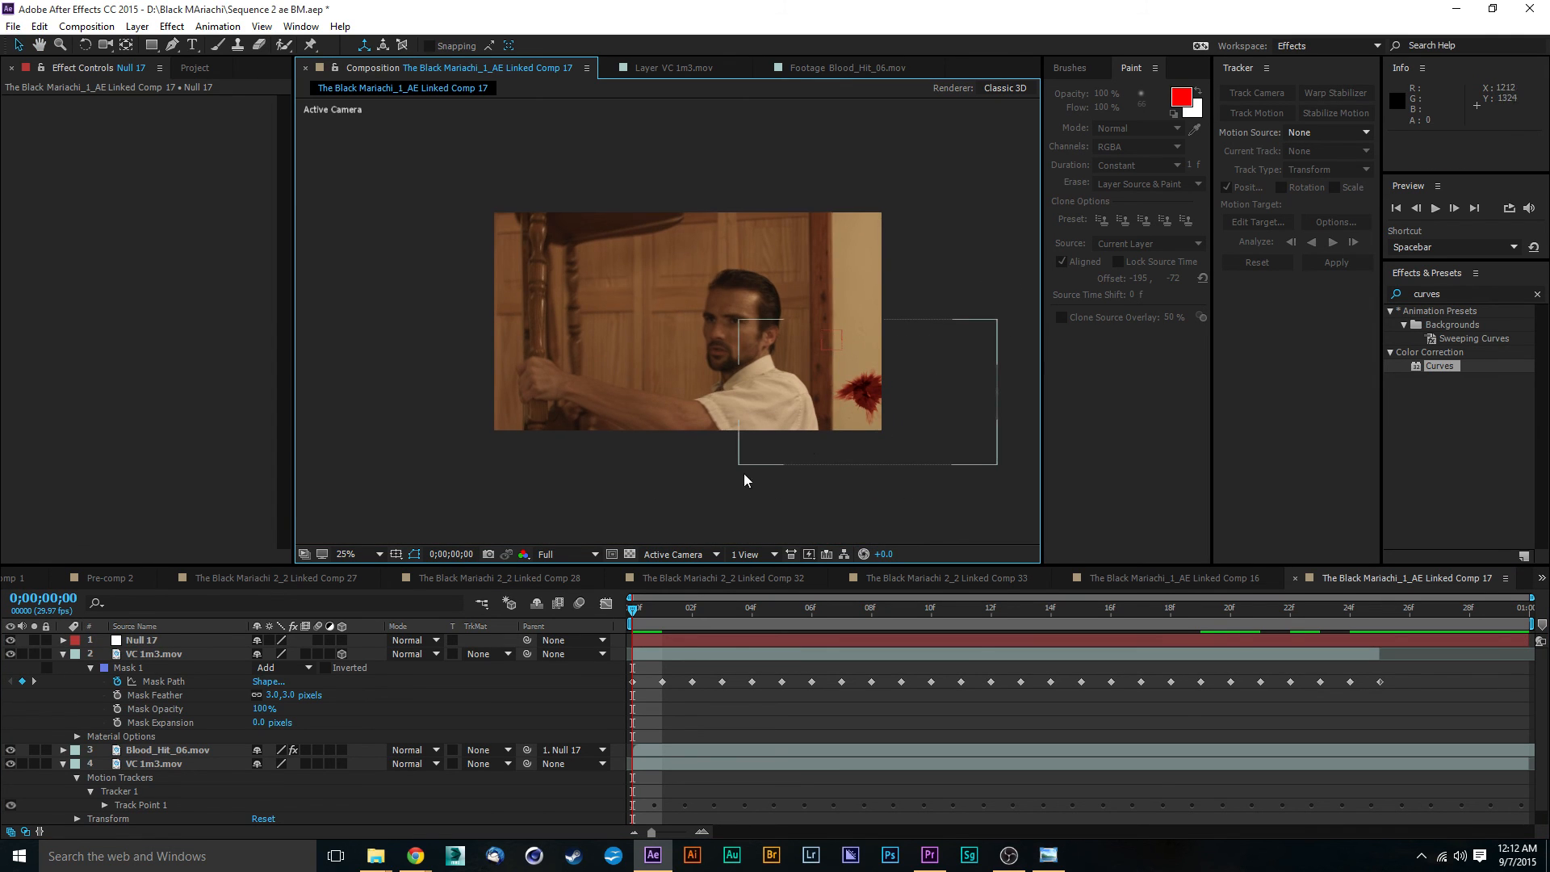
key(space)
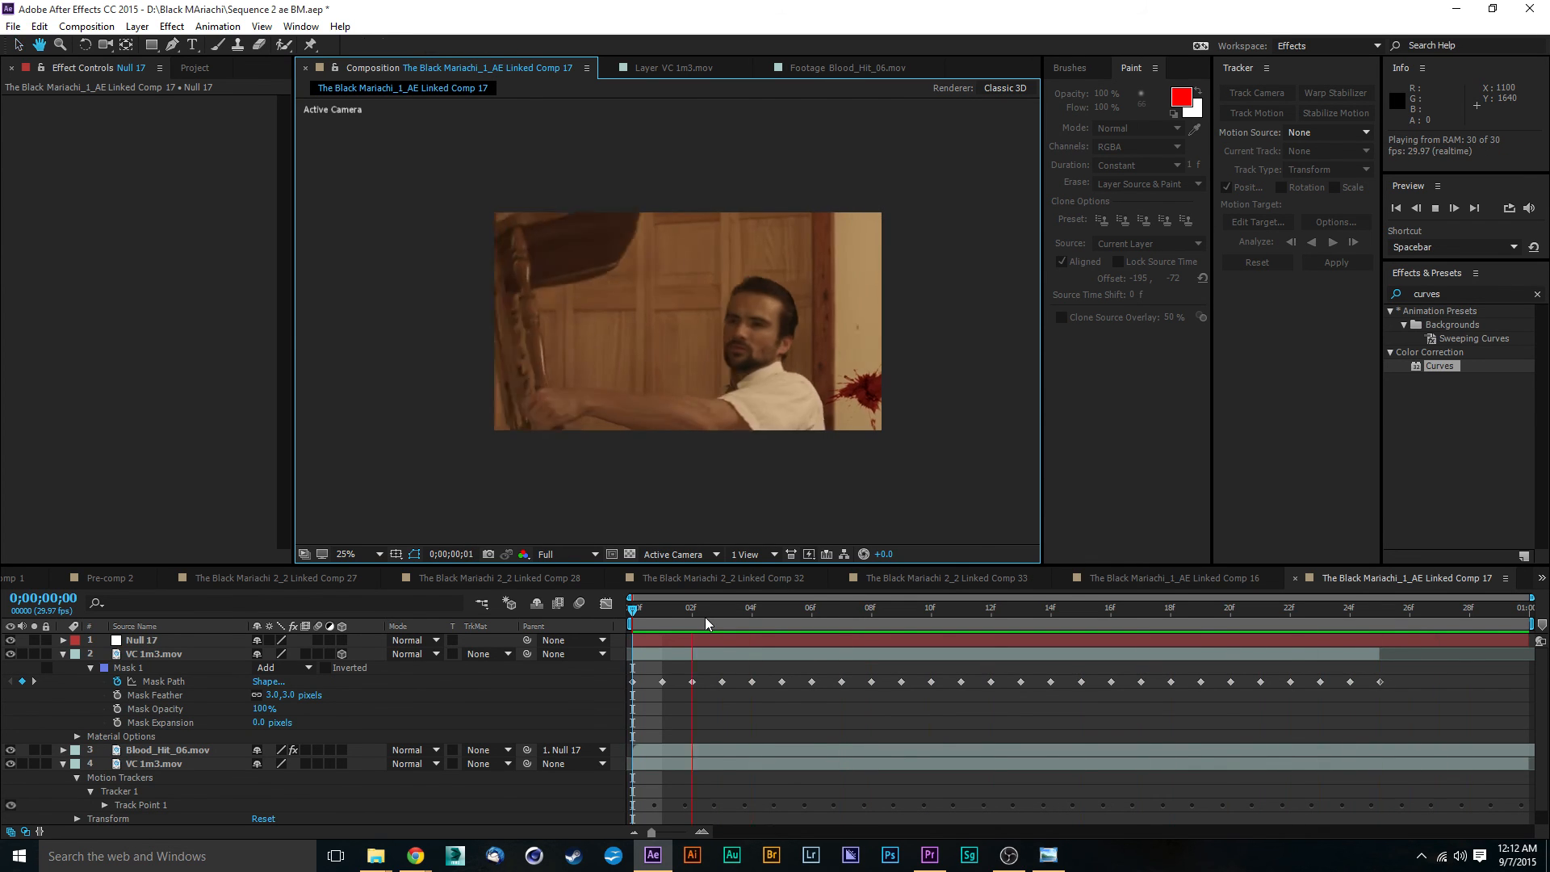
key(space)
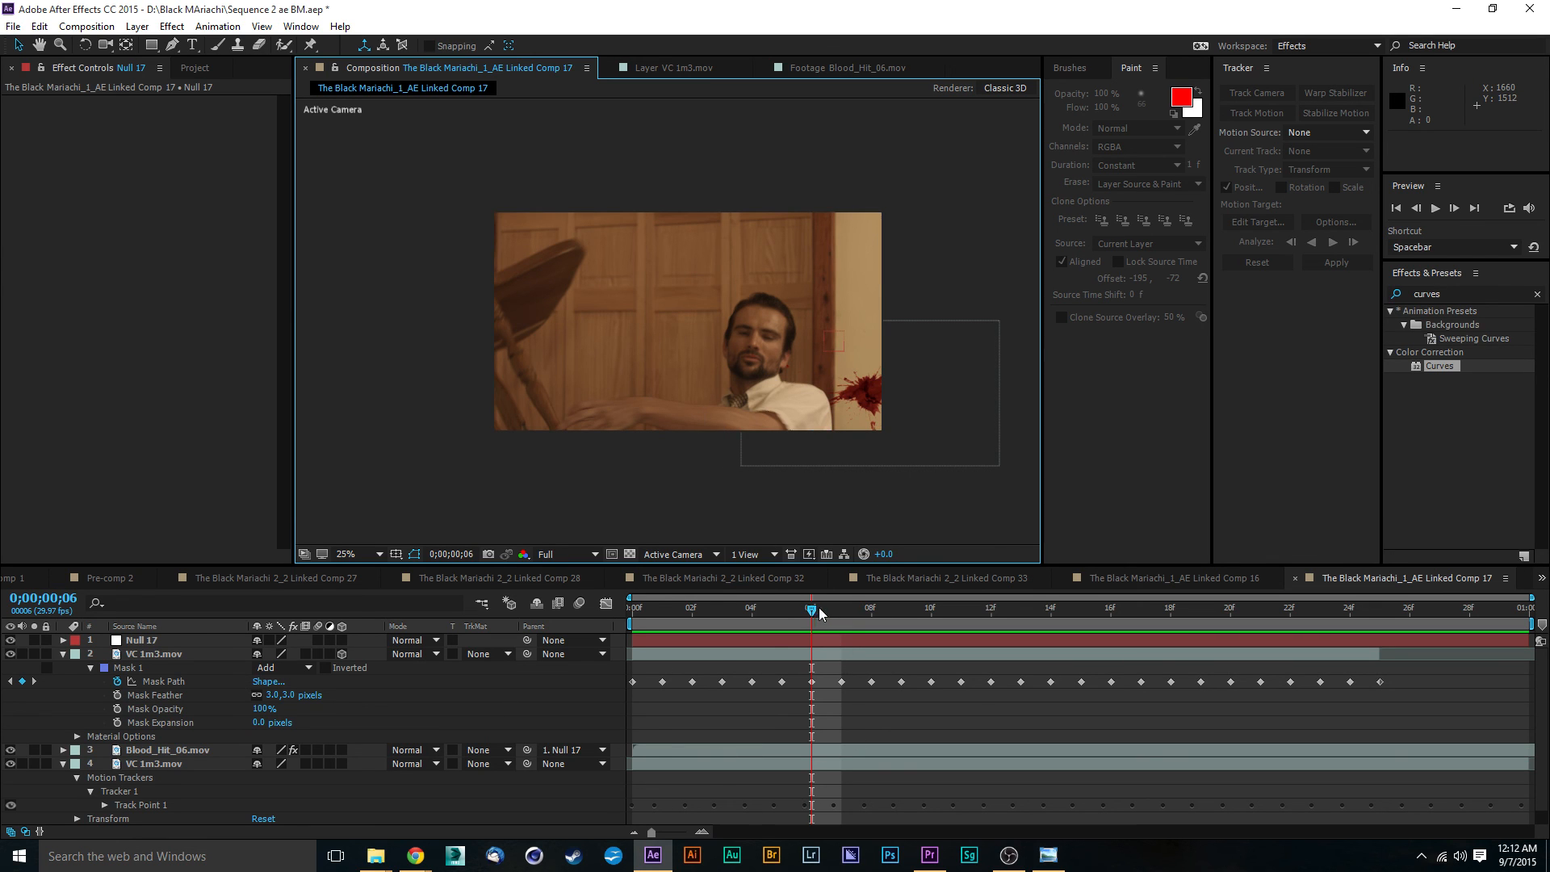
- Try a Mask Feather of 40 pixels on Mask 1 while viewing frame 0;00;00;16
drag(820, 612, 1111, 611)
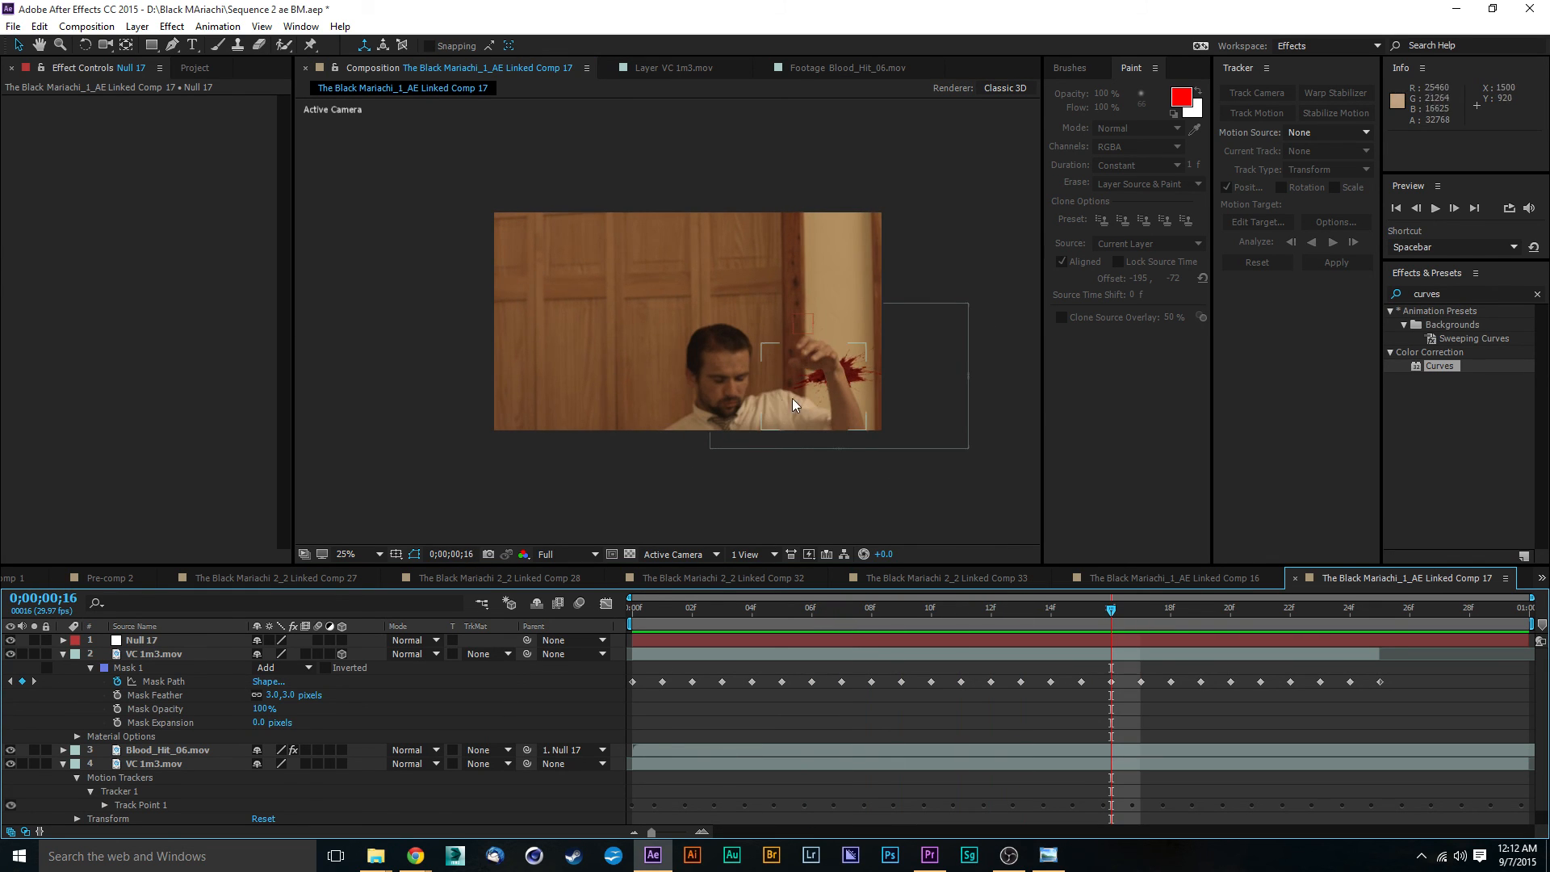
scroll(792, 399, up, 2)
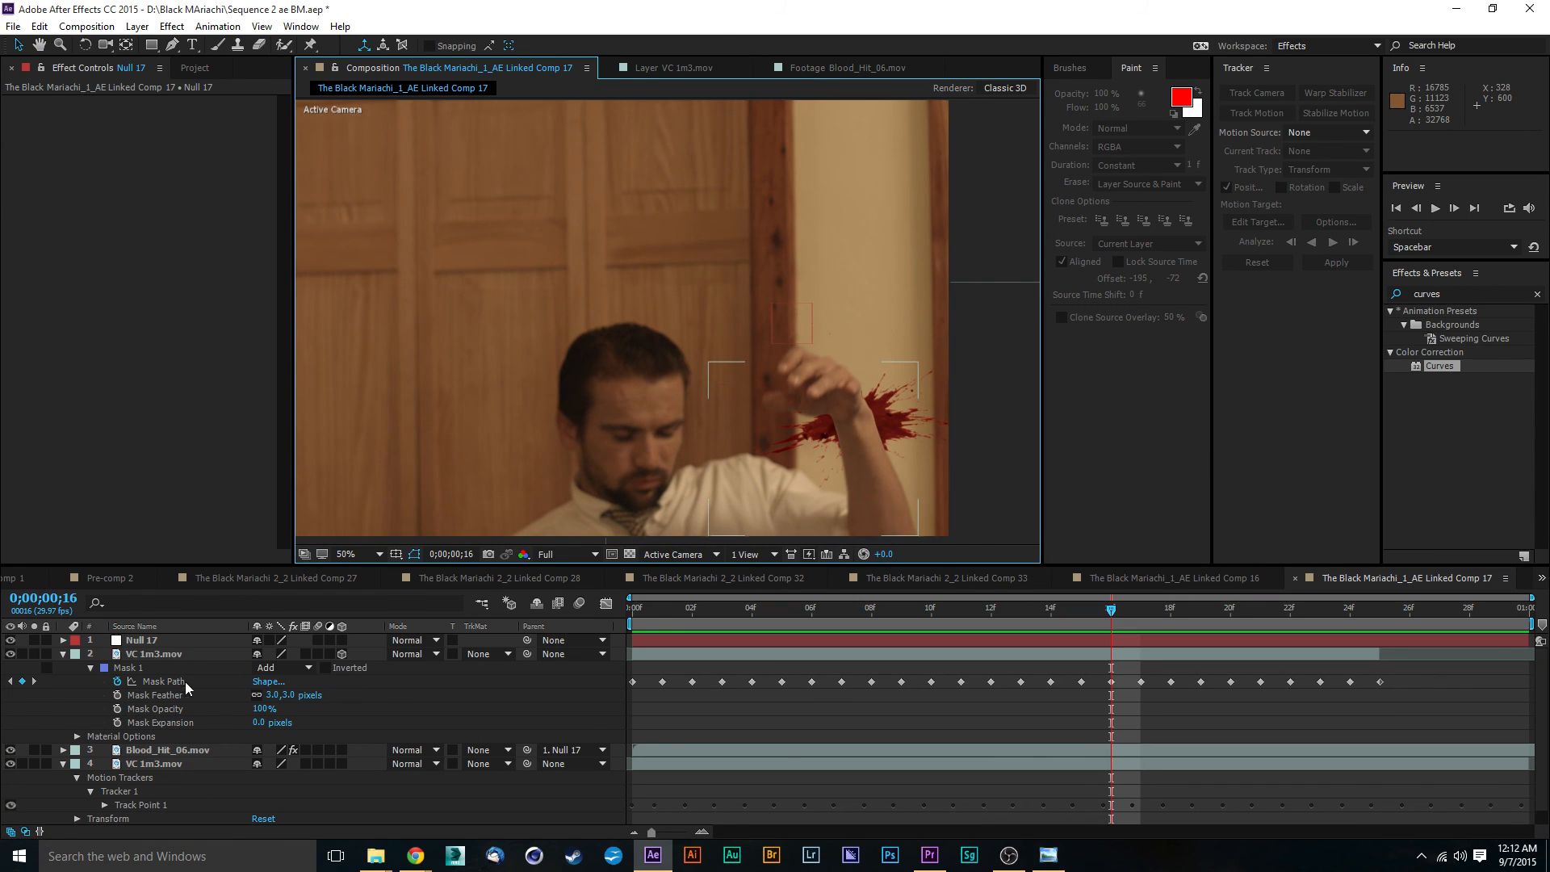
click(157, 654)
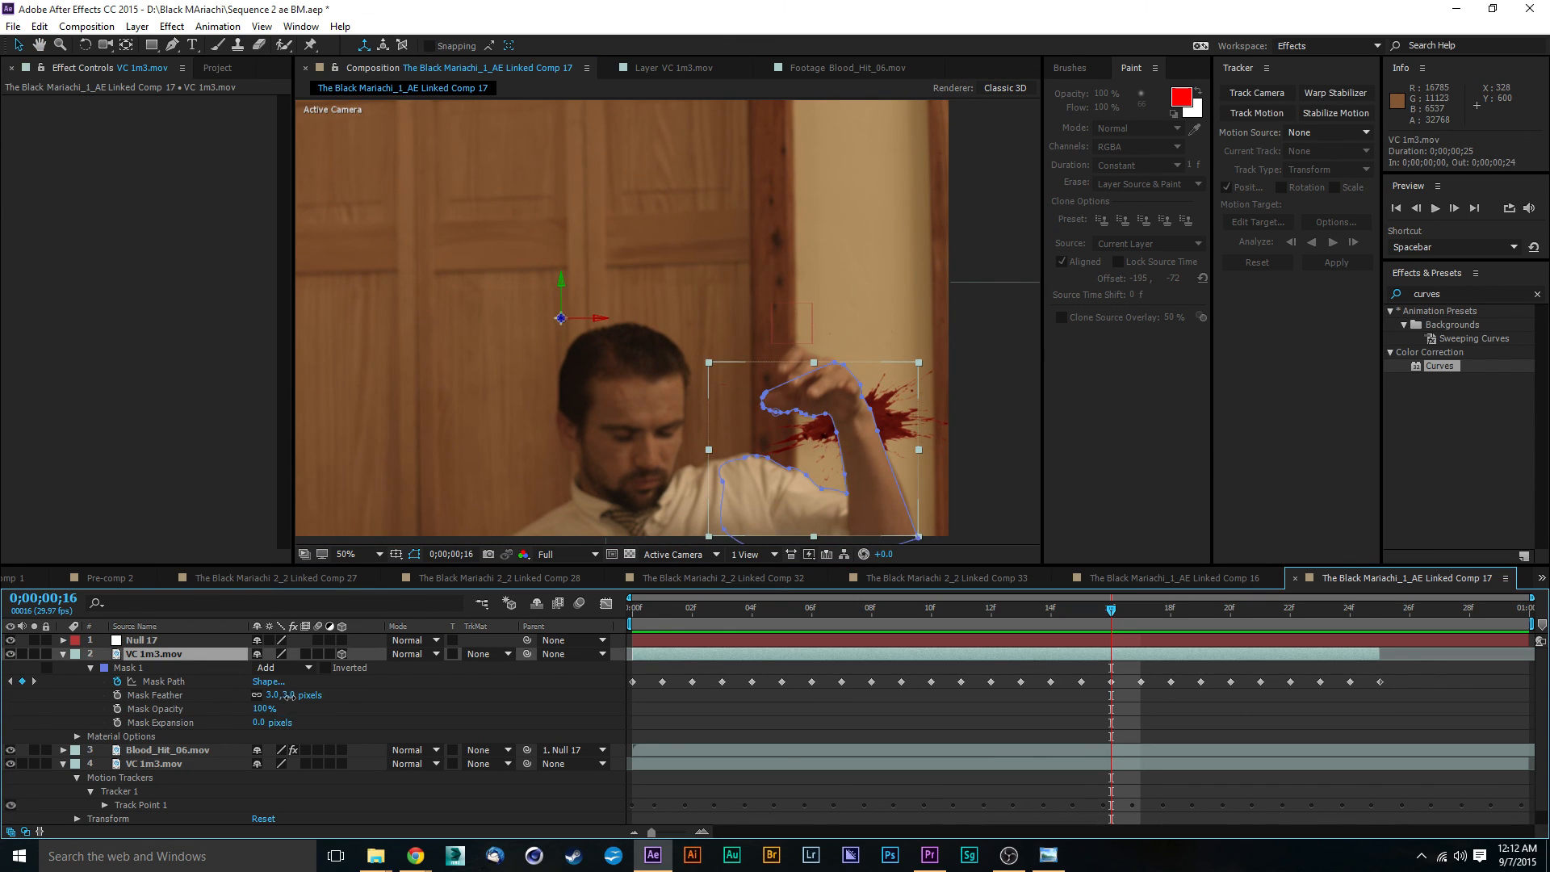
drag(288, 695, 318, 696)
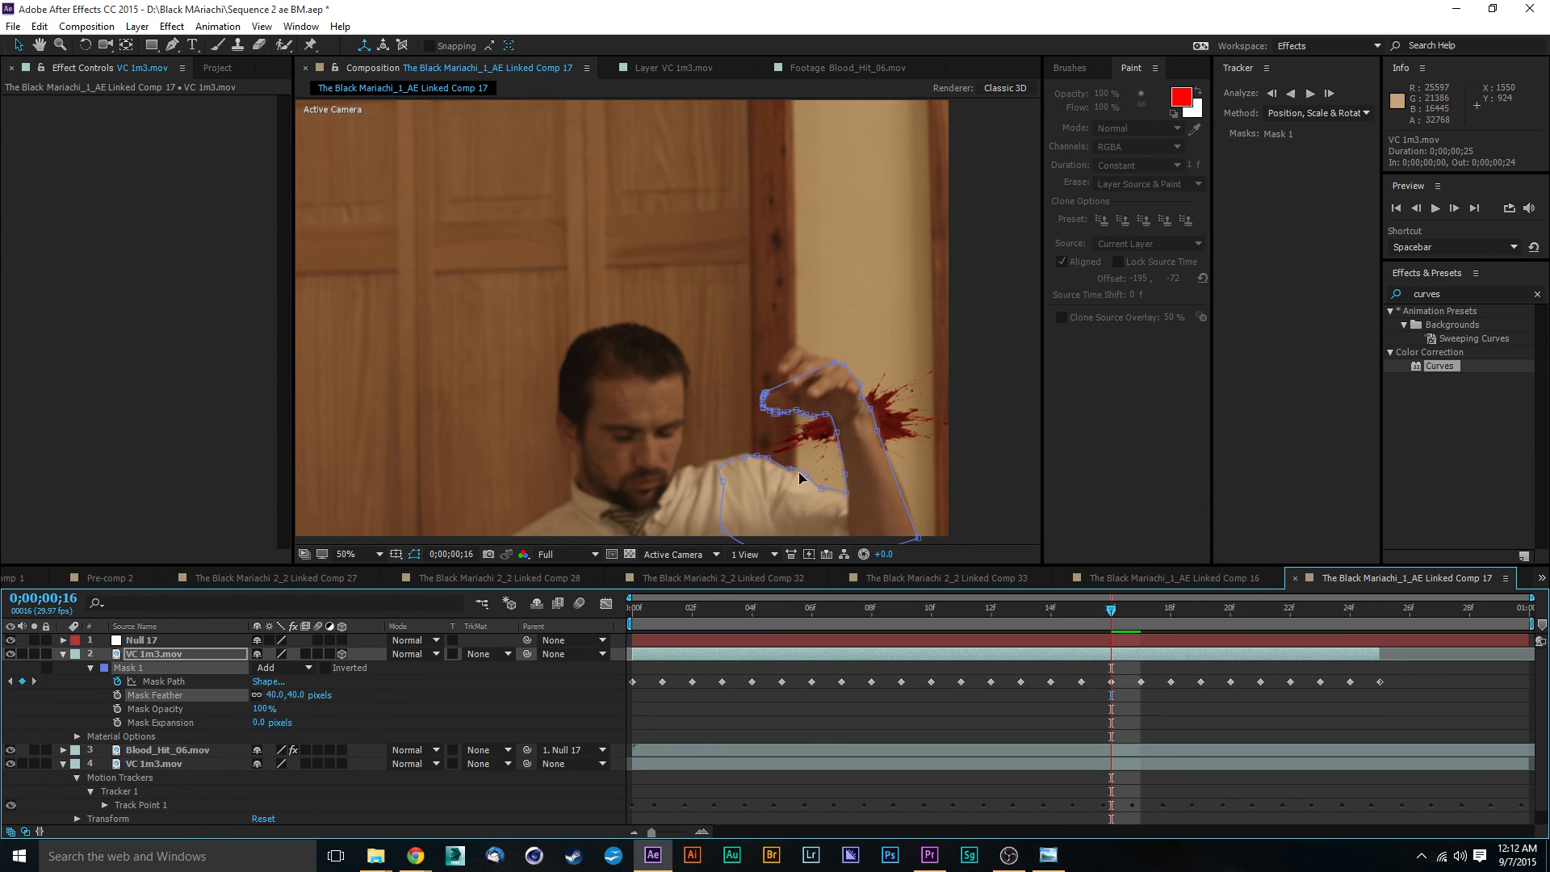
double_click(1008, 429)
click(387, 68)
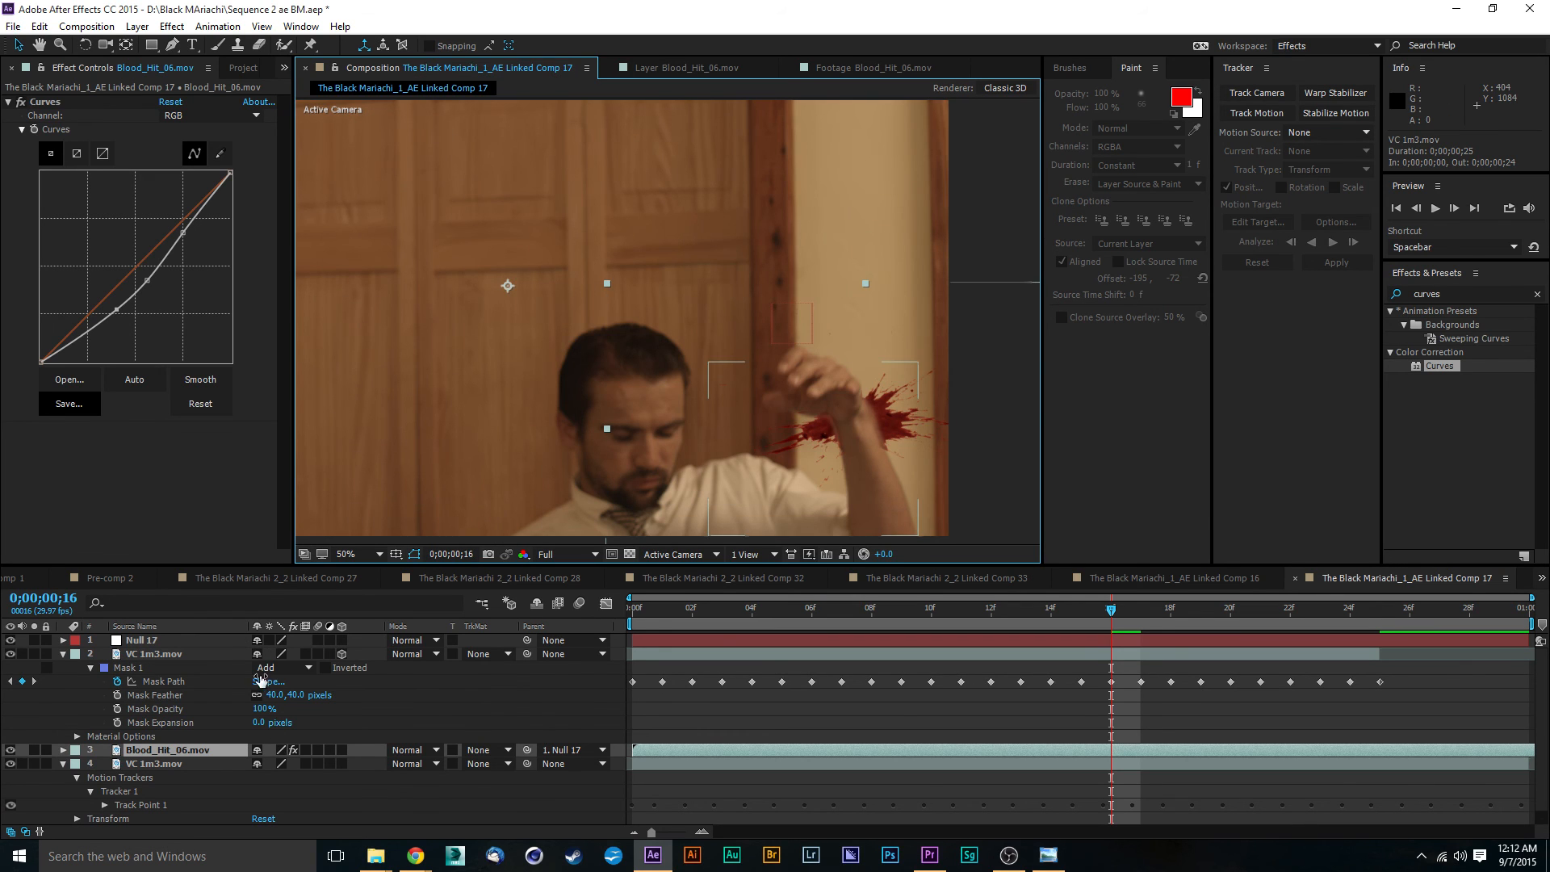
- Set Mask 1's Mask Feather to 25 pixels and its Mask Expansion to -6 pixels
drag(272, 696, 258, 694)
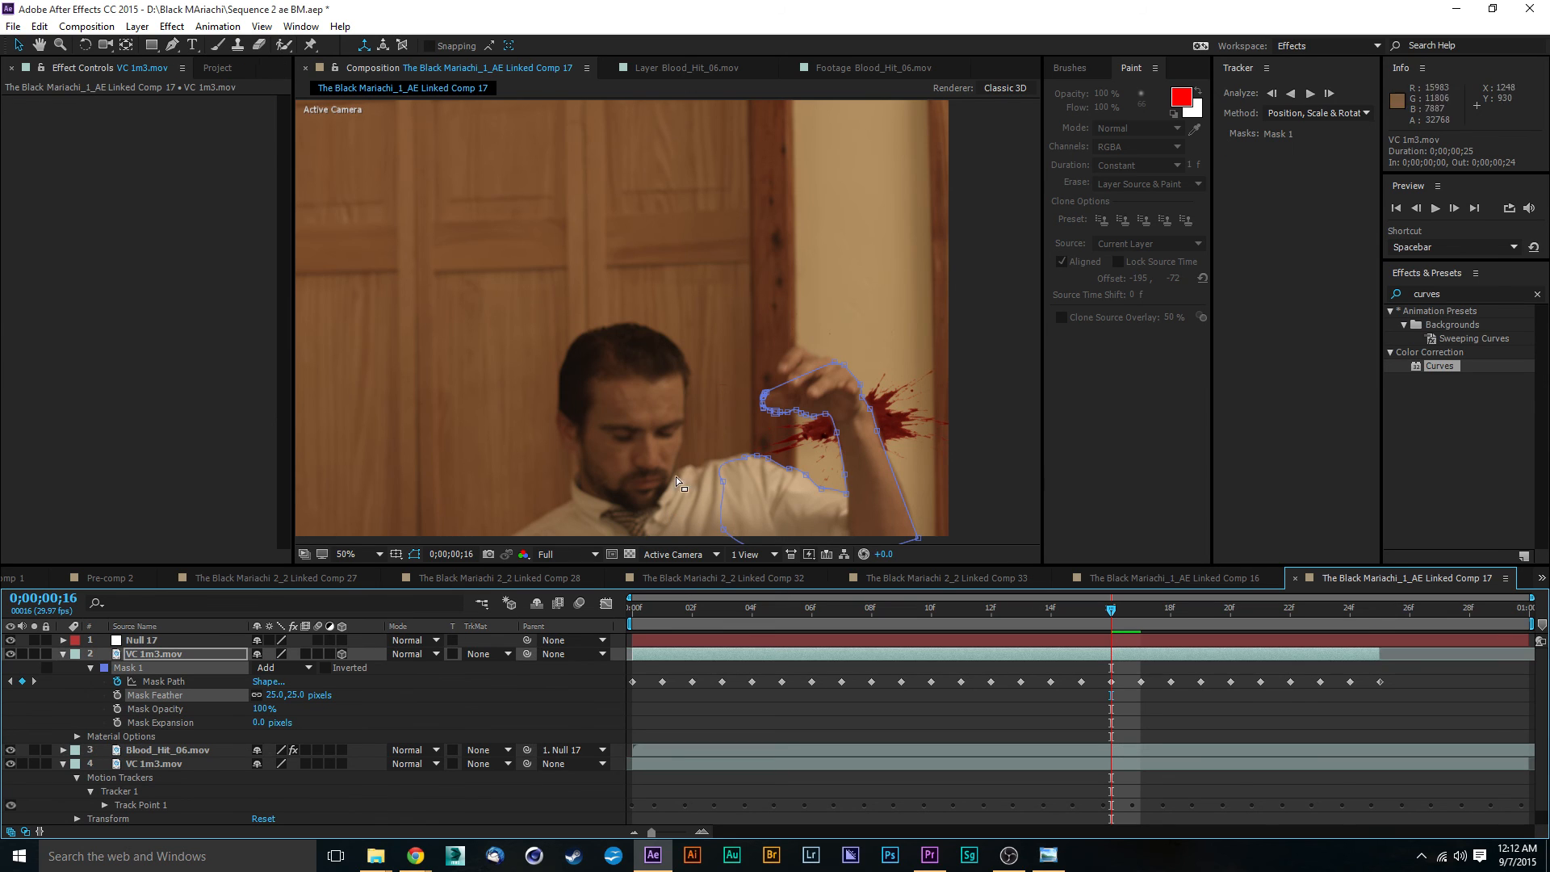
click(984, 465)
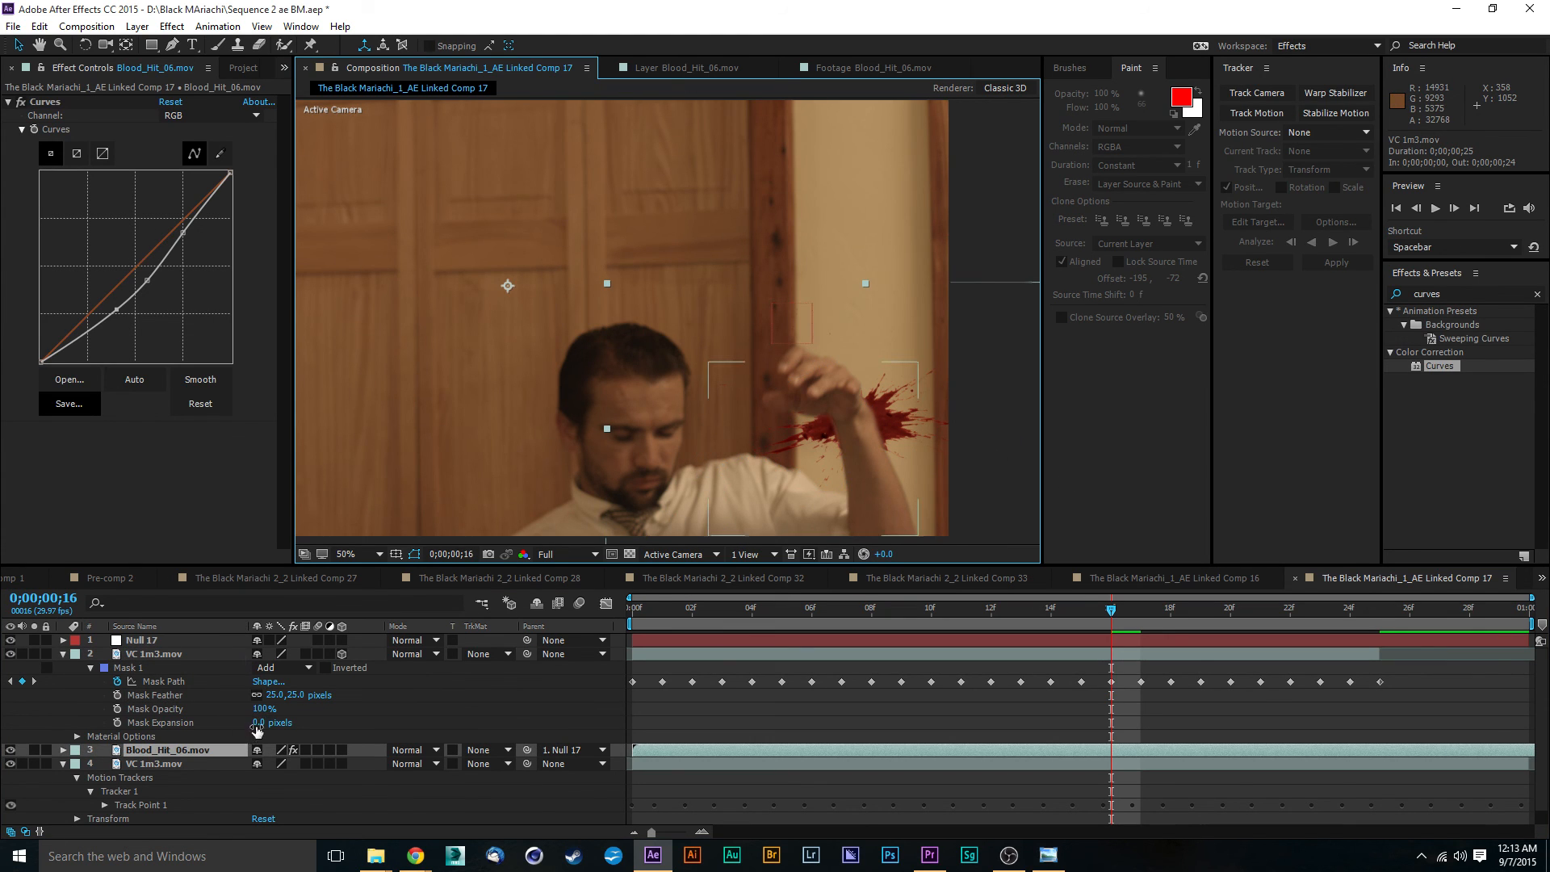
drag(253, 723, 244, 723)
double_click(985, 436)
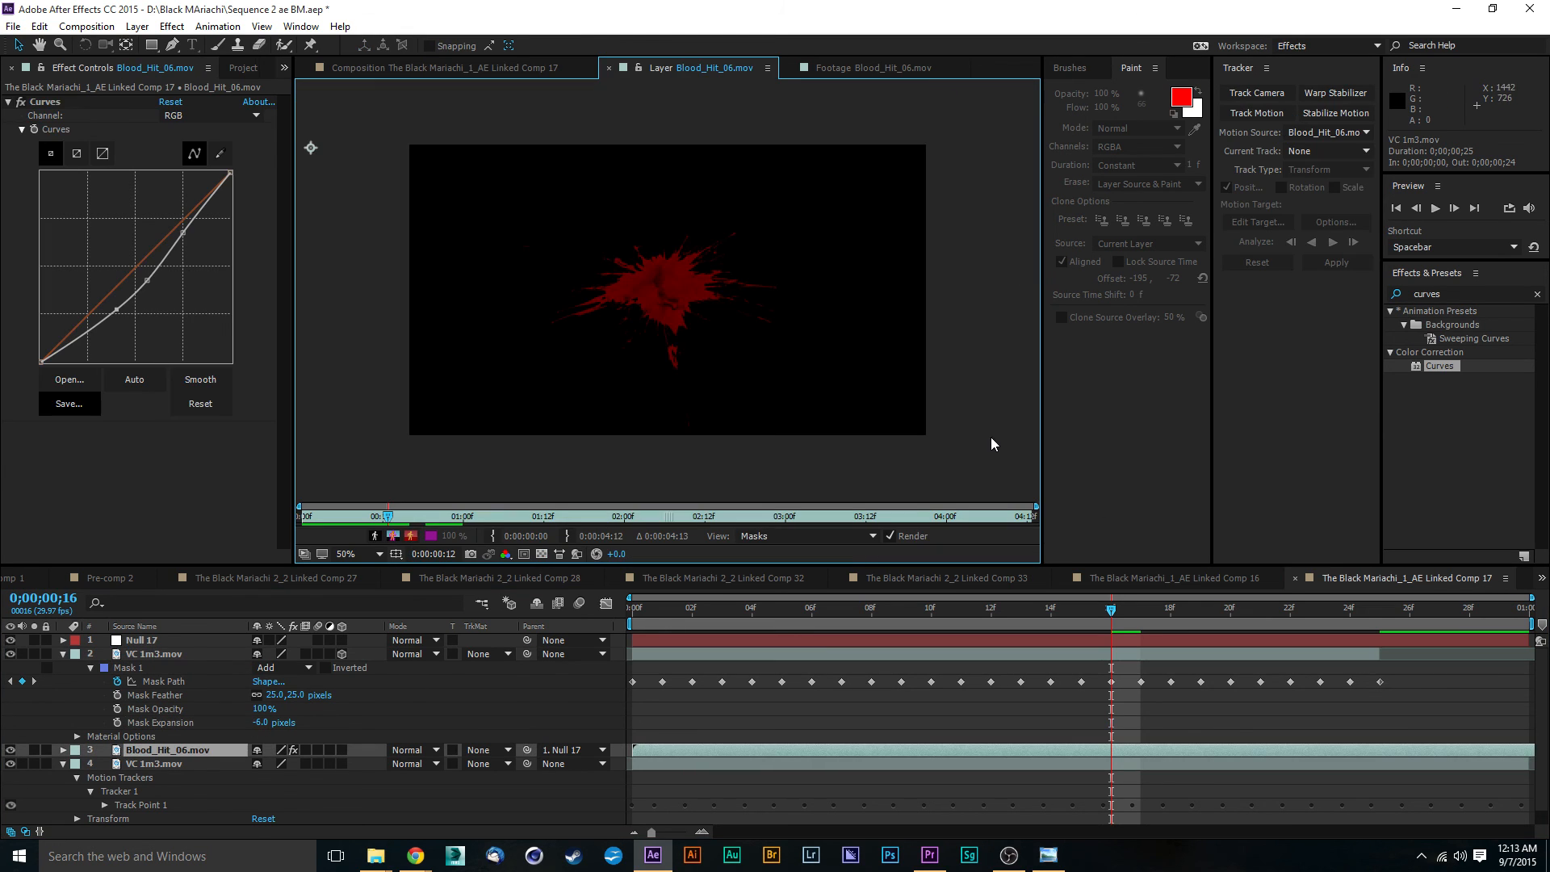
click(419, 67)
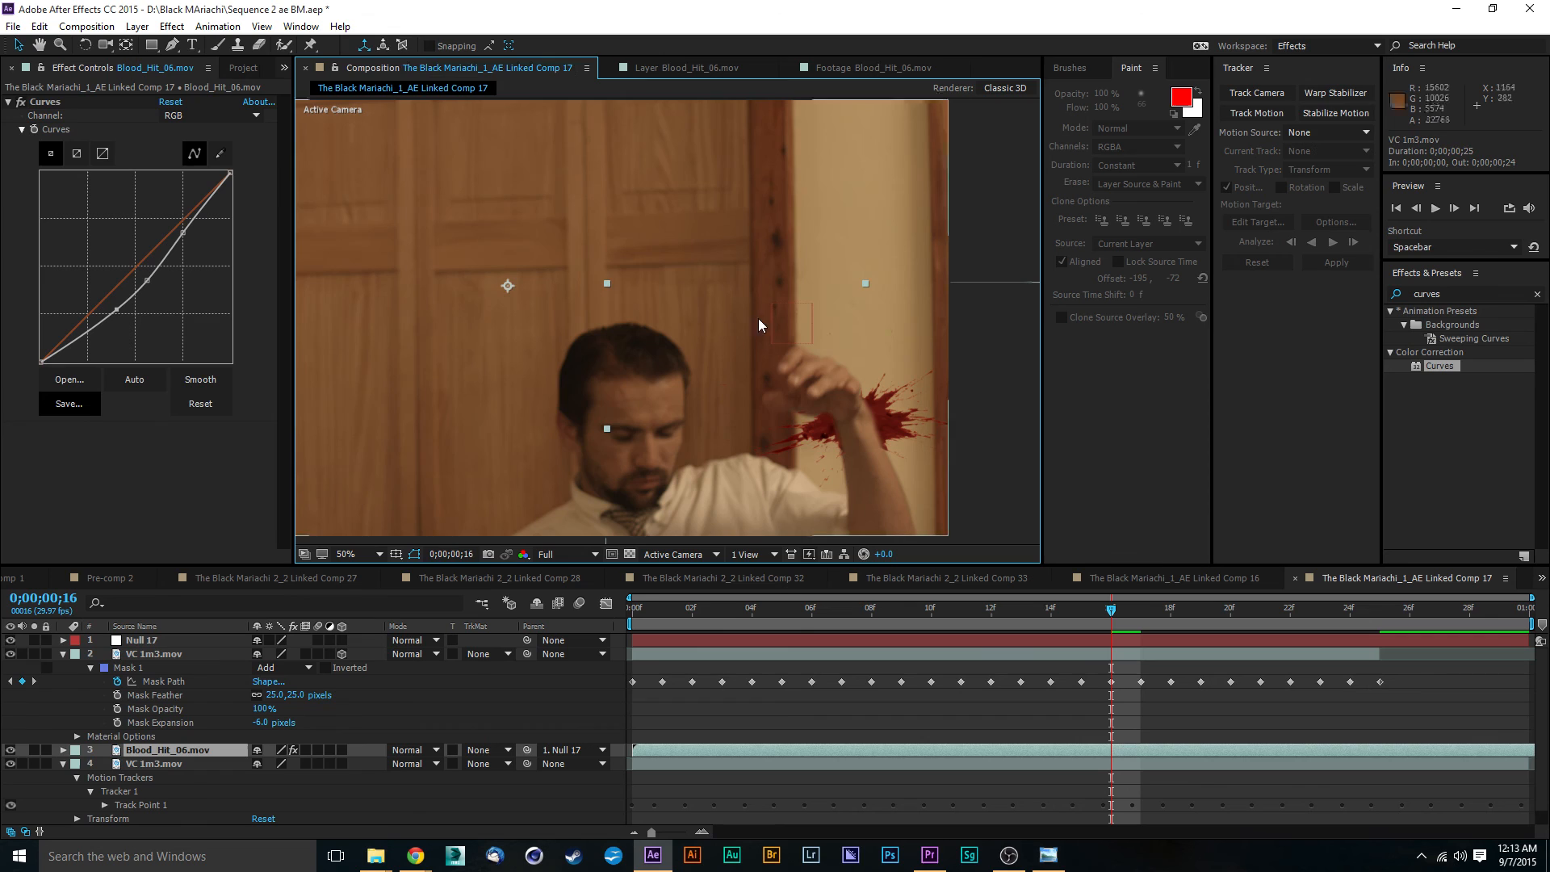
click(1002, 194)
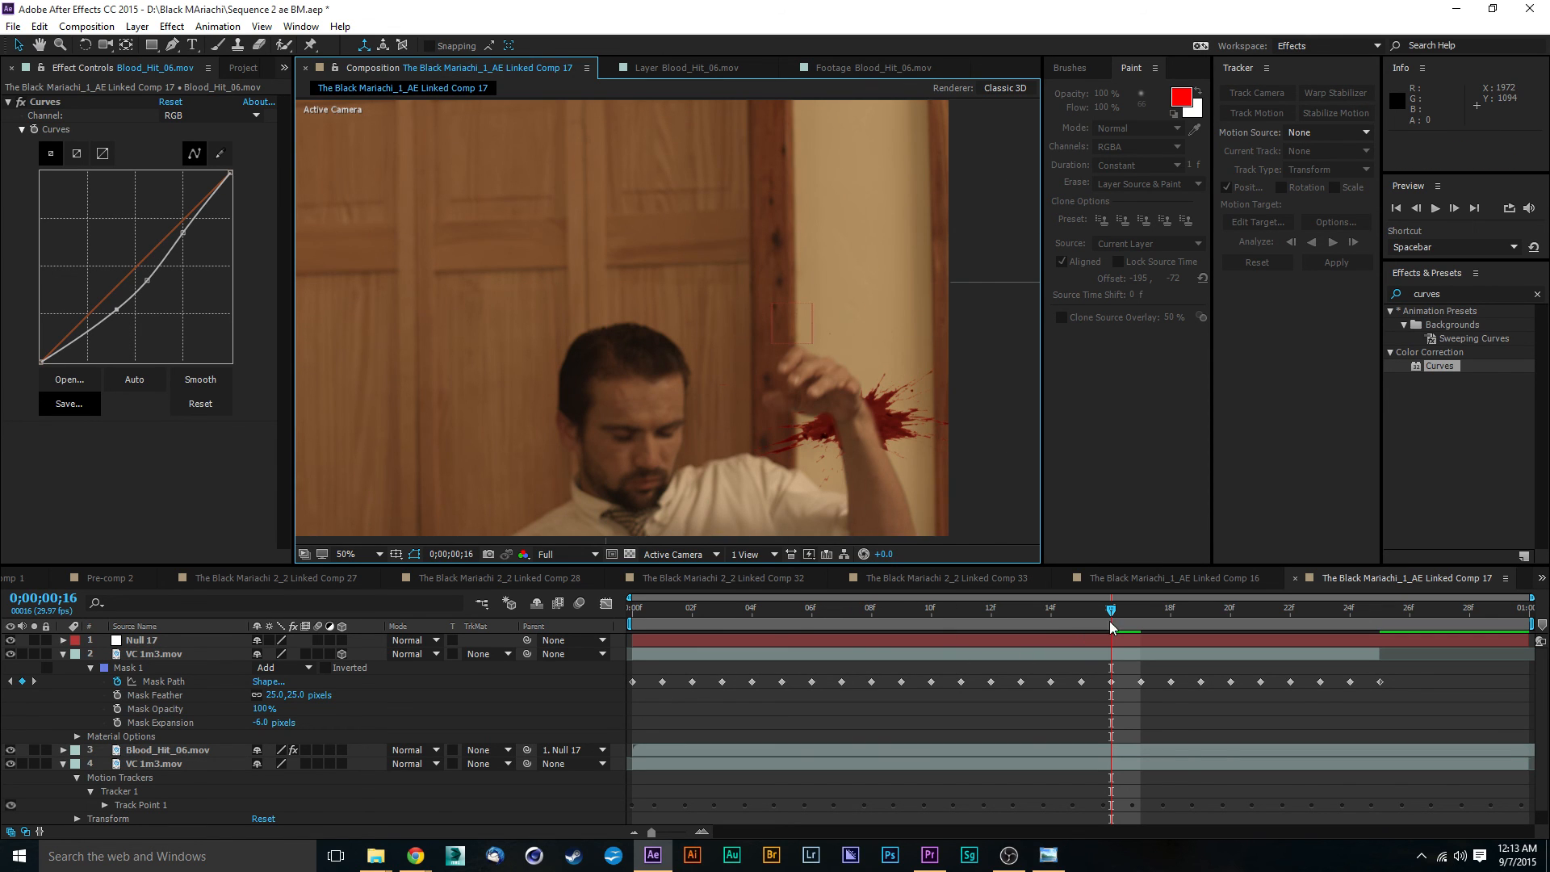
- Replay the composition from the start and inspect the softened mask edge around the hand at frame 0;00;00;22
drag(936, 613, 440, 578)
scroll(583, 407, down, 2)
key(space)
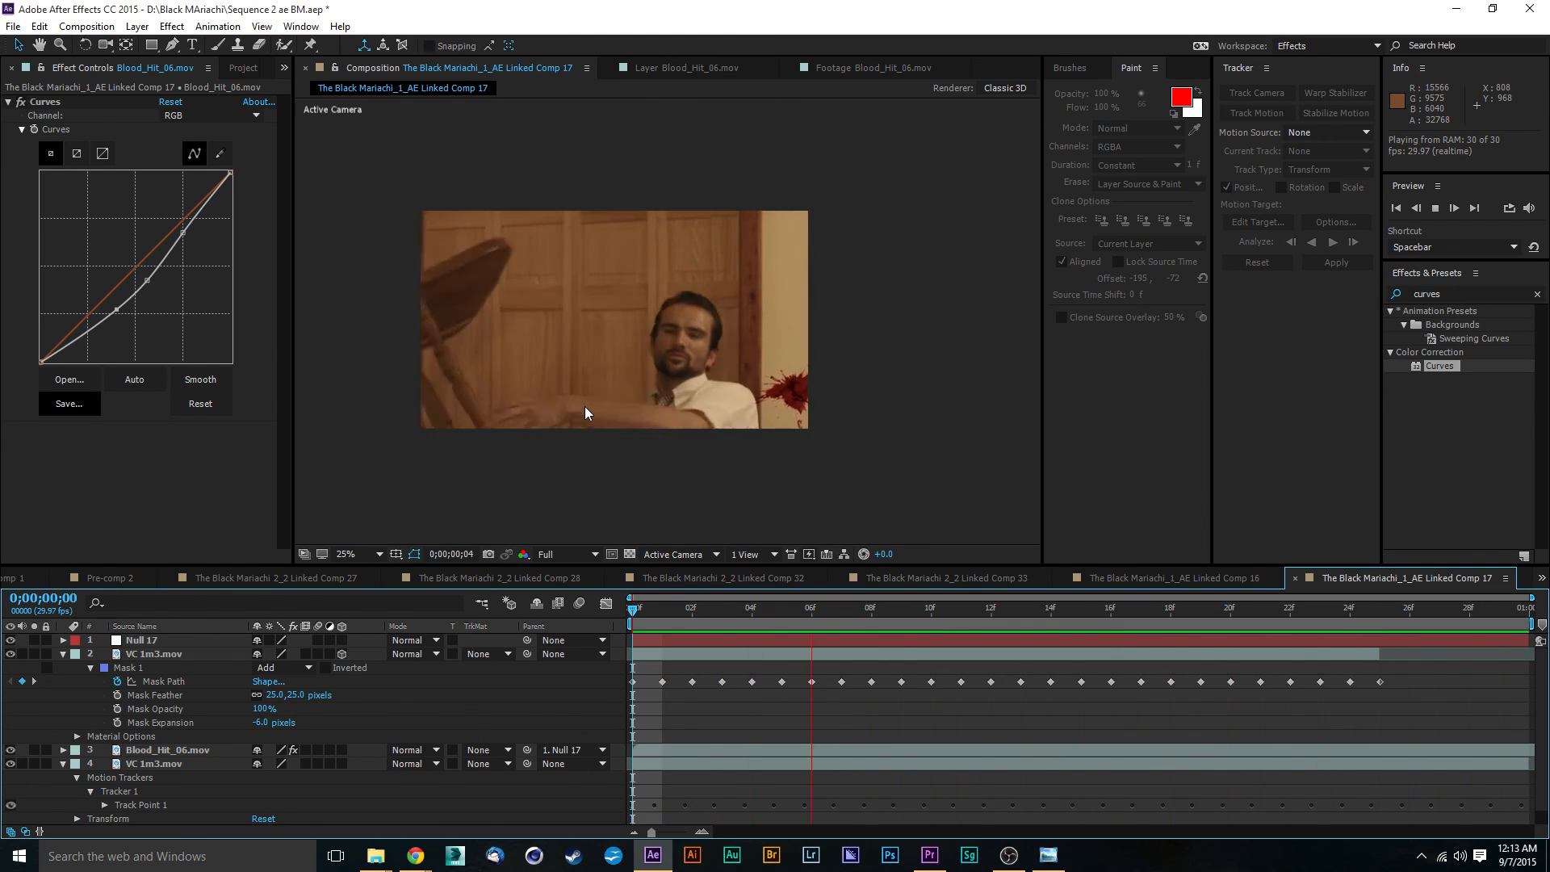
click(961, 609)
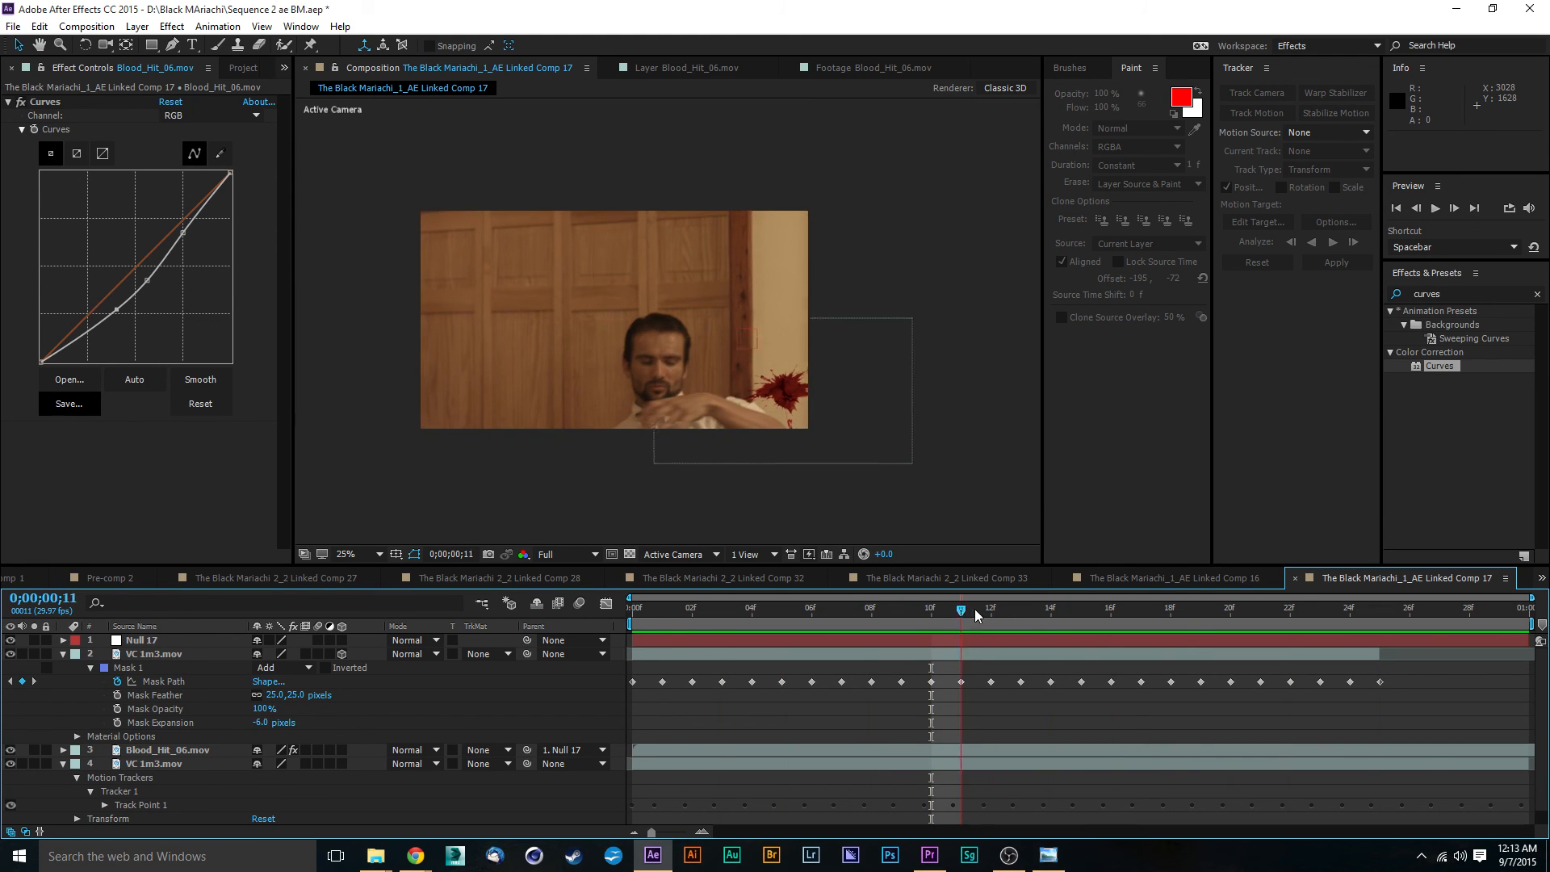
drag(975, 608, 1254, 620)
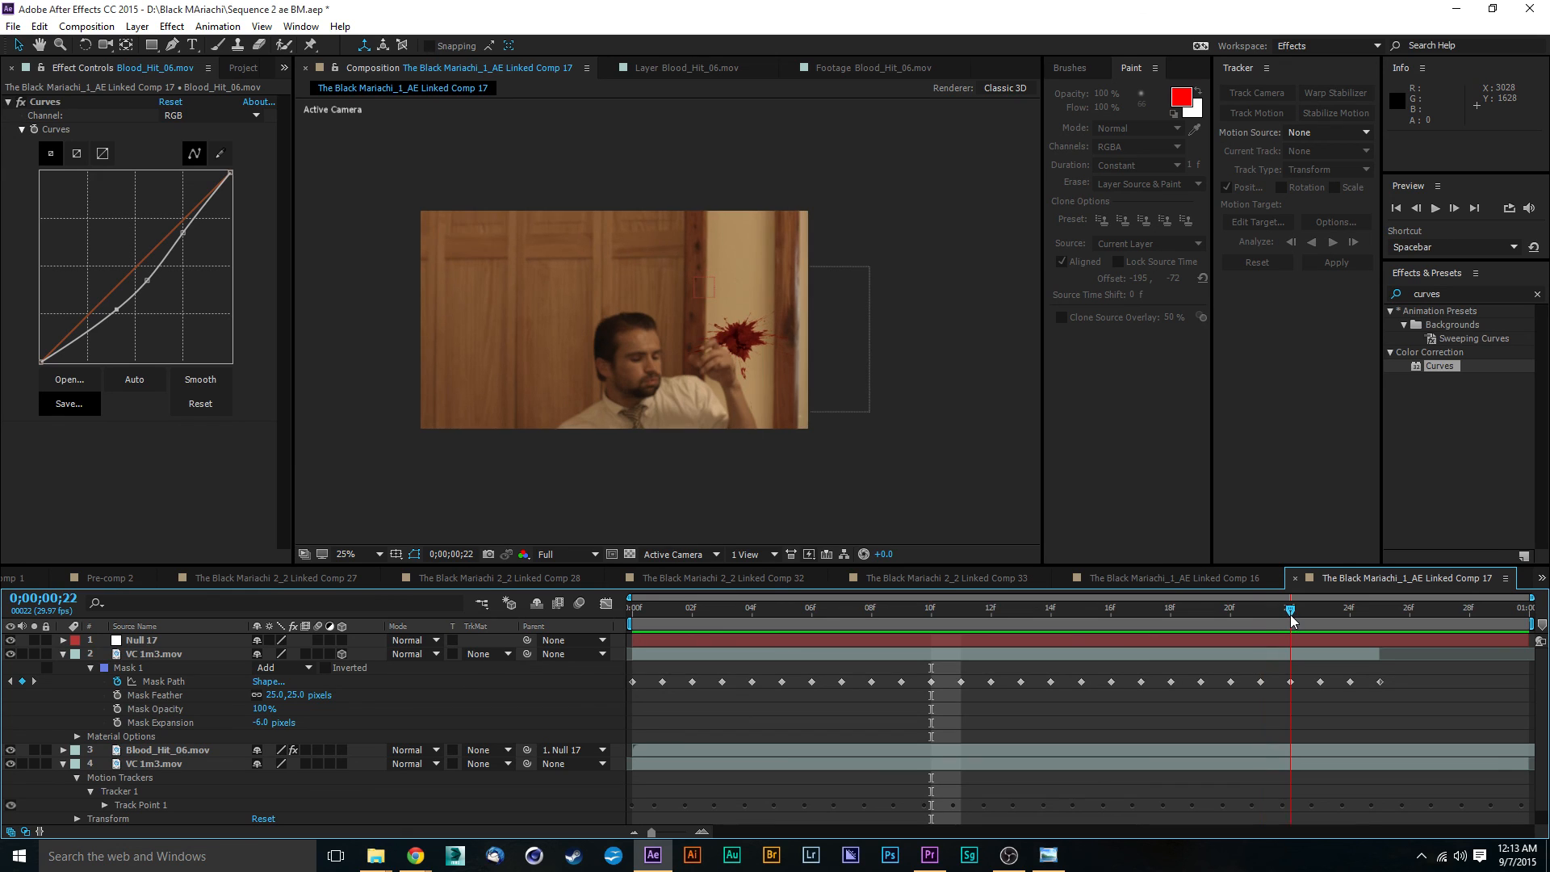
scroll(704, 332, up, 2)
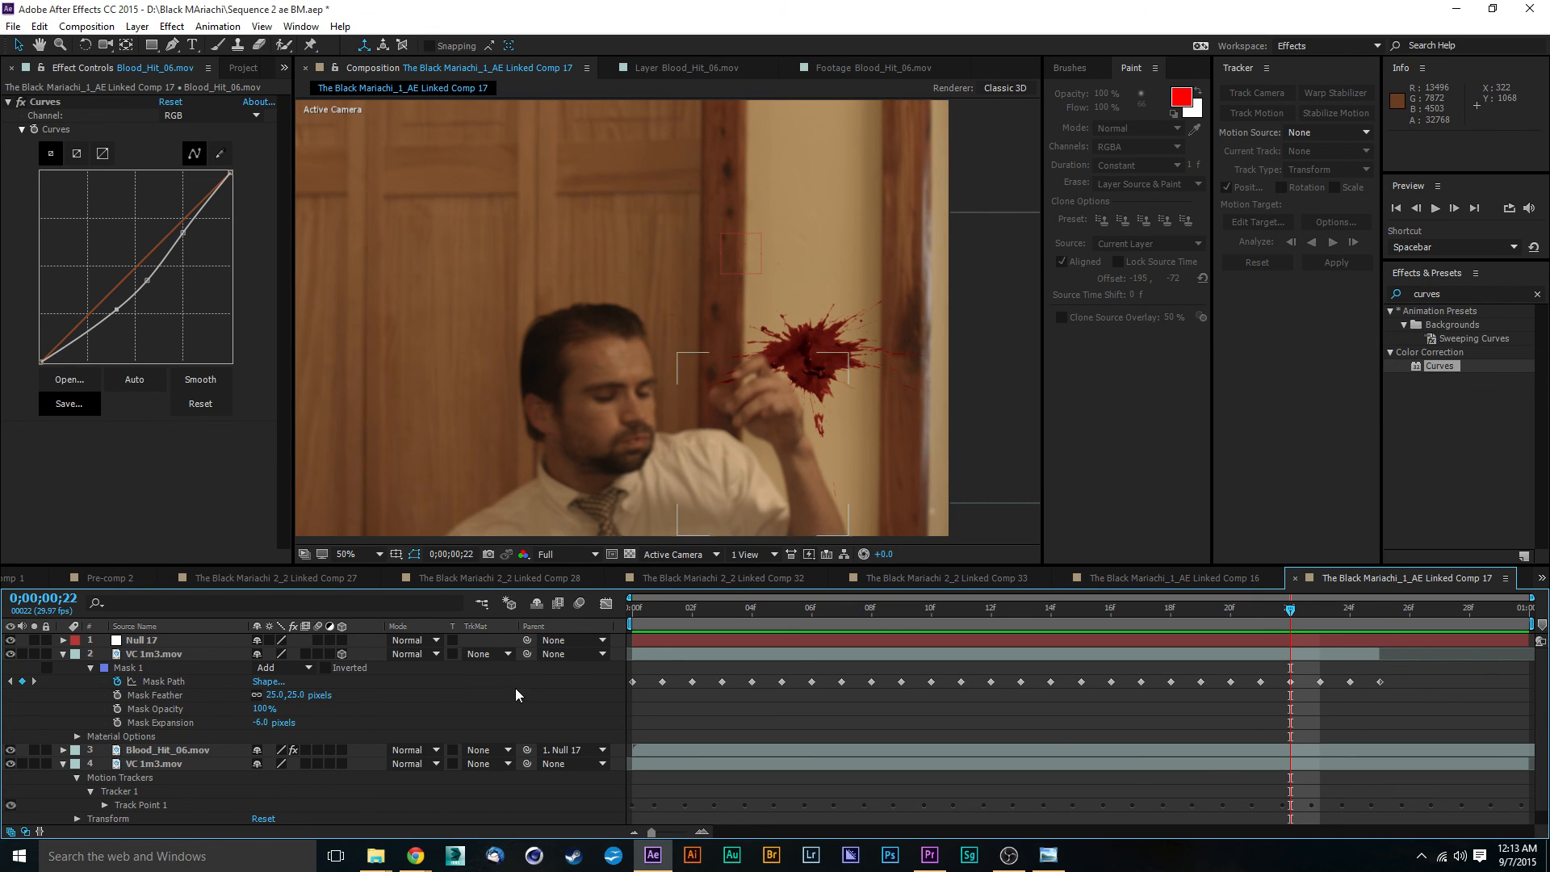
- Enable motion blur for the composition and turn on the motion blur switch of the Blood_Hit_06.mov layer
click(161, 654)
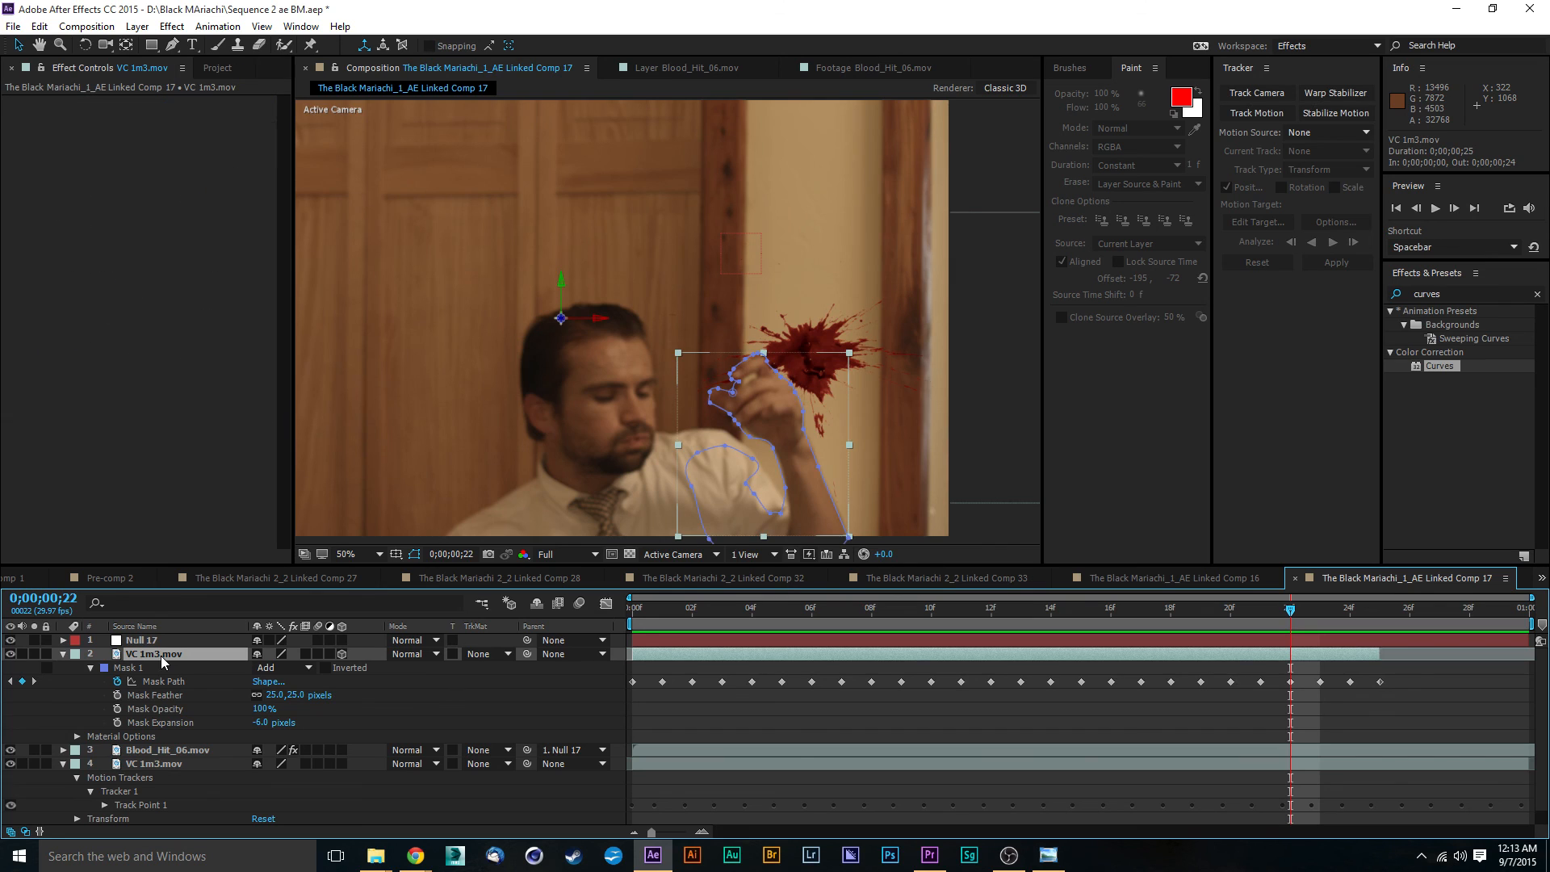
click(165, 749)
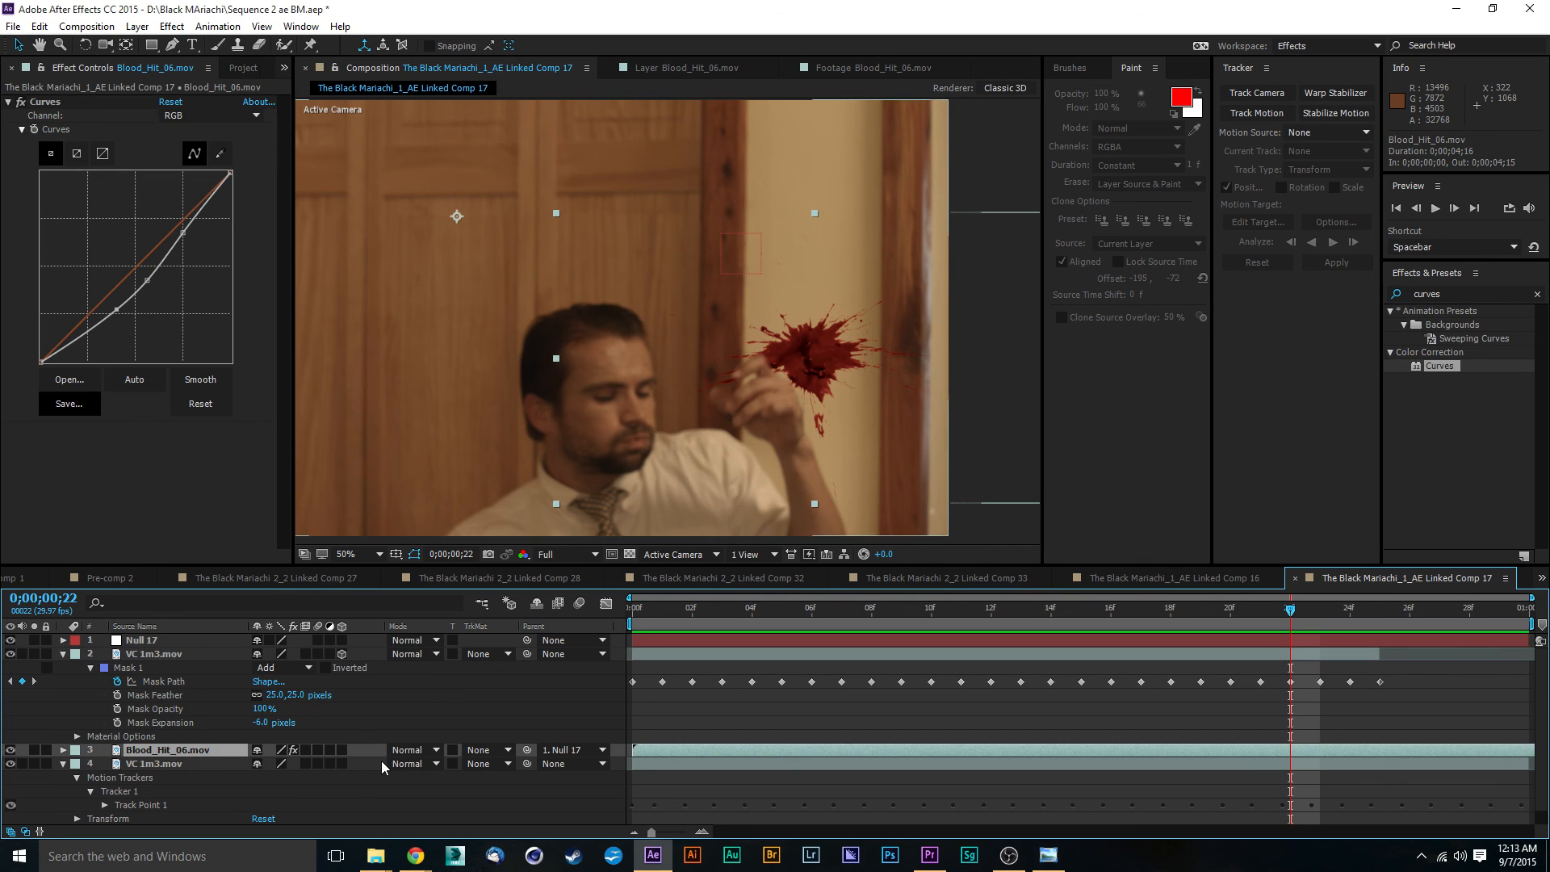
click(580, 604)
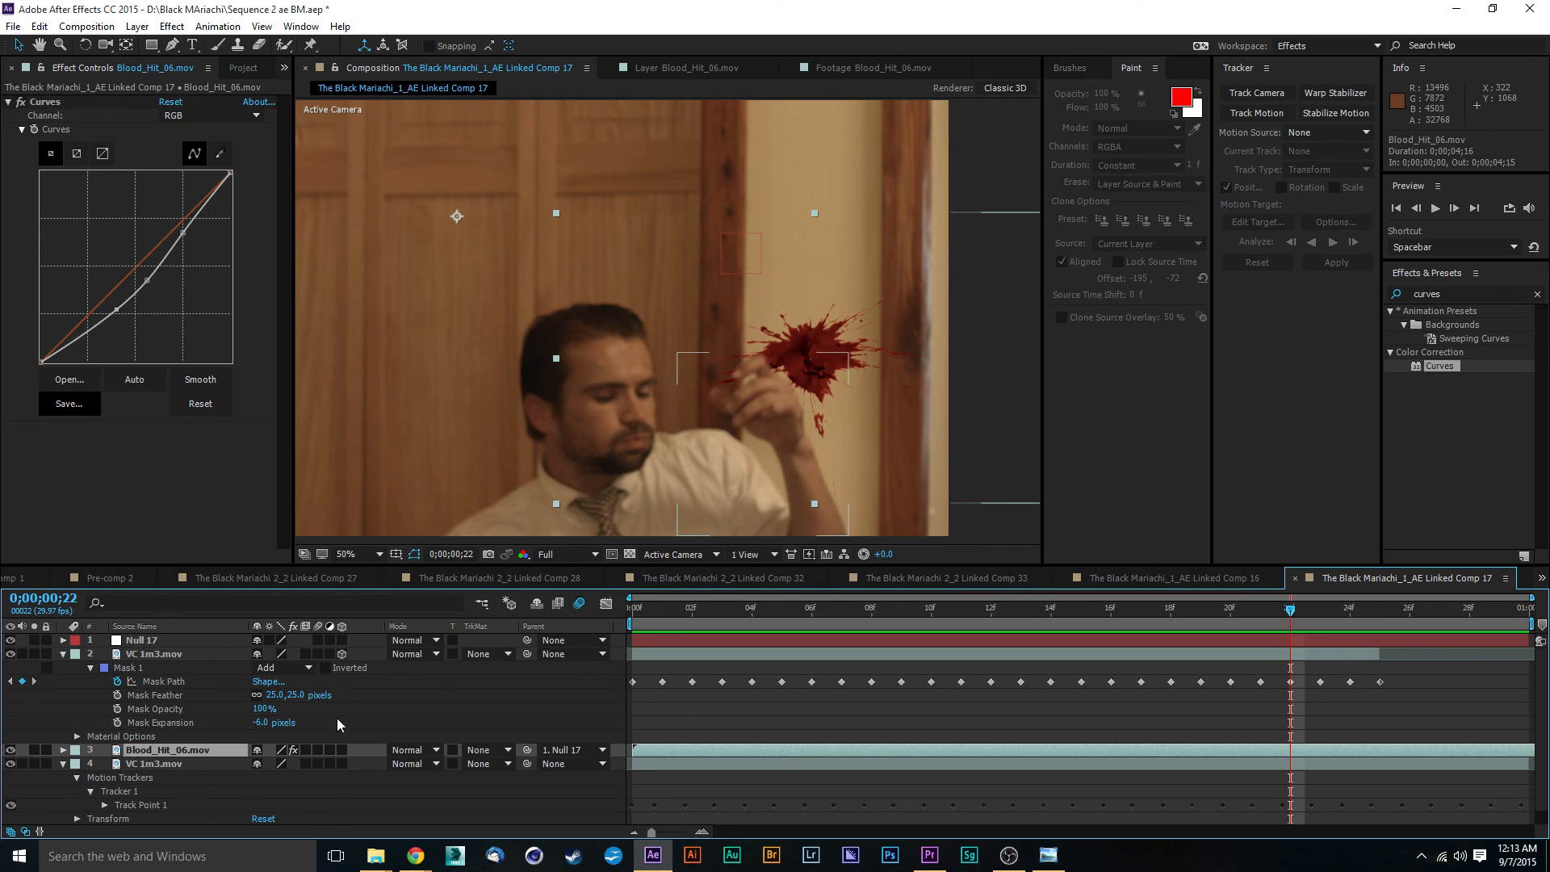
click(306, 750)
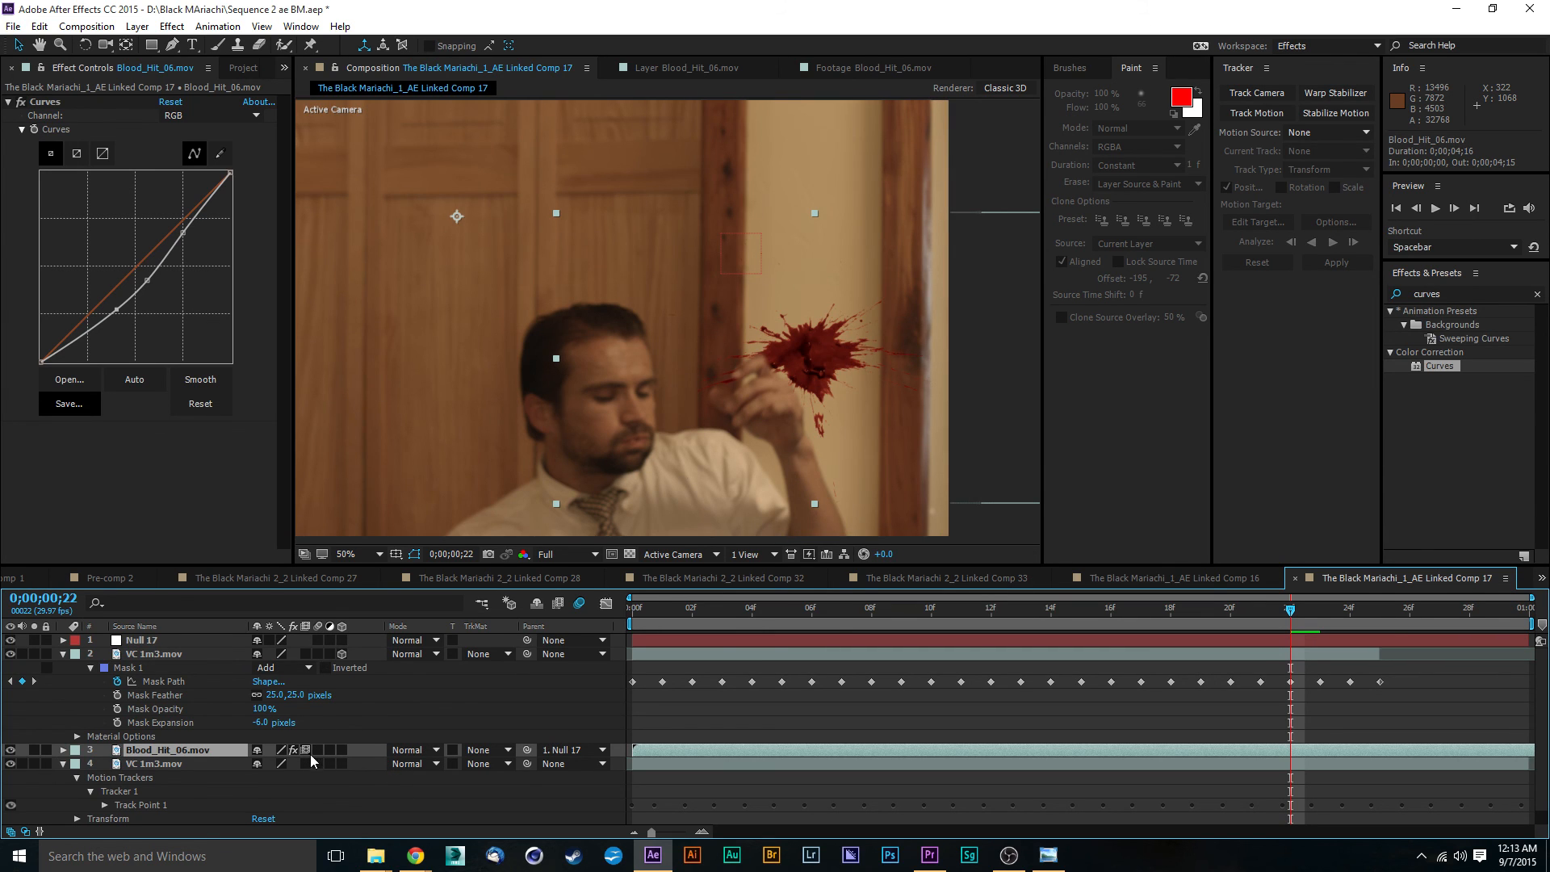
click(306, 750)
click(318, 750)
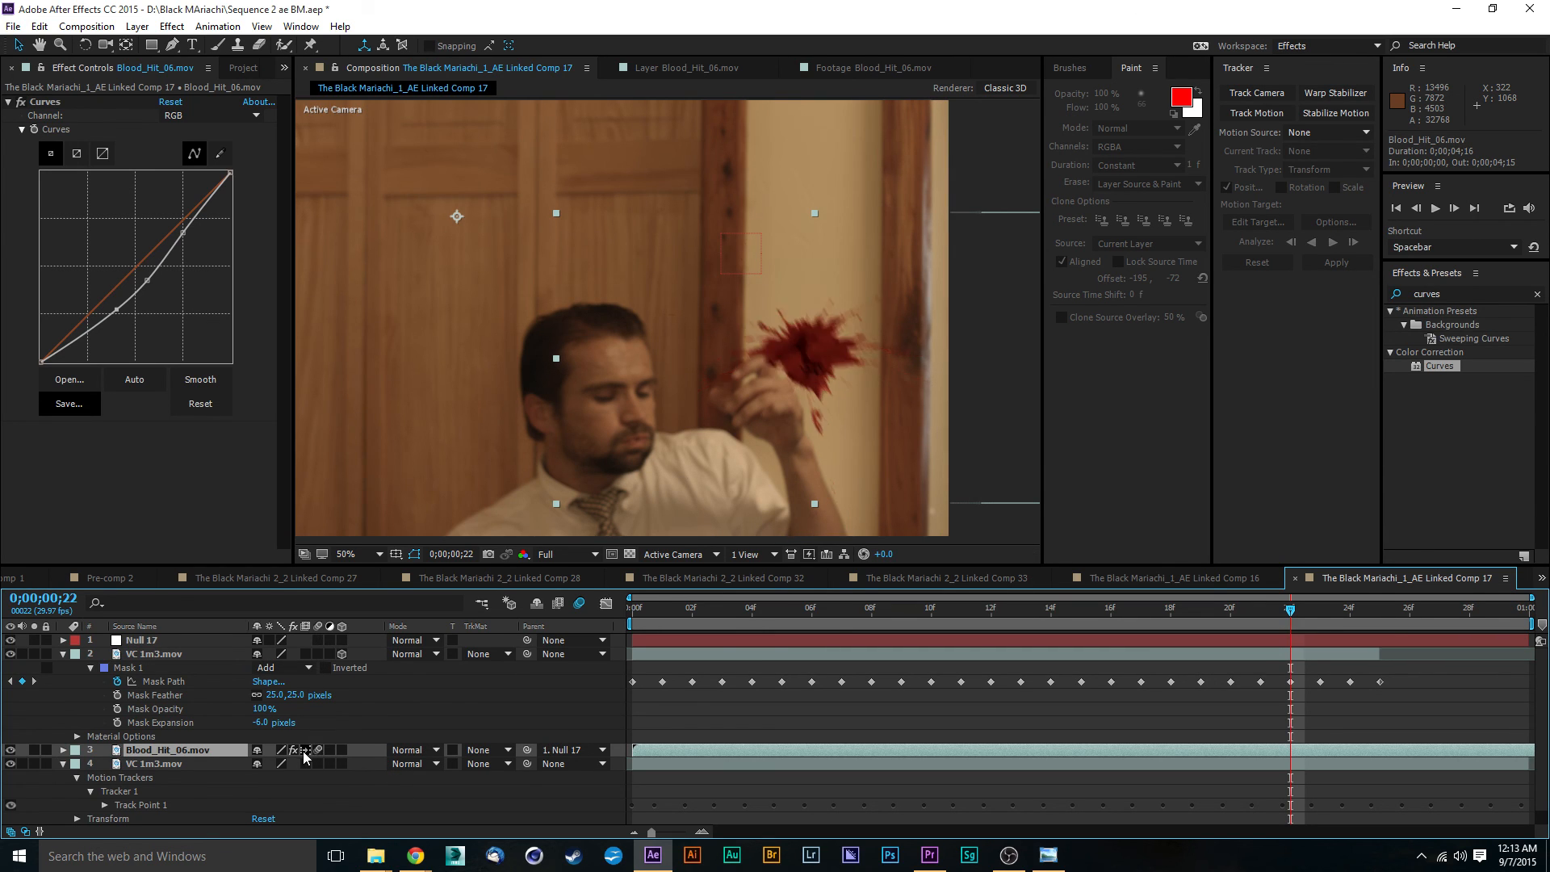
click(306, 750)
- Play the composition and scrub back to frame 0;00;00;07 to check the blood hit's motion blur
click(964, 607)
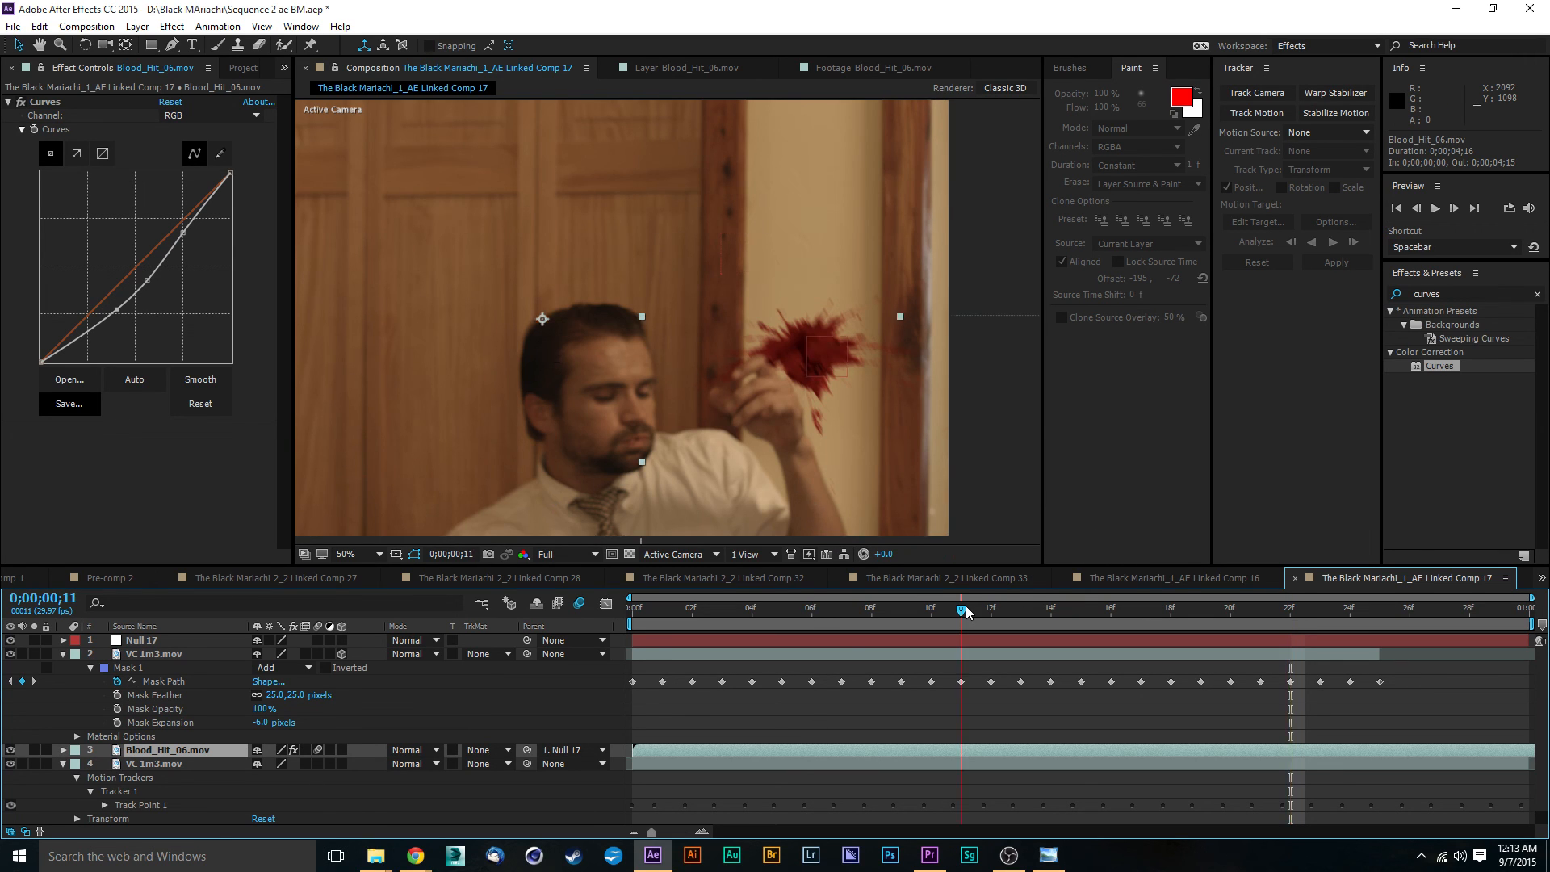
key(space)
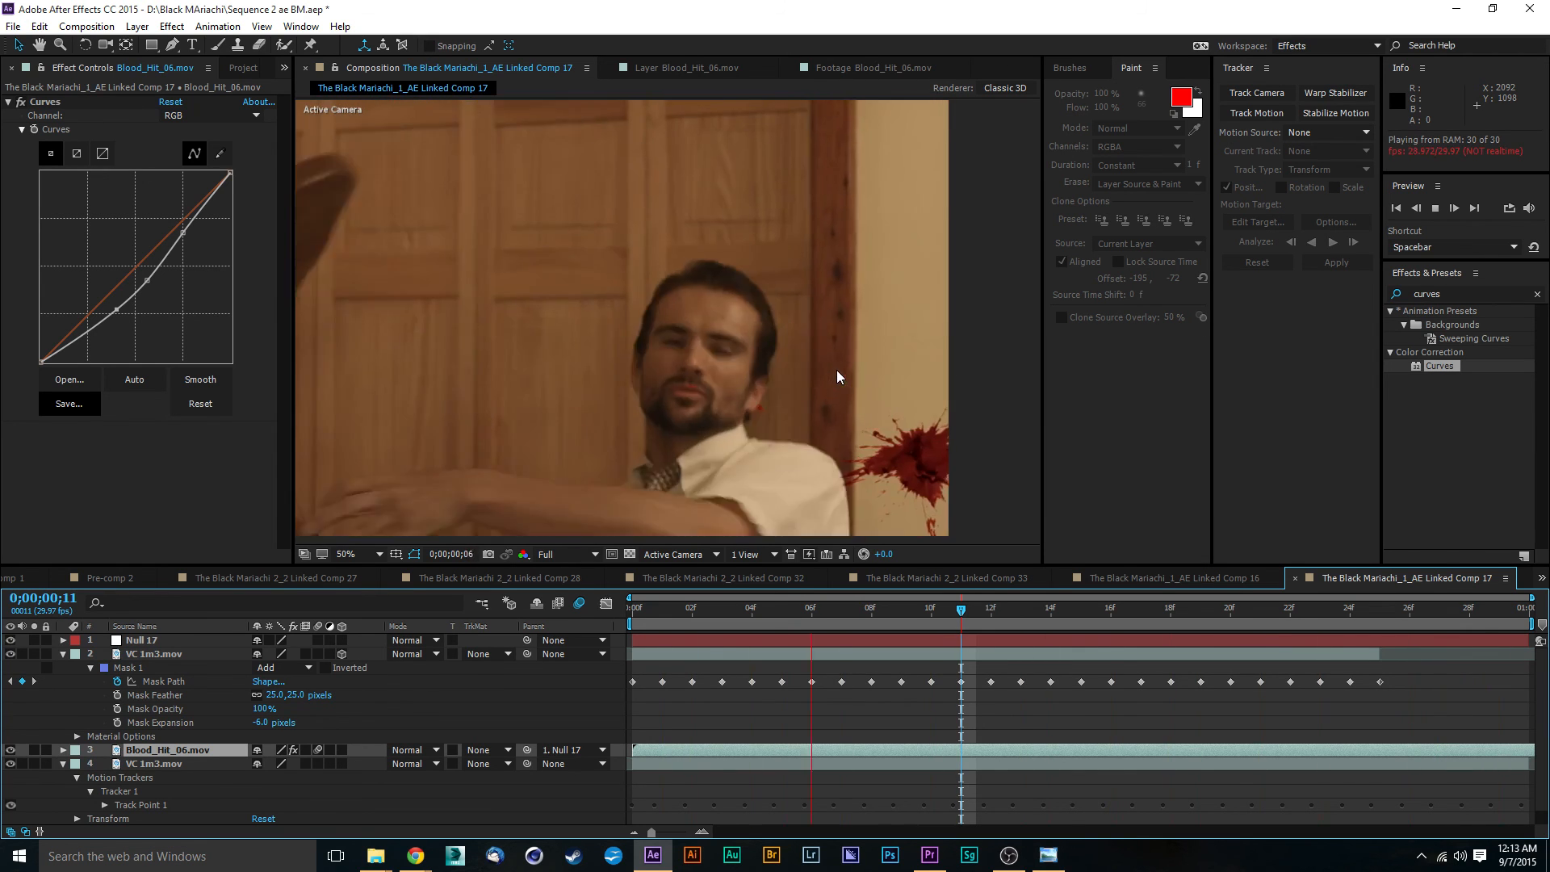
key(space)
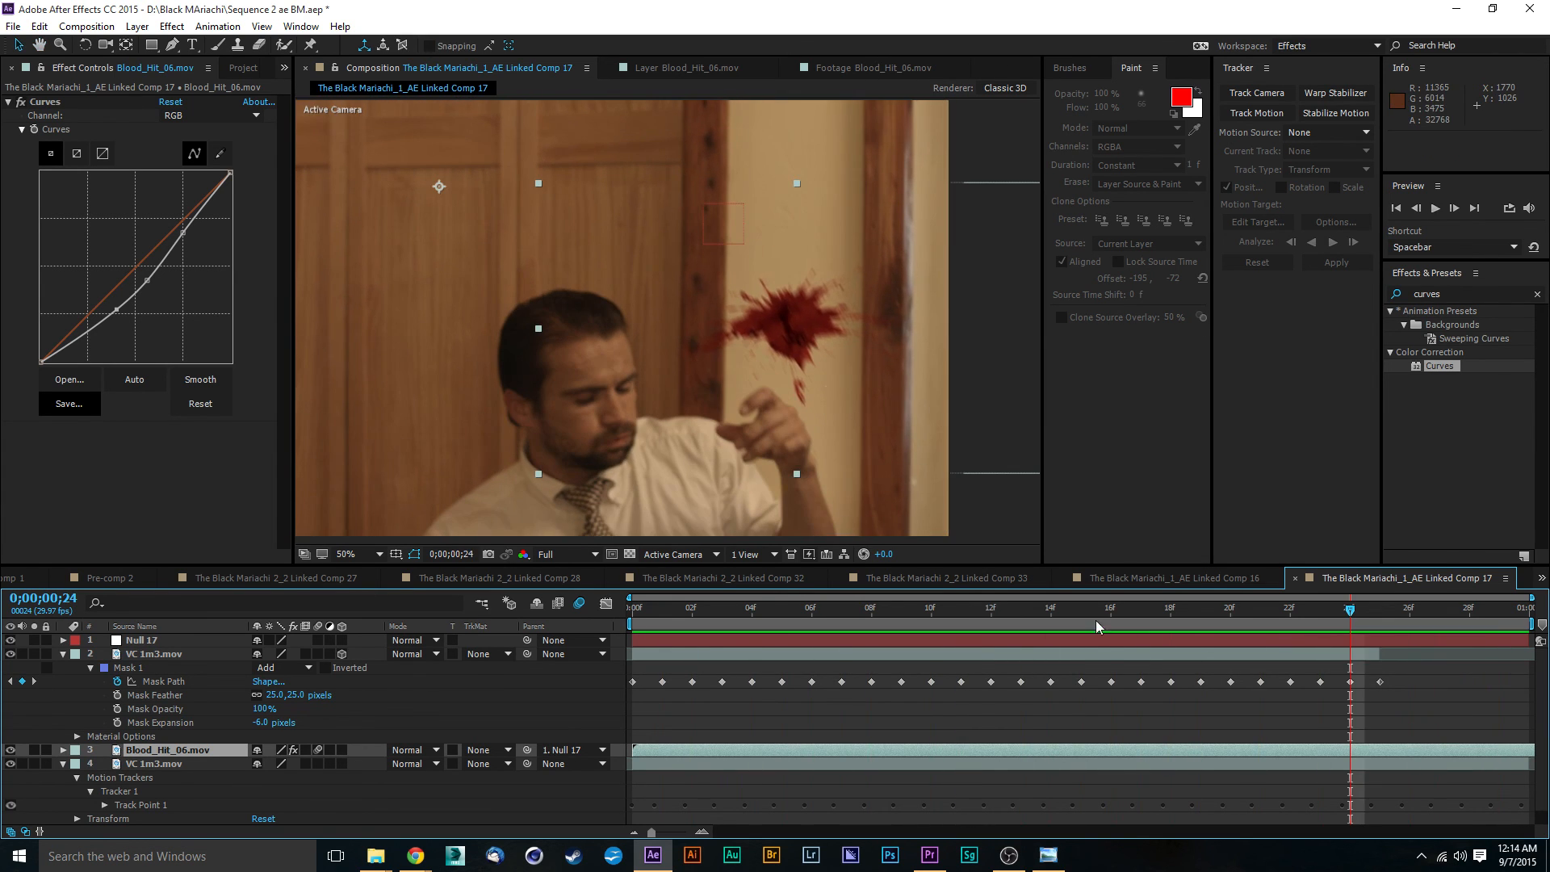
click(1034, 619)
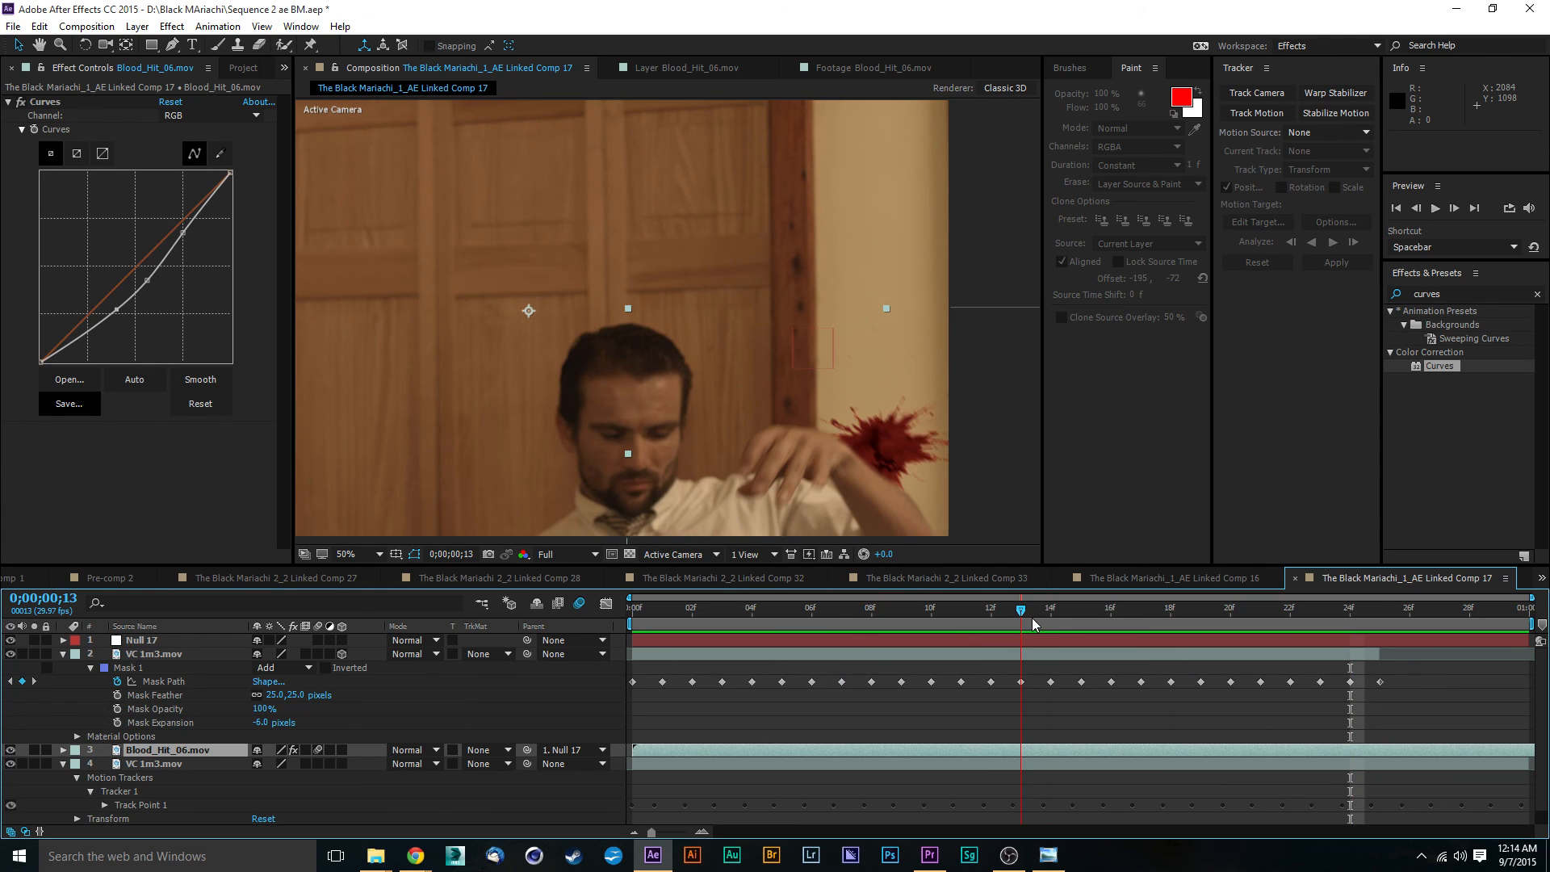
drag(1019, 623, 842, 607)
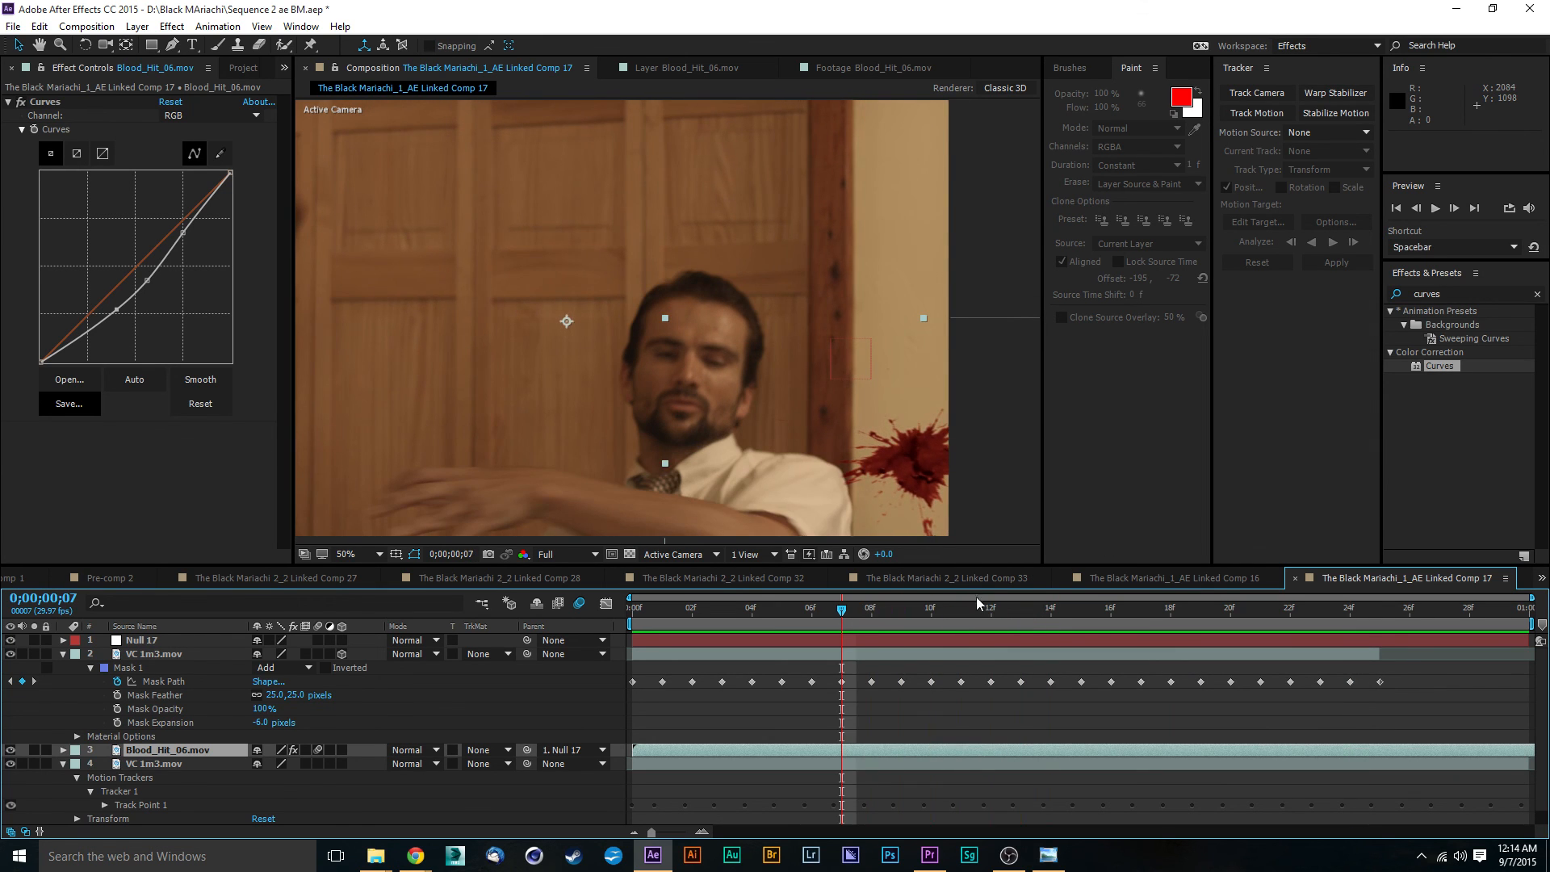
- Find the Fast Blur effect and apply it to Blood_Hit_06.mov with a Blurriness of 2.0
click(1450, 294)
drag(1467, 294, 1283, 292)
key(BackSpace)
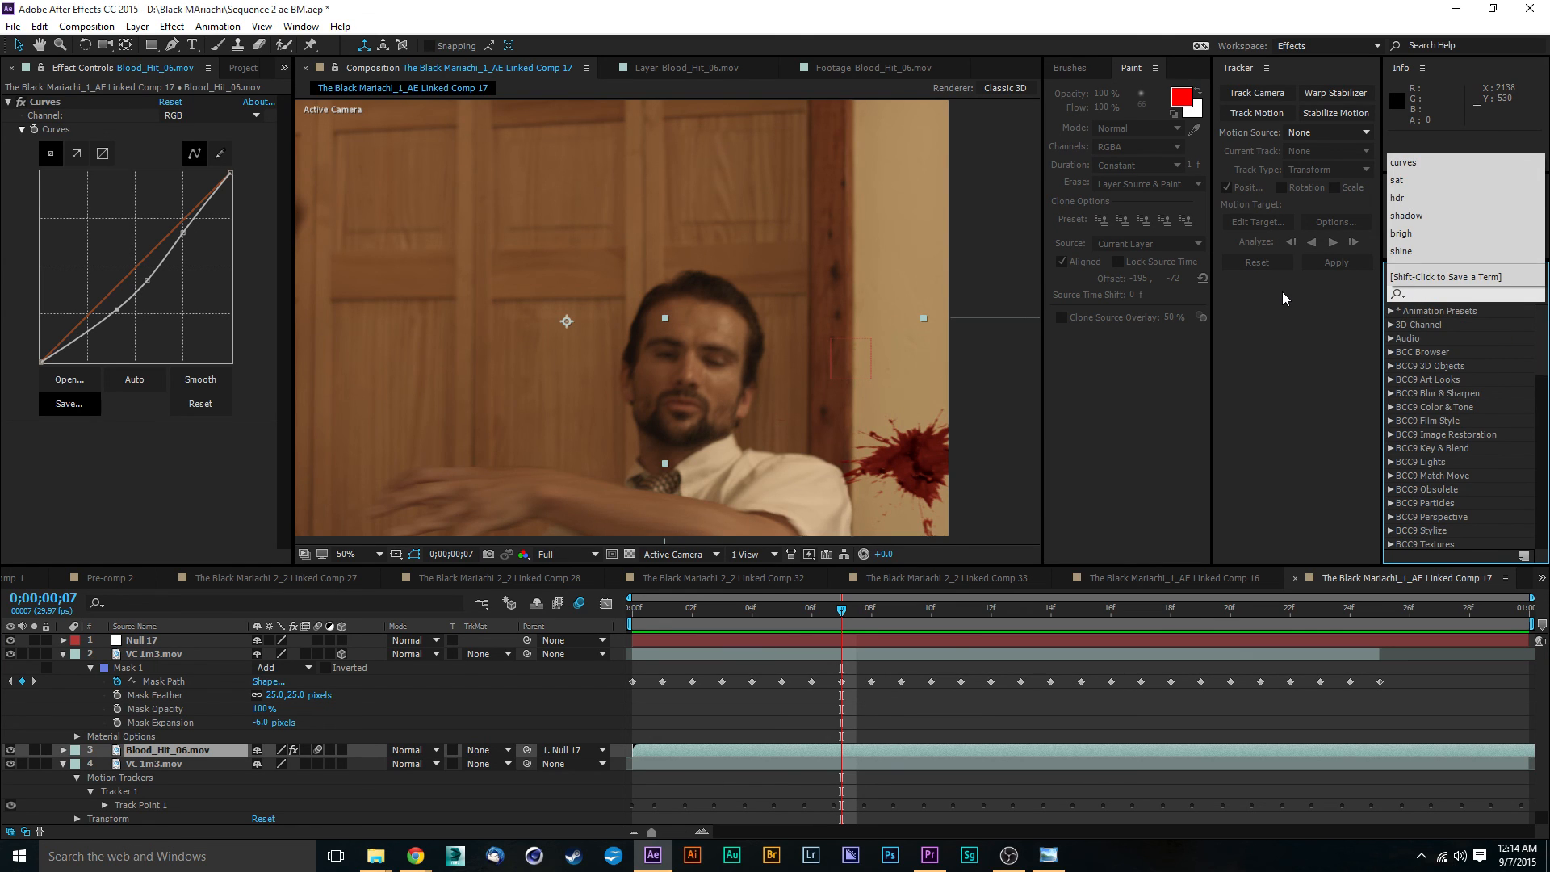
text(fast)
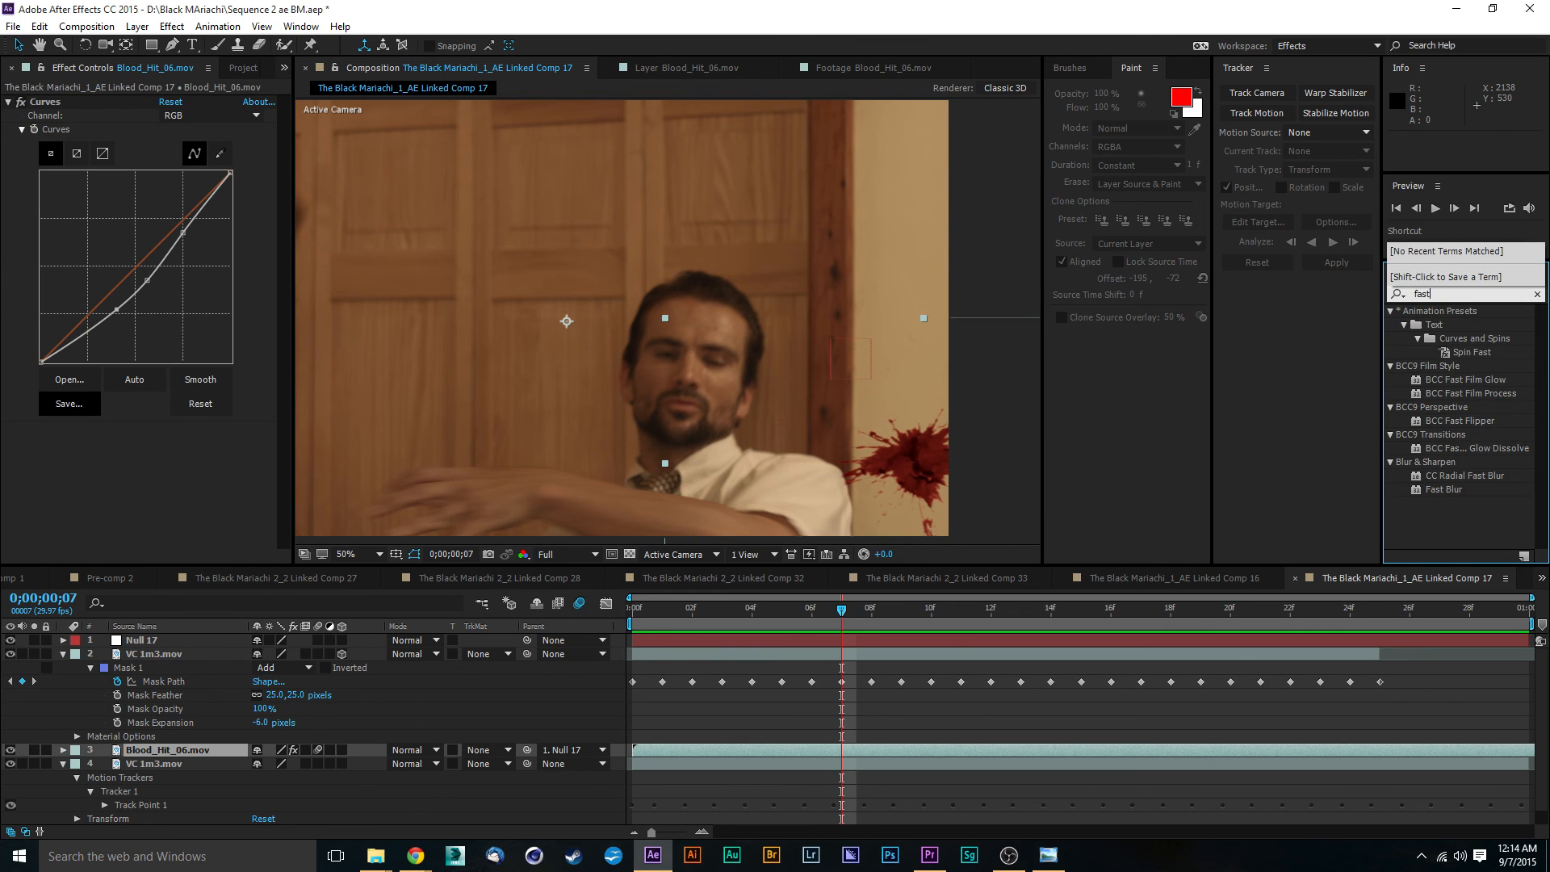
drag(1449, 494, 216, 755)
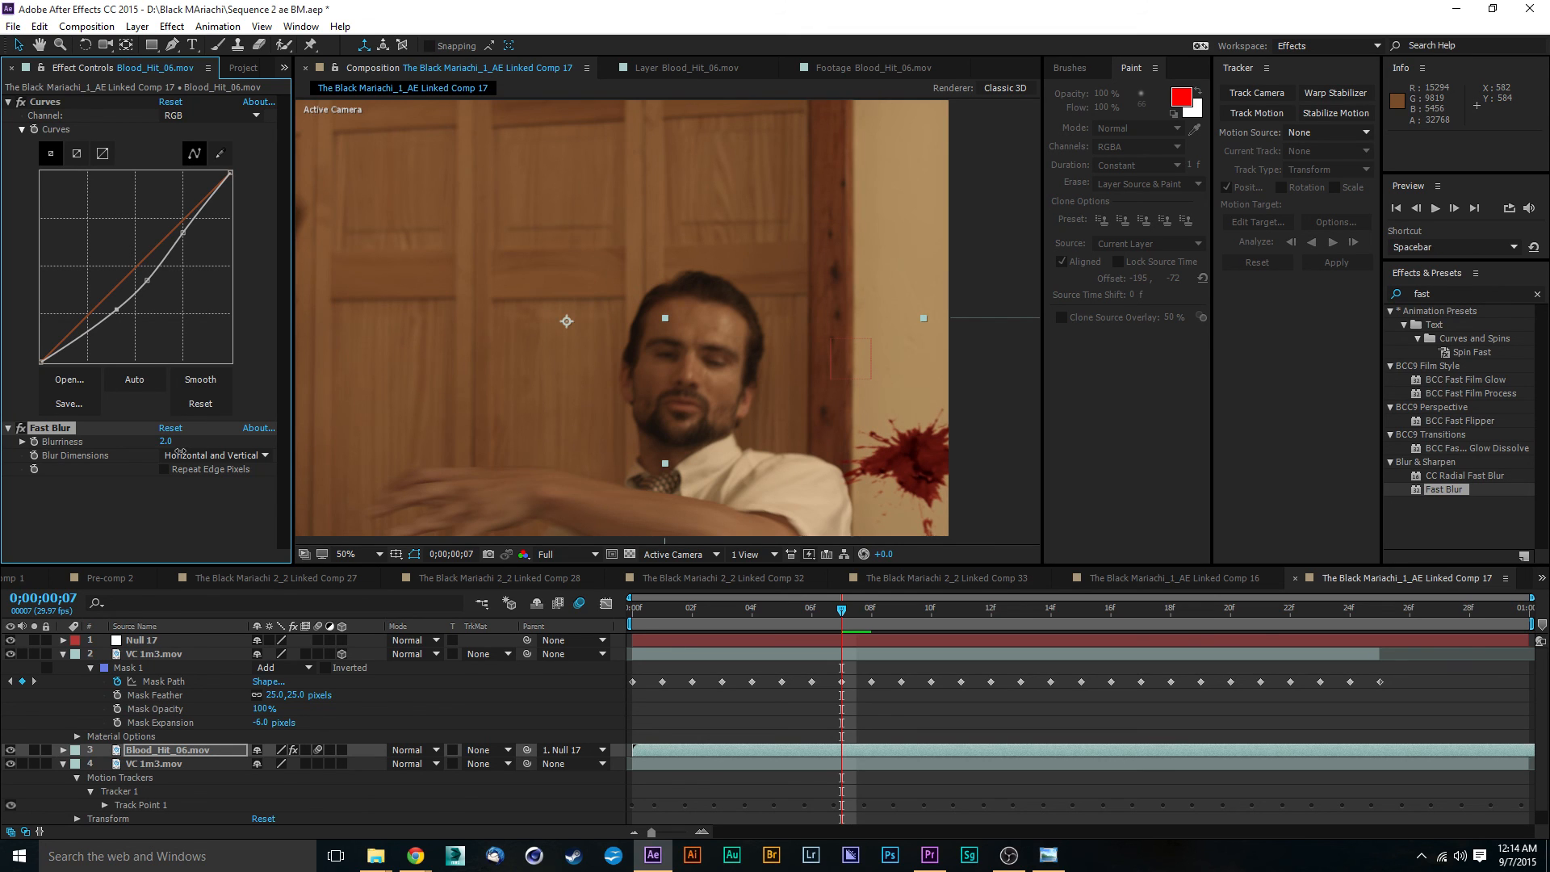
click(1014, 225)
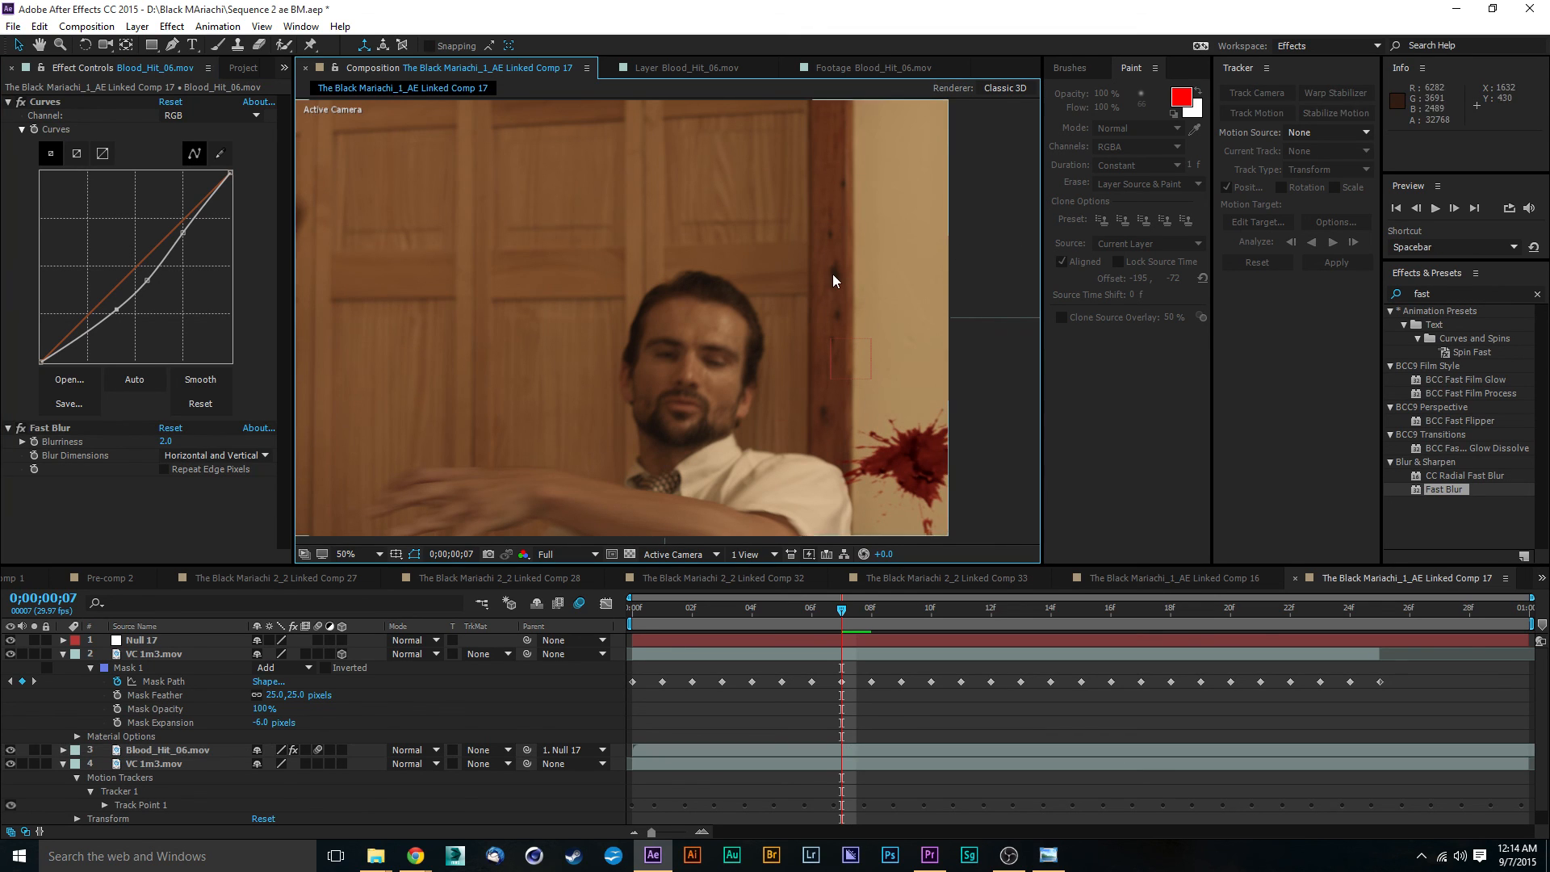
- Preview the whole frame at 25% magnification to check how the blurred blood hit sits in the shot
key(comma)
key(space)
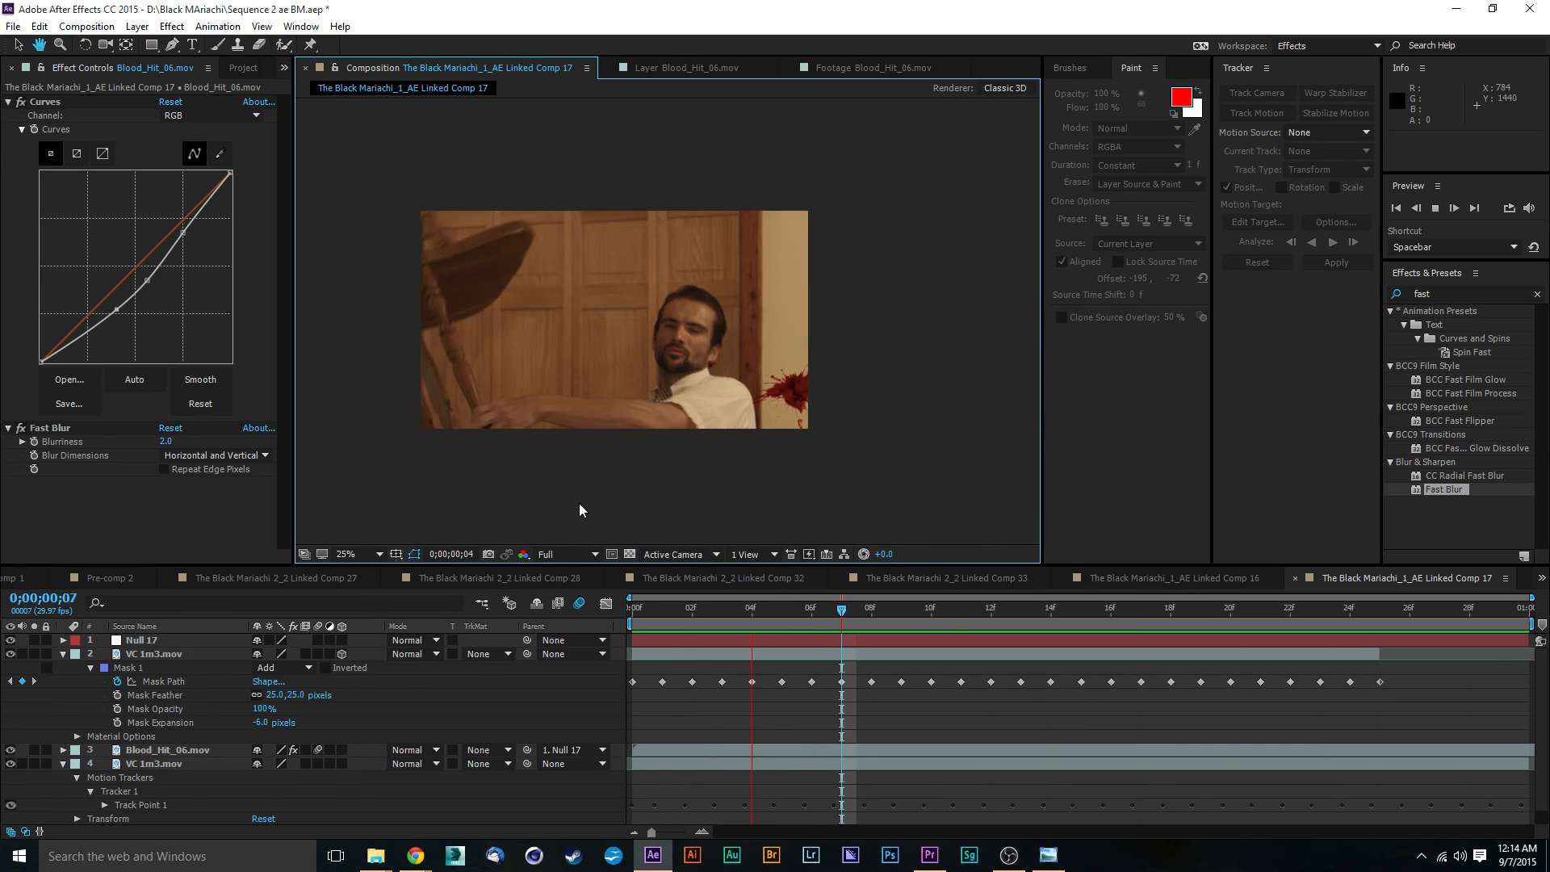
key(space)
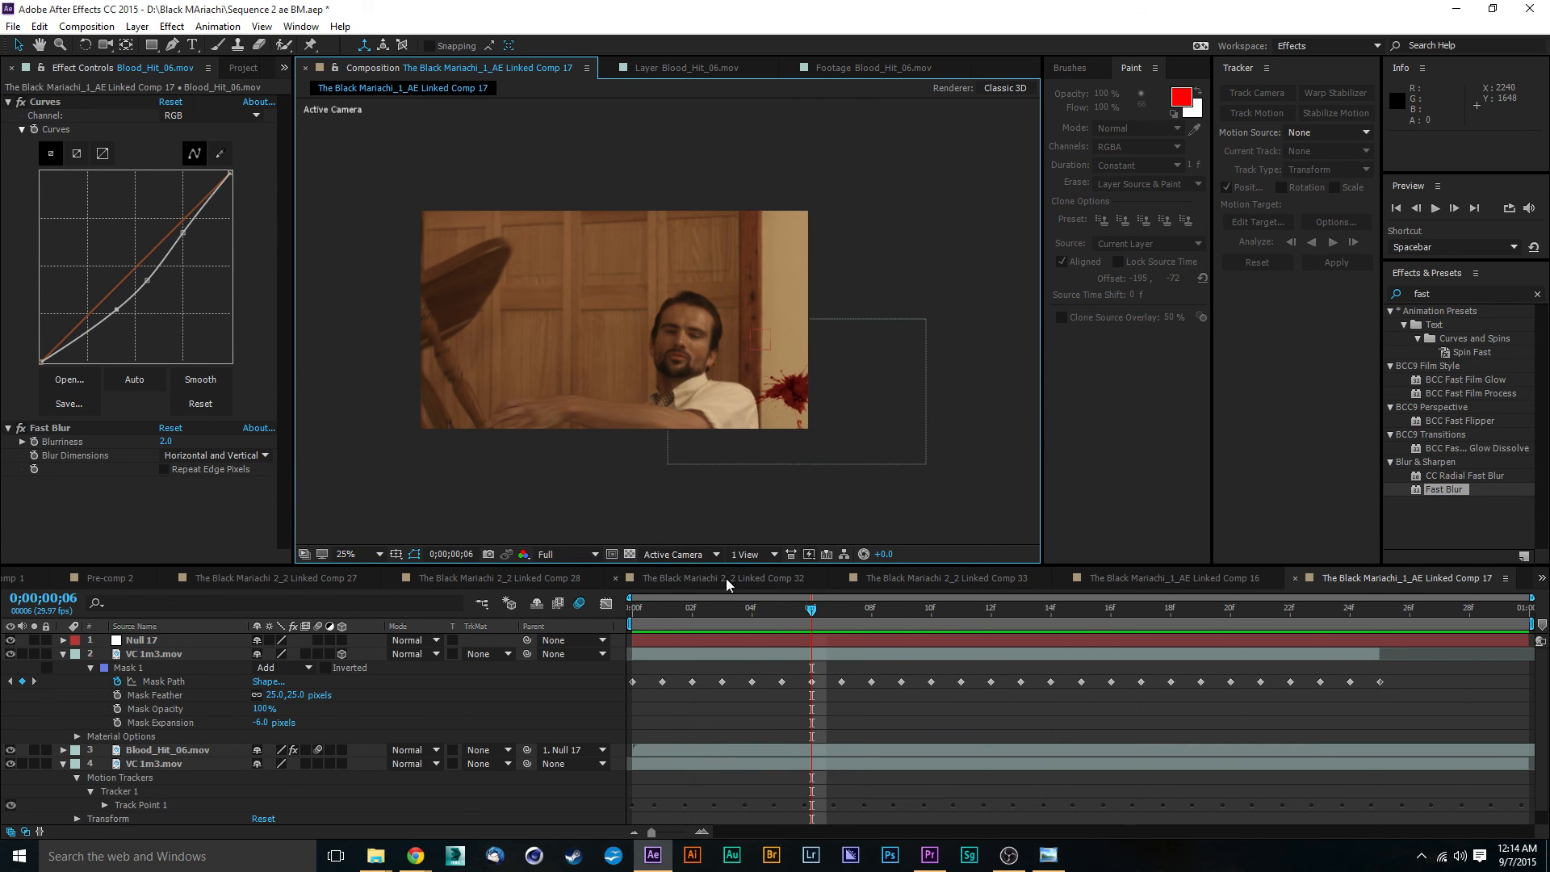
key(space)
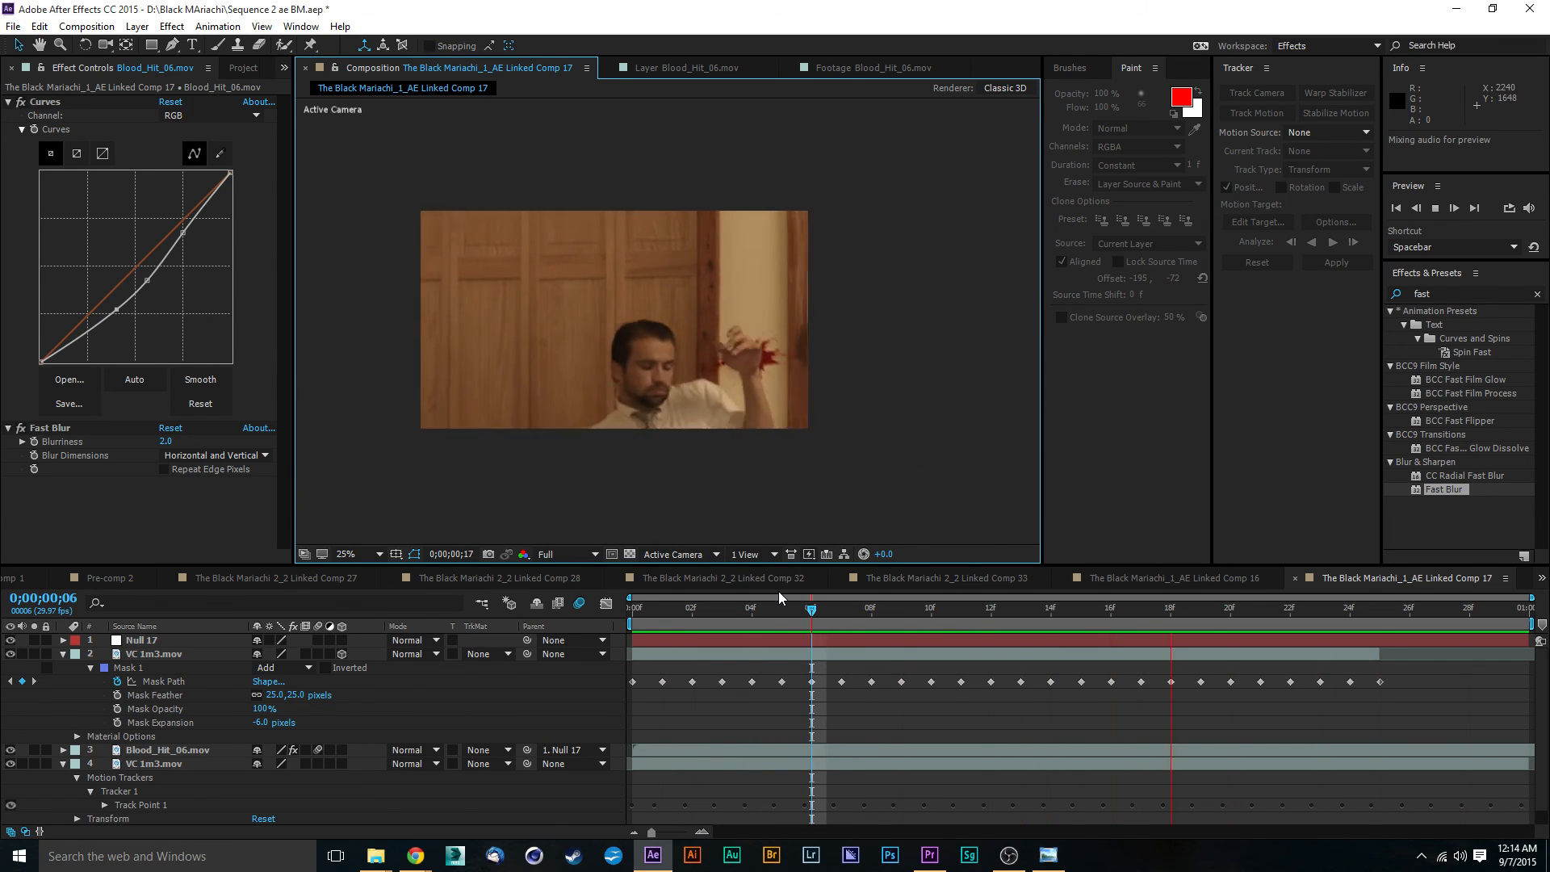
key(space)
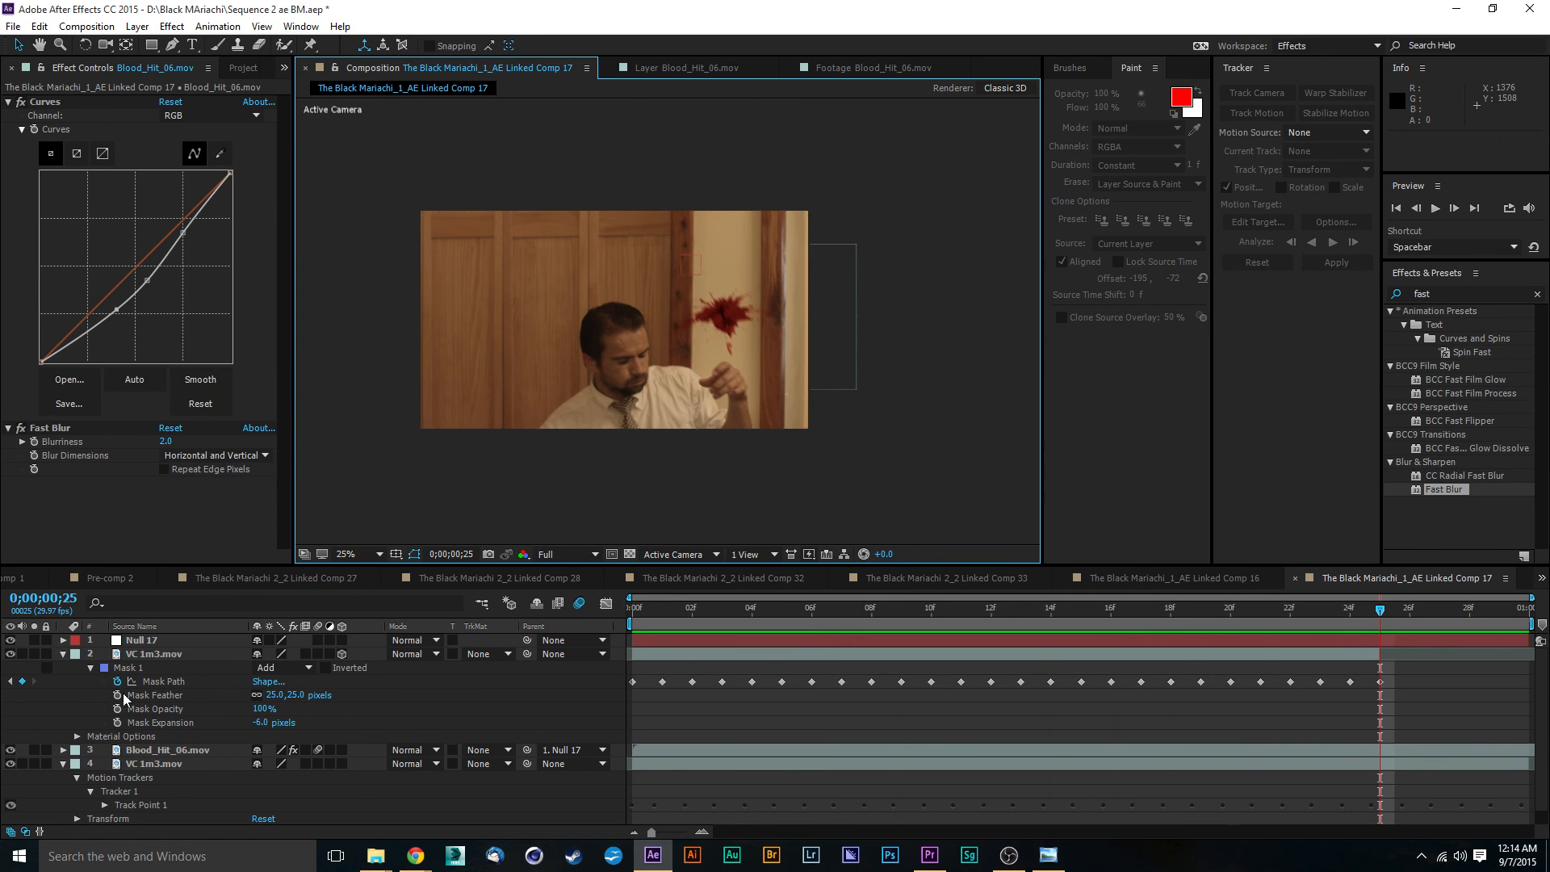
- Create a new adjustment layer above all the other layers in the composition
click(129, 27)
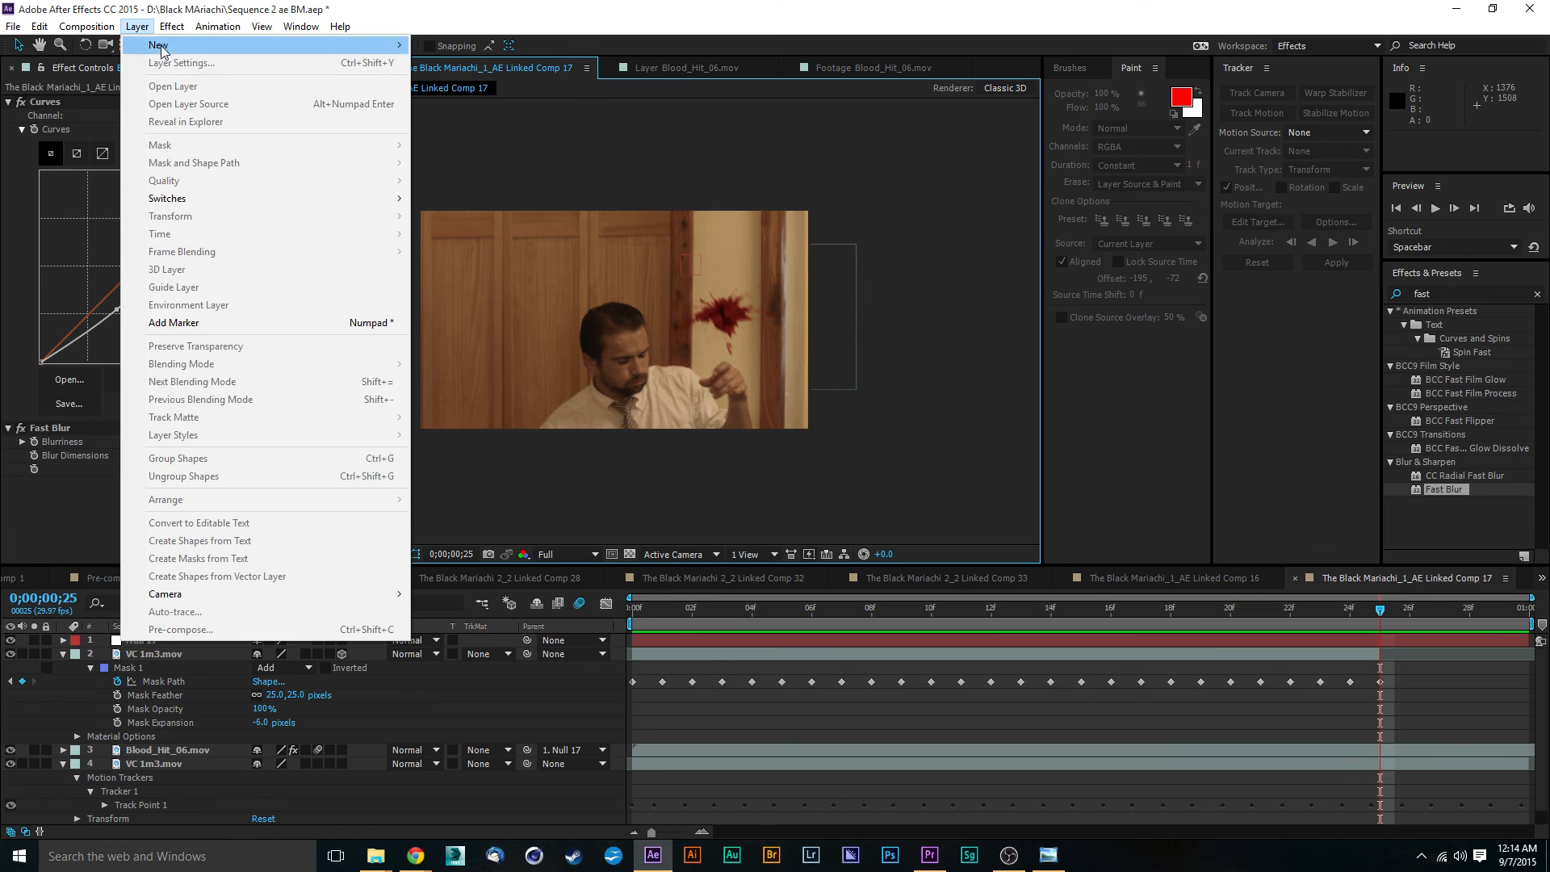
click(301, 26)
mouse_move(139, 27)
mouse_move(198, 46)
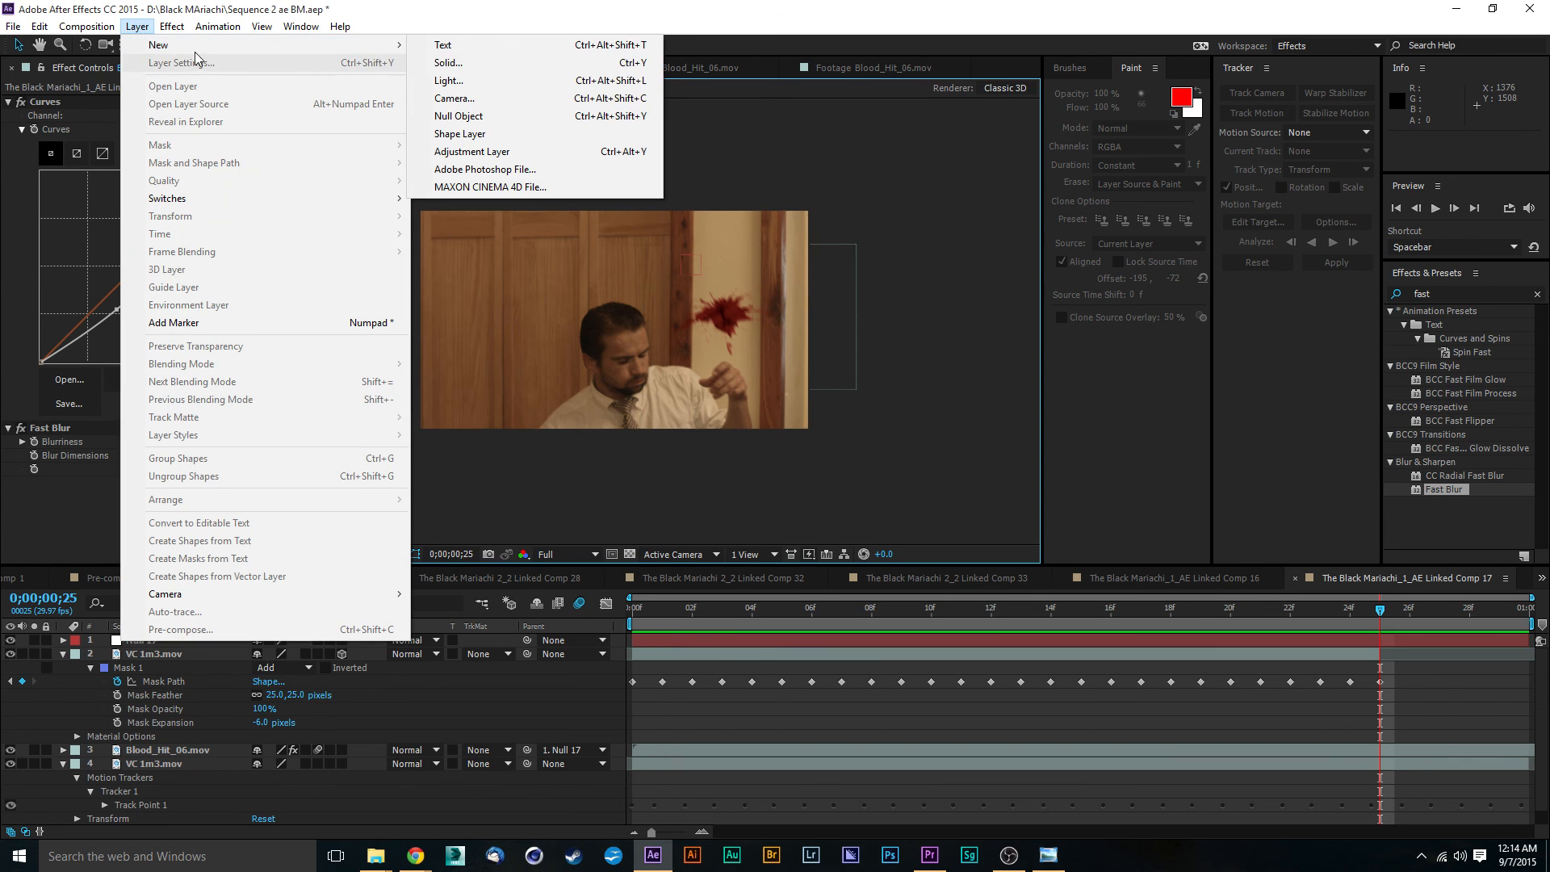
click(485, 153)
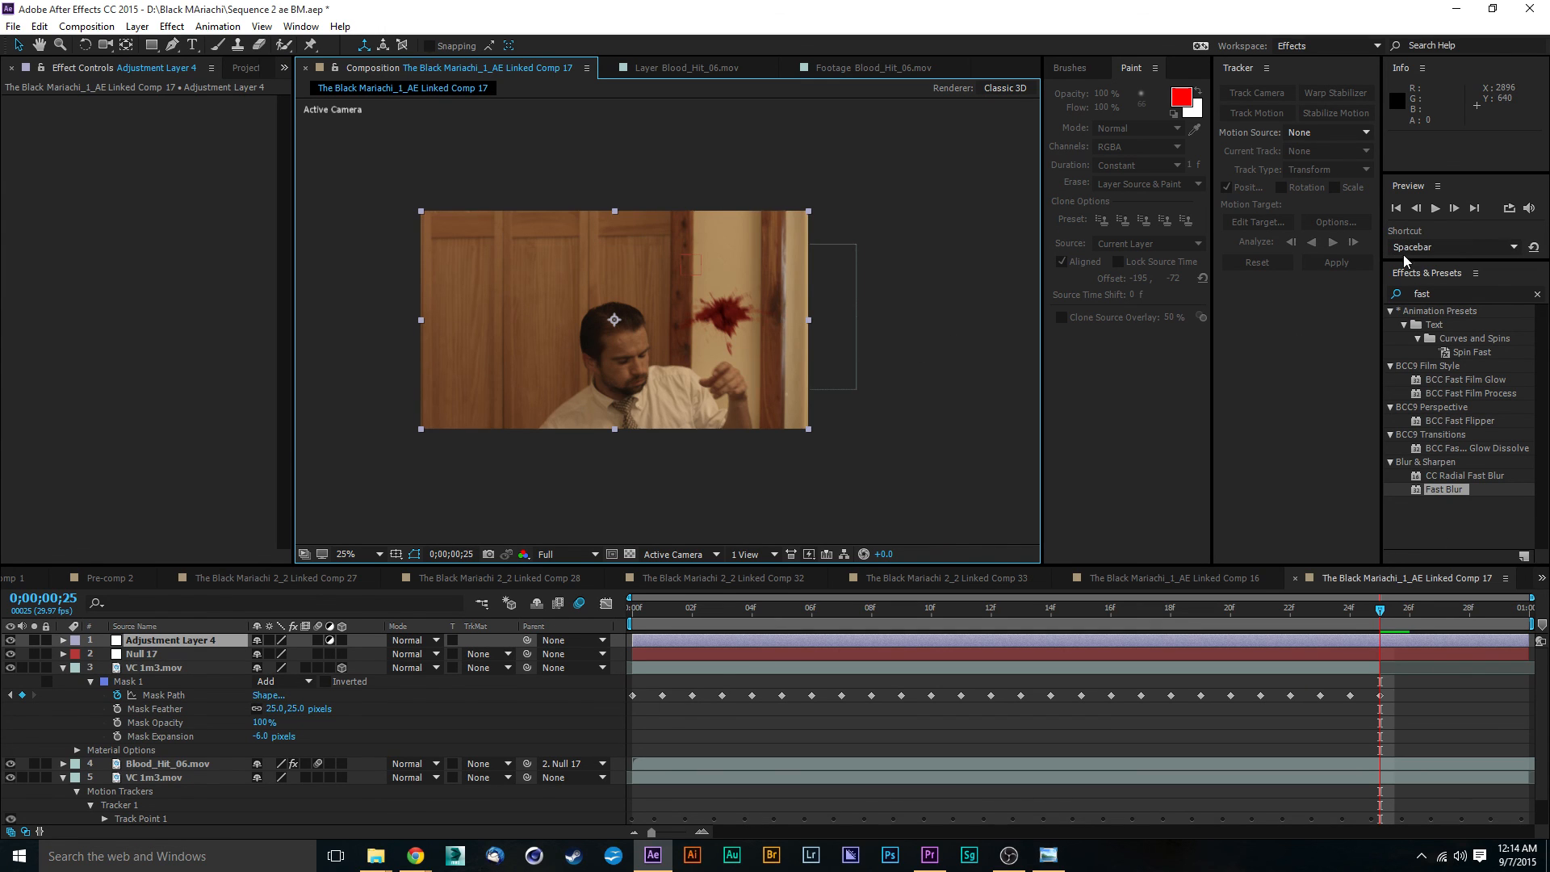
- Search the effects for "hdr" and apply HDR Compander to the adjustment layer
click(1439, 296)
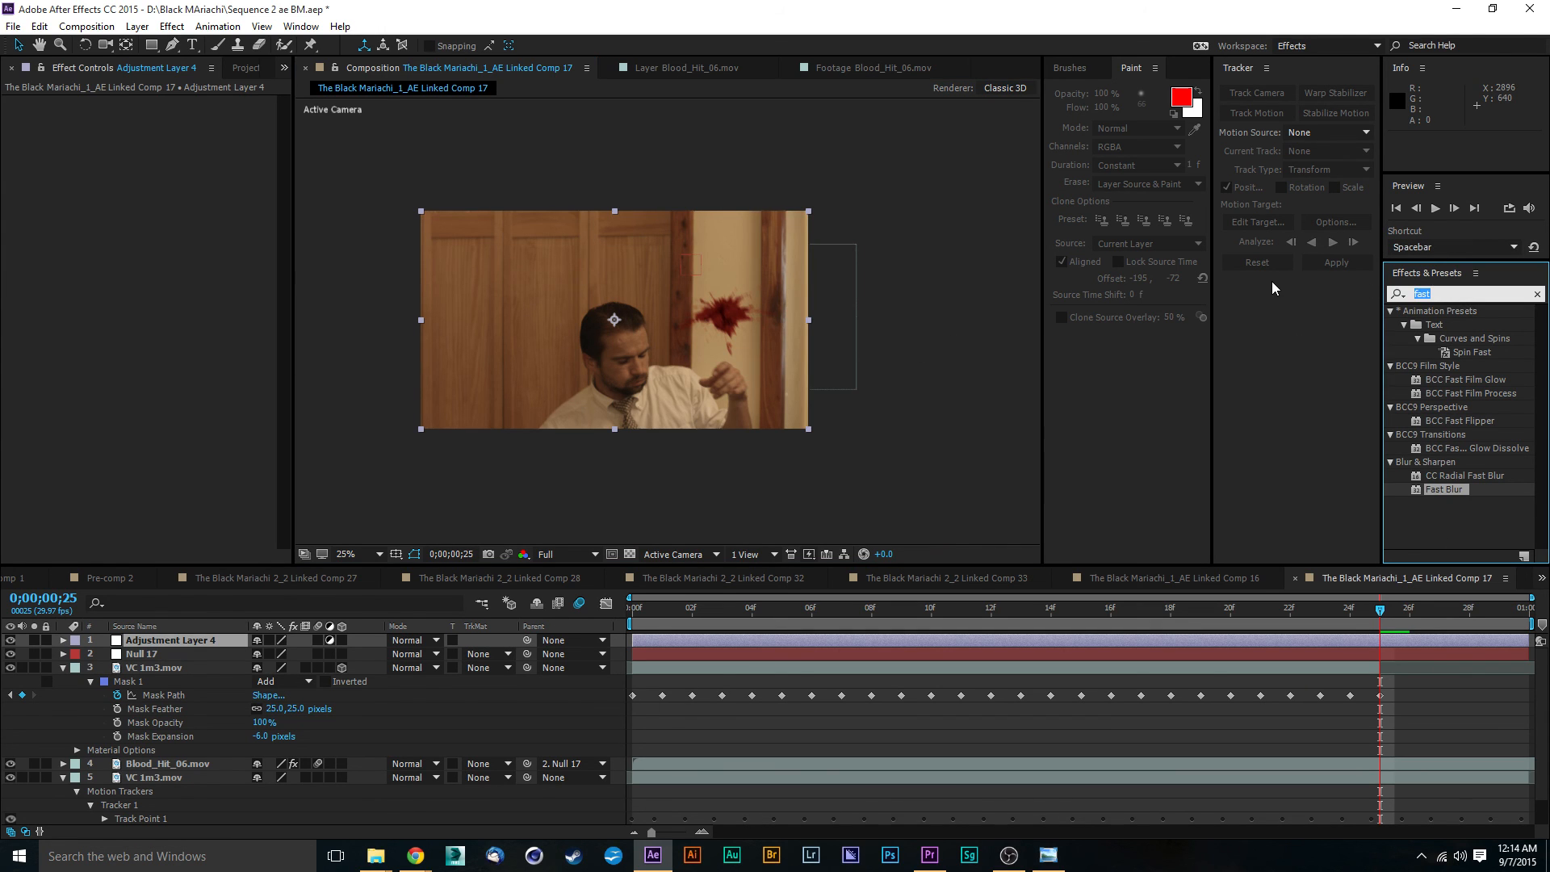
text(hadr)
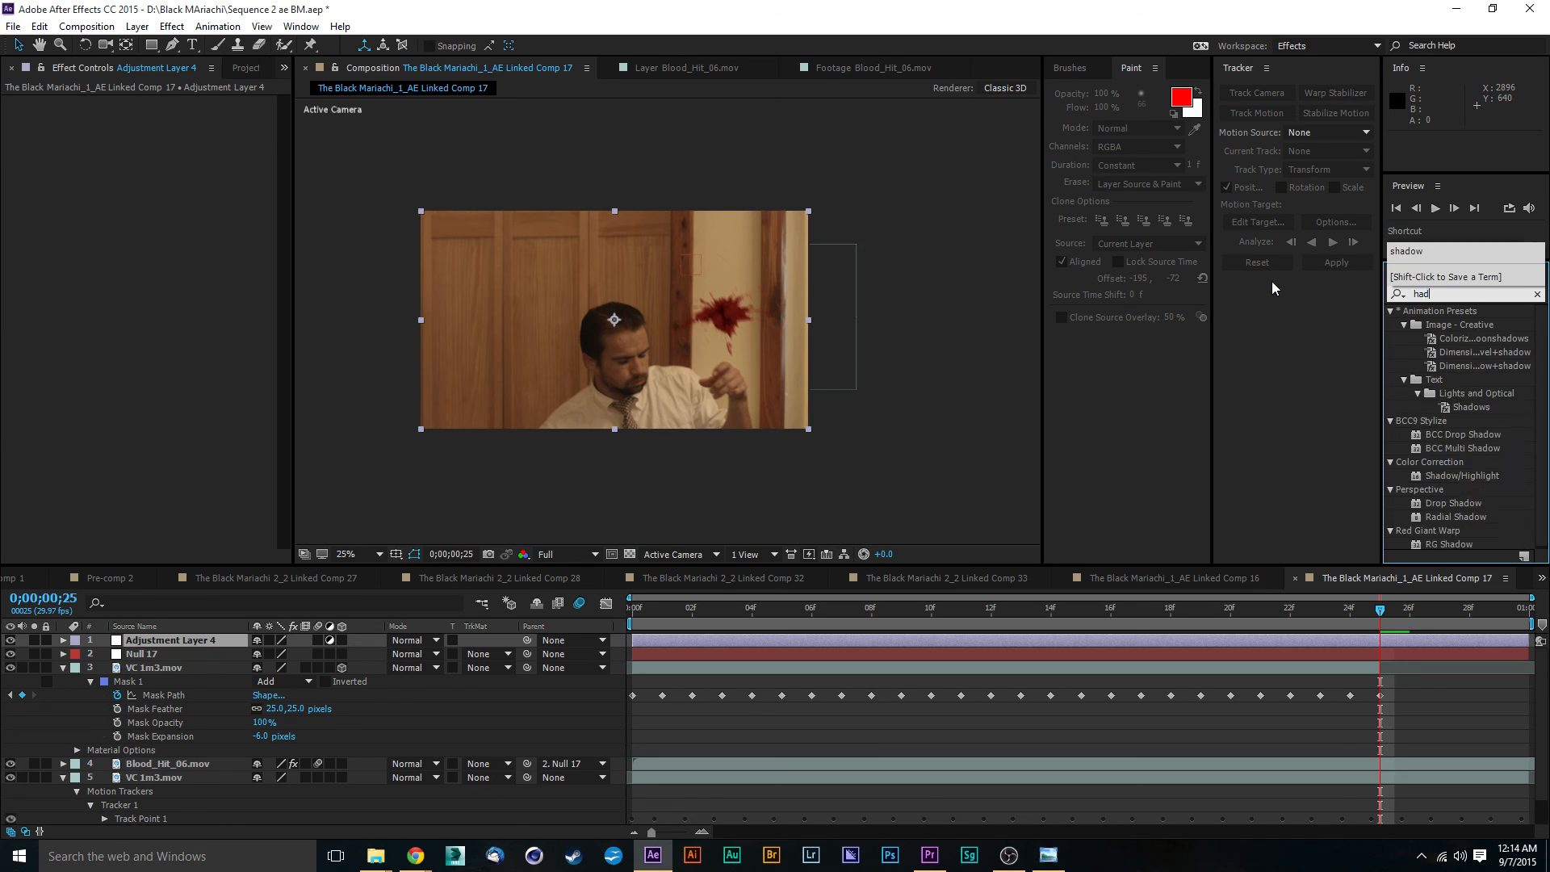
key(BackSpace)
key(BackSpace)
key(BackSpace)
key(BackSpace)
text(hdr)
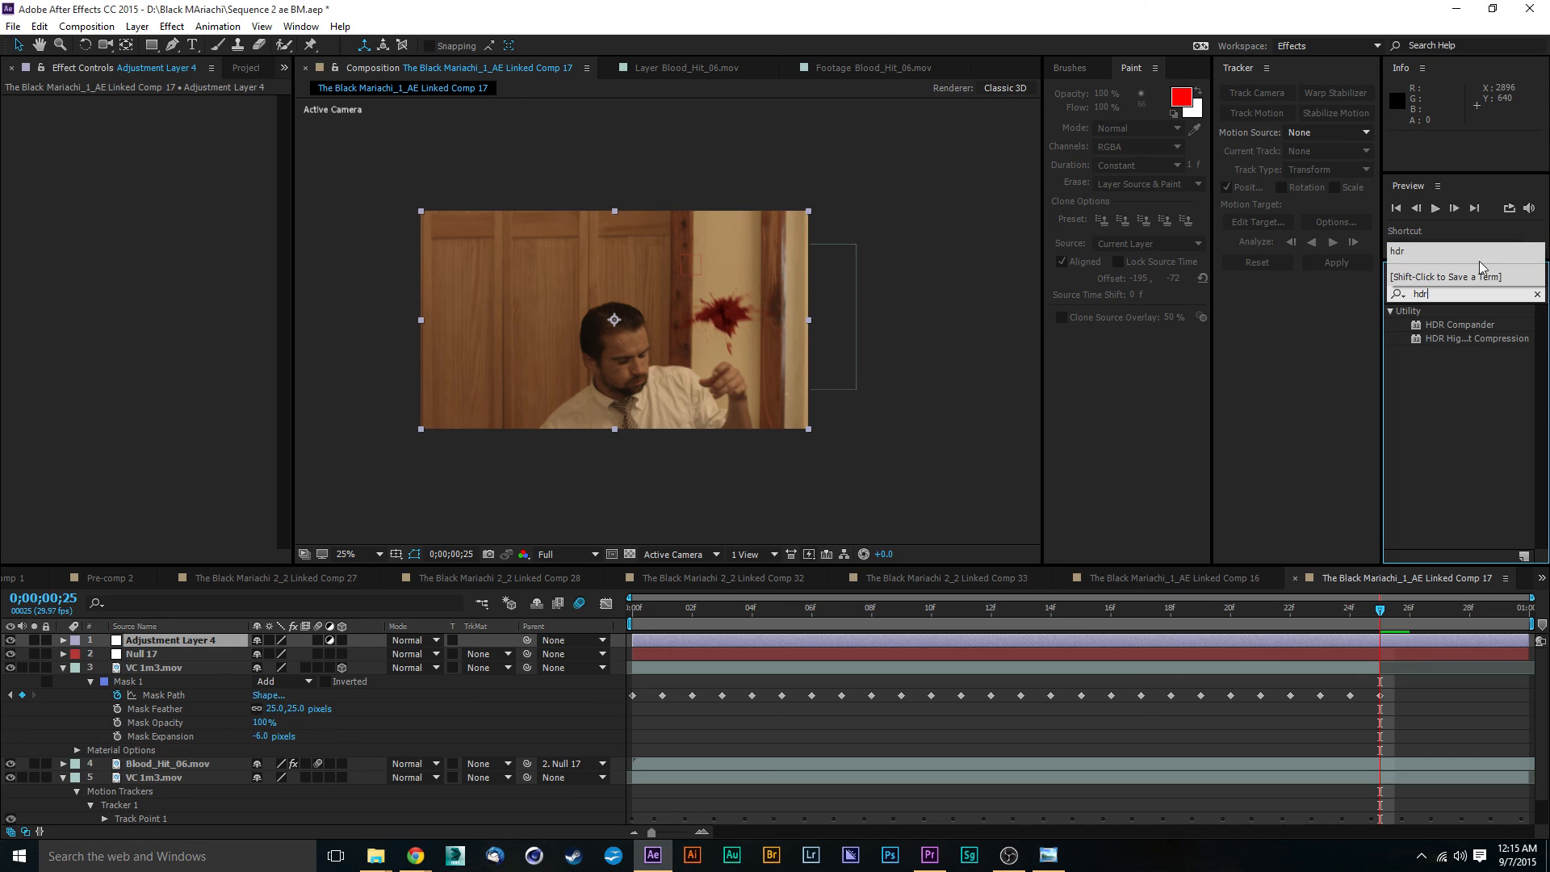
drag(1441, 324, 161, 641)
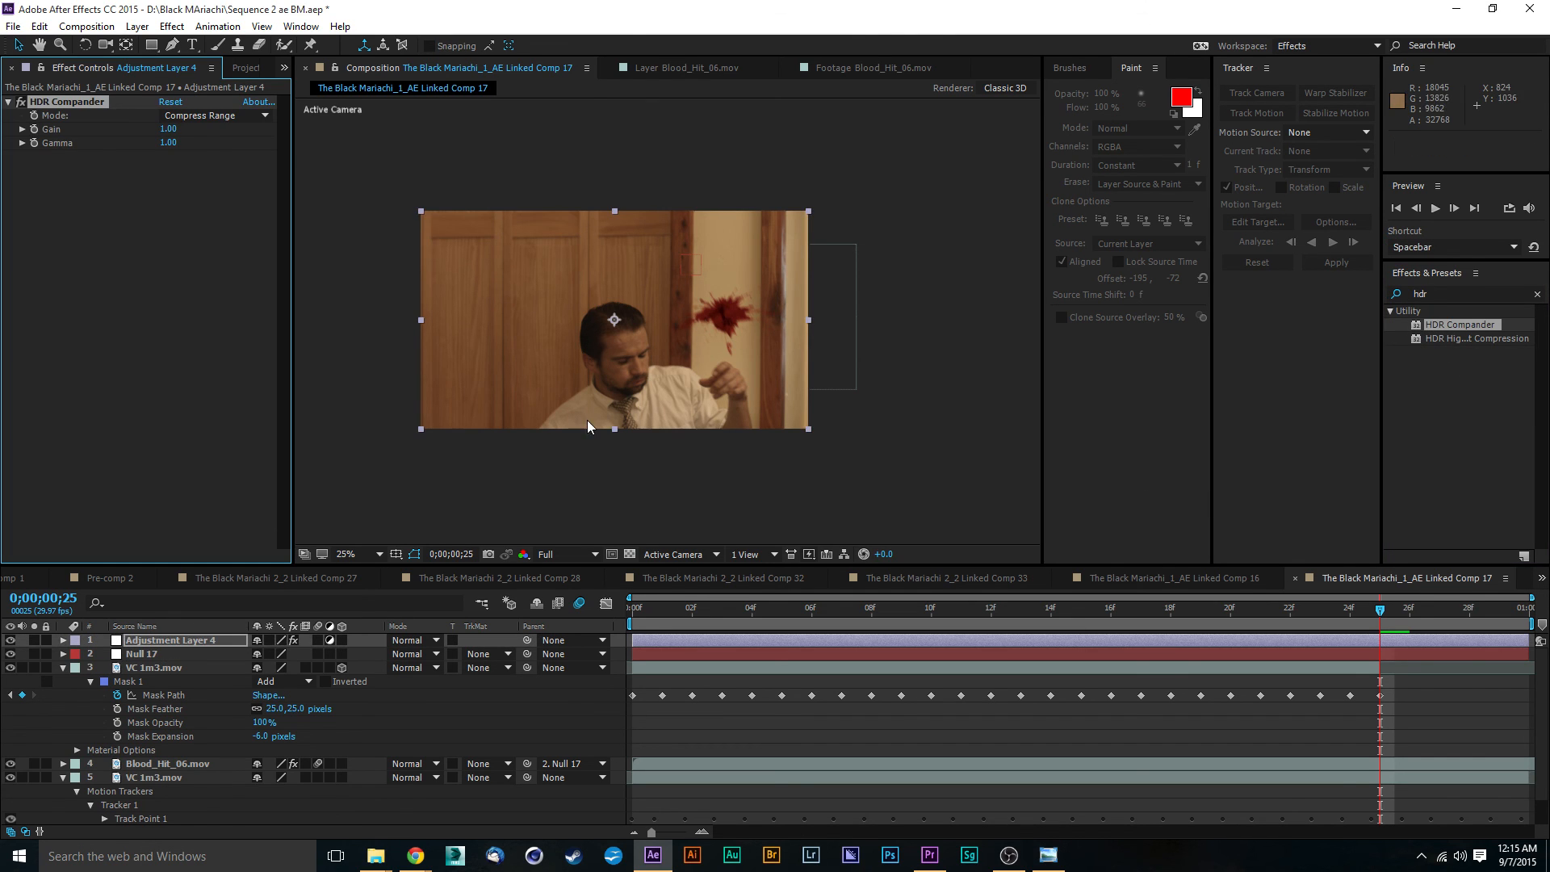
key(period)
key(comma)
- Try a lower Gain in HDR Compander, undo it, and set the Gamma to 1.33
drag(168, 130, 168, 130)
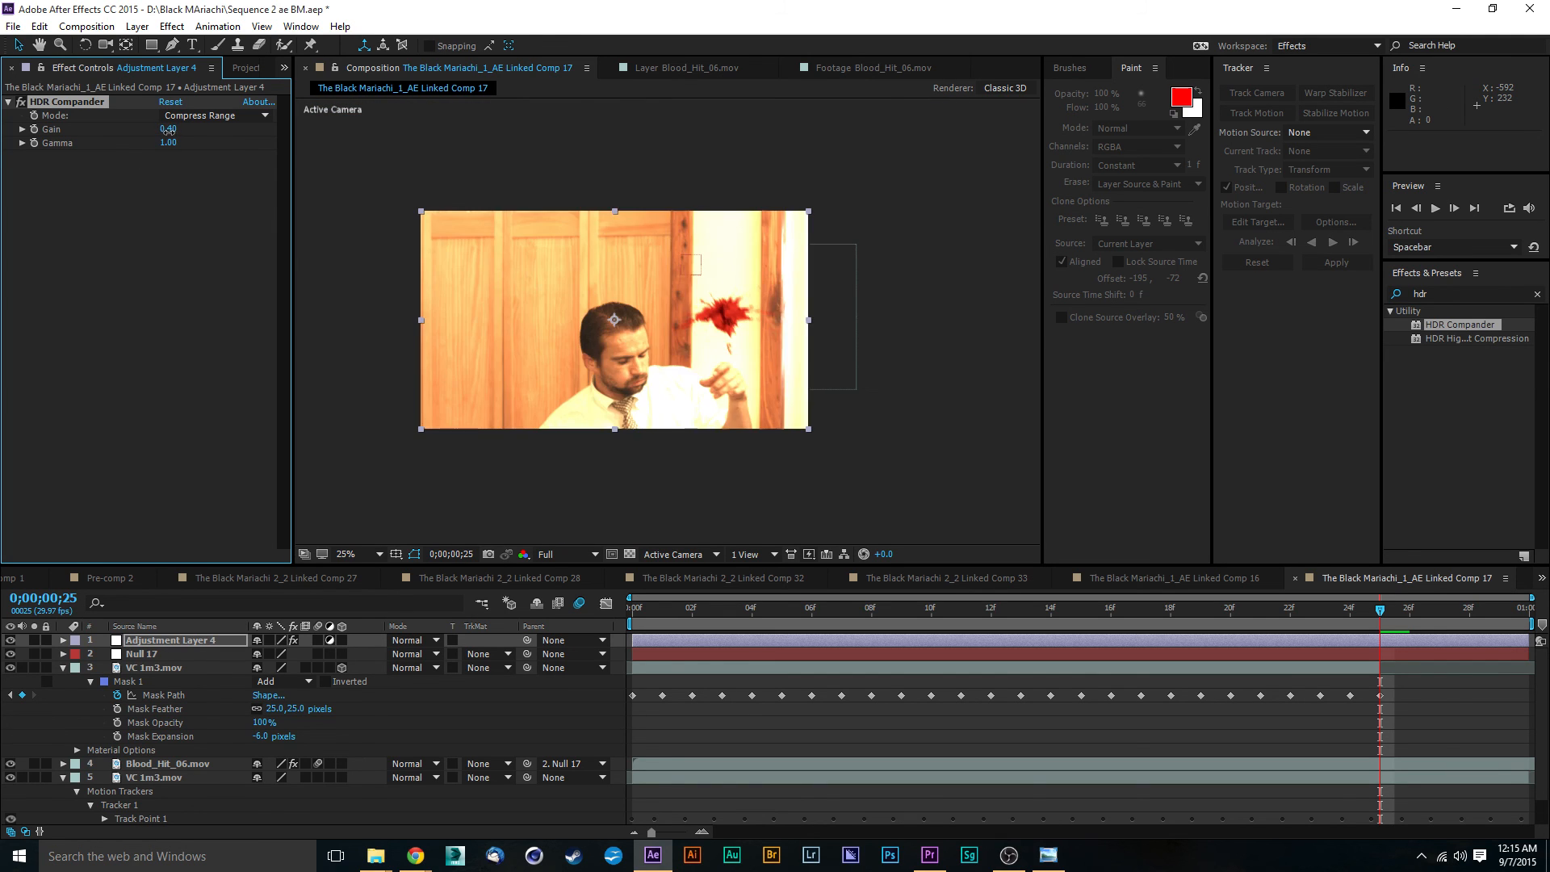
key(ctrl+z)
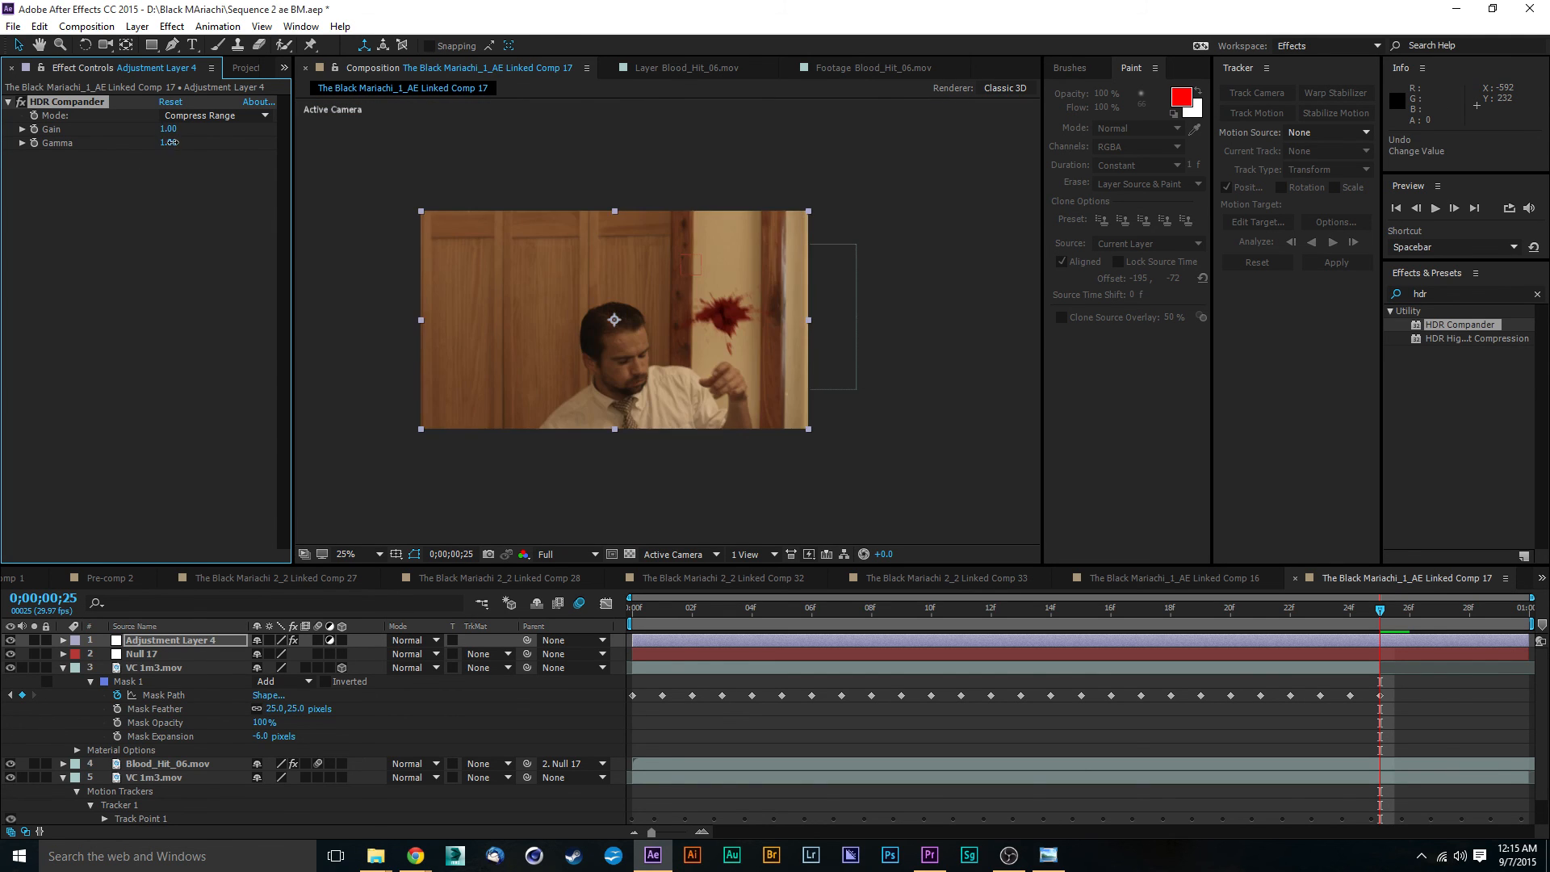
mouse_move(189, 145)
mouse_down()
mouse_move(218, 150)
mouse_move(200, 145)
mouse_up()
click(597, 454)
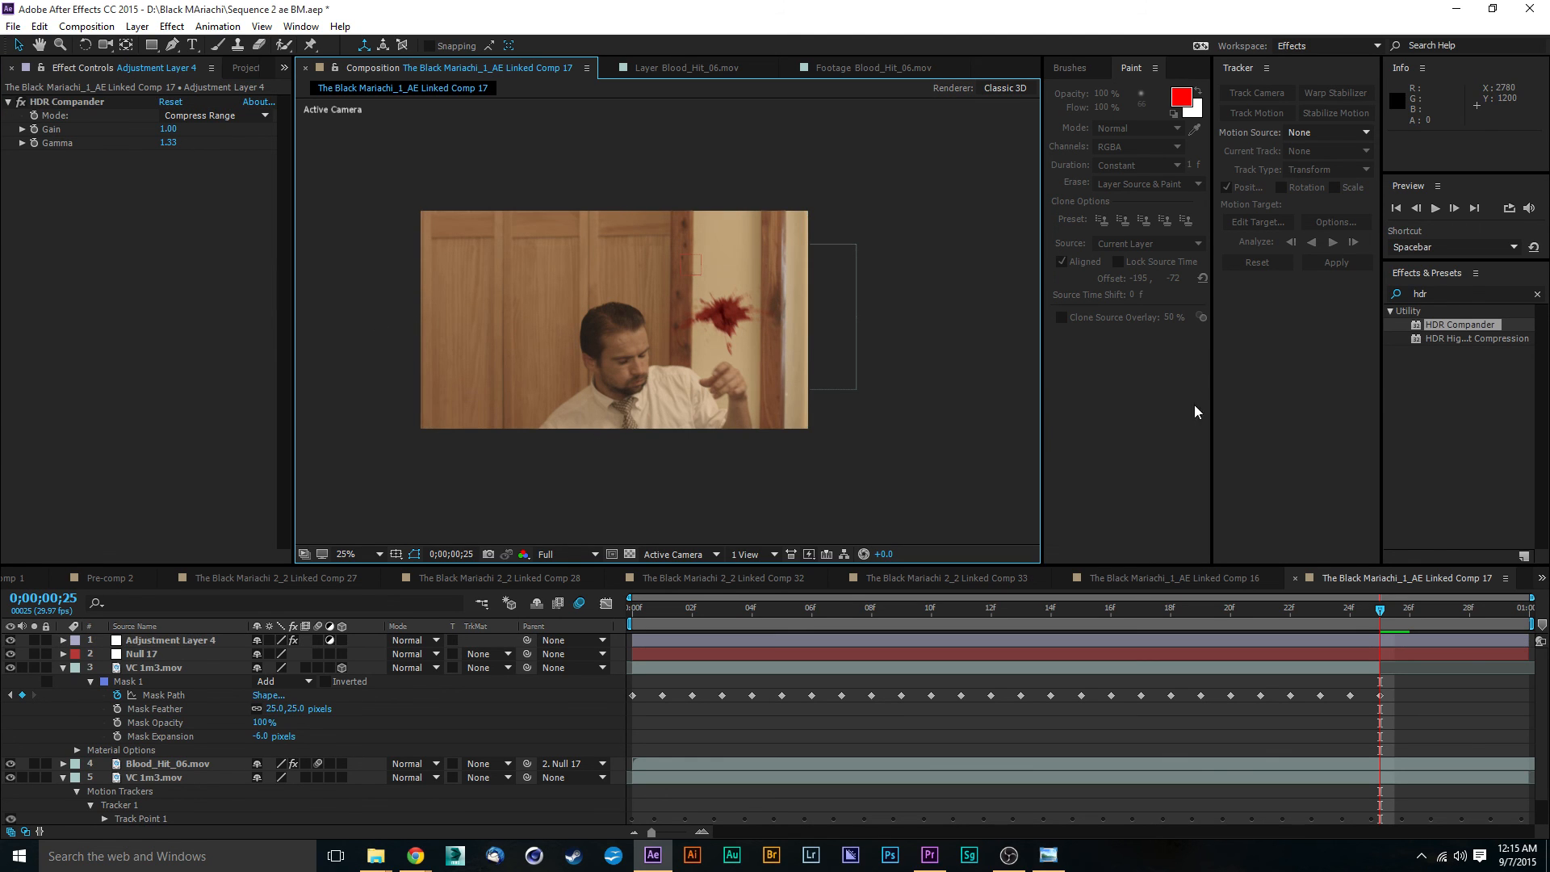
- Apply Curves to the adjustment layer and pull the RGB curve's shadows and black point slightly darker, anchoring the highlights near the diagonal
click(1443, 293)
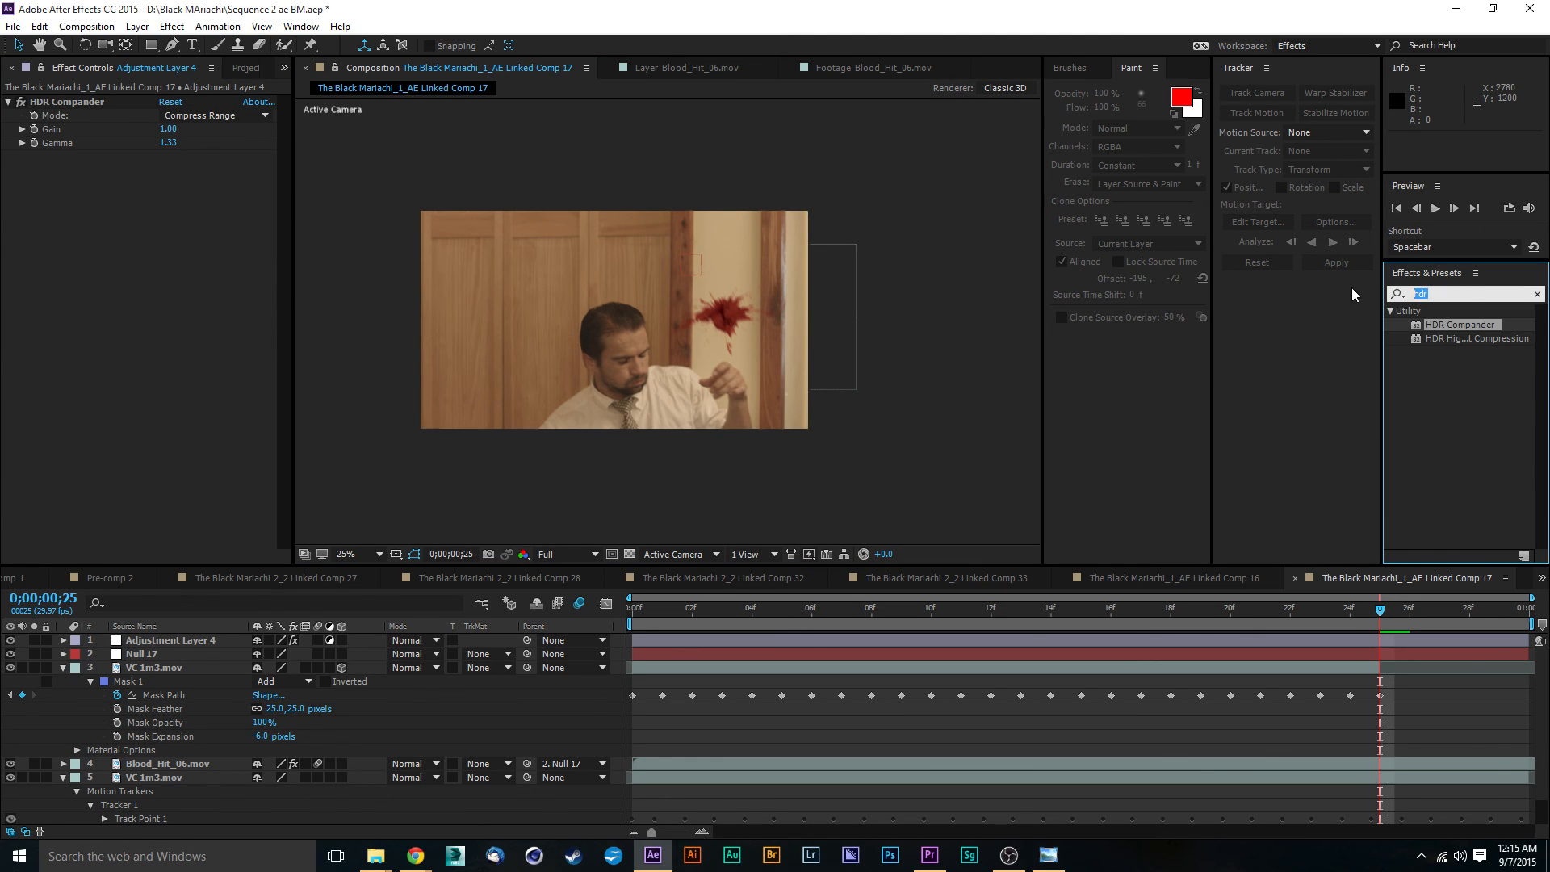
text(curves)
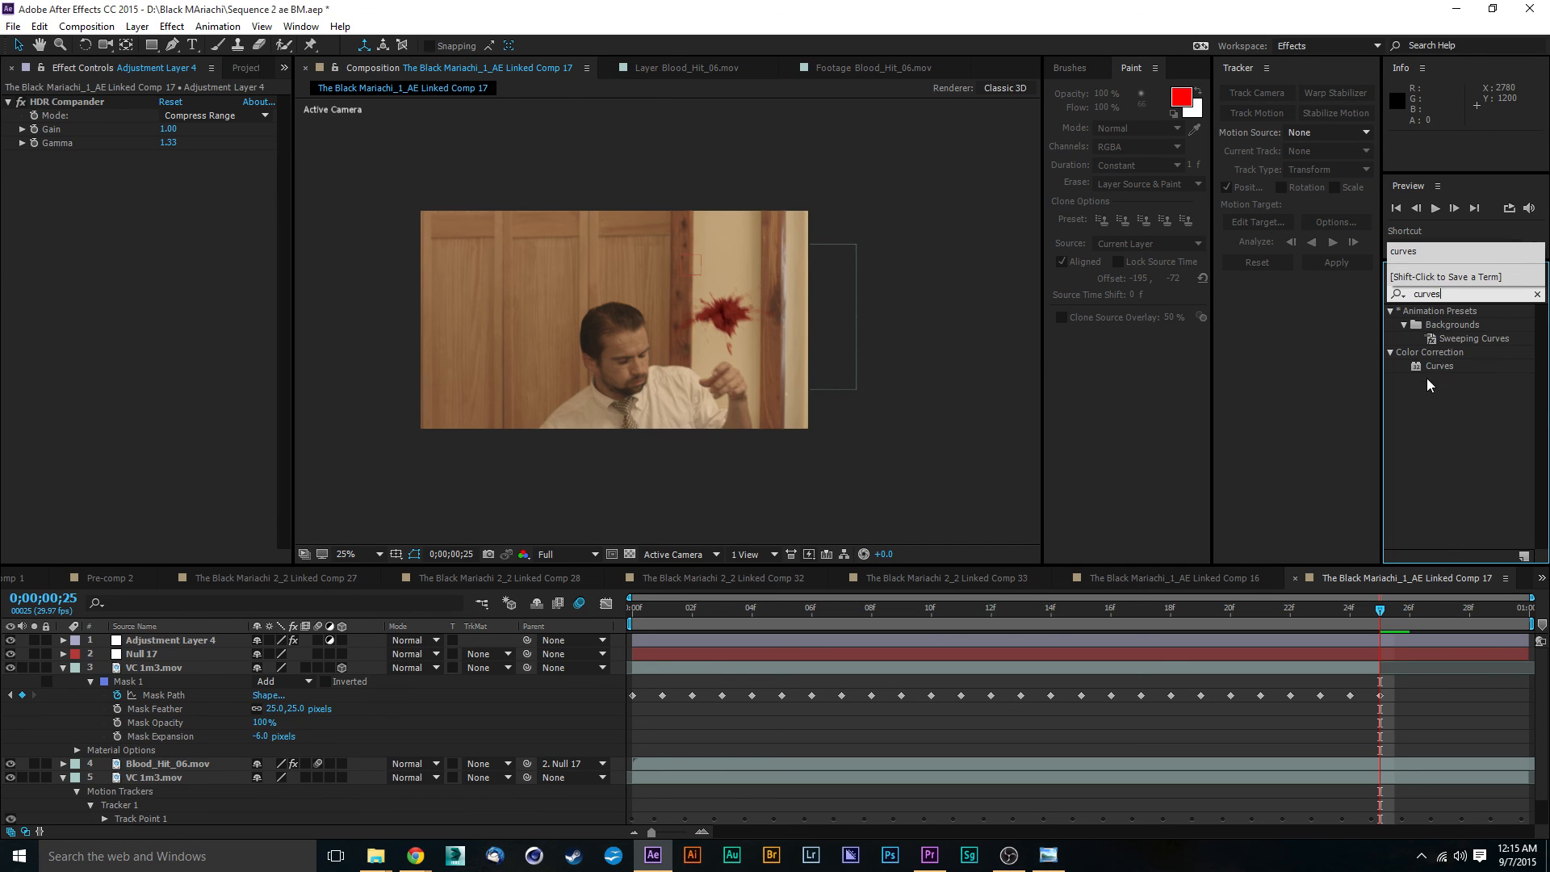
drag(1439, 365, 686, 639)
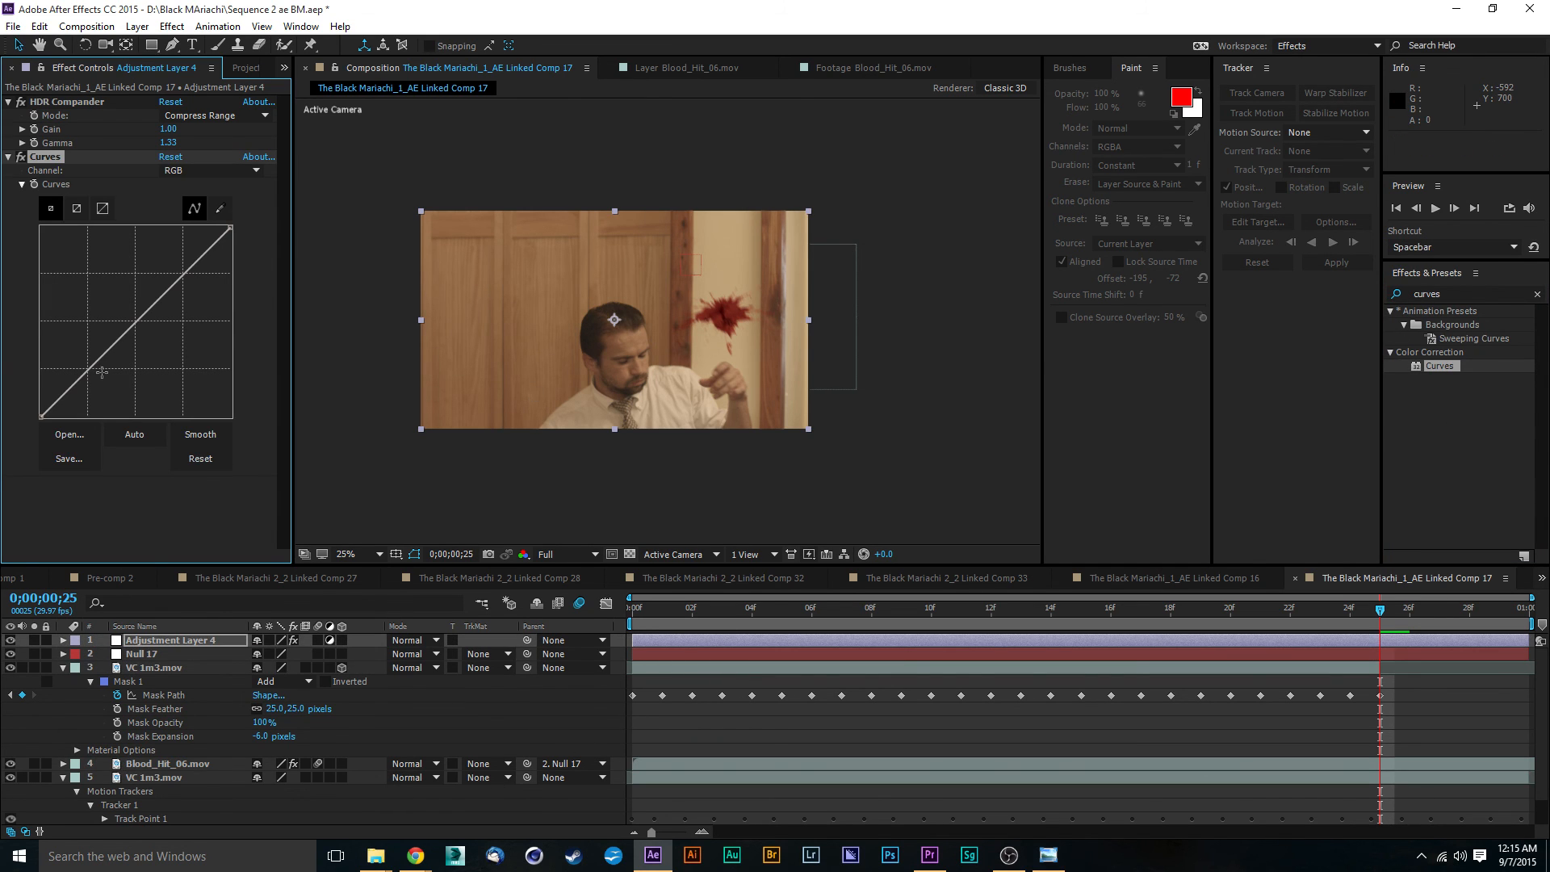
drag(89, 368, 95, 376)
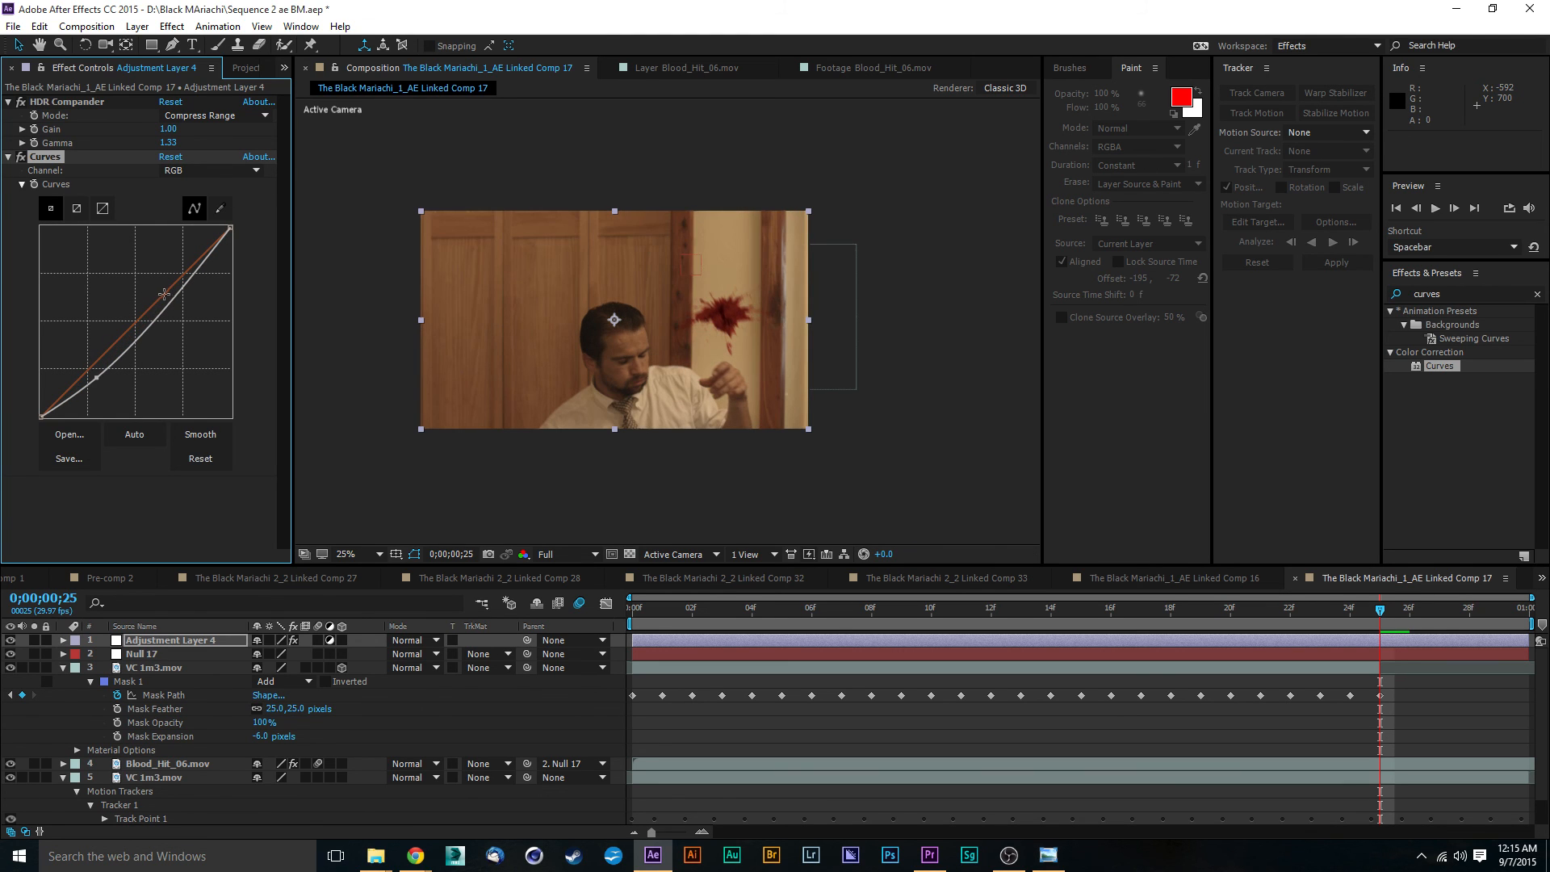
drag(176, 294, 172, 287)
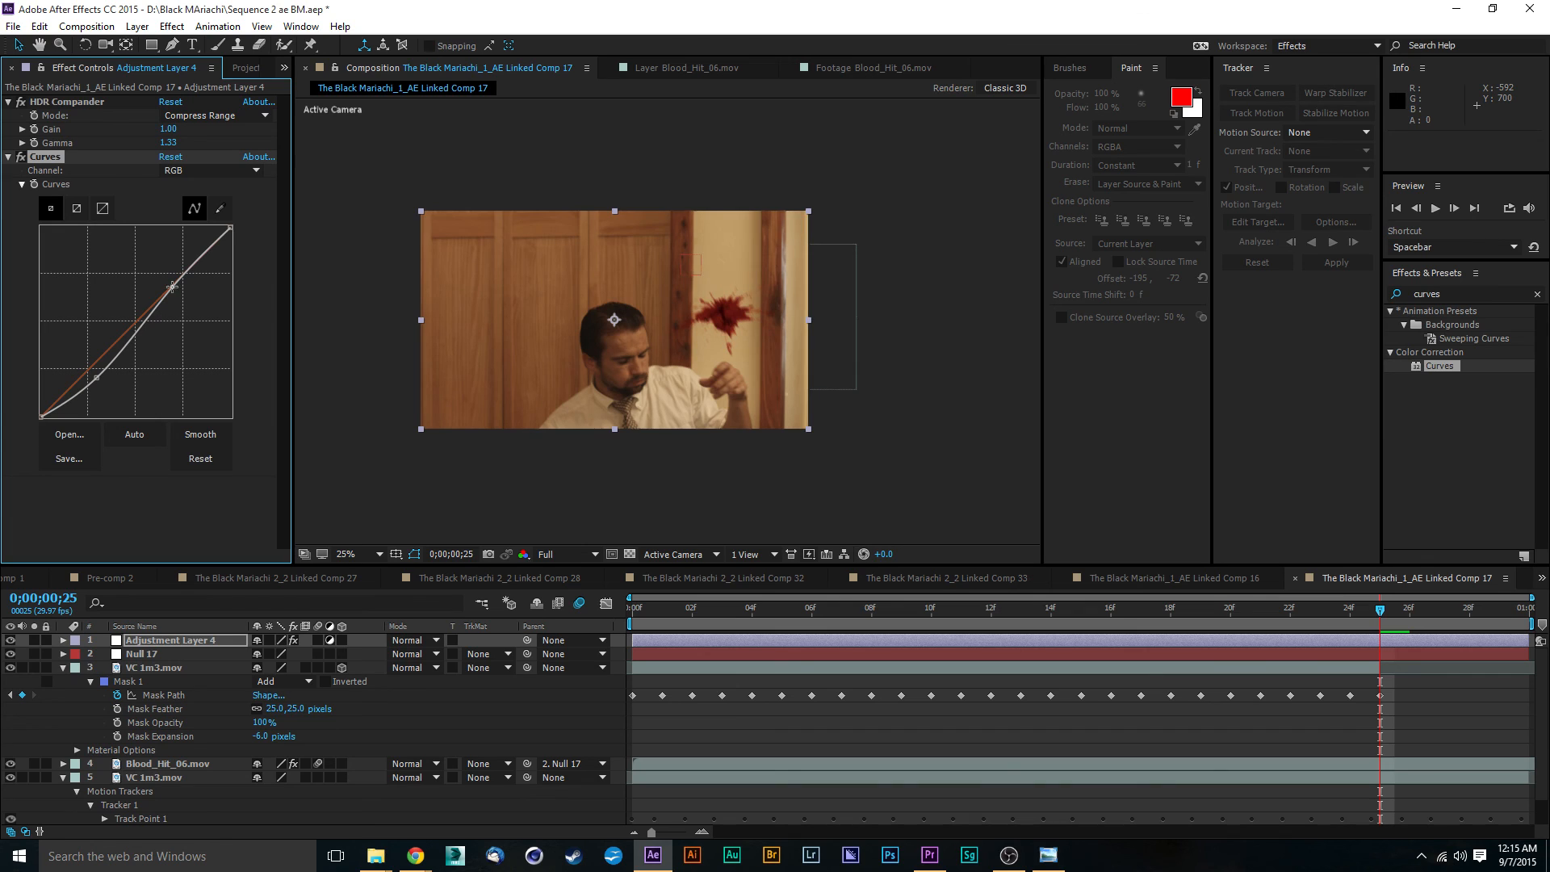
drag(96, 377, 48, 426)
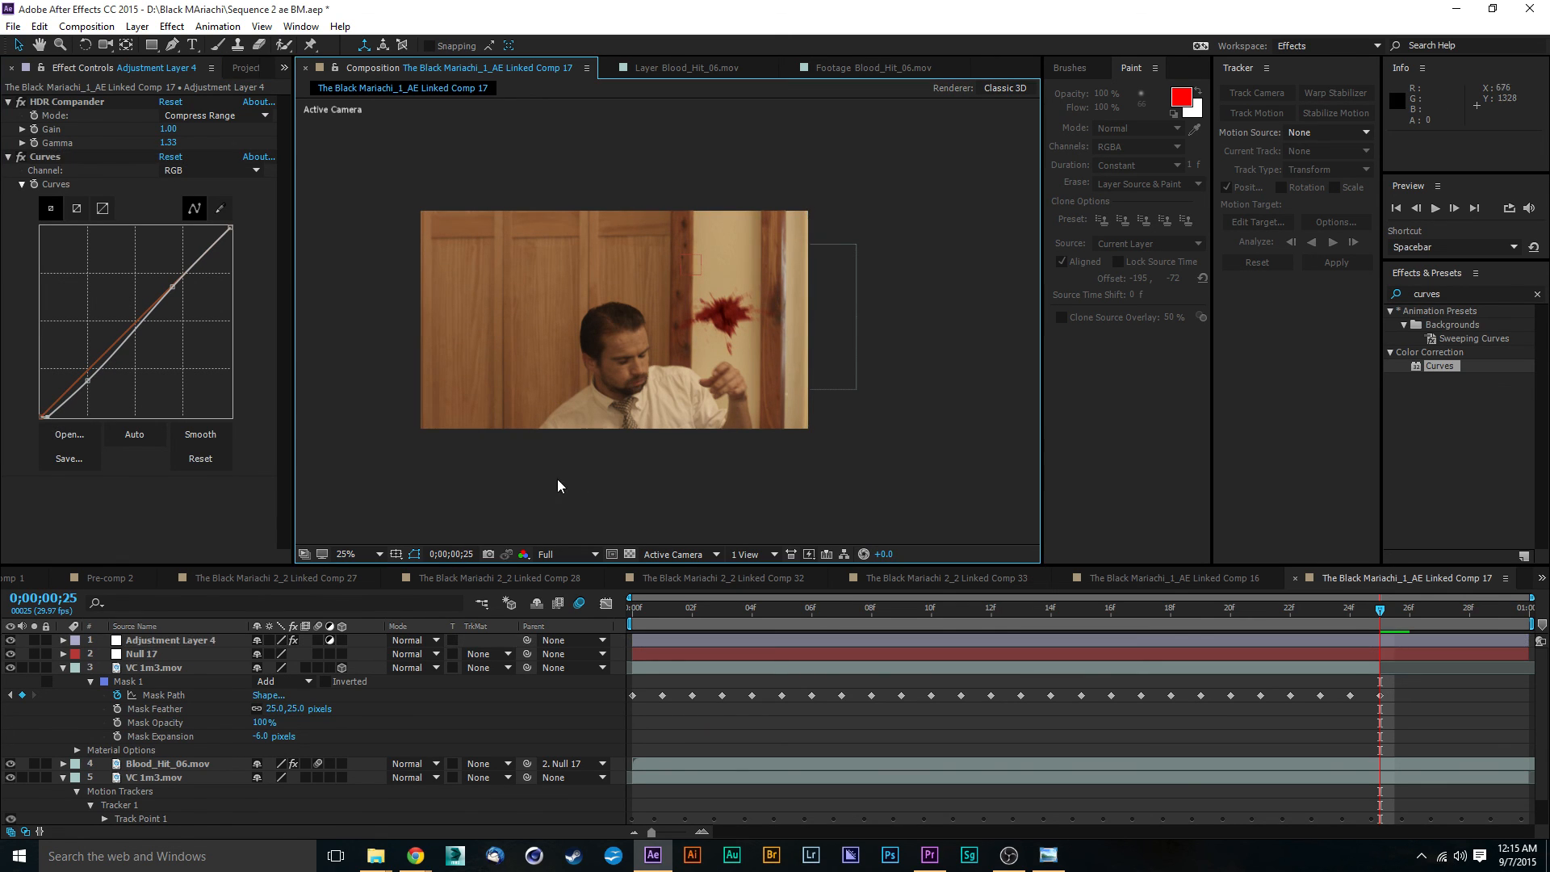
- Switch the adjustment layer's Curves to the Blue channel and raise its midtones slightly
key(period)
click(171, 171)
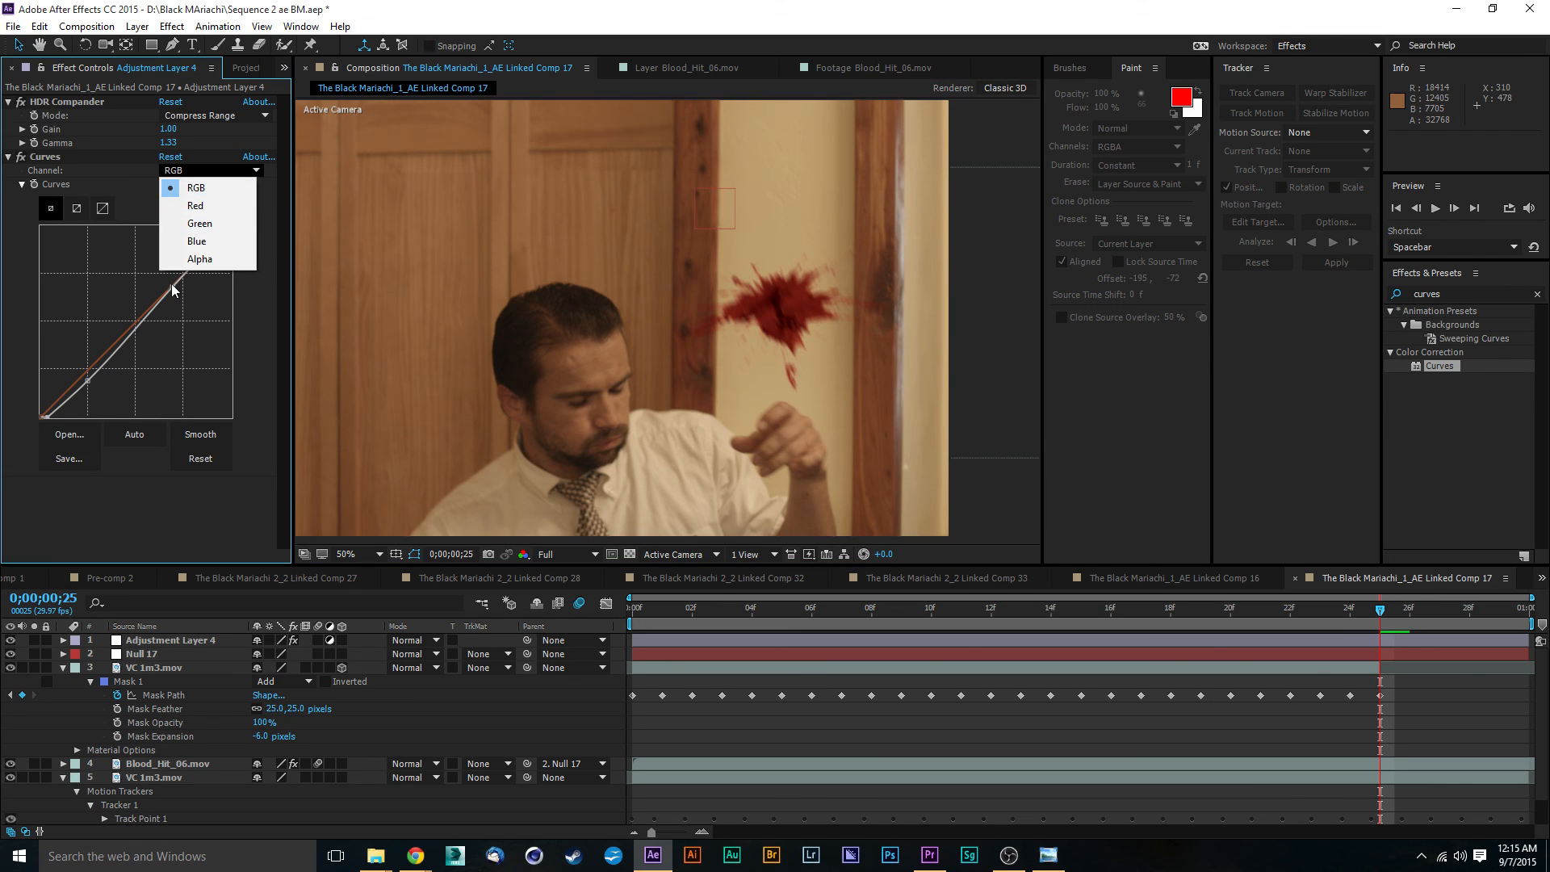
click(196, 242)
drag(138, 319, 130, 320)
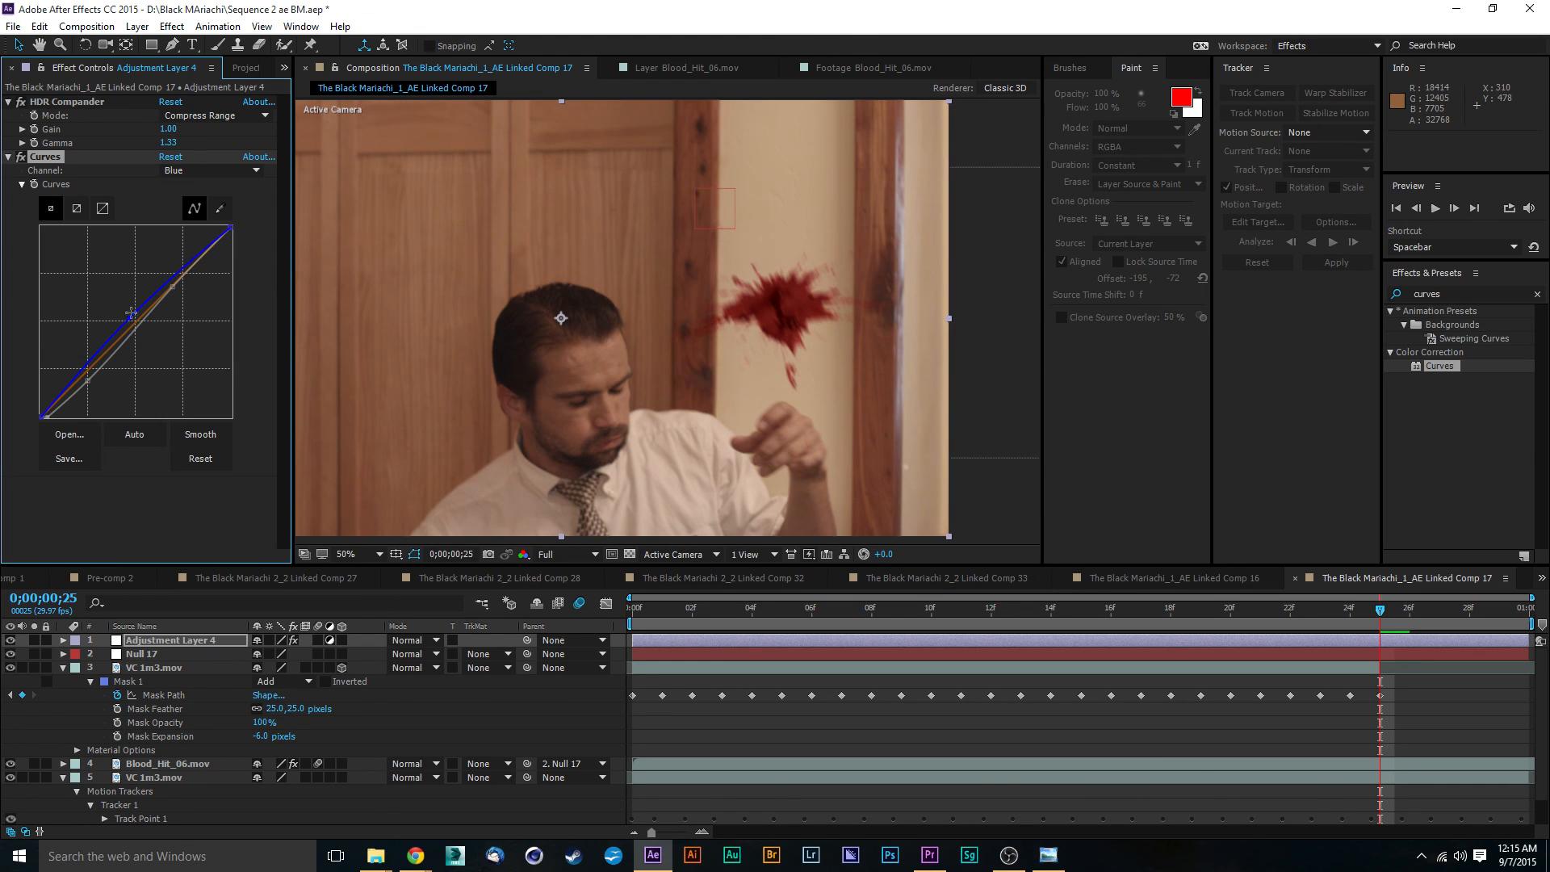
- Switch the adjustment layer's Curves to the Red channel and lower its midtones slightly
click(204, 170)
click(190, 206)
drag(138, 318, 139, 327)
- Return Curves to the RGB channel, raise the upper midtones into a brighter arc, and lift the shadow point slightly
click(187, 170)
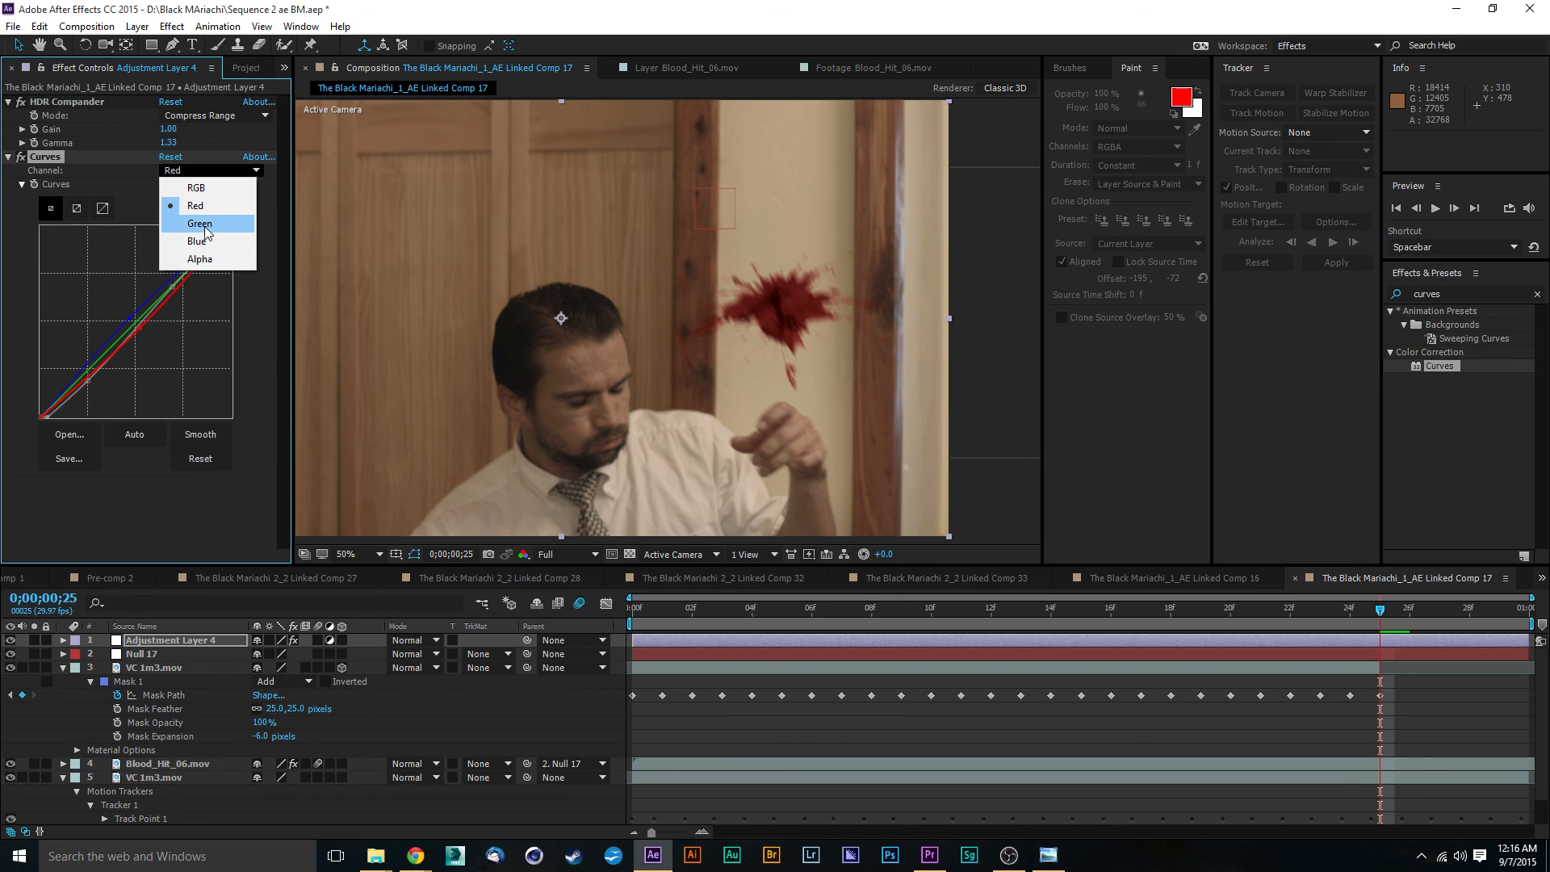
click(196, 188)
drag(171, 292, 157, 286)
drag(87, 379, 90, 375)
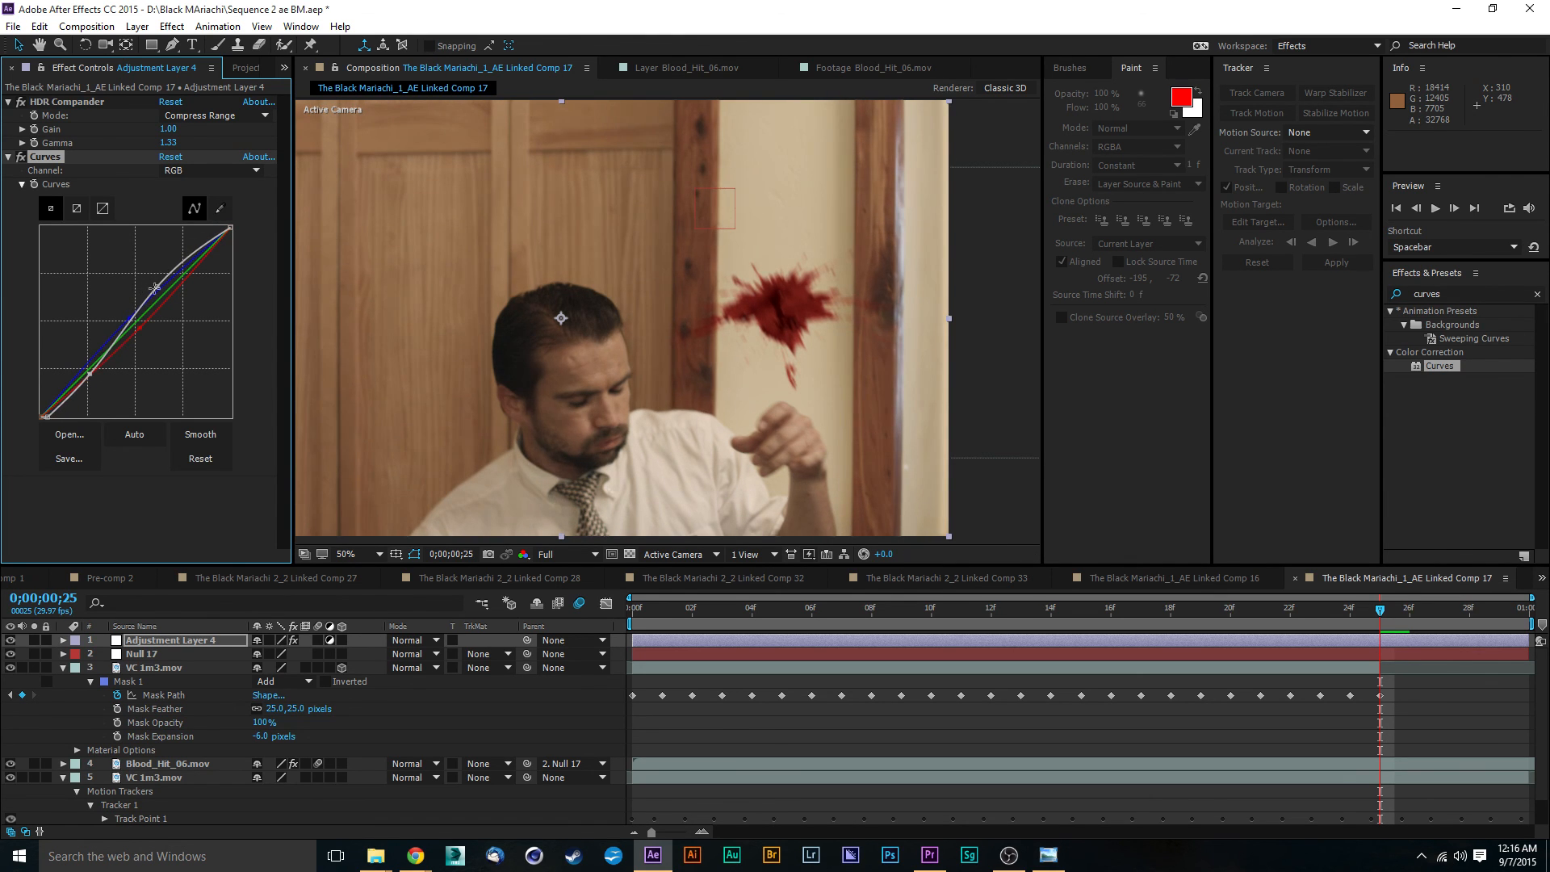
drag(155, 289, 152, 282)
- Play back the whole composition to check the brightened grade over the full frame
scroll(463, 309, down, 2)
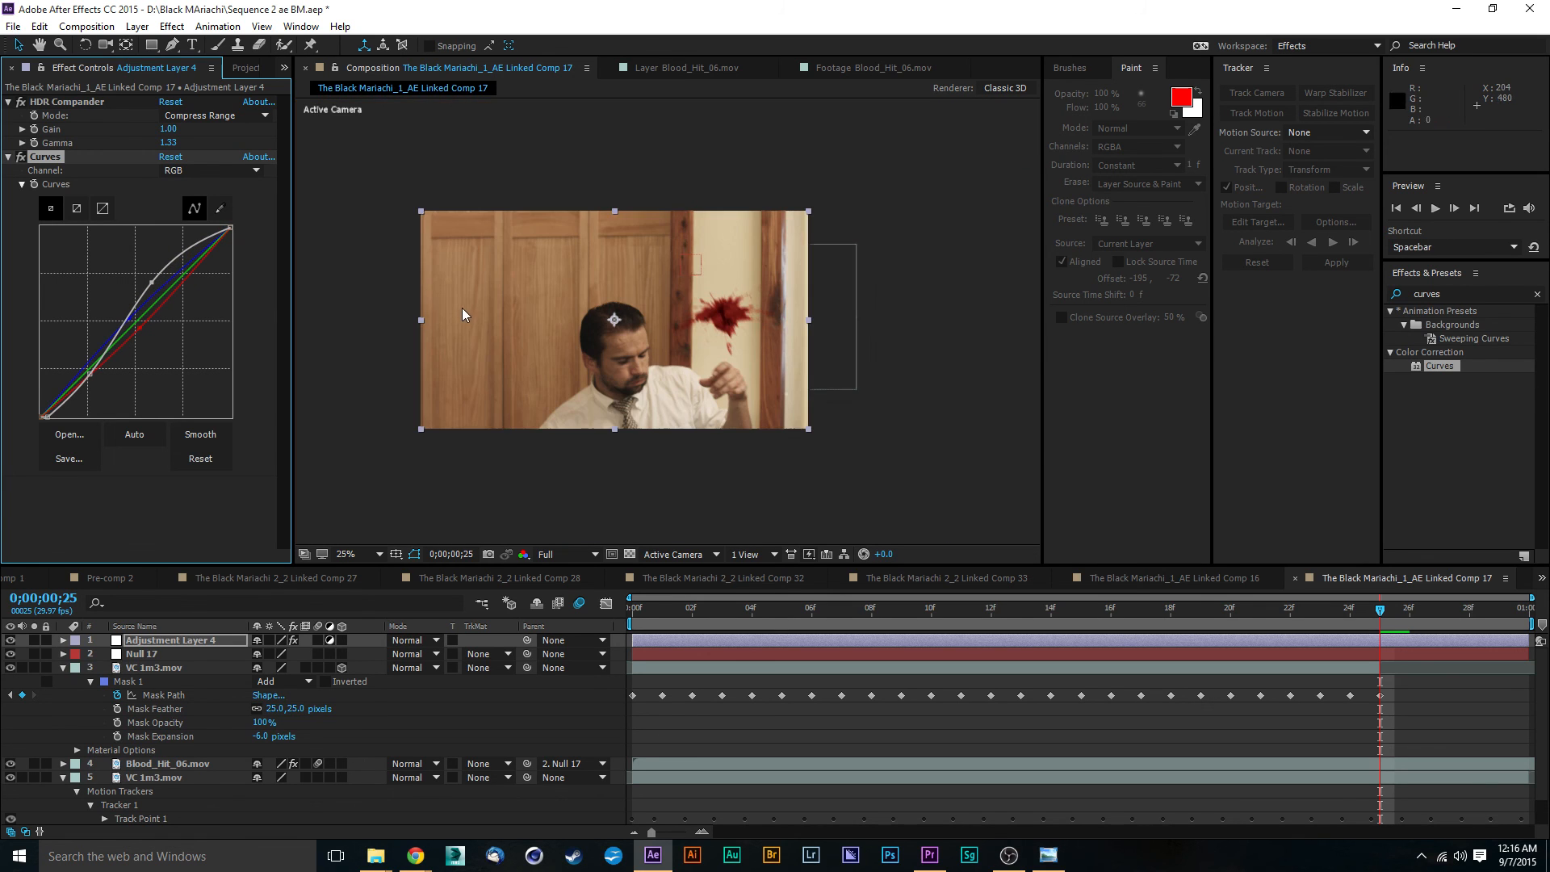
click(390, 491)
key(space)
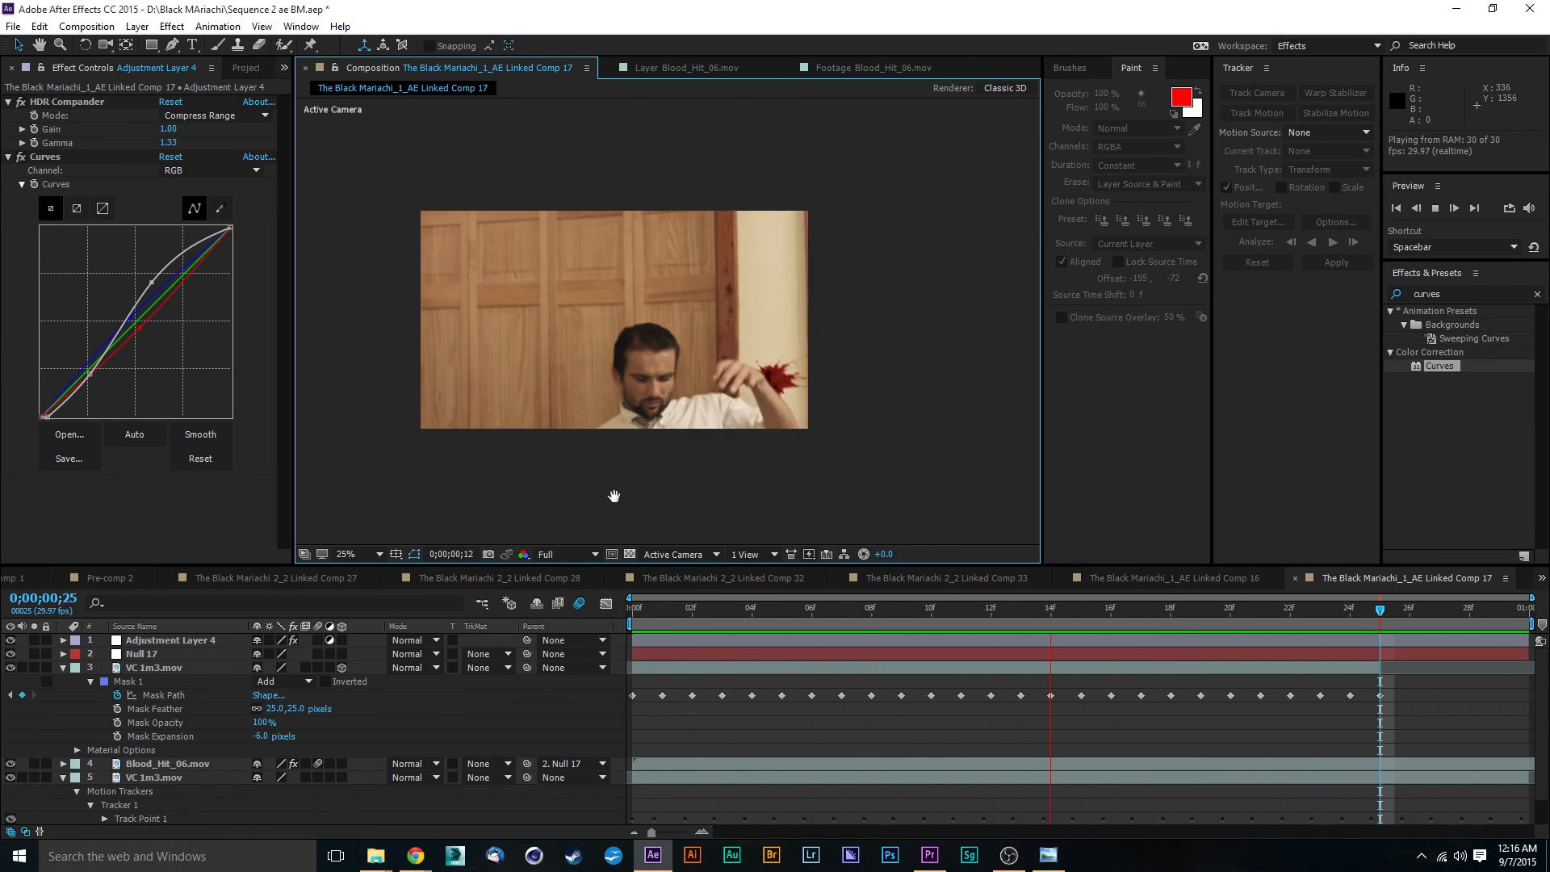
key(space)
- At frame 0;00;00;05, set the Fast Blur Blurriness on the Blood_Hit_06.mov layer to 7.0
click(796, 608)
scroll(791, 407, up, 2)
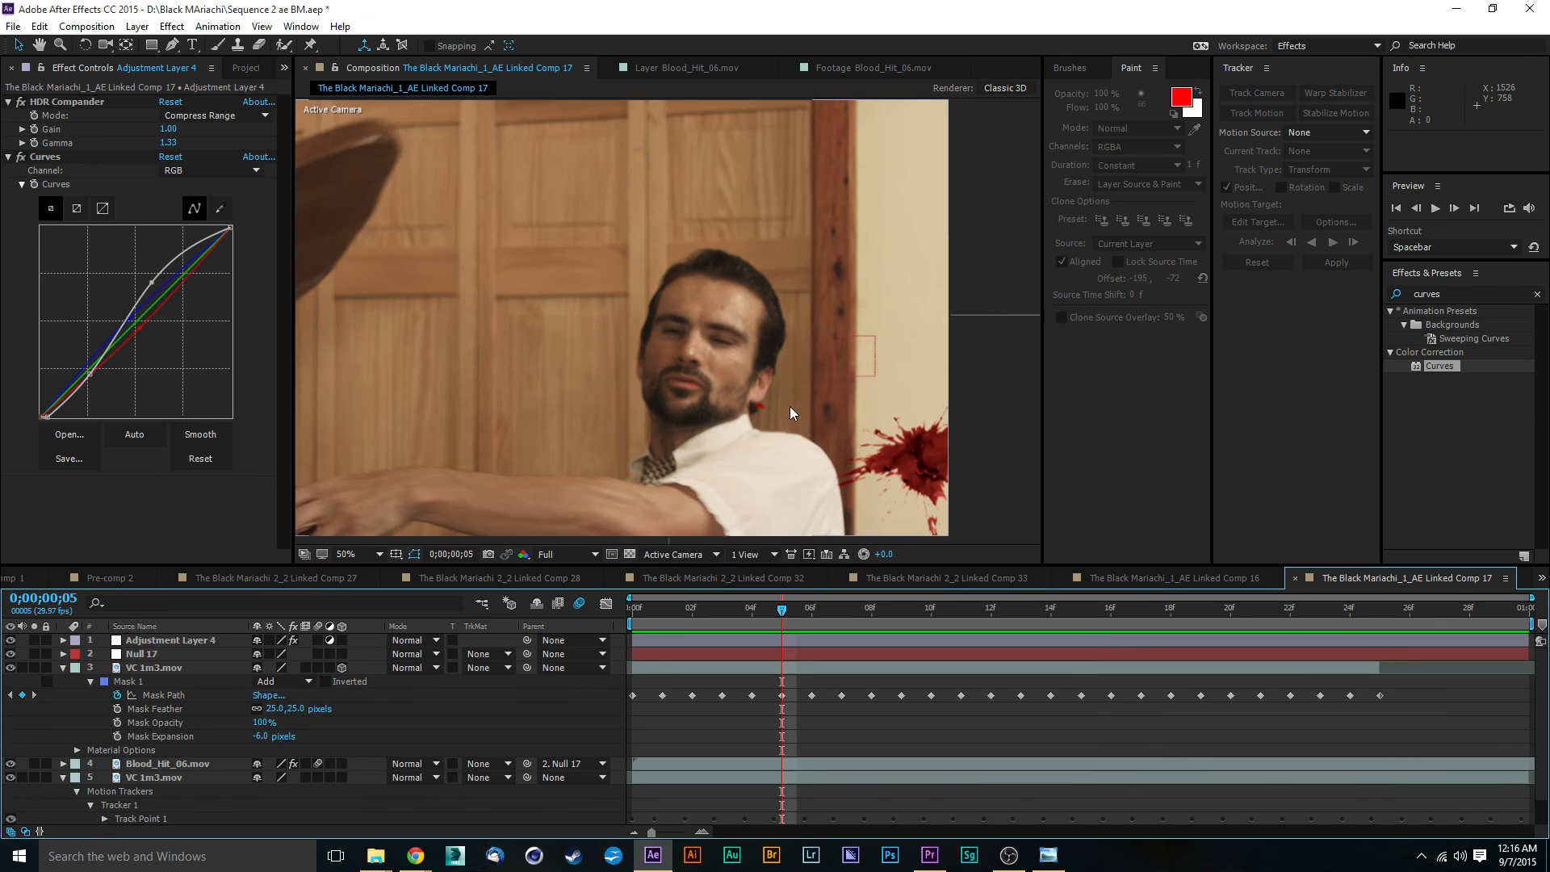
scroll(627, 341, up, 2)
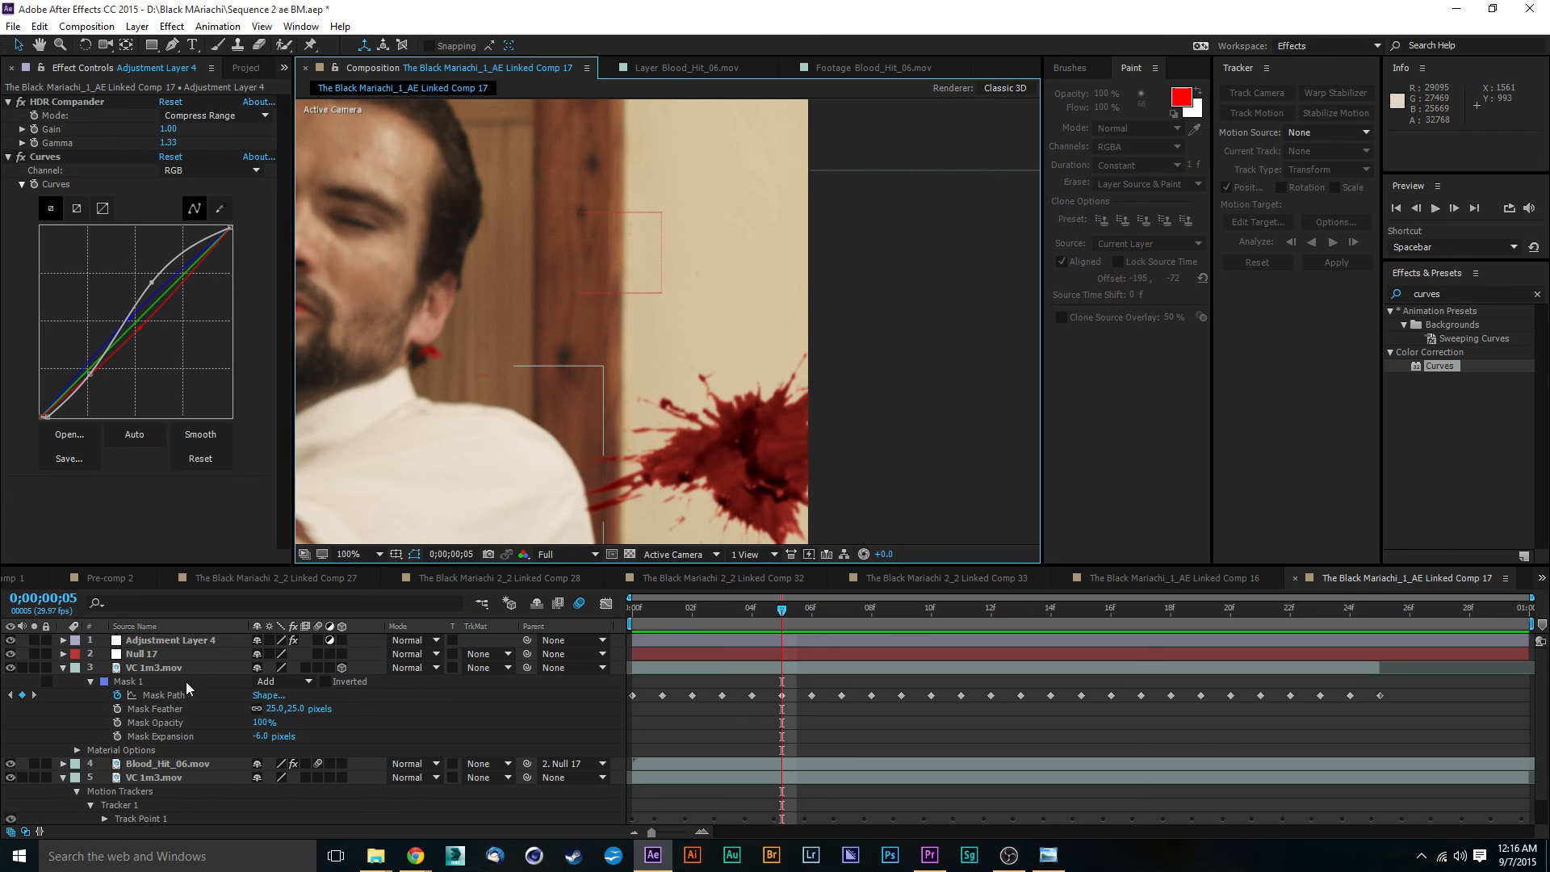
click(183, 762)
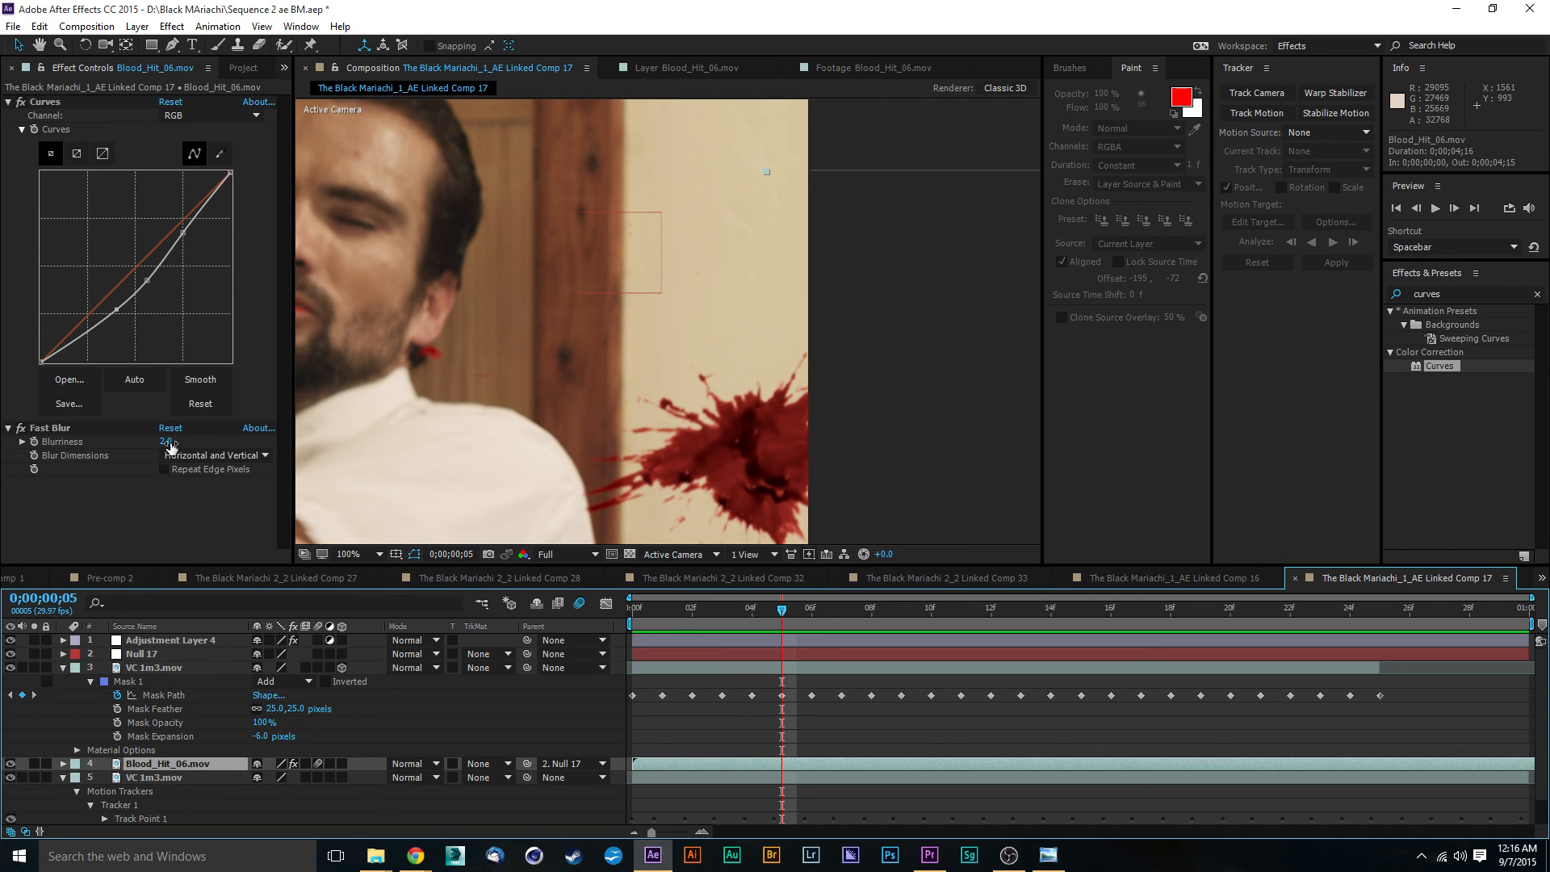
drag(166, 442, 173, 441)
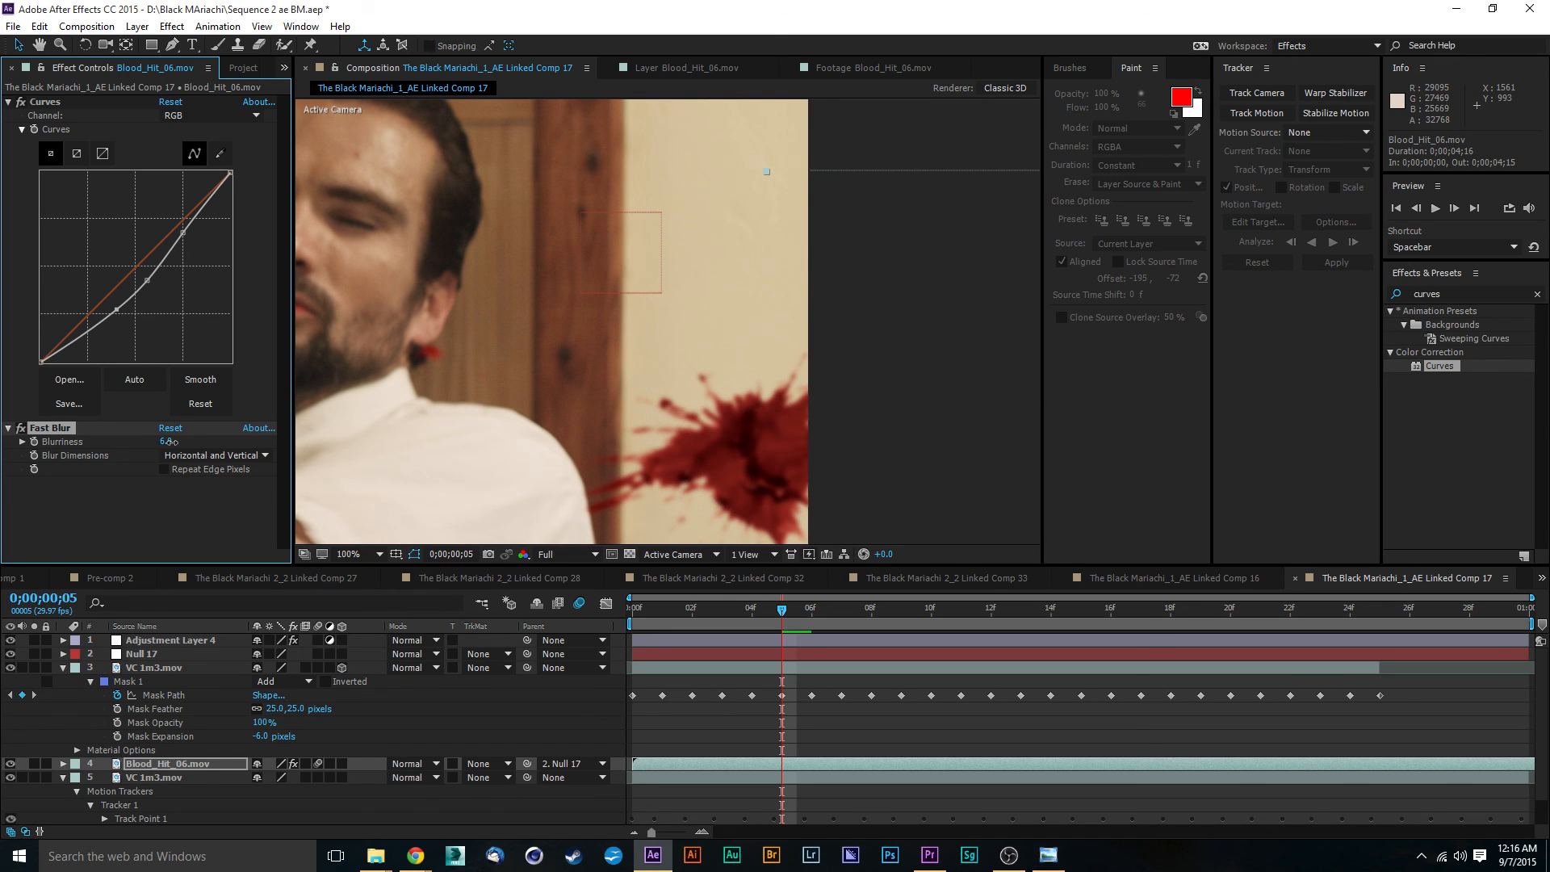
right_click(172, 442)
click(913, 390)
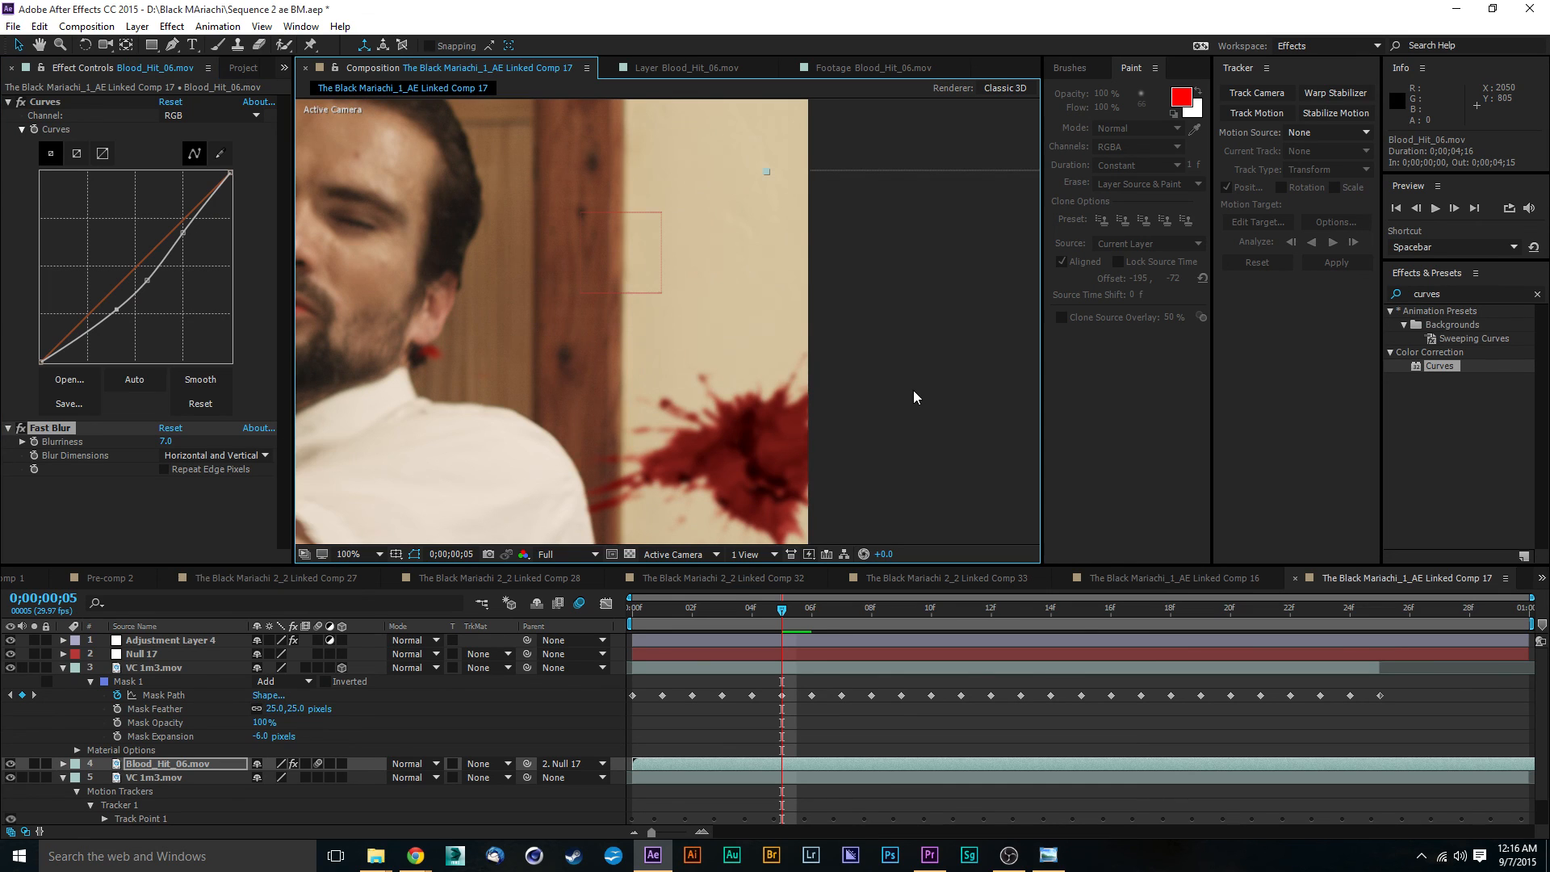
- Play back the shot to check how the more strongly blurred blood hit blends with the wall
scroll(908, 390, down, 2)
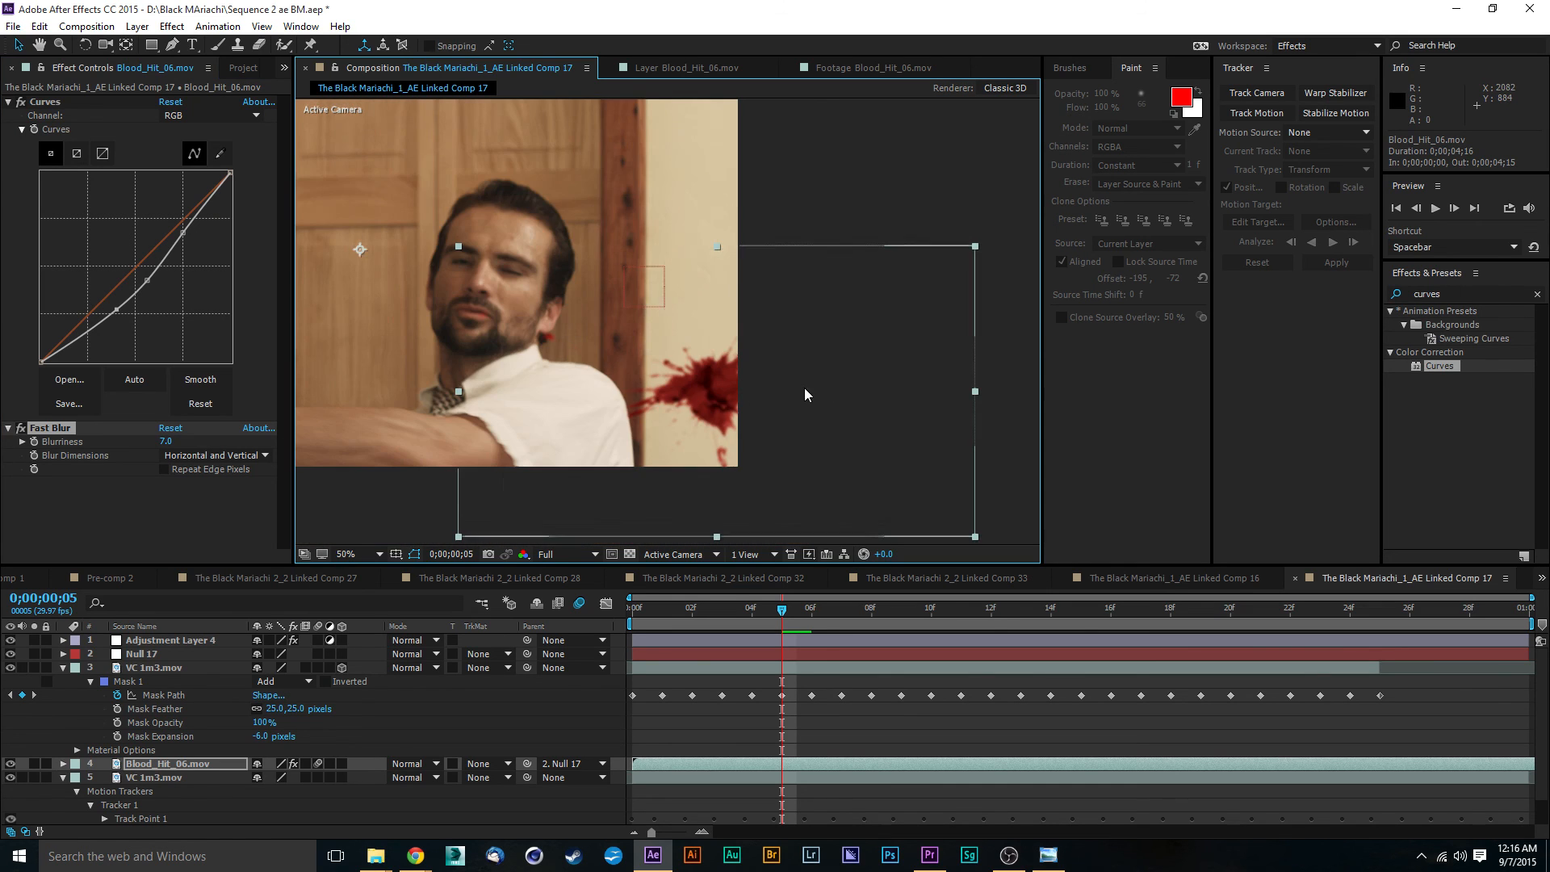
click(922, 350)
key(space)
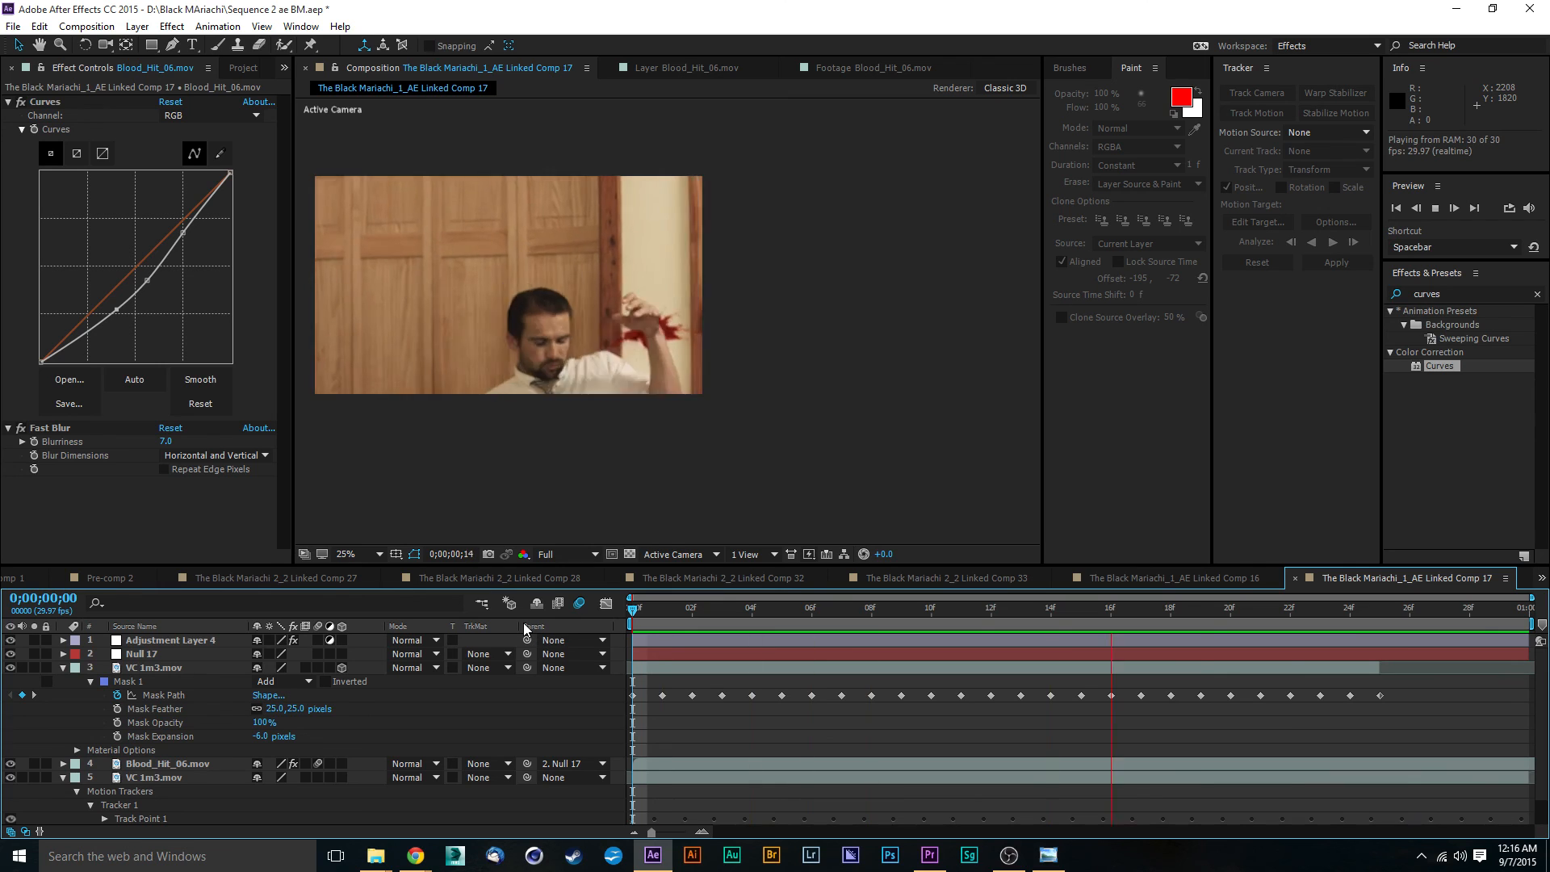
key(space)
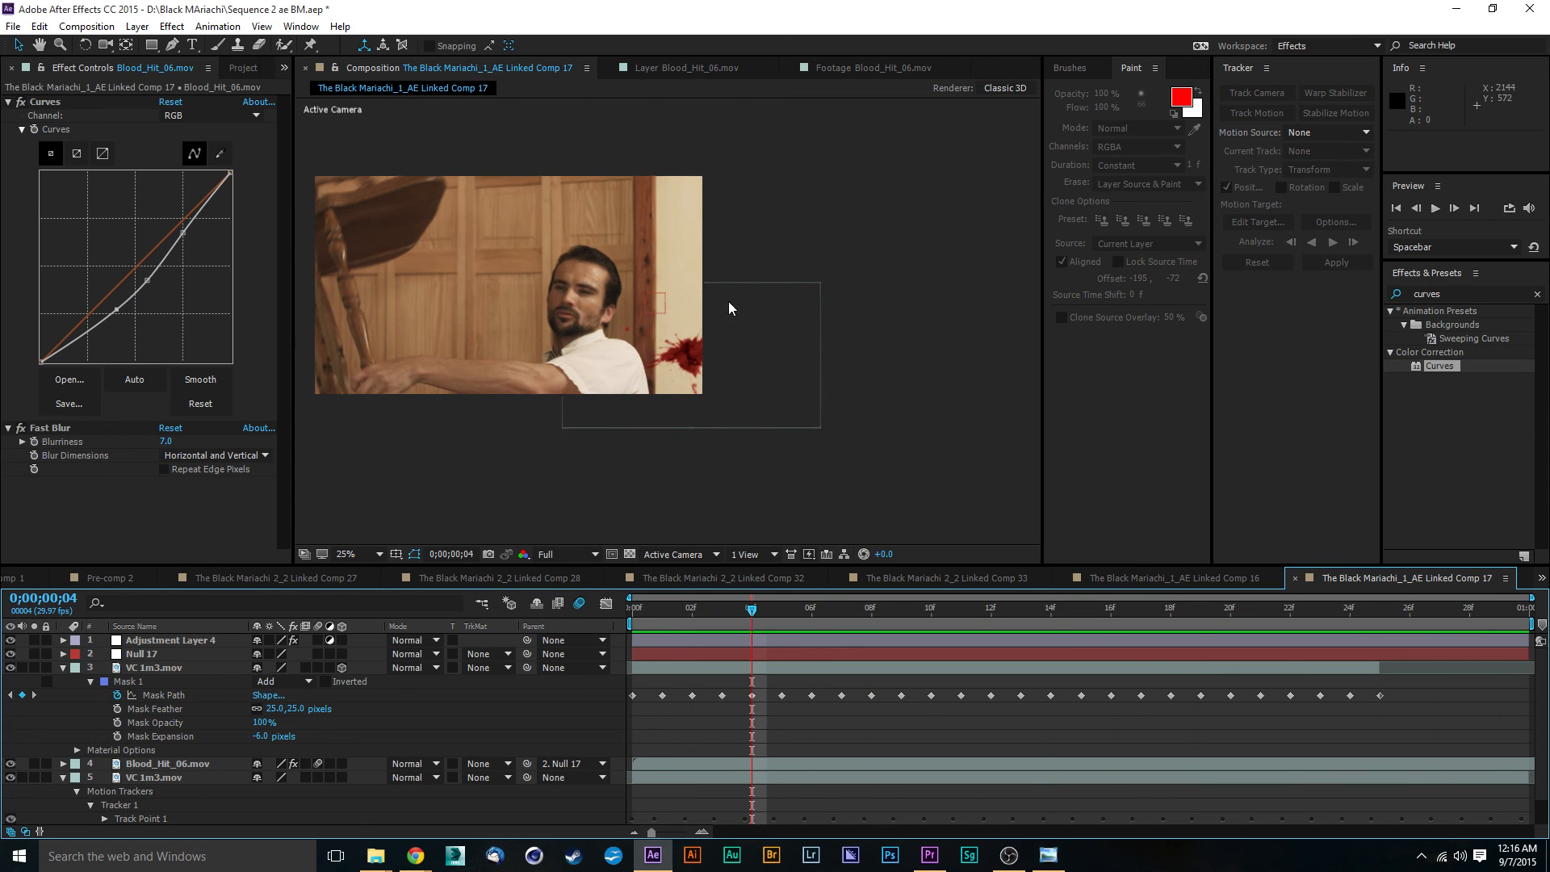
- Increase the contrast of Adjustment Layer 4's RGB curve by raising the highlight point slightly and lowering the shadow point
drag(495, 457, 571, 467)
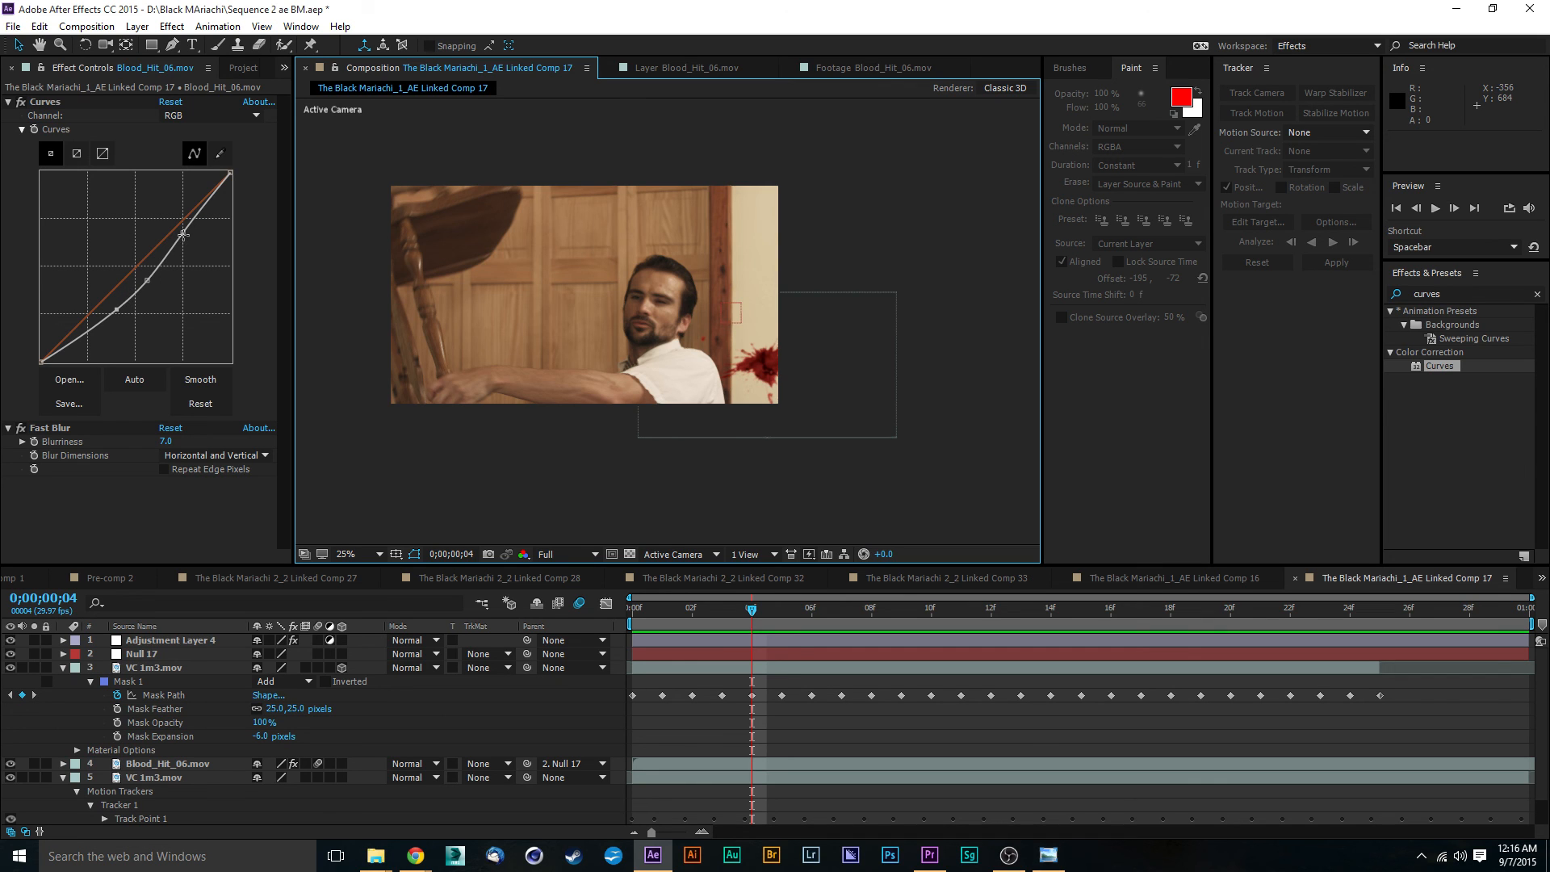
click(172, 641)
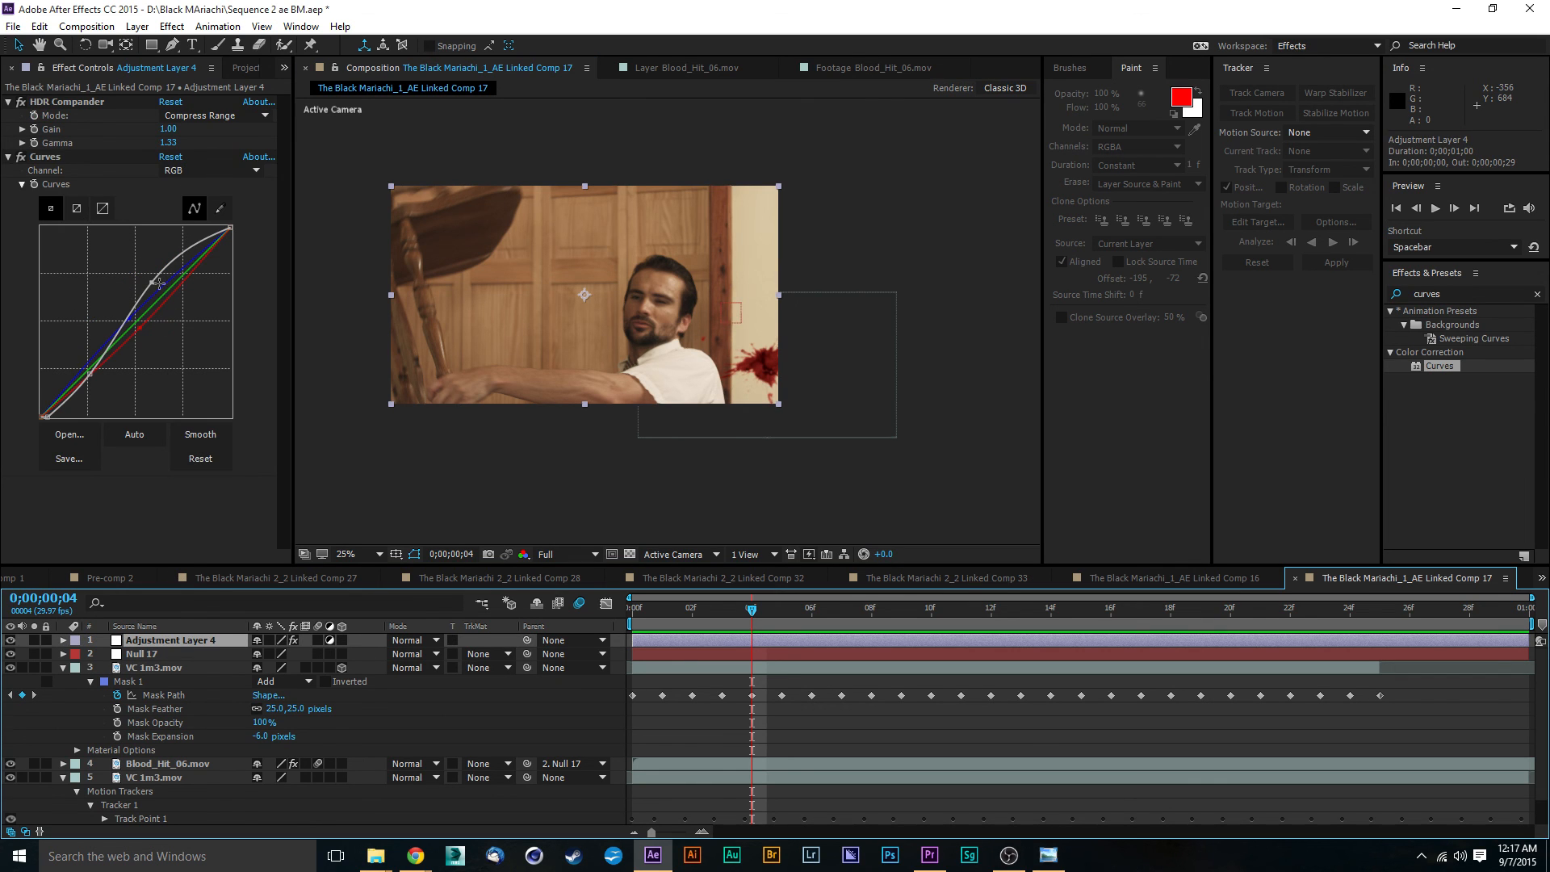
drag(151, 283, 149, 278)
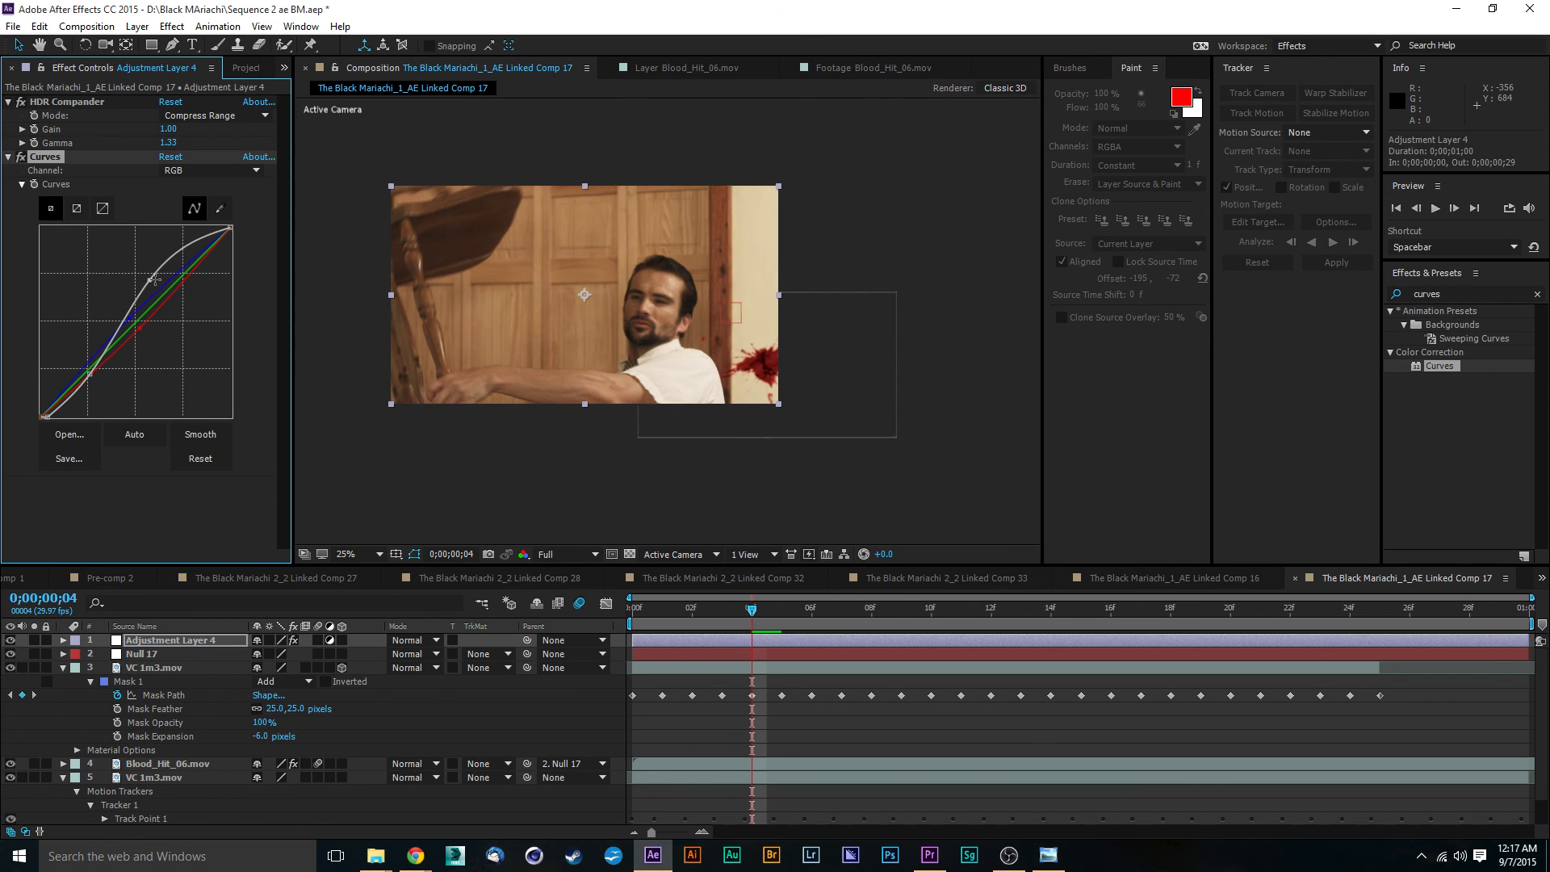
drag(89, 373, 95, 378)
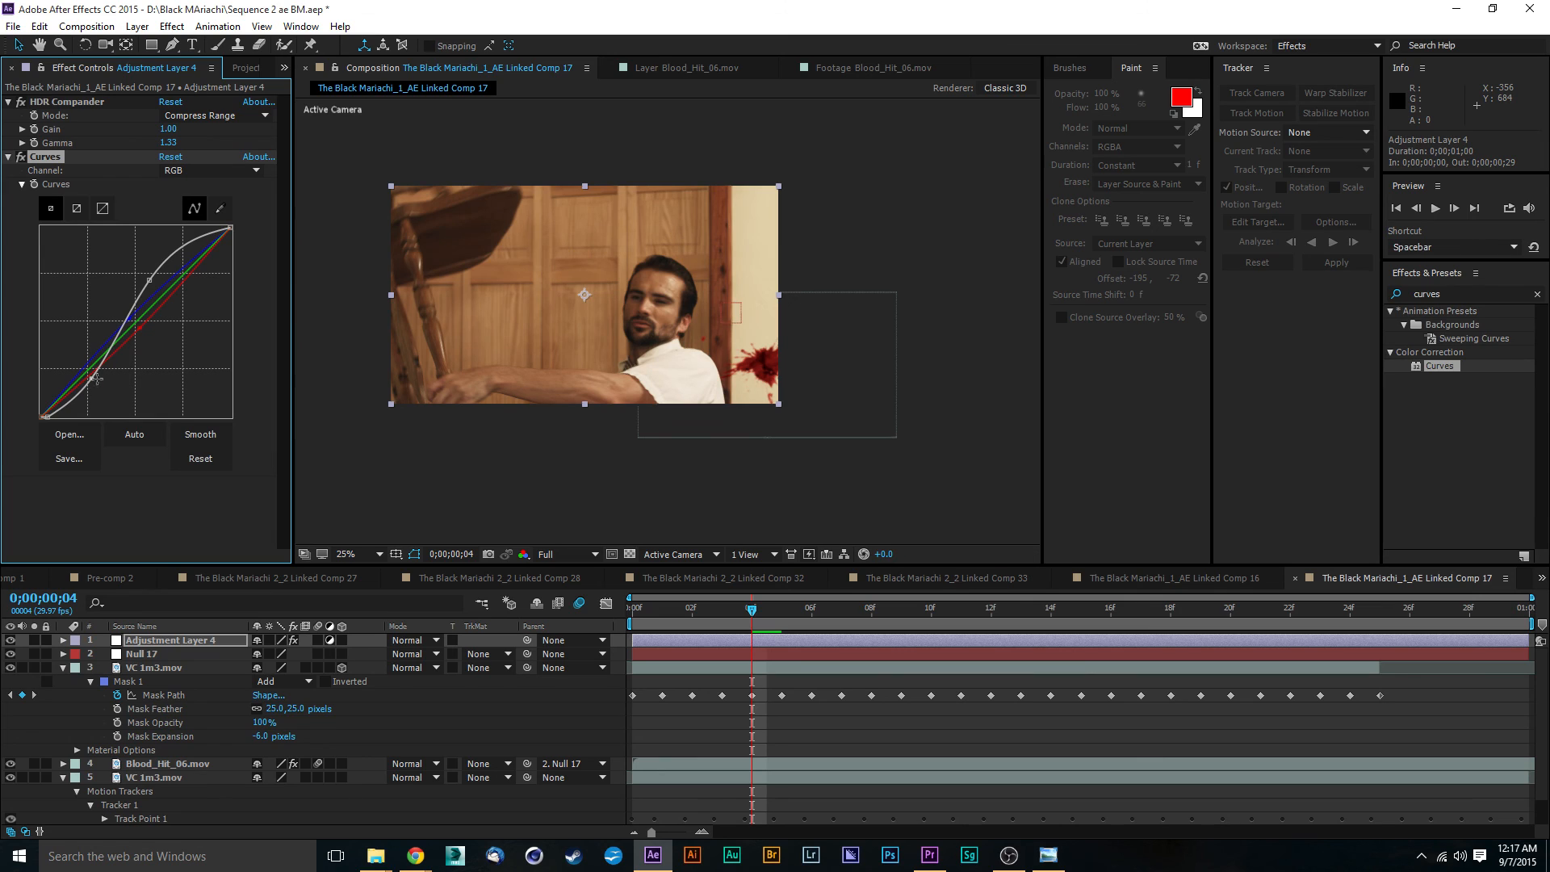
- Raise the Blue channel's midtones a little further in the adjustment layer's Curves and fine-tune the Green channel's midpoint
click(141, 331)
click(132, 315)
drag(130, 313, 127, 311)
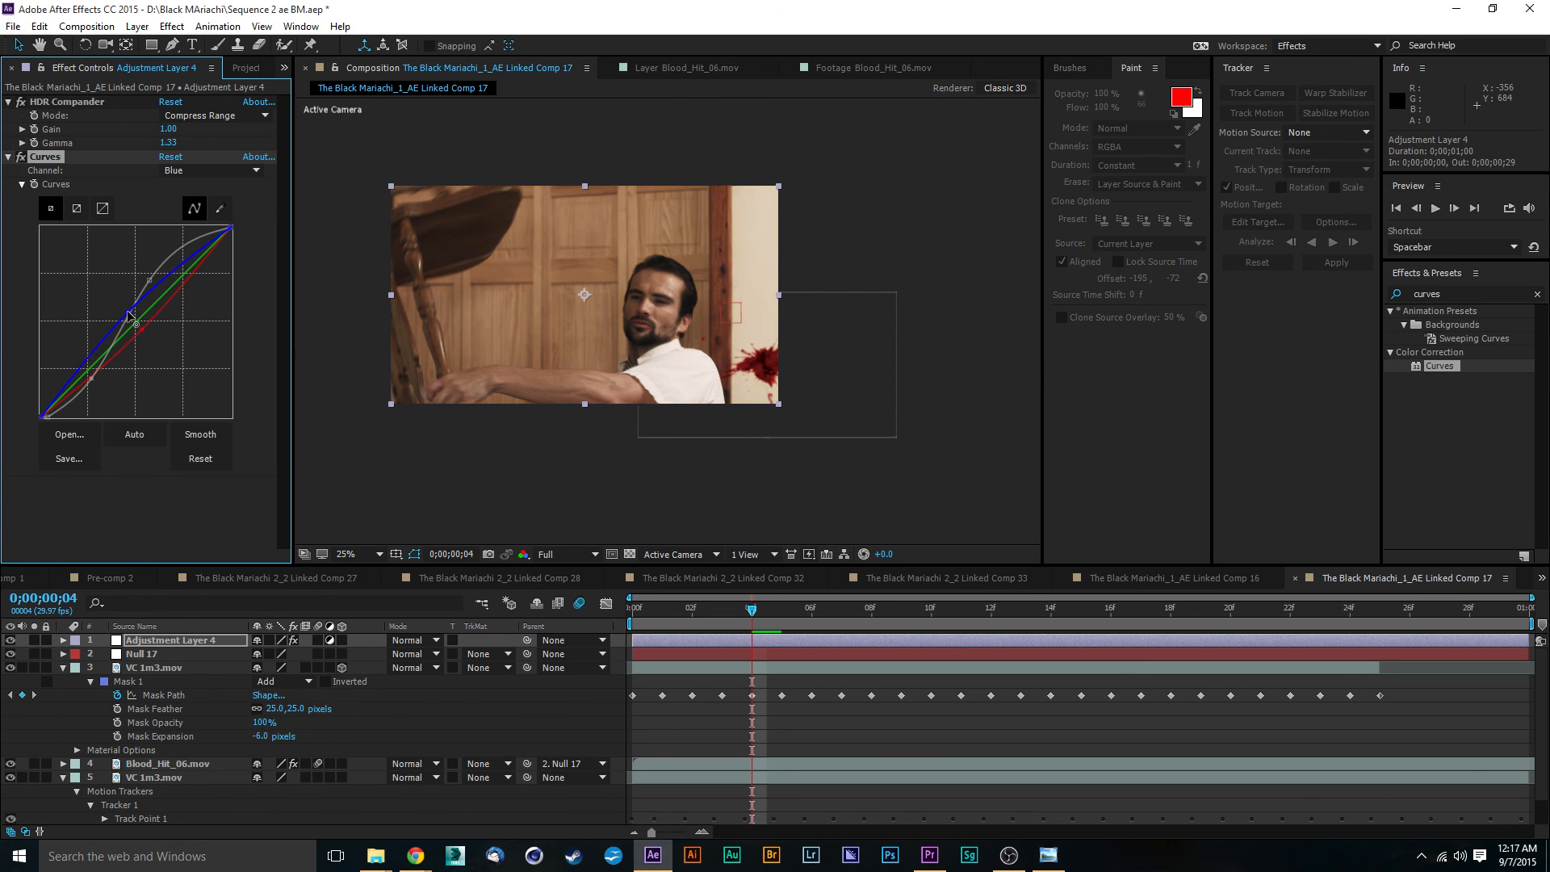
click(134, 322)
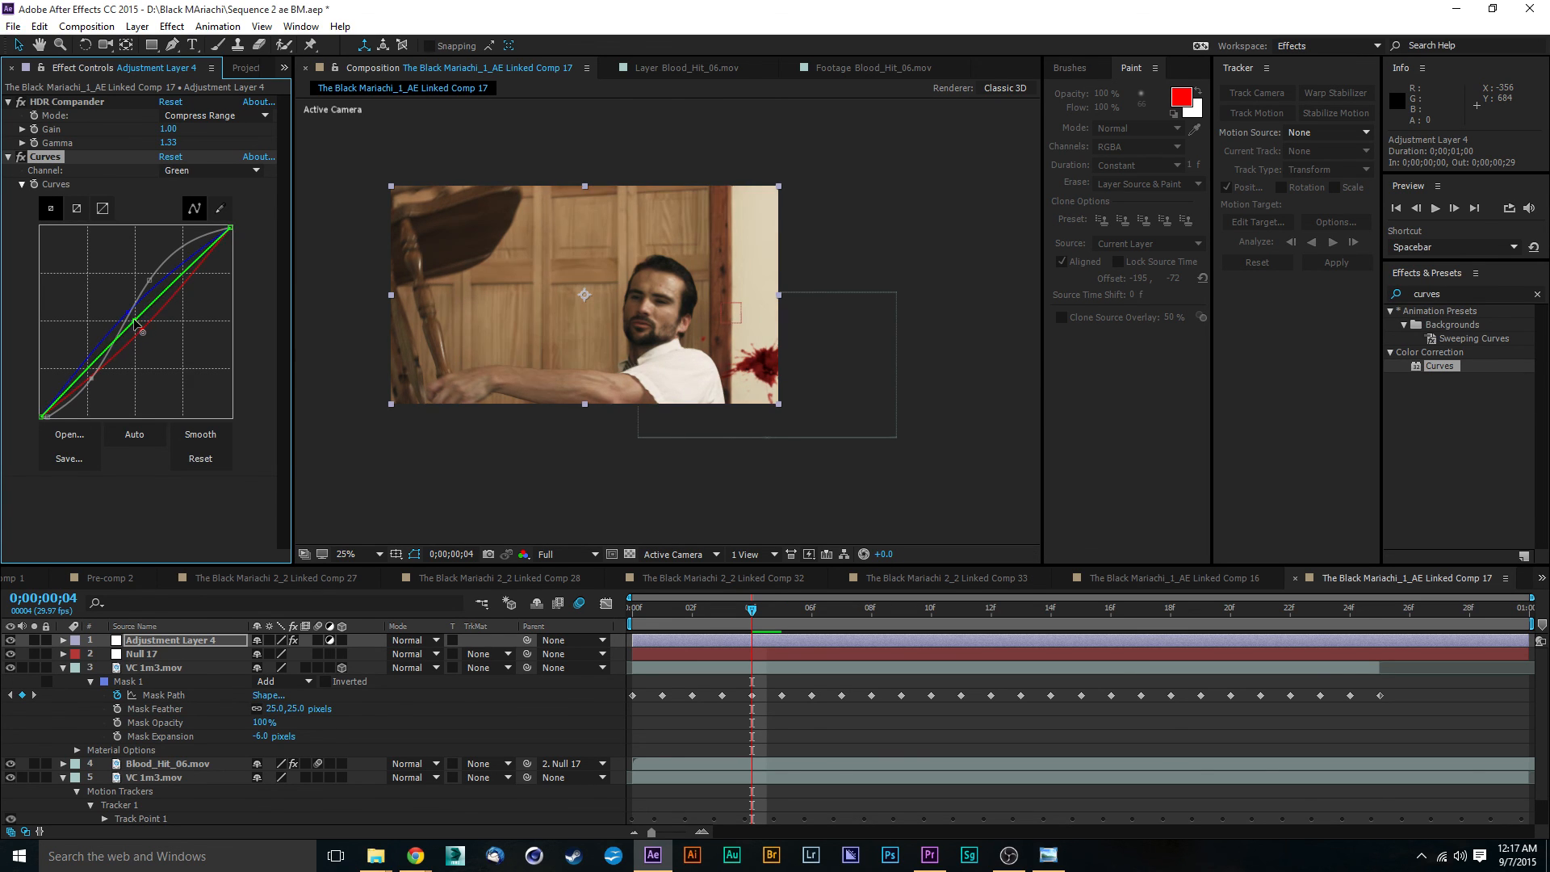
drag(135, 322, 136, 323)
- Play back the composition to review the final color balance and contrast
click(608, 481)
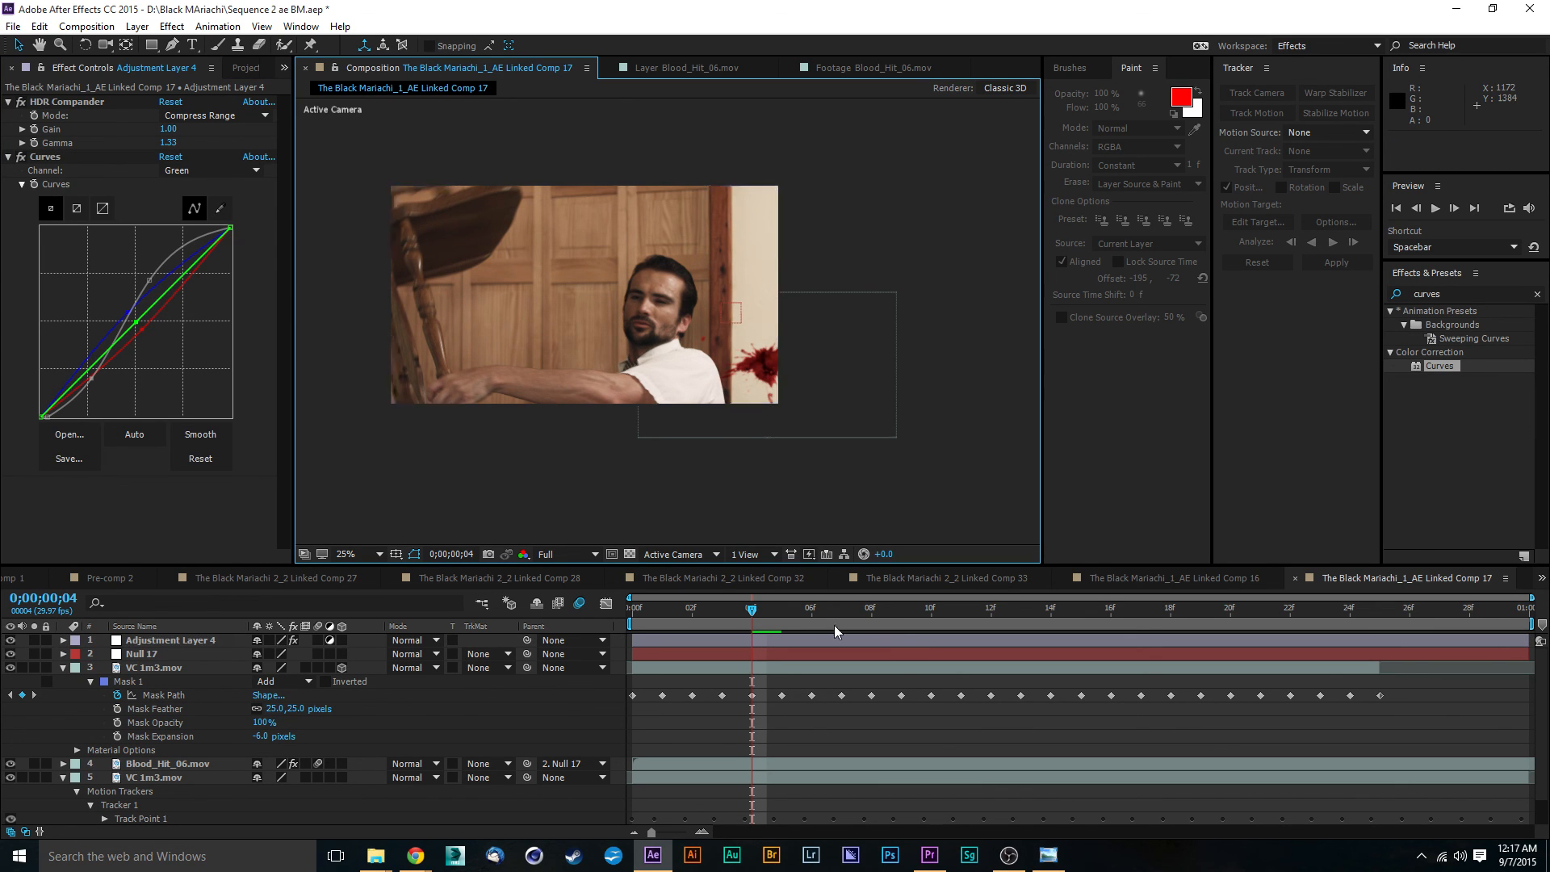
key(space)
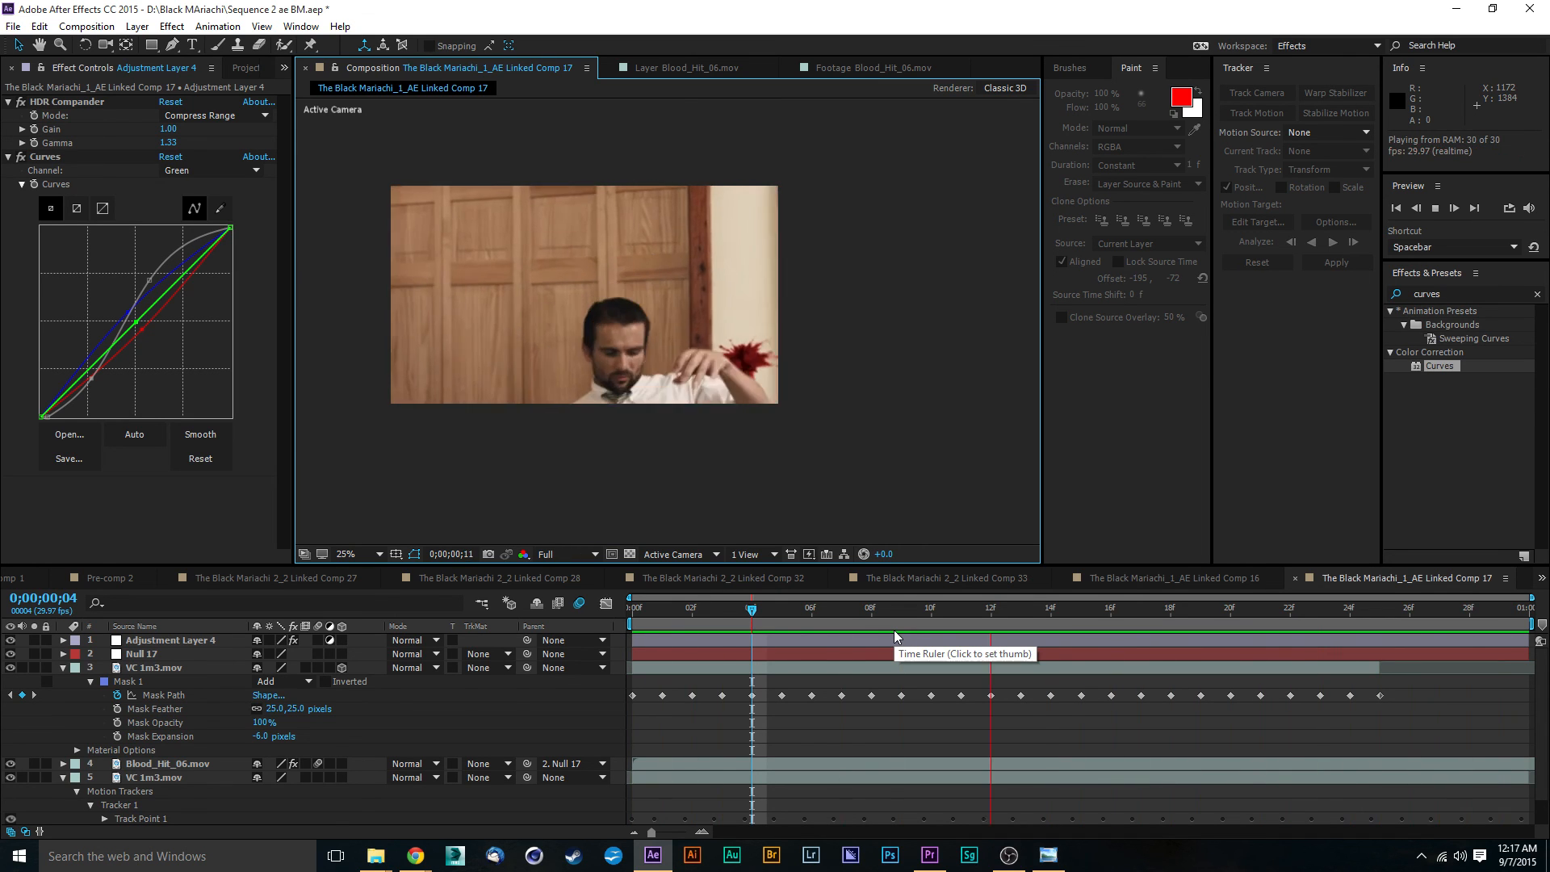
key(space)
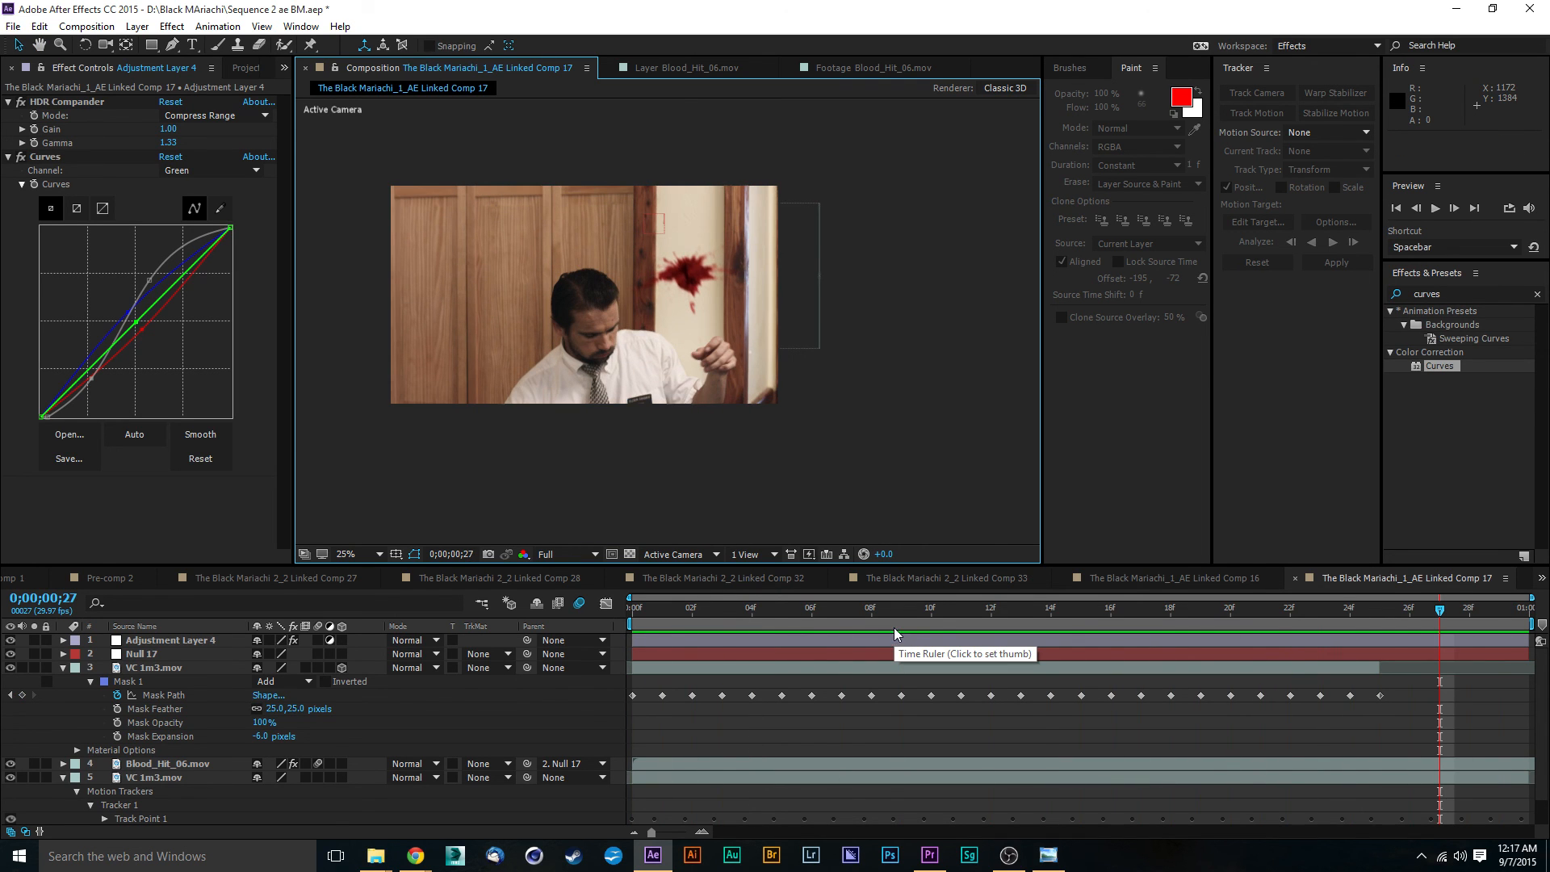